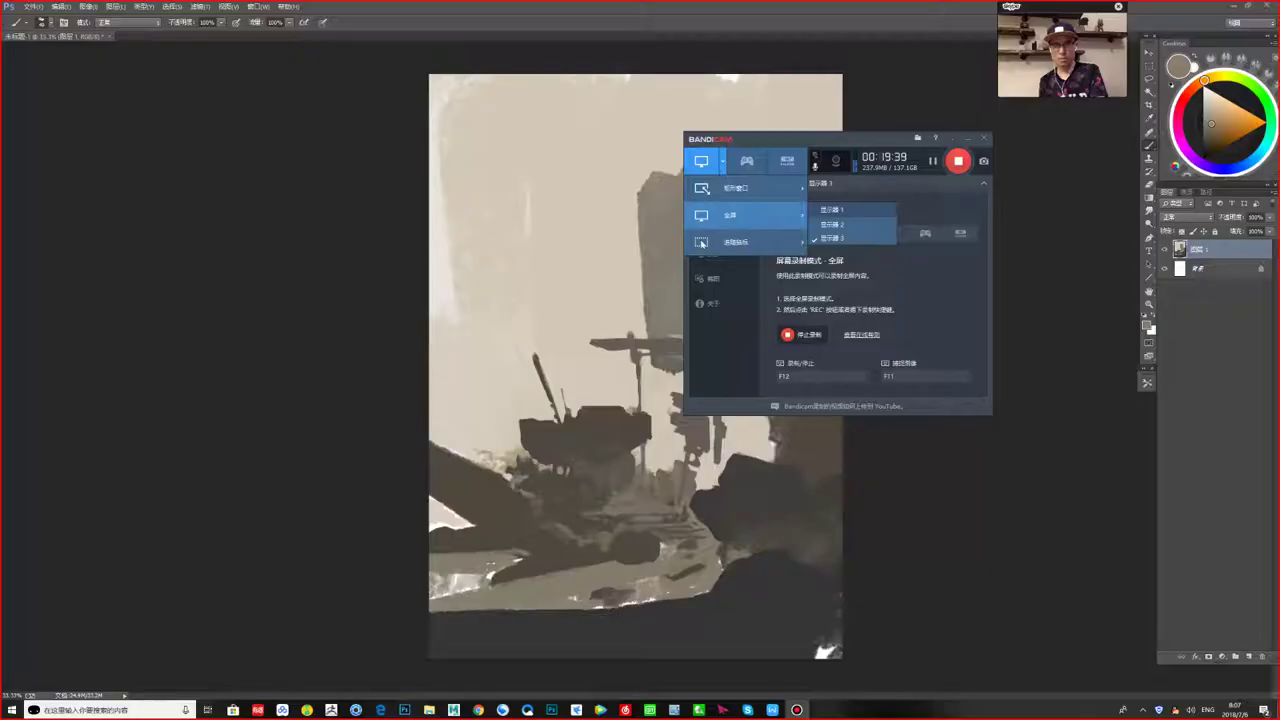
# - Set the screen recorder to capture display 1 in full screen, and clear the recorder and Skype windows off the canvas
pyautogui.click(833, 210)
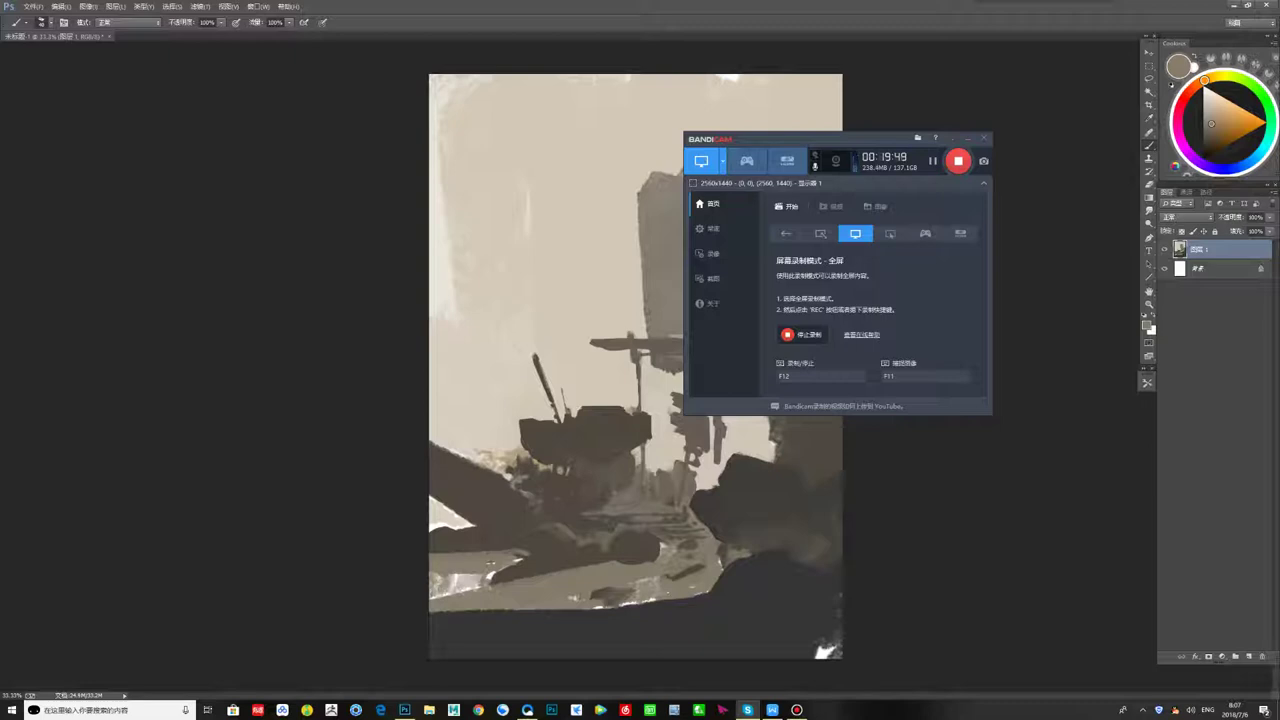
pyautogui.moveTo(1279, 66); pyautogui.dragTo(408, 20)
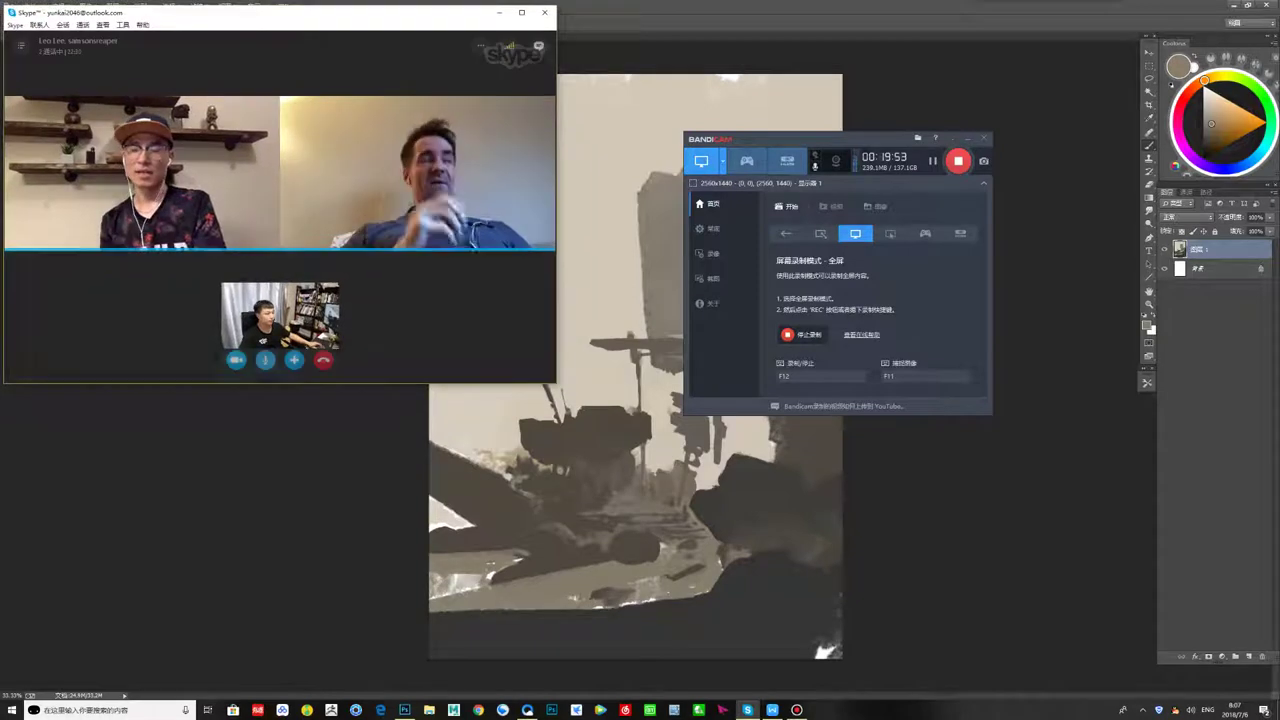
pyautogui.moveTo(859, 141); pyautogui.dragTo(1279, 138)
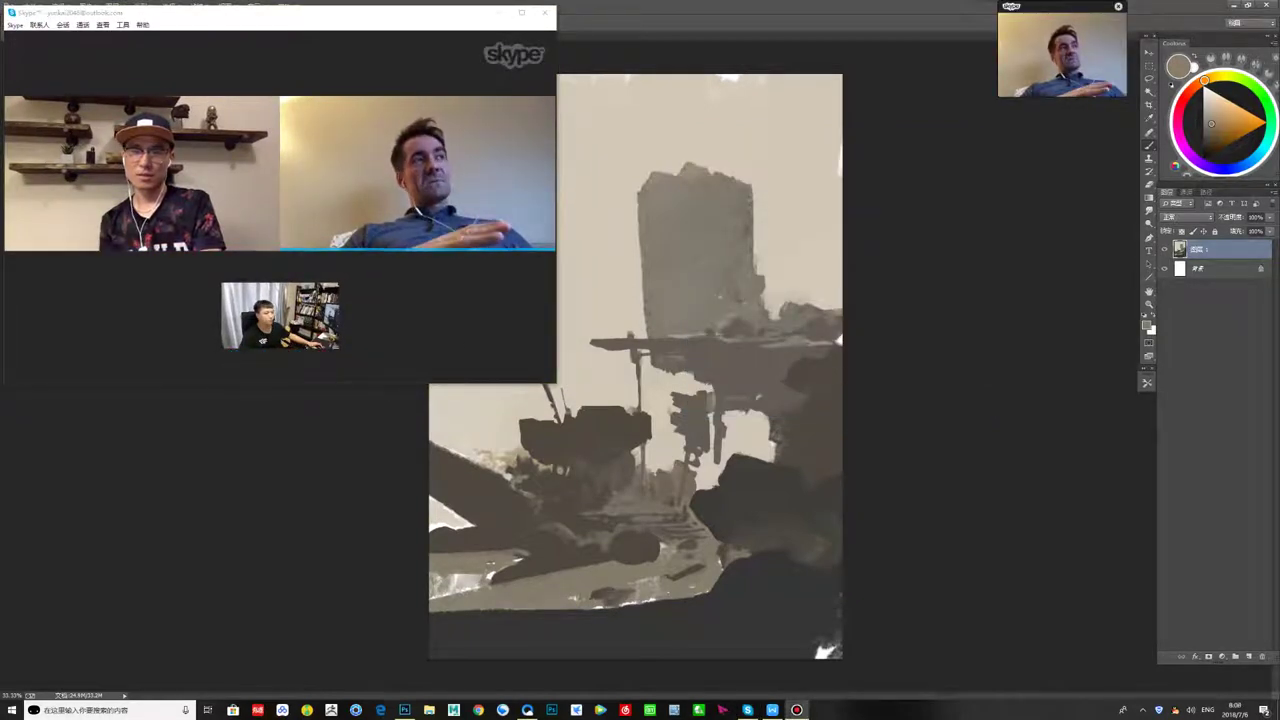
pyautogui.click(500, 13)
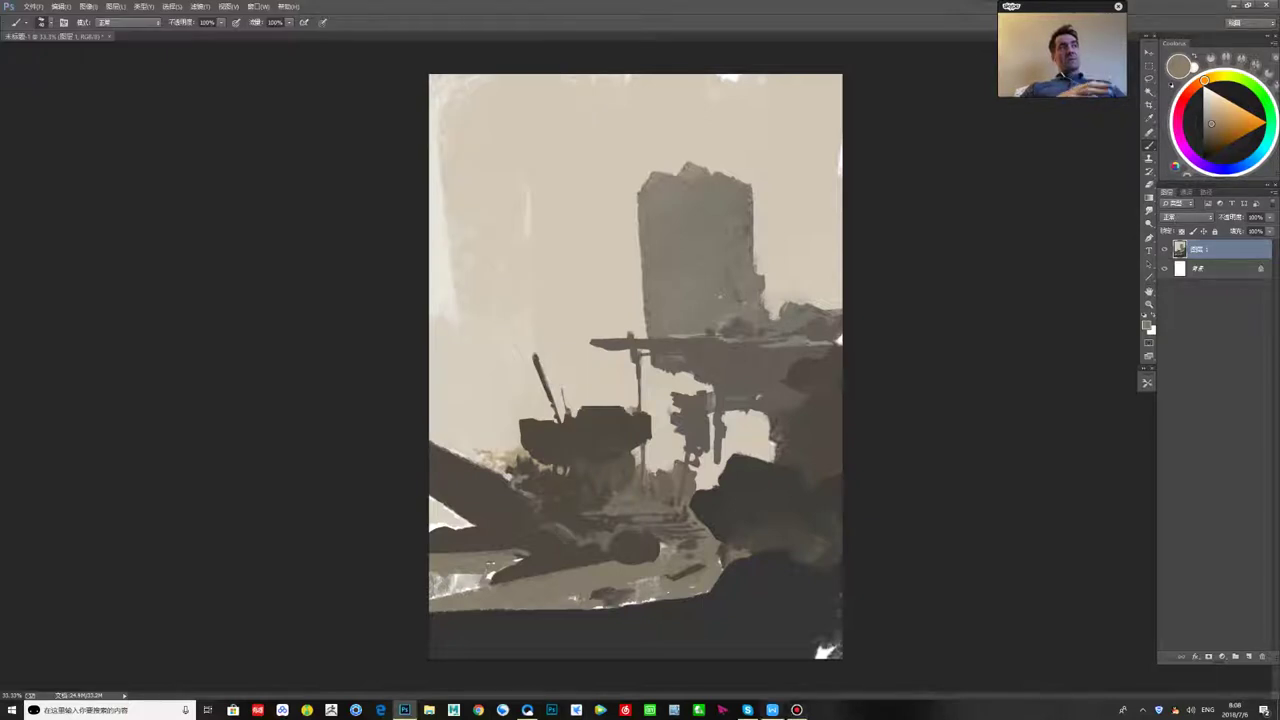
# - Bring up the Skype video call window to check on the participants and return to the painting
pyautogui.click(772, 710)
pyautogui.click(748, 710)
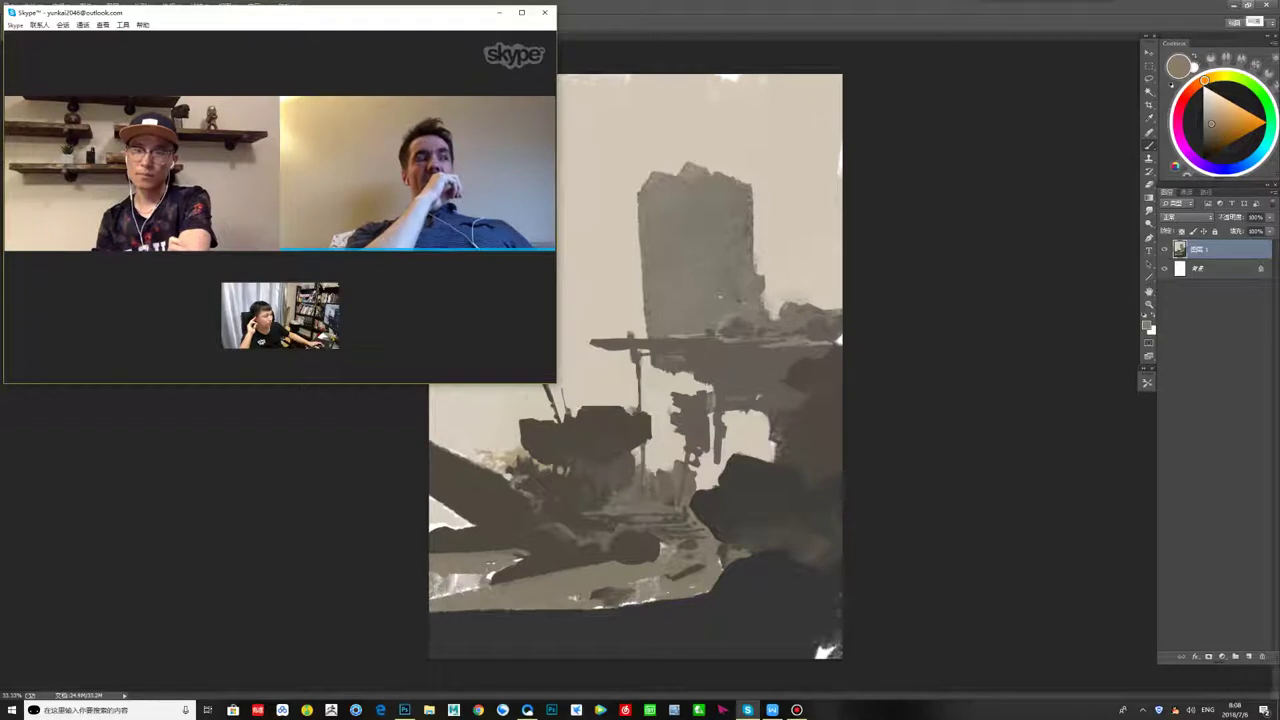
pyautogui.moveTo(851, 5)
pyautogui.mouseDown()
pyautogui.moveTo(870, 70)
pyautogui.moveTo(855, 4)
pyautogui.mouseUp()
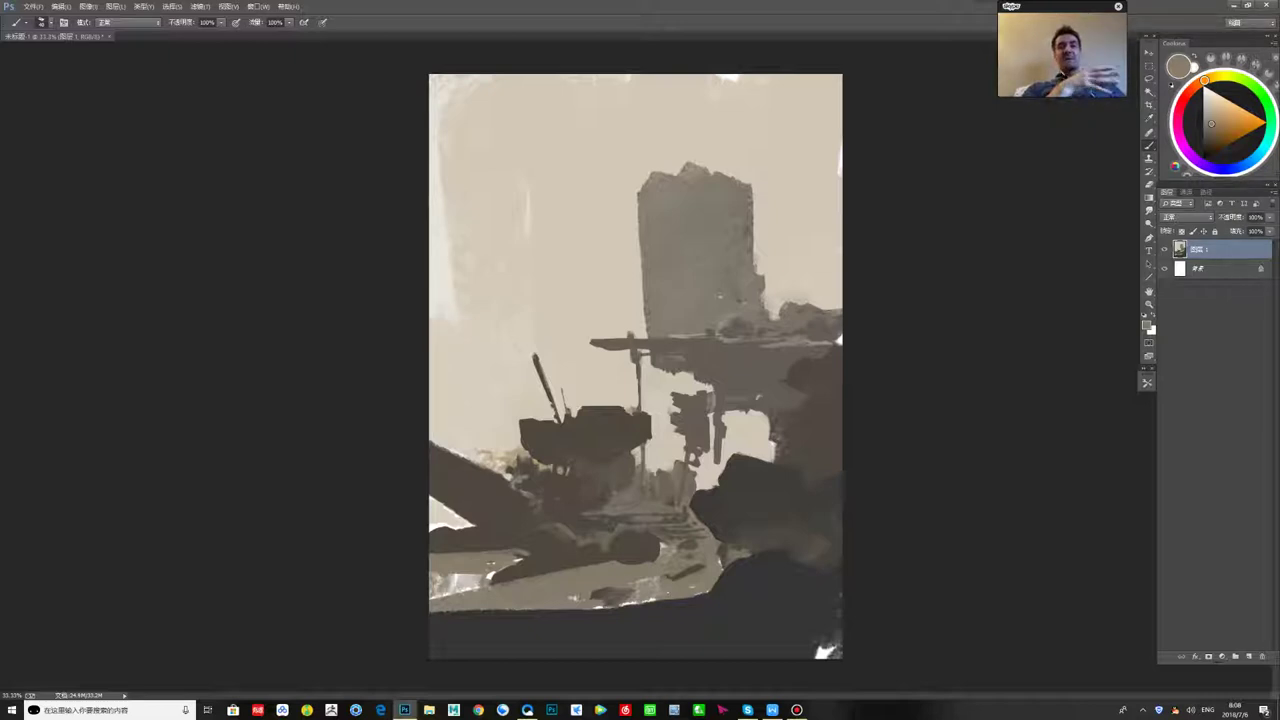
# - Brush lighter broken texture into the dark rock on the right with tones sampled from it
pyautogui.moveTo(775, 528); pyautogui.dragTo(812, 510)
pyautogui.keyDown('alt'); pyautogui.click(768, 505); pyautogui.keyUp('alt')
pyautogui.keyDown('alt'); pyautogui.click(761, 519); pyautogui.keyUp('alt')
# - Raise the edge of the dark foreground over the pale ground and reshape the small round rock using sampled tones
pyautogui.moveTo(700, 526)
pyautogui.mouseDown()
pyautogui.moveTo(735, 594)
pyautogui.moveTo(716, 623)
pyautogui.moveTo(628, 604)
pyautogui.moveTo(430, 608)
pyautogui.moveTo(640, 595)
pyautogui.mouseUp()
pyautogui.press('[')
pyautogui.keyDown('alt'); pyautogui.click(740, 562); pyautogui.keyUp('alt')
pyautogui.keyDown('alt'); pyautogui.click(745, 592); pyautogui.keyUp('alt')
pyautogui.keyDown('alt'); pyautogui.click(767, 595); pyautogui.keyUp('alt')
pyautogui.keyDown('alt'); pyautogui.click(622, 579); pyautogui.keyUp('alt')
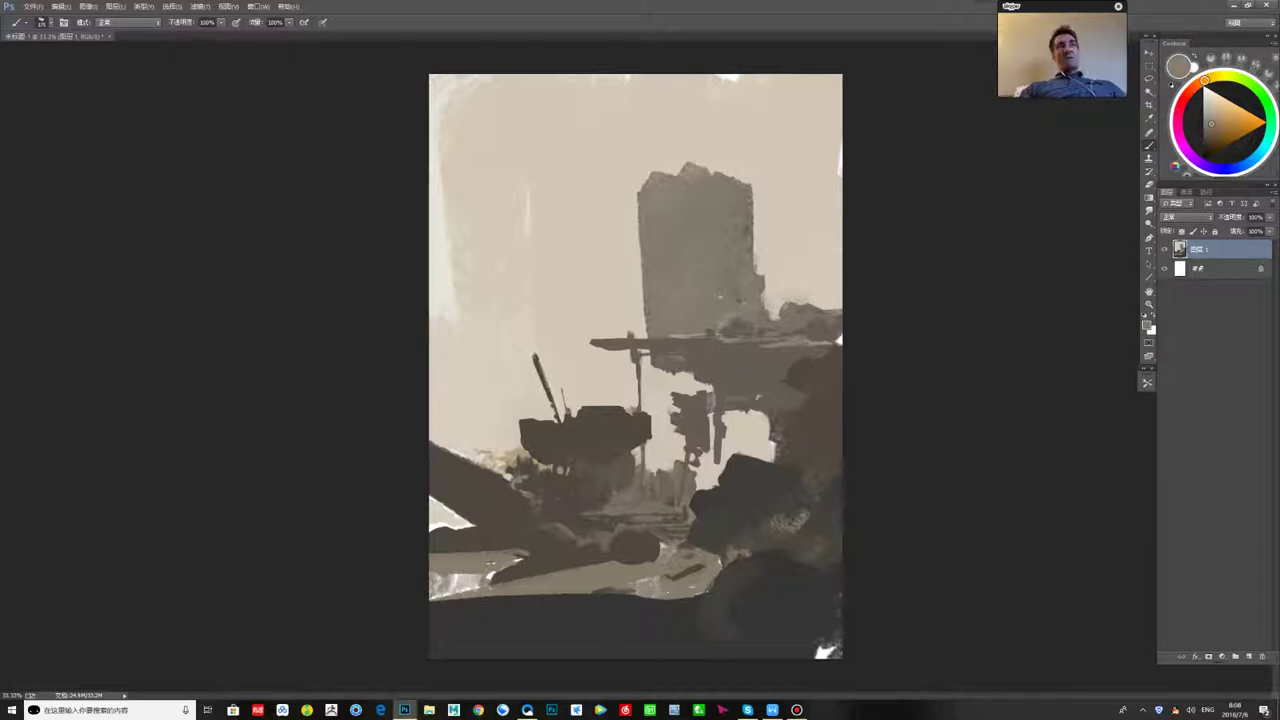
pyautogui.moveTo(600, 562); pyautogui.dragTo(650, 563)
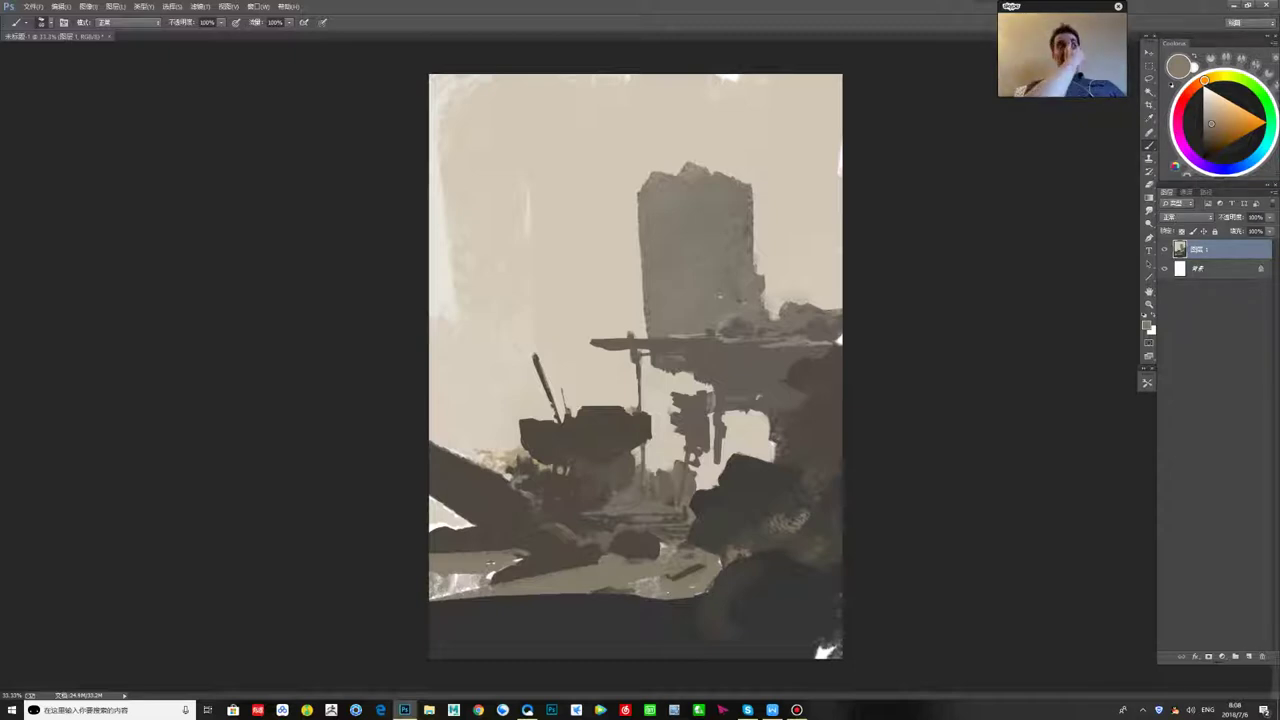
# - Widen the grey background tower on both sides and round its upper corners with greys sampled from it
pyautogui.keyDown('alt'); pyautogui.click(646, 258); pyautogui.keyUp('alt')
pyautogui.moveTo(641, 236)
pyautogui.mouseDown()
pyautogui.moveTo(640, 296)
pyautogui.moveTo(637, 206)
pyautogui.moveTo(636, 290)
pyautogui.mouseUp()
pyautogui.moveTo(631, 200)
pyautogui.mouseDown()
pyautogui.moveTo(631, 288)
pyautogui.moveTo(625, 204)
pyautogui.mouseUp()
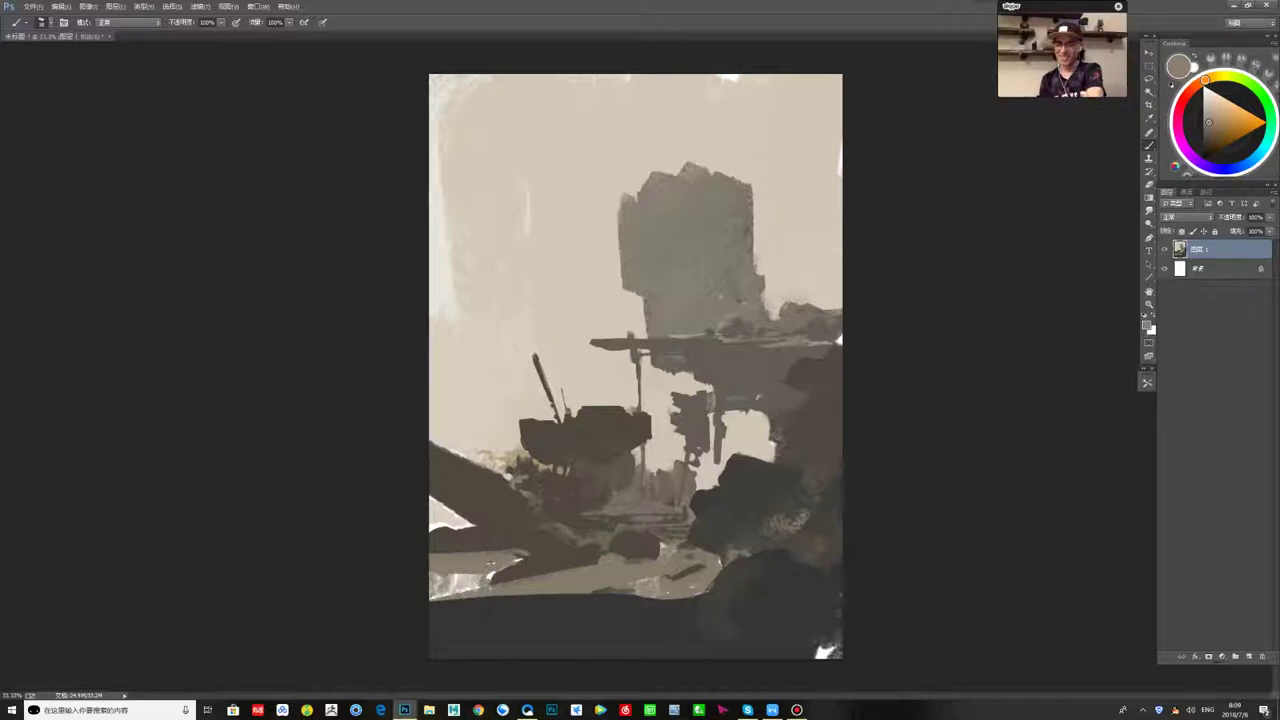
pyautogui.moveTo(650, 182)
pyautogui.mouseDown()
pyautogui.moveTo(628, 198)
pyautogui.moveTo(646, 179)
pyautogui.mouseUp()
pyautogui.keyDown('alt'); pyautogui.click(647, 192); pyautogui.keyUp('alt')
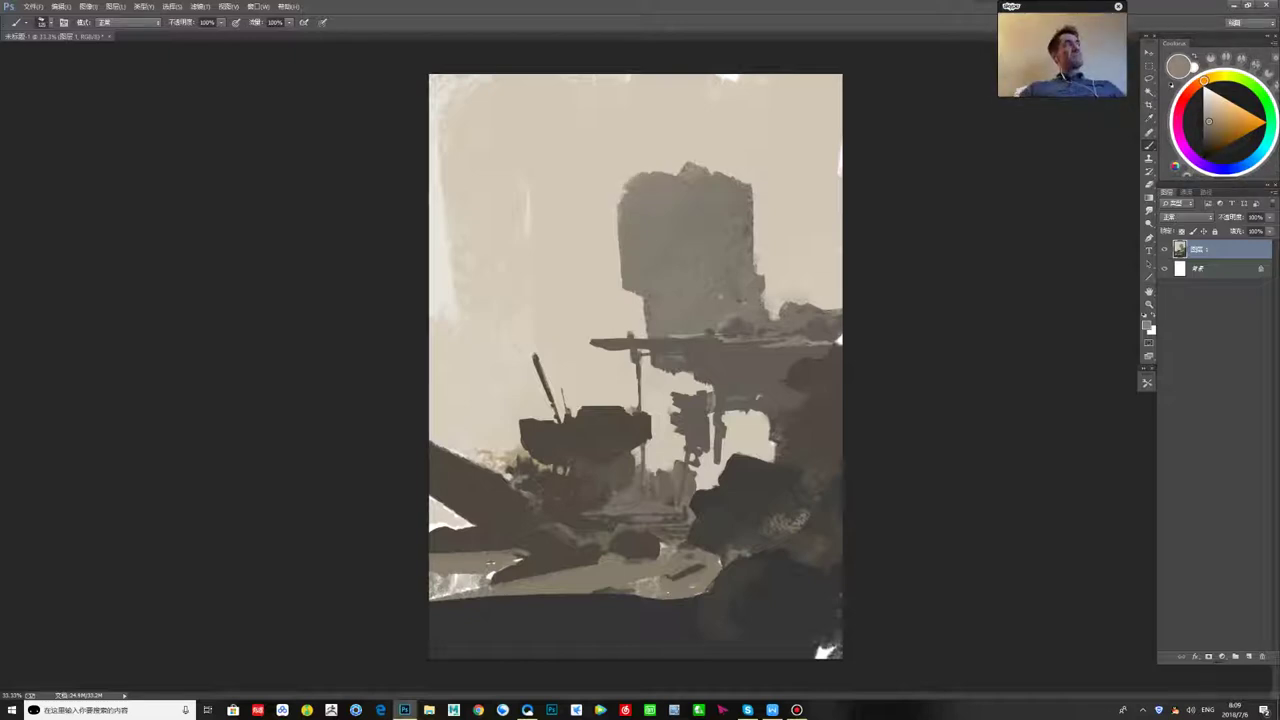
pyautogui.keyDown('alt'); pyautogui.click(704, 192); pyautogui.keyUp('alt')
pyautogui.moveTo(751, 195); pyautogui.dragTo(749, 236)
pyautogui.moveTo(738, 182)
pyautogui.mouseDown()
pyautogui.moveTo(750, 182)
pyautogui.moveTo(757, 245)
pyautogui.moveTo(774, 262)
pyautogui.mouseUp()
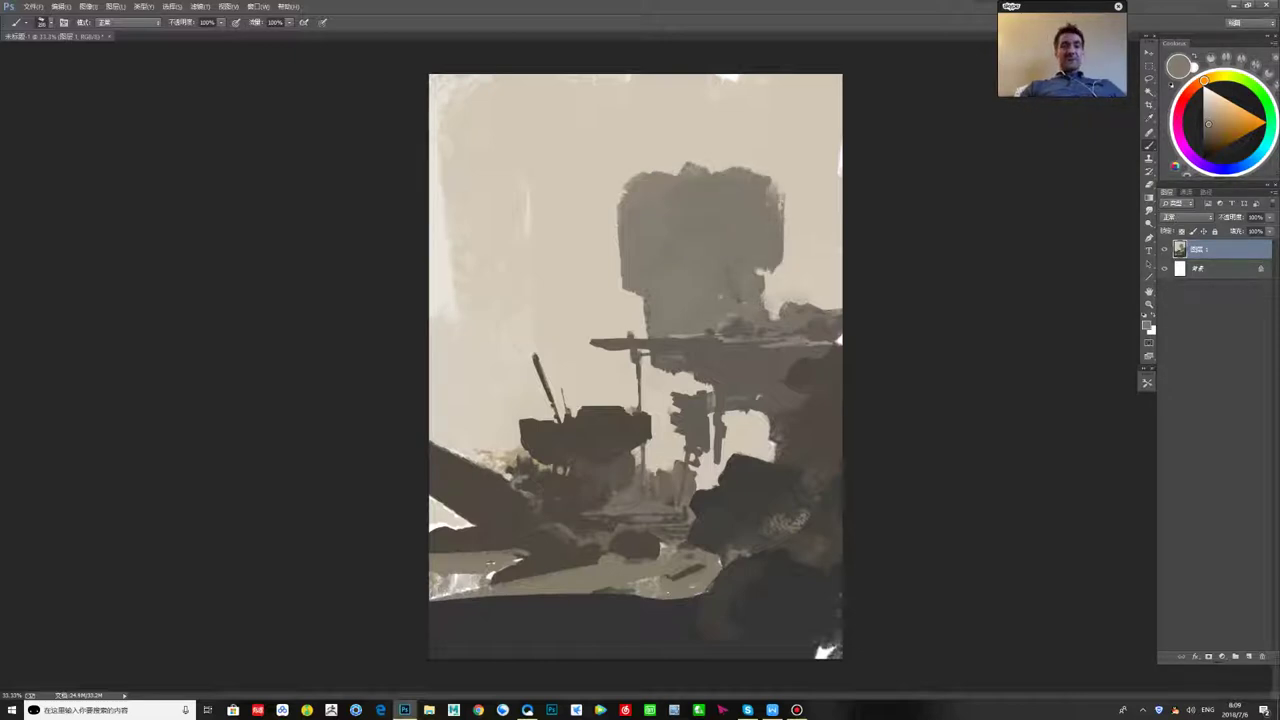
# - Paint a thin light grey beam across the mid-ground structure and clean up the pale opening beneath it
pyautogui.keyDown('alt'); pyautogui.click(746, 446); pyautogui.keyUp('alt')
pyautogui.moveTo(731, 456); pyautogui.dragTo(741, 454)
pyautogui.keyDown('alt'); pyautogui.click(734, 399); pyautogui.keyUp('alt')
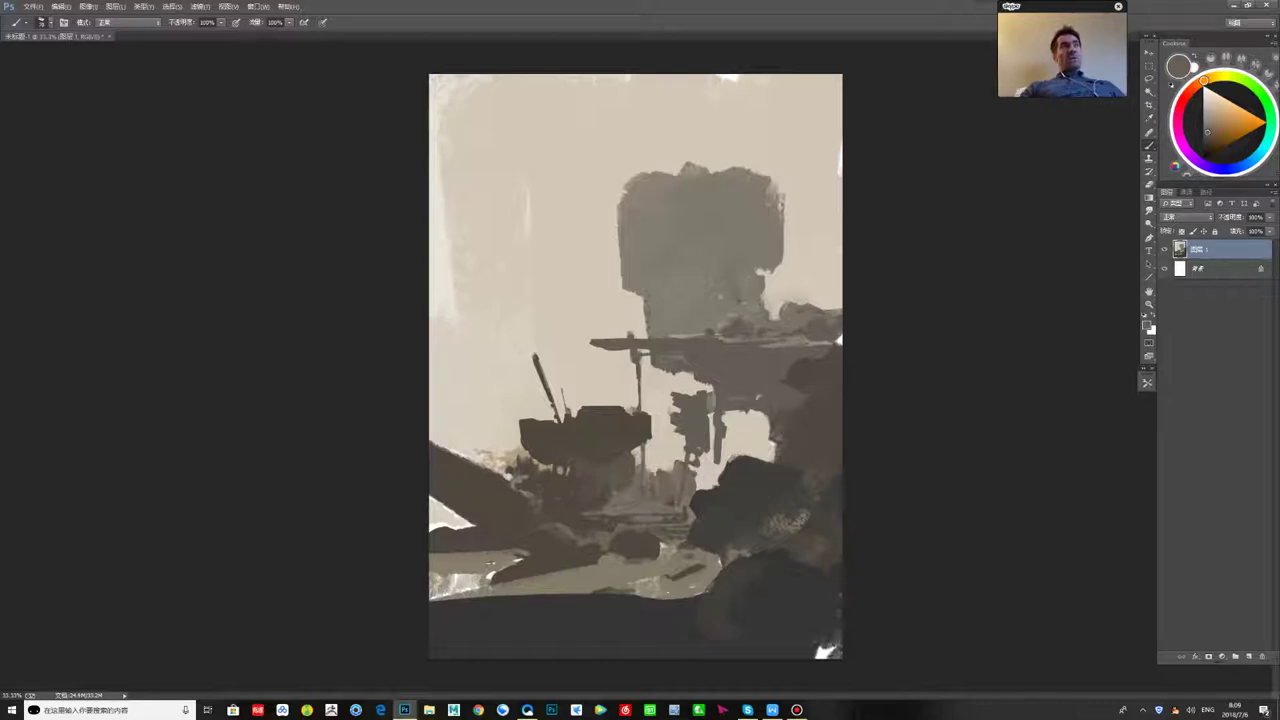
pyautogui.click(1209, 119)
pyautogui.moveTo(684, 407); pyautogui.dragTo(761, 404)
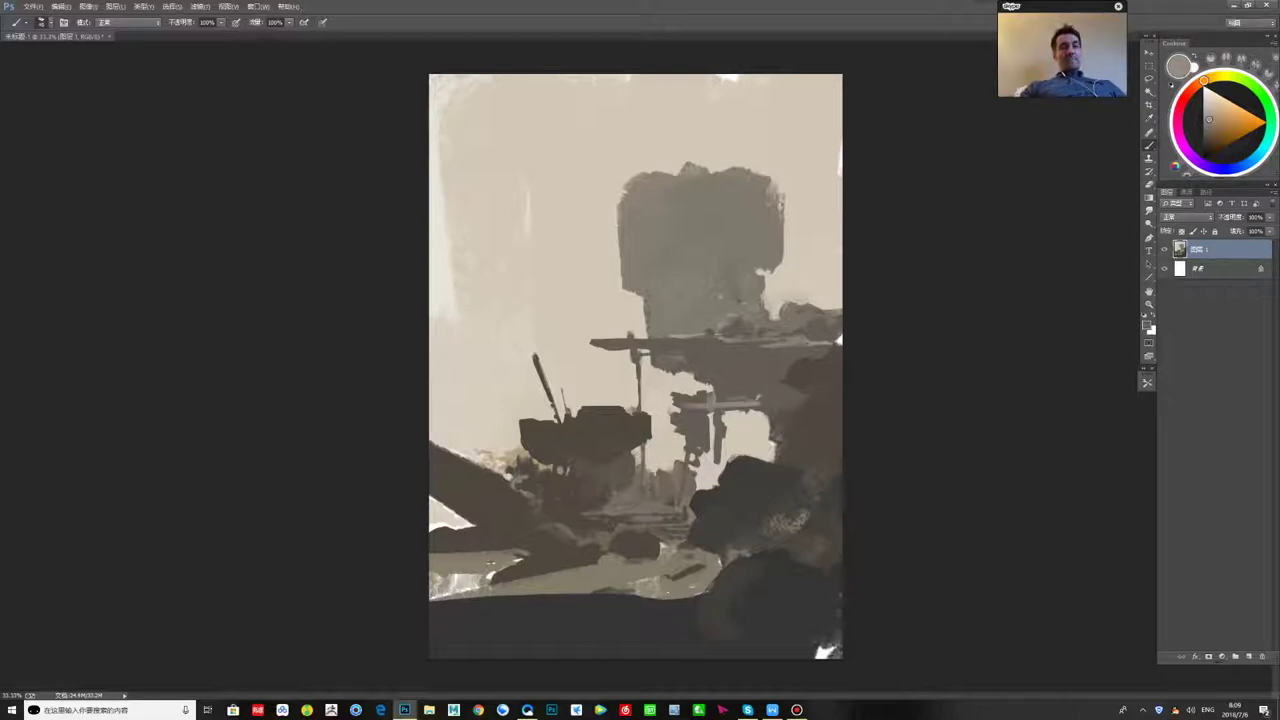
pyautogui.keyDown('alt'); pyautogui.click(774, 406); pyautogui.keyUp('alt')
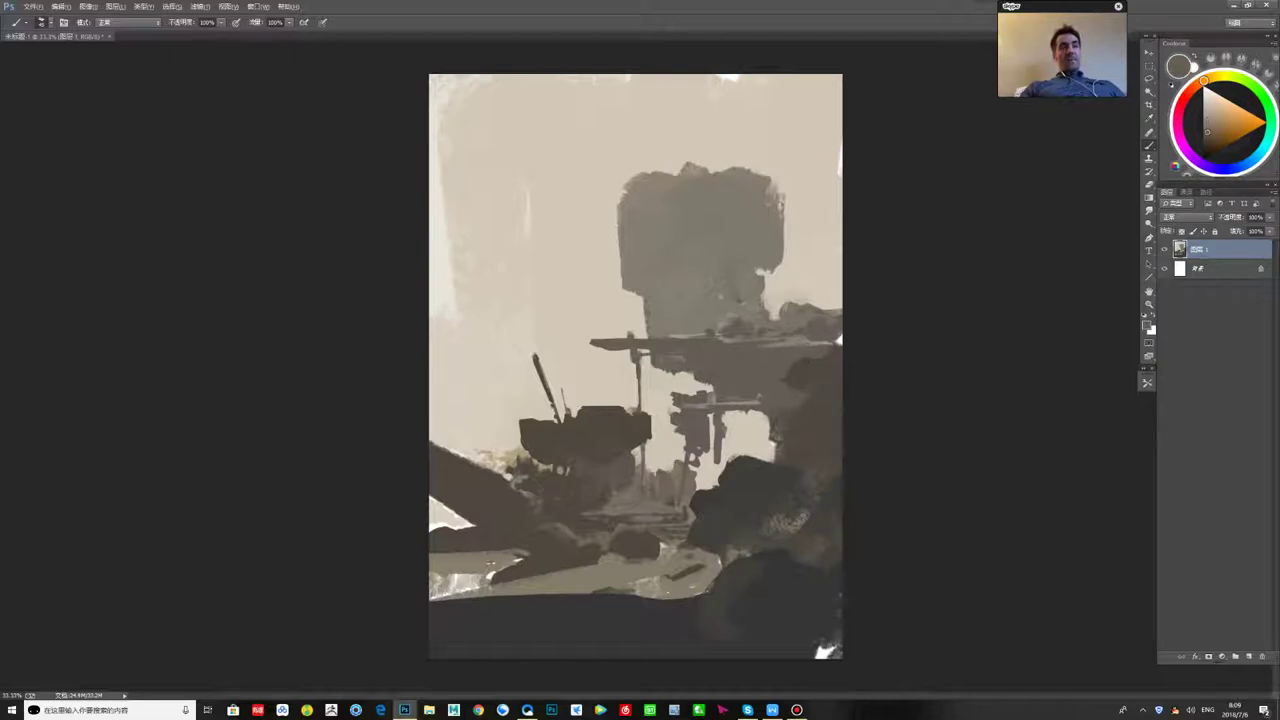
pyautogui.moveTo(727, 412); pyautogui.dragTo(766, 415)
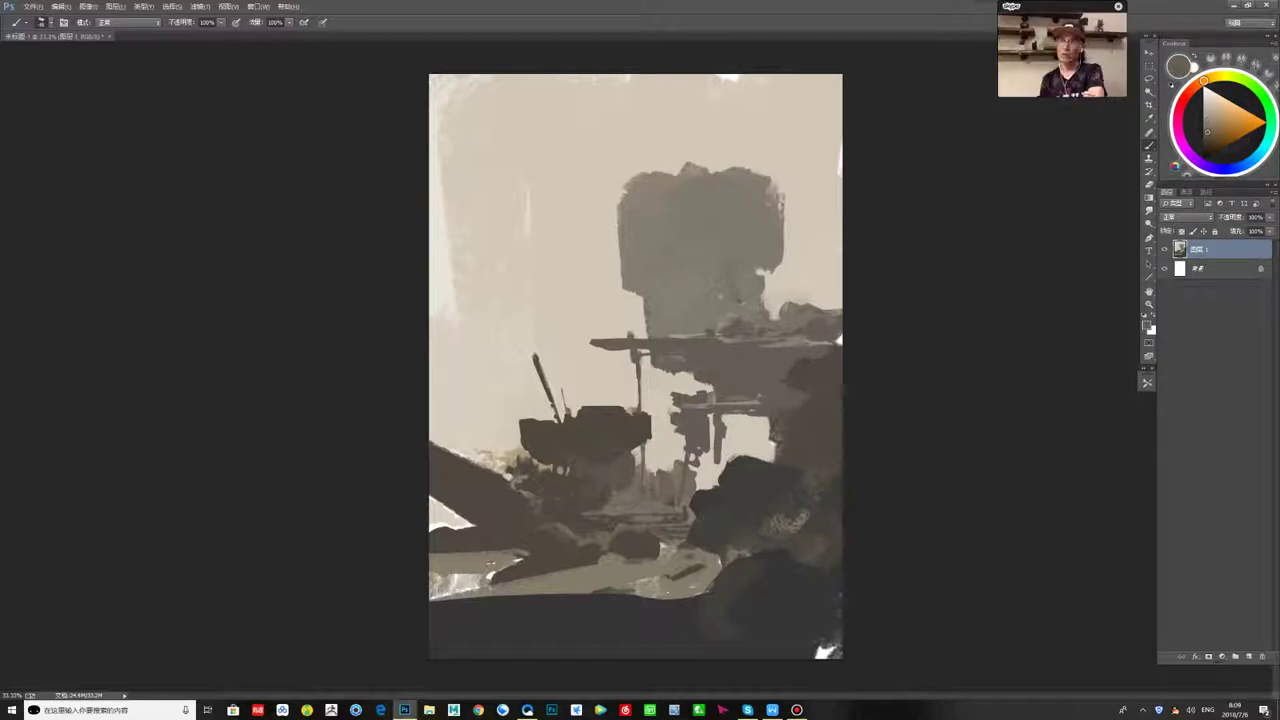
# - Shorten the left tip of the overhanging platform by painting over it with sampled sky colour
pyautogui.keyDown('alt'); pyautogui.click(738, 290); pyautogui.keyUp('alt')
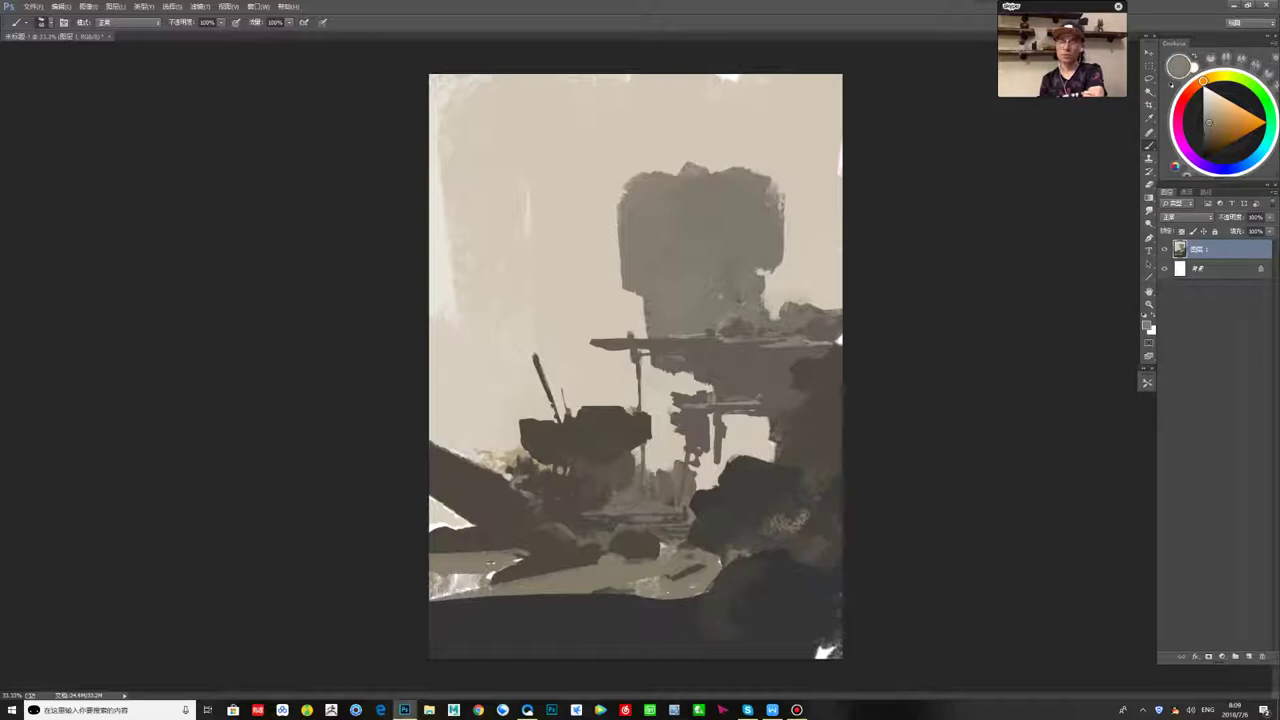
pyautogui.keyDown('alt'); pyautogui.click(590, 333); pyautogui.keyUp('alt')
pyautogui.moveTo(593, 338); pyautogui.dragTo(597, 348)
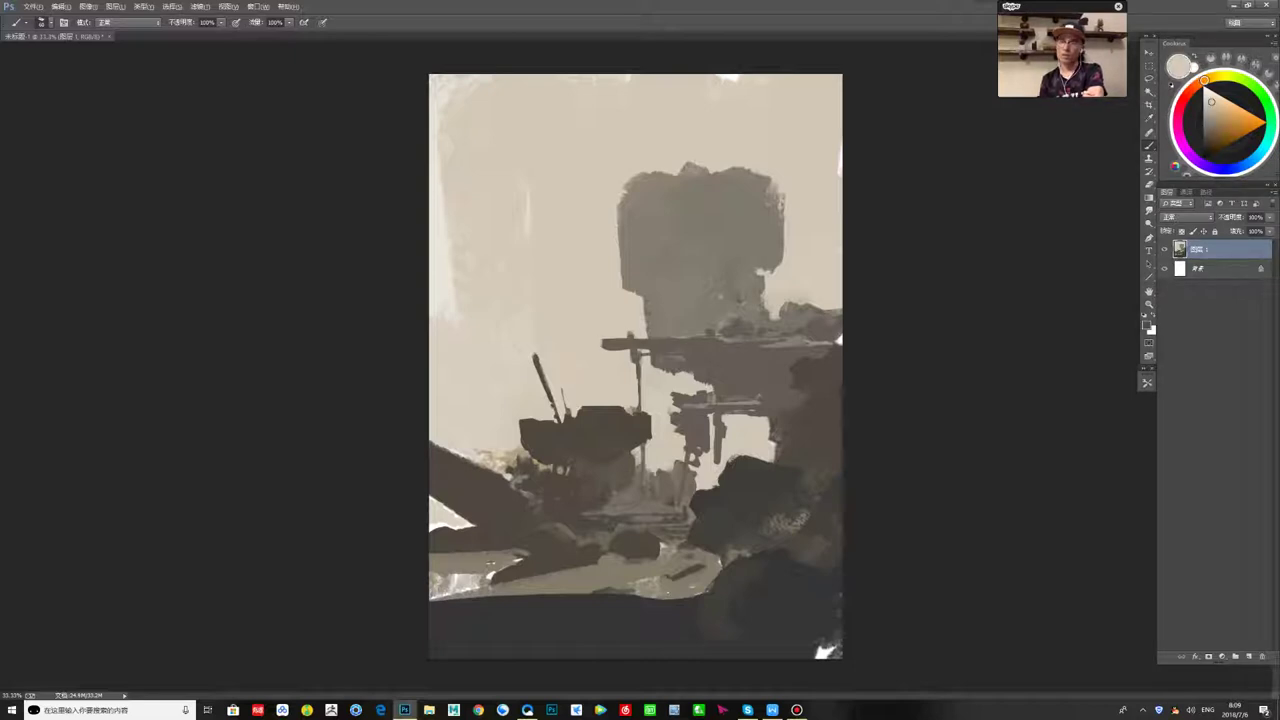
# - Paint a lighter grey patch on the upper part of the dark boat-like shape using a sampled tone
pyautogui.keyDown('alt'); pyautogui.click(572, 424); pyautogui.keyUp('alt')
pyautogui.keyDown('alt'); pyautogui.click(573, 404); pyautogui.keyUp('alt')
pyautogui.moveTo(557, 429); pyautogui.dragTo(582, 436)
pyautogui.keyDown('alt'); pyautogui.click(590, 430); pyautogui.keyUp('alt')
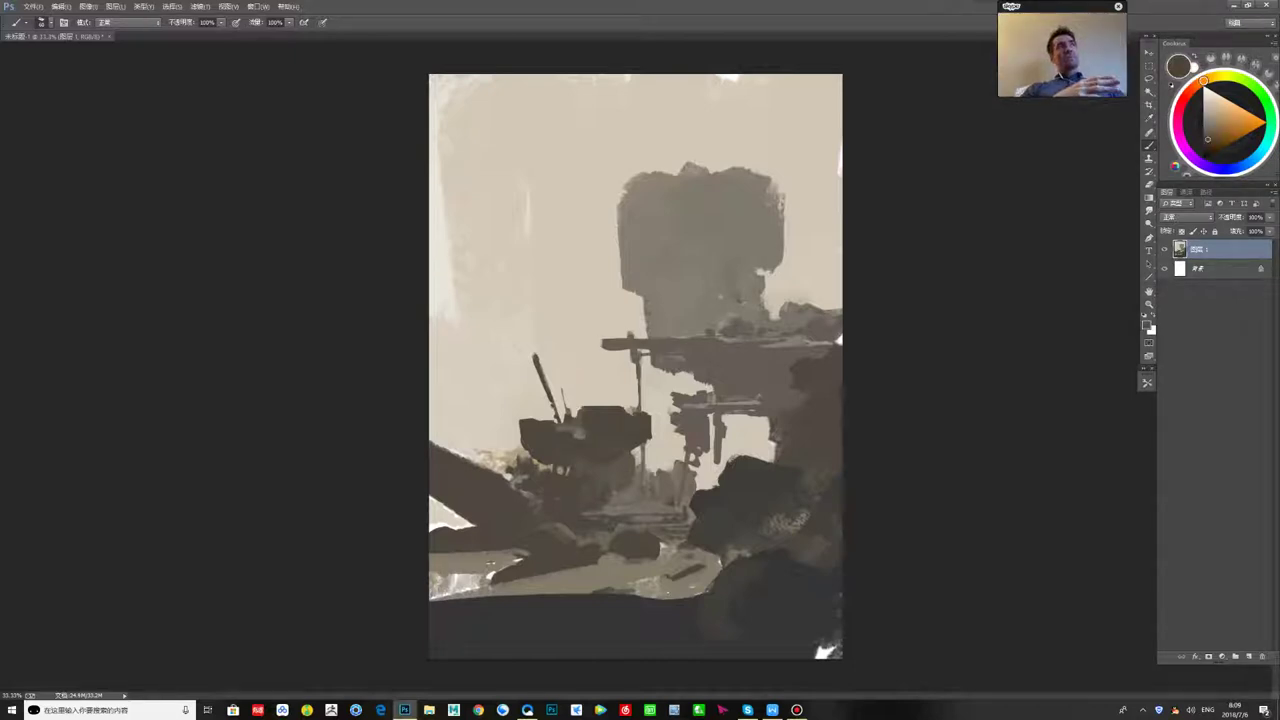
# - Pick a cool grey, paint a small highlight on the boat-like shape, and trim it with sampled dark tones
pyautogui.keyDown('alt'); pyautogui.click(585, 428); pyautogui.keyUp('alt')
pyautogui.click(1206, 123)
pyautogui.click(1245, 146)
pyautogui.moveTo(562, 425); pyautogui.dragTo(595, 430)
pyautogui.keyDown('alt'); pyautogui.click(606, 462); pyautogui.keyUp('alt')
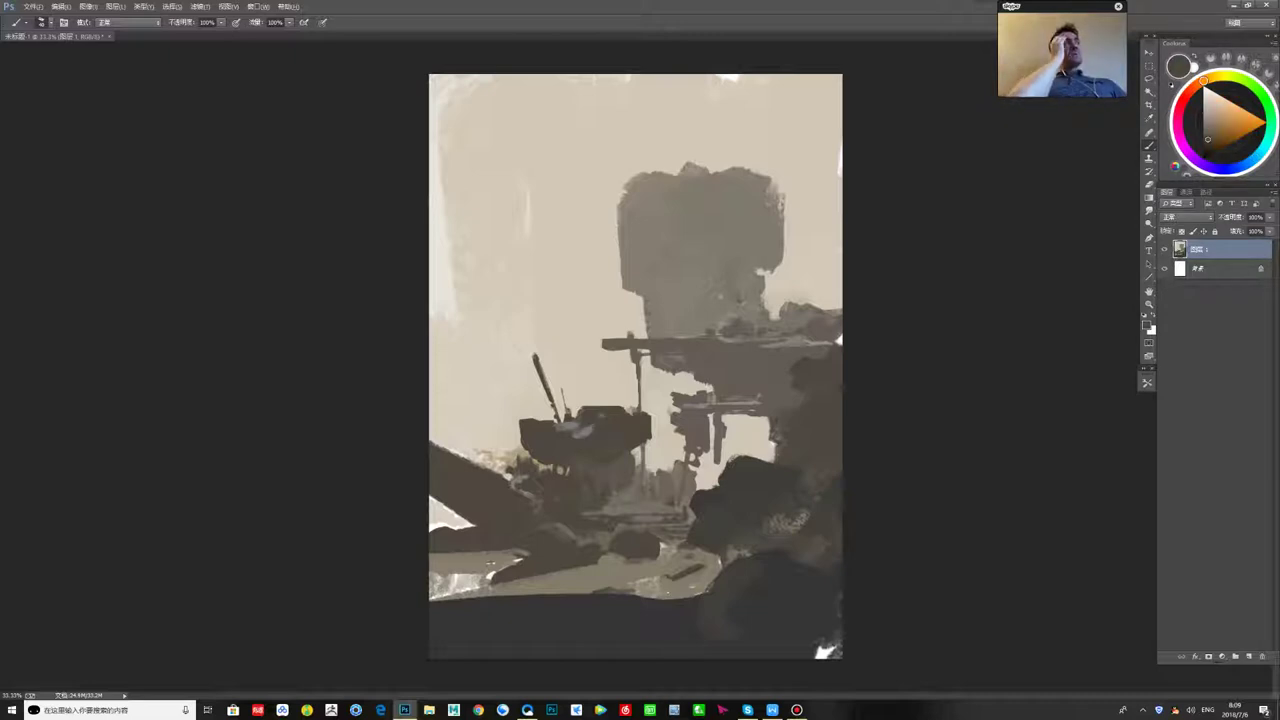
pyautogui.keyDown('alt'); pyautogui.click(574, 418); pyautogui.keyUp('alt')
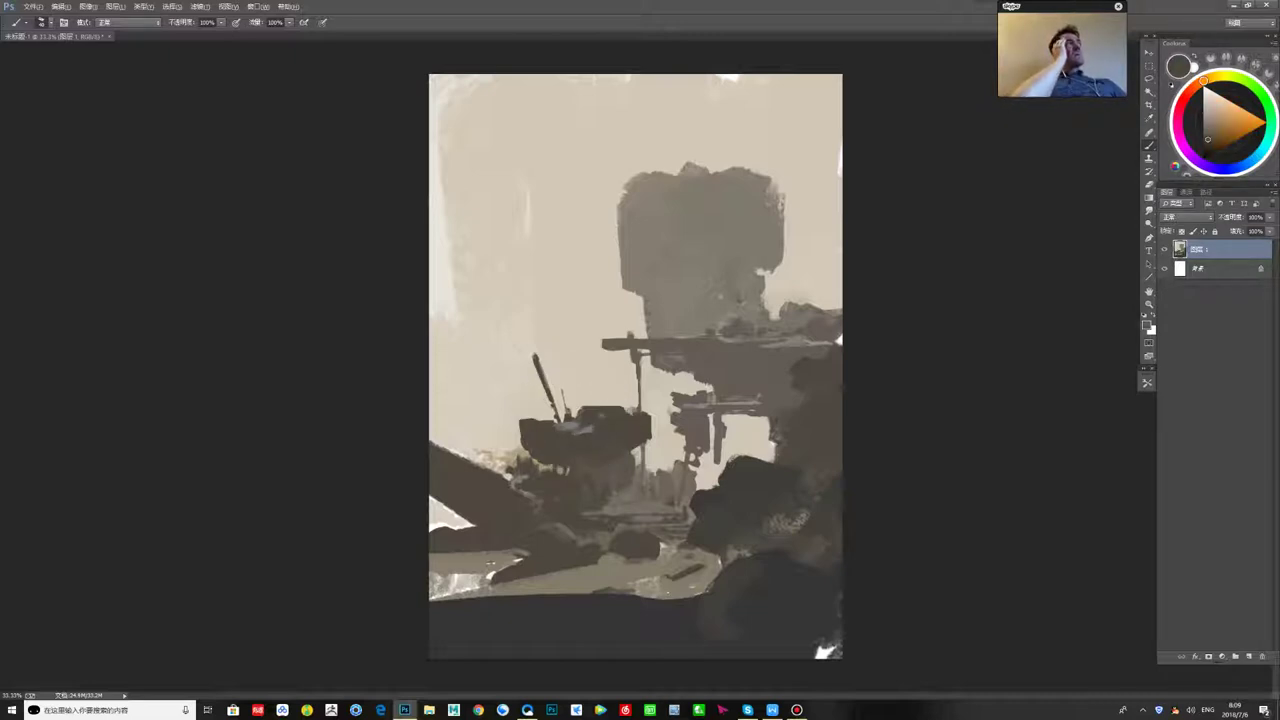
pyautogui.moveTo(565, 422); pyautogui.dragTo(578, 420)
pyautogui.keyDown('alt'); pyautogui.click(578, 415); pyautogui.keyUp('alt')
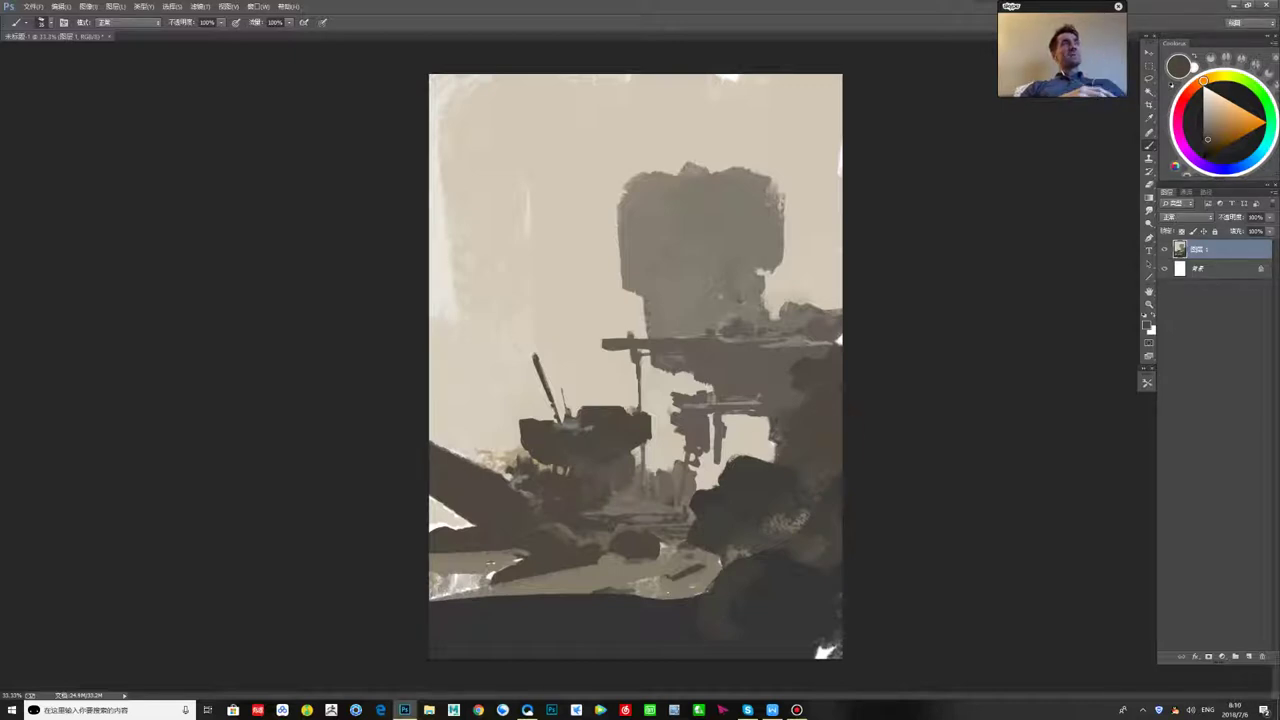
# - Paint small dark branch-like strokes into the right edge of the pale opening above the rock
pyautogui.moveTo(776, 430)
pyautogui.mouseDown()
pyautogui.moveTo(754, 436)
pyautogui.moveTo(768, 446)
pyautogui.mouseUp()
pyautogui.keyDown('alt'); pyautogui.click(738, 376); pyautogui.keyUp('alt')
pyautogui.keyDown('alt'); pyautogui.click(704, 312); pyautogui.keyUp('alt')
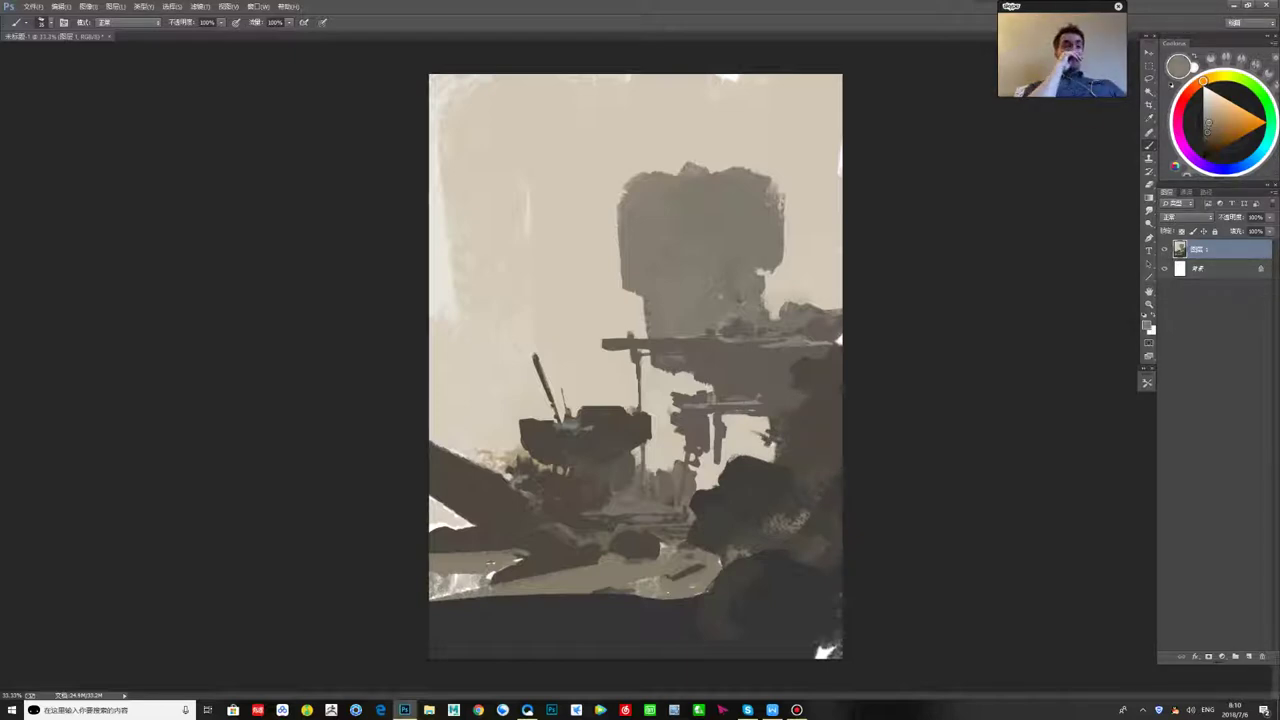
# - Flatten the background tower's top with sampled sky colour and extend the tower upward into two separate grey blocks
pyautogui.keyDown('alt'); pyautogui.click(630, 165); pyautogui.keyUp('alt')
pyautogui.moveTo(632, 180)
pyautogui.mouseDown()
pyautogui.moveTo(700, 166)
pyautogui.moveTo(768, 178)
pyautogui.mouseUp()
pyautogui.keyDown('alt'); pyautogui.click(738, 205); pyautogui.keyUp('alt')
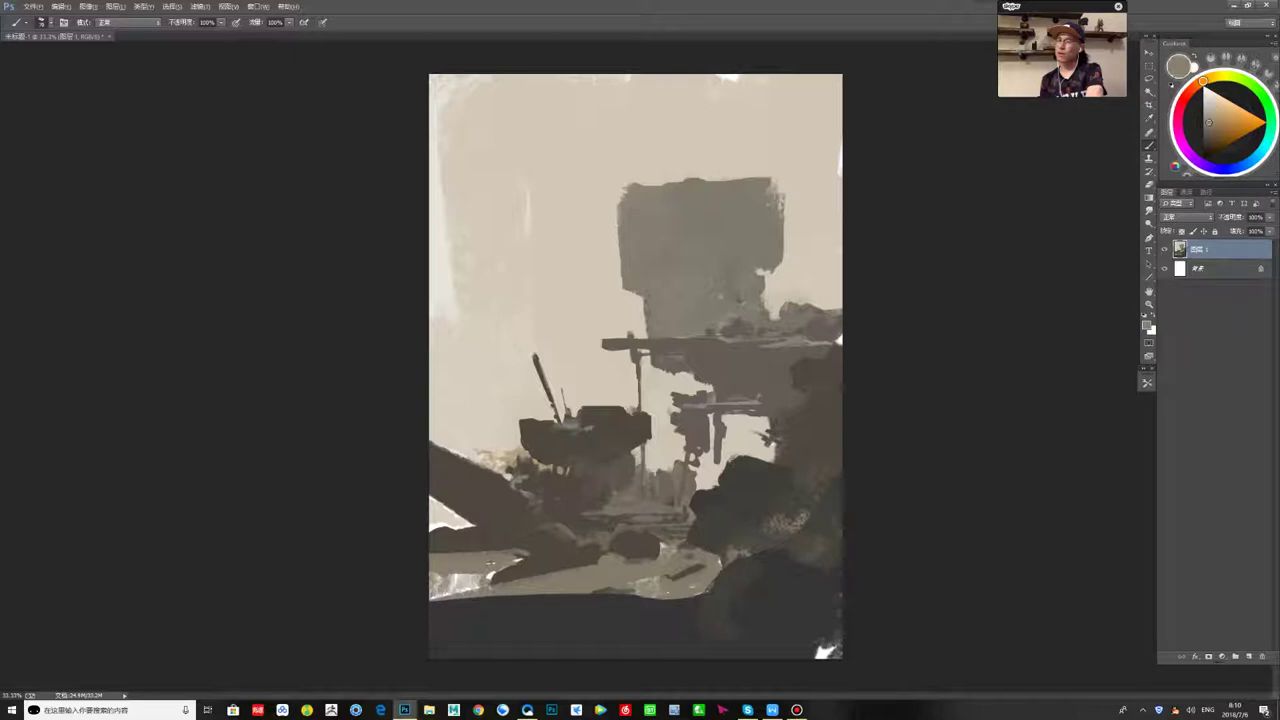
pyautogui.moveTo(626, 188)
pyautogui.mouseDown()
pyautogui.moveTo(606, 187)
pyautogui.moveTo(618, 297)
pyautogui.moveTo(642, 300)
pyautogui.moveTo(656, 173)
pyautogui.moveTo(622, 163)
pyautogui.mouseUp()
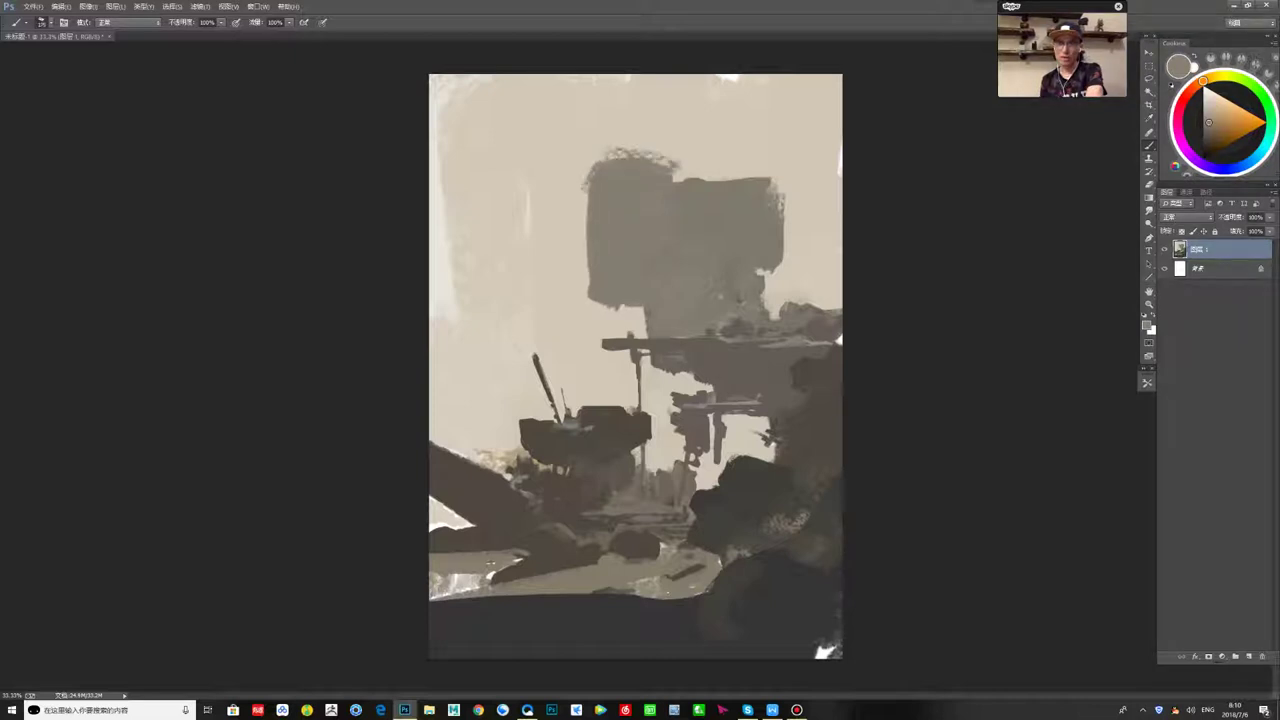
pyautogui.moveTo(688, 192)
pyautogui.mouseDown()
pyautogui.moveTo(698, 128)
pyautogui.moveTo(765, 122)
pyautogui.moveTo(785, 215)
pyautogui.mouseUp()
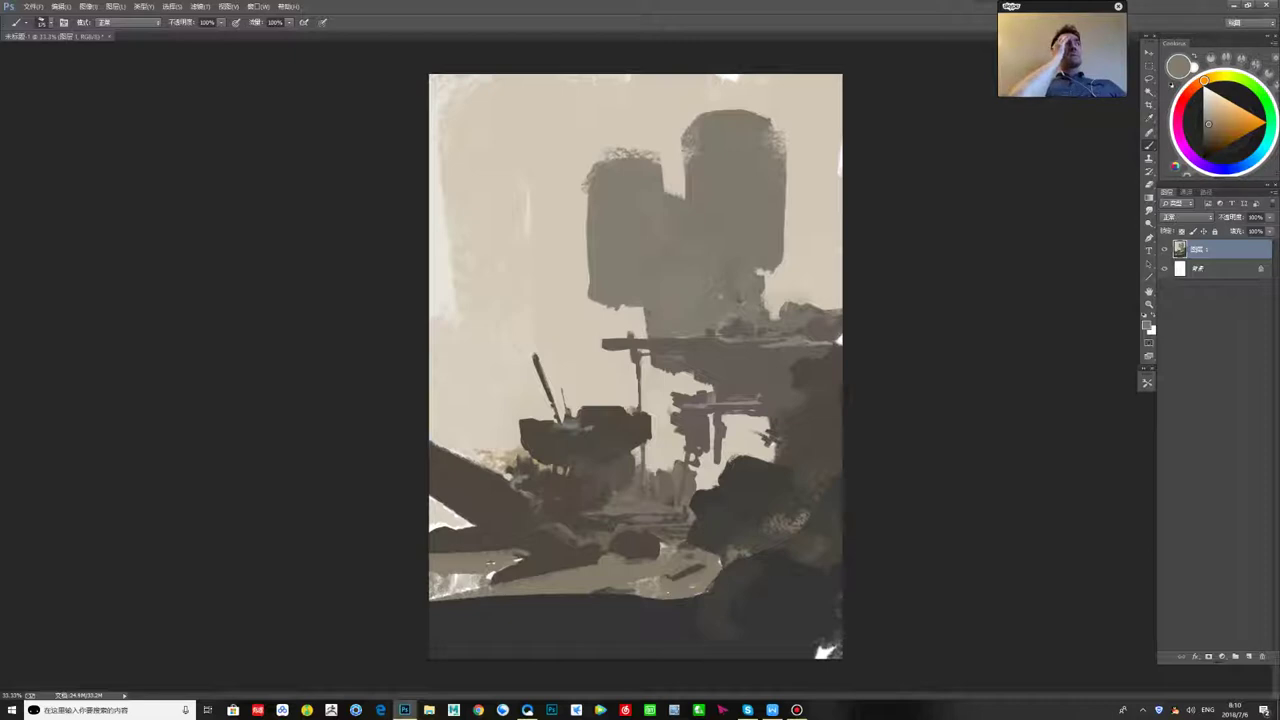
# - Add a darker grey stroke beneath the taller tower and trim the shorter tower's left side with sky colour
pyautogui.moveTo(700, 280); pyautogui.dragTo(762, 283)
pyautogui.keyDown('alt'); pyautogui.click(602, 138); pyautogui.keyUp('alt')
pyautogui.moveTo(593, 164); pyautogui.dragTo(593, 252)
# - Block in the light ground across the lower left of the foreground with broad strokes of sampled grey-brown
pyautogui.keyDown('alt'); pyautogui.click(603, 571); pyautogui.keyUp('alt')
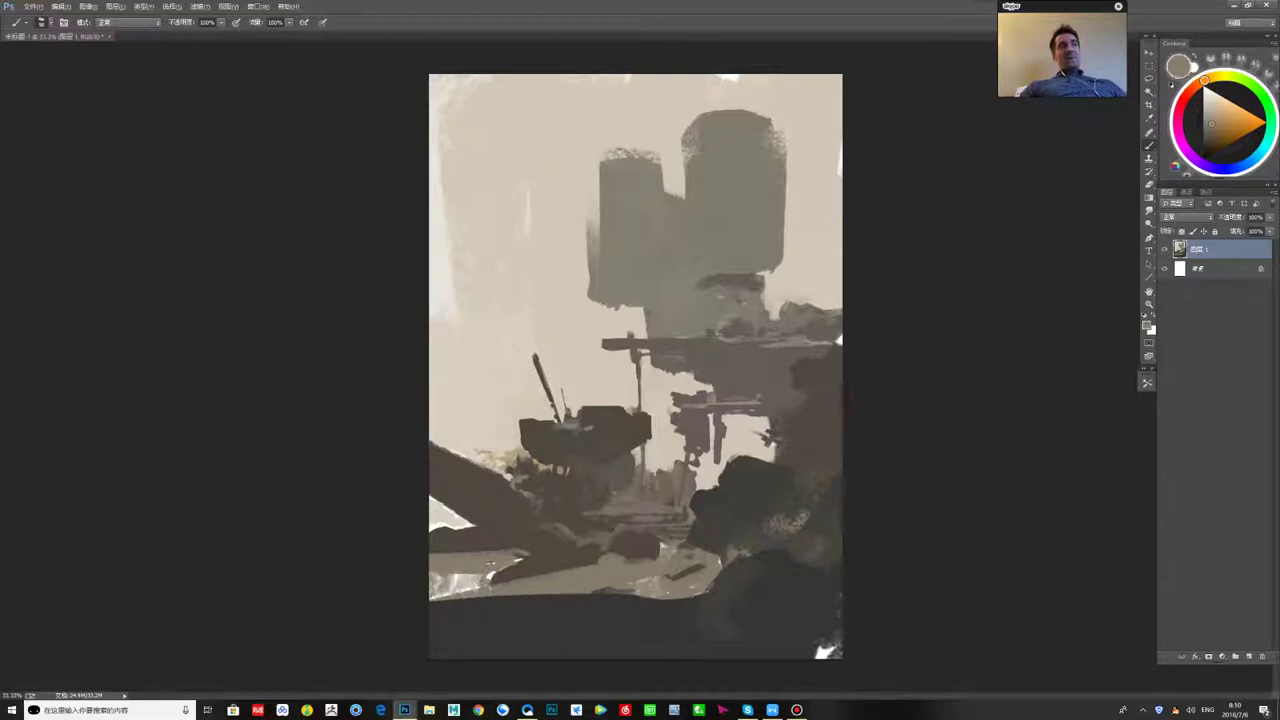
pyautogui.moveTo(492, 599); pyautogui.dragTo(636, 596)
pyautogui.moveTo(434, 606)
pyautogui.mouseDown()
pyautogui.moveTo(614, 604)
pyautogui.moveTo(432, 633)
pyautogui.moveTo(770, 657)
pyautogui.moveTo(510, 623)
pyautogui.moveTo(558, 616)
pyautogui.moveTo(582, 622)
pyautogui.moveTo(434, 618)
pyautogui.moveTo(485, 616)
pyautogui.moveTo(597, 565)
pyautogui.mouseUp()
pyautogui.moveTo(508, 568); pyautogui.dragTo(597, 562)
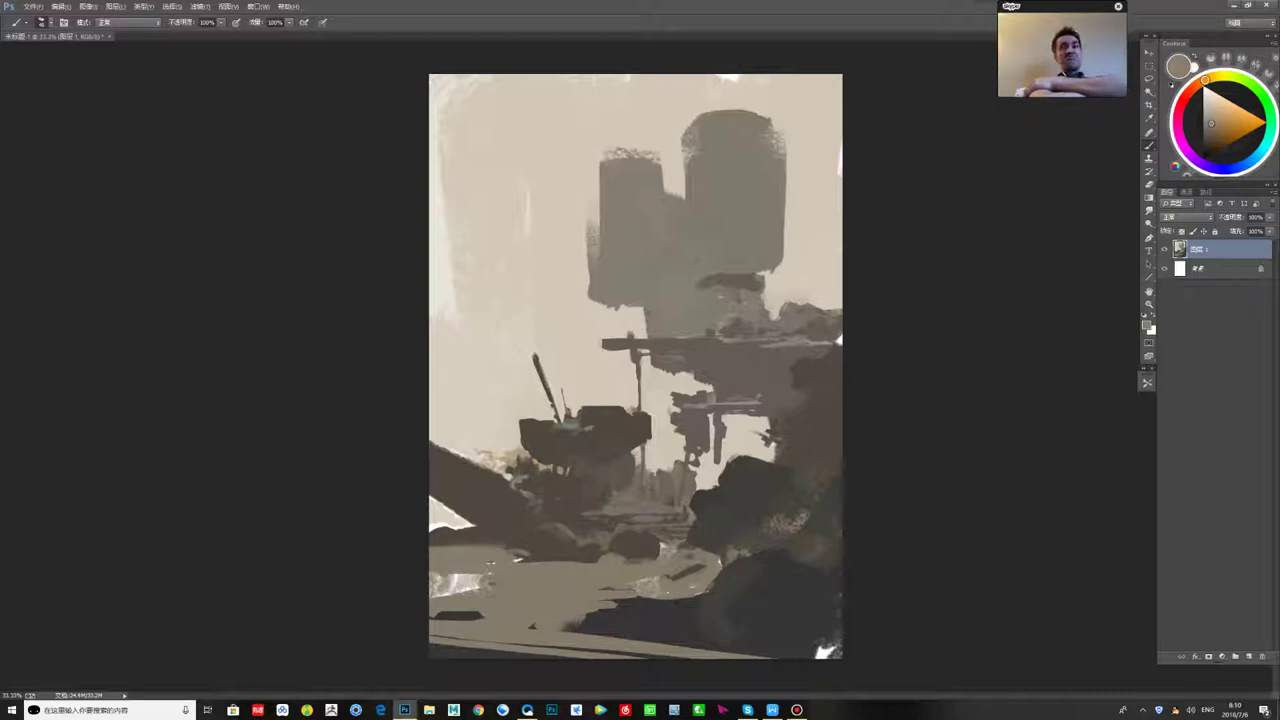
# - Clean up the dark marks on the light ground beside the foreground mound with sampled ground tones
pyautogui.keyDown('alt'); pyautogui.click(462, 525); pyautogui.keyUp('alt')
pyautogui.press('x')
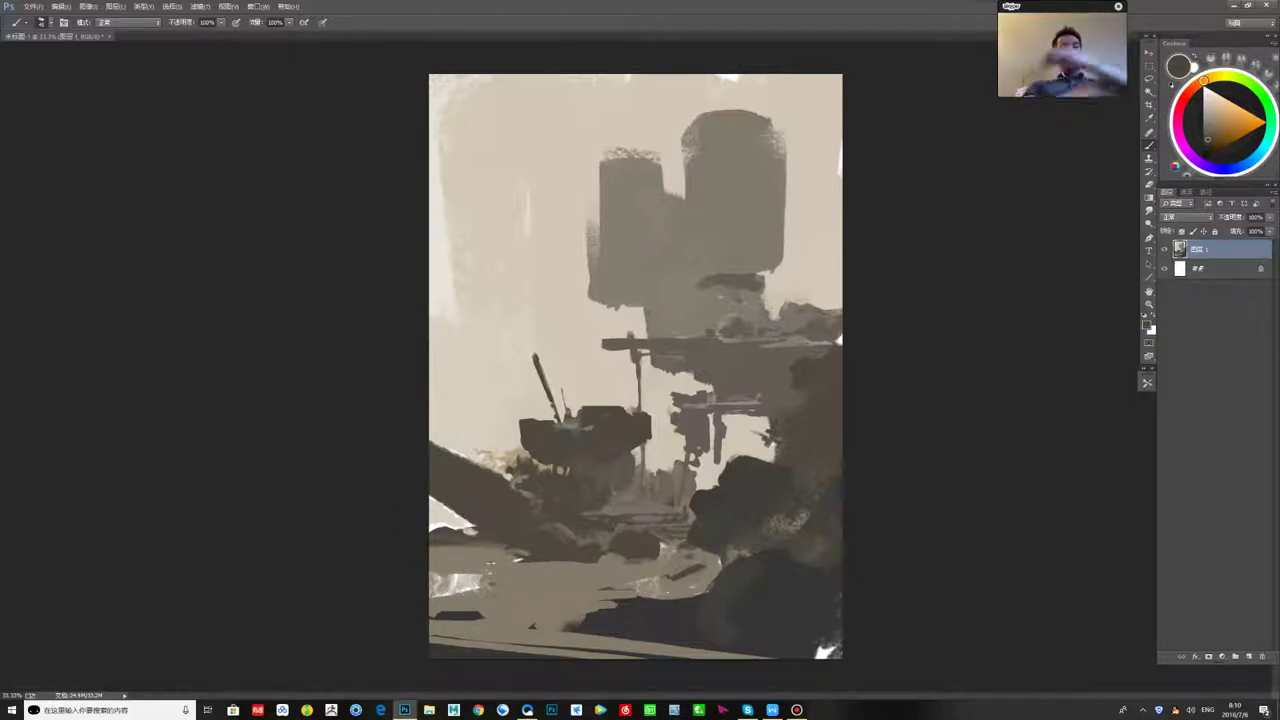
pyautogui.press('x')
pyautogui.moveTo(657, 579)
pyautogui.mouseDown()
pyautogui.moveTo(576, 629)
pyautogui.moveTo(658, 594)
pyautogui.mouseUp()
pyautogui.keyDown('alt'); pyautogui.click(642, 616); pyautogui.keyUp('alt')
pyautogui.keyDown('alt'); pyautogui.click(575, 605); pyautogui.keyUp('alt')
pyautogui.moveTo(566, 626)
pyautogui.mouseDown()
pyautogui.moveTo(575, 632)
pyautogui.moveTo(560, 628)
pyautogui.mouseUp()
pyautogui.moveTo(537, 626); pyautogui.dragTo(434, 636)
# - Rebuild the dark foreground mound with a smooth rising outline, and extend the upper left edge of the rock behind it
pyautogui.keyDown('alt'); pyautogui.click(690, 636); pyautogui.keyUp('alt')
pyautogui.moveTo(720, 658); pyautogui.dragTo(751, 659)
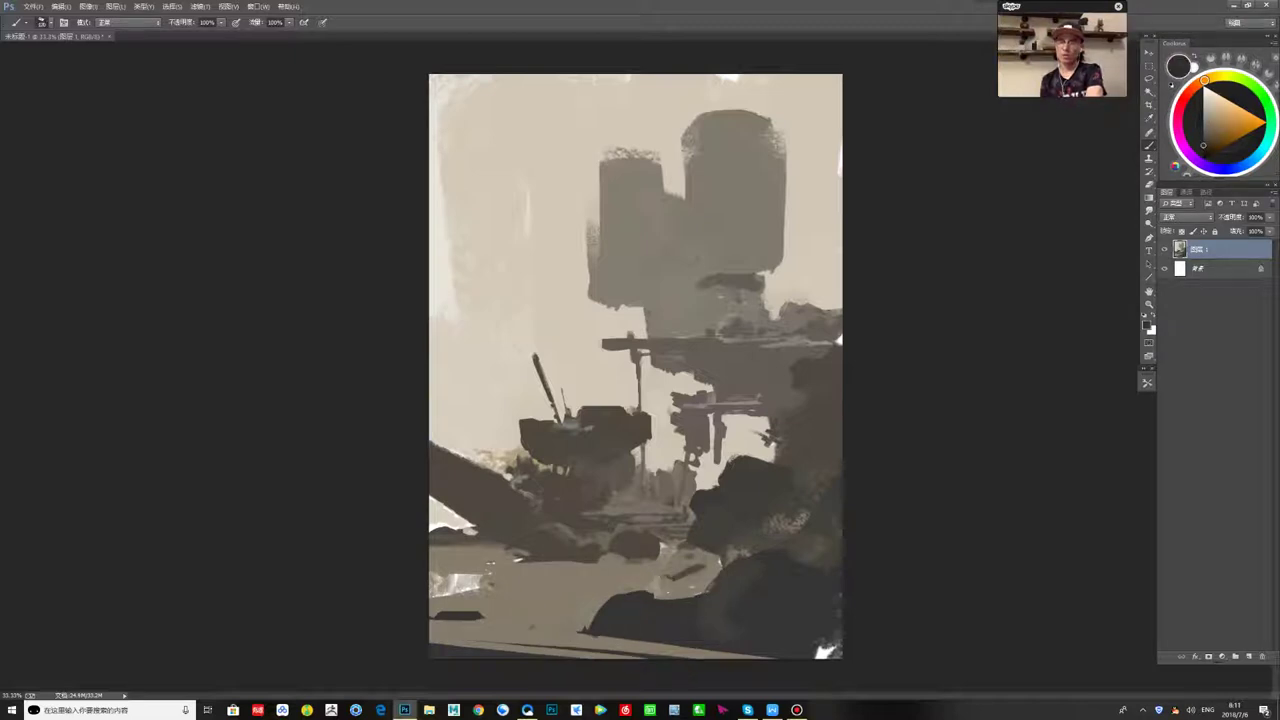
pyautogui.moveTo(742, 568); pyautogui.dragTo(664, 600)
pyautogui.moveTo(670, 590); pyautogui.dragTo(708, 580)
pyautogui.moveTo(796, 564); pyautogui.dragTo(830, 562)
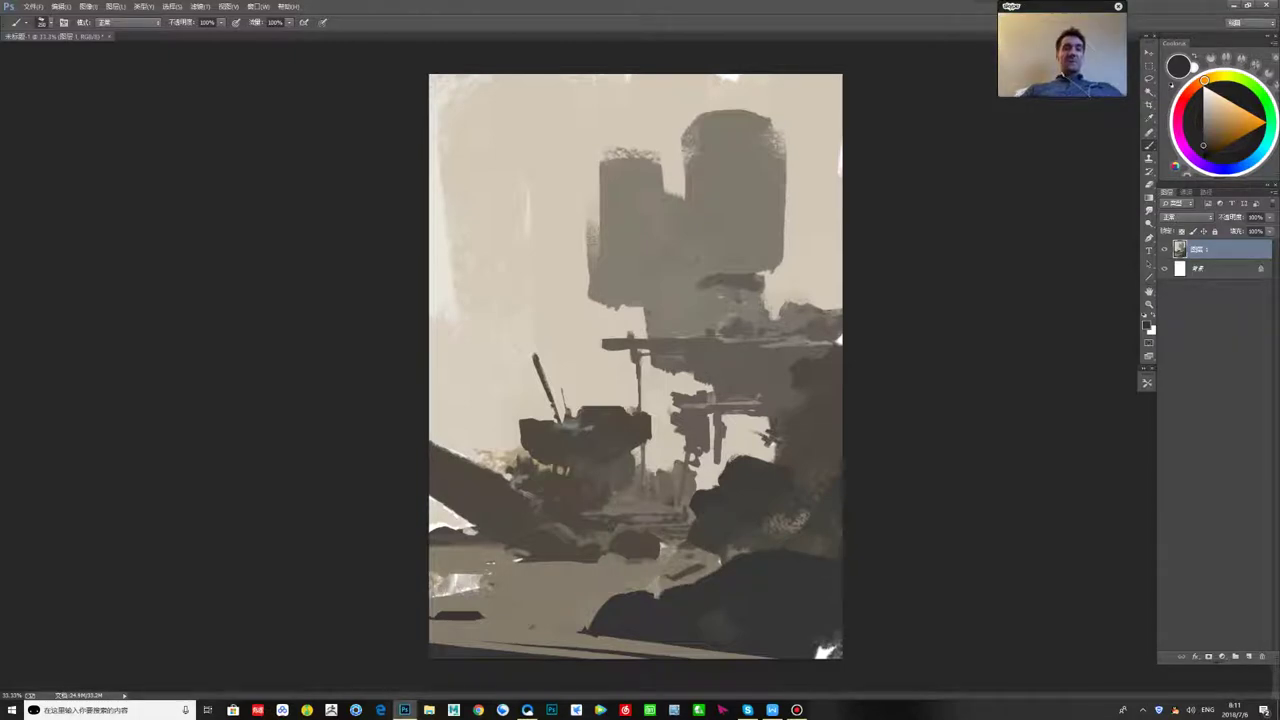
pyautogui.keyDown('alt'); pyautogui.click(806, 449); pyautogui.keyUp('alt')
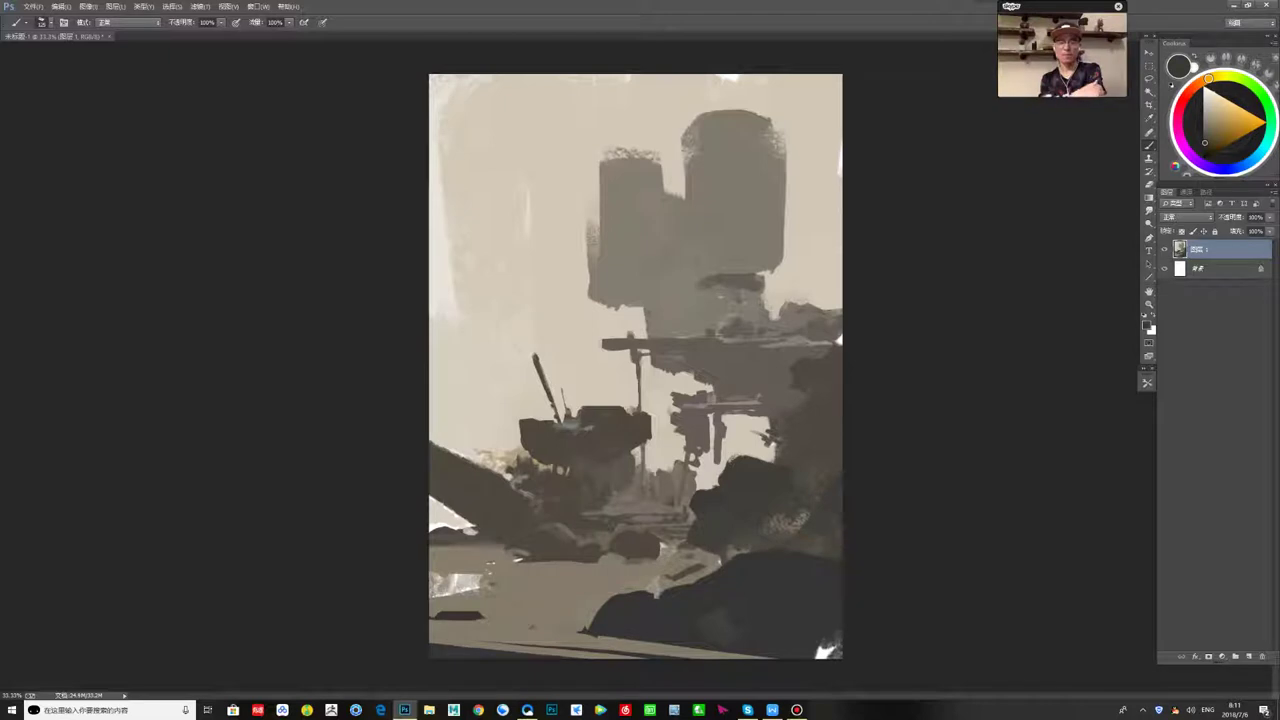
pyautogui.moveTo(729, 463); pyautogui.dragTo(708, 488)
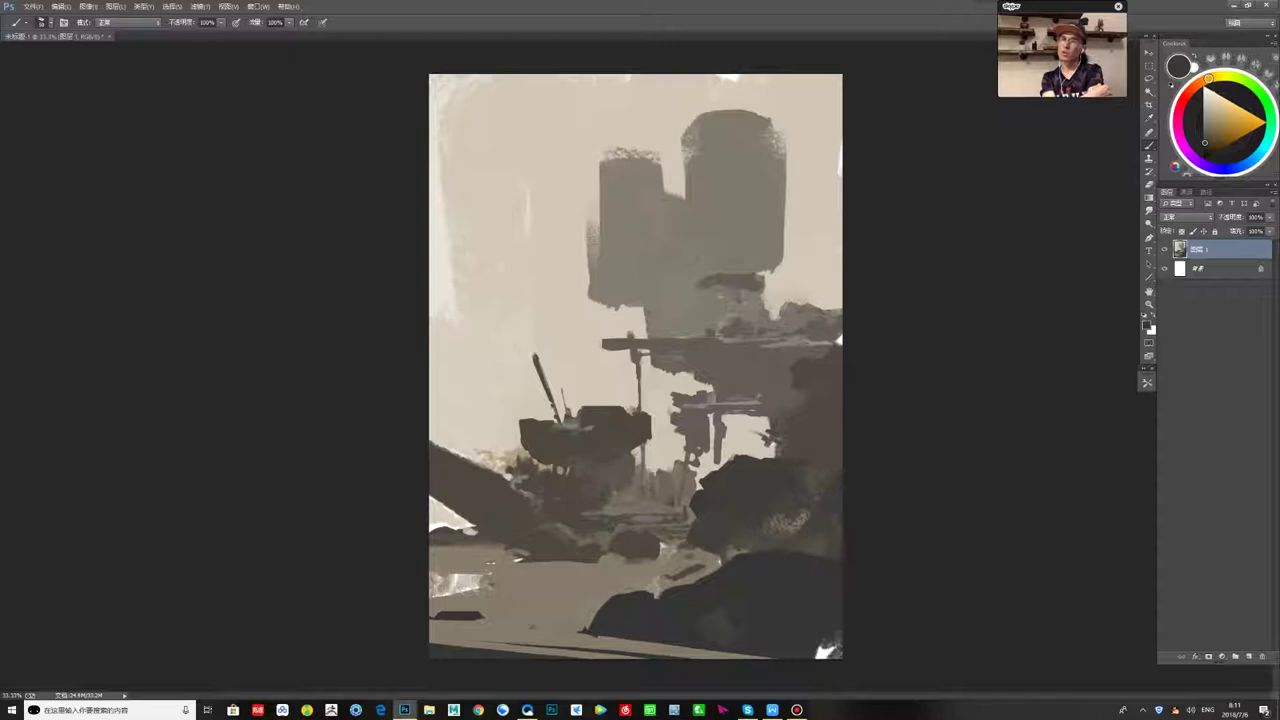
# - Check the Skype video call window and return to the canvas
pyautogui.click(748, 710)
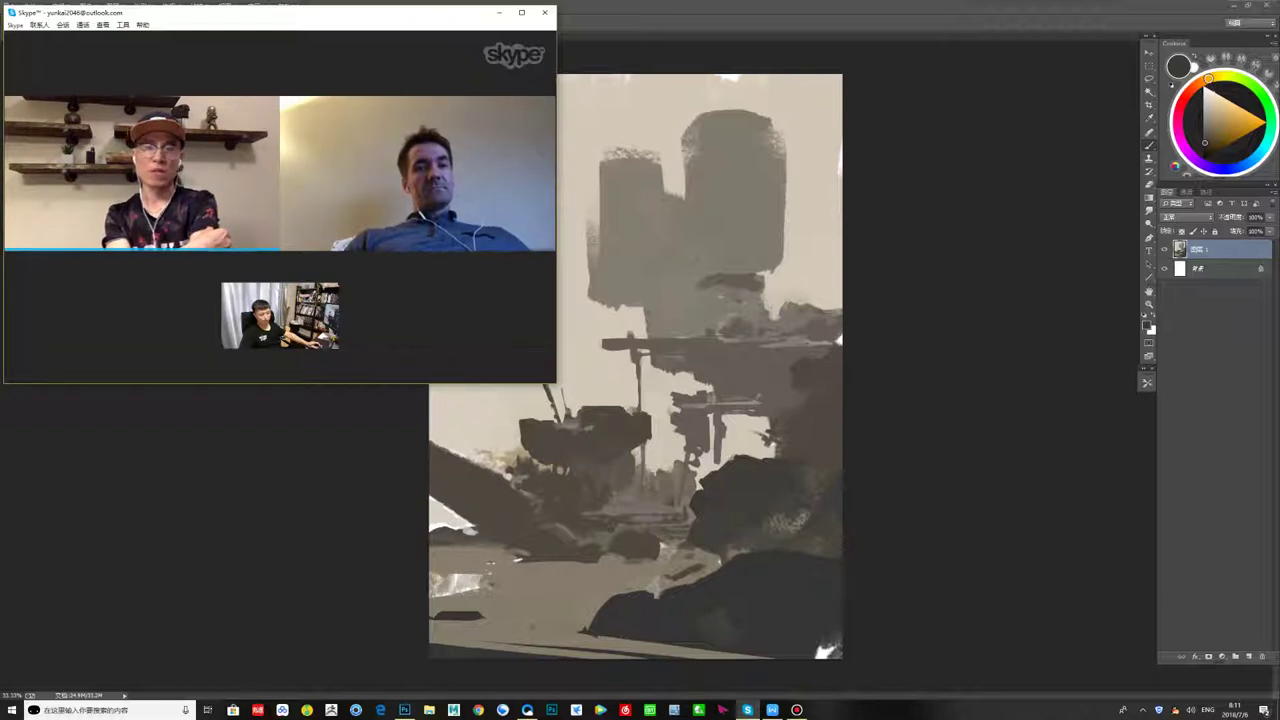
pyautogui.click(747, 710)
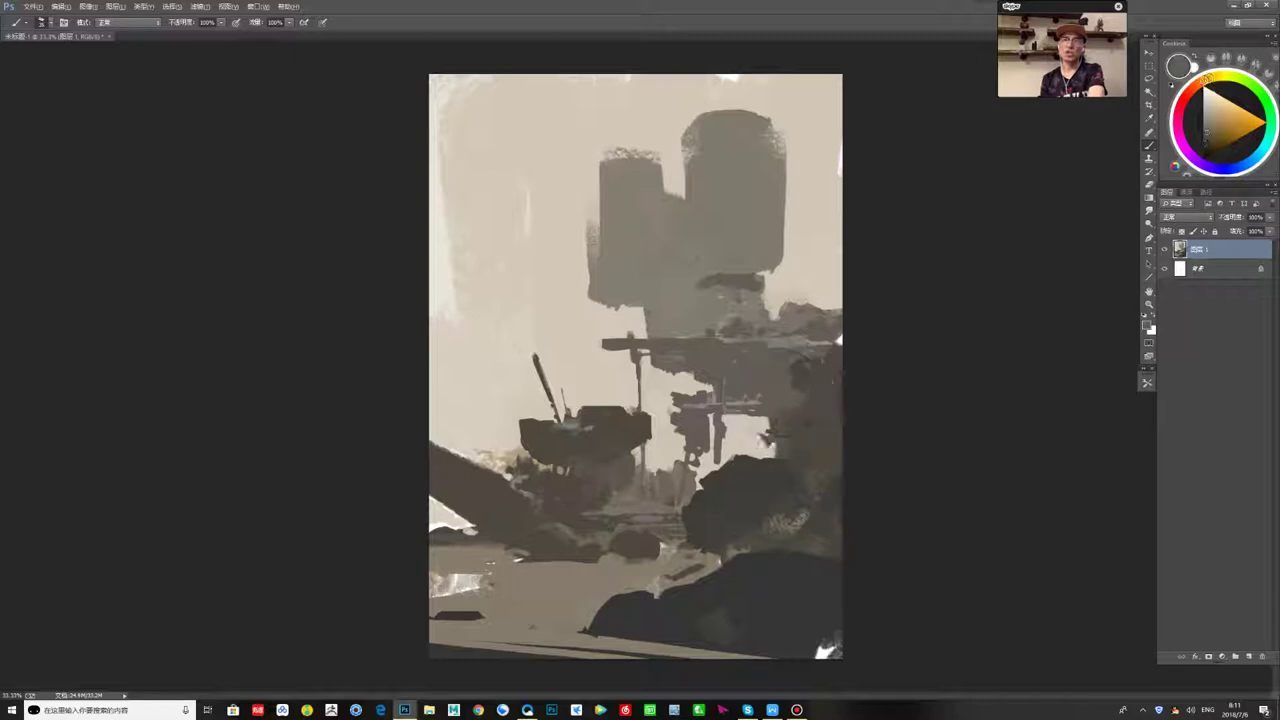
# - Paint ochre strokes across the lower left foreground ground and blend them with sampled grey-brown ground tones
pyautogui.keyDown('alt'); pyautogui.click(667, 367); pyautogui.keyUp('alt')
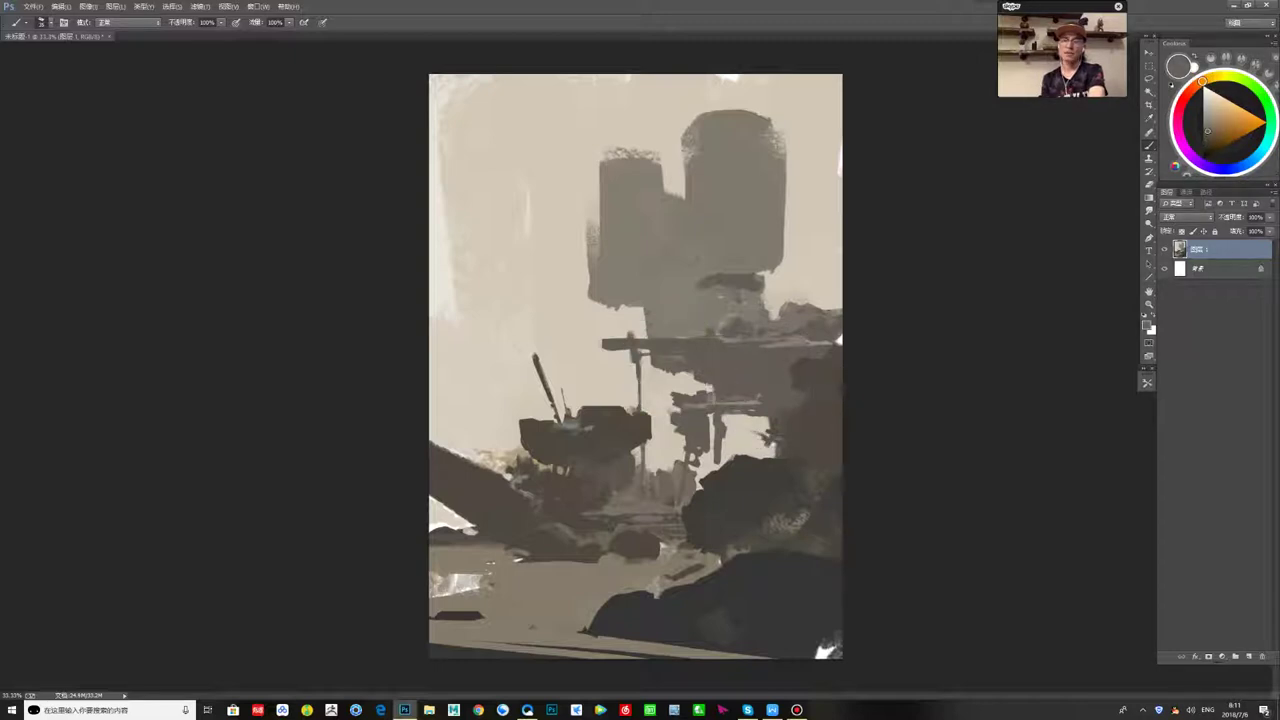
pyautogui.keyDown('alt'); pyautogui.click(665, 362); pyautogui.keyUp('alt')
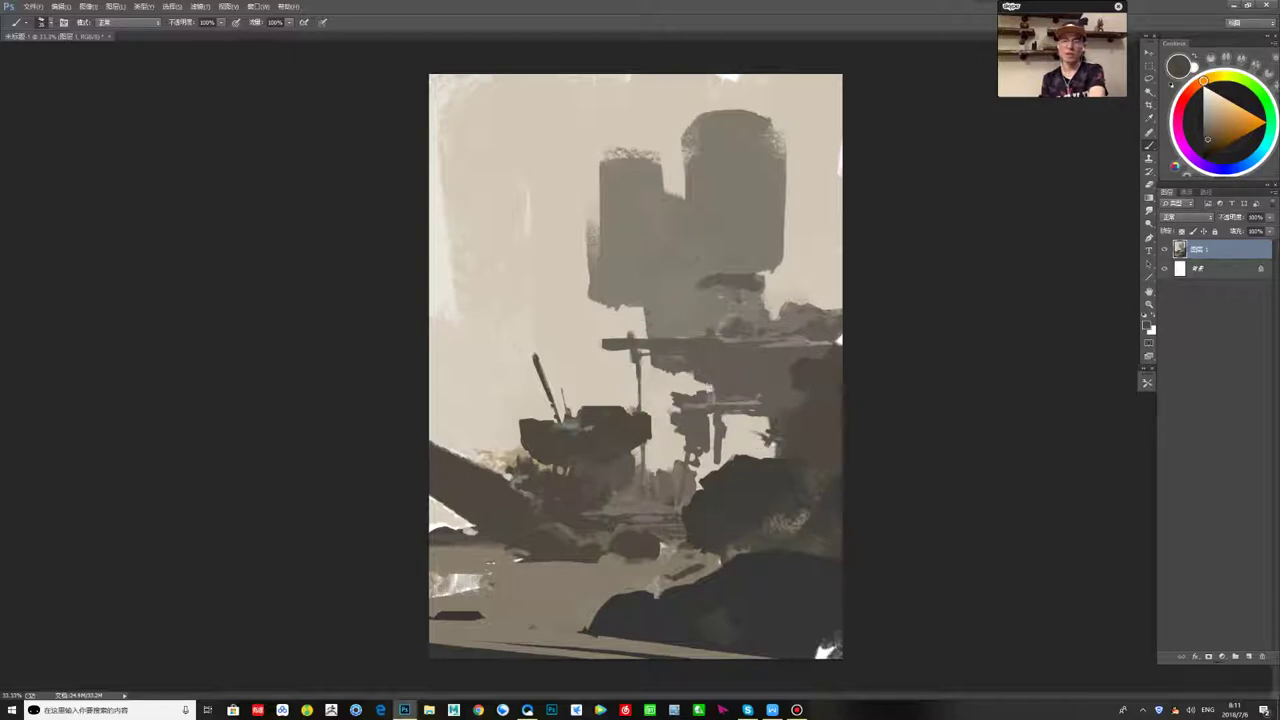
pyautogui.keyDown('alt'); pyautogui.click(531, 633); pyautogui.keyUp('alt')
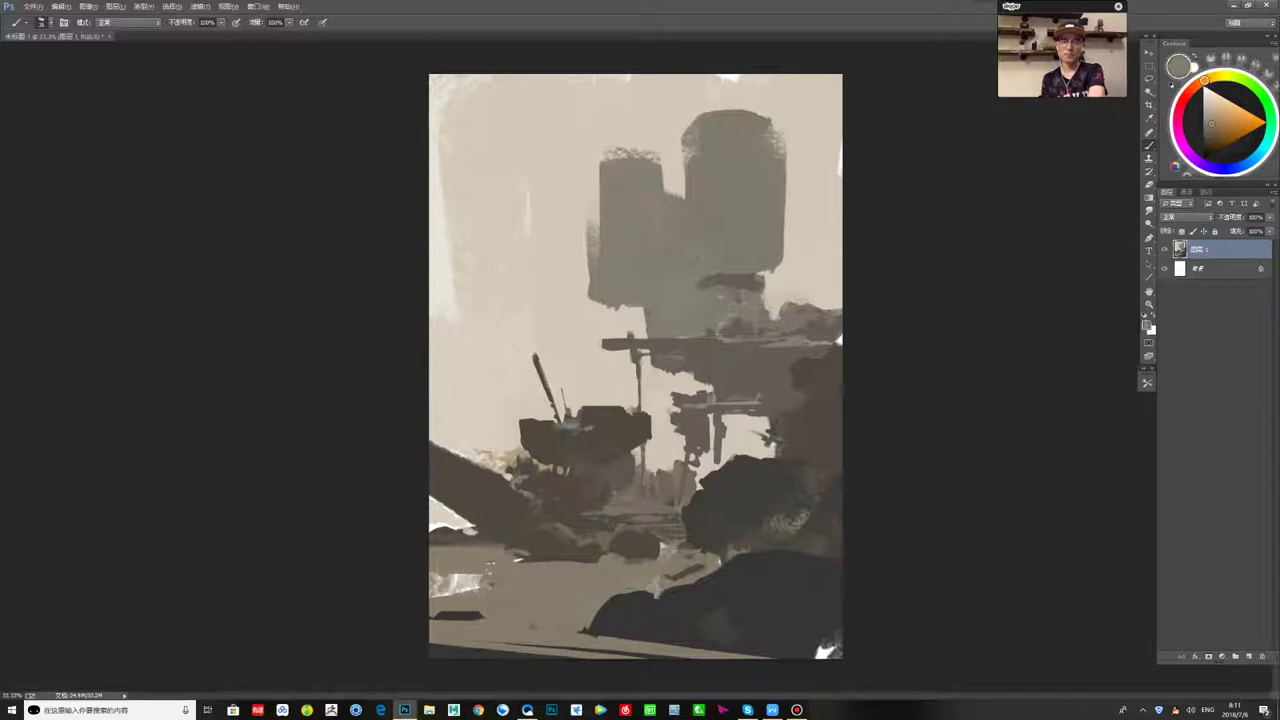
pyautogui.click(1229, 115)
pyautogui.moveTo(432, 632); pyautogui.dragTo(560, 634)
pyautogui.moveTo(546, 645)
pyautogui.mouseDown()
pyautogui.moveTo(432, 647)
pyautogui.moveTo(472, 645)
pyautogui.mouseUp()
pyautogui.keyDown('alt'); pyautogui.click(514, 630); pyautogui.keyUp('alt')
pyautogui.moveTo(514, 648); pyautogui.dragTo(772, 657)
pyautogui.moveTo(598, 656); pyautogui.dragTo(431, 655)
pyautogui.keyDown('alt'); pyautogui.click(508, 608); pyautogui.keyUp('alt')
pyautogui.moveTo(502, 628); pyautogui.dragTo(513, 617)
# - Check the composition mirrored horizontally, flip it back, and paint over the white patch at the left of the ground with grey-brown
pyautogui.hotkey('ctrl', 'shift', 'h')
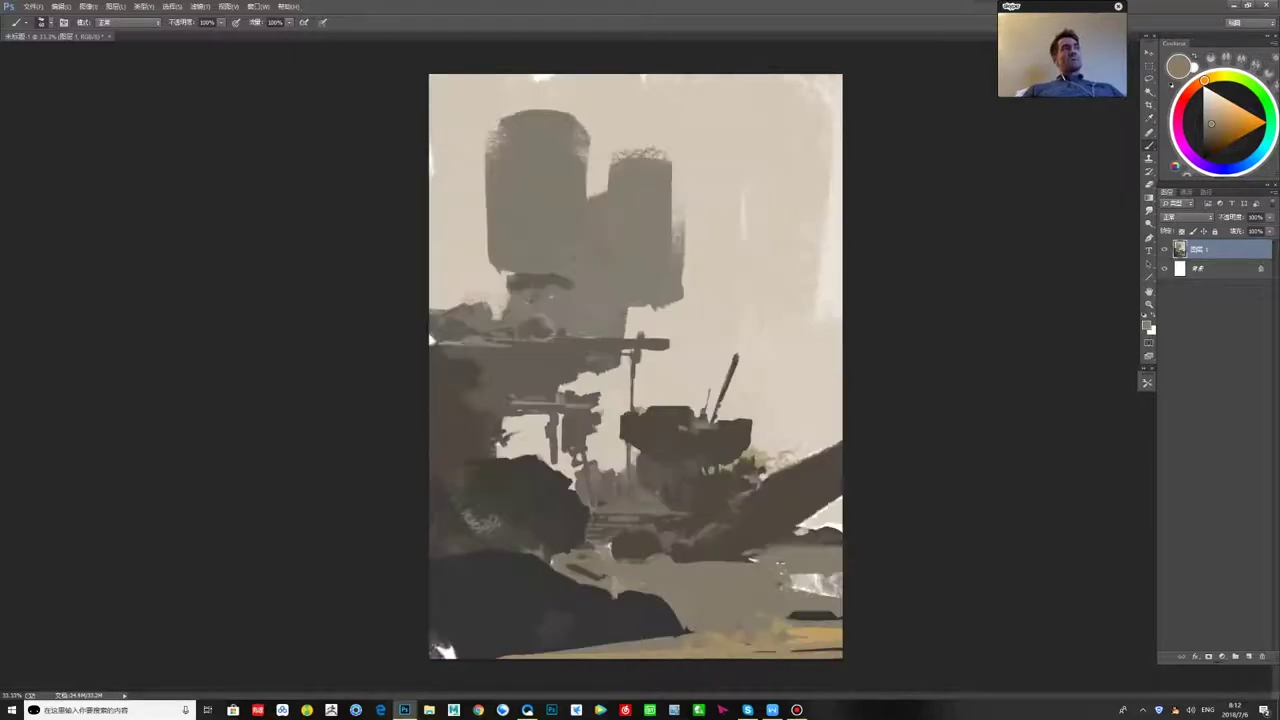
pyautogui.press('h')
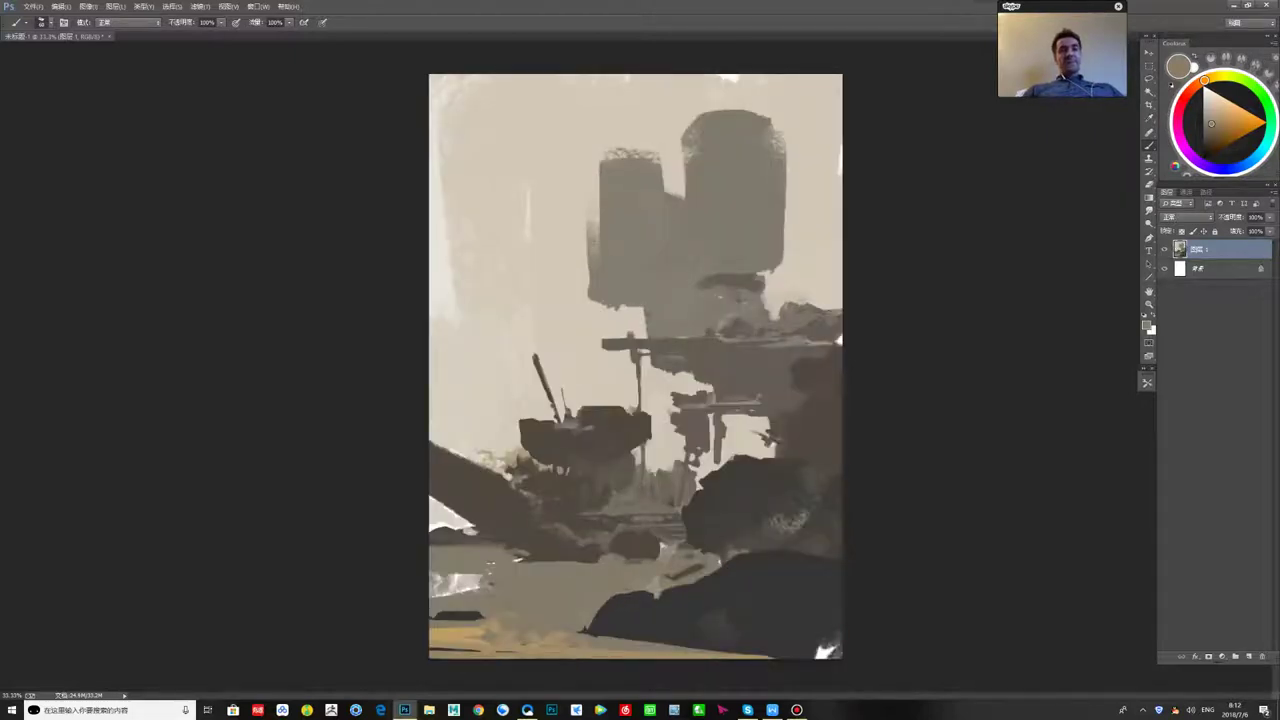
pyautogui.moveTo(480, 573)
pyautogui.mouseDown()
pyautogui.moveTo(450, 576)
pyautogui.moveTo(480, 588)
pyautogui.mouseUp()
pyautogui.moveTo(462, 594); pyautogui.dragTo(433, 594)
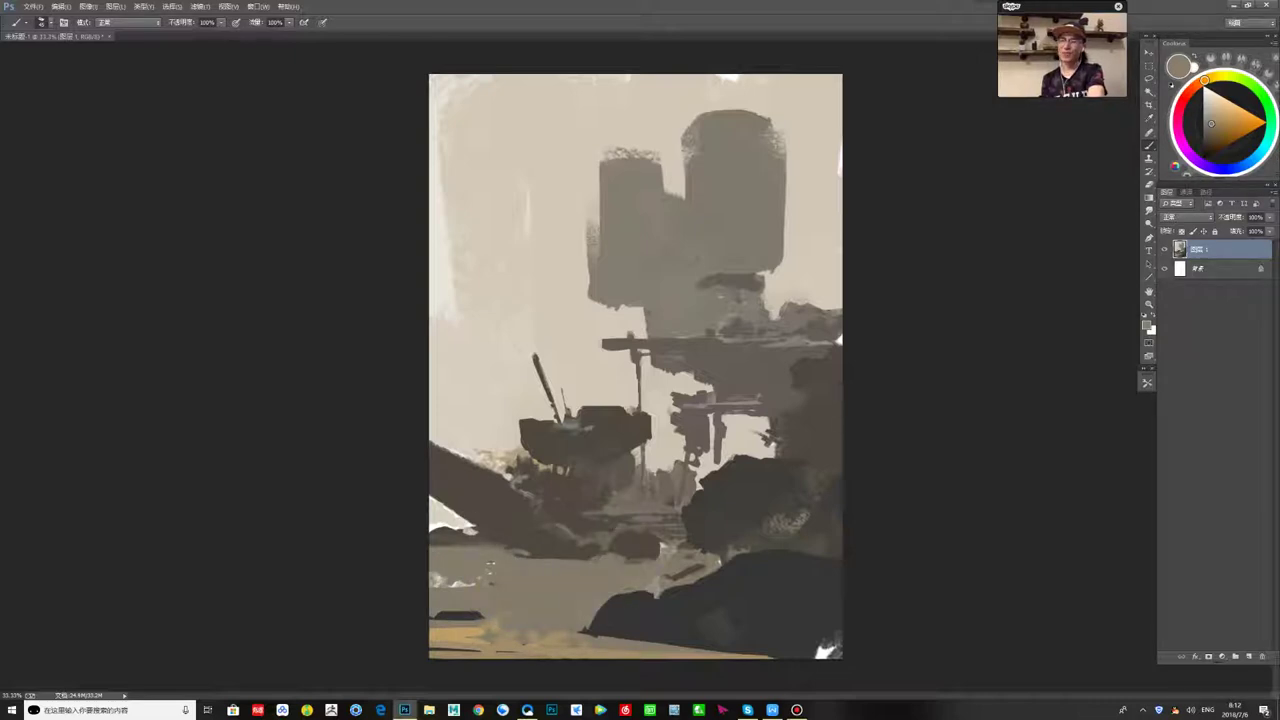
# - Tidy the small round rock and reduce the diagonal dark mark above the foreground mound using sampled tones
pyautogui.keyDown('alt'); pyautogui.click(492, 508); pyautogui.keyUp('alt')
pyautogui.keyDown('alt'); pyautogui.click(651, 580); pyautogui.keyUp('alt')
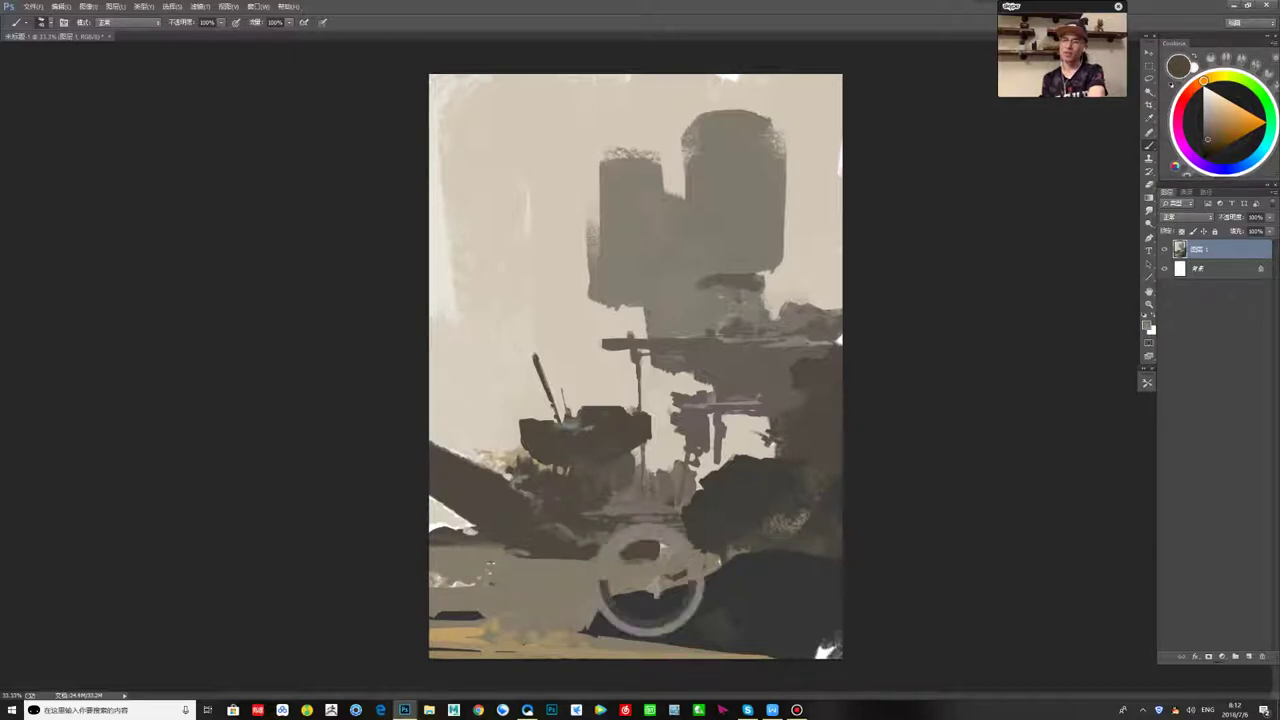
pyautogui.keyDown('alt'); pyautogui.click(679, 560); pyautogui.keyUp('alt')
pyautogui.keyDown('alt'); pyautogui.click(688, 561); pyautogui.keyUp('alt')
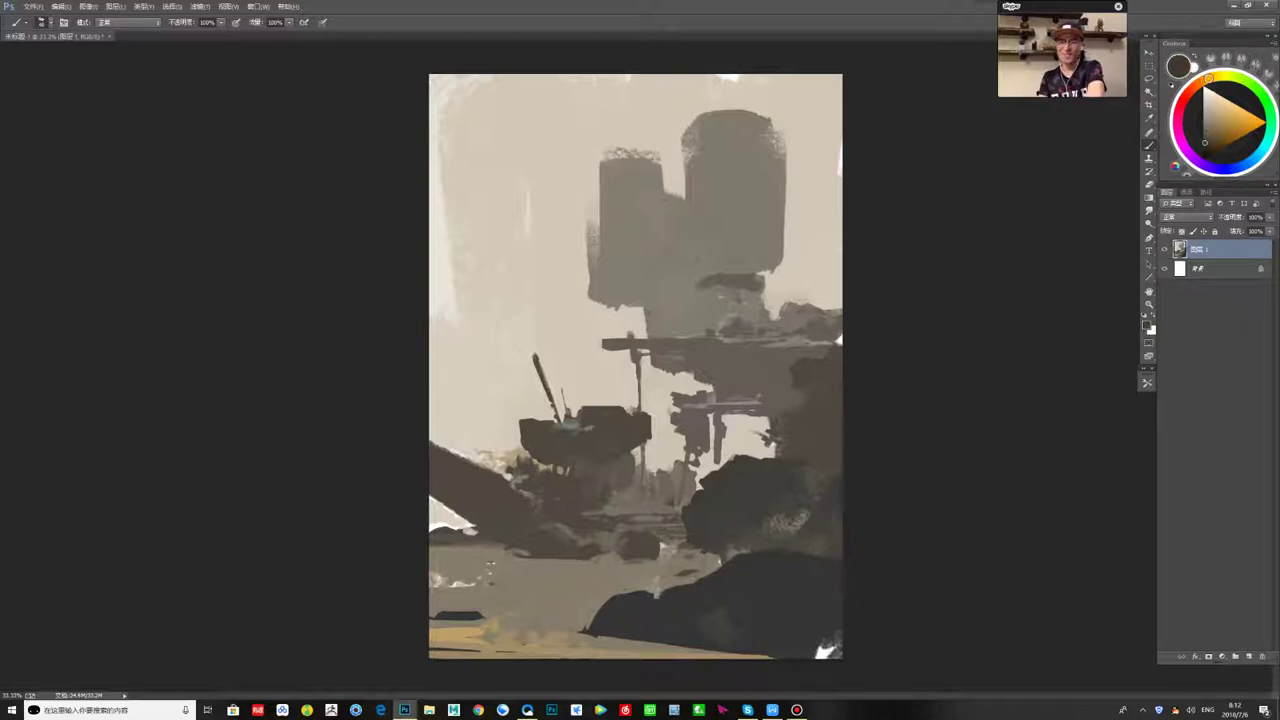
# - Extend the taller background tower up toward the top of the canvas with its sampled grey
pyautogui.press('x')
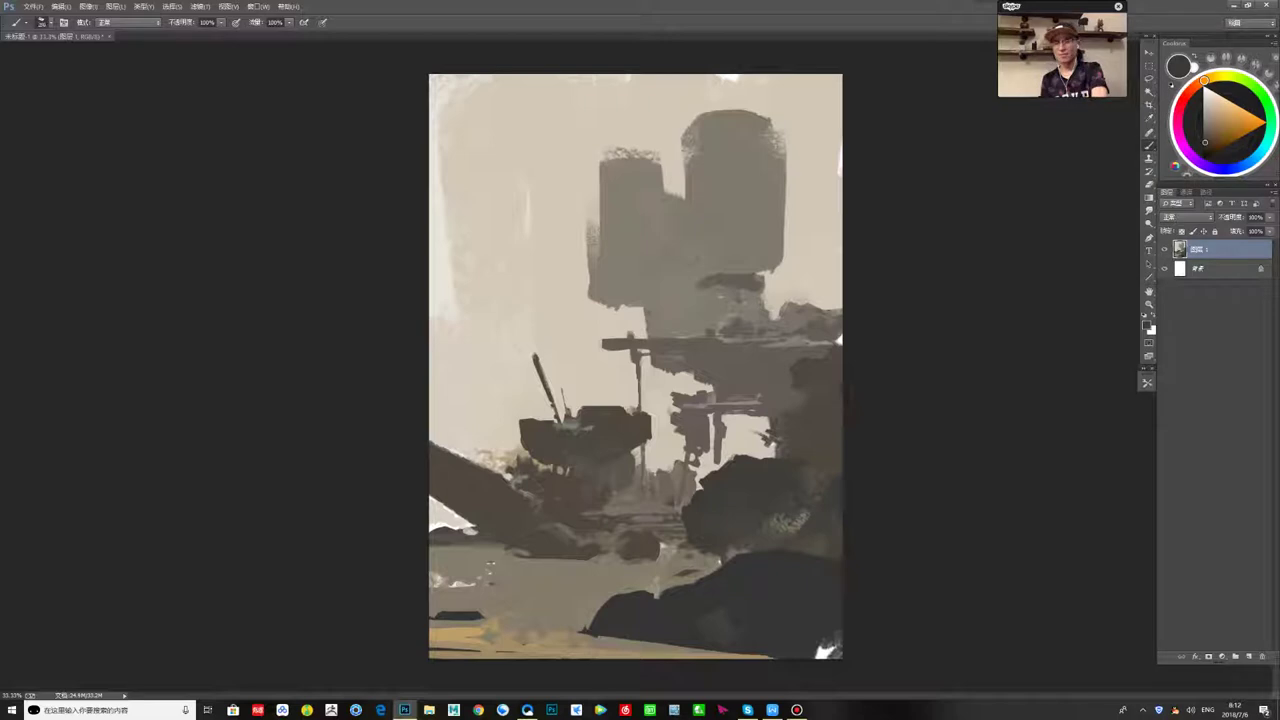
pyautogui.keyDown('alt'); pyautogui.click(712, 145); pyautogui.keyUp('alt')
pyautogui.moveTo(712, 122)
pyautogui.mouseDown()
pyautogui.moveTo(698, 106)
pyautogui.moveTo(712, 102)
pyautogui.moveTo(692, 182)
pyautogui.moveTo(690, 82)
pyautogui.mouseUp()
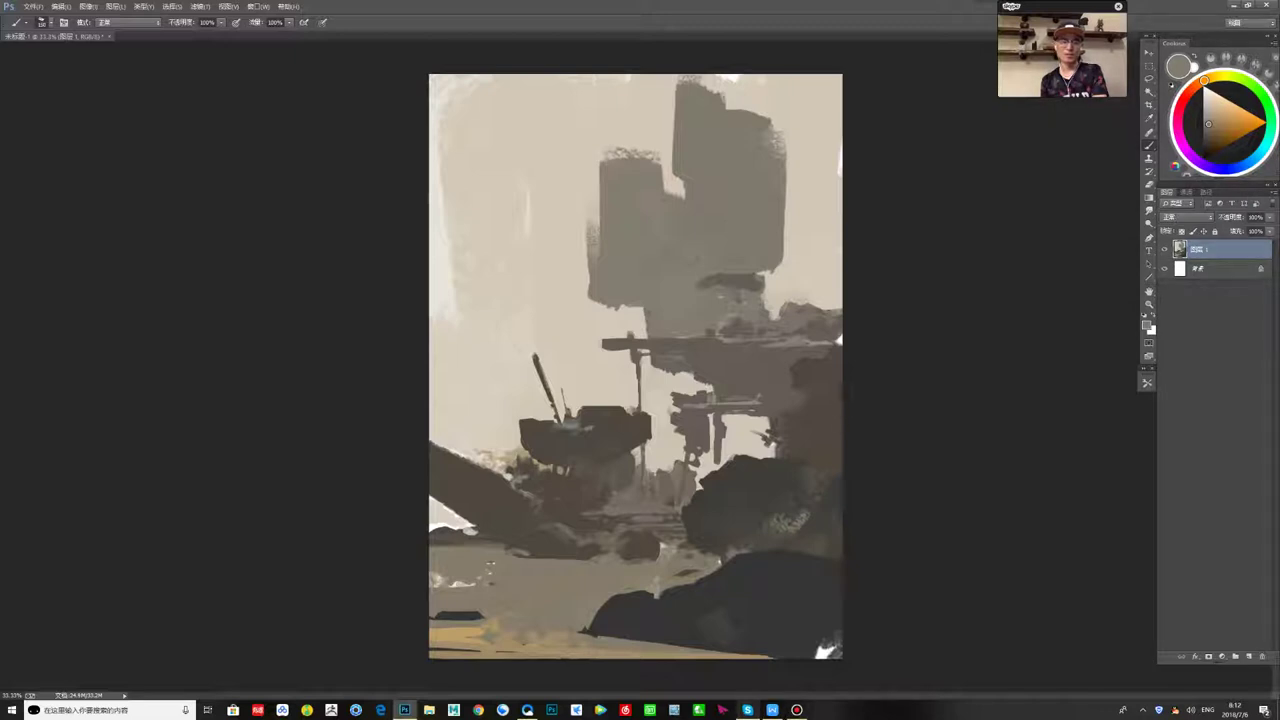
# - Check the Skype video call window and return to the Photoshop canvas
pyautogui.moveTo(747, 710)
pyautogui.click(747, 648)
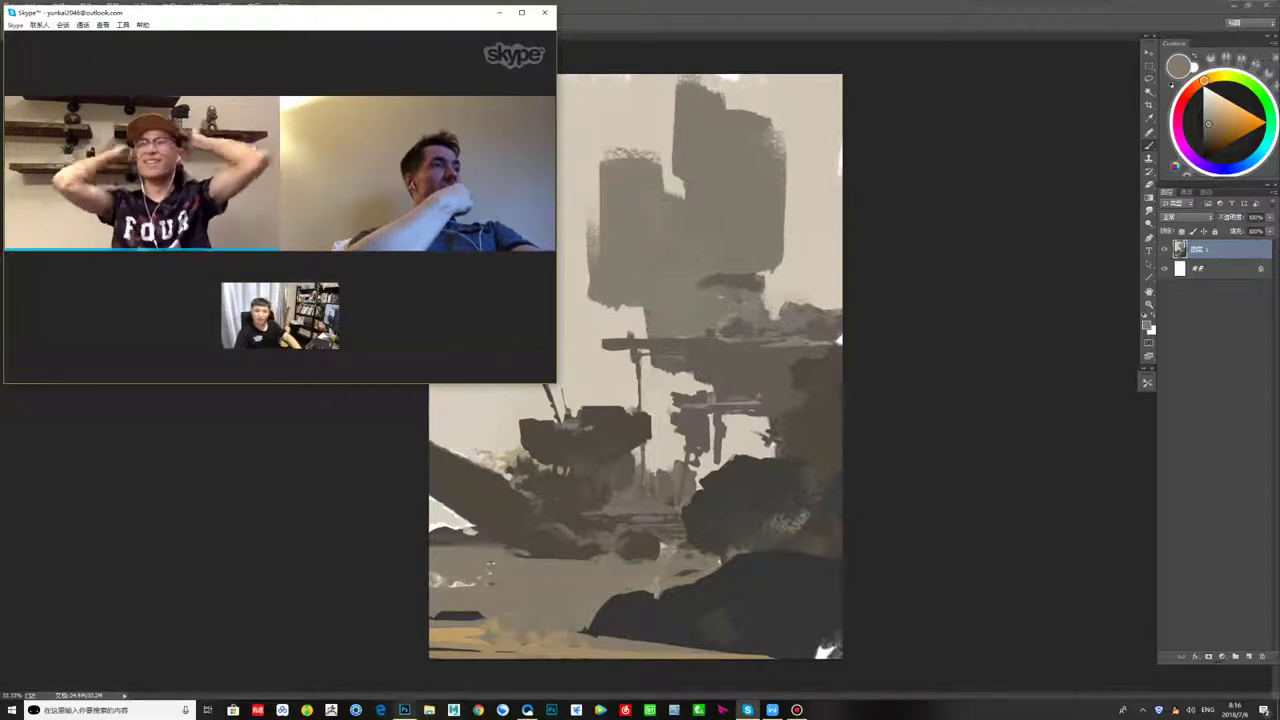
pyautogui.moveTo(404, 711)
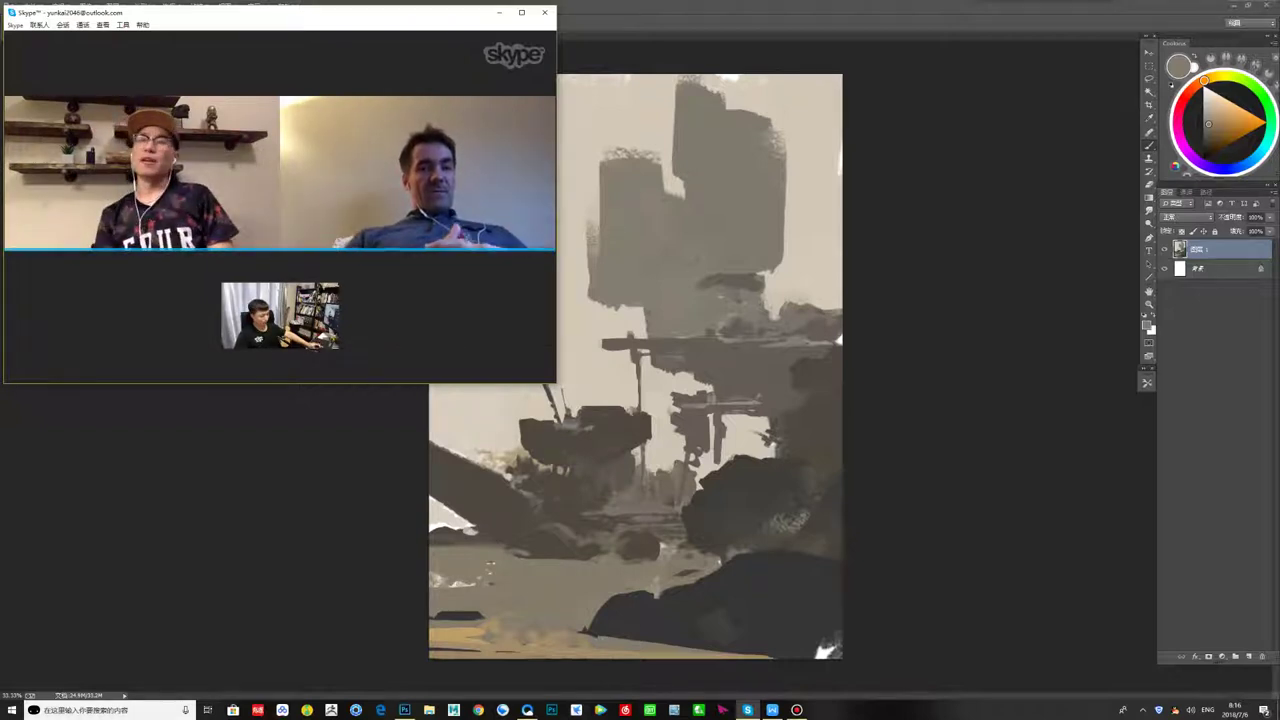
pyautogui.hotkey('alt', 'Tab')
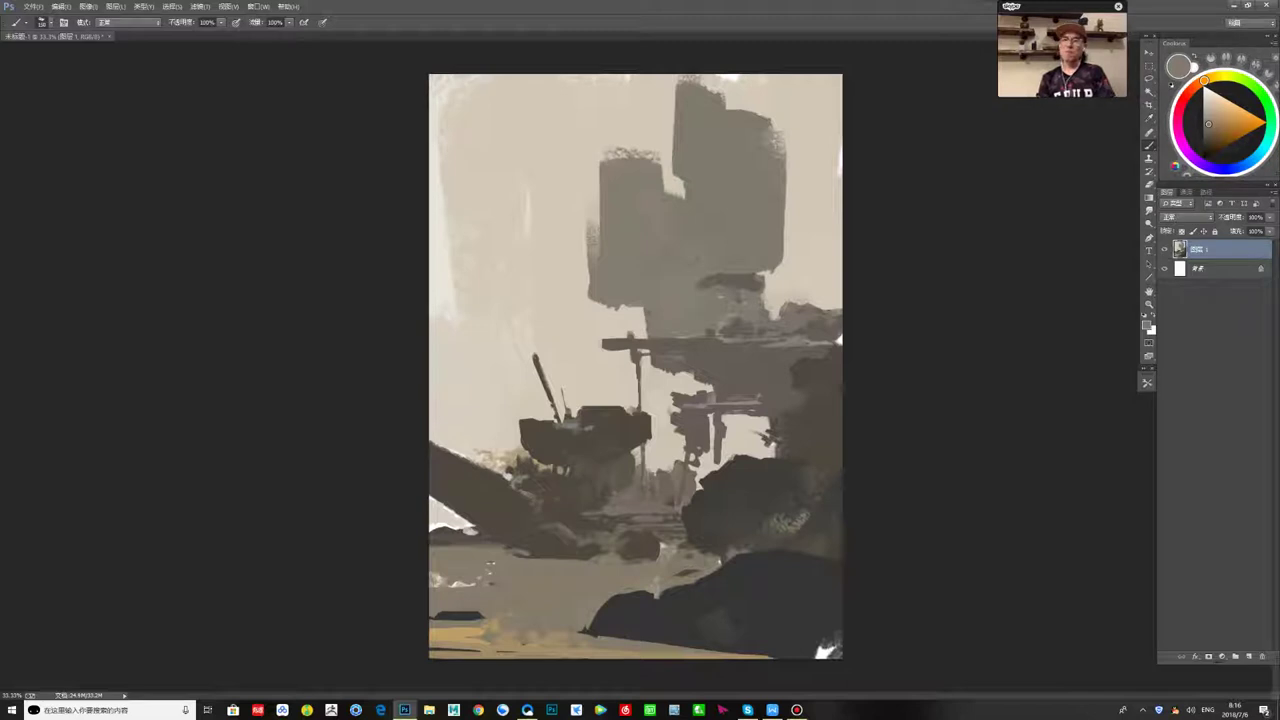
# - Reshape the large rock behind the foreground mound into a flatter, blockier form with a smaller brush and a lighter touch on top
pyautogui.press('x')
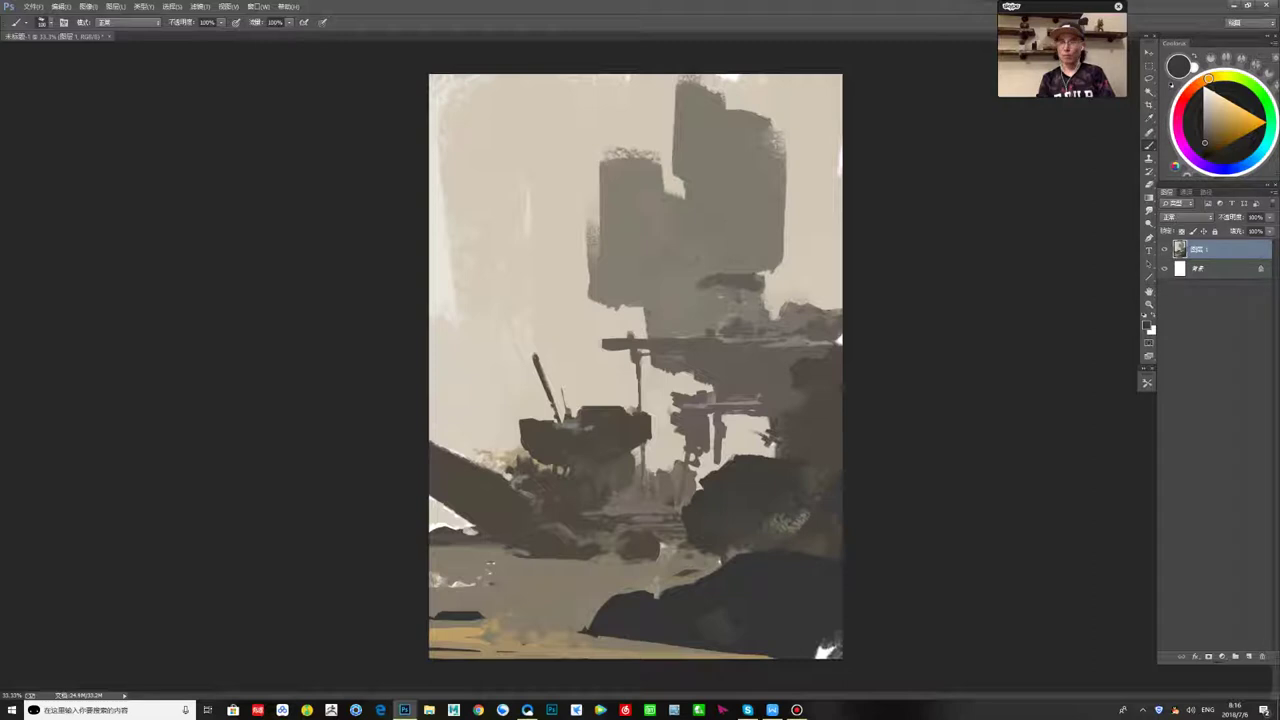
pyautogui.press('[')
pyautogui.press('[')
pyautogui.press('[')
pyautogui.moveTo(727, 459)
pyautogui.mouseDown()
pyautogui.moveTo(706, 476)
pyautogui.moveTo(765, 455)
pyautogui.moveTo(701, 477)
pyautogui.mouseUp()
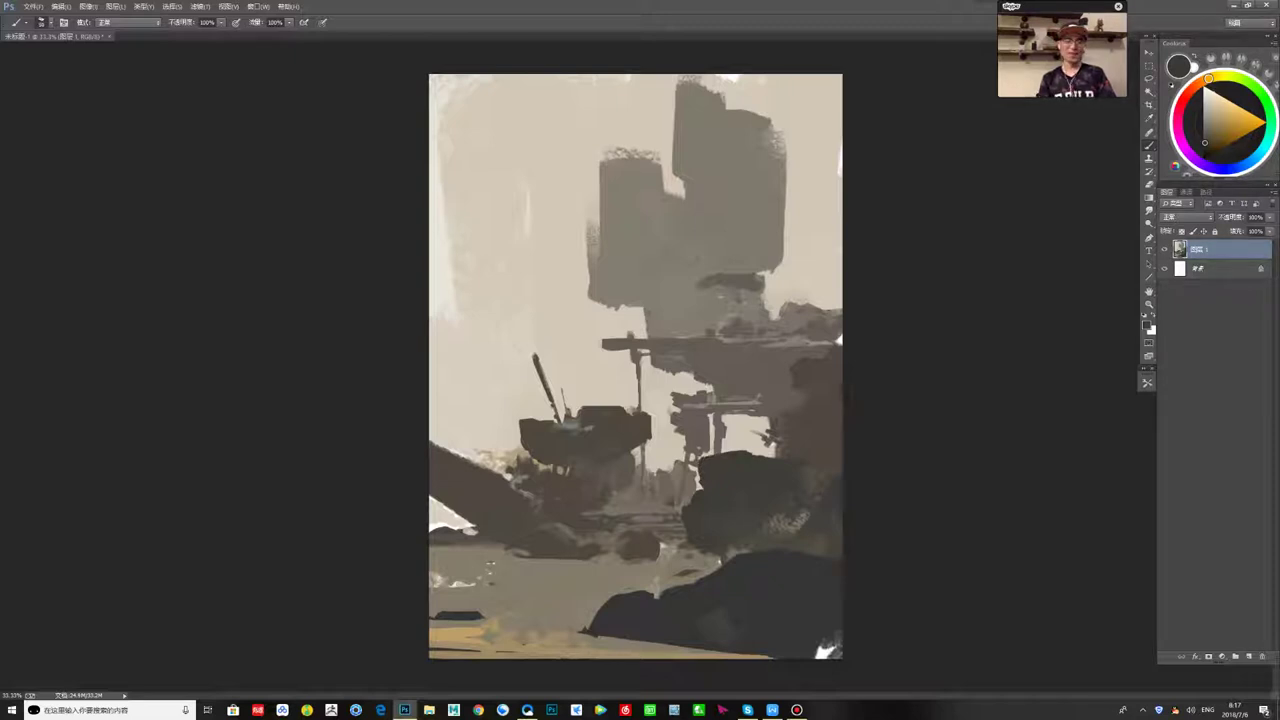
pyautogui.keyDown('alt'); pyautogui.click(751, 446); pyautogui.keyUp('alt')
pyautogui.moveTo(748, 456); pyautogui.dragTo(765, 462)
pyautogui.keyDown('alt'); pyautogui.click(759, 481); pyautogui.keyUp('alt')
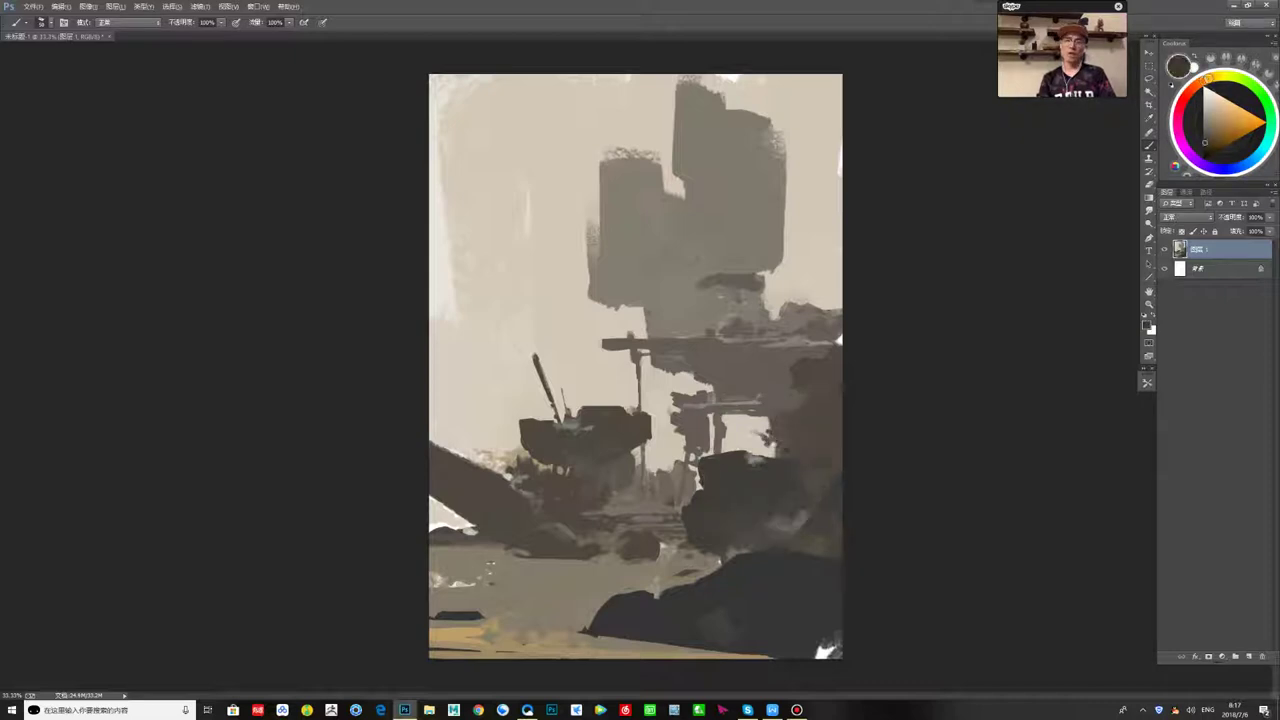
pyautogui.keyDown('alt'); pyautogui.click(490, 572); pyautogui.keyUp('alt')
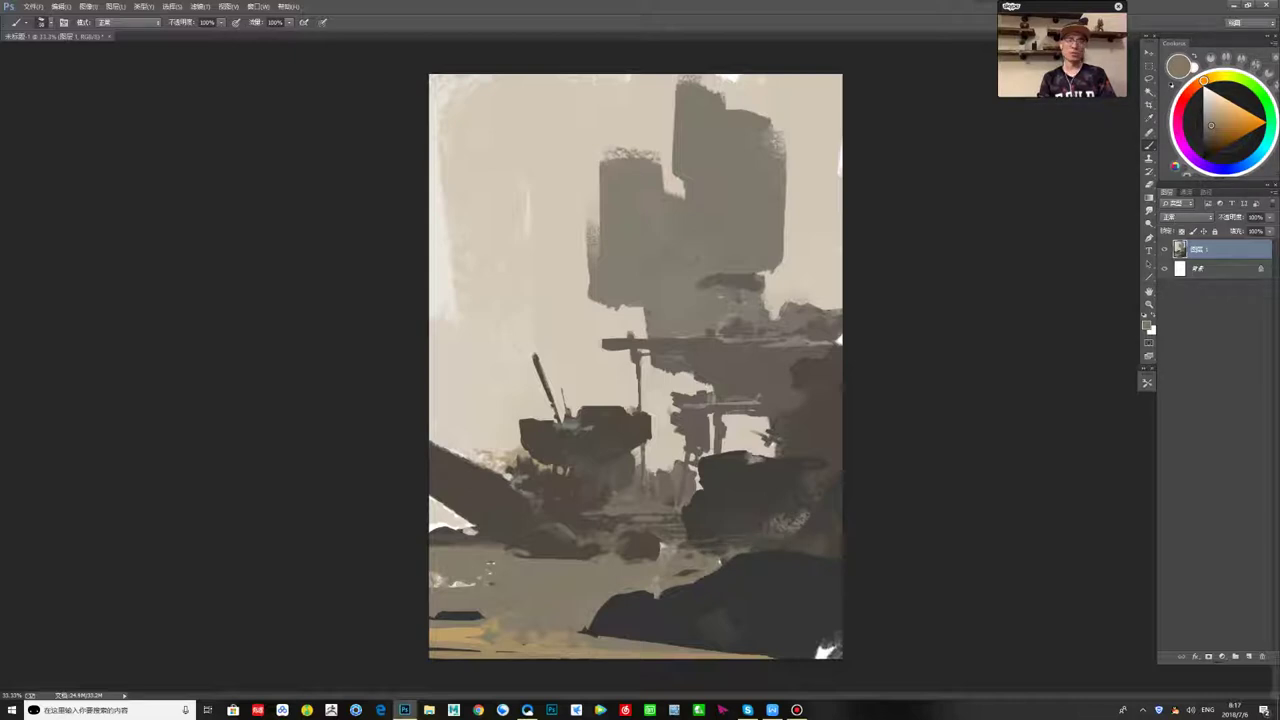
# - Build up a dark, flat-topped block at the left end of the foreground mound with sampled dark tones
pyautogui.keyDown('alt'); pyautogui.click(624, 596); pyautogui.keyUp('alt')
pyautogui.moveTo(597, 603)
pyautogui.mouseDown()
pyautogui.moveTo(592, 619)
pyautogui.moveTo(613, 590)
pyautogui.moveTo(588, 619)
pyautogui.moveTo(616, 584)
pyautogui.mouseUp()
pyautogui.keyDown('alt'); pyautogui.click(612, 574); pyautogui.keyUp('alt')
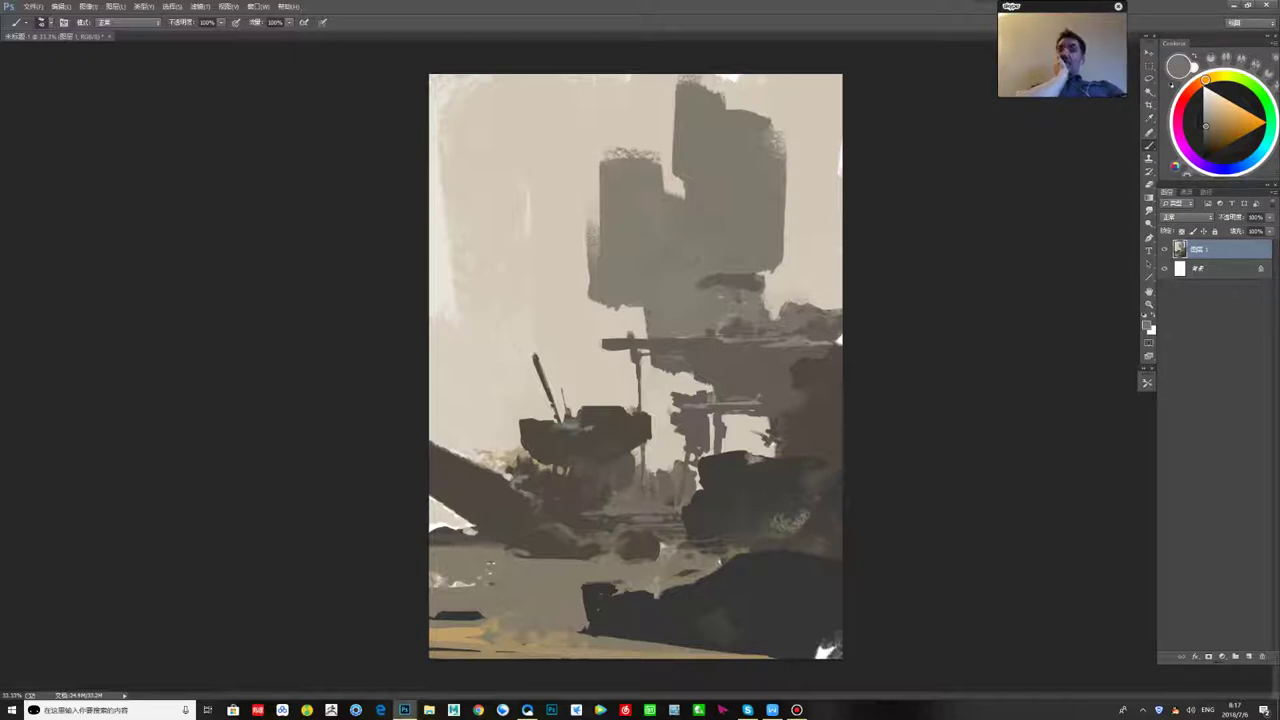
pyautogui.keyDown('alt'); pyautogui.click(594, 580); pyautogui.keyUp('alt')
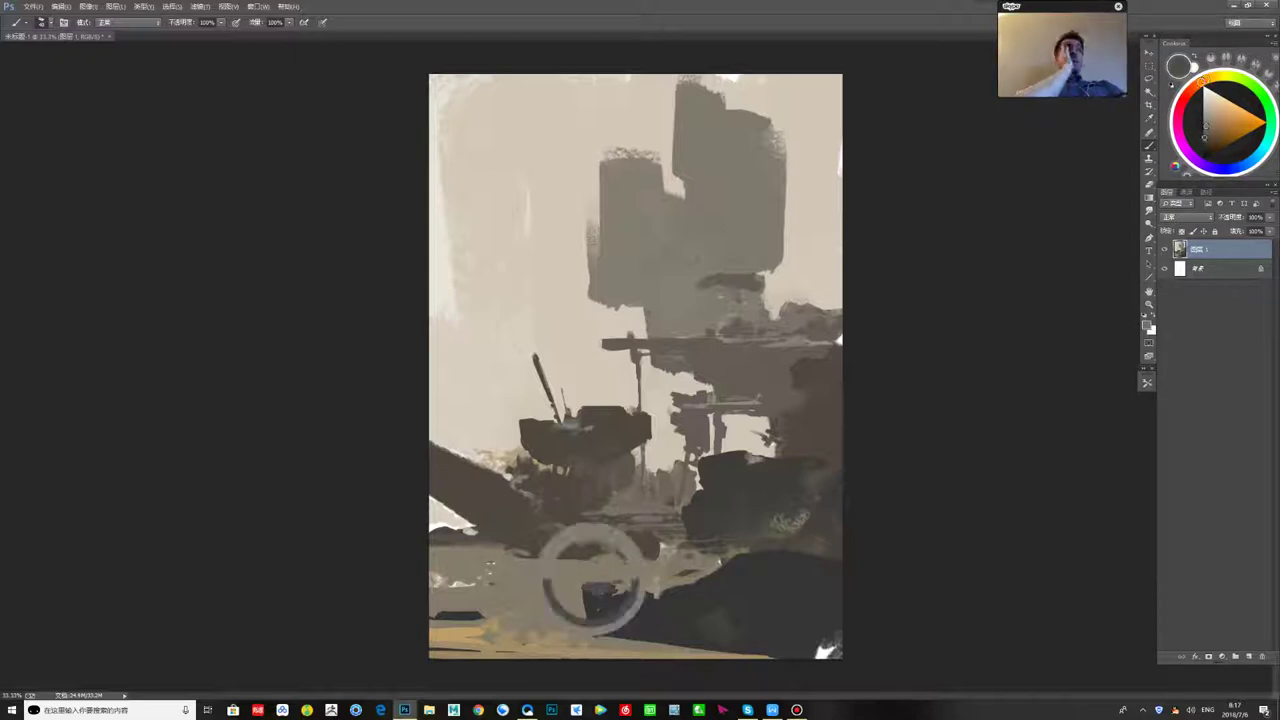
pyautogui.keyDown('alt'); pyautogui.click(600, 585); pyautogui.keyUp('alt')
pyautogui.keyDown('alt'); pyautogui.click(598, 594); pyautogui.keyUp('alt')
pyautogui.keyDown('alt'); pyautogui.click(600, 586); pyautogui.keyUp('alt')
pyautogui.keyDown('alt'); pyautogui.click(621, 588); pyautogui.keyUp('alt')
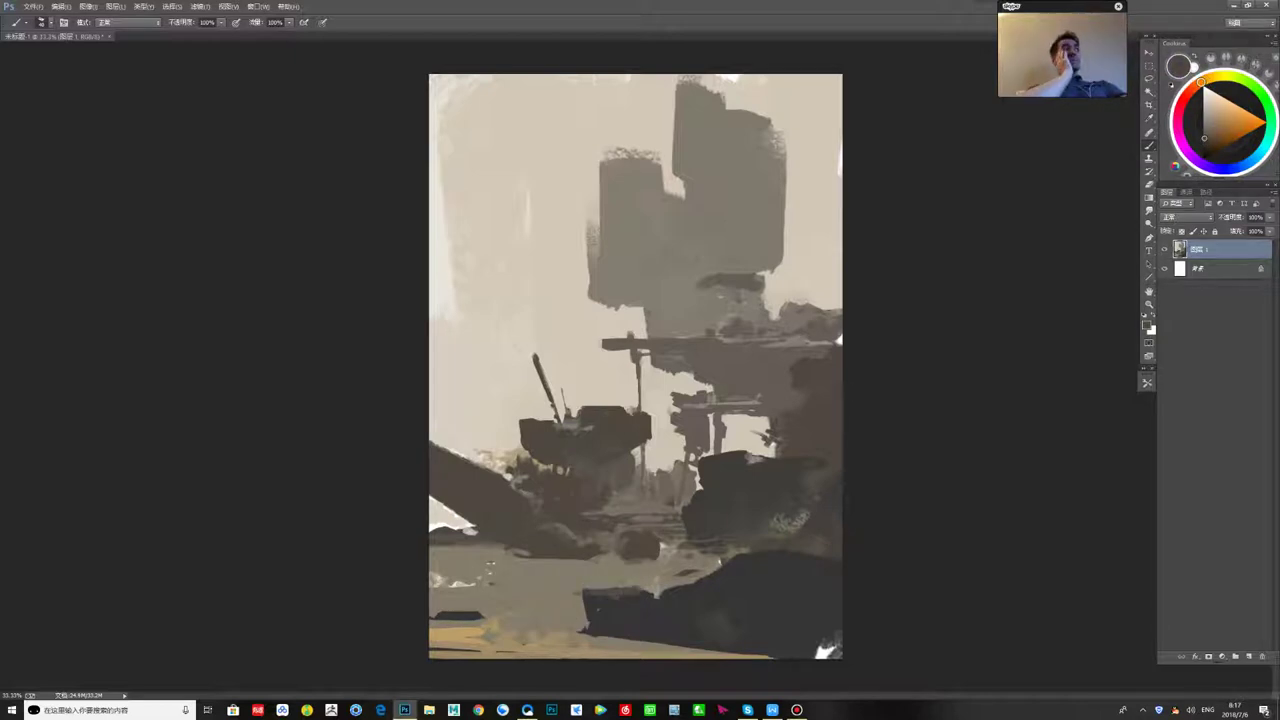
# - Add white accents at the base of the dark block and separate it from the mound with a ground-toned gap
pyautogui.click(1204, 100)
pyautogui.moveTo(612, 613); pyautogui.dragTo(605, 633)
pyautogui.click(631, 634)
pyautogui.press('x')
pyautogui.keyDown('alt'); pyautogui.click(652, 643); pyautogui.keyUp('alt')
pyautogui.moveTo(662, 632); pyautogui.dragTo(659, 603)
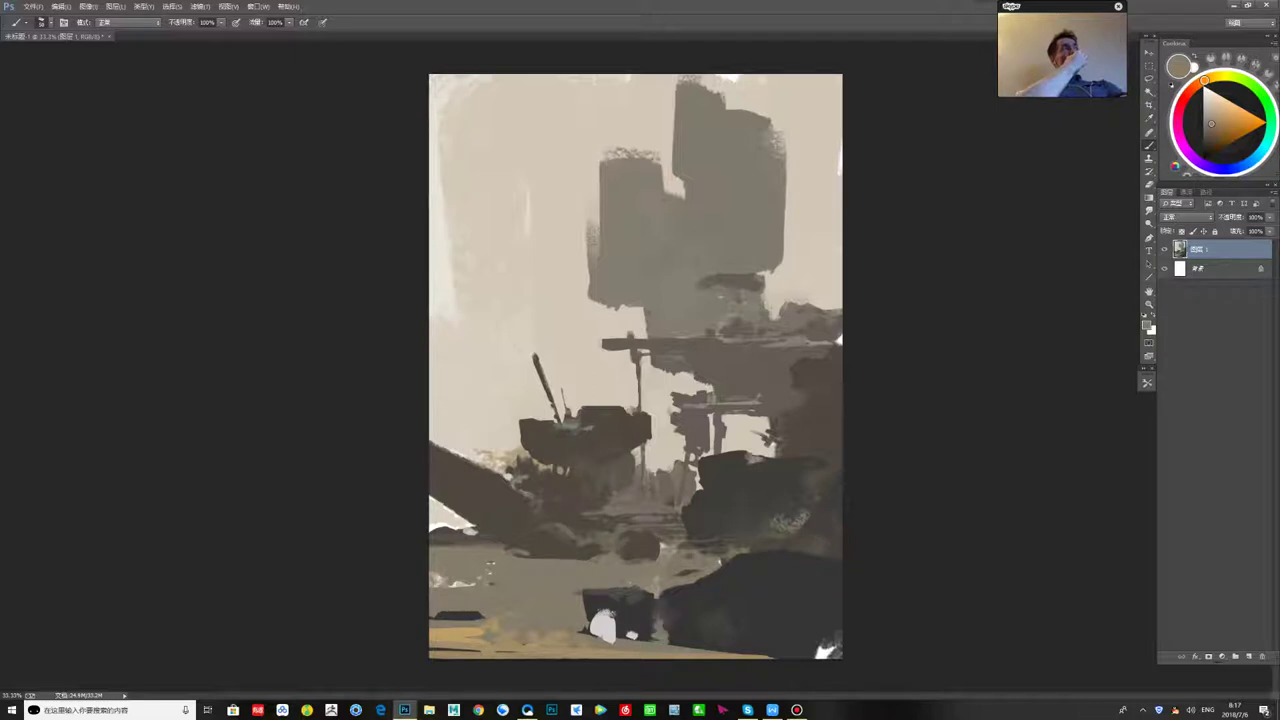
# - Cover the white spot in the lower right corner and lay light ground strokes along the base of the mound
pyautogui.keyDown('alt'); pyautogui.click(668, 626); pyautogui.keyUp('alt')
pyautogui.moveTo(818, 652); pyautogui.dragTo(840, 649)
pyautogui.keyDown('alt'); pyautogui.click(656, 642); pyautogui.keyUp('alt')
pyautogui.moveTo(666, 642); pyautogui.dragTo(841, 651)
pyautogui.moveTo(712, 648); pyautogui.dragTo(734, 653)
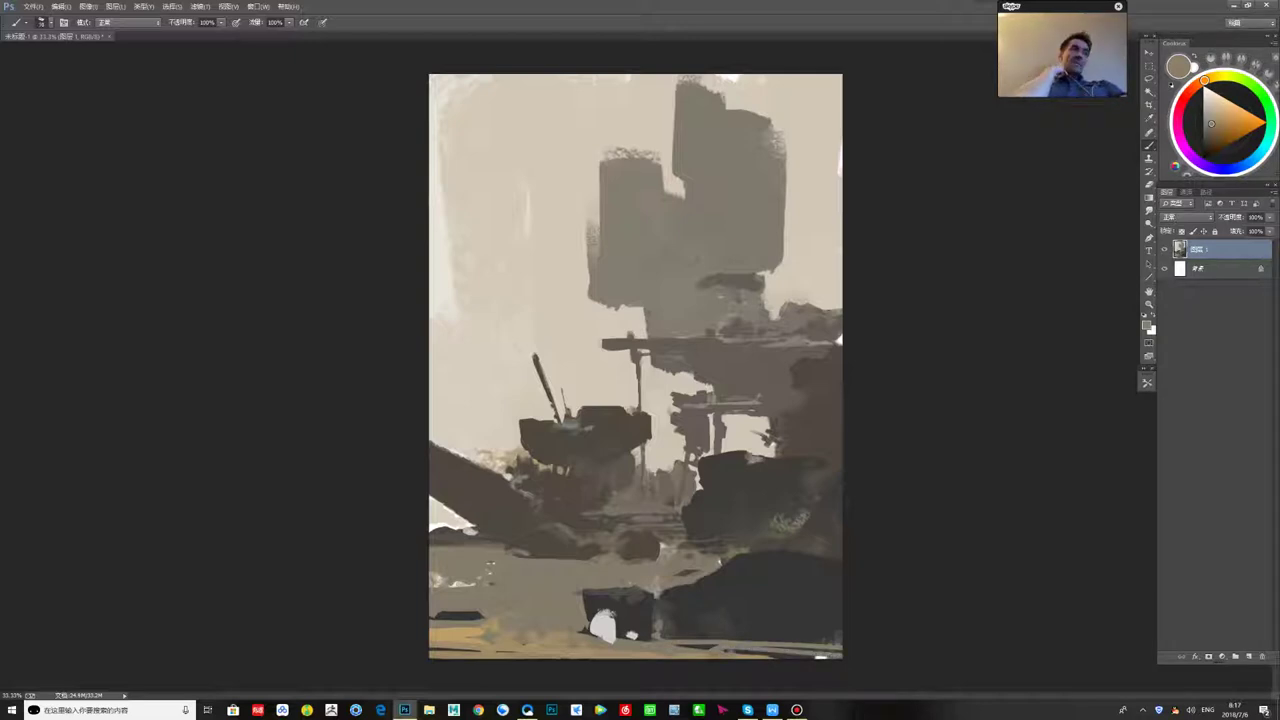
# - Widen the gap between the dark block and the mound, reshaping the mound's left end with sampled ground tones
pyautogui.keyDown('alt'); pyautogui.click(682, 592); pyautogui.keyUp('alt')
pyautogui.moveTo(662, 587)
pyautogui.mouseDown()
pyautogui.moveTo(694, 578)
pyautogui.moveTo(657, 607)
pyautogui.mouseUp()
pyautogui.keyDown('alt'); pyautogui.click(652, 580); pyautogui.keyUp('alt')
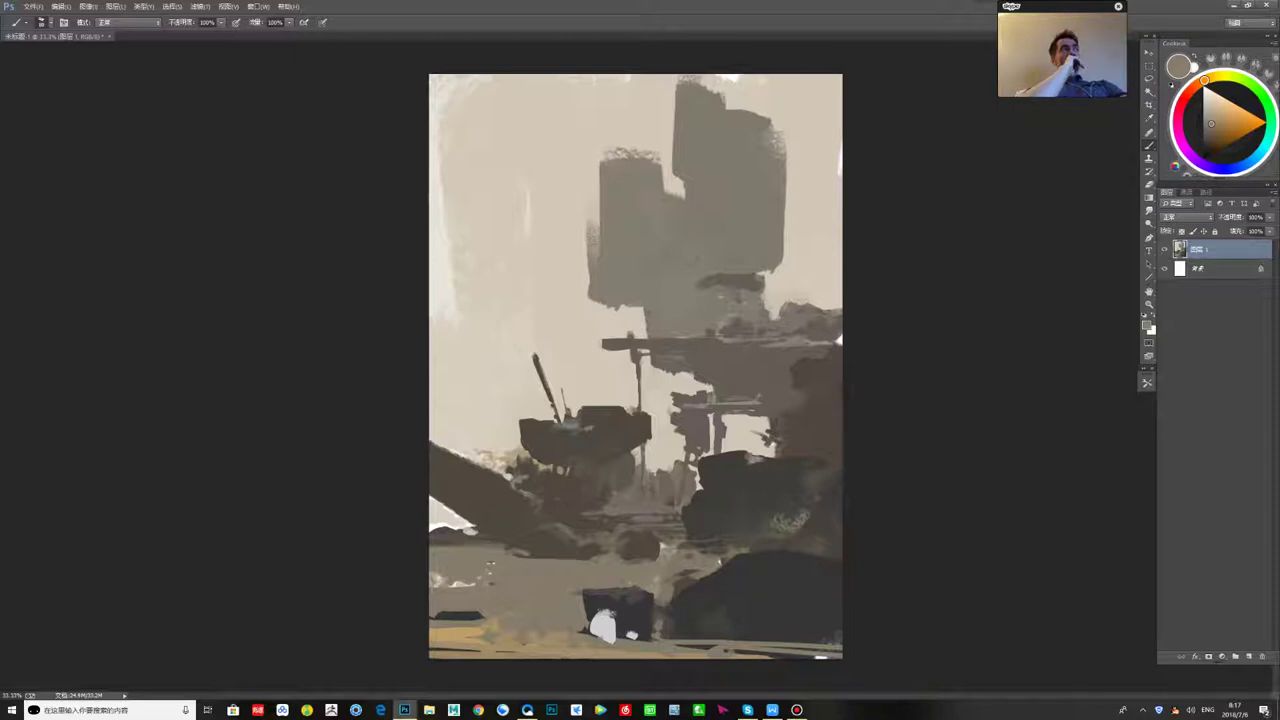
# - Refine the top and right side of the large rock behind the mound with sampled dark tones
pyautogui.keyDown('alt'); pyautogui.click(735, 520); pyautogui.keyUp('alt')
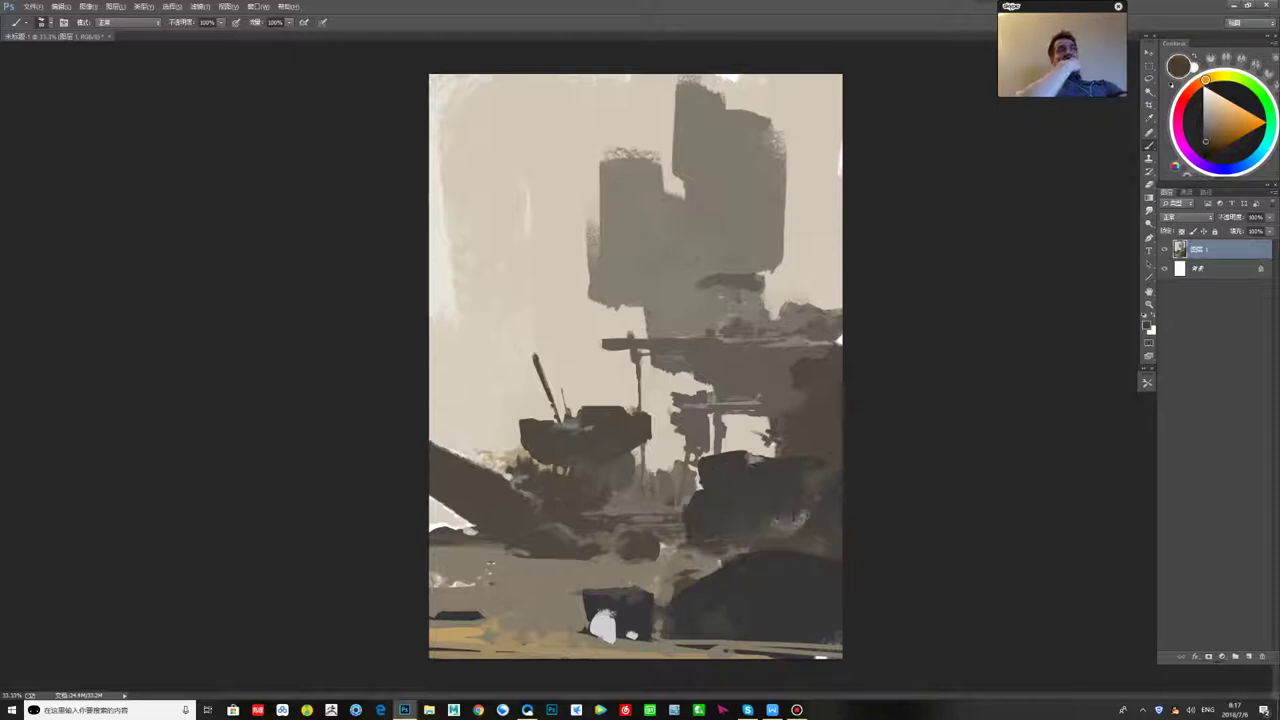
pyautogui.keyDown('alt'); pyautogui.click(753, 434); pyautogui.keyUp('alt')
pyautogui.moveTo(740, 453); pyautogui.dragTo(760, 457)
pyautogui.keyDown('alt'); pyautogui.click(825, 447); pyautogui.keyUp('alt')
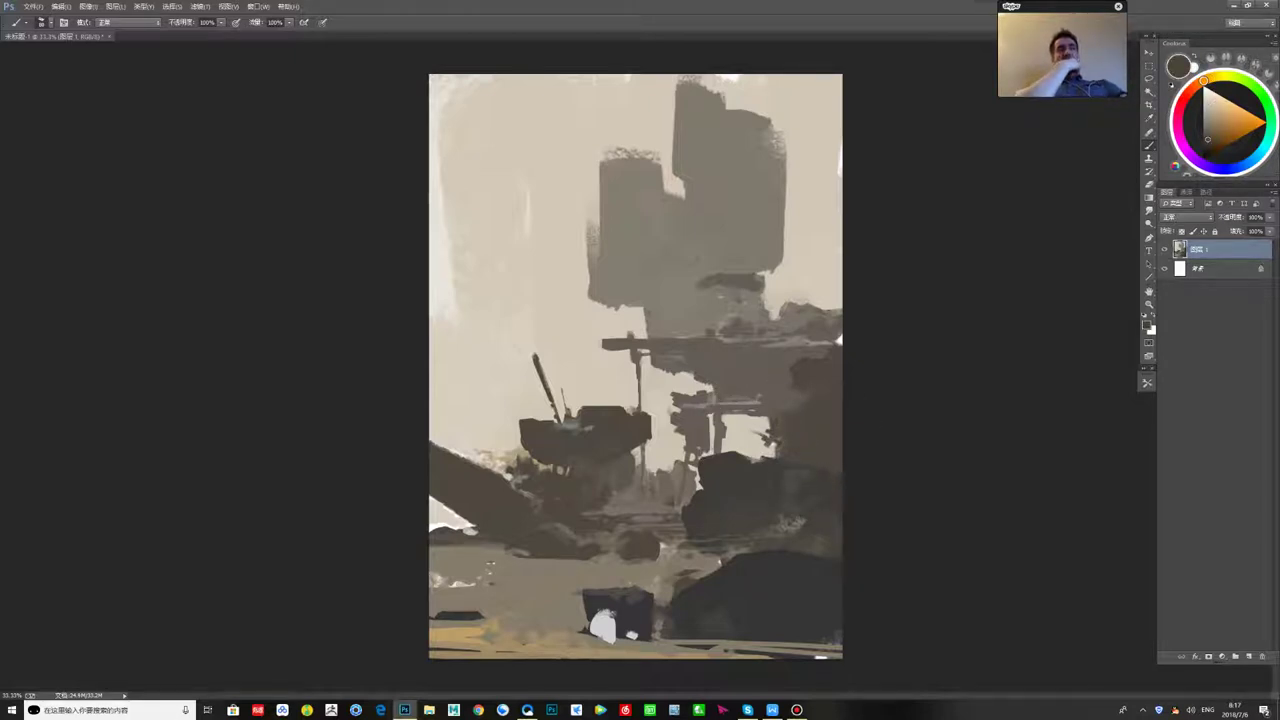
pyautogui.keyDown('alt'); pyautogui.click(790, 492); pyautogui.keyUp('alt')
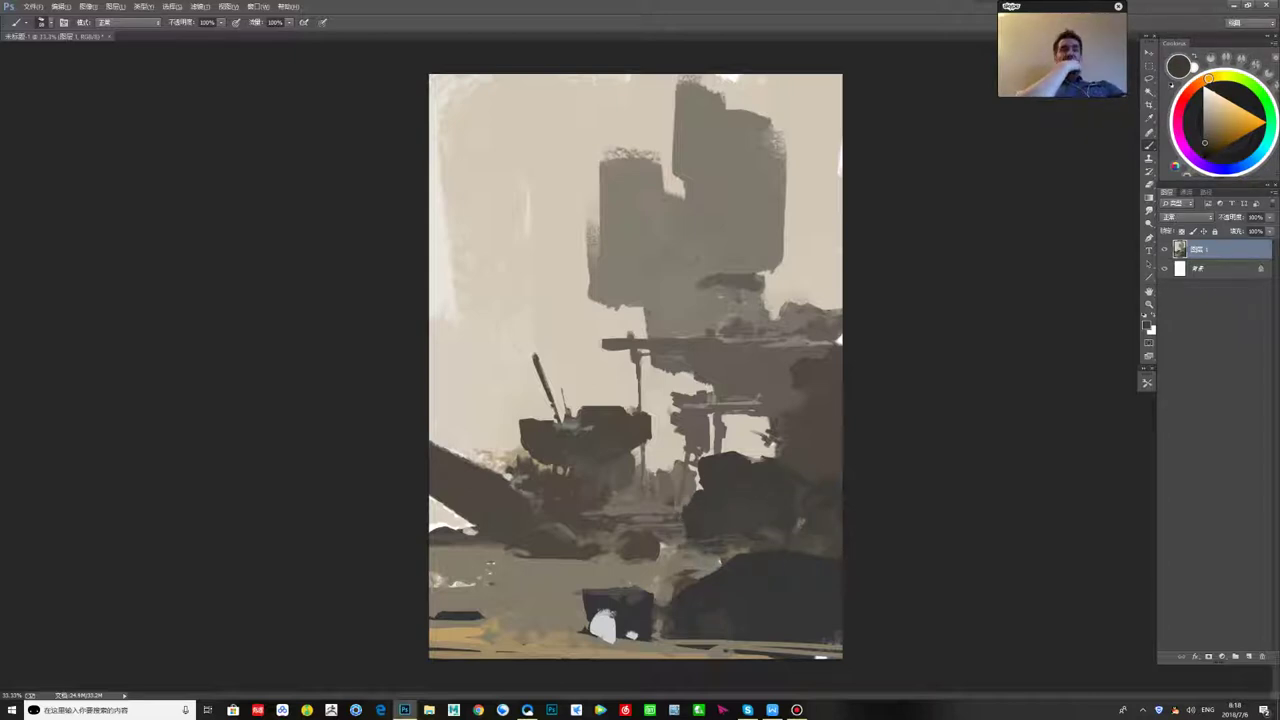
# - Carve the dark foreground block into a rounded boulder with sampled ground and rock tones
pyautogui.keyDown('alt'); pyautogui.click(704, 575); pyautogui.keyUp('alt')
pyautogui.keyDown('alt'); pyautogui.click(728, 594); pyautogui.keyUp('alt')
pyautogui.click(606, 613)
pyautogui.keyDown('alt'); pyautogui.click(586, 591); pyautogui.keyUp('alt')
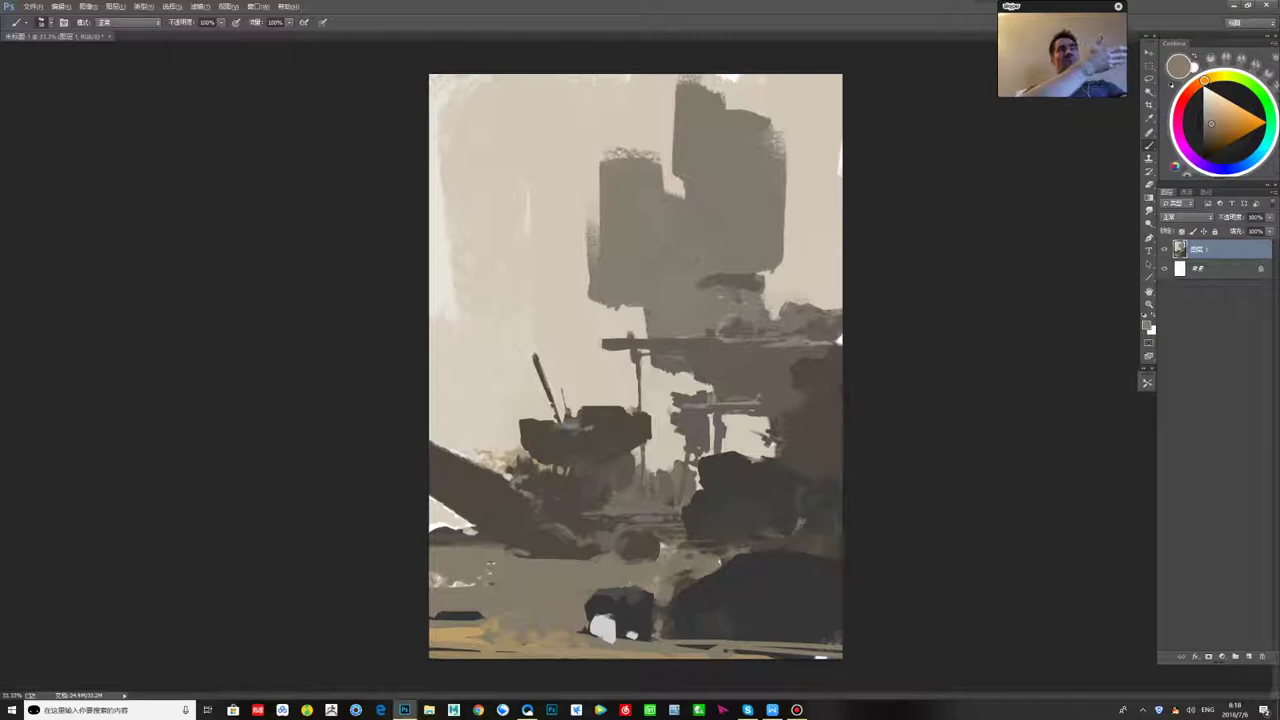
pyautogui.keyDown('alt'); pyautogui.click(630, 596); pyautogui.keyUp('alt')
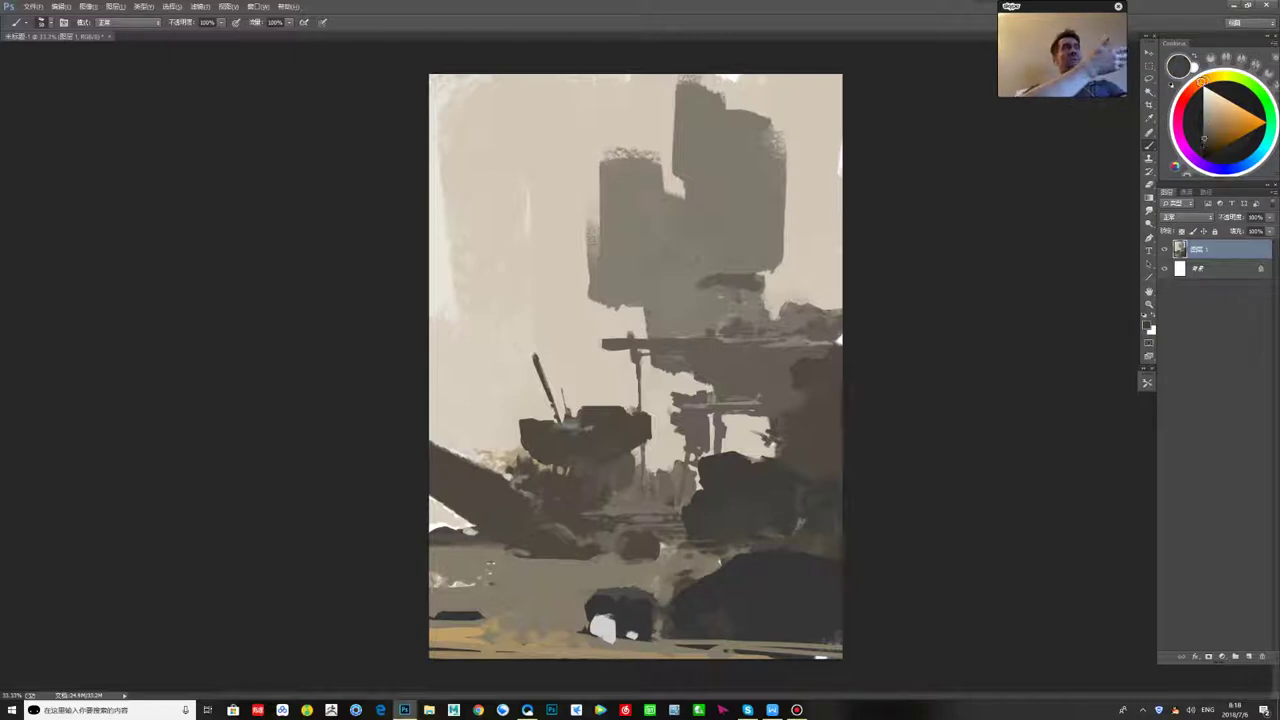
# - Reshape the white accent at the boulder's base, extending it with light grey and trimming its top with dark strokes
pyautogui.press('x')
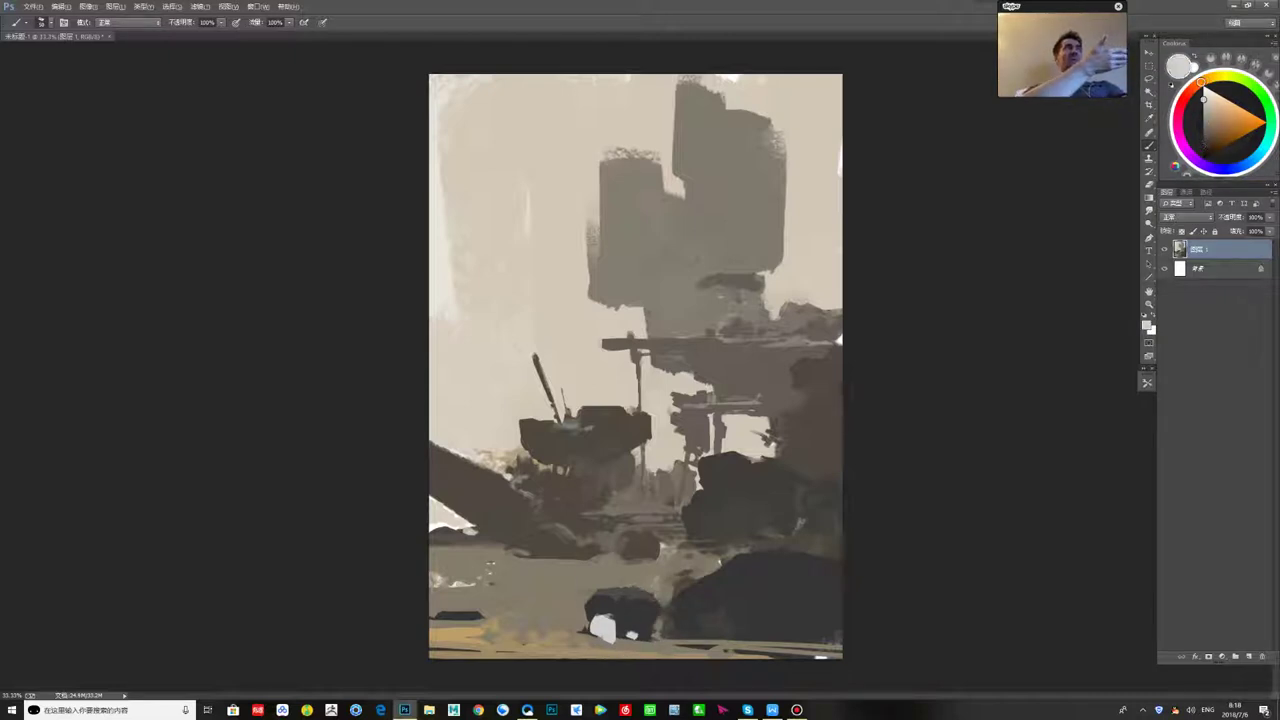
pyautogui.click(593, 635)
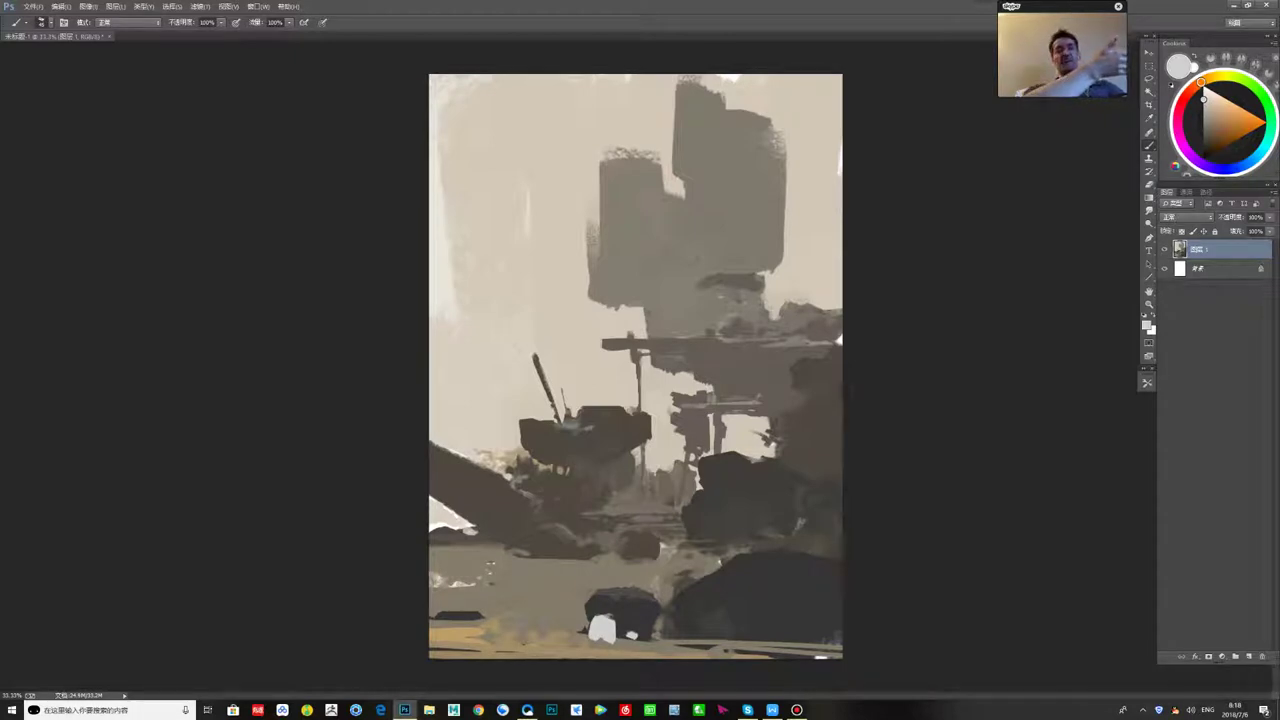
pyautogui.press('x')
pyautogui.moveTo(610, 620)
pyautogui.mouseDown()
pyautogui.moveTo(592, 623)
pyautogui.moveTo(612, 621)
pyautogui.mouseUp()
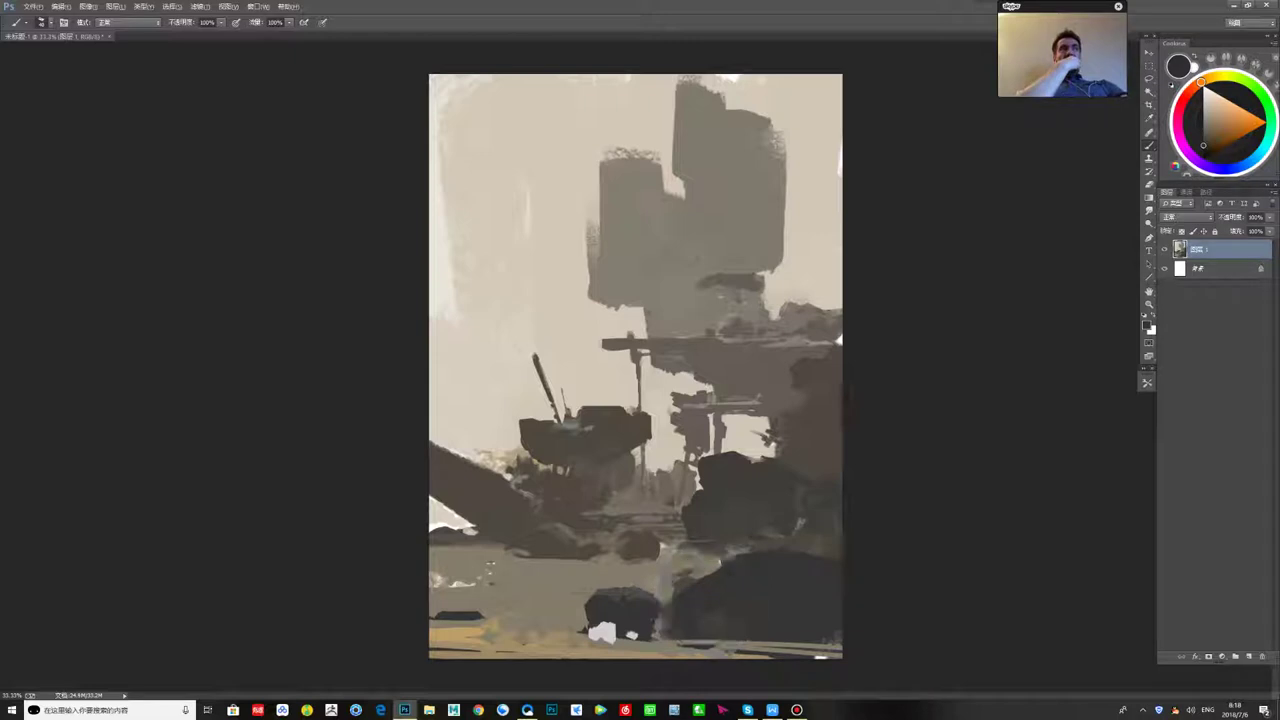
# - Refine the left end and upper edge of the boat-like shape with sampled sky and hull tones
pyautogui.press('x')
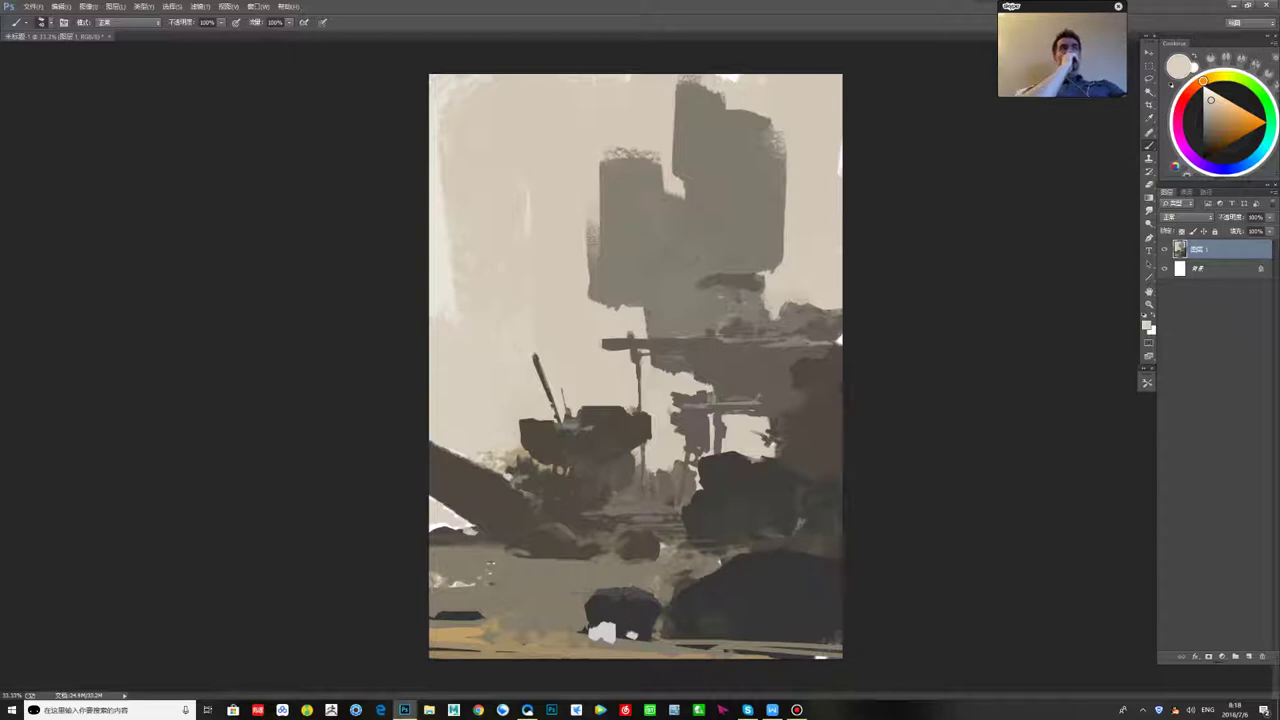
pyautogui.keyDown('alt'); pyautogui.click(536, 430); pyautogui.keyUp('alt')
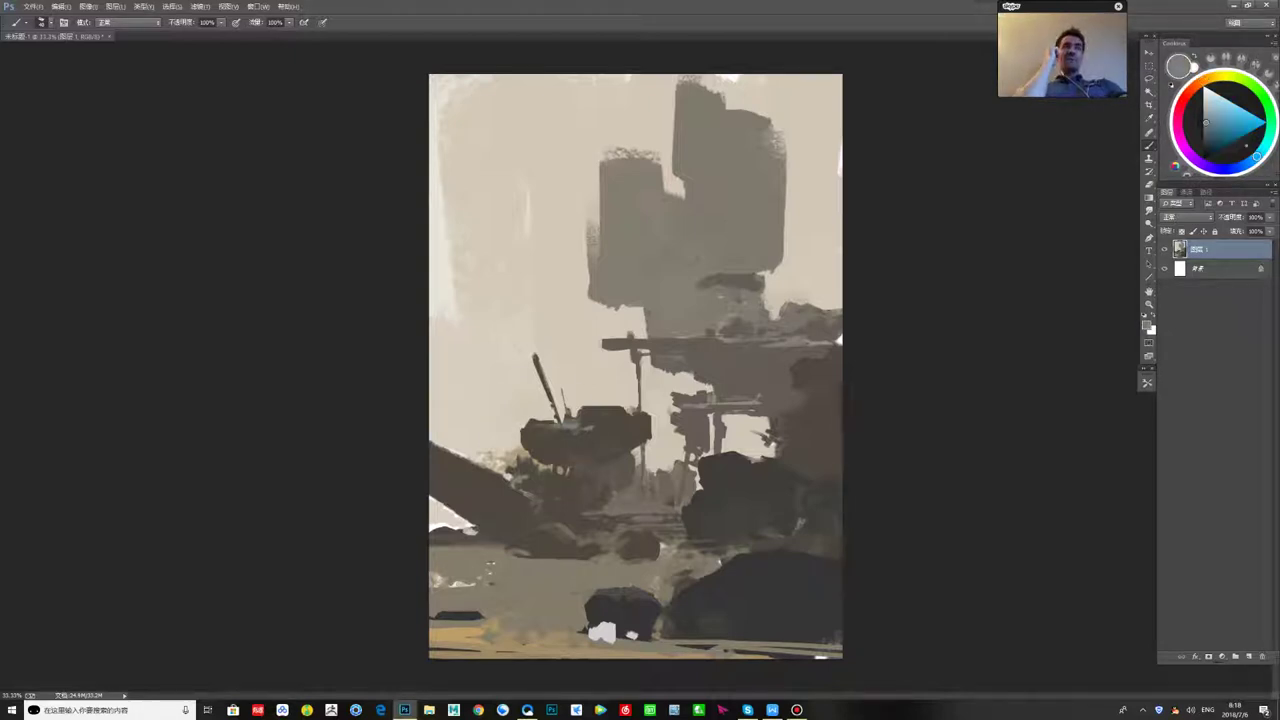
pyautogui.keyDown('alt'); pyautogui.click(530, 423); pyautogui.keyUp('alt')
pyautogui.keyDown('alt'); pyautogui.click(552, 431); pyautogui.keyUp('alt')
pyautogui.keyDown('alt'); pyautogui.click(524, 435); pyautogui.keyUp('alt')
pyautogui.keyDown('alt'); pyautogui.click(552, 434); pyautogui.keyUp('alt')
pyautogui.keyDown('alt'); pyautogui.click(587, 422); pyautogui.keyUp('alt')
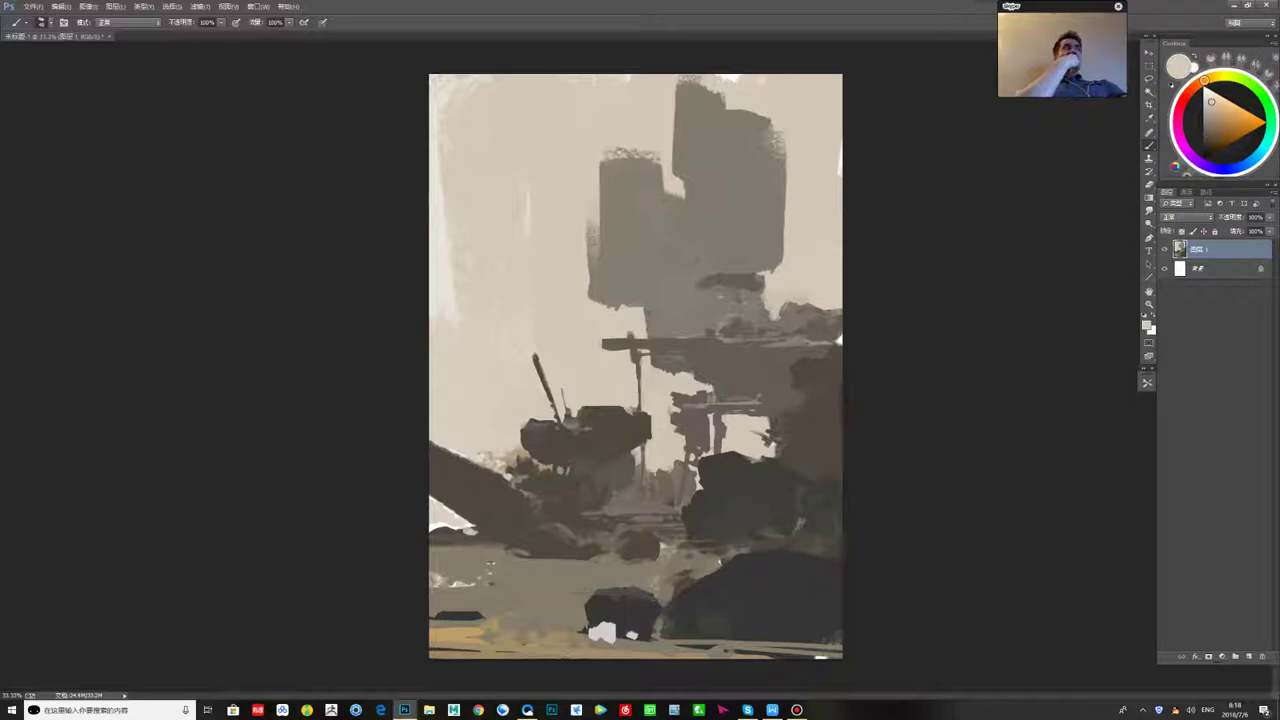
pyautogui.keyDown('alt'); pyautogui.click(578, 427); pyautogui.keyUp('alt')
pyautogui.keyDown('alt'); pyautogui.click(606, 411); pyautogui.keyUp('alt')
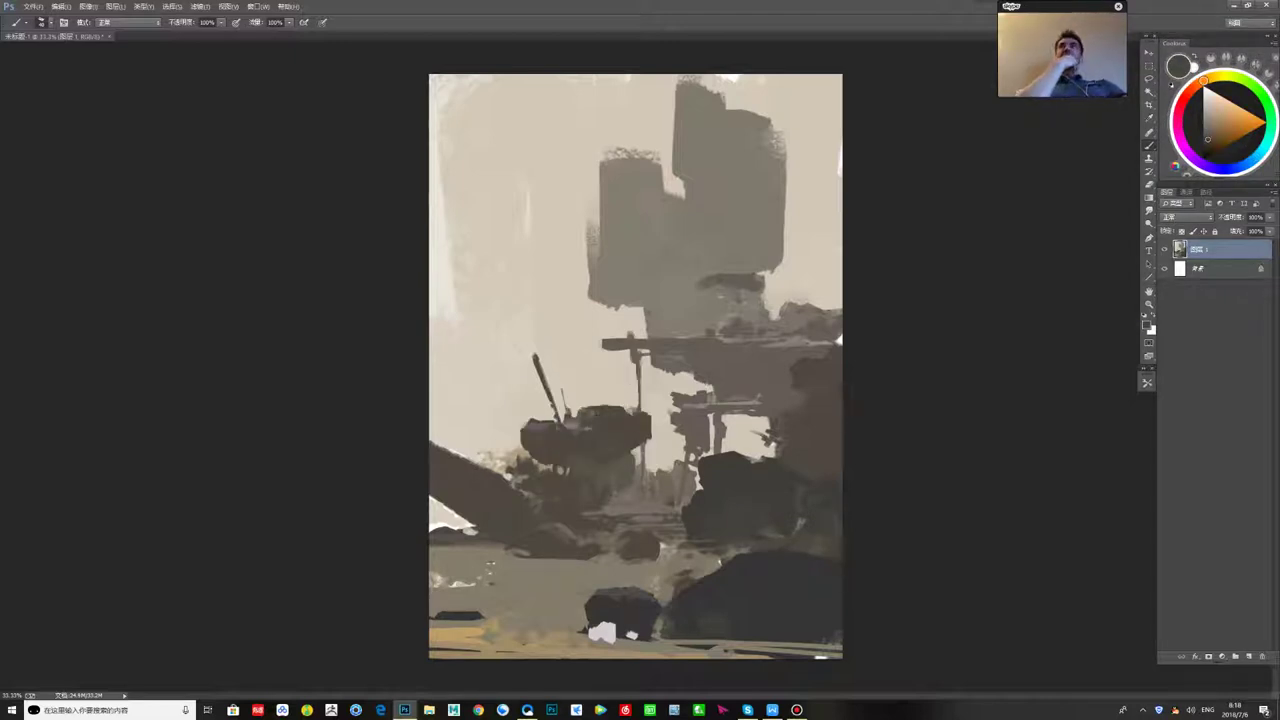
# - Deepen the boat-like shape's underside and merge the background towers into one large warm-grey block reaching the canvas's upper edge
pyautogui.moveTo(634, 450); pyautogui.dragTo(622, 478)
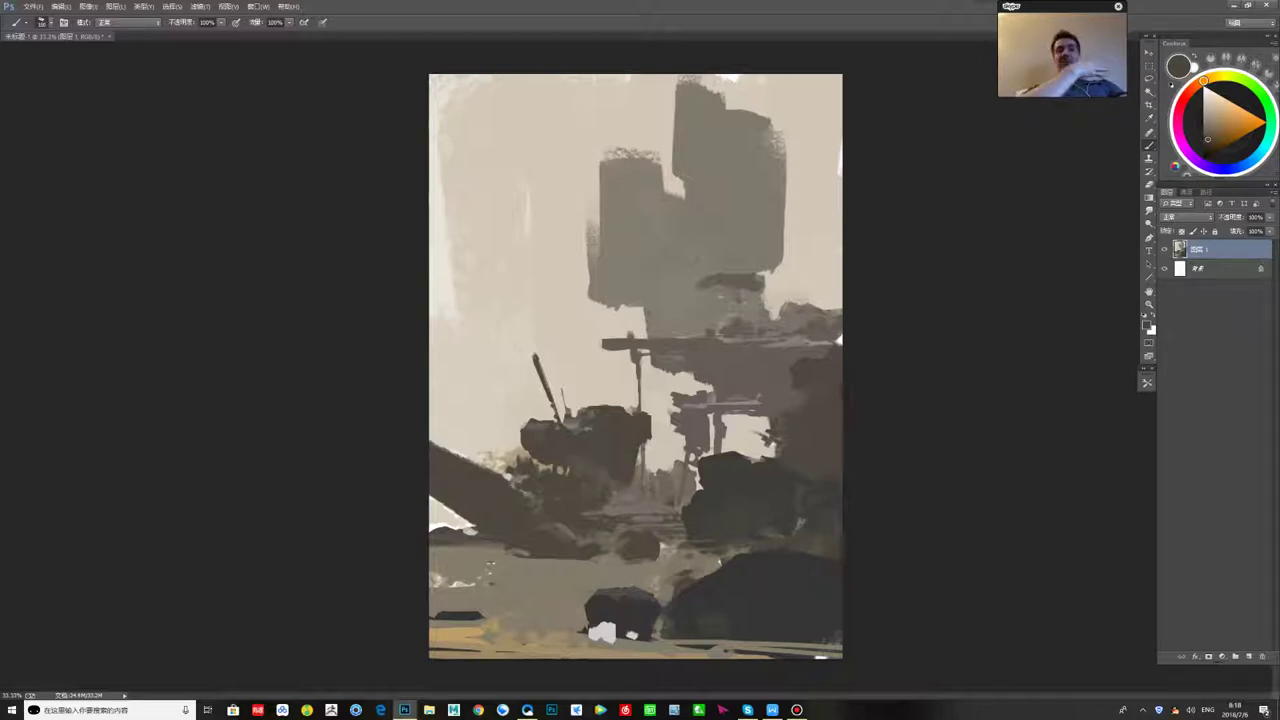
pyautogui.keyDown('alt'); pyautogui.click(630, 492); pyautogui.keyUp('alt')
pyautogui.keyDown('alt'); pyautogui.click(650, 490); pyautogui.keyUp('alt')
pyautogui.moveTo(628, 125)
pyautogui.mouseDown()
pyautogui.moveTo(634, 215)
pyautogui.moveTo(700, 100)
pyautogui.moveTo(748, 150)
pyautogui.moveTo(746, 180)
pyautogui.mouseUp()
pyautogui.moveTo(788, 90)
pyautogui.mouseDown()
pyautogui.moveTo(790, 250)
pyautogui.moveTo(798, 180)
pyautogui.moveTo(804, 235)
pyautogui.moveTo(808, 170)
pyautogui.mouseUp()
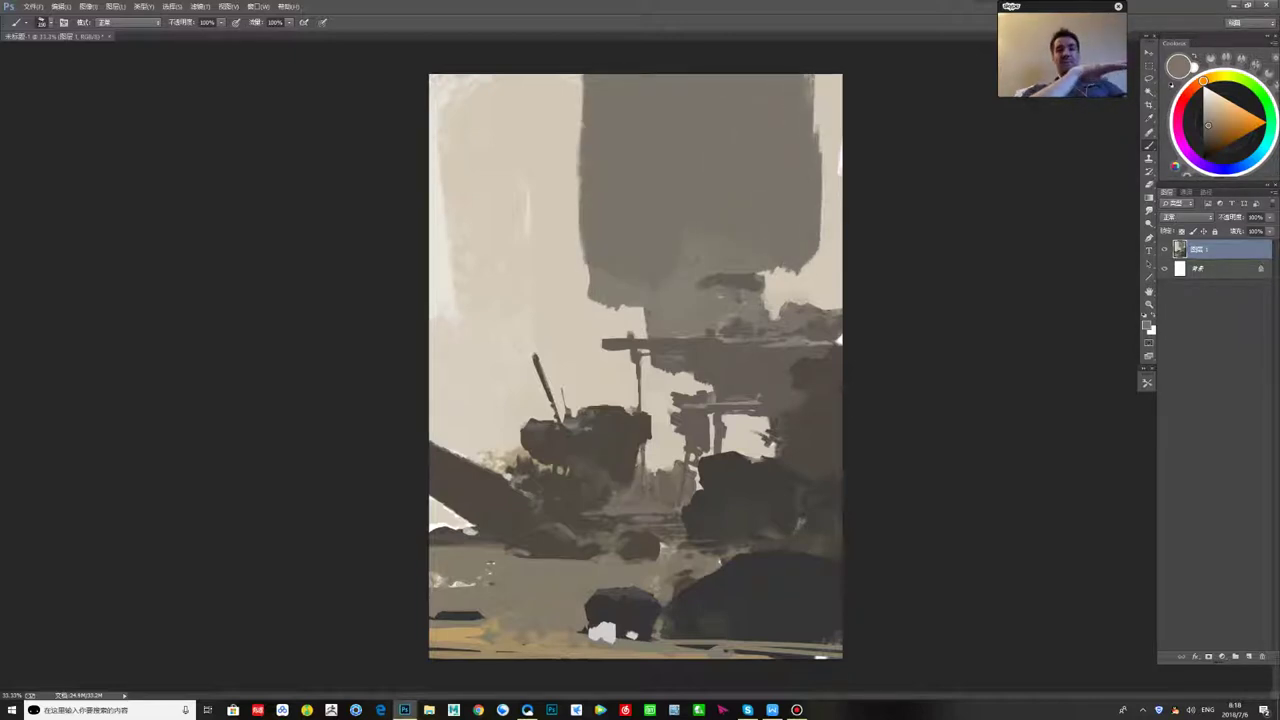
# - Flip the canvas horizontally and cover the ground and boulders with two large dark foreground masses
pyautogui.keyDown('alt'); pyautogui.click(752, 383); pyautogui.keyUp('alt')
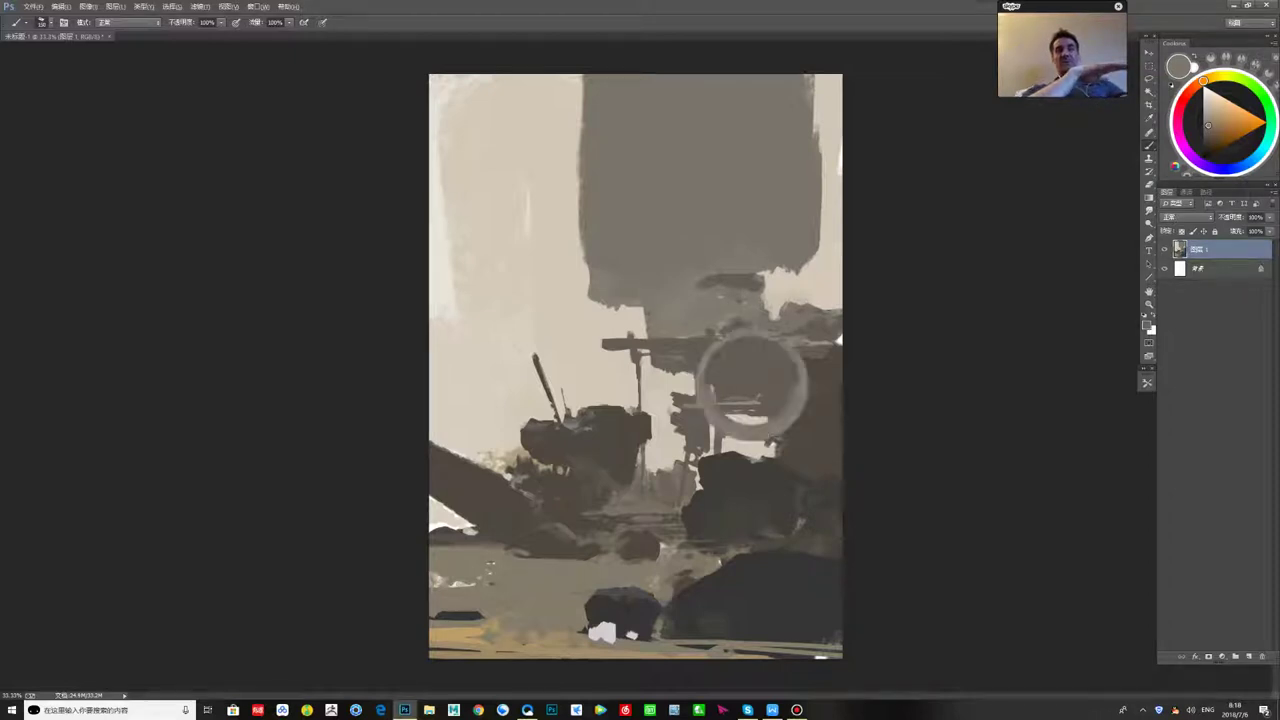
pyautogui.hotkey('ctrl', 'shift', 'h')
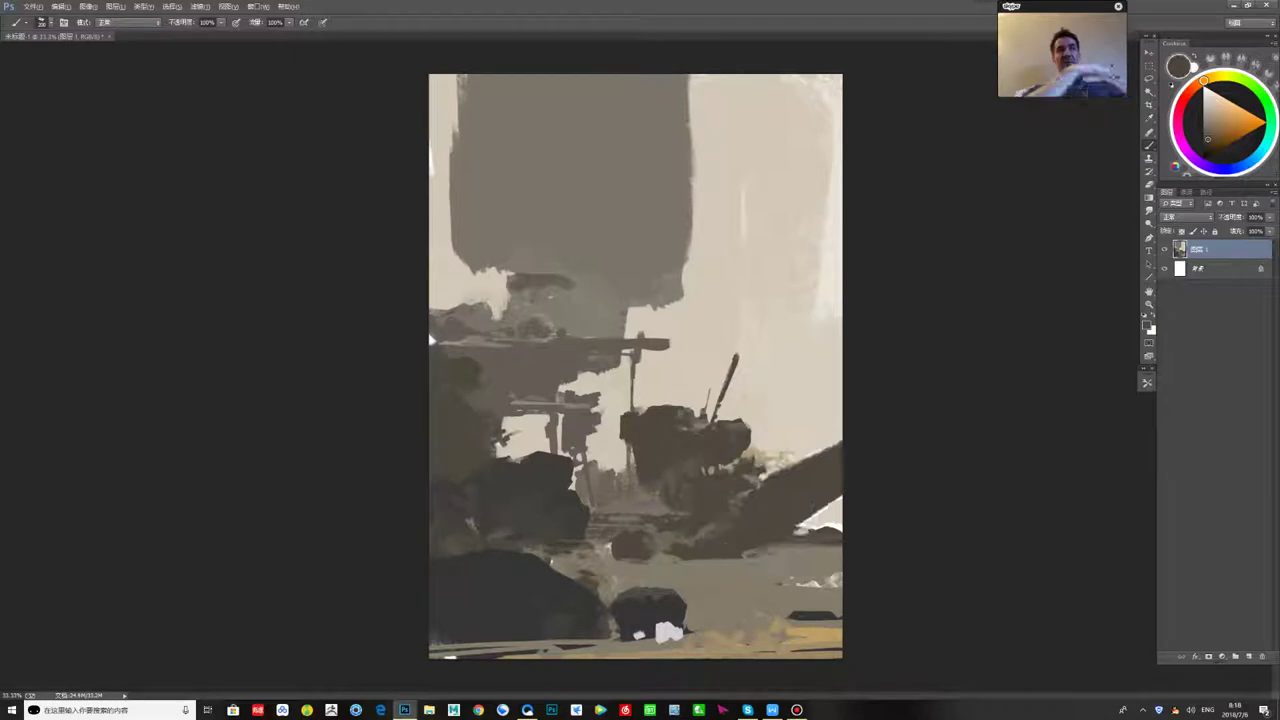
pyautogui.moveTo(745, 550); pyautogui.dragTo(795, 580)
pyautogui.moveTo(615, 570)
pyautogui.mouseDown()
pyautogui.moveTo(610, 640)
pyautogui.moveTo(600, 580)
pyautogui.moveTo(585, 642)
pyautogui.moveTo(440, 648)
pyautogui.mouseUp()
pyautogui.keyDown('alt'); pyautogui.click(565, 605); pyautogui.keyUp('alt')
pyautogui.moveTo(630, 590)
pyautogui.mouseDown()
pyautogui.moveTo(840, 595)
pyautogui.moveTo(690, 635)
pyautogui.moveTo(705, 648)
pyautogui.moveTo(645, 645)
pyautogui.mouseUp()
pyautogui.moveTo(734, 606); pyautogui.dragTo(754, 605)
pyautogui.moveTo(805, 625); pyautogui.dragTo(738, 655)
pyautogui.moveTo(652, 585)
pyautogui.mouseDown()
pyautogui.moveTo(840, 560)
pyautogui.moveTo(637, 578)
pyautogui.moveTo(634, 594)
pyautogui.mouseUp()
pyautogui.press('[')
pyautogui.press('[')
pyautogui.press('[')
pyautogui.moveTo(776, 638)
pyautogui.mouseDown()
pyautogui.moveTo(826, 630)
pyautogui.moveTo(836, 654)
pyautogui.mouseUp()
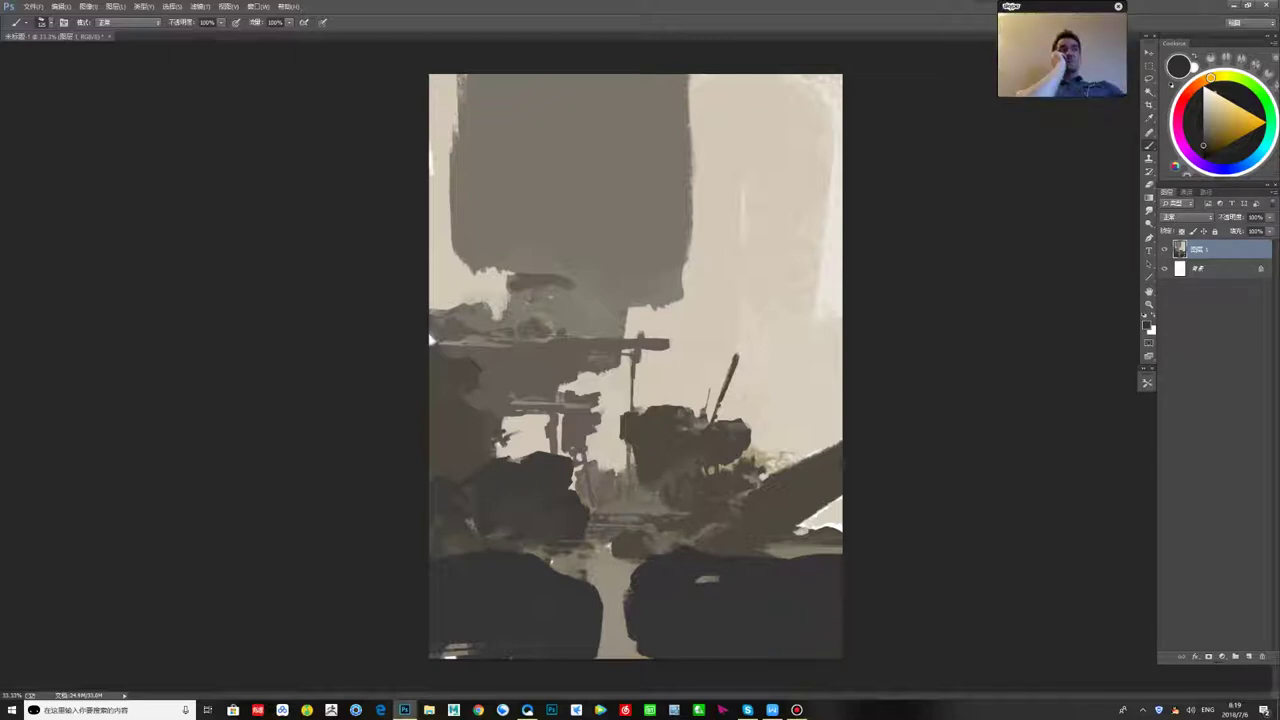
# - Darken the foreground into a very dark brown slope with thin light diagonal lines, and brush a grey path patch into its middle
pyautogui.click(1206, 150)
pyautogui.press(']')
pyautogui.press(']')
pyautogui.press(']')
pyautogui.moveTo(797, 616)
pyautogui.mouseDown()
pyautogui.moveTo(780, 648)
pyautogui.moveTo(830, 604)
pyautogui.moveTo(812, 600)
pyautogui.mouseUp()
pyautogui.moveTo(775, 648)
pyautogui.mouseDown()
pyautogui.moveTo(762, 614)
pyautogui.moveTo(342, 668)
pyautogui.moveTo(1194, 408)
pyautogui.moveTo(366, 628)
pyautogui.mouseUp()
pyautogui.press('x')
pyautogui.moveTo(666, 523)
pyautogui.mouseDown()
pyautogui.moveTo(606, 548)
pyautogui.moveTo(430, 570)
pyautogui.moveTo(843, 652)
pyautogui.moveTo(432, 574)
pyautogui.moveTo(544, 606)
pyautogui.mouseUp()
pyautogui.moveTo(612, 535)
pyautogui.mouseDown()
pyautogui.moveTo(695, 545)
pyautogui.moveTo(660, 588)
pyautogui.mouseUp()
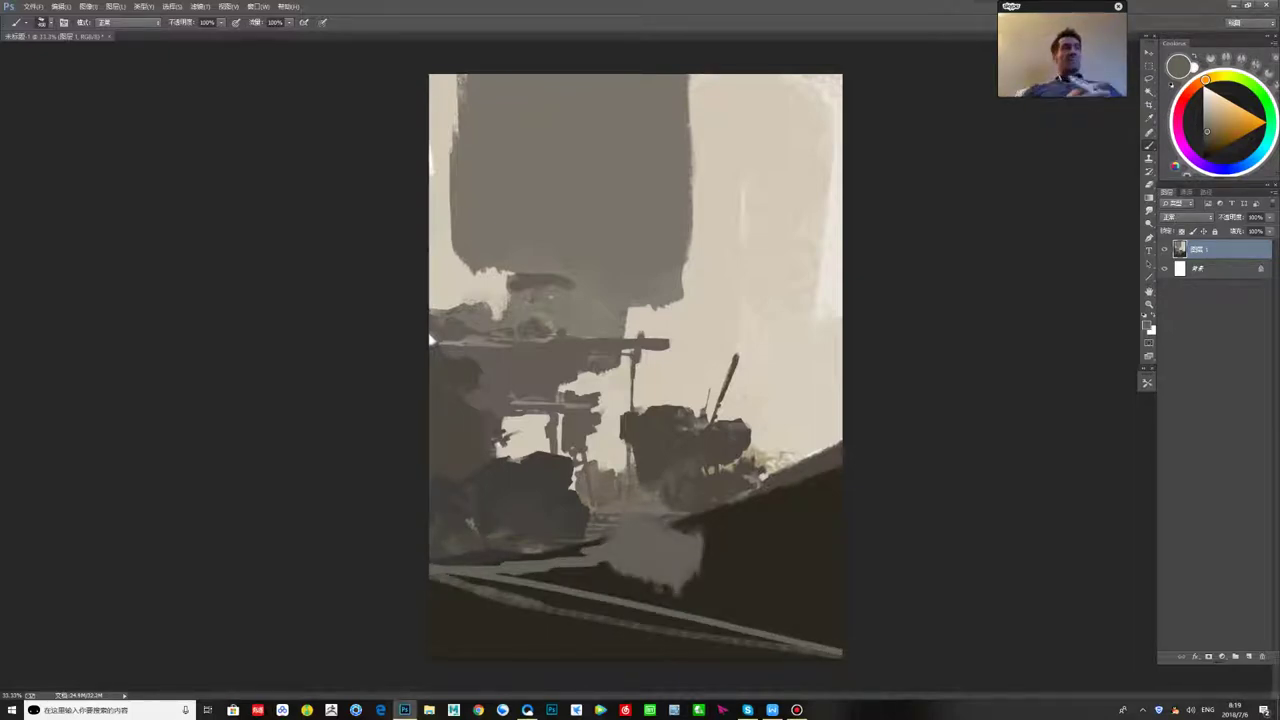
# - Round off the dark slope's end with small spiky strokes on top, and shape a low dark mound beside the grey path
pyautogui.keyDown('alt'); pyautogui.click(735, 540); pyautogui.keyUp('alt')
pyautogui.moveTo(715, 515)
pyautogui.mouseDown()
pyautogui.moveTo(682, 550)
pyautogui.moveTo(692, 566)
pyautogui.mouseUp()
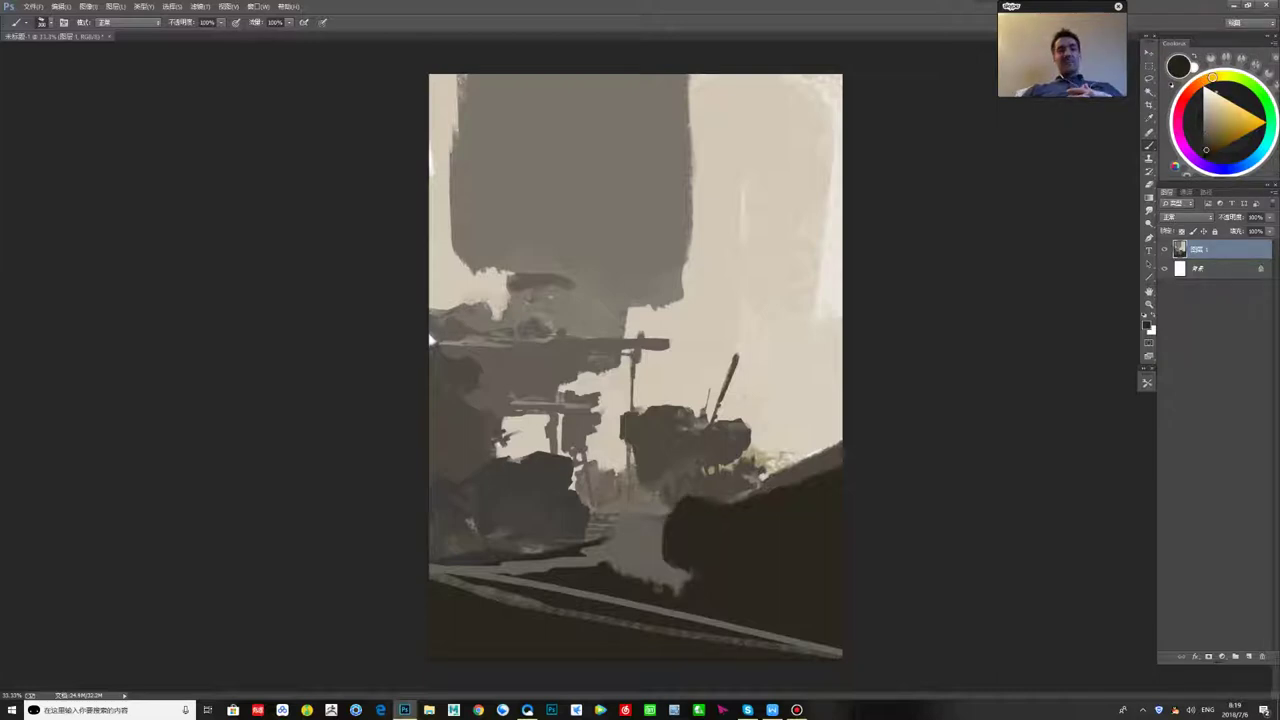
pyautogui.moveTo(693, 498)
pyautogui.mouseDown()
pyautogui.moveTo(682, 460)
pyautogui.moveTo(734, 486)
pyautogui.mouseUp()
pyautogui.keyDown('alt'); pyautogui.click(536, 570); pyautogui.keyUp('alt')
pyautogui.moveTo(520, 573); pyautogui.dragTo(636, 576)
pyautogui.keyDown('alt'); pyautogui.click(590, 576); pyautogui.keyUp('alt')
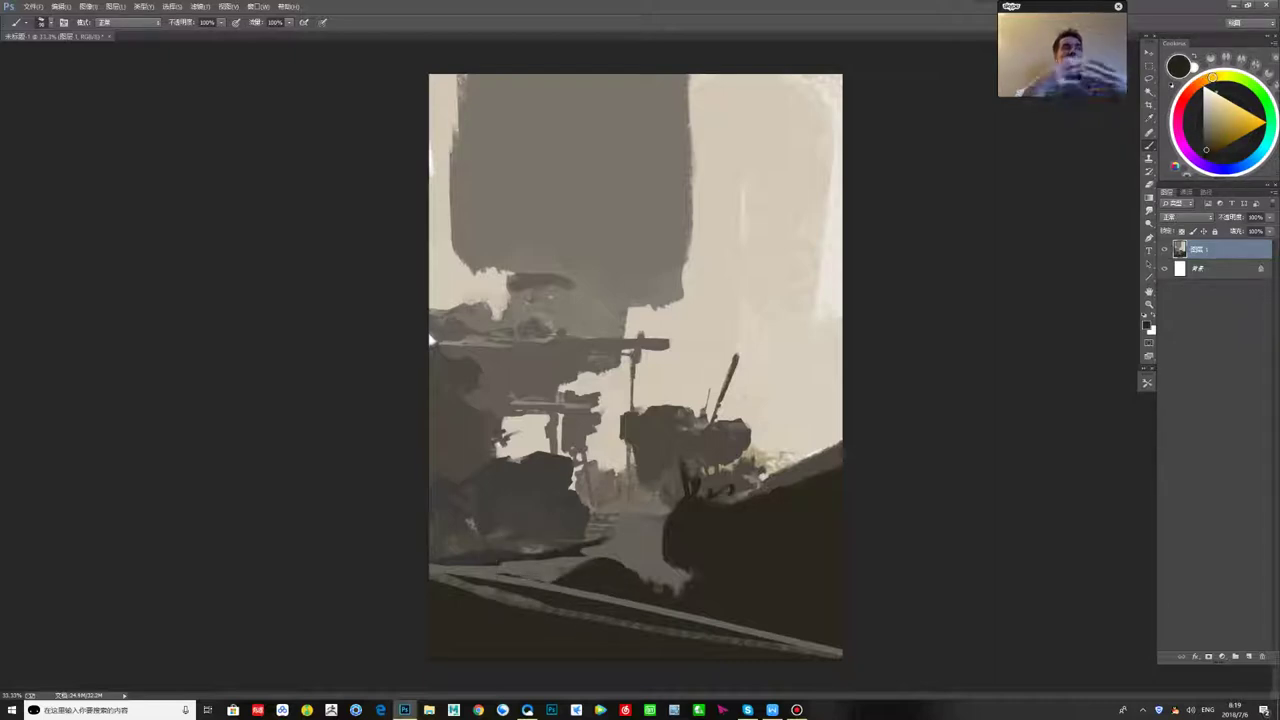
# - Tint the lower foreground corner dark olive and soften the marks on the large rock and cliff with sampled dark tones
pyautogui.moveTo(1204, 152); pyautogui.dragTo(1213, 152)
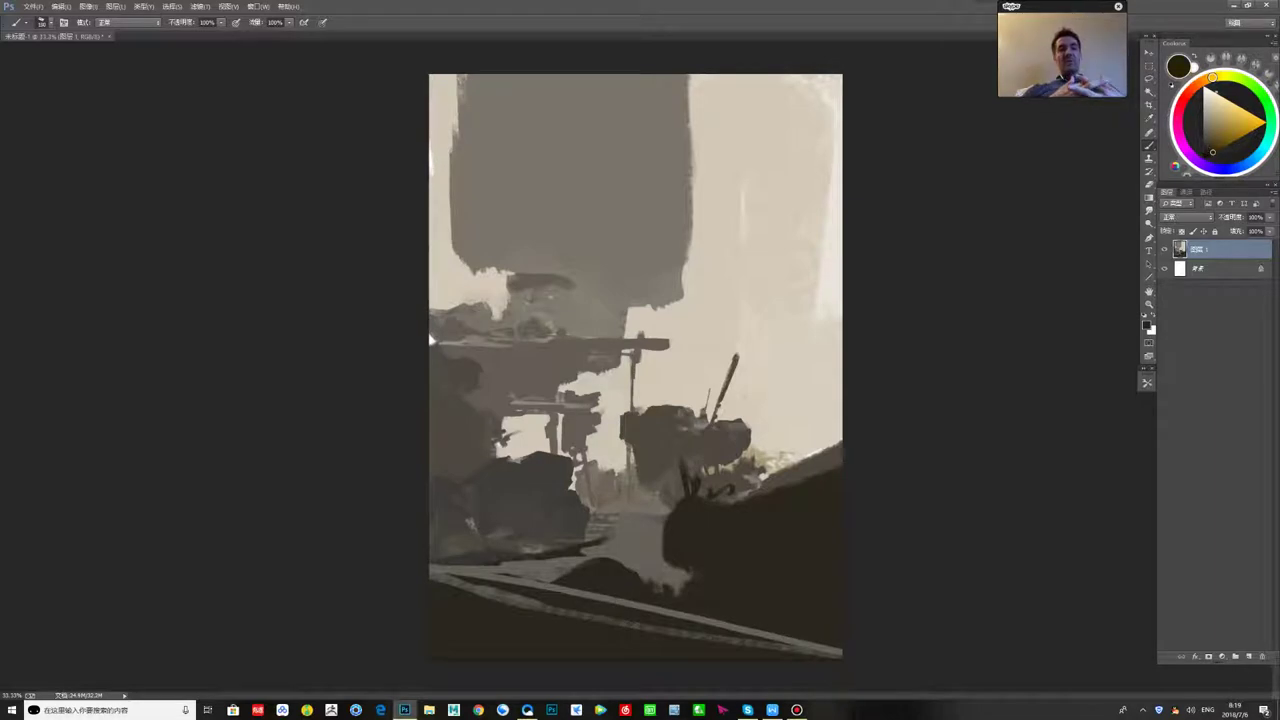
pyautogui.moveTo(431, 579)
pyautogui.mouseDown()
pyautogui.moveTo(489, 596)
pyautogui.moveTo(468, 586)
pyautogui.mouseUp()
pyautogui.keyDown('alt'); pyautogui.click(503, 541); pyautogui.keyUp('alt')
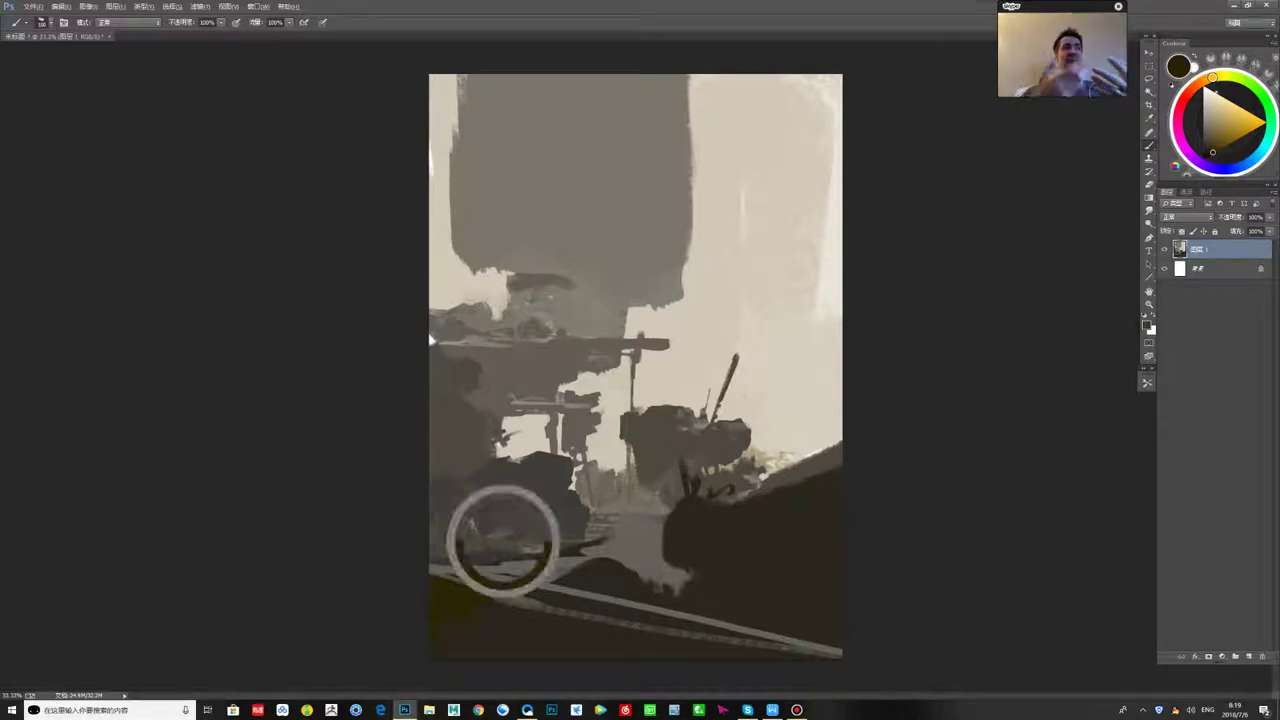
pyautogui.keyDown('alt'); pyautogui.click(532, 550); pyautogui.keyUp('alt')
pyautogui.moveTo(483, 513)
pyautogui.mouseDown()
pyautogui.moveTo(494, 525)
pyautogui.moveTo(472, 523)
pyautogui.mouseUp()
pyautogui.keyDown('alt'); pyautogui.click(478, 503); pyautogui.keyUp('alt')
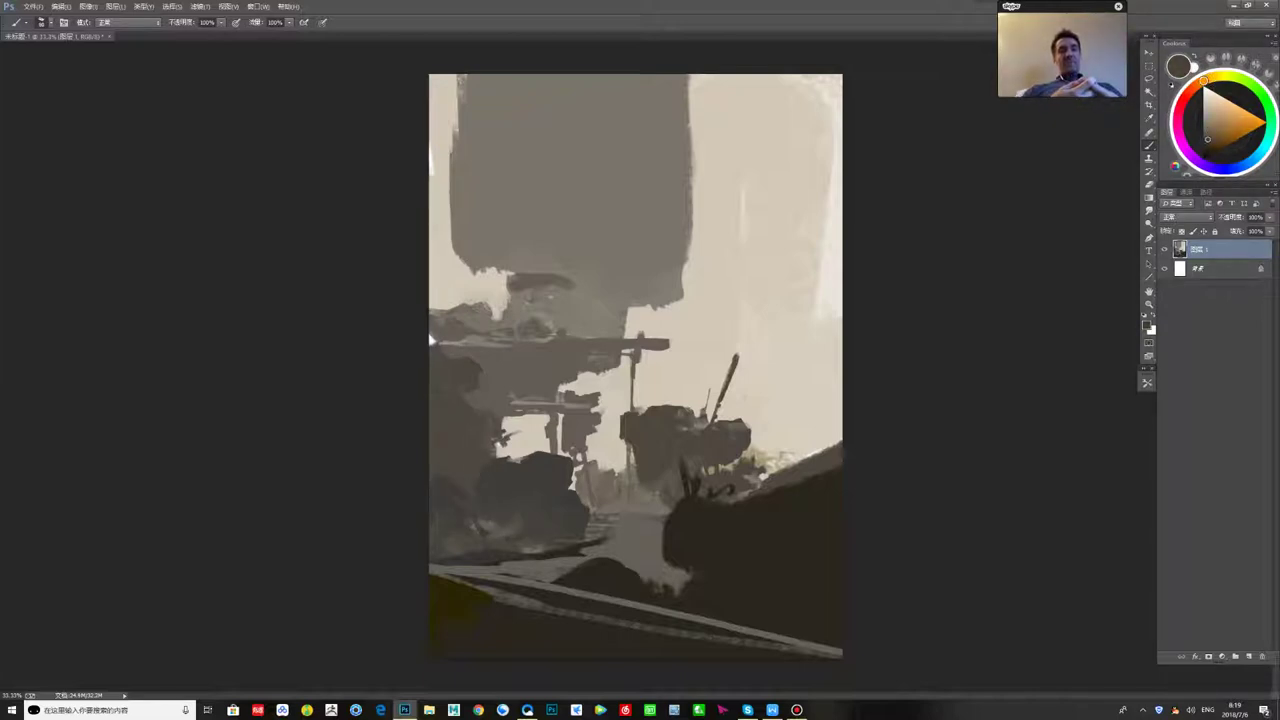
pyautogui.keyDown('alt'); pyautogui.click(497, 397); pyautogui.keyUp('alt')
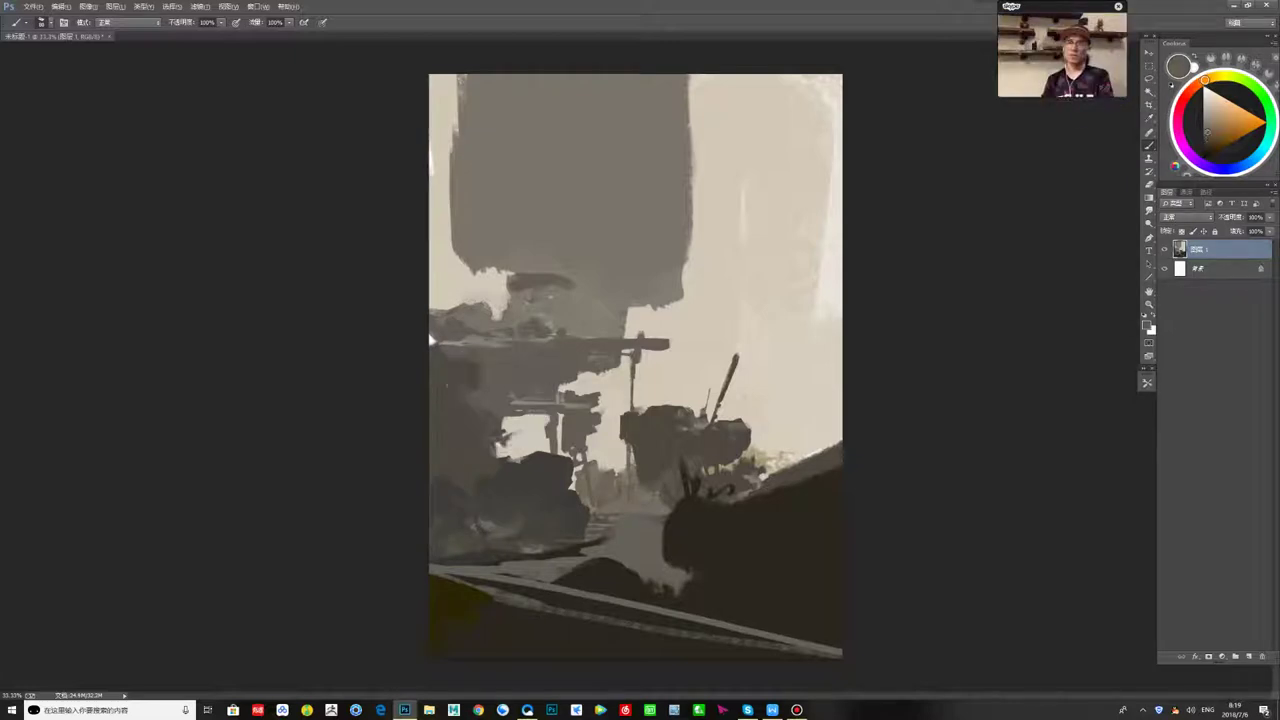
# - Flip the canvas back horizontally, then blend the dark mark beneath the grey block and extend the block's right side
pyautogui.hotkey('ctrl', 'shift', 'h')
pyautogui.keyDown('alt'); pyautogui.click(712, 292); pyautogui.keyUp('alt')
pyautogui.moveTo(748, 284); pyautogui.dragTo(708, 278)
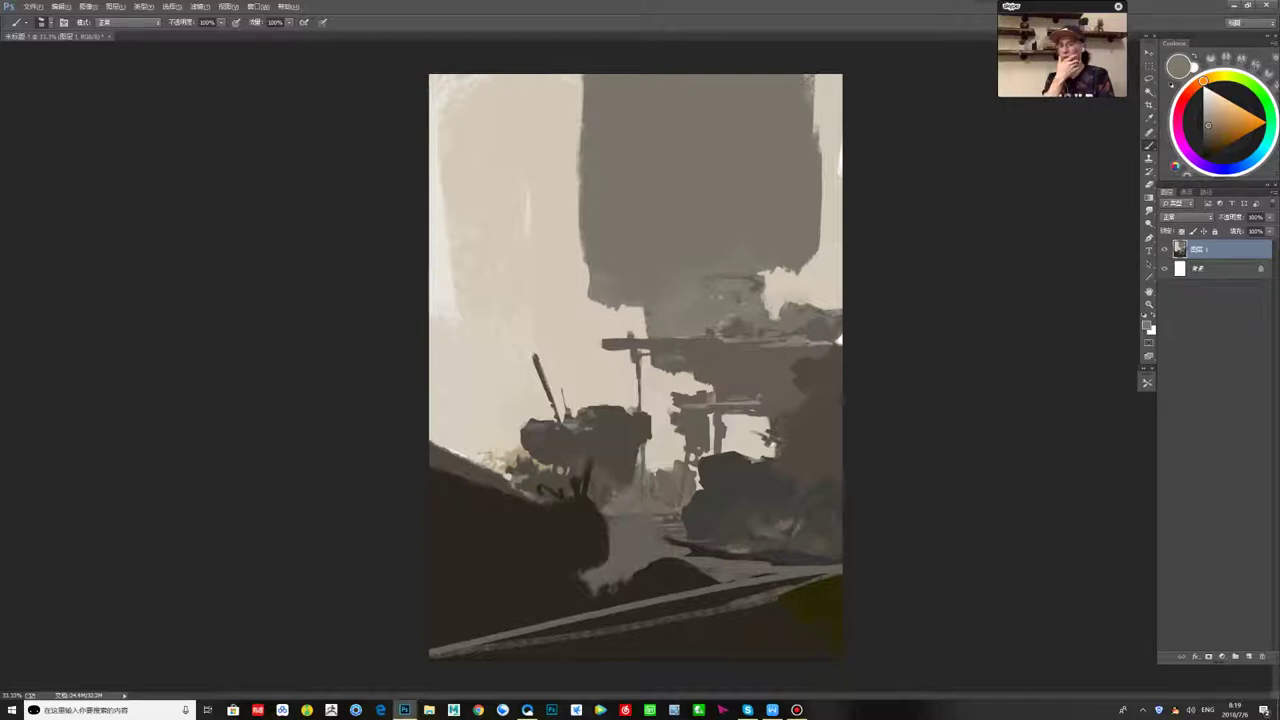
pyautogui.moveTo(762, 278); pyautogui.dragTo(820, 256)
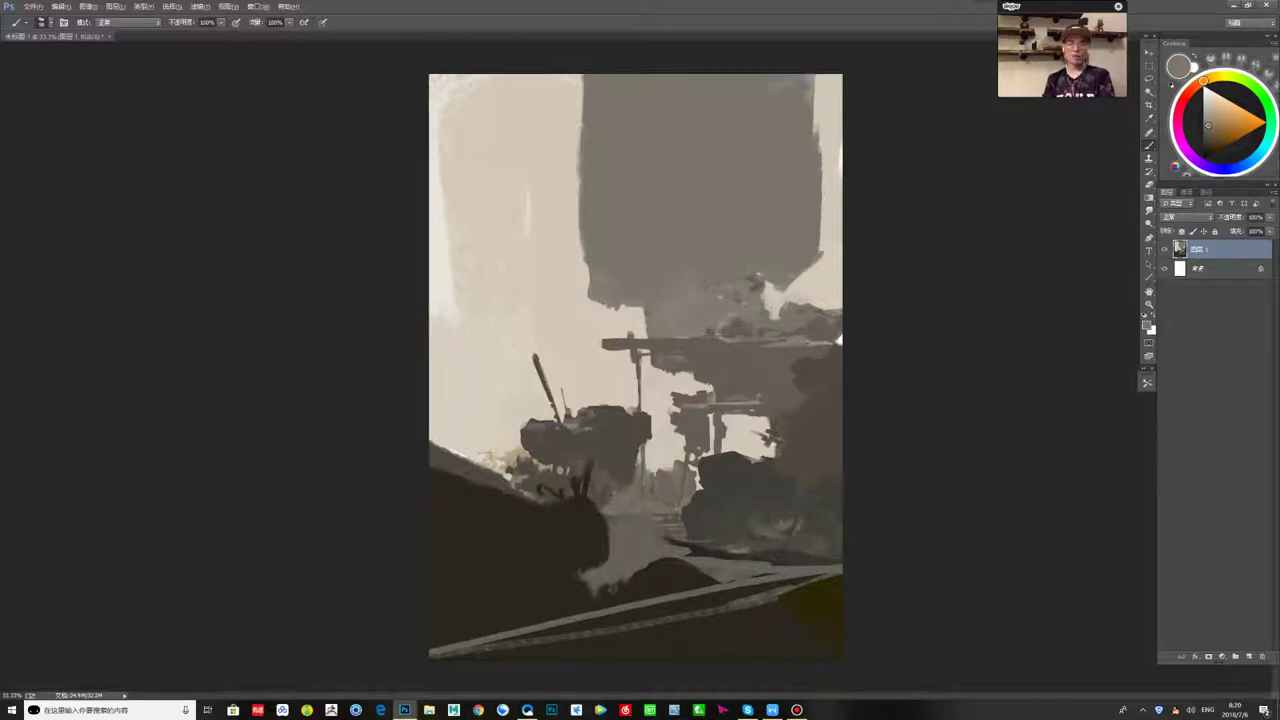
pyautogui.moveTo(815, 76); pyautogui.dragTo(823, 240)
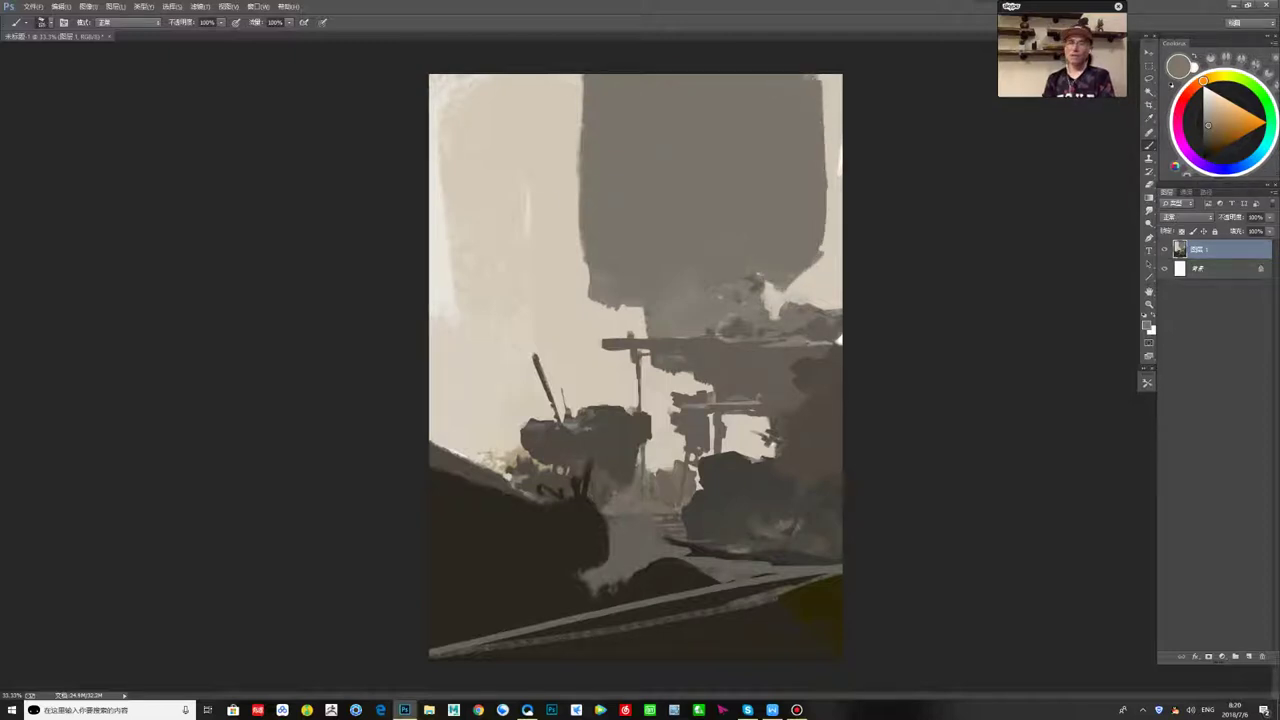
# - Widen the grey background block to the left and refine its underside with sampled sky and block tones
pyautogui.moveTo(577, 76); pyautogui.dragTo(582, 298)
pyautogui.moveTo(597, 90); pyautogui.dragTo(598, 245)
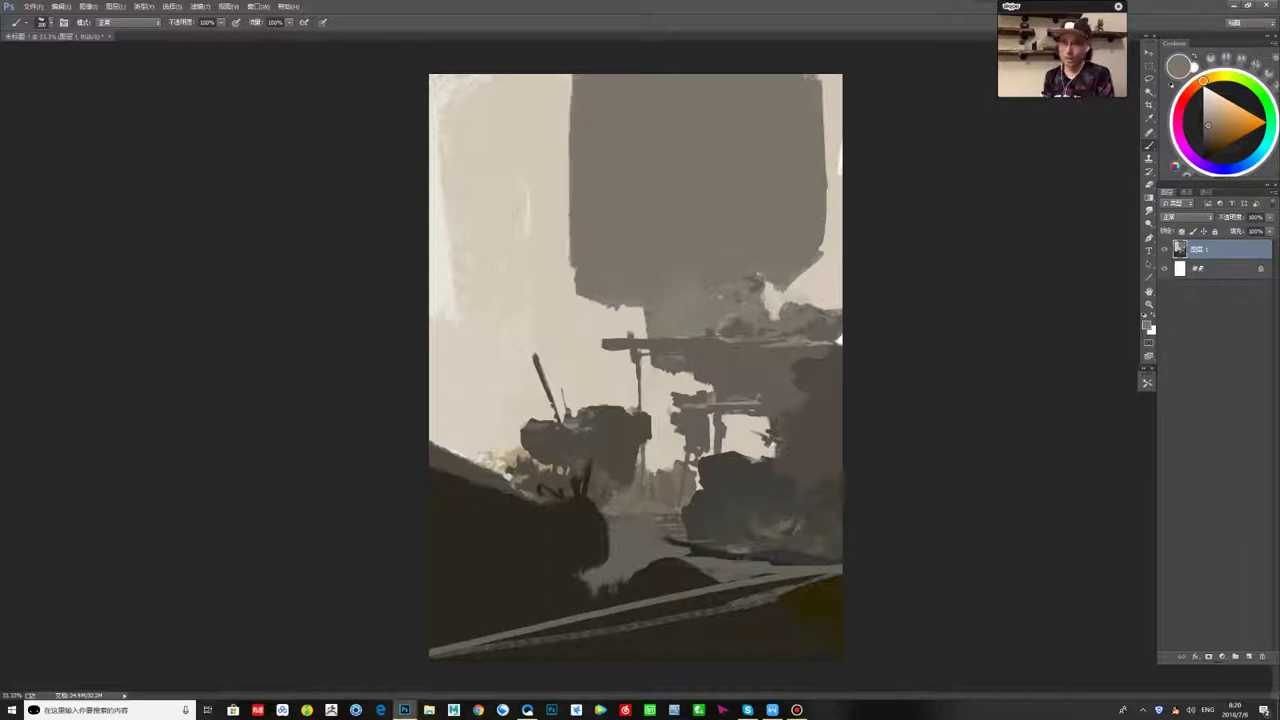
pyautogui.moveTo(588, 85)
pyautogui.mouseDown()
pyautogui.moveTo(589, 282)
pyautogui.moveTo(624, 317)
pyautogui.mouseUp()
pyautogui.keyDown('alt'); pyautogui.click(610, 315); pyautogui.keyUp('alt')
pyautogui.keyDown('alt'); pyautogui.click(603, 290); pyautogui.keyUp('alt')
pyautogui.moveTo(752, 284); pyautogui.dragTo(793, 284)
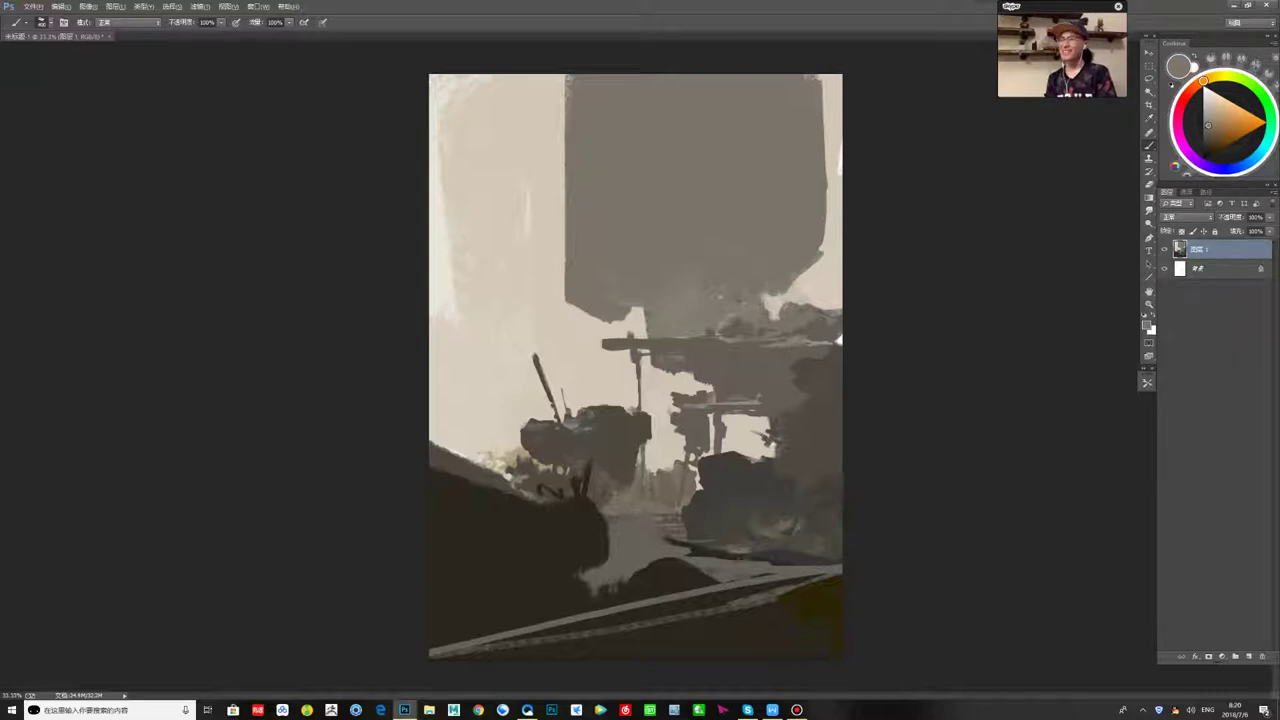
# - Brush a soft ochre glow into the lower right part of the grey background block
pyautogui.moveTo(1209, 124); pyautogui.dragTo(1226, 120)
pyautogui.moveTo(740, 300)
pyautogui.mouseDown()
pyautogui.moveTo(790, 255)
pyautogui.moveTo(695, 290)
pyautogui.mouseUp()
pyautogui.keyDown('alt'); pyautogui.click(712, 254); pyautogui.keyUp('alt')
pyautogui.moveTo(790, 255)
pyautogui.mouseDown()
pyautogui.moveTo(755, 285)
pyautogui.moveTo(808, 200)
pyautogui.mouseUp()
# - Trim the grey block's right edge with a smaller brush, using sampled grey and pale sky tones
pyautogui.press('[')
pyautogui.press('[')
pyautogui.press('[')
pyautogui.press('[')
pyautogui.press('[')
pyautogui.press('[')
pyautogui.moveTo(814, 263); pyautogui.dragTo(807, 277)
pyautogui.keyDown('alt'); pyautogui.click(814, 215); pyautogui.keyUp('alt')
pyautogui.moveTo(825, 195); pyautogui.dragTo(826, 241)
pyautogui.moveTo(822, 78); pyautogui.dragTo(824, 264)
pyautogui.keyDown('alt'); pyautogui.click(833, 136); pyautogui.keyUp('alt')
pyautogui.moveTo(826, 80); pyautogui.dragTo(826, 234)
pyautogui.moveTo(840, 146); pyautogui.dragTo(840, 177)
pyautogui.keyDown('alt'); pyautogui.click(783, 117); pyautogui.keyUp('alt')
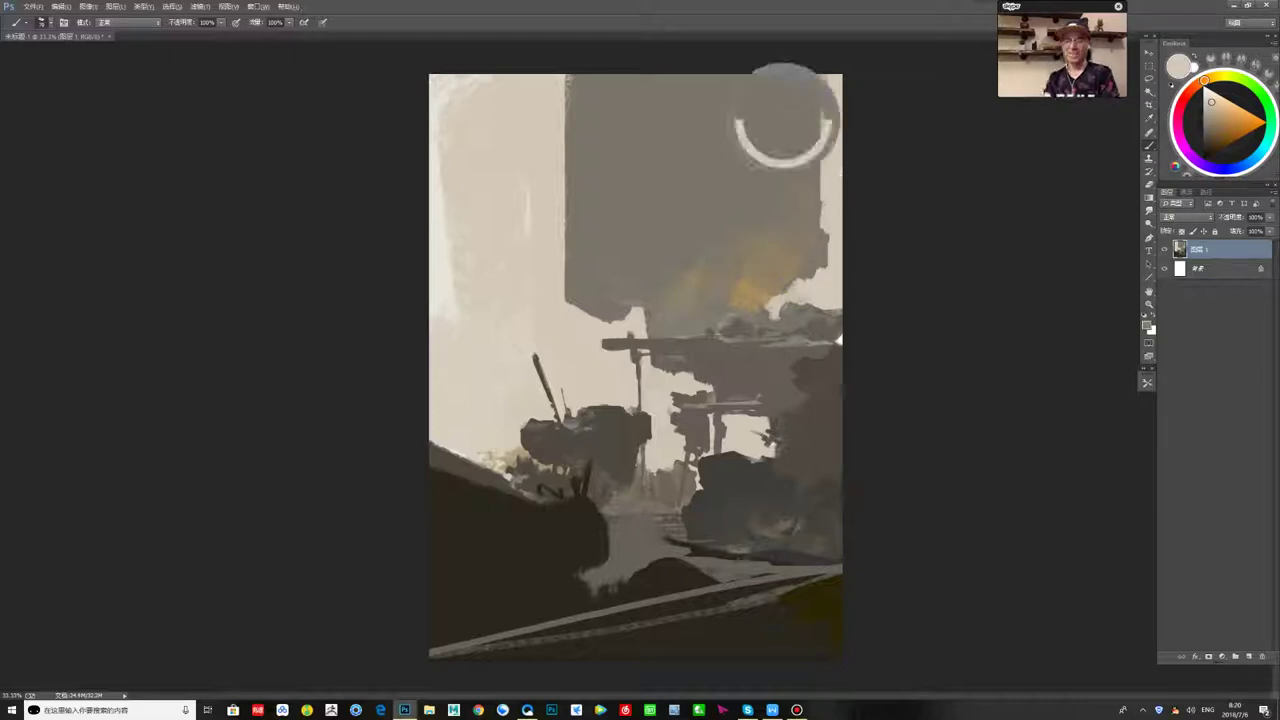
# - Carve an irregular lower-left edge into the grey block with sampled sky and grey tones
pyautogui.keyDown('alt'); pyautogui.click(552, 208); pyautogui.keyUp('alt')
pyautogui.moveTo(569, 196)
pyautogui.mouseDown()
pyautogui.moveTo(569, 296)
pyautogui.moveTo(572, 280)
pyautogui.moveTo(582, 312)
pyautogui.mouseUp()
pyautogui.keyDown('alt'); pyautogui.click(592, 256); pyautogui.keyUp('alt')
pyautogui.keyDown('alt'); pyautogui.click(556, 270); pyautogui.keyUp('alt')
pyautogui.moveTo(578, 260); pyautogui.dragTo(644, 314)
pyautogui.keyDown('alt'); pyautogui.click(605, 263); pyautogui.keyUp('alt')
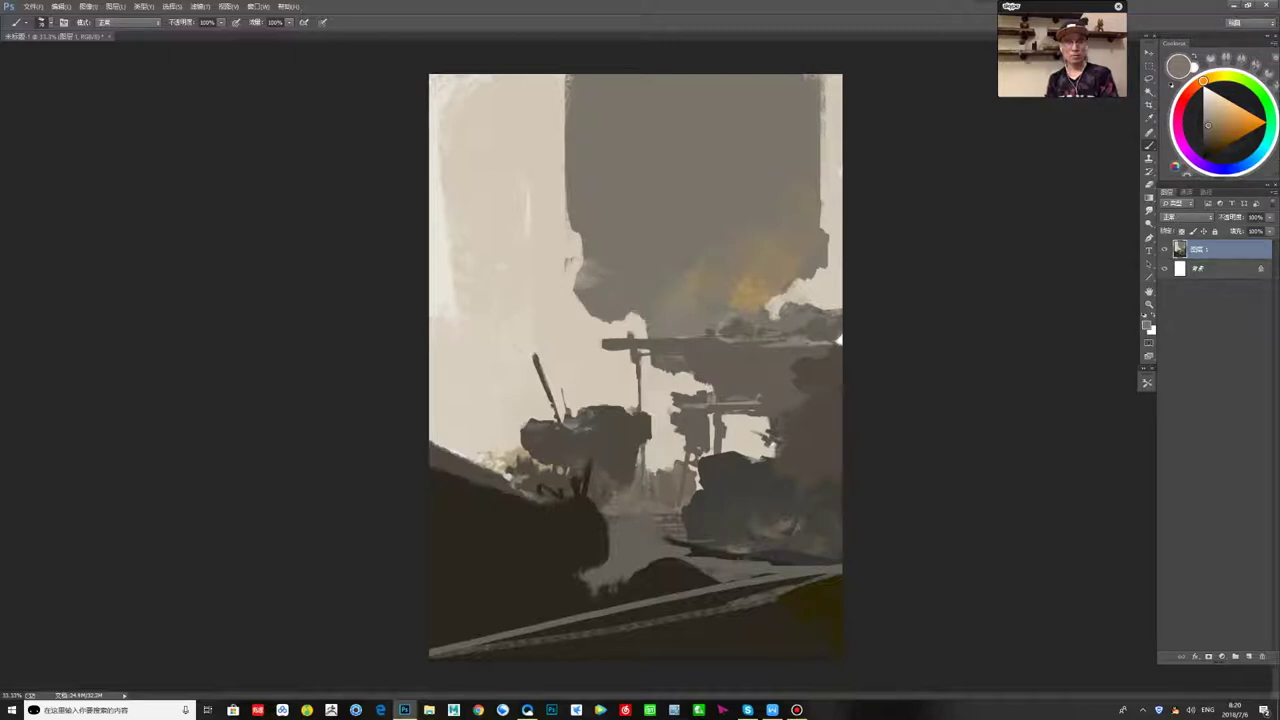
# - Paint out the spikes and cut back the rounded end of the dark foreground slope with sampled brown and grey tones
pyautogui.keyDown('alt'); pyautogui.click(598, 474); pyautogui.keyUp('alt')
pyautogui.moveTo(587, 464)
pyautogui.mouseDown()
pyautogui.moveTo(579, 495)
pyautogui.moveTo(560, 496)
pyautogui.moveTo(594, 526)
pyautogui.moveTo(594, 548)
pyautogui.moveTo(617, 553)
pyautogui.moveTo(604, 564)
pyautogui.mouseUp()
pyautogui.keyDown('alt'); pyautogui.click(550, 536); pyautogui.keyUp('alt')
pyautogui.keyDown('alt'); pyautogui.click(620, 541); pyautogui.keyUp('alt')
pyautogui.keyDown('alt'); pyautogui.click(602, 556); pyautogui.keyUp('alt')
pyautogui.keyDown('alt'); pyautogui.click(588, 522); pyautogui.keyUp('alt')
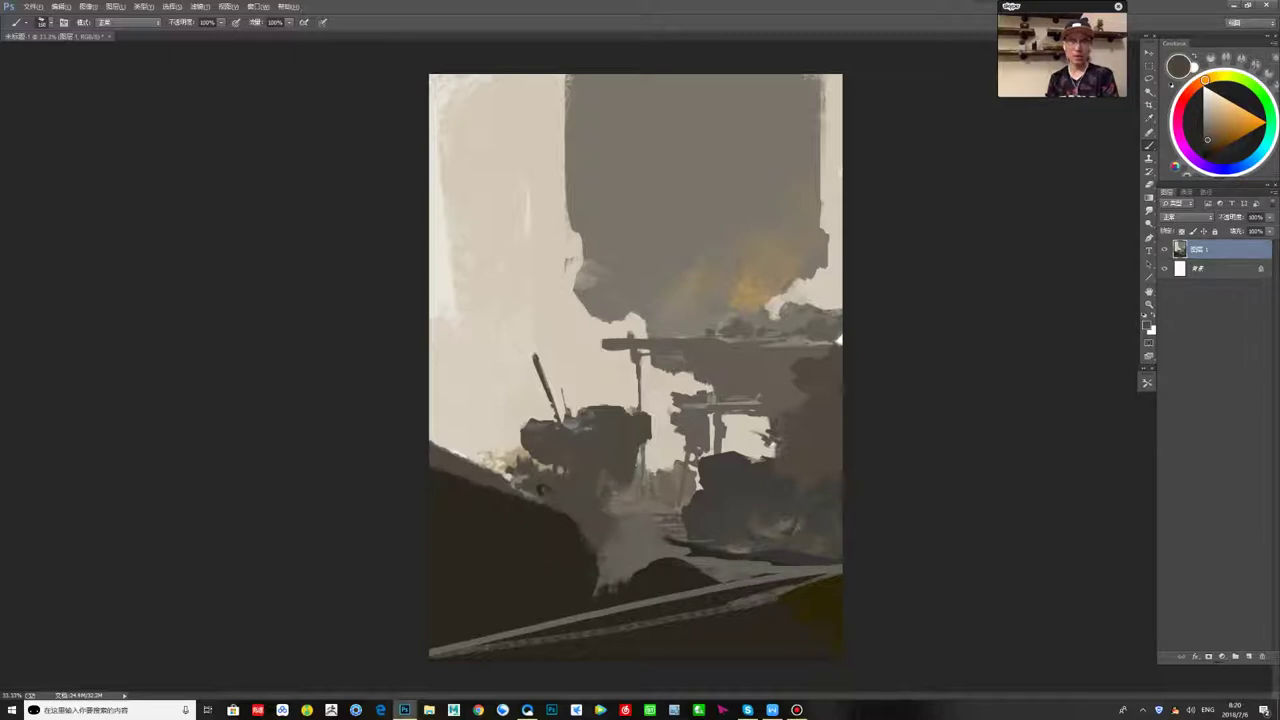
# - Soften the left part of the ochre glow with the sampled grey of the background block
pyautogui.keyDown('alt'); pyautogui.click(550, 622); pyautogui.keyUp('alt')
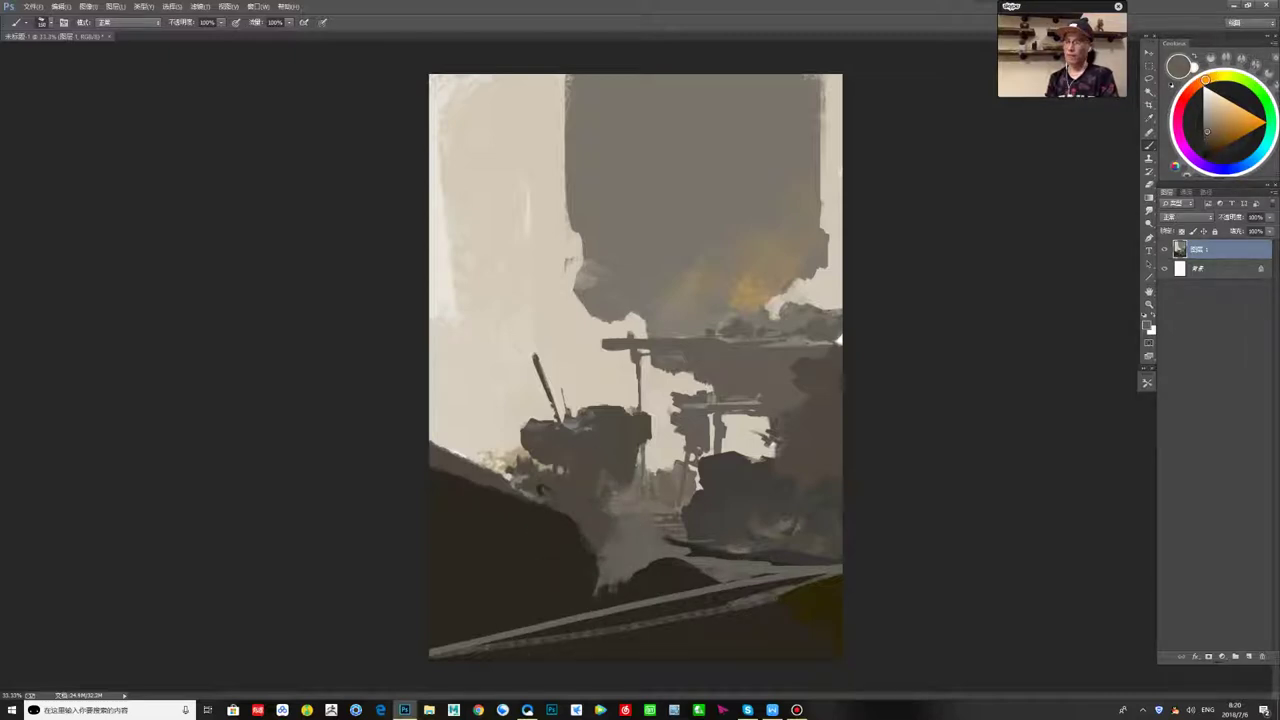
pyautogui.keyDown('alt'); pyautogui.click(685, 262); pyautogui.keyUp('alt')
pyautogui.moveTo(698, 282); pyautogui.dragTo(741, 300)
# - Paint slate-blue strips along the diagonal foreground lines and trim them around the olive corner
pyautogui.click(1207, 135)
pyautogui.click(1250, 161)
pyautogui.moveTo(778, 606)
pyautogui.mouseDown()
pyautogui.moveTo(436, 650)
pyautogui.moveTo(714, 650)
pyautogui.moveTo(776, 610)
pyautogui.mouseUp()
pyautogui.keyDown('alt'); pyautogui.click(800, 614); pyautogui.keyUp('alt')
pyautogui.press('x')
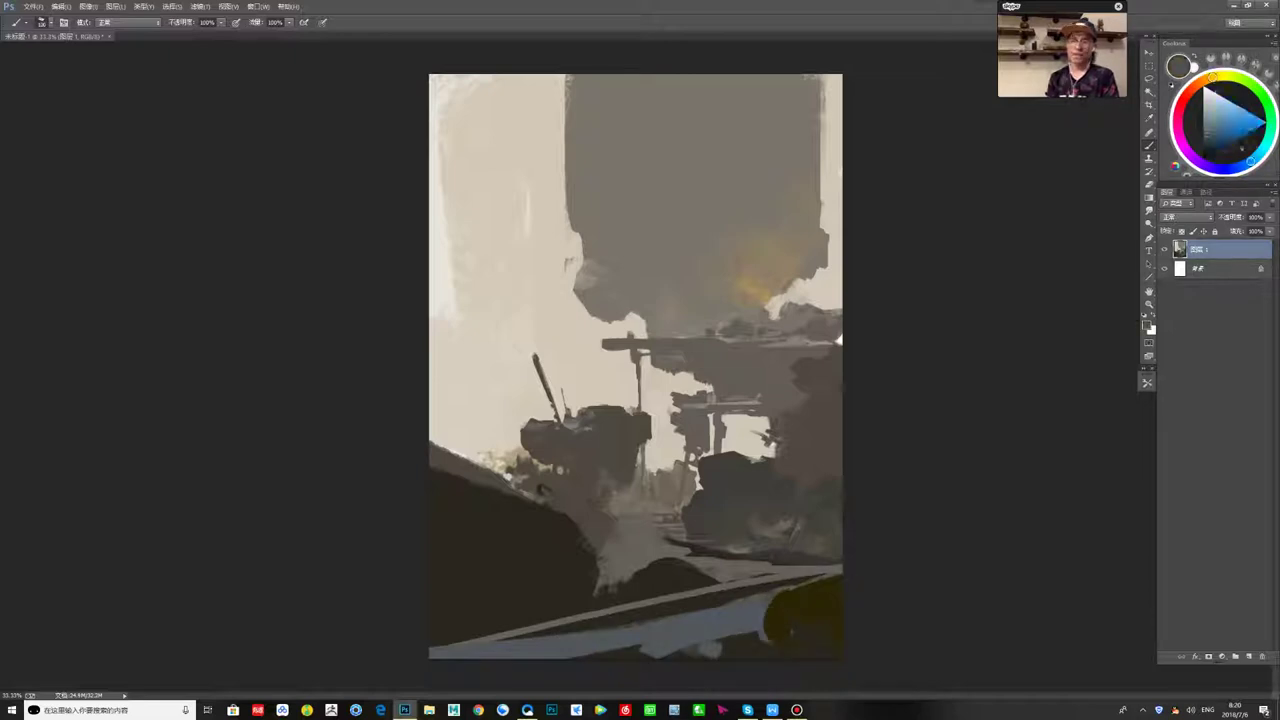
pyautogui.moveTo(536, 633); pyautogui.dragTo(648, 614)
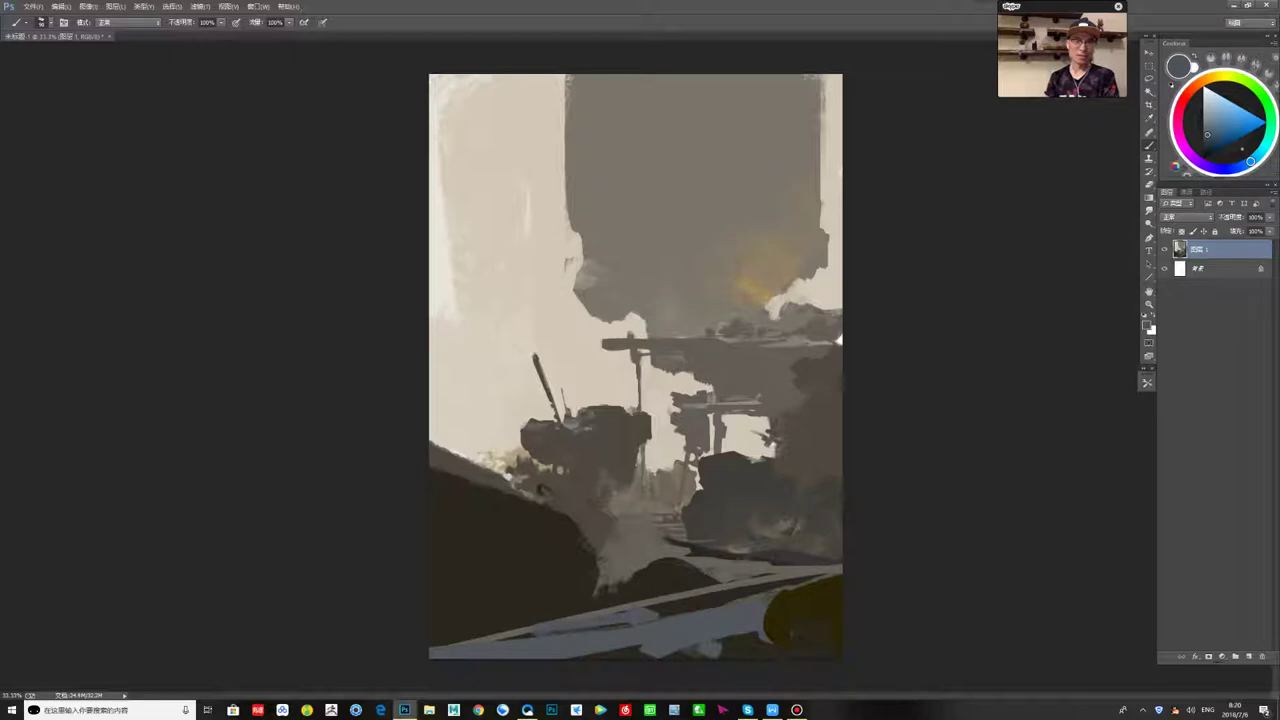
pyautogui.press('x')
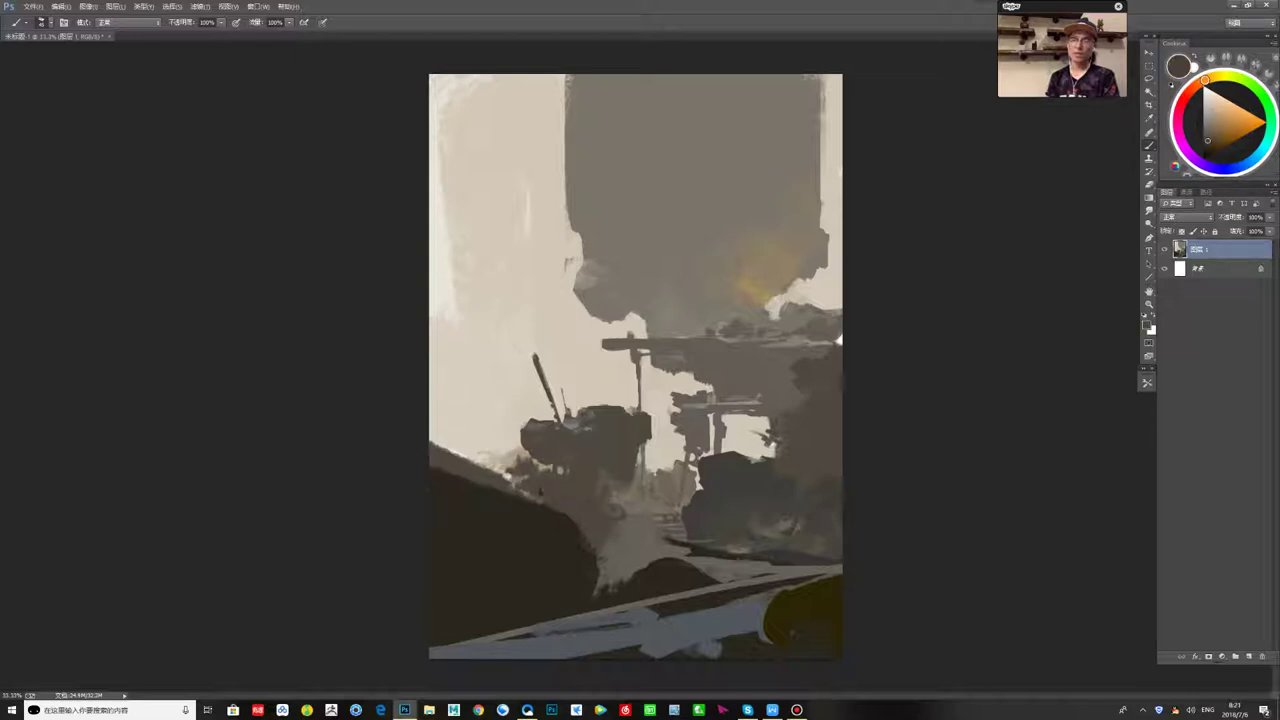
# - Repaint the upper part of the left dark slope in mid-brown with a blue-grey band below, and reshape its ridge
pyautogui.moveTo(432, 472)
pyautogui.mouseDown()
pyautogui.moveTo(508, 492)
pyautogui.moveTo(436, 518)
pyautogui.moveTo(548, 510)
pyautogui.moveTo(432, 540)
pyautogui.moveTo(548, 517)
pyautogui.moveTo(524, 540)
pyautogui.moveTo(545, 555)
pyautogui.mouseUp()
pyautogui.keyDown('alt'); pyautogui.click(472, 512); pyautogui.keyUp('alt')
pyautogui.keyDown('alt'); pyautogui.click(459, 523); pyautogui.keyUp('alt')
pyautogui.keyDown('alt'); pyautogui.click(458, 522); pyautogui.keyUp('alt')
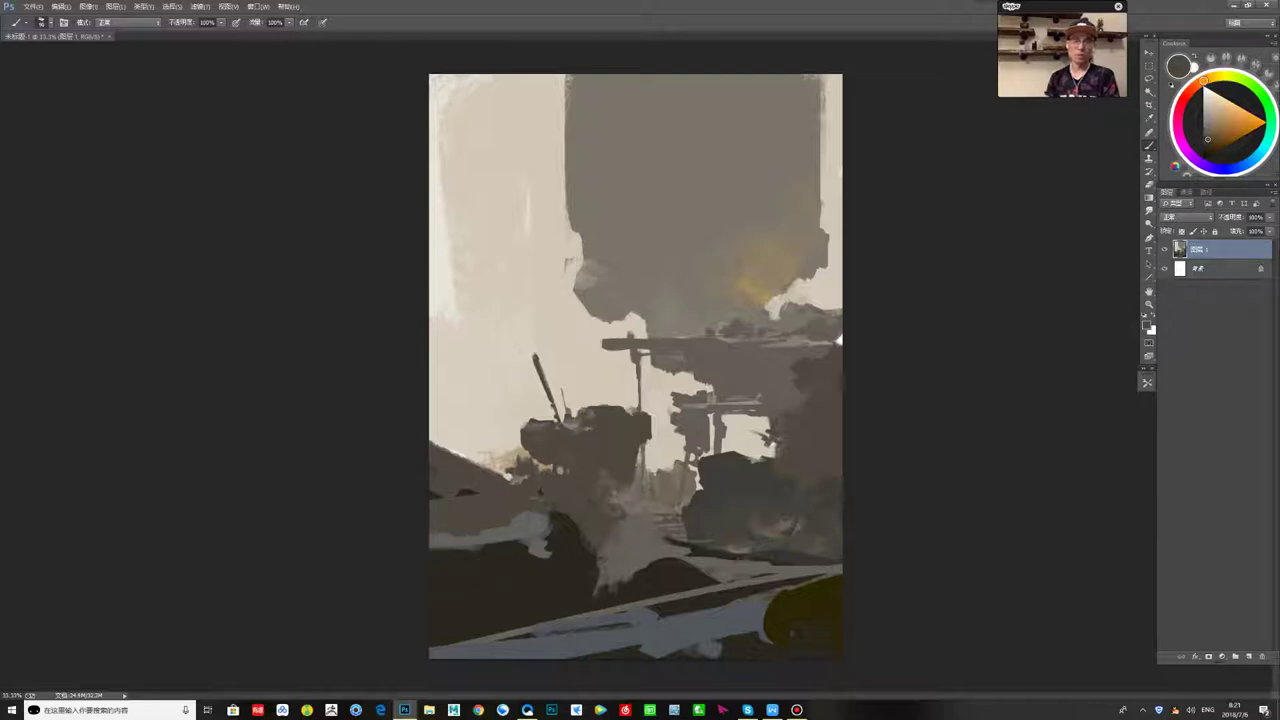
pyautogui.moveTo(478, 463); pyautogui.dragTo(498, 469)
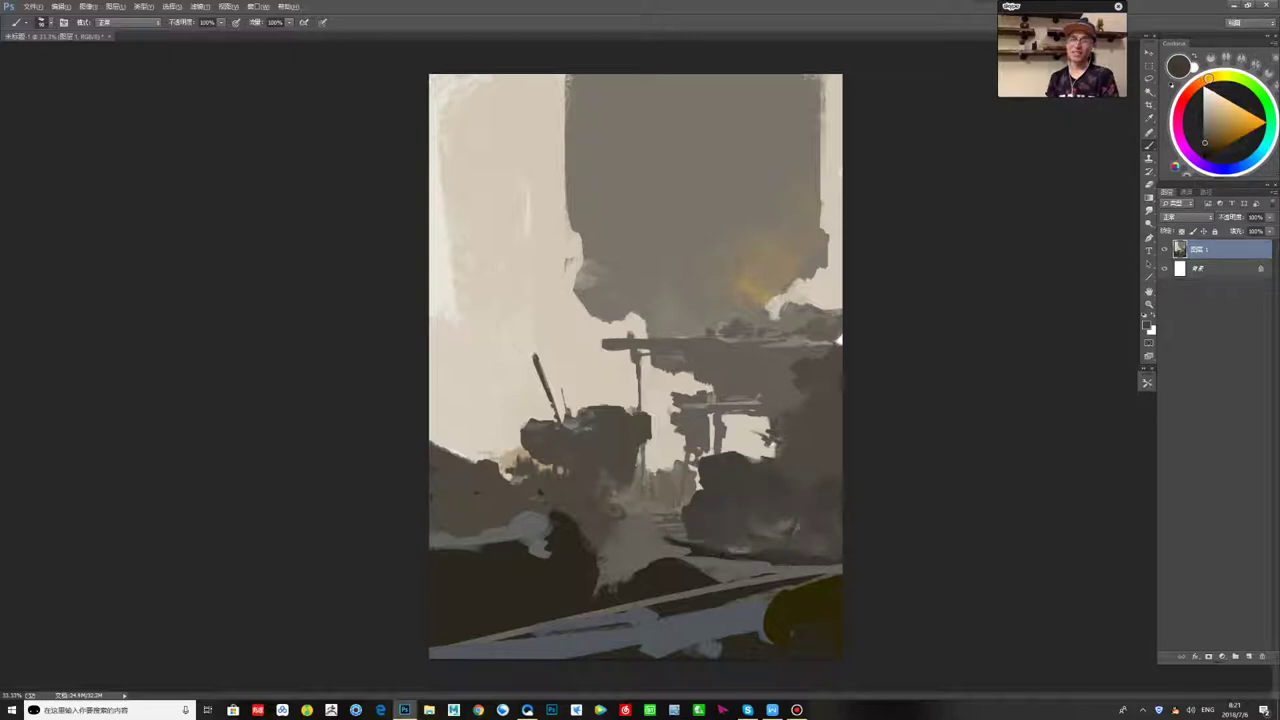
# - Refine the top and upper face of the large rock with sampled rock and background tones
pyautogui.keyDown('alt'); pyautogui.click(732, 482); pyautogui.keyUp('alt')
pyautogui.keyDown('alt'); pyautogui.click(742, 486); pyautogui.keyUp('alt')
pyautogui.keyDown('alt'); pyautogui.click(742, 490); pyautogui.keyUp('alt')
pyautogui.keyDown('alt'); pyautogui.click(745, 490); pyautogui.keyUp('alt')
pyautogui.keyDown('alt'); pyautogui.click(765, 480); pyautogui.keyUp('alt')
pyautogui.keyDown('alt'); pyautogui.click(748, 437); pyautogui.keyUp('alt')
pyautogui.moveTo(752, 458); pyautogui.dragTo(768, 466)
pyautogui.keyDown('alt'); pyautogui.click(753, 477); pyautogui.keyUp('alt')
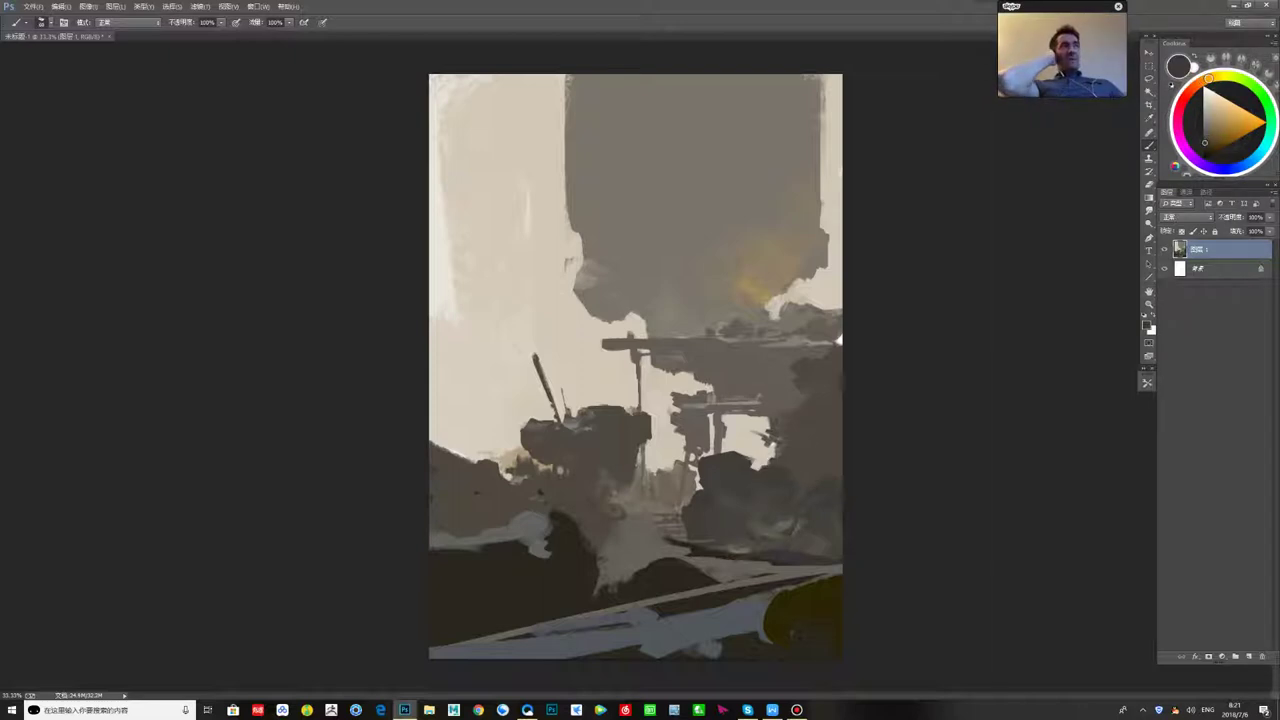
# - Add subtle brown tone variations to the dark cliff above the large rock using sampled colours
pyautogui.keyDown('alt'); pyautogui.click(778, 412); pyautogui.keyUp('alt')
pyautogui.keyDown('alt'); pyautogui.click(795, 402); pyautogui.keyUp('alt')
pyautogui.moveTo(804, 402); pyautogui.dragTo(815, 412)
pyautogui.keyDown('alt'); pyautogui.click(812, 420); pyautogui.keyUp('alt')
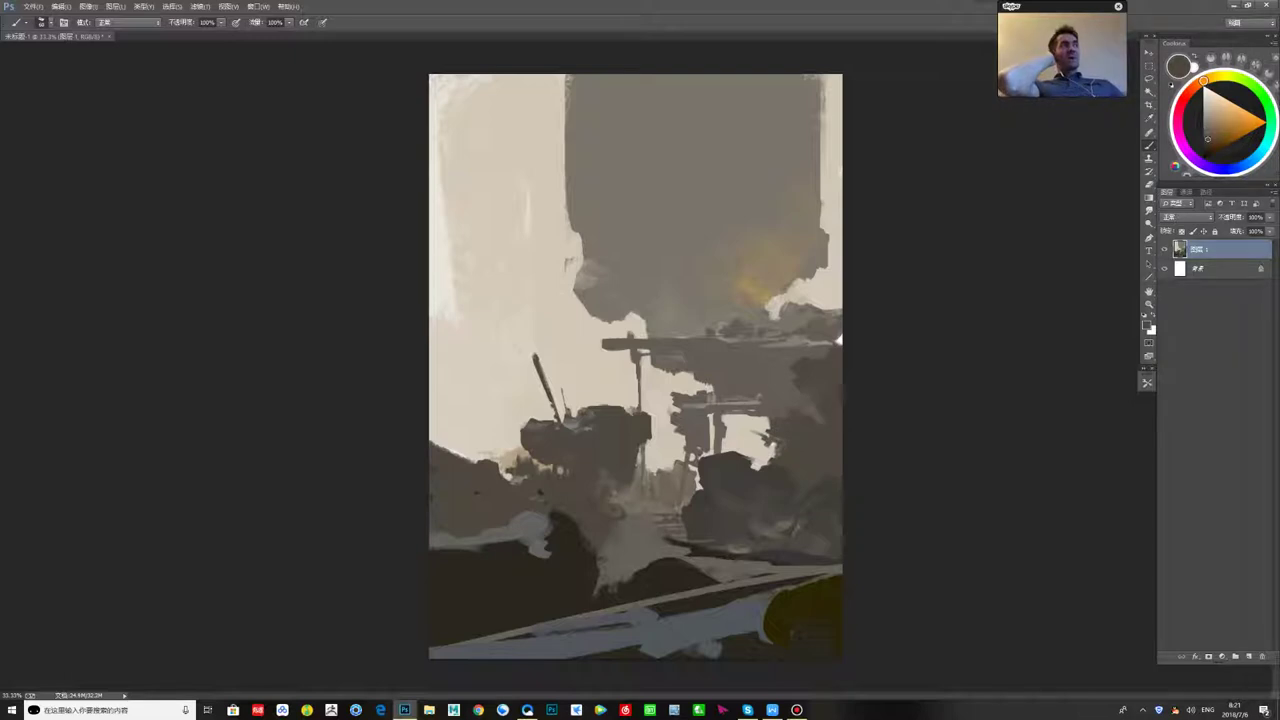
pyautogui.keyDown('alt'); pyautogui.click(814, 402); pyautogui.keyUp('alt')
pyautogui.keyDown('alt'); pyautogui.click(832, 378); pyautogui.keyUp('alt')
# - Extend the large rock's left end with a small dark lobe in a sampled rock tone
pyautogui.keyDown('alt'); pyautogui.click(745, 451); pyautogui.keyUp('alt')
pyautogui.keyDown('alt'); pyautogui.click(697, 503); pyautogui.keyUp('alt')
pyautogui.moveTo(691, 486)
pyautogui.mouseDown()
pyautogui.moveTo(679, 498)
pyautogui.moveTo(686, 483)
pyautogui.mouseUp()
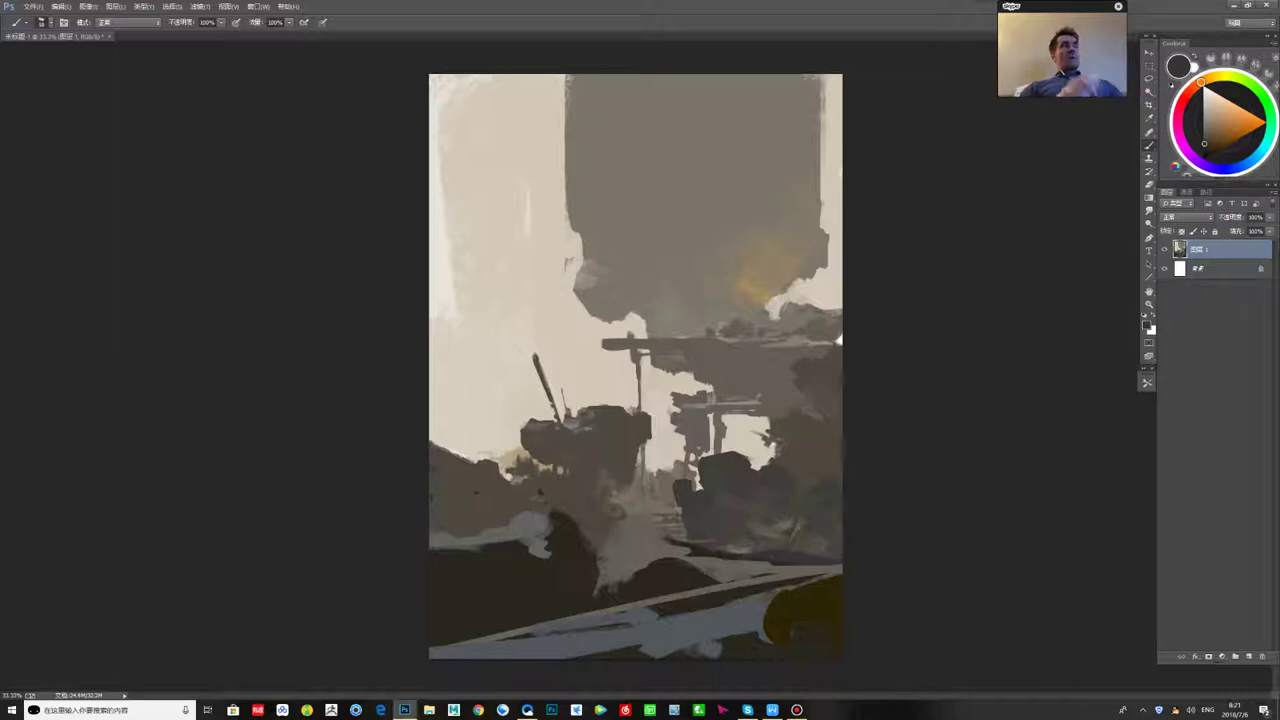
# - Clean up the dark shoreline at the large rock's base and add slate-blue strokes to the ground in front of it
pyautogui.moveTo(674, 526)
pyautogui.mouseDown()
pyautogui.moveTo(688, 548)
pyautogui.moveTo(720, 554)
pyautogui.mouseUp()
pyautogui.keyDown('alt'); pyautogui.click(648, 538); pyautogui.keyUp('alt')
pyautogui.keyDown('alt'); pyautogui.click(668, 532); pyautogui.keyUp('alt')
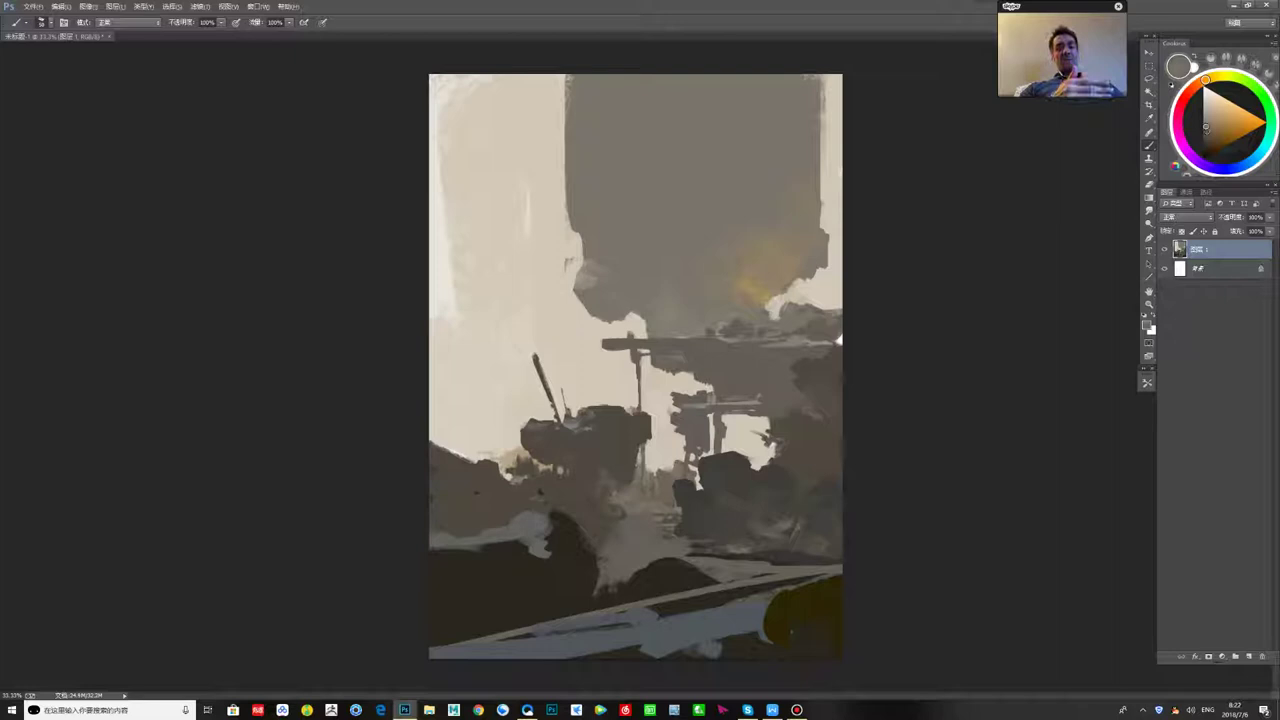
pyautogui.keyDown('alt'); pyautogui.click(708, 622); pyautogui.keyUp('alt')
pyautogui.moveTo(650, 608)
pyautogui.mouseDown()
pyautogui.moveTo(805, 581)
pyautogui.moveTo(780, 583)
pyautogui.mouseUp()
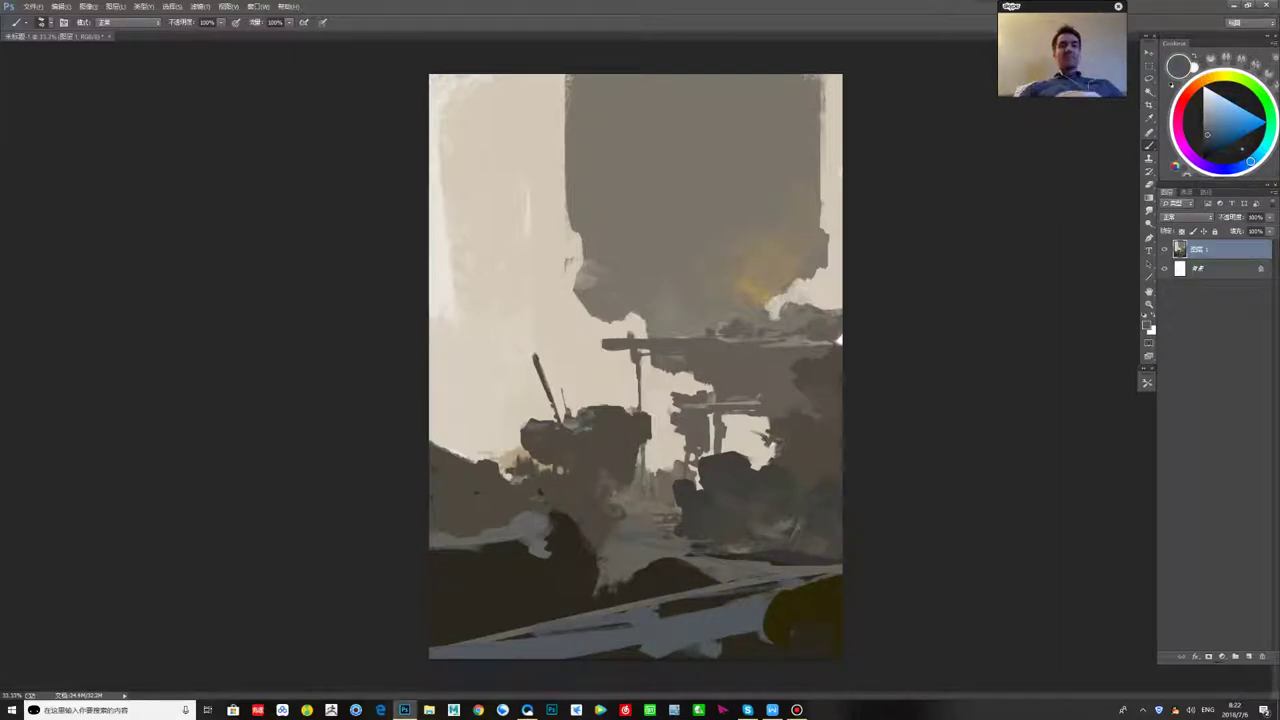
# - Tone down the blue-grey patch on the left slope with sampled brown and a more neutral grey
pyautogui.click(1205, 79)
pyautogui.keyDown('alt'); pyautogui.click(505, 513); pyautogui.keyUp('alt')
pyautogui.moveTo(512, 526); pyautogui.dragTo(523, 531)
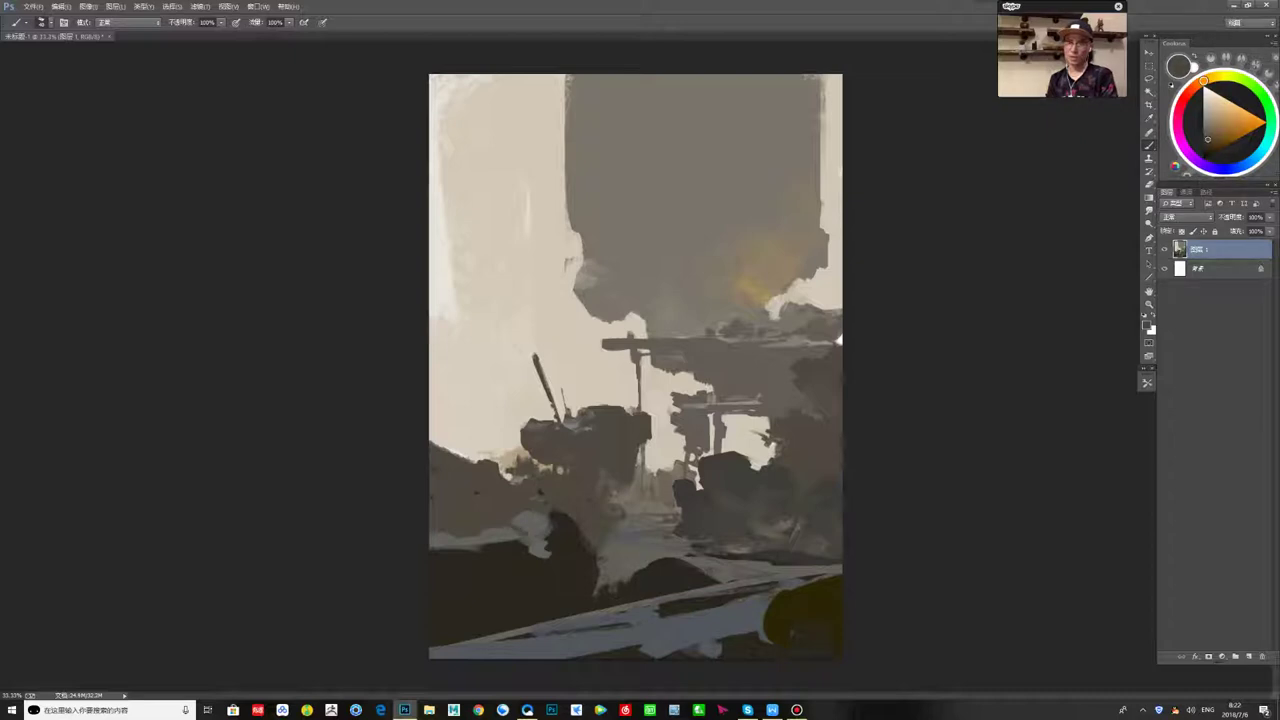
pyautogui.click(1224, 76)
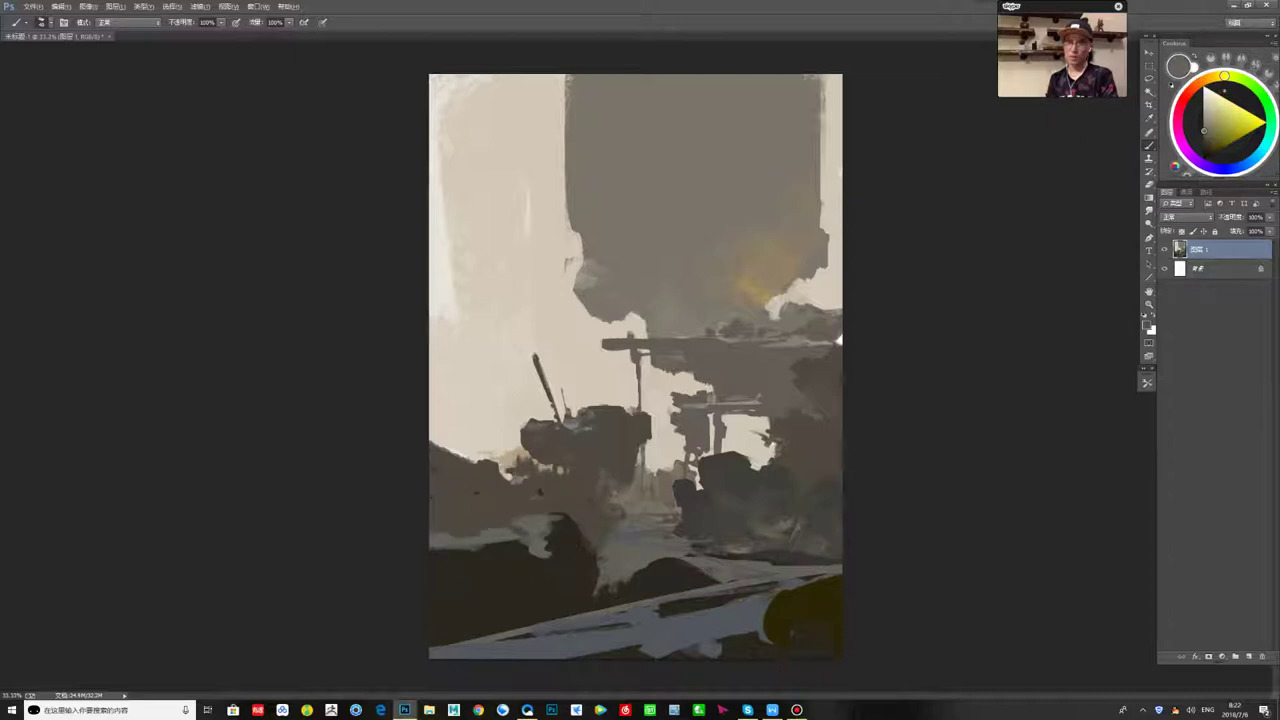
# - Break up the grey band on the left slope with dark strokes and sharpen the dark mound's peak beside it
pyautogui.keyDown('alt'); pyautogui.click(461, 541); pyautogui.keyUp('alt')
pyautogui.moveTo(505, 547)
pyautogui.mouseDown()
pyautogui.moveTo(465, 558)
pyautogui.moveTo(502, 557)
pyautogui.moveTo(516, 528)
pyautogui.mouseUp()
pyautogui.keyDown('alt'); pyautogui.click(480, 530); pyautogui.keyUp('alt')
pyautogui.keyDown('alt'); pyautogui.click(523, 557); pyautogui.keyUp('alt')
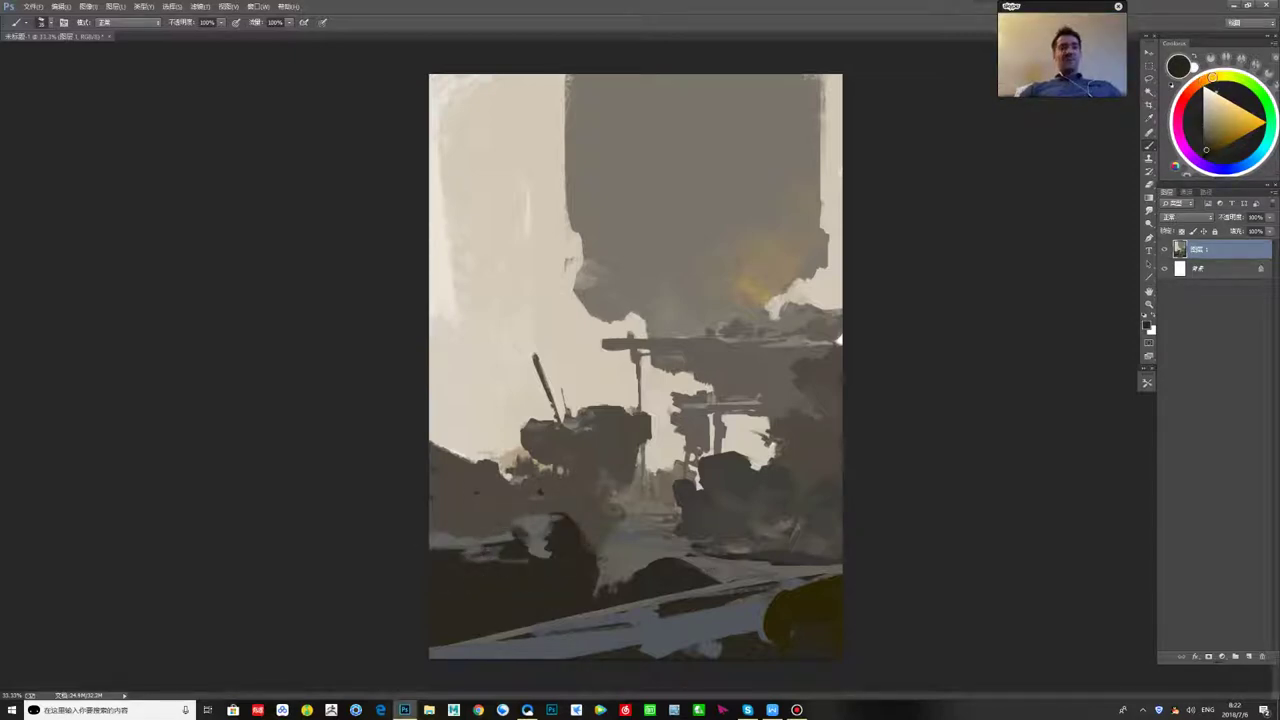
pyautogui.keyDown('alt'); pyautogui.click(516, 528); pyautogui.keyUp('alt')
pyautogui.press('x')
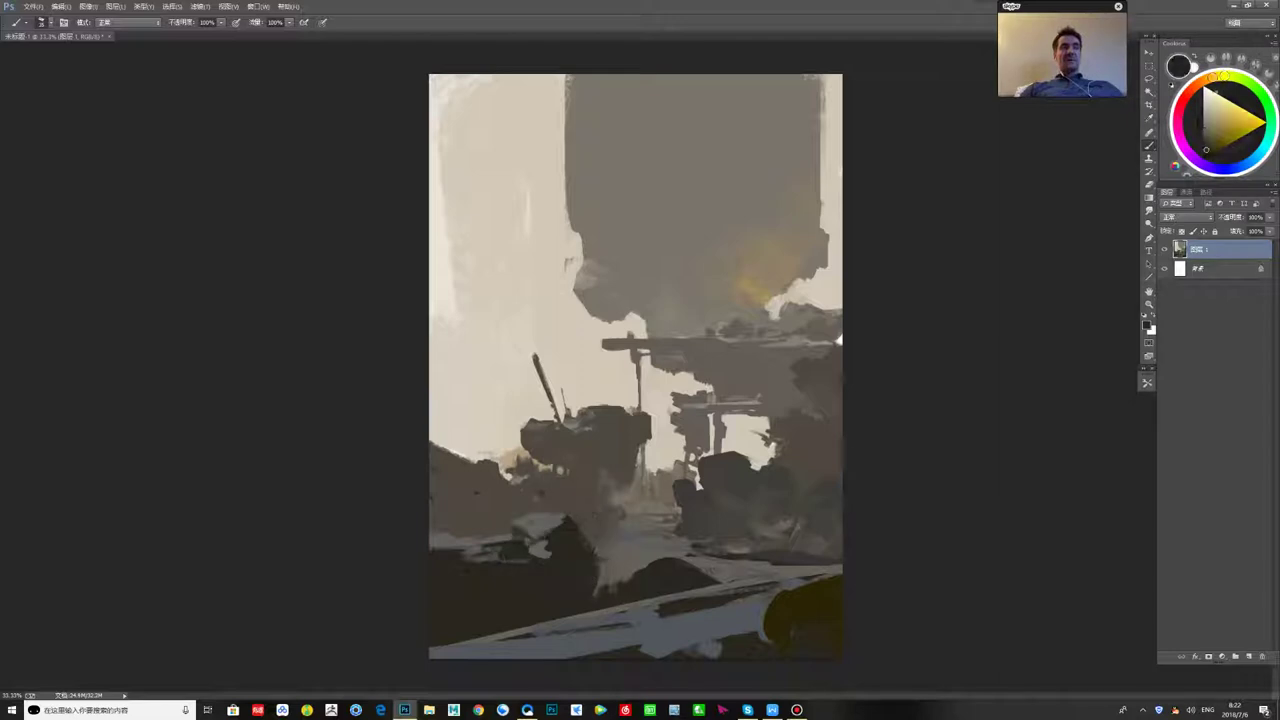
# - Shape the dark left mound into separate rocks with sampled grey facets, brown ground strokes and an extended dark right edge
pyautogui.keyDown('alt'); pyautogui.click(543, 557); pyautogui.keyUp('alt')
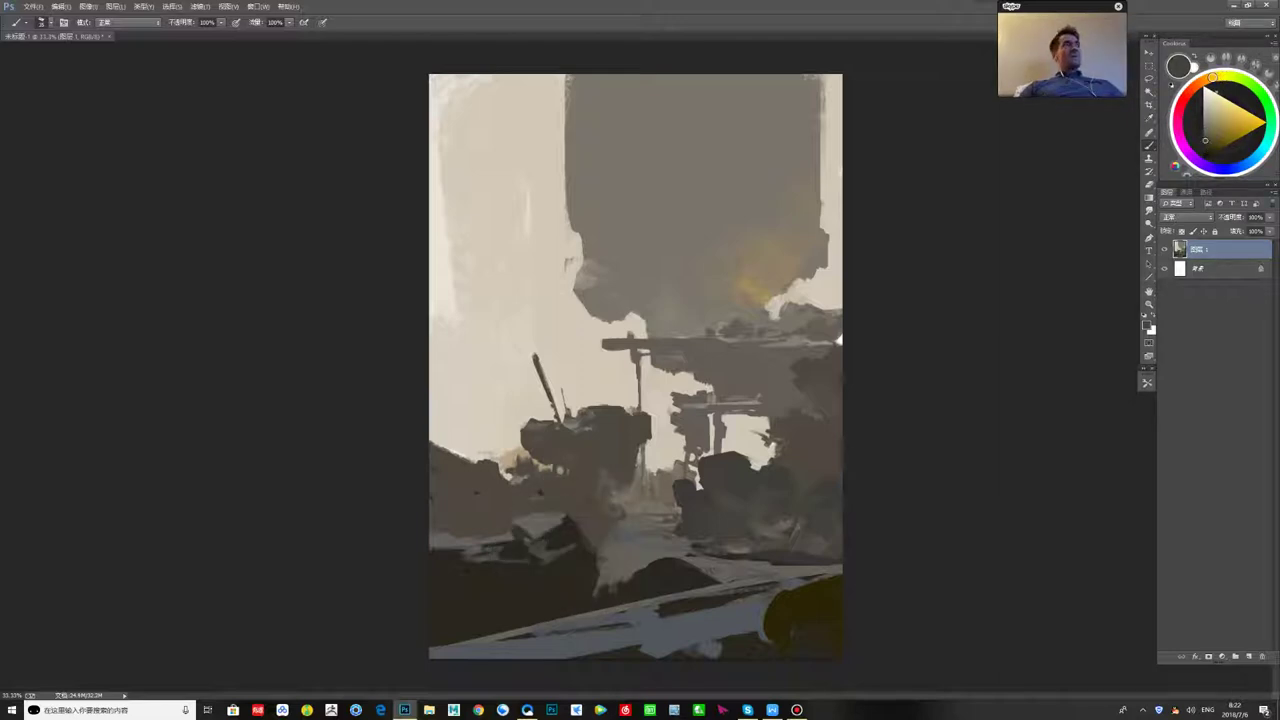
pyautogui.moveTo(550, 557); pyautogui.dragTo(562, 567)
pyautogui.keyDown('alt'); pyautogui.click(556, 562); pyautogui.keyUp('alt')
pyautogui.moveTo(433, 600); pyautogui.dragTo(526, 611)
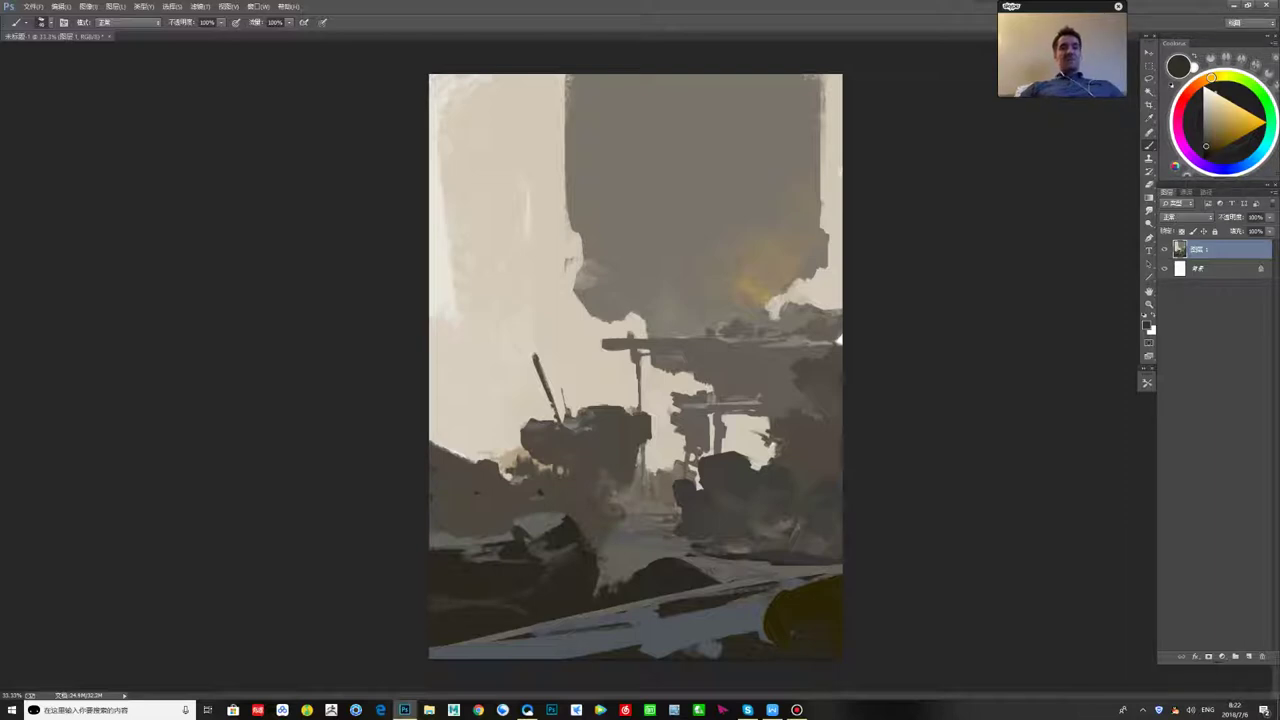
pyautogui.moveTo(598, 562); pyautogui.dragTo(604, 578)
pyautogui.keyDown('alt'); pyautogui.click(592, 535); pyautogui.keyUp('alt')
pyautogui.moveTo(578, 525); pyautogui.dragTo(608, 569)
pyautogui.keyDown('alt'); pyautogui.click(580, 560); pyautogui.keyUp('alt')
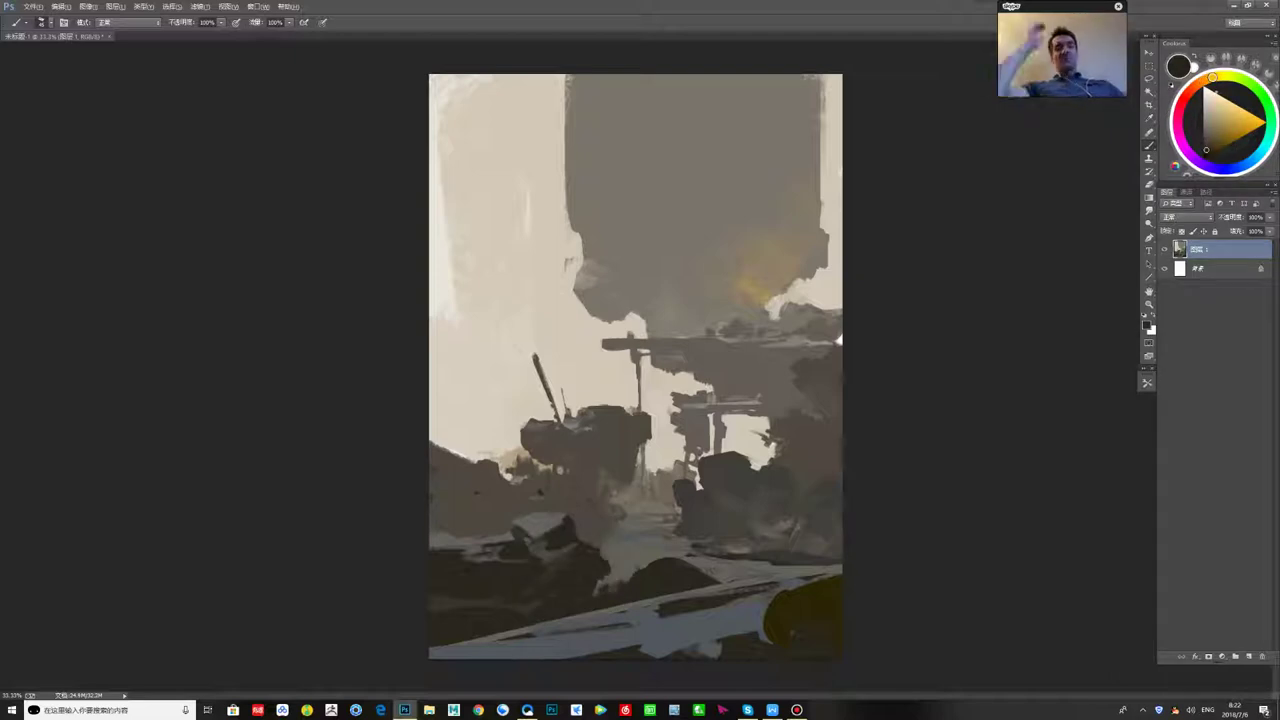
# - Blend sampled browns into the hazy ground beside the mound and touch up the thin post left of the dark mid-ground rocks
pyautogui.keyDown('alt'); pyautogui.click(618, 522); pyautogui.keyUp('alt')
pyautogui.moveTo(614, 524)
pyautogui.mouseDown()
pyautogui.moveTo(578, 523)
pyautogui.moveTo(625, 517)
pyautogui.mouseUp()
pyautogui.keyDown('alt'); pyautogui.click(592, 515); pyautogui.keyUp('alt')
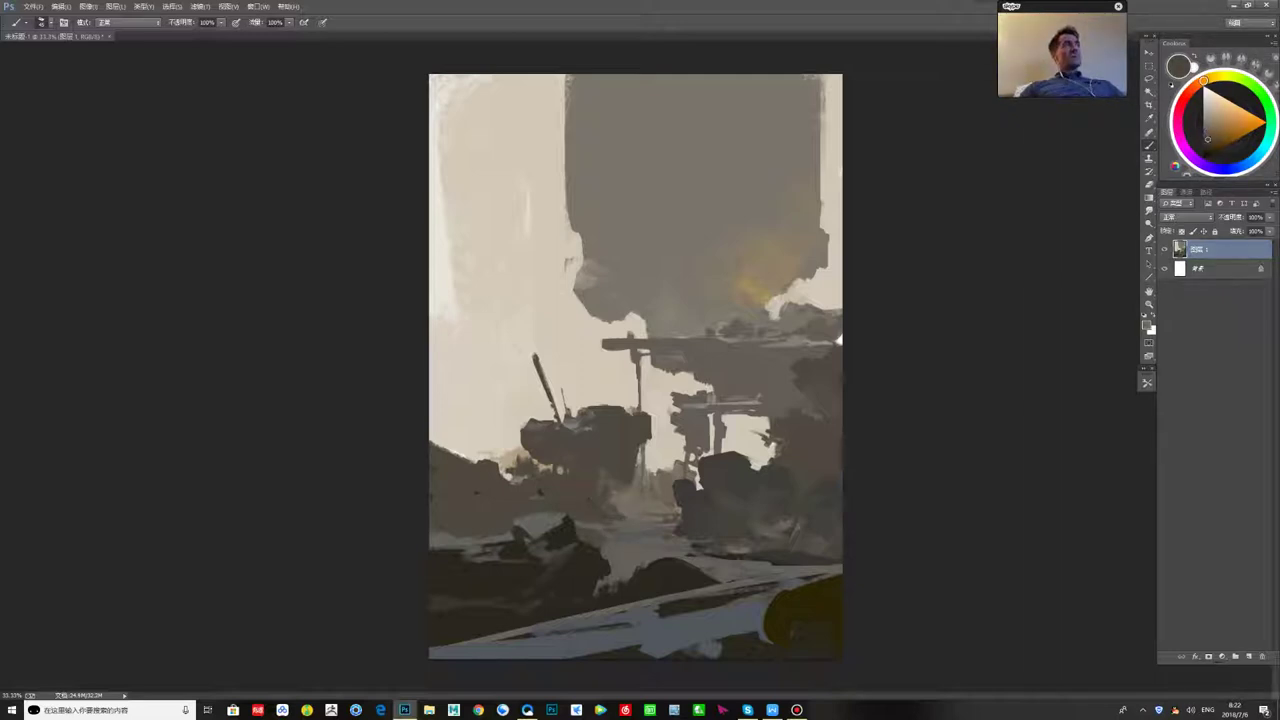
pyautogui.keyDown('alt'); pyautogui.click(693, 462); pyautogui.keyUp('alt')
pyautogui.moveTo(692, 459); pyautogui.dragTo(692, 471)
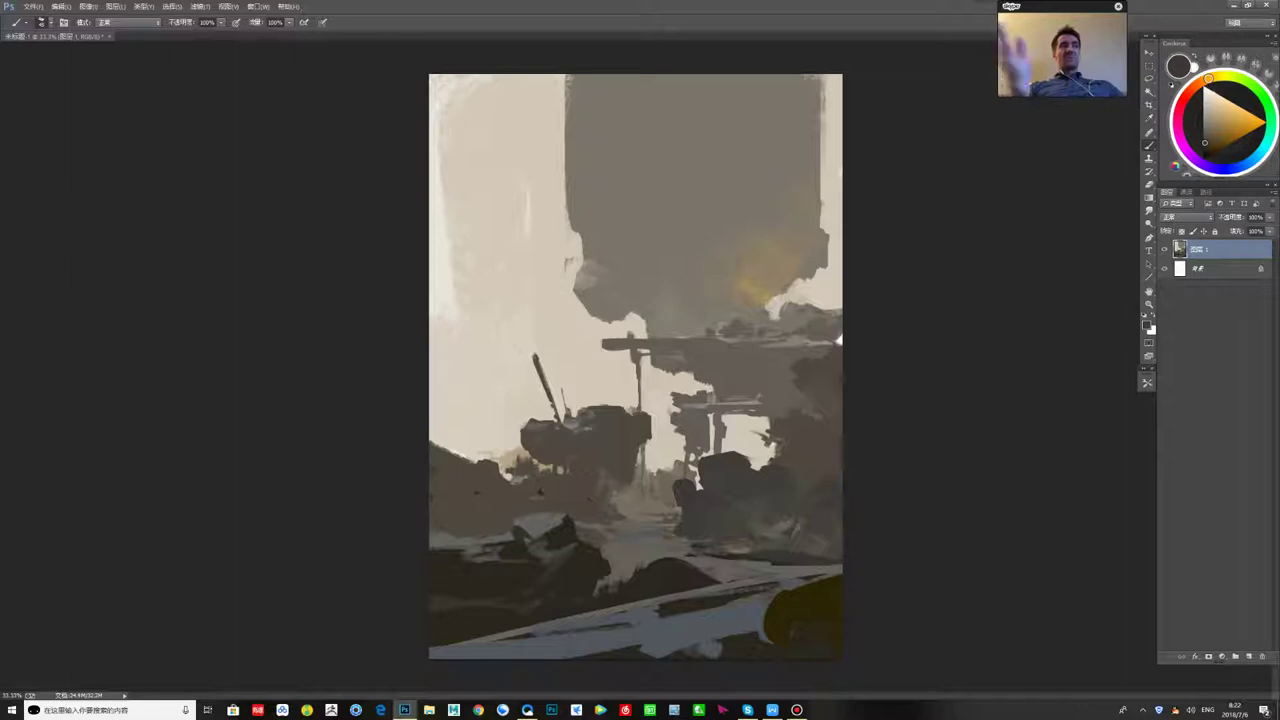
# - Roughen the foliage edge beside the pale gap with spiky strokes in sampled dark brown
pyautogui.keyDown('alt'); pyautogui.click(791, 443); pyautogui.keyUp('alt')
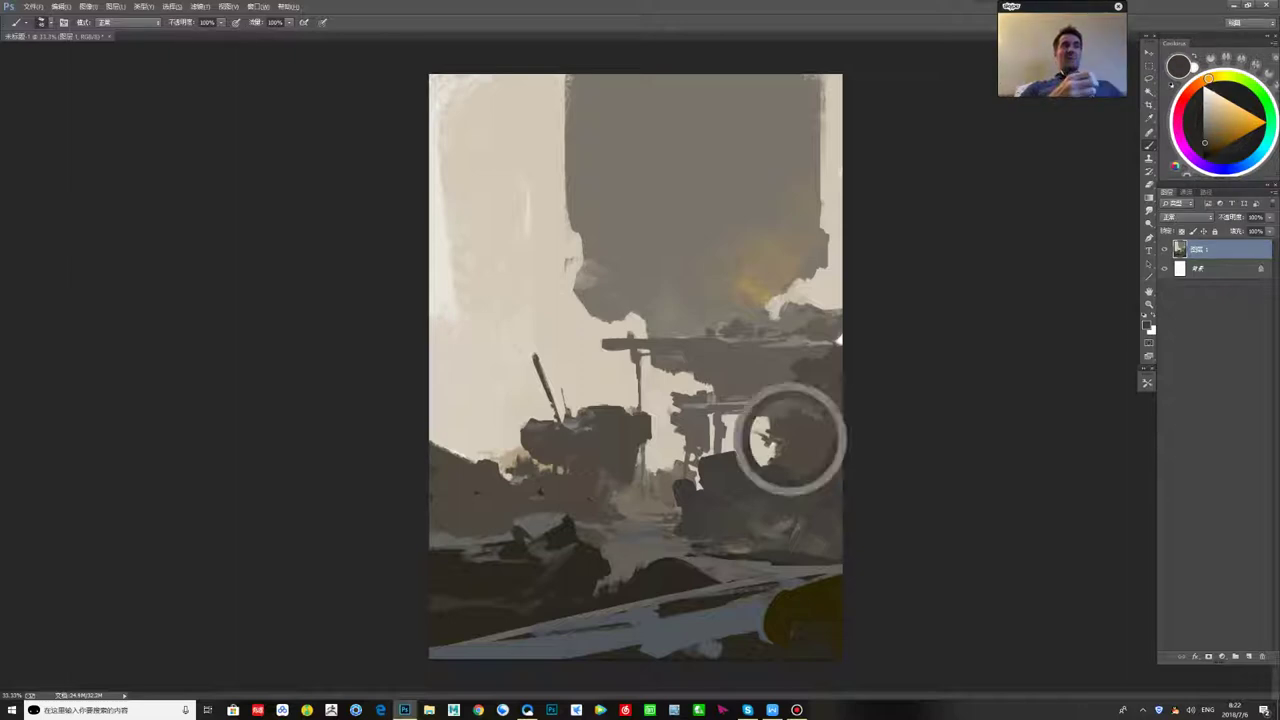
pyautogui.moveTo(771, 444); pyautogui.dragTo(768, 460)
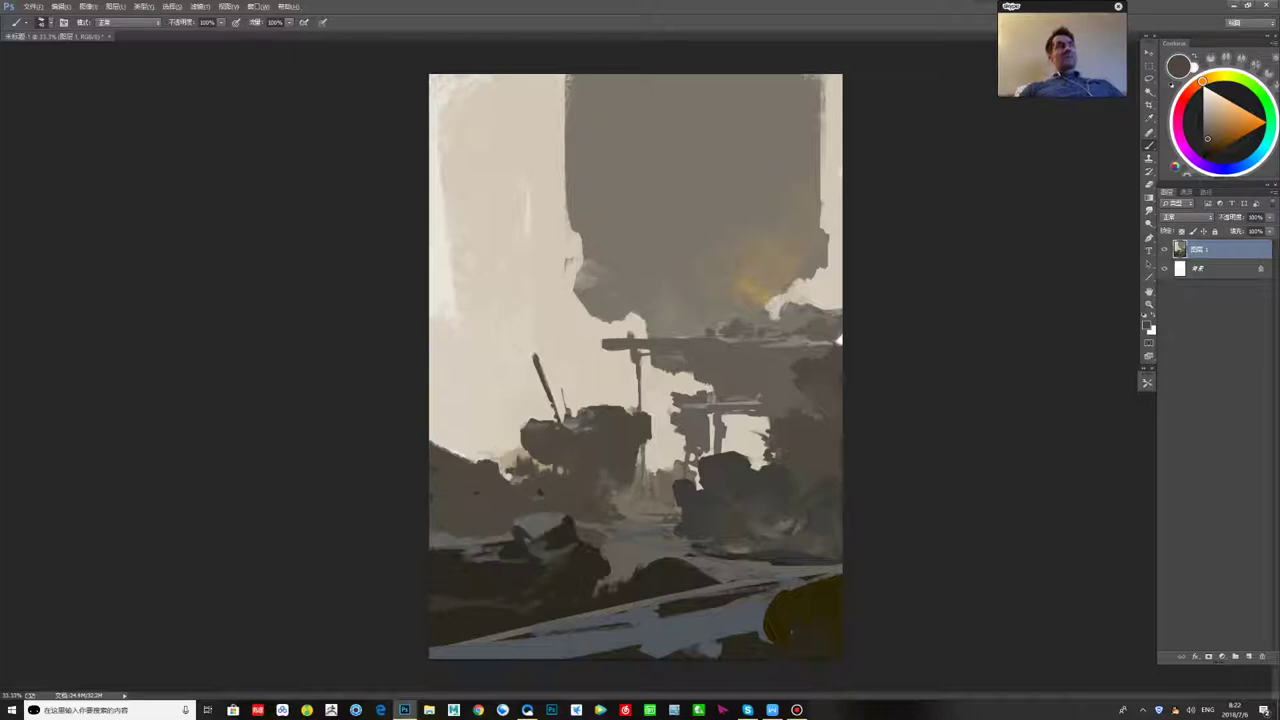
pyautogui.keyDown('alt'); pyautogui.click(735, 475); pyautogui.keyUp('alt')
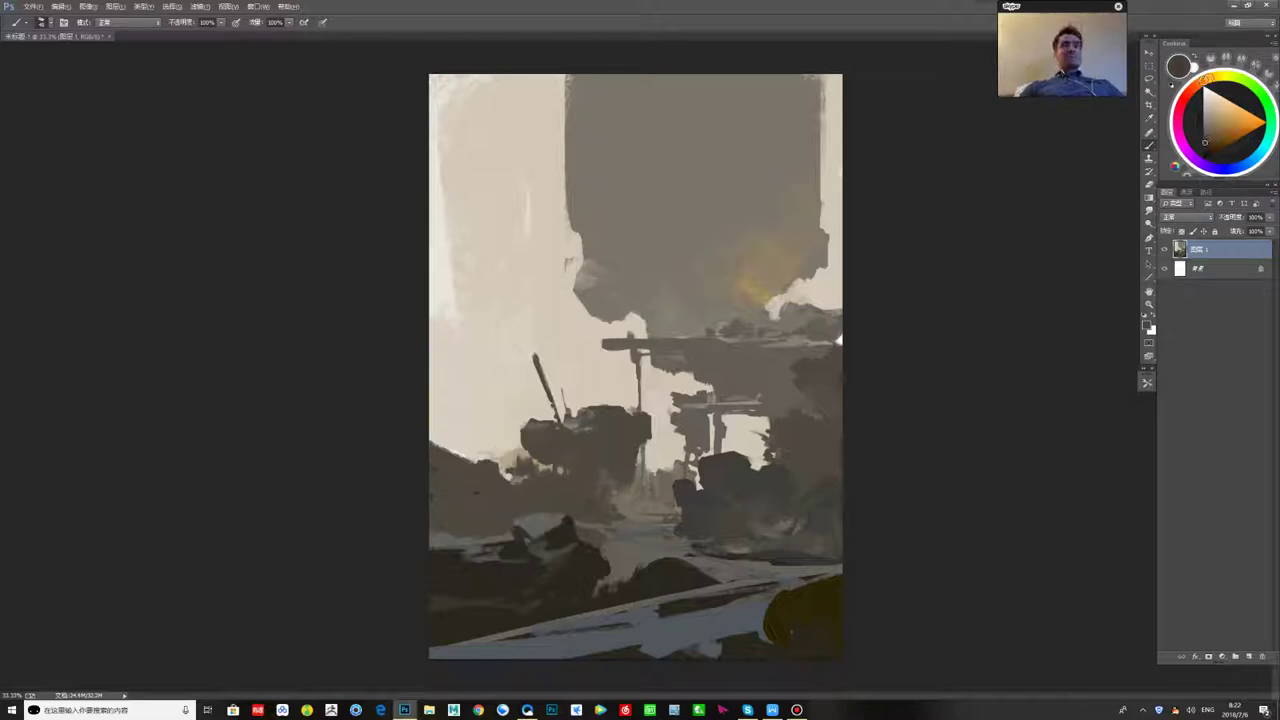
pyautogui.click(1203, 142)
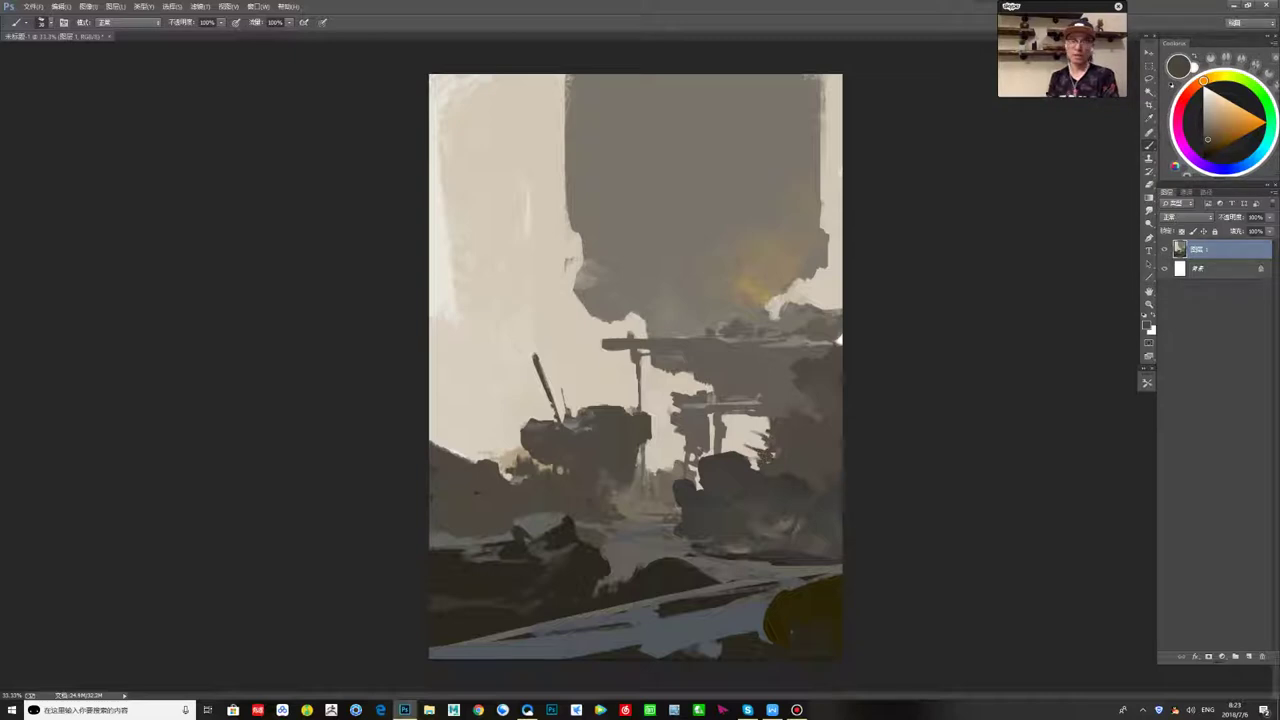
# - Adjust the dark paint's hue and value and rework the foliage right of the mid-ground rocks with sampled darks
pyautogui.click(1205, 143)
pyautogui.click(1228, 77)
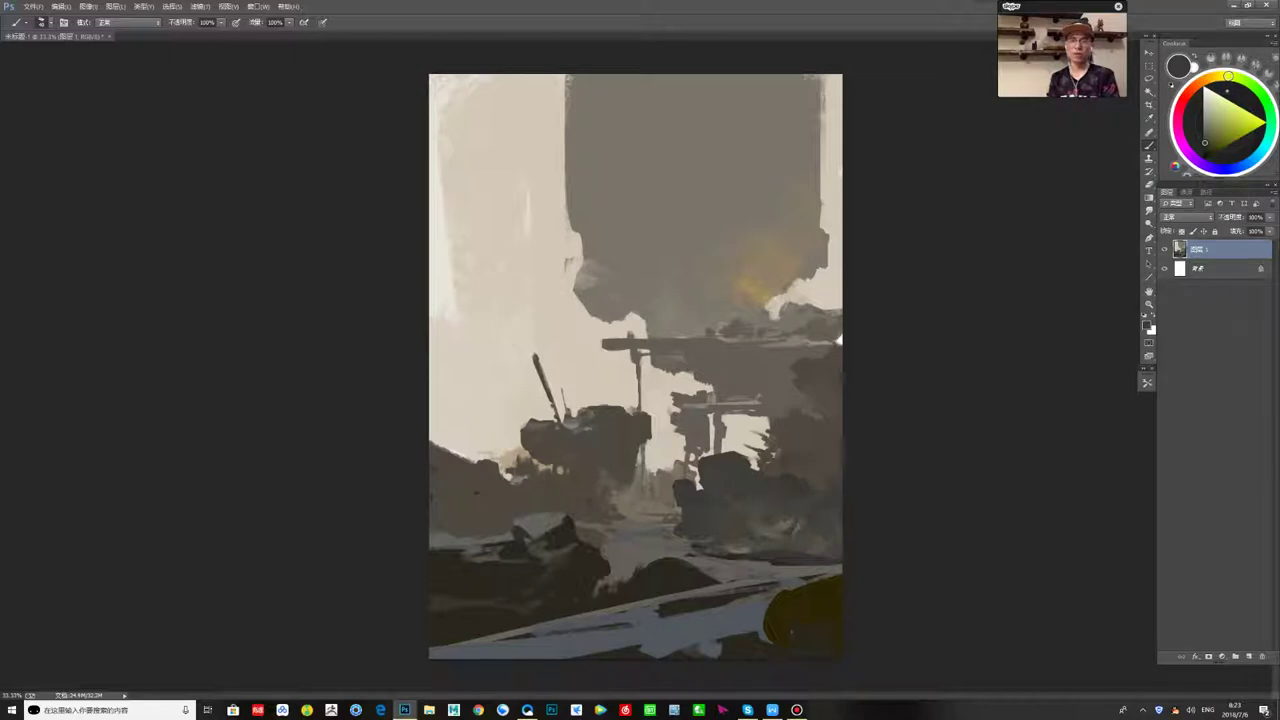
pyautogui.click(1204, 80)
pyautogui.click(1208, 139)
pyautogui.keyDown('alt'); pyautogui.click(787, 461); pyautogui.keyUp('alt')
pyautogui.keyDown('alt'); pyautogui.click(789, 460); pyautogui.keyUp('alt')
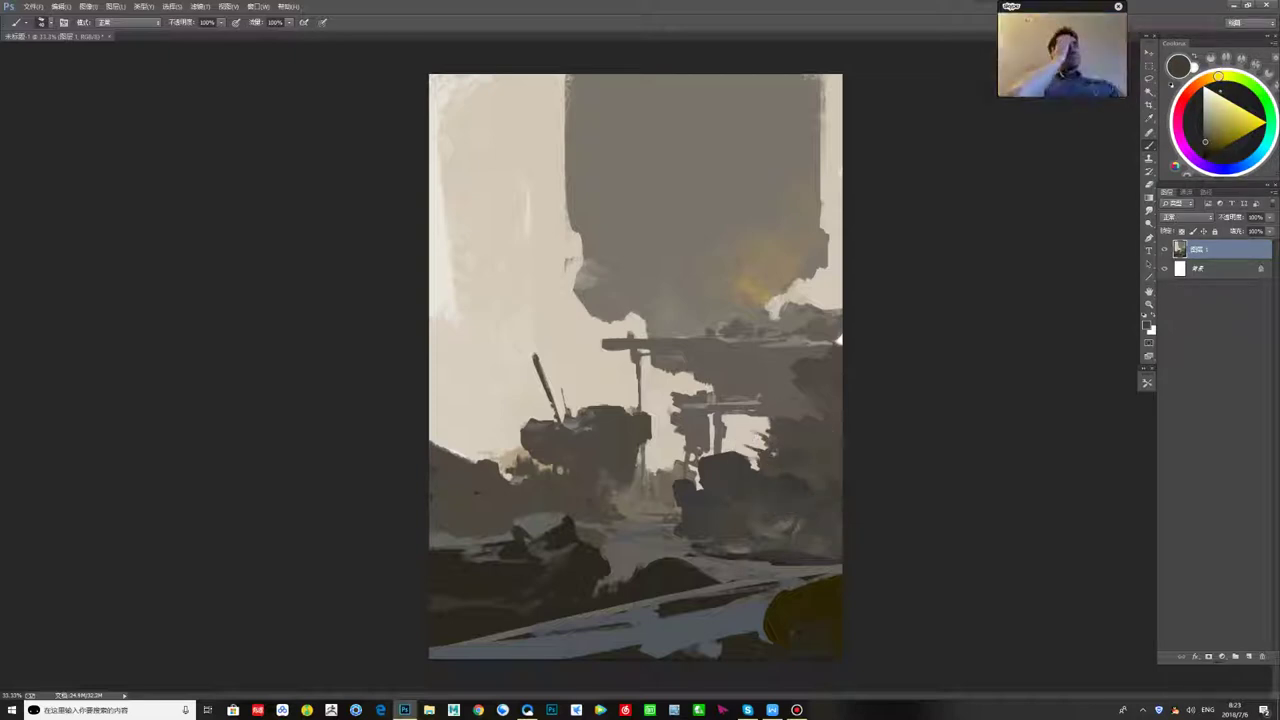
# - Paint a tall thin post and a shorter one rising from the left slope in a sampled brown
pyautogui.keyDown('alt'); pyautogui.click(772, 388); pyautogui.keyUp('alt')
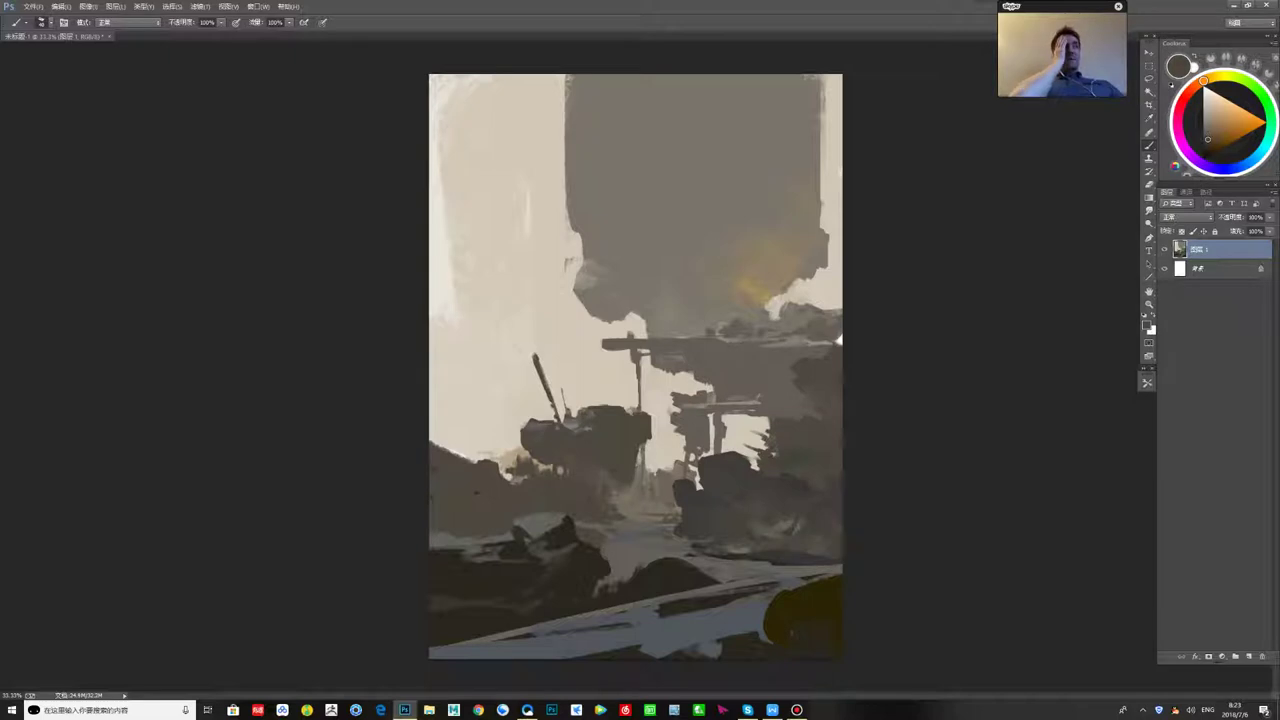
pyautogui.keyDown('alt'); pyautogui.click(800, 430); pyautogui.keyUp('alt')
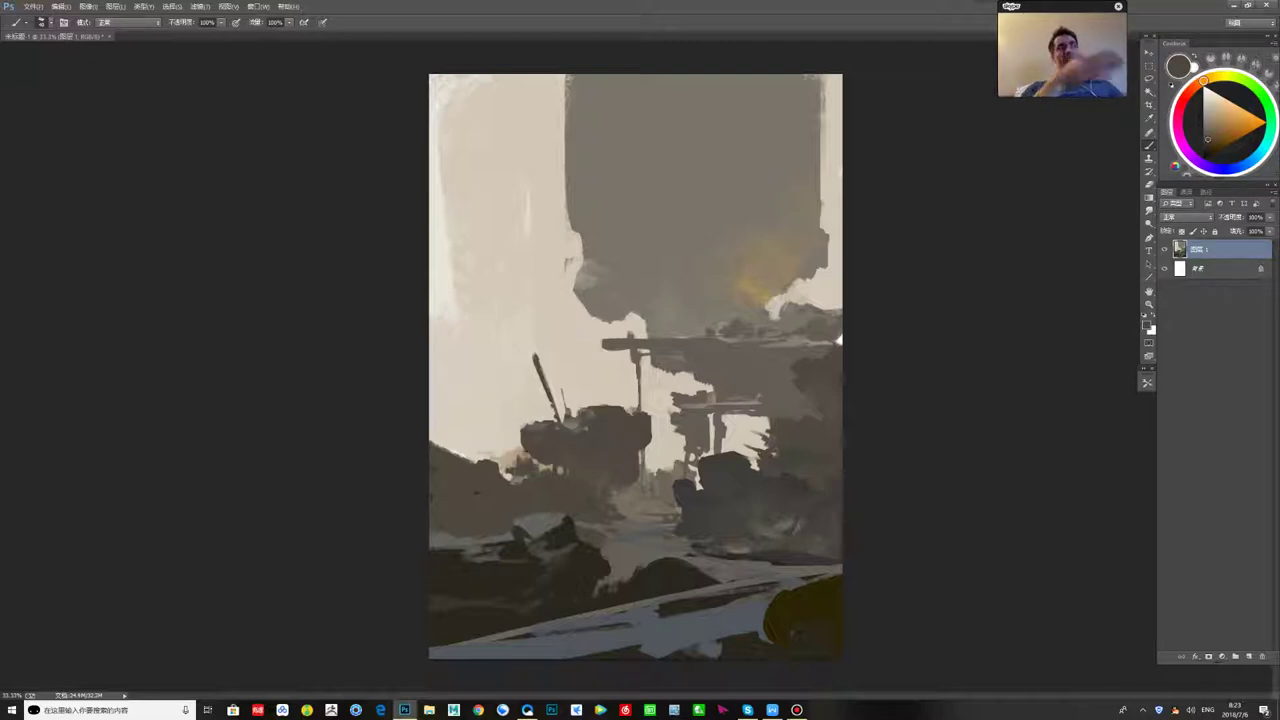
pyautogui.moveTo(494, 464)
pyautogui.mouseDown()
pyautogui.moveTo(485, 320)
pyautogui.moveTo(497, 469)
pyautogui.mouseUp()
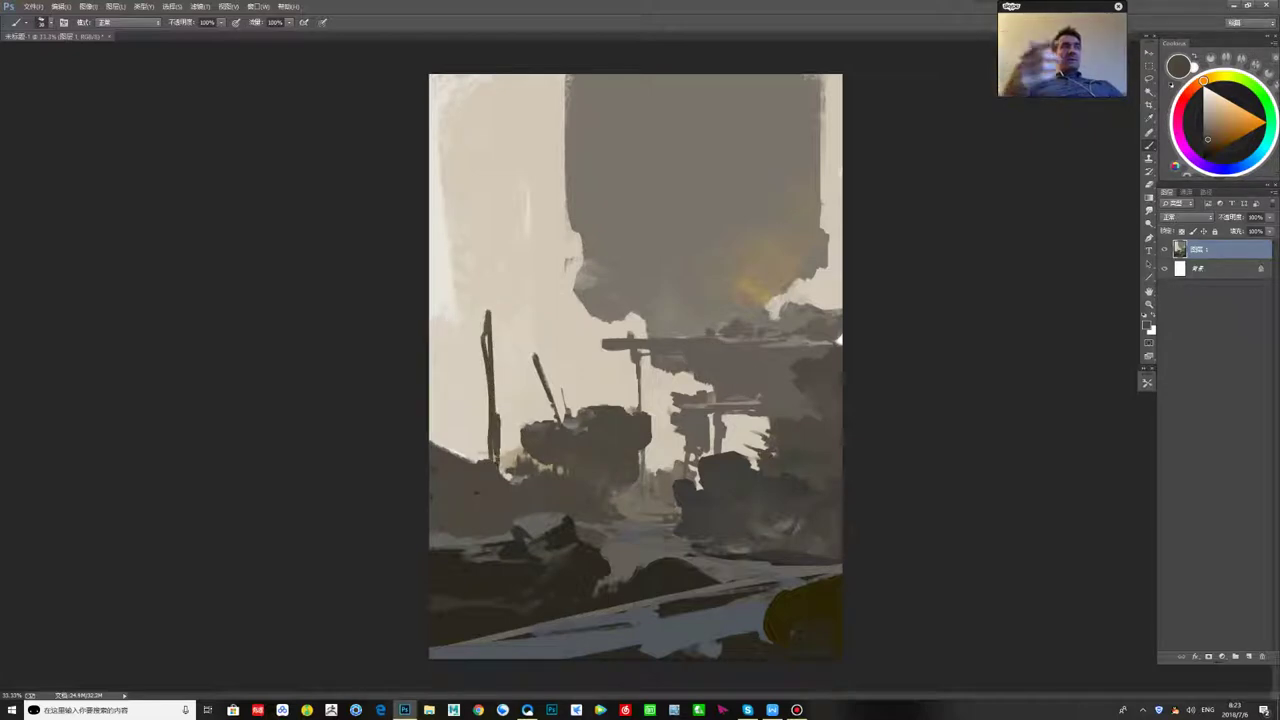
pyautogui.moveTo(469, 408)
pyautogui.mouseDown()
pyautogui.moveTo(474, 464)
pyautogui.moveTo(460, 460)
pyautogui.mouseUp()
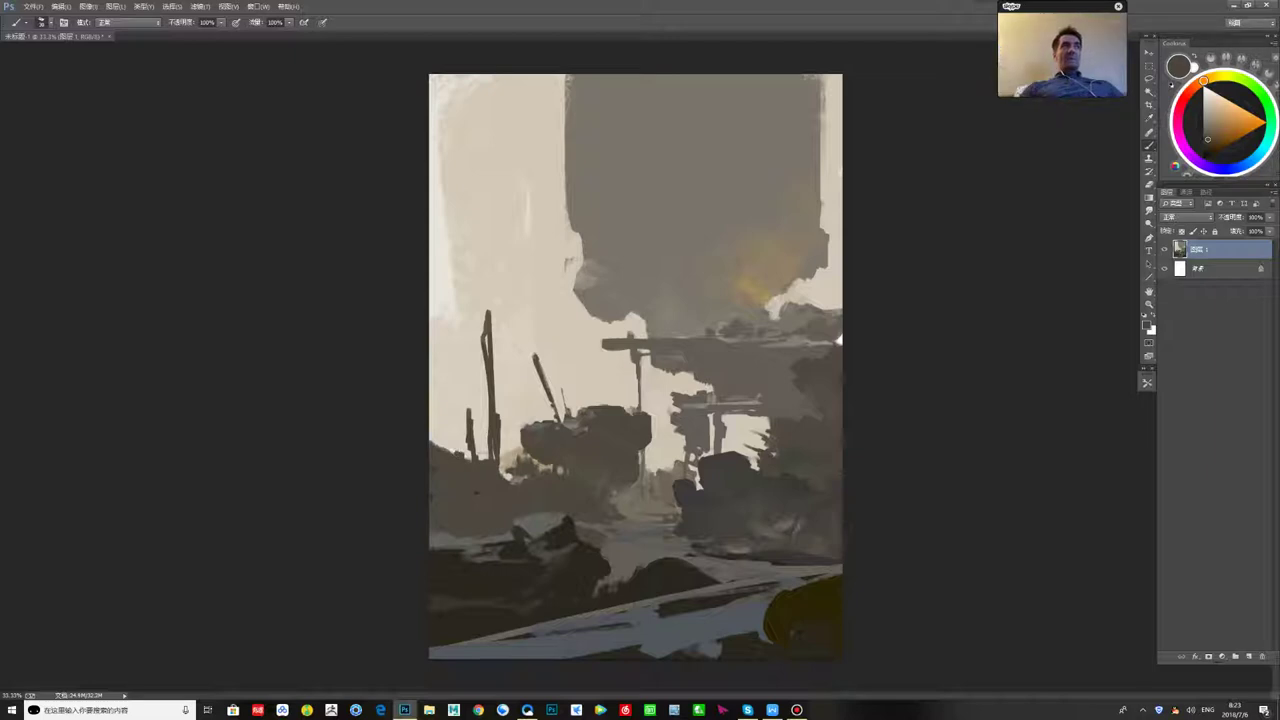
# - Carve the left slope into a bush silhouette with sampled pale sky colour and touch up its lower edge in brown
pyautogui.keyDown('alt'); pyautogui.click(452, 430); pyautogui.keyUp('alt')
pyautogui.moveTo(450, 448)
pyautogui.mouseDown()
pyautogui.moveTo(443, 474)
pyautogui.moveTo(433, 452)
pyautogui.moveTo(462, 472)
pyautogui.moveTo(431, 486)
pyautogui.mouseUp()
pyautogui.keyDown('alt'); pyautogui.click(468, 484); pyautogui.keyUp('alt')
pyautogui.keyDown('alt'); pyautogui.click(439, 450); pyautogui.keyUp('alt')
pyautogui.keyDown('alt'); pyautogui.click(456, 488); pyautogui.keyUp('alt')
pyautogui.keyDown('alt'); pyautogui.click(520, 446); pyautogui.keyUp('alt')
pyautogui.moveTo(521, 484); pyautogui.dragTo(548, 497)
pyautogui.keyDown('alt'); pyautogui.click(560, 496); pyautogui.keyUp('alt')
pyautogui.keyDown('alt'); pyautogui.click(543, 491); pyautogui.keyUp('alt')
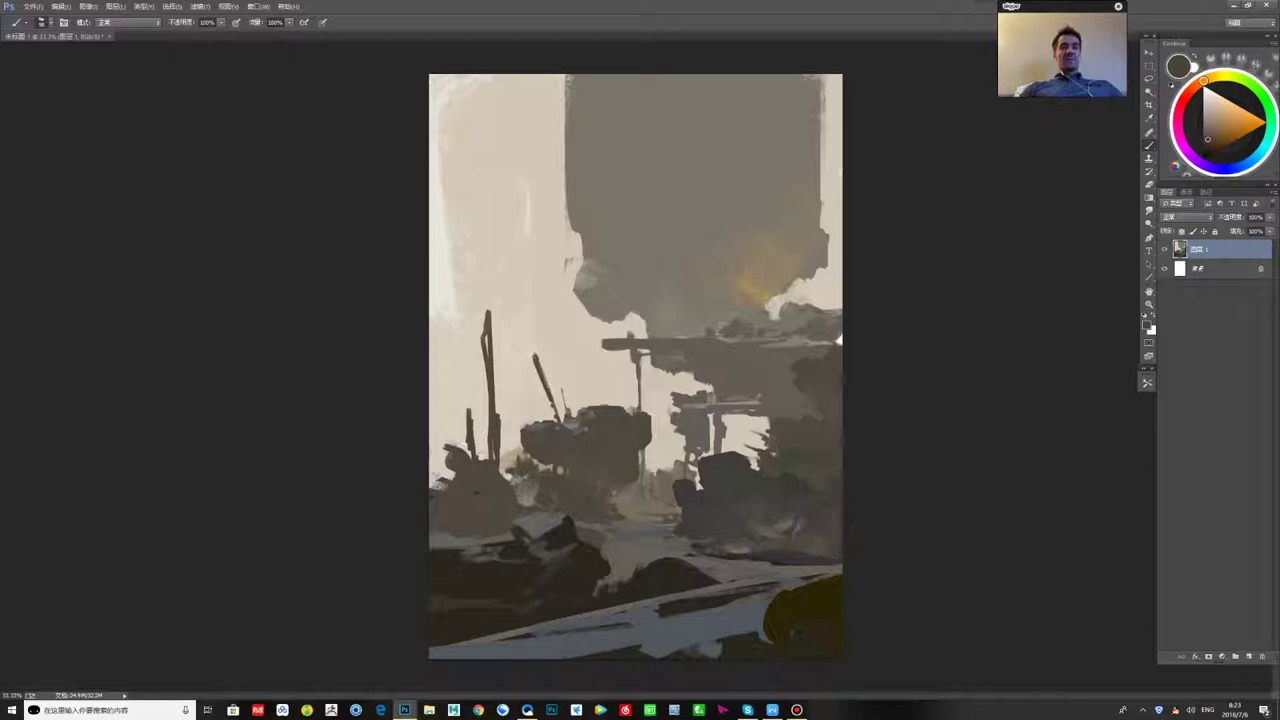
# - Darken the bush around the base of the tall post with a smaller brush and sampled dark browns
pyautogui.keyDown('alt'); pyautogui.click(494, 446); pyautogui.keyUp('alt')
pyautogui.moveTo(488, 473); pyautogui.dragTo(496, 470)
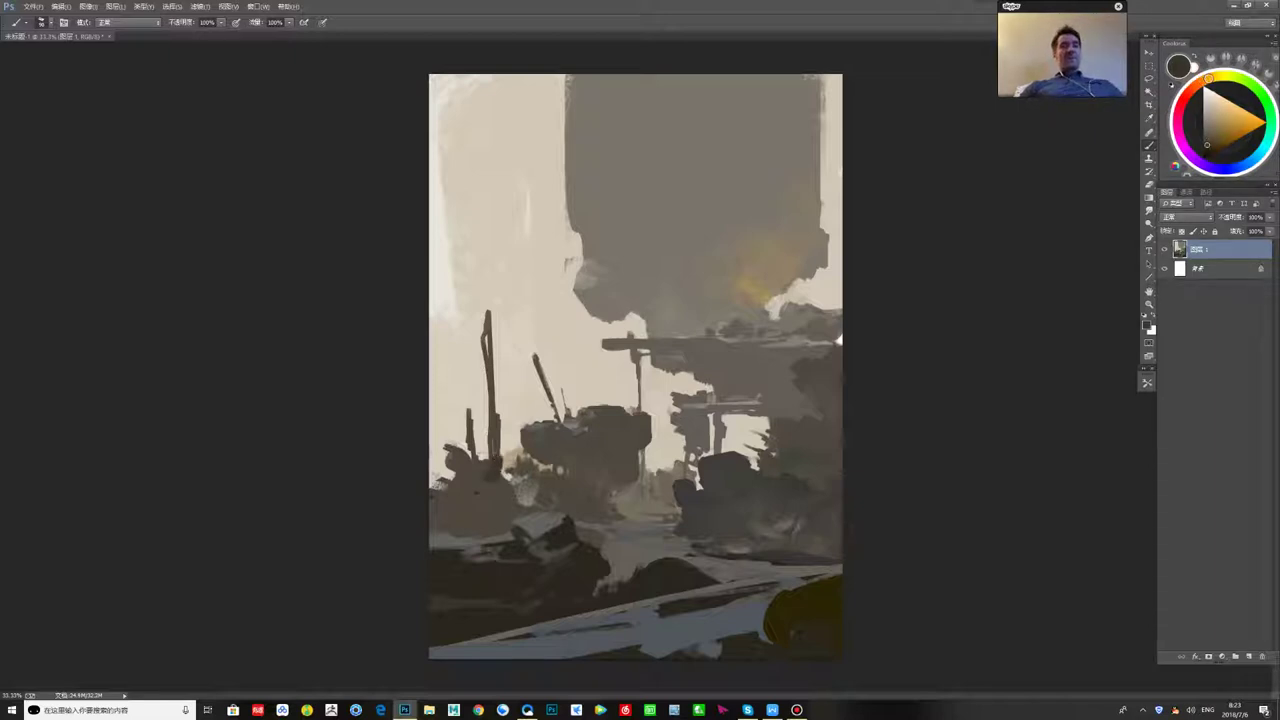
pyautogui.press('[')
pyautogui.press('[')
pyautogui.keyDown('alt'); pyautogui.click(495, 468); pyautogui.keyUp('alt')
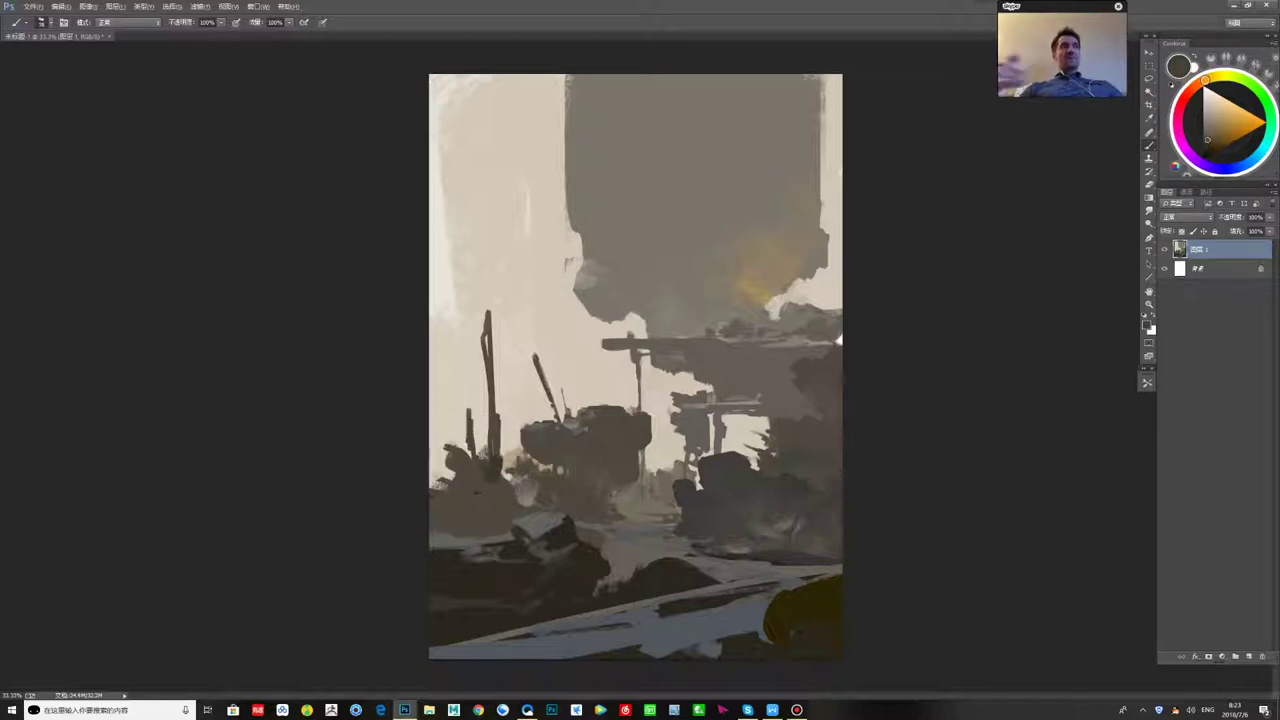
pyautogui.moveTo(490, 469)
pyautogui.mouseDown()
pyautogui.moveTo(485, 481)
pyautogui.moveTo(508, 485)
pyautogui.moveTo(506, 465)
pyautogui.moveTo(533, 519)
pyautogui.moveTo(457, 518)
pyautogui.mouseUp()
pyautogui.keyDown('alt'); pyautogui.click(495, 460); pyautogui.keyUp('alt')
pyautogui.keyDown('alt'); pyautogui.click(511, 470); pyautogui.keyUp('alt')
pyautogui.keyDown('alt'); pyautogui.click(500, 468); pyautogui.keyUp('alt')
pyautogui.keyDown('alt'); pyautogui.click(535, 524); pyautogui.keyUp('alt')
pyautogui.keyDown('alt'); pyautogui.click(558, 538); pyautogui.keyUp('alt')
# - Flip the canvas horizontally, deepen the bush below the posts and break up the mound's outer top edge with grey strokes
pyautogui.hotkey('ctrl', 'shift', 'h')
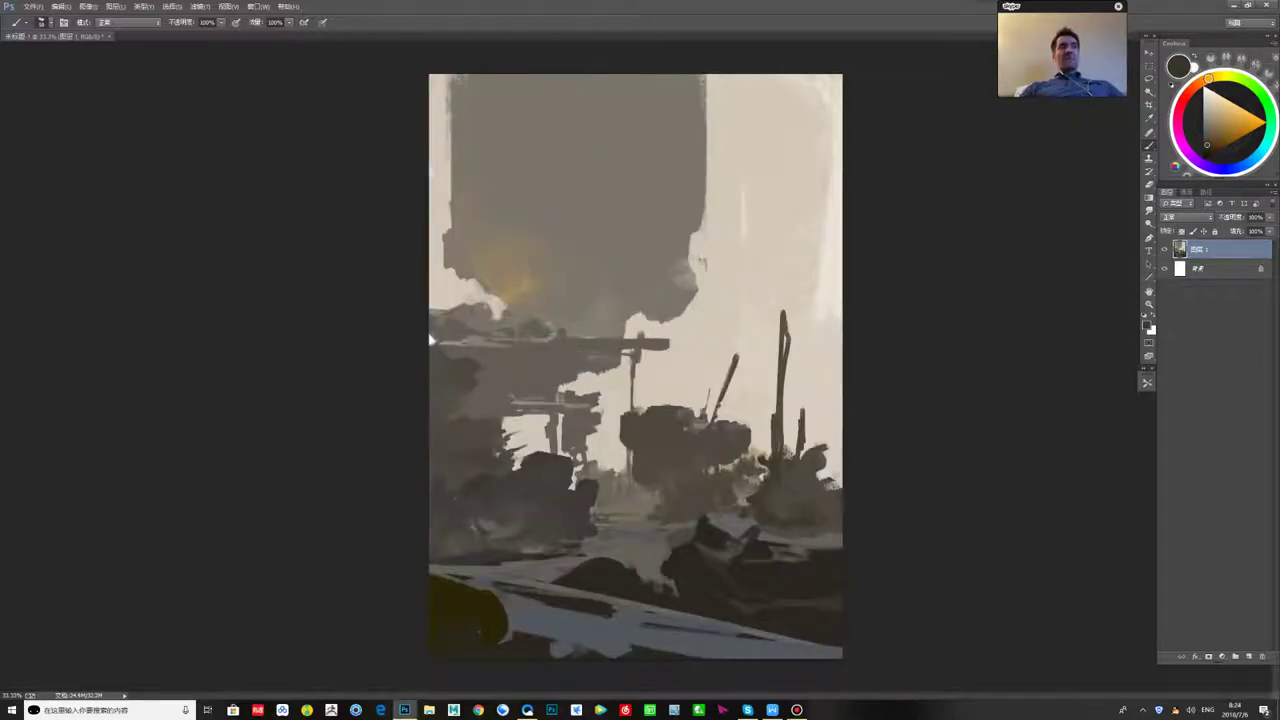
pyautogui.moveTo(772, 500); pyautogui.dragTo(790, 500)
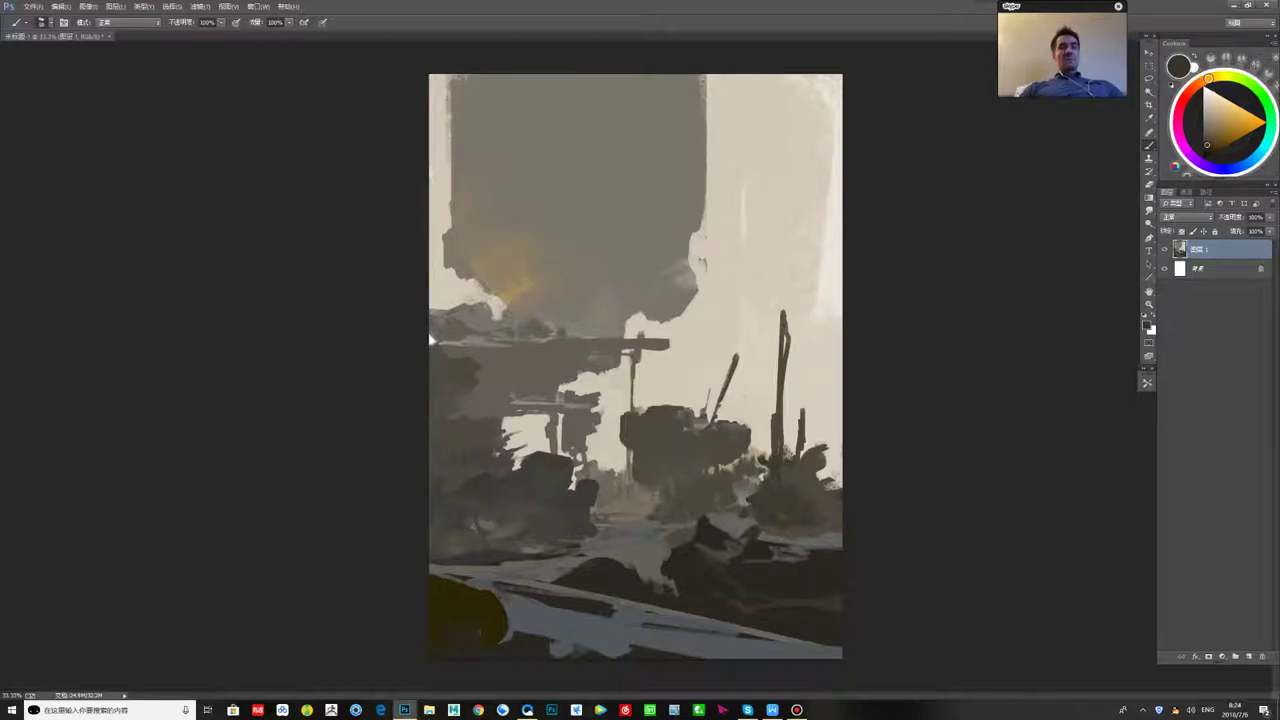
pyautogui.keyDown('alt'); pyautogui.click(738, 527); pyautogui.keyUp('alt')
pyautogui.keyDown('alt'); pyautogui.click(807, 550); pyautogui.keyUp('alt')
pyautogui.moveTo(794, 558); pyautogui.dragTo(841, 573)
pyautogui.keyDown('alt'); pyautogui.click(806, 577); pyautogui.keyUp('alt')
pyautogui.keyDown('alt'); pyautogui.click(822, 562); pyautogui.keyUp('alt')
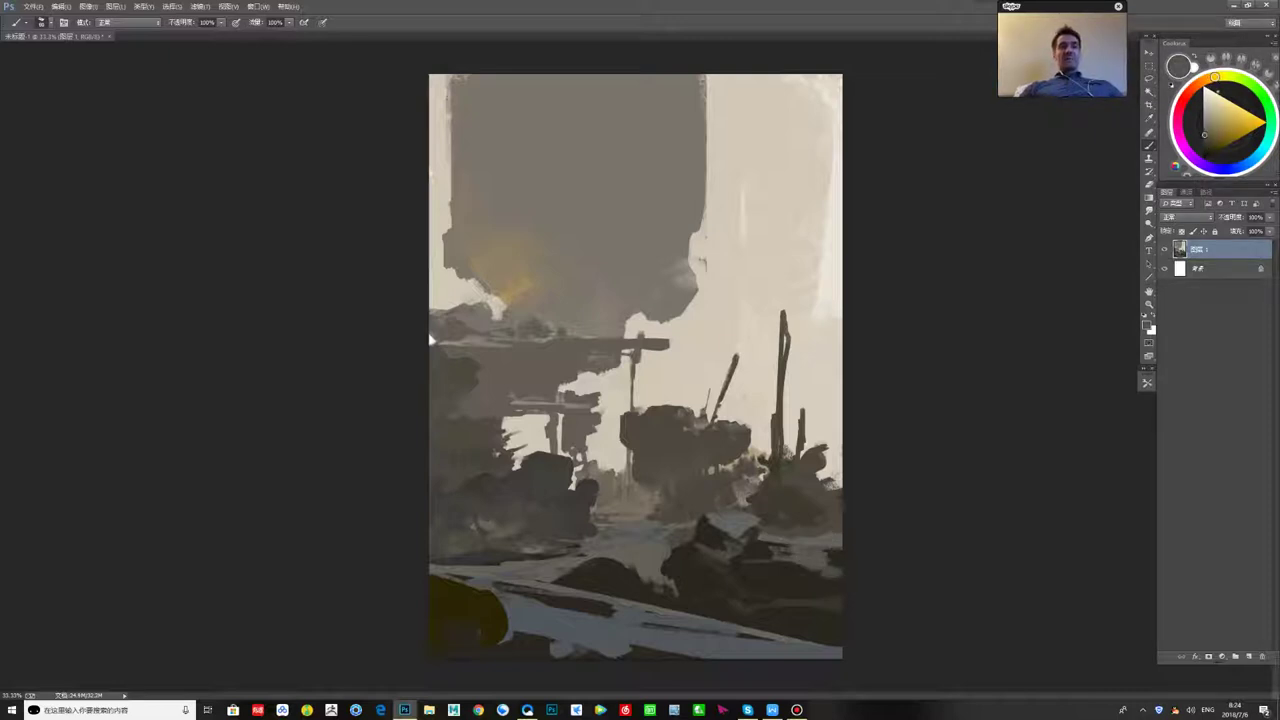
# - Cover the blue-grey strip along the top of the foreground olive rock with sampled dark olive
pyautogui.keyDown('alt'); pyautogui.click(465, 578); pyautogui.keyUp('alt')
pyautogui.keyDown('alt'); pyautogui.click(465, 578); pyautogui.keyUp('alt')
pyautogui.moveTo(438, 570)
pyautogui.mouseDown()
pyautogui.moveTo(472, 583)
pyautogui.moveTo(443, 574)
pyautogui.mouseUp()
pyautogui.keyDown('alt'); pyautogui.click(450, 595); pyautogui.keyUp('alt')
pyautogui.keyDown('alt'); pyautogui.click(465, 599); pyautogui.keyUp('alt')
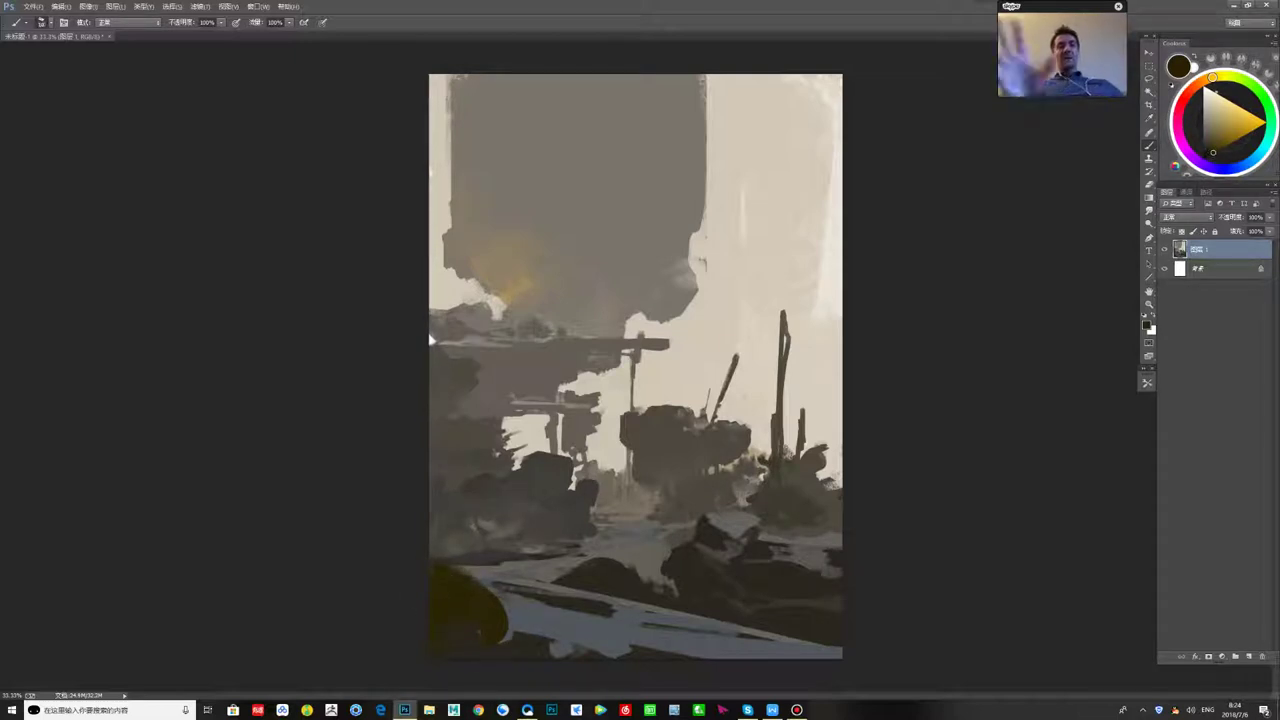
# - Extend the olive rock upward into a sloping peak, blending grey-green and dark olive strokes along its edge
pyautogui.moveTo(432, 538); pyautogui.dragTo(474, 576)
pyautogui.keyDown('alt'); pyautogui.click(462, 535); pyautogui.keyUp('alt')
pyautogui.moveTo(434, 538); pyautogui.dragTo(490, 597)
pyautogui.keyDown('alt'); pyautogui.click(468, 602); pyautogui.keyUp('alt')
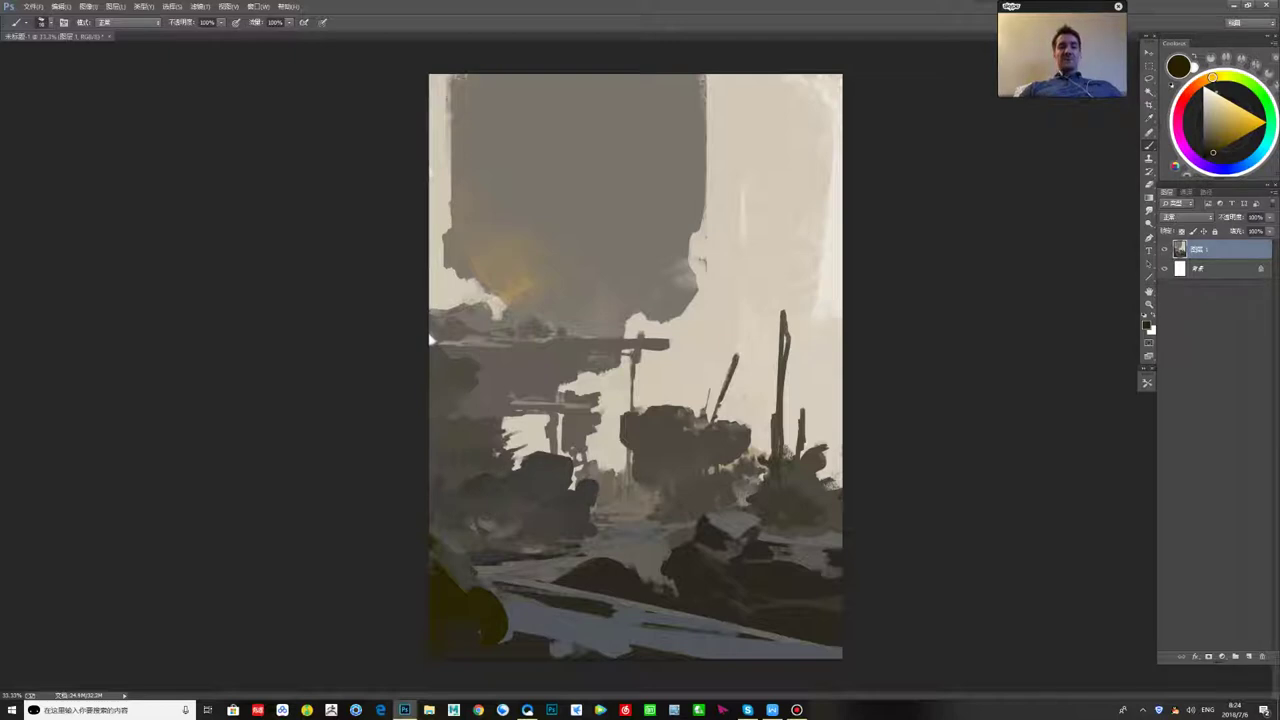
pyautogui.keyDown('alt'); pyautogui.click(452, 546); pyautogui.keyUp('alt')
pyautogui.moveTo(440, 546); pyautogui.dragTo(474, 582)
pyautogui.keyDown('alt'); pyautogui.click(464, 600); pyautogui.keyUp('alt')
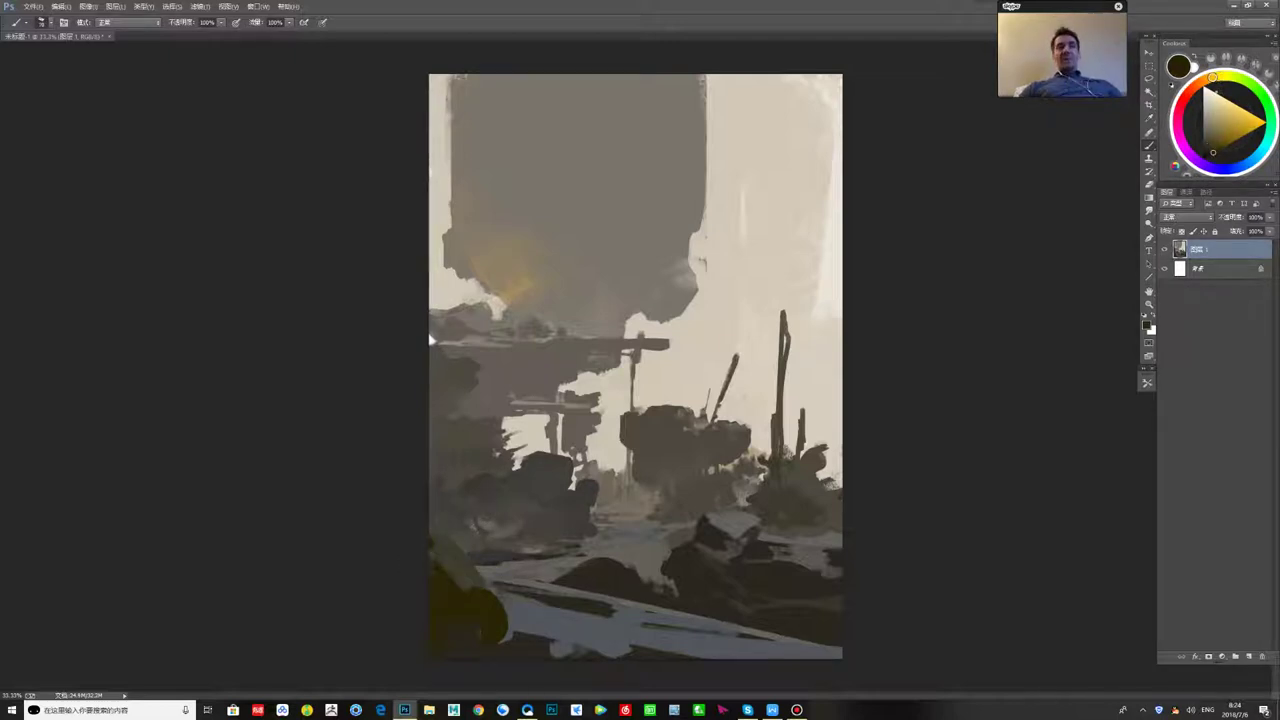
pyautogui.keyDown('alt'); pyautogui.click(457, 571); pyautogui.keyUp('alt')
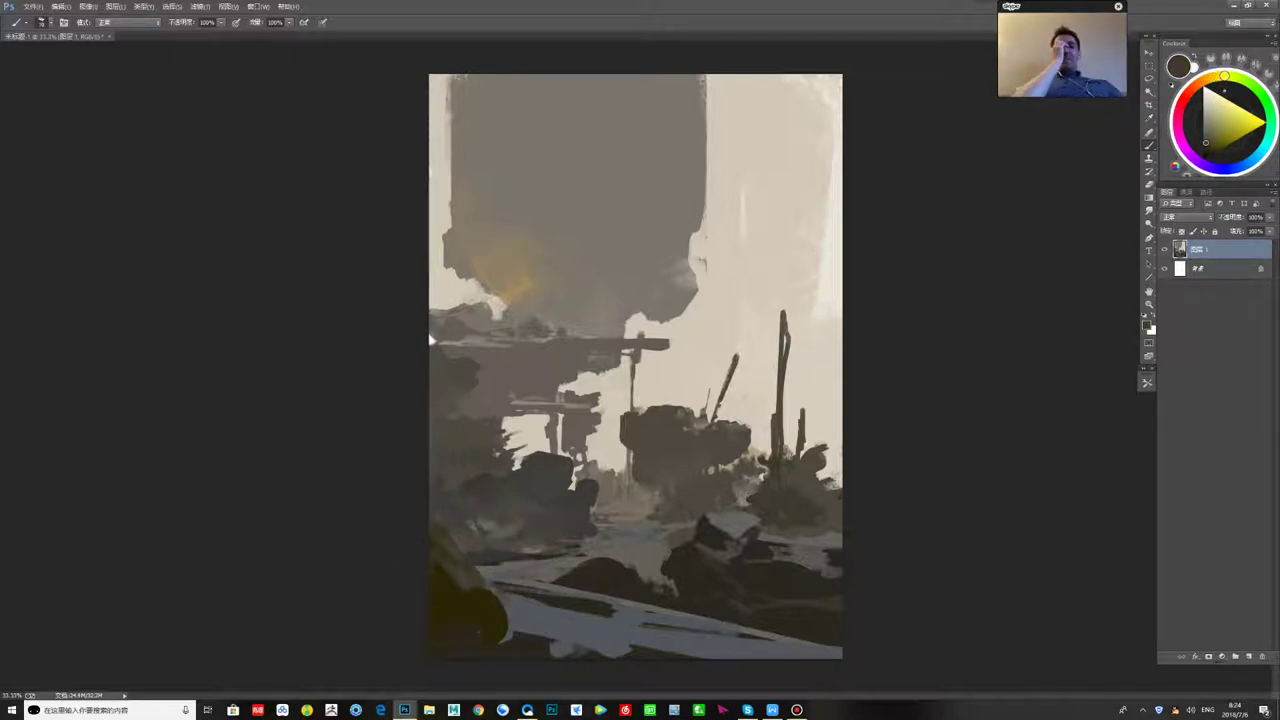
# - Add broken light strokes in sampled greys to the mid-ground just behind the olive rock
pyautogui.keyDown('alt'); pyautogui.click(453, 516); pyautogui.keyUp('alt')
pyautogui.keyDown('alt'); pyautogui.click(473, 544); pyautogui.keyUp('alt')
pyautogui.keyDown('alt'); pyautogui.click(484, 523); pyautogui.keyUp('alt')
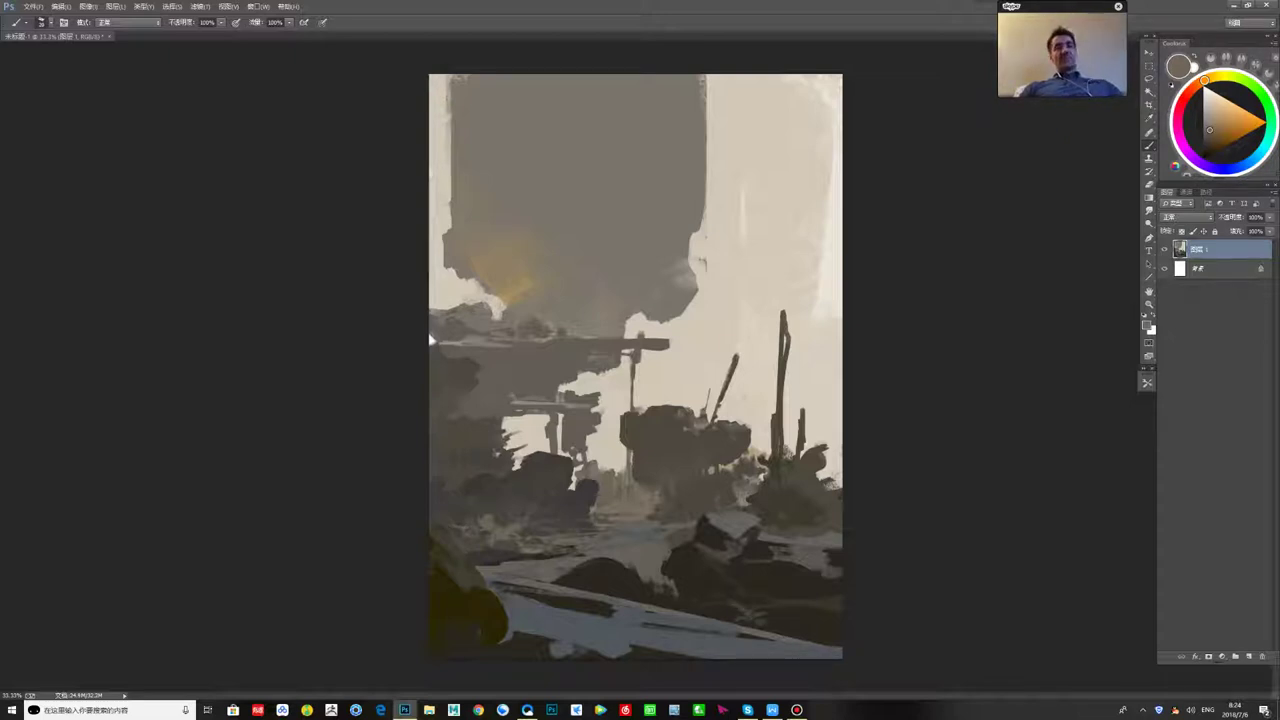
# - Break up the outer base of the dark mound with textured grey-brown strokes, separating it into smaller rocks
pyautogui.moveTo(772, 609); pyautogui.dragTo(830, 580)
pyautogui.keyDown('alt'); pyautogui.click(795, 590); pyautogui.keyUp('alt')
pyautogui.keyDown('alt'); pyautogui.click(822, 572); pyautogui.keyUp('alt')
pyautogui.keyDown('alt'); pyautogui.click(783, 581); pyautogui.keyUp('alt')
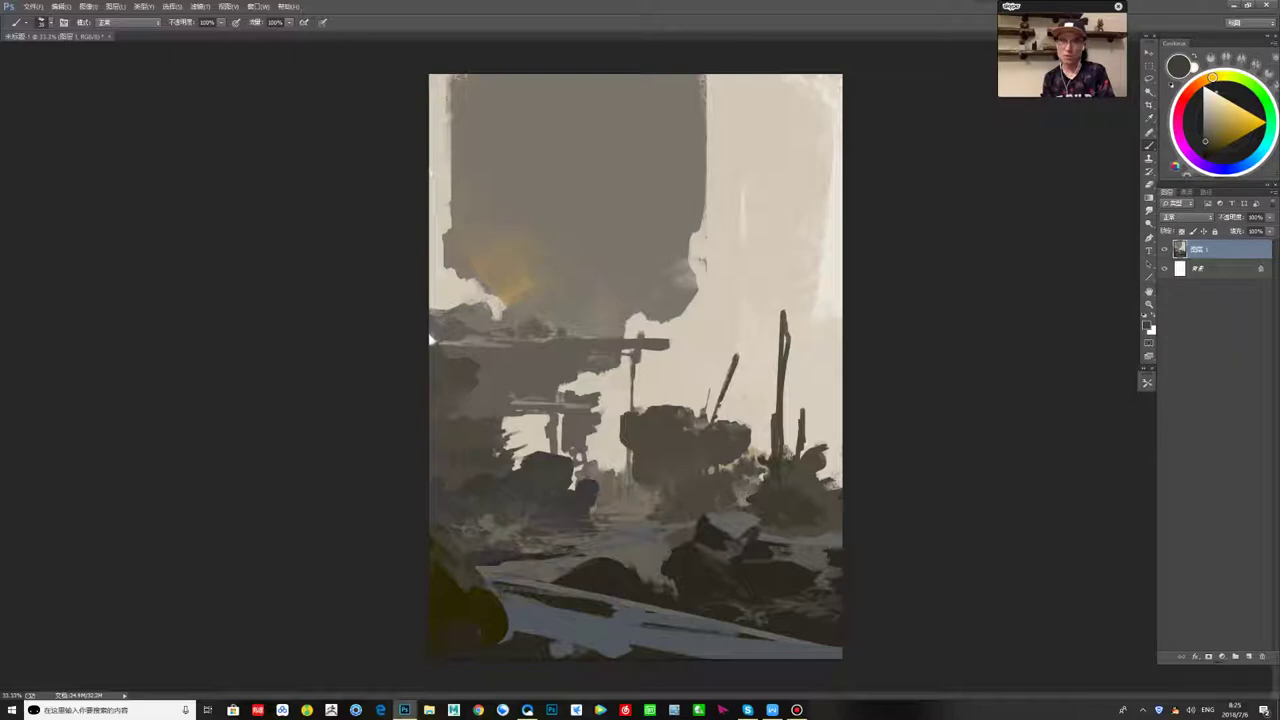
# - Refine the olive rock with blue-grey edge strokes and dark olive accents, and flip the canvas back horizontally
pyautogui.moveTo(498, 606); pyautogui.dragTo(526, 595)
pyautogui.keyDown('alt'); pyautogui.click(514, 589); pyautogui.keyUp('alt')
pyautogui.keyDown('alt'); pyautogui.click(468, 599); pyautogui.keyUp('alt')
pyautogui.keyDown('alt'); pyautogui.click(460, 604); pyautogui.keyUp('alt')
pyautogui.moveTo(452, 606); pyautogui.dragTo(464, 612)
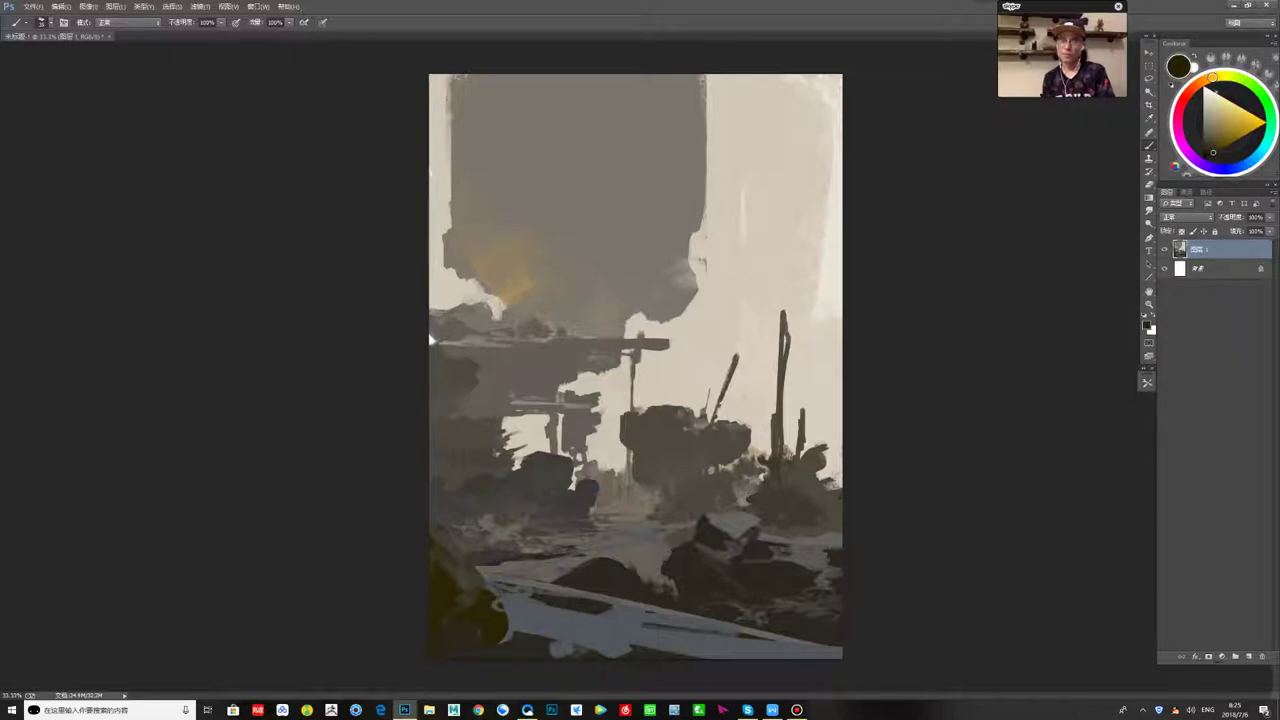
pyautogui.hotkey('ctrl', 'shift', 'h')
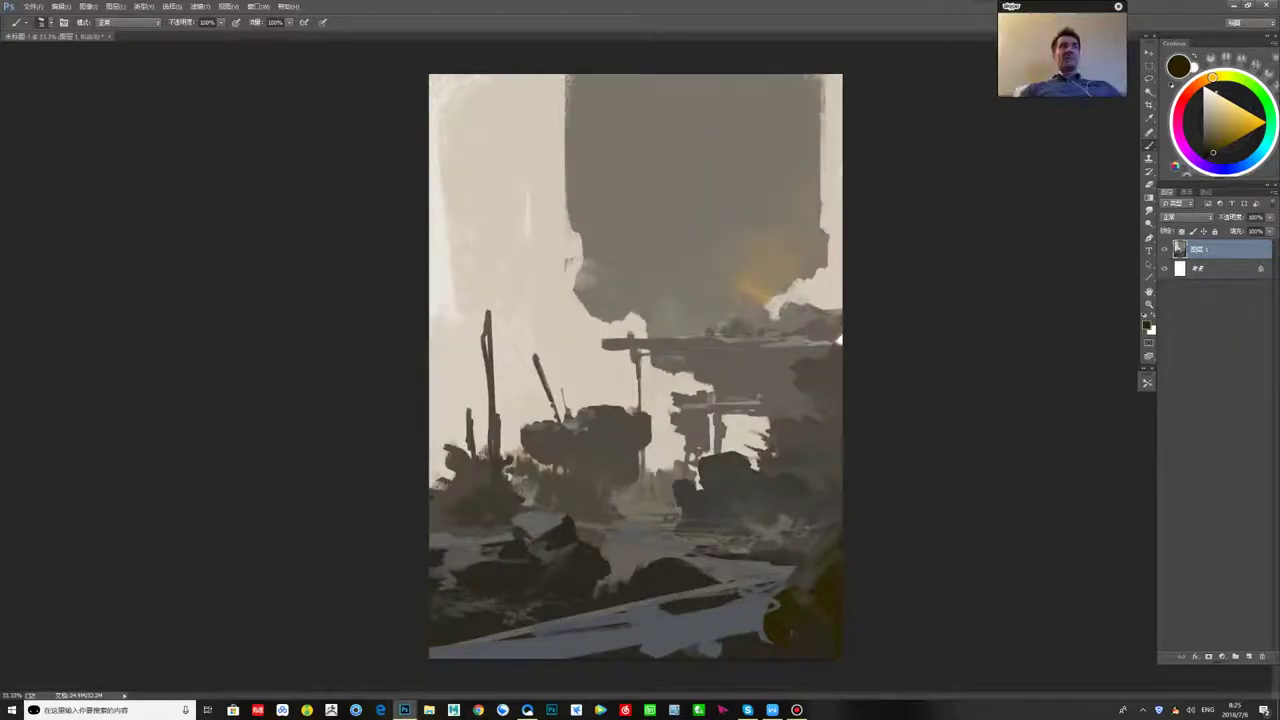
# - Refine the mound's edge, the posts under the small beam and the misty ground with small strokes in sampled browns
pyautogui.keyDown('alt'); pyautogui.click(585, 578); pyautogui.keyUp('alt')
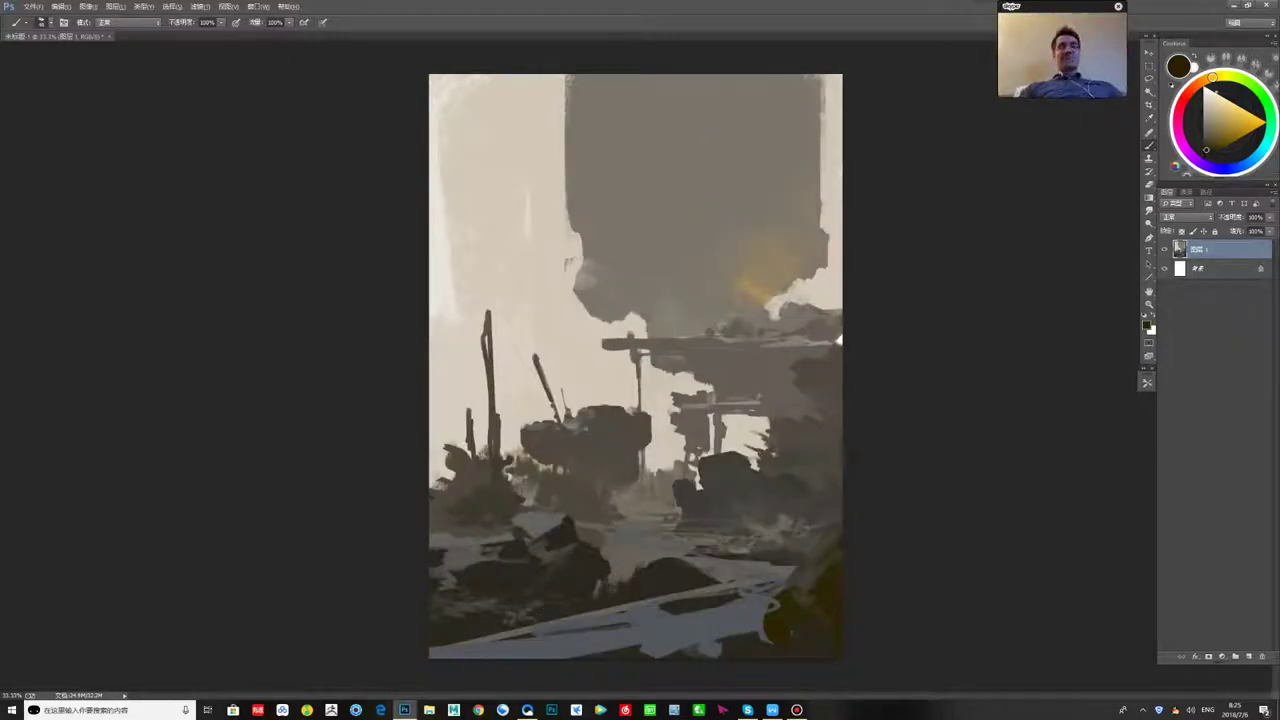
pyautogui.keyDown('alt'); pyautogui.click(708, 482); pyautogui.keyUp('alt')
pyautogui.keyDown('alt'); pyautogui.click(671, 449); pyautogui.keyUp('alt')
pyautogui.keyDown('alt'); pyautogui.click(740, 384); pyautogui.keyUp('alt')
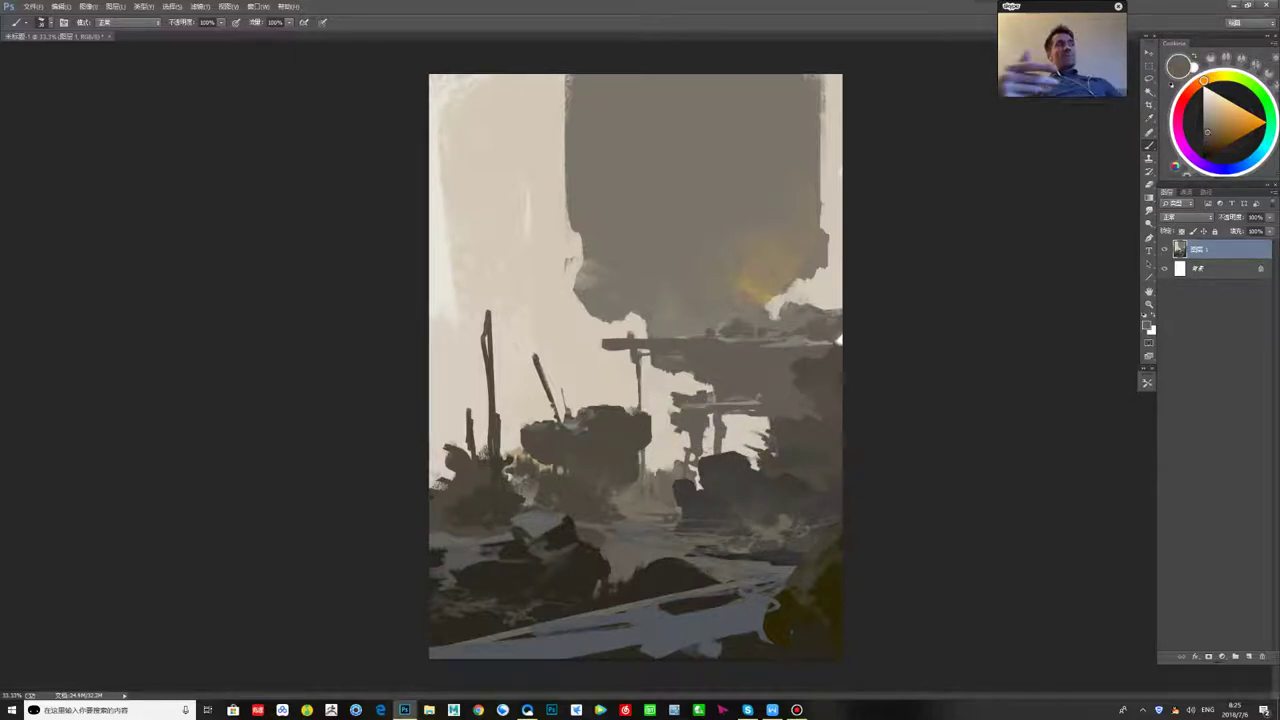
pyautogui.keyDown('alt'); pyautogui.click(704, 441); pyautogui.keyUp('alt')
pyautogui.keyDown('alt'); pyautogui.click(711, 366); pyautogui.keyUp('alt')
pyautogui.keyDown('alt'); pyautogui.click(697, 290); pyautogui.keyUp('alt')
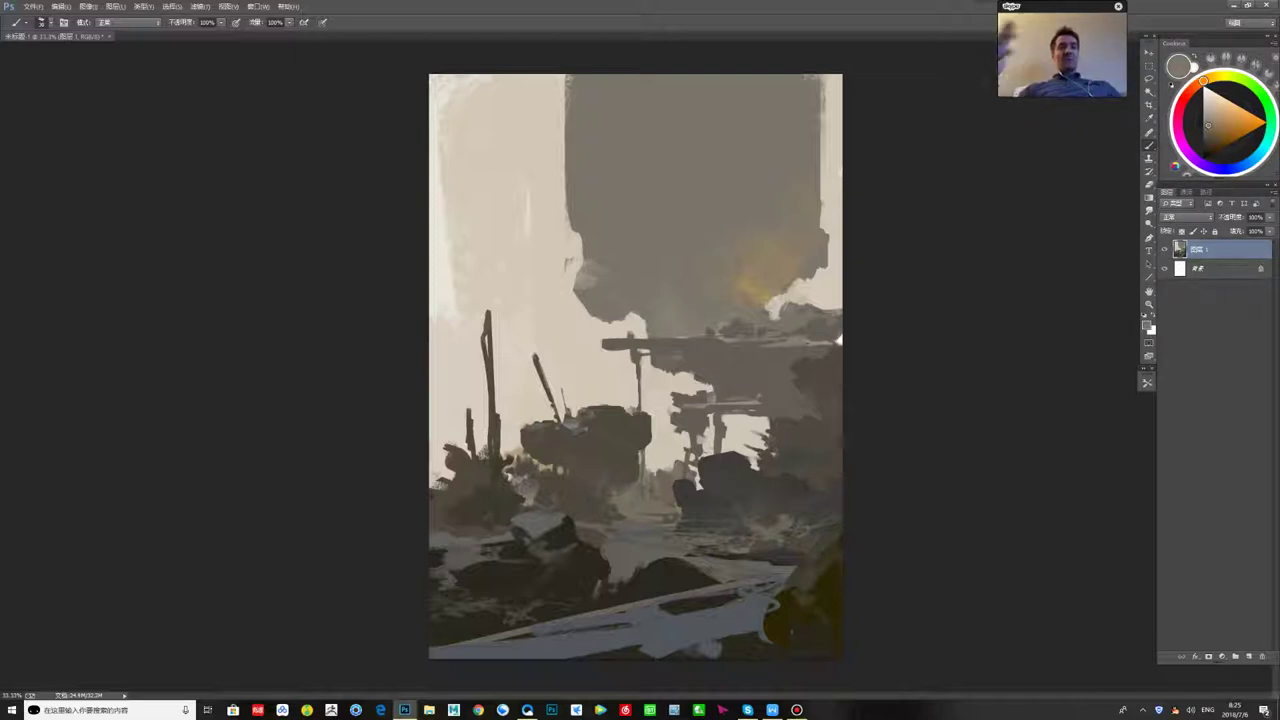
pyautogui.keyDown('alt'); pyautogui.click(838, 340); pyautogui.keyUp('alt')
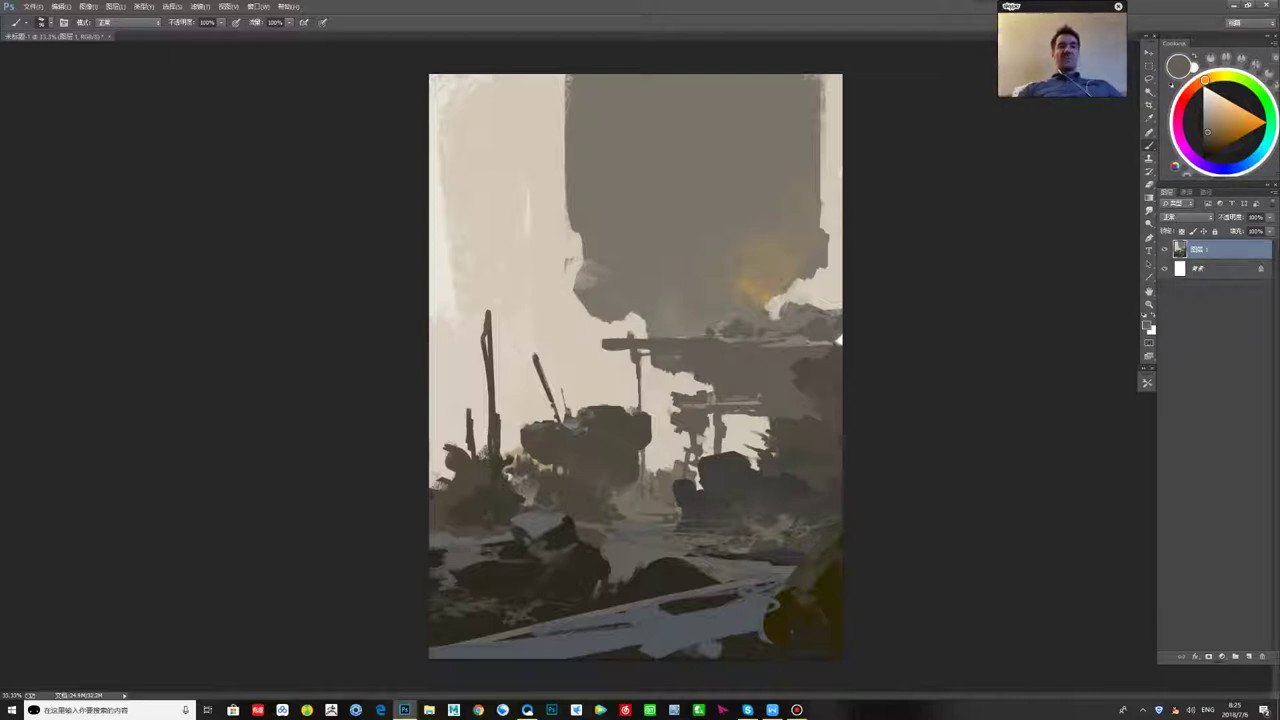
pyautogui.keyDown('alt'); pyautogui.click(838, 340); pyautogui.keyUp('alt')
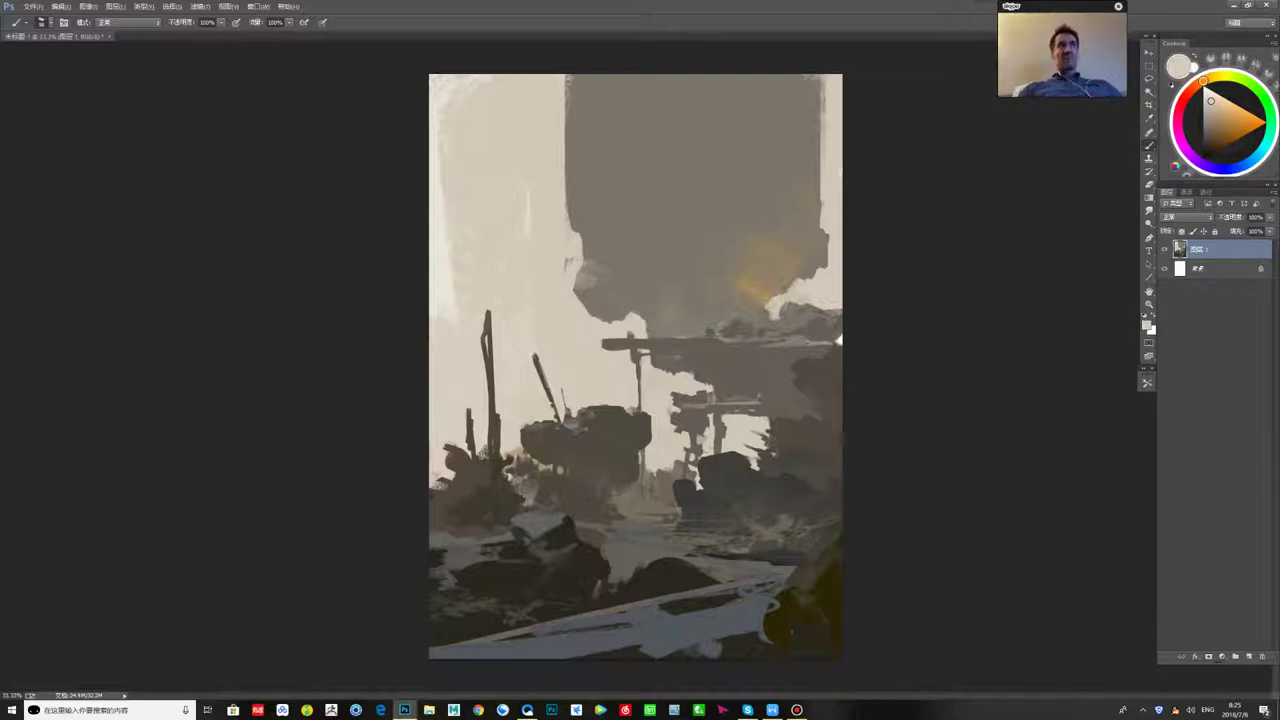
pyautogui.keyDown('alt'); pyautogui.click(838, 340); pyautogui.keyUp('alt')
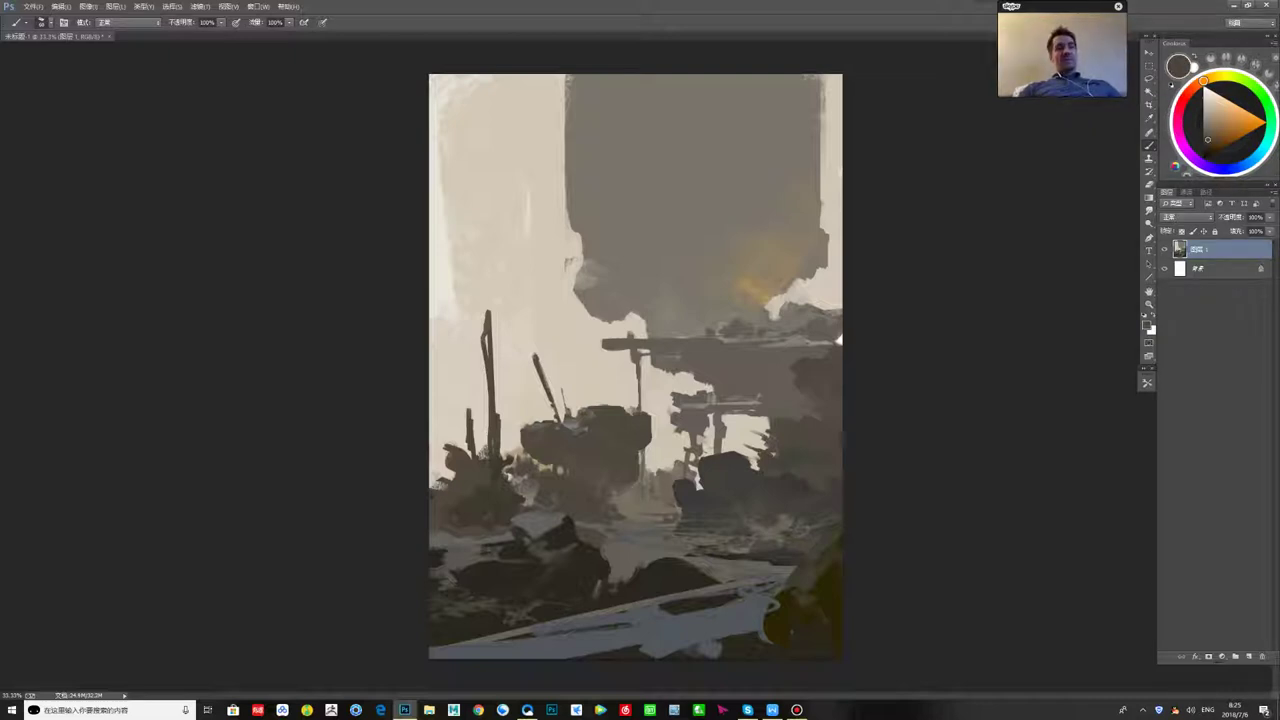
# - Paint sandy light strokes across the distant ground between the boat-like shape and the dark mid-ground rocks
pyautogui.keyDown('alt'); pyautogui.click(838, 340); pyautogui.keyUp('alt')
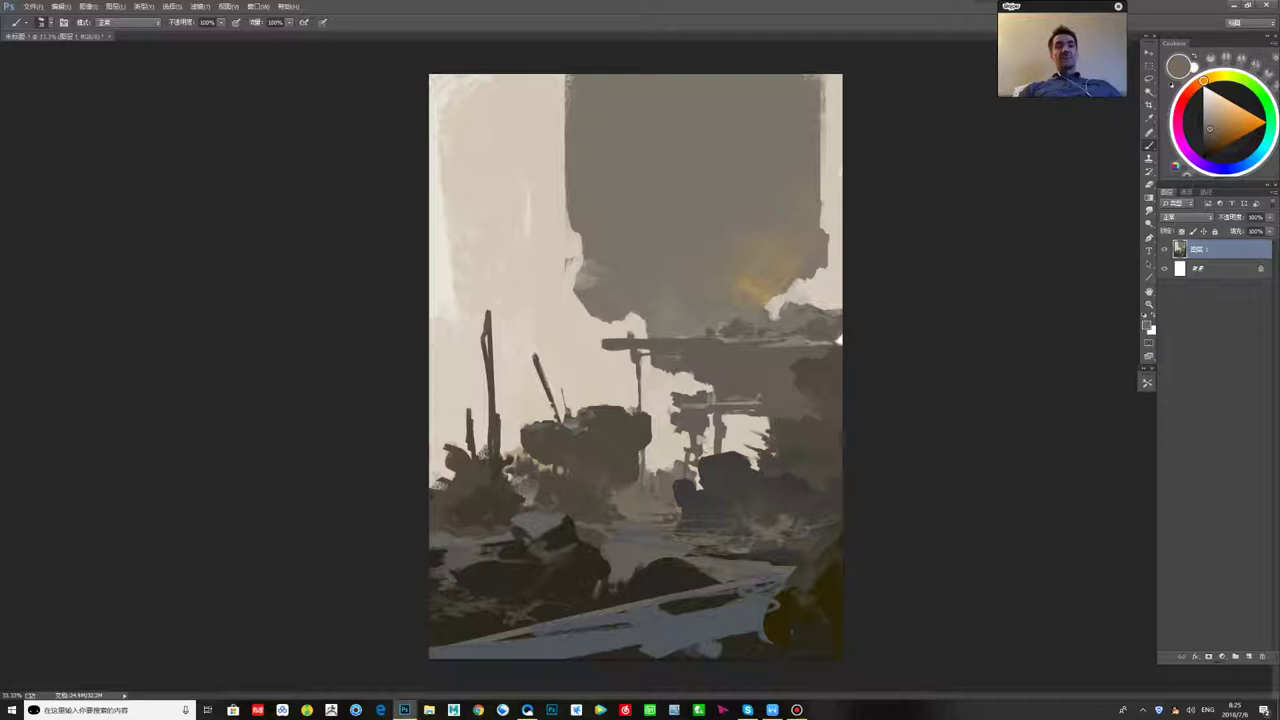
pyautogui.keyDown('alt'); pyautogui.click(838, 340); pyautogui.keyUp('alt')
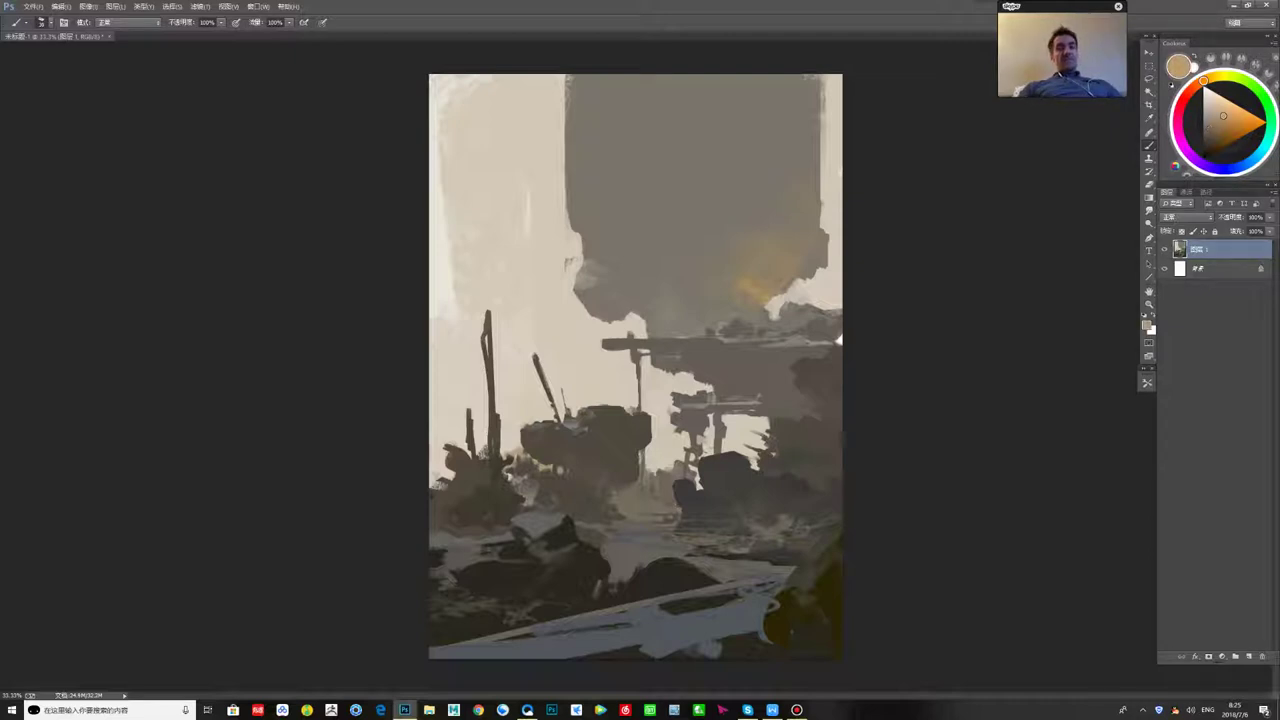
pyautogui.moveTo(620, 506); pyautogui.dragTo(642, 506)
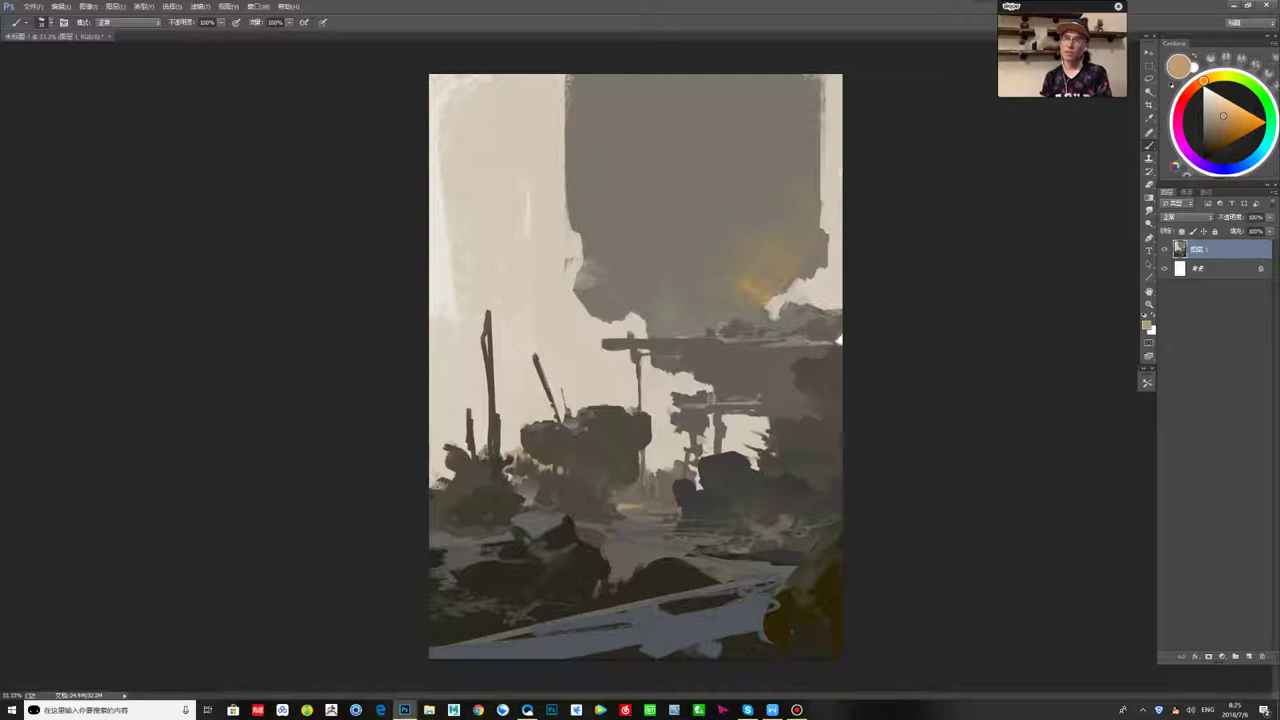
pyautogui.moveTo(641, 514); pyautogui.dragTo(666, 514)
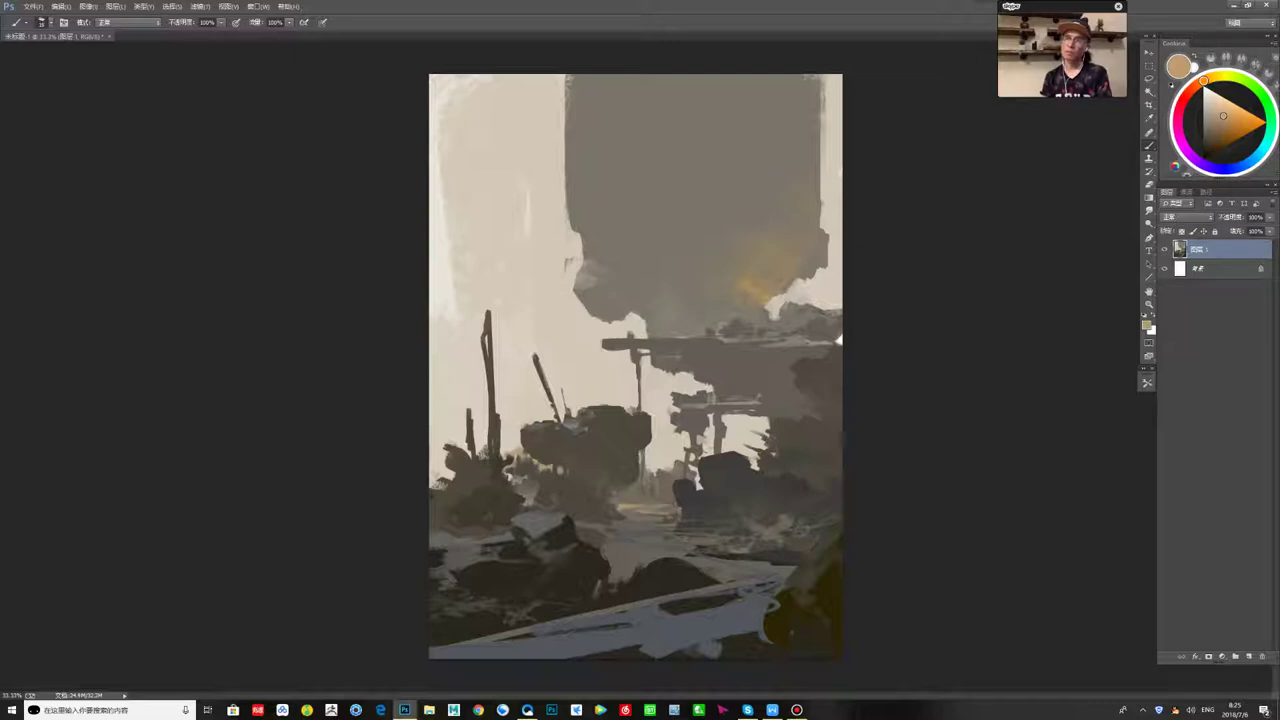
# - Paint two tiny white figures on the lit distant ground and touch up the sandy tones around them
pyautogui.keyDown('alt'); pyautogui.click(838, 340); pyautogui.keyUp('alt')
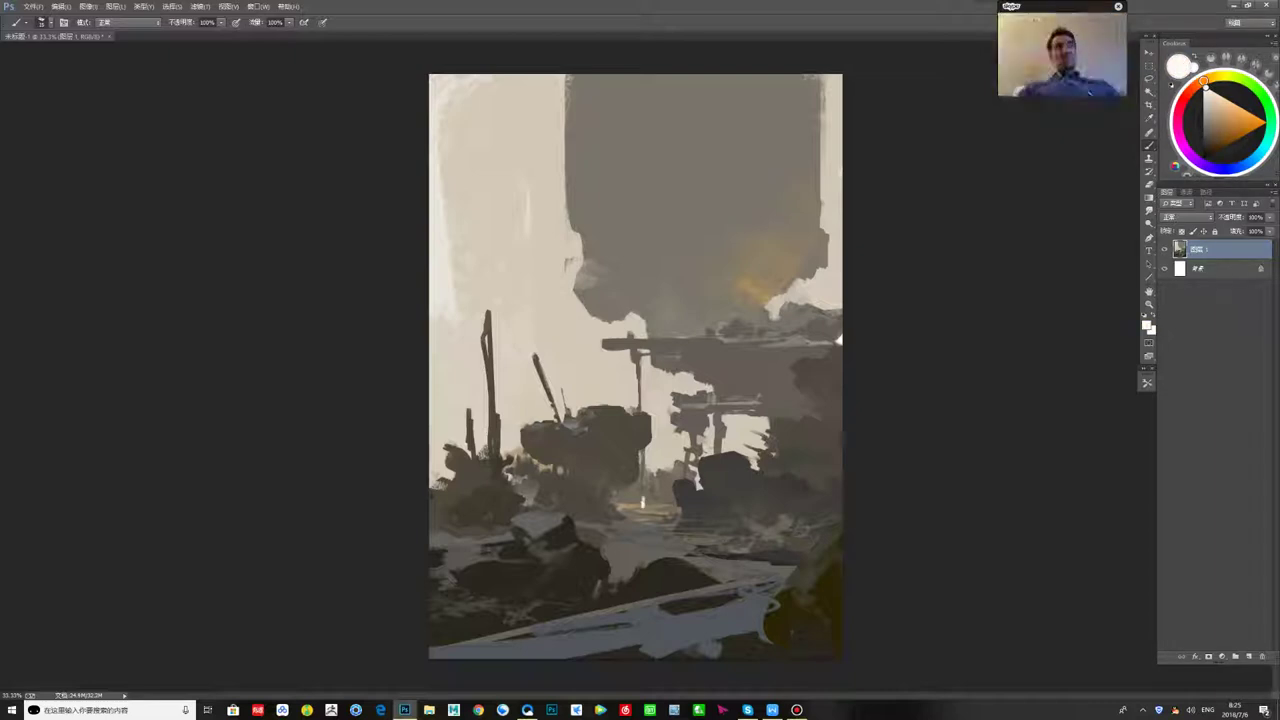
pyautogui.hotkey('ctrl', 'z')
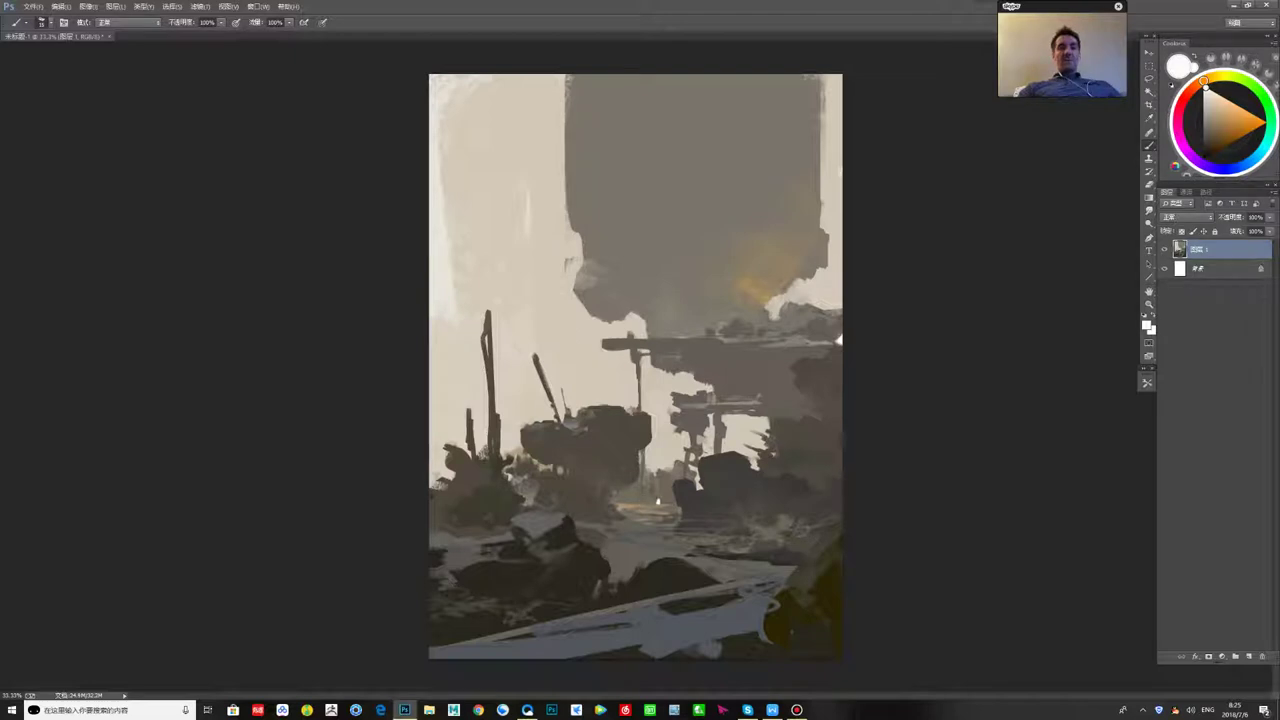
pyautogui.keyDown('alt'); pyautogui.click(655, 504); pyautogui.keyUp('alt')
pyautogui.keyDown('alt'); pyautogui.click(658, 503); pyautogui.keyUp('alt')
pyautogui.moveTo(662, 500); pyautogui.dragTo(663, 505)
pyautogui.keyDown('alt'); pyautogui.click(685, 507); pyautogui.keyUp('alt')
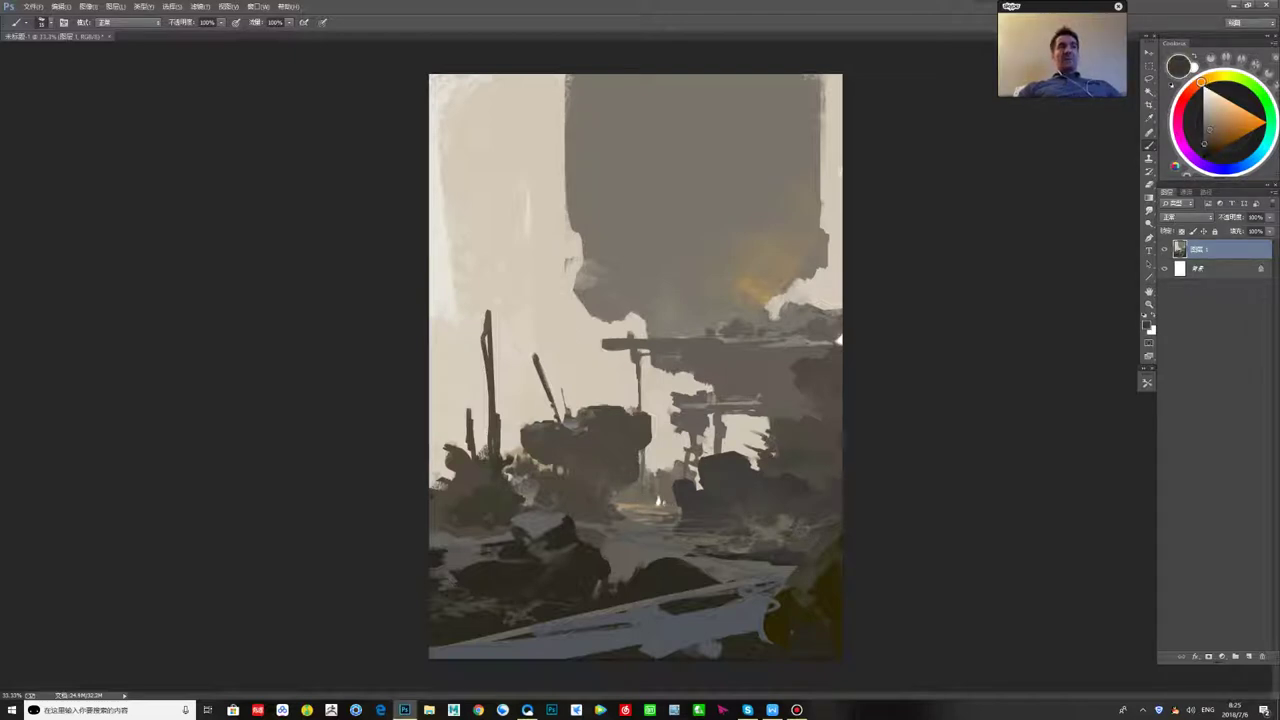
pyautogui.keyDown('alt'); pyautogui.click(655, 508); pyautogui.keyUp('alt')
pyautogui.keyDown('alt'); pyautogui.click(642, 507); pyautogui.keyUp('alt')
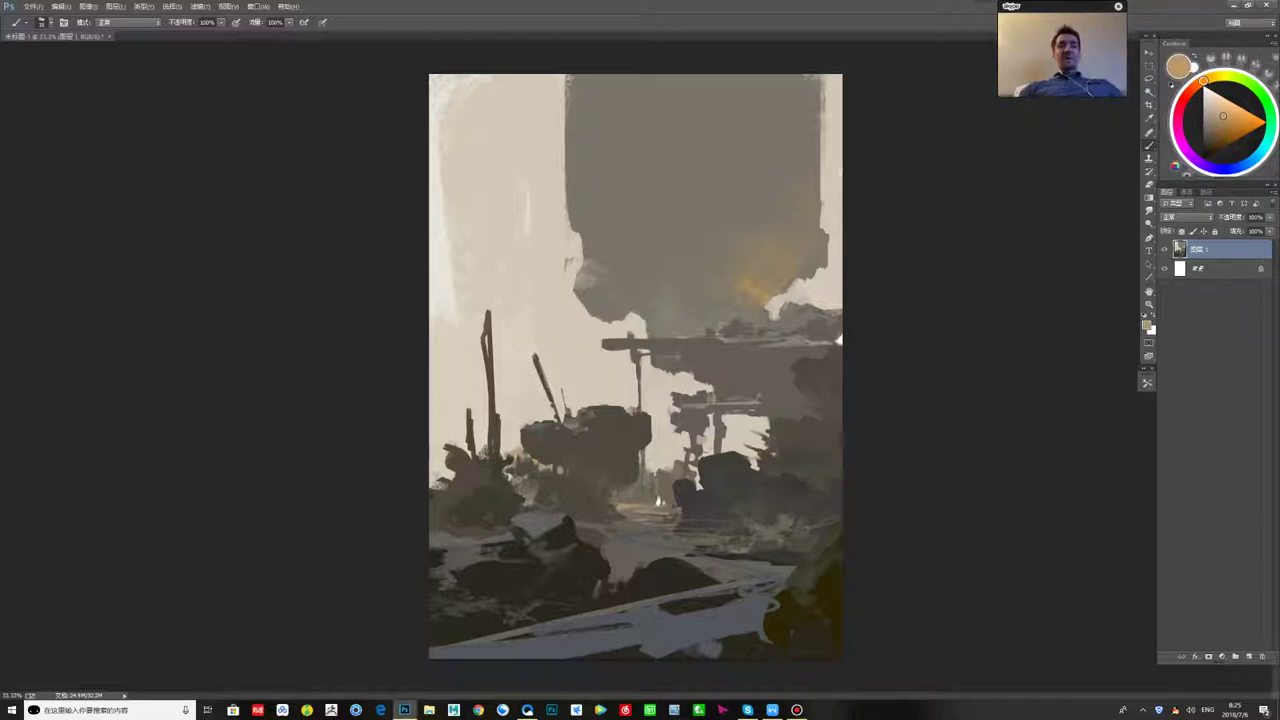
pyautogui.moveTo(1223, 116); pyautogui.dragTo(1218, 121)
# - Break up the lower edge of the blue-grey foreground plane and extend the dark foreground rock's side with sampled colours
pyautogui.keyDown('alt'); pyautogui.click(677, 625); pyautogui.keyUp('alt')
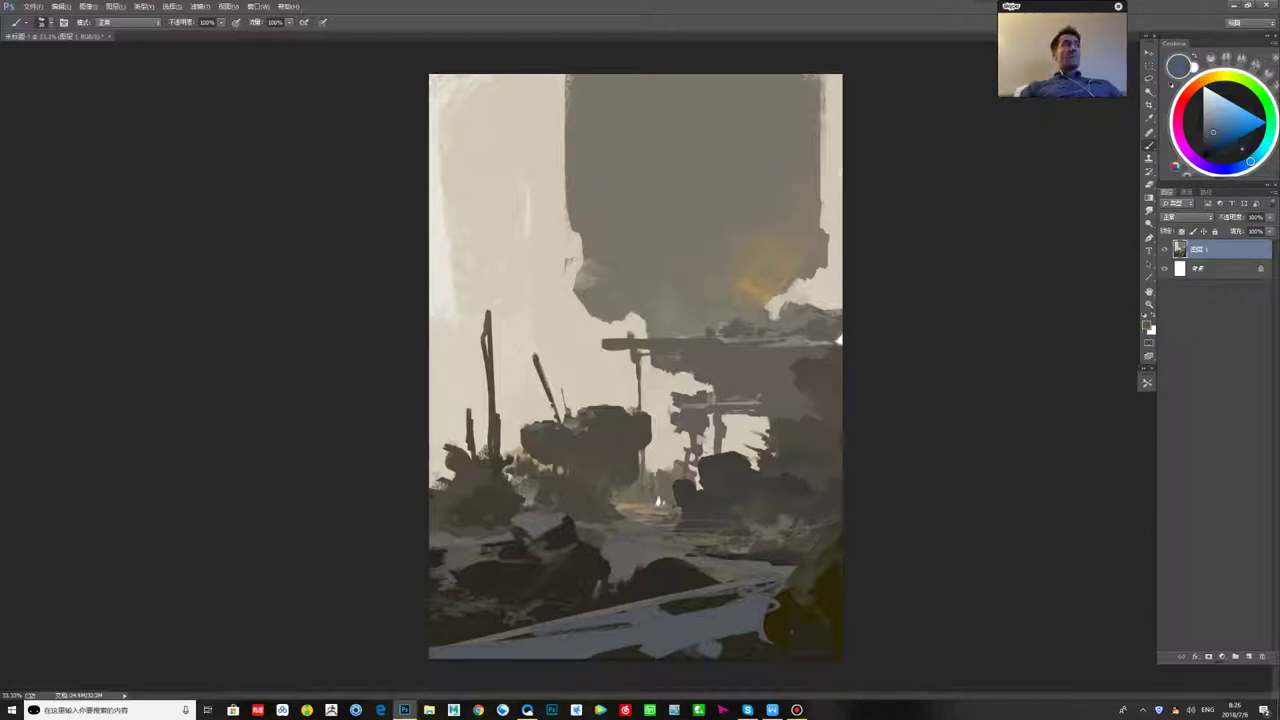
pyautogui.moveTo(644, 658); pyautogui.dragTo(742, 638)
pyautogui.keyDown('alt'); pyautogui.click(590, 572); pyautogui.keyUp('alt')
pyautogui.keyDown('alt'); pyautogui.click(590, 572); pyautogui.keyUp('alt')
pyautogui.moveTo(597, 581); pyautogui.dragTo(597, 597)
# - Flip the canvas horizontally, refine the dark rocks under the small beam with sampled grey-browns, and flip it back
pyautogui.hotkey('ctrl', 'shift', 'h')
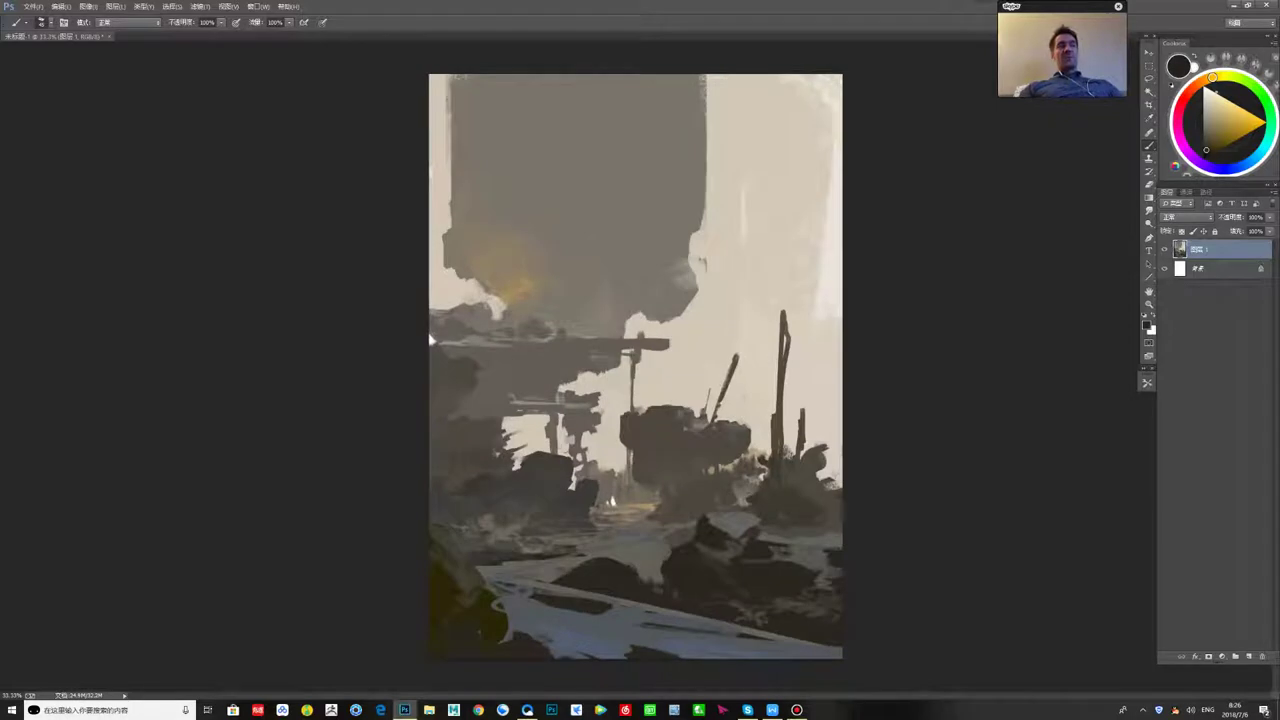
pyautogui.keyDown('alt'); pyautogui.click(584, 502); pyautogui.keyUp('alt')
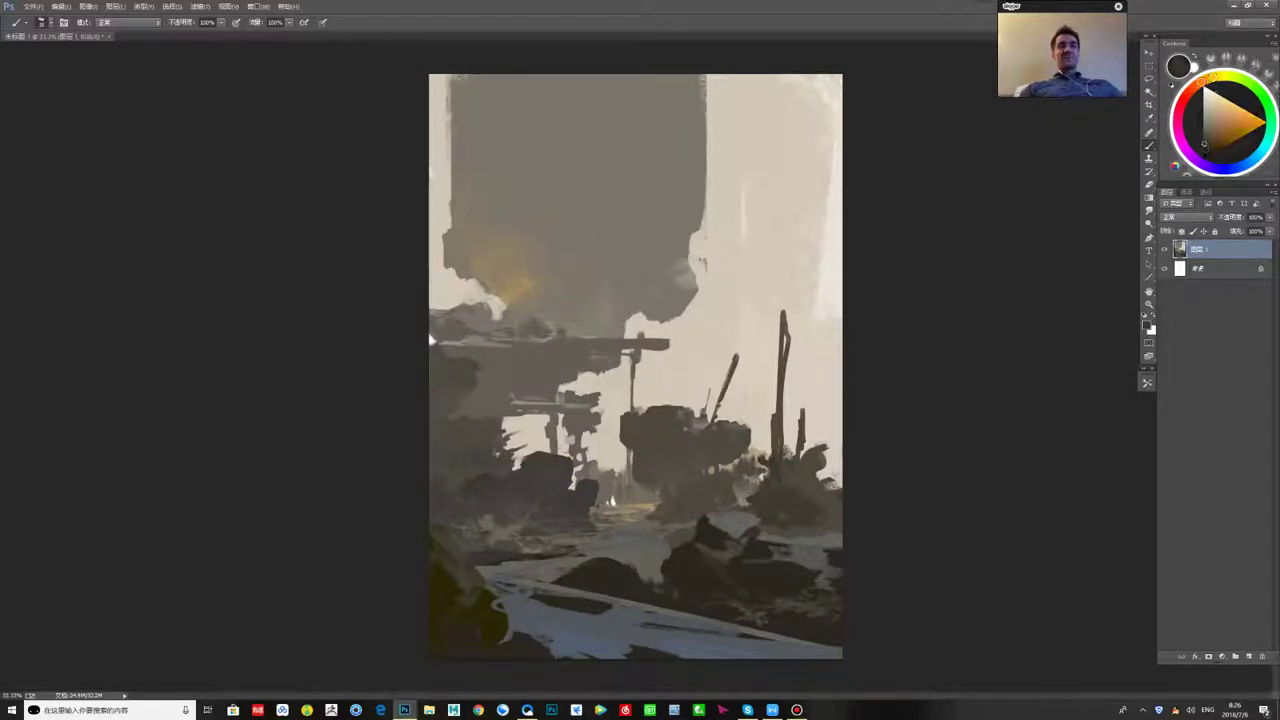
pyautogui.keyDown('alt'); pyautogui.click(595, 479); pyautogui.keyUp('alt')
pyautogui.moveTo(577, 482); pyautogui.dragTo(597, 482)
pyautogui.keyDown('alt'); pyautogui.click(576, 488); pyautogui.keyUp('alt')
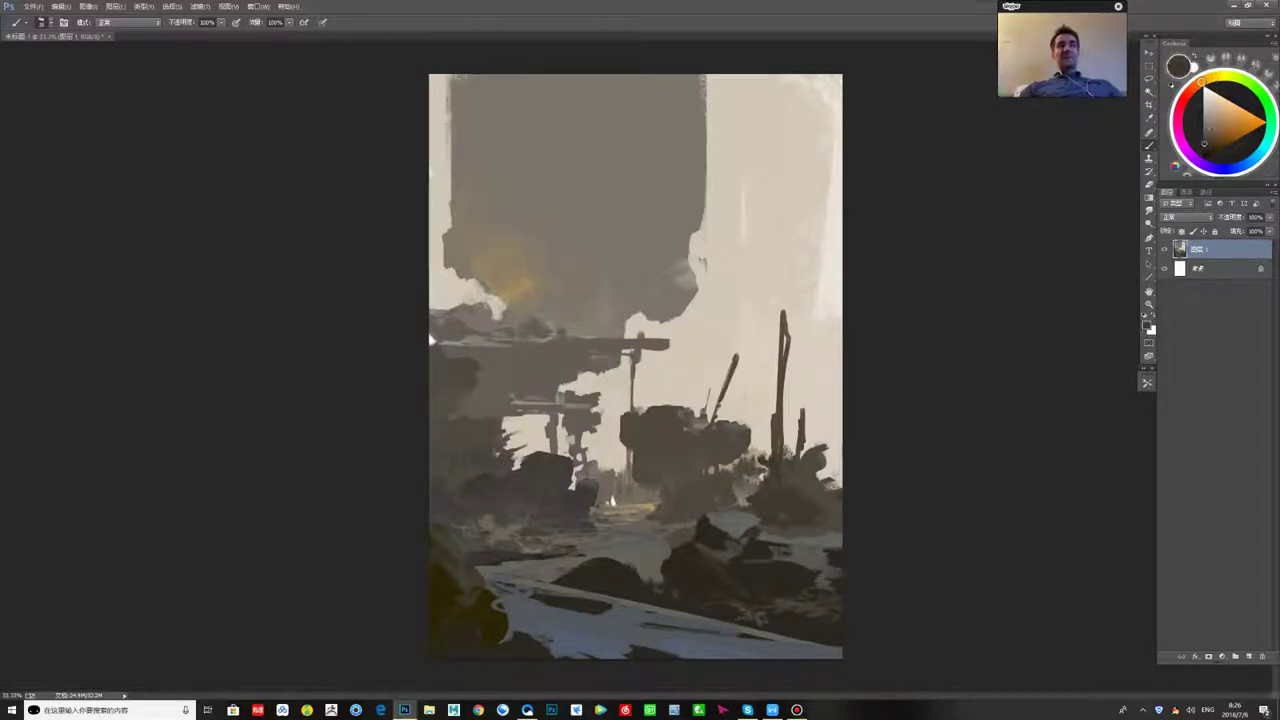
pyautogui.keyDown('alt'); pyautogui.click(556, 451); pyautogui.keyUp('alt')
pyautogui.keyDown('alt'); pyautogui.click(548, 456); pyautogui.keyUp('alt')
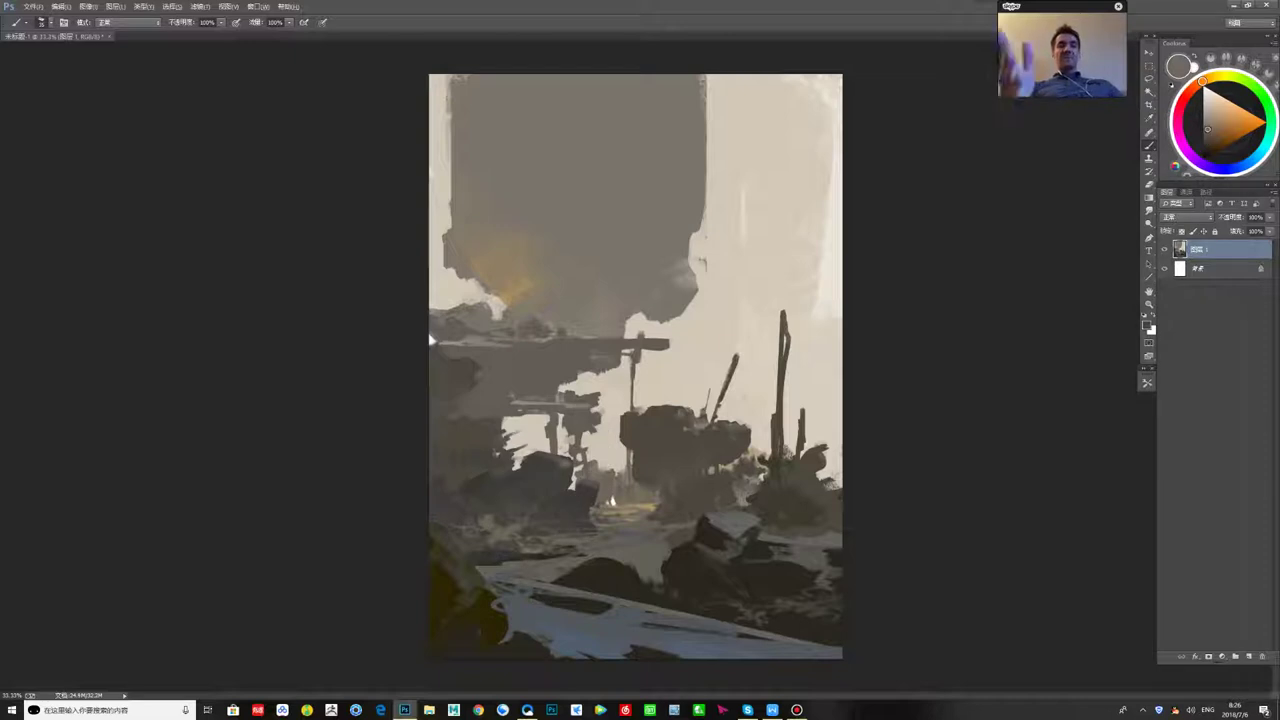
pyautogui.press('h')
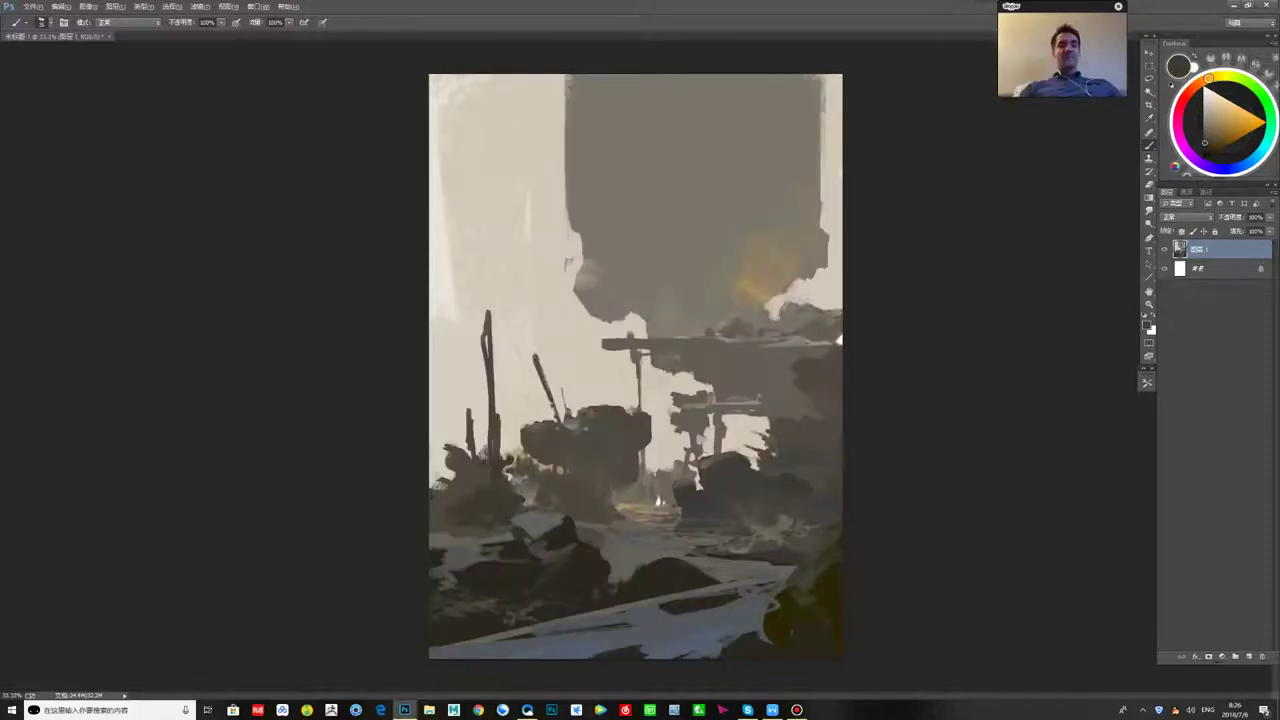
# - Vary the tops of the dark mid-ground rocks and the nearby posts with small strokes in sampled greys
pyautogui.keyDown('alt'); pyautogui.click(540, 546); pyautogui.keyUp('alt')
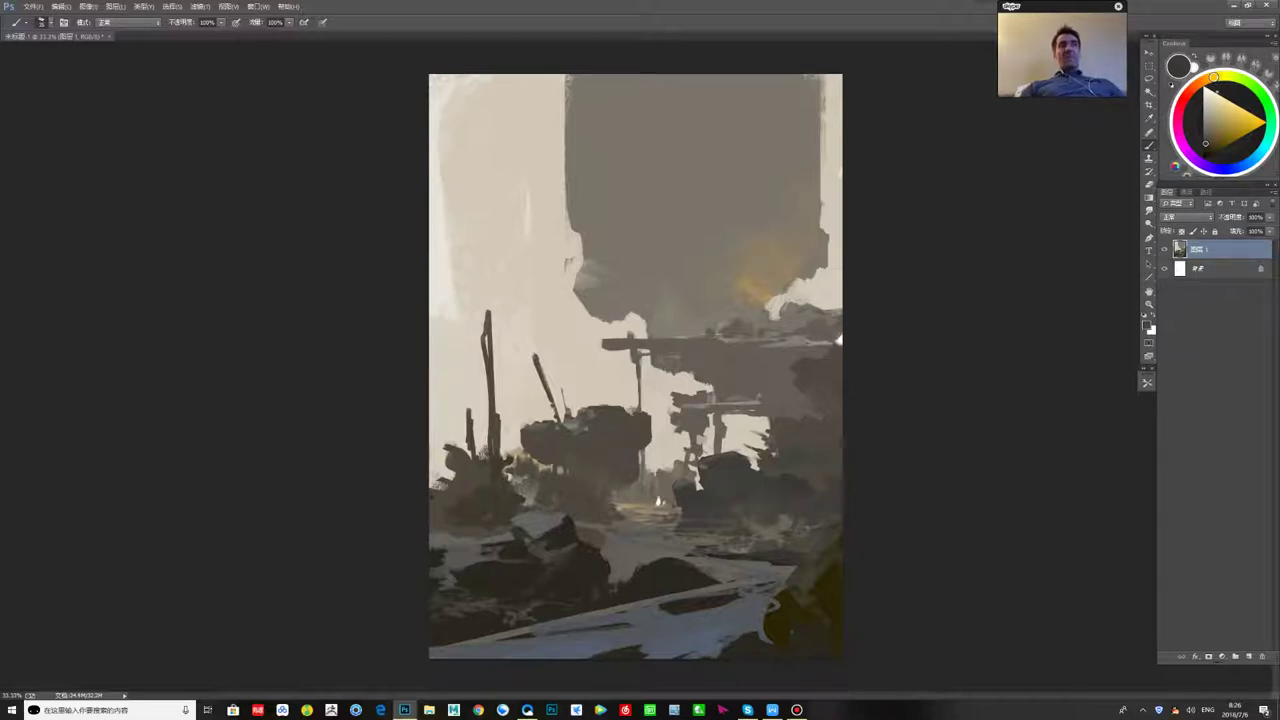
pyautogui.keyDown('alt'); pyautogui.click(722, 476); pyautogui.keyUp('alt')
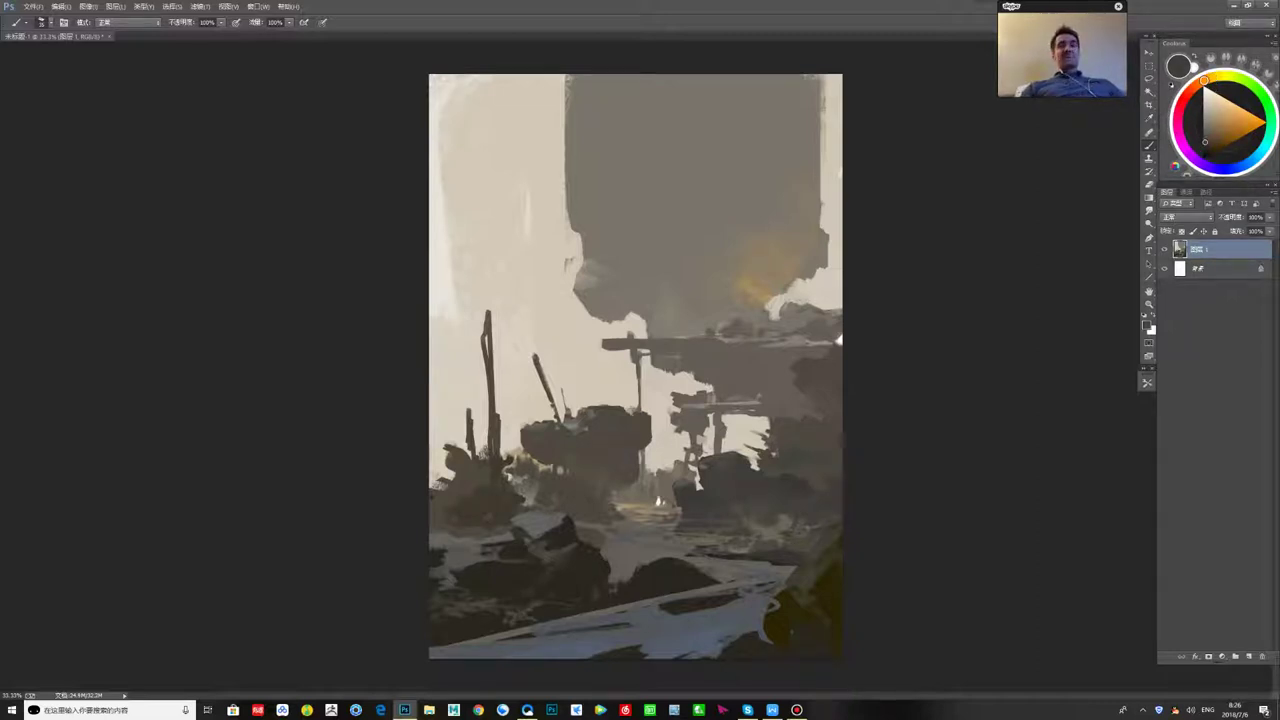
pyautogui.keyDown('alt'); pyautogui.click(742, 440); pyautogui.keyUp('alt')
pyautogui.keyDown('alt'); pyautogui.click(718, 436); pyautogui.keyUp('alt')
# - Add thin leaning branches to the mound beside the tall post and trim them with the light sky colour
pyautogui.keyDown('alt'); pyautogui.click(465, 450); pyautogui.keyUp('alt')
pyautogui.keyDown('alt'); pyautogui.click(455, 467); pyautogui.keyUp('alt')
pyautogui.moveTo(436, 421)
pyautogui.mouseDown()
pyautogui.moveTo(449, 444)
pyautogui.moveTo(437, 478)
pyautogui.moveTo(468, 450)
pyautogui.mouseUp()
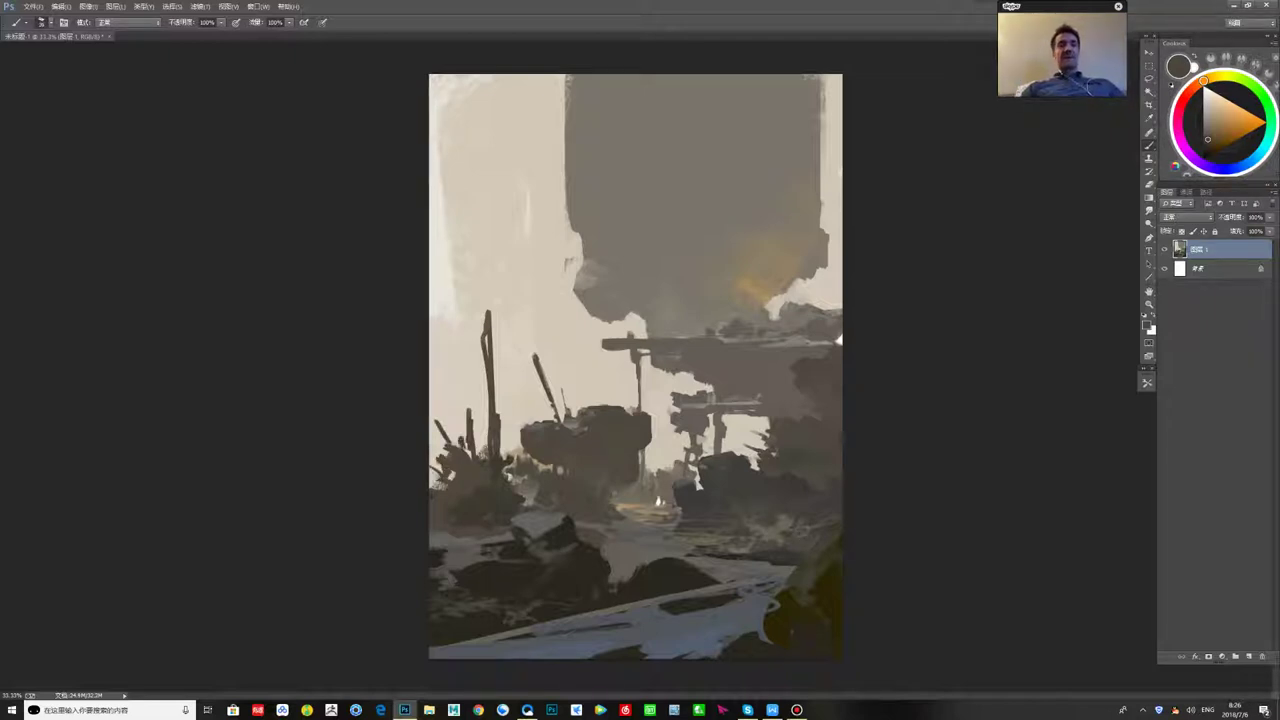
pyautogui.keyDown('alt'); pyautogui.click(477, 432); pyautogui.keyUp('alt')
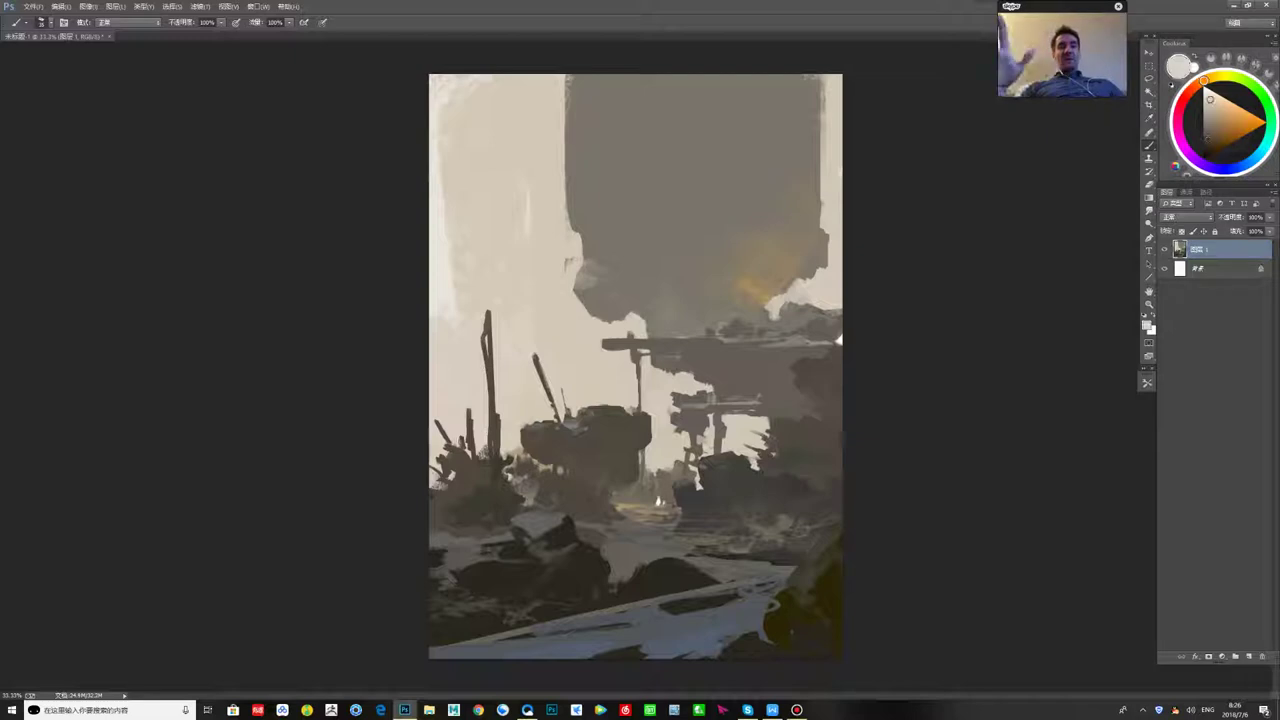
pyautogui.moveTo(467, 434); pyautogui.dragTo(473, 446)
pyautogui.press('x')
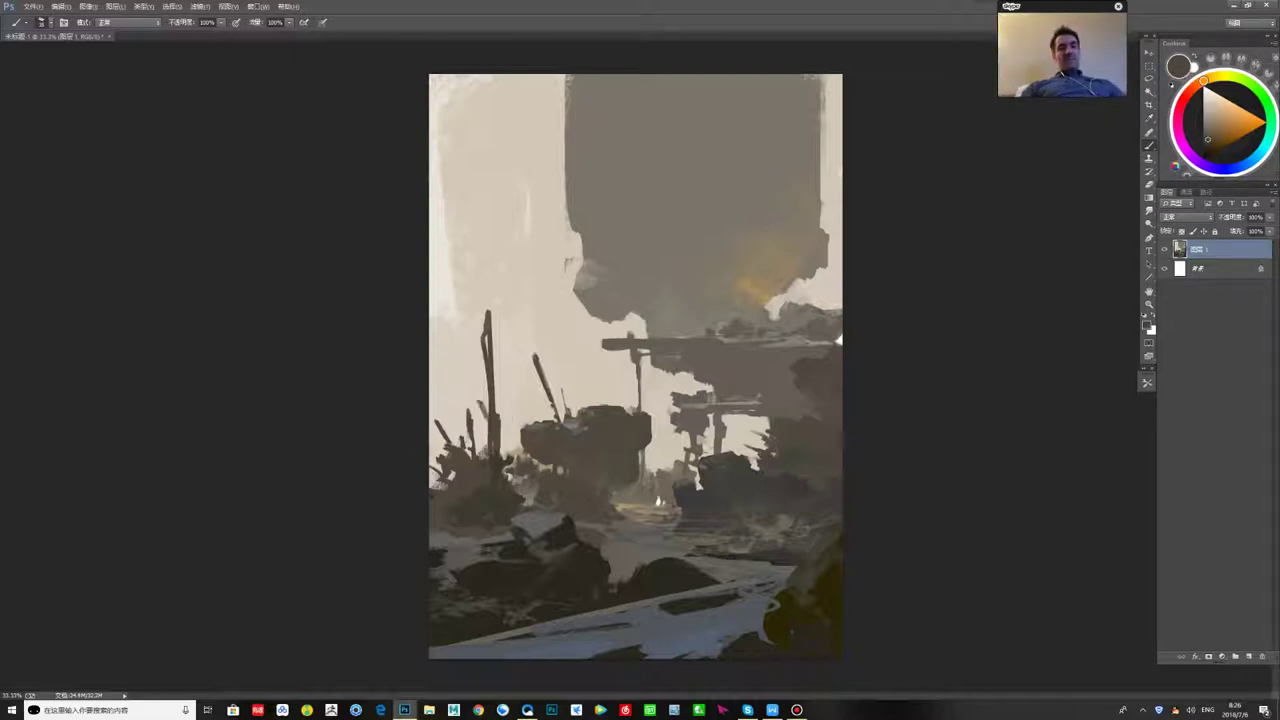
pyautogui.press('x')
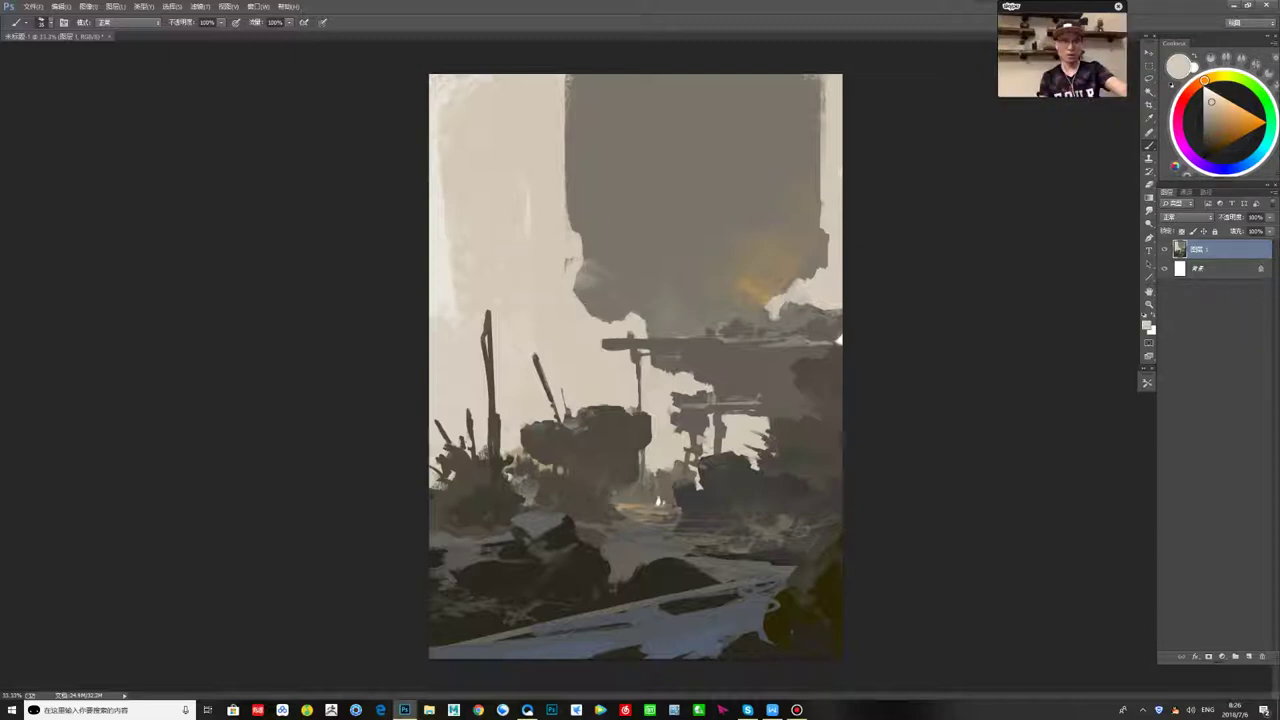
# - Soften the boat-like shape's shading and blend its base and the neighbouring mound into the ground with sampled browns
pyautogui.keyDown('alt'); pyautogui.click(576, 430); pyautogui.keyUp('alt')
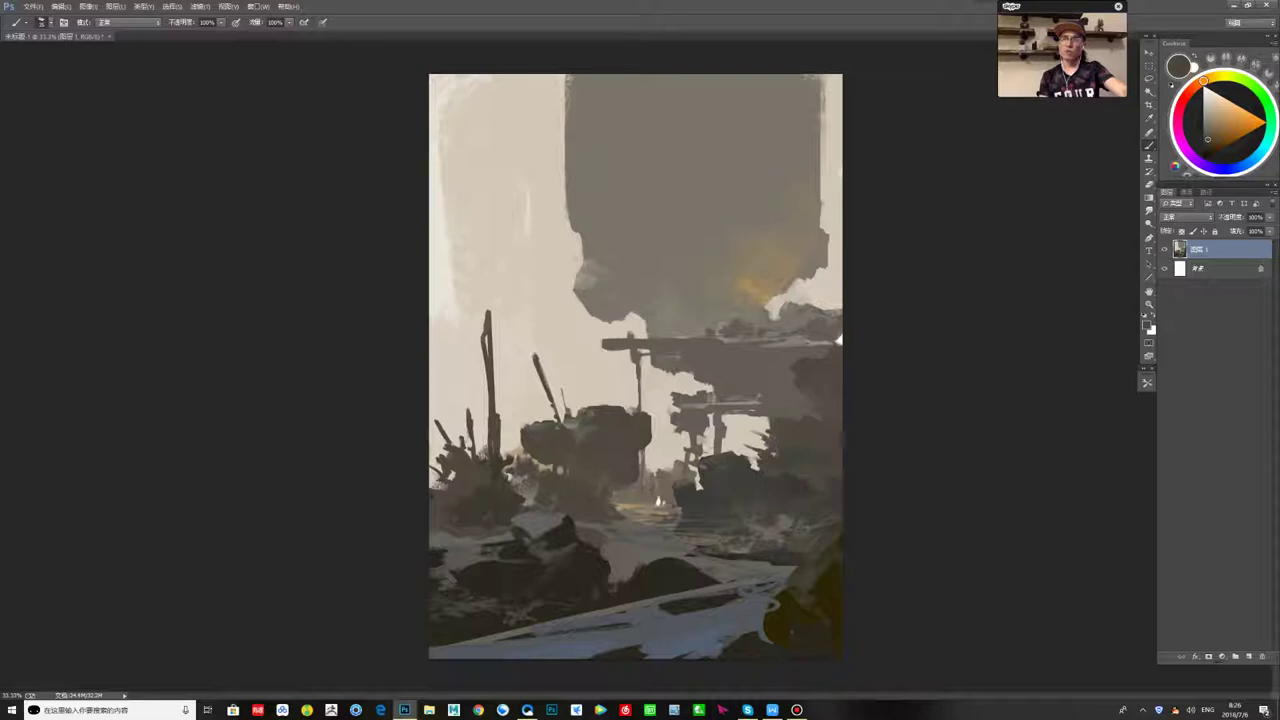
pyautogui.keyDown('alt'); pyautogui.click(523, 485); pyautogui.keyUp('alt')
pyautogui.moveTo(554, 516); pyautogui.dragTo(566, 528)
pyautogui.keyDown('alt'); pyautogui.click(545, 505); pyautogui.keyUp('alt')
pyautogui.keyDown('alt'); pyautogui.click(552, 510); pyautogui.keyUp('alt')
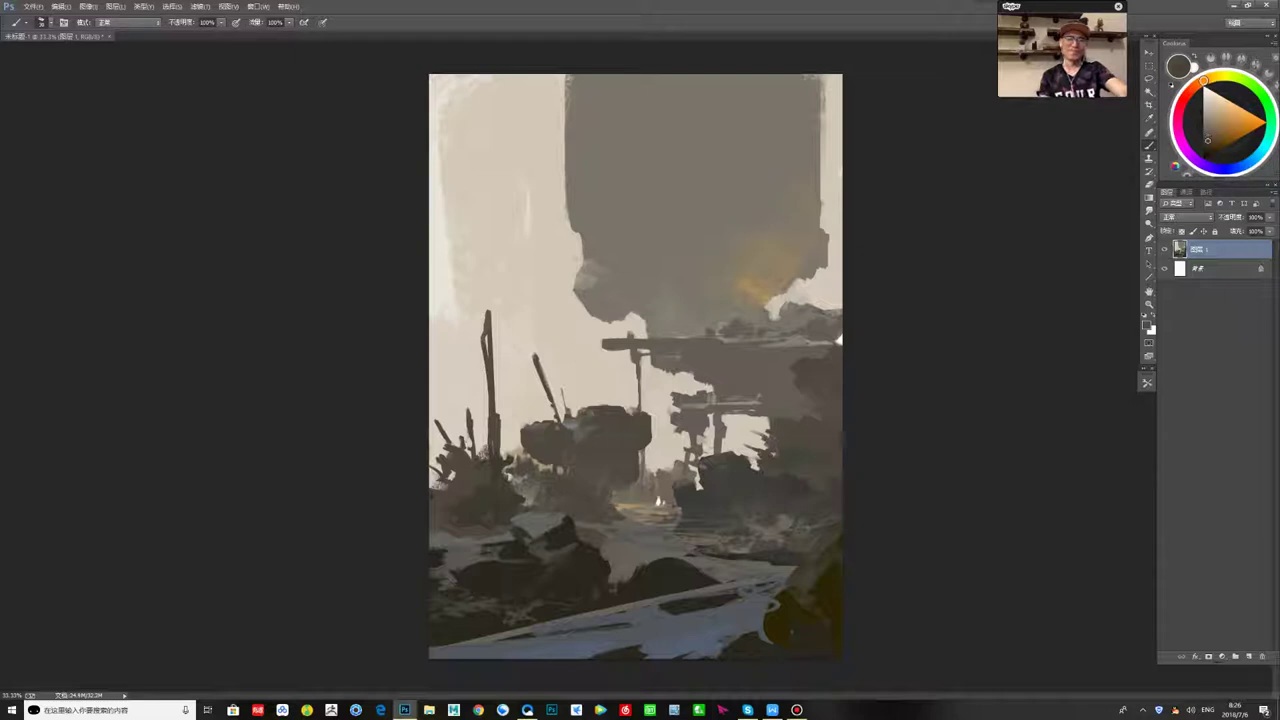
pyautogui.keyDown('alt'); pyautogui.click(492, 507); pyautogui.keyUp('alt')
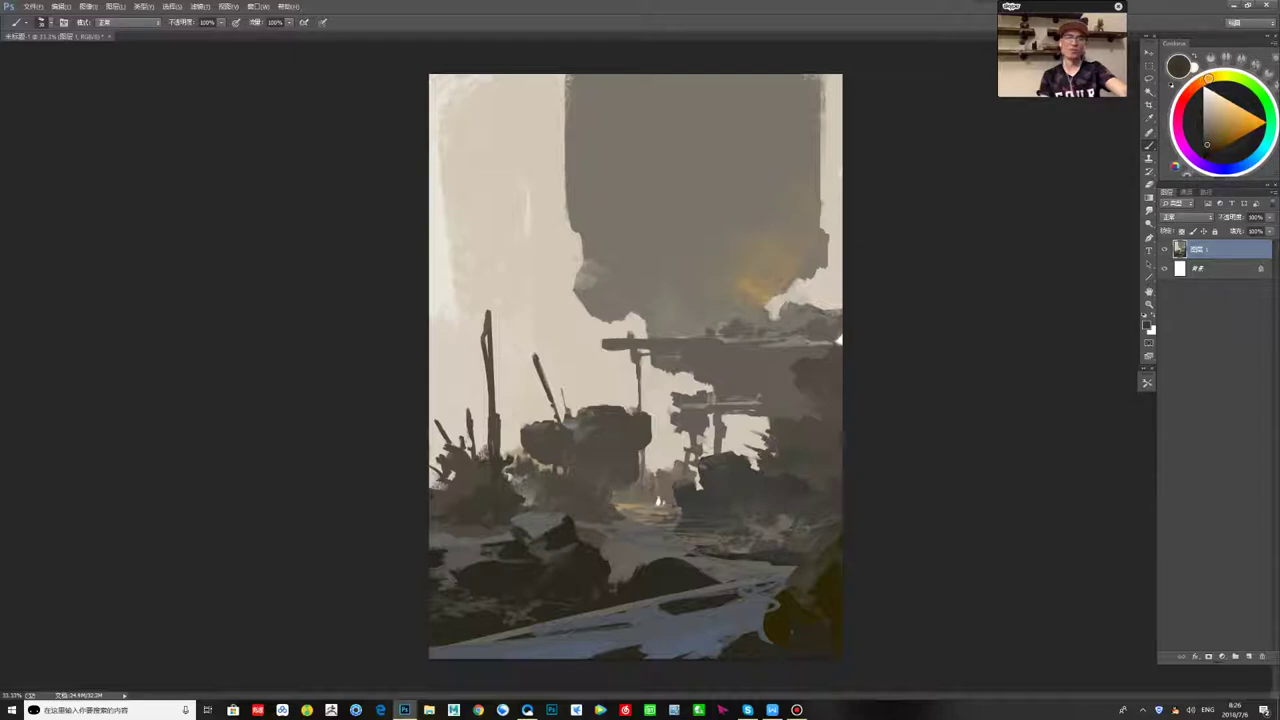
pyautogui.keyDown('alt'); pyautogui.click(476, 462); pyautogui.keyUp('alt')
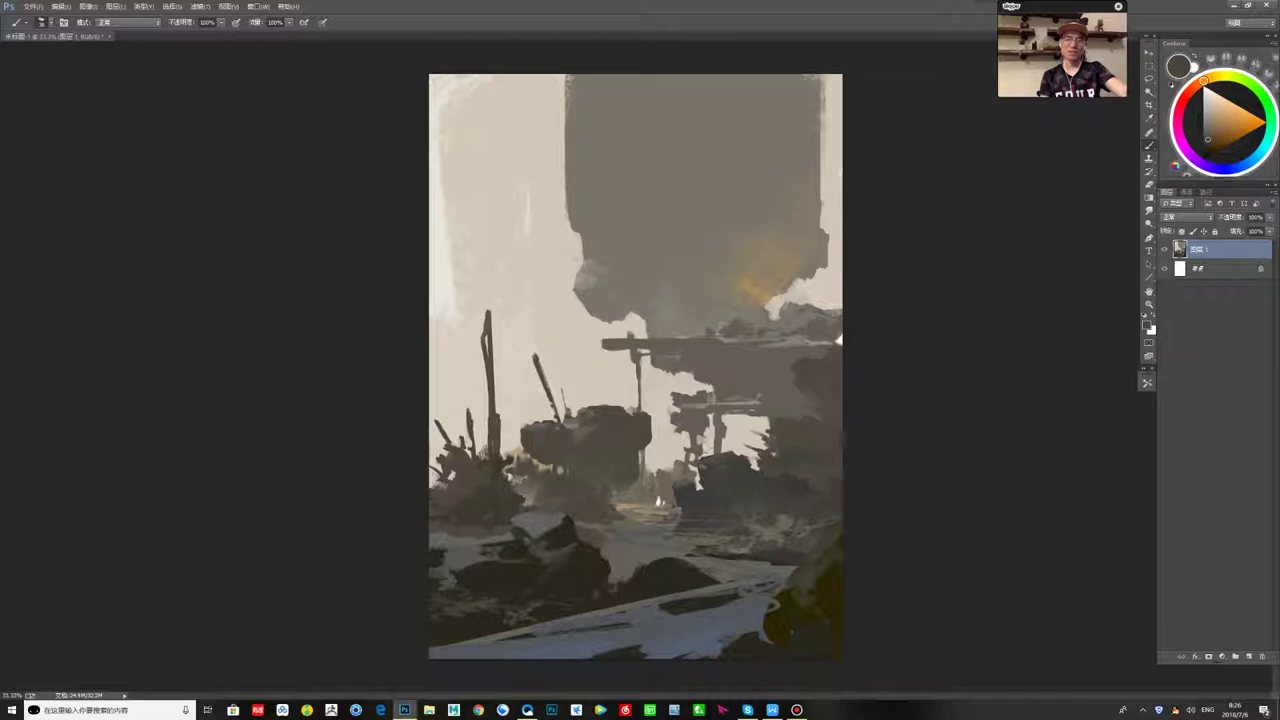
# - Refine the distant ground around the white figures with short horizontal strokes in sampled greys and dark browns
pyautogui.keyDown('alt'); pyautogui.click(613, 527); pyautogui.keyUp('alt')
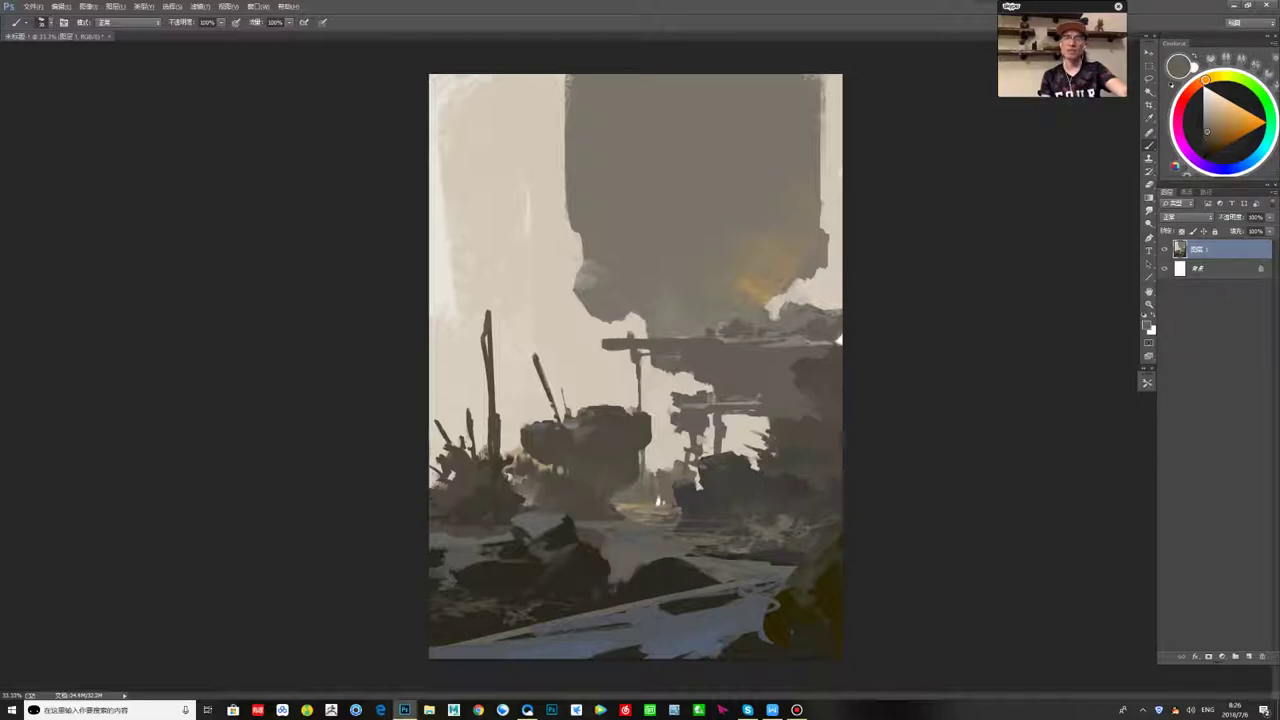
pyautogui.moveTo(605, 520); pyautogui.dragTo(619, 520)
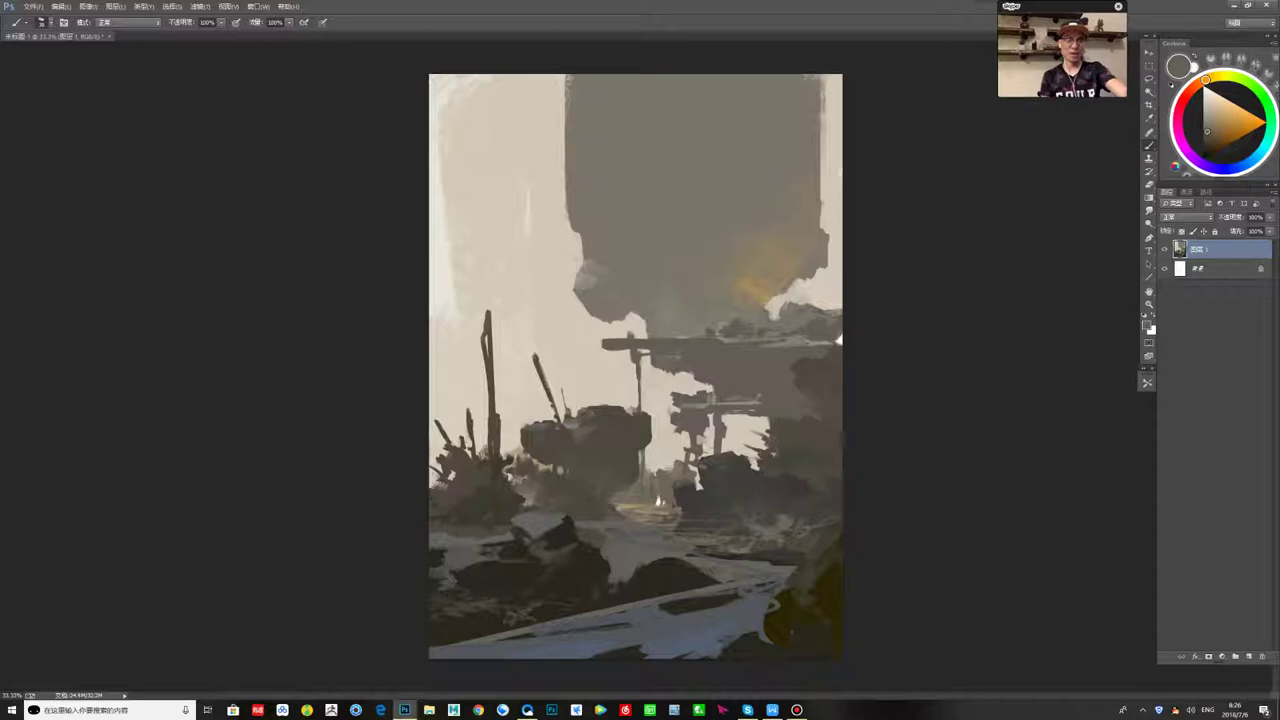
pyautogui.keyDown('alt'); pyautogui.click(686, 498); pyautogui.keyUp('alt')
pyautogui.moveTo(673, 521); pyautogui.dragTo(677, 520)
pyautogui.keyDown('alt'); pyautogui.click(652, 523); pyautogui.keyUp('alt')
pyautogui.keyDown('alt'); pyautogui.click(658, 500); pyautogui.keyUp('alt')
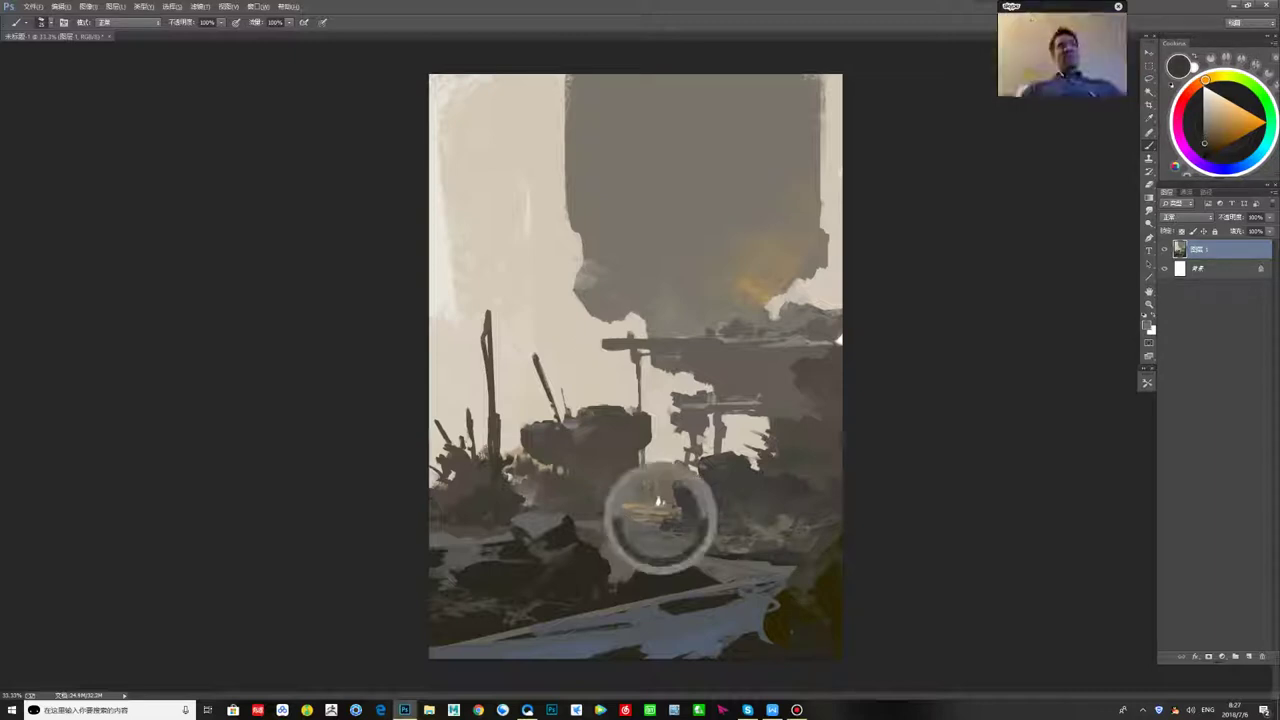
pyautogui.keyDown('alt'); pyautogui.click(658, 500); pyautogui.keyUp('alt')
pyautogui.keyDown('alt'); pyautogui.click(658, 500); pyautogui.keyUp('alt')
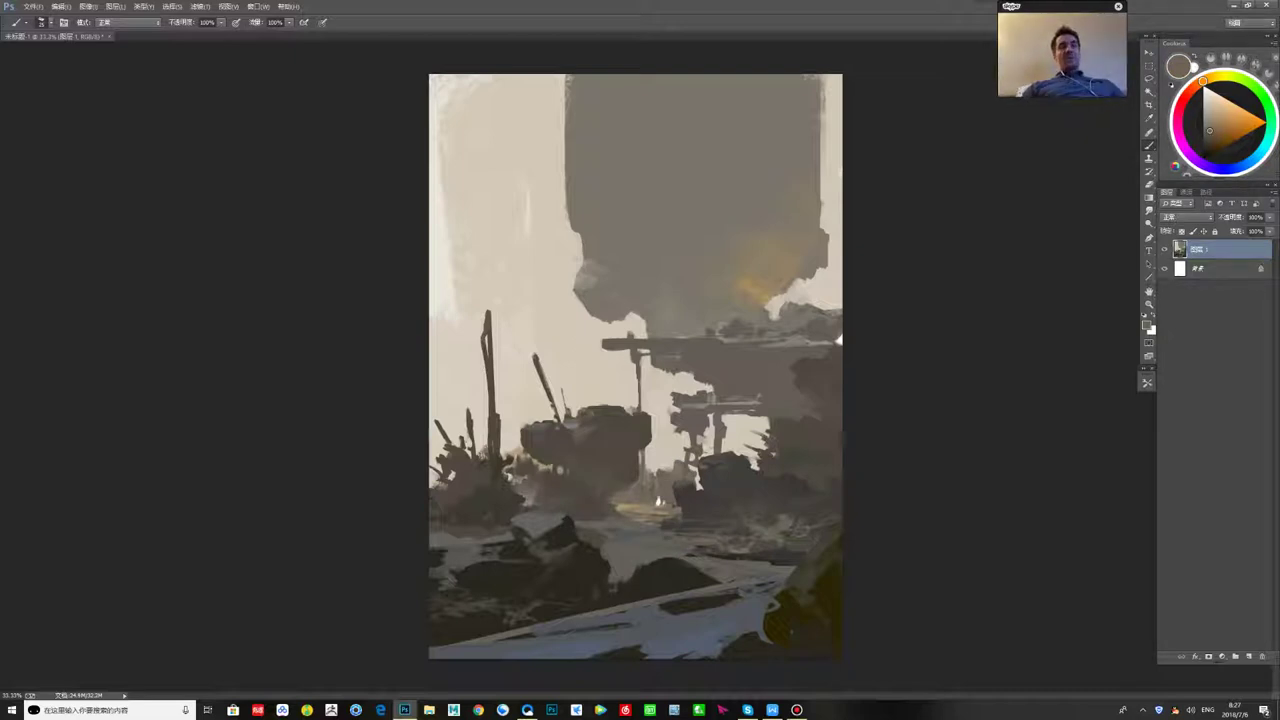
pyautogui.keyDown('alt'); pyautogui.click(658, 500); pyautogui.keyUp('alt')
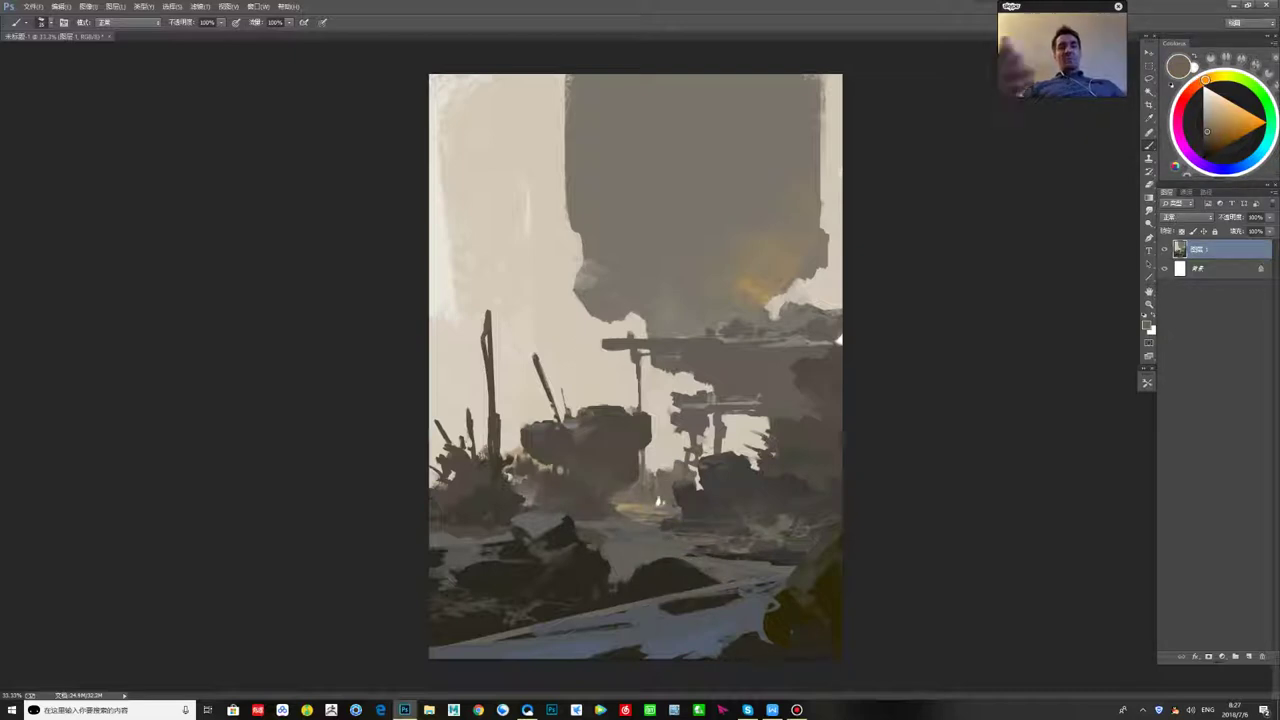
pyautogui.keyDown('alt'); pyautogui.click(658, 500); pyautogui.keyUp('alt')
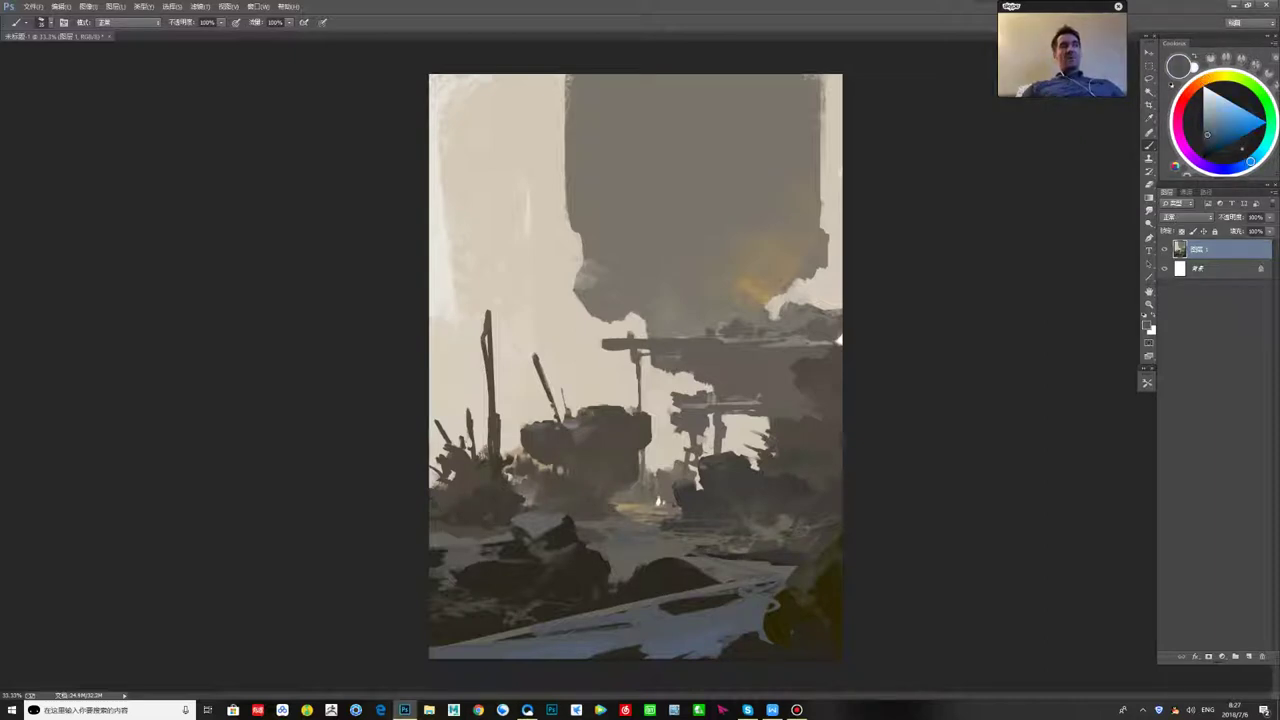
# - Paint a thick dark upright post on the branchy mound, flip the canvas horizontally, and strengthen the post's base
pyautogui.keyDown('alt'); pyautogui.click(658, 500); pyautogui.keyUp('alt')
pyautogui.keyDown('alt'); pyautogui.click(658, 500); pyautogui.keyUp('alt')
pyautogui.moveTo(458, 446)
pyautogui.mouseDown()
pyautogui.moveTo(458, 402)
pyautogui.moveTo(458, 446)
pyautogui.mouseUp()
pyautogui.moveTo(451, 396); pyautogui.dragTo(450, 446)
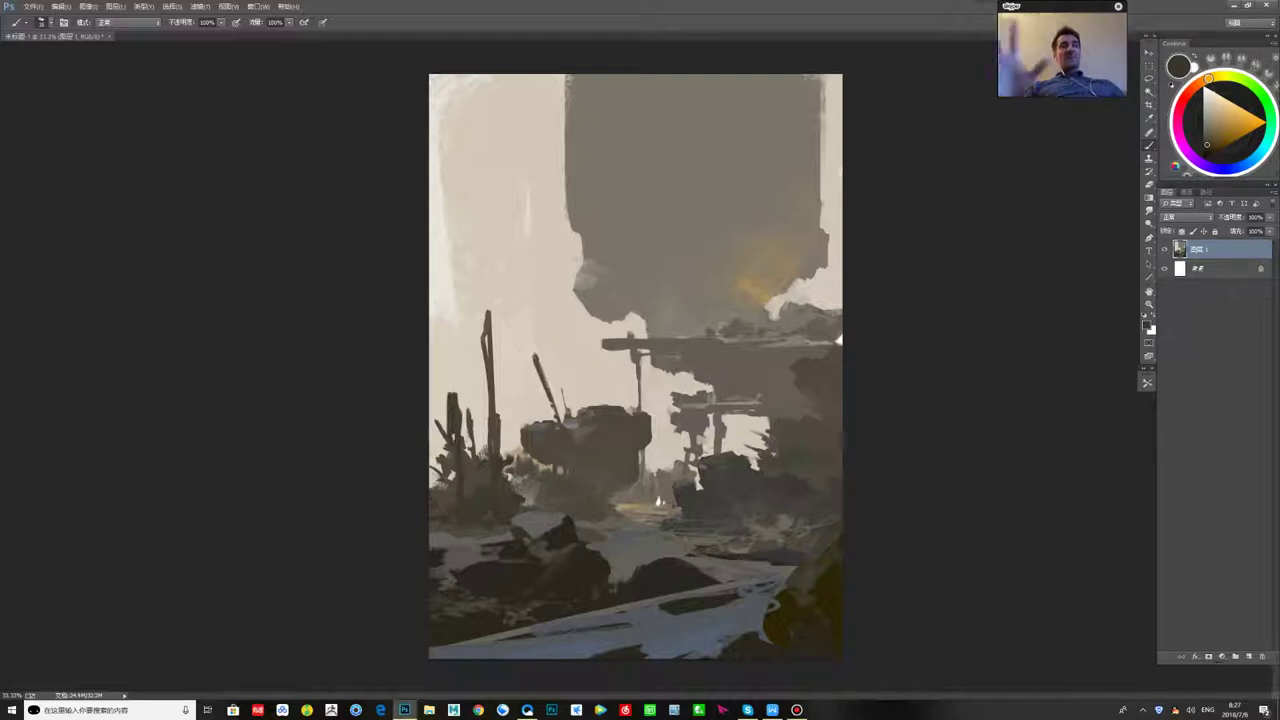
pyautogui.keyDown('alt'); pyautogui.click(470, 482); pyautogui.keyUp('alt')
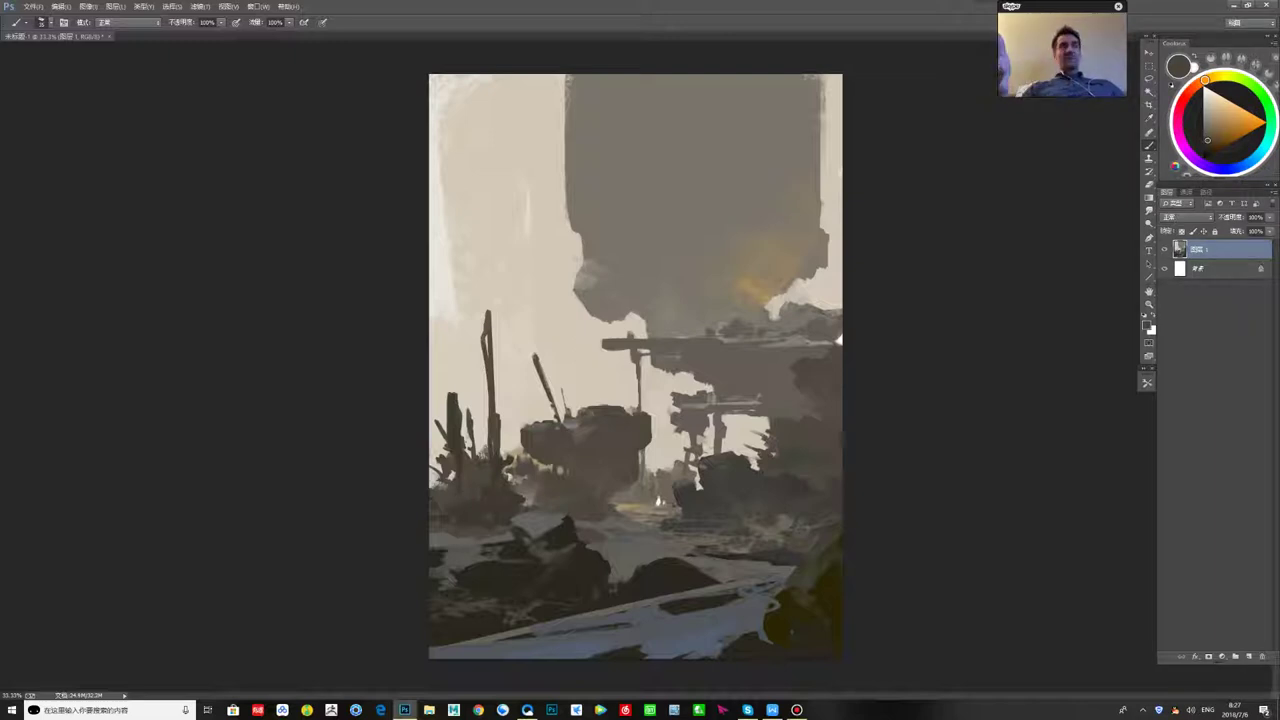
pyautogui.keyDown('alt'); pyautogui.click(658, 500); pyautogui.keyUp('alt')
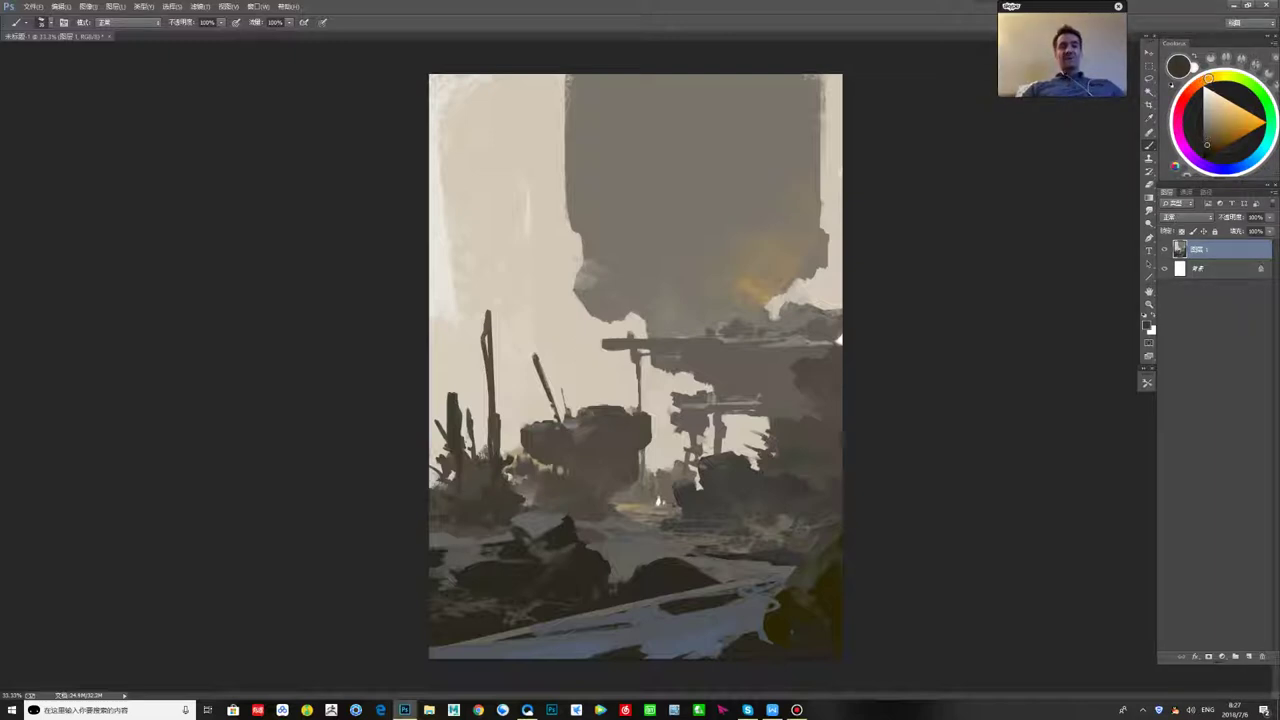
pyautogui.hotkey('ctrl', 'shift', 'h')
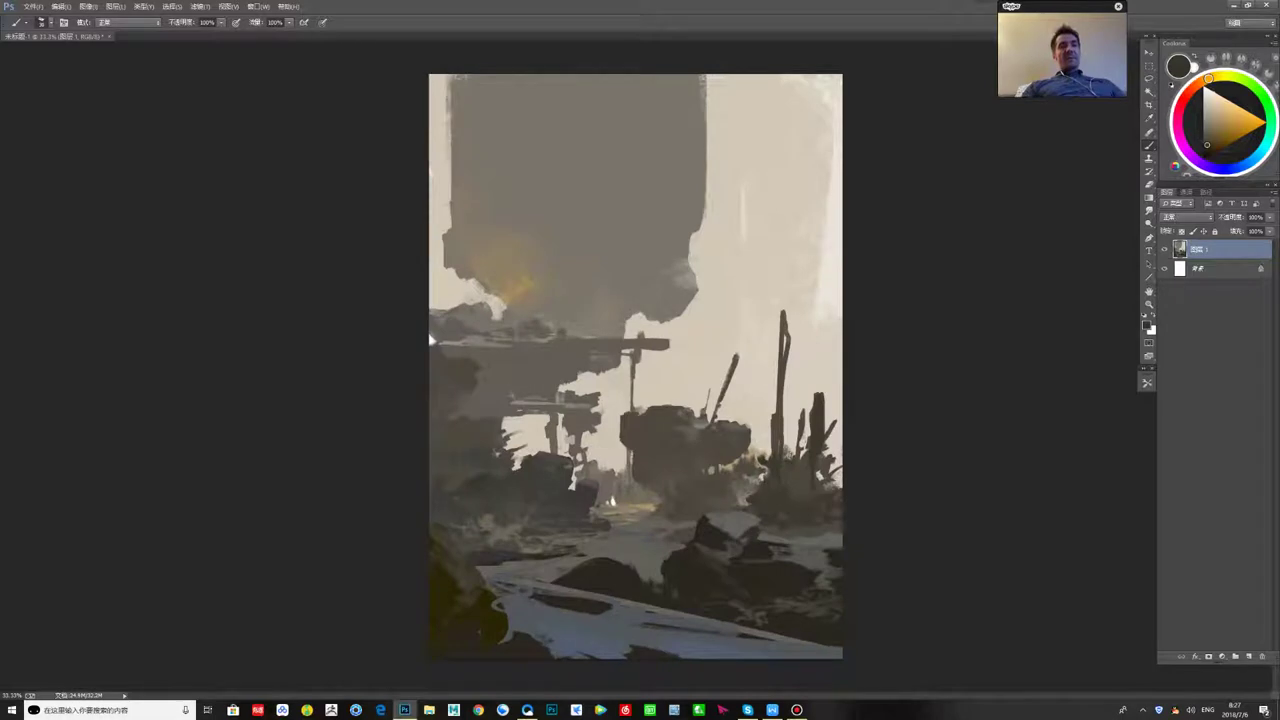
pyautogui.moveTo(819, 462); pyautogui.dragTo(821, 484)
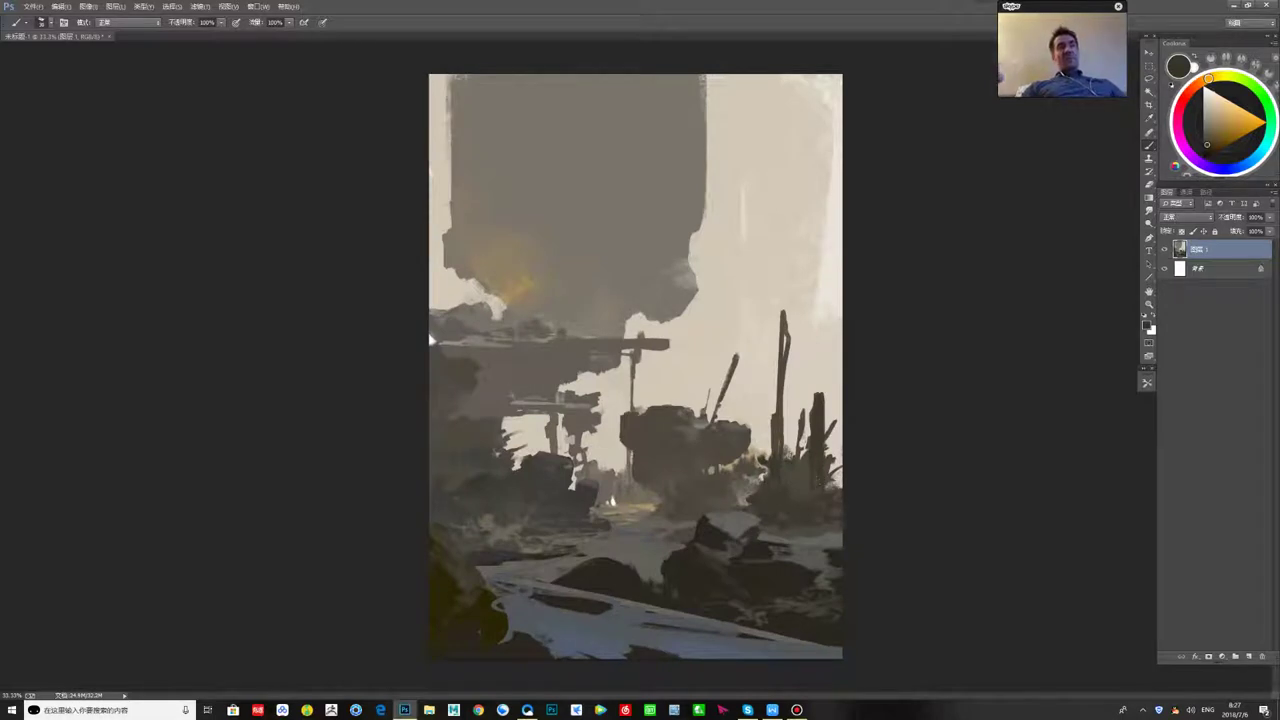
# - Define the upper planes of the dark foreground rock and soften the ground below the bushes with sampled greys and browns
pyautogui.keyDown('alt'); pyautogui.click(714, 543); pyautogui.keyUp('alt')
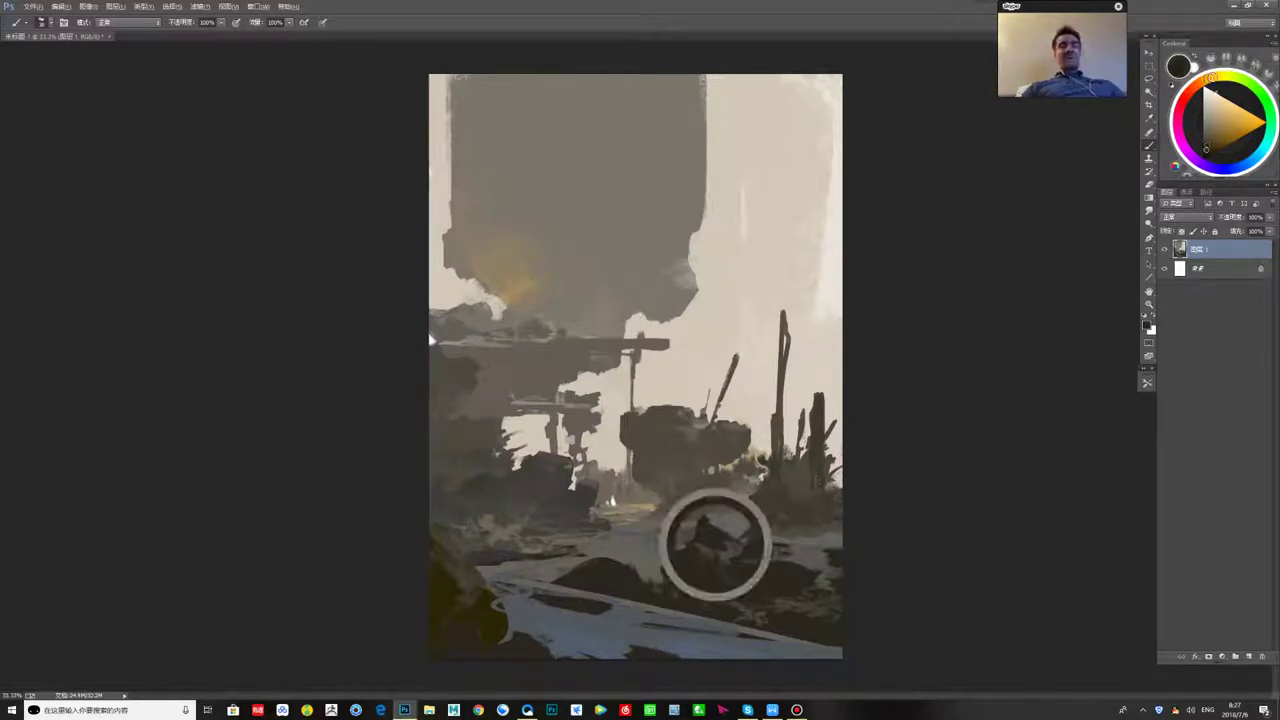
pyautogui.moveTo(719, 552)
pyautogui.mouseDown()
pyautogui.moveTo(739, 558)
pyautogui.moveTo(743, 533)
pyautogui.mouseUp()
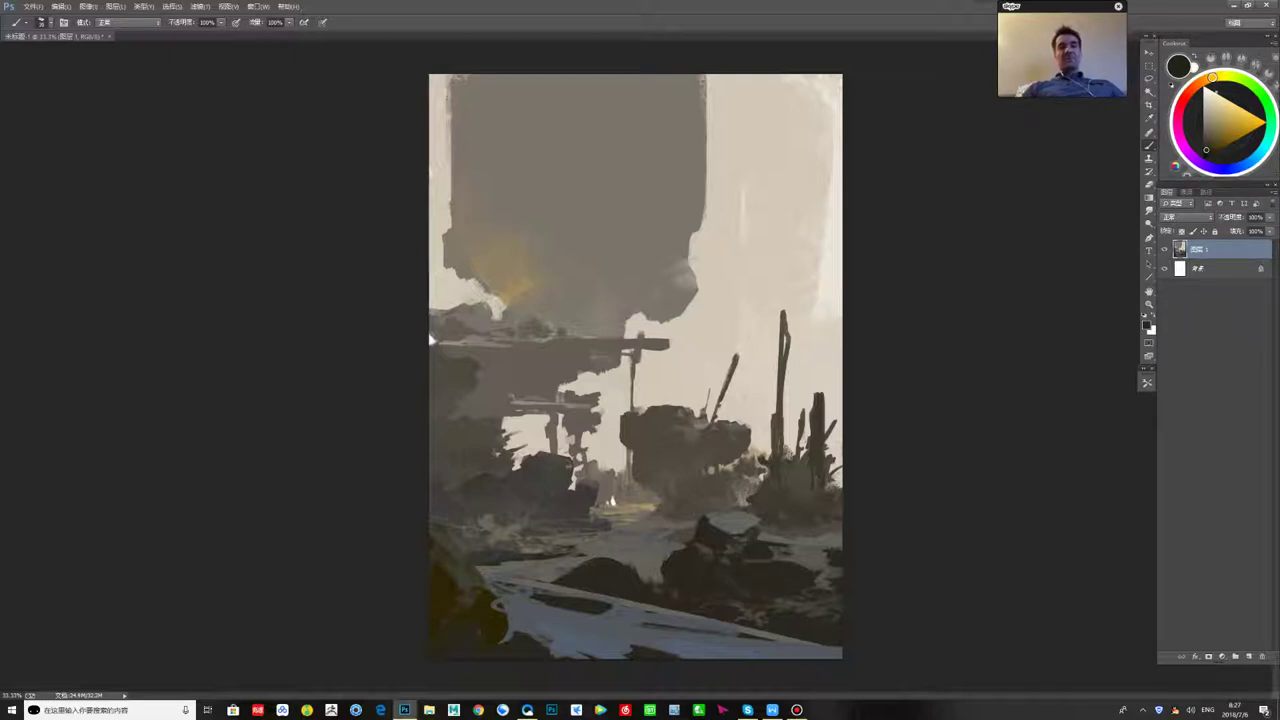
pyautogui.keyDown('alt'); pyautogui.click(490, 512); pyautogui.keyUp('alt')
pyautogui.moveTo(481, 520); pyautogui.dragTo(495, 523)
pyautogui.keyDown('alt'); pyautogui.click(496, 513); pyautogui.keyUp('alt')
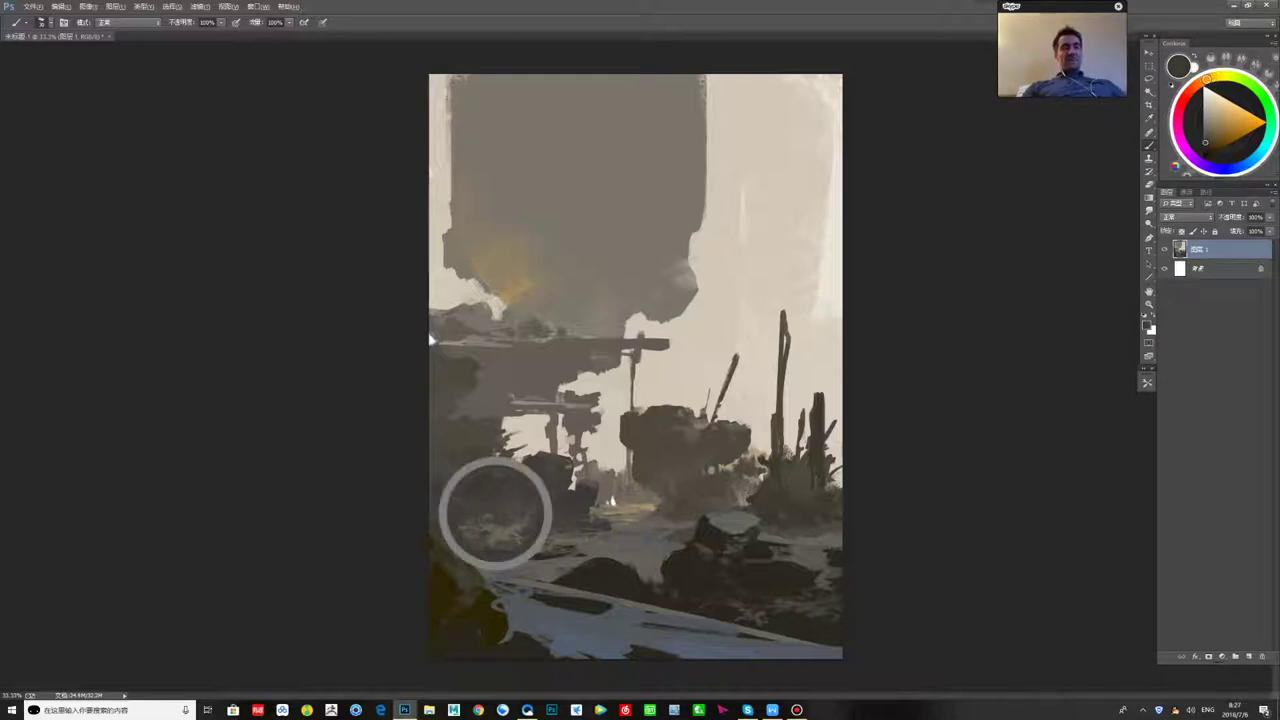
pyautogui.keyDown('alt'); pyautogui.click(497, 518); pyautogui.keyUp('alt')
pyautogui.keyDown('alt'); pyautogui.click(542, 495); pyautogui.keyUp('alt')
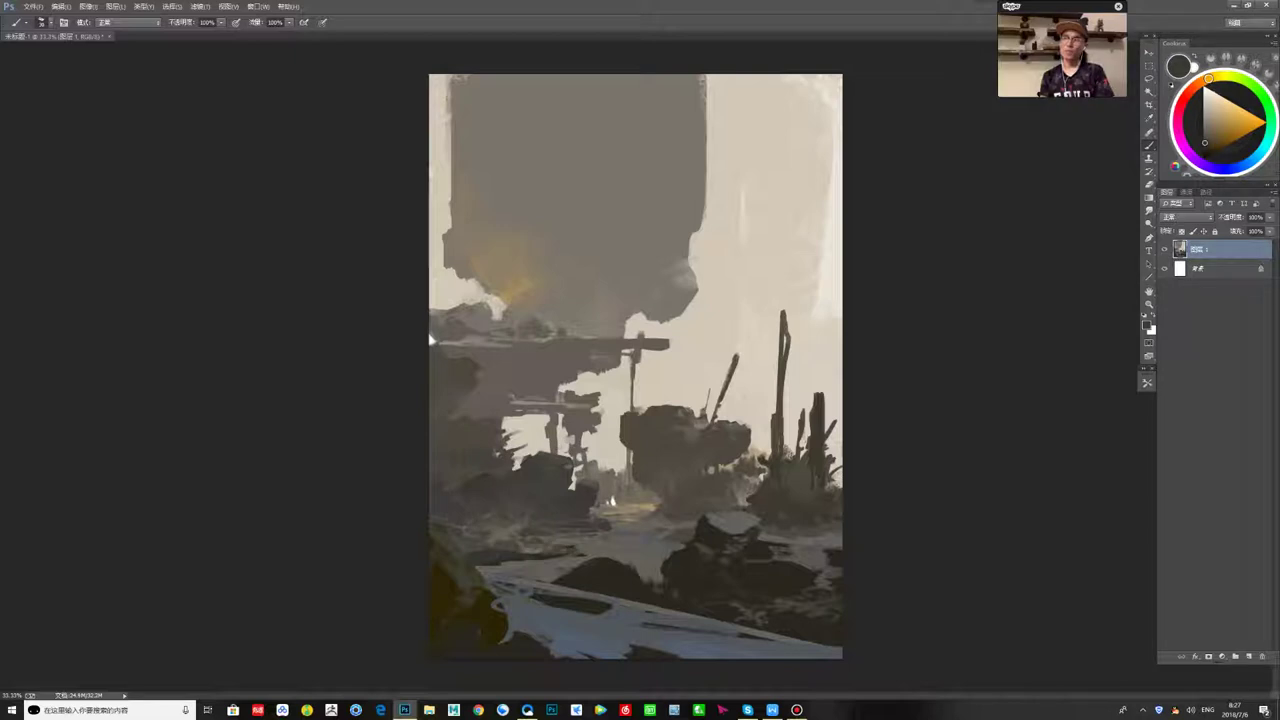
# - Reshape the top of the olive foreground rock into an angular form with sampled dark and grey-brown tones
pyautogui.keyDown('alt'); pyautogui.click(602, 577); pyautogui.keyUp('alt')
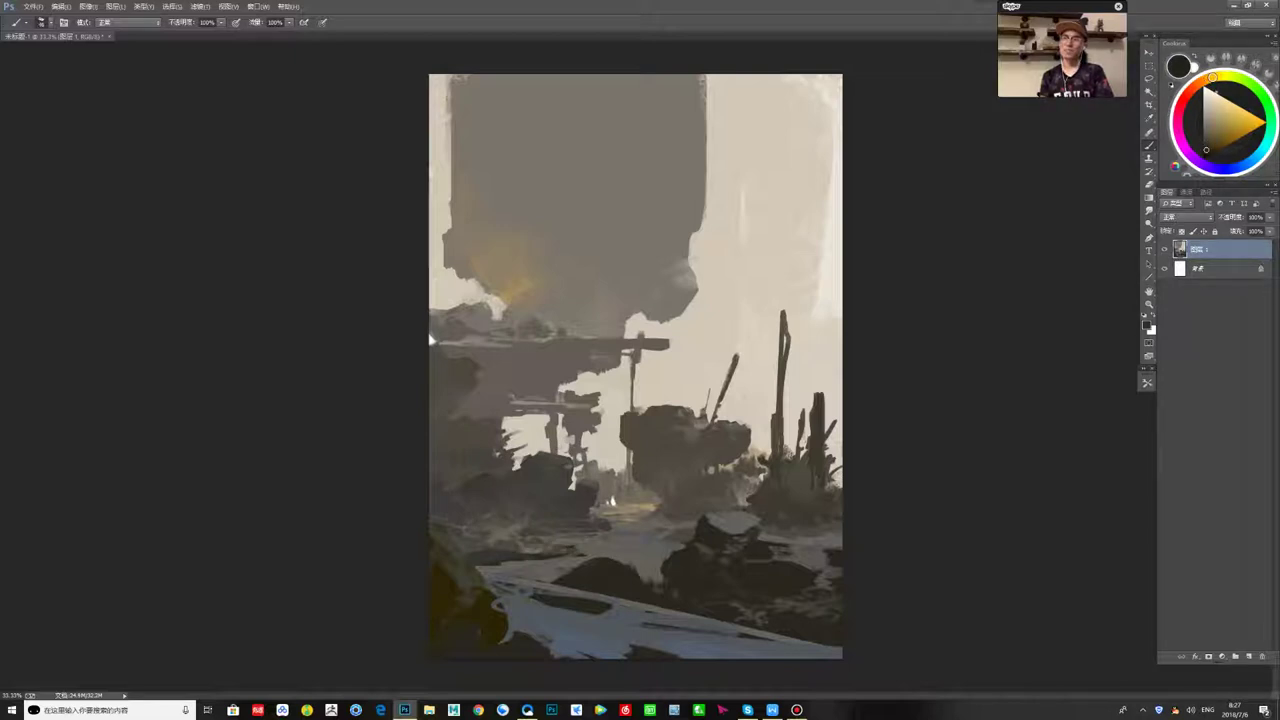
pyautogui.keyDown('alt'); pyautogui.click(486, 606); pyautogui.keyUp('alt')
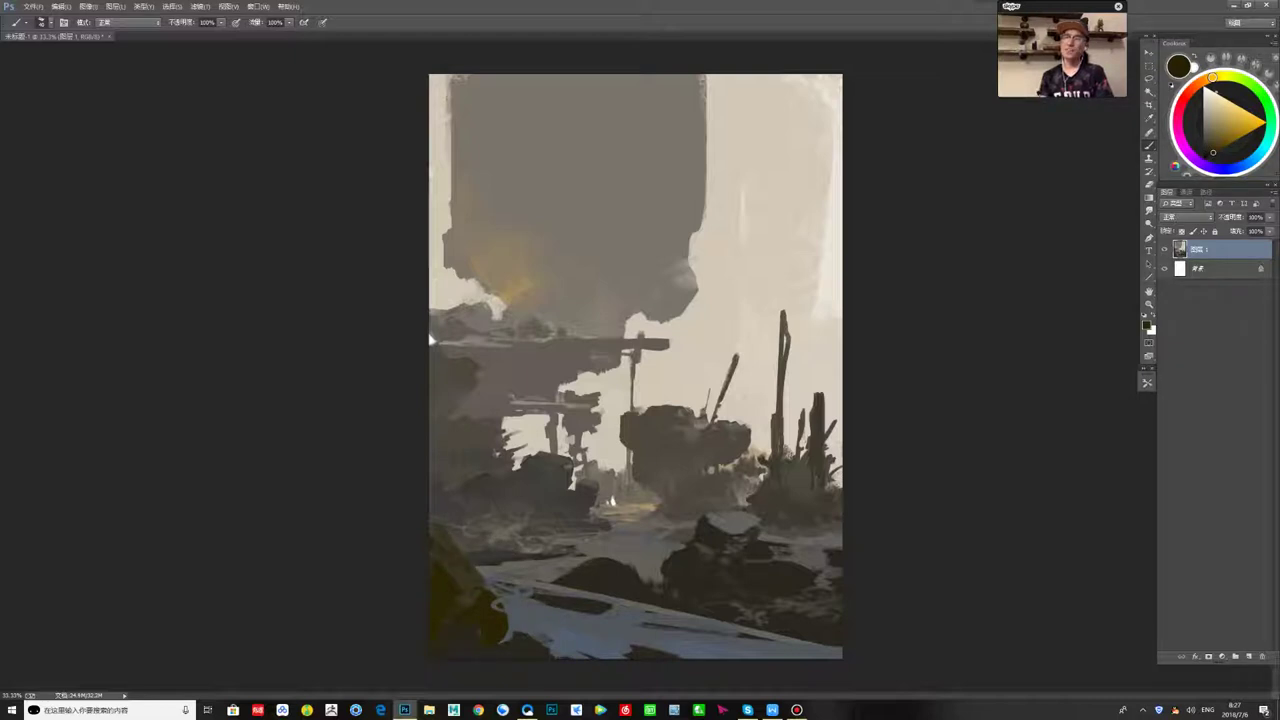
pyautogui.keyDown('alt'); pyautogui.click(448, 556); pyautogui.keyUp('alt')
pyautogui.click(1206, 148)
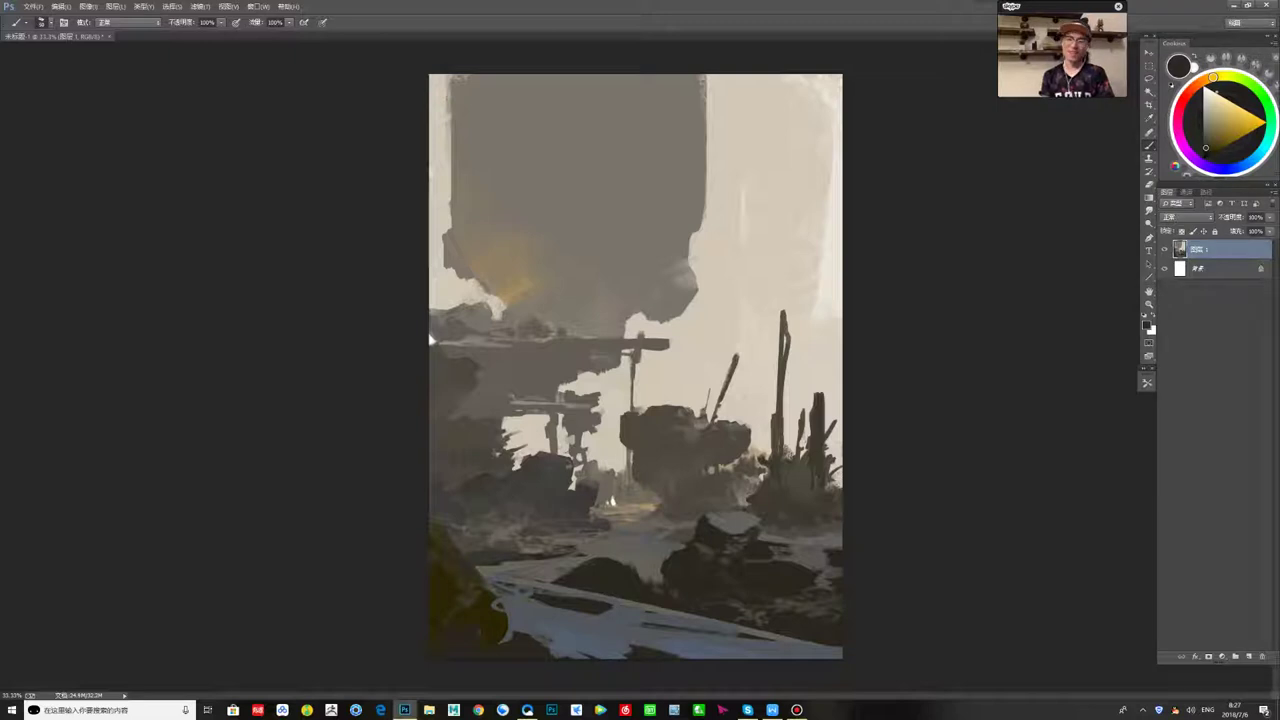
pyautogui.keyDown('alt'); pyautogui.click(465, 541); pyautogui.keyUp('alt')
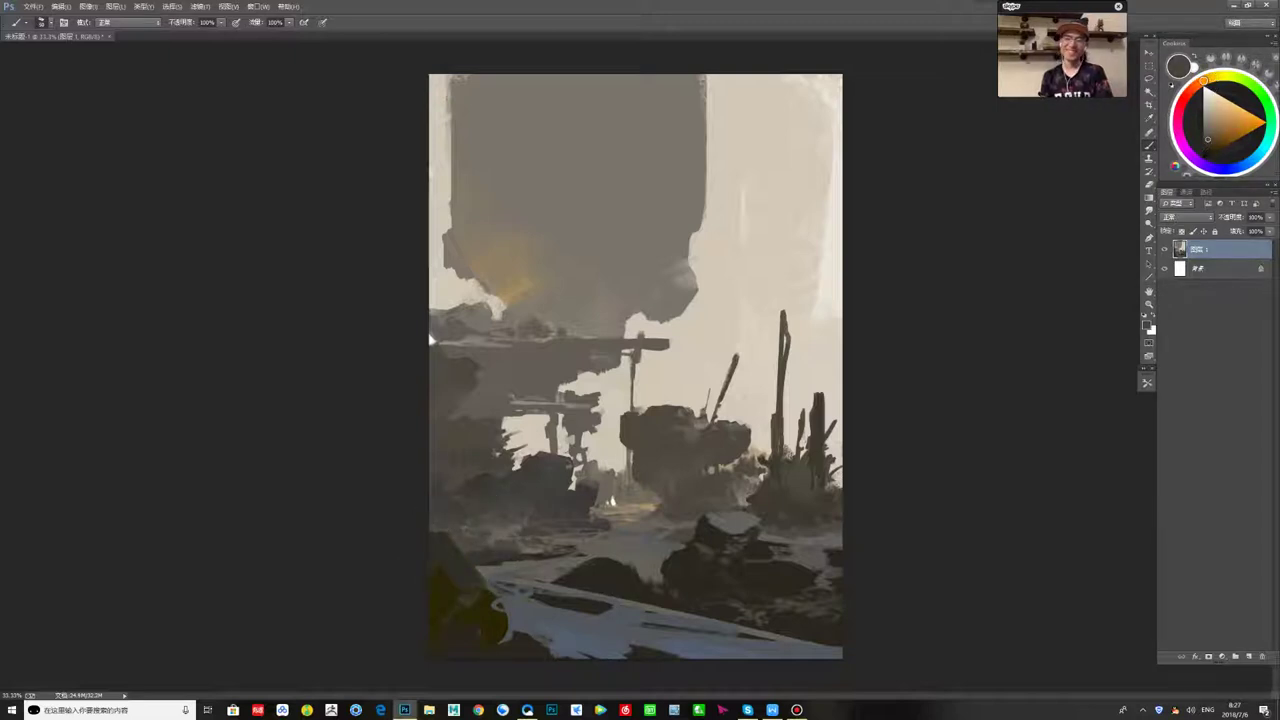
pyautogui.keyDown('alt'); pyautogui.click(465, 545); pyautogui.keyUp('alt')
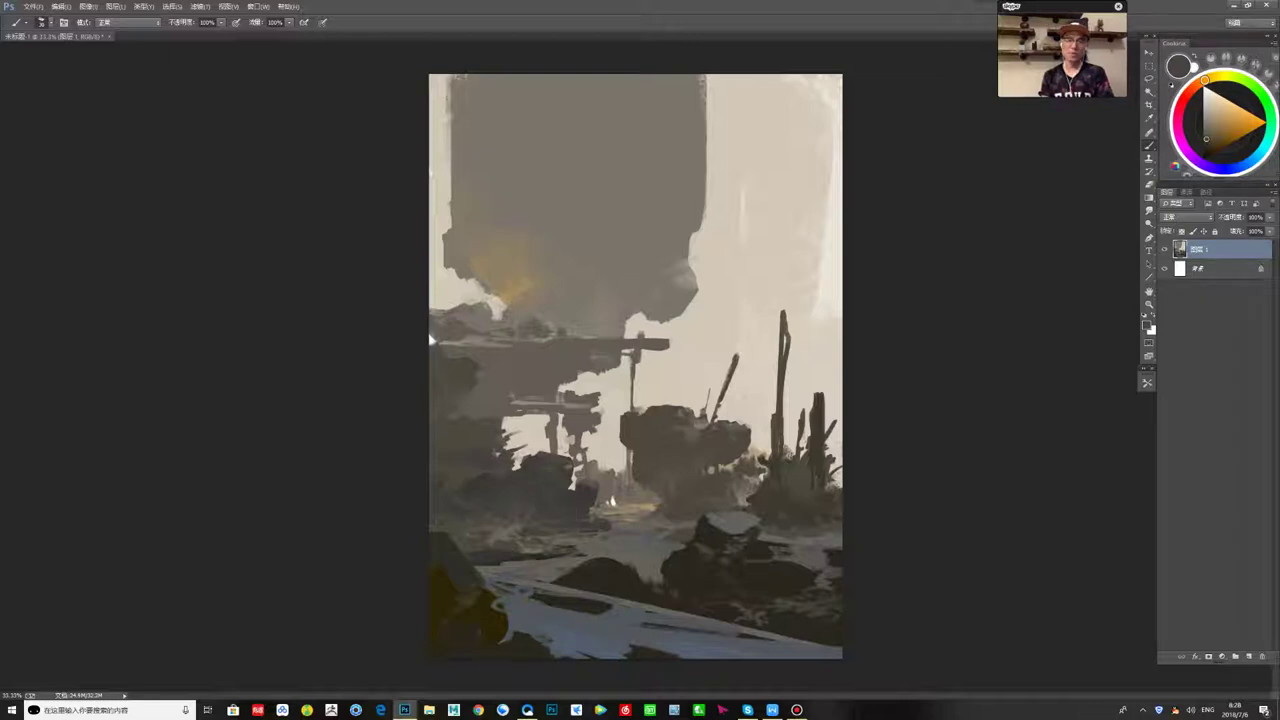
# - Blend the middle-ground path between the white figures and the rounded rock with sampled greys and browns
pyautogui.keyDown('alt'); pyautogui.click(593, 545); pyautogui.keyUp('alt')
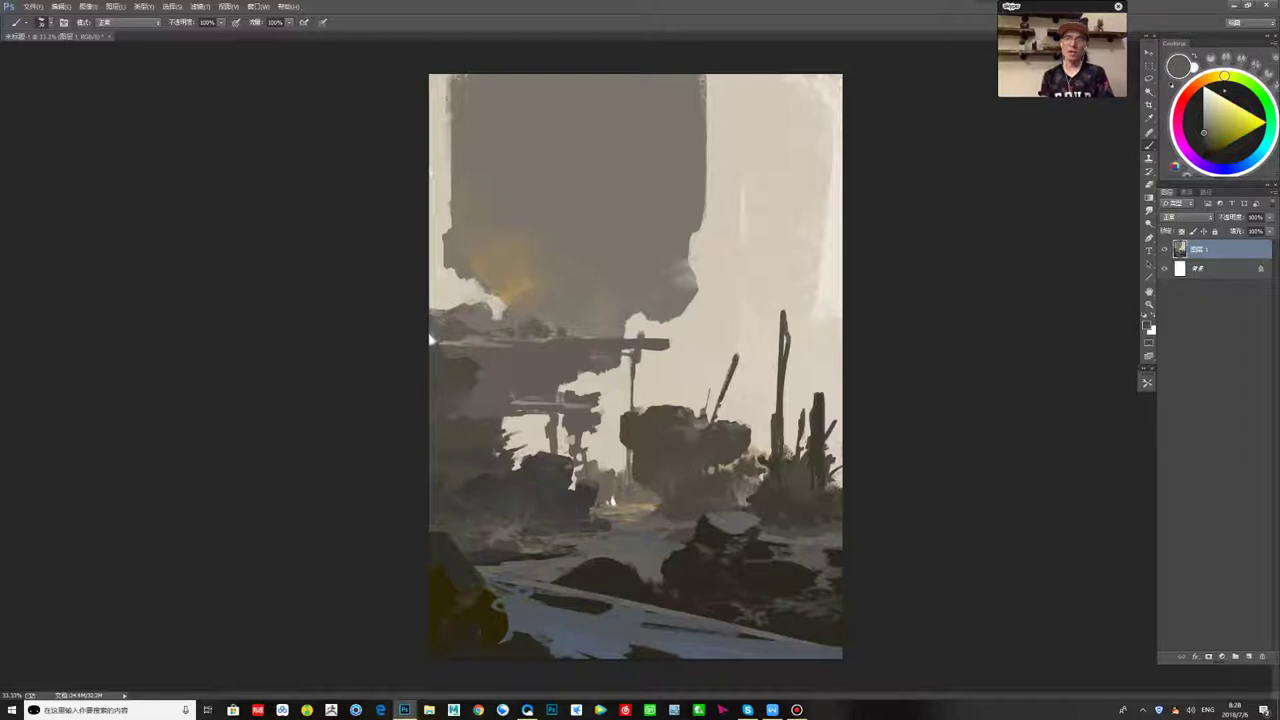
pyautogui.keyDown('alt'); pyautogui.click(600, 535); pyautogui.keyUp('alt')
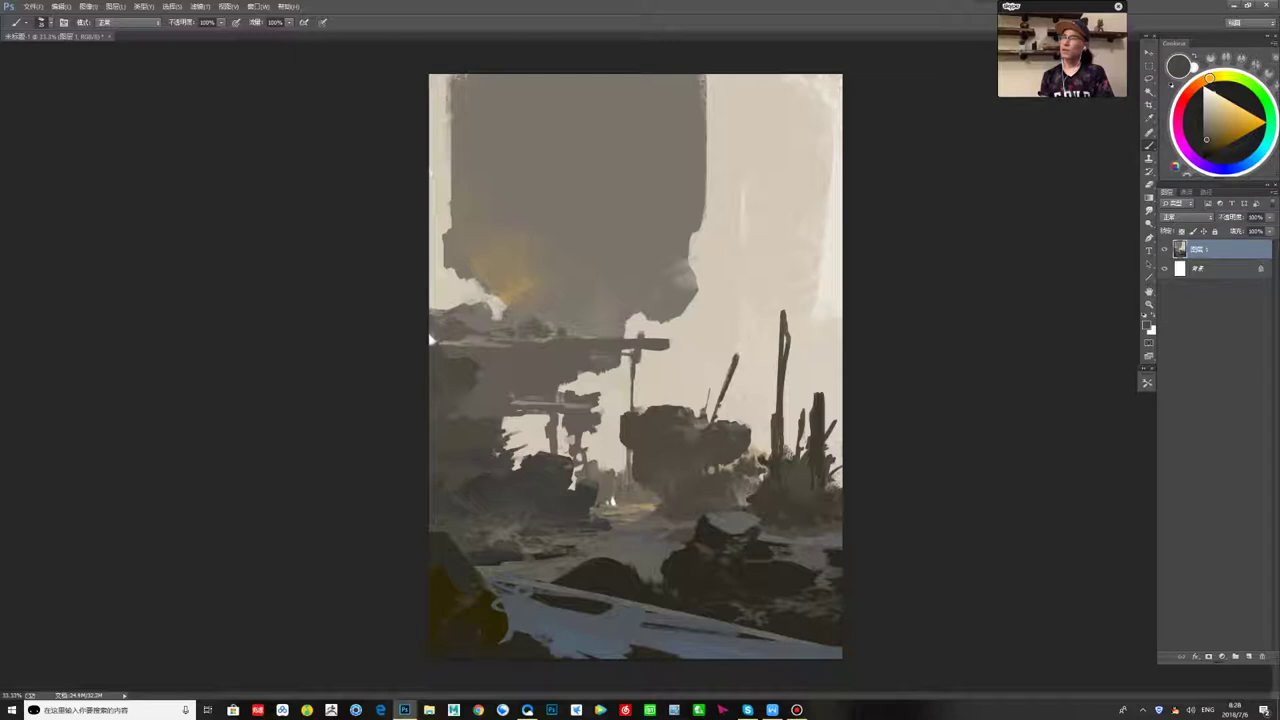
pyautogui.keyDown('alt'); pyautogui.click(577, 541); pyautogui.keyUp('alt')
pyautogui.keyDown('alt'); pyautogui.click(605, 545); pyautogui.keyUp('alt')
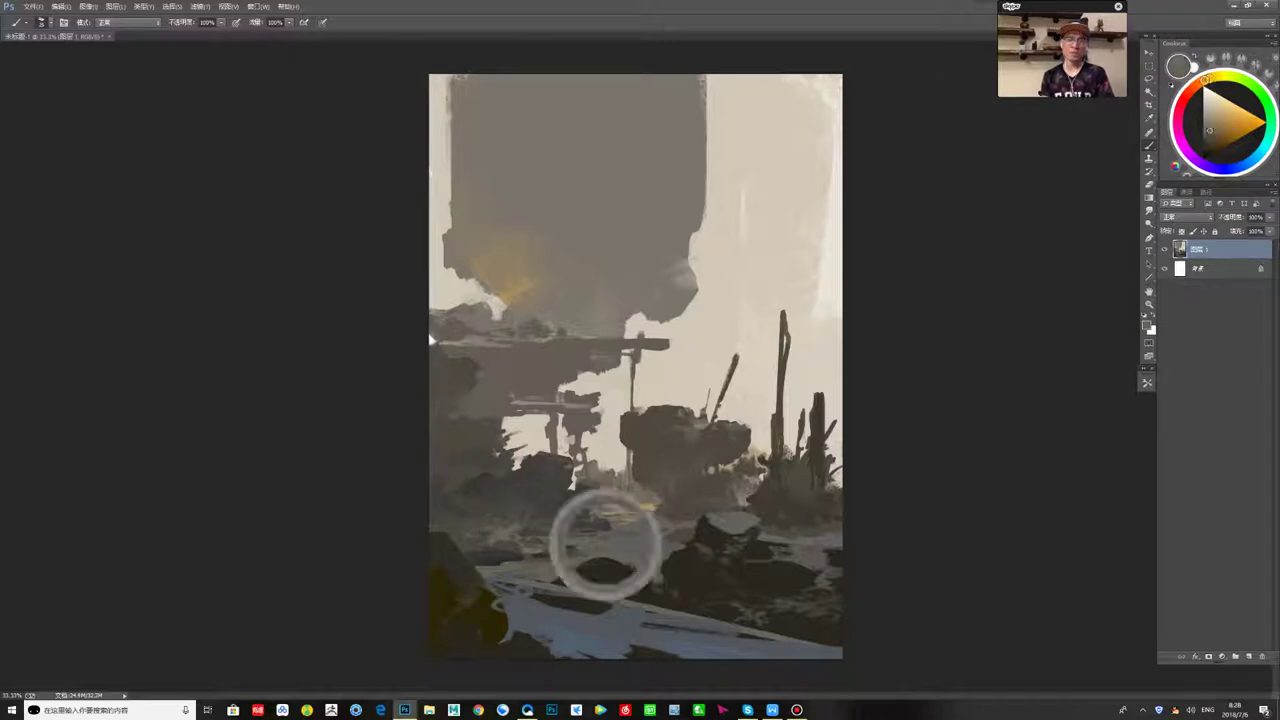
pyautogui.keyDown('alt'); pyautogui.click(601, 515); pyautogui.keyUp('alt')
pyautogui.click(584, 474)
pyautogui.keyDown('alt'); pyautogui.click(634, 521); pyautogui.keyUp('alt')
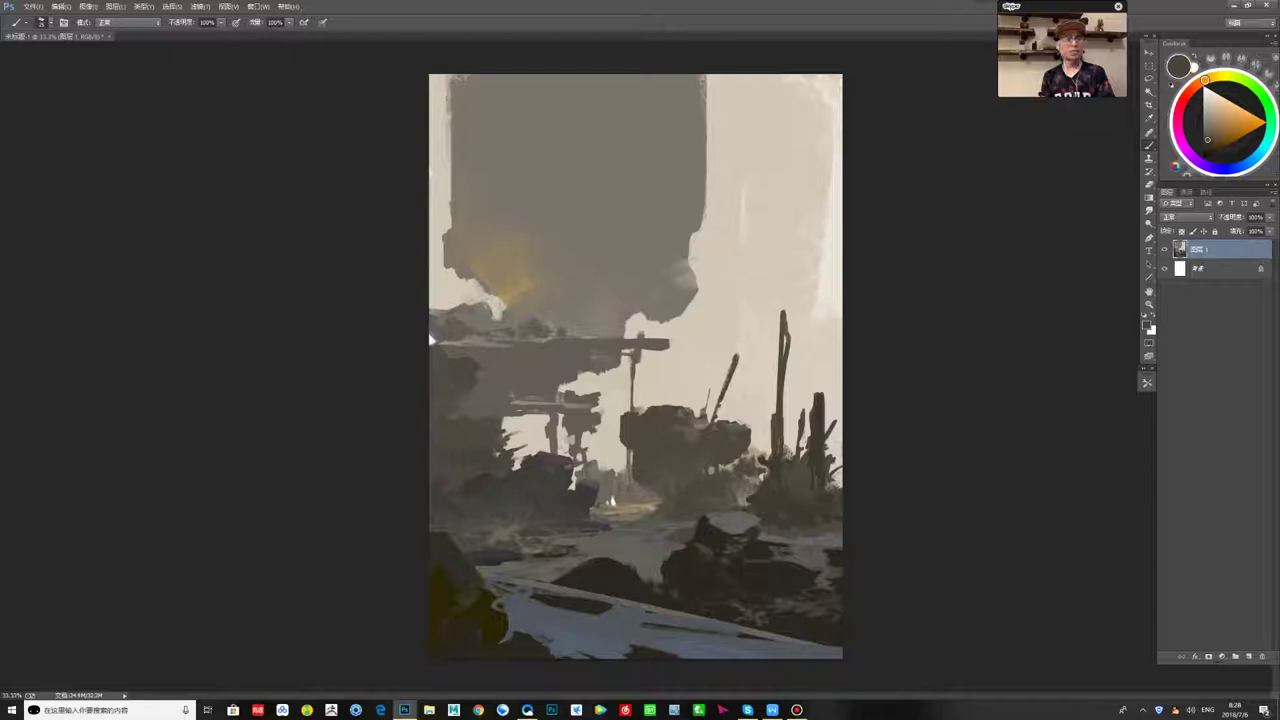
# - Square off the olive rock's edge and tone down the adjoining blue foreground with muted blue-grey strokes
pyautogui.keyDown('alt'); pyautogui.click(436, 366); pyautogui.keyUp('alt')
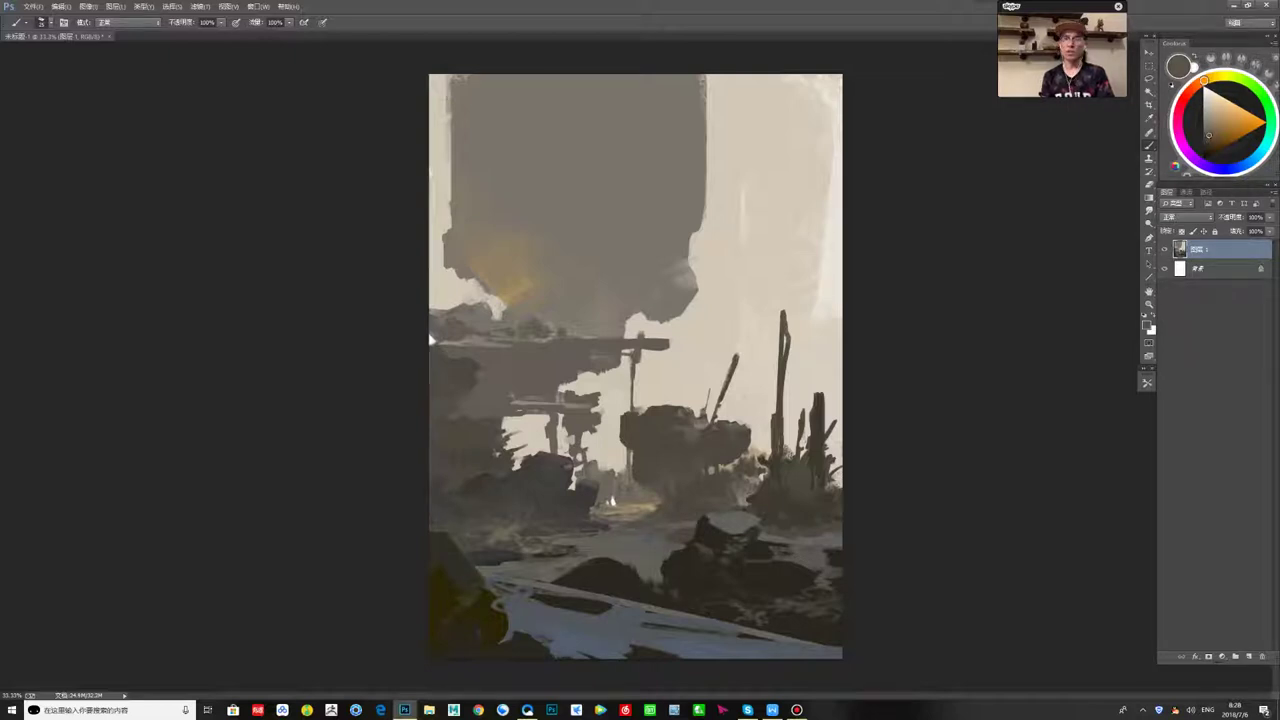
pyautogui.keyDown('alt'); pyautogui.click(611, 500); pyautogui.keyUp('alt')
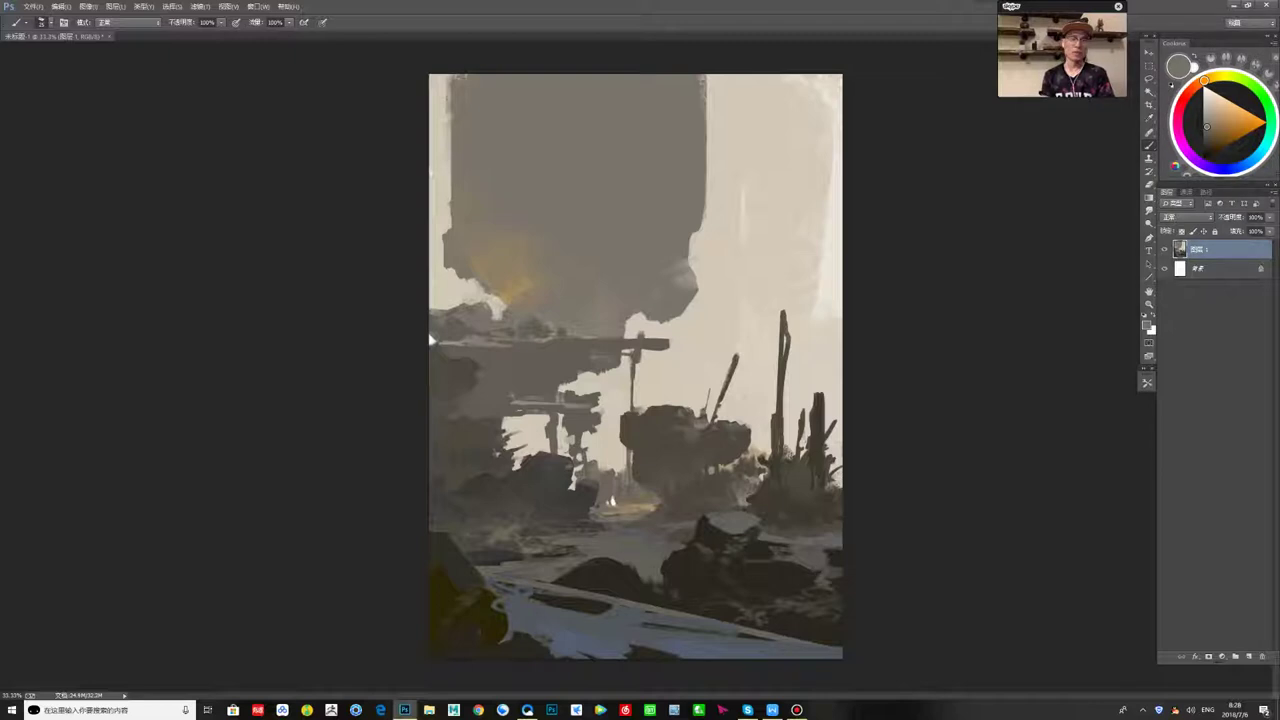
pyautogui.keyDown('alt'); pyautogui.click(611, 500); pyautogui.keyUp('alt')
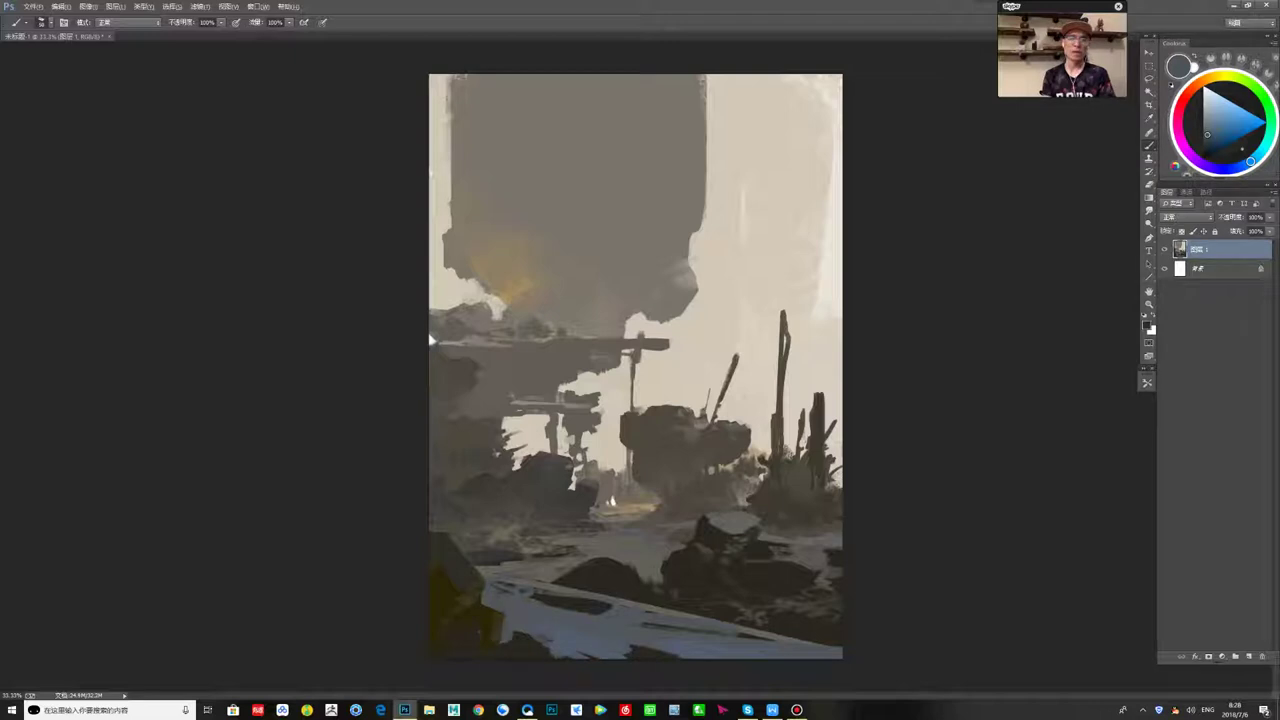
pyautogui.moveTo(632, 647)
pyautogui.mouseDown()
pyautogui.moveTo(679, 653)
pyautogui.moveTo(580, 656)
pyautogui.mouseUp()
pyautogui.moveTo(572, 607); pyautogui.dragTo(606, 611)
pyautogui.moveTo(532, 591)
pyautogui.mouseDown()
pyautogui.moveTo(548, 601)
pyautogui.moveTo(578, 571)
pyautogui.mouseUp()
# - Soften the outer edge of the rounded rock and rework the neighbouring rocky bank with sampled dark browns
pyautogui.keyDown('alt'); pyautogui.click(556, 574); pyautogui.keyUp('alt')
pyautogui.keyDown('alt'); pyautogui.click(590, 576); pyautogui.keyUp('alt')
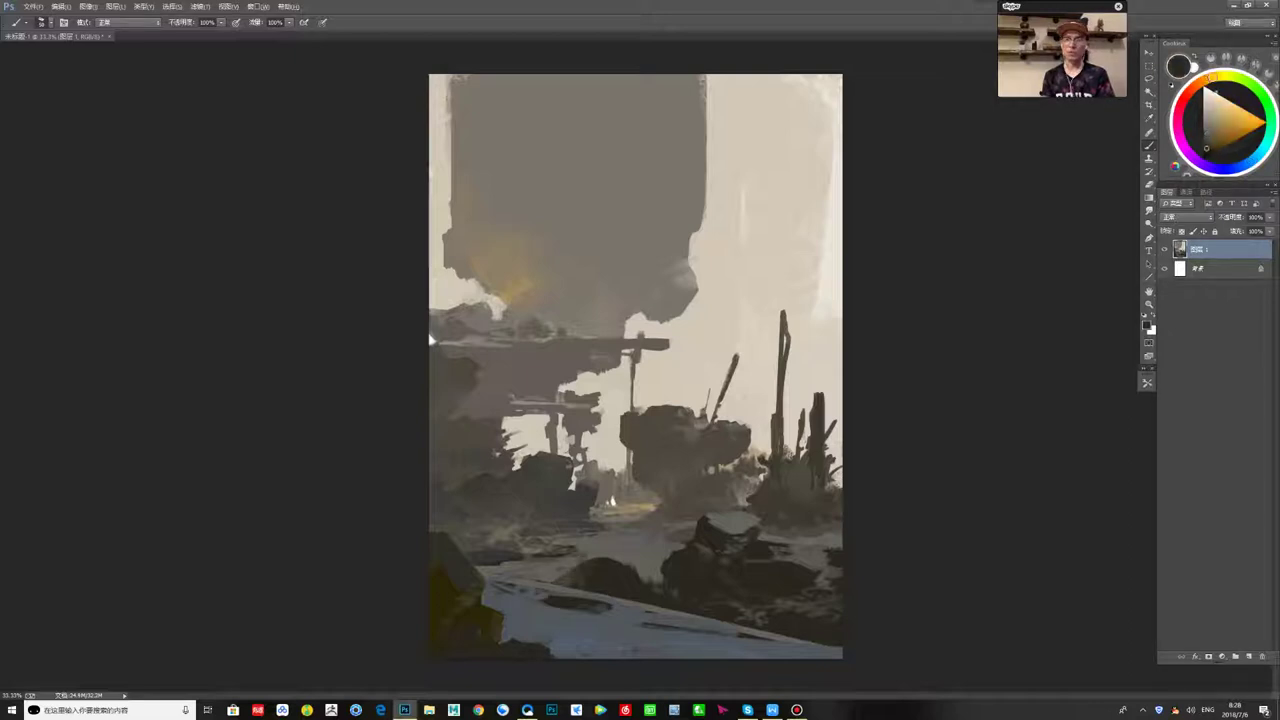
pyautogui.keyDown('alt'); pyautogui.click(634, 565); pyautogui.keyUp('alt')
pyautogui.keyDown('alt'); pyautogui.click(672, 575); pyautogui.keyUp('alt')
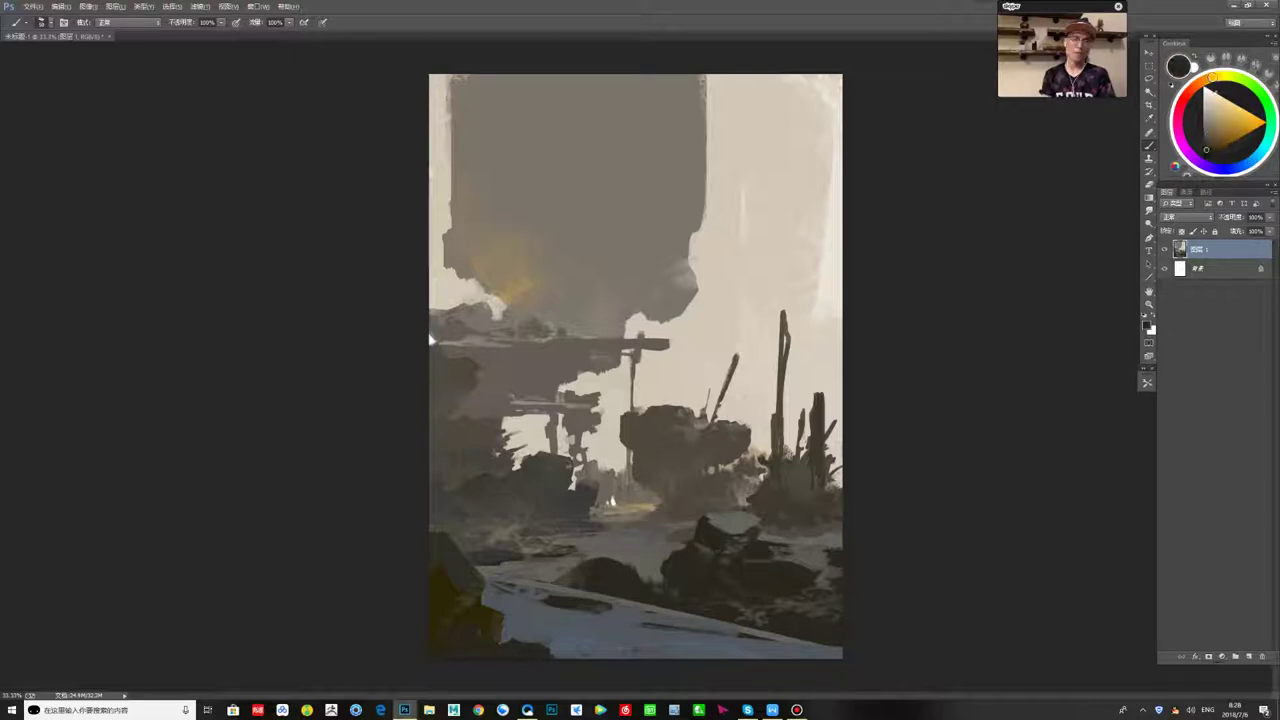
pyautogui.keyDown('alt'); pyautogui.click(785, 619); pyautogui.keyUp('alt')
pyautogui.moveTo(775, 600)
pyautogui.mouseDown()
pyautogui.moveTo(830, 615)
pyautogui.moveTo(820, 612)
pyautogui.mouseUp()
# - Flip the canvas horizontally and refine the bank's edge and the rounded rock's shading with sampled greys and browns
pyautogui.hotkey('ctrl', 'shift', 'h')
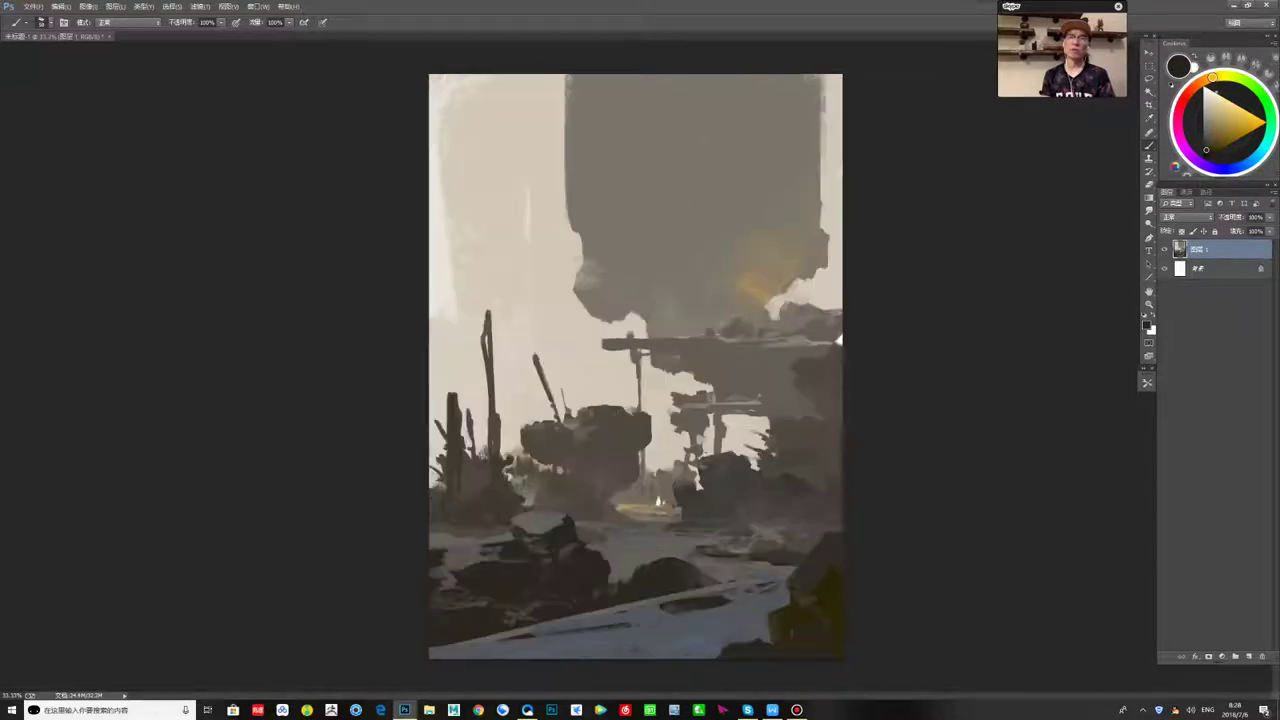
pyautogui.keyDown('alt'); pyautogui.click(580, 606); pyautogui.keyUp('alt')
pyautogui.click(572, 611)
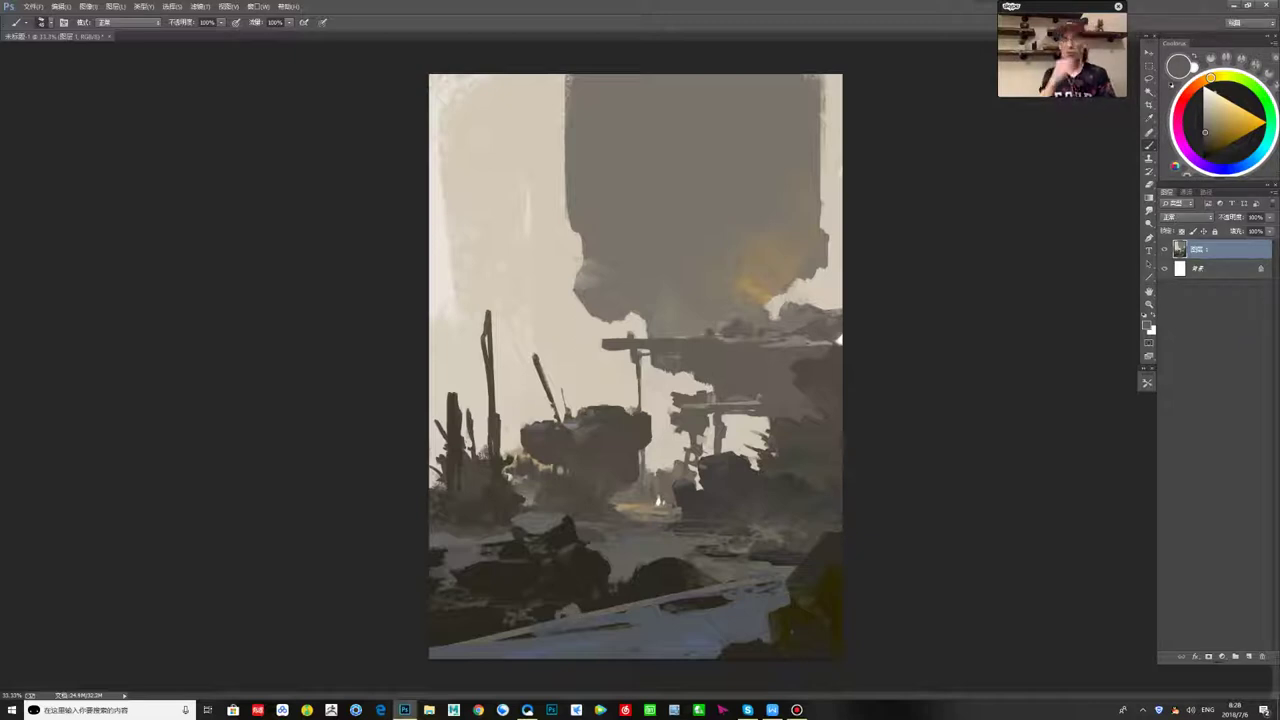
pyautogui.keyDown('alt'); pyautogui.click(624, 572); pyautogui.keyUp('alt')
pyautogui.keyDown('alt'); pyautogui.click(654, 560); pyautogui.keyUp('alt')
pyautogui.keyDown('alt'); pyautogui.click(662, 570); pyautogui.keyUp('alt')
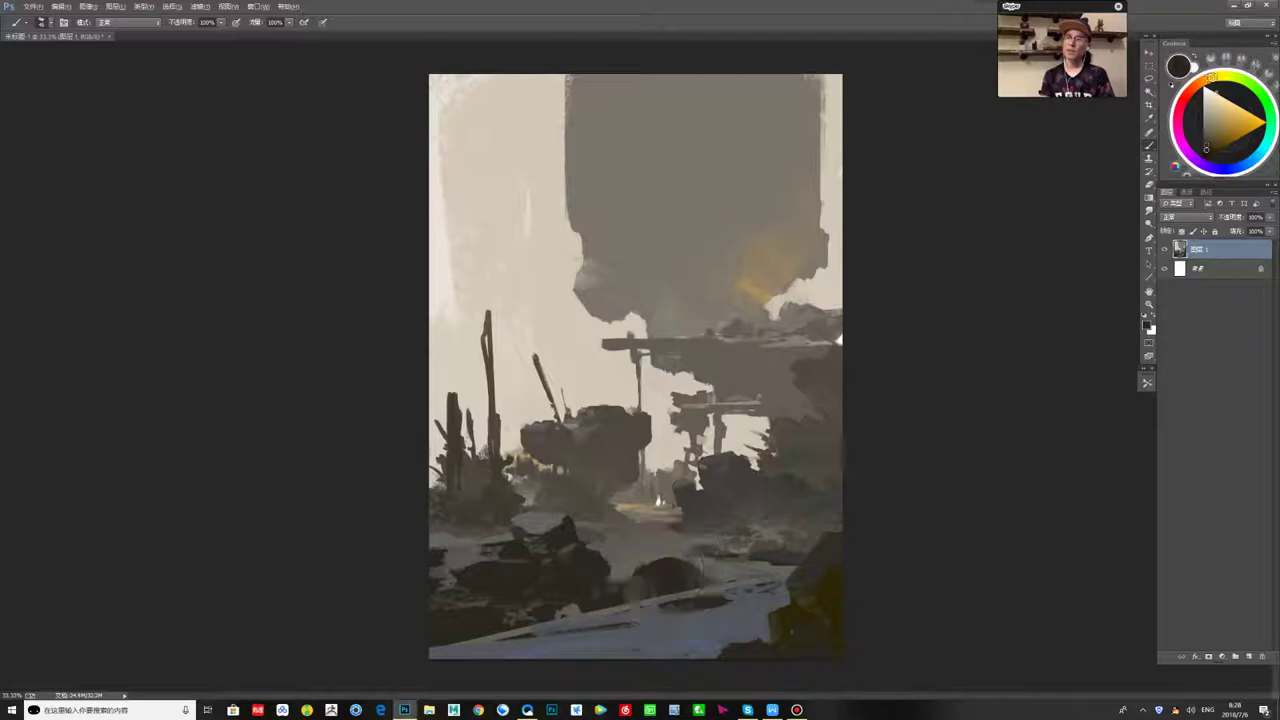
# - Break up the straight edge between the rocky bank and the blue foreground with irregular dark rock strokes
pyautogui.keyDown('alt'); pyautogui.click(609, 602); pyautogui.keyUp('alt')
pyautogui.keyDown('alt'); pyautogui.click(476, 623); pyautogui.keyUp('alt')
pyautogui.keyDown('alt'); pyautogui.click(553, 631); pyautogui.keyUp('alt')
pyautogui.keyDown('alt'); pyautogui.click(558, 591); pyautogui.keyUp('alt')
pyautogui.keyDown('alt'); pyautogui.click(491, 627); pyautogui.keyUp('alt')
pyautogui.moveTo(494, 638); pyautogui.dragTo(470, 642)
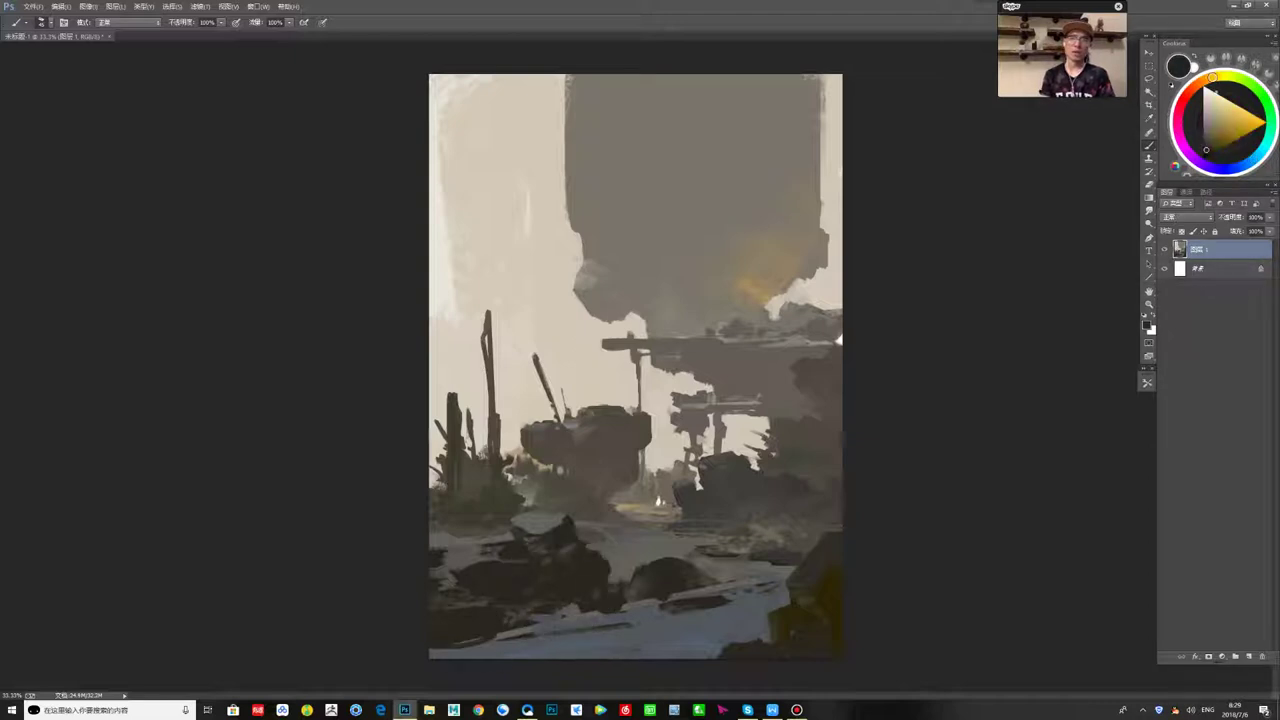
# - Break up the dark base of the olive rock with blue-grey and dark tones, and flip the canvas back horizontally
pyautogui.keyDown('alt'); pyautogui.click(748, 634); pyautogui.keyUp('alt')
pyautogui.moveTo(756, 644); pyautogui.dragTo(721, 656)
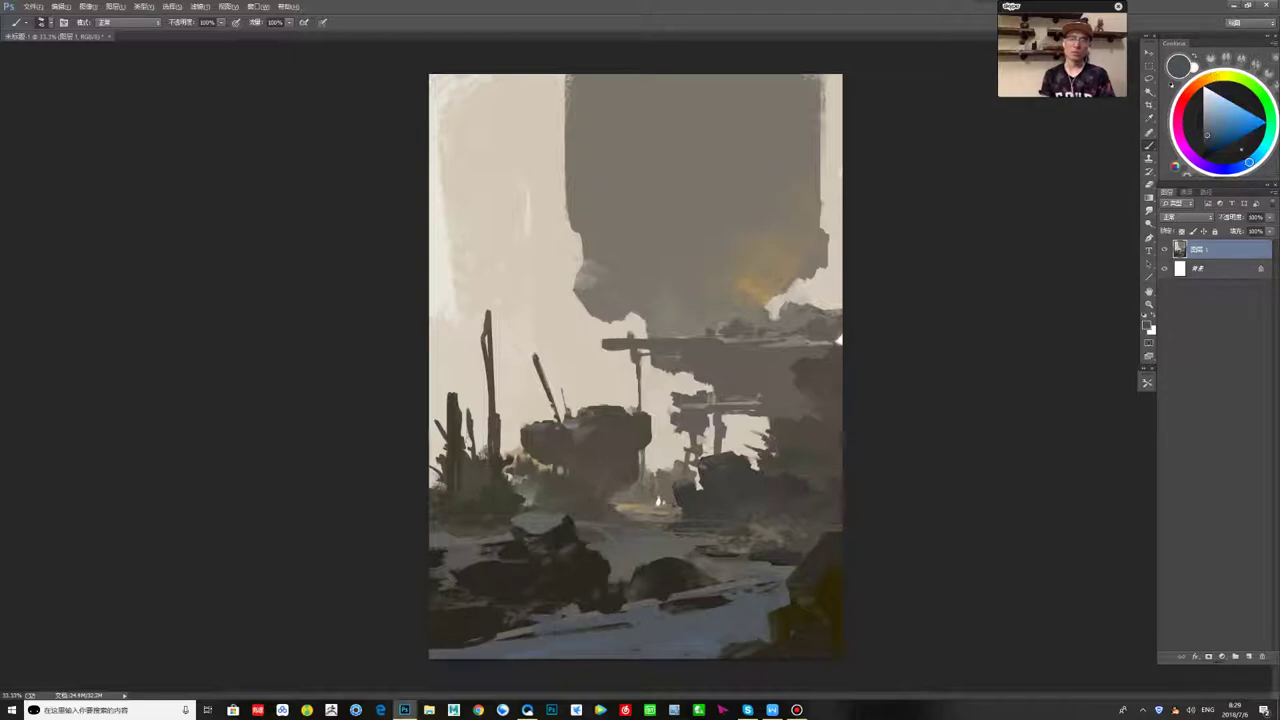
pyautogui.keyDown('alt'); pyautogui.click(763, 641); pyautogui.keyUp('alt')
pyautogui.keyDown('alt'); pyautogui.click(775, 643); pyautogui.keyUp('alt')
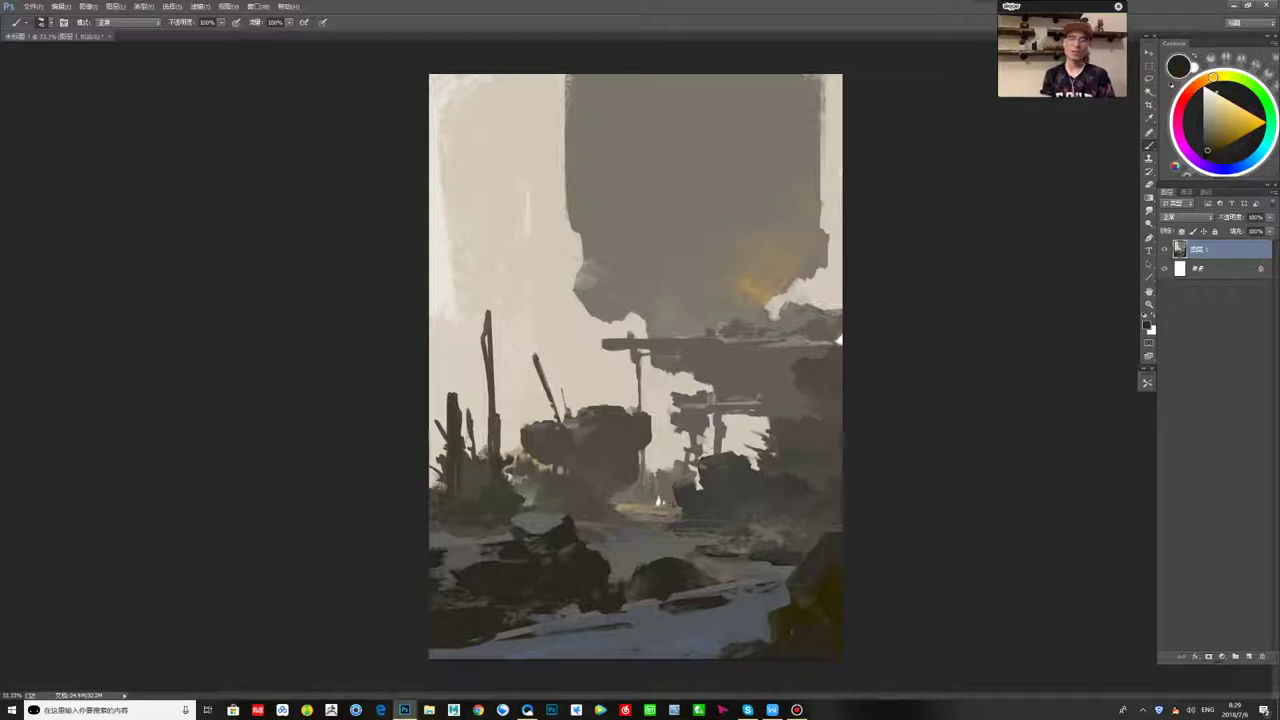
pyautogui.hotkey('ctrl', 'shift', 'h')
# - Paint a slim grey vertical post between the hanging block and the boat-like shape, and thin it with the light sky colour
pyautogui.keyDown('alt'); pyautogui.click(552, 480); pyautogui.keyUp('alt')
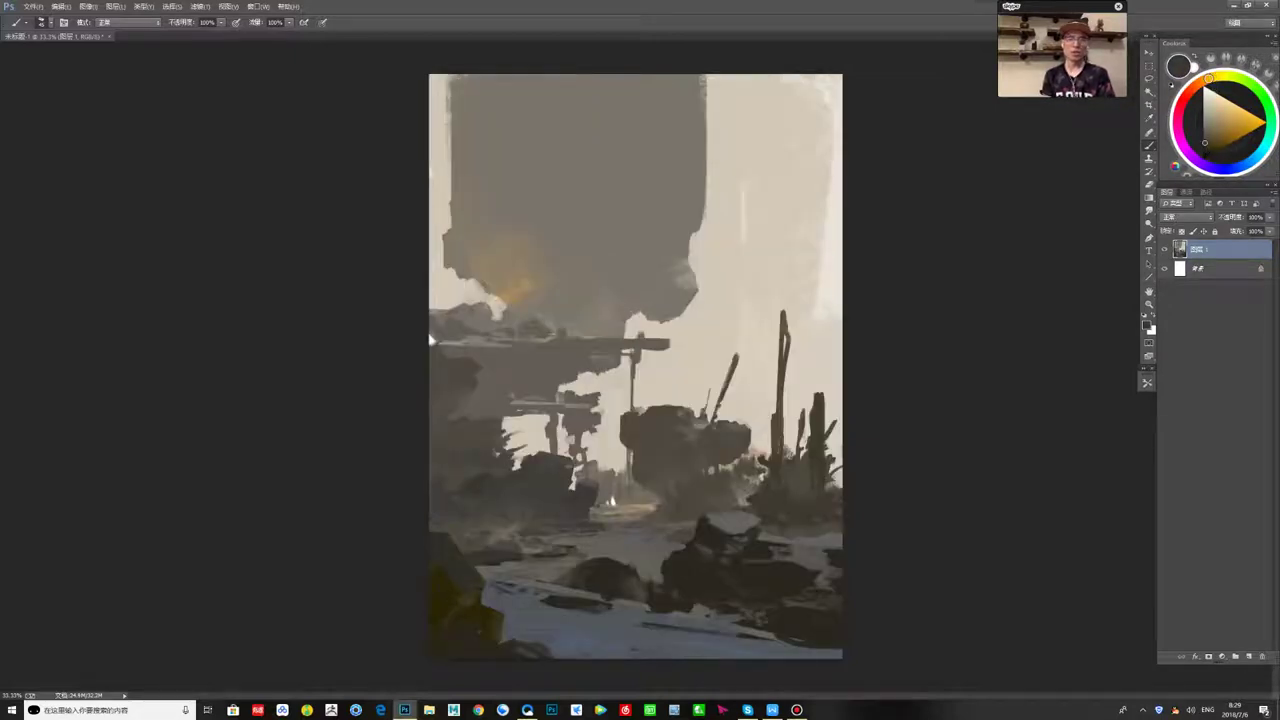
pyautogui.keyDown('alt'); pyautogui.click(733, 525); pyautogui.keyUp('alt')
pyautogui.keyDown('alt'); pyautogui.click(700, 565); pyautogui.keyUp('alt')
pyautogui.keyDown('alt'); pyautogui.click(658, 309); pyautogui.keyUp('alt')
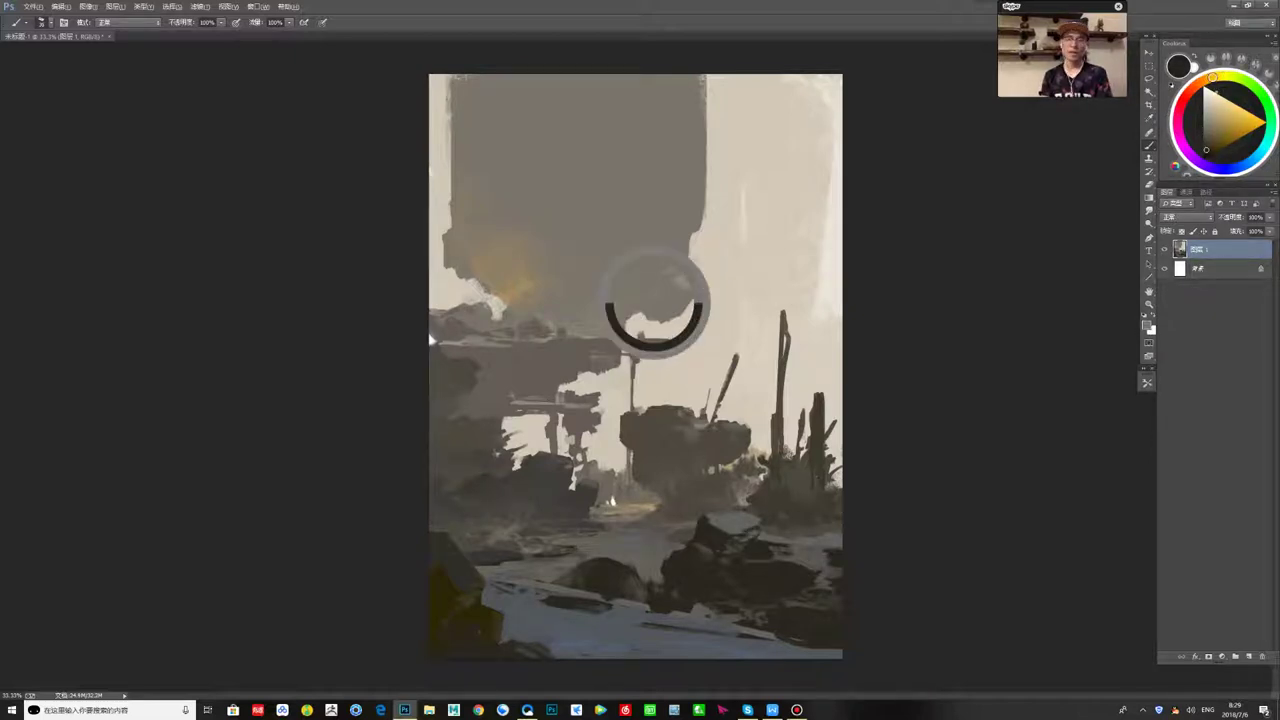
pyautogui.moveTo(672, 320); pyautogui.dragTo(675, 405)
pyautogui.keyDown('alt'); pyautogui.click(659, 376); pyautogui.keyUp('alt')
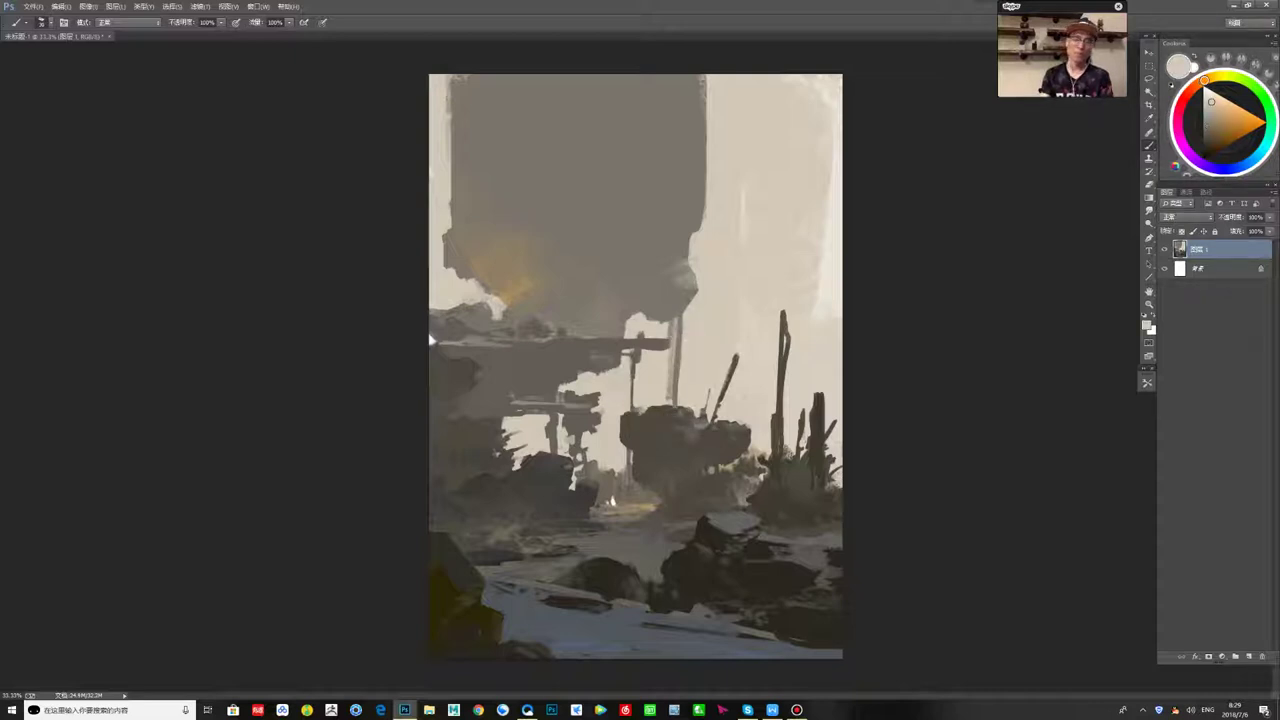
pyautogui.moveTo(675, 326); pyautogui.dragTo(671, 400)
pyautogui.hotkey('alt', 'Tab')
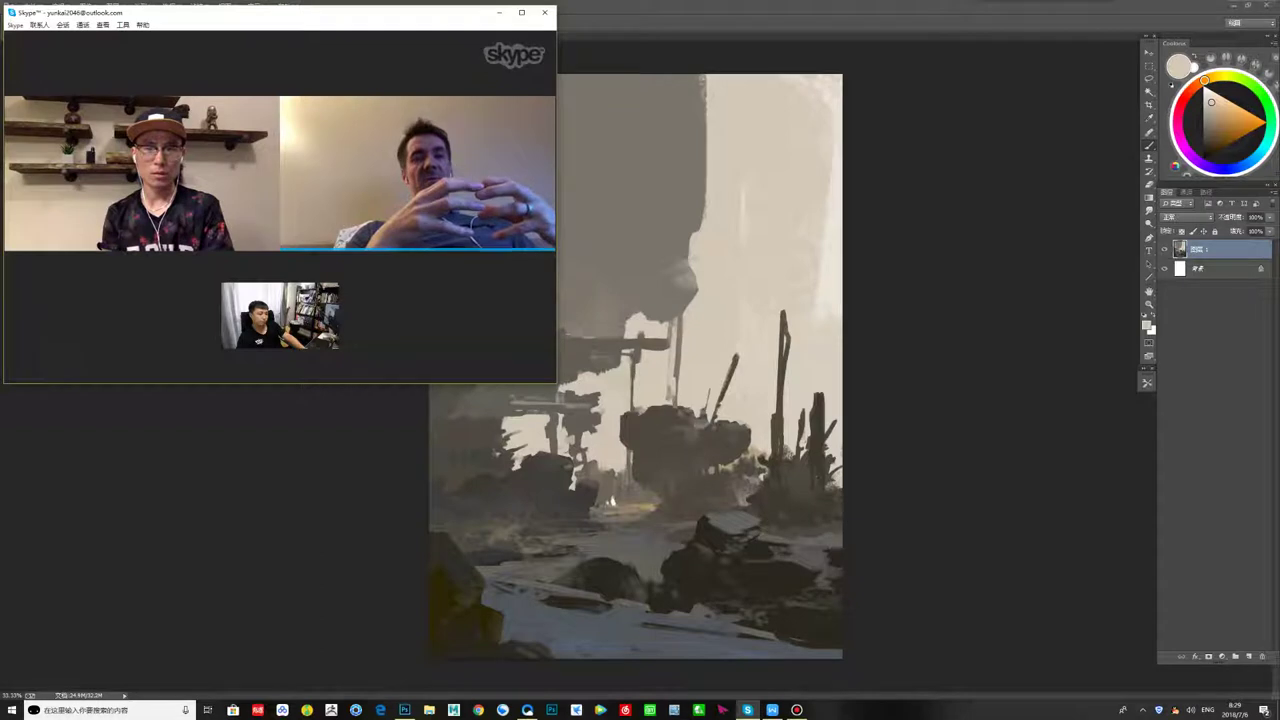
pyautogui.hotkey('alt', 'Tab')
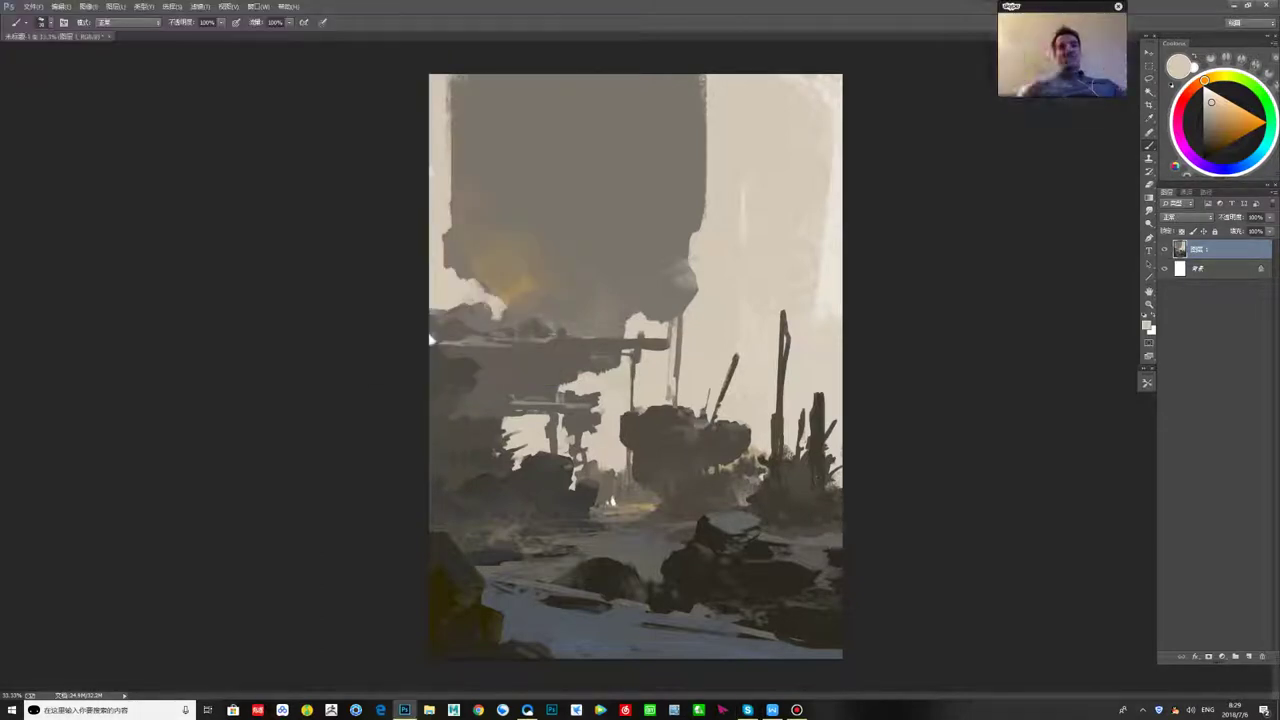
# - Paint small light openings and grey accents along the upper edge of the boat-like shape with sampled sky and hull tones
pyautogui.keyDown('alt'); pyautogui.click(660, 440); pyautogui.keyUp('alt')
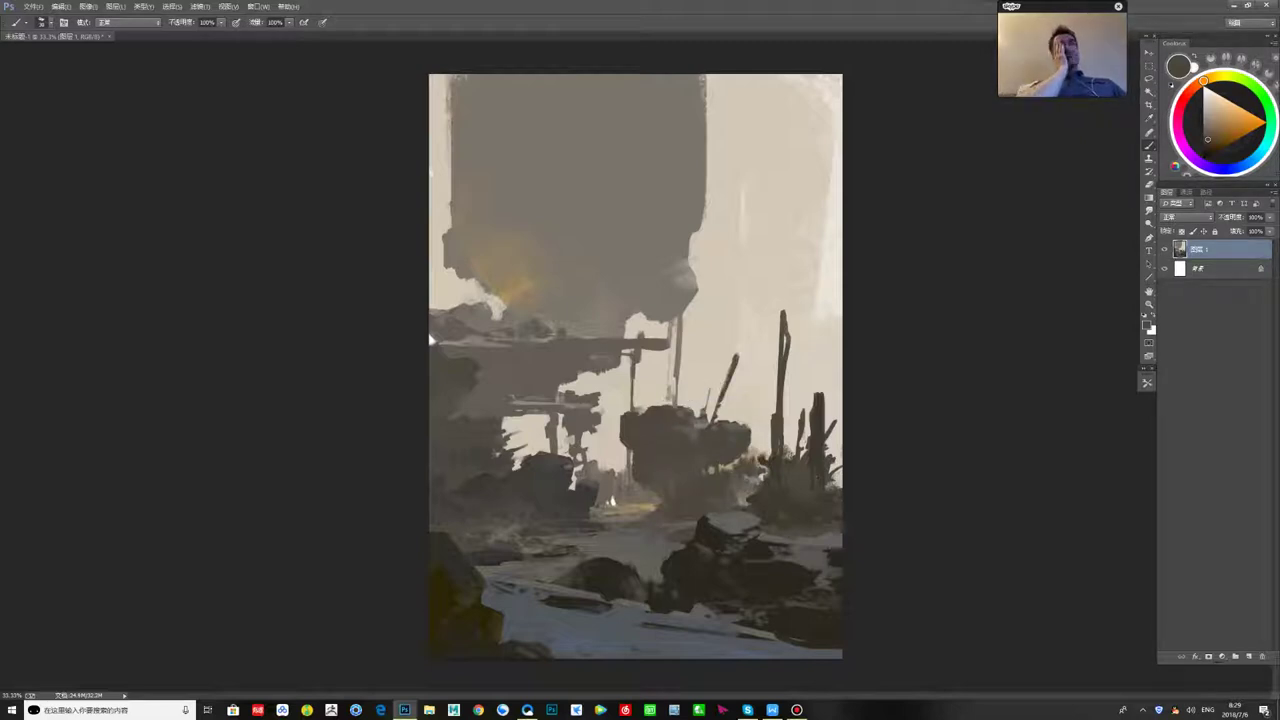
pyautogui.keyDown('alt'); pyautogui.click(432, 340); pyautogui.keyUp('alt')
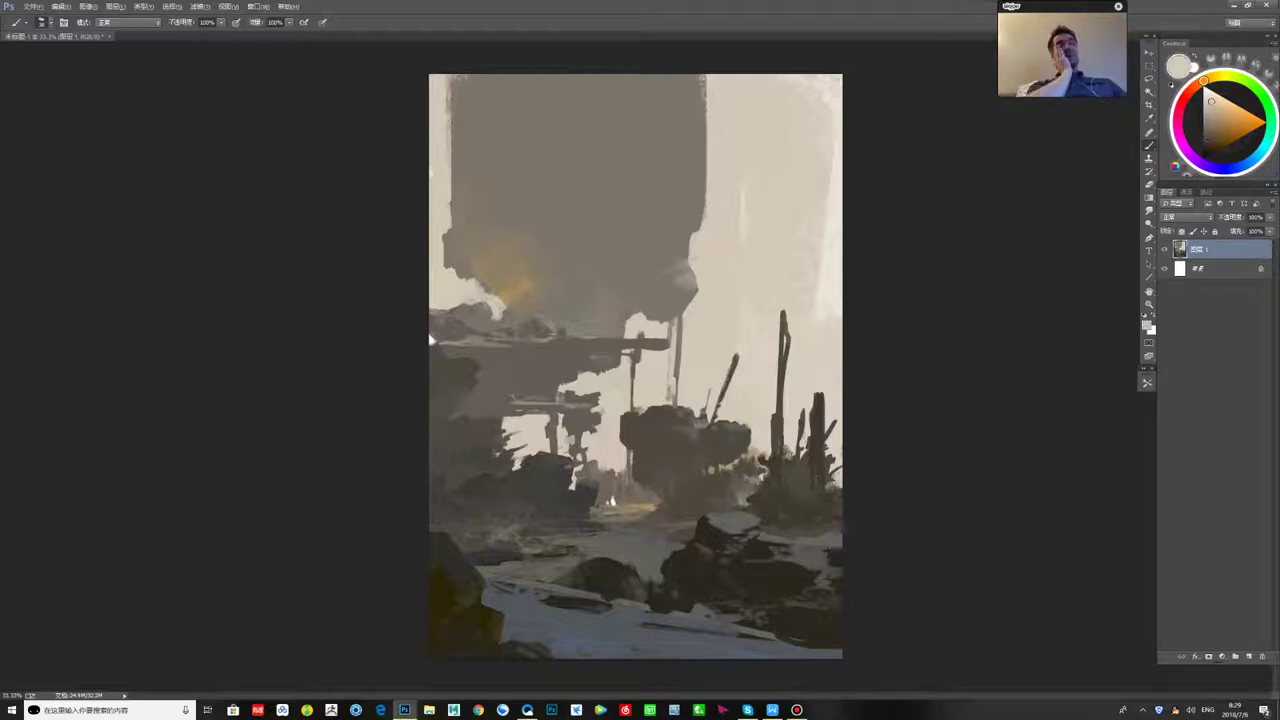
pyautogui.keyDown('alt'); pyautogui.click(666, 414); pyautogui.keyUp('alt')
pyautogui.keyDown('alt'); pyautogui.click(657, 410); pyautogui.keyUp('alt')
pyautogui.keyDown('alt'); pyautogui.click(664, 413); pyautogui.keyUp('alt')
pyautogui.keyDown('alt'); pyautogui.click(646, 404); pyautogui.keyUp('alt')
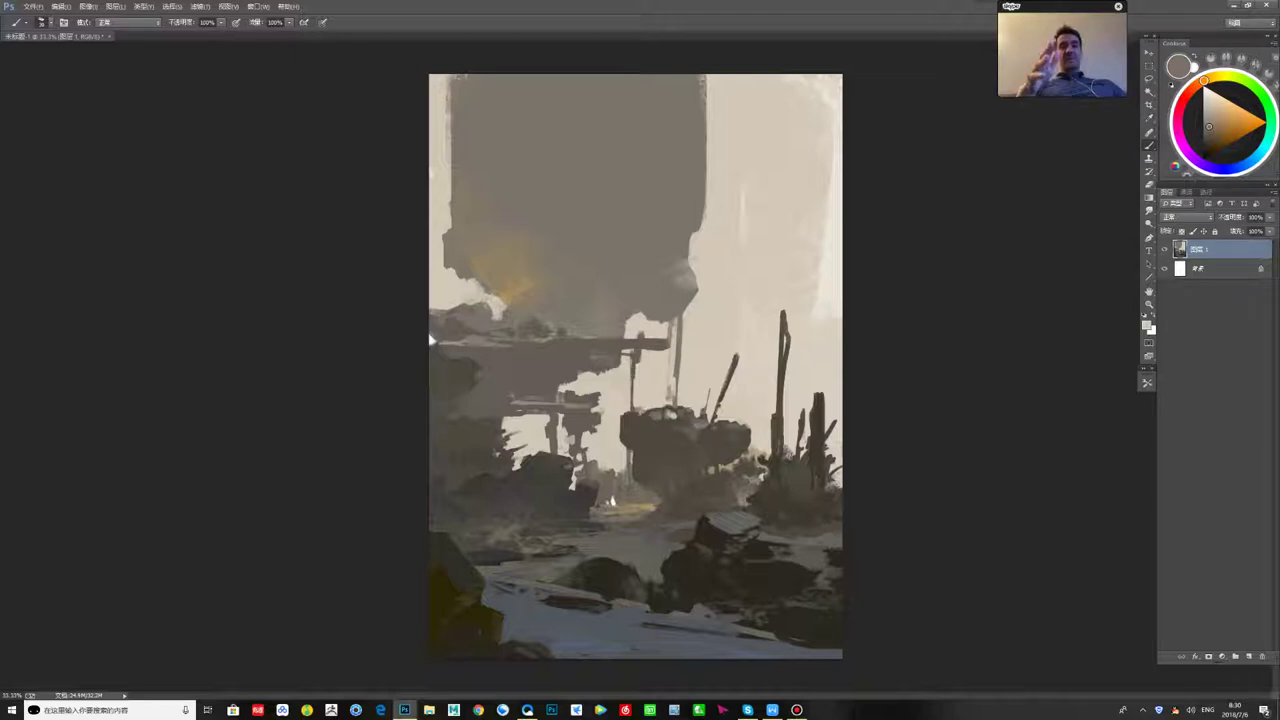
pyautogui.keyDown('alt'); pyautogui.click(646, 433); pyautogui.keyUp('alt')
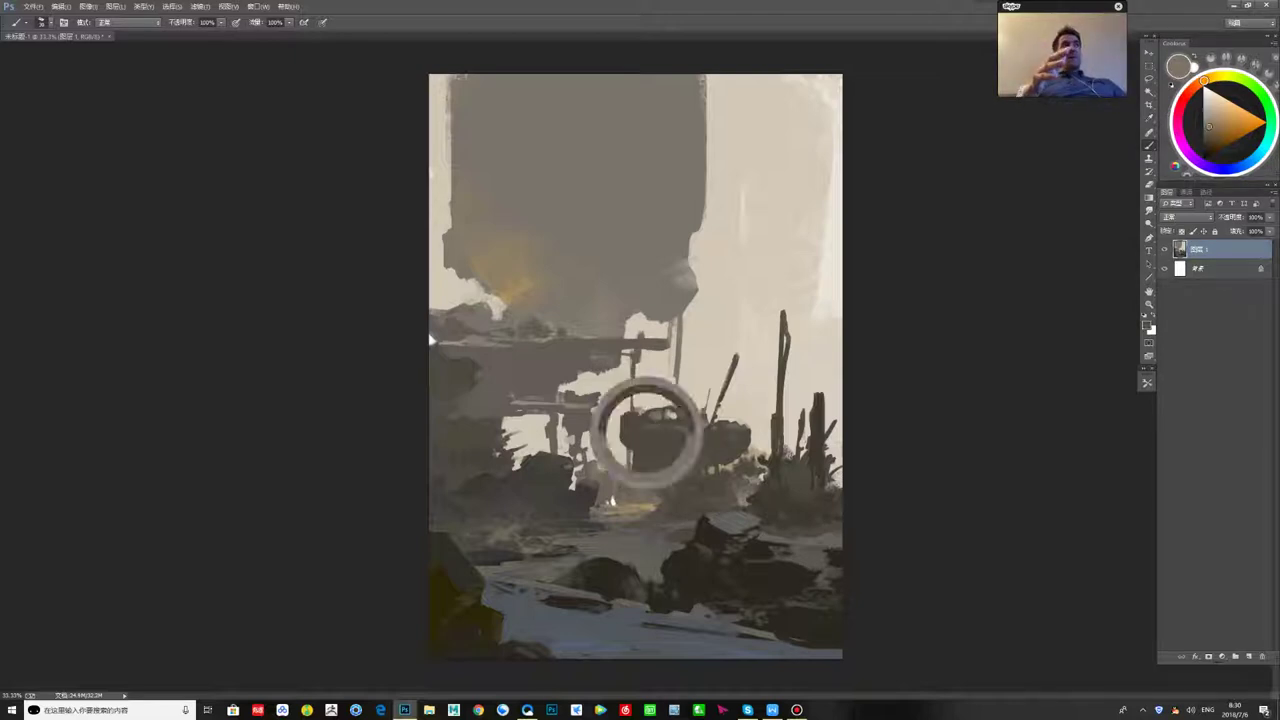
pyautogui.keyDown('alt'); pyautogui.click(704, 424); pyautogui.keyUp('alt')
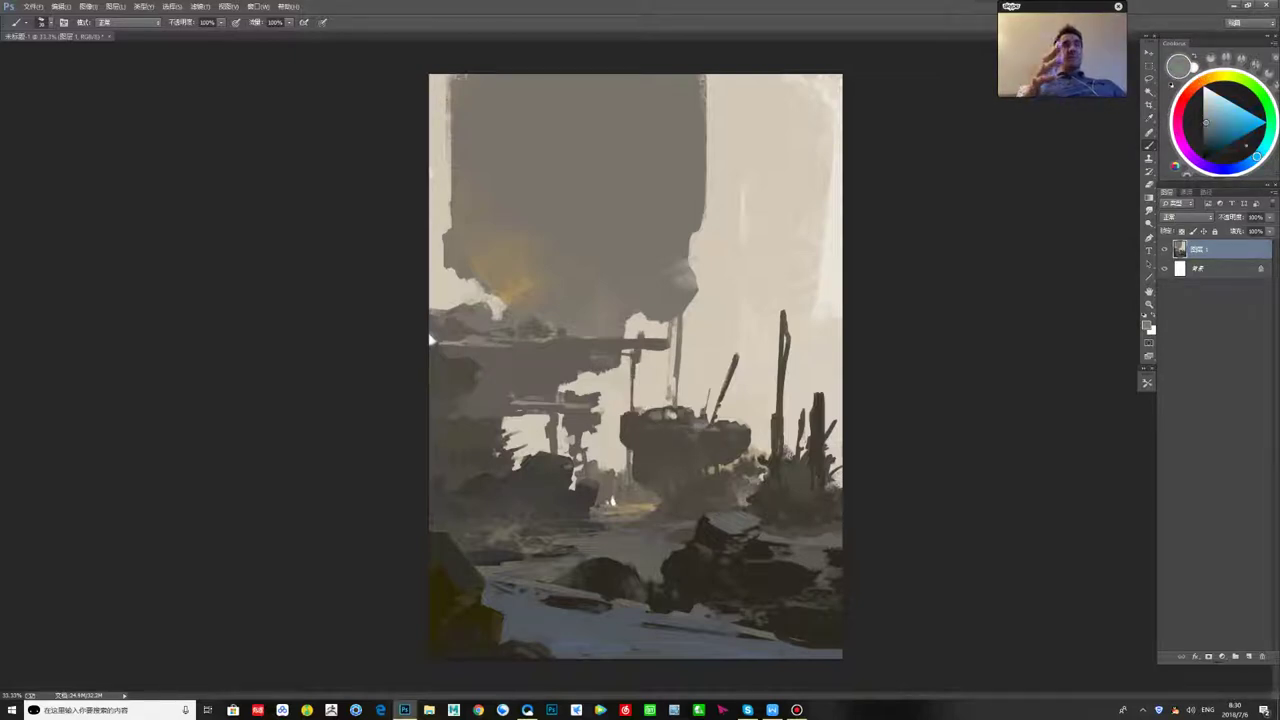
# - Cut a light gap into the narrow end of the boat-like shape and refine its sides with sampled greys
pyautogui.keyDown('alt'); pyautogui.click(624, 411); pyautogui.keyUp('alt')
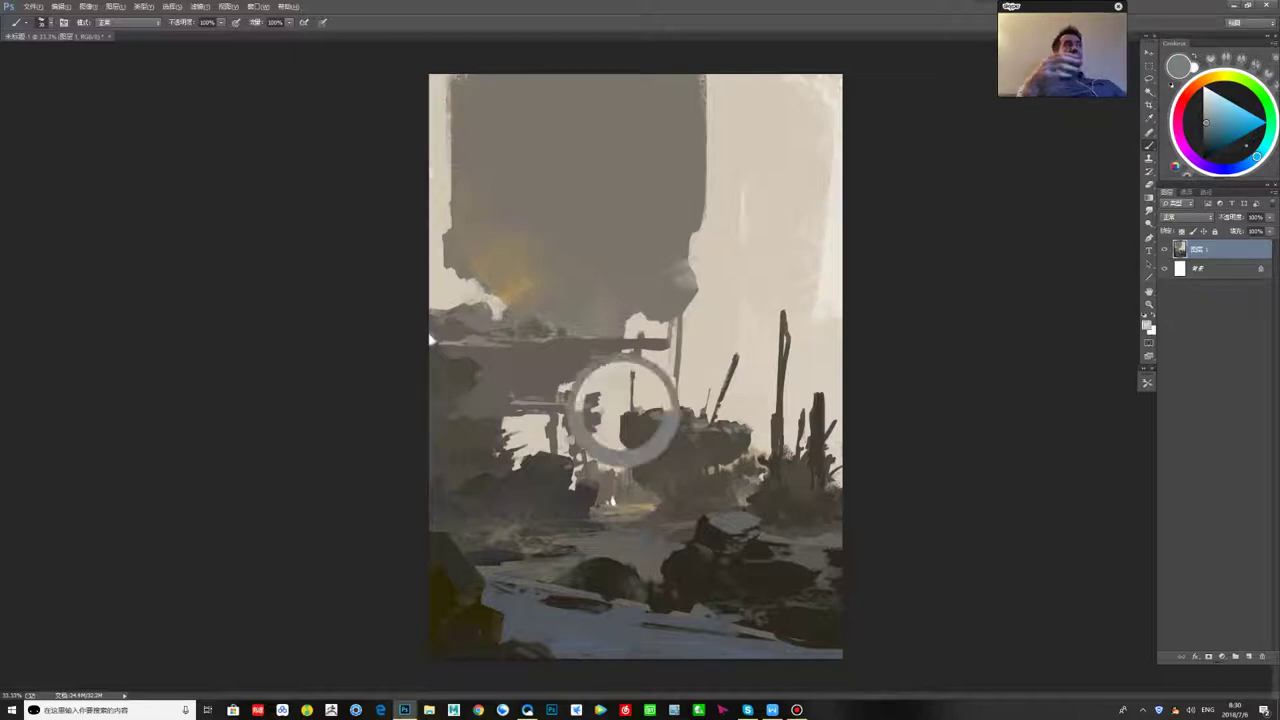
pyautogui.keyDown('alt'); pyautogui.click(624, 439); pyautogui.keyUp('alt')
pyautogui.keyDown('alt'); pyautogui.click(705, 445); pyautogui.keyUp('alt')
pyautogui.keyDown('alt'); pyautogui.click(752, 425); pyautogui.keyUp('alt')
pyautogui.moveTo(703, 445); pyautogui.dragTo(709, 447)
pyautogui.keyDown('alt'); pyautogui.click(698, 450); pyautogui.keyUp('alt')
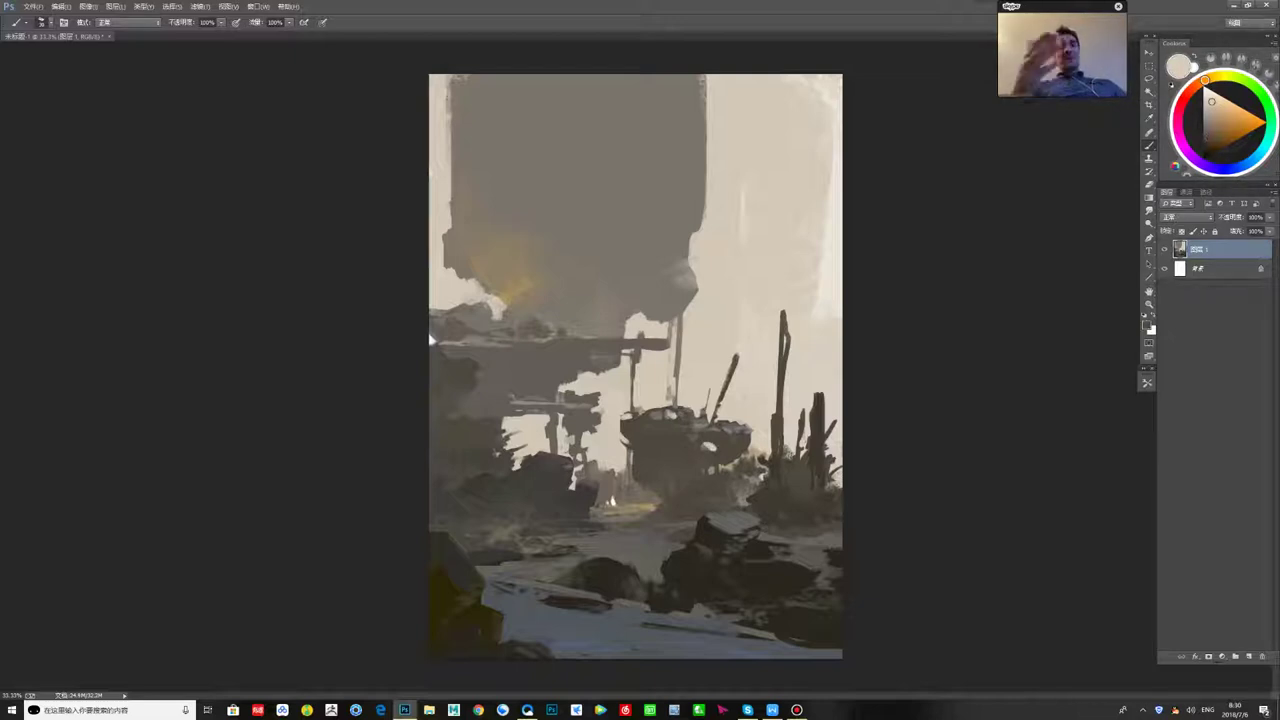
# - Reshape the tip of the boat-like shape's narrow end with the light sky colour and a dark hull tone
pyautogui.keyDown('alt'); pyautogui.click(745, 416); pyautogui.keyUp('alt')
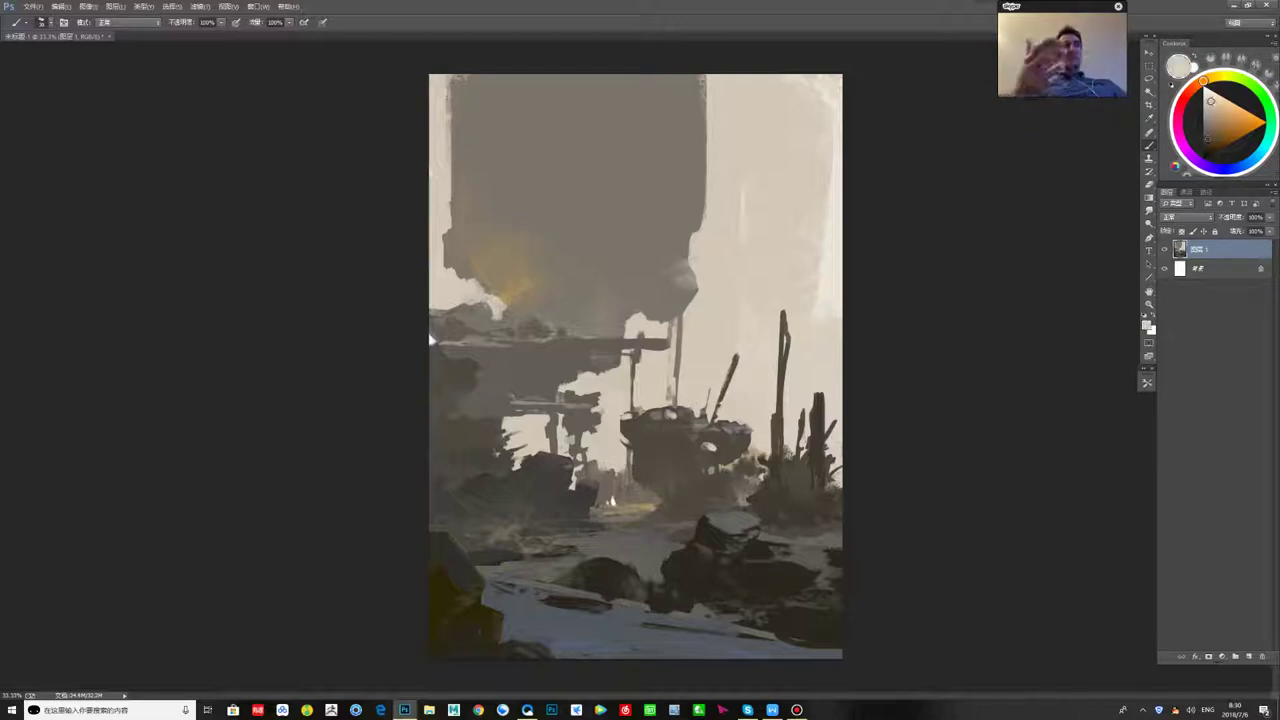
pyautogui.keyDown('alt'); pyautogui.click(730, 417); pyautogui.keyUp('alt')
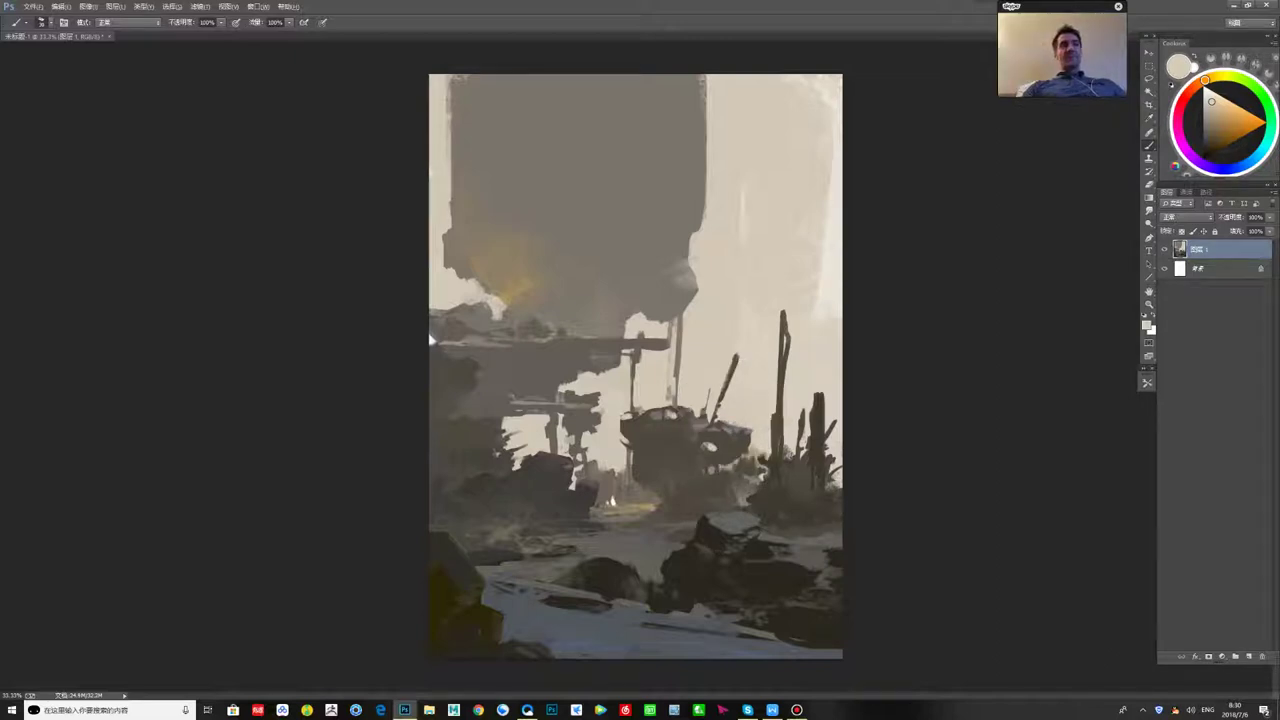
pyautogui.keyDown('alt'); pyautogui.click(740, 438); pyautogui.keyUp('alt')
pyautogui.moveTo(732, 425); pyautogui.dragTo(753, 445)
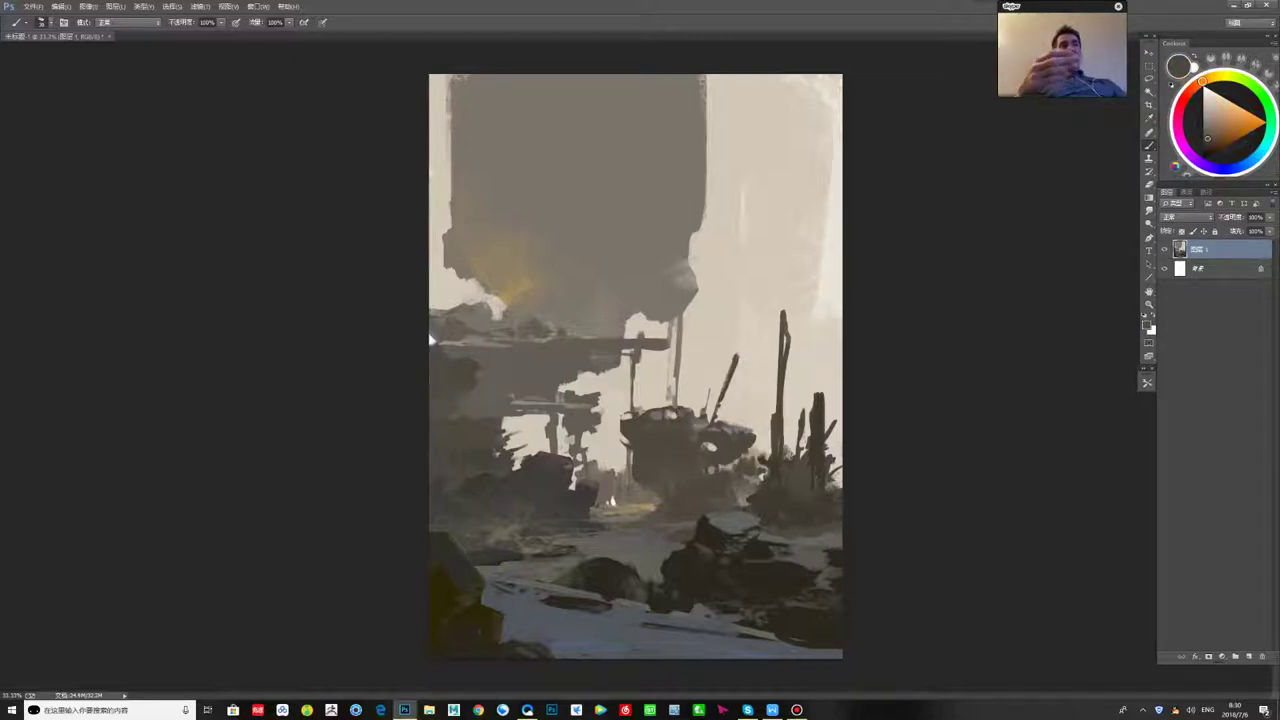
# - Flip the canvas horizontally and paint a grey band with dark accents across the underside of the boat-like shape
pyautogui.hotkey('ctrl', 'shift', 'h')
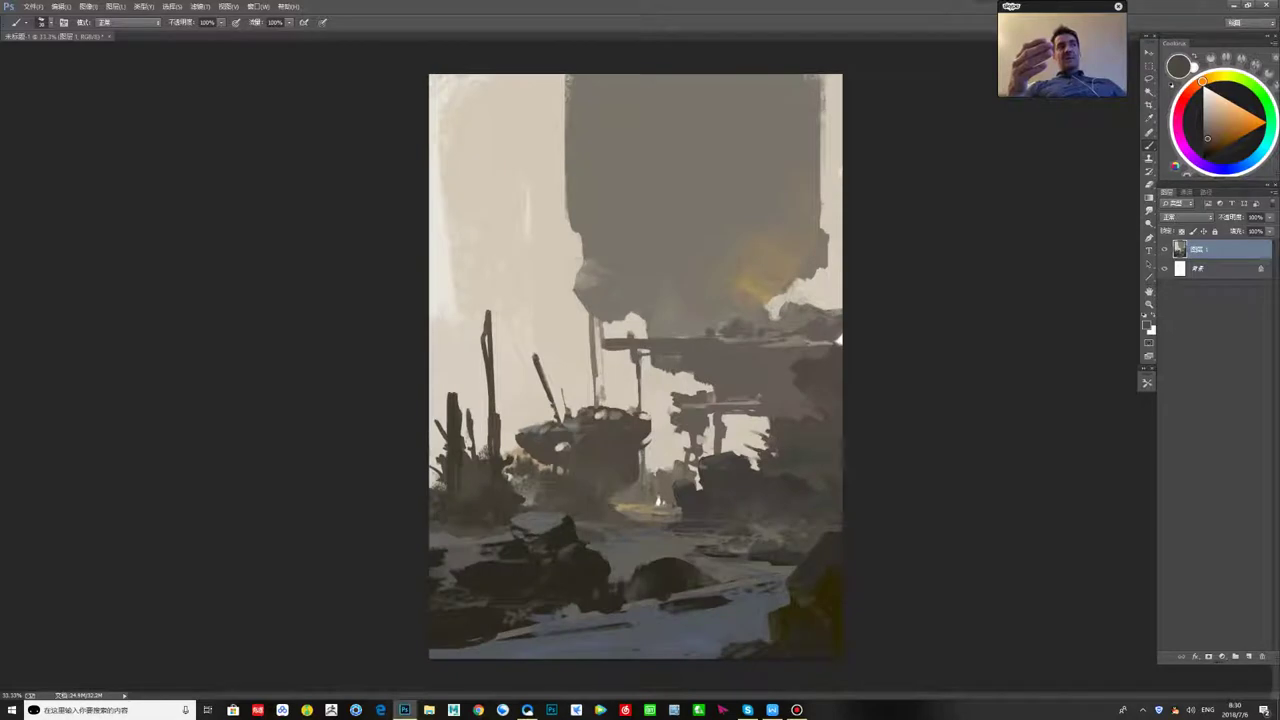
pyautogui.keyDown('alt'); pyautogui.click(574, 428); pyautogui.keyUp('alt')
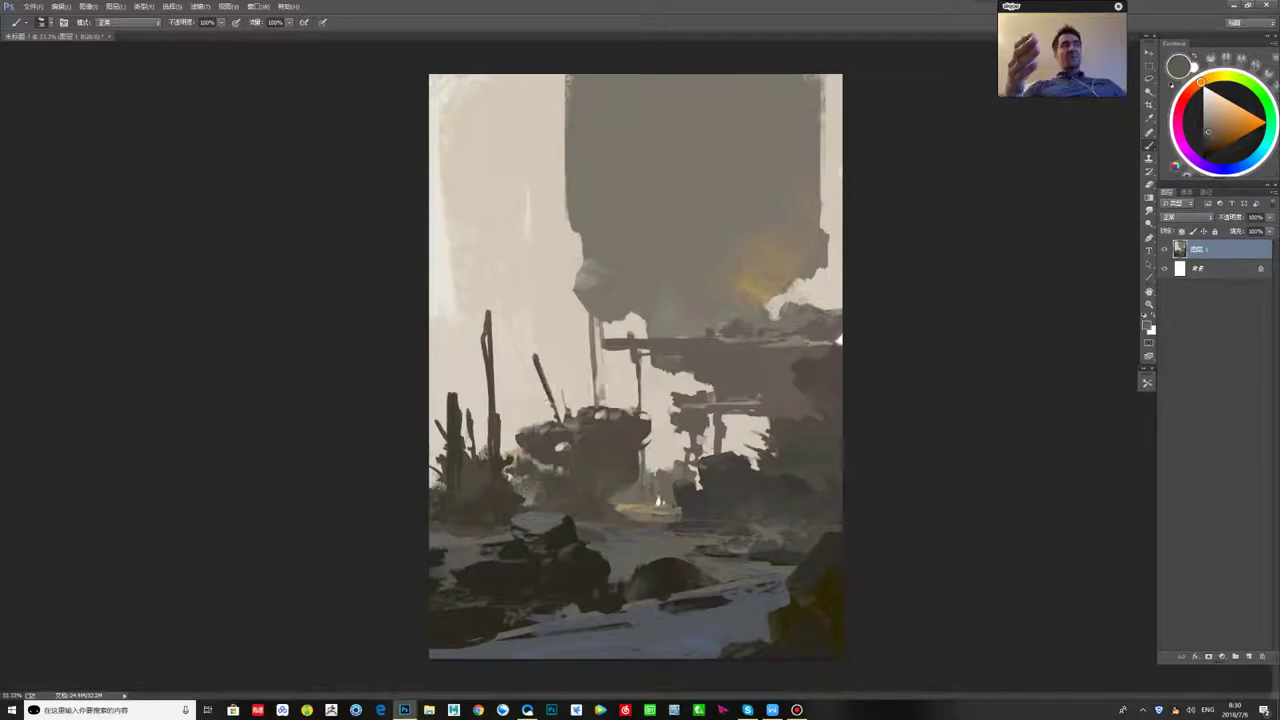
pyautogui.keyDown('alt'); pyautogui.click(567, 426); pyautogui.keyUp('alt')
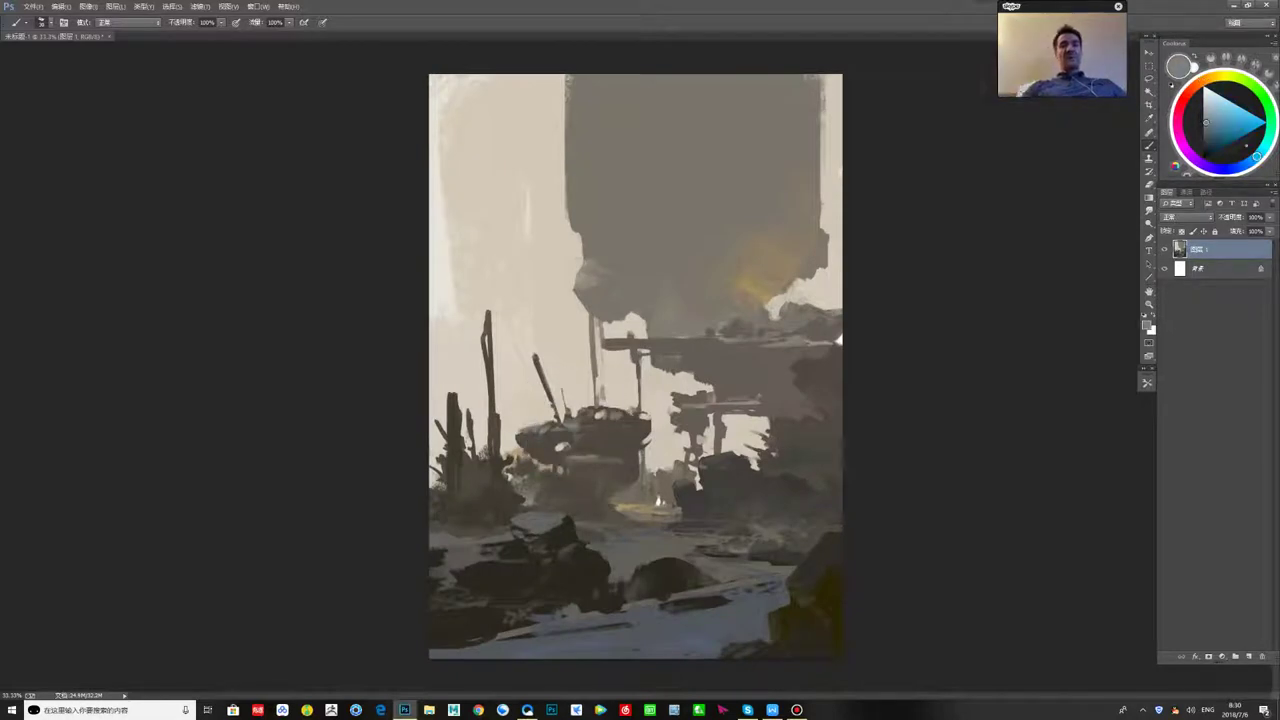
pyautogui.keyDown('alt'); pyautogui.click(604, 452); pyautogui.keyUp('alt')
pyautogui.moveTo(609, 459); pyautogui.dragTo(594, 459)
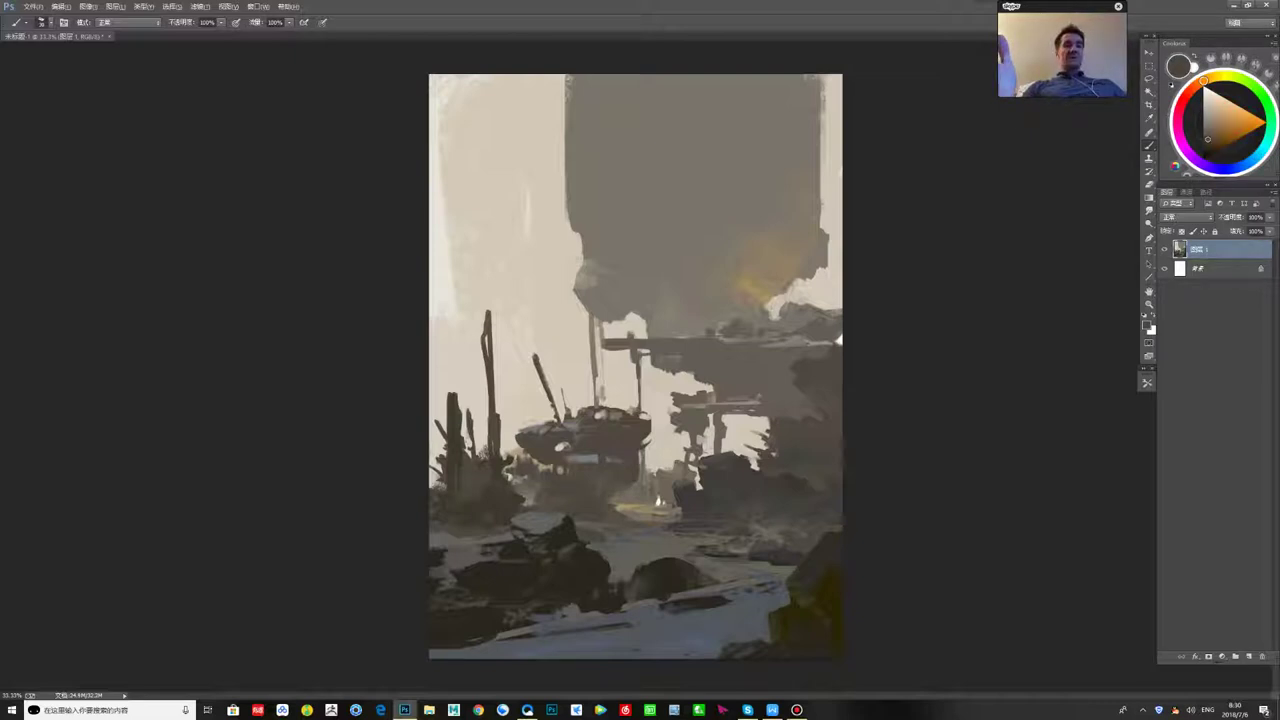
pyautogui.keyDown('alt'); pyautogui.click(586, 457); pyautogui.keyUp('alt')
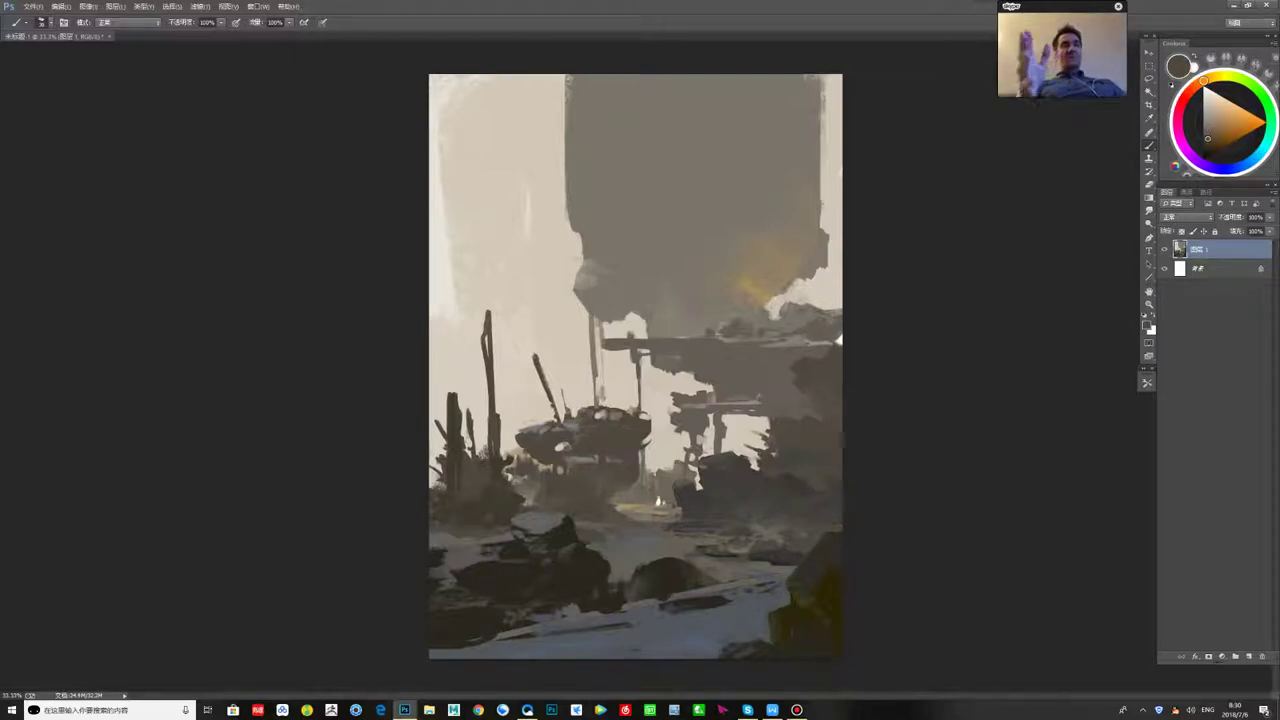
# - Break up the area beneath the boat-like shape's narrow end with sampled light and dark tones
pyautogui.keyDown('alt'); pyautogui.click(524, 458); pyautogui.keyUp('alt')
pyautogui.keyDown('alt'); pyautogui.click(550, 462); pyautogui.keyUp('alt')
pyautogui.moveTo(523, 449); pyautogui.dragTo(541, 471)
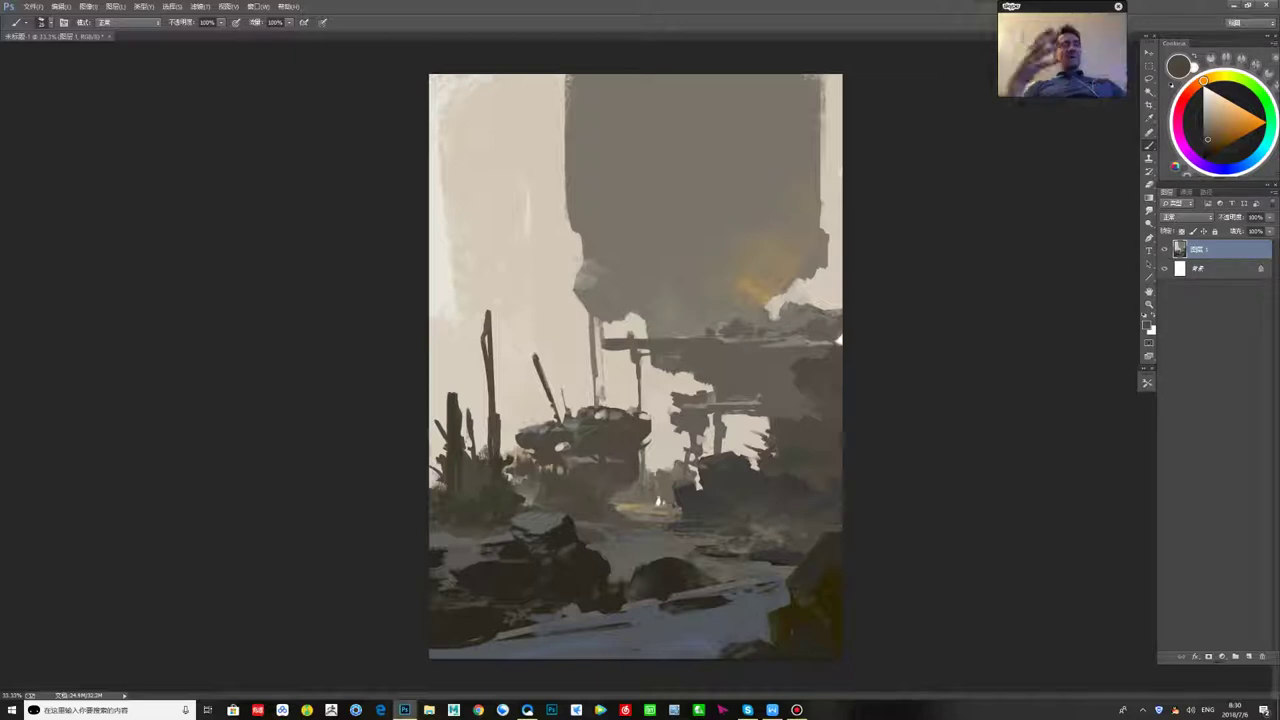
pyautogui.keyDown('alt'); pyautogui.click(562, 478); pyautogui.keyUp('alt')
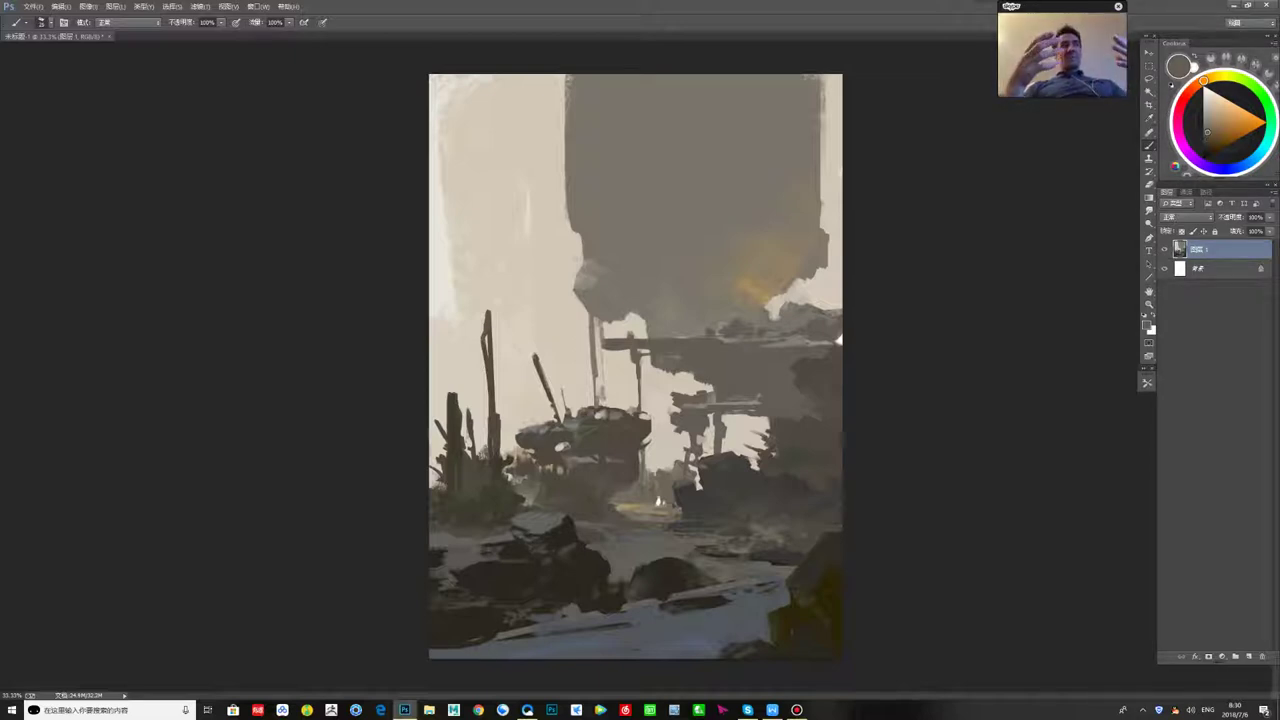
# - Paint a dark grey rectangular panel at the lower edge of the hanging block and clean up its edges with sampled greys
pyautogui.moveTo(630, 306)
pyautogui.mouseDown()
pyautogui.moveTo(680, 318)
pyautogui.moveTo(642, 322)
pyautogui.moveTo(672, 323)
pyautogui.moveTo(678, 304)
pyautogui.moveTo(693, 319)
pyautogui.moveTo(699, 308)
pyautogui.mouseUp()
pyautogui.keyDown('alt'); pyautogui.click(684, 285); pyautogui.keyUp('alt')
pyautogui.moveTo(1208, 123); pyautogui.dragTo(1207, 132)
pyautogui.moveTo(632, 327); pyautogui.dragTo(697, 325)
pyautogui.keyDown('alt'); pyautogui.click(618, 300); pyautogui.keyUp('alt')
pyautogui.moveTo(628, 304)
pyautogui.mouseDown()
pyautogui.moveTo(628, 317)
pyautogui.moveTo(628, 306)
pyautogui.mouseUp()
pyautogui.keyDown('alt'); pyautogui.click(650, 314); pyautogui.keyUp('alt')
pyautogui.keyDown('alt'); pyautogui.click(714, 312); pyautogui.keyUp('alt')
pyautogui.moveTo(705, 300); pyautogui.dragTo(705, 325)
pyautogui.keyDown('alt'); pyautogui.click(688, 325); pyautogui.keyUp('alt')
pyautogui.keyDown('alt'); pyautogui.click(732, 338); pyautogui.keyUp('alt')
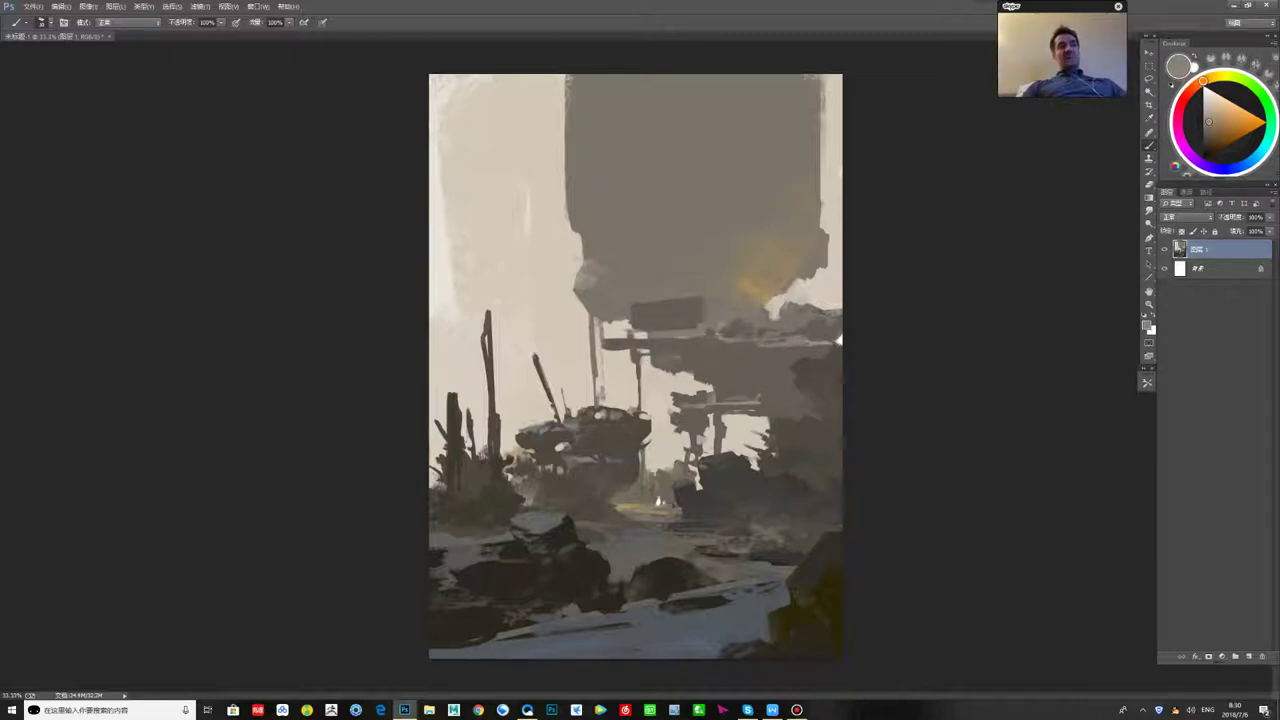
# - Paint lighter grey diagonal planks across the rocky ledge beneath the hanging block
pyautogui.moveTo(697, 344); pyautogui.dragTo(720, 357)
pyautogui.keyDown('alt'); pyautogui.click(718, 362); pyautogui.keyUp('alt')
pyautogui.keyDown('alt'); pyautogui.click(764, 345); pyautogui.keyUp('alt')
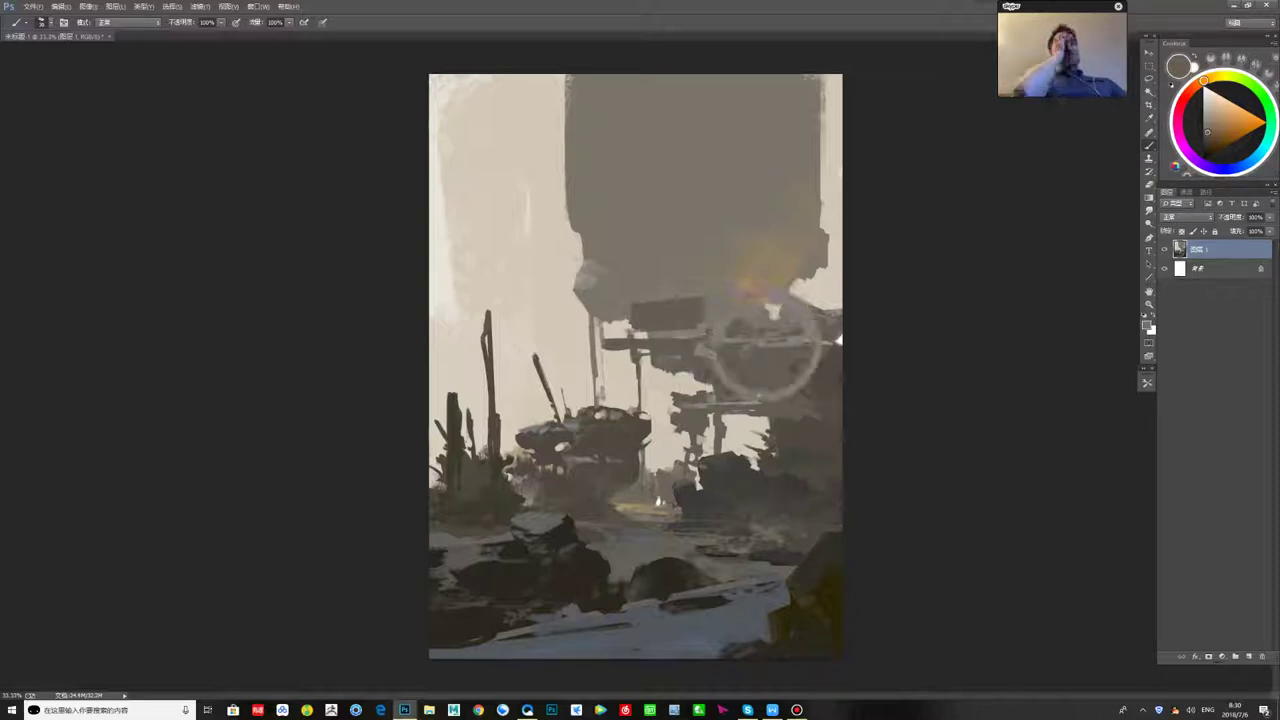
pyautogui.moveTo(757, 345)
pyautogui.mouseDown()
pyautogui.moveTo(722, 375)
pyautogui.moveTo(745, 380)
pyautogui.mouseUp()
pyautogui.moveTo(804, 347); pyautogui.dragTo(786, 362)
# - Define the gaps between the diagonal planks with a darker brown-grey and touch up the ledge beside them
pyautogui.keyDown('alt'); pyautogui.click(592, 285); pyautogui.keyUp('alt')
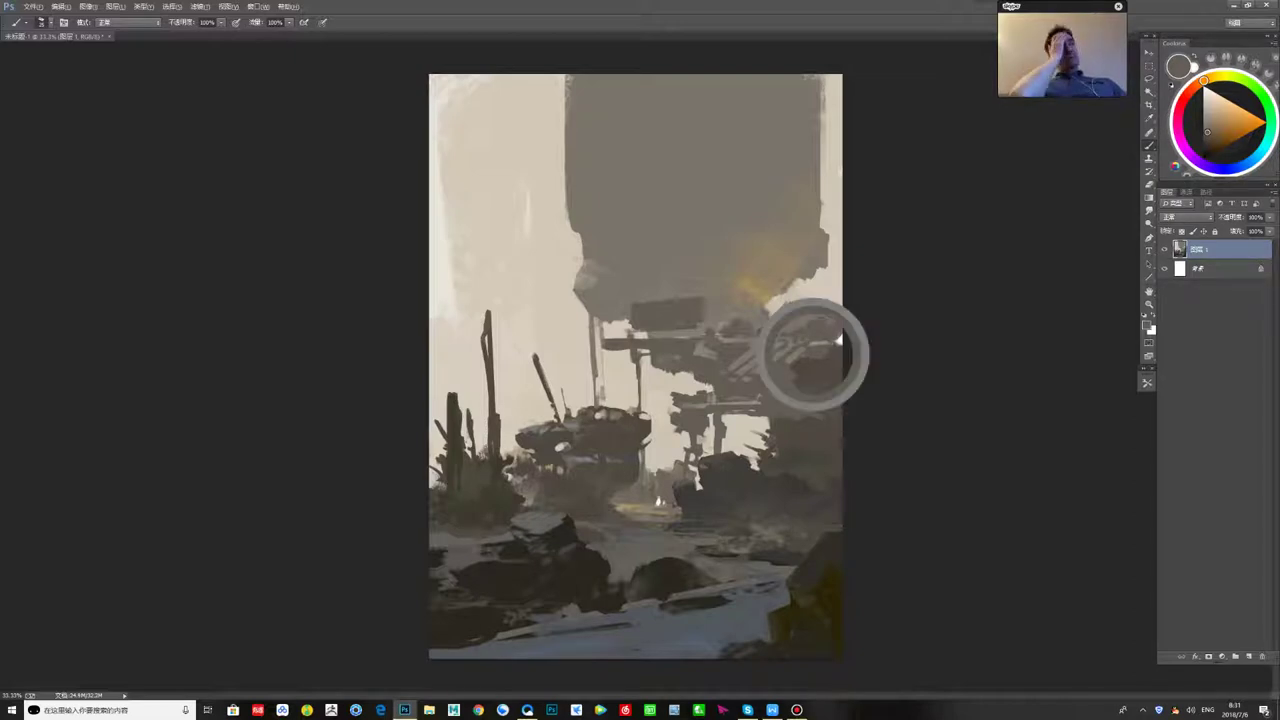
pyautogui.click(1208, 140)
pyautogui.moveTo(797, 347); pyautogui.dragTo(760, 371)
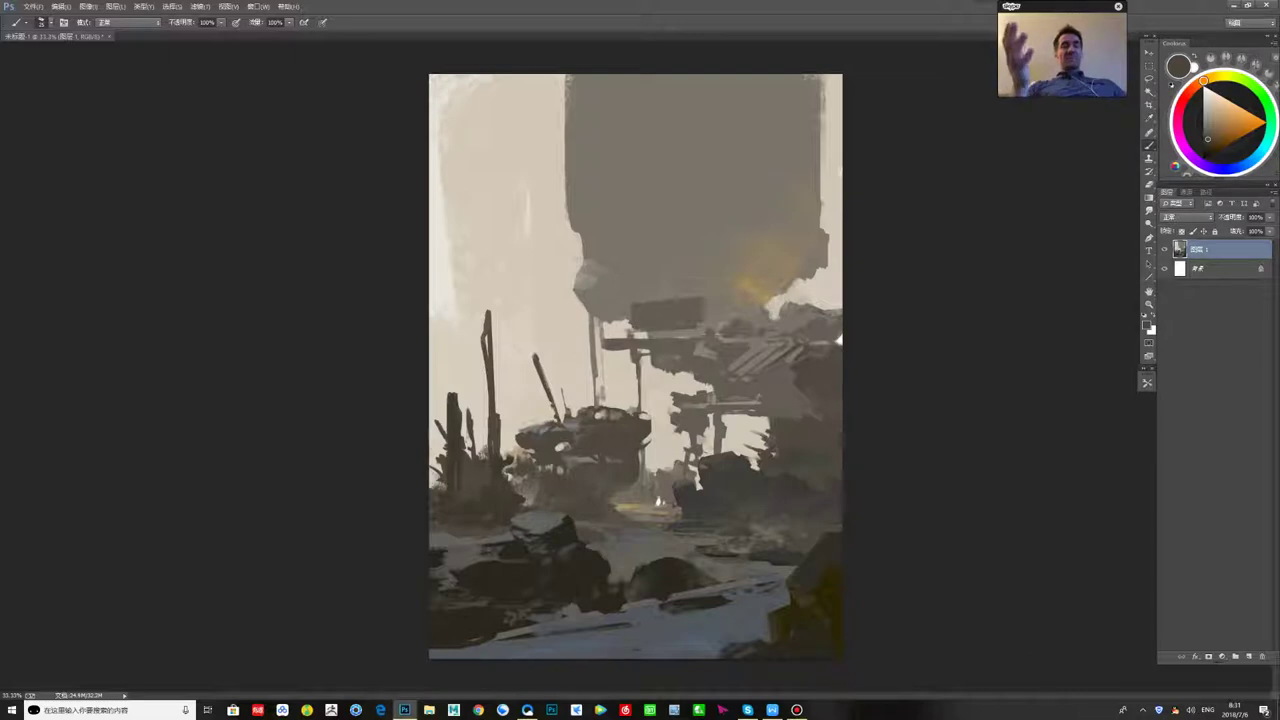
pyautogui.keyDown('alt'); pyautogui.click(838, 340); pyautogui.keyUp('alt')
pyautogui.keyDown('alt'); pyautogui.click(838, 340); pyautogui.keyUp('alt')
pyautogui.keyDown('alt'); pyautogui.click(838, 340); pyautogui.keyUp('alt')
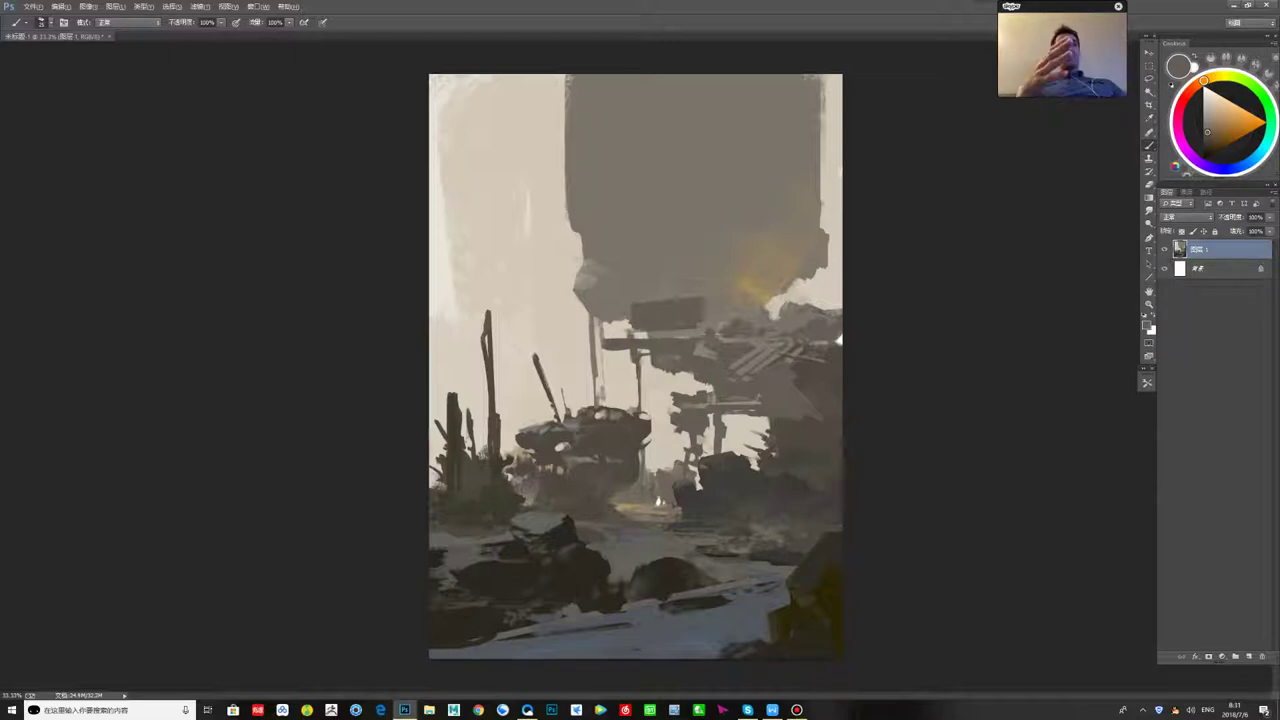
# - Paint diagonal support shapes below the planks with sampled dark and mid brown-greys
pyautogui.keyDown('alt'); pyautogui.click(798, 424); pyautogui.keyUp('alt')
pyautogui.moveTo(783, 399); pyautogui.dragTo(808, 414)
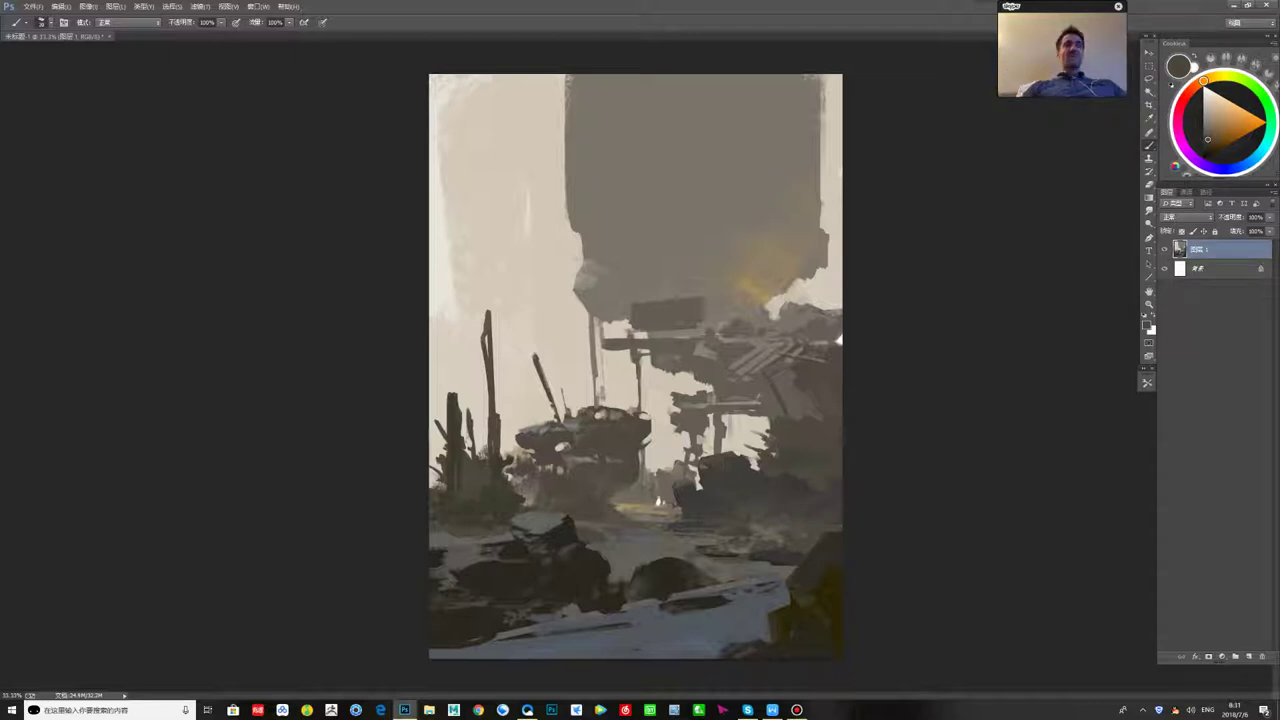
pyautogui.keyDown('alt'); pyautogui.click(795, 385); pyautogui.keyUp('alt')
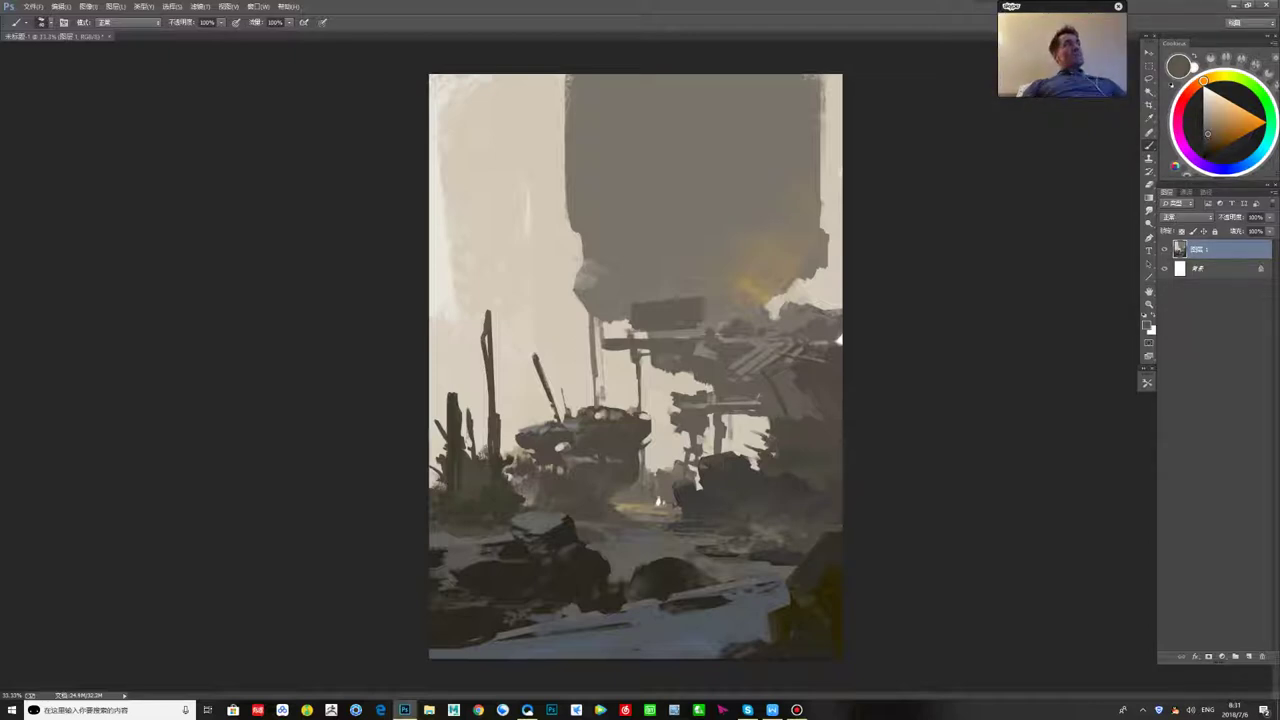
pyautogui.keyDown('alt'); pyautogui.click(792, 448); pyautogui.keyUp('alt')
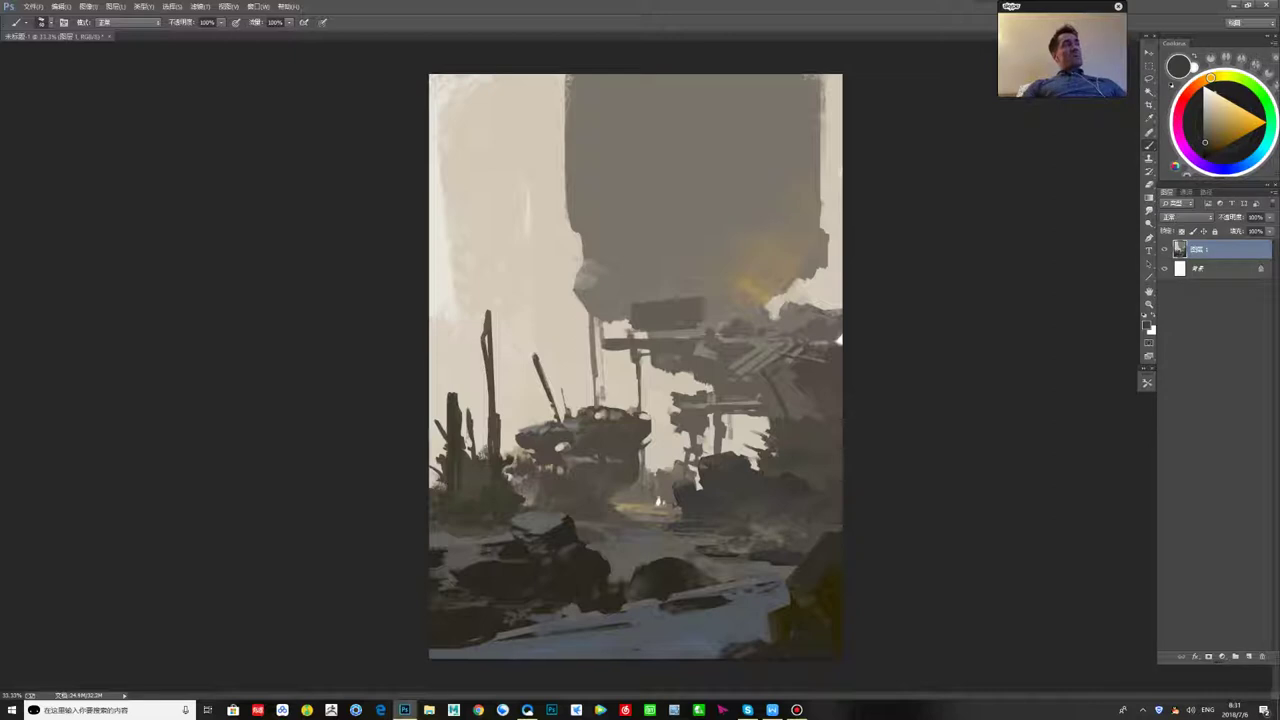
# - Turn the rounded bush under the ledge into an upright dark barrel shape
pyautogui.moveTo(704, 445)
pyautogui.mouseDown()
pyautogui.moveTo(706, 460)
pyautogui.moveTo(748, 444)
pyautogui.moveTo(714, 451)
pyautogui.moveTo(752, 458)
pyautogui.moveTo(699, 490)
pyautogui.mouseUp()
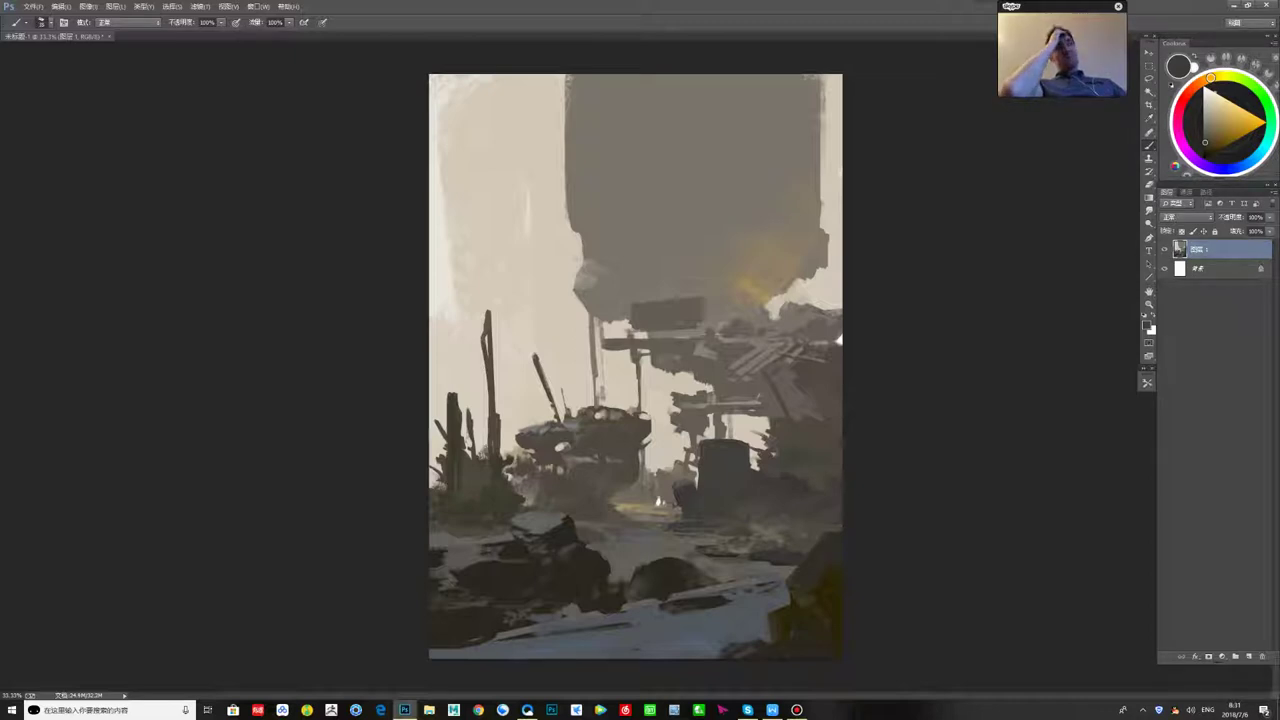
pyautogui.keyDown('alt'); pyautogui.click(680, 494); pyautogui.keyUp('alt')
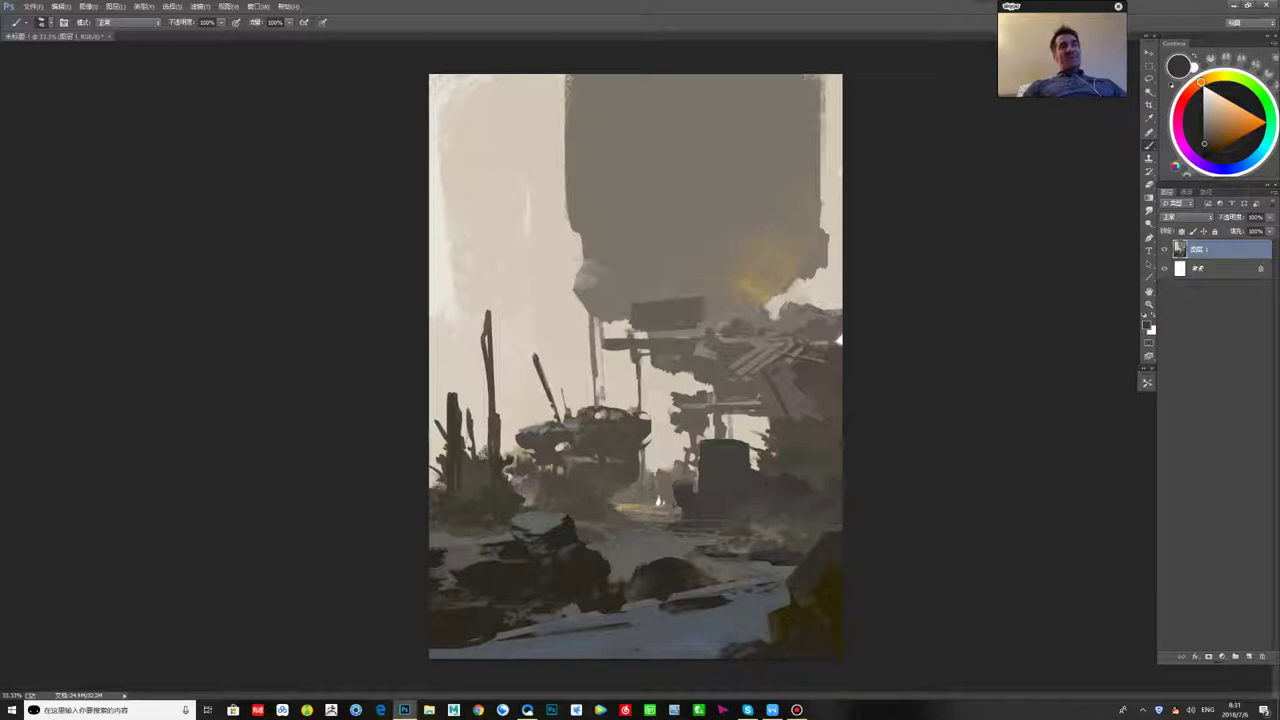
# - Tint the dark barrel's side with a muted red-brown and blend it with the barrel's sampled dark tones
pyautogui.click(1208, 129)
pyautogui.click(1187, 95)
pyautogui.click(1212, 128)
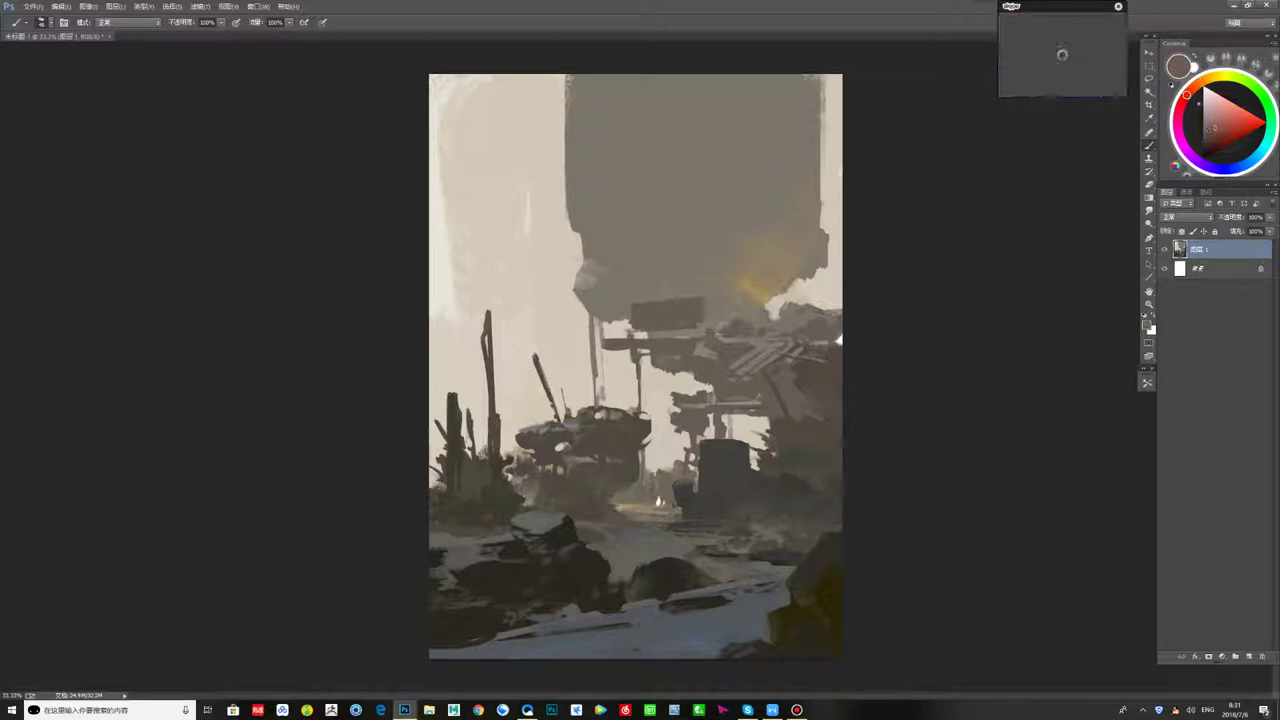
pyautogui.moveTo(706, 444); pyautogui.dragTo(712, 485)
pyautogui.keyDown('alt'); pyautogui.click(728, 470); pyautogui.keyUp('alt')
pyautogui.keyDown('alt'); pyautogui.click(722, 452); pyautogui.keyUp('alt')
# - Flip the canvas back horizontally and touch the barrel with a muted red-brown and its sampled dark grey
pyautogui.hotkey('ctrl', 'shift', 'h')
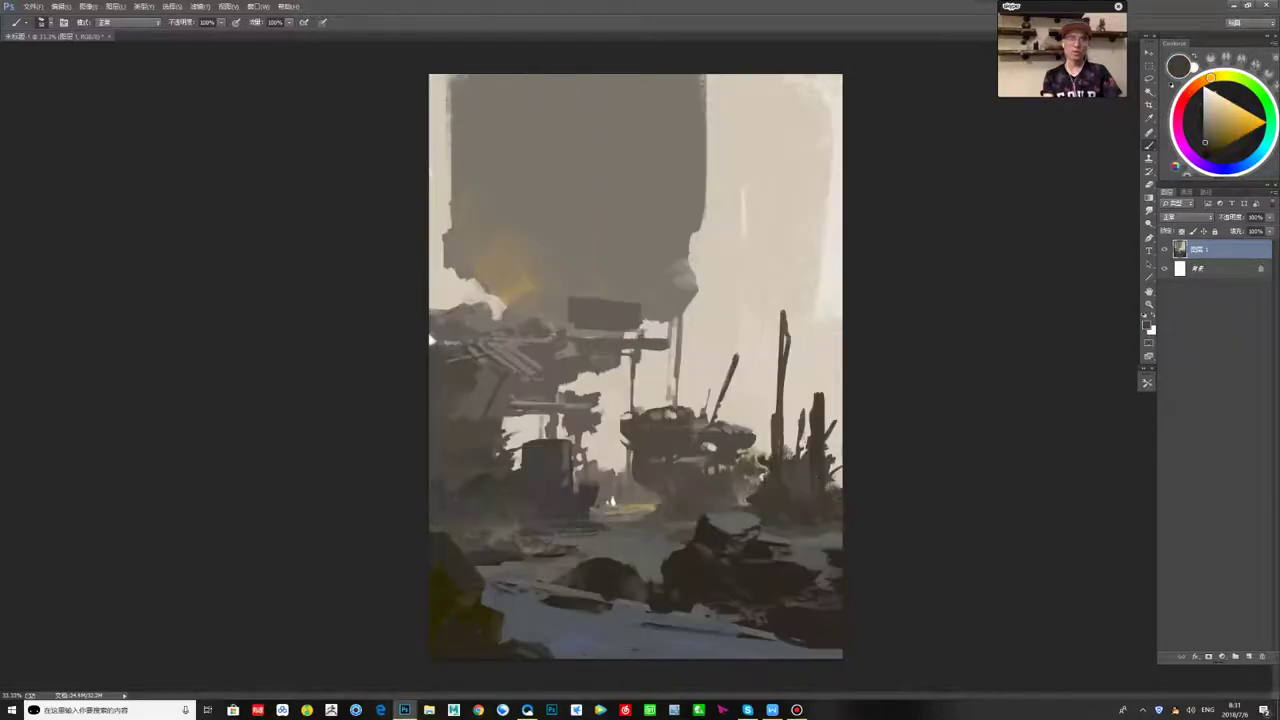
pyautogui.click(1187, 95)
pyautogui.click(1210, 131)
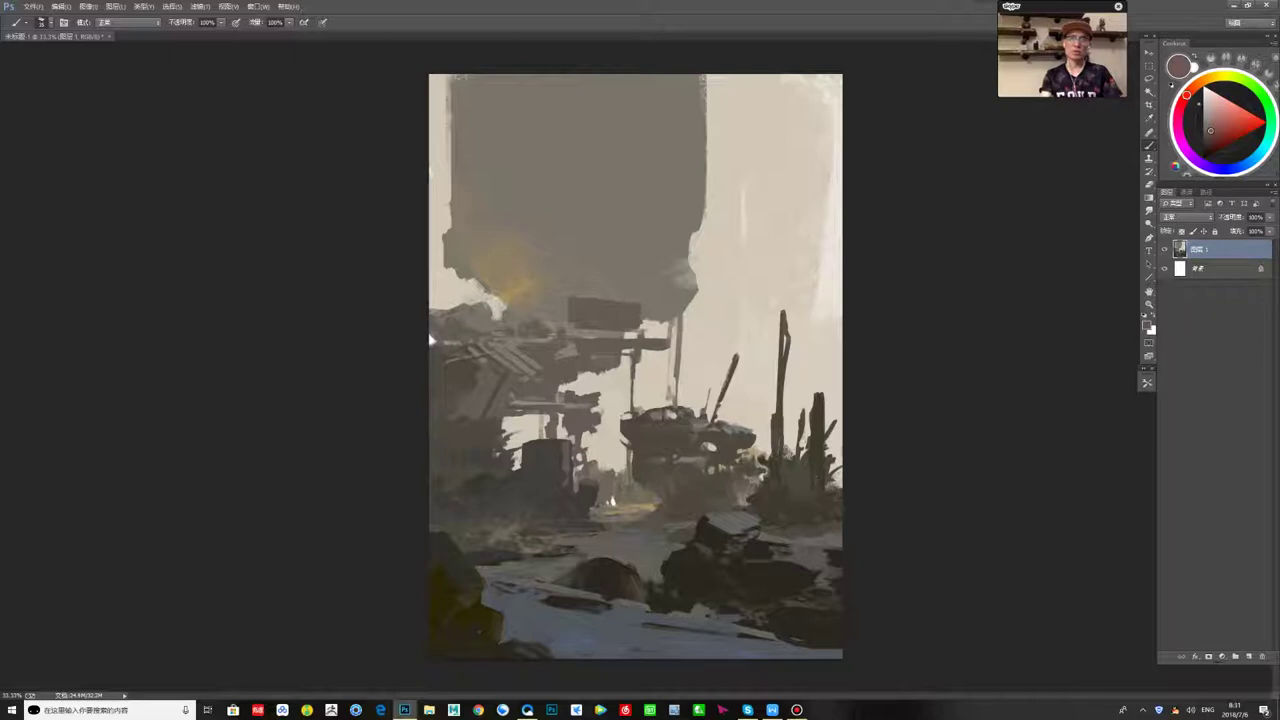
pyautogui.keyDown('alt'); pyautogui.click(557, 451); pyautogui.keyUp('alt')
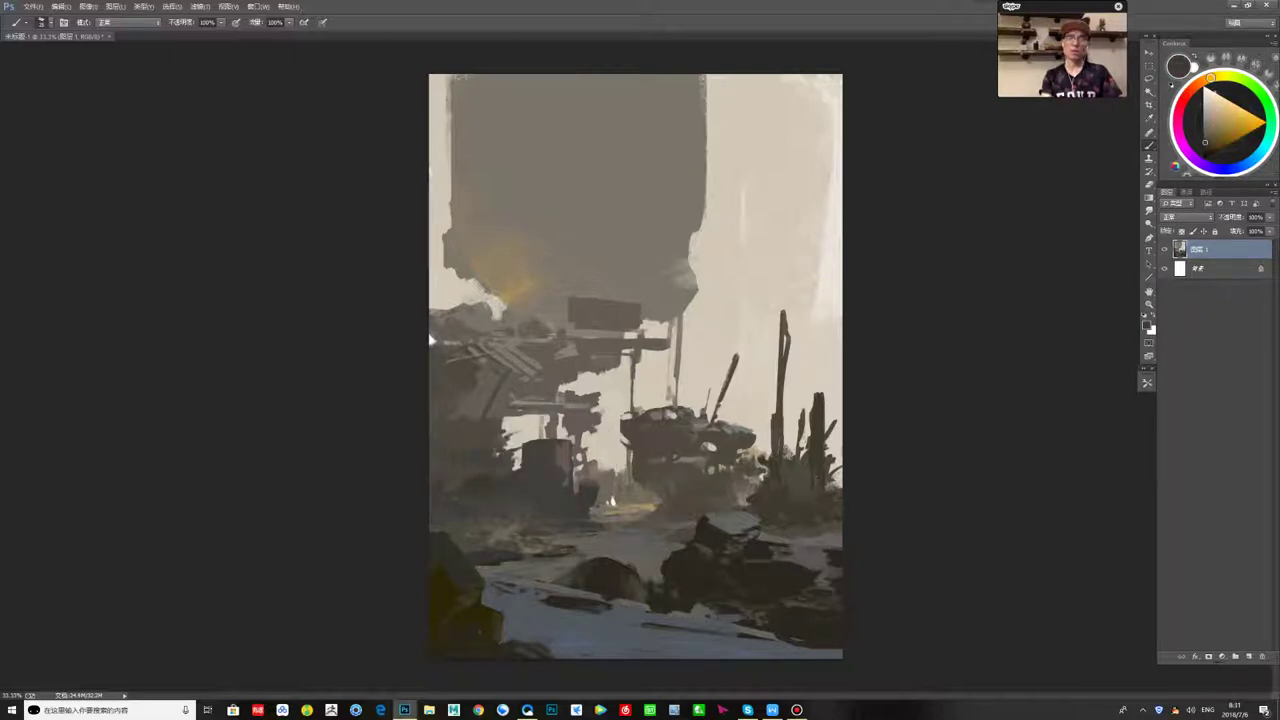
# - Refine the barrel's outline and the bushes beside it with sampled sky and dark tones, and add a muted red streak on the barrel
pyautogui.keyDown('alt'); pyautogui.click(522, 438); pyautogui.keyUp('alt')
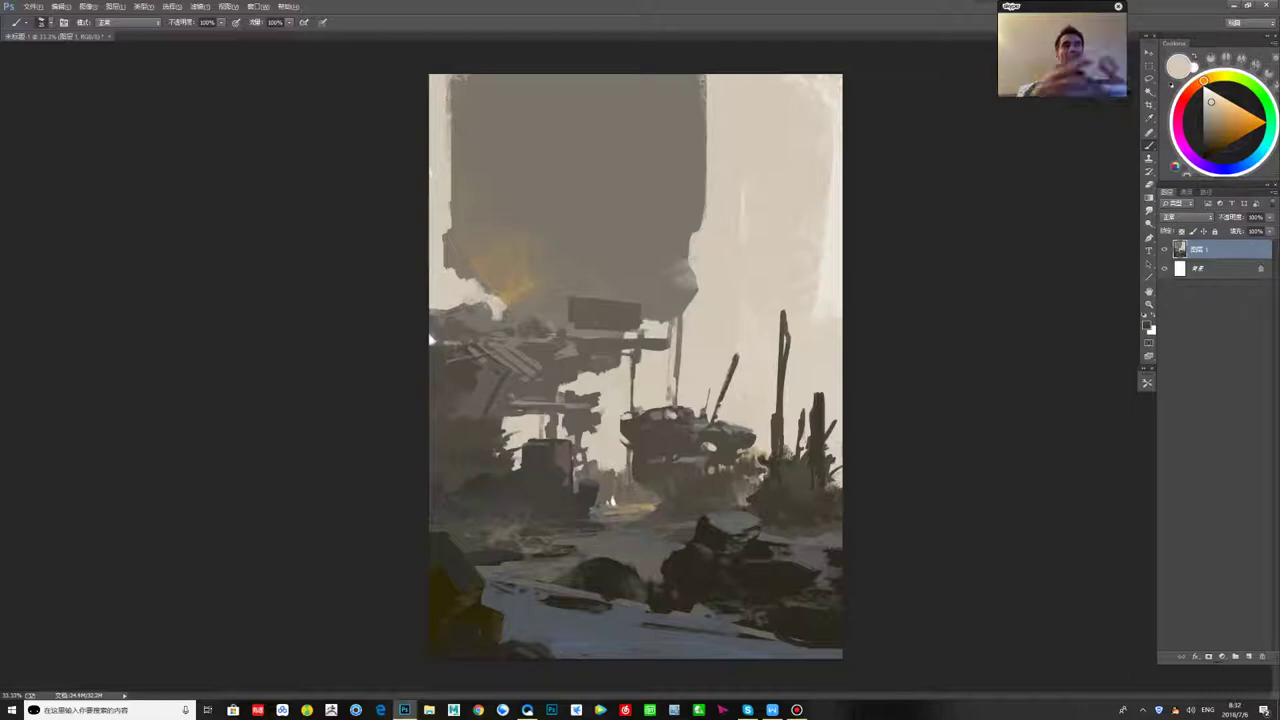
pyautogui.keyDown('alt'); pyautogui.click(518, 463); pyautogui.keyUp('alt')
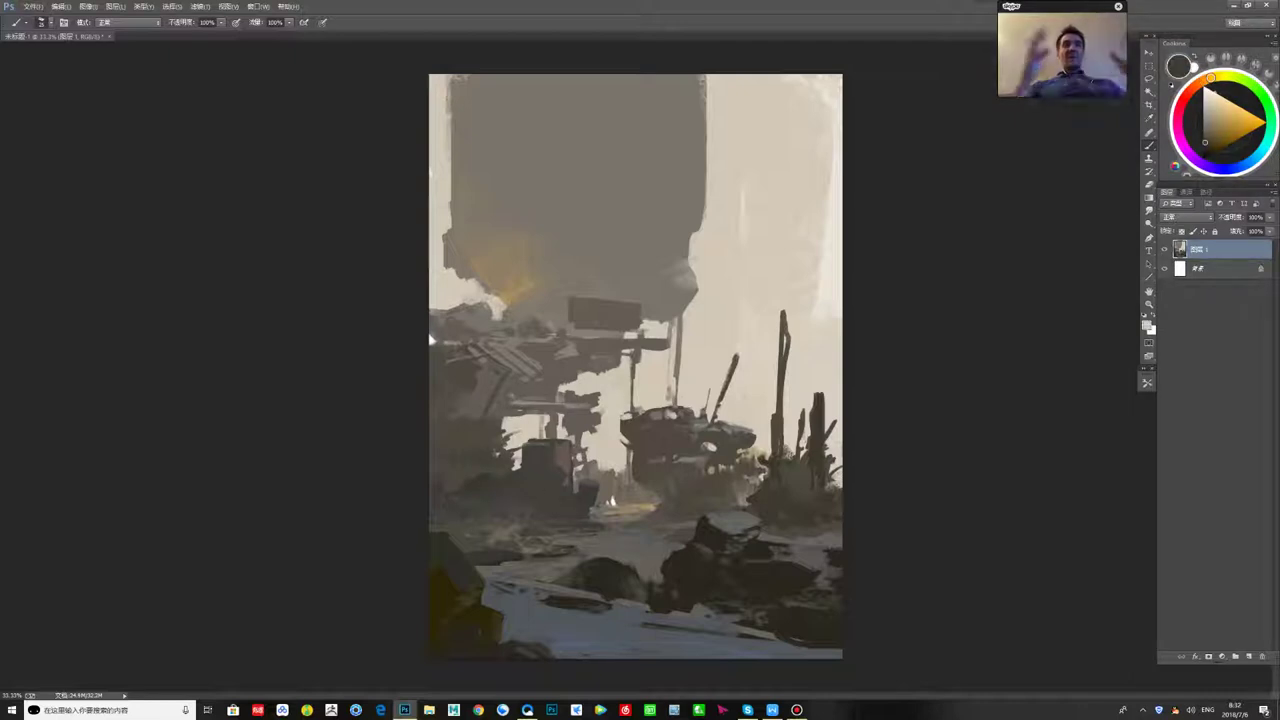
pyautogui.keyDown('alt'); pyautogui.click(497, 473); pyautogui.keyUp('alt')
pyautogui.keyDown('alt'); pyautogui.click(540, 489); pyautogui.keyUp('alt')
pyautogui.keyDown('alt'); pyautogui.click(517, 491); pyautogui.keyUp('alt')
pyautogui.keyDown('alt'); pyautogui.click(539, 481); pyautogui.keyUp('alt')
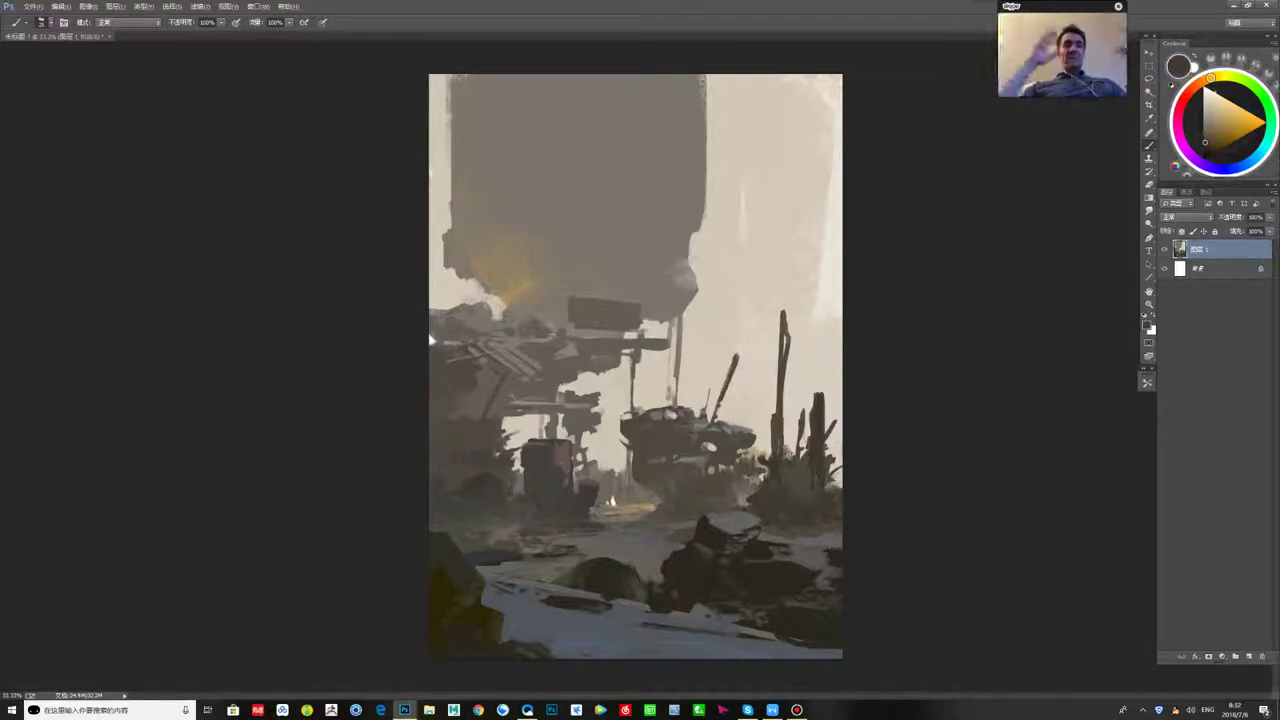
pyautogui.keyDown('alt'); pyautogui.click(544, 456); pyautogui.keyUp('alt')
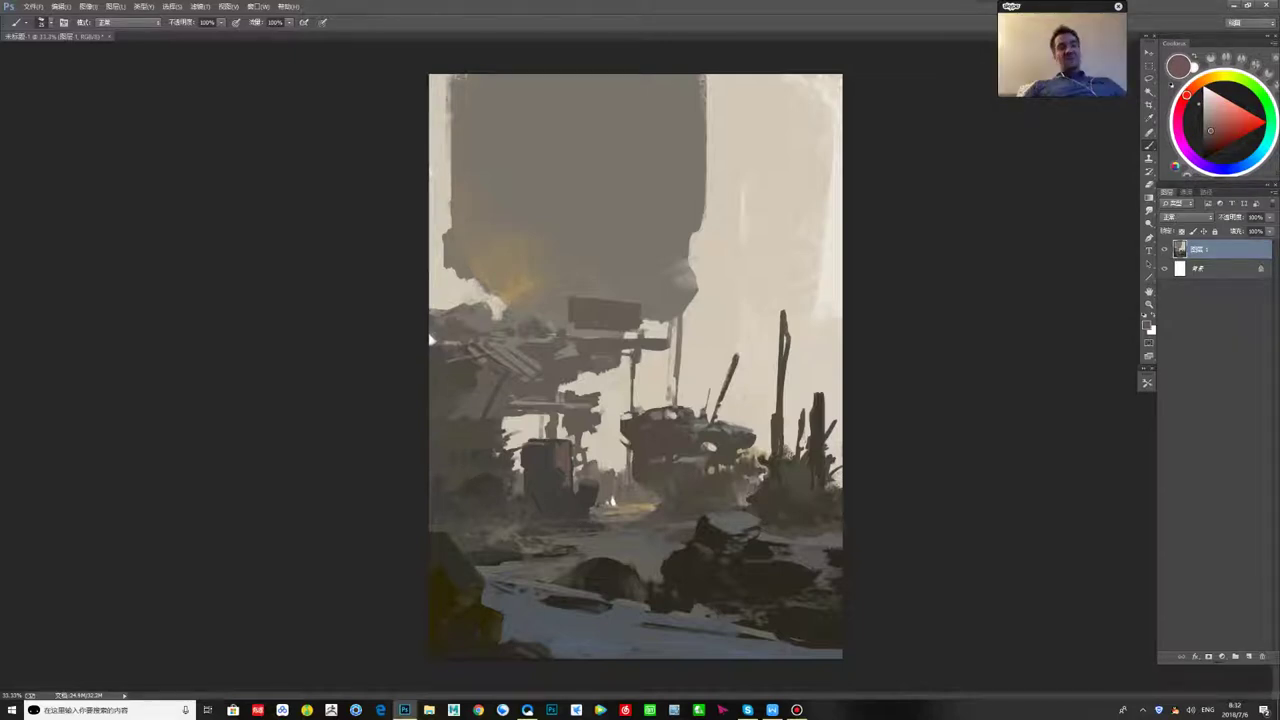
# - Flip the canvas horizontally and add small muted blue and red accents to the boat shape's hull and the barrel
pyautogui.hotkey('ctrl', 'shift', 'h')
pyautogui.press('x')
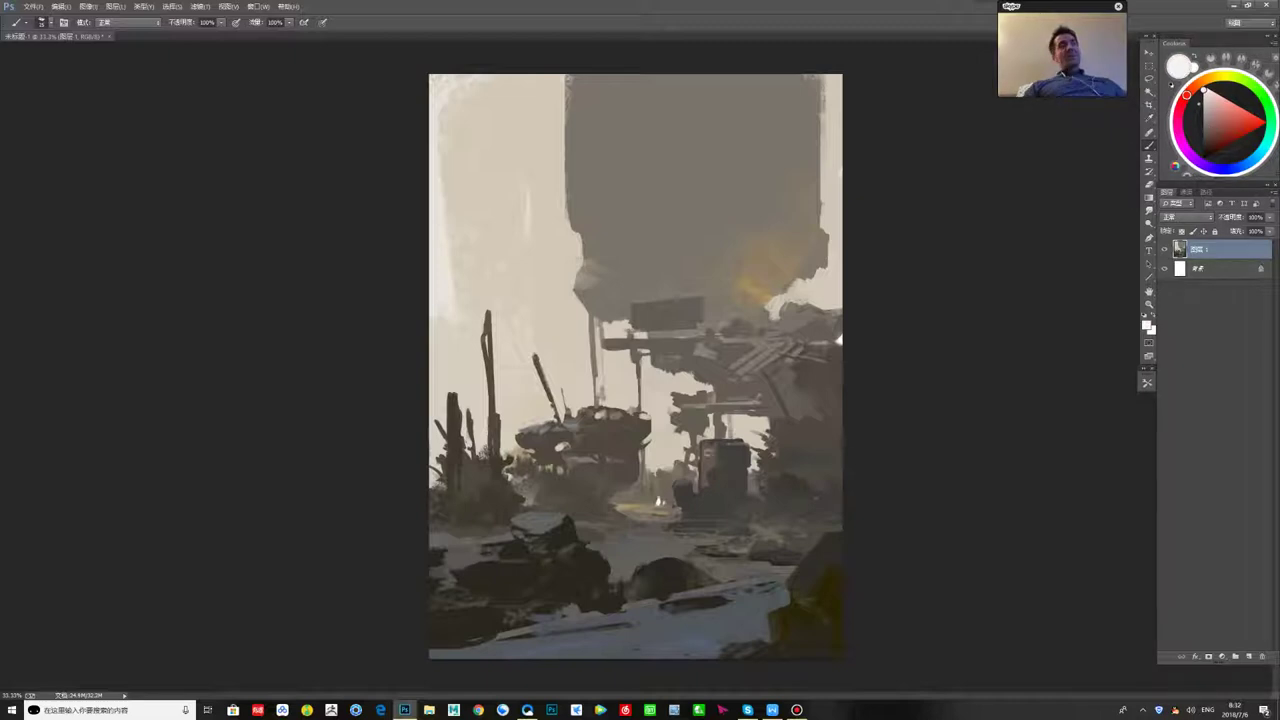
pyautogui.press('x')
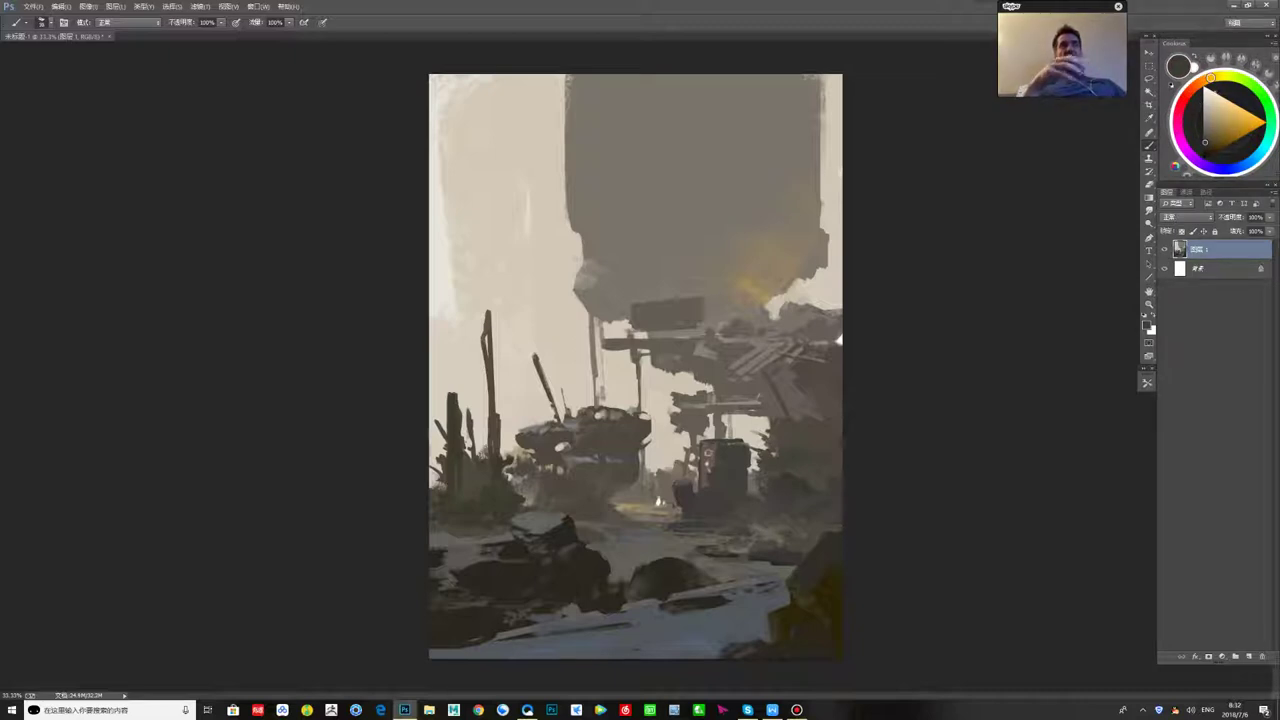
pyautogui.press('x')
pyautogui.press('x')
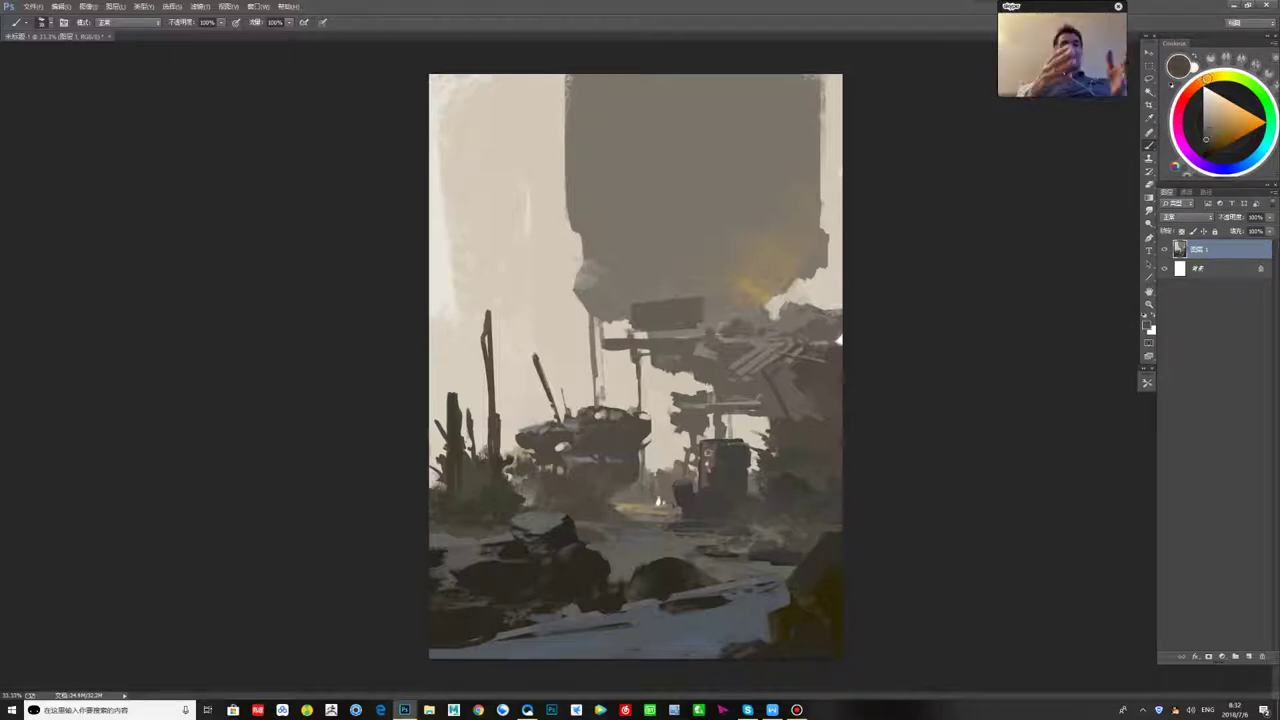
# - Paint small light gaps around the barrel's base with muted blue-grey and lighter grey tones
pyautogui.click(1204, 131)
pyautogui.click(1256, 157)
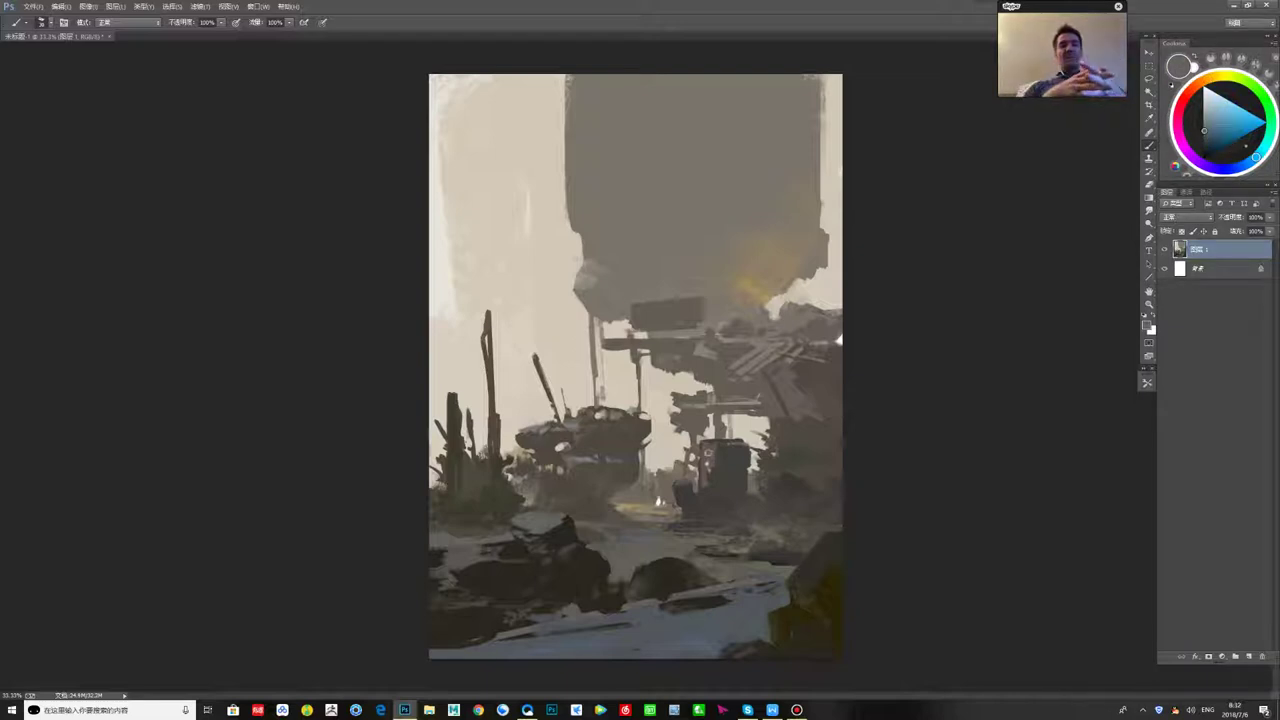
pyautogui.press('x')
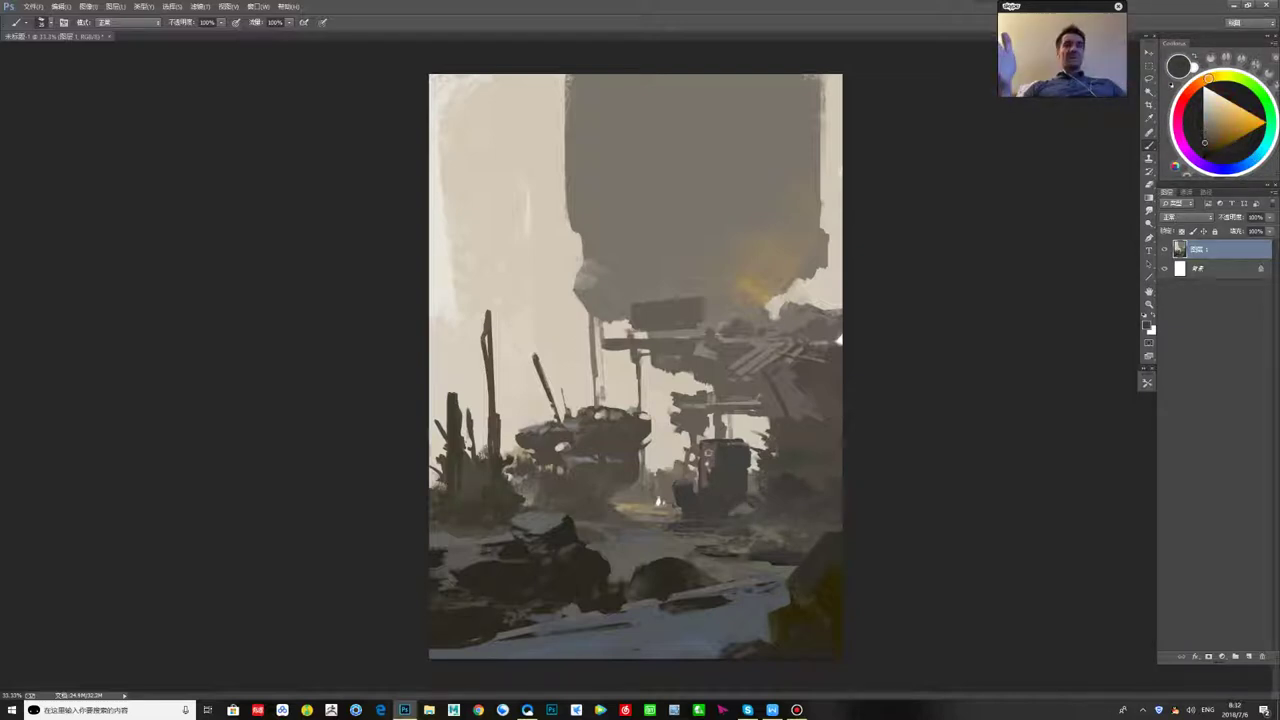
pyautogui.press('x')
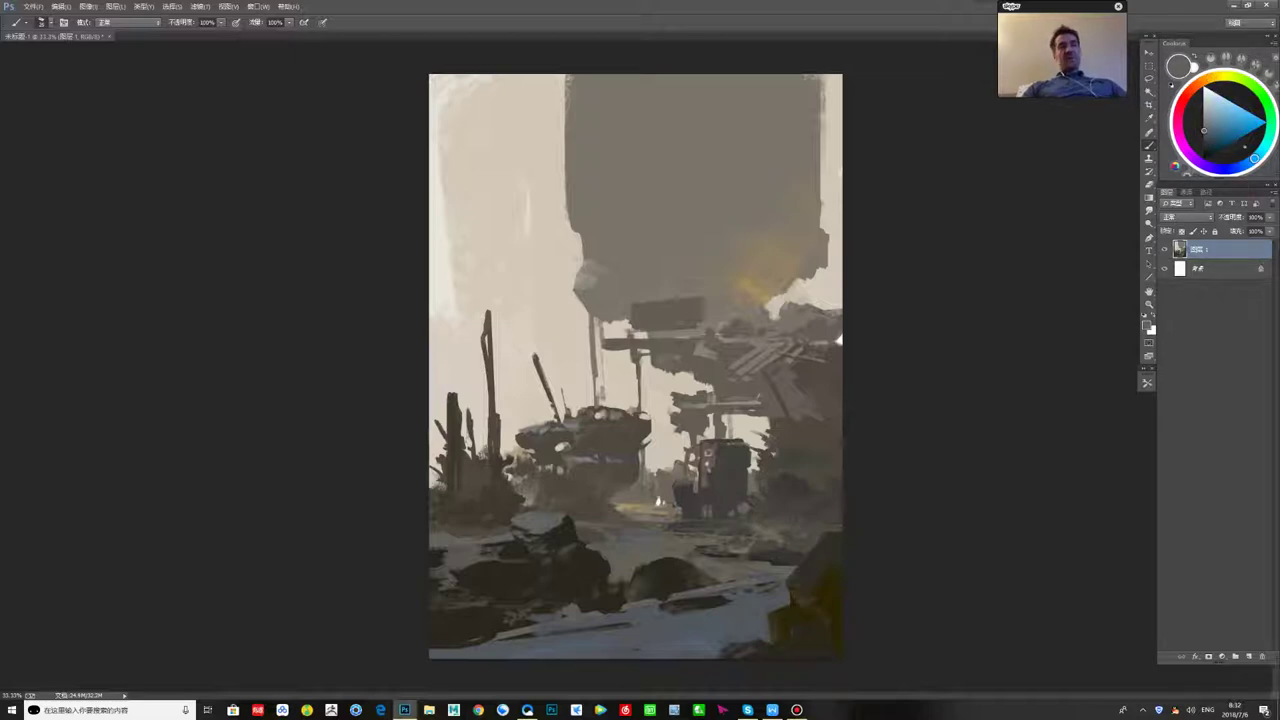
pyautogui.moveTo(1204, 130); pyautogui.dragTo(1205, 119)
pyautogui.click(1199, 83)
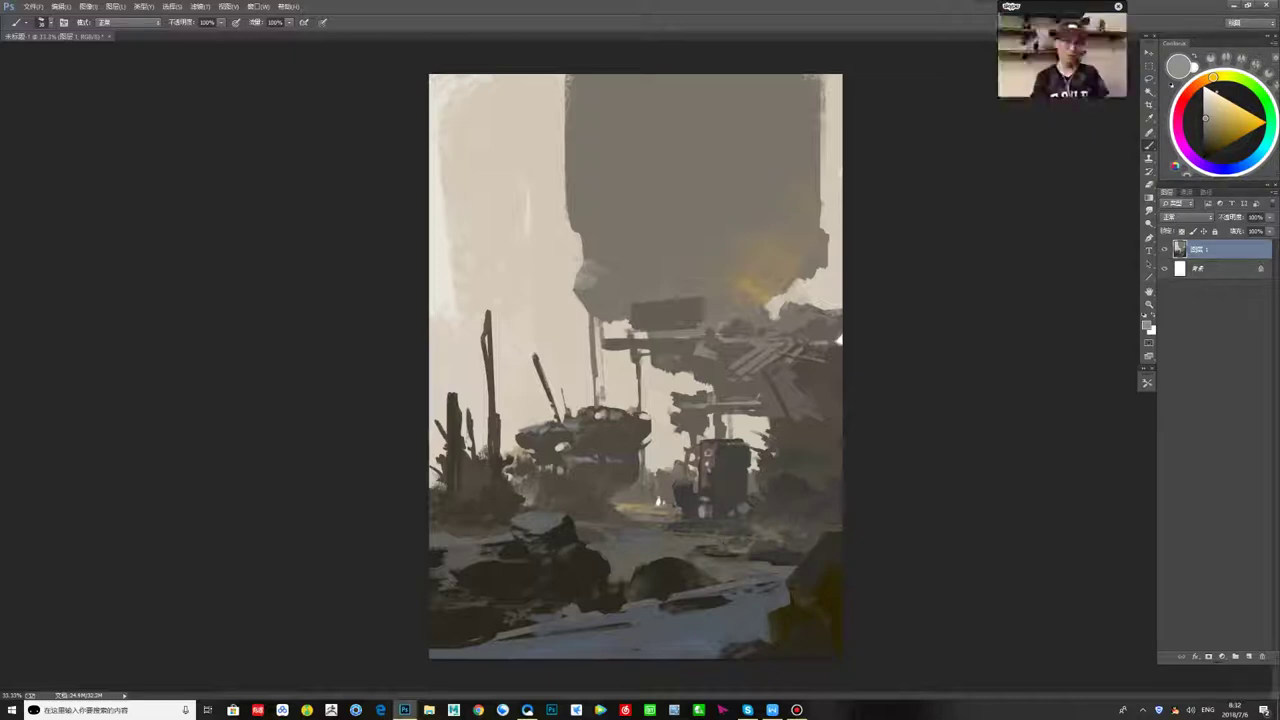
# - Refine the barrel's base and outer side with its sampled dark grey
pyautogui.keyDown('alt'); pyautogui.click(712, 492); pyautogui.keyUp('alt')
pyautogui.moveTo(709, 497); pyautogui.dragTo(705, 499)
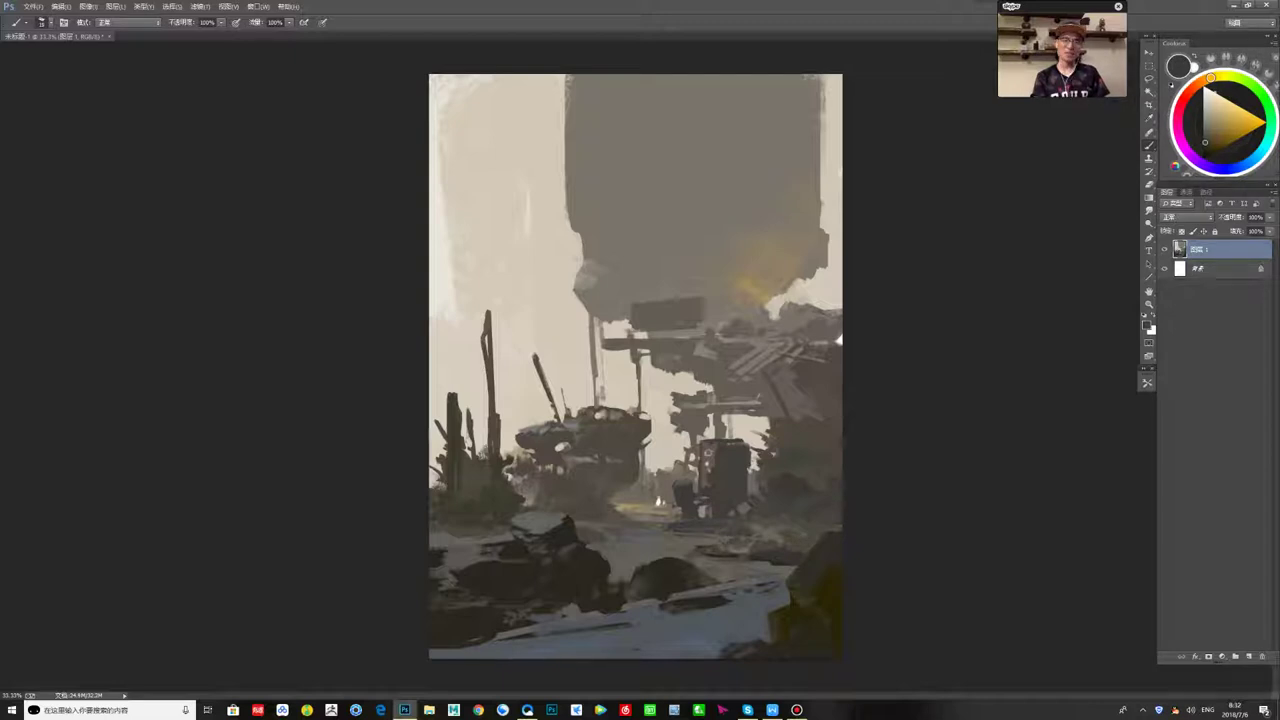
pyautogui.moveTo(753, 478); pyautogui.dragTo(753, 495)
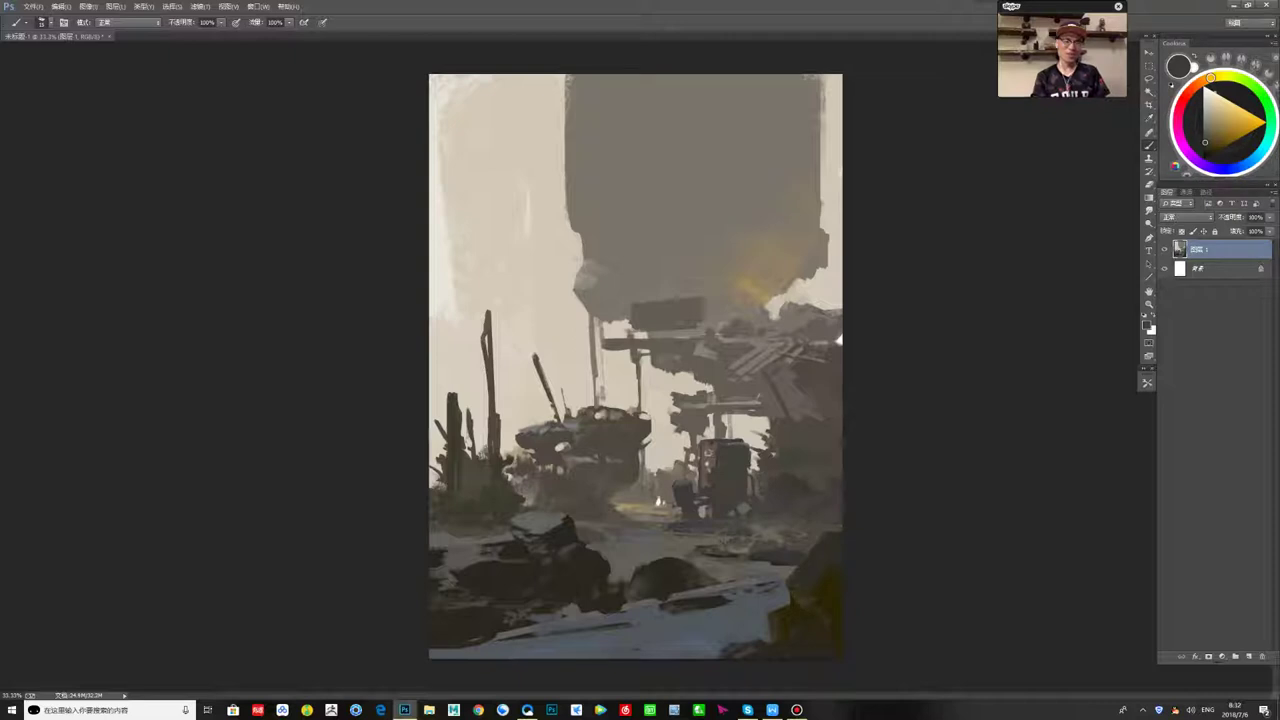
# - Narrow the bright sky gap beneath the ledge with sampled brown-grey tones
pyautogui.keyDown('alt'); pyautogui.click(689, 443); pyautogui.keyUp('alt')
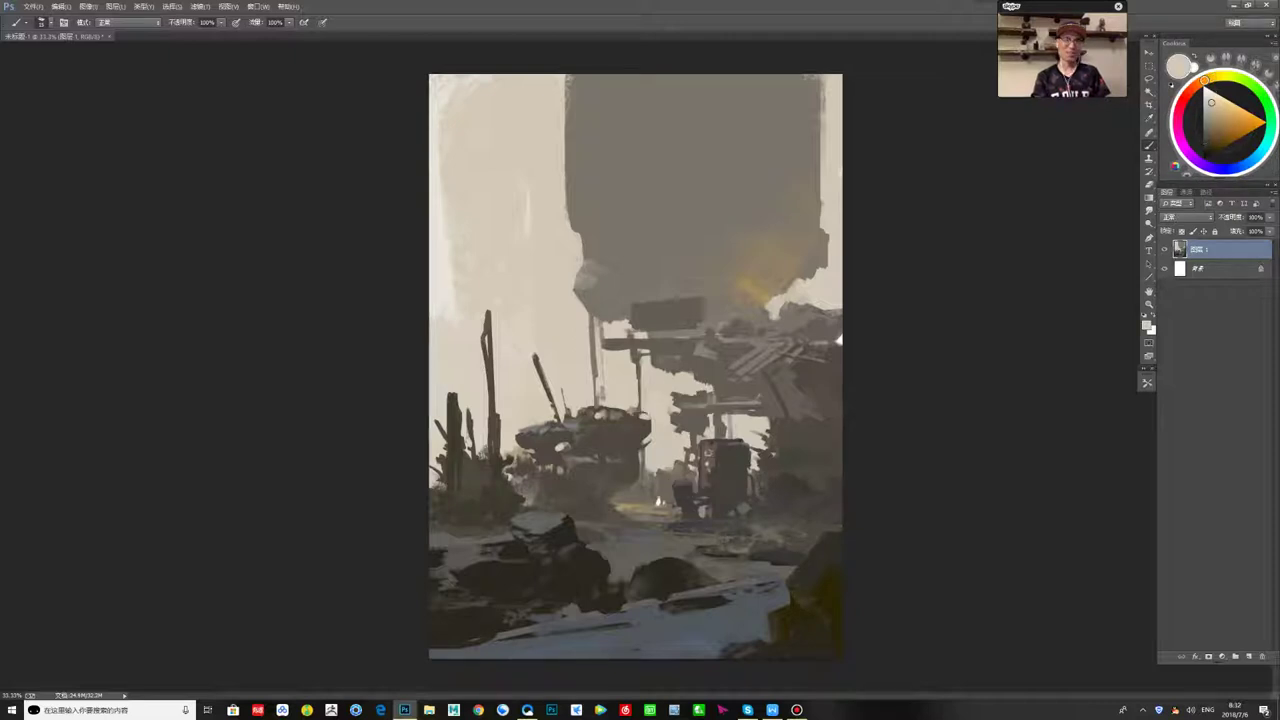
pyautogui.keyDown('alt'); pyautogui.click(691, 418); pyautogui.keyUp('alt')
pyautogui.keyDown('alt'); pyautogui.click(690, 430); pyautogui.keyUp('alt')
pyautogui.moveTo(703, 406)
pyautogui.mouseDown()
pyautogui.moveTo(737, 403)
pyautogui.moveTo(733, 419)
pyautogui.mouseUp()
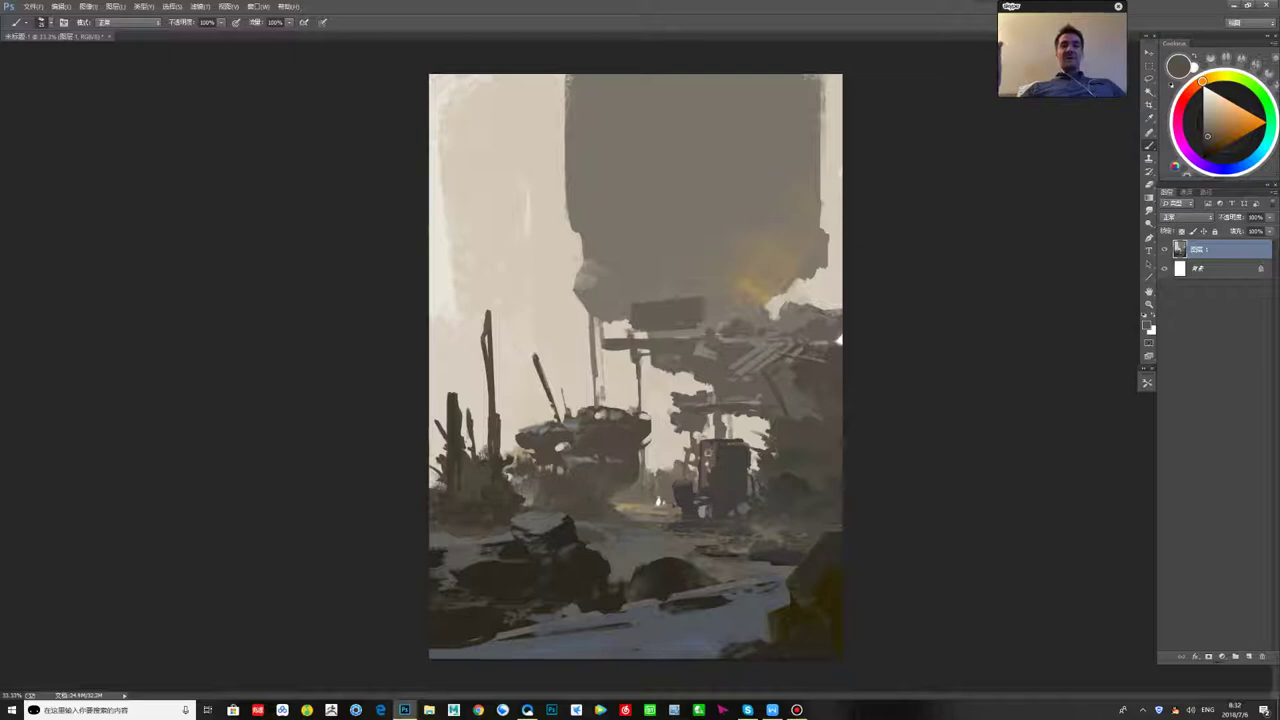
# - Refine the boat shape's hull and underside with sampled sky and dark tones plus a muted blue-grey
pyautogui.keyDown('alt'); pyautogui.click(652, 409); pyautogui.keyUp('alt')
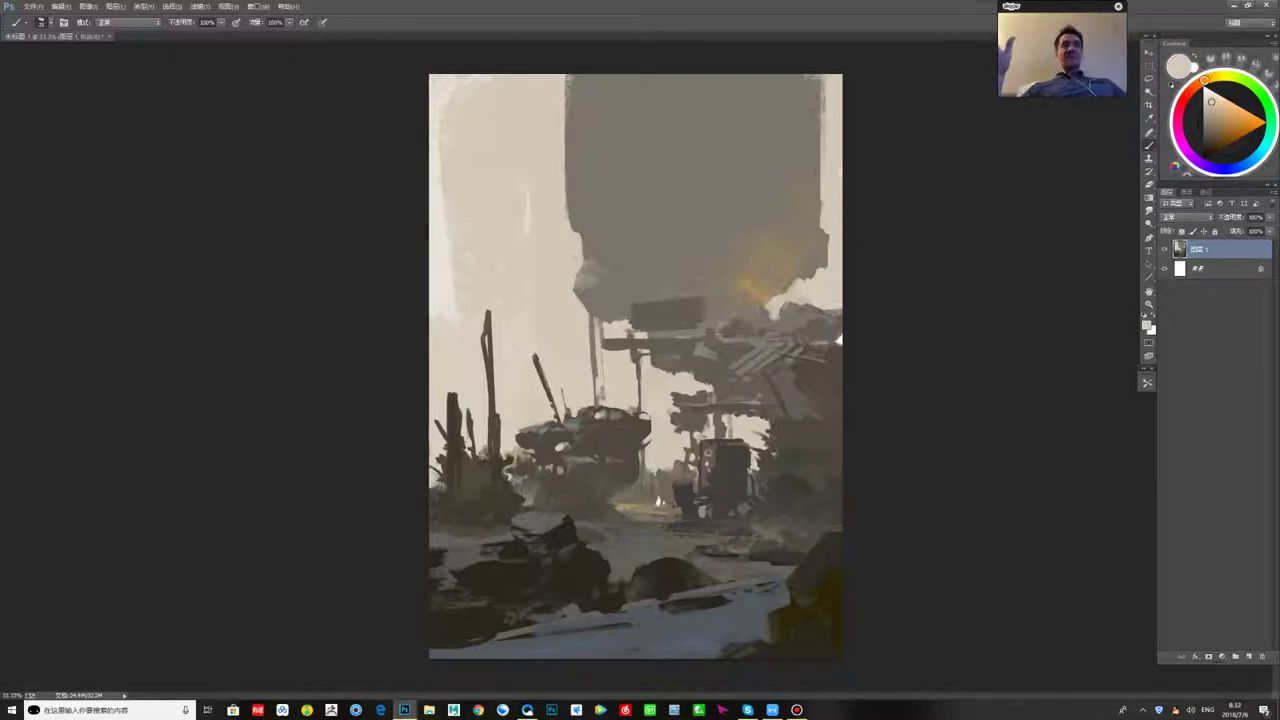
pyautogui.keyDown('alt'); pyautogui.click(548, 391); pyautogui.keyUp('alt')
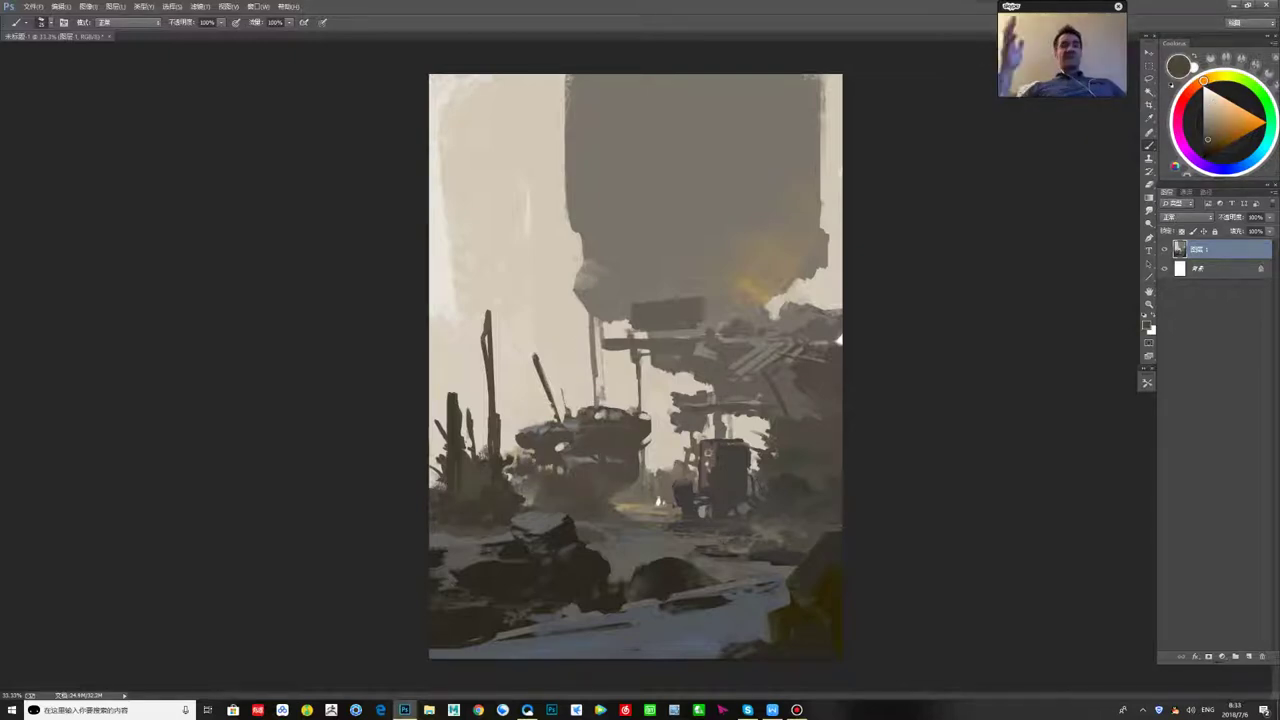
pyautogui.keyDown('alt'); pyautogui.click(640, 285); pyautogui.keyUp('alt')
pyautogui.click(1250, 147)
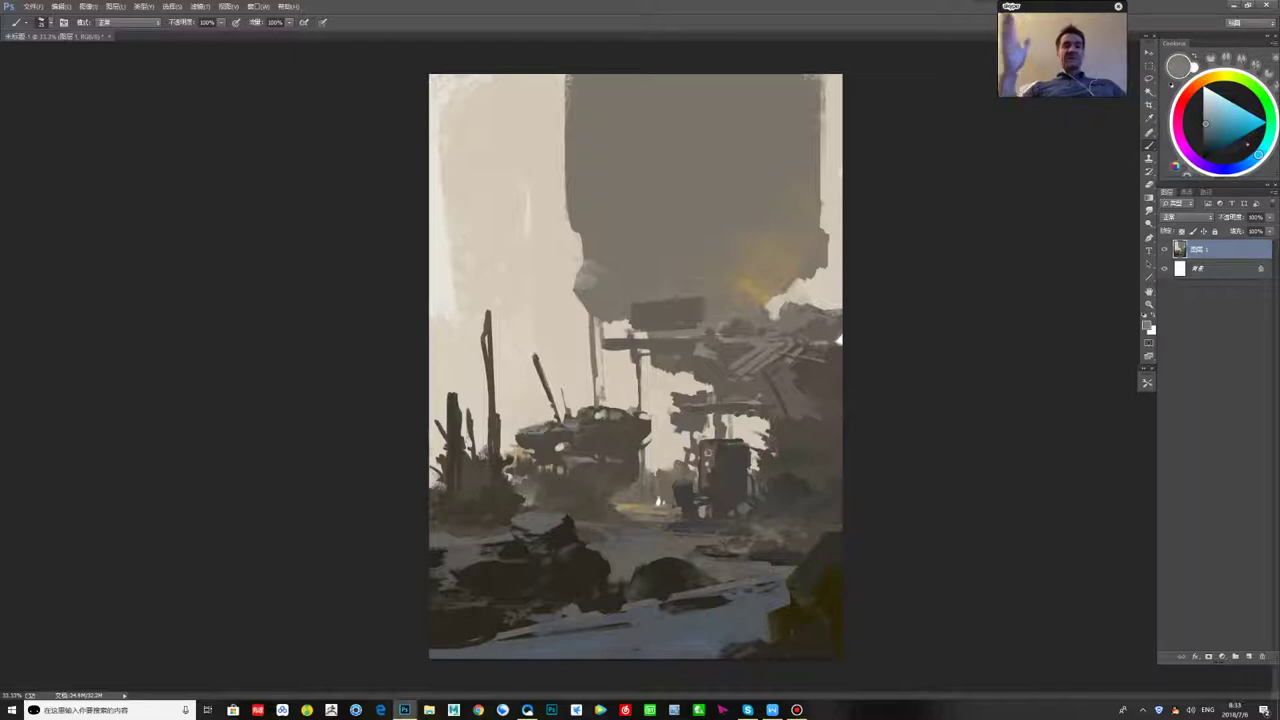
pyautogui.keyDown('alt'); pyautogui.click(660, 316); pyautogui.keyUp('alt')
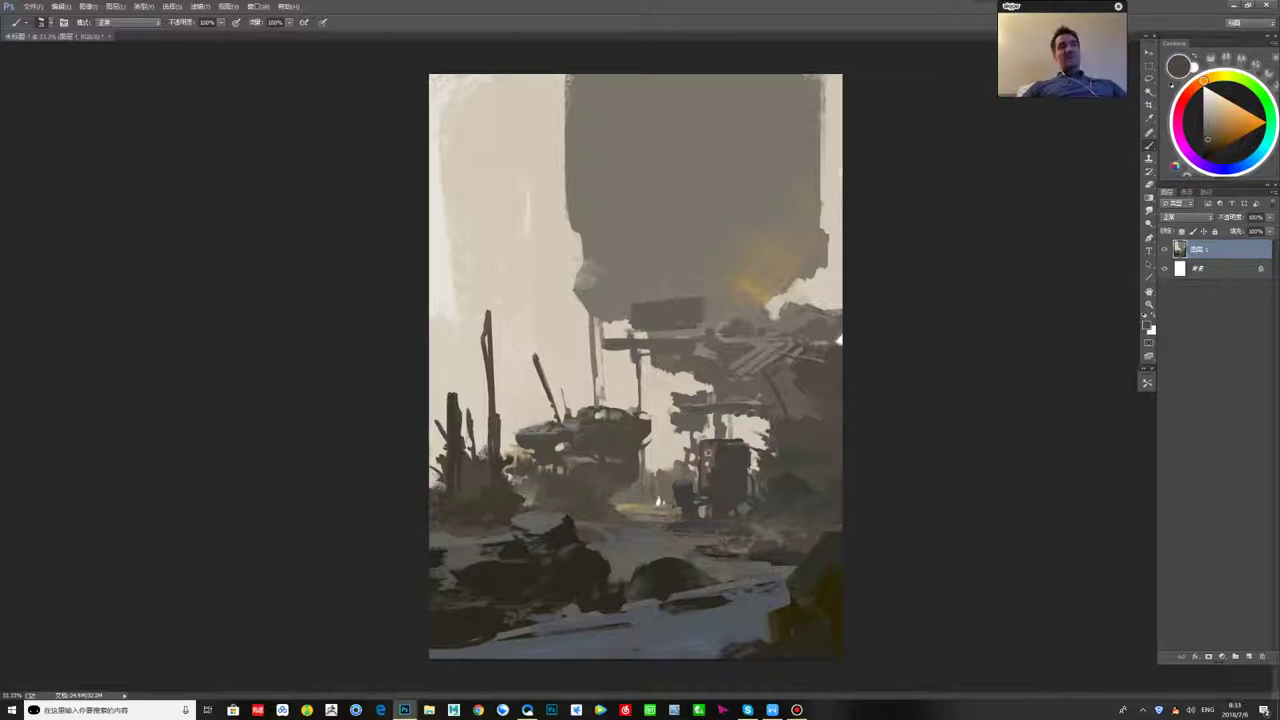
pyautogui.keyDown('alt'); pyautogui.click(518, 435); pyautogui.keyUp('alt')
pyautogui.moveTo(529, 446); pyautogui.dragTo(543, 446)
pyautogui.keyDown('alt'); pyautogui.click(527, 440); pyautogui.keyUp('alt')
pyautogui.keyDown('alt'); pyautogui.click(525, 440); pyautogui.keyUp('alt')
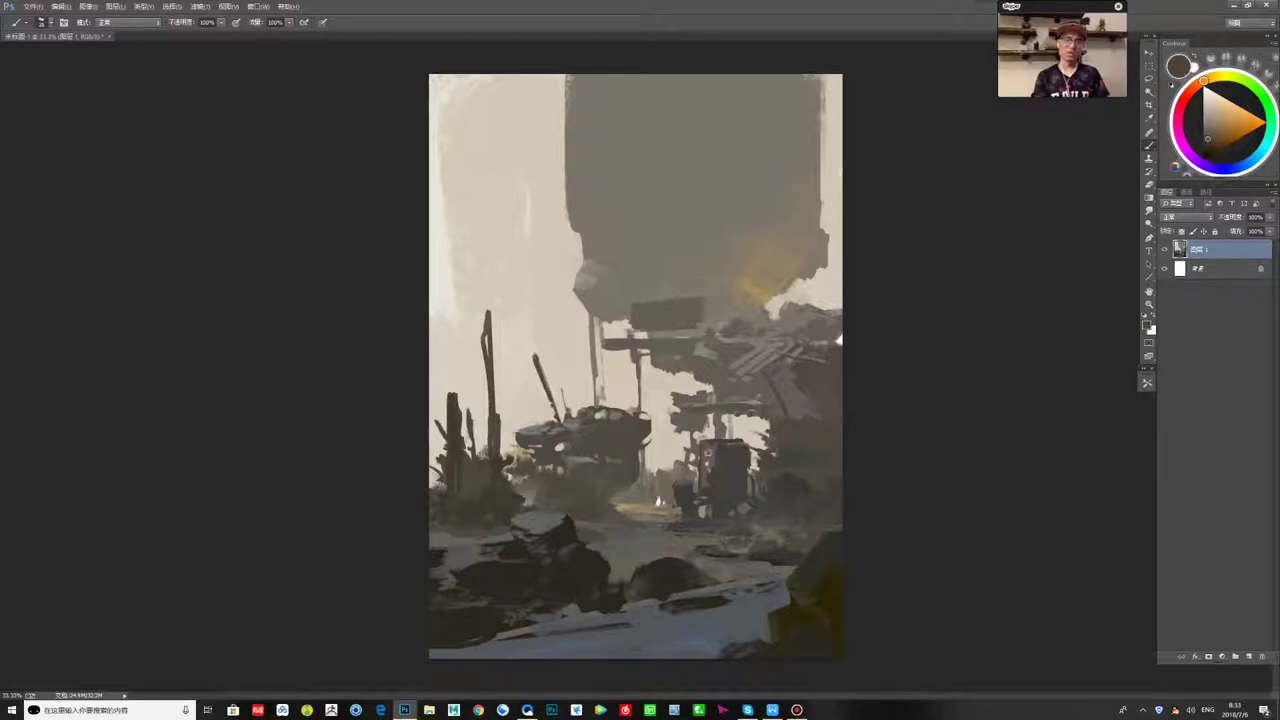
# - Check the canvas mirrored, flip it back, and rework the ledge's outer side with a sampled brown-grey
pyautogui.press('F2')
pyautogui.click(1207, 132)
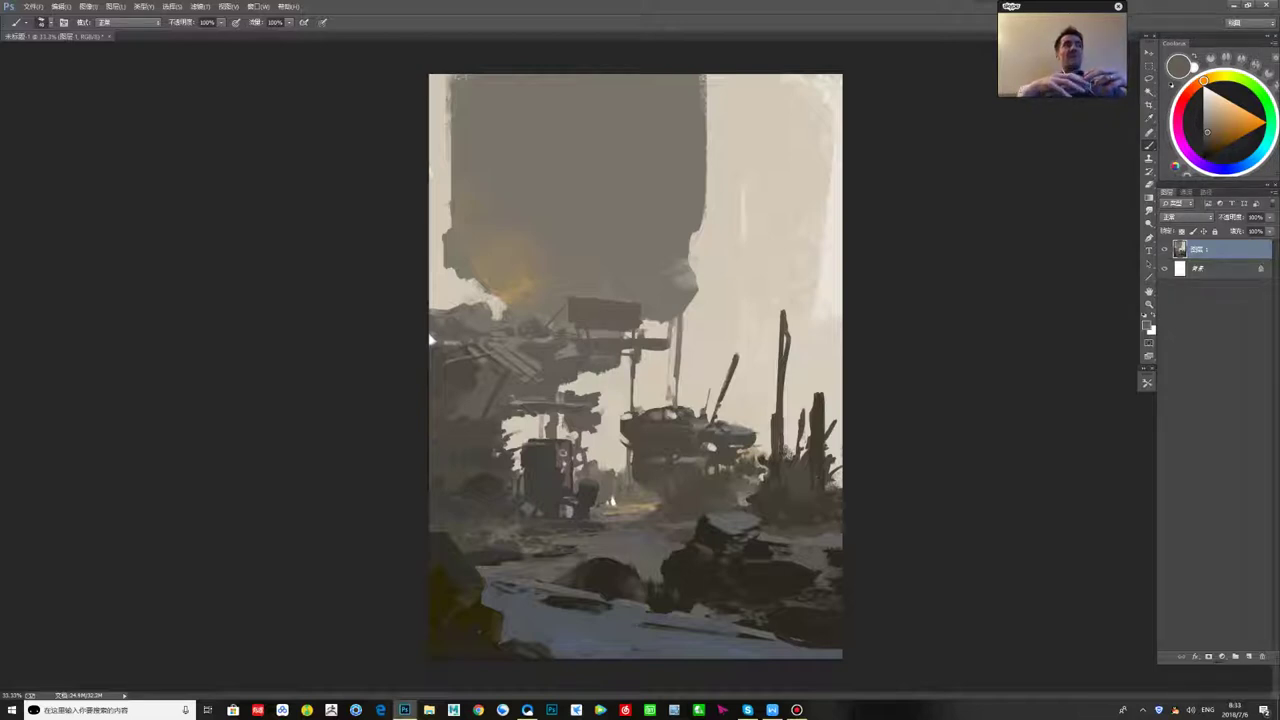
pyautogui.hotkey('ctrl', 'shift', 'h')
pyautogui.moveTo(804, 426)
pyautogui.mouseDown()
pyautogui.moveTo(841, 426)
pyautogui.moveTo(842, 465)
pyautogui.mouseUp()
pyautogui.keyDown('alt'); pyautogui.click(836, 444); pyautogui.keyUp('alt')
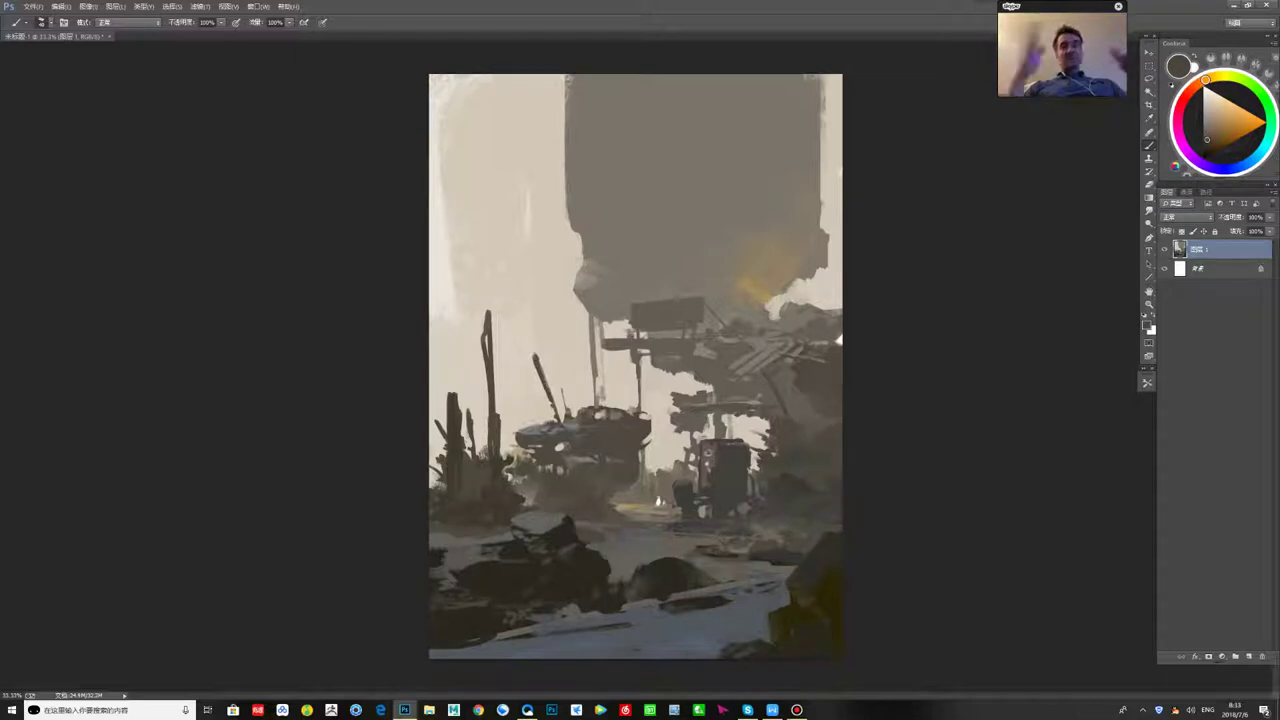
# - Flatten the rounded foreground rock with a greenish grey and extend the neighbouring rock pile's edge with its sampled dark tone
pyautogui.moveTo(1212, 79); pyautogui.dragTo(1240, 95)
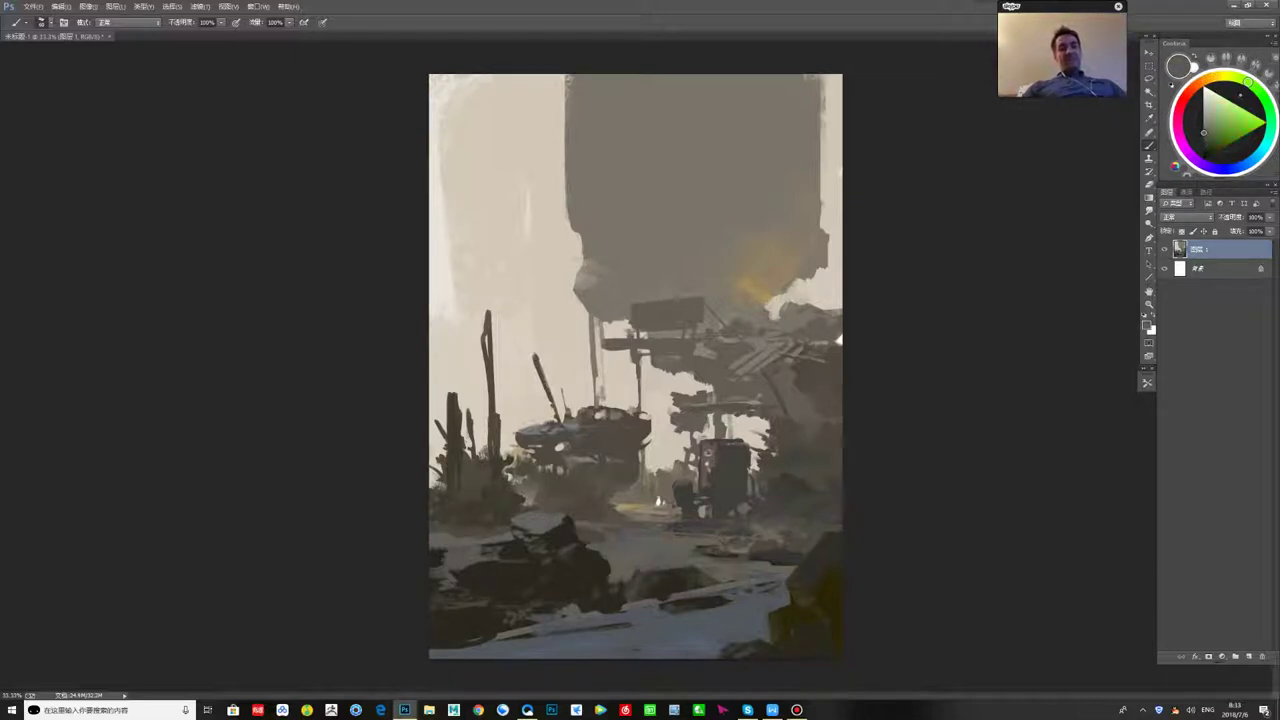
pyautogui.keyDown('alt'); pyautogui.click(610, 558); pyautogui.keyUp('alt')
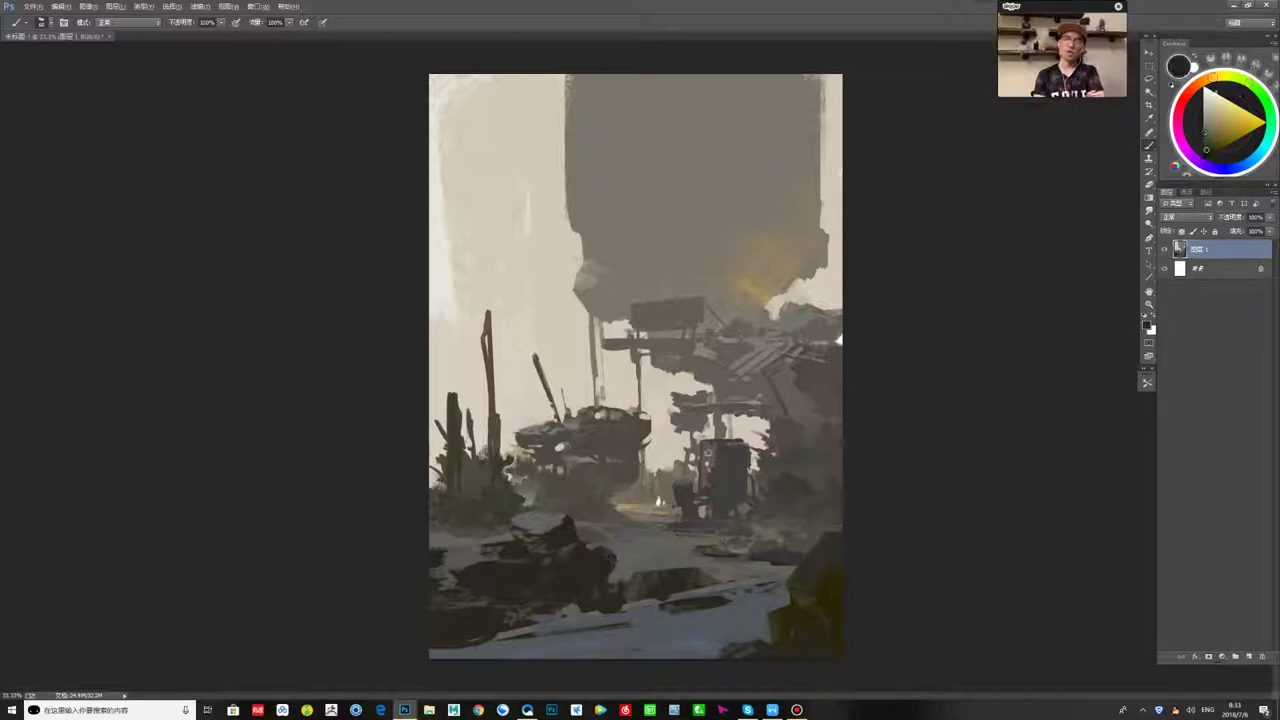
pyautogui.moveTo(612, 552); pyautogui.dragTo(619, 578)
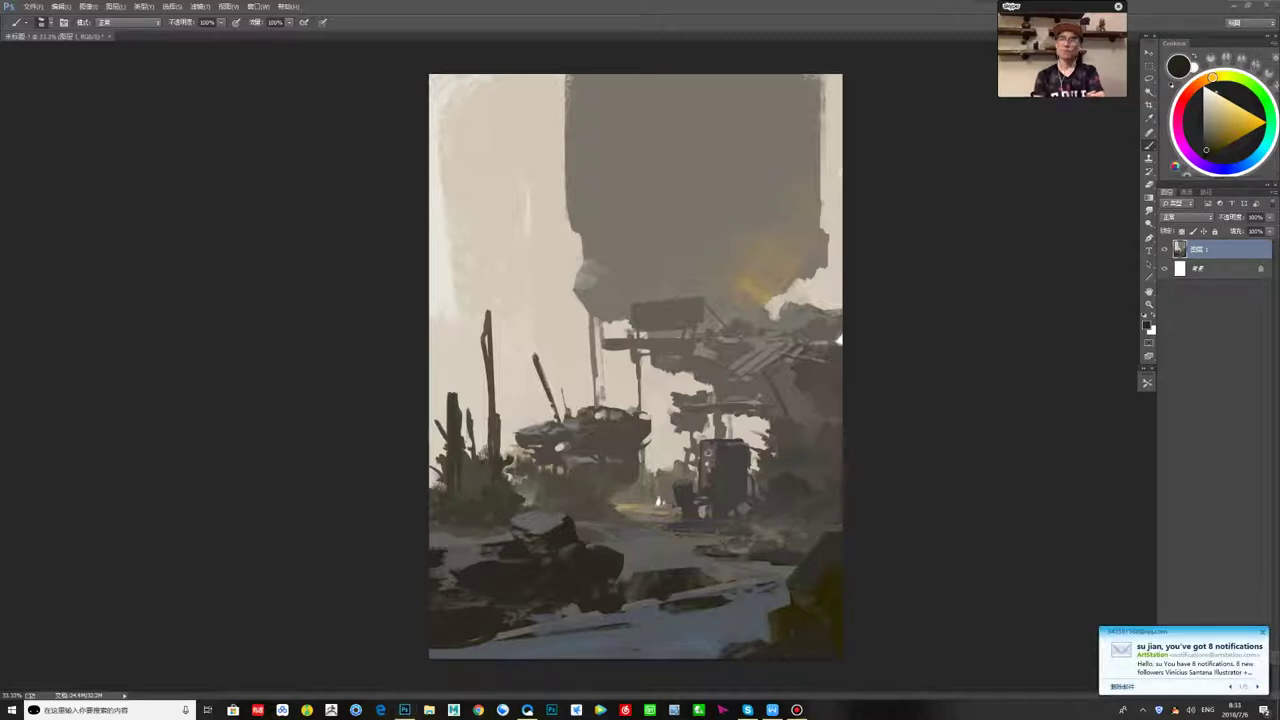
# - Break up the wall under the planked ledge with patches of sampled brown-grey tones
pyautogui.keyDown('alt'); pyautogui.click(709, 453); pyautogui.keyUp('alt')
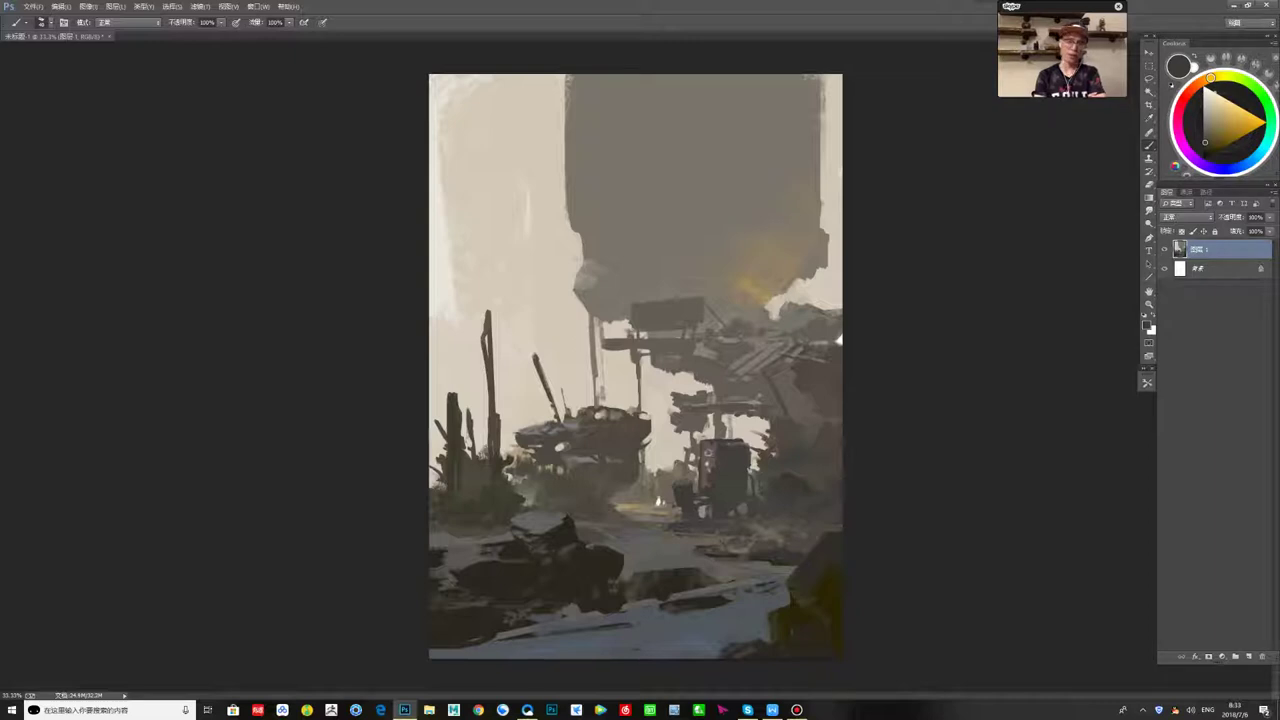
pyautogui.keyDown('alt'); pyautogui.click(795, 399); pyautogui.keyUp('alt')
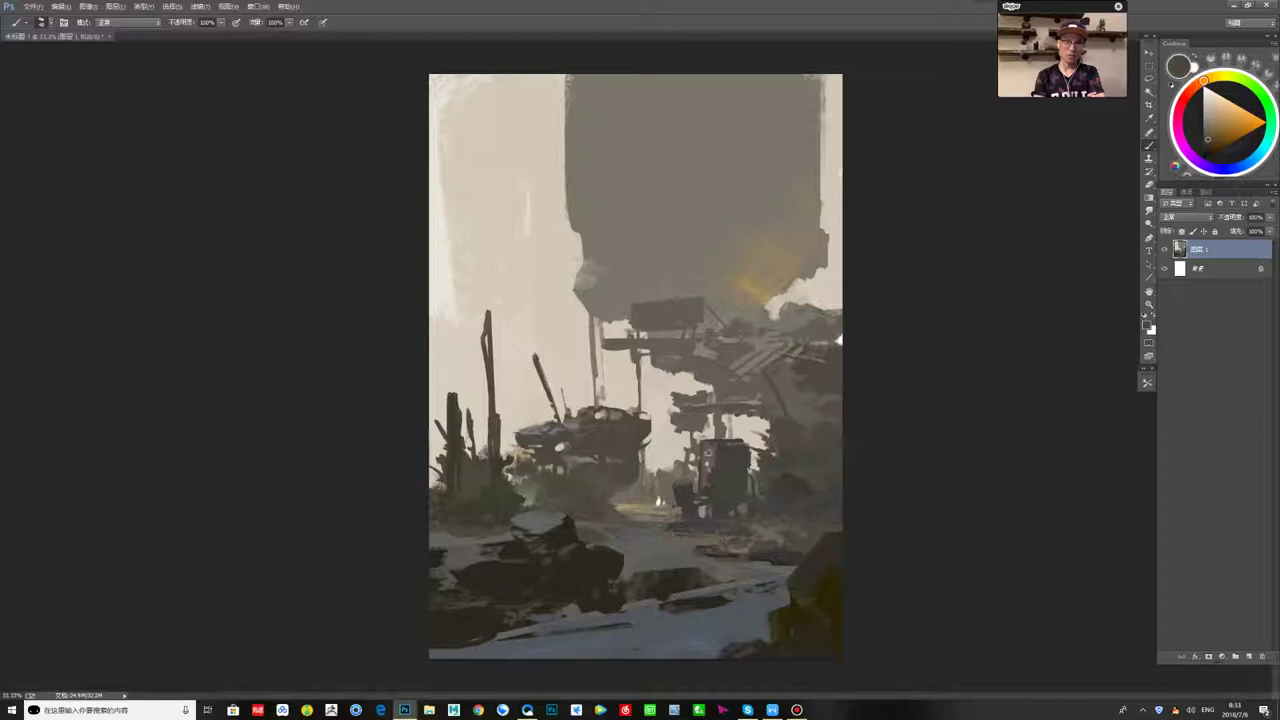
pyautogui.keyDown('alt'); pyautogui.click(795, 385); pyautogui.keyUp('alt')
# - Reshape the hanging block's lower outer corner above the ledge with sampled block tones
pyautogui.keyDown('alt'); pyautogui.click(801, 281); pyautogui.keyUp('alt')
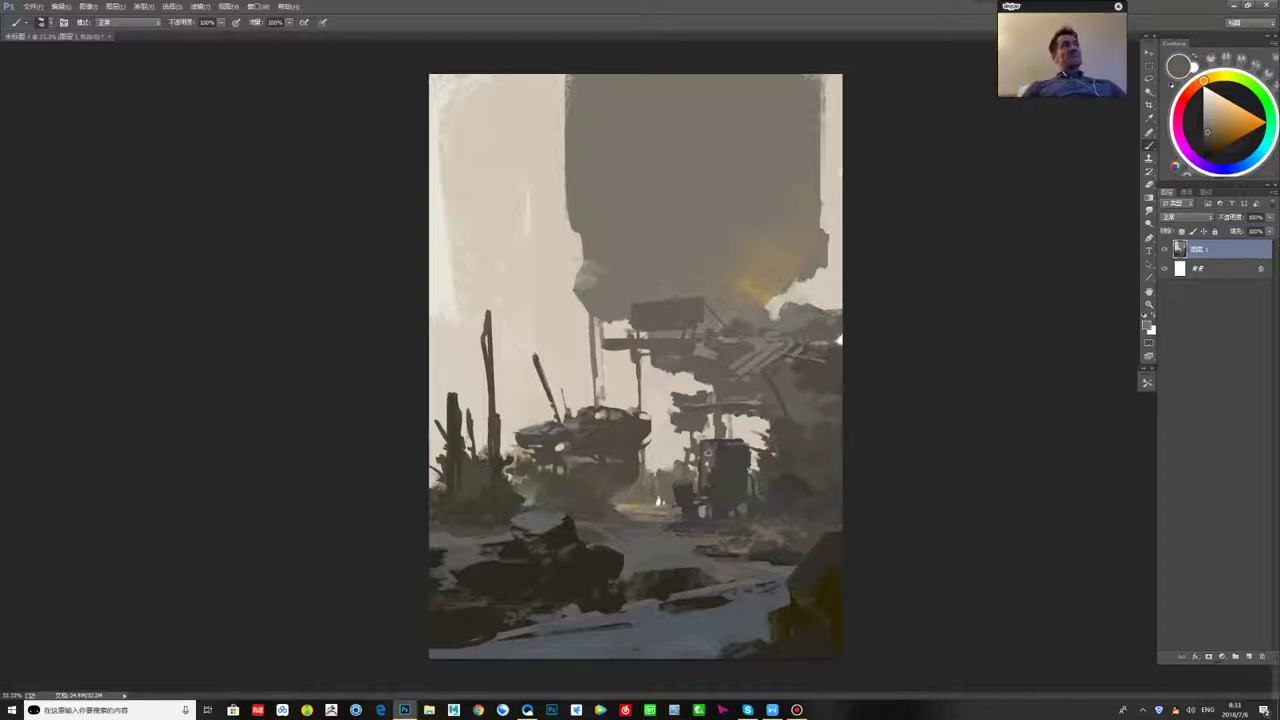
pyautogui.keyDown('alt'); pyautogui.click(801, 286); pyautogui.keyUp('alt')
pyautogui.keyDown('alt'); pyautogui.click(815, 252); pyautogui.keyUp('alt')
pyautogui.moveTo(827, 233); pyautogui.dragTo(800, 284)
pyautogui.keyDown('alt'); pyautogui.click(817, 269); pyautogui.keyUp('alt')
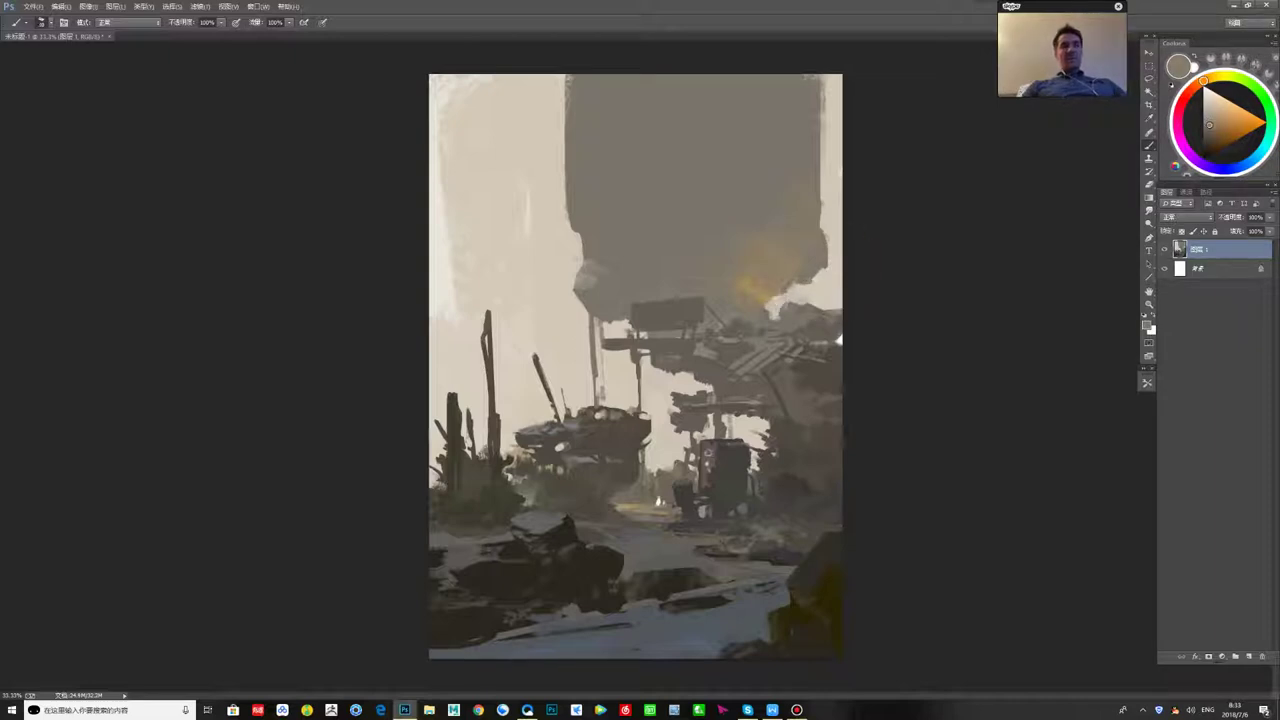
# - Add thin upright posts with a crossbar between the hanging block and the ledge top, using sampled greys and sky tone
pyautogui.moveTo(808, 283)
pyautogui.mouseDown()
pyautogui.moveTo(827, 282)
pyautogui.moveTo(808, 303)
pyautogui.moveTo(817, 309)
pyautogui.moveTo(804, 290)
pyautogui.mouseUp()
pyautogui.moveTo(802, 284); pyautogui.dragTo(802, 300)
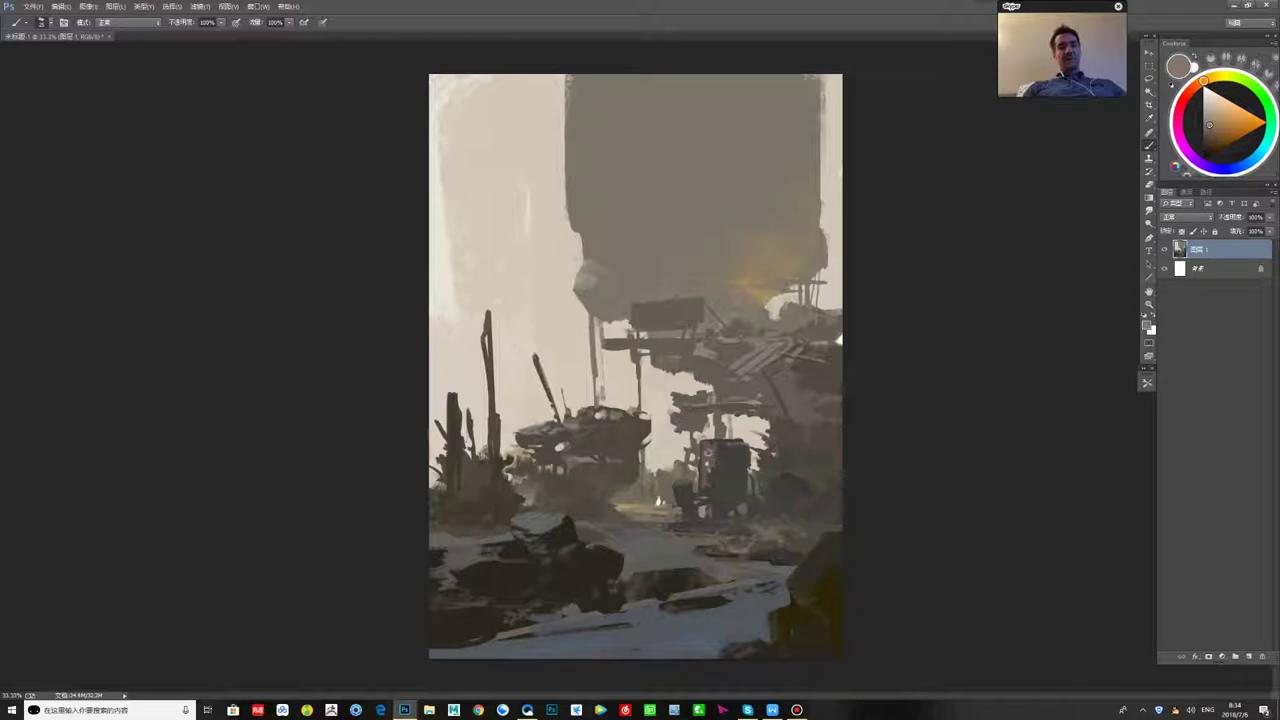
pyautogui.keyDown('alt'); pyautogui.click(831, 284); pyautogui.keyUp('alt')
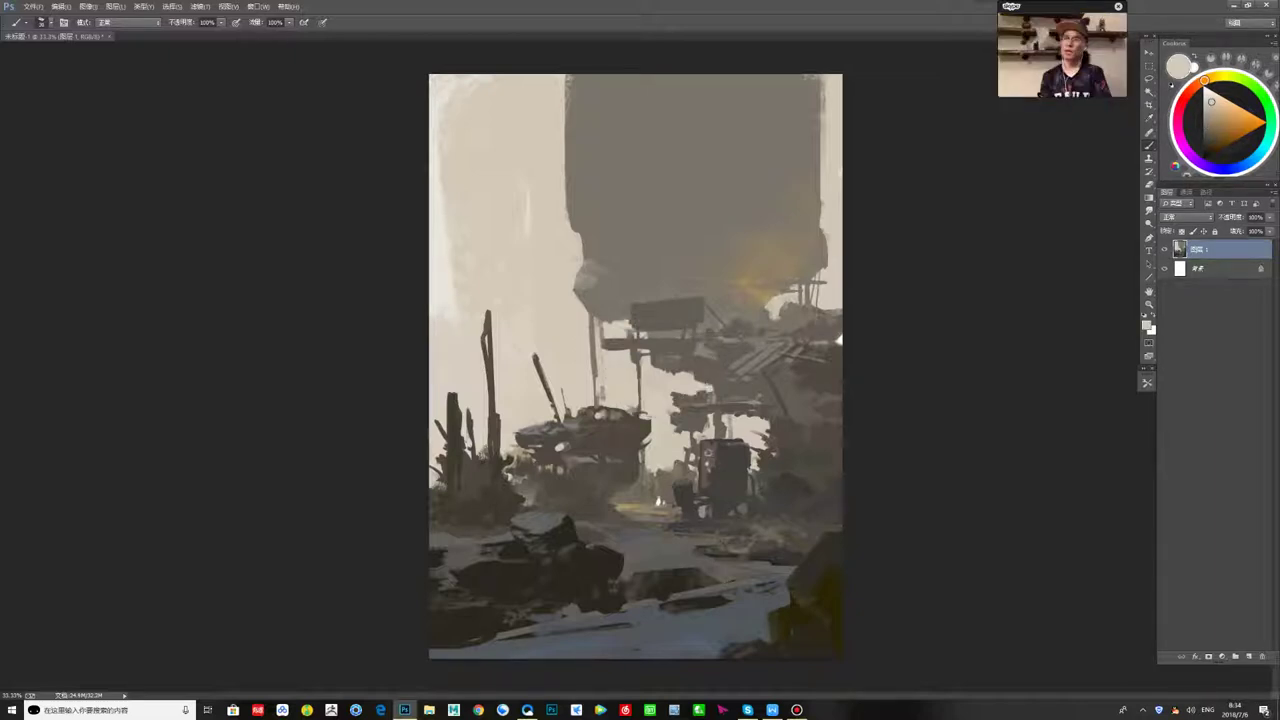
pyautogui.keyDown('alt'); pyautogui.click(838, 340); pyautogui.keyUp('alt')
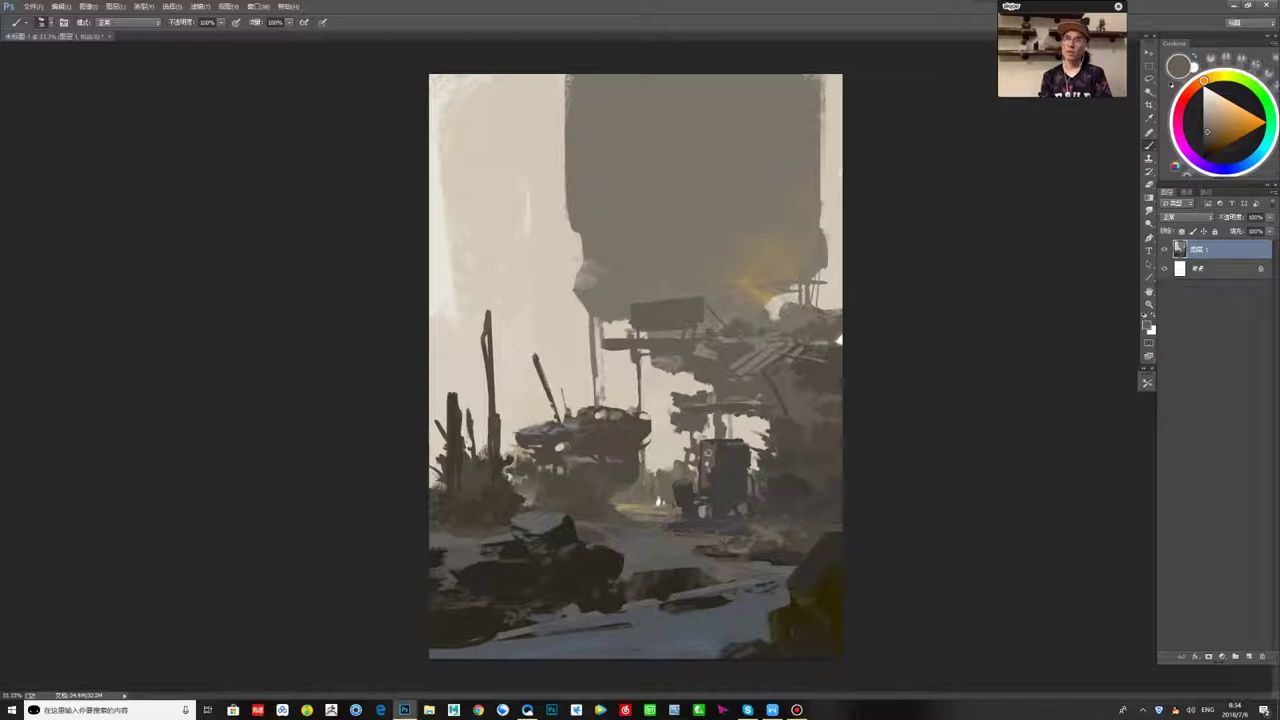
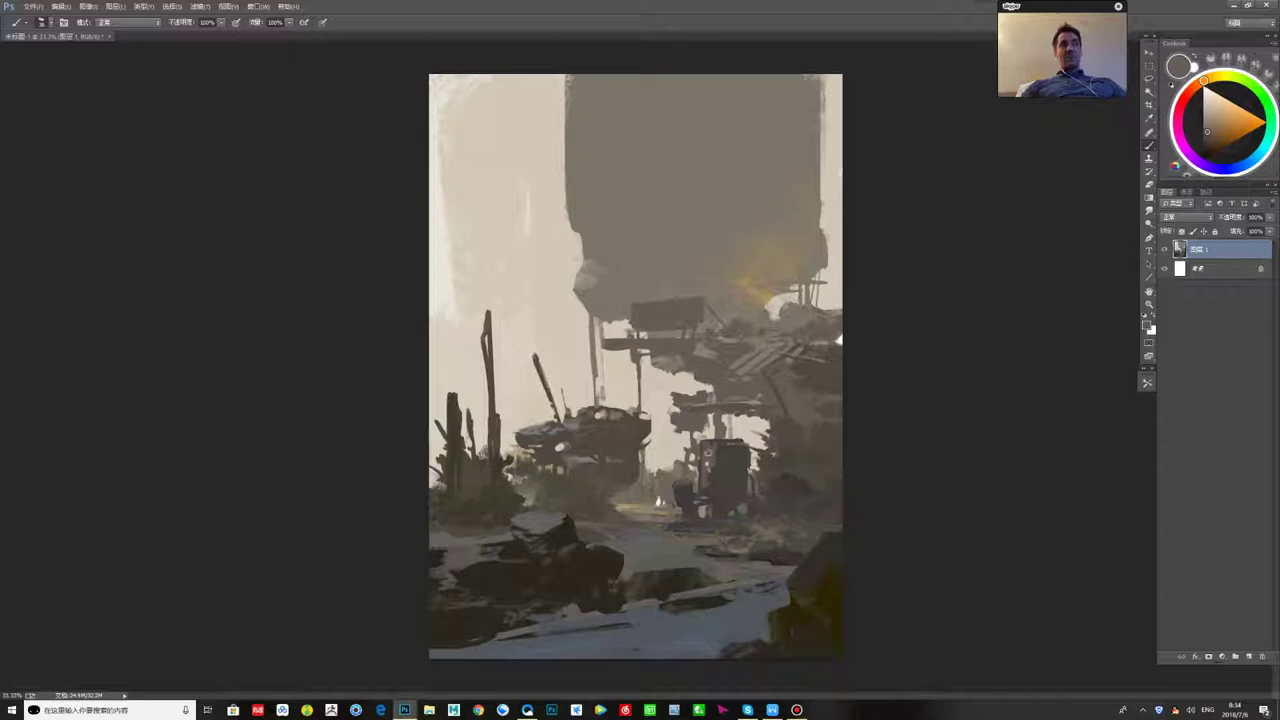
# - Refine the ledge's underside with sampled tones and draw thin sagging cables from it to the support posts
pyautogui.keyDown('alt'); pyautogui.click(690, 230); pyautogui.keyUp('alt')
pyautogui.keyDown('alt'); pyautogui.click(672, 314); pyautogui.keyUp('alt')
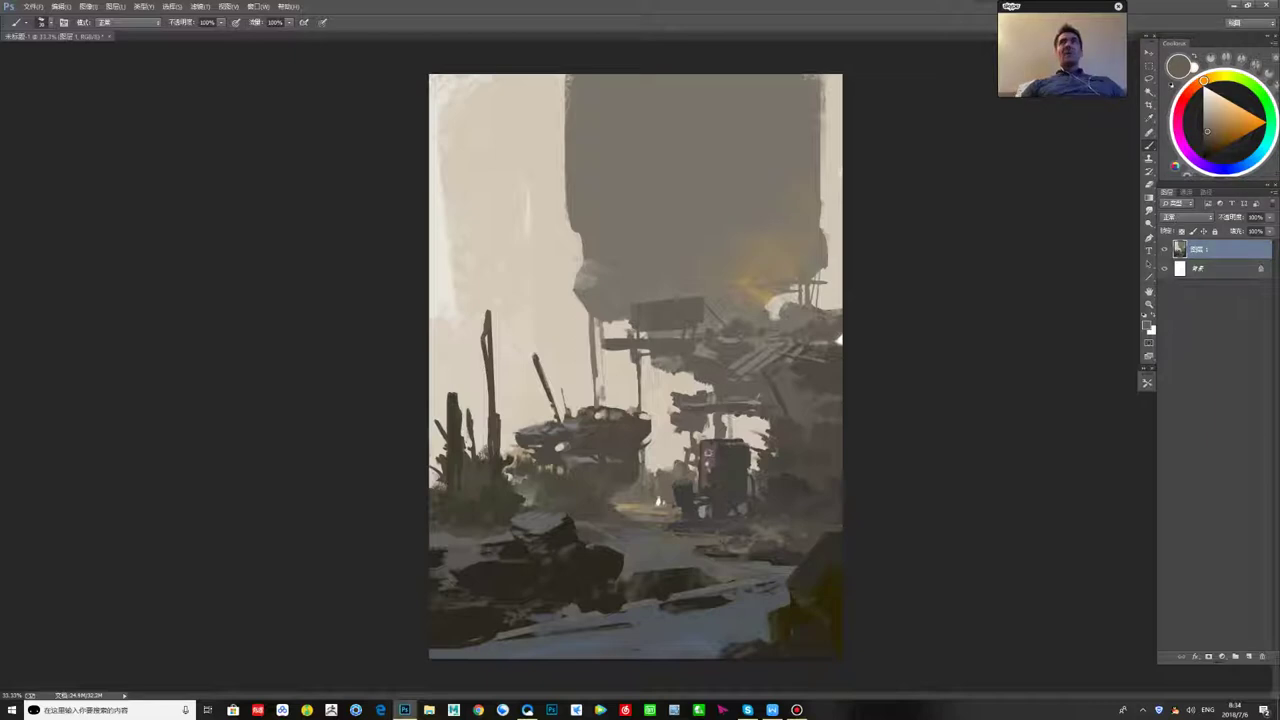
pyautogui.keyDown('alt'); pyautogui.click(678, 385); pyautogui.keyUp('alt')
pyautogui.moveTo(672, 393)
pyautogui.mouseDown()
pyautogui.moveTo(702, 394)
pyautogui.moveTo(674, 395)
pyautogui.mouseUp()
pyautogui.keyDown('alt'); pyautogui.click(707, 372); pyautogui.keyUp('alt')
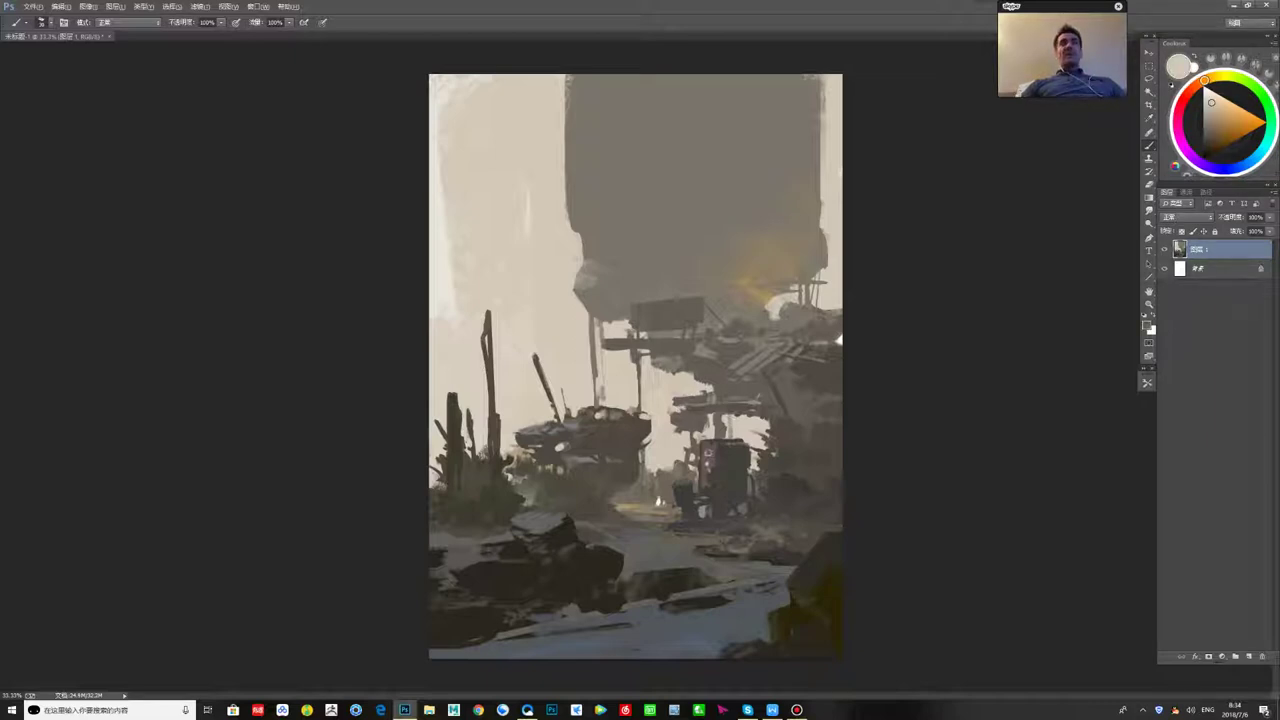
pyautogui.moveTo(598, 350)
pyautogui.mouseDown()
pyautogui.moveTo(698, 384)
pyautogui.moveTo(658, 401)
pyautogui.mouseUp()
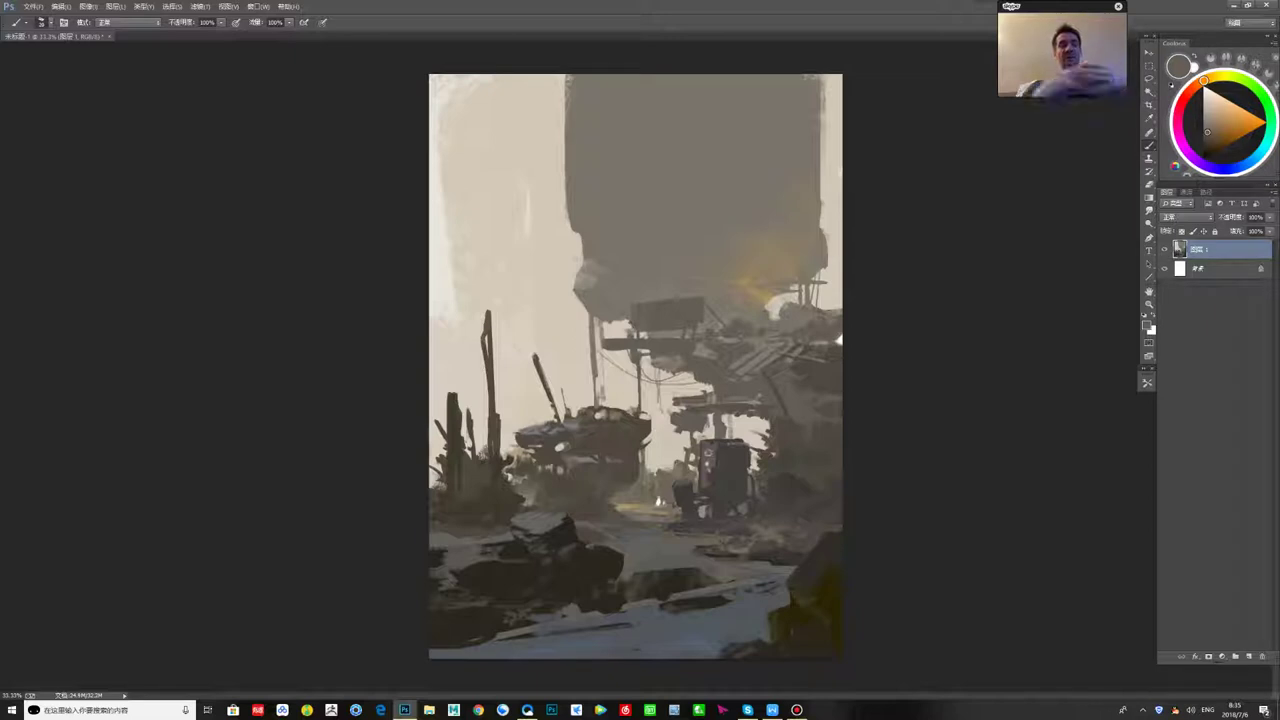
# - Flip the canvas horizontally and darken the flat foreground rock's shadows and edges with sampled dark tones
pyautogui.hotkey('ctrl', 'shift', 'h')
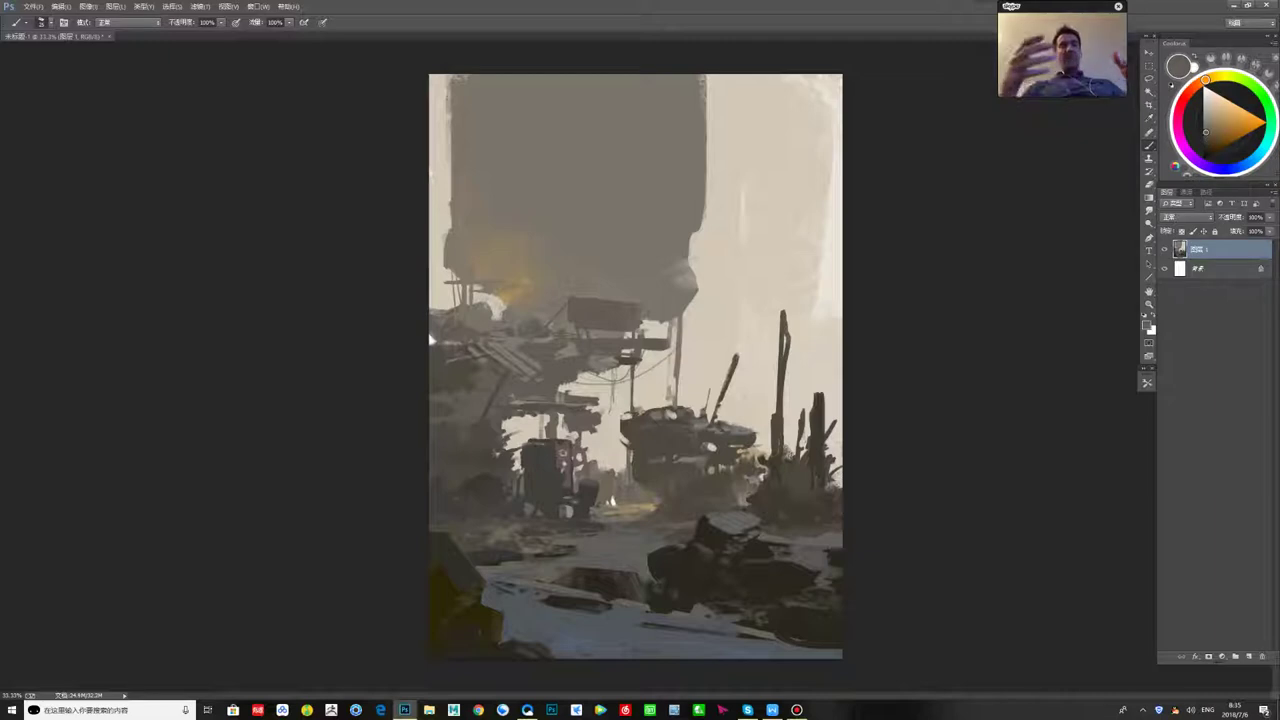
pyautogui.keyDown('alt'); pyautogui.click(715, 535); pyautogui.keyUp('alt')
pyautogui.keyDown('alt'); pyautogui.click(586, 543); pyautogui.keyUp('alt')
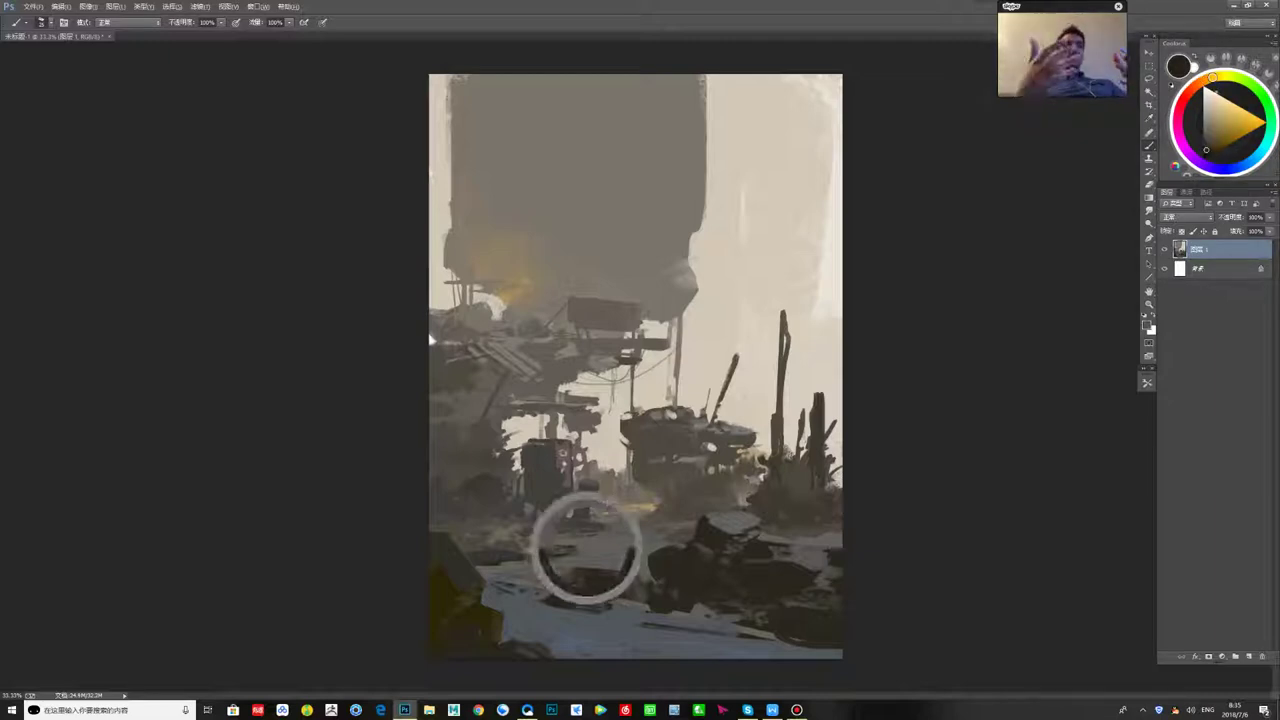
pyautogui.moveTo(549, 600); pyautogui.dragTo(601, 612)
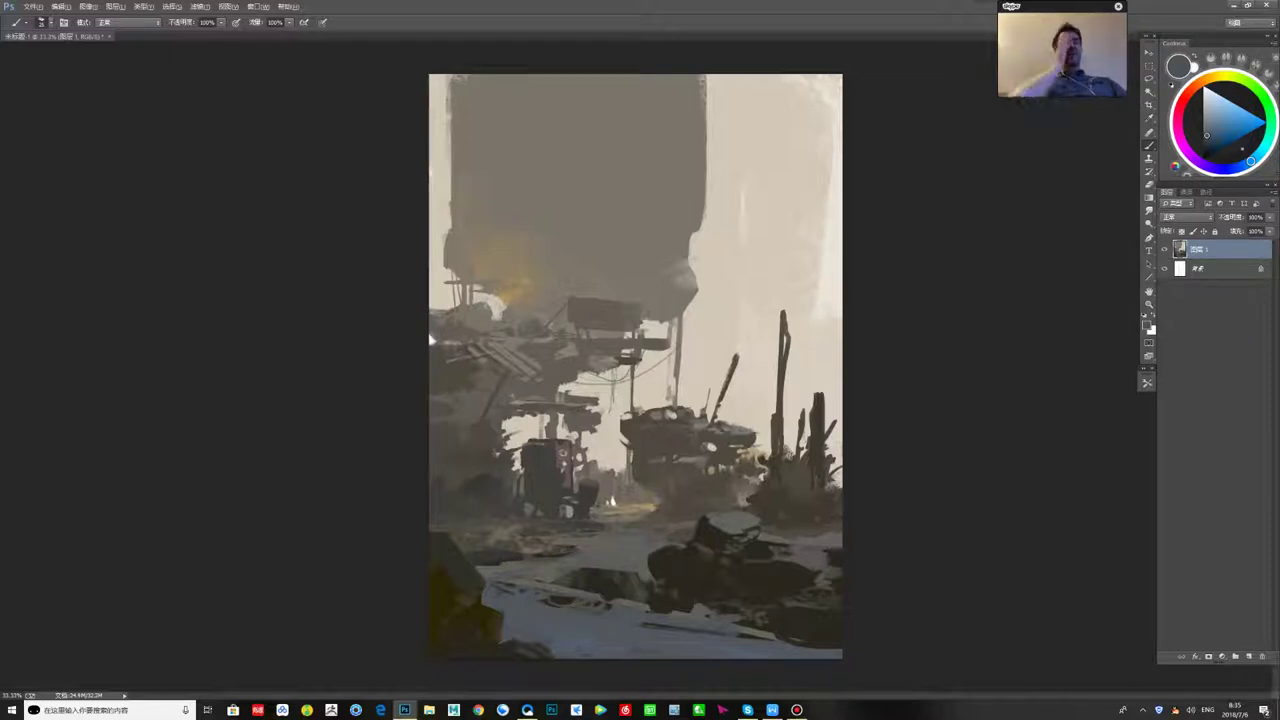
# - Touch muted orange-brown and sampled grey tones into the ground between the barrel and the foreground rocks
pyautogui.keyDown('alt'); pyautogui.click(558, 561); pyautogui.keyUp('alt')
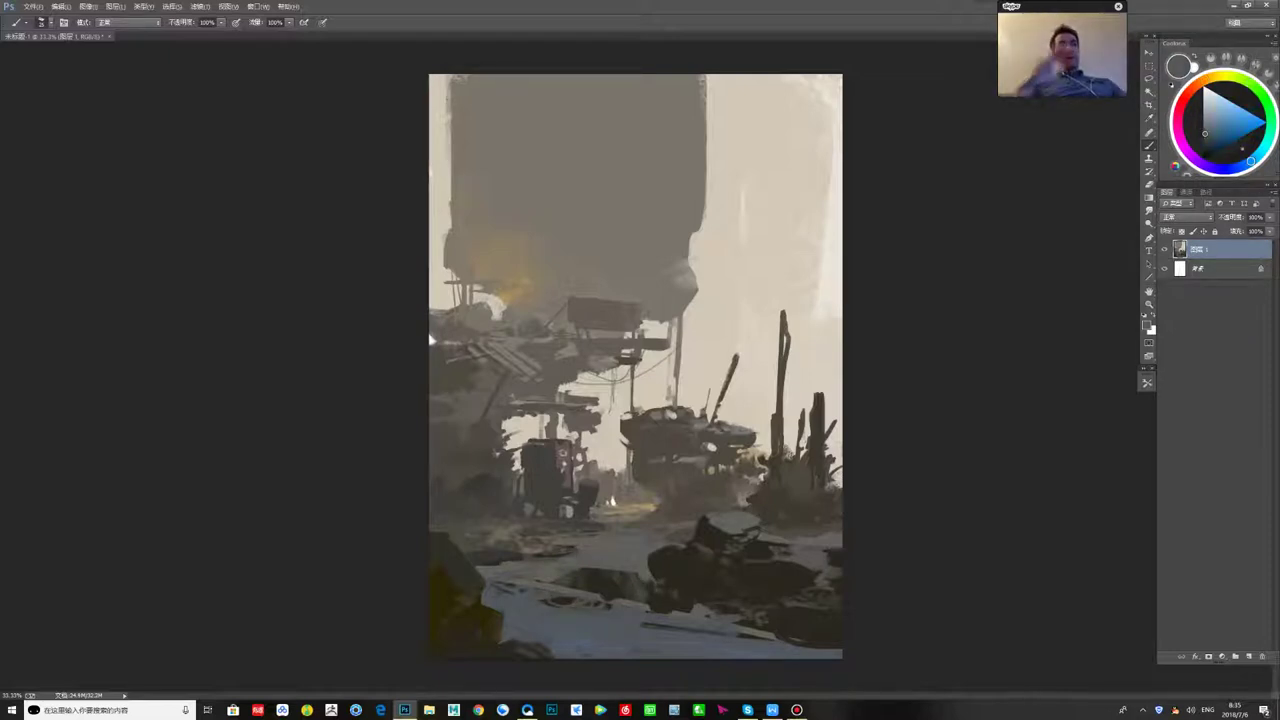
pyautogui.click(1205, 80)
pyautogui.click(1216, 130)
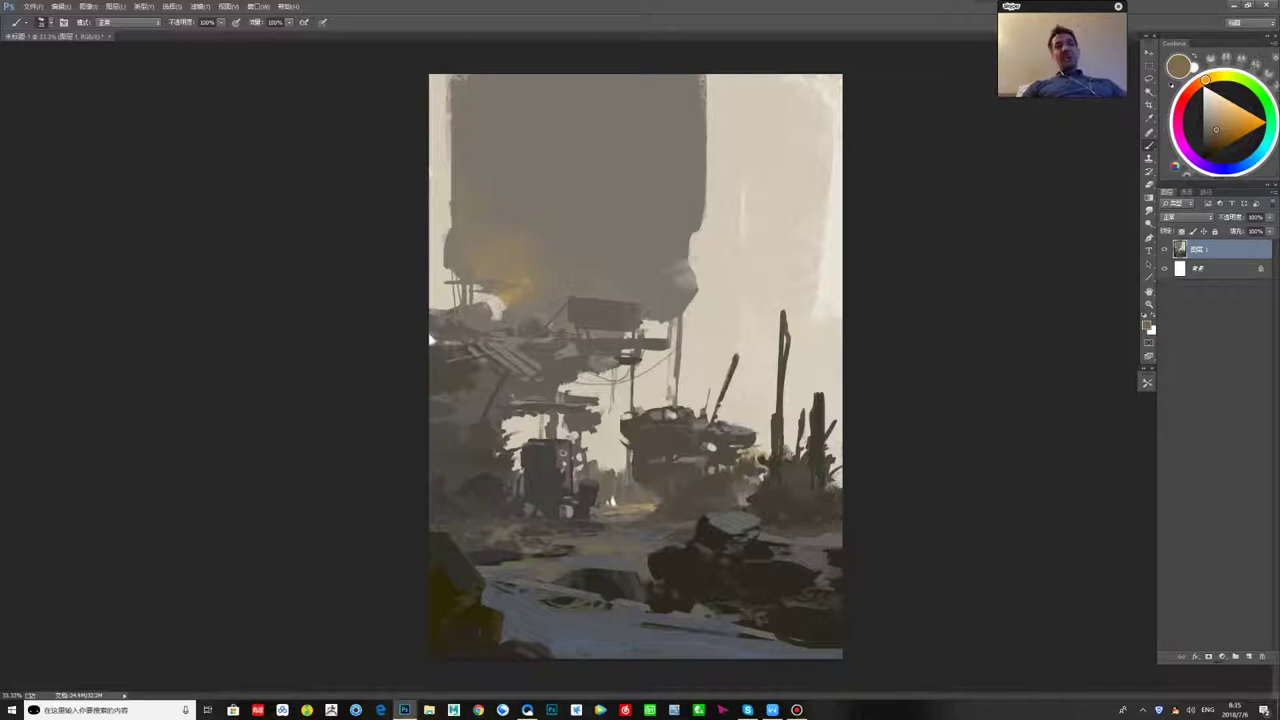
pyautogui.keyDown('alt'); pyautogui.click(647, 611); pyautogui.keyUp('alt')
pyautogui.keyDown('alt'); pyautogui.click(647, 611); pyautogui.keyUp('alt')
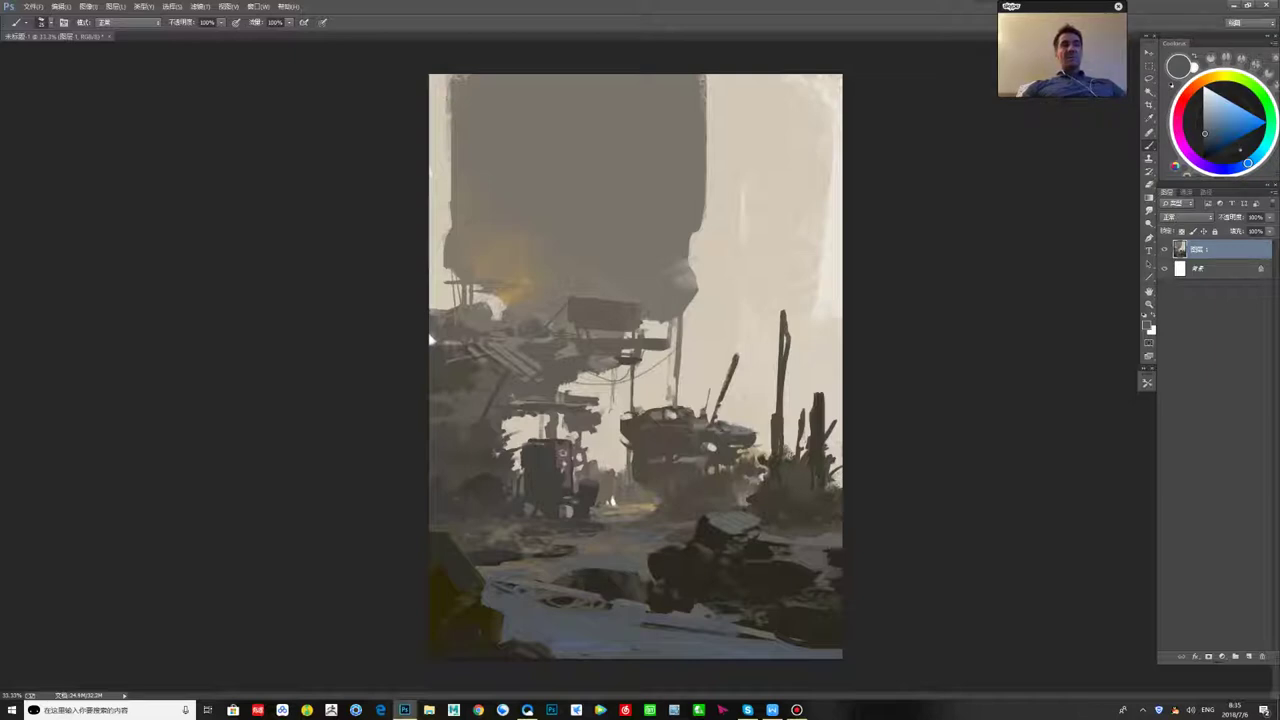
pyautogui.click(1208, 79)
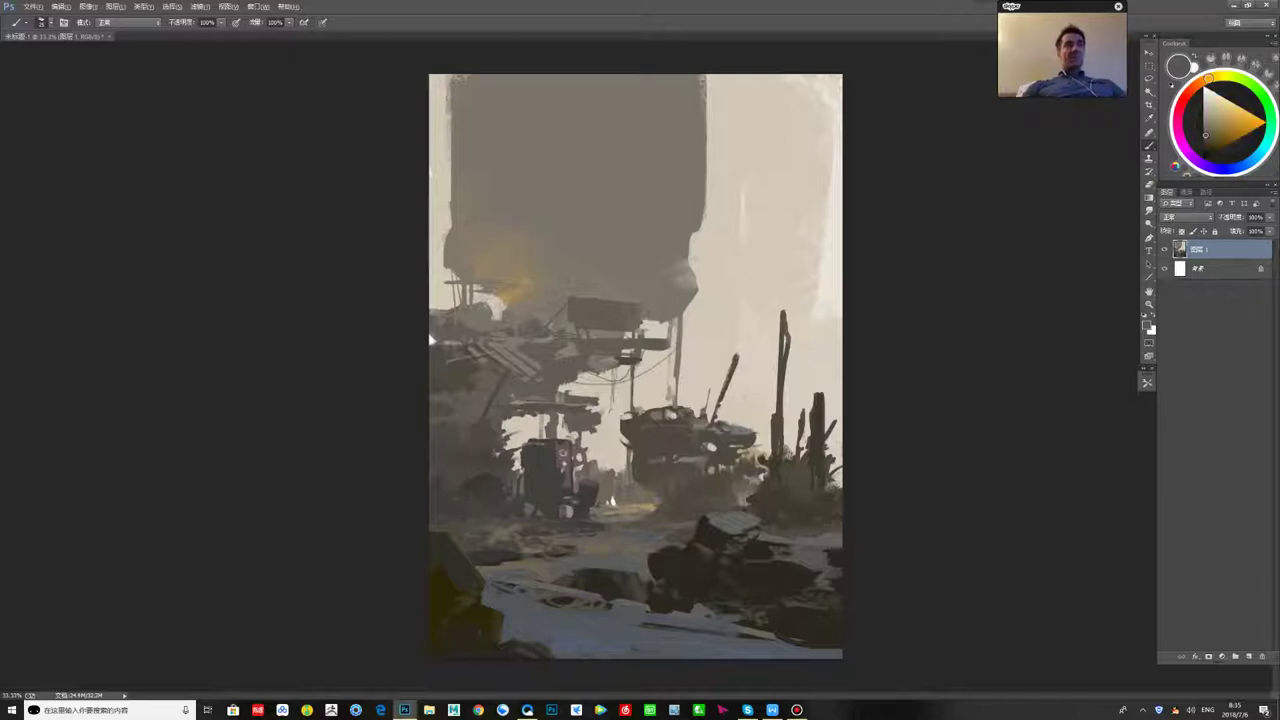
# - Blend sampled ledge and ground tones into the ledge's rock and the path around the white figures
pyautogui.keyDown('alt'); pyautogui.click(480, 400); pyautogui.keyUp('alt')
pyautogui.keyDown('alt'); pyautogui.click(515, 529); pyautogui.keyUp('alt')
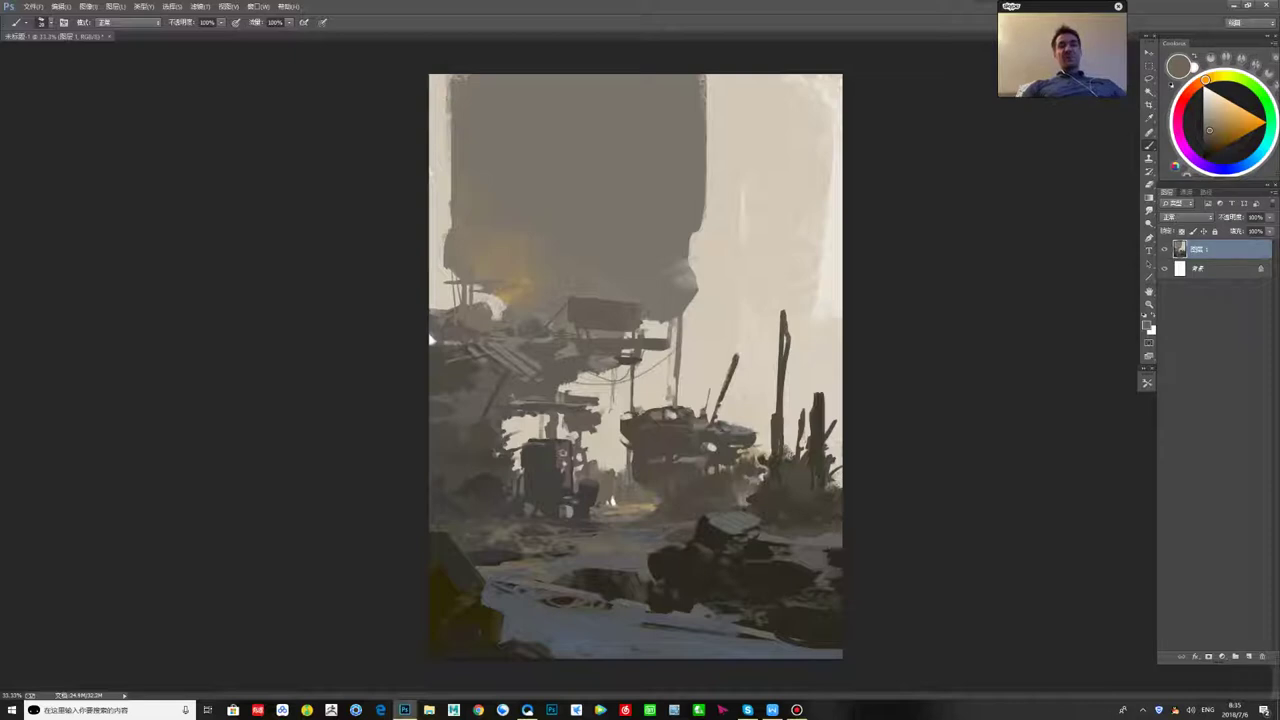
pyautogui.keyDown('alt'); pyautogui.click(540, 530); pyautogui.keyUp('alt')
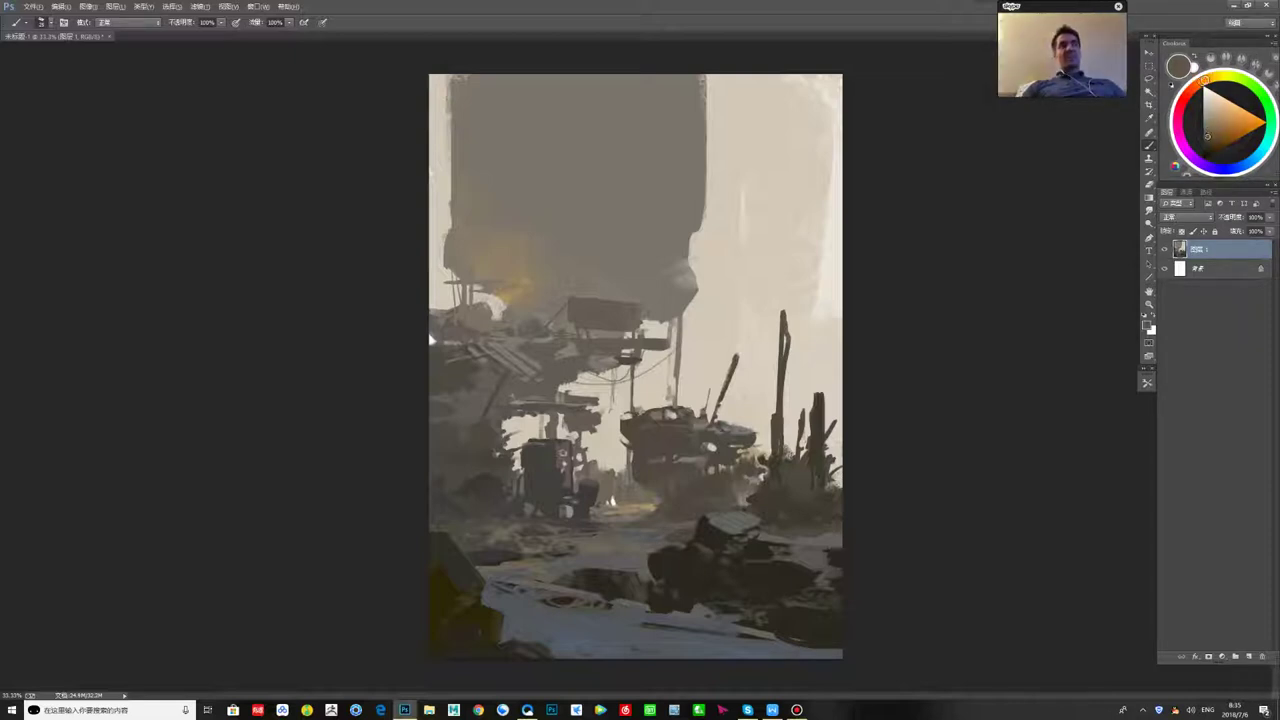
pyautogui.keyDown('alt'); pyautogui.click(675, 513); pyautogui.keyUp('alt')
pyautogui.keyDown('alt'); pyautogui.click(596, 497); pyautogui.keyUp('alt')
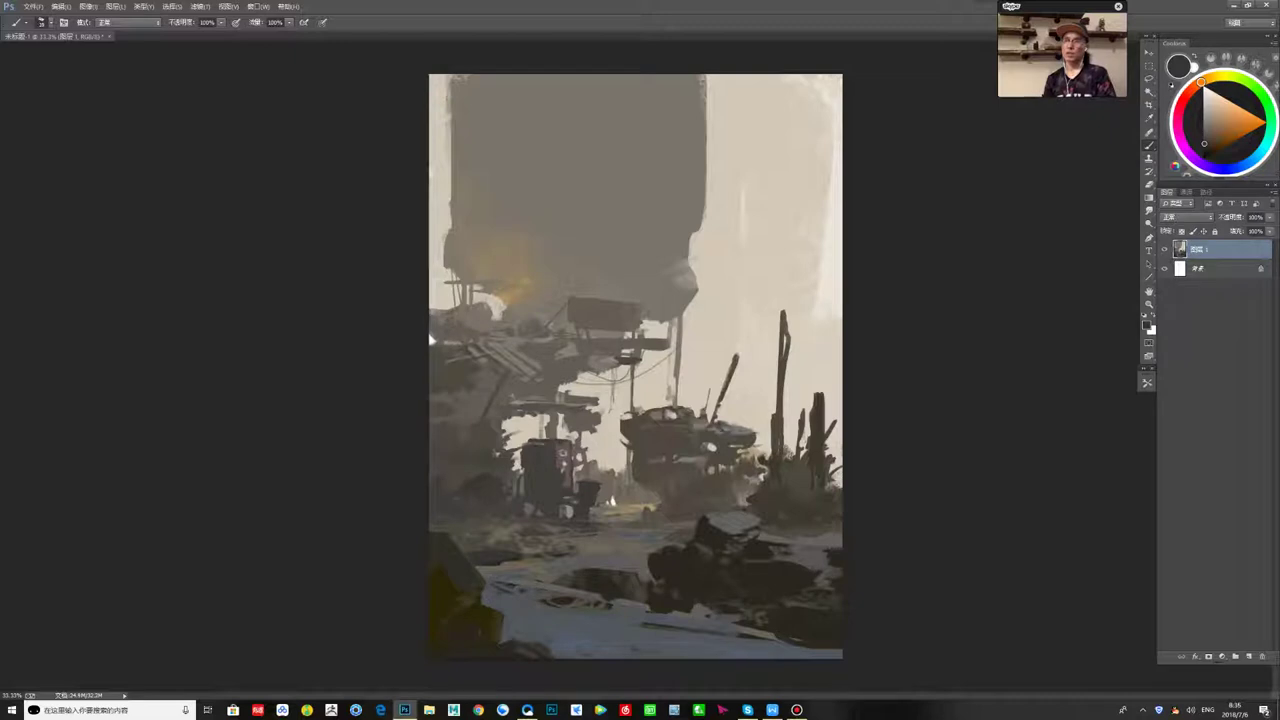
# - Refine the low ground and scrub beneath the boat-like shape with sampled dark warm tones
pyautogui.keyDown('alt'); pyautogui.click(432, 340); pyautogui.keyUp('alt')
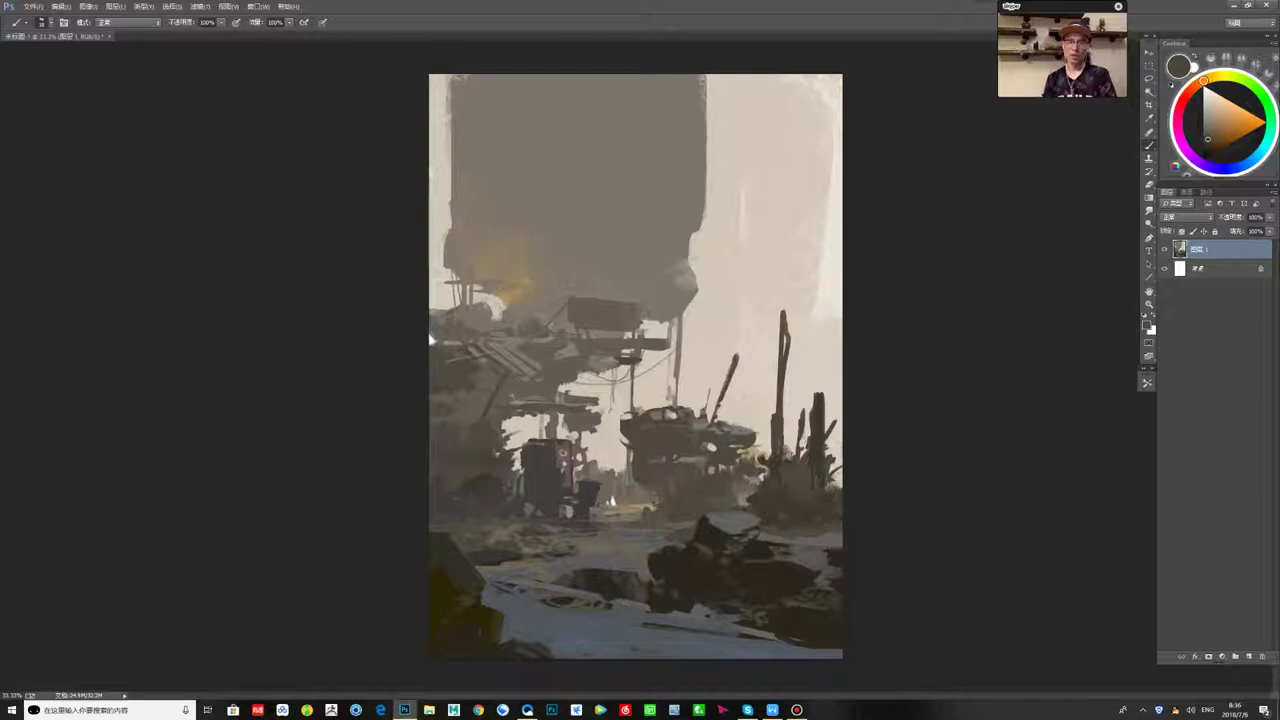
pyautogui.keyDown('alt'); pyautogui.click(432, 340); pyautogui.keyUp('alt')
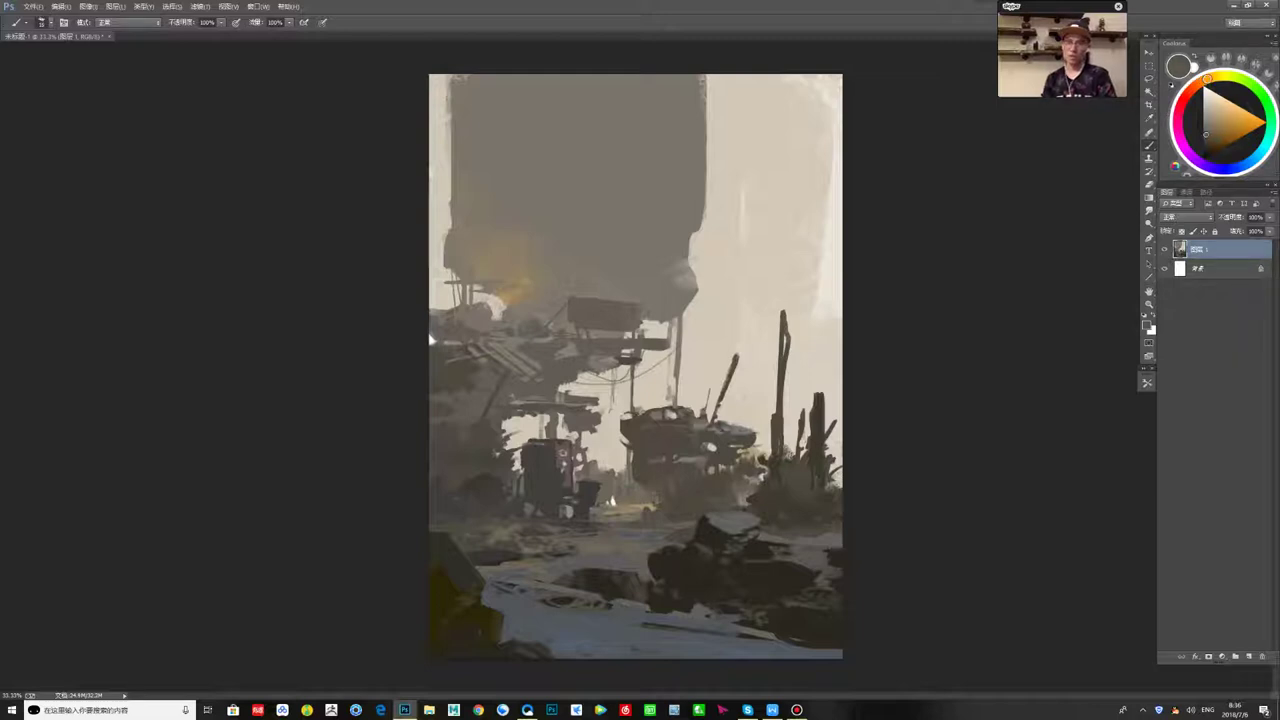
pyautogui.keyDown('alt'); pyautogui.click(432, 340); pyautogui.keyUp('alt')
pyautogui.keyDown('alt'); pyautogui.click(432, 340); pyautogui.keyUp('alt')
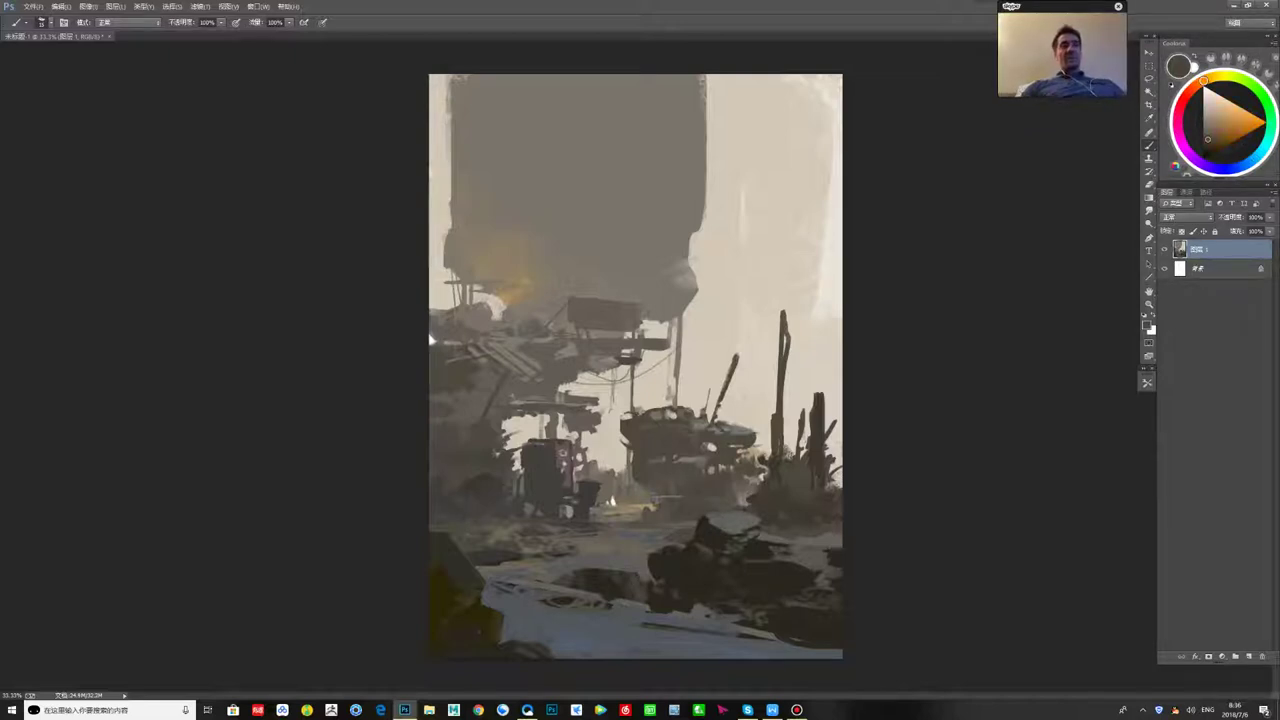
pyautogui.keyDown('alt'); pyautogui.click(432, 340); pyautogui.keyUp('alt')
pyautogui.keyDown('alt'); pyautogui.click(432, 340); pyautogui.keyUp('alt')
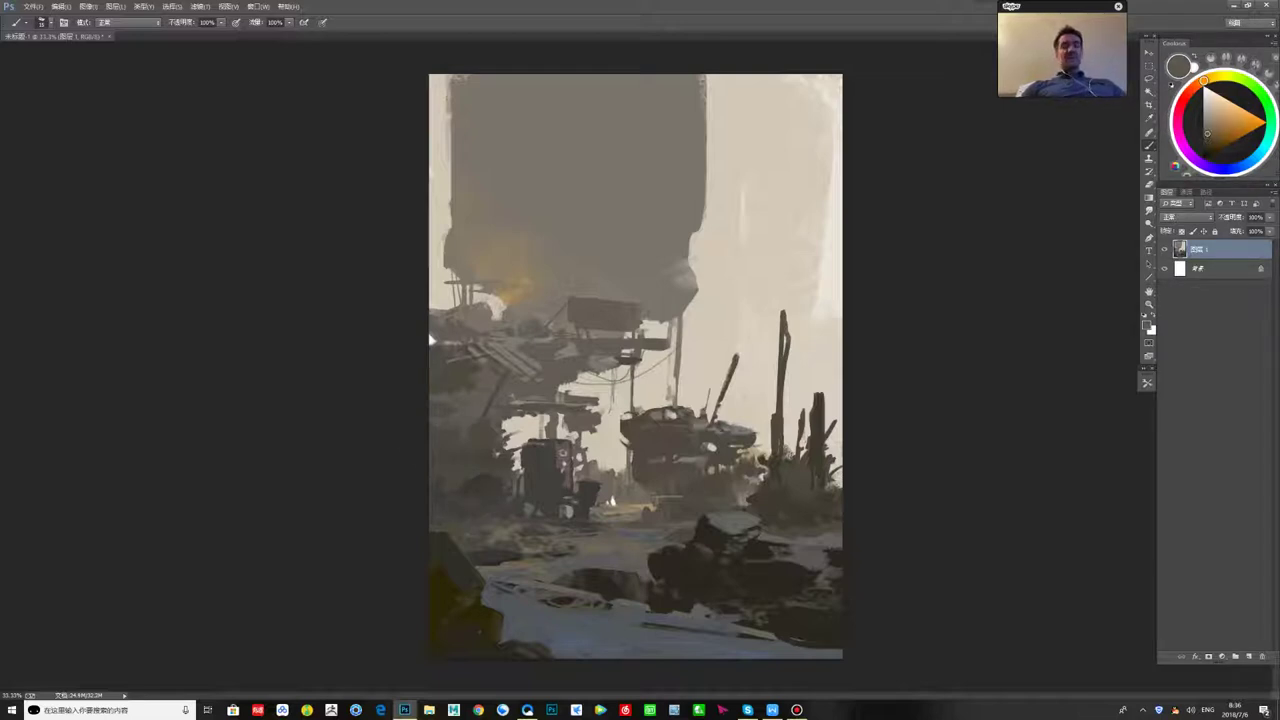
# - Flip the canvas horizontally and rework the shadowed rock mass below the planked ledge with sampled grey-browns
pyautogui.hotkey('ctrl', 'shift', 'h')
pyautogui.keyDown('alt'); pyautogui.click(815, 412); pyautogui.keyUp('alt')
pyautogui.keyDown('alt'); pyautogui.click(838, 340); pyautogui.keyUp('alt')
pyautogui.keyDown('alt'); pyautogui.click(818, 466); pyautogui.keyUp('alt')
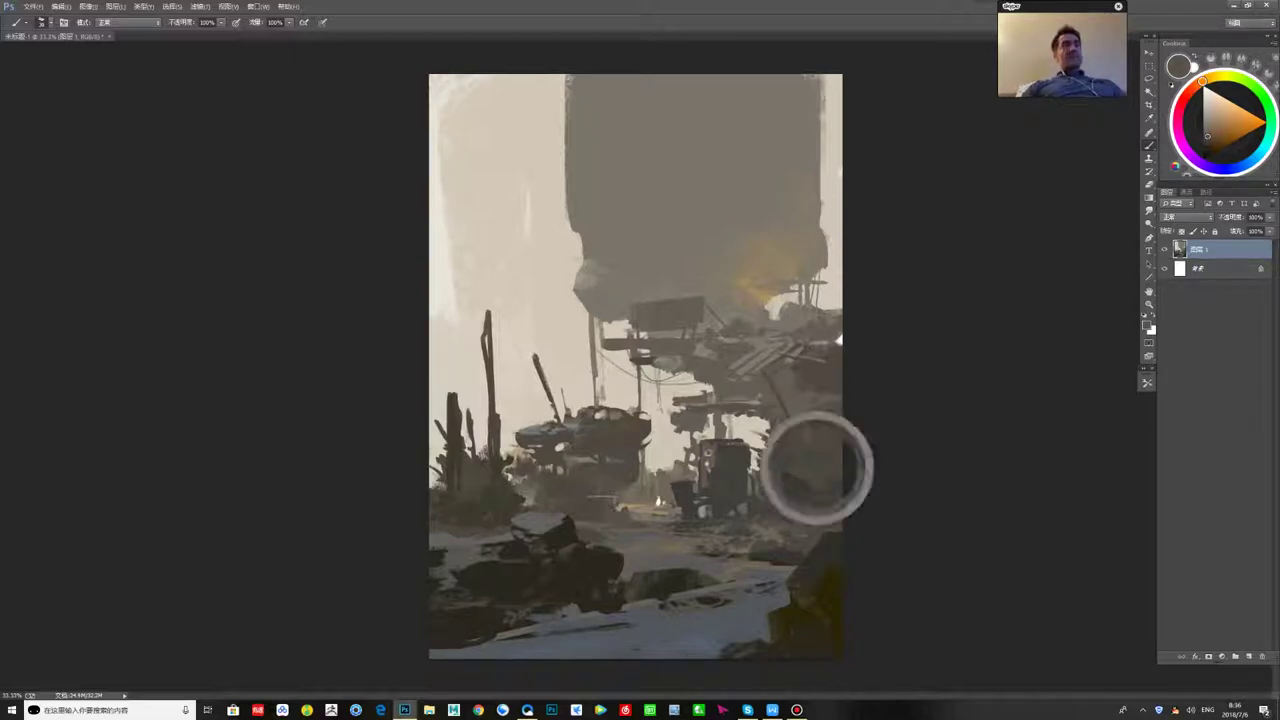
pyautogui.keyDown('alt'); pyautogui.click(838, 340); pyautogui.keyUp('alt')
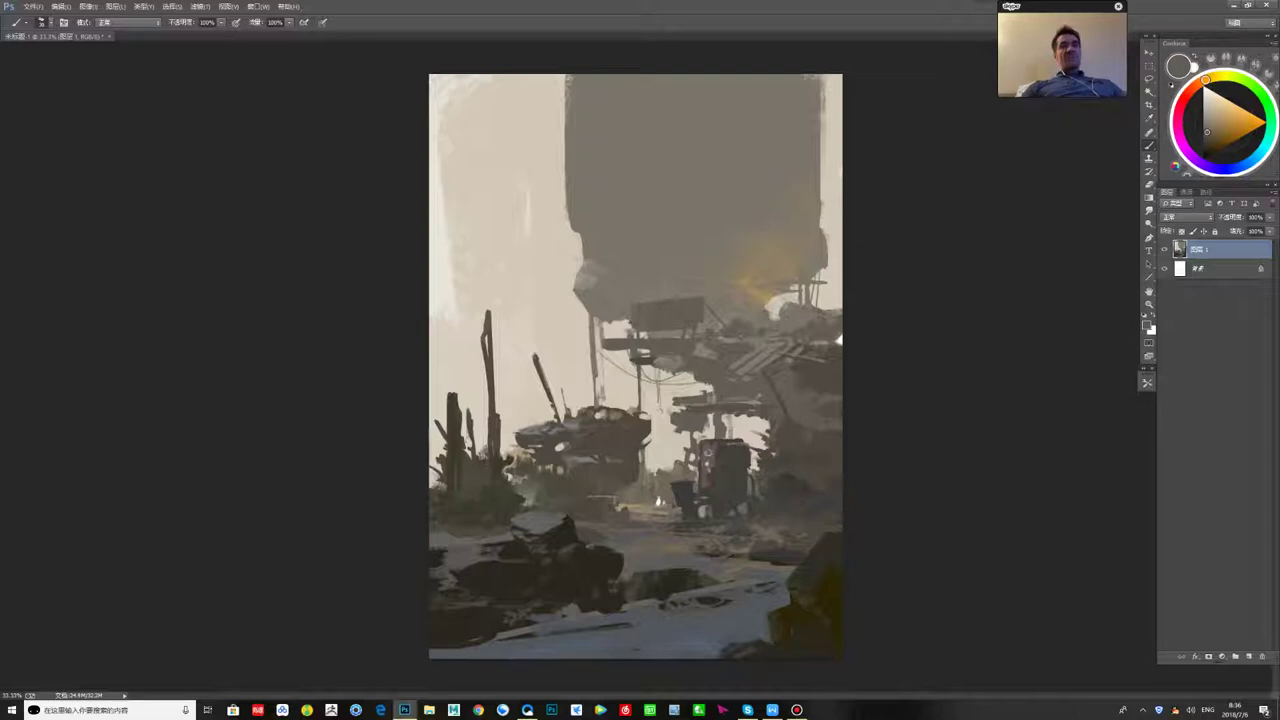
pyautogui.keyDown('alt'); pyautogui.click(838, 340); pyautogui.keyUp('alt')
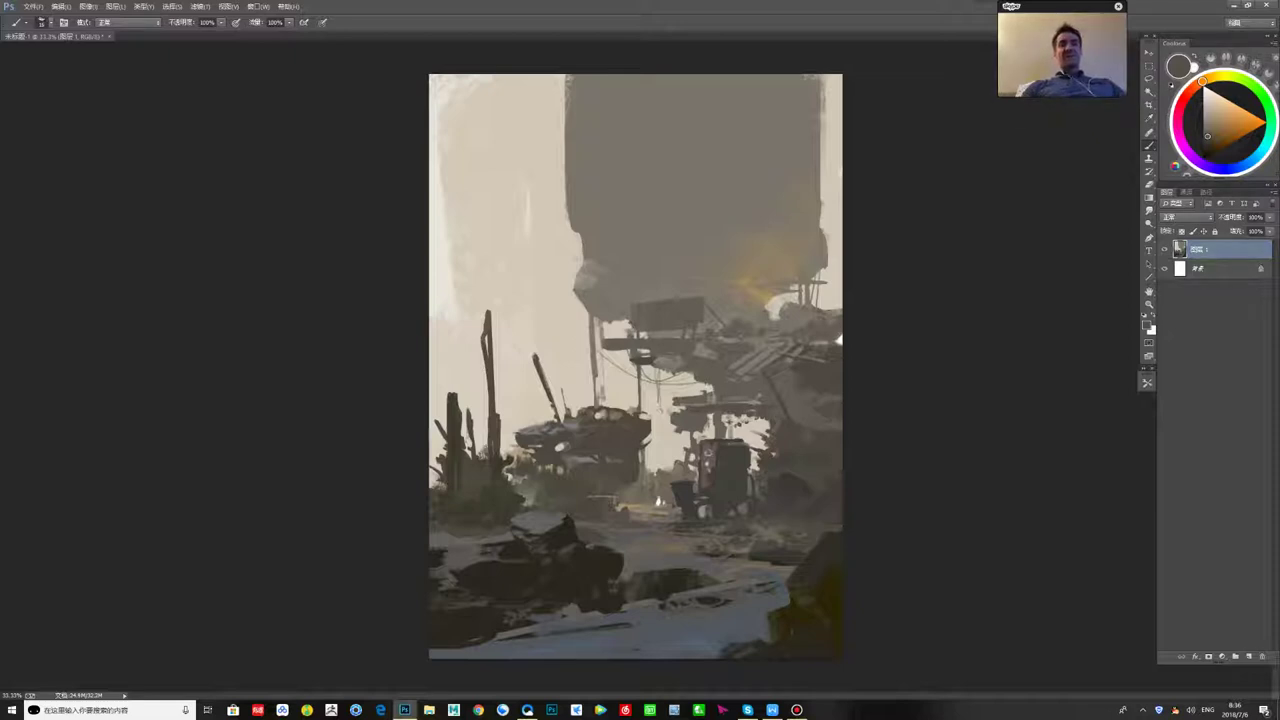
# - Refine the ledge's planks, rock edges and sagging cable with sampled greys and a slightly warmer grey-brown
pyautogui.keyDown('alt'); pyautogui.click(690, 235); pyautogui.keyUp('alt')
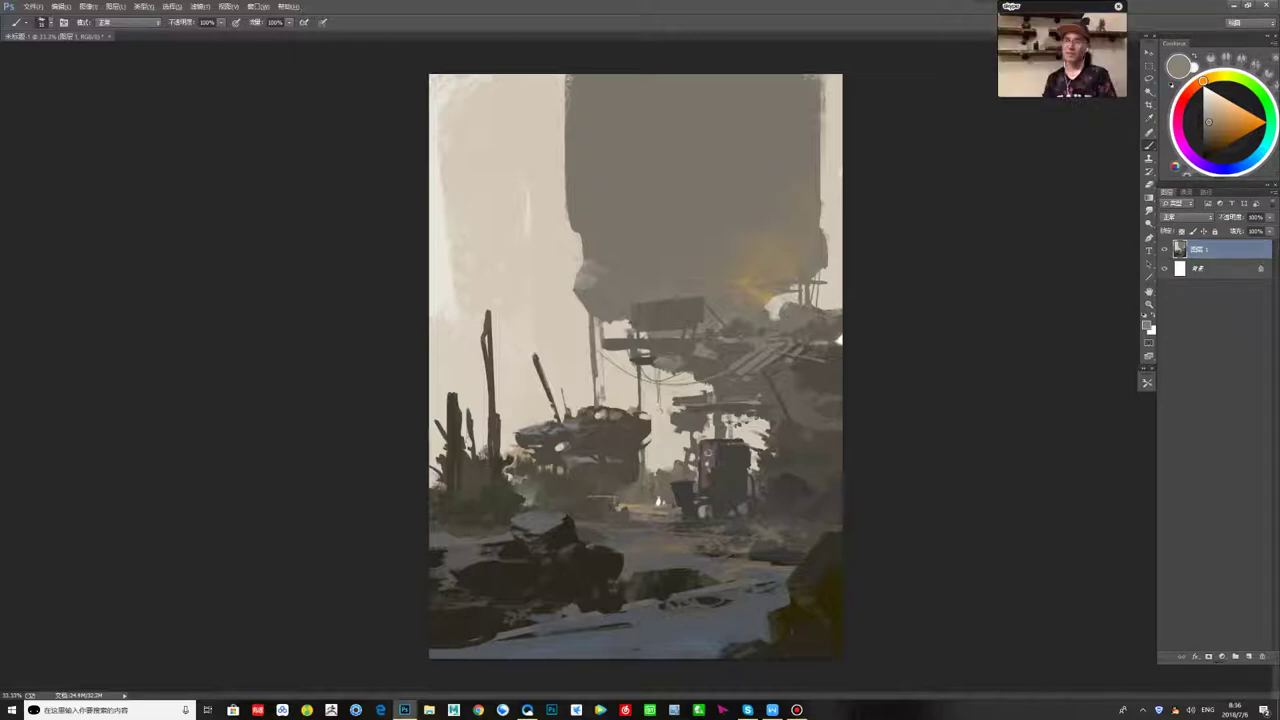
pyautogui.keyDown('alt'); pyautogui.click(809, 350); pyautogui.keyUp('alt')
pyautogui.keyDown('alt'); pyautogui.click(838, 340); pyautogui.keyUp('alt')
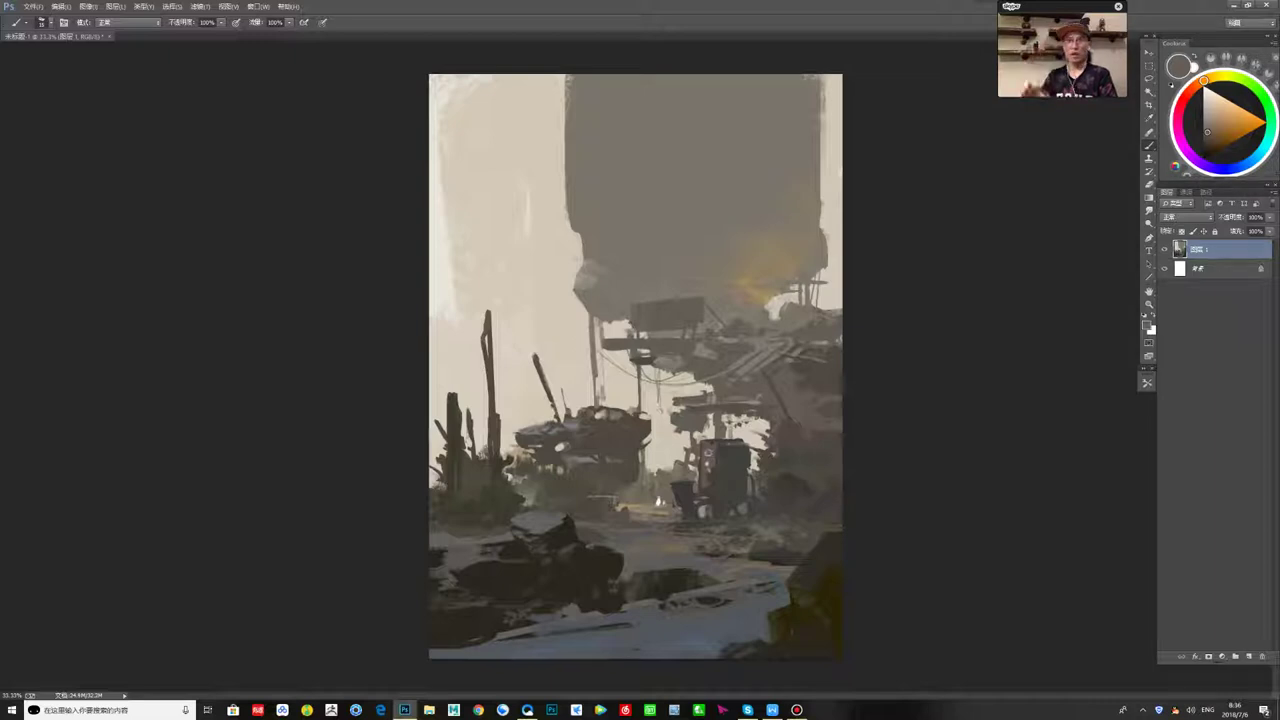
pyautogui.keyDown('alt'); pyautogui.click(764, 366); pyautogui.keyUp('alt')
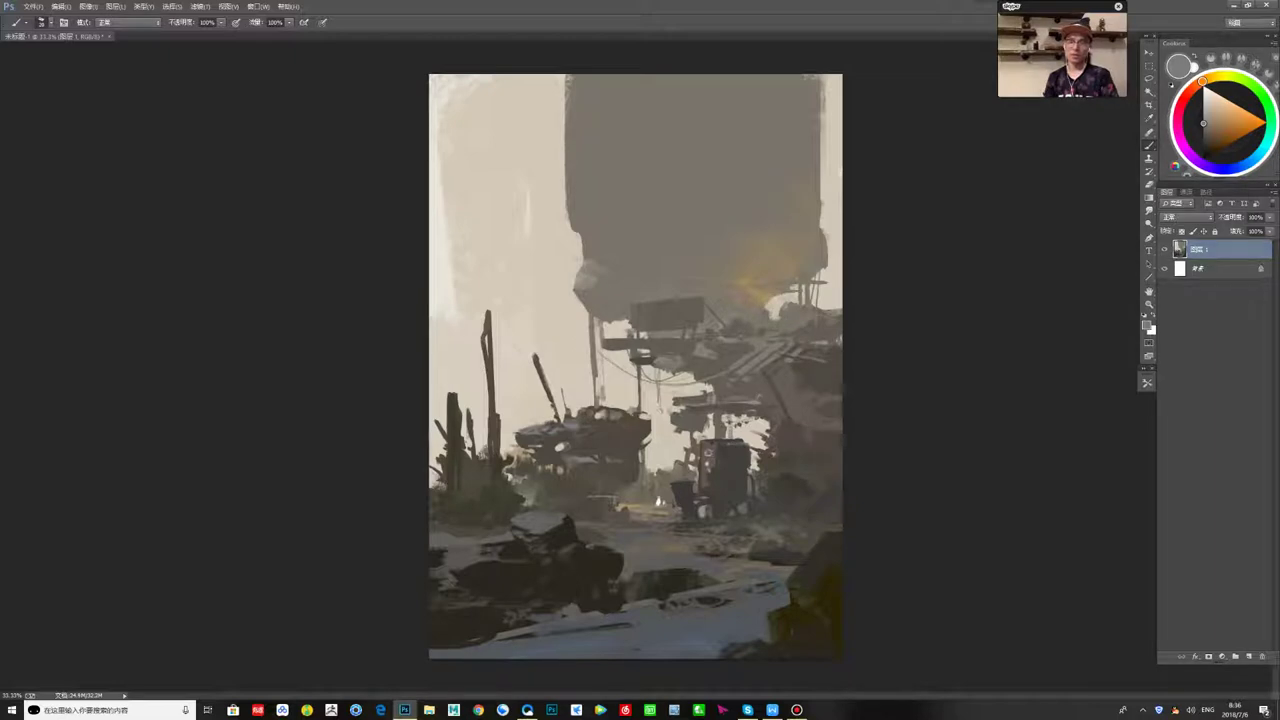
pyautogui.keyDown('alt'); pyautogui.click(735, 352); pyautogui.keyUp('alt')
pyautogui.click(1208, 124)
pyautogui.keyDown('alt'); pyautogui.click(785, 362); pyautogui.keyUp('alt')
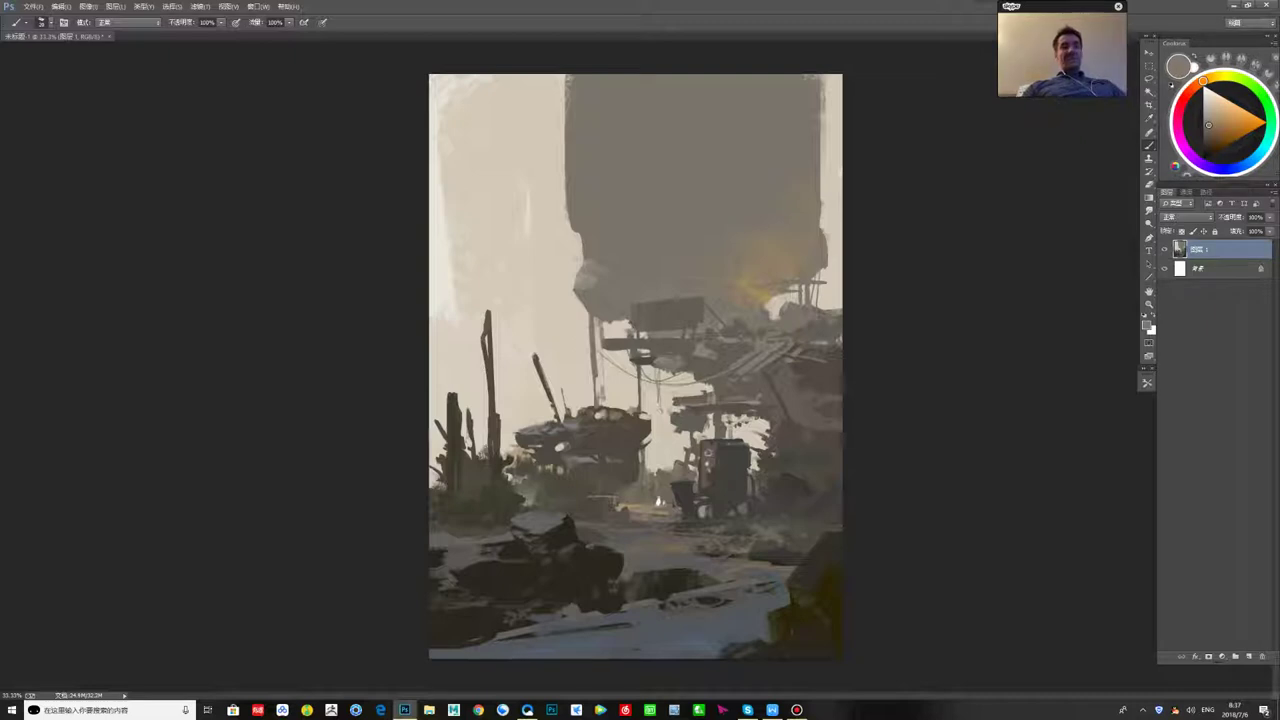
# - Touch sampled warm and grey tones around the orange glow and ledge, and check the composition in mirrored view
pyautogui.keyDown('alt'); pyautogui.click(763, 292); pyautogui.keyUp('alt')
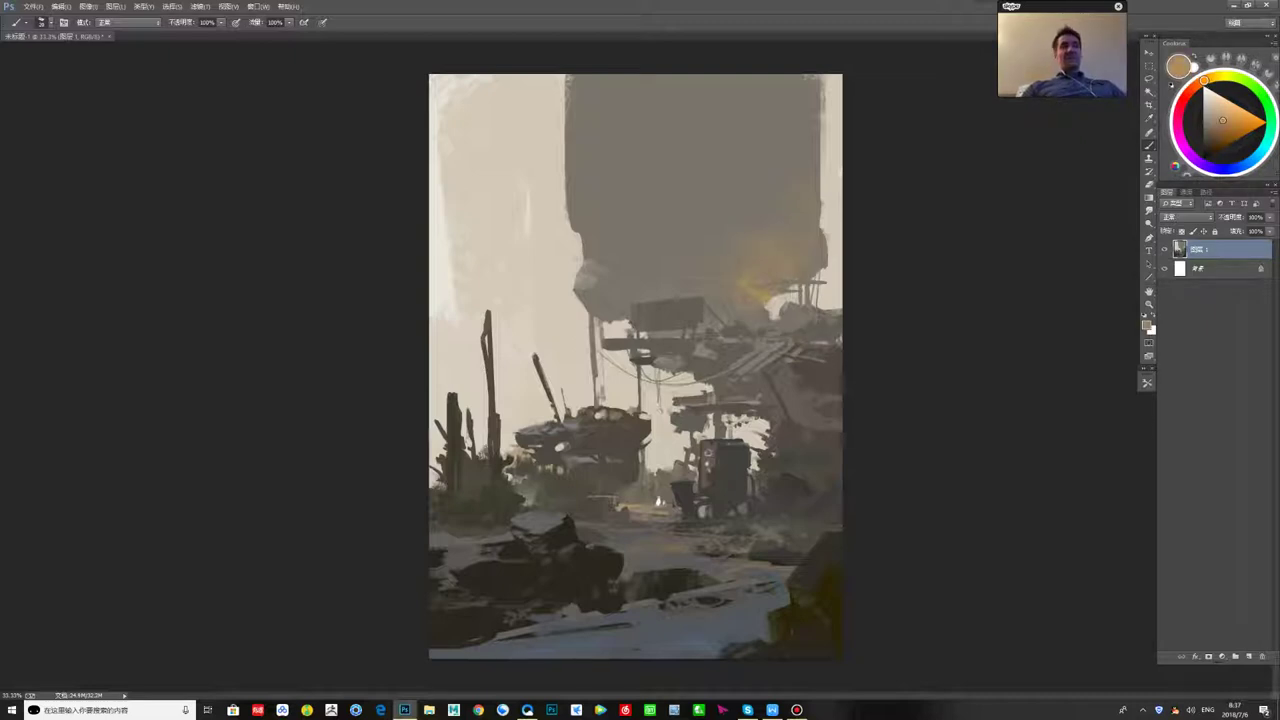
pyautogui.keyDown('alt'); pyautogui.click(738, 272); pyautogui.keyUp('alt')
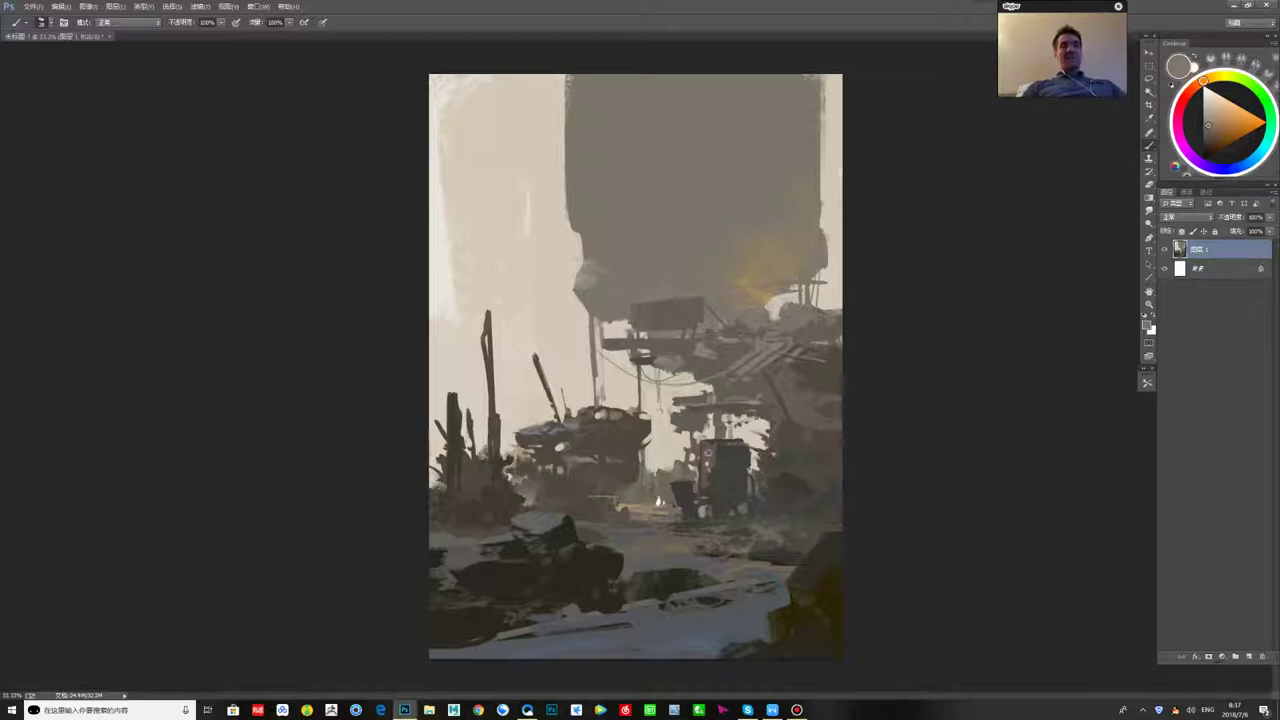
pyautogui.keyDown('alt'); pyautogui.click(657, 354); pyautogui.keyUp('alt')
pyautogui.keyDown('alt'); pyautogui.click(657, 354); pyautogui.keyUp('alt')
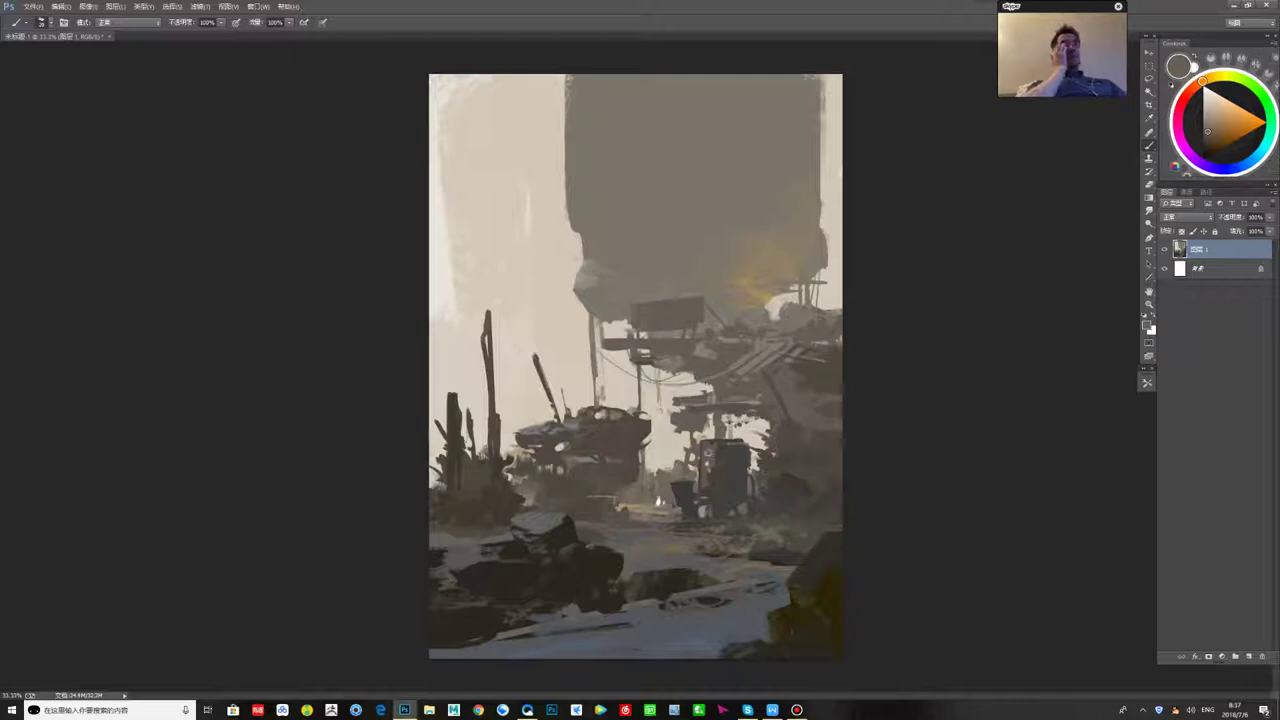
pyautogui.hotkey('ctrl', 'shift', 'h')
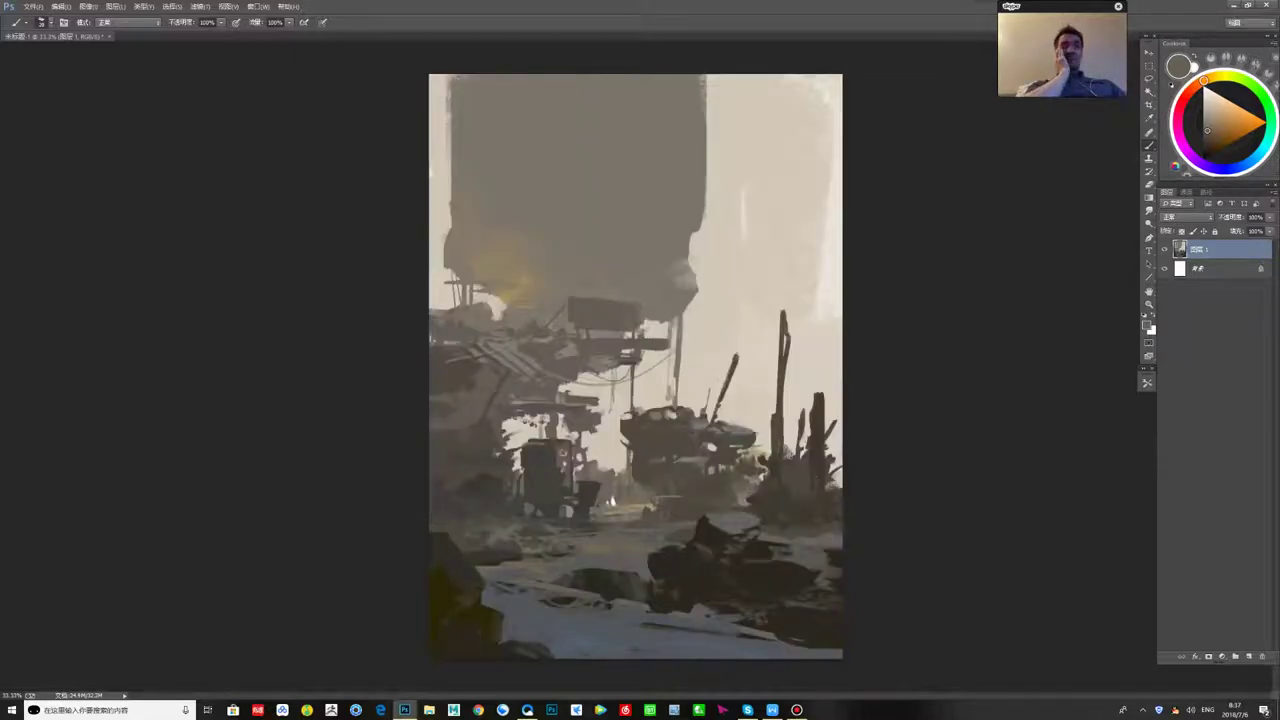
pyautogui.press('h')
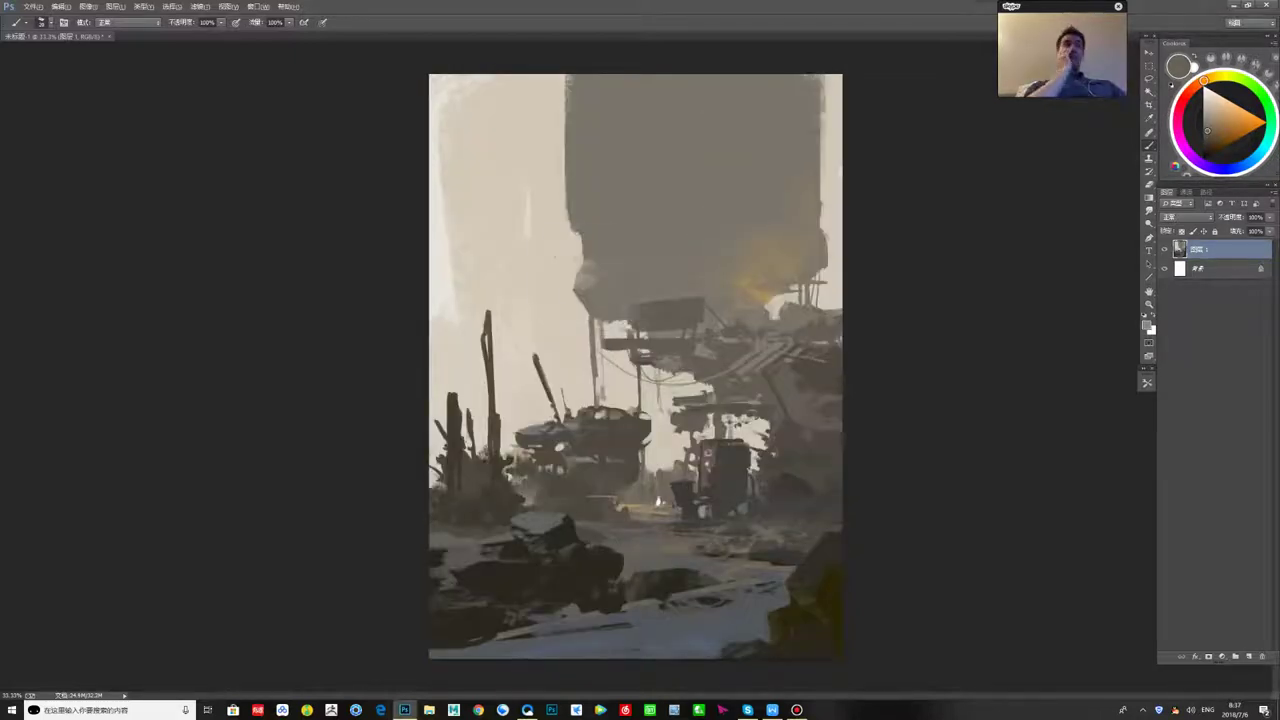
# - Carve a rounded sky notch into the hanging block's lower outer corner and extend its upper edge with sampled tones
pyautogui.moveTo(598, 284); pyautogui.dragTo(652, 280)
pyautogui.keyDown('alt'); pyautogui.click(574, 258); pyautogui.keyUp('alt')
pyautogui.moveTo(584, 246); pyautogui.dragTo(582, 278)
pyautogui.moveTo(594, 247); pyautogui.dragTo(575, 293)
pyautogui.keyDown('alt'); pyautogui.click(608, 268); pyautogui.keyUp('alt')
pyautogui.keyDown('alt'); pyautogui.click(588, 264); pyautogui.keyUp('alt')
pyautogui.keyDown('alt'); pyautogui.click(602, 272); pyautogui.keyUp('alt')
pyautogui.keyDown('alt'); pyautogui.click(574, 101); pyautogui.keyUp('alt')
pyautogui.moveTo(568, 116); pyautogui.dragTo(566, 76)
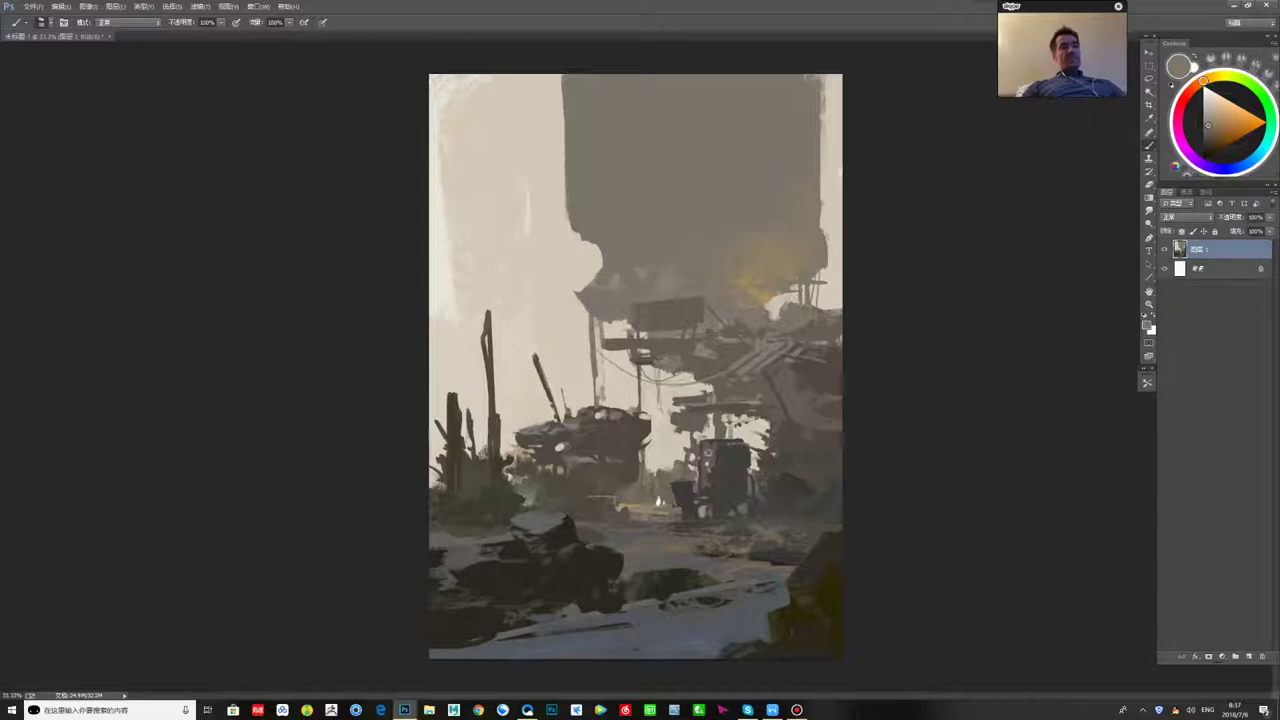
# - Paint a thin post across the notch and a crossbar jutting into the sky, trimming the block's lower corner
pyautogui.moveTo(582, 237)
pyautogui.mouseDown()
pyautogui.moveTo(596, 282)
pyautogui.moveTo(546, 289)
pyautogui.moveTo(584, 290)
pyautogui.mouseUp()
pyautogui.click(1217, 122)
pyautogui.keyDown('alt'); pyautogui.click(821, 263); pyautogui.keyUp('alt')
pyautogui.keyDown('alt'); pyautogui.click(832, 262); pyautogui.keyUp('alt')
pyautogui.keyDown('alt'); pyautogui.click(820, 262); pyautogui.keyUp('alt')
pyautogui.keyDown('alt'); pyautogui.click(572, 299); pyautogui.keyUp('alt')
pyautogui.moveTo(577, 292); pyautogui.dragTo(581, 303)
pyautogui.keyDown('alt'); pyautogui.click(590, 299); pyautogui.keyUp('alt')
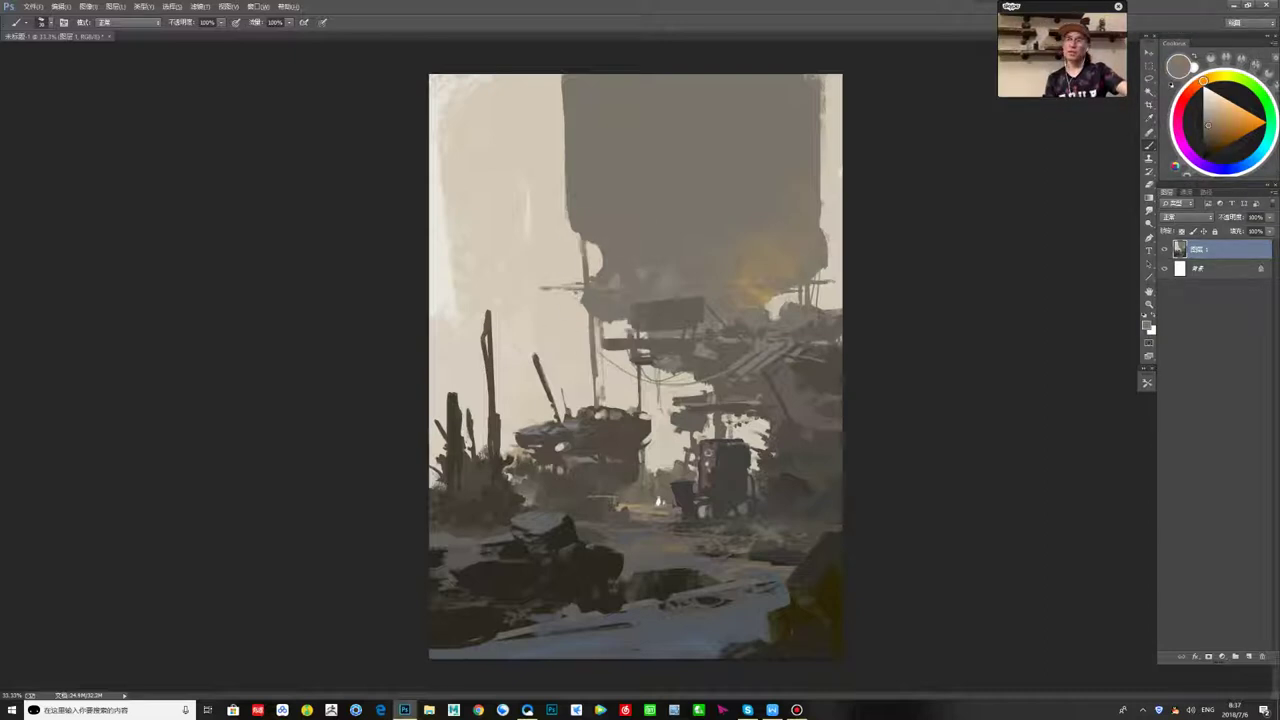
# - Refine the support post between the hanging block and the boat-like shape using sampled grey and sky tones
pyautogui.keyDown('alt'); pyautogui.click(594, 345); pyautogui.keyUp('alt')
pyautogui.keyDown('alt'); pyautogui.click(584, 340); pyautogui.keyUp('alt')
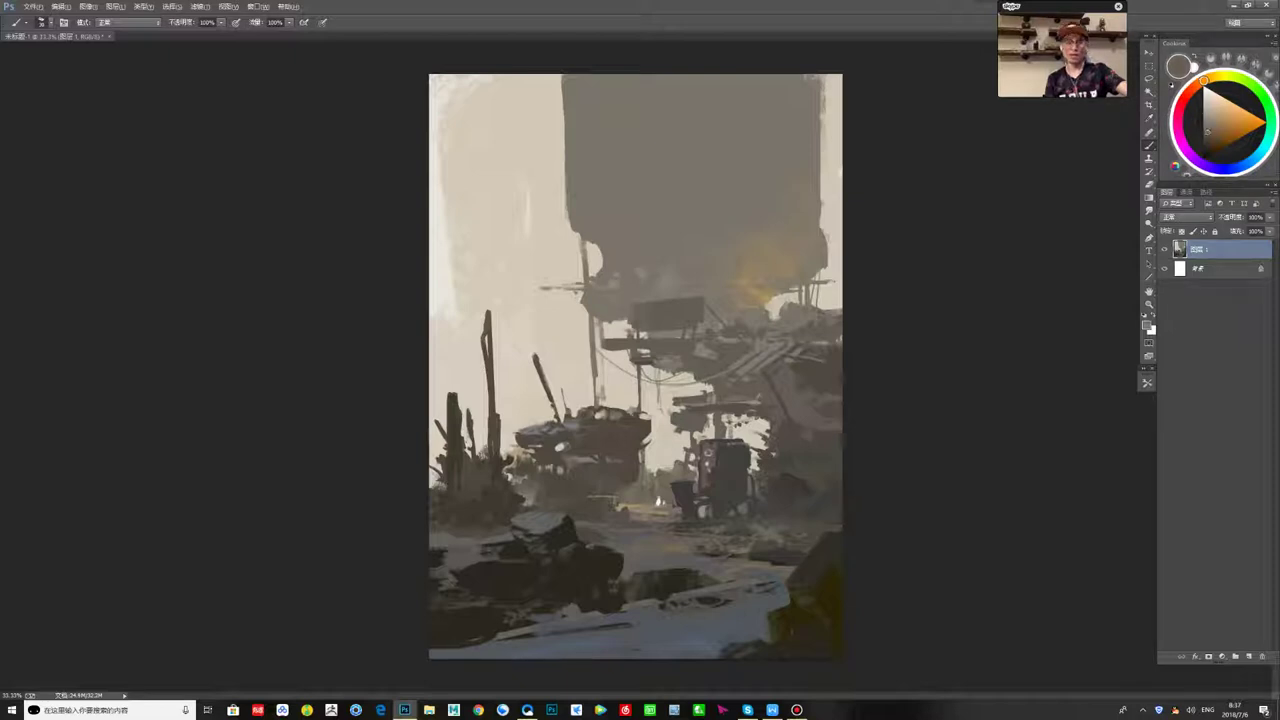
pyautogui.moveTo(590, 330); pyautogui.dragTo(591, 377)
pyautogui.keyDown('alt'); pyautogui.click(595, 345); pyautogui.keyUp('alt')
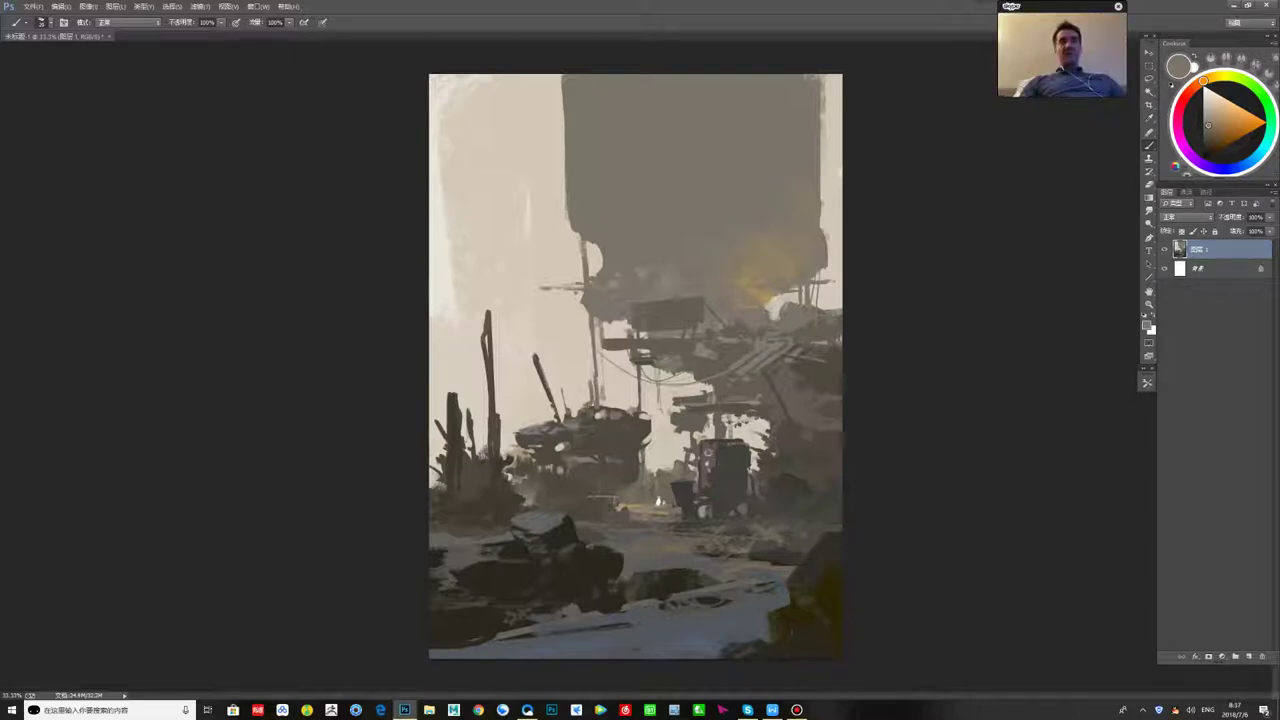
pyautogui.keyDown('alt'); pyautogui.click(606, 375); pyautogui.keyUp('alt')
pyautogui.keyDown('alt'); pyautogui.click(620, 344); pyautogui.keyUp('alt')
pyautogui.moveTo(613, 409); pyautogui.dragTo(627, 409)
pyautogui.keyDown('alt'); pyautogui.click(620, 396); pyautogui.keyUp('alt')
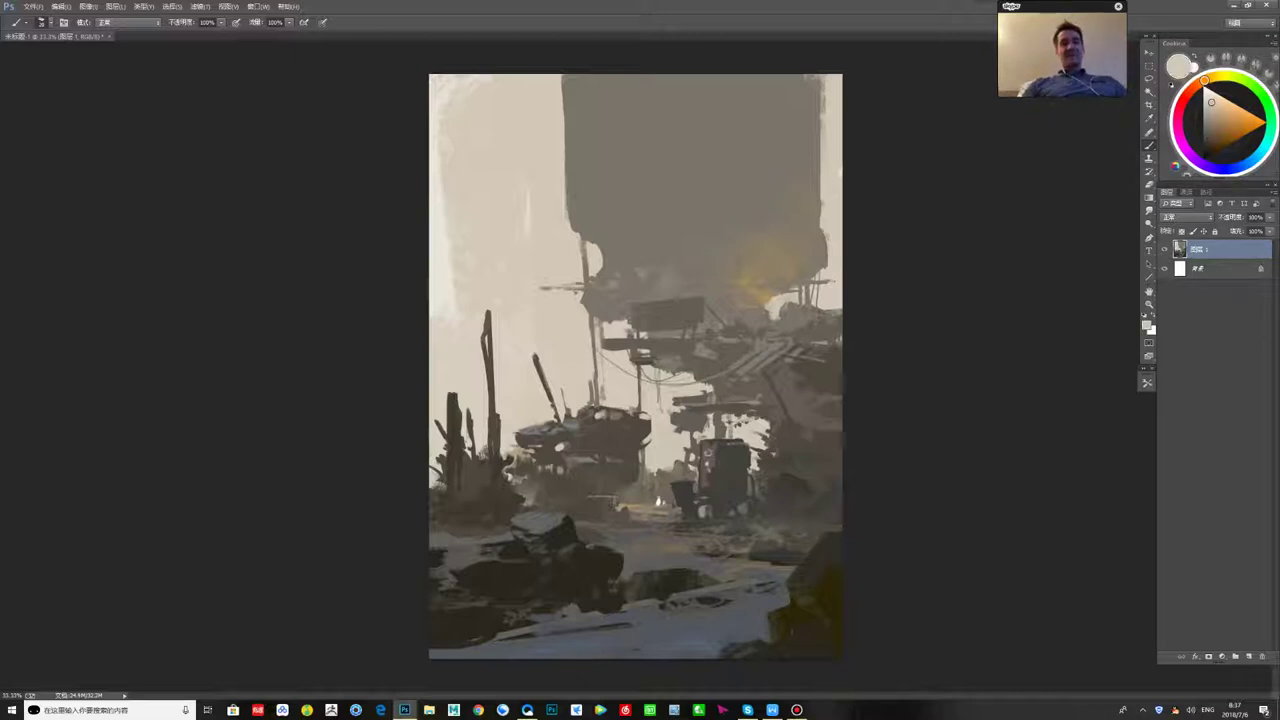
# - Rework the ledge's beams and underside with sampled tones and add a short slanted beam at the block's lower corner
pyautogui.keyDown('alt'); pyautogui.click(635, 367); pyautogui.keyUp('alt')
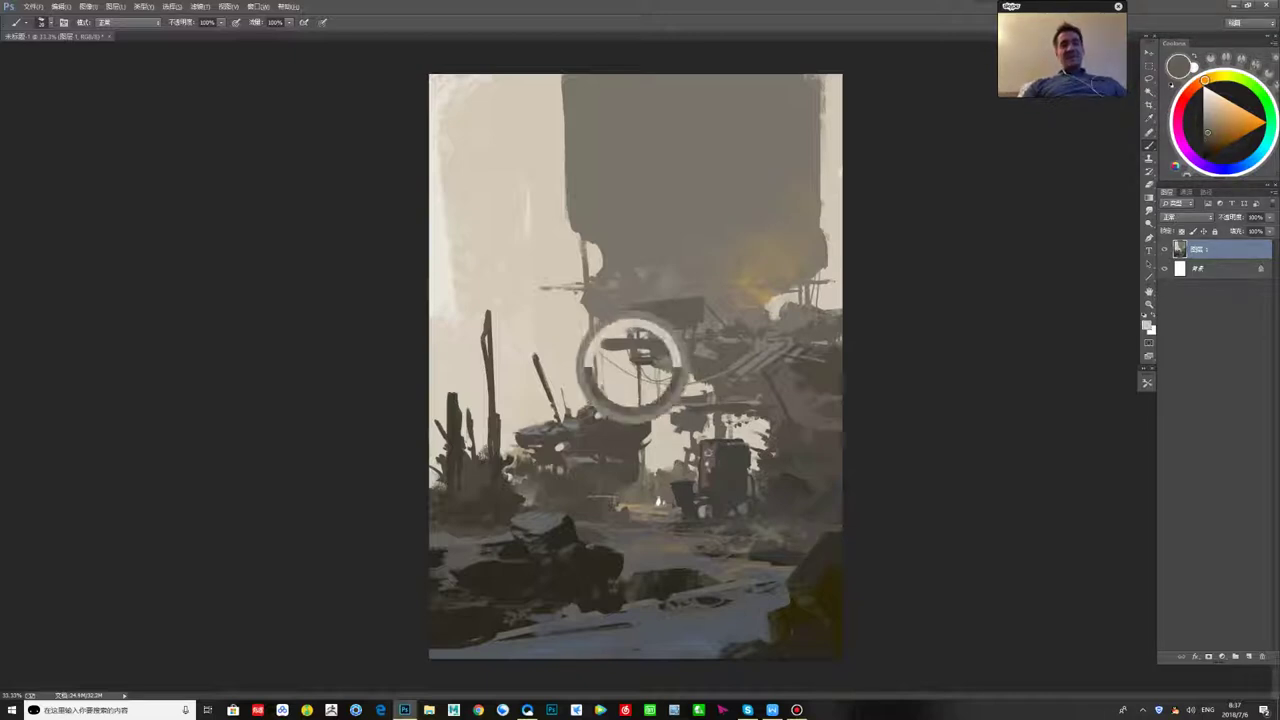
pyautogui.moveTo(658, 362); pyautogui.dragTo(680, 362)
pyautogui.keyDown('alt'); pyautogui.click(646, 363); pyautogui.keyUp('alt')
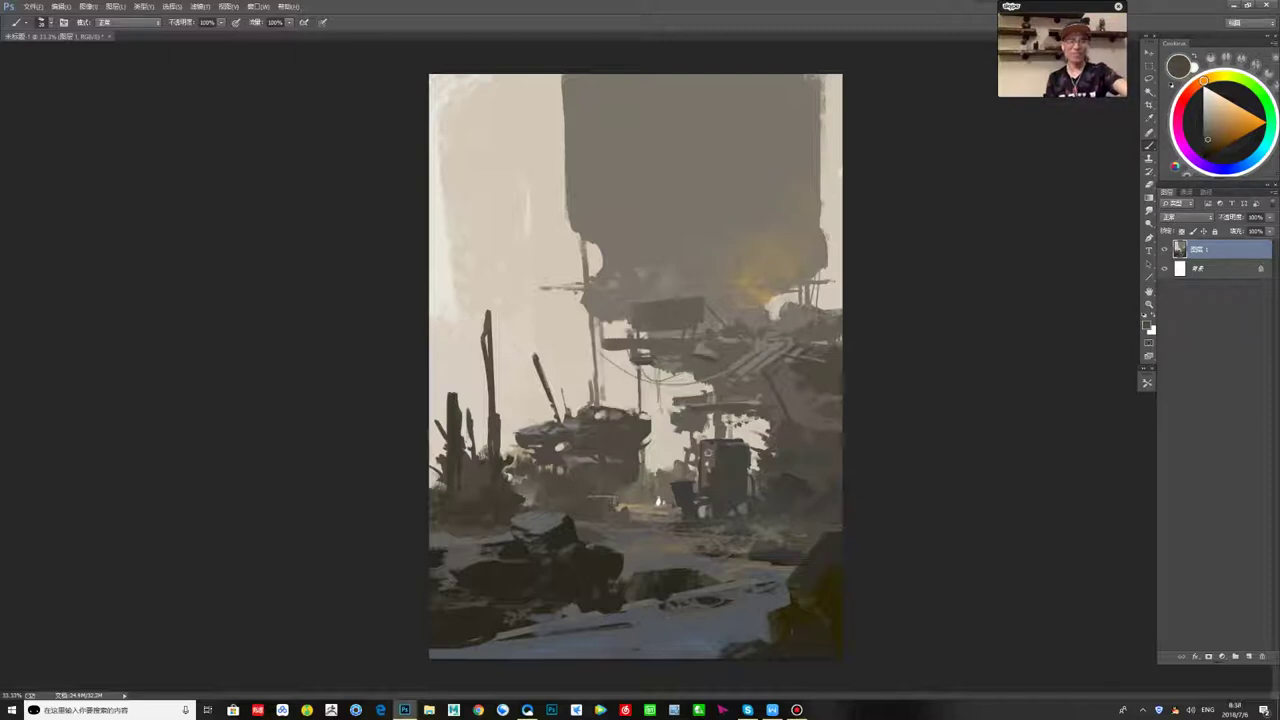
pyautogui.keyDown('alt'); pyautogui.click(718, 362); pyautogui.keyUp('alt')
pyautogui.keyDown('alt'); pyautogui.click(718, 362); pyautogui.keyUp('alt')
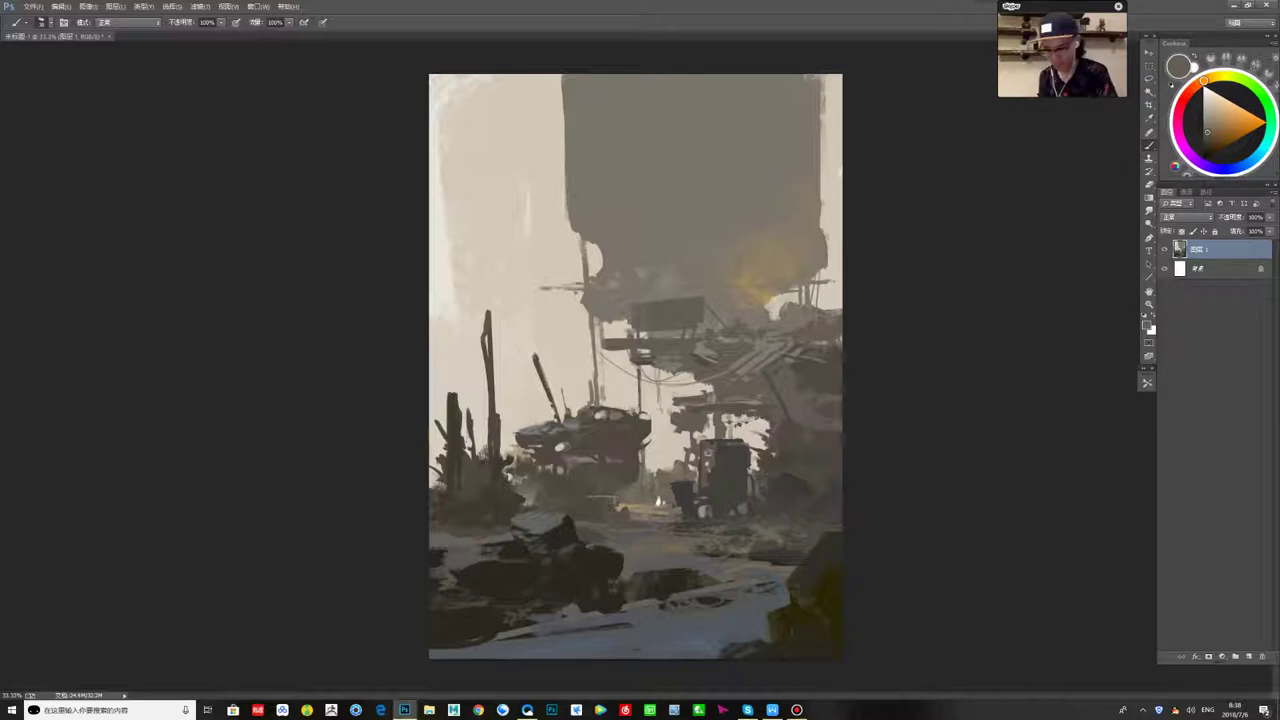
pyautogui.keyDown('alt'); pyautogui.click(712, 350); pyautogui.keyUp('alt')
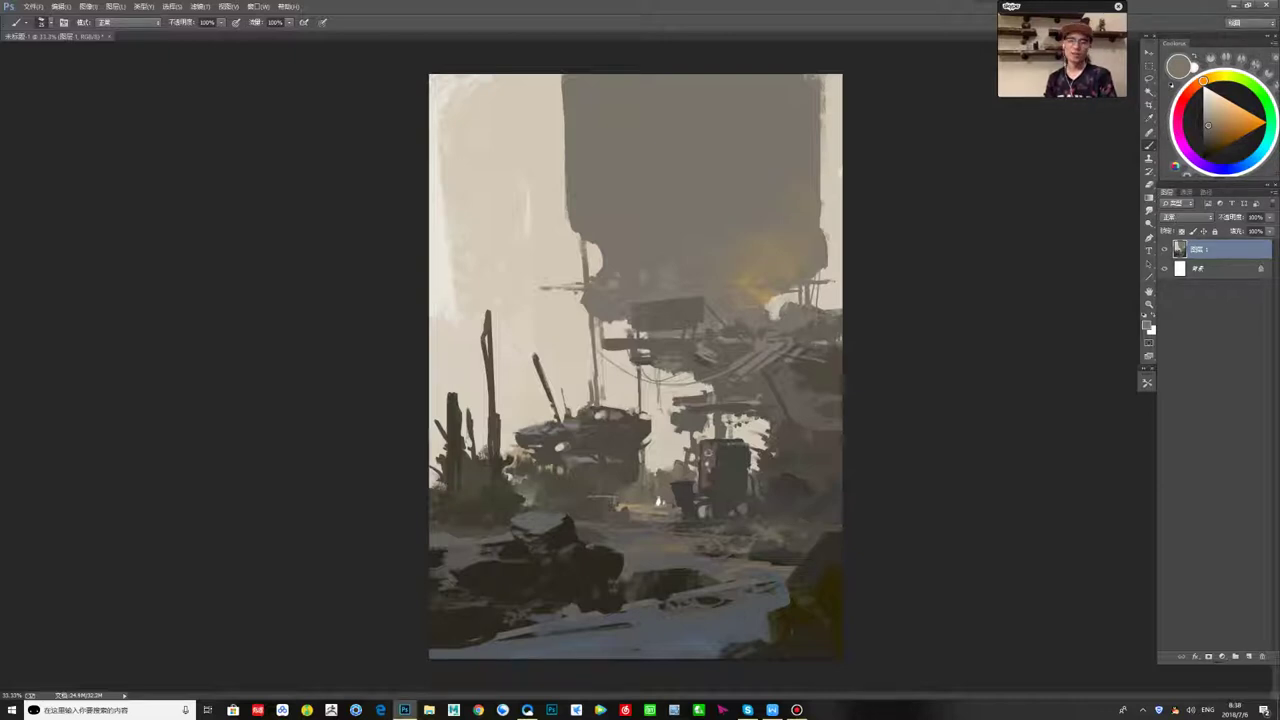
pyautogui.keyDown('alt'); pyautogui.click(722, 262); pyautogui.keyUp('alt')
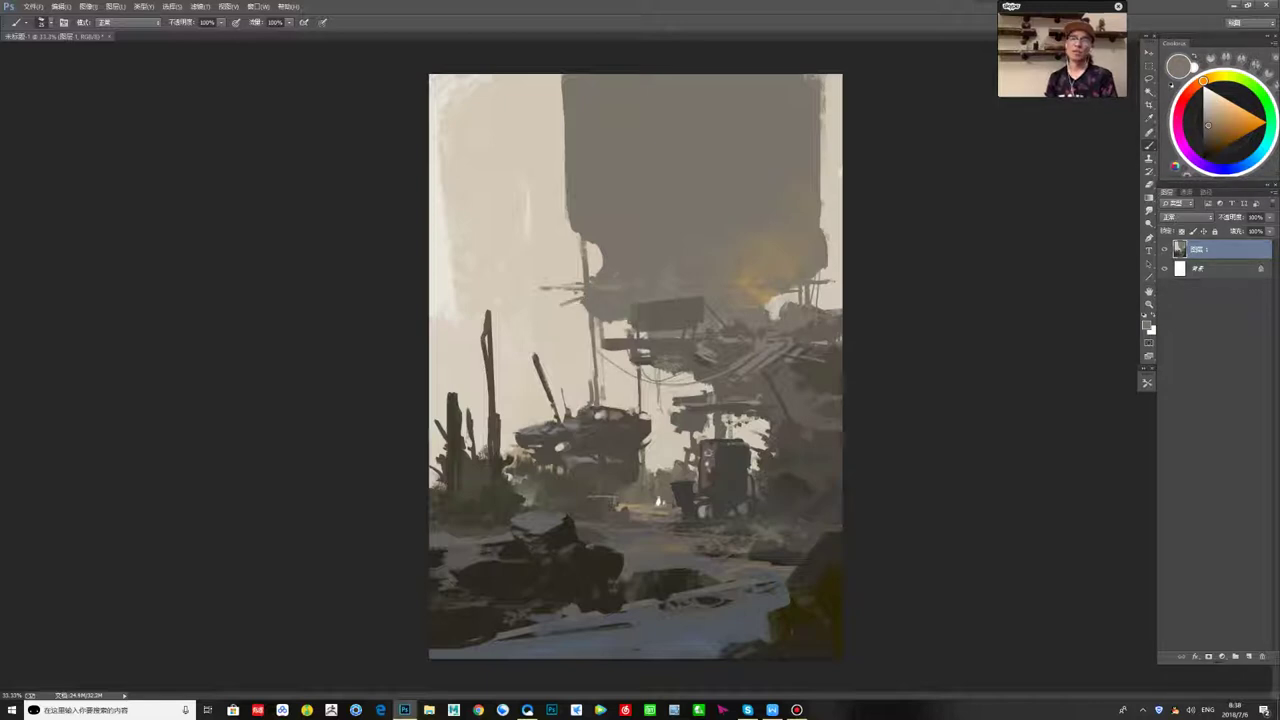
# - Start saving the painting and browse to the 我 folder nested under 新建文件夹 on drive E
pyautogui.hotkey('ctrl', 's')
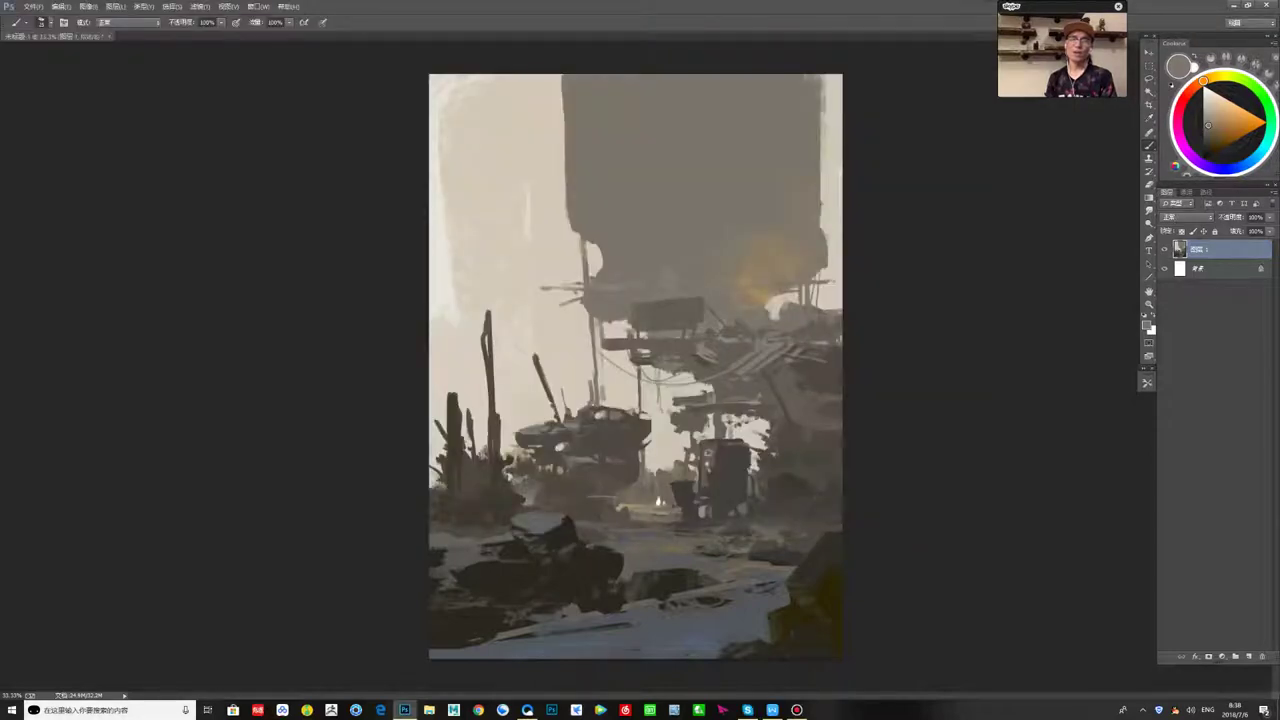
pyautogui.hotkey('ctrl', 's')
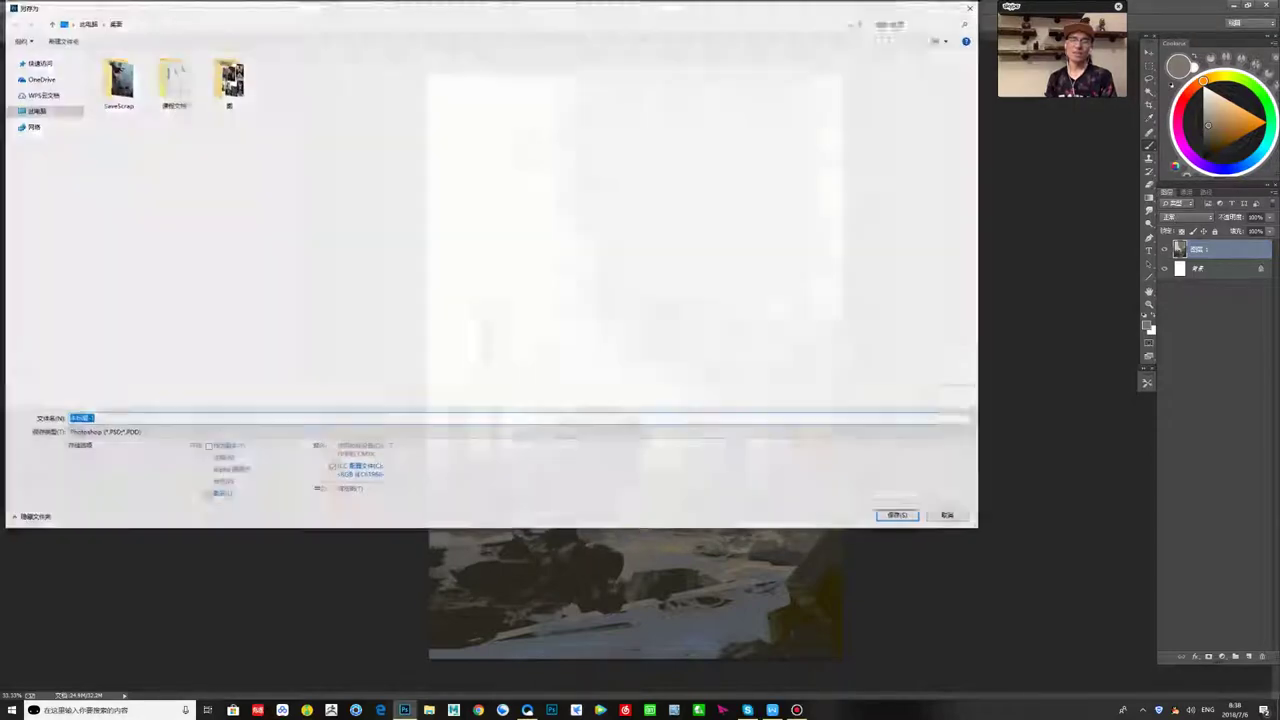
pyautogui.click(37, 111)
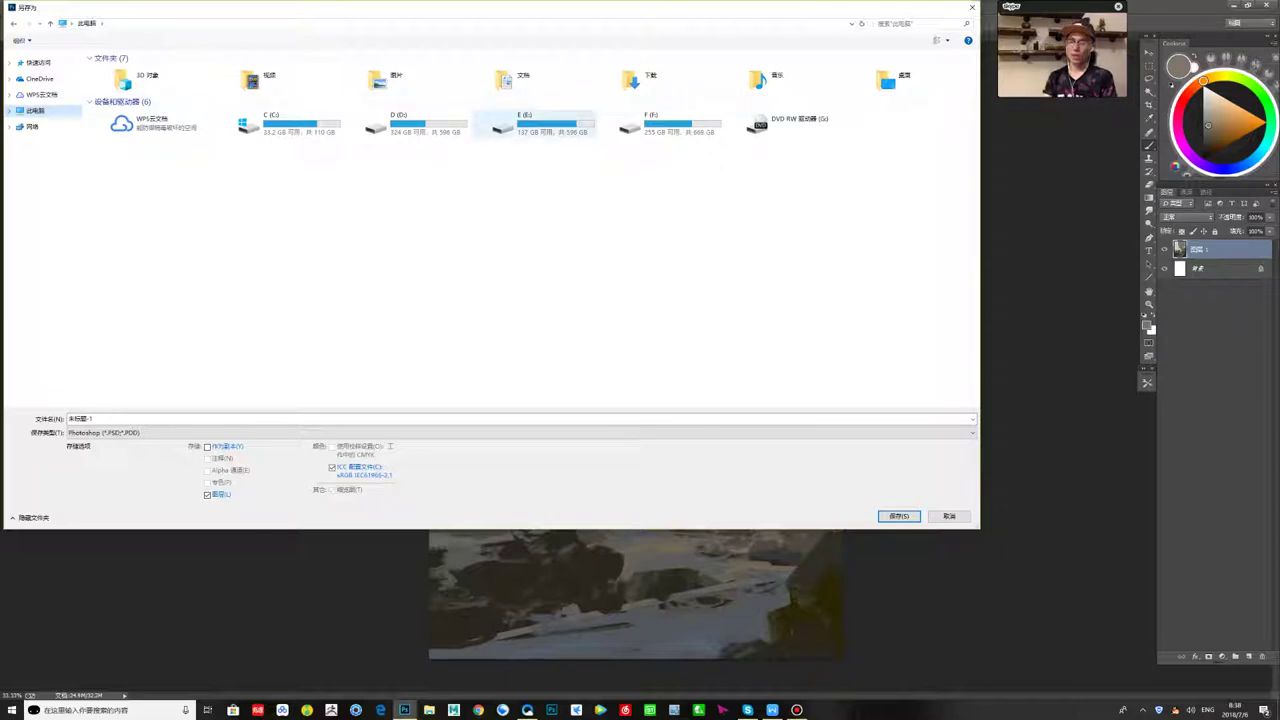
pyautogui.doubleClick(540, 125)
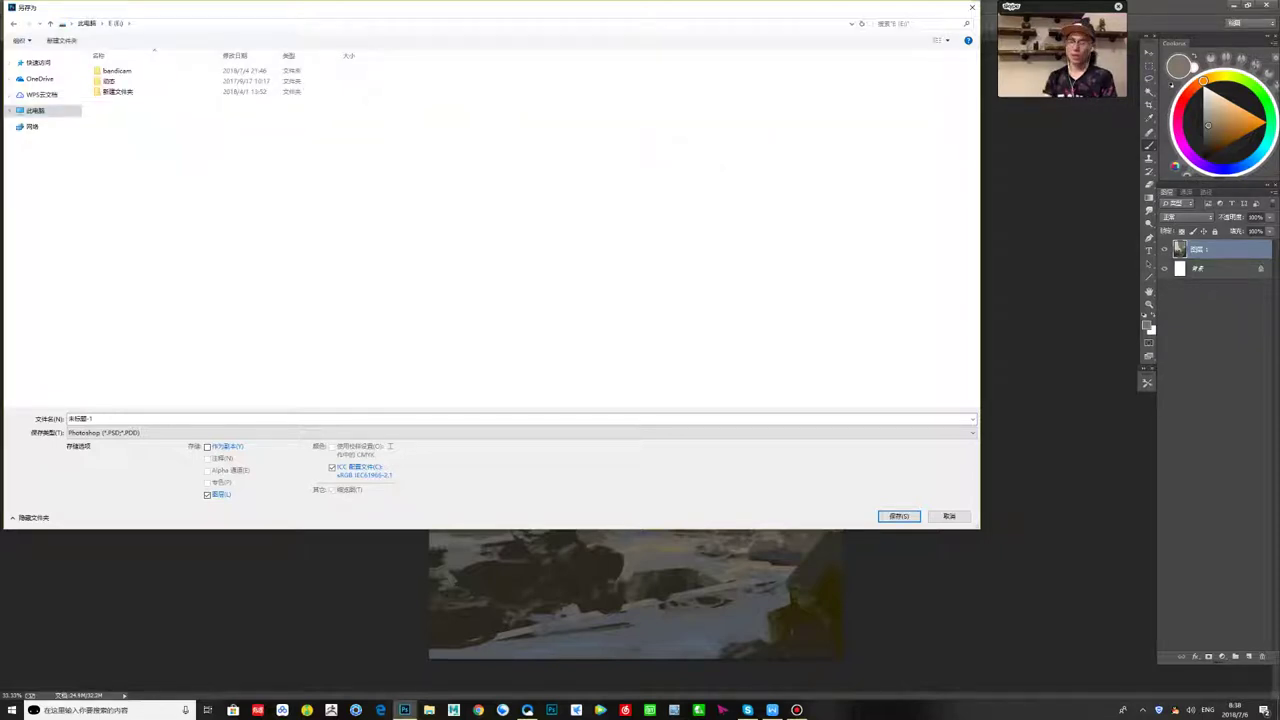
pyautogui.doubleClick(117, 91)
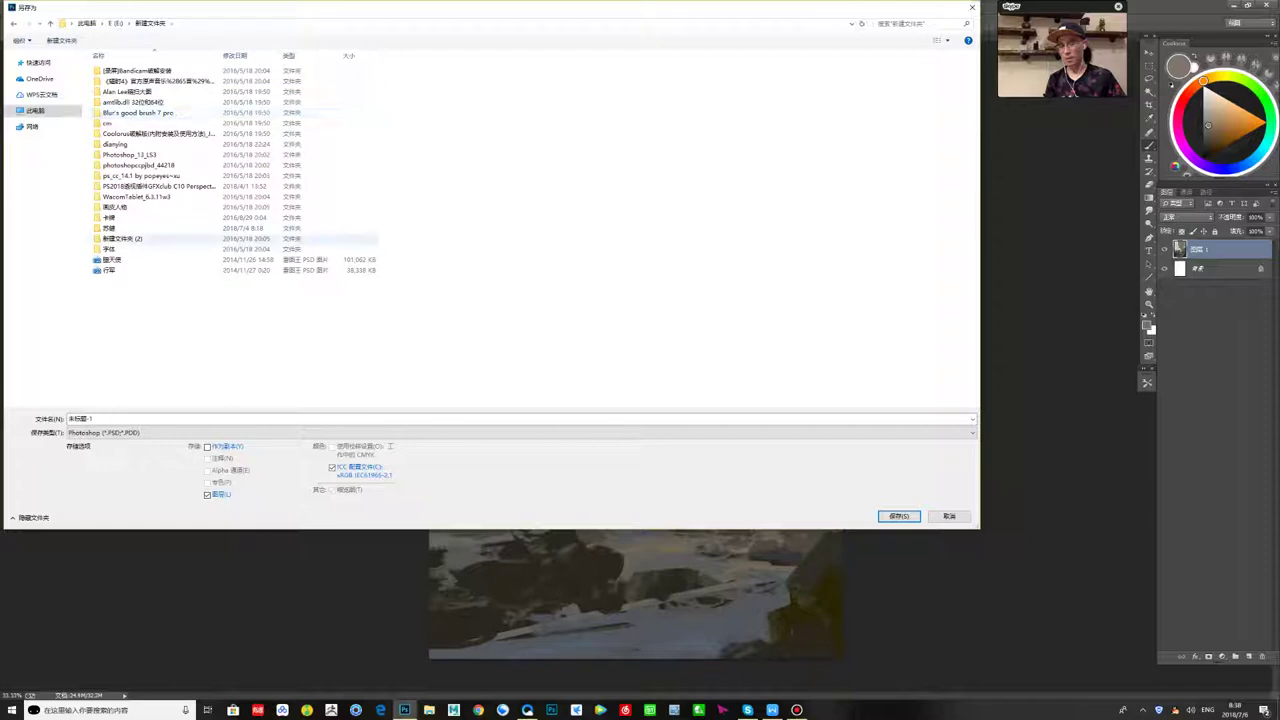
pyautogui.doubleClick(110, 228)
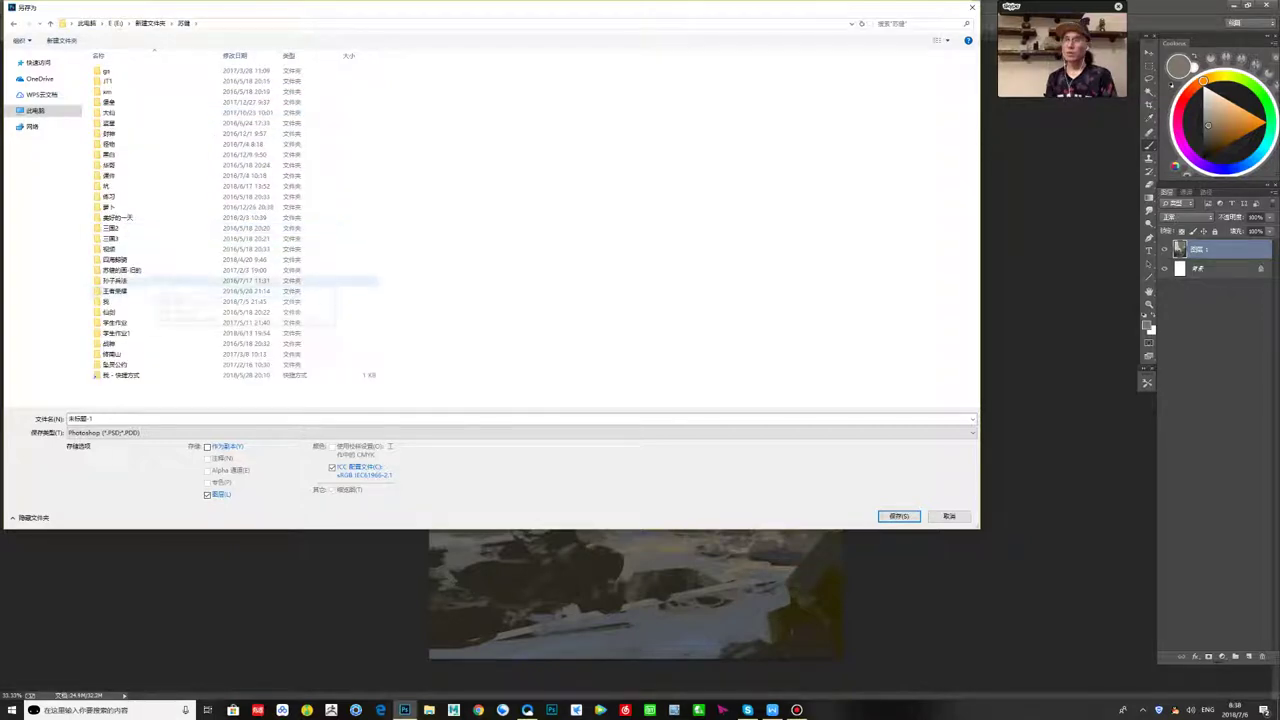
pyautogui.doubleClick(106, 301)
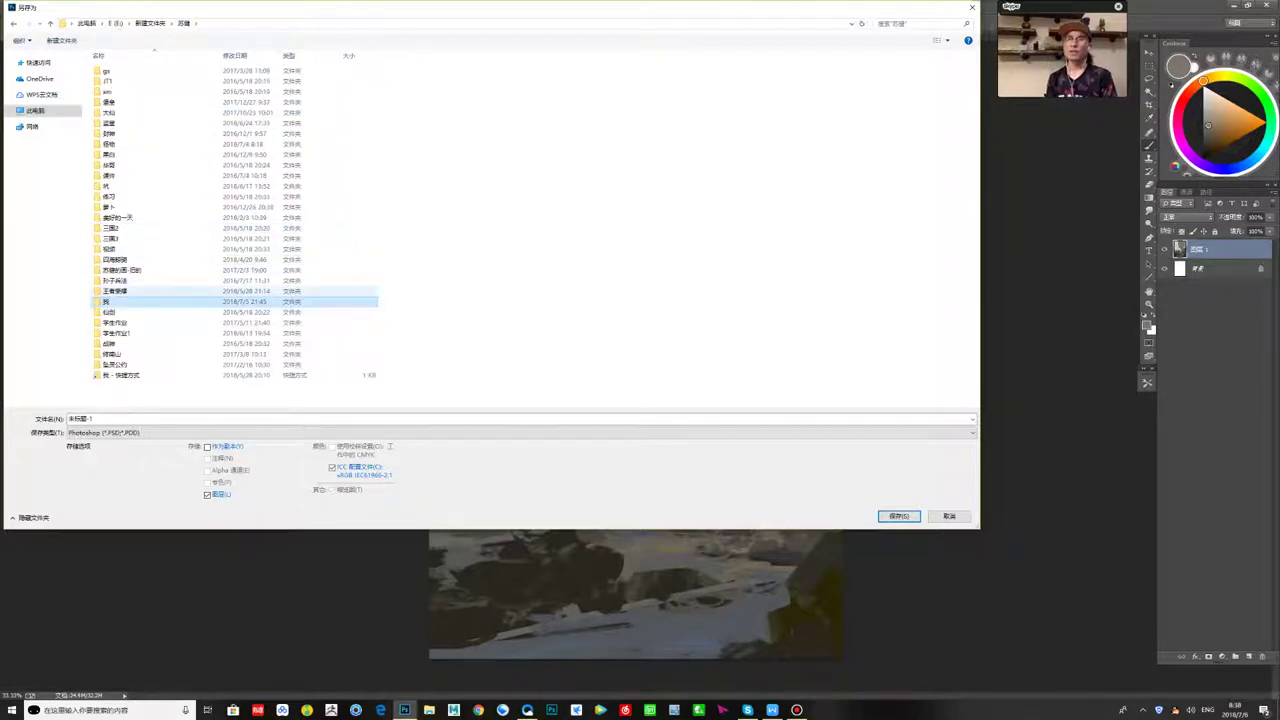
# - Name the file 180706 and save it in Photoshop format, accepting the default format options
pyautogui.click(112, 419)
pyautogui.write('18')
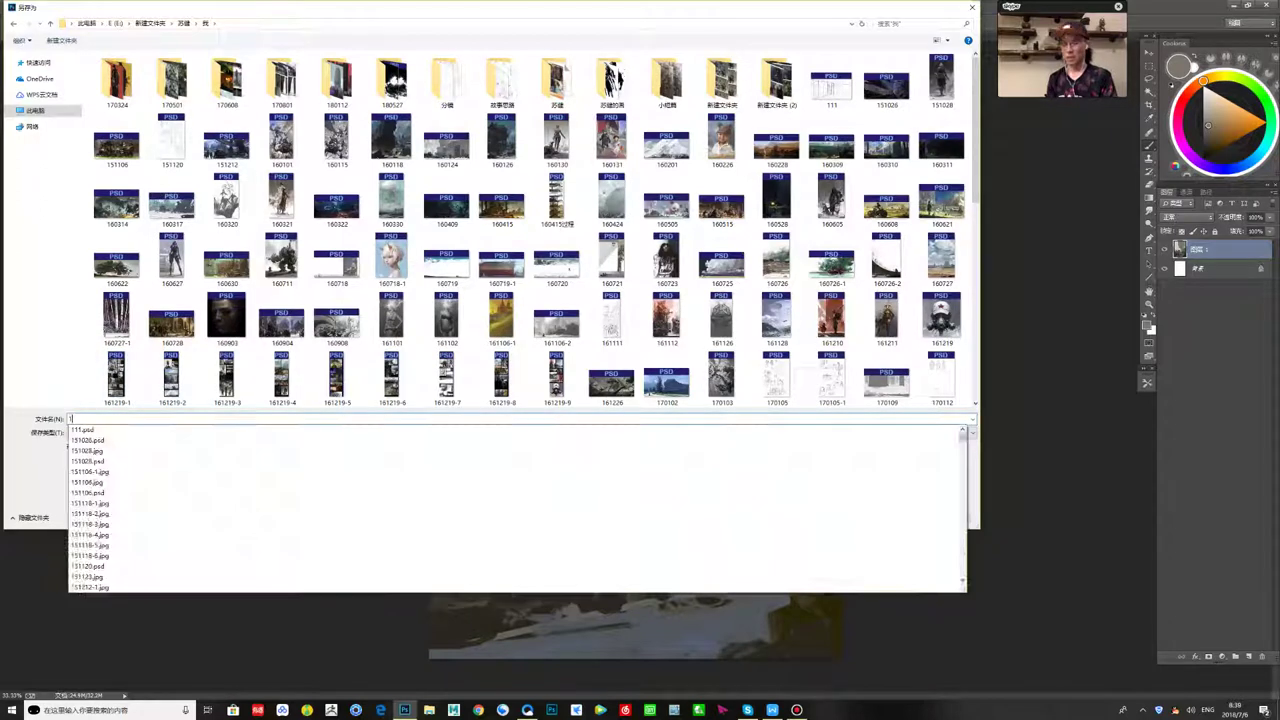
pyautogui.write('80')
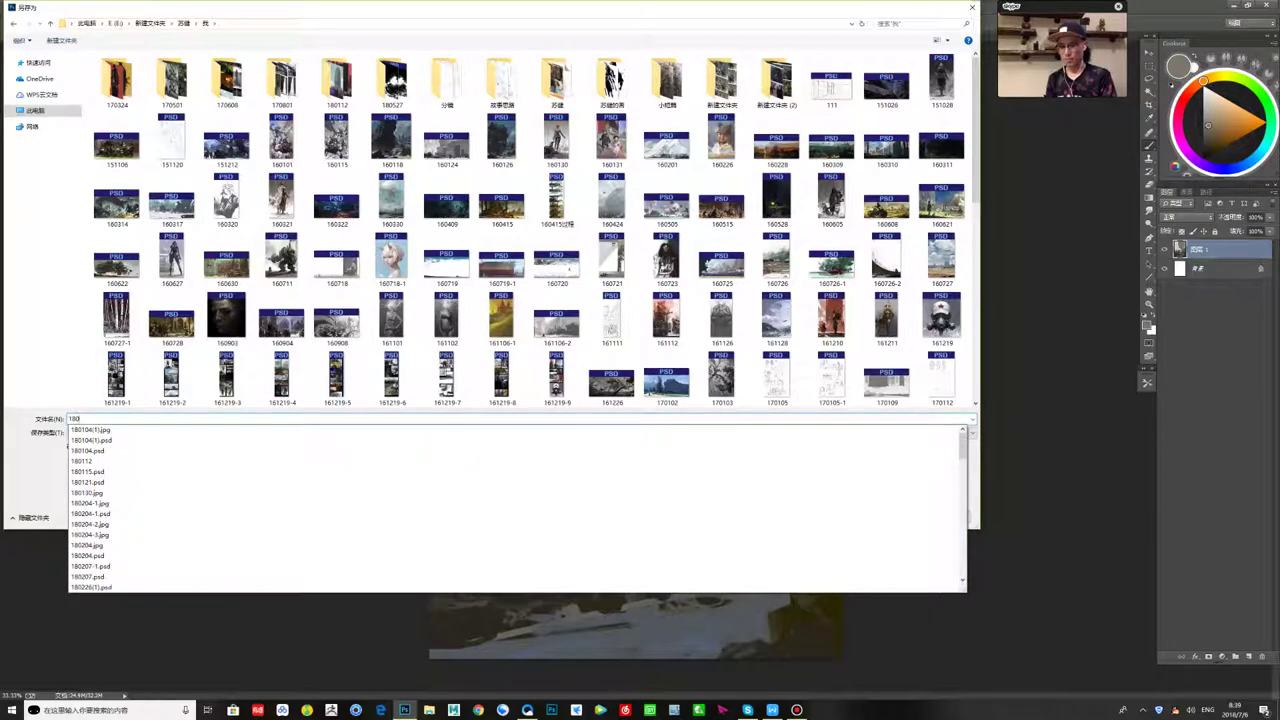
pyautogui.write('706')
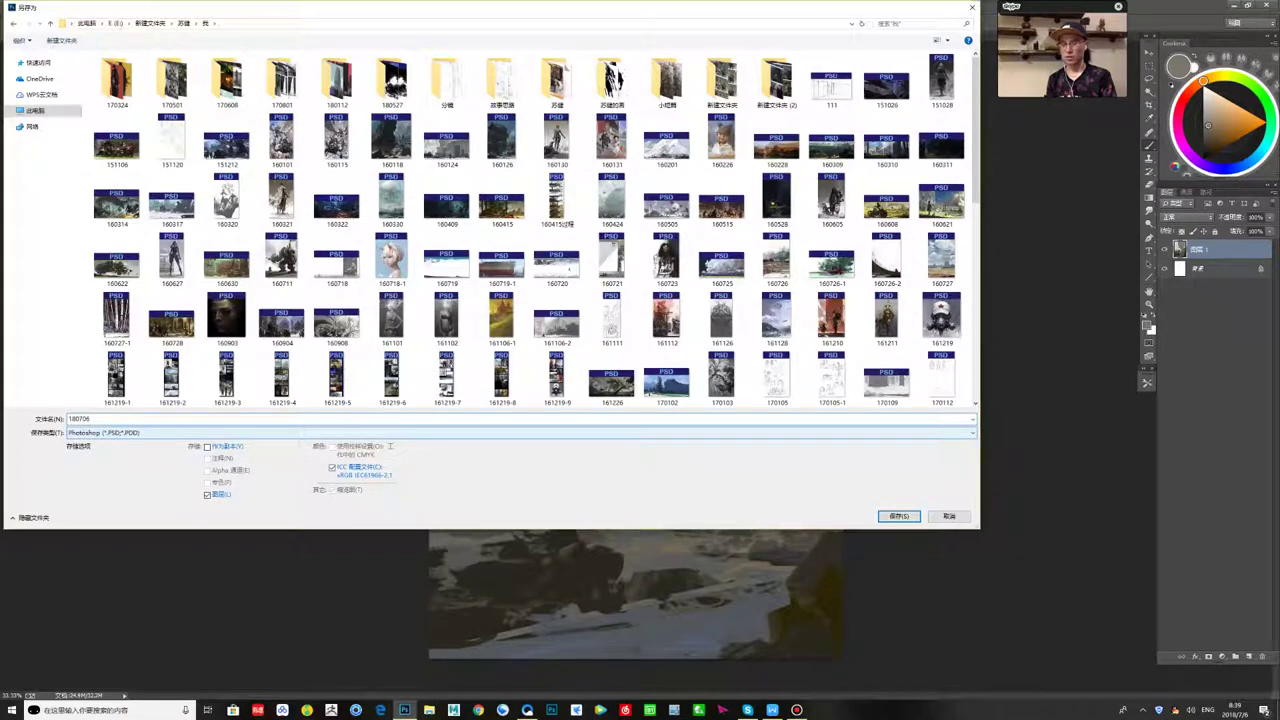
pyautogui.press('Return')
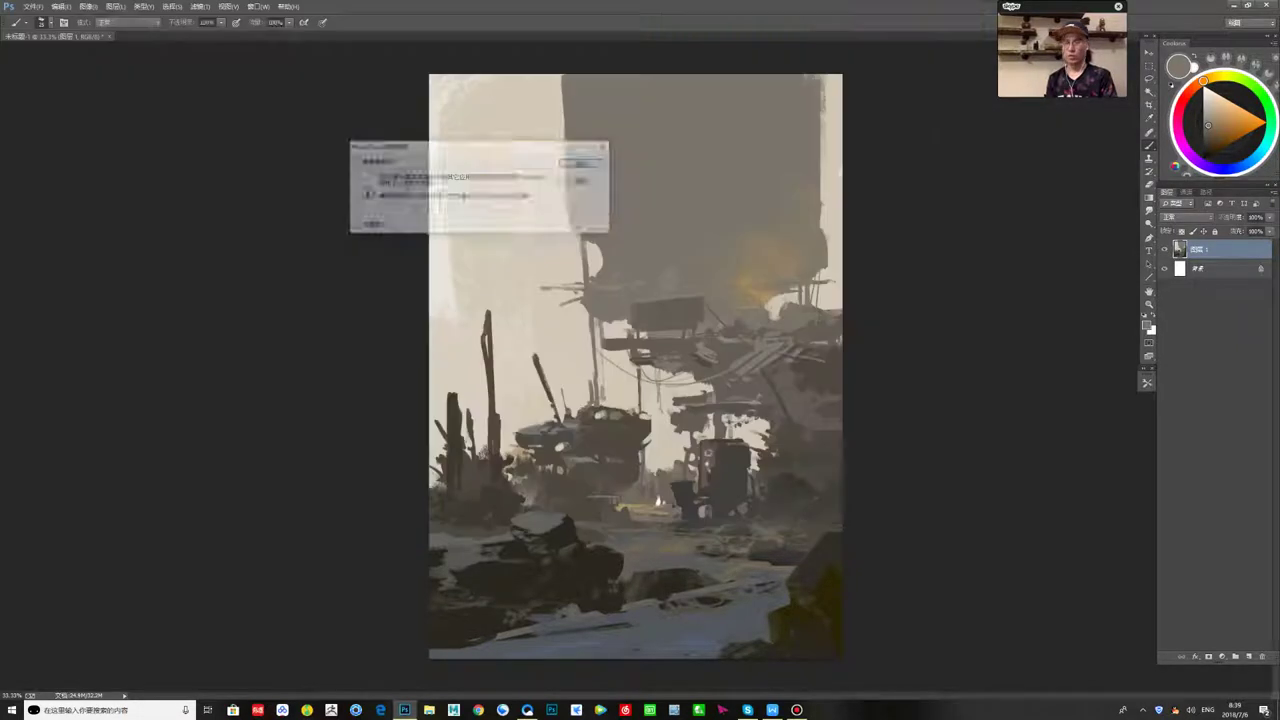
pyautogui.press('Return')
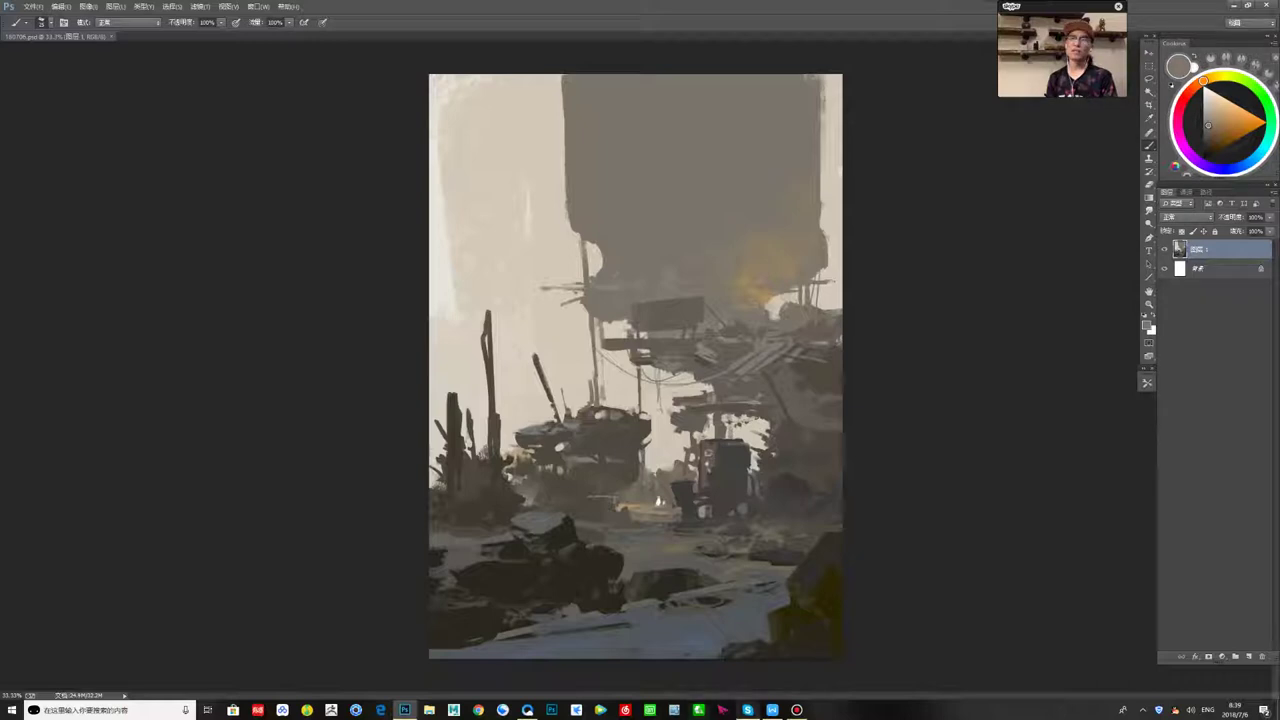
# - Switch to Skype to check the video call, shift its window slightly, and return to the painting
pyautogui.click(748, 710)
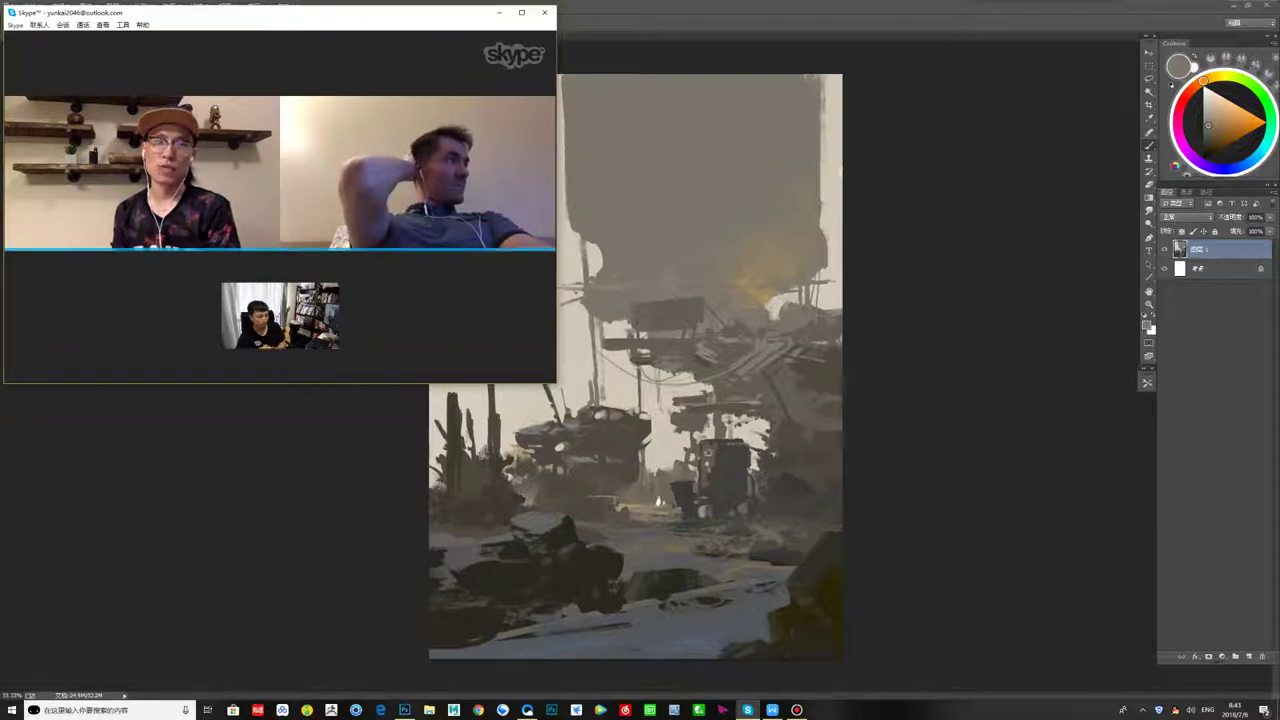
pyautogui.moveTo(1044, 2)
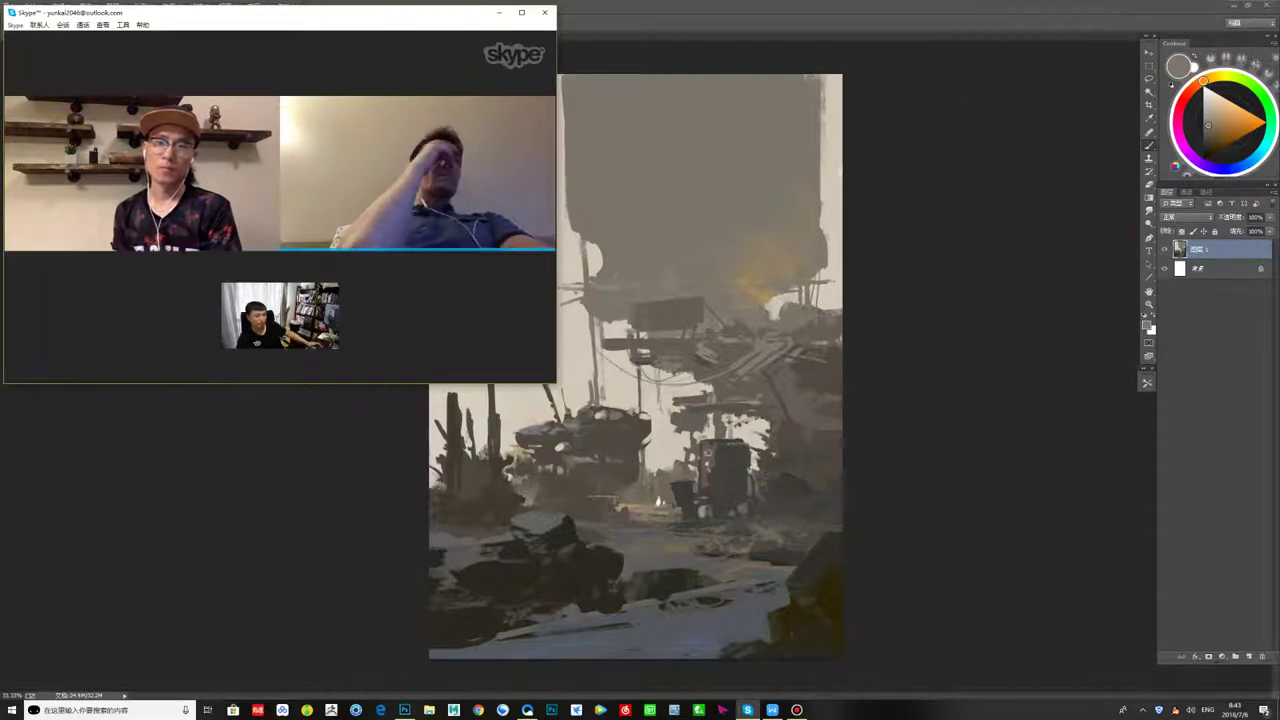
pyautogui.moveTo(458, 14); pyautogui.dragTo(458, 23)
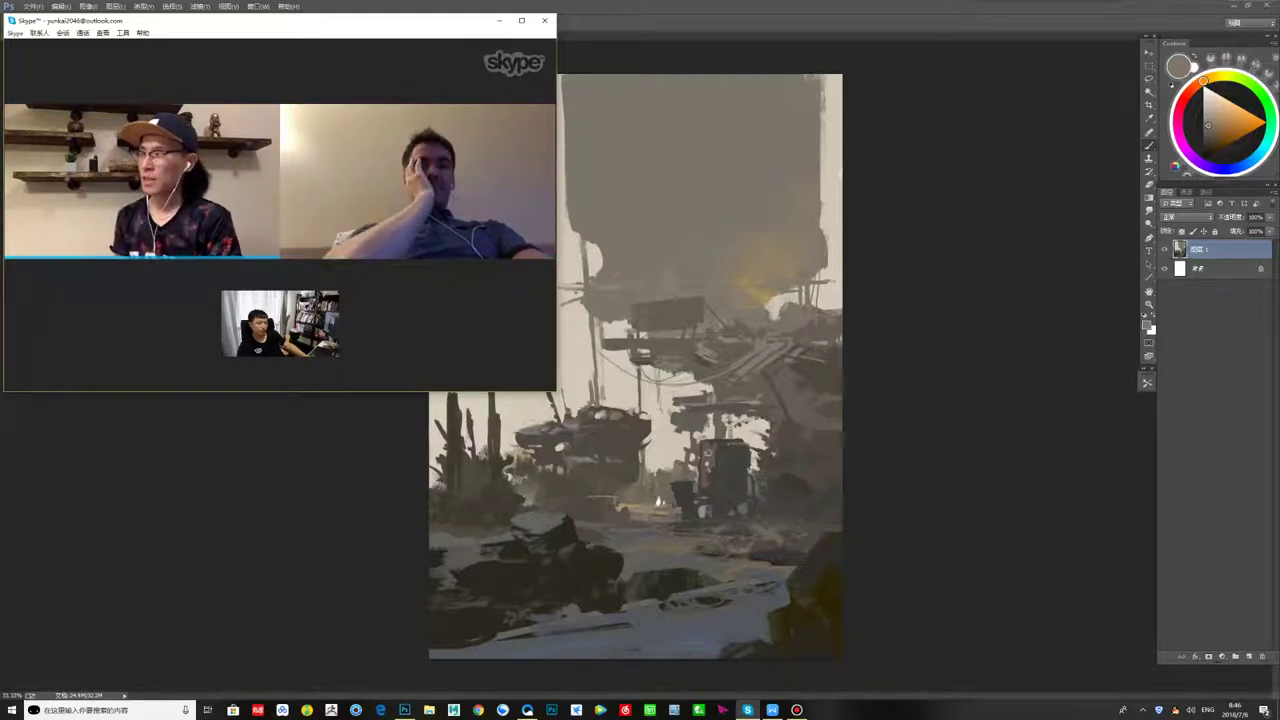
pyautogui.hotkey('alt', 'Tab')
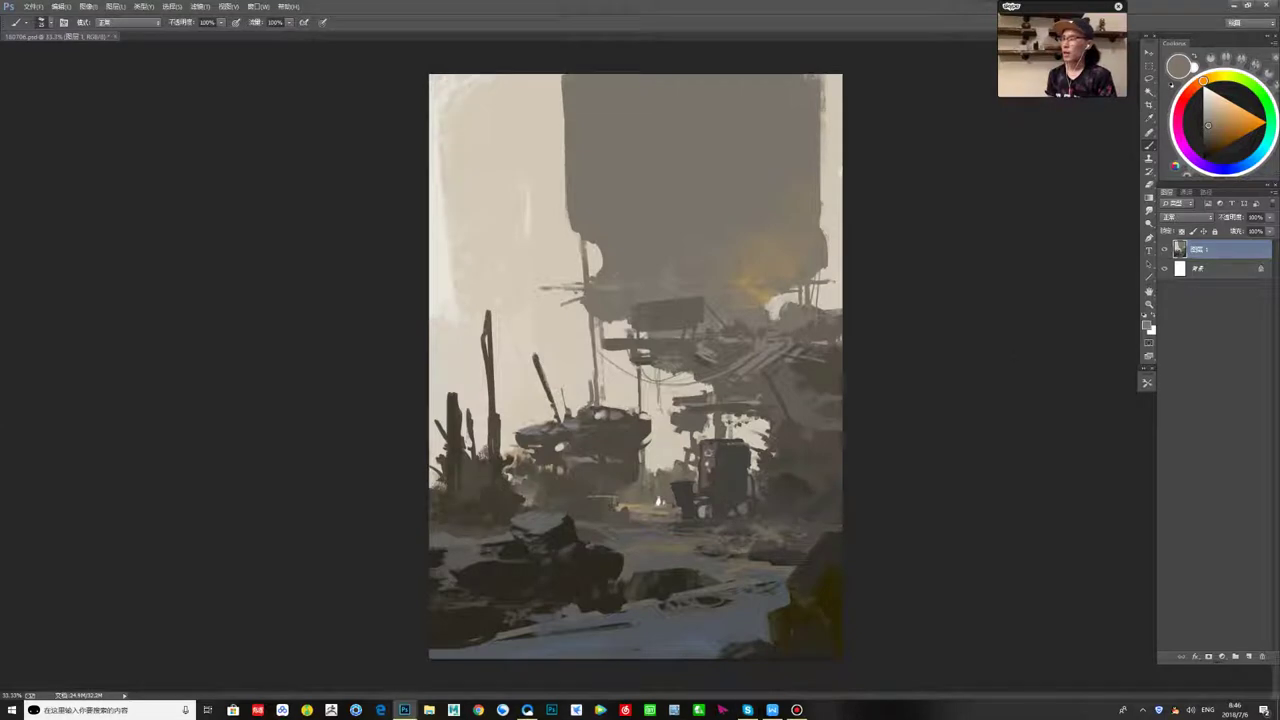
# - Paint the boat-like shape's pointed bow with sampled blue-grey and dark brown tones
pyautogui.click(1207, 140)
pyautogui.keyDown('alt'); pyautogui.click(533, 429); pyautogui.keyUp('alt')
pyautogui.moveTo(515, 436); pyautogui.dragTo(543, 436)
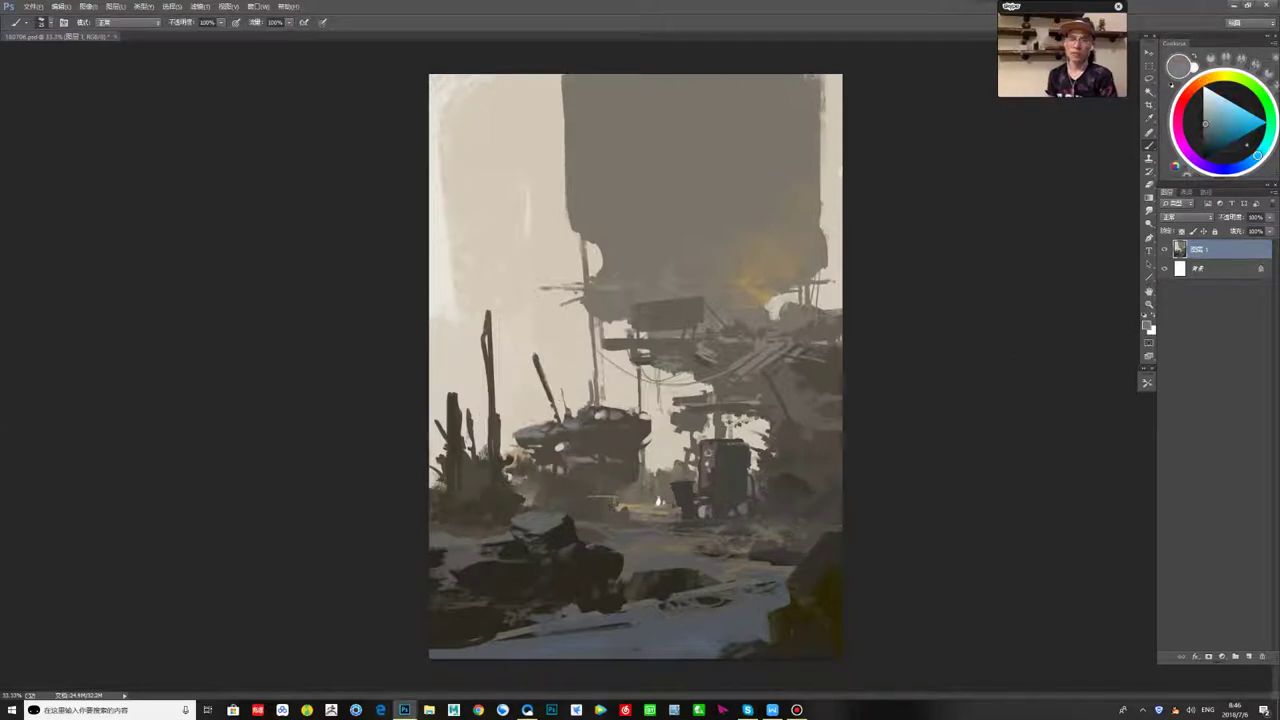
pyautogui.keyDown('alt'); pyautogui.click(554, 436); pyautogui.keyUp('alt')
pyautogui.keyDown('alt'); pyautogui.click(523, 443); pyautogui.keyUp('alt')
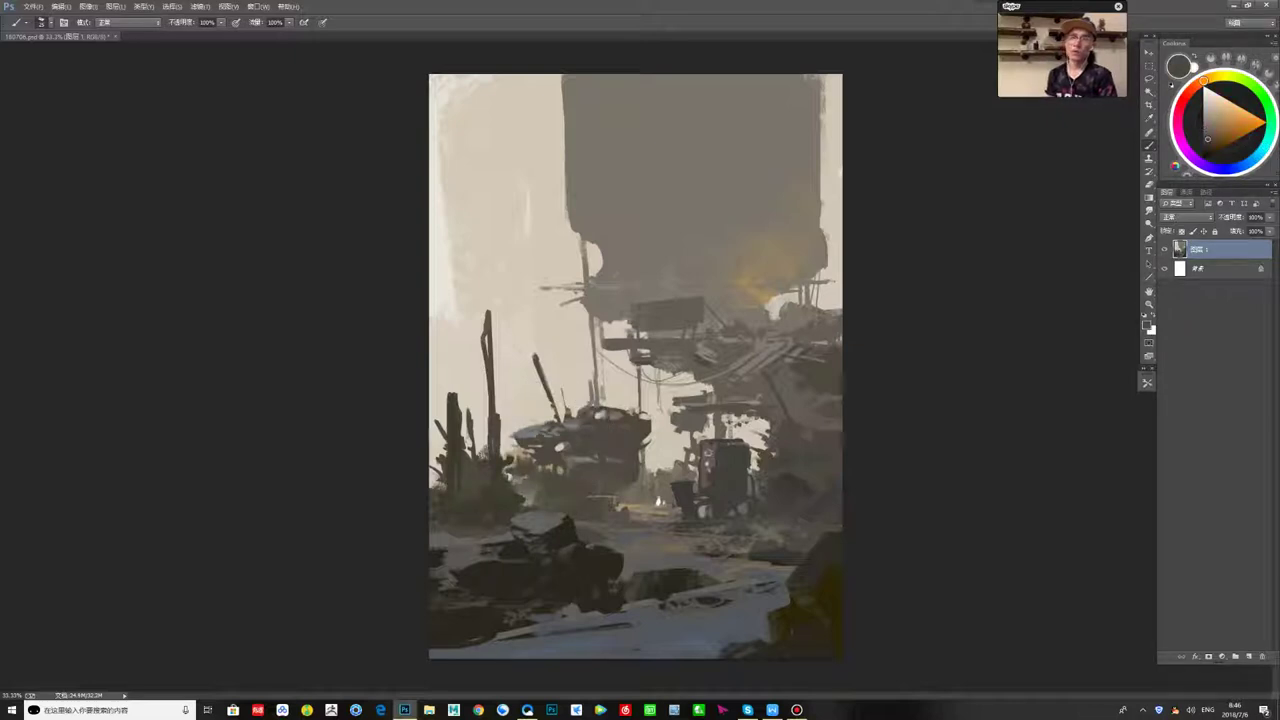
pyautogui.keyDown('alt'); pyautogui.click(516, 439); pyautogui.keyUp('alt')
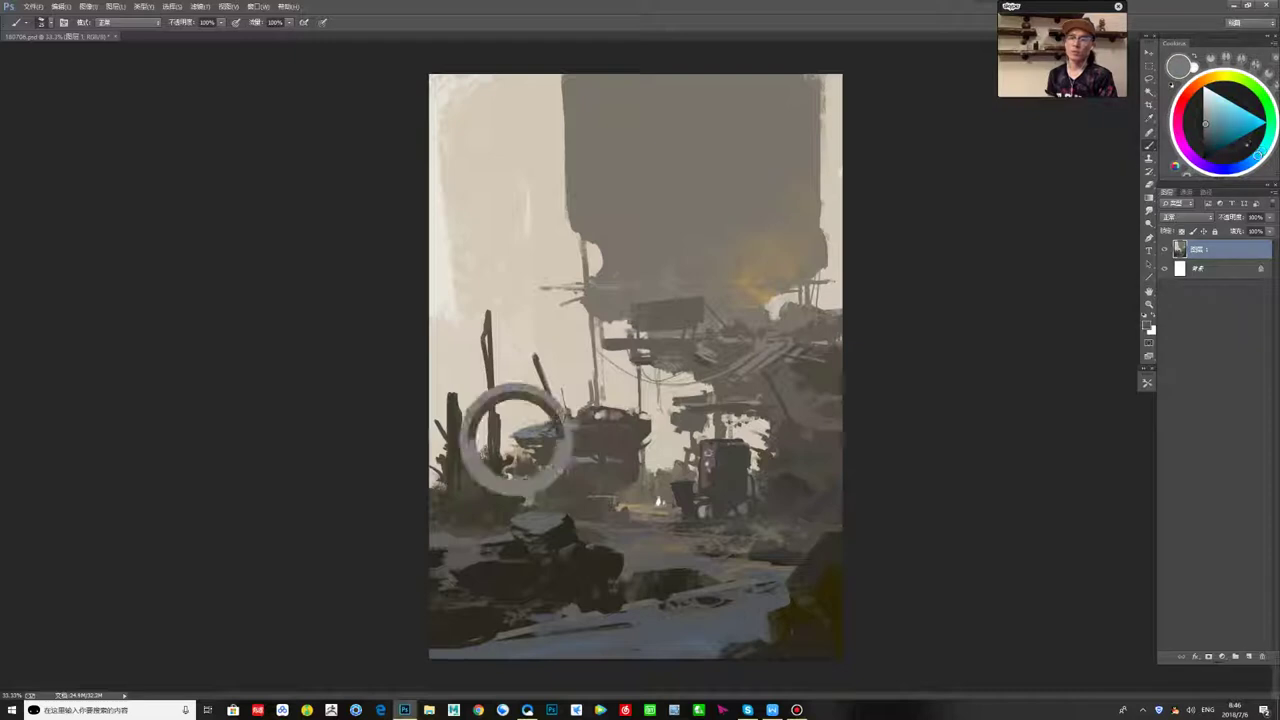
pyautogui.keyDown('alt'); pyautogui.click(524, 440); pyautogui.keyUp('alt')
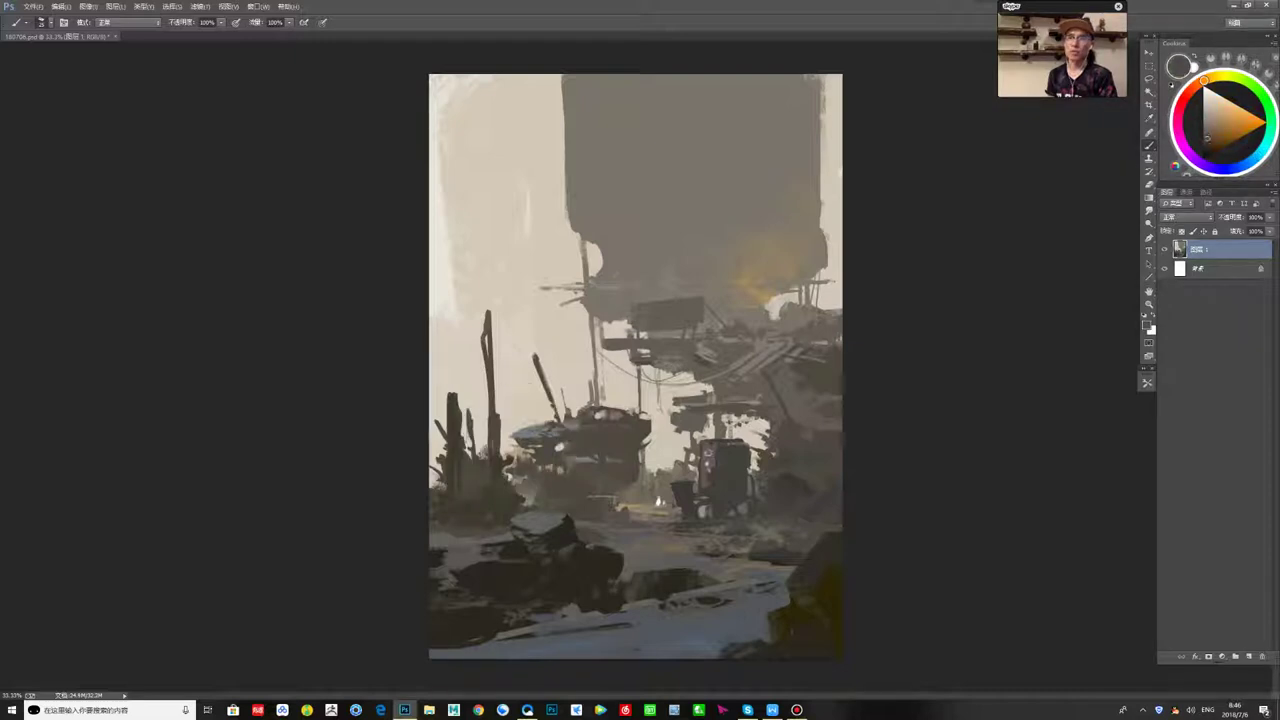
# - Extend a blue-grey highlight from the bow along the hull's upper edge and clean up the stern outline with sampled tones
pyautogui.press('x')
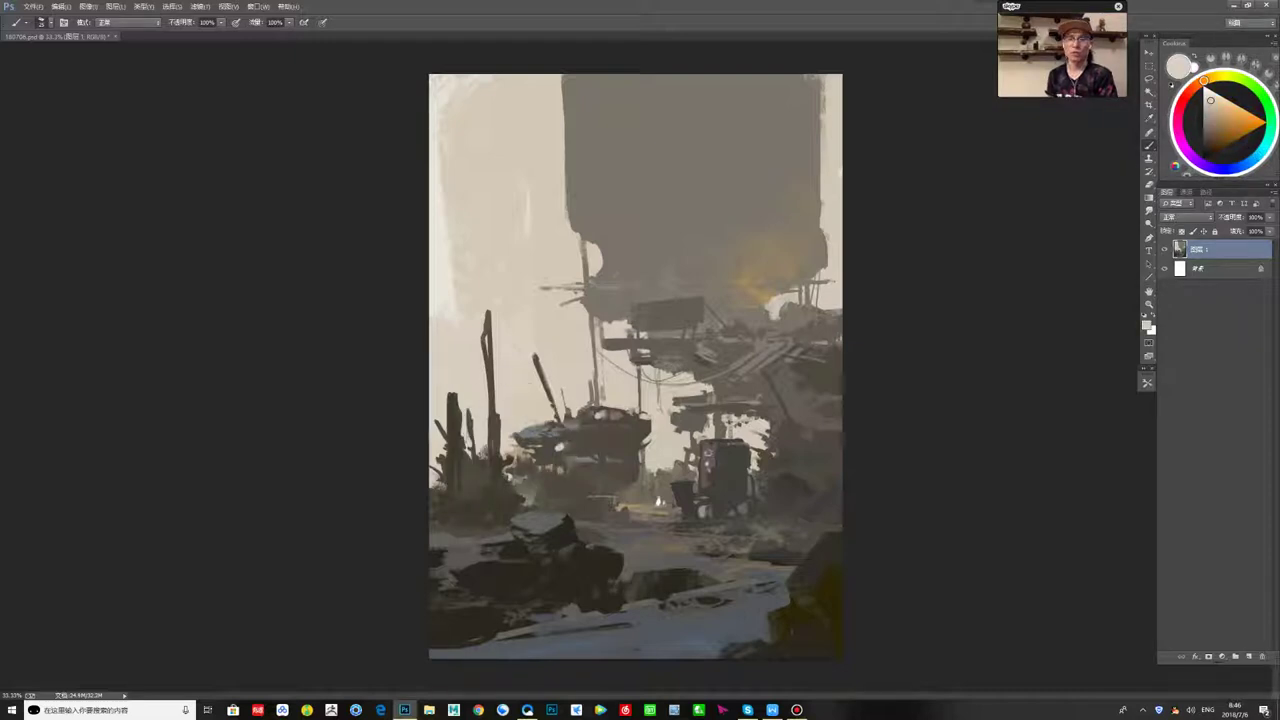
pyautogui.keyDown('alt'); pyautogui.click(546, 432); pyautogui.keyUp('alt')
pyautogui.moveTo(564, 433); pyautogui.dragTo(602, 427)
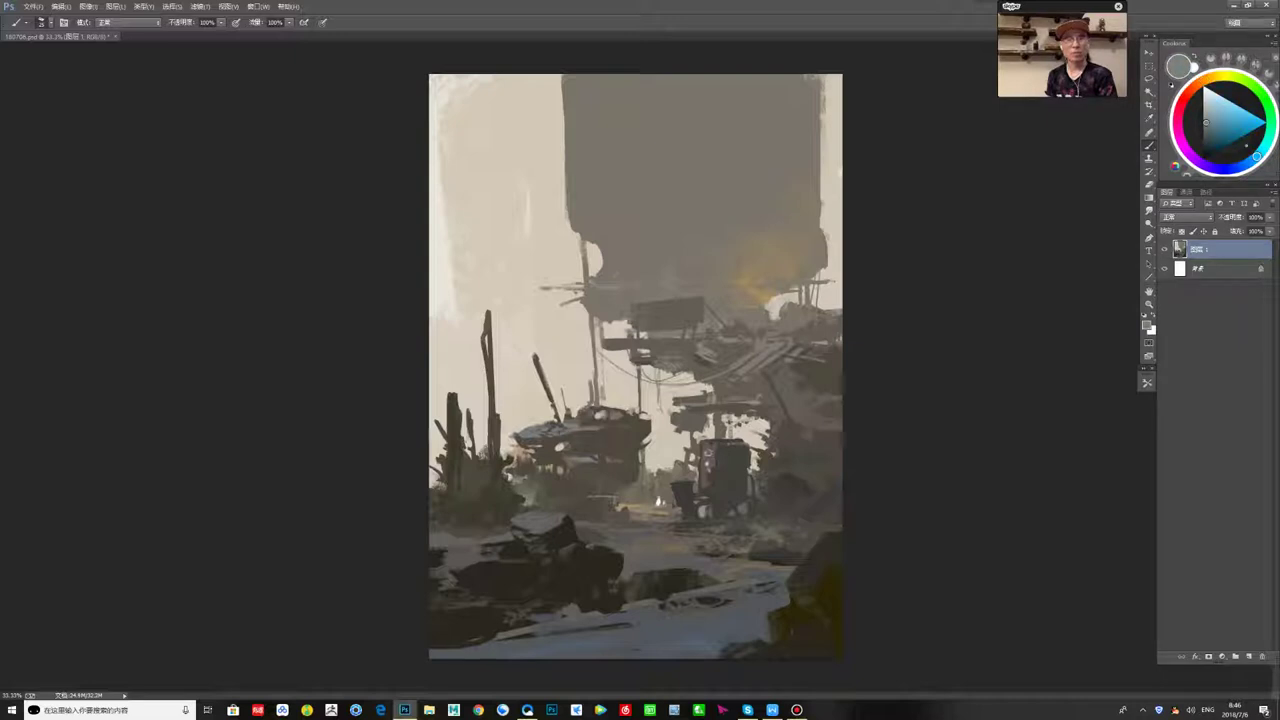
pyautogui.keyDown('alt'); pyautogui.click(571, 428); pyautogui.keyUp('alt')
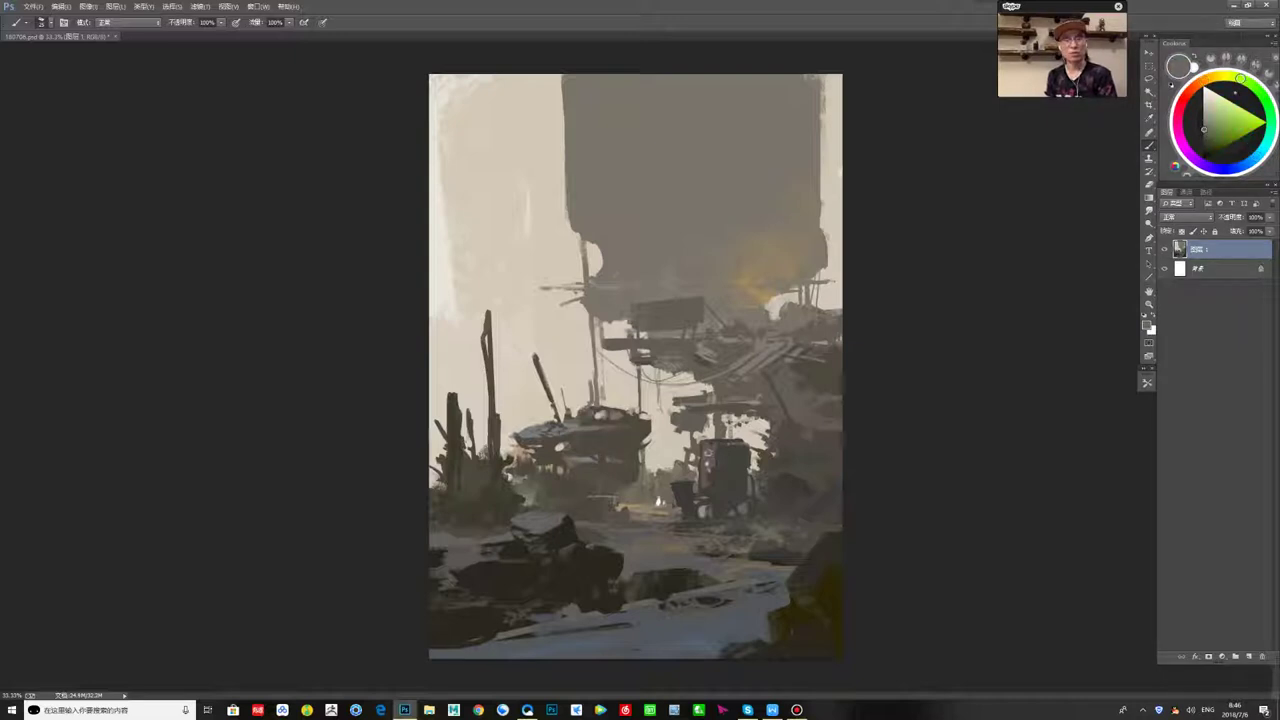
pyautogui.keyDown('alt'); pyautogui.click(640, 422); pyautogui.keyUp('alt')
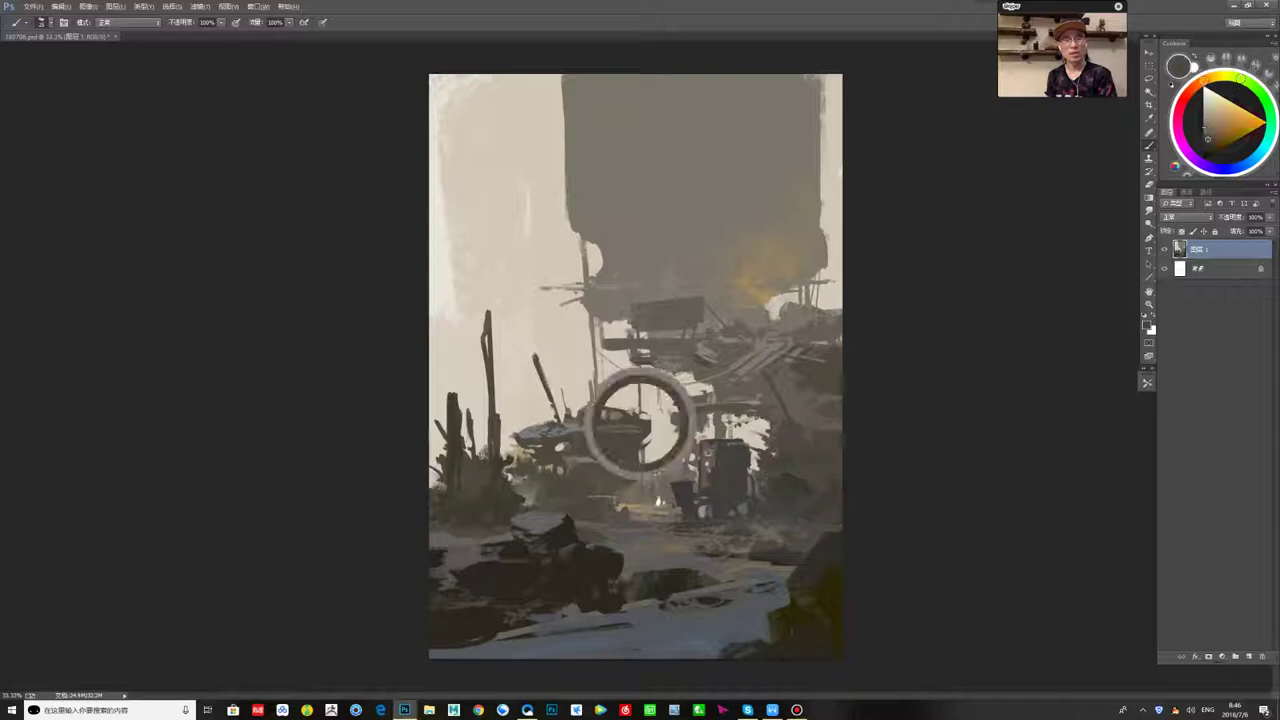
pyautogui.keyDown('alt'); pyautogui.click(649, 406); pyautogui.keyUp('alt')
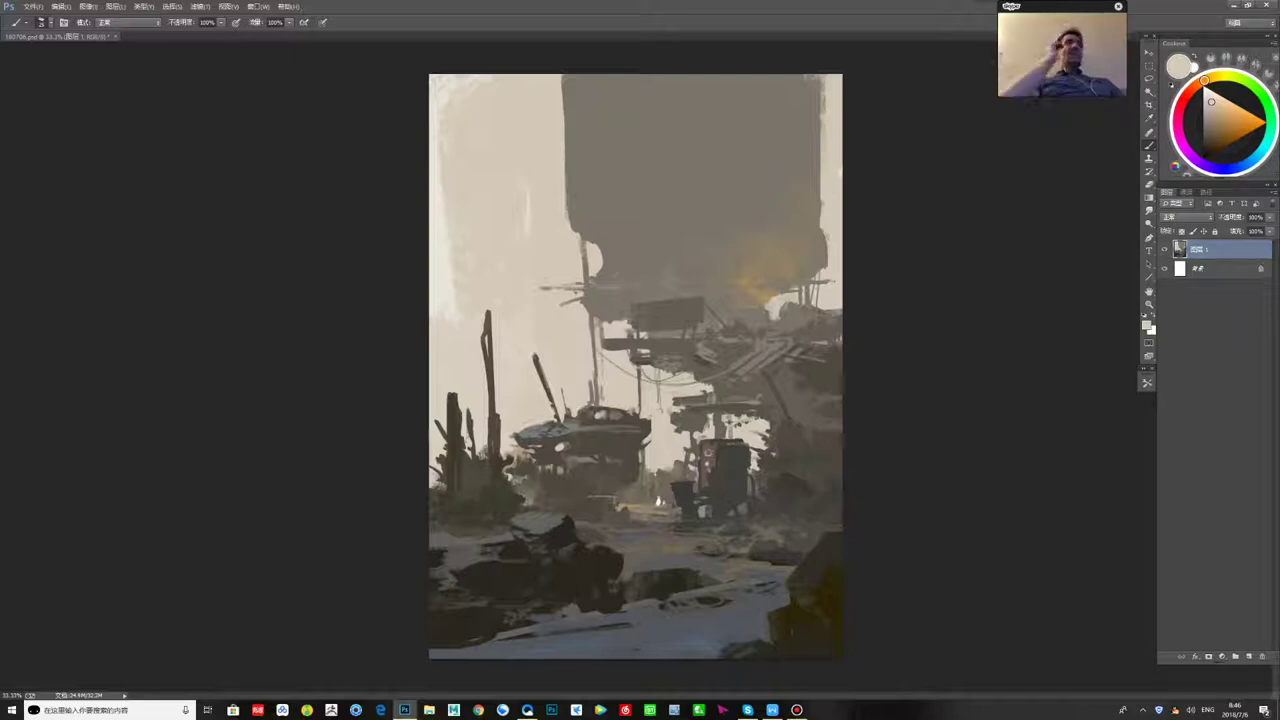
# - Continue the blue-grey rim toward the boat's stern and deepen the hull beneath it with sampled dark tones
pyautogui.keyDown('alt'); pyautogui.click(660, 488); pyautogui.keyUp('alt')
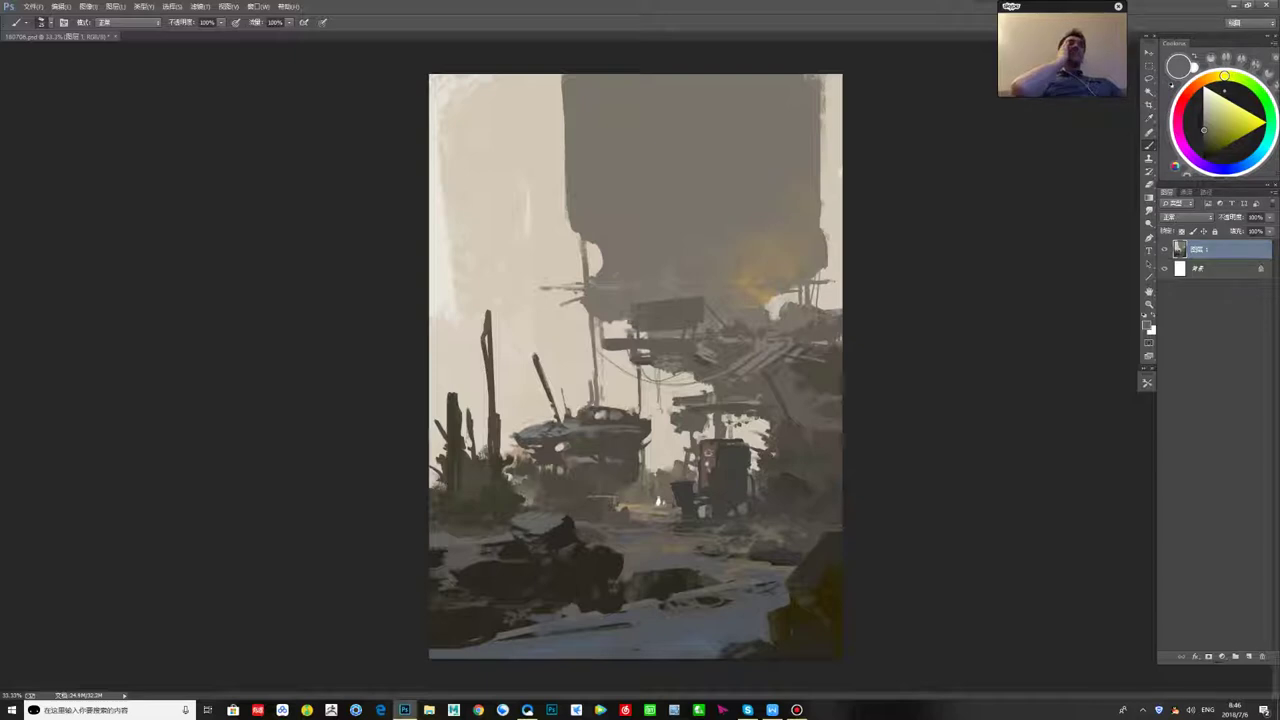
pyautogui.keyDown('alt'); pyautogui.click(604, 440); pyautogui.keyUp('alt')
pyautogui.keyDown('alt'); pyautogui.click(601, 432); pyautogui.keyUp('alt')
pyautogui.moveTo(610, 432); pyautogui.dragTo(630, 432)
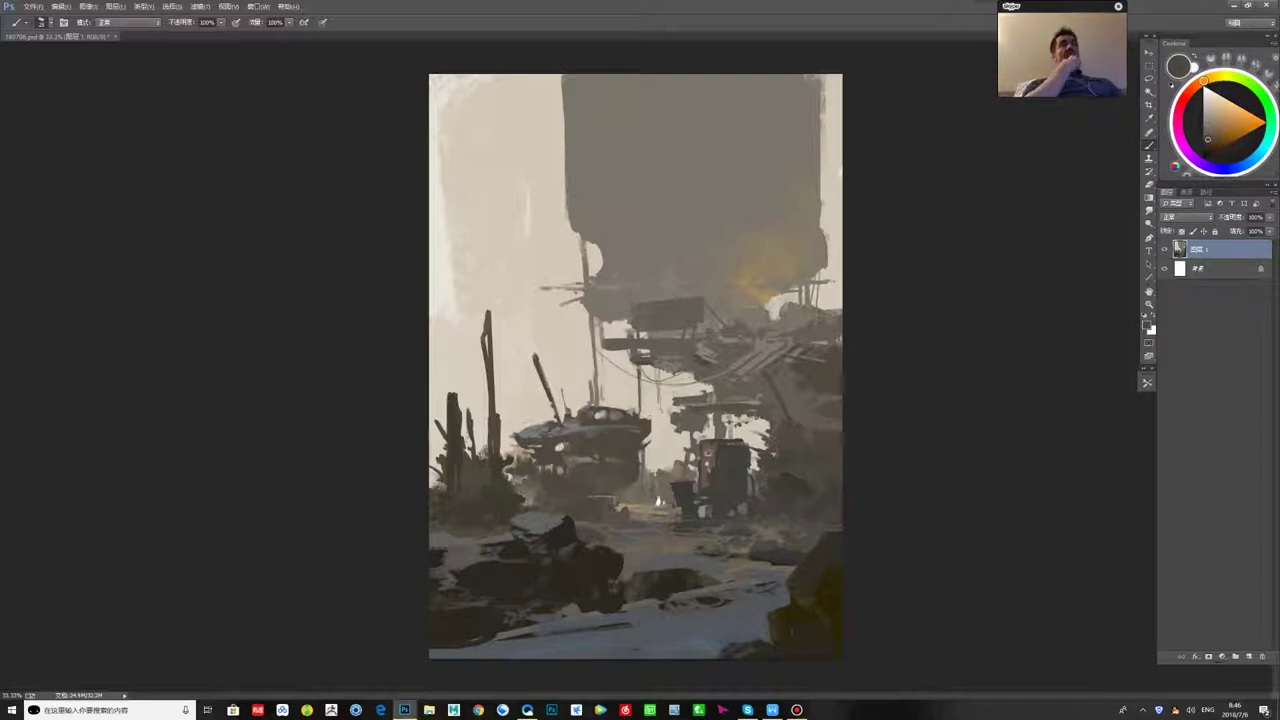
pyautogui.keyDown('alt'); pyautogui.click(523, 479); pyautogui.keyUp('alt')
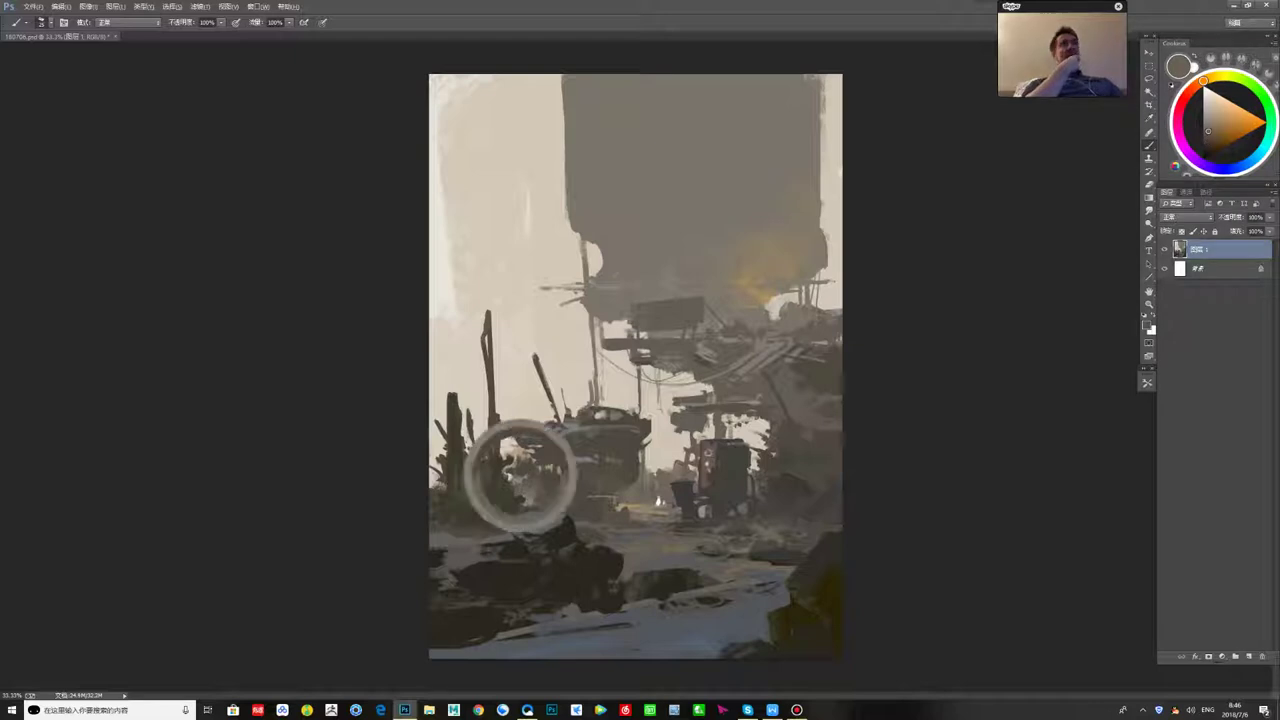
pyautogui.press('x')
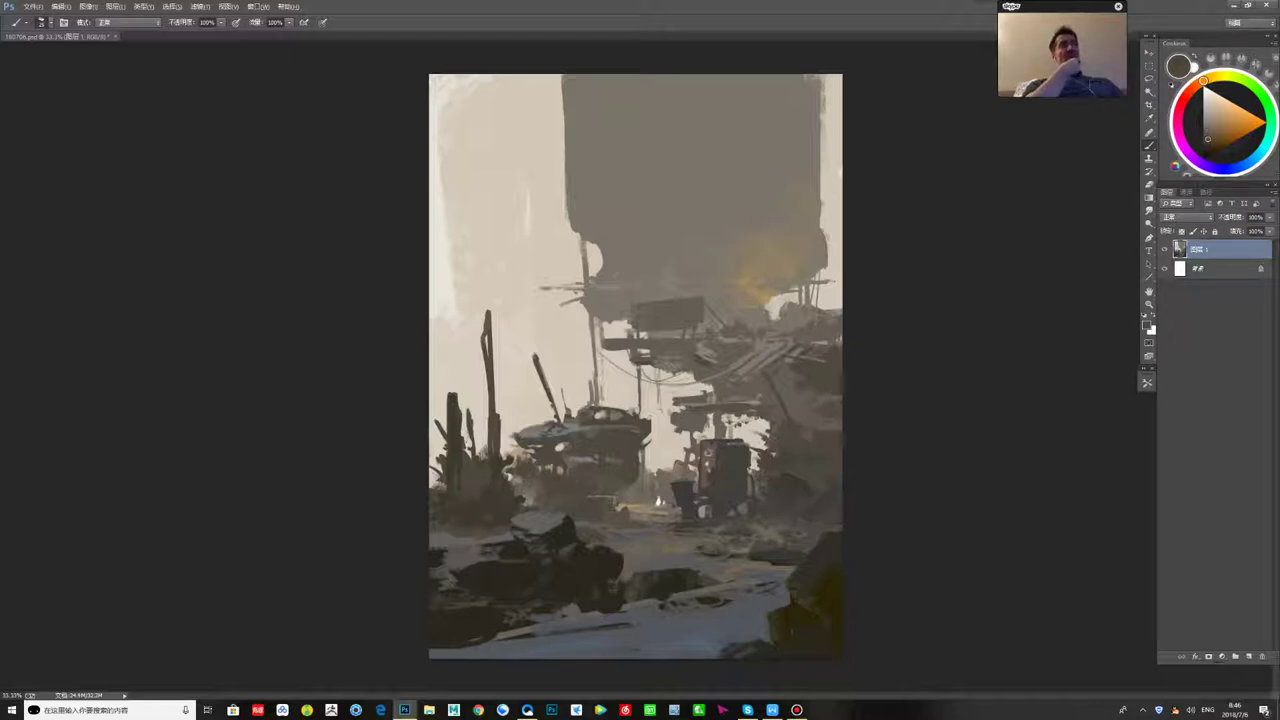
pyautogui.press('x')
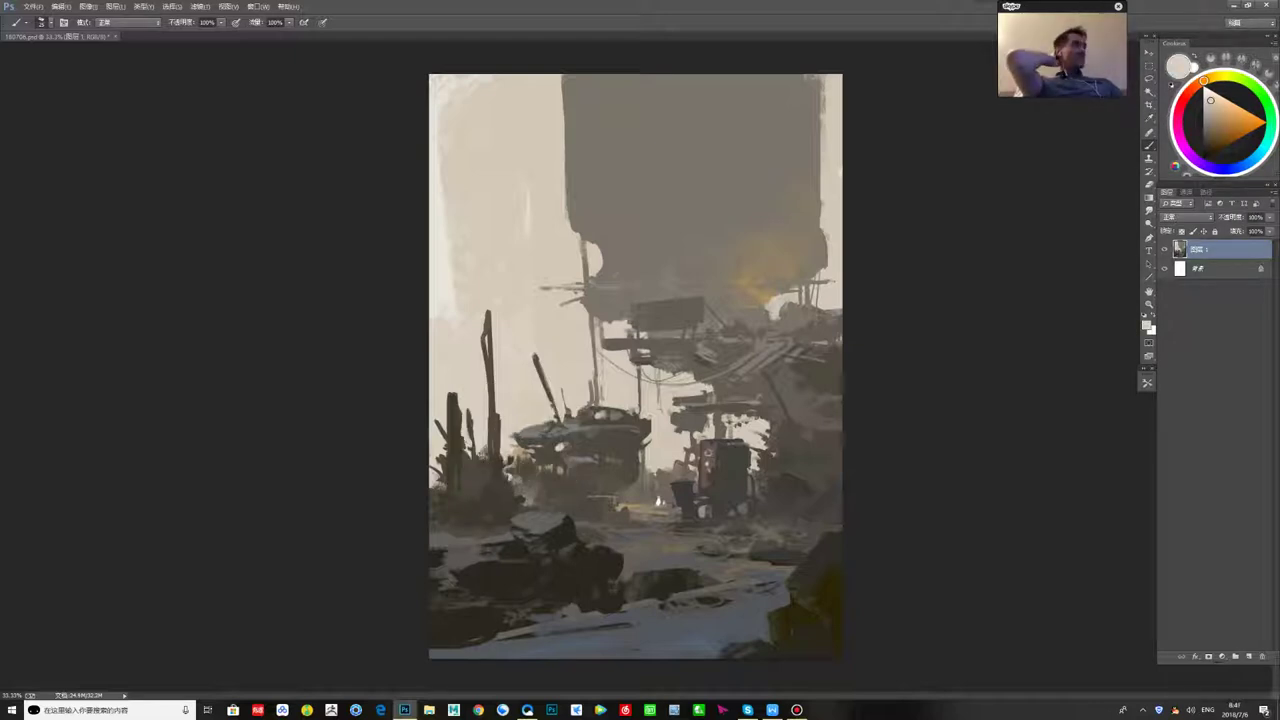
# - Refine the boat's front hull, cabin edge and underside with sampled blue-grey, dark brown and sky tones
pyautogui.keyDown('alt'); pyautogui.click(565, 441); pyautogui.keyUp('alt')
pyautogui.keyDown('alt'); pyautogui.click(557, 432); pyautogui.keyUp('alt')
pyautogui.keyDown('alt'); pyautogui.click(567, 438); pyautogui.keyUp('alt')
pyautogui.keyDown('alt'); pyautogui.click(575, 402); pyautogui.keyUp('alt')
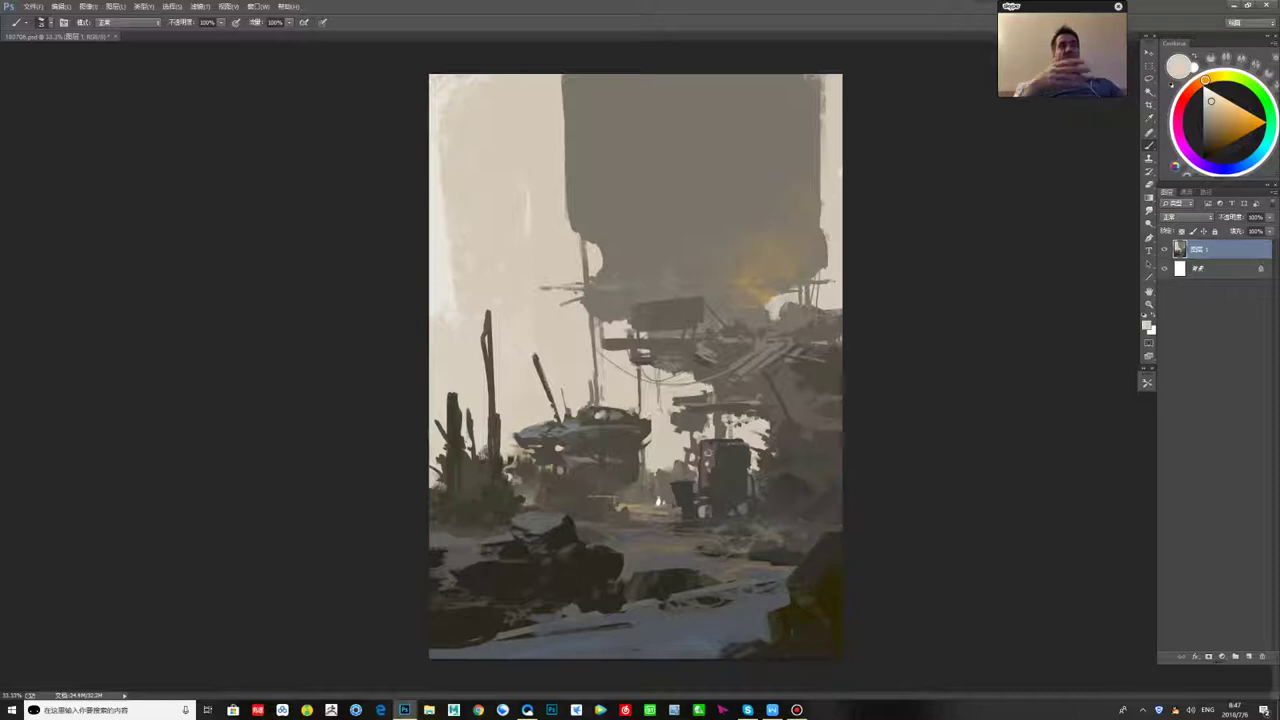
pyautogui.keyDown('alt'); pyautogui.click(590, 448); pyautogui.keyUp('alt')
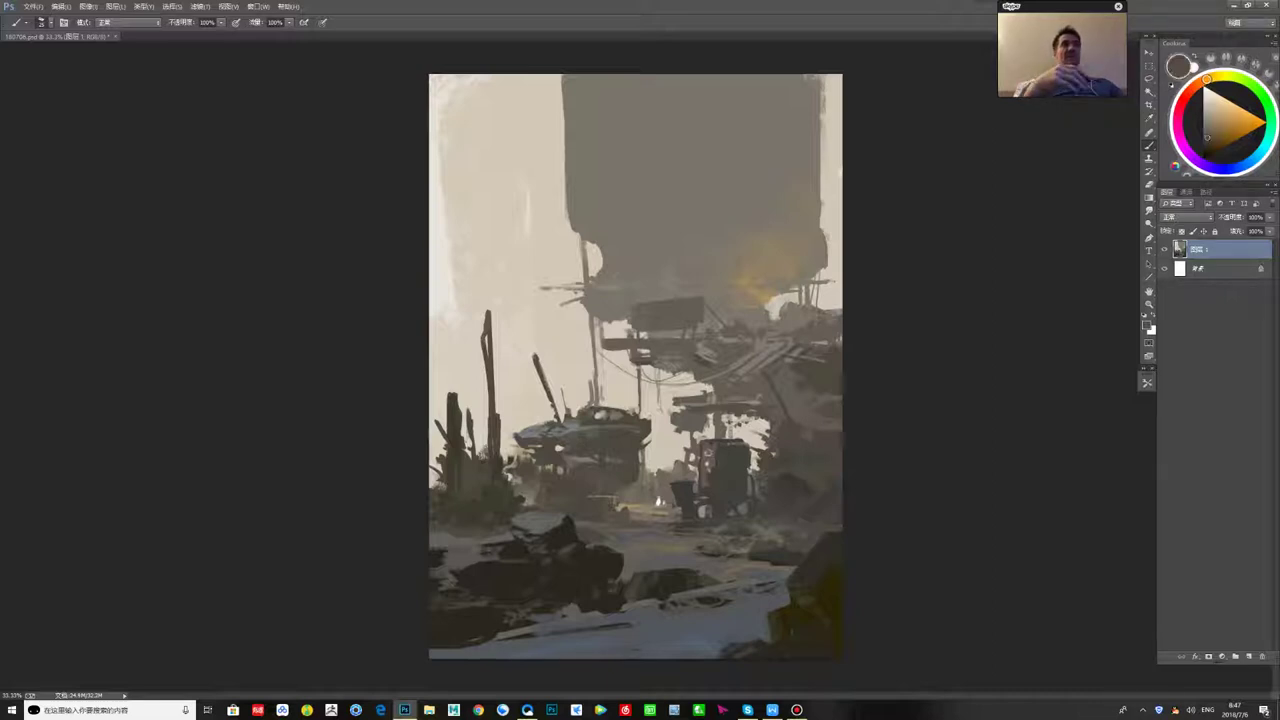
pyautogui.keyDown('alt'); pyautogui.click(594, 410); pyautogui.keyUp('alt')
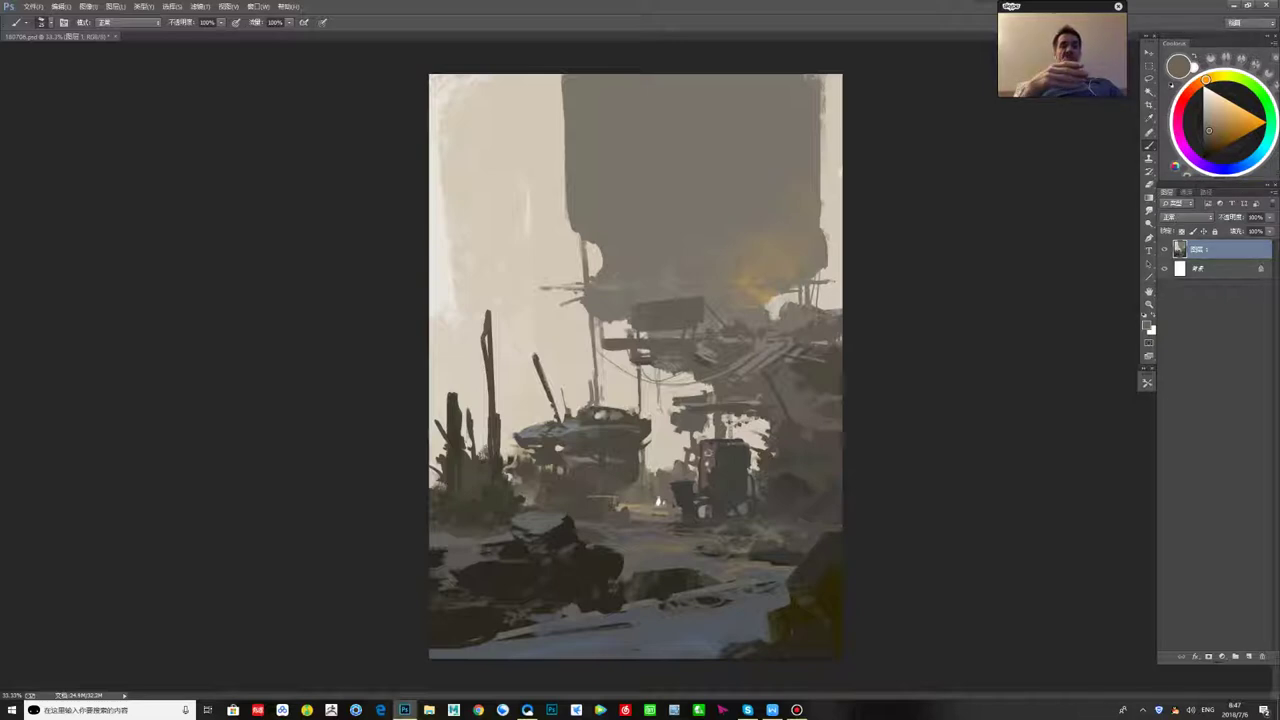
# - Reshape the low dark rock in the middle foreground into a rounder mass using sampled ground and rock tones
pyautogui.keyDown('alt'); pyautogui.click(678, 561); pyautogui.keyUp('alt')
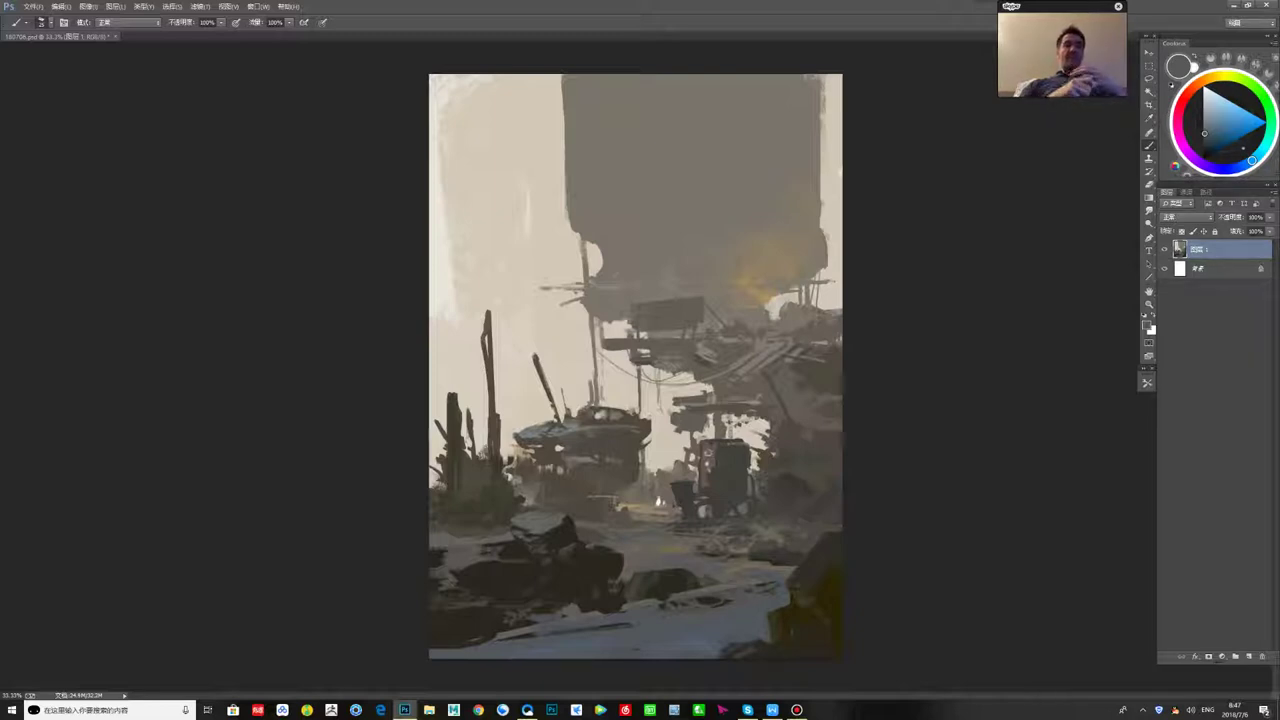
pyautogui.keyDown('alt'); pyautogui.click(655, 582); pyautogui.keyUp('alt')
pyautogui.keyDown('alt'); pyautogui.click(640, 560); pyautogui.keyUp('alt')
pyautogui.keyDown('alt'); pyautogui.click(634, 611); pyautogui.keyUp('alt')
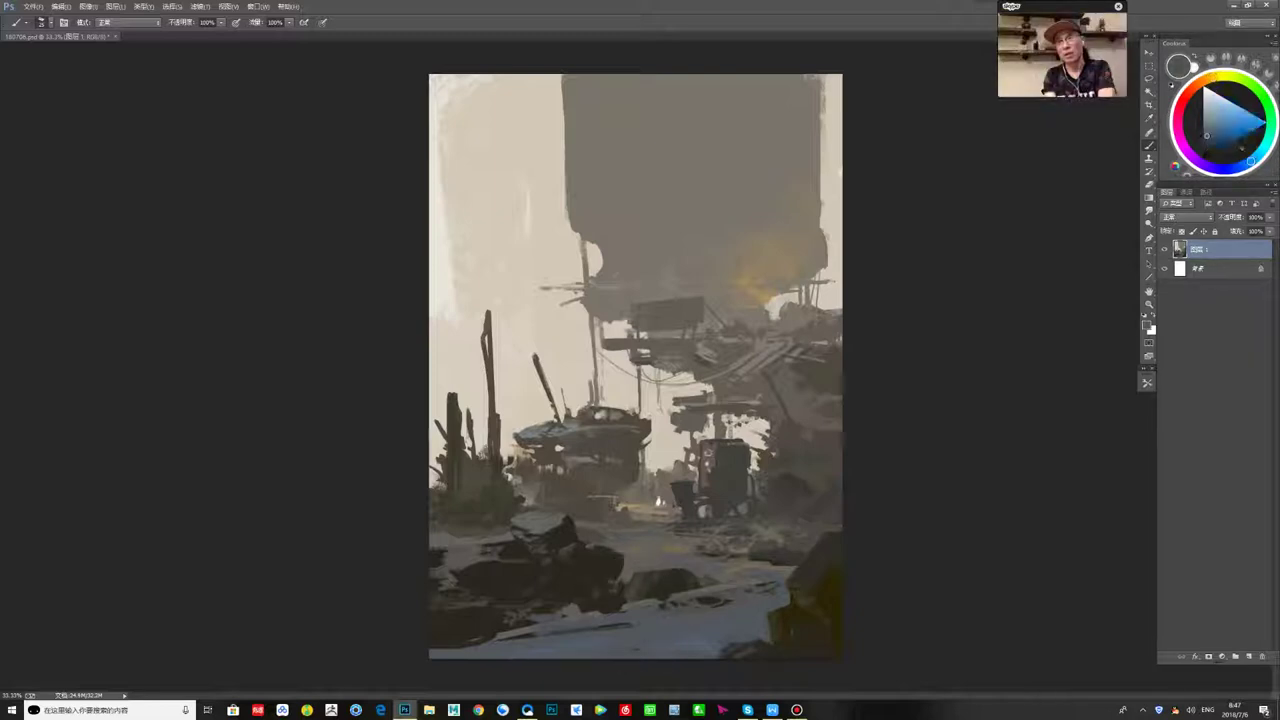
# - Break up the dark rock bank at the foreground's outer edge with sampled rock and ground tones
pyautogui.press('x')
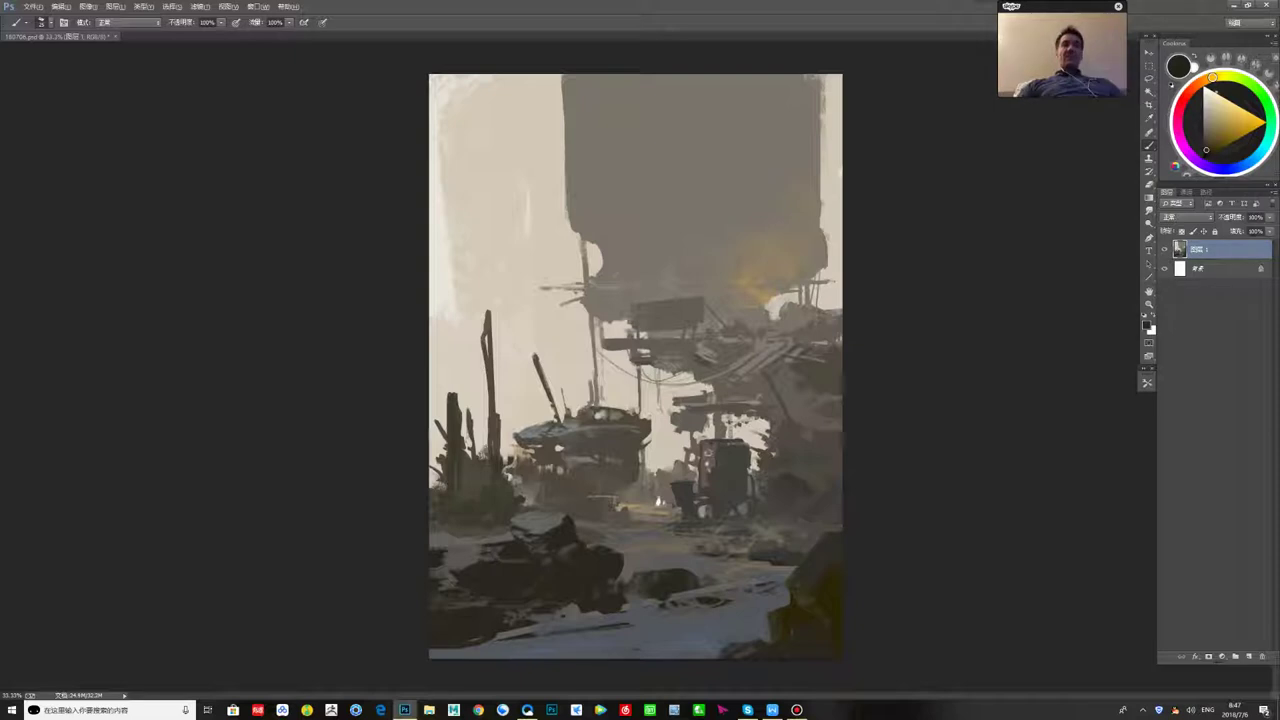
pyautogui.keyDown('alt'); pyautogui.click(468, 541); pyautogui.keyUp('alt')
pyautogui.moveTo(457, 546)
pyautogui.mouseDown()
pyautogui.moveTo(475, 538)
pyautogui.moveTo(459, 556)
pyautogui.mouseUp()
pyautogui.keyDown('alt'); pyautogui.click(460, 541); pyautogui.keyUp('alt')
pyautogui.keyDown('alt'); pyautogui.click(465, 551); pyautogui.keyUp('alt')
pyautogui.moveTo(461, 556); pyautogui.dragTo(492, 562)
pyautogui.moveTo(451, 553); pyautogui.dragTo(478, 556)
# - Flip the canvas horizontally and add dark broken streaks to the blue foreground ground beside the ochre rock
pyautogui.hotkey('ctrl', 'shift', 'h')
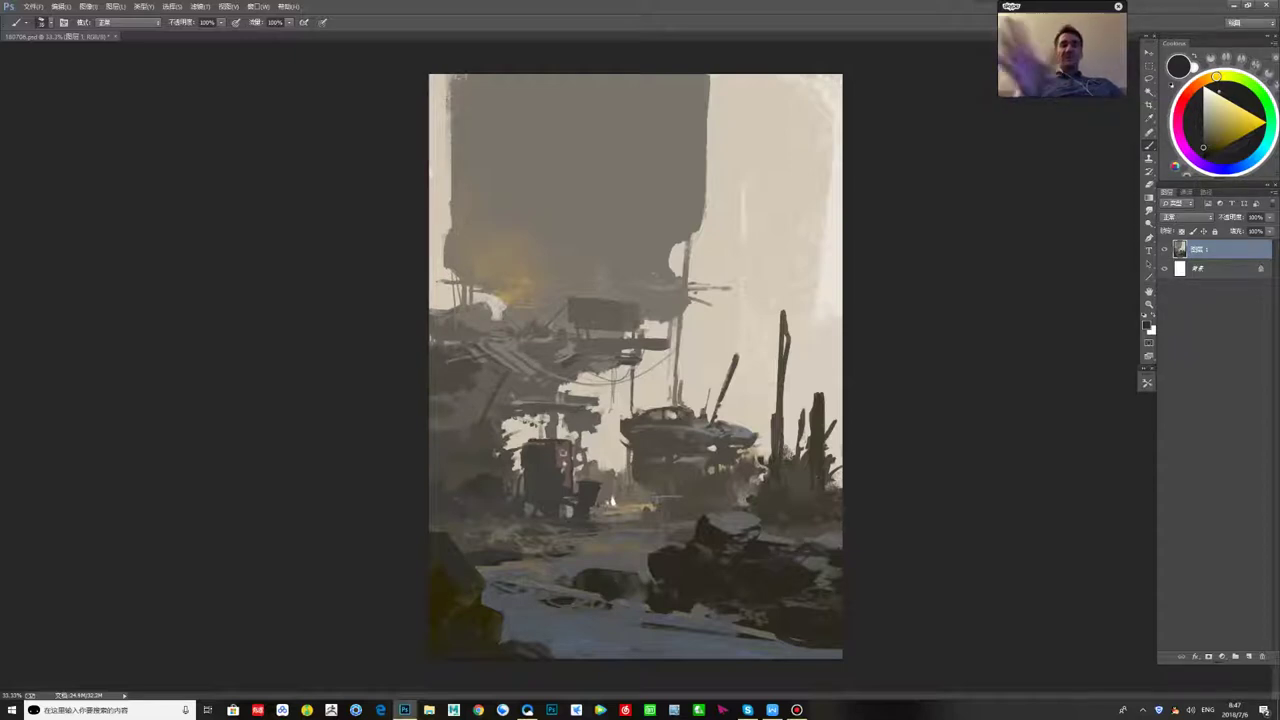
pyautogui.keyDown('alt'); pyautogui.click(655, 470); pyautogui.keyUp('alt')
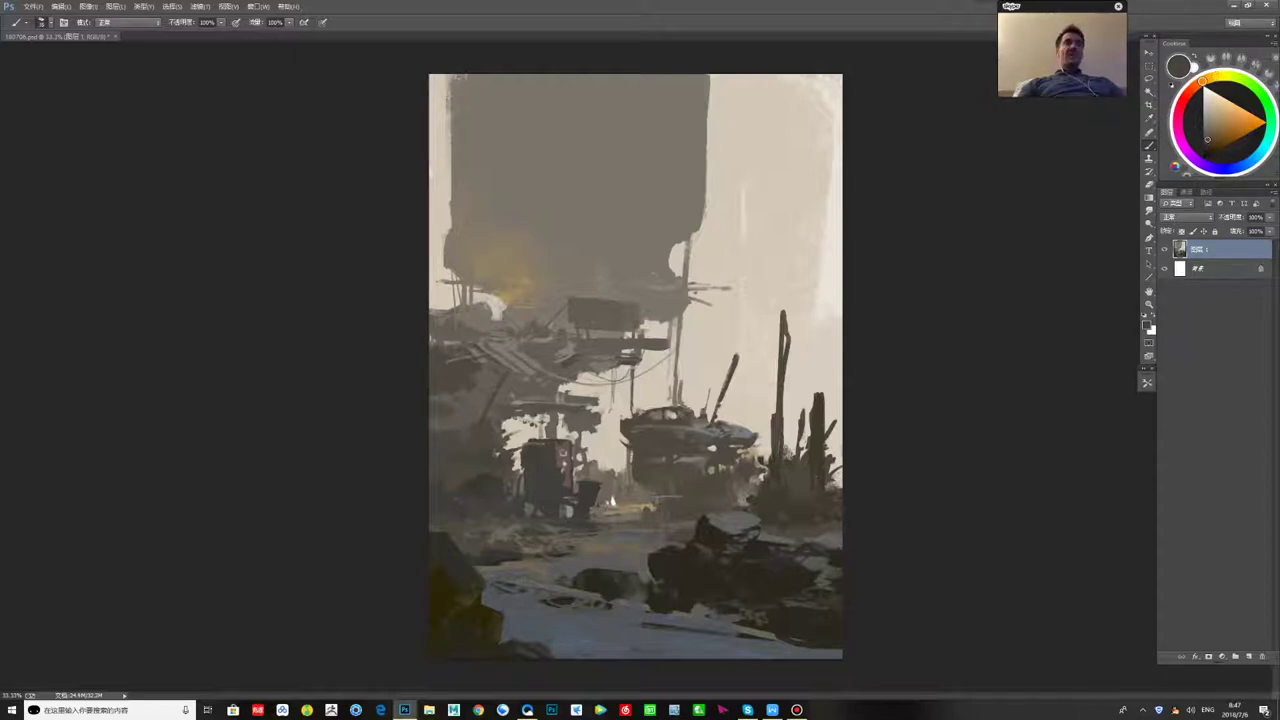
pyautogui.keyDown('alt'); pyautogui.click(586, 557); pyautogui.keyUp('alt')
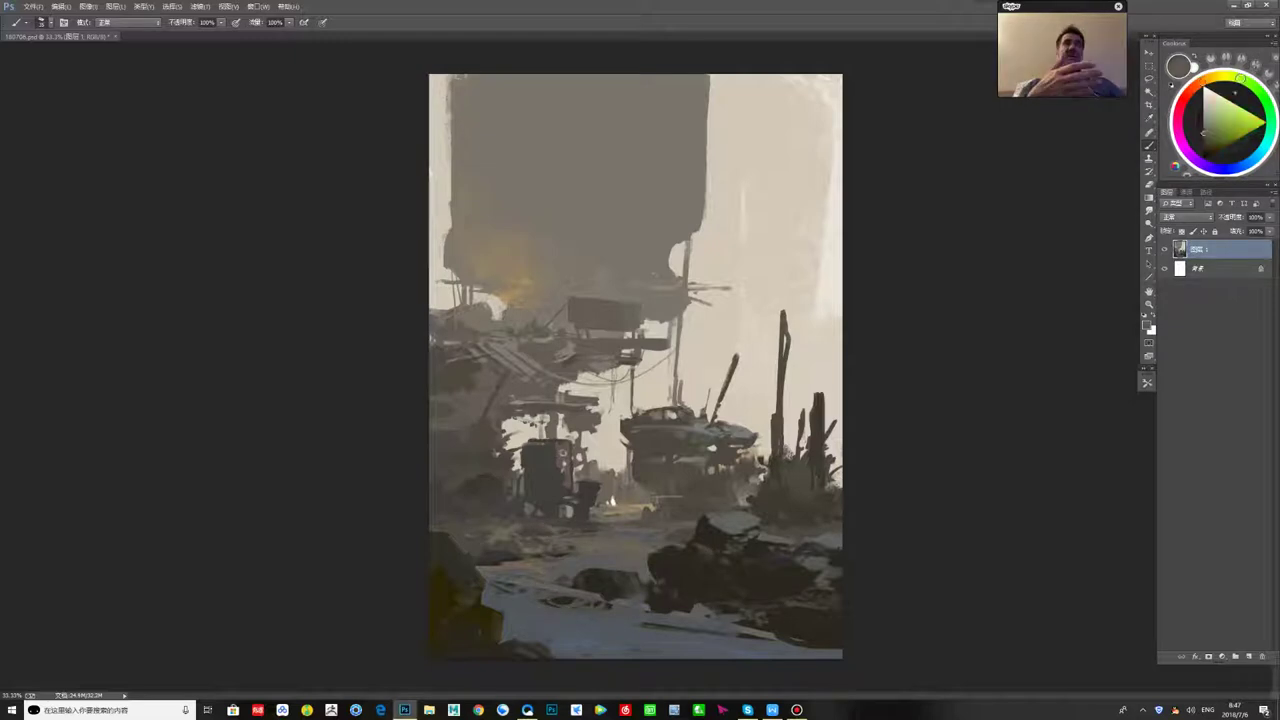
pyautogui.keyDown('alt'); pyautogui.click(548, 482); pyautogui.keyUp('alt')
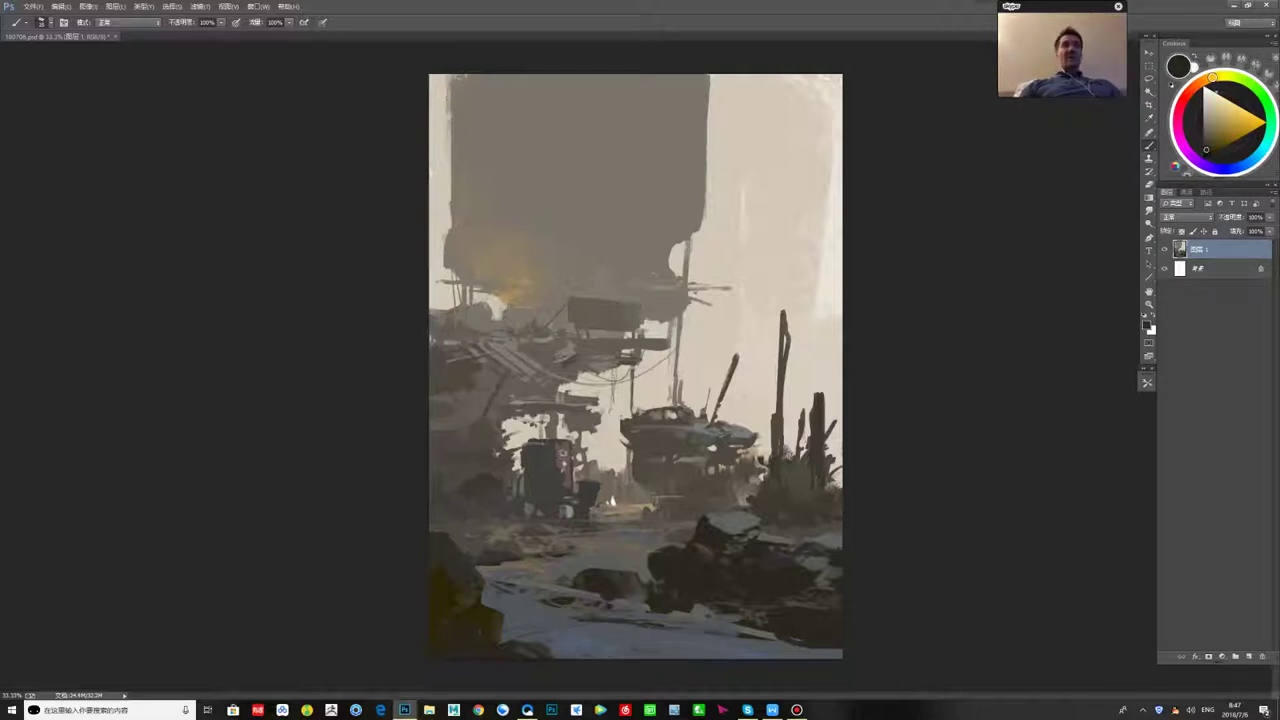
pyautogui.moveTo(530, 624)
pyautogui.mouseDown()
pyautogui.moveTo(582, 625)
pyautogui.moveTo(544, 620)
pyautogui.mouseUp()
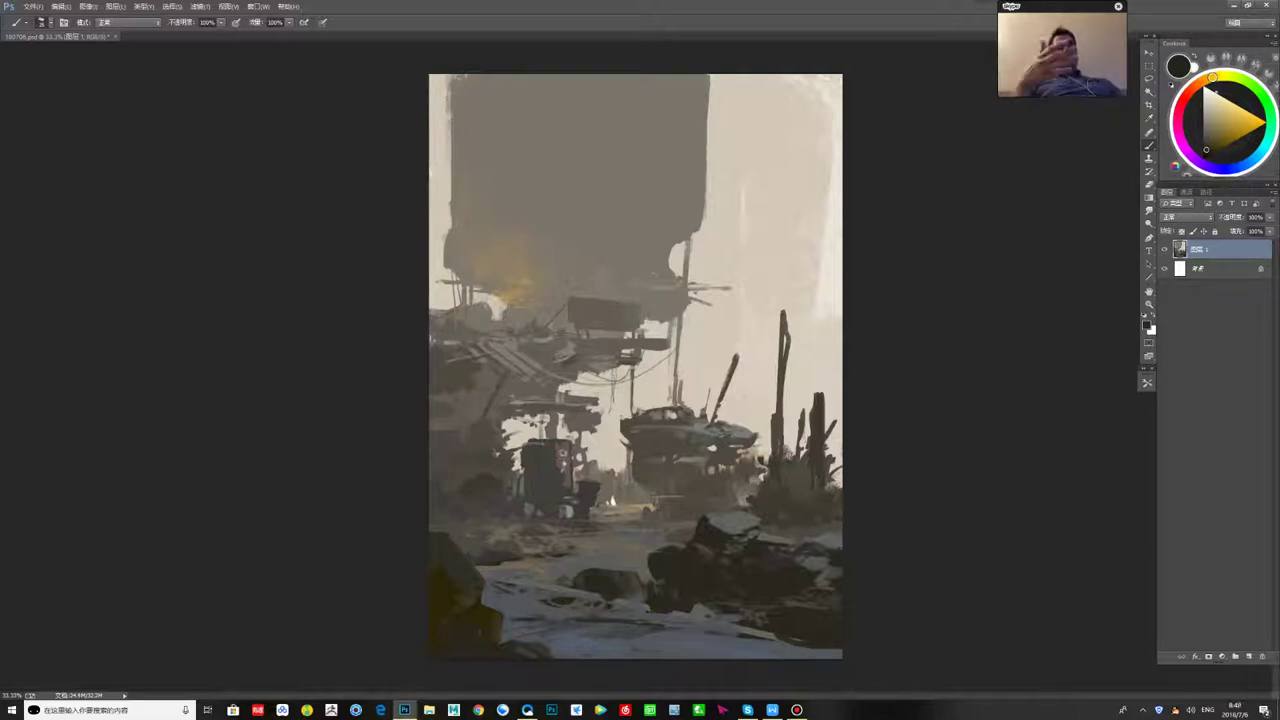
pyautogui.keyDown('alt'); pyautogui.click(540, 618); pyautogui.keyUp('alt')
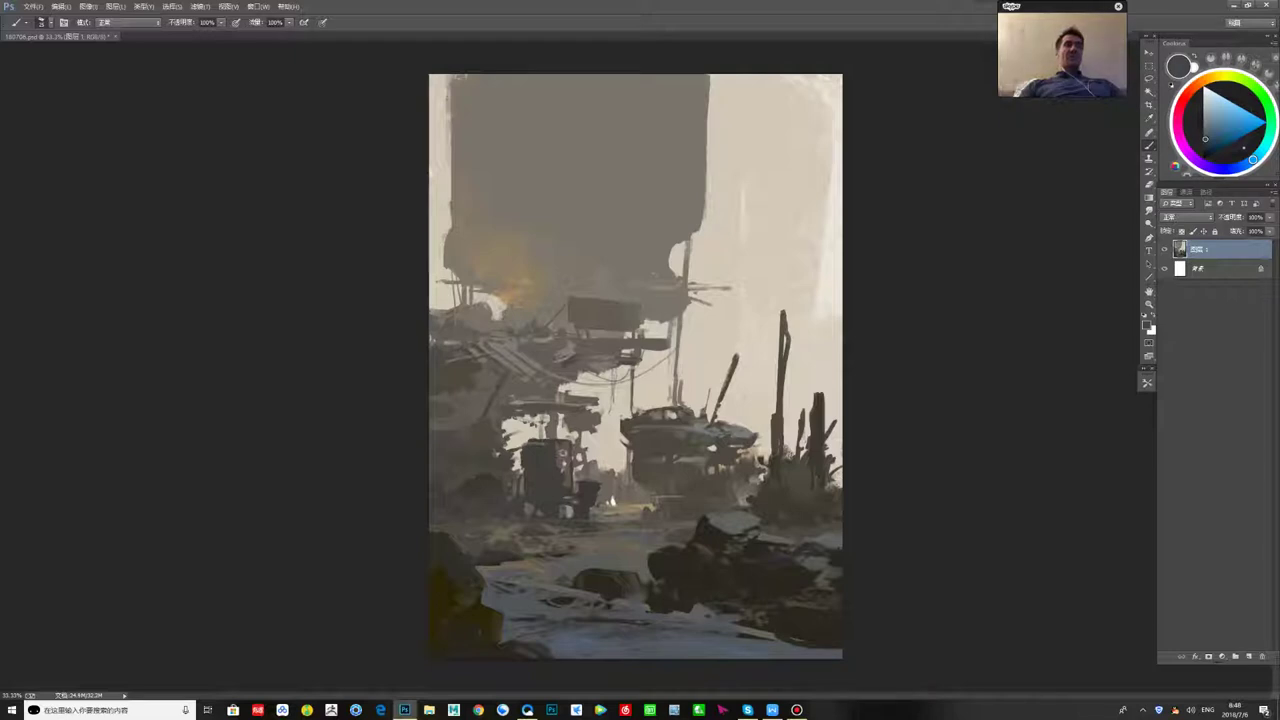
pyautogui.keyDown('alt'); pyautogui.click(540, 618); pyautogui.keyUp('alt')
pyautogui.keyDown('alt'); pyautogui.click(549, 614); pyautogui.keyUp('alt')
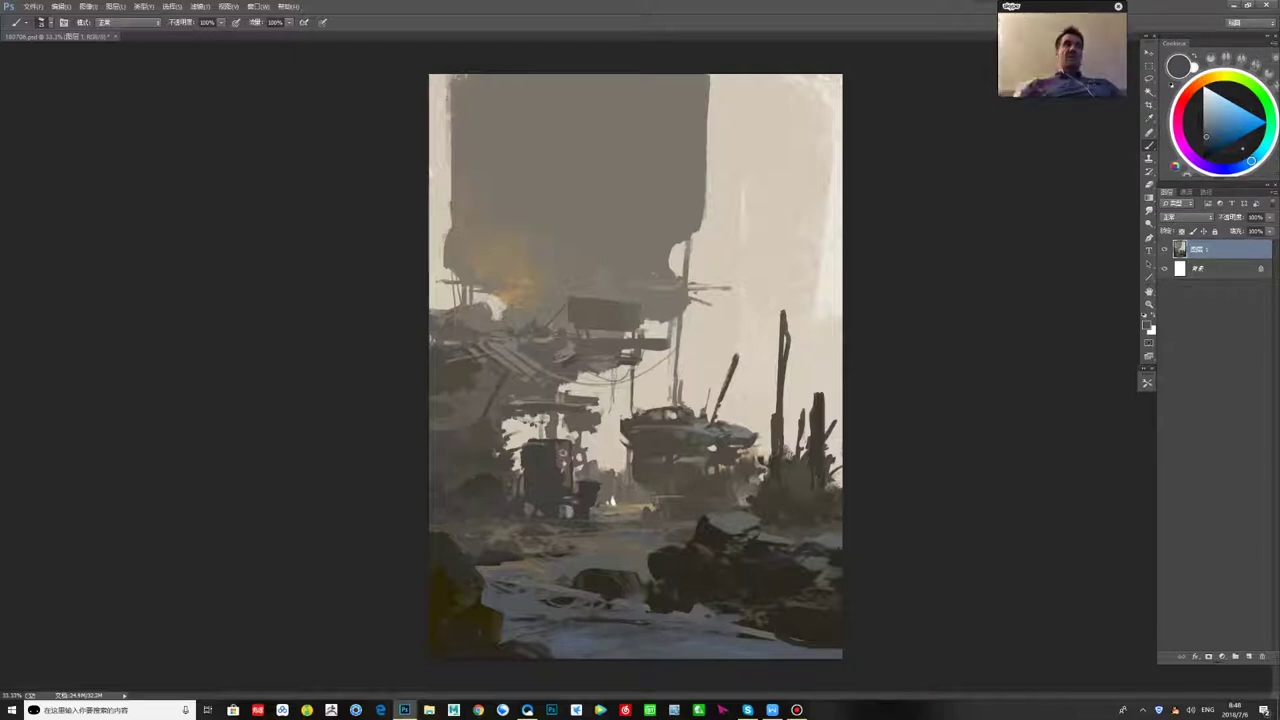
# - Touch up the dark upright block and the haze beside it with sampled warm grey and dark tones
pyautogui.keyDown('alt'); pyautogui.click(612, 482); pyautogui.keyUp('alt')
pyautogui.keyDown('alt'); pyautogui.click(614, 482); pyautogui.keyUp('alt')
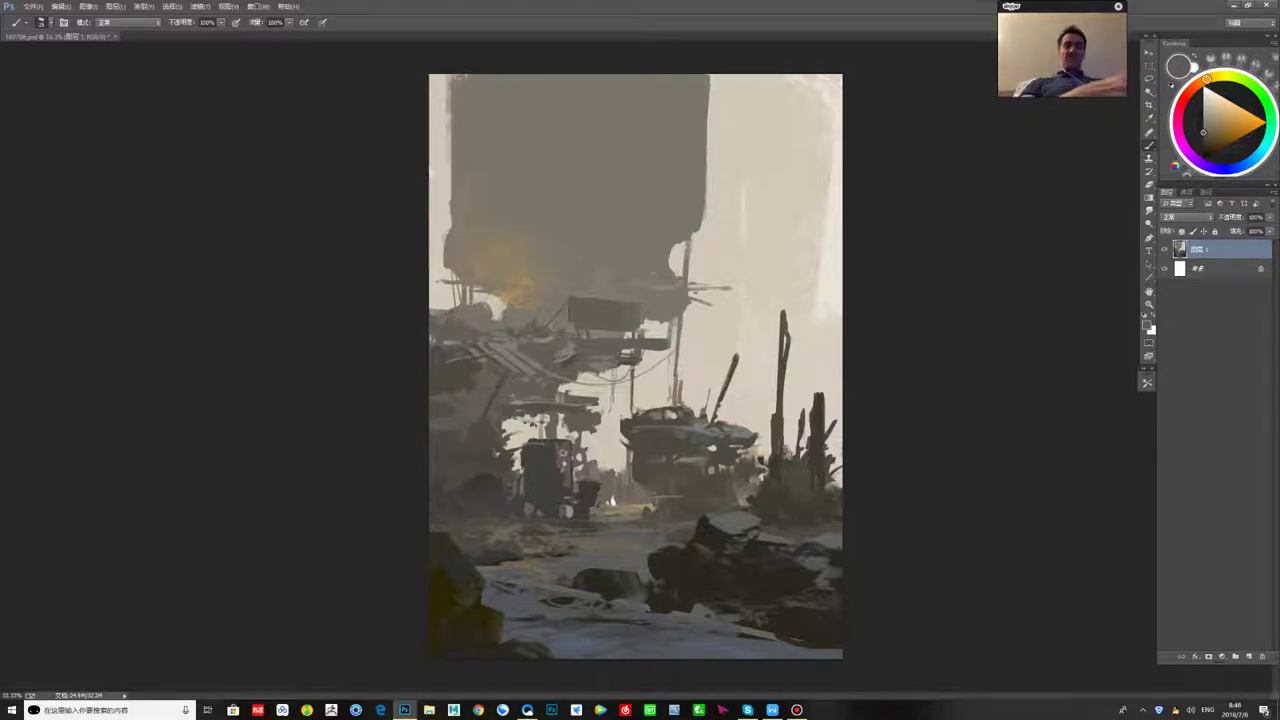
pyautogui.keyDown('alt'); pyautogui.click(562, 453); pyautogui.keyUp('alt')
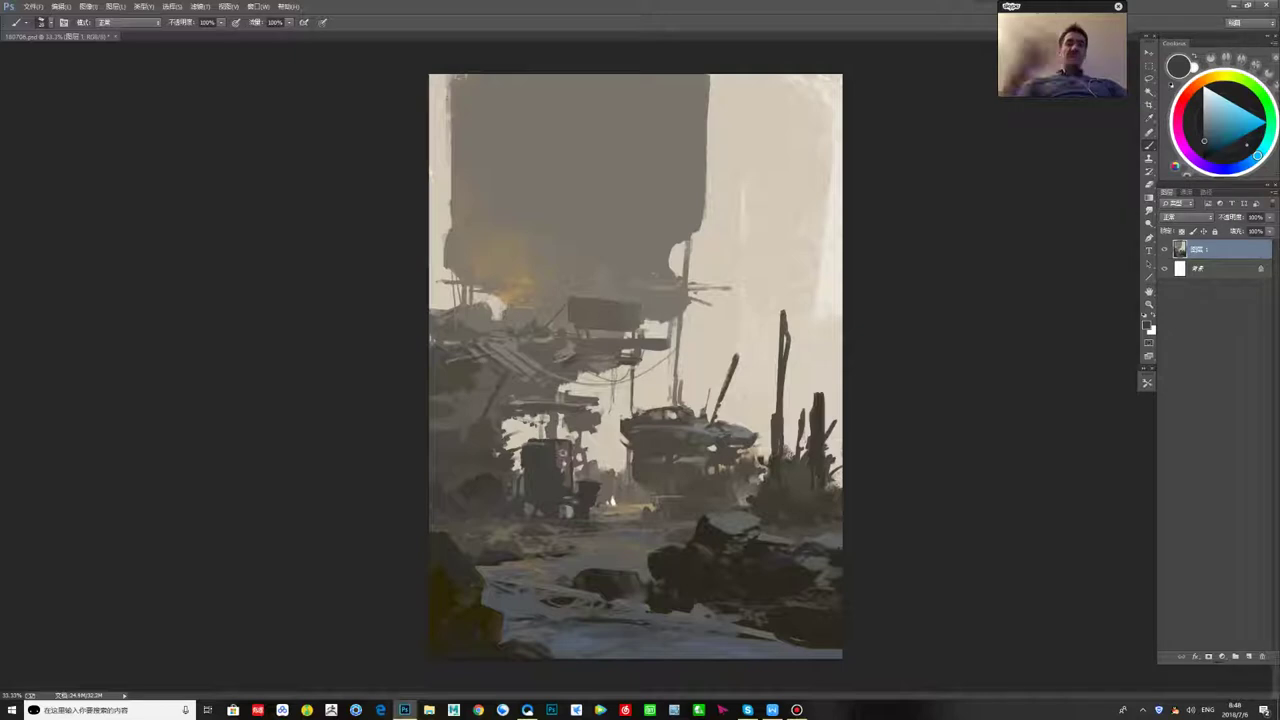
pyautogui.keyDown('alt'); pyautogui.click(550, 462); pyautogui.keyUp('alt')
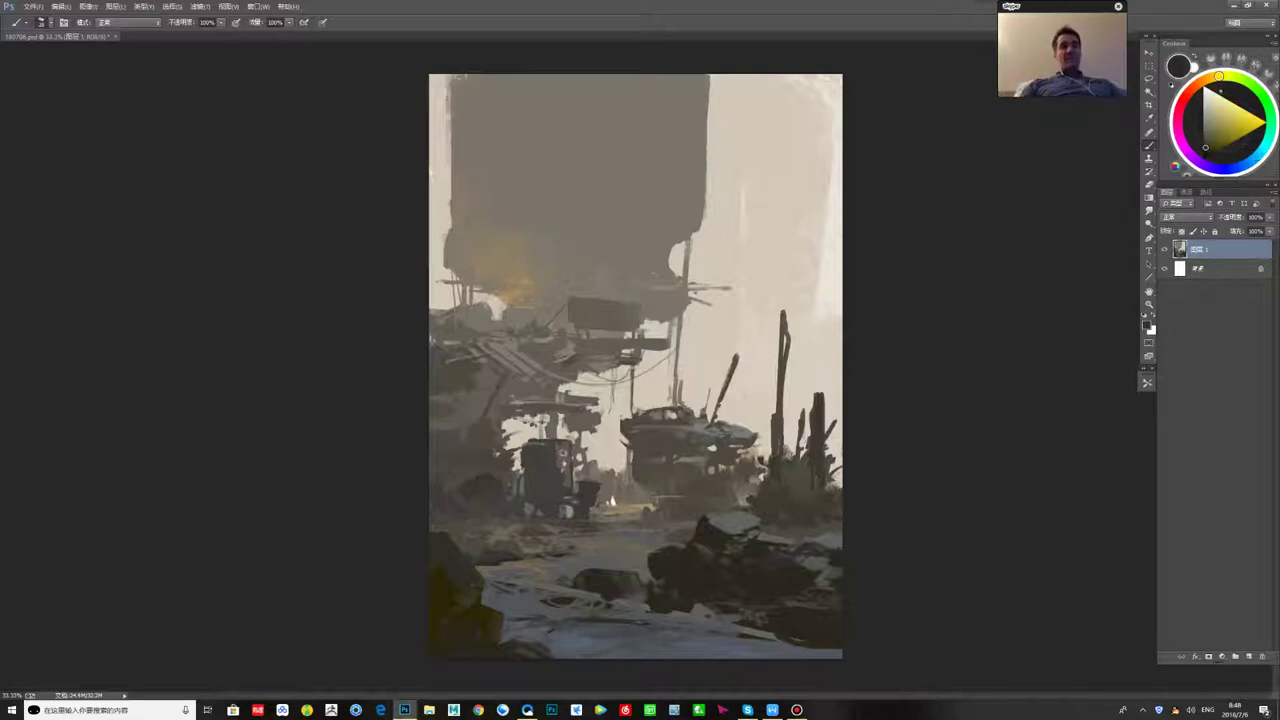
# - Work sampled dark, blue-grey and greenish-grey tones into the ground in front of and behind the ochre rock
pyautogui.keyDown('alt'); pyautogui.click(552, 630); pyautogui.keyUp('alt')
pyautogui.keyDown('alt'); pyautogui.click(552, 634); pyautogui.keyUp('alt')
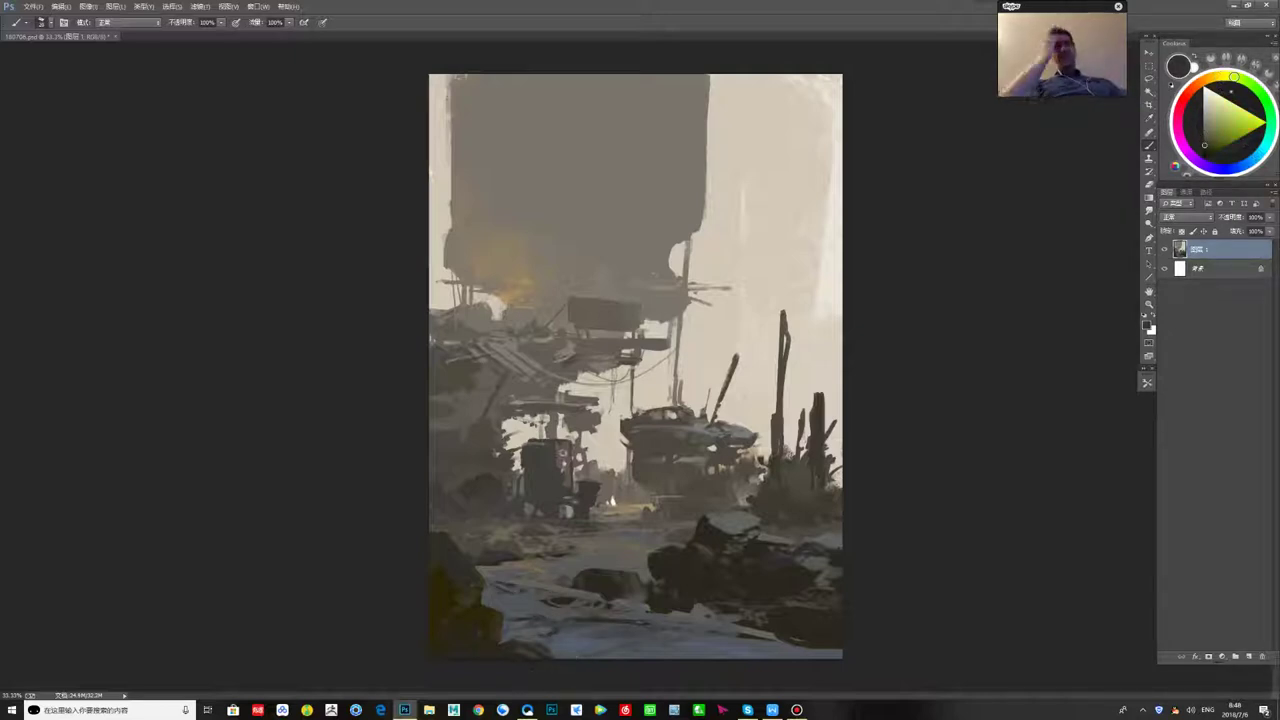
pyautogui.keyDown('alt'); pyautogui.click(541, 630); pyautogui.keyUp('alt')
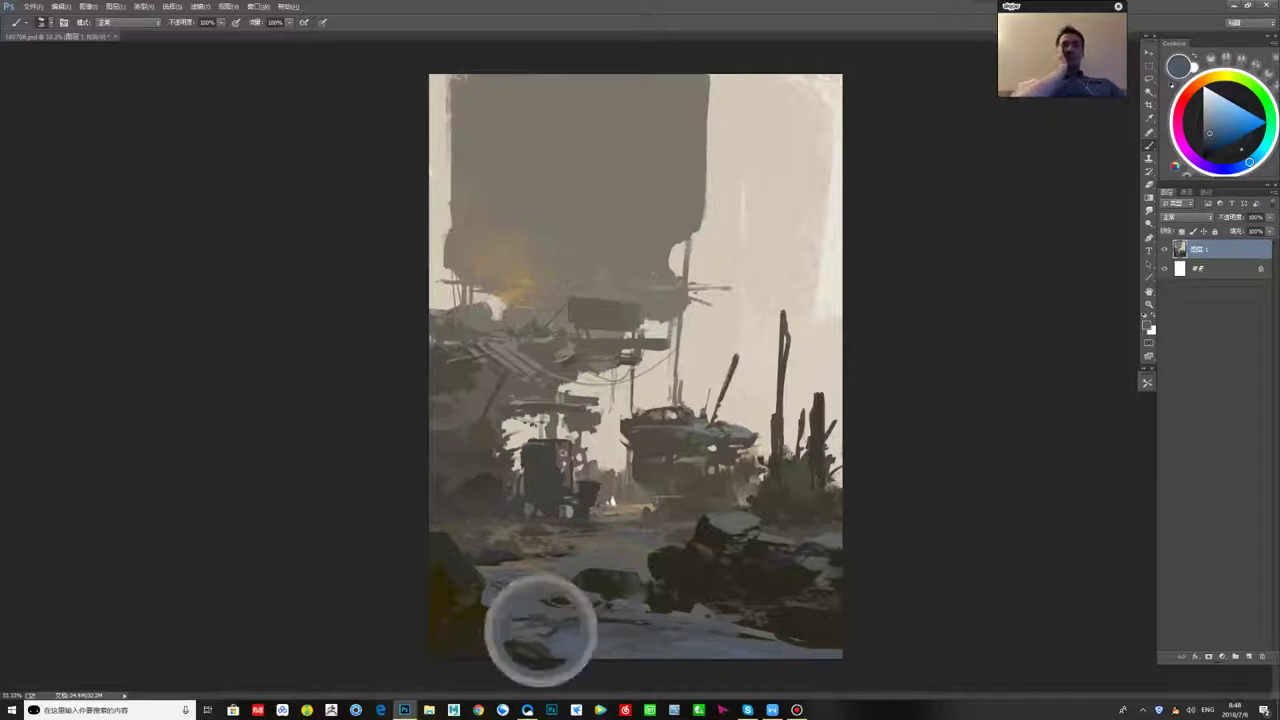
pyautogui.click(1265, 98)
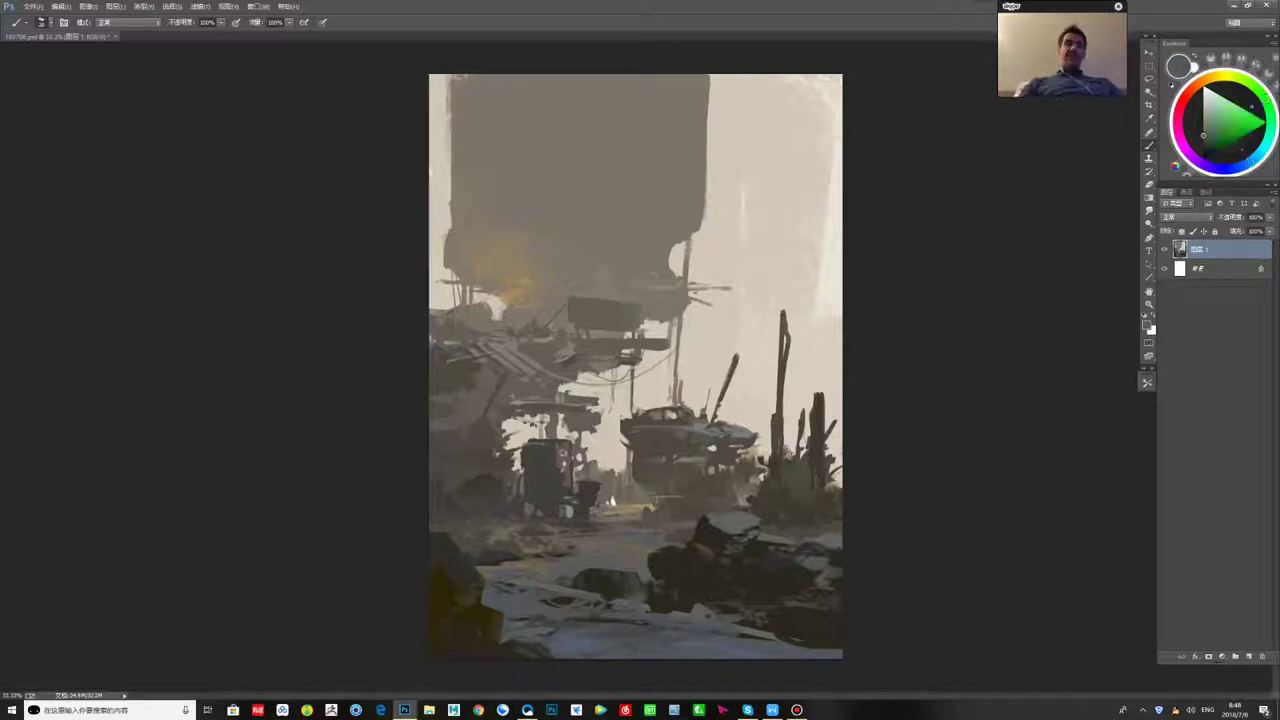
pyautogui.keyDown('alt'); pyautogui.click(508, 570); pyautogui.keyUp('alt')
pyautogui.moveTo(480, 546); pyautogui.dragTo(512, 530)
pyautogui.keyDown('alt'); pyautogui.click(515, 545); pyautogui.keyUp('alt')
pyautogui.keyDown('alt'); pyautogui.click(515, 545); pyautogui.keyUp('alt')
# - Flip the canvas back and break the long ground lines around the rounded rock into short strokes using sampled tones
pyautogui.hotkey('ctrl', 'shift', 'h')
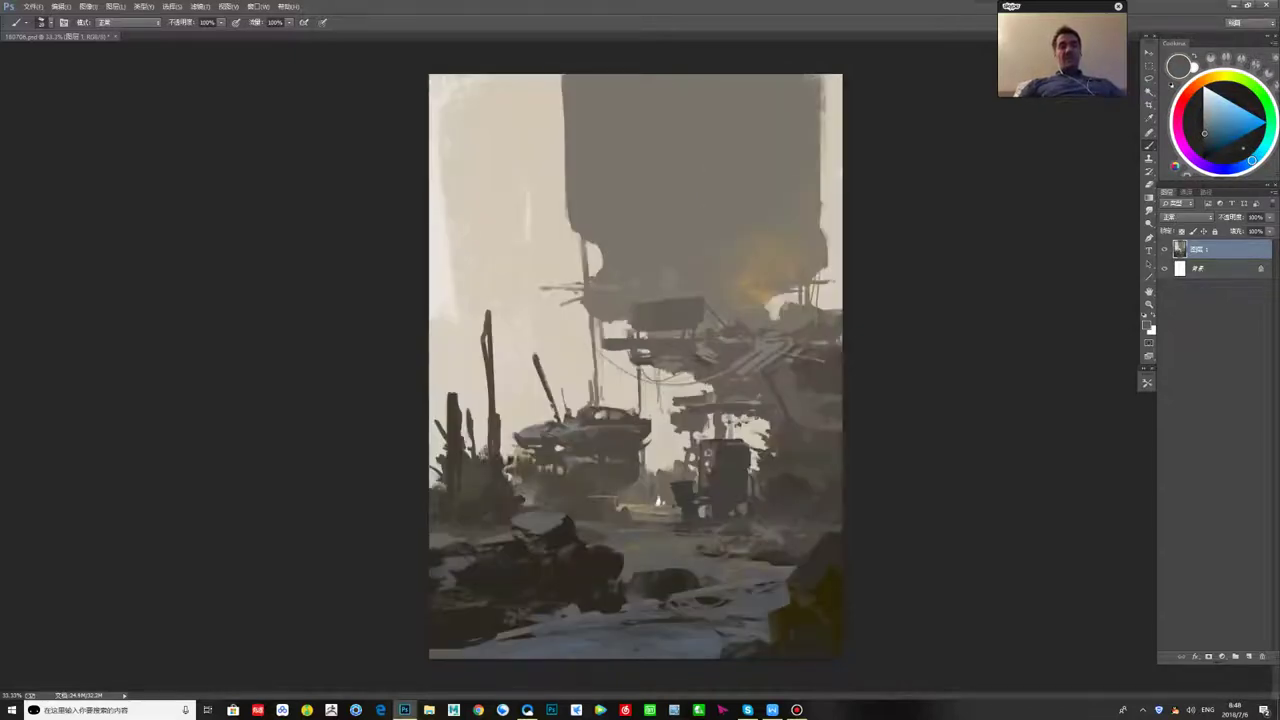
pyautogui.keyDown('alt'); pyautogui.click(765, 573); pyautogui.keyUp('alt')
pyautogui.keyDown('alt'); pyautogui.click(765, 573); pyautogui.keyUp('alt')
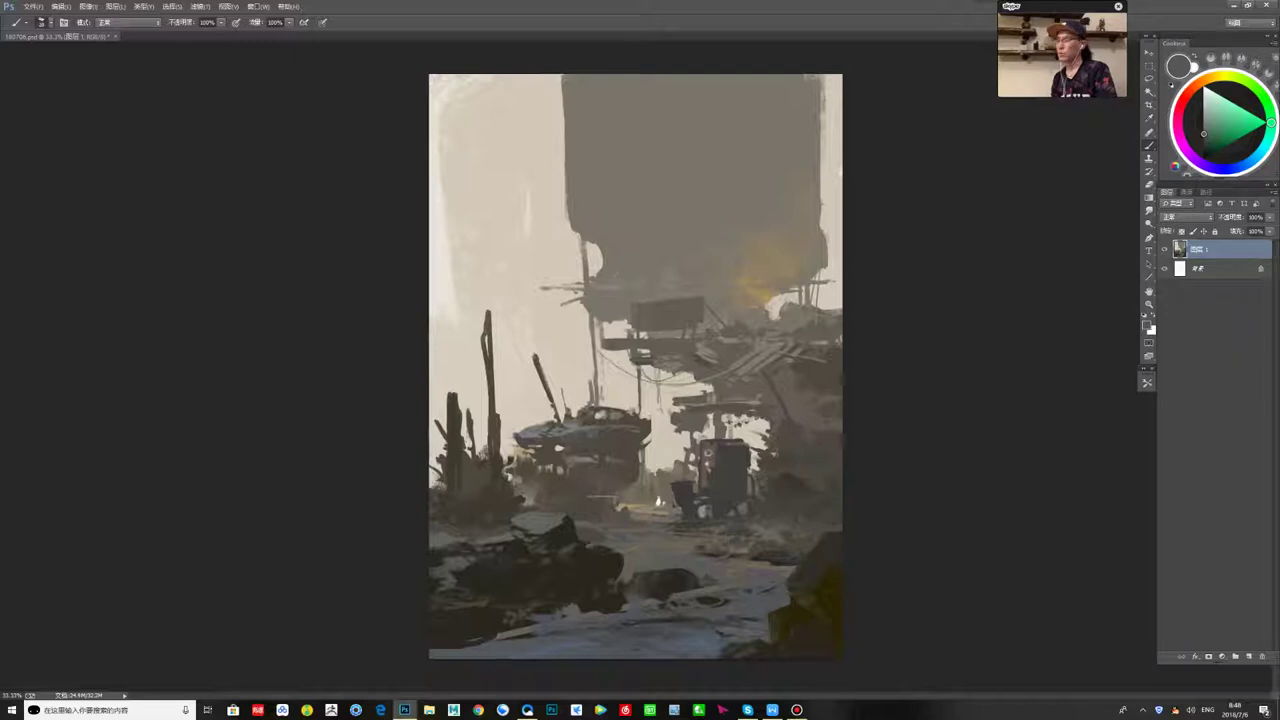
pyautogui.keyDown('alt'); pyautogui.click(635, 603); pyautogui.keyUp('alt')
pyautogui.keyDown('alt'); pyautogui.click(607, 608); pyautogui.keyUp('alt')
pyautogui.keyDown('alt'); pyautogui.click(595, 609); pyautogui.keyUp('alt')
pyautogui.keyDown('alt'); pyautogui.click(611, 603); pyautogui.keyUp('alt')
pyautogui.keyDown('alt'); pyautogui.click(697, 605); pyautogui.keyUp('alt')
pyautogui.moveTo(678, 596); pyautogui.dragTo(715, 590)
pyautogui.keyDown('alt'); pyautogui.click(707, 564); pyautogui.keyUp('alt')
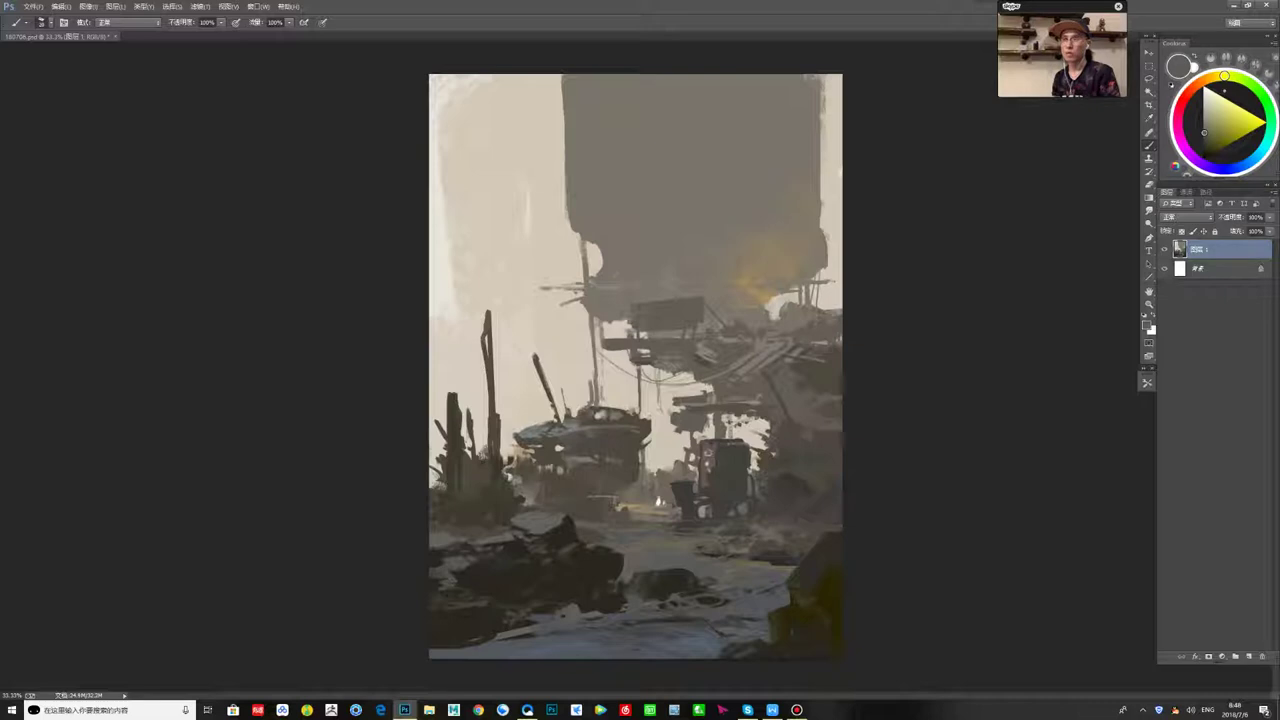
# - Paint sampled grey-brown streaks across the blue ground below the large dark rock mass
pyautogui.keyDown('alt'); pyautogui.click(654, 634); pyautogui.keyUp('alt')
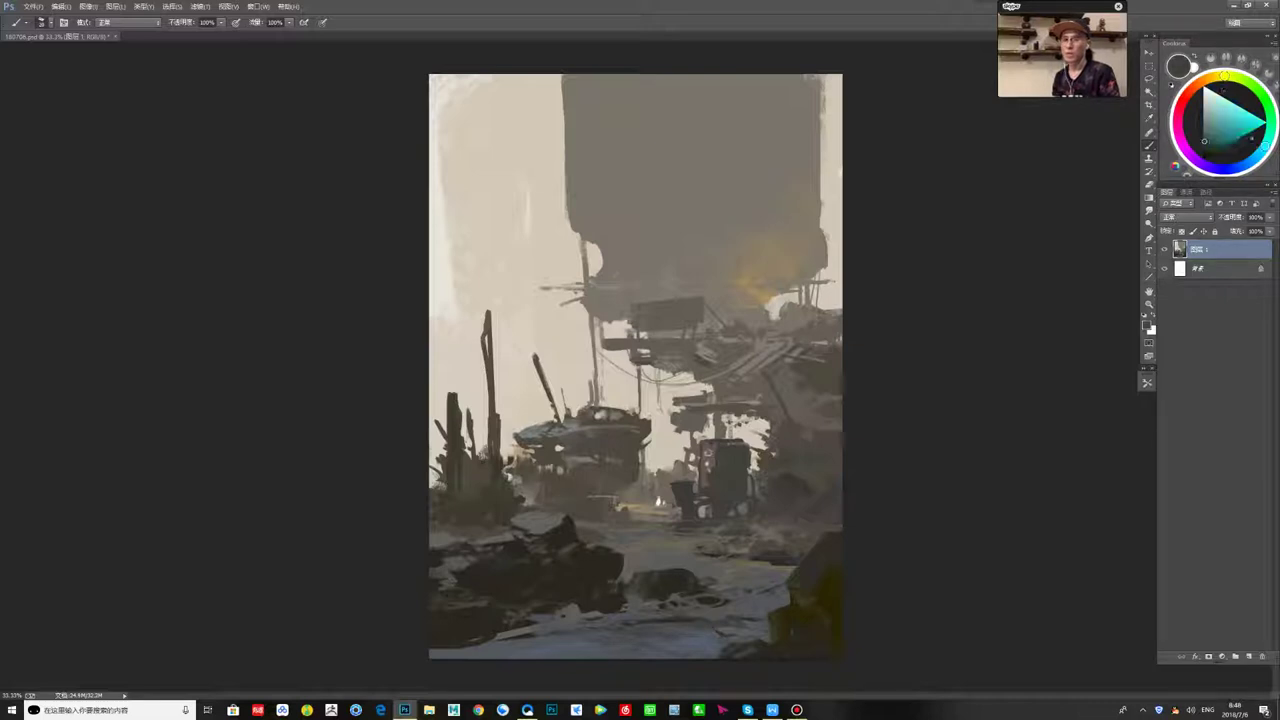
pyautogui.keyDown('alt'); pyautogui.click(512, 630); pyautogui.keyUp('alt')
pyautogui.keyDown('alt'); pyautogui.click(522, 630); pyautogui.keyUp('alt')
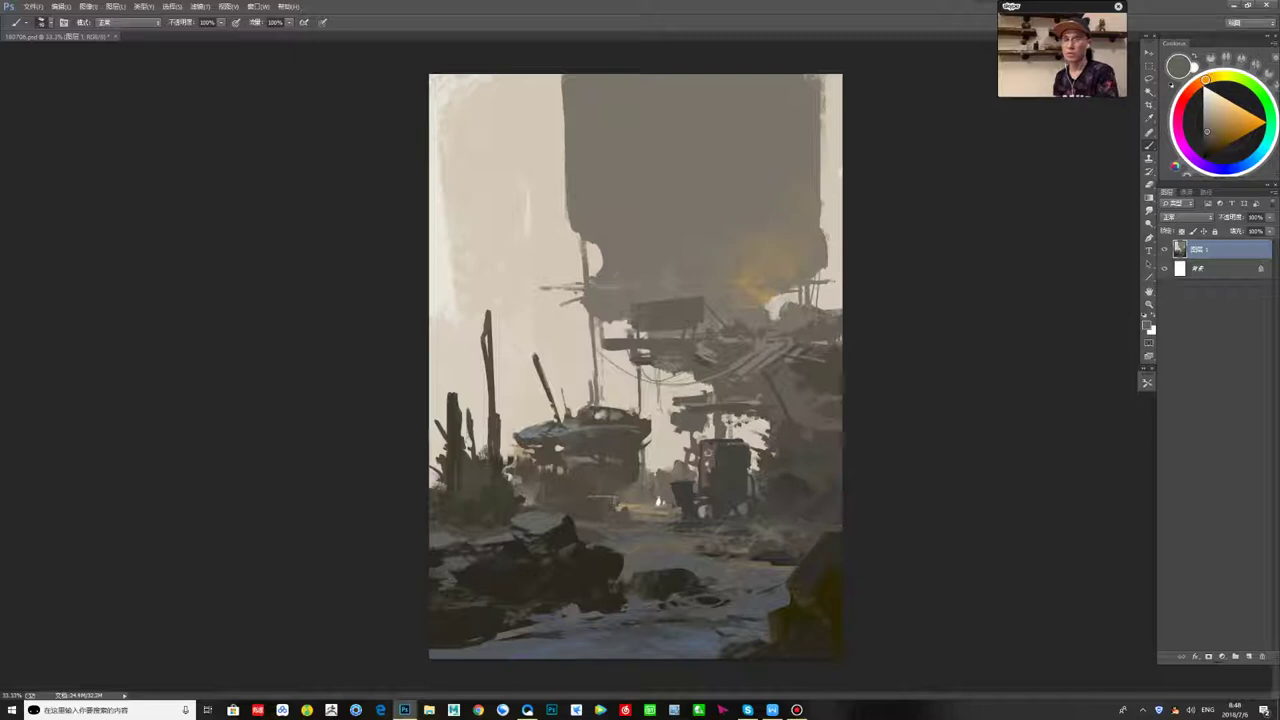
pyautogui.keyDown('alt'); pyautogui.click(540, 632); pyautogui.keyUp('alt')
pyautogui.moveTo(543, 636); pyautogui.dragTo(617, 627)
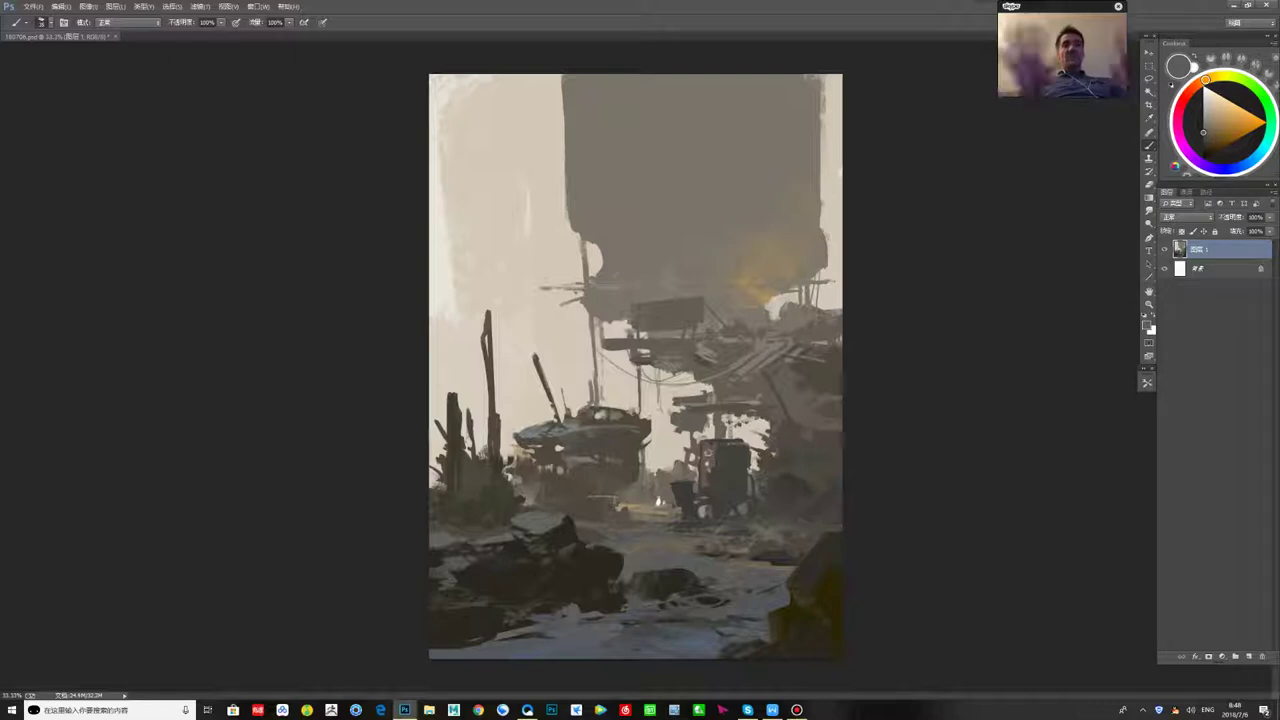
# - Vary the blue foreground toward the ochre rock with sampled dark blue-grey and neutral grey strokes
pyautogui.keyDown('alt'); pyautogui.click(606, 620); pyautogui.keyUp('alt')
pyautogui.keyDown('alt'); pyautogui.click(543, 629); pyautogui.keyUp('alt')
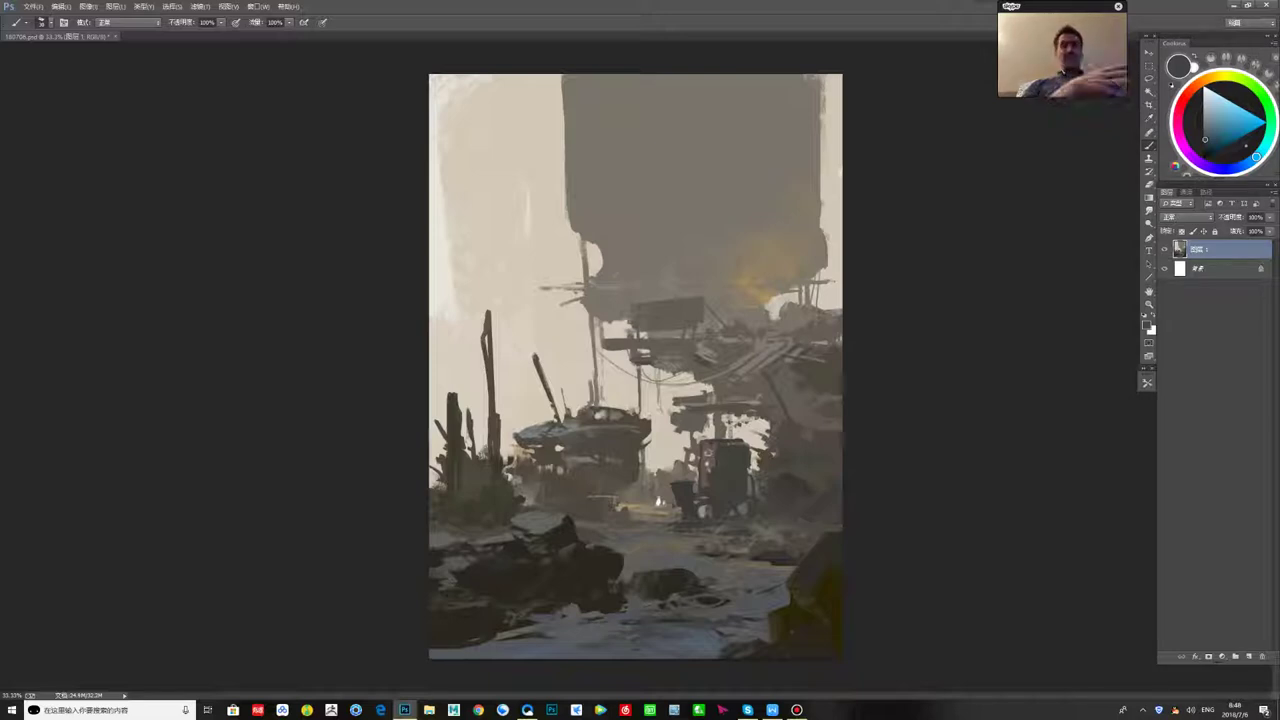
pyautogui.keyDown('alt'); pyautogui.click(599, 629); pyautogui.keyUp('alt')
pyautogui.keyDown('alt'); pyautogui.click(746, 604); pyautogui.keyUp('alt')
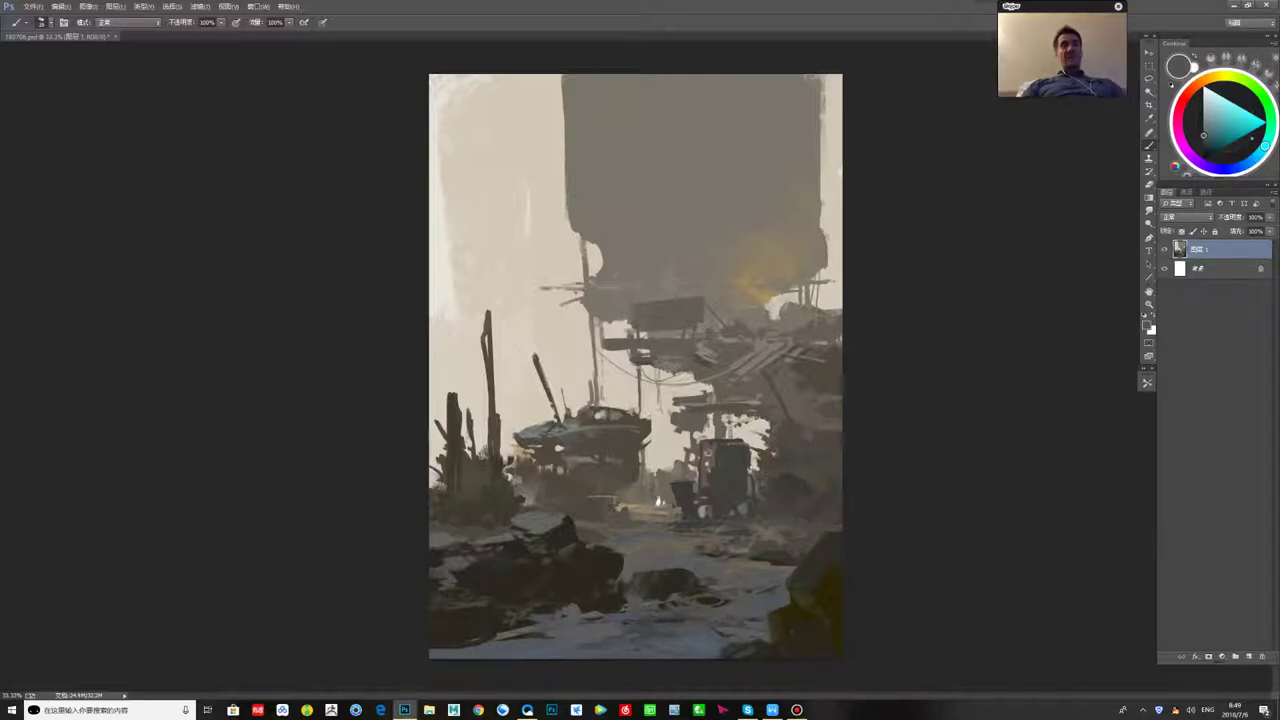
pyautogui.keyDown('alt'); pyautogui.click(749, 572); pyautogui.keyUp('alt')
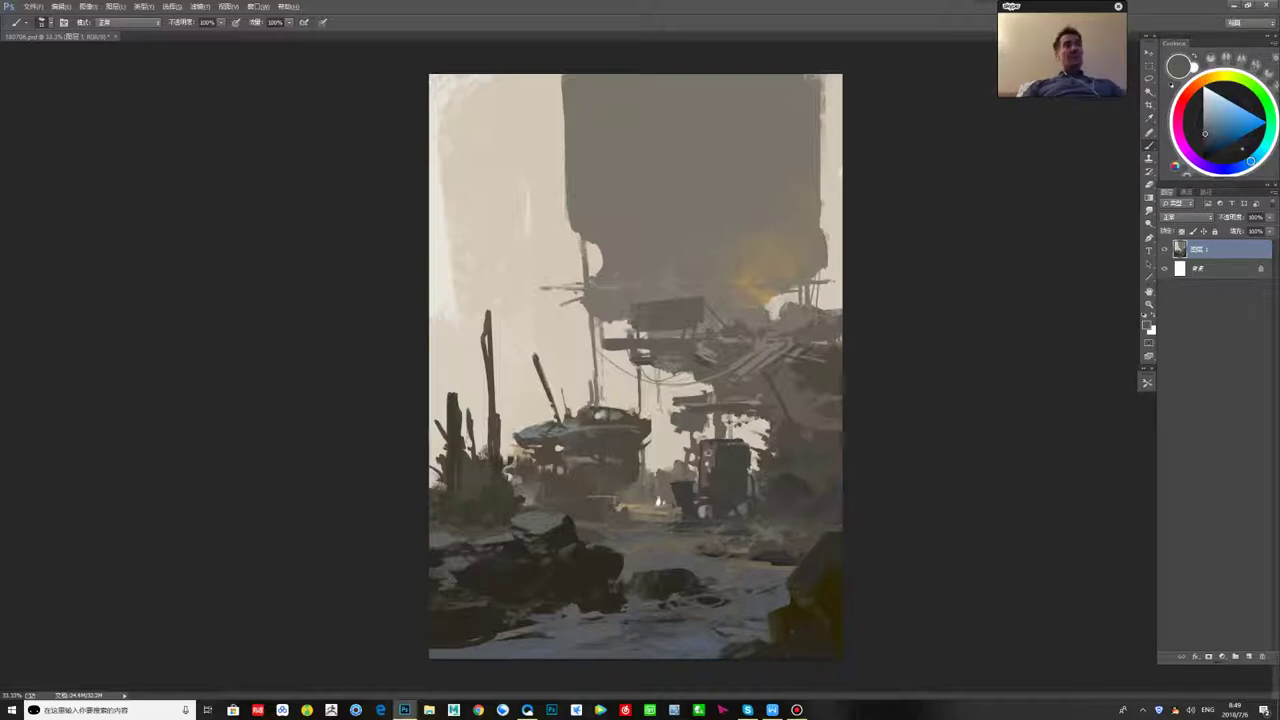
# - Refine the ground and dark base below the boat's stern with sampled brown and warm grey tones
pyautogui.keyDown('alt'); pyautogui.click(621, 532); pyautogui.keyUp('alt')
pyautogui.keyDown('alt'); pyautogui.click(612, 512); pyautogui.keyUp('alt')
pyautogui.keyDown('alt'); pyautogui.click(620, 500); pyautogui.keyUp('alt')
pyautogui.keyDown('alt'); pyautogui.click(620, 500); pyautogui.keyUp('alt')
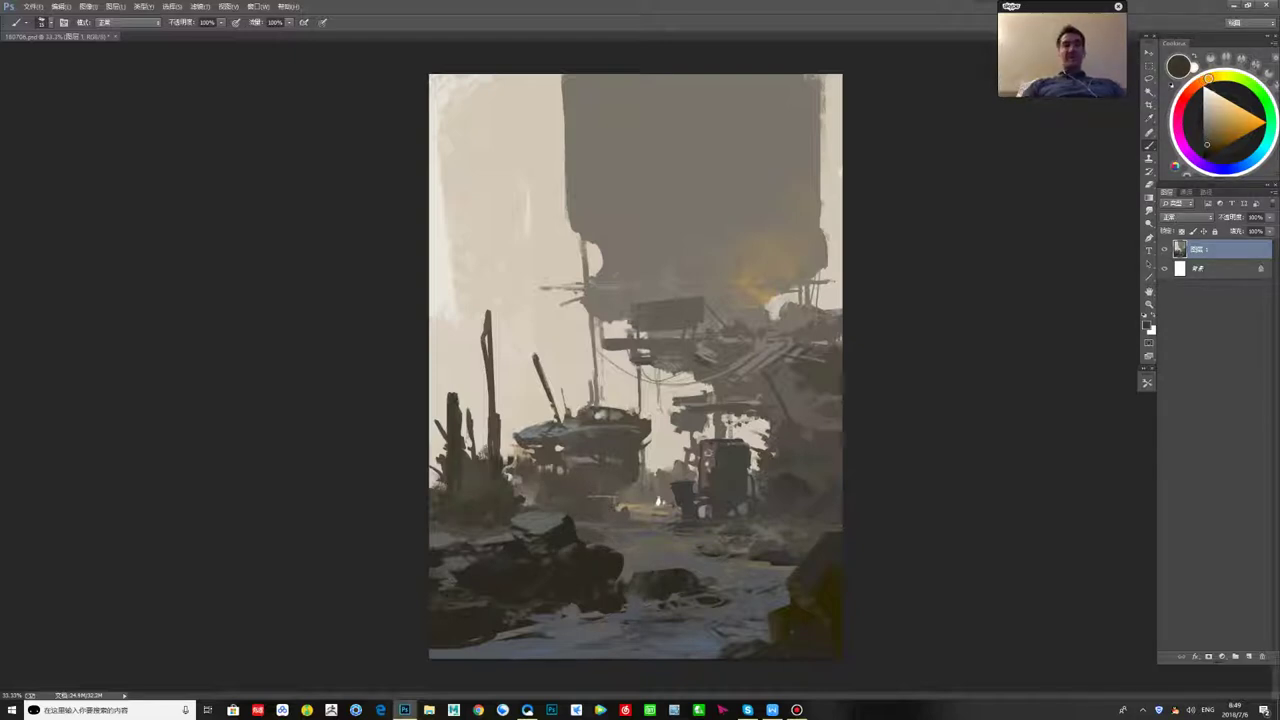
pyautogui.keyDown('alt'); pyautogui.click(620, 500); pyautogui.keyUp('alt')
pyautogui.keyDown('alt'); pyautogui.click(620, 500); pyautogui.keyUp('alt')
pyautogui.keyDown('alt'); pyautogui.click(640, 525); pyautogui.keyUp('alt')
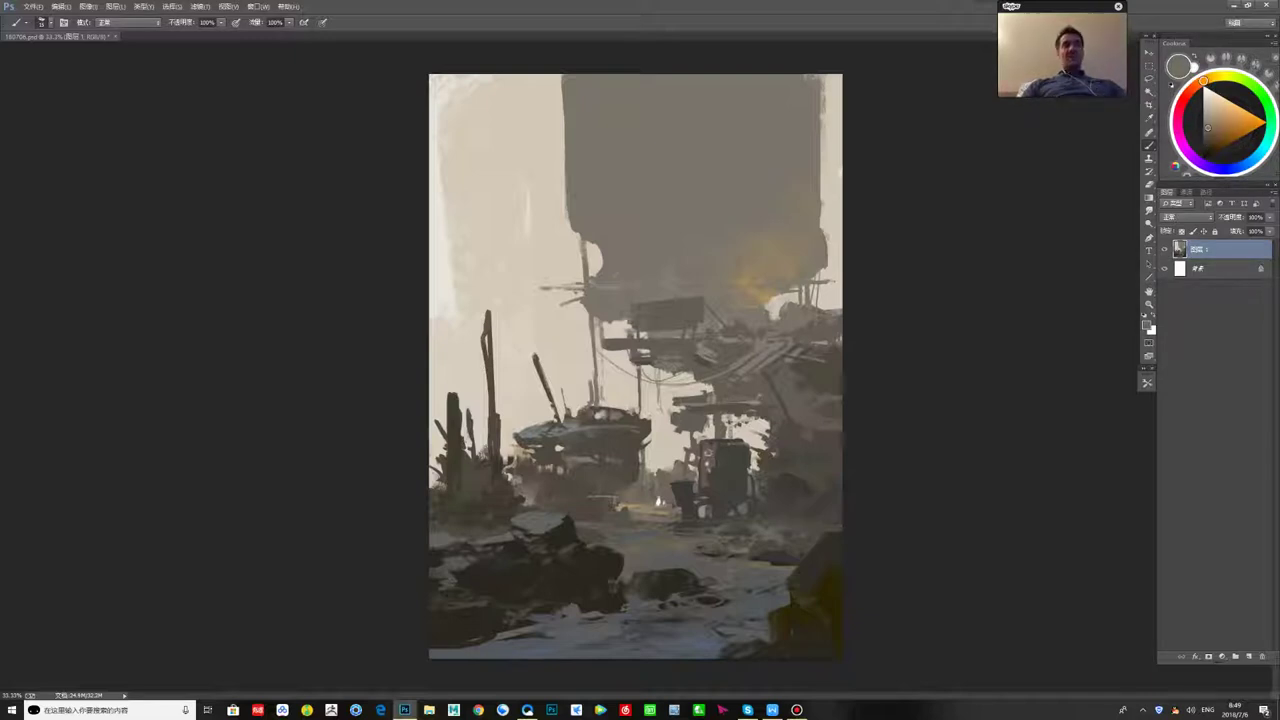
# - Add sampled brown-grey strokes to the planked ledge and the beams beneath it
pyautogui.keyDown('alt'); pyautogui.click(740, 398); pyautogui.keyUp('alt')
pyautogui.keyDown('alt'); pyautogui.click(760, 420); pyautogui.keyUp('alt')
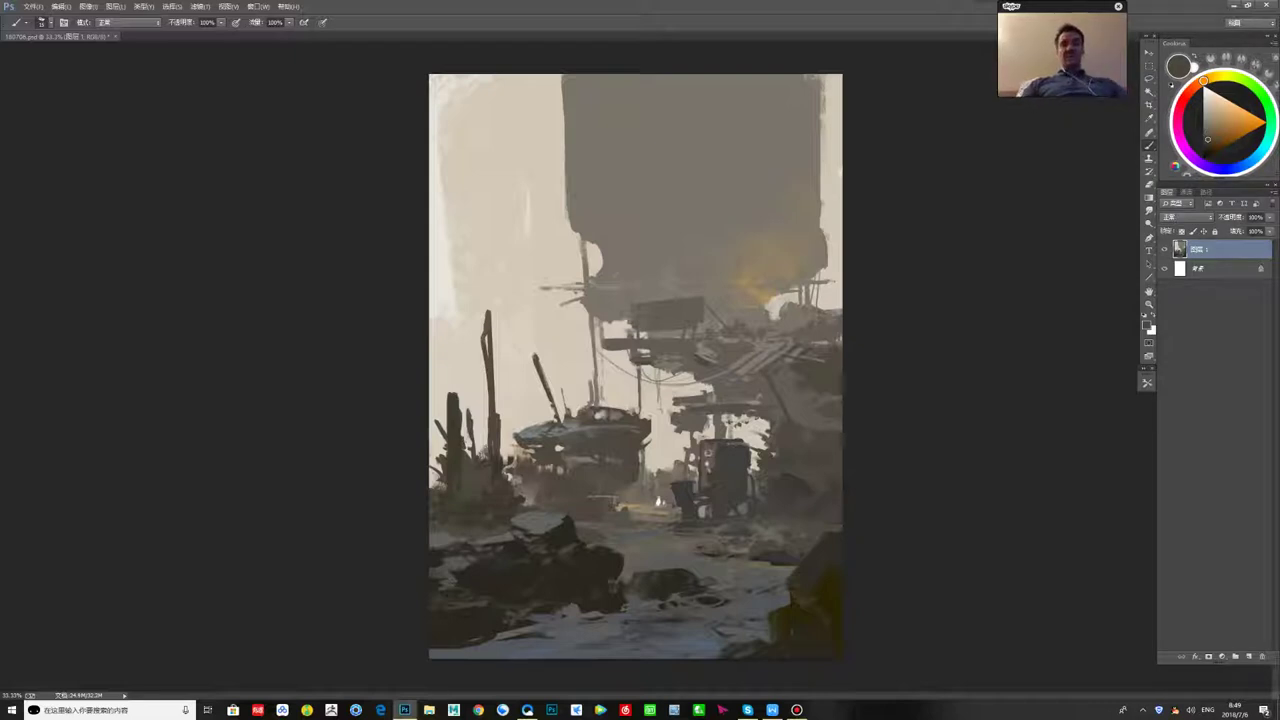
pyautogui.keyDown('alt'); pyautogui.click(745, 345); pyautogui.keyUp('alt')
pyautogui.keyDown('alt'); pyautogui.click(736, 358); pyautogui.keyUp('alt')
pyautogui.moveTo(684, 338); pyautogui.dragTo(769, 315)
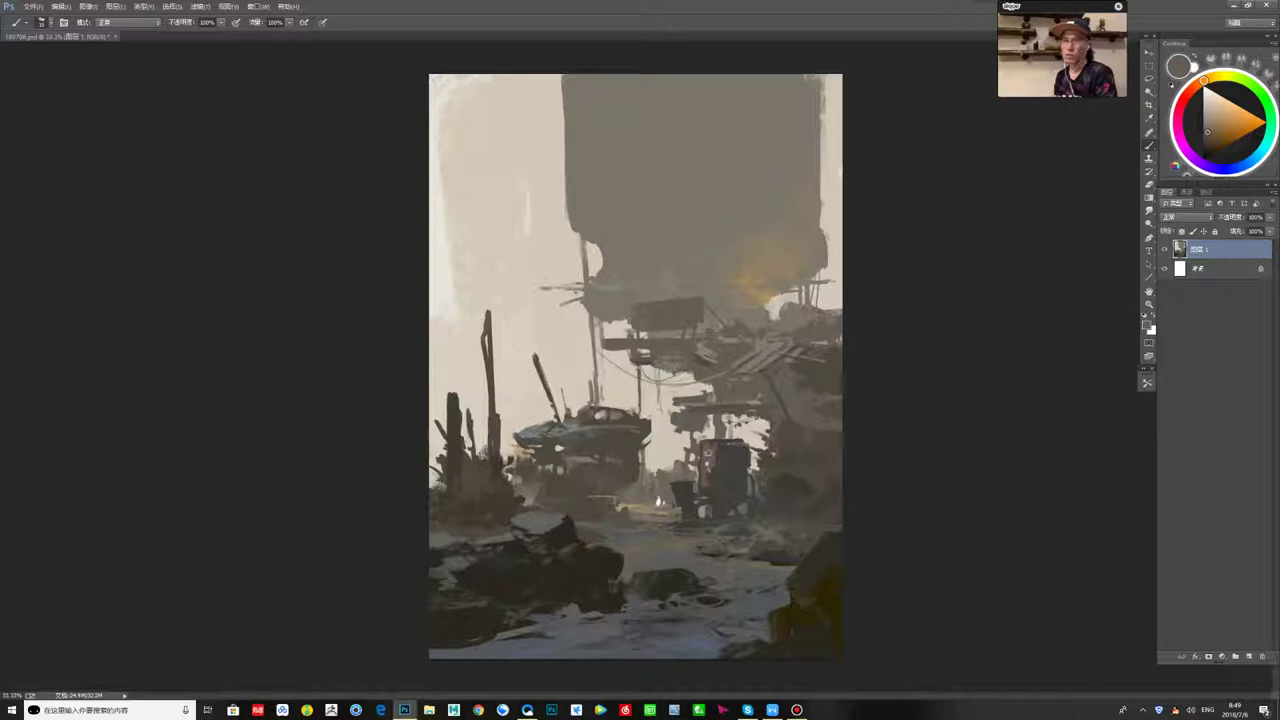
# - Build up debris and plank edges at the ledge's outer end with sampled warm greys and browns
pyautogui.keyDown('alt'); pyautogui.click(745, 390); pyautogui.keyUp('alt')
pyautogui.keyDown('alt'); pyautogui.click(745, 376); pyautogui.keyUp('alt')
pyautogui.keyDown('alt'); pyautogui.click(699, 358); pyautogui.keyUp('alt')
pyautogui.moveTo(704, 355)
pyautogui.mouseDown()
pyautogui.moveTo(716, 361)
pyautogui.moveTo(721, 346)
pyautogui.mouseUp()
pyautogui.keyDown('alt'); pyautogui.click(712, 354); pyautogui.keyUp('alt')
pyautogui.keyDown('alt'); pyautogui.click(716, 353); pyautogui.keyUp('alt')
pyautogui.keyDown('alt'); pyautogui.click(714, 334); pyautogui.keyUp('alt')
pyautogui.keyDown('alt'); pyautogui.click(749, 338); pyautogui.keyUp('alt')
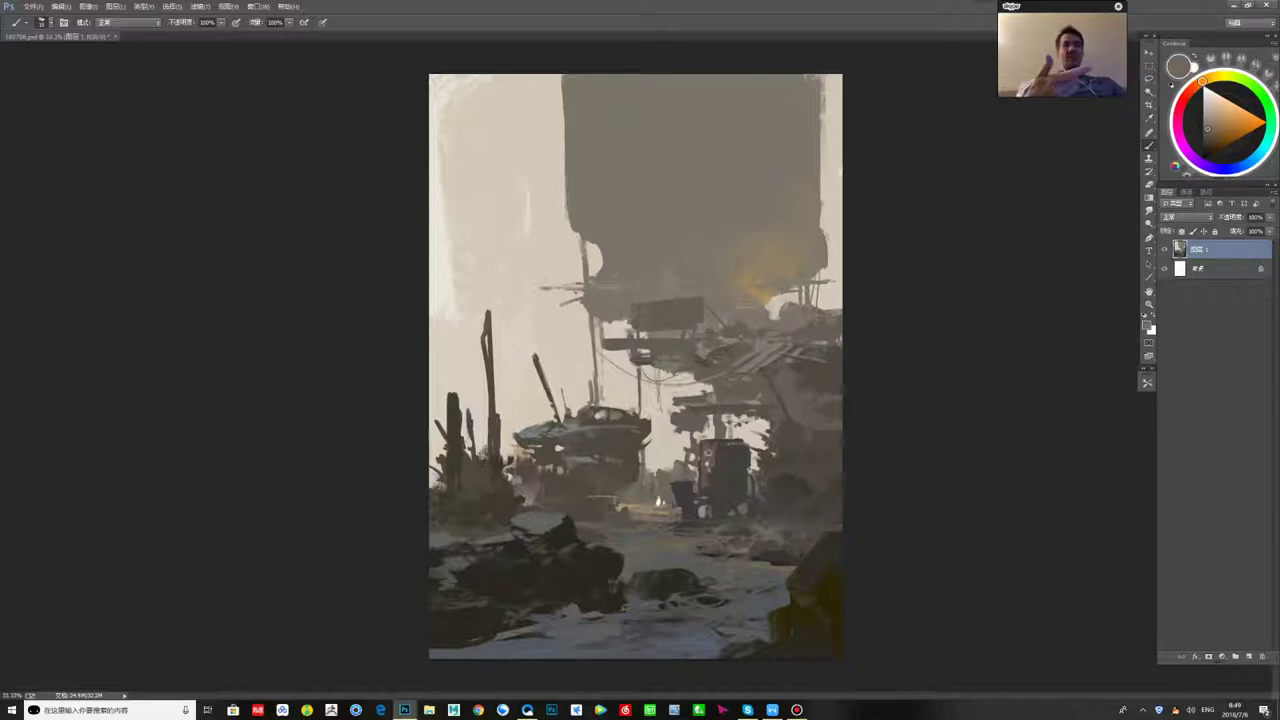
pyautogui.keyDown('alt'); pyautogui.click(745, 345); pyautogui.keyUp('alt')
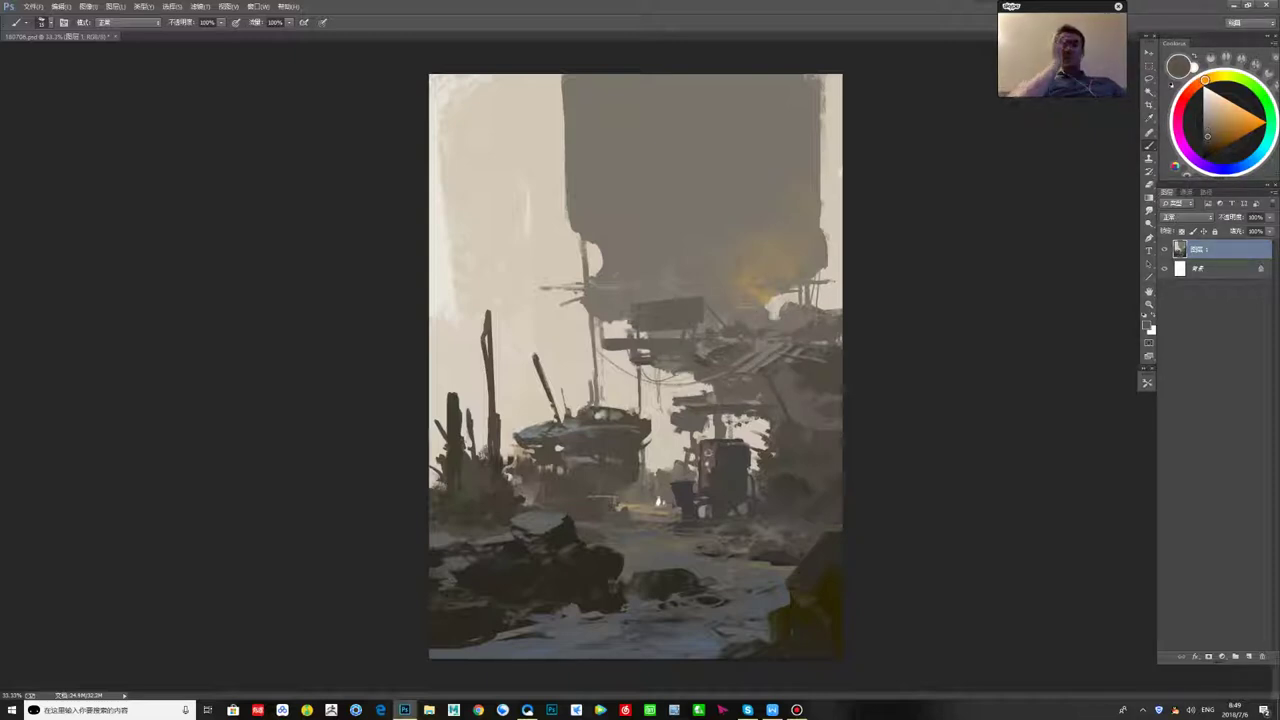
# - Flip the canvas horizontally, cut sky-colored gaps under the boat's stern and retouch the hull with sampled tones
pyautogui.hotkey('ctrl', 'shift', 'h')
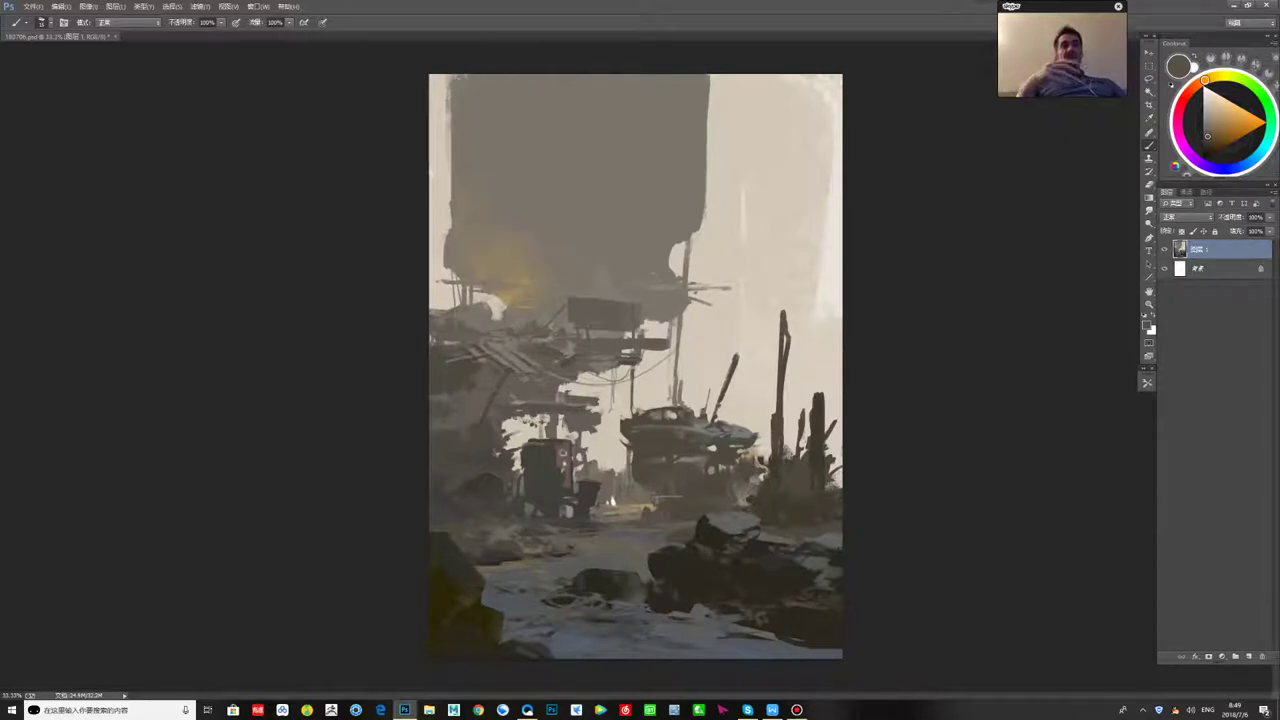
pyautogui.keyDown('alt'); pyautogui.click(625, 454); pyautogui.keyUp('alt')
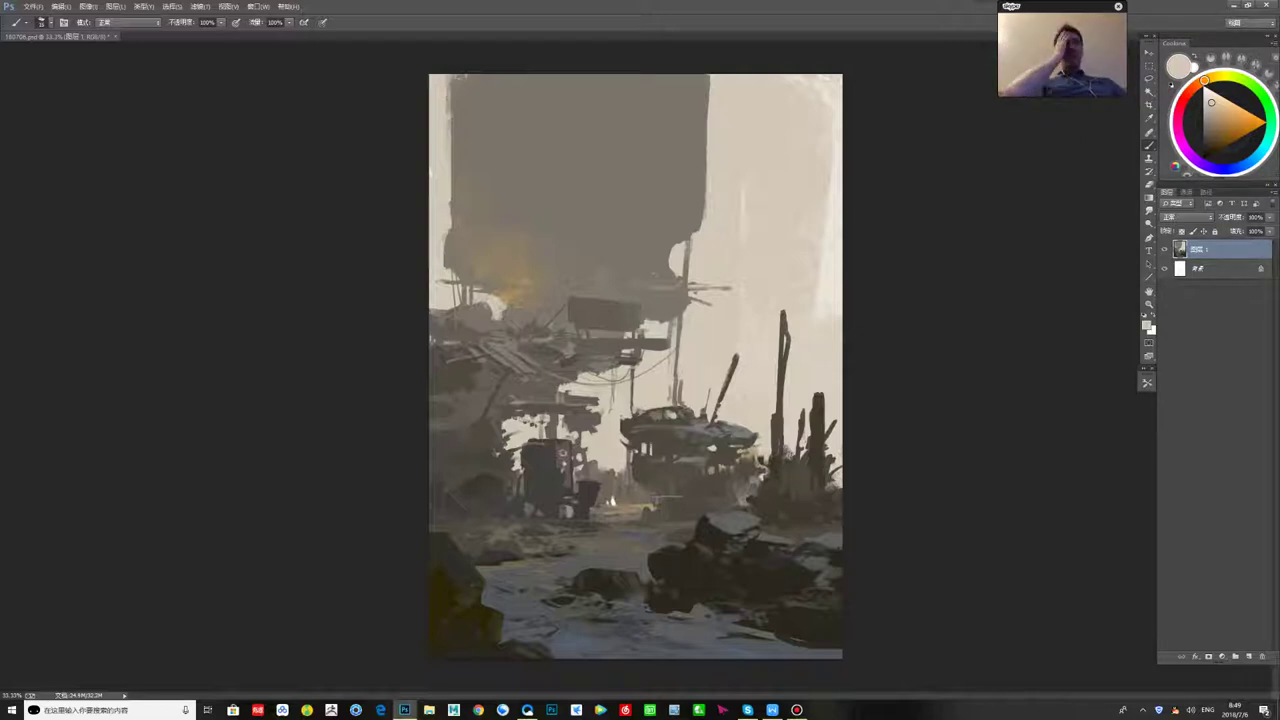
pyautogui.keyDown('alt'); pyautogui.click(652, 439); pyautogui.keyUp('alt')
pyautogui.keyDown('alt'); pyautogui.click(636, 427); pyautogui.keyUp('alt')
pyautogui.keyDown('alt'); pyautogui.click(699, 427); pyautogui.keyUp('alt')
pyautogui.keyDown('alt'); pyautogui.click(692, 437); pyautogui.keyUp('alt')
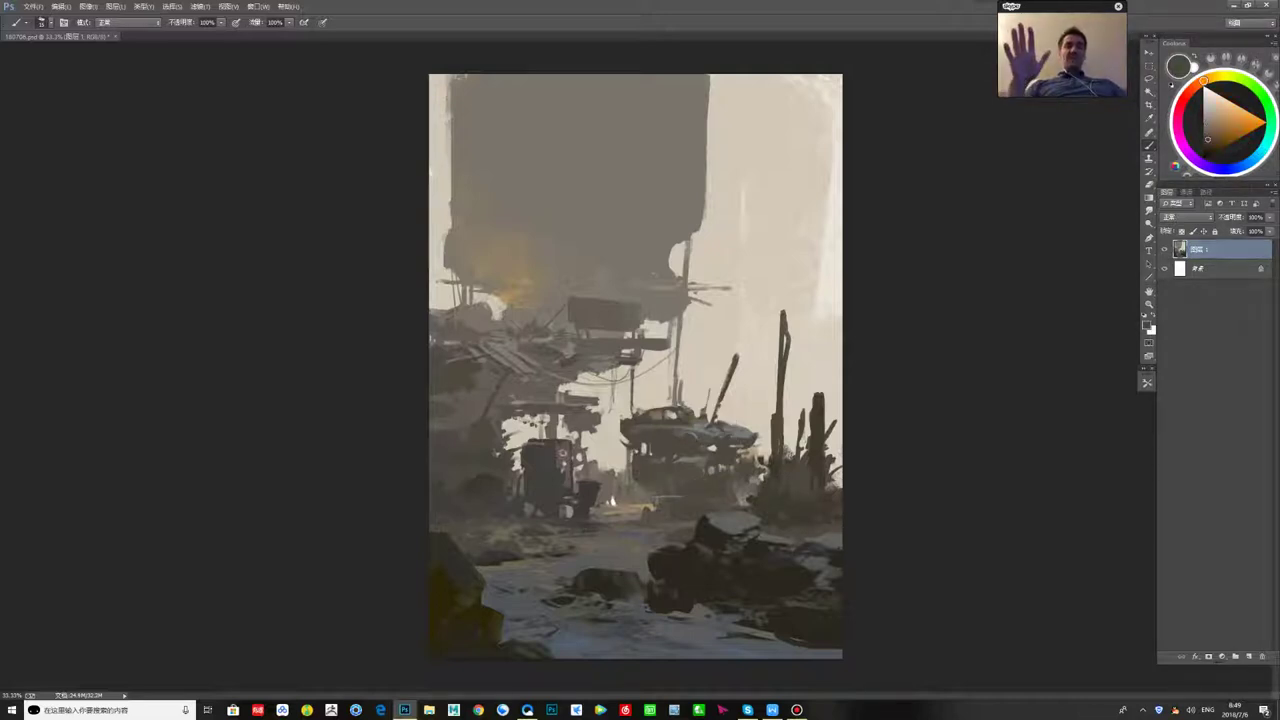
# - Strengthen the blue-grey highlights along the hull's side using tones sampled from the boat
pyautogui.keyDown('alt'); pyautogui.click(636, 430); pyautogui.keyUp('alt')
pyautogui.keyDown('alt'); pyautogui.click(656, 438); pyautogui.keyUp('alt')
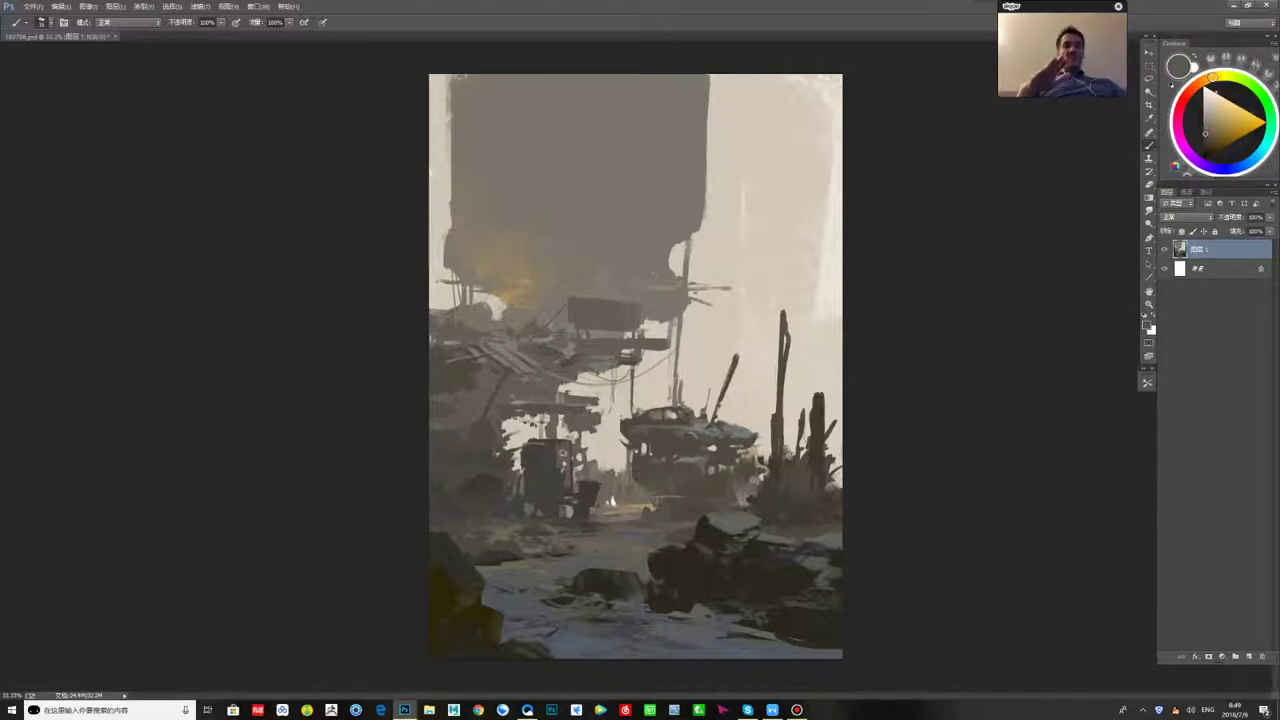
pyautogui.keyDown('alt'); pyautogui.click(668, 430); pyautogui.keyUp('alt')
pyautogui.keyDown('alt'); pyautogui.click(700, 432); pyautogui.keyUp('alt')
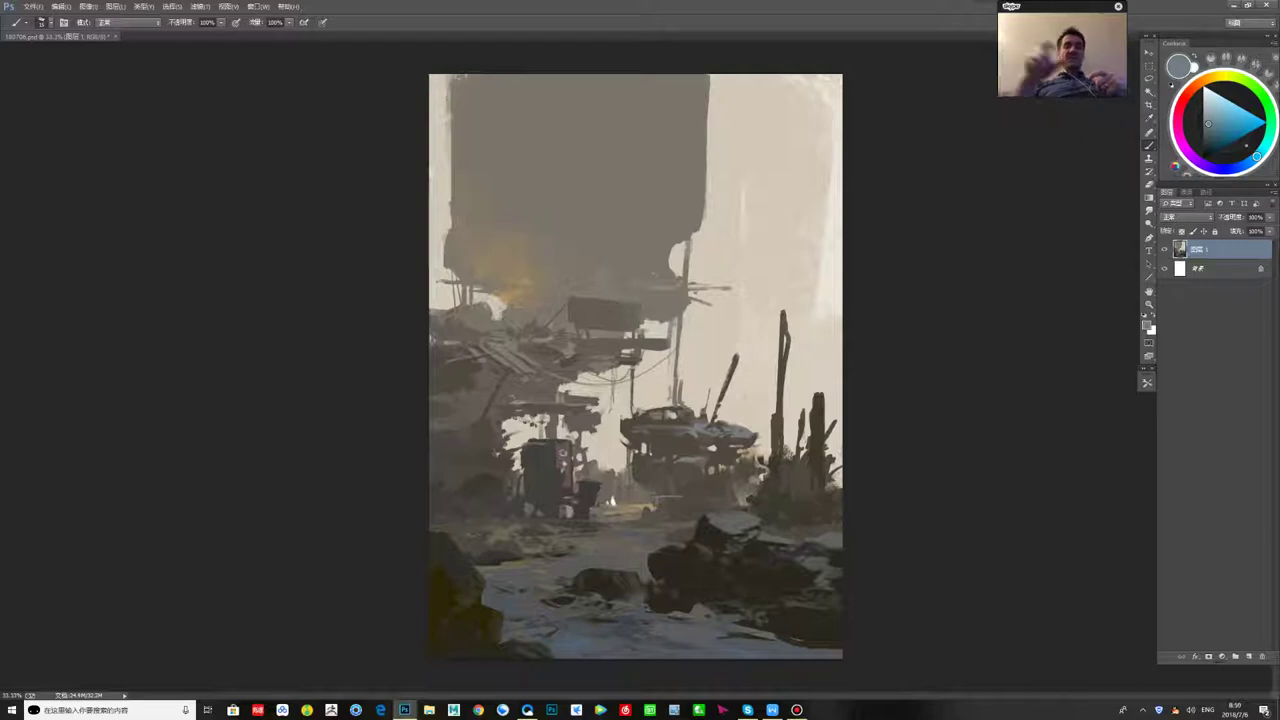
# - Sharpen the boat's cabin outline and window openings with sampled grey and pale sky tones
pyautogui.keyDown('alt'); pyautogui.click(698, 420); pyautogui.keyUp('alt')
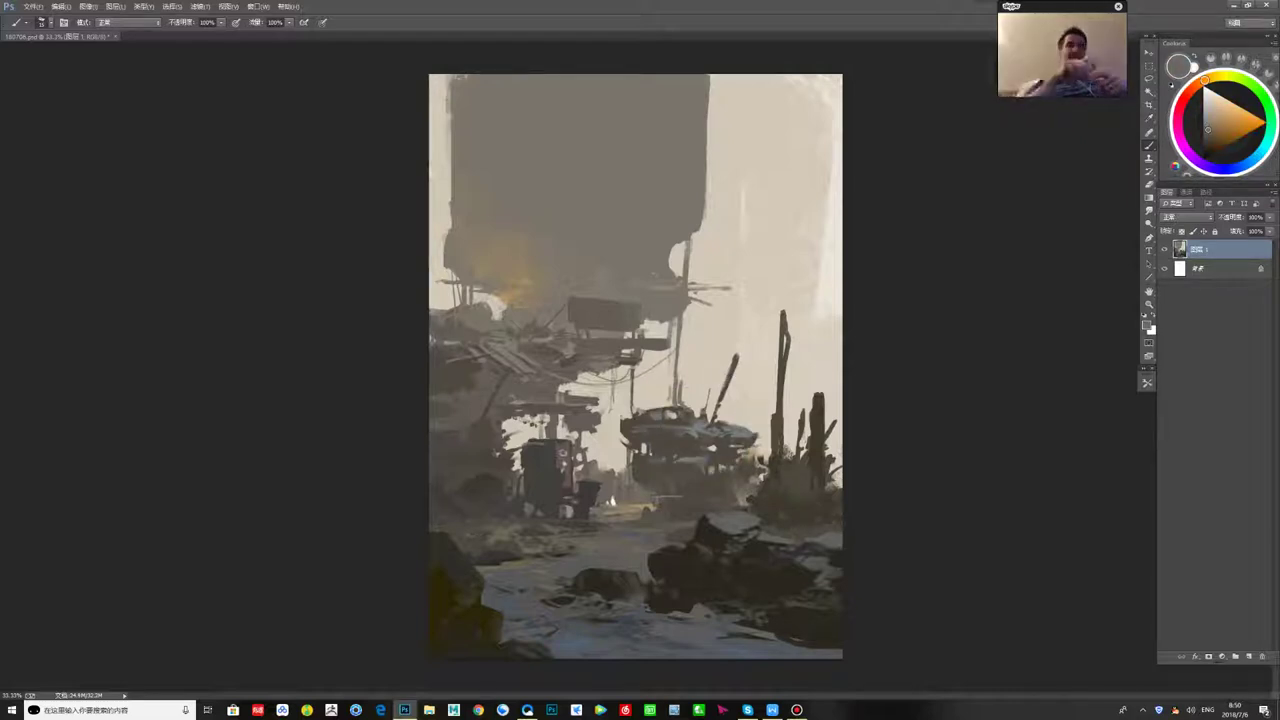
pyautogui.keyDown('alt'); pyautogui.click(696, 398); pyautogui.keyUp('alt')
pyautogui.moveTo(682, 411); pyautogui.dragTo(694, 412)
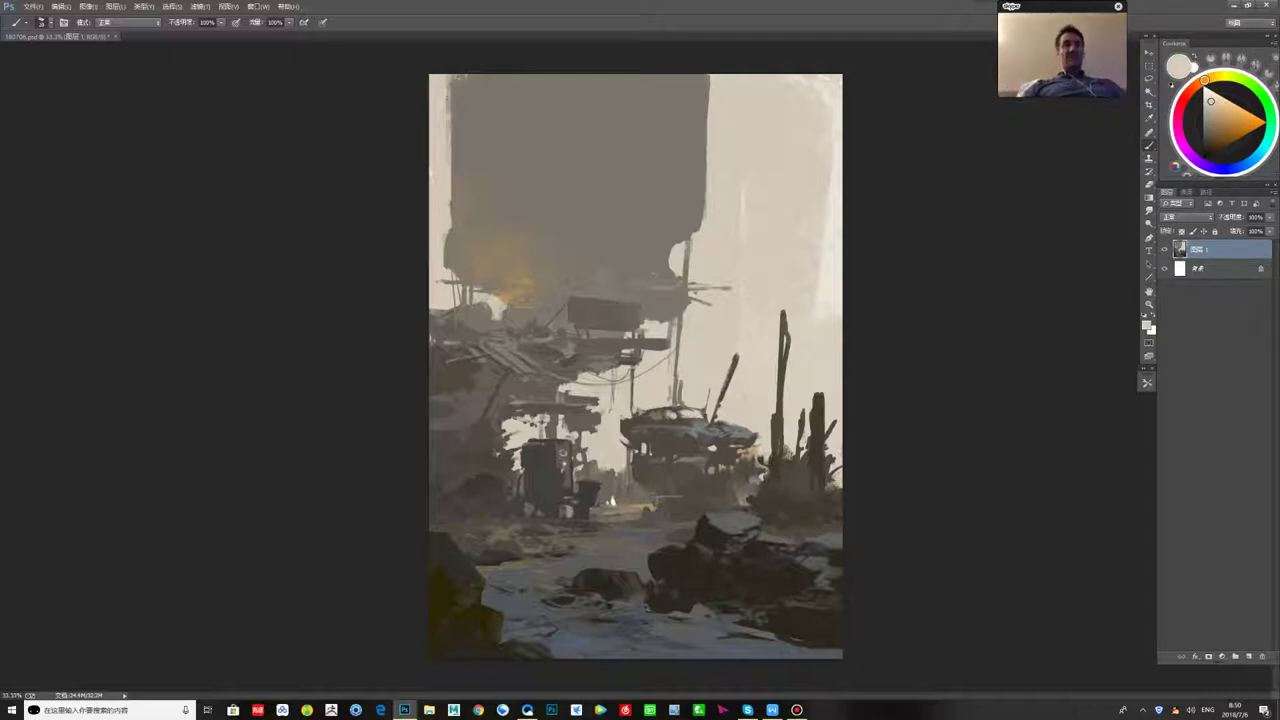
# - Refine the roof, windows and body of the wrecked car with brush strokes in greys sampled from the painting
pyautogui.moveTo(685, 418); pyautogui.dragTo(708, 420)
pyautogui.keyDown('alt'); pyautogui.click(684, 421); pyautogui.keyUp('alt')
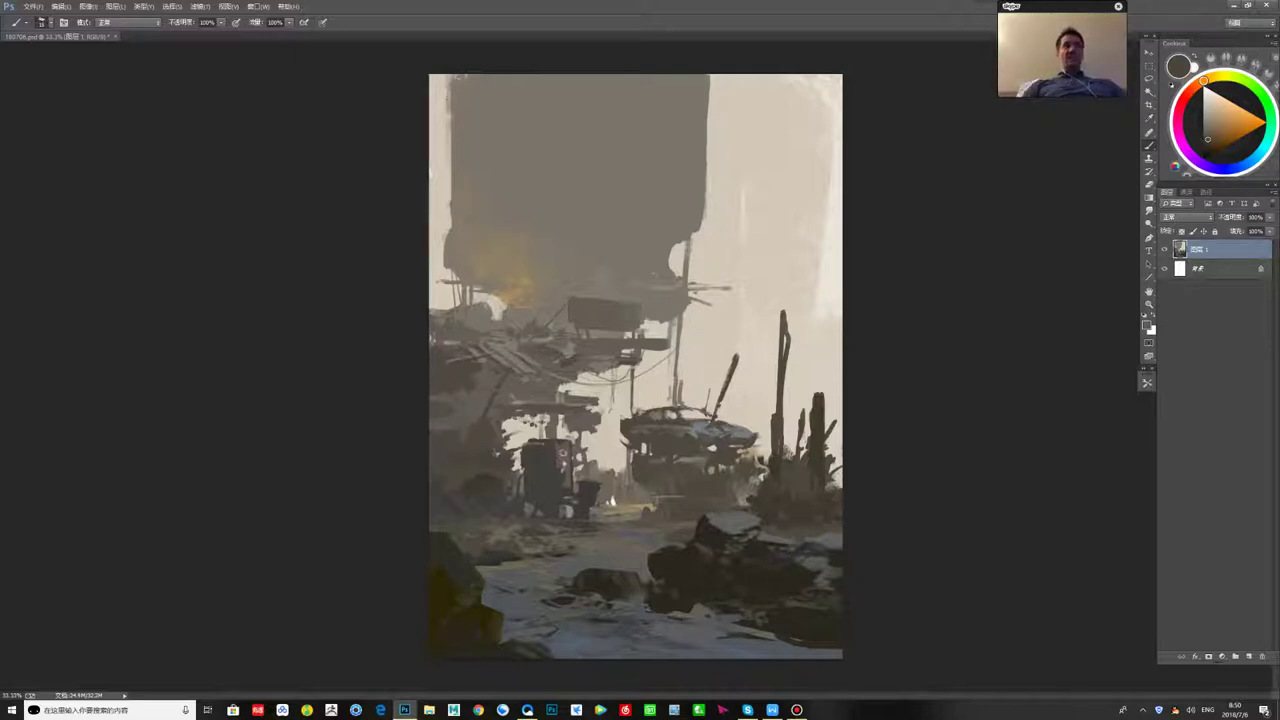
pyautogui.keyDown('alt'); pyautogui.click(728, 416); pyautogui.keyUp('alt')
pyautogui.keyDown('alt'); pyautogui.click(646, 400); pyautogui.keyUp('alt')
pyautogui.keyDown('alt'); pyautogui.click(635, 427); pyautogui.keyUp('alt')
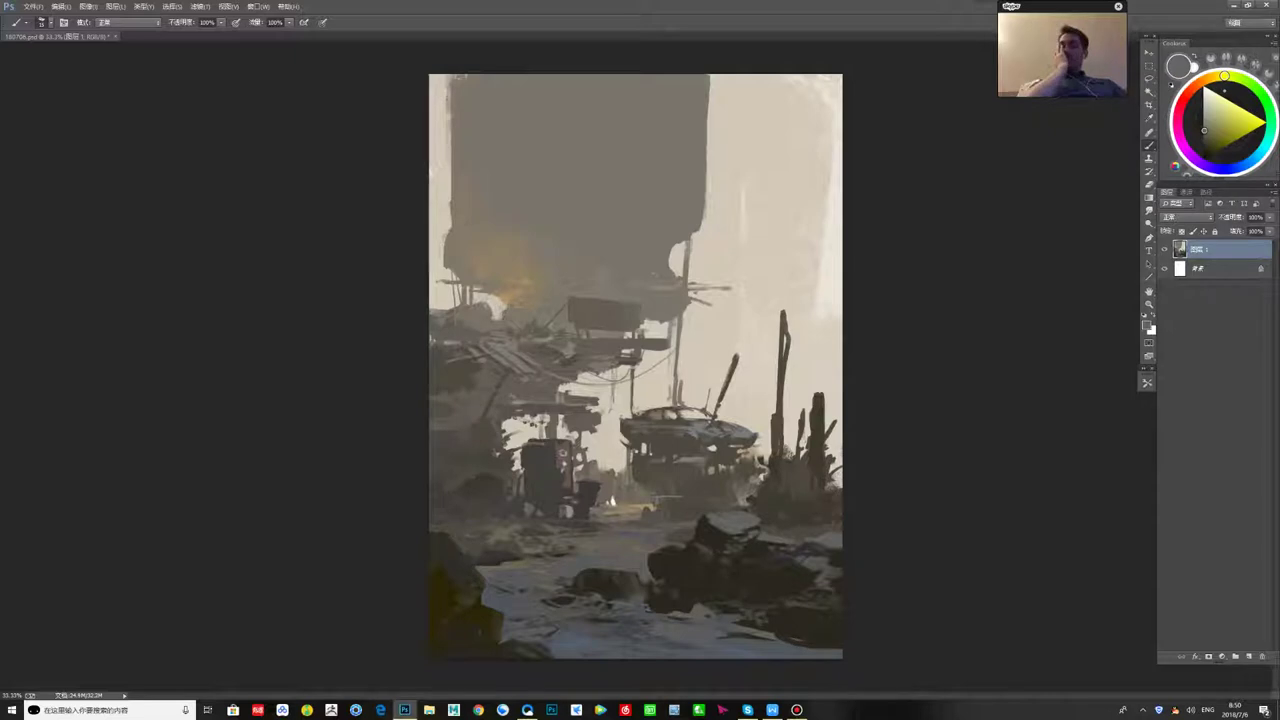
pyautogui.keyDown('alt'); pyautogui.click(648, 440); pyautogui.keyUp('alt')
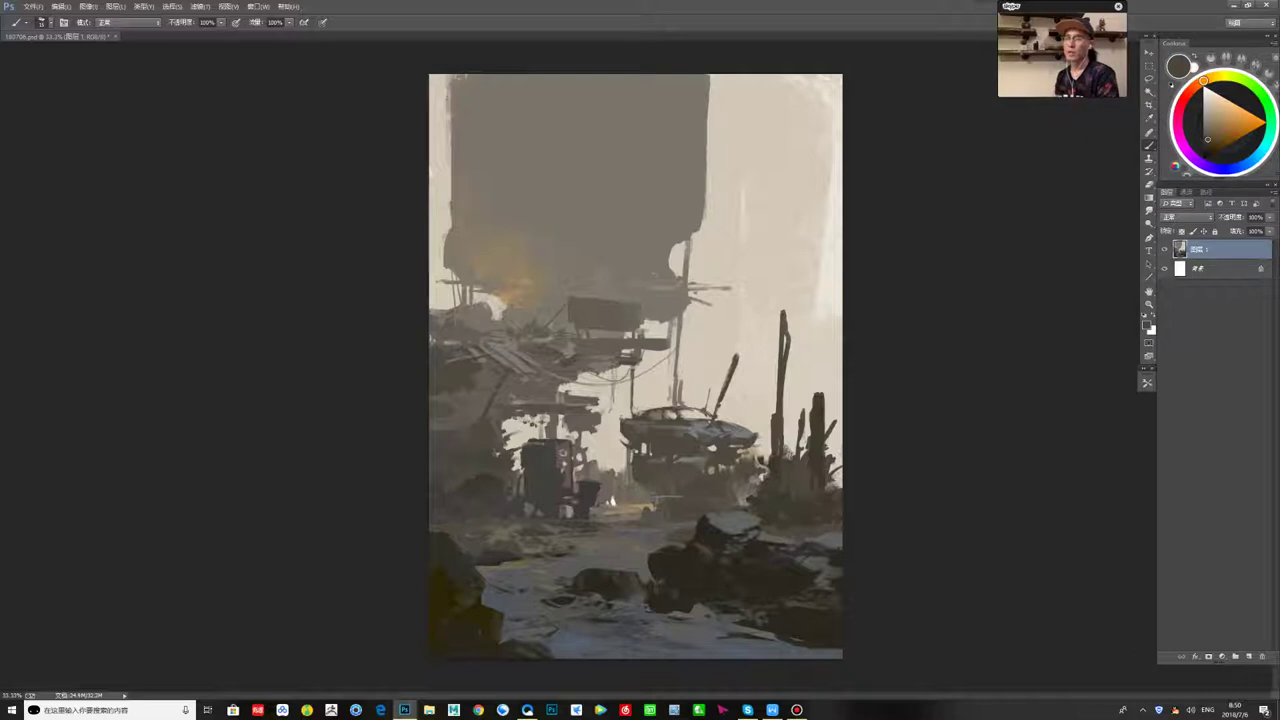
pyautogui.keyDown('alt'); pyautogui.click(675, 432); pyautogui.keyUp('alt')
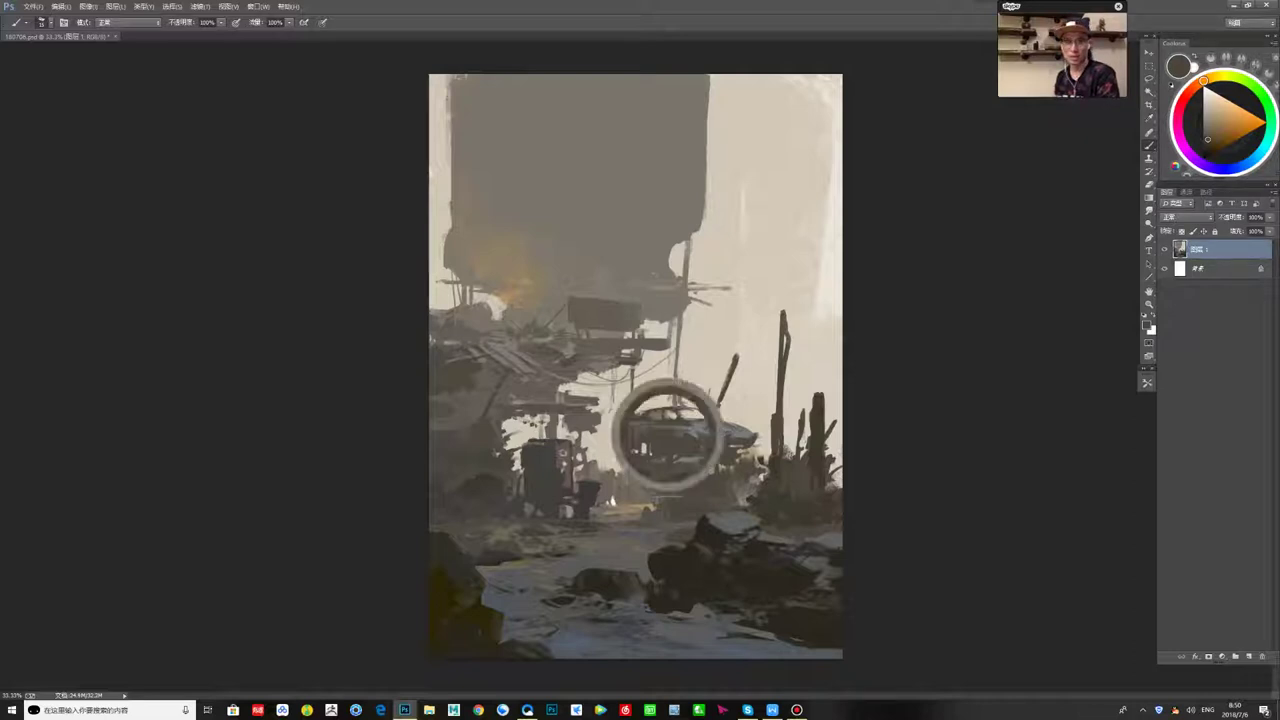
pyautogui.keyDown('alt'); pyautogui.click(694, 428); pyautogui.keyUp('alt')
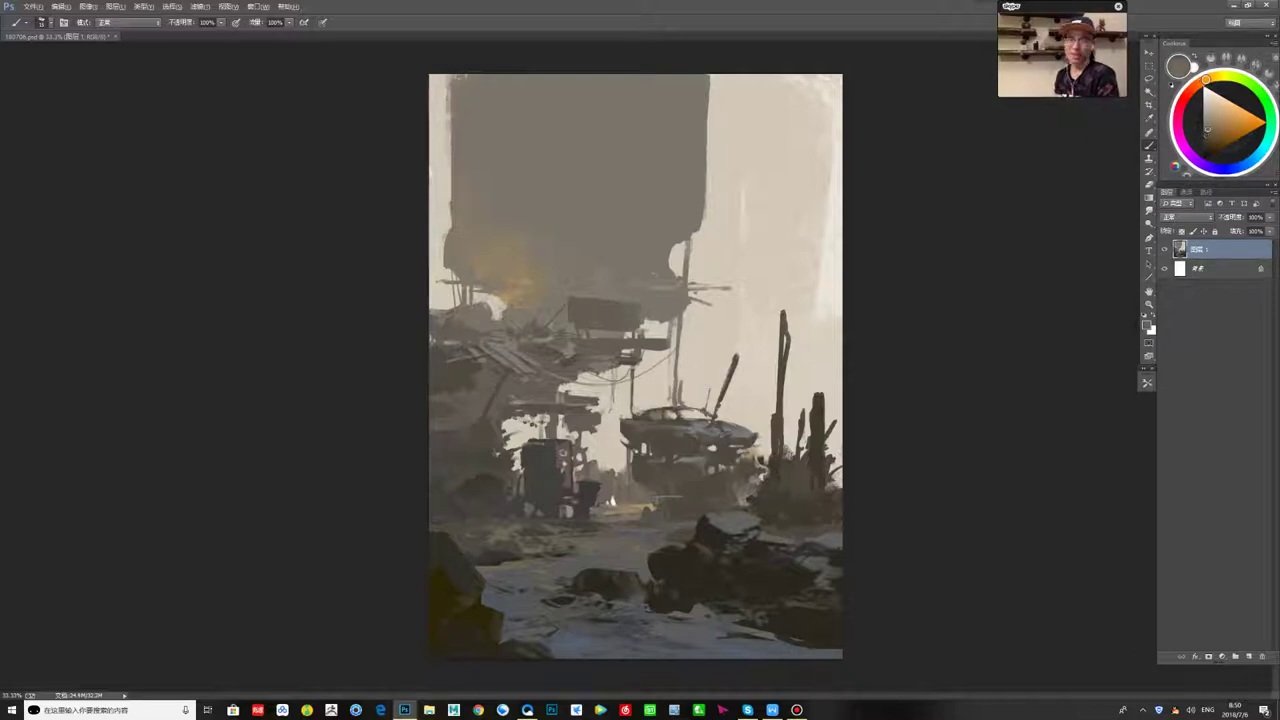
pyautogui.keyDown('alt'); pyautogui.click(737, 427); pyautogui.keyUp('alt')
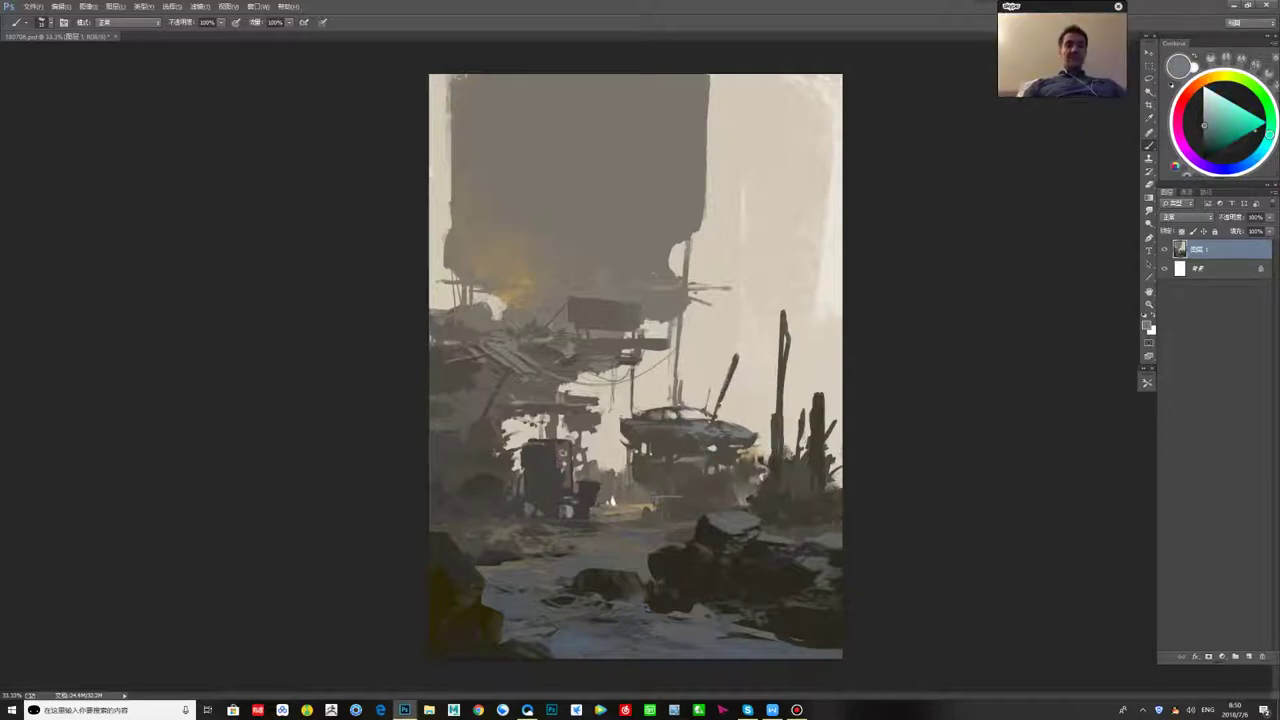
# - Touch up the ground and dark rocks in front of the standing machine using sampled dark browns and greys
pyautogui.keyDown('alt'); pyautogui.click(548, 482); pyautogui.keyUp('alt')
pyautogui.keyDown('alt'); pyautogui.click(509, 534); pyautogui.keyUp('alt')
pyautogui.keyDown('alt'); pyautogui.click(500, 500); pyautogui.keyUp('alt')
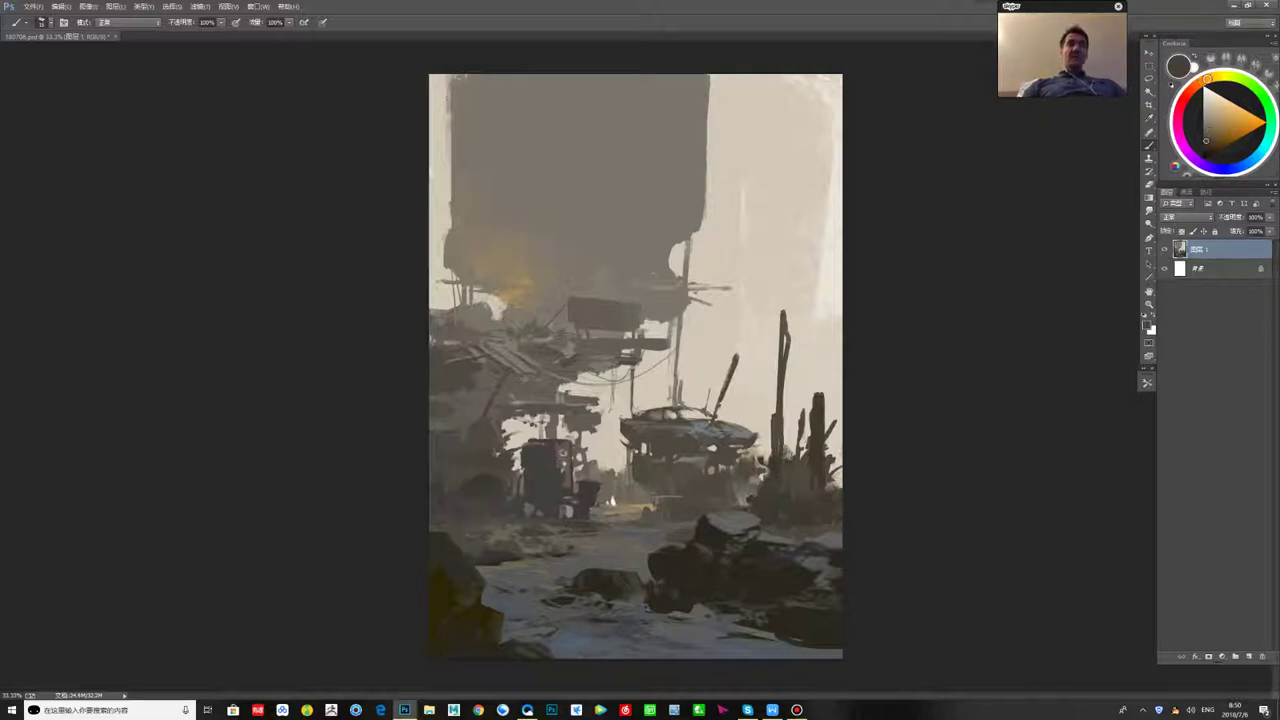
pyautogui.keyDown('alt'); pyautogui.click(611, 554); pyautogui.keyUp('alt')
pyautogui.keyDown('alt'); pyautogui.click(658, 572); pyautogui.keyUp('alt')
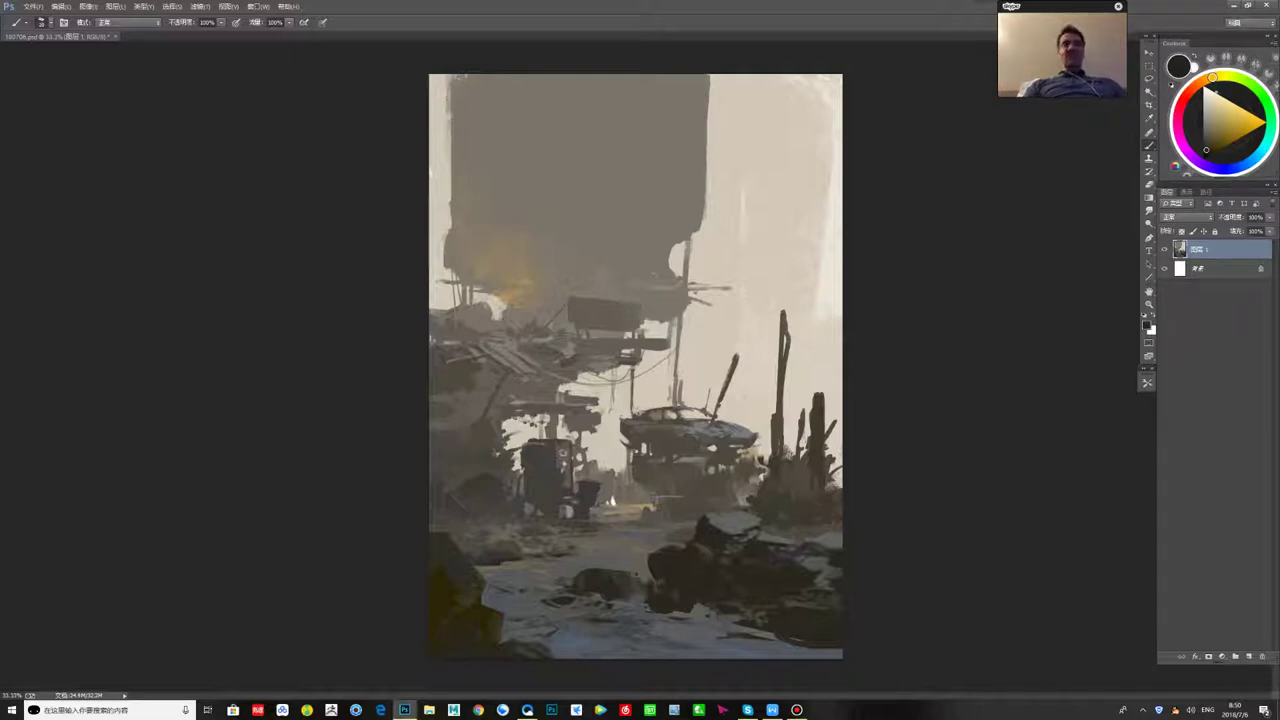
pyautogui.keyDown('alt'); pyautogui.click(563, 452); pyautogui.keyUp('alt')
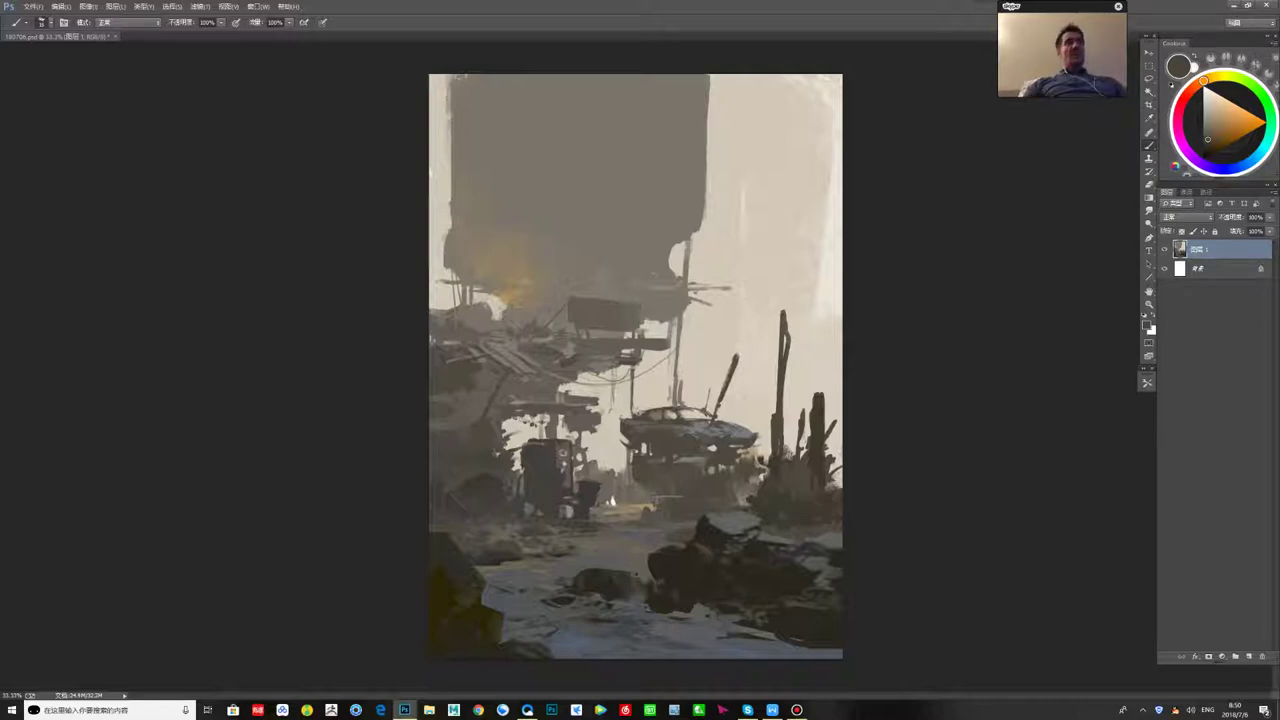
# - Blend the ground and debris beneath the wrecked car with sampled warm brown-greys
pyautogui.keyDown('alt'); pyautogui.click(654, 485); pyautogui.keyUp('alt')
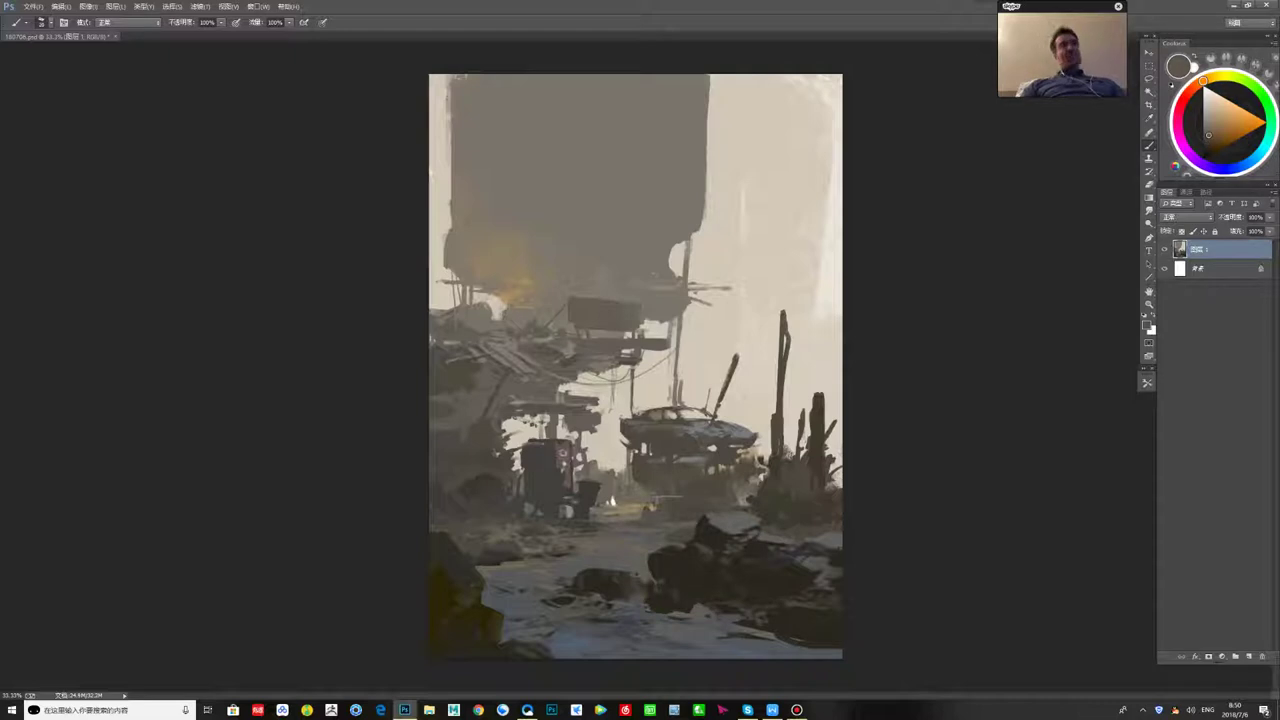
pyautogui.keyDown('alt'); pyautogui.click(694, 500); pyautogui.keyUp('alt')
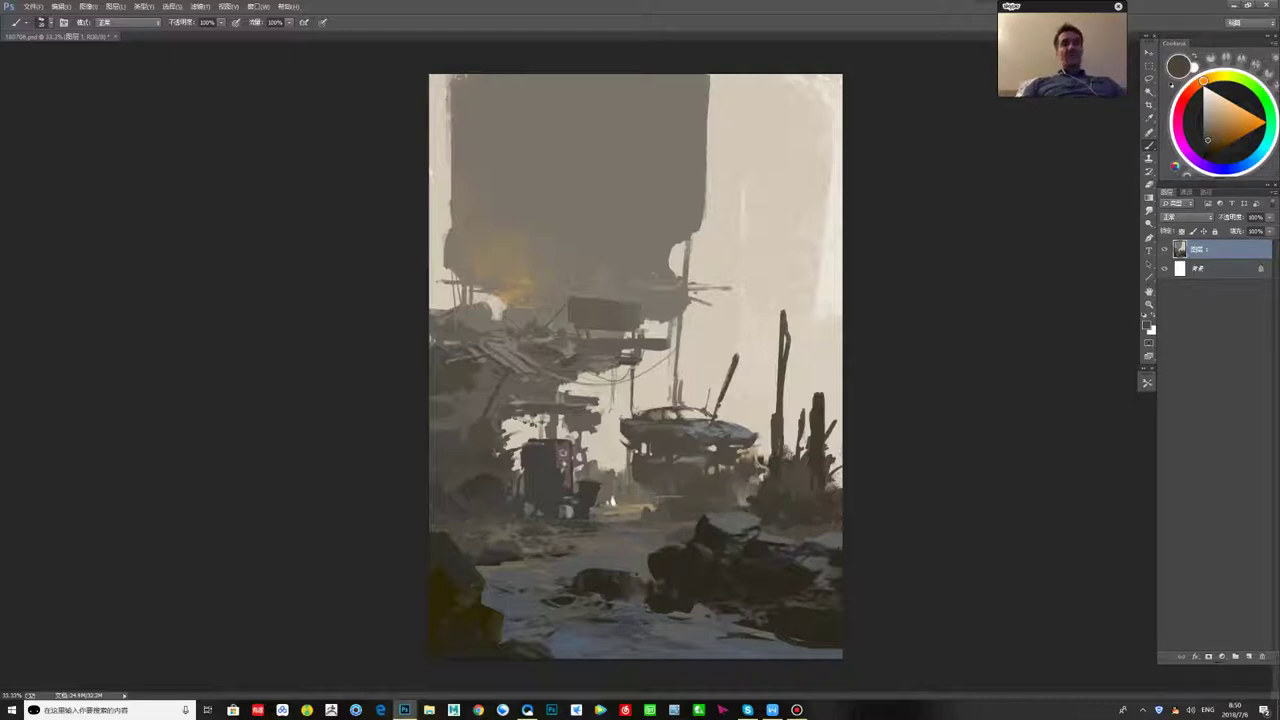
pyautogui.keyDown('alt'); pyautogui.click(680, 496); pyautogui.keyUp('alt')
pyautogui.keyDown('alt'); pyautogui.click(676, 494); pyautogui.keyUp('alt')
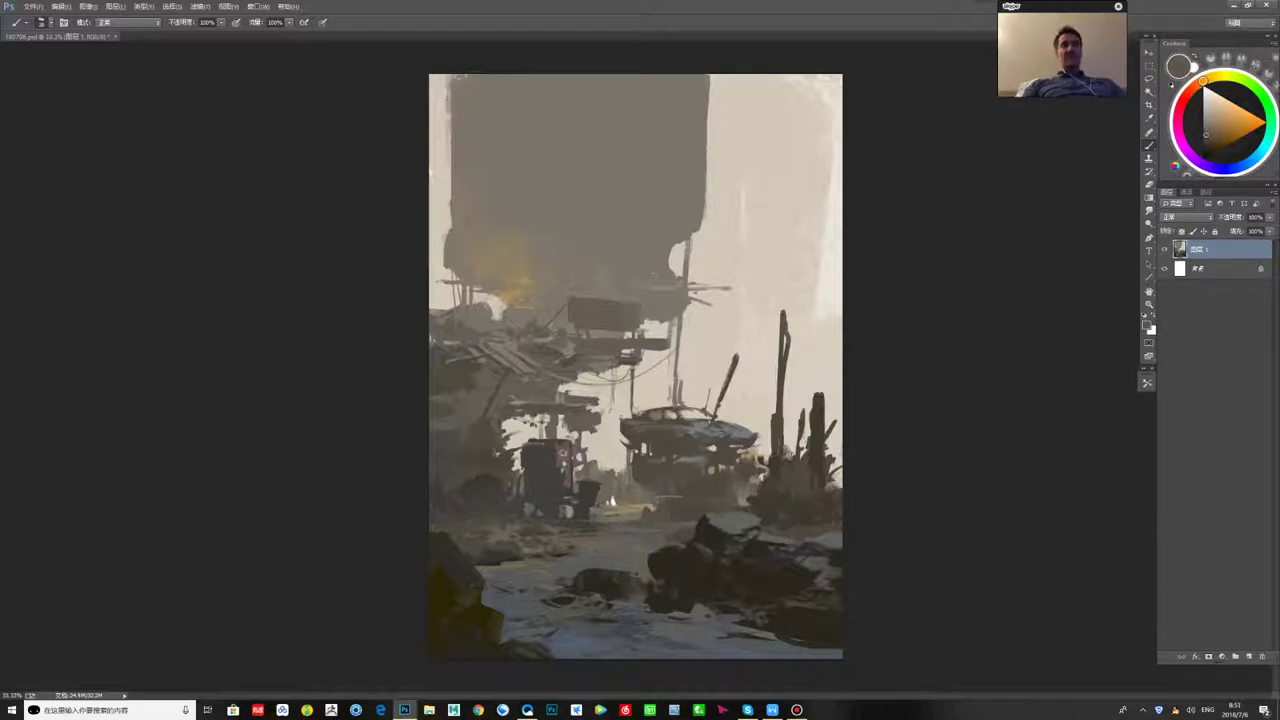
# - Paint lighter grey panels and details on the lower half of the standing machine
pyautogui.keyDown('alt'); pyautogui.click(544, 458); pyautogui.keyUp('alt')
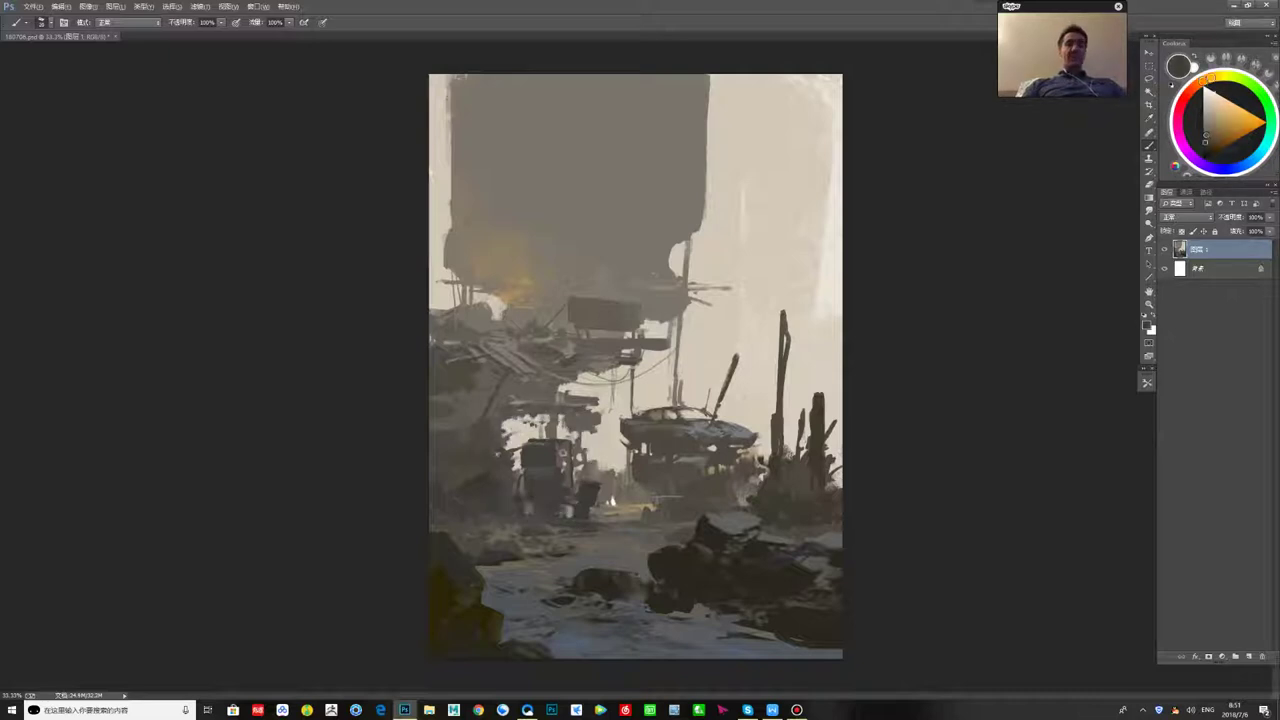
pyautogui.keyDown('alt'); pyautogui.click(567, 507); pyautogui.keyUp('alt')
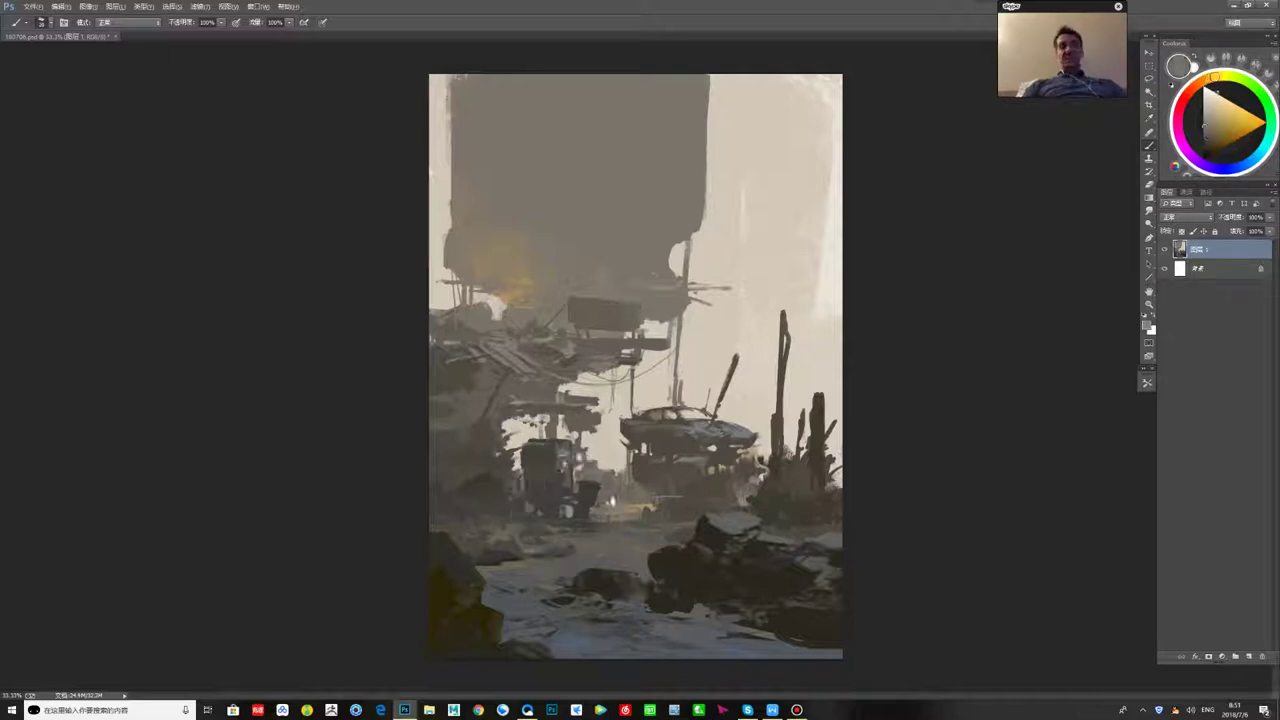
pyautogui.moveTo(542, 480); pyautogui.dragTo(550, 503)
pyautogui.keyDown('alt'); pyautogui.click(555, 488); pyautogui.keyUp('alt')
pyautogui.keyDown('alt'); pyautogui.click(535, 492); pyautogui.keyUp('alt')
# - Detail the side edge and upper front panel of the machine with sampled dark and reddish greys
pyautogui.moveTo(572, 454); pyautogui.dragTo(578, 468)
pyautogui.keyDown('alt'); pyautogui.click(568, 472); pyautogui.keyUp('alt')
pyautogui.keyDown('alt'); pyautogui.click(588, 458); pyautogui.keyUp('alt')
pyautogui.keyDown('alt'); pyautogui.click(568, 476); pyautogui.keyUp('alt')
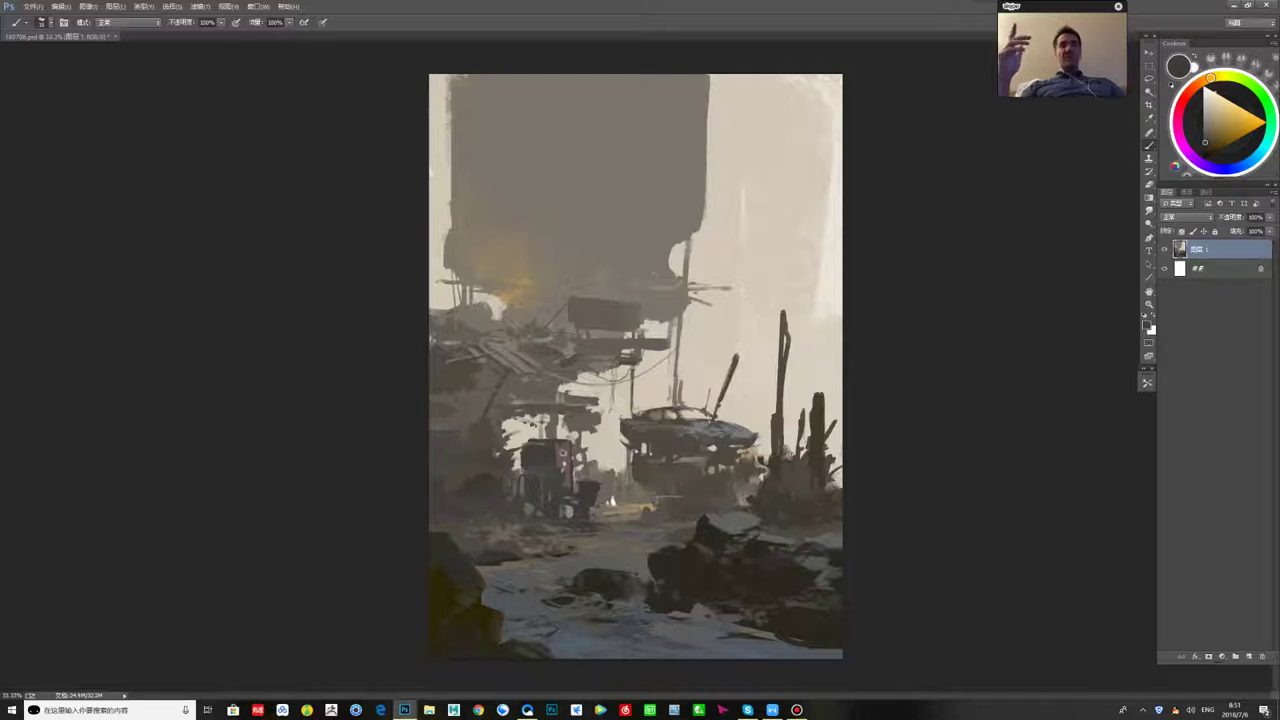
pyautogui.keyDown('alt'); pyautogui.click(550, 479); pyautogui.keyUp('alt')
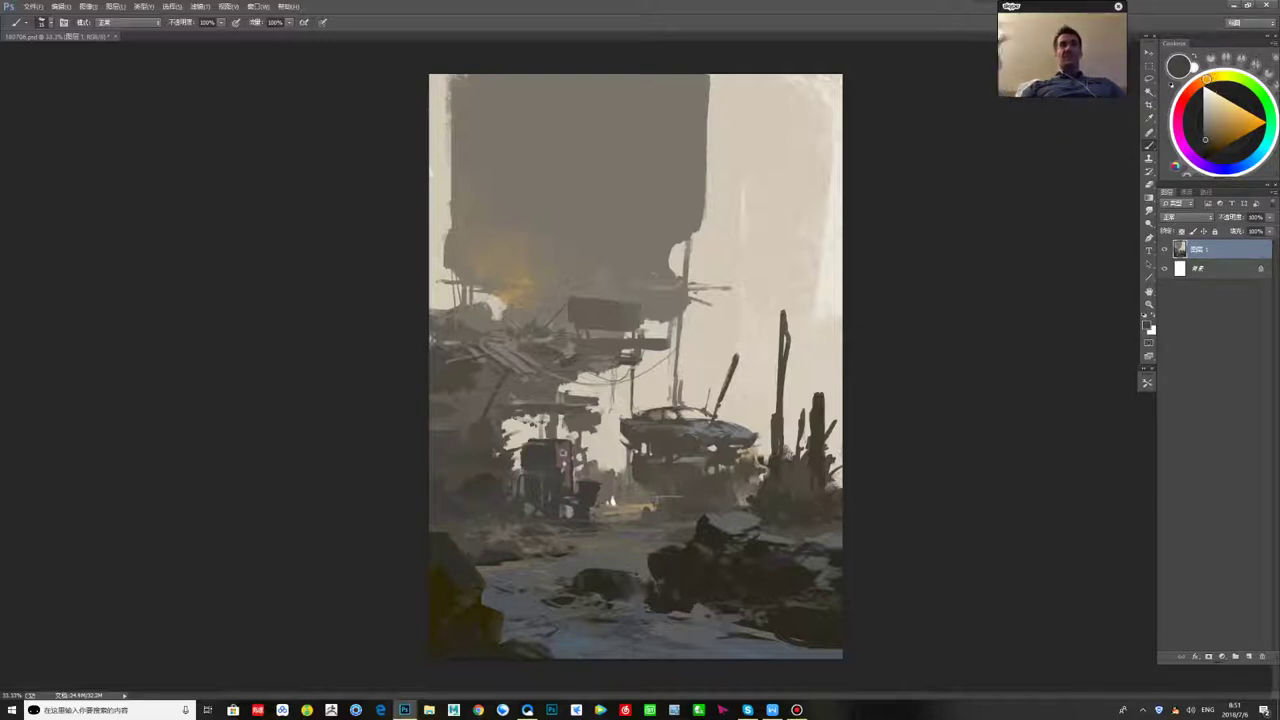
pyautogui.keyDown('alt'); pyautogui.click(558, 454); pyautogui.keyUp('alt')
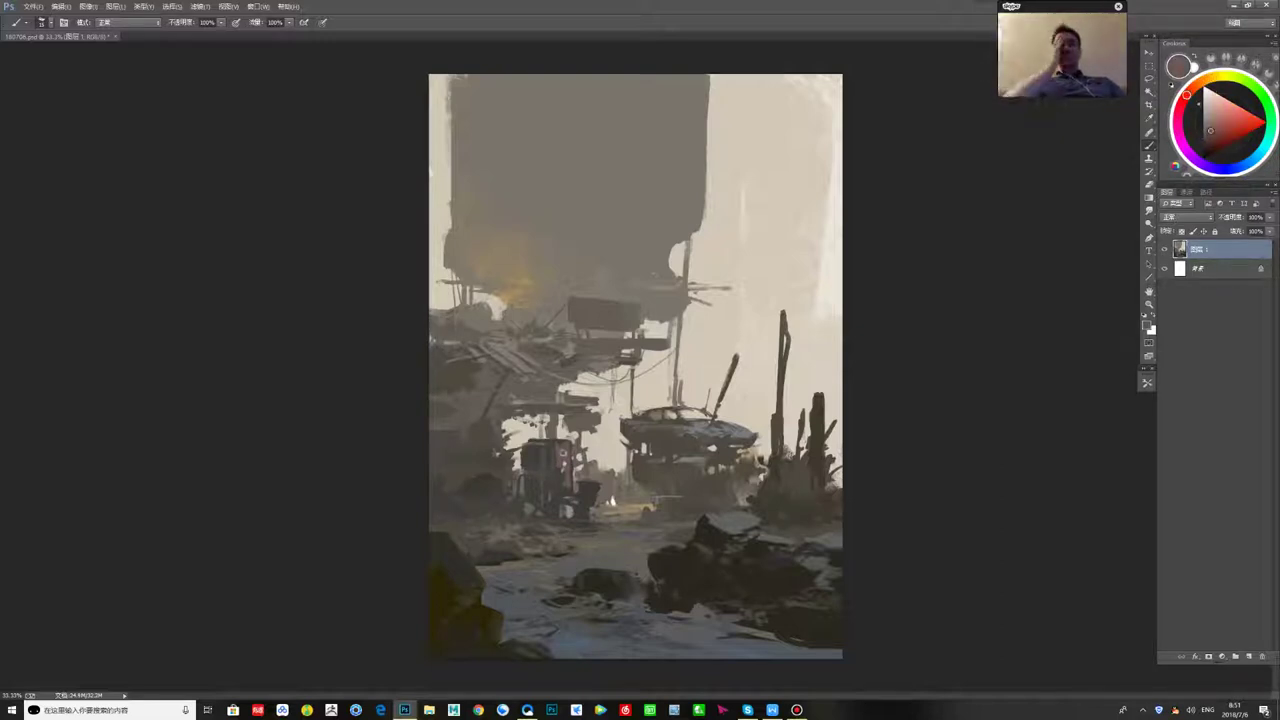
pyautogui.keyDown('alt'); pyautogui.click(548, 466); pyautogui.keyUp('alt')
# - Flip the canvas horizontally and refine the machine's outer edge and top panel with sampled dark greys
pyautogui.hotkey('ctrl', 'shift', 'h')
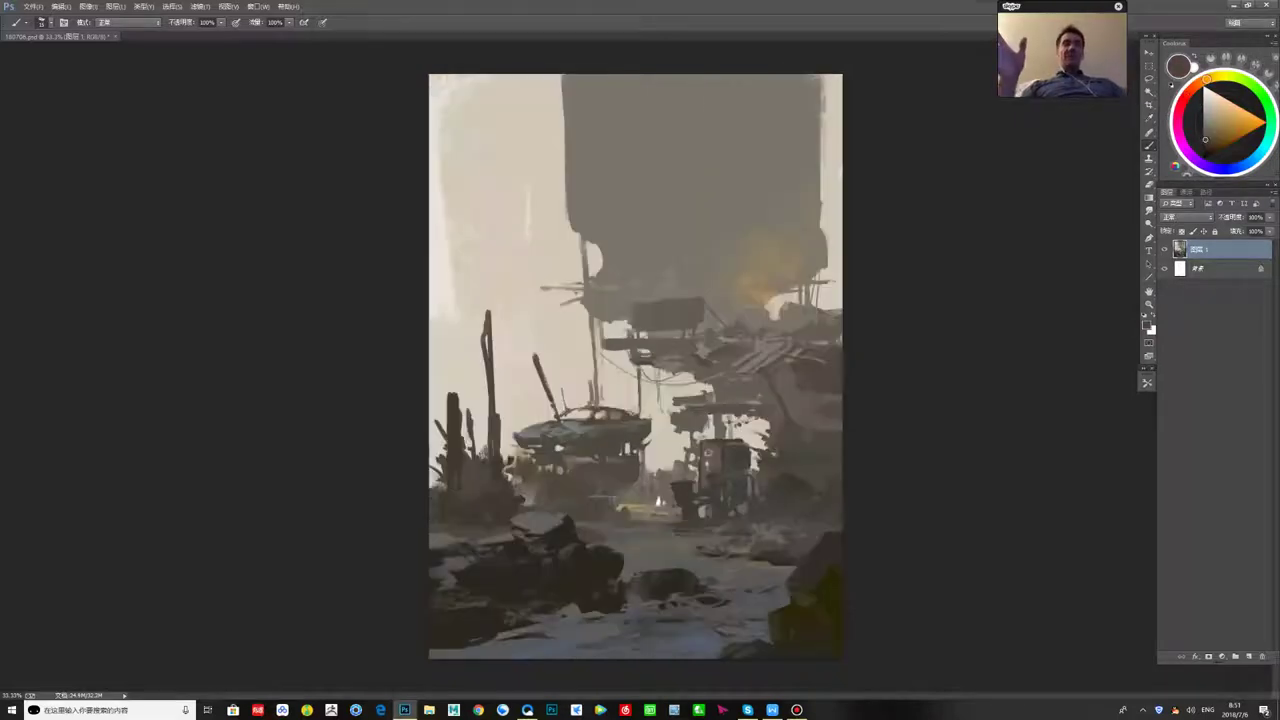
pyautogui.keyDown('alt'); pyautogui.click(701, 440); pyautogui.keyUp('alt')
pyautogui.moveTo(700, 467); pyautogui.dragTo(700, 492)
pyautogui.keyDown('alt'); pyautogui.click(704, 458); pyautogui.keyUp('alt')
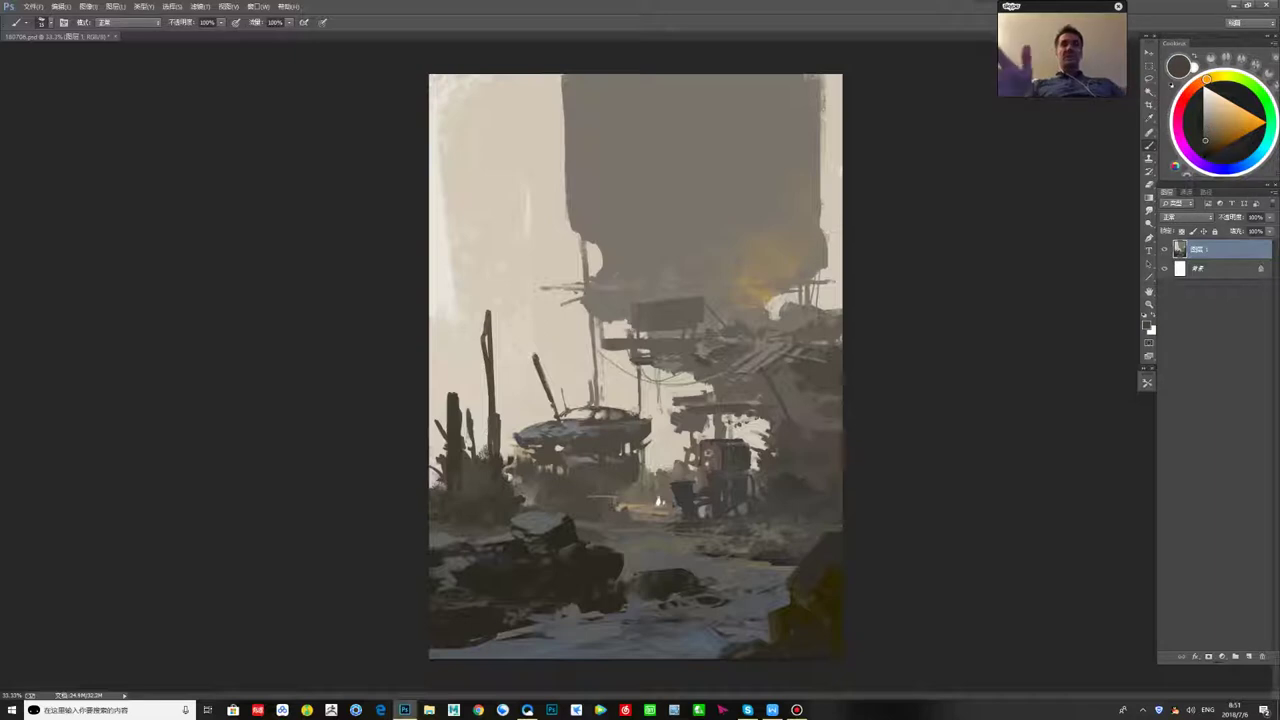
pyautogui.keyDown('alt'); pyautogui.click(722, 446); pyautogui.keyUp('alt')
pyautogui.keyDown('alt'); pyautogui.click(722, 452); pyautogui.keyUp('alt')
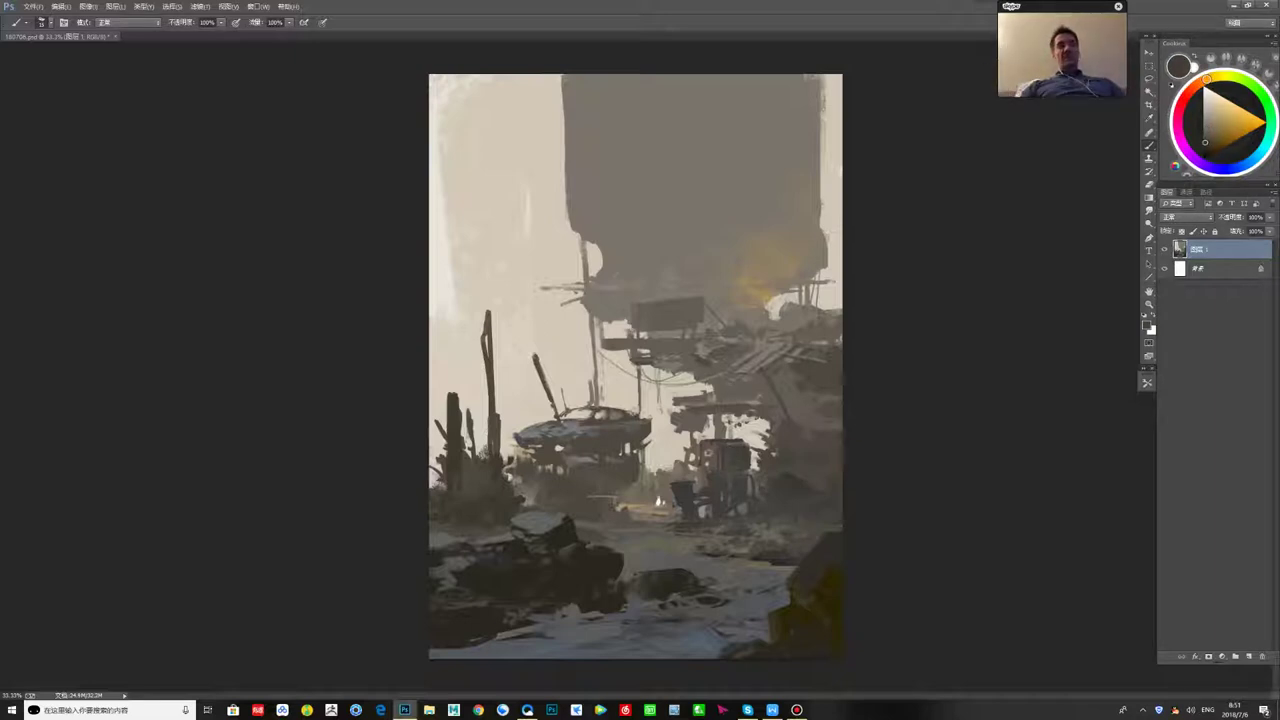
pyautogui.keyDown('alt'); pyautogui.click(730, 453); pyautogui.keyUp('alt')
pyautogui.keyDown('alt'); pyautogui.click(741, 454); pyautogui.keyUp('alt')
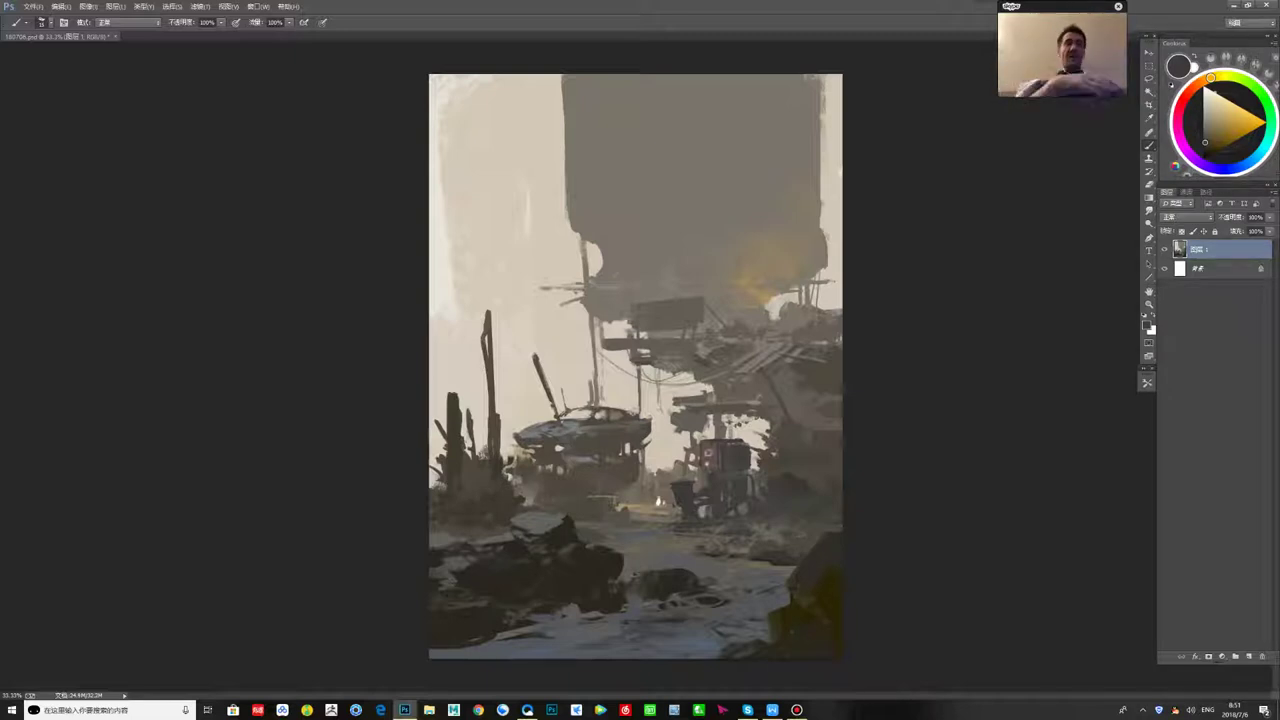
# - Define the machine's shaded side and base against the ruins and ground with sampled dark tones
pyautogui.keyDown('alt'); pyautogui.click(752, 458); pyautogui.keyUp('alt')
pyautogui.keyDown('alt'); pyautogui.click(760, 466); pyautogui.keyUp('alt')
pyautogui.keyDown('alt'); pyautogui.click(747, 488); pyautogui.keyUp('alt')
pyautogui.keyDown('alt'); pyautogui.click(743, 499); pyautogui.keyUp('alt')
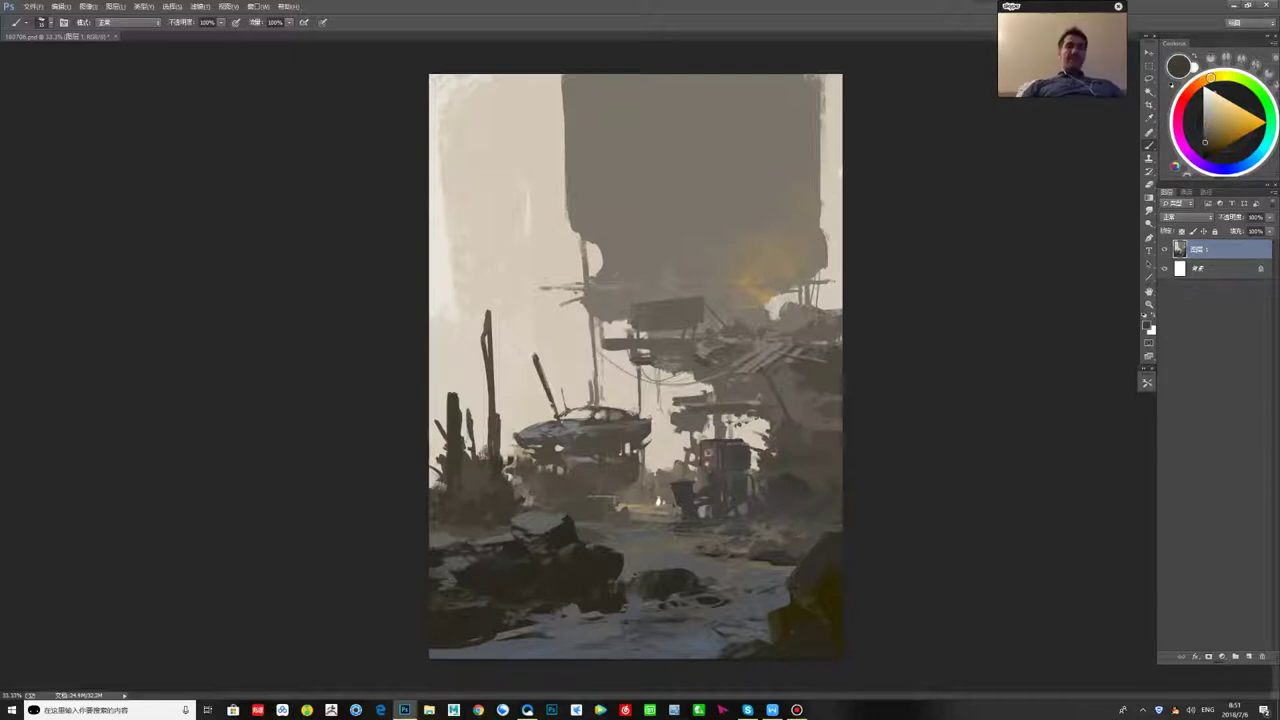
pyautogui.keyDown('alt'); pyautogui.click(790, 544); pyautogui.keyUp('alt')
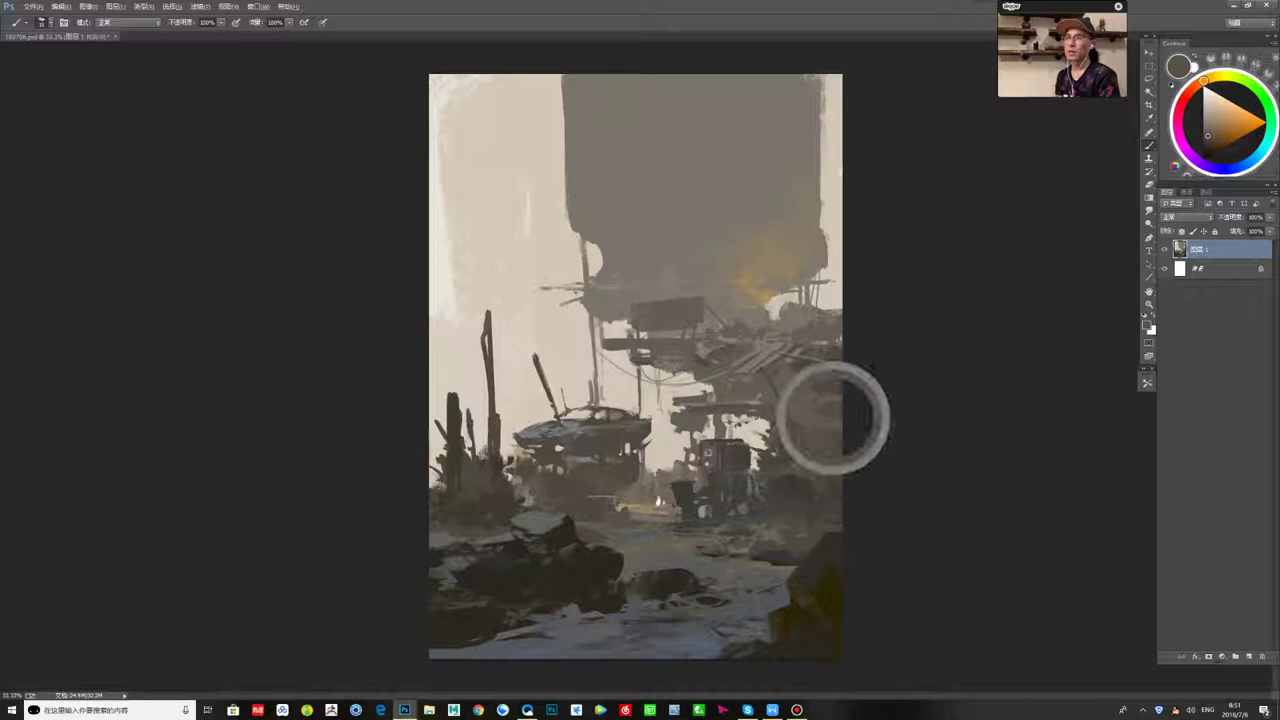
# - Paint soft brown-grey tonal variation into the ruined wall along the canvas edge behind the machine
pyautogui.keyDown('alt'); pyautogui.click(806, 405); pyautogui.keyUp('alt')
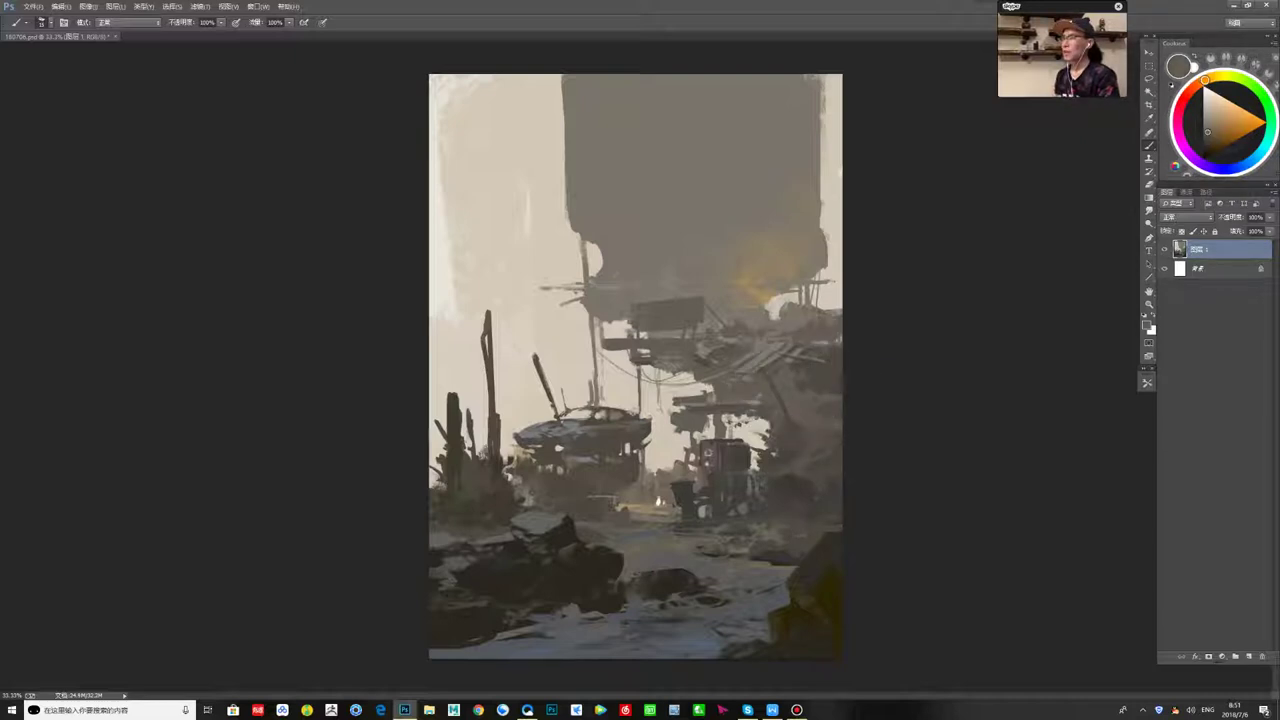
pyautogui.keyDown('alt'); pyautogui.click(829, 371); pyautogui.keyUp('alt')
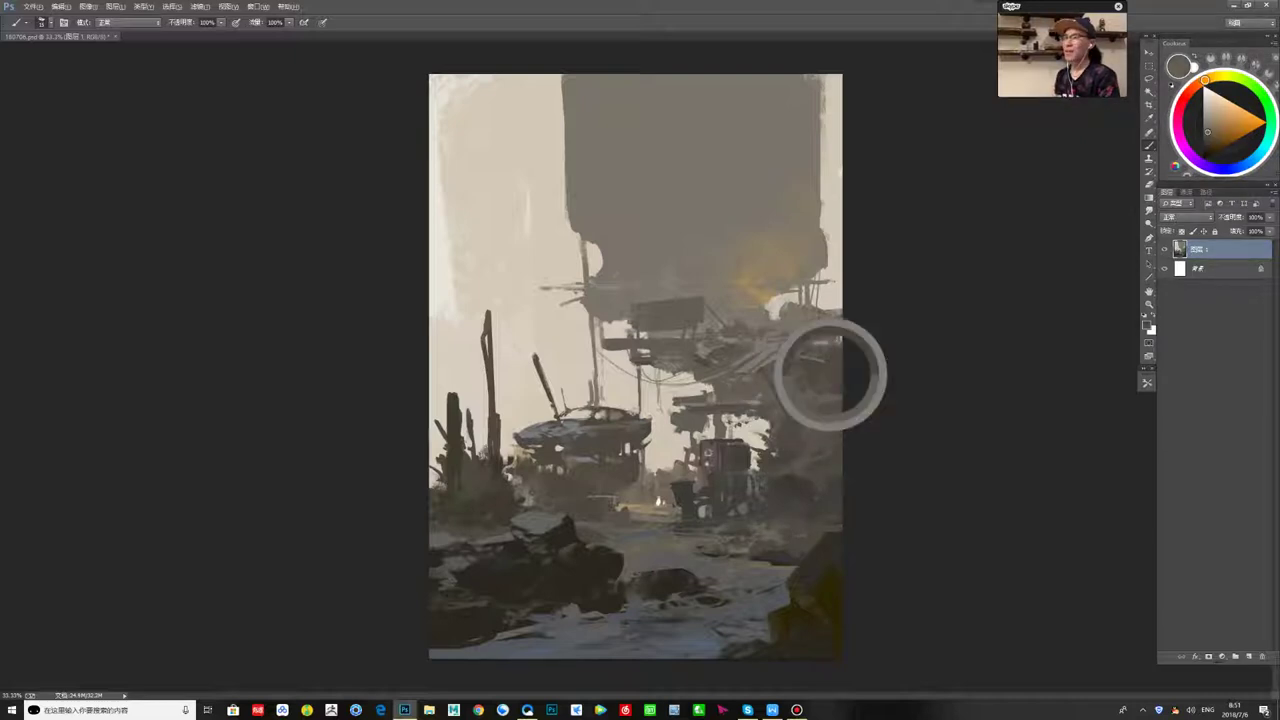
pyautogui.keyDown('alt'); pyautogui.click(829, 330); pyautogui.keyUp('alt')
pyautogui.keyDown('alt'); pyautogui.click(837, 353); pyautogui.keyUp('alt')
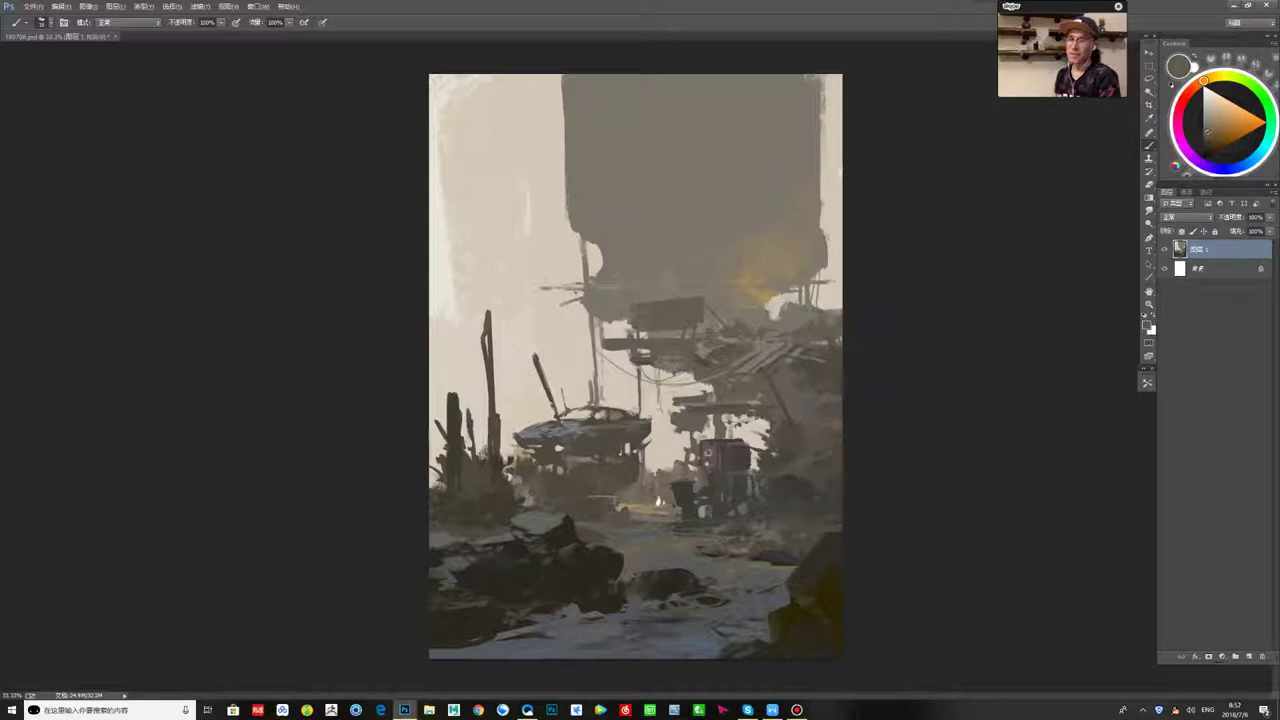
# - Rework the rubble and planks on top of the ruined structure below the orange glow with sampled brown-greys
pyautogui.keyDown('alt'); pyautogui.click(796, 328); pyautogui.keyUp('alt')
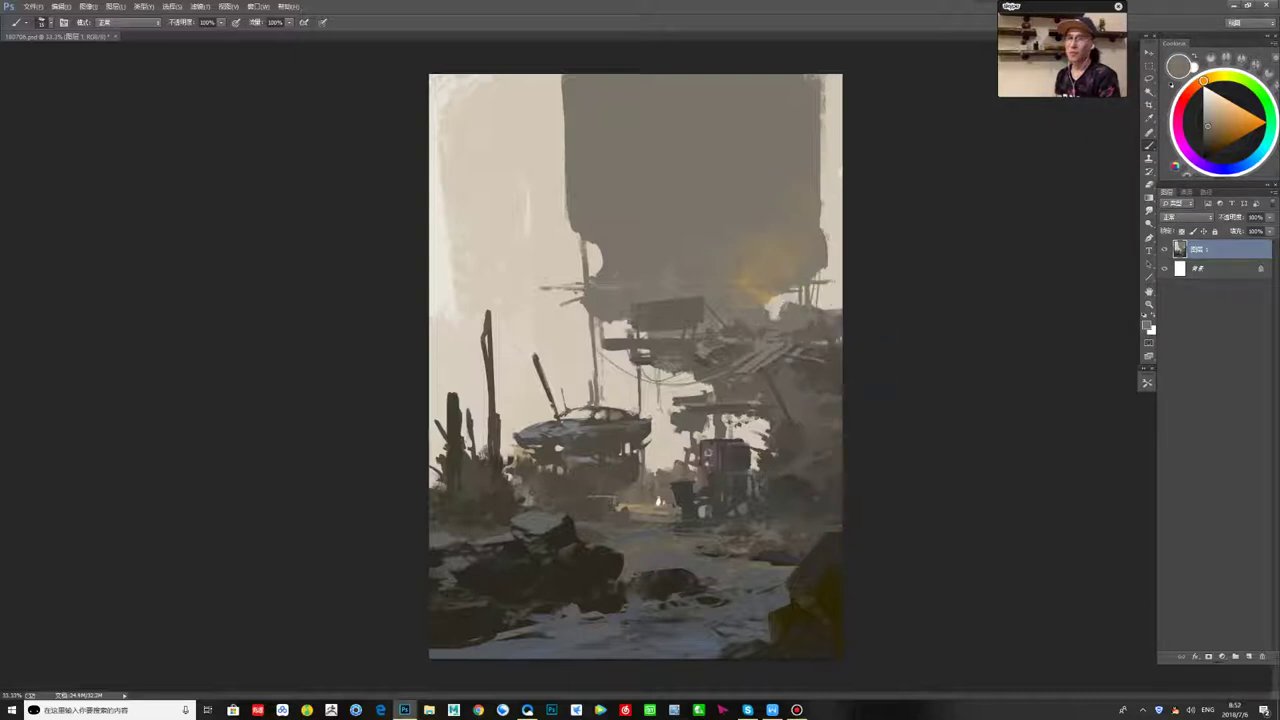
pyautogui.keyDown('alt'); pyautogui.click(757, 317); pyautogui.keyUp('alt')
pyautogui.keyDown('alt'); pyautogui.click(781, 325); pyautogui.keyUp('alt')
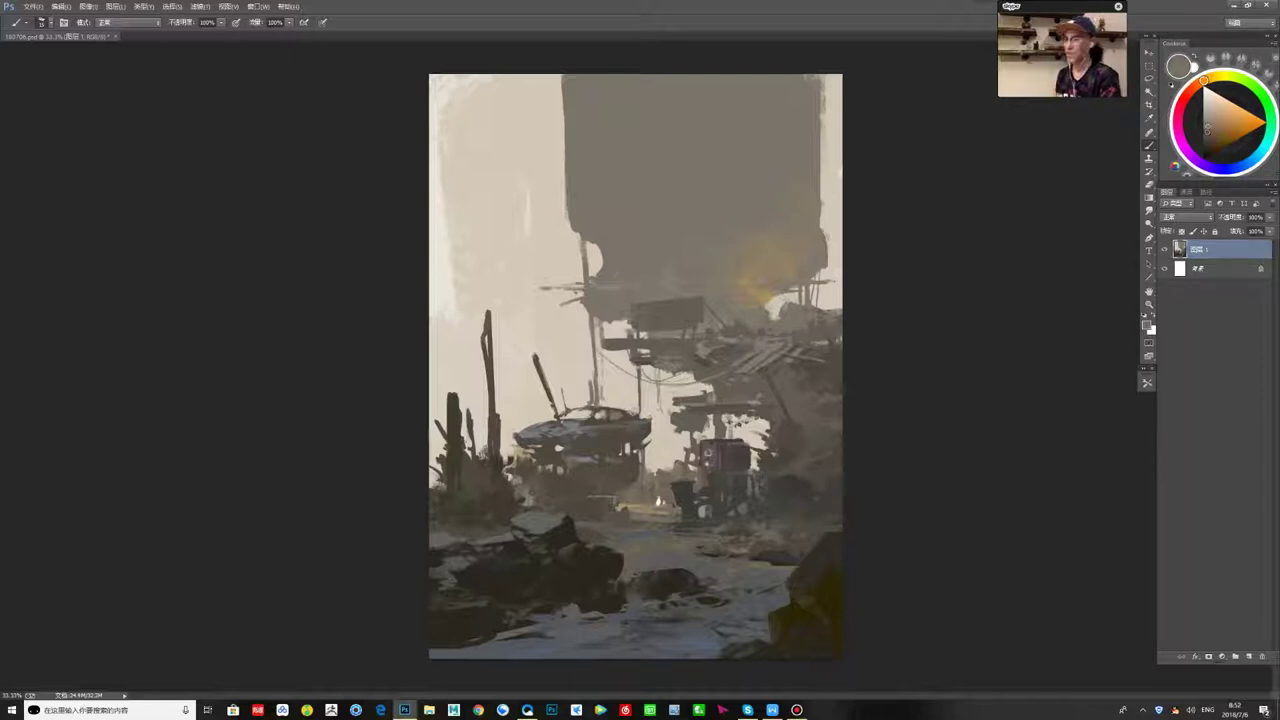
pyautogui.keyDown('alt'); pyautogui.click(720, 332); pyautogui.keyUp('alt')
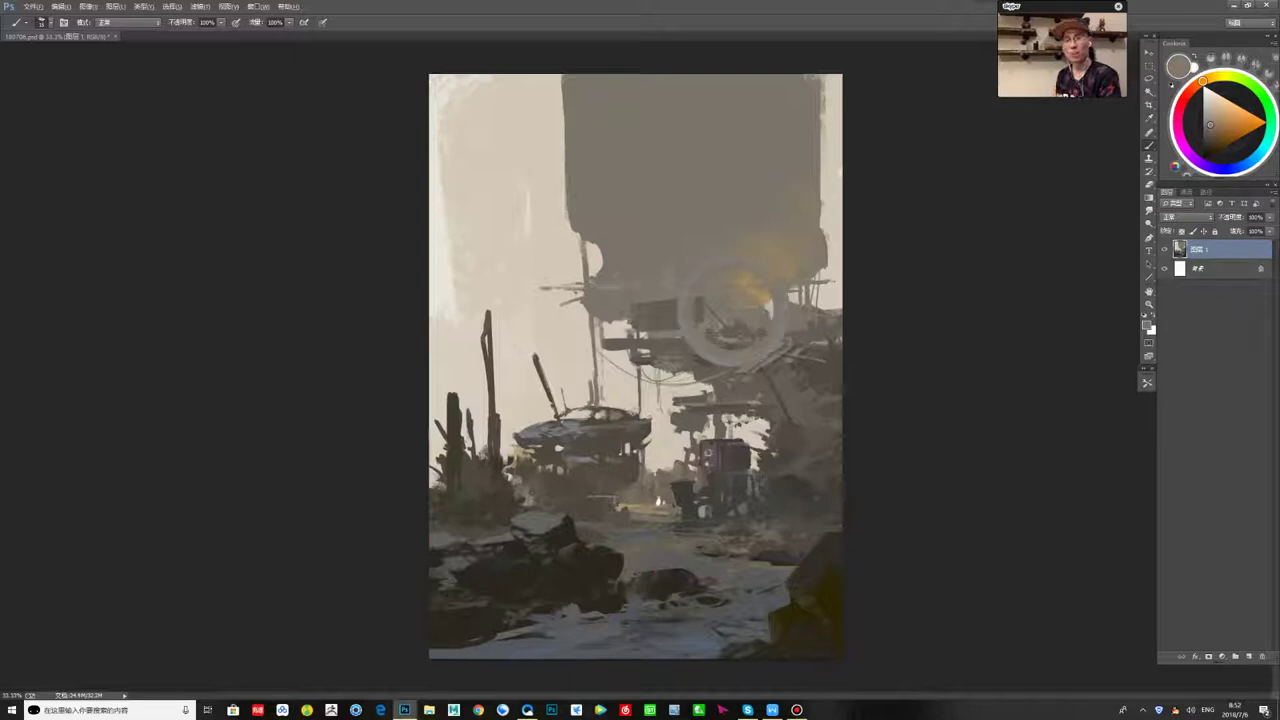
pyautogui.keyDown('alt'); pyautogui.click(730, 335); pyautogui.keyUp('alt')
pyautogui.keyDown('alt'); pyautogui.click(740, 345); pyautogui.keyUp('alt')
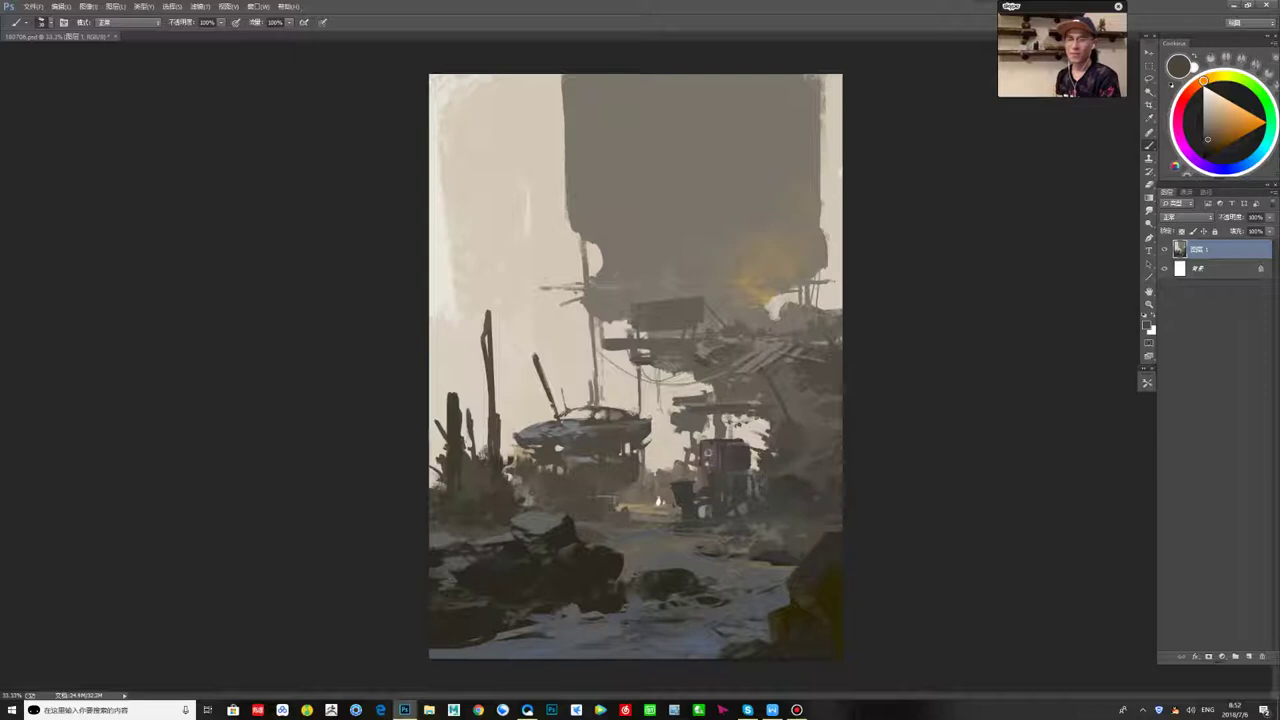
# - Paint muted grey strokes over the foreground water below the small central rock
pyautogui.keyDown('alt'); pyautogui.click(614, 608); pyautogui.keyUp('alt')
pyautogui.moveTo(622, 632); pyautogui.dragTo(596, 642)
pyautogui.keyDown('alt'); pyautogui.click(600, 632); pyautogui.keyUp('alt')
pyautogui.keyDown('alt'); pyautogui.click(633, 630); pyautogui.keyUp('alt')
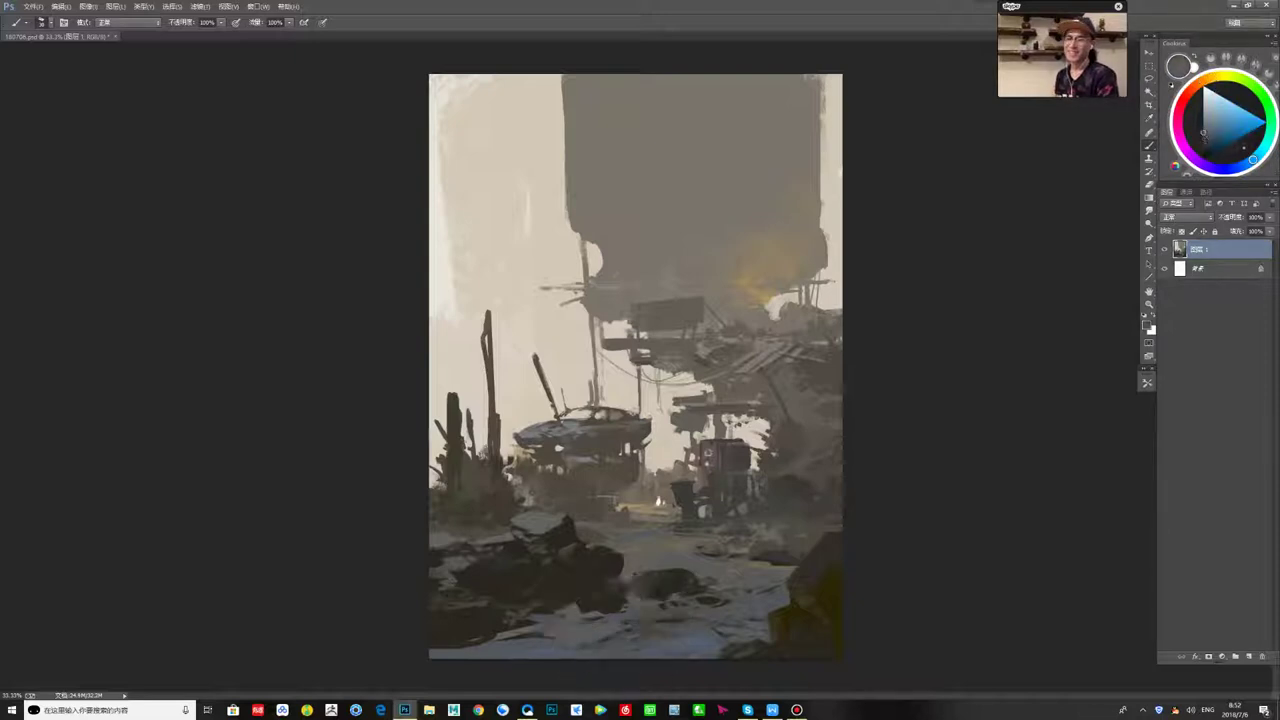
pyautogui.keyDown('alt'); pyautogui.click(598, 640); pyautogui.keyUp('alt')
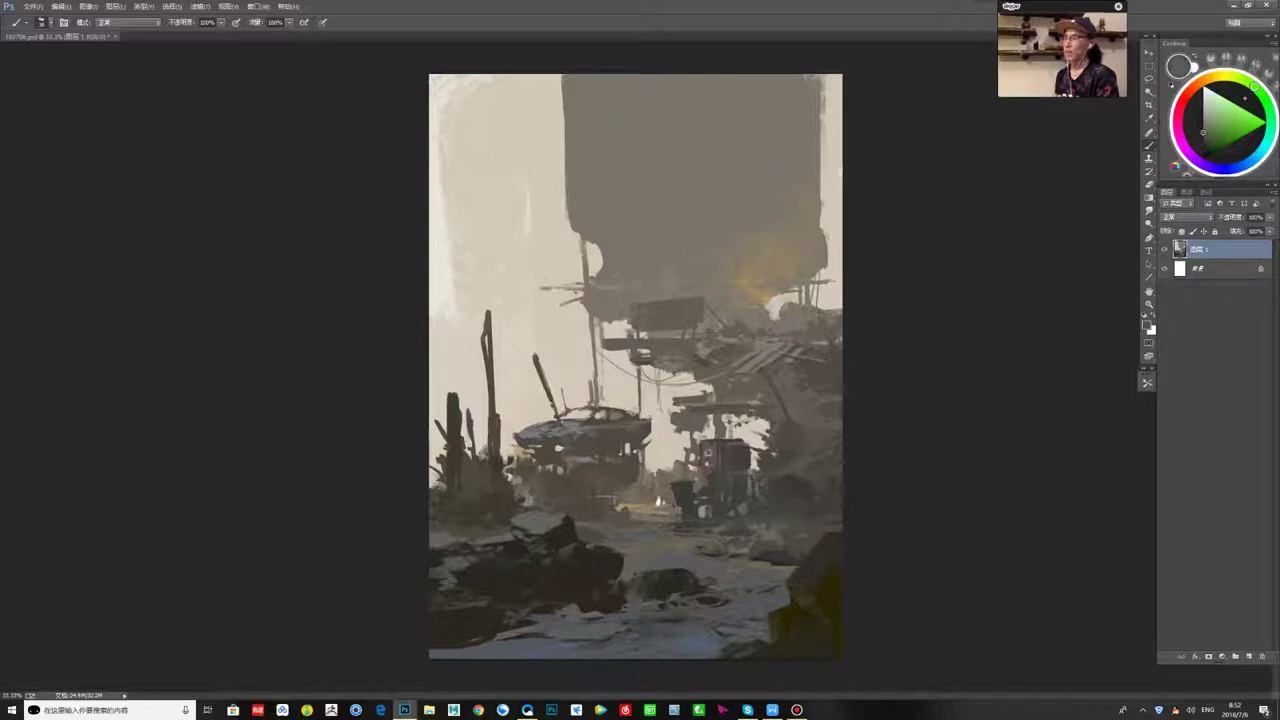
# - Paint blue-grey ripples in the foreground water beside and below the large dark rock pile
pyautogui.keyDown('alt'); pyautogui.click(544, 636); pyautogui.keyUp('alt')
pyautogui.moveTo(551, 640)
pyautogui.mouseDown()
pyautogui.moveTo(516, 657)
pyautogui.moveTo(536, 633)
pyautogui.moveTo(533, 651)
pyautogui.mouseUp()
pyautogui.keyDown('alt'); pyautogui.click(536, 640); pyautogui.keyUp('alt')
pyautogui.keyDown('alt'); pyautogui.click(540, 640); pyautogui.keyUp('alt')
pyautogui.click(1207, 134)
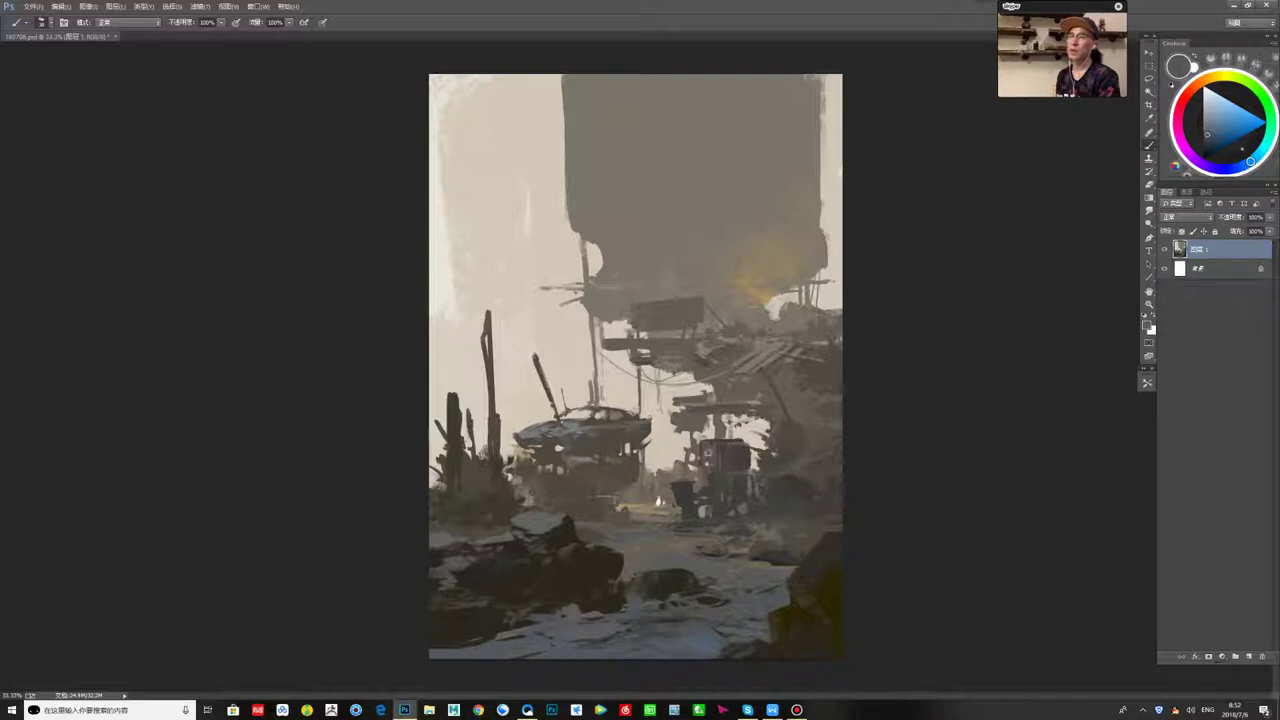
pyautogui.keyDown('alt'); pyautogui.click(561, 632); pyautogui.keyUp('alt')
pyautogui.moveTo(533, 616)
pyautogui.mouseDown()
pyautogui.moveTo(547, 616)
pyautogui.moveTo(510, 634)
pyautogui.mouseUp()
pyautogui.moveTo(582, 618); pyautogui.dragTo(553, 625)
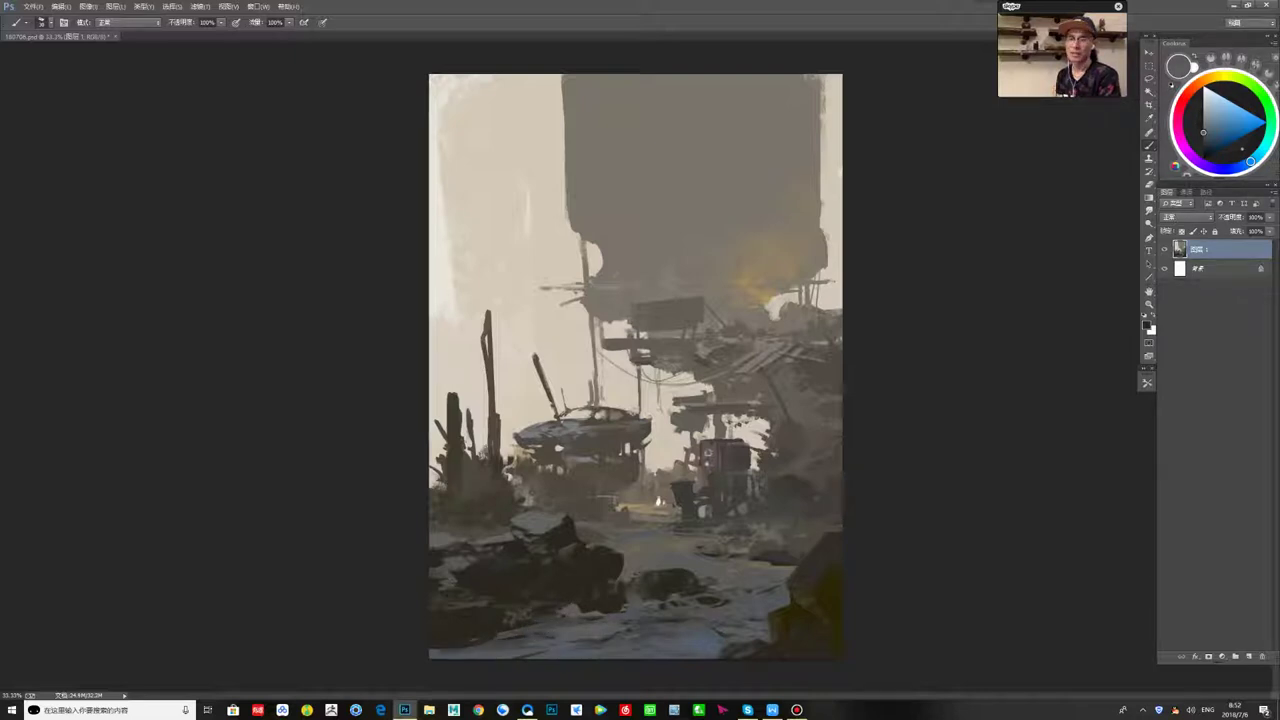
# - Paint dark strokes along the waterline beneath and beside the small central rock
pyautogui.moveTo(683, 610); pyautogui.dragTo(629, 608)
pyautogui.moveTo(708, 589); pyautogui.dragTo(764, 591)
pyautogui.keyDown('alt'); pyautogui.click(698, 590); pyautogui.keyUp('alt')
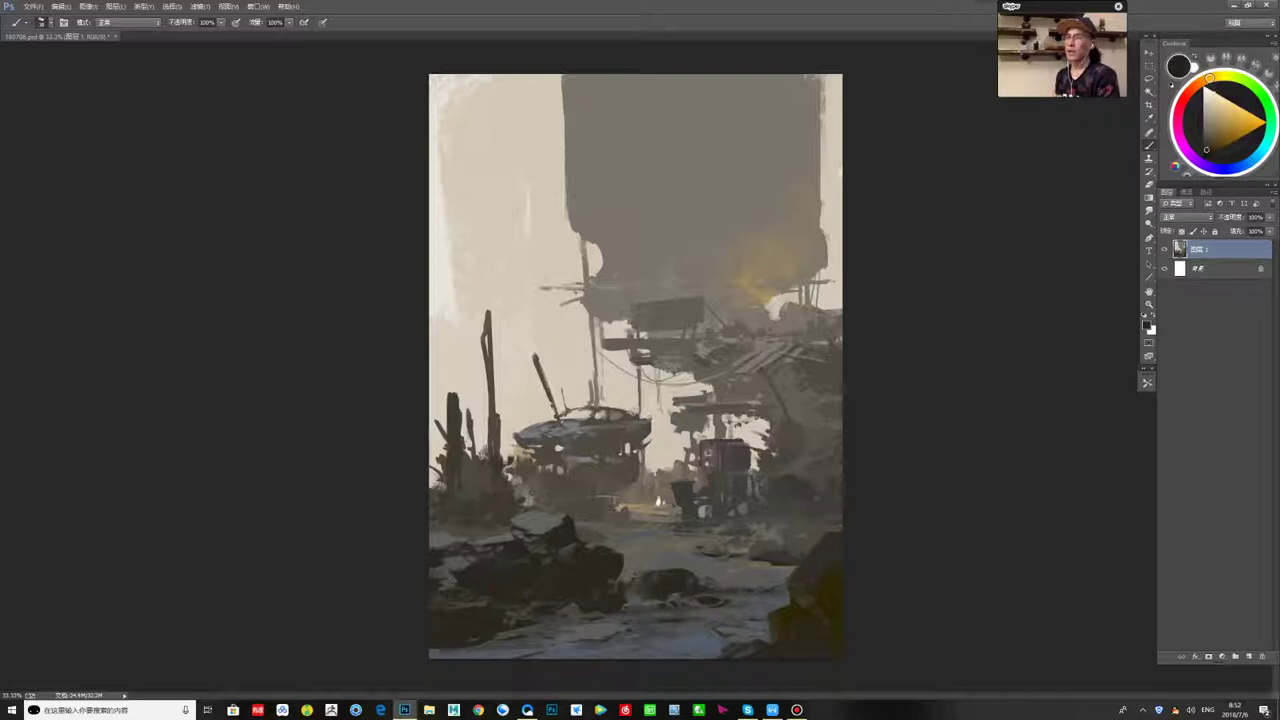
# - Paint dark strokes along the lower edge of the large rock pile where it meets the foreground water
pyautogui.press('x')
pyautogui.press('x')
pyautogui.press('x')
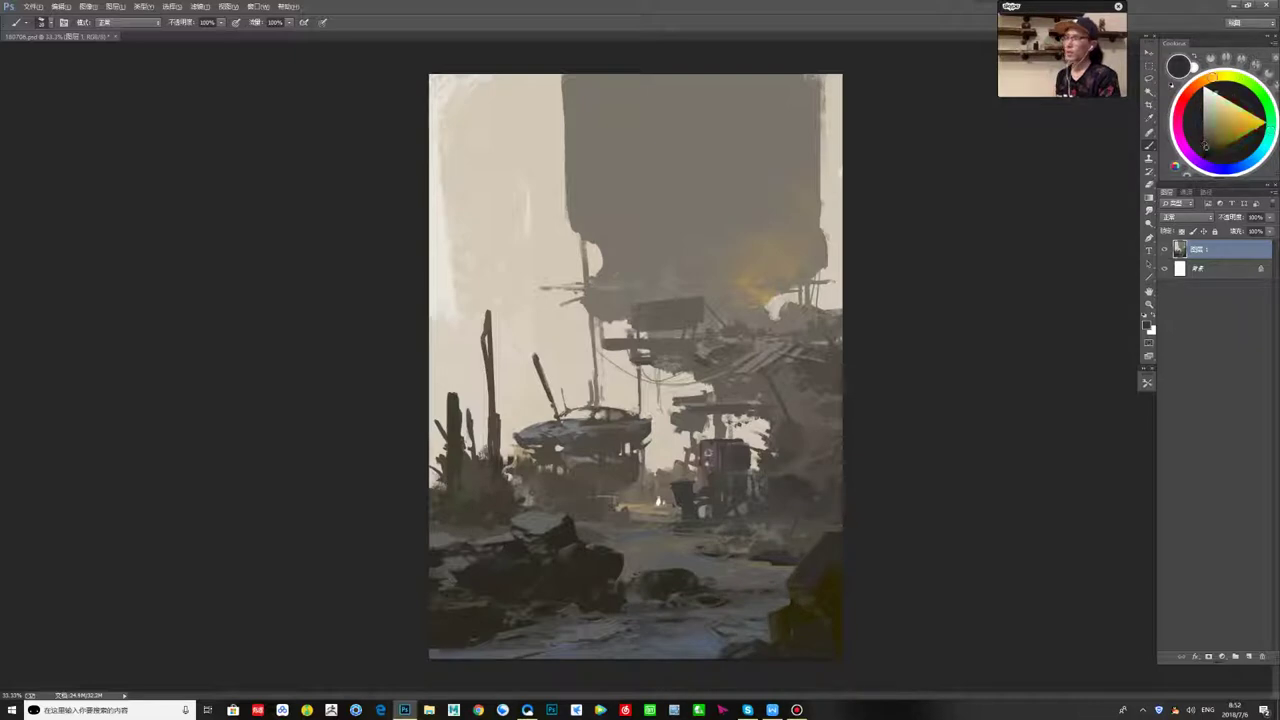
pyautogui.keyDown('alt'); pyautogui.click(586, 606); pyautogui.keyUp('alt')
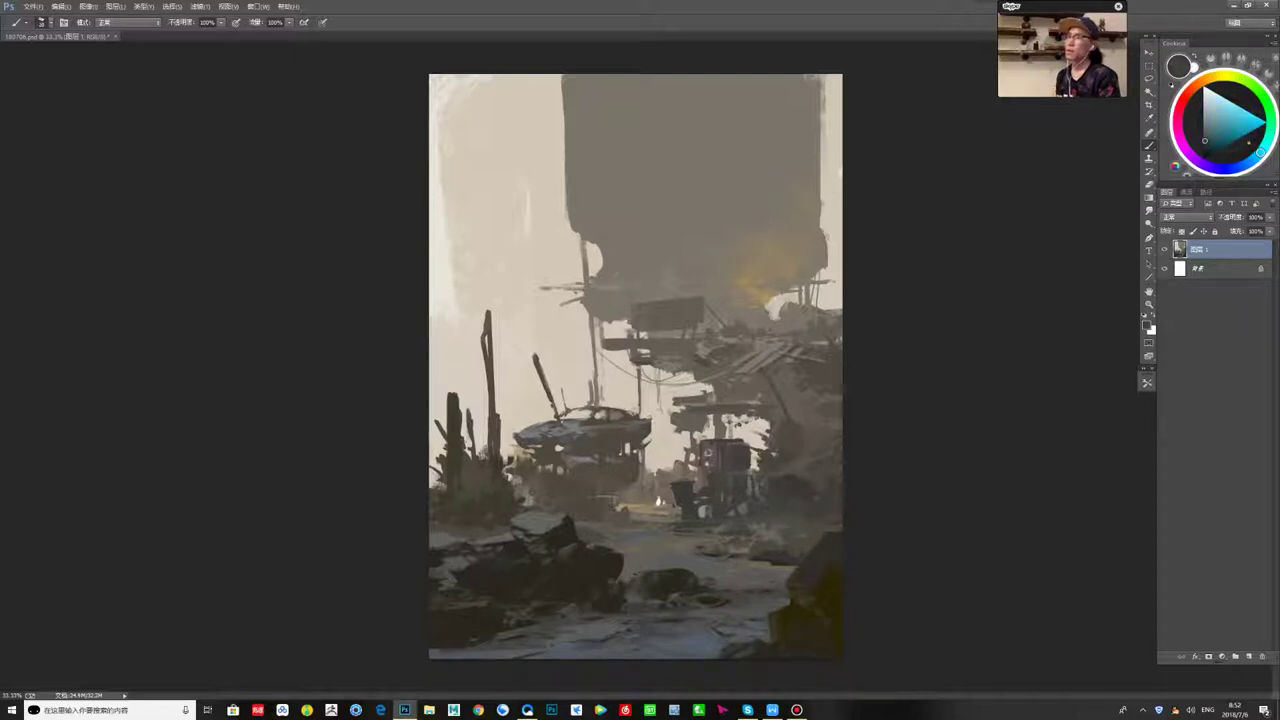
pyautogui.keyDown('alt'); pyautogui.click(585, 590); pyautogui.keyUp('alt')
pyautogui.keyDown('alt'); pyautogui.click(585, 588); pyautogui.keyUp('alt')
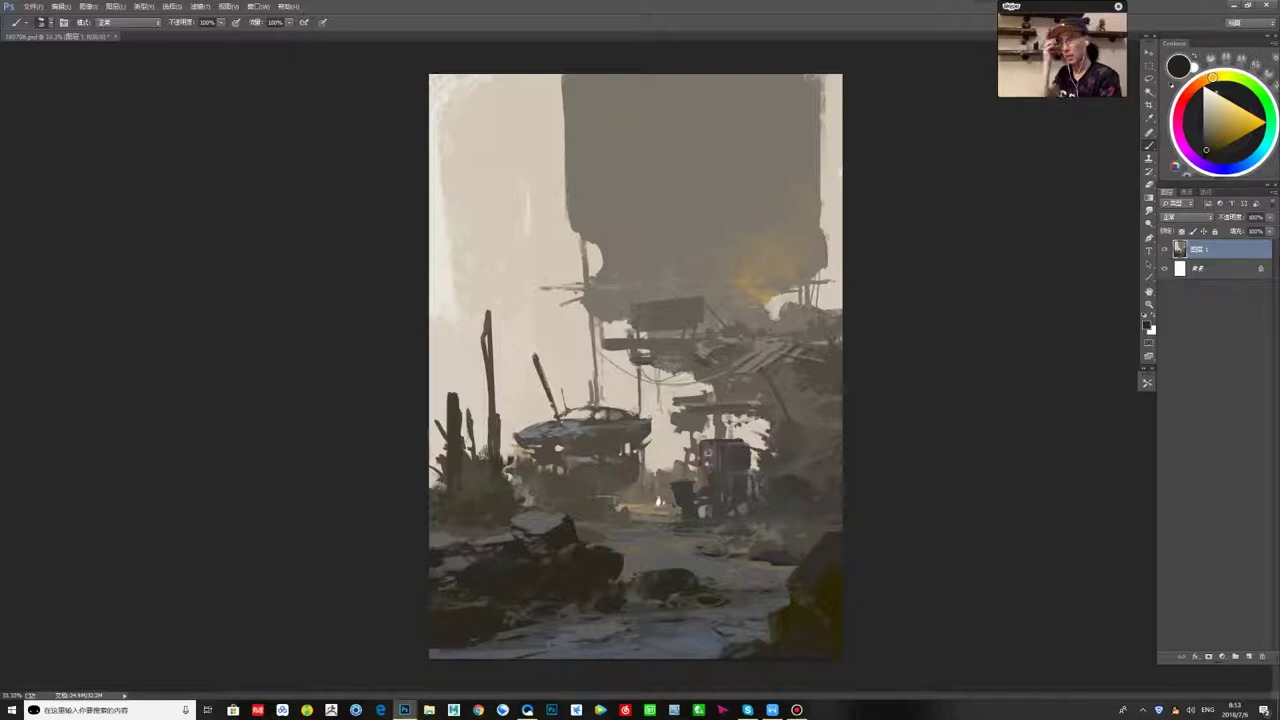
# - Rework the slabs and dark peak on top of the large rock pile with greys sampled from the rocks
pyautogui.keyDown('alt'); pyautogui.click(445, 558); pyautogui.keyUp('alt')
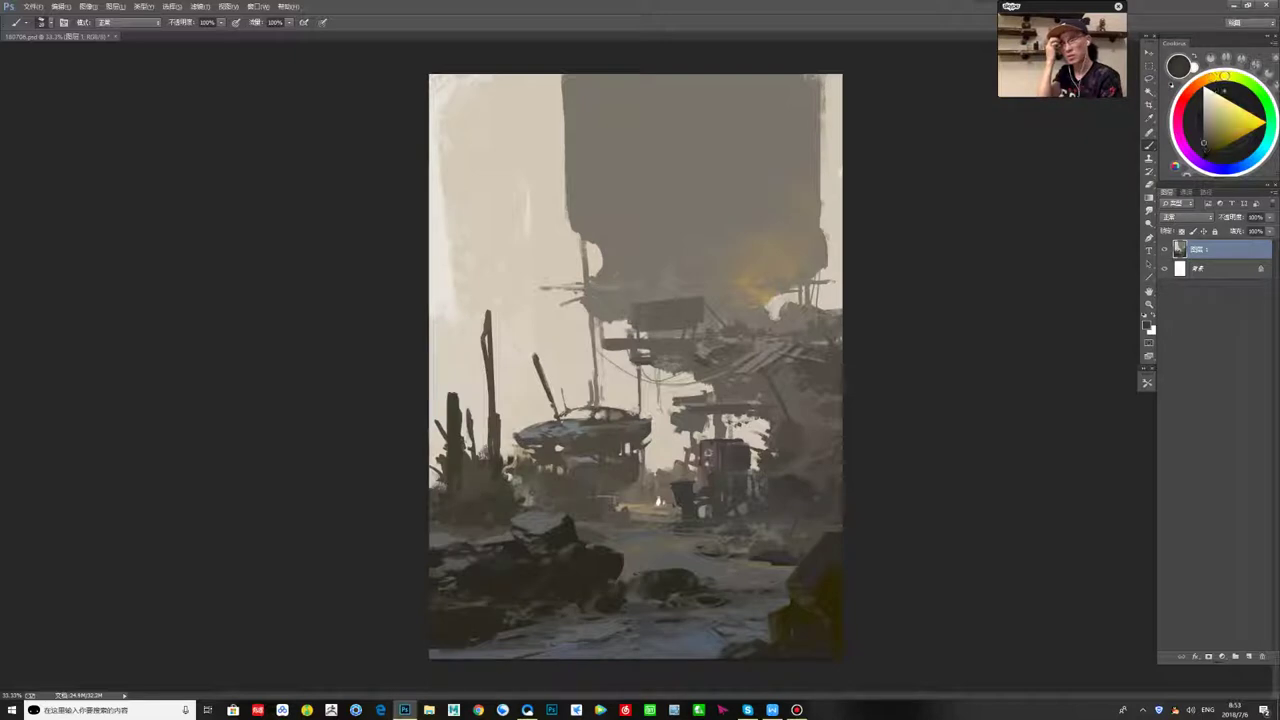
pyautogui.keyDown('alt'); pyautogui.click(453, 533); pyautogui.keyUp('alt')
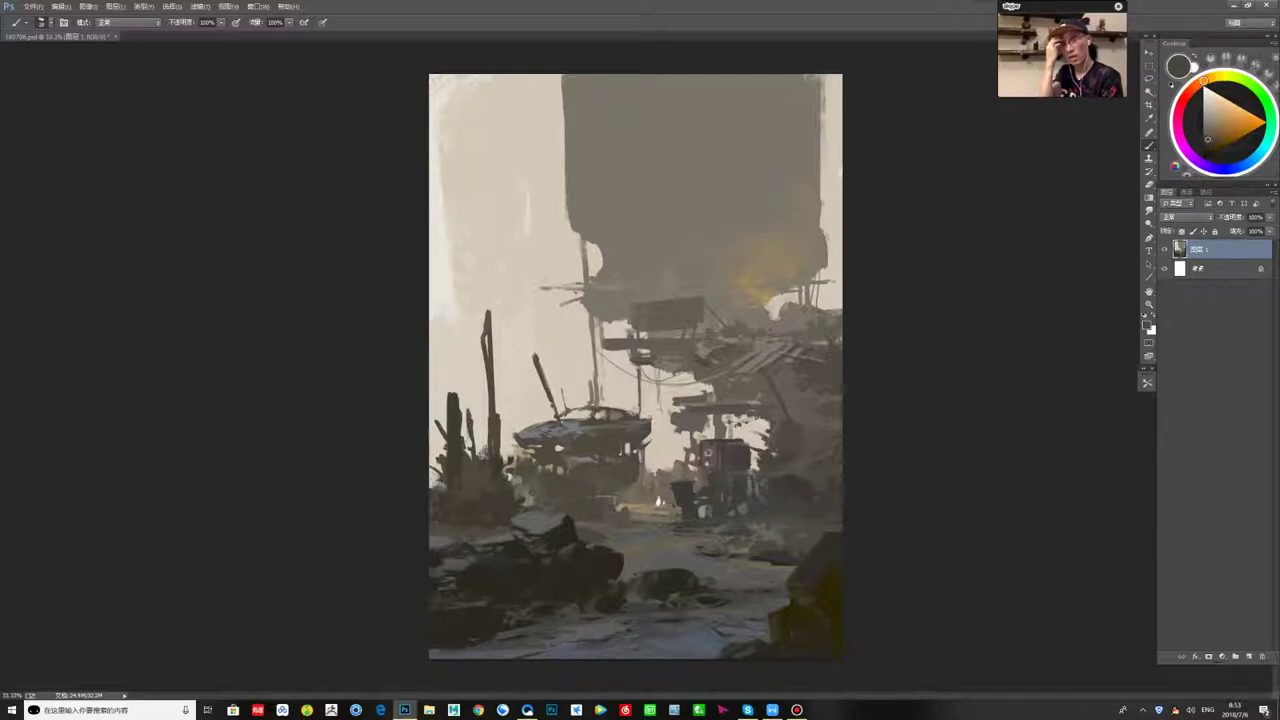
pyautogui.keyDown('alt'); pyautogui.click(548, 526); pyautogui.keyUp('alt')
pyautogui.moveTo(541, 530); pyautogui.dragTo(557, 541)
pyautogui.keyDown('alt'); pyautogui.click(552, 552); pyautogui.keyUp('alt')
pyautogui.moveTo(516, 492); pyautogui.dragTo(555, 532)
pyautogui.keyDown('alt'); pyautogui.click(555, 528); pyautogui.keyUp('alt')
pyautogui.keyDown('alt'); pyautogui.click(550, 526); pyautogui.keyUp('alt')
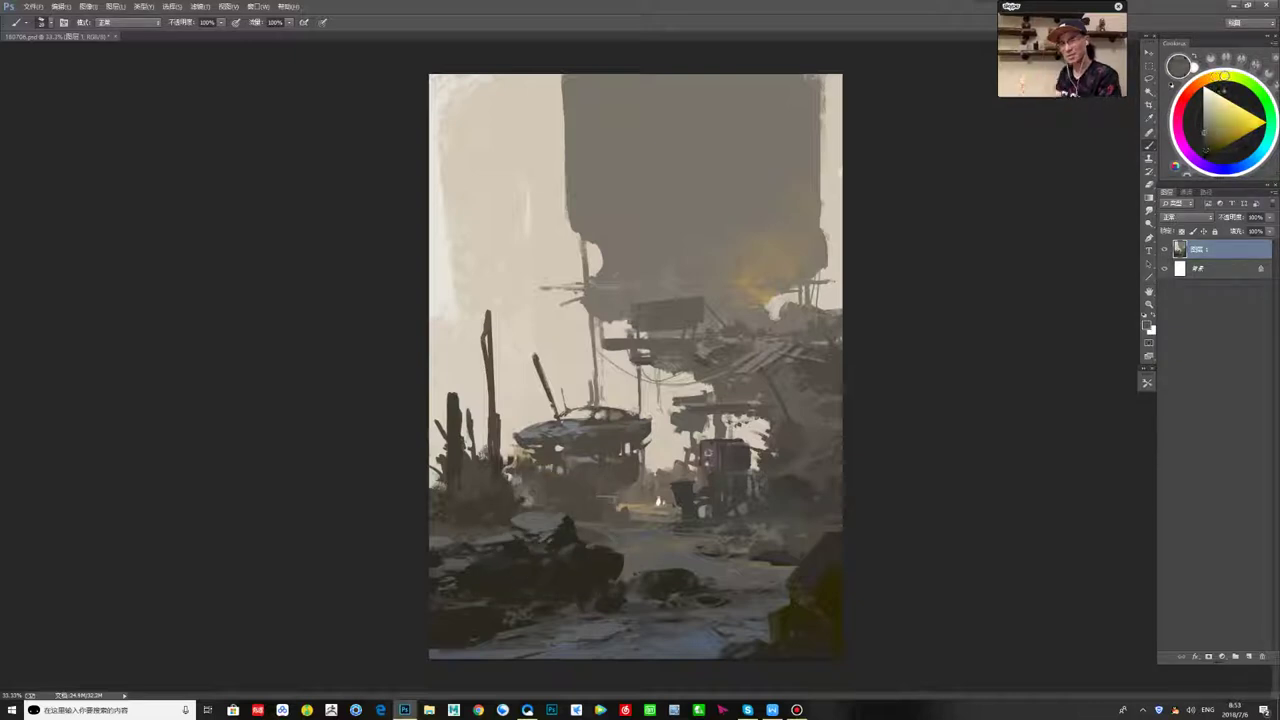
# - Touch up the water around the small central rock and the gap beside the rock pile with sampled blue-greys
pyautogui.keyDown('alt'); pyautogui.click(662, 570); pyautogui.keyUp('alt')
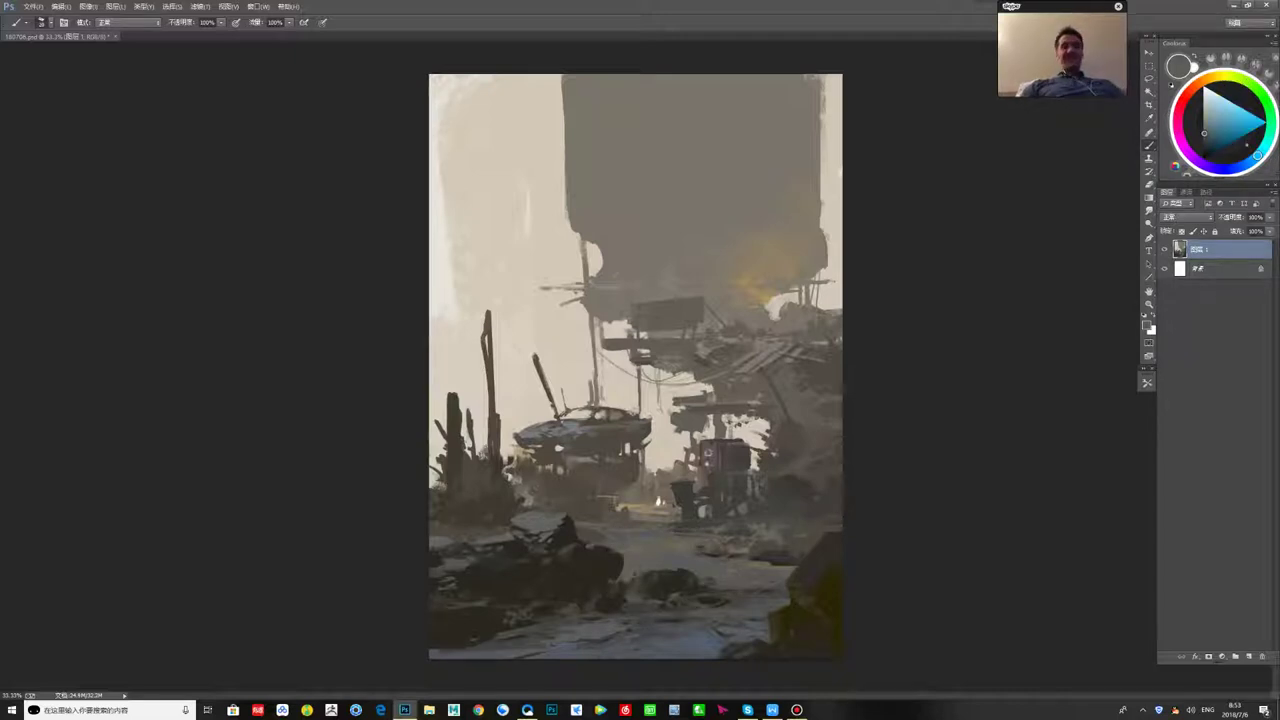
pyautogui.keyDown('alt'); pyautogui.click(706, 564); pyautogui.keyUp('alt')
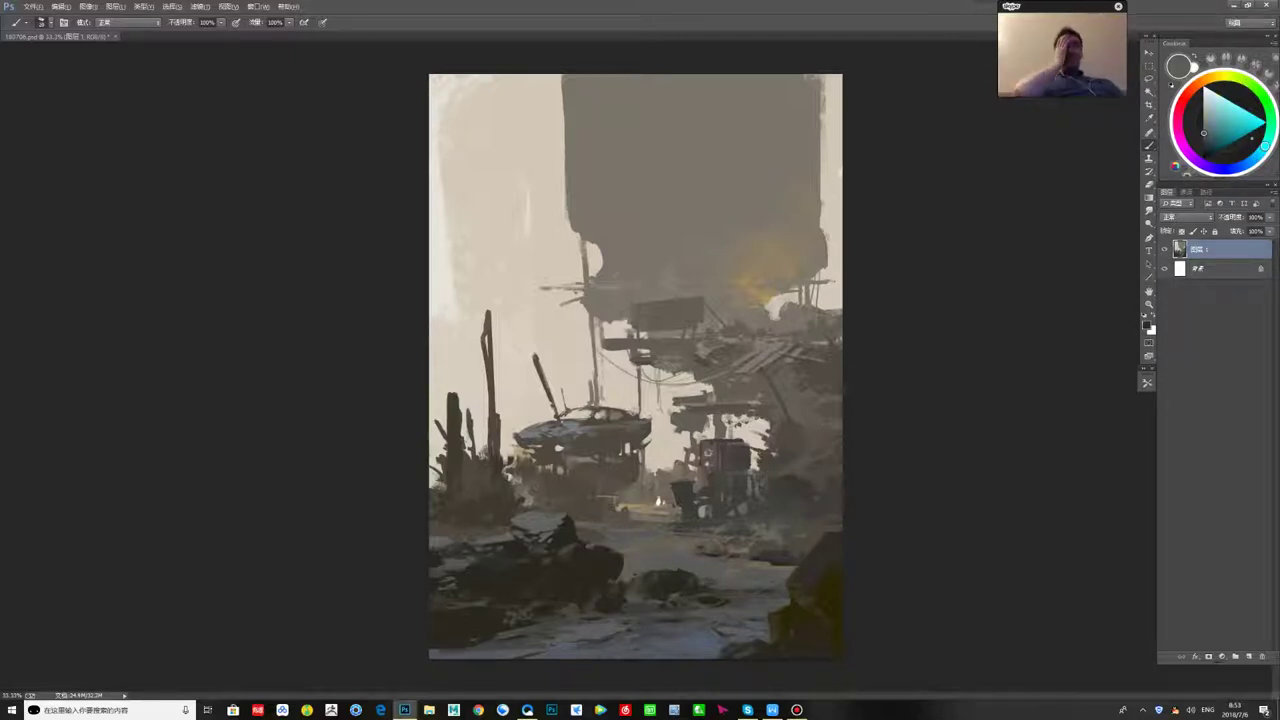
pyautogui.keyDown('alt'); pyautogui.click(640, 602); pyautogui.keyUp('alt')
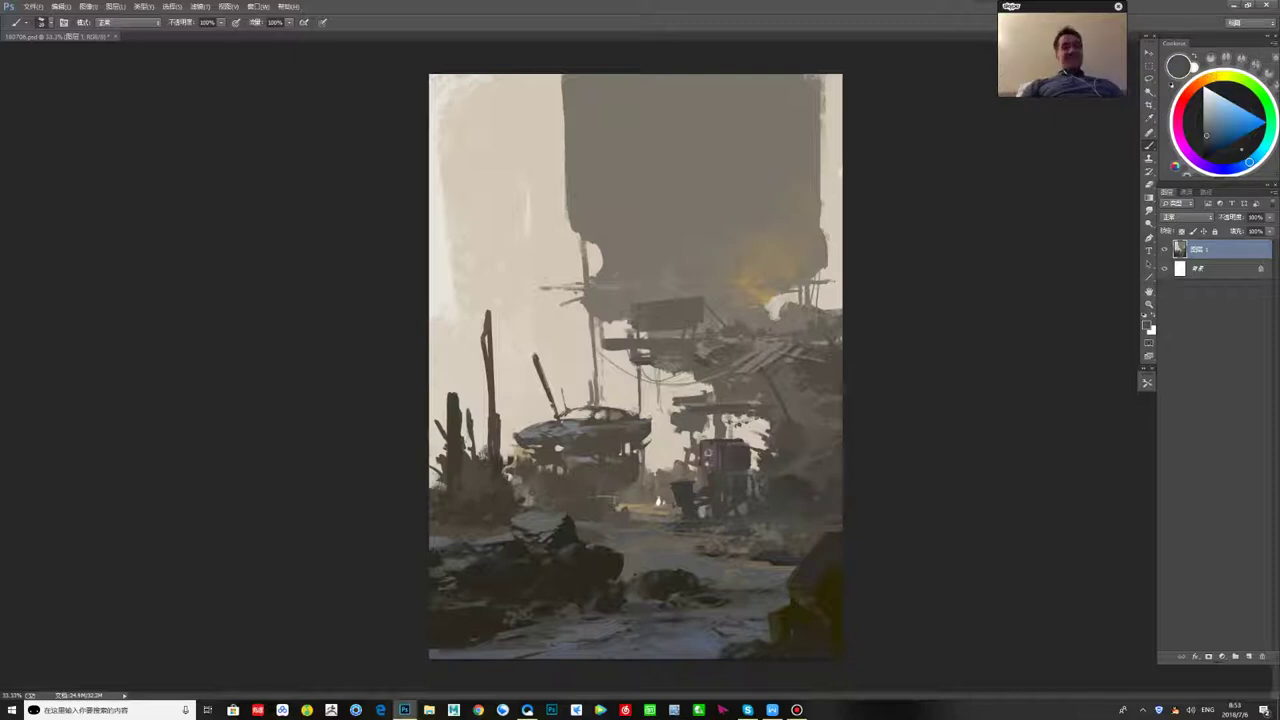
pyautogui.keyDown('alt'); pyautogui.click(594, 602); pyautogui.keyUp('alt')
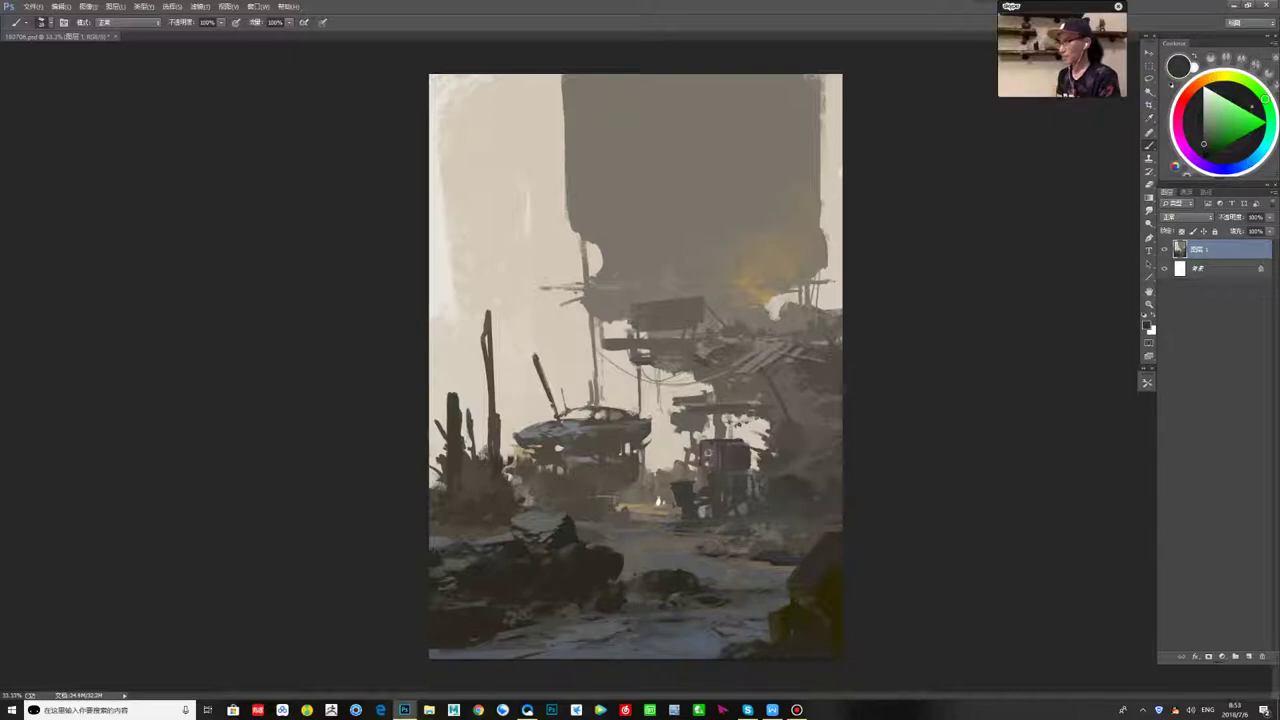
# - Bring up the Skype call window and return to the painting in Photoshop
pyautogui.click(748, 710)
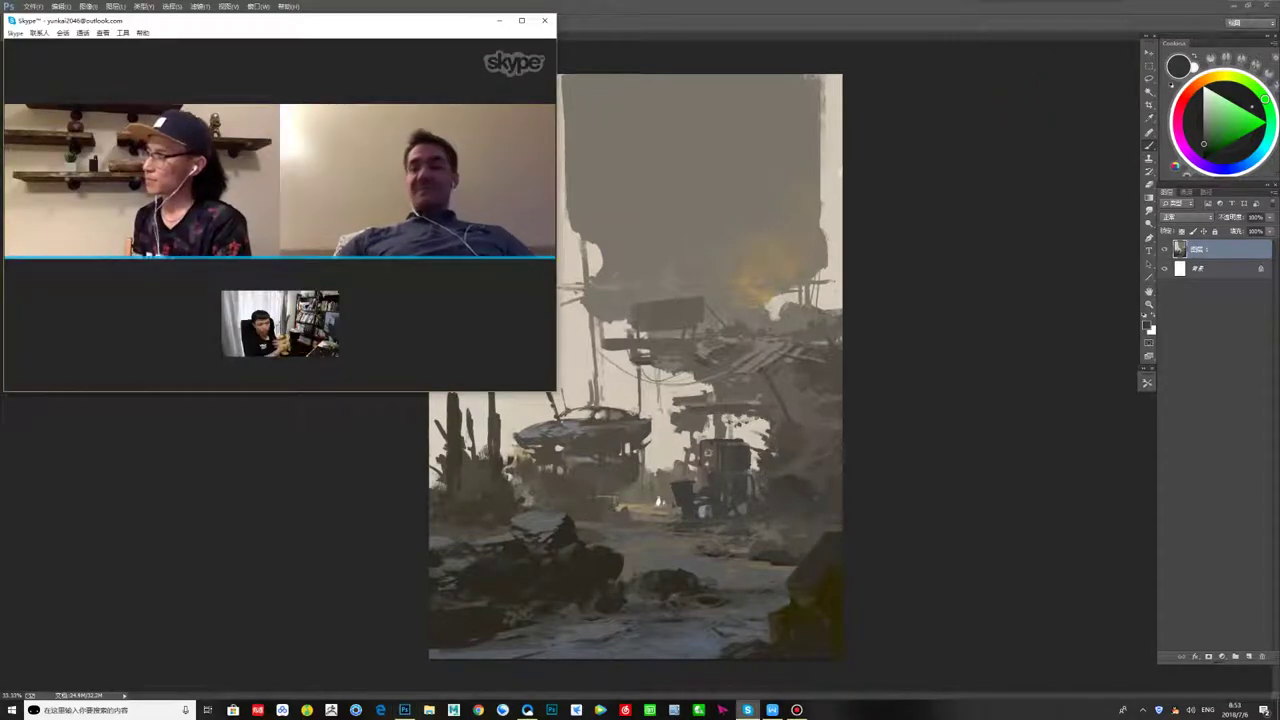
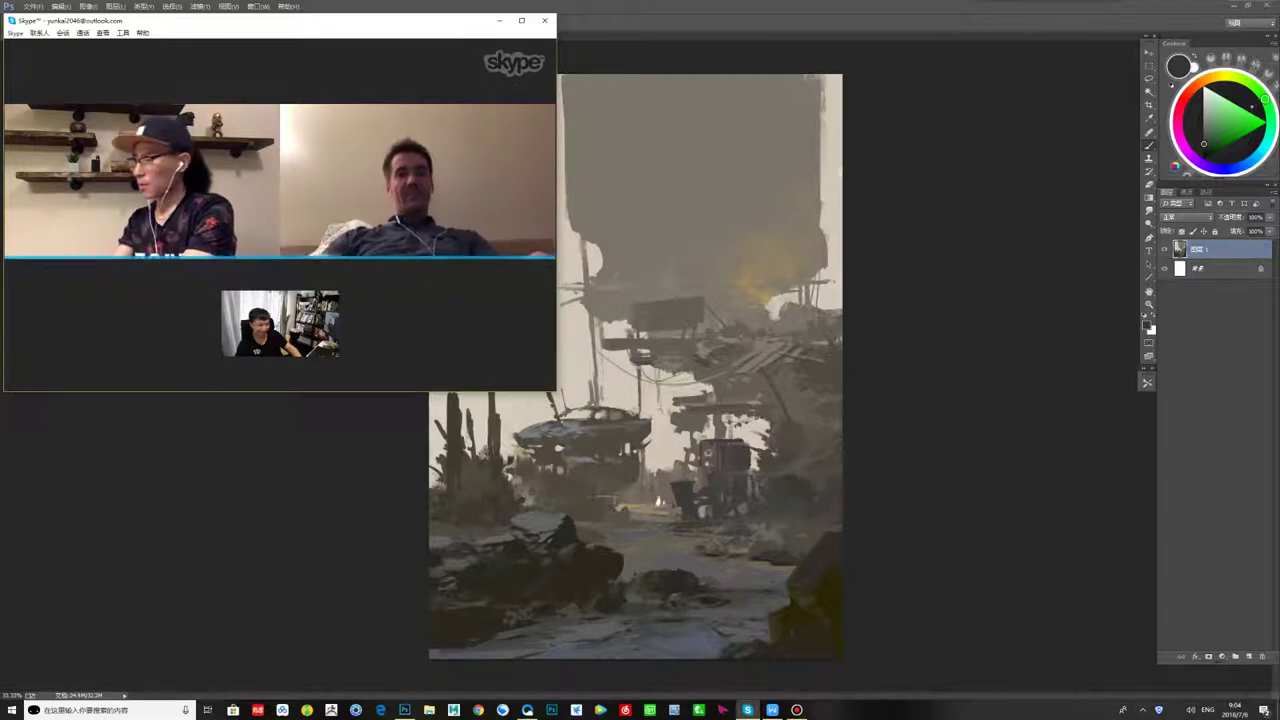
pyautogui.moveTo(383, 242)
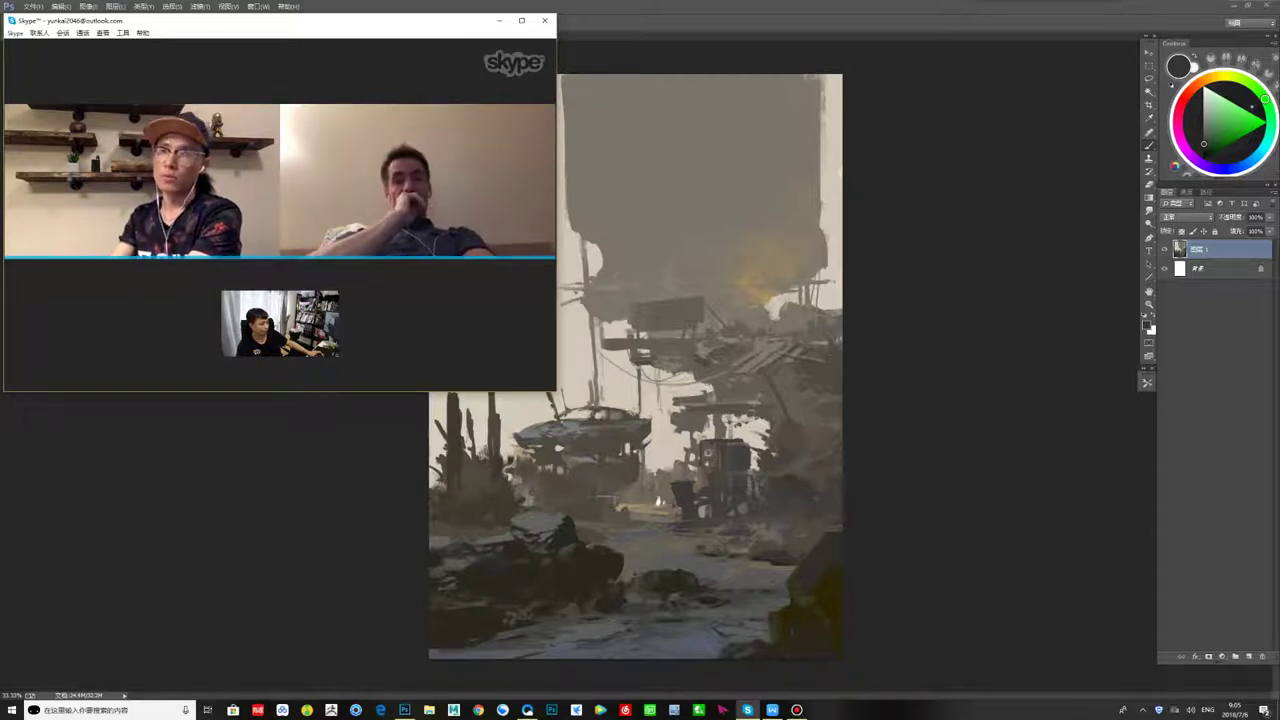
pyautogui.hotkey('alt', 'Tab')
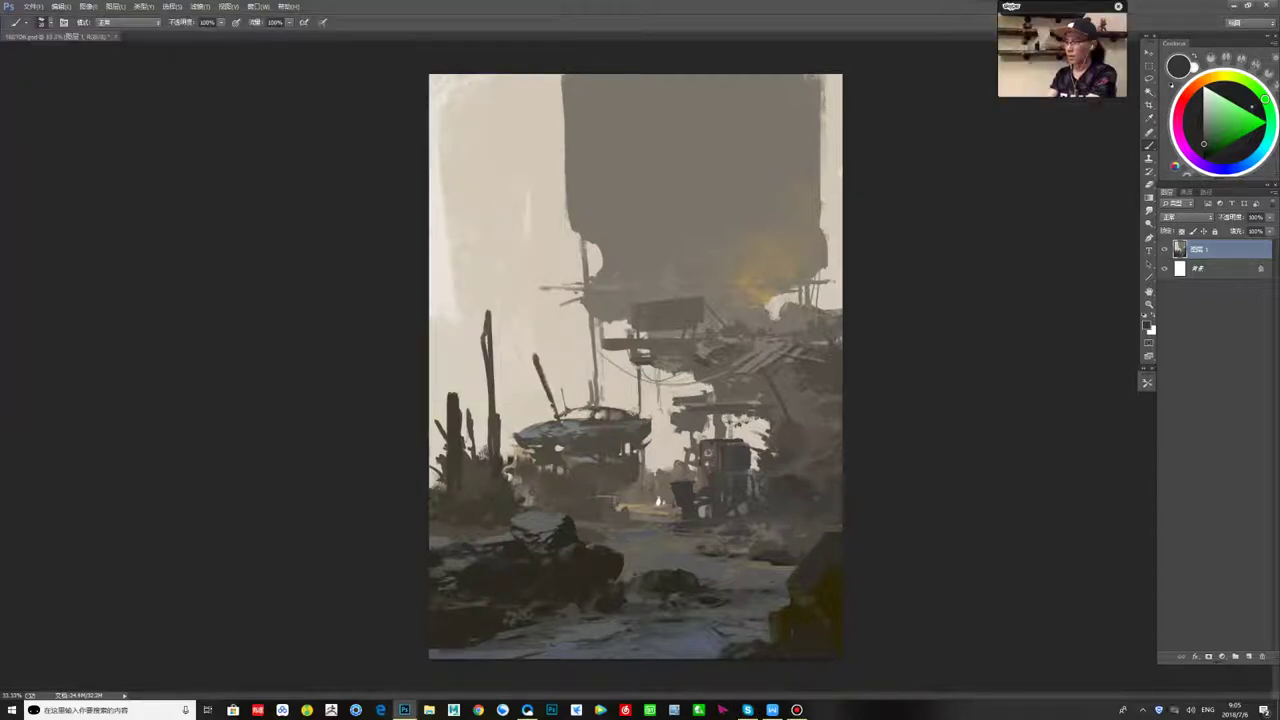
# - Add a new layer and block in a small dark standing figure beside the small central rock, trimming its outline with the Eraser
pyautogui.keyDown('alt'); pyautogui.click(672, 316); pyautogui.keyUp('alt')
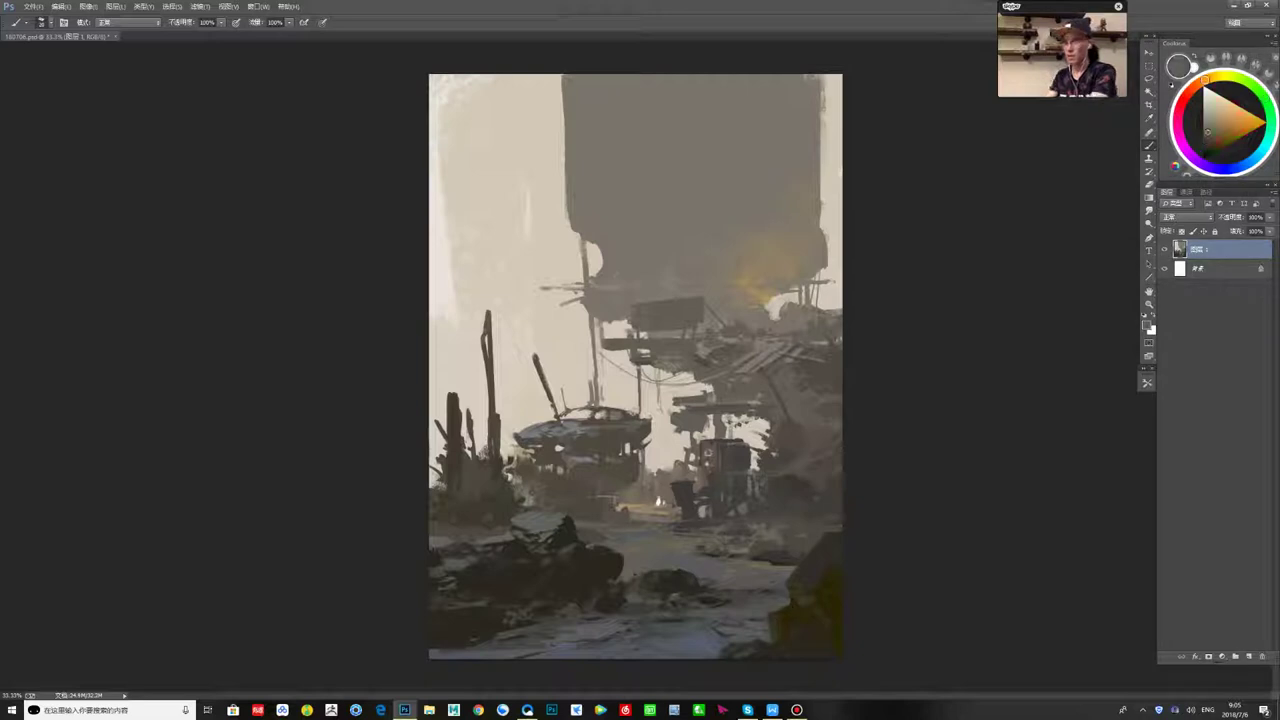
pyautogui.press('x')
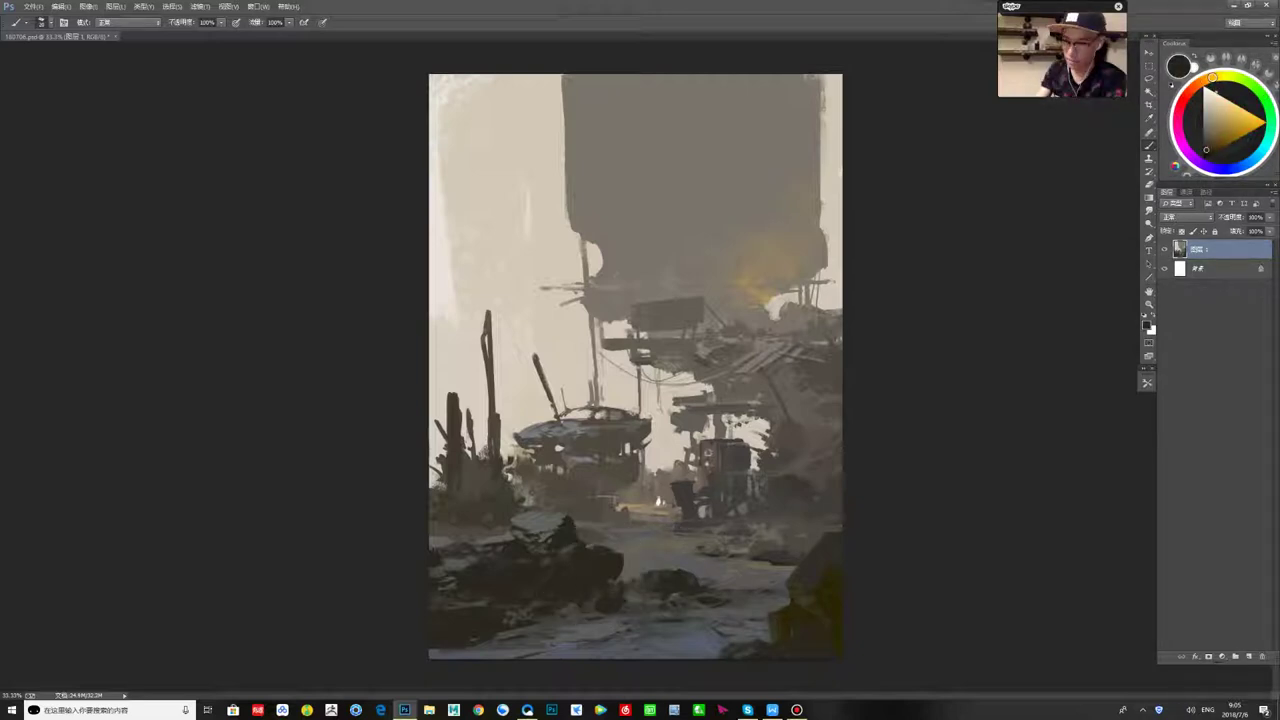
pyautogui.moveTo(732, 502); pyautogui.dragTo(729, 573)
pyautogui.hotkey('ctrl', 'z')
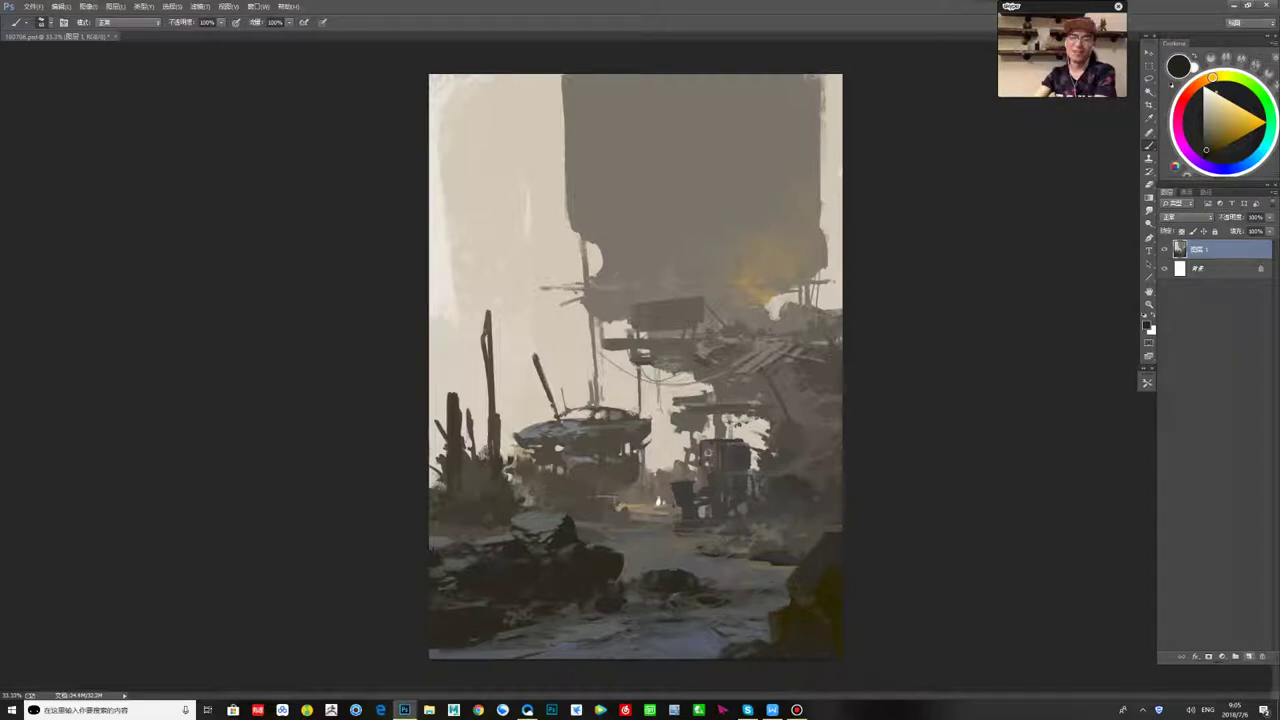
pyautogui.hotkey('ctrl', 'shift', 'alt', 'n')
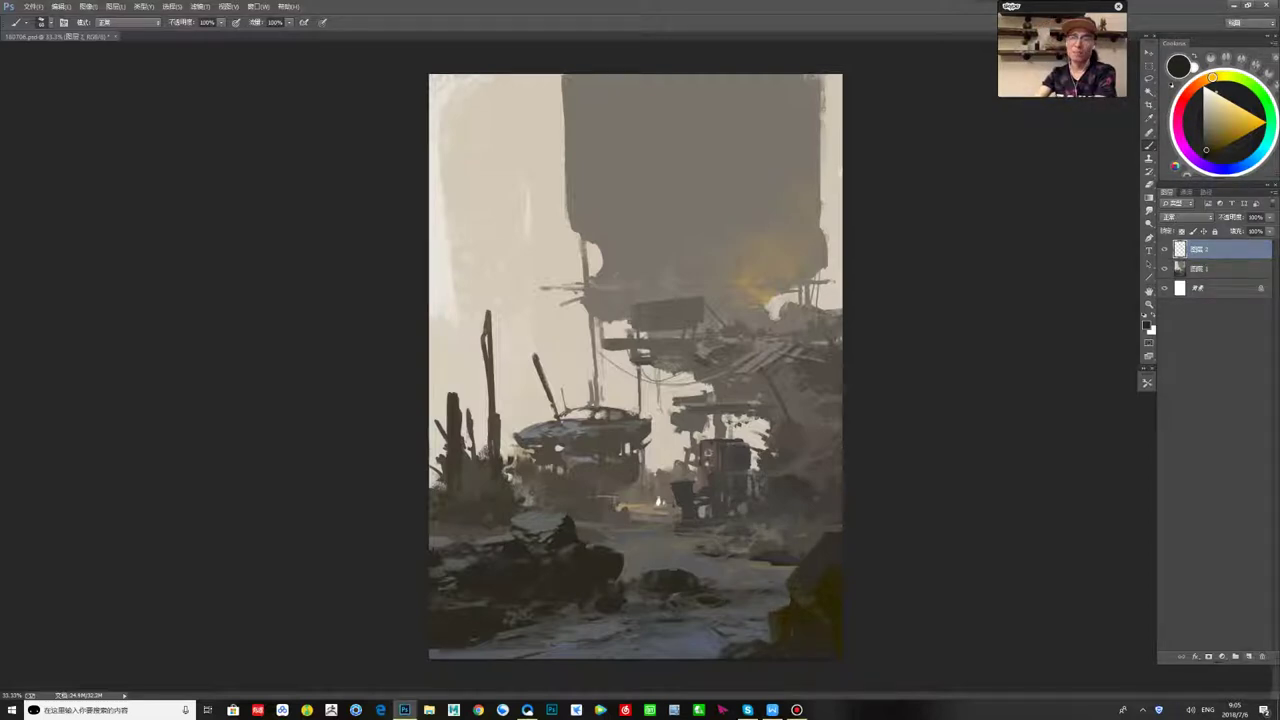
pyautogui.moveTo(731, 533); pyautogui.dragTo(732, 601)
pyautogui.press('e')
pyautogui.moveTo(726, 533); pyautogui.dragTo(722, 560)
pyautogui.press('b')
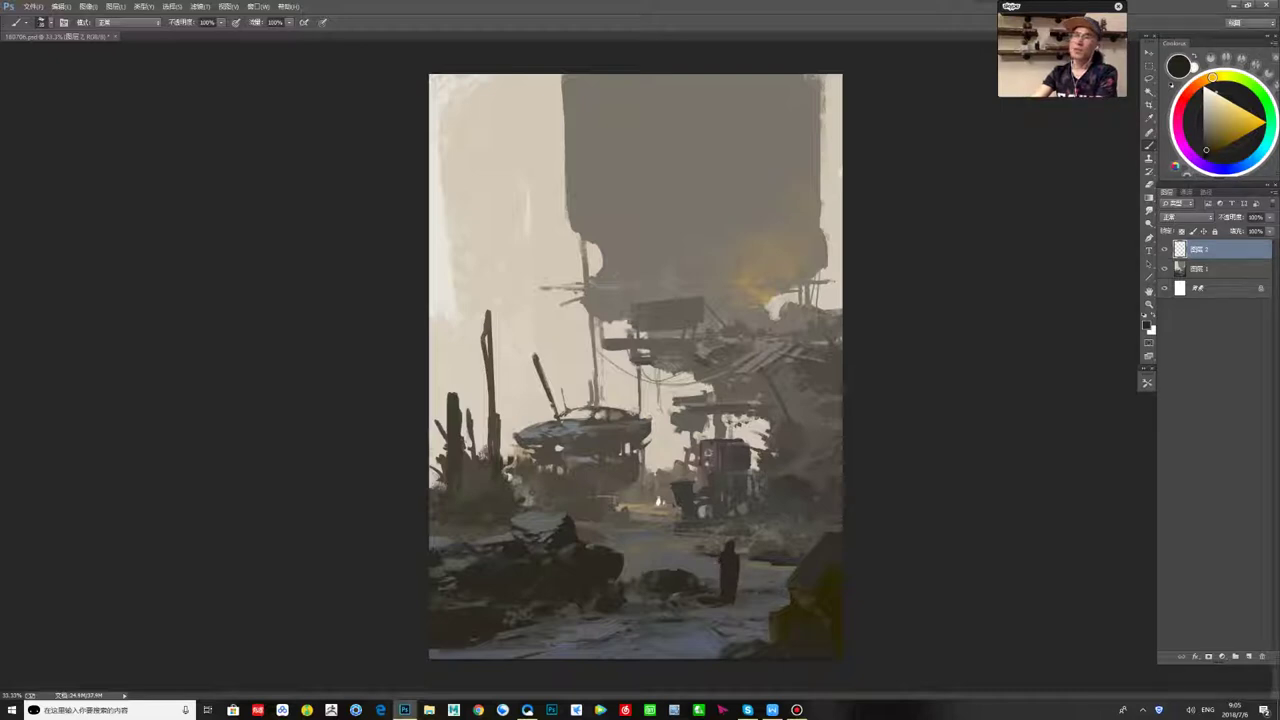
# - Refine the figure's silhouette by erasing and repainting its legs, arm and coat
pyautogui.press('e')
pyautogui.press('b')
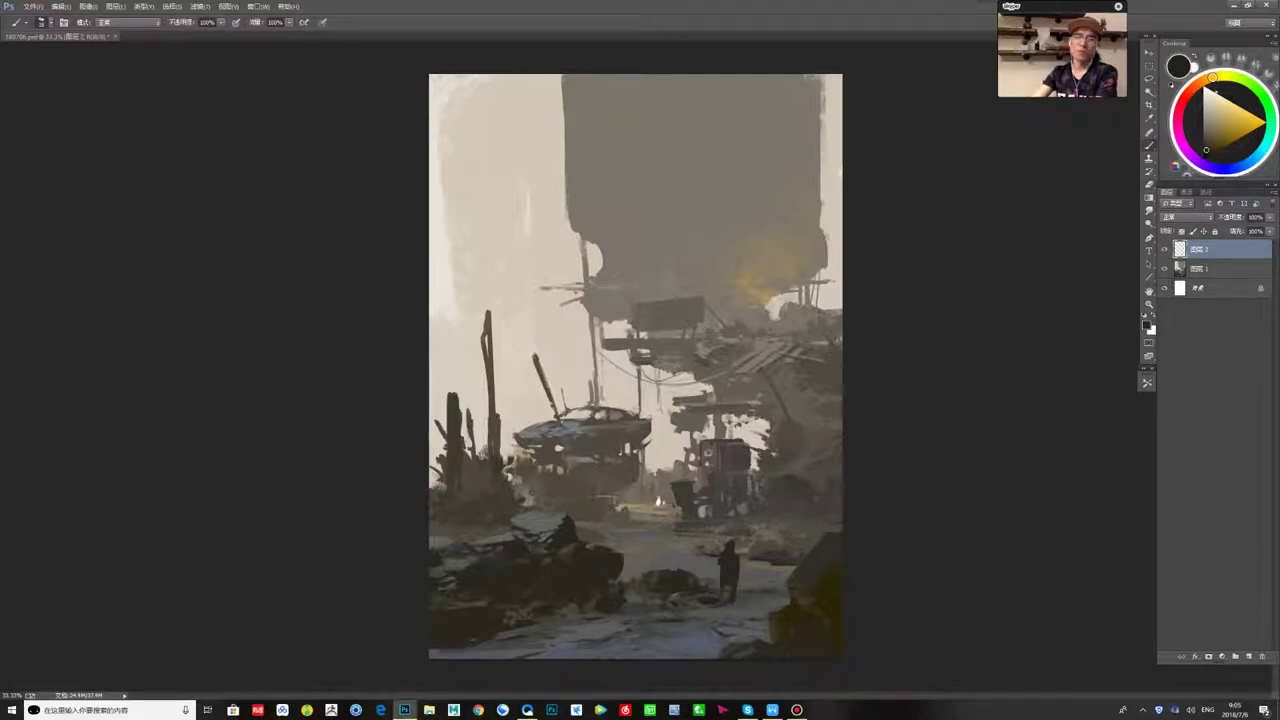
pyautogui.press('e')
pyautogui.press('b')
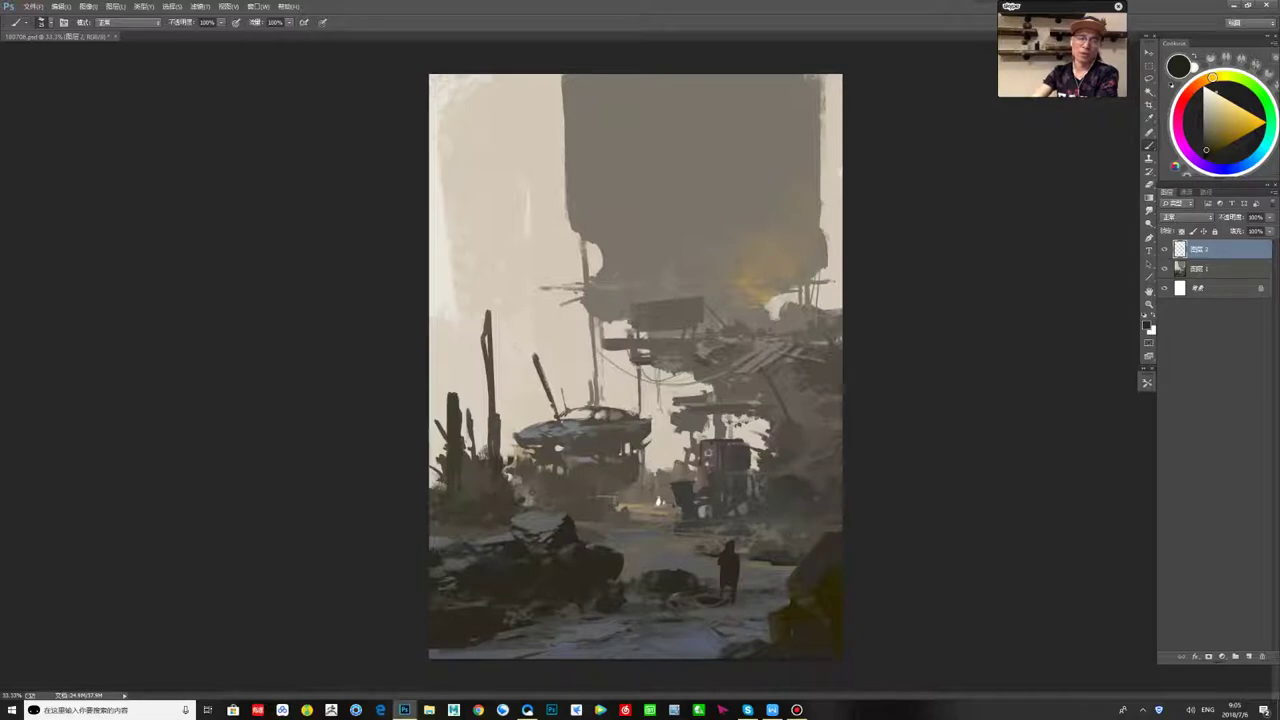
pyautogui.press('e')
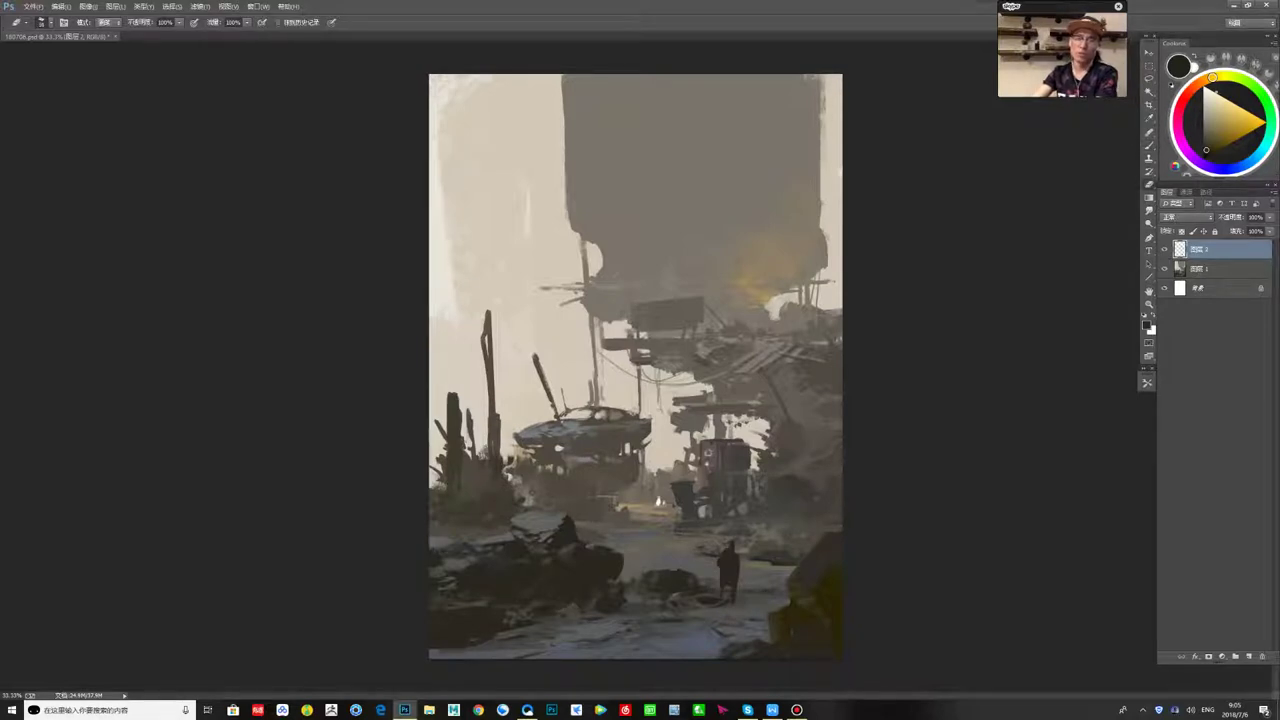
pyautogui.press('b')
pyautogui.moveTo(740, 568); pyautogui.dragTo(741, 579)
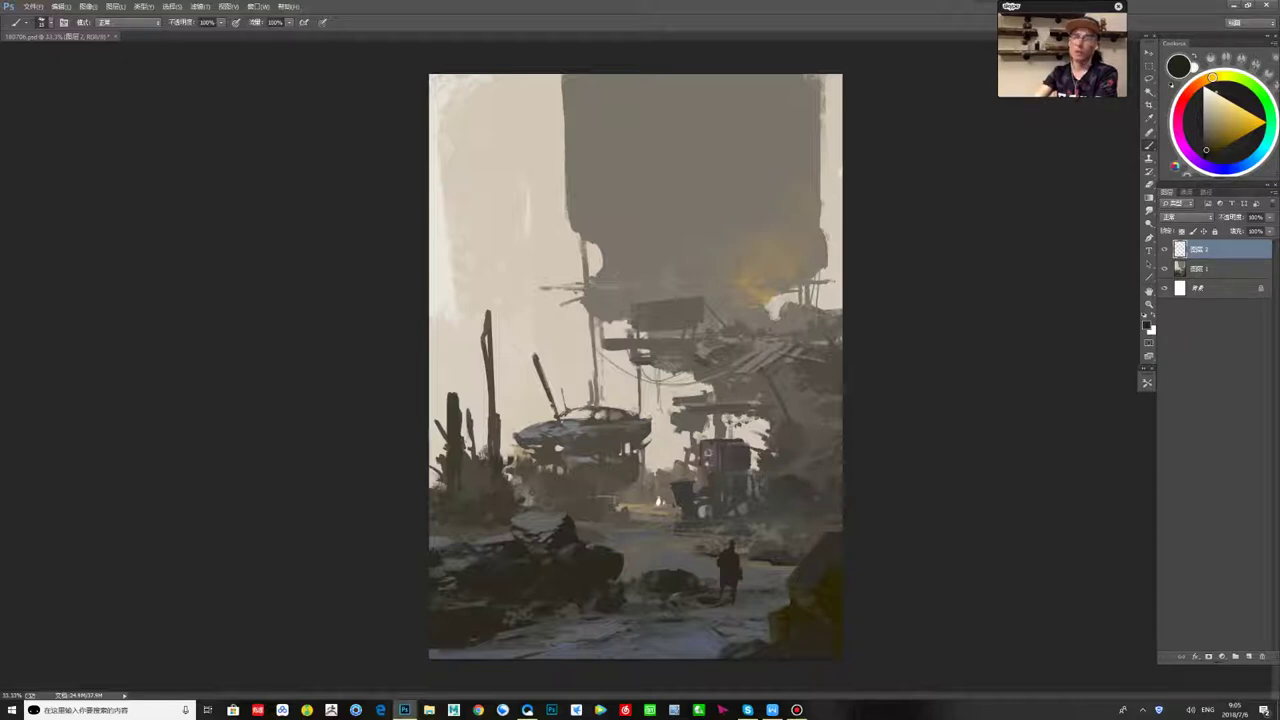
pyautogui.press('x')
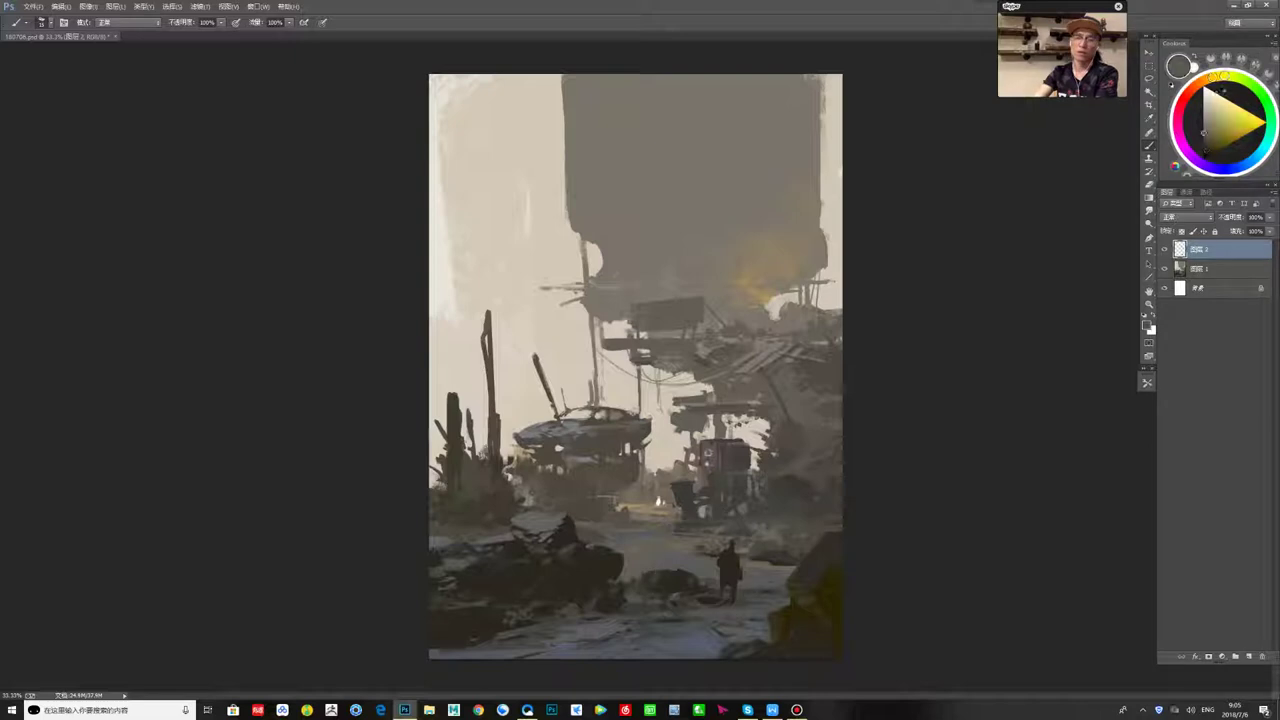
pyautogui.press('x')
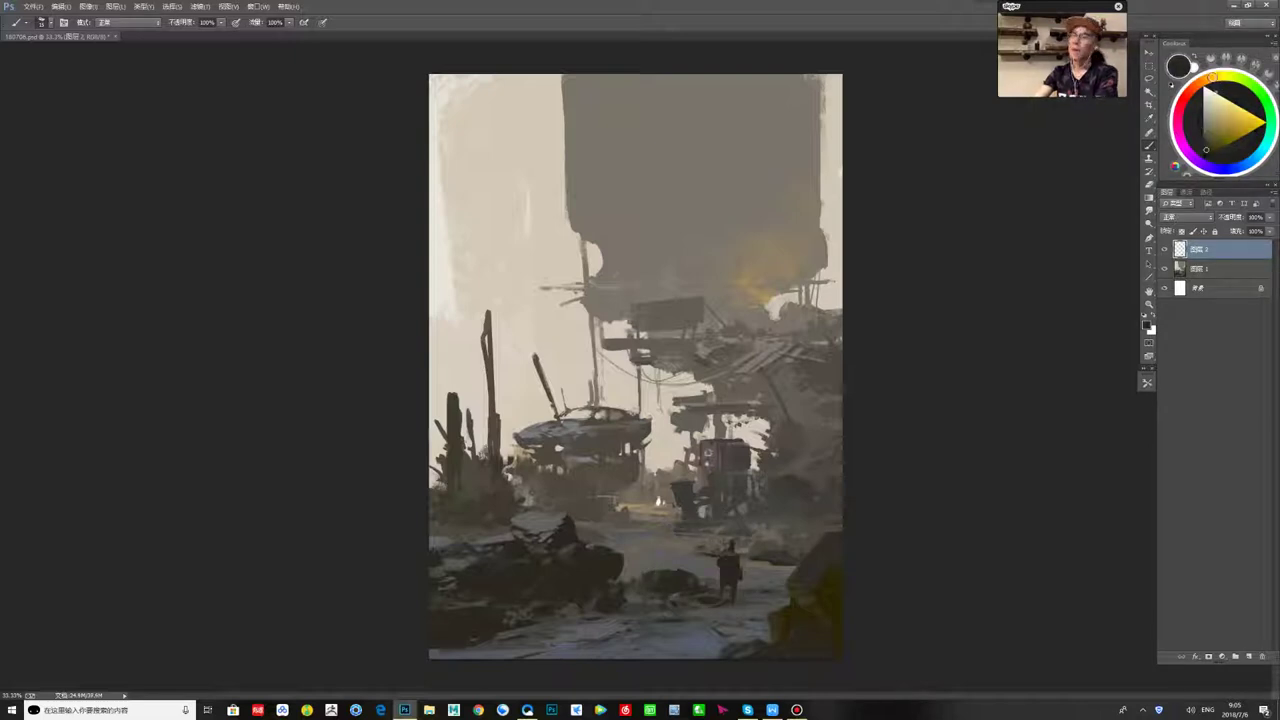
# - Flip the canvas horizontally and reshape the figure's shoulders and coat with the Brush and Eraser
pyautogui.hotkey('ctrl', 'shift', 'h')
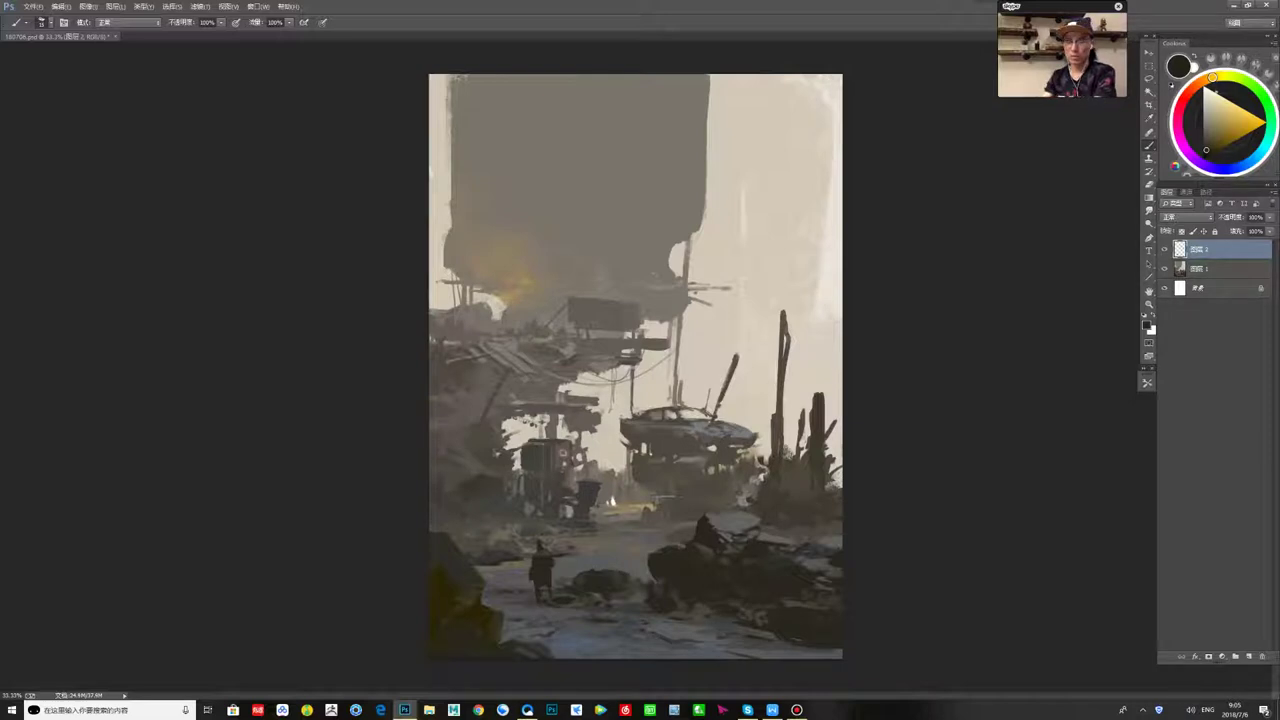
pyautogui.press('e')
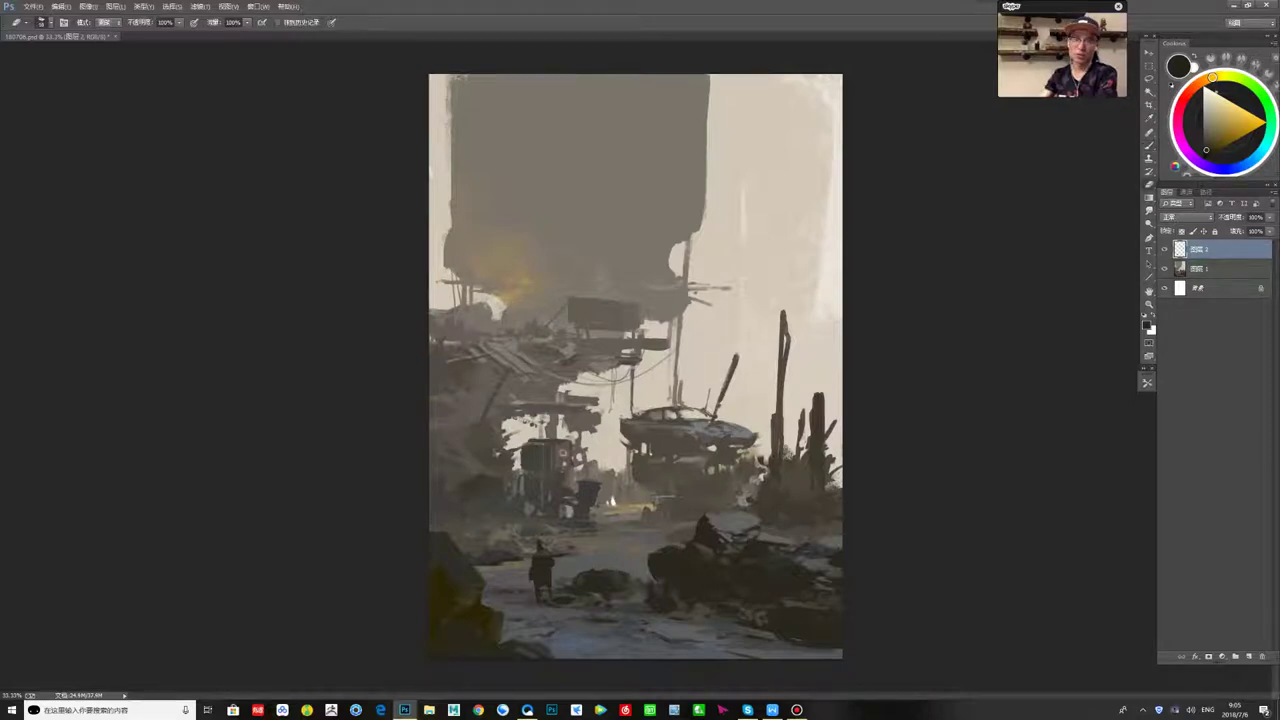
pyautogui.press('b')
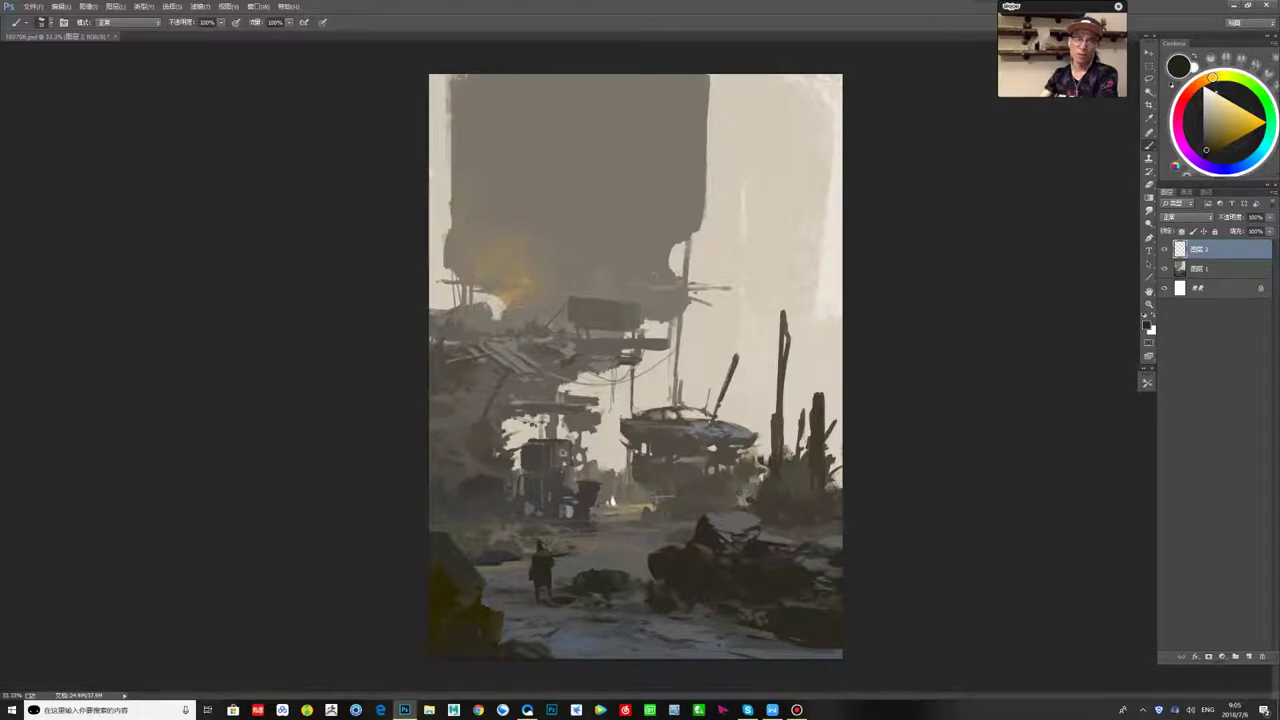
pyautogui.press('e')
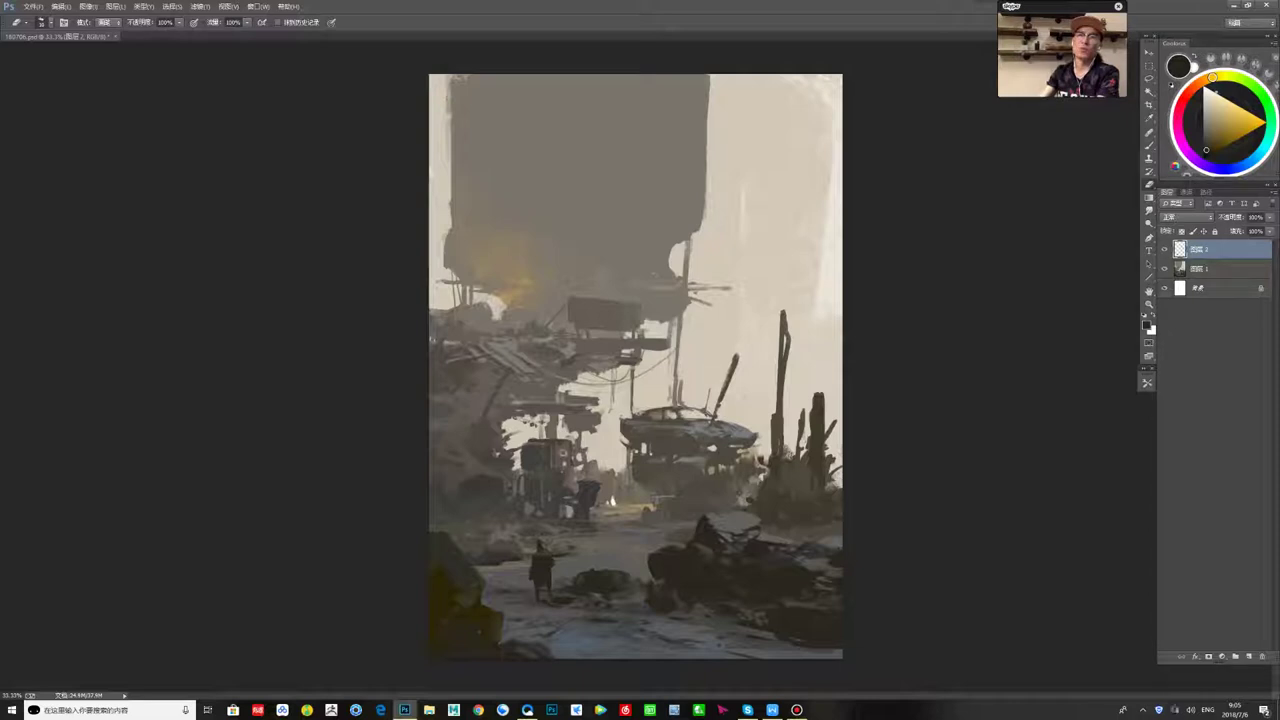
pyautogui.press('b')
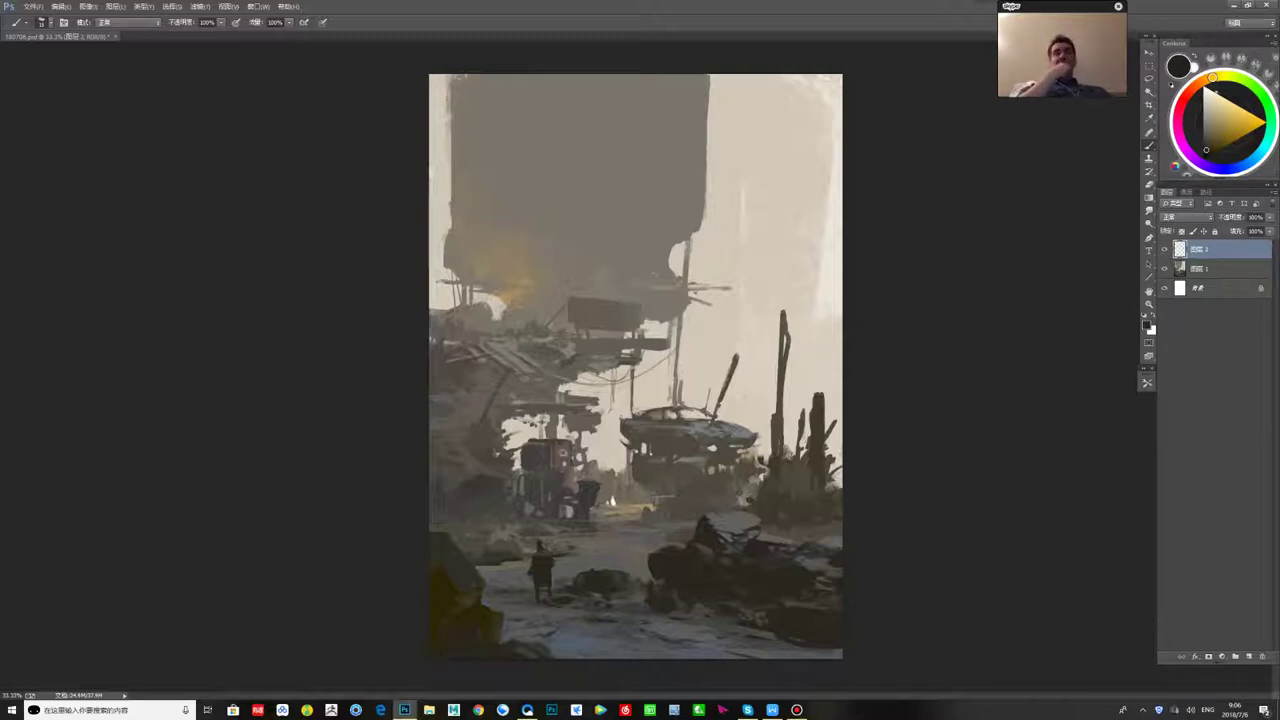
# - Trim the figure's upper body and paint a thin diagonal weapon-like shape across it with sampled dark tones
pyautogui.press('e')
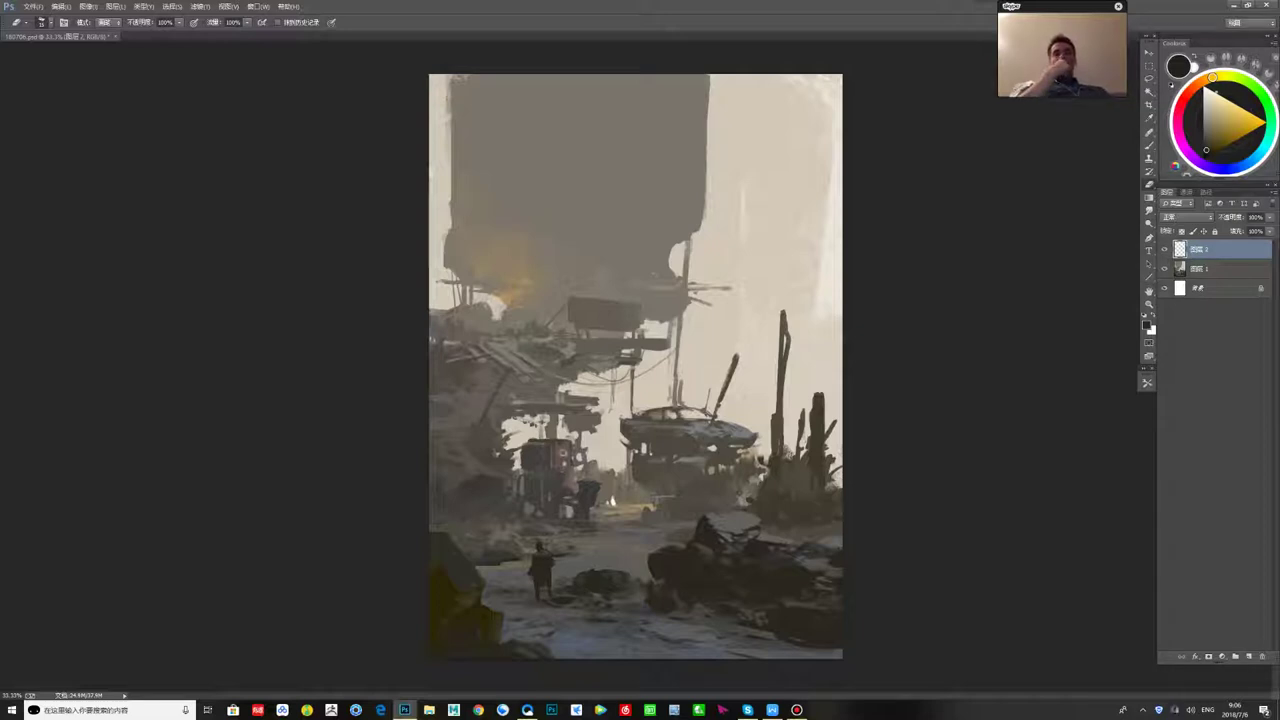
pyautogui.press('b')
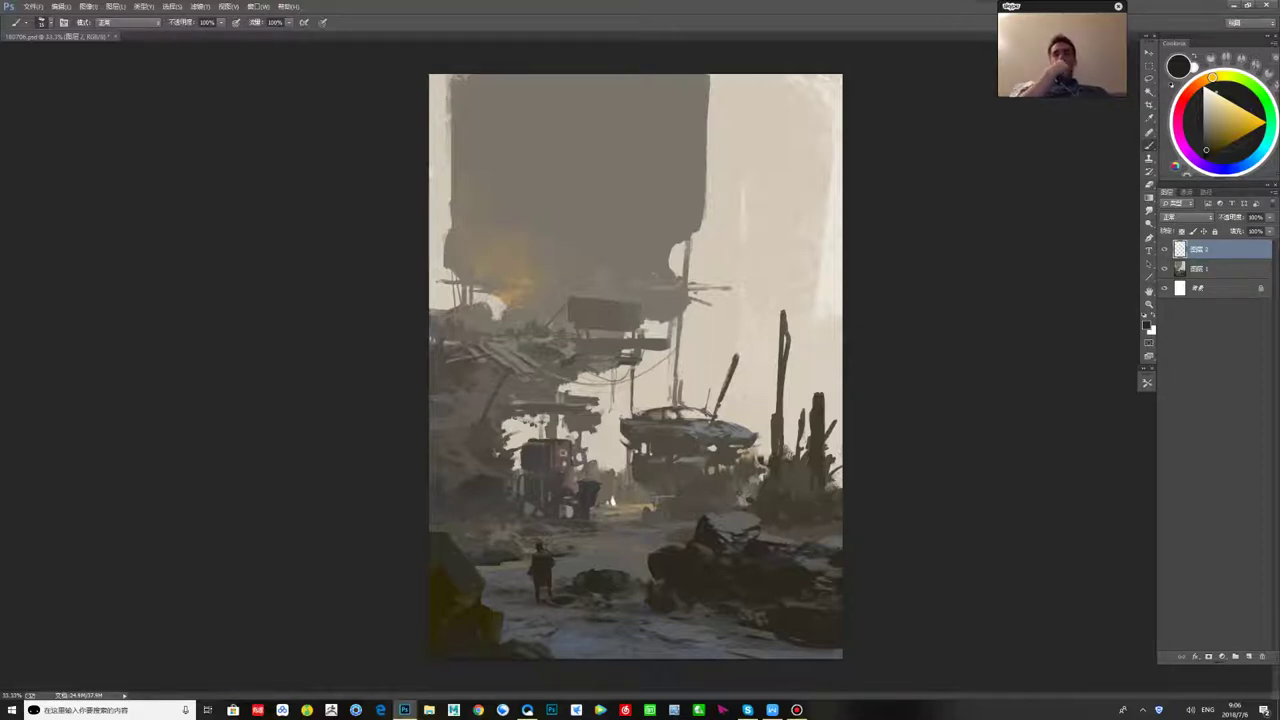
pyautogui.keyDown('alt'); pyautogui.click(542, 553); pyautogui.keyUp('alt')
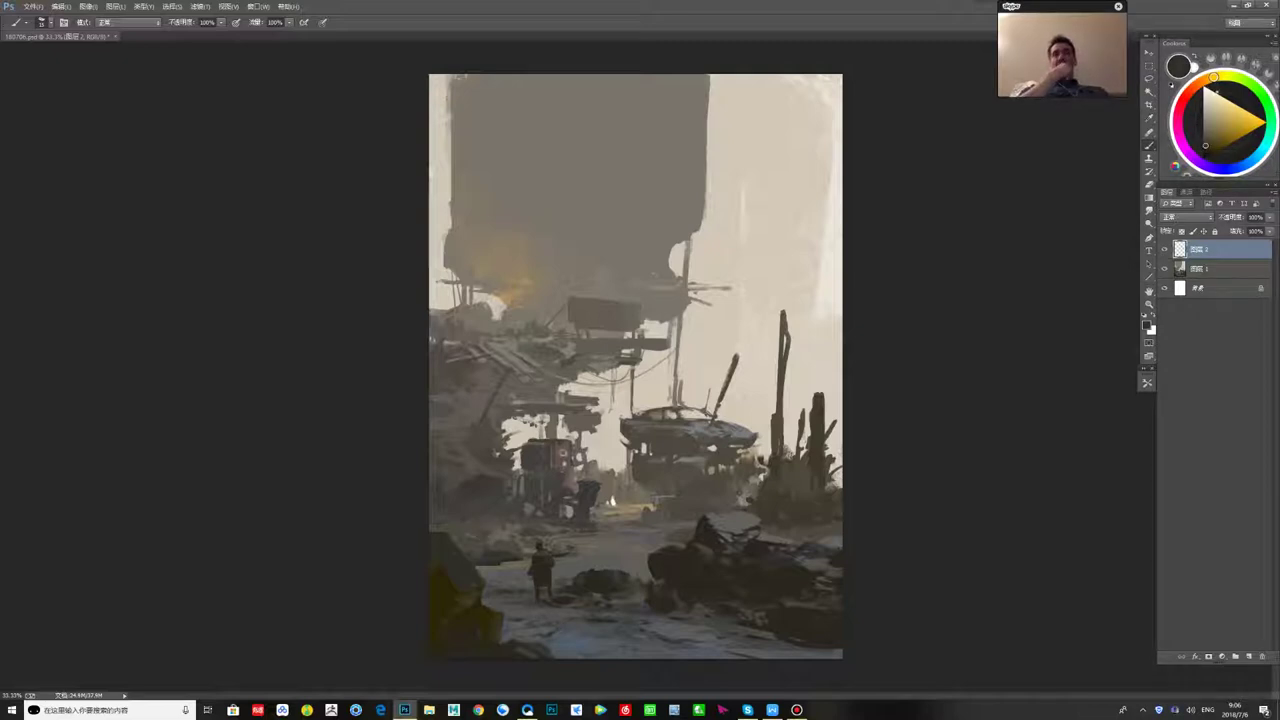
pyautogui.keyDown('alt'); pyautogui.click(542, 556); pyautogui.keyUp('alt')
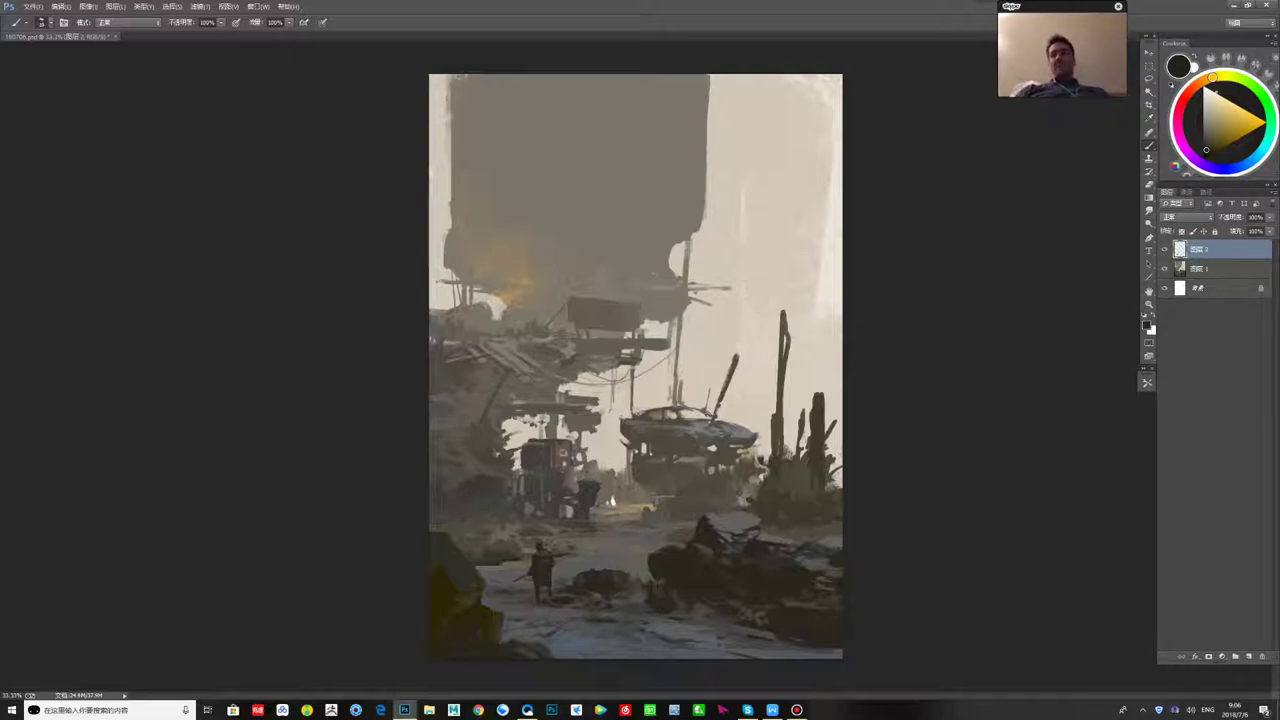
pyautogui.press('x')
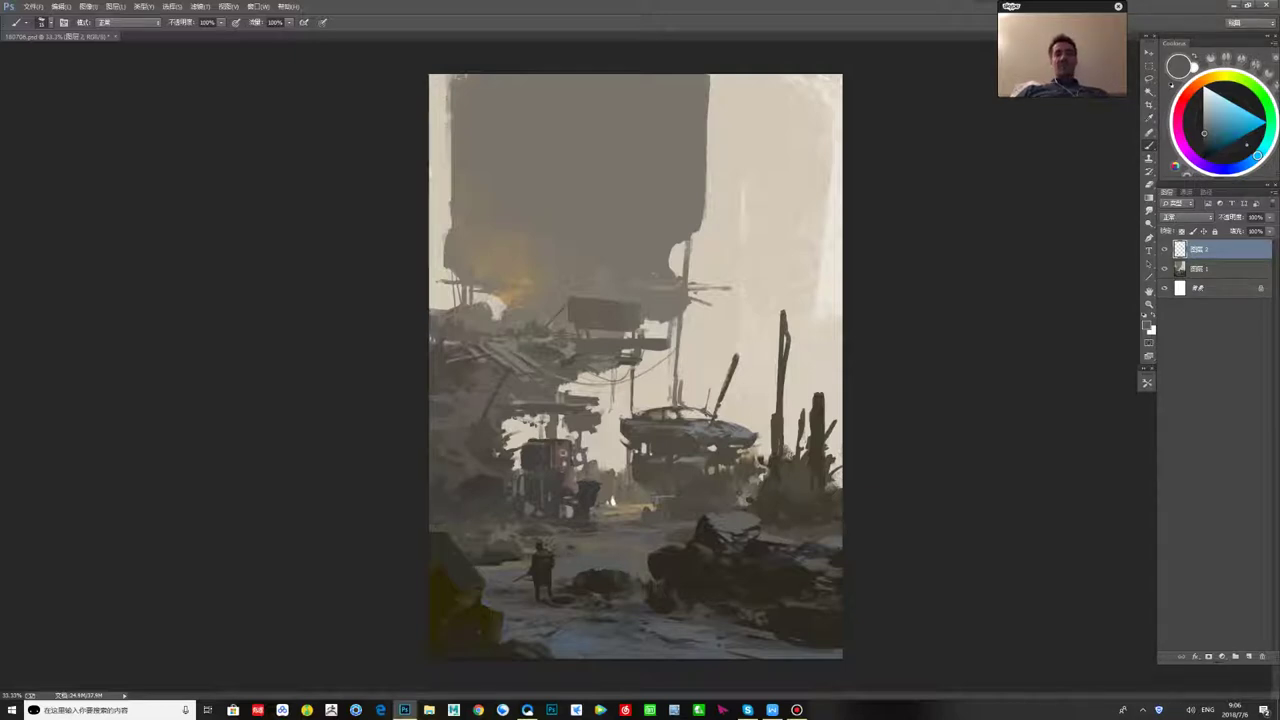
# - Retouch the small booth-like structure in the middle distance with sampled grey, dark and reddish-brown tones
pyautogui.keyDown('alt'); pyautogui.click(560, 488); pyautogui.keyUp('alt')
pyautogui.keyDown('alt'); pyautogui.click(598, 478); pyautogui.keyUp('alt')
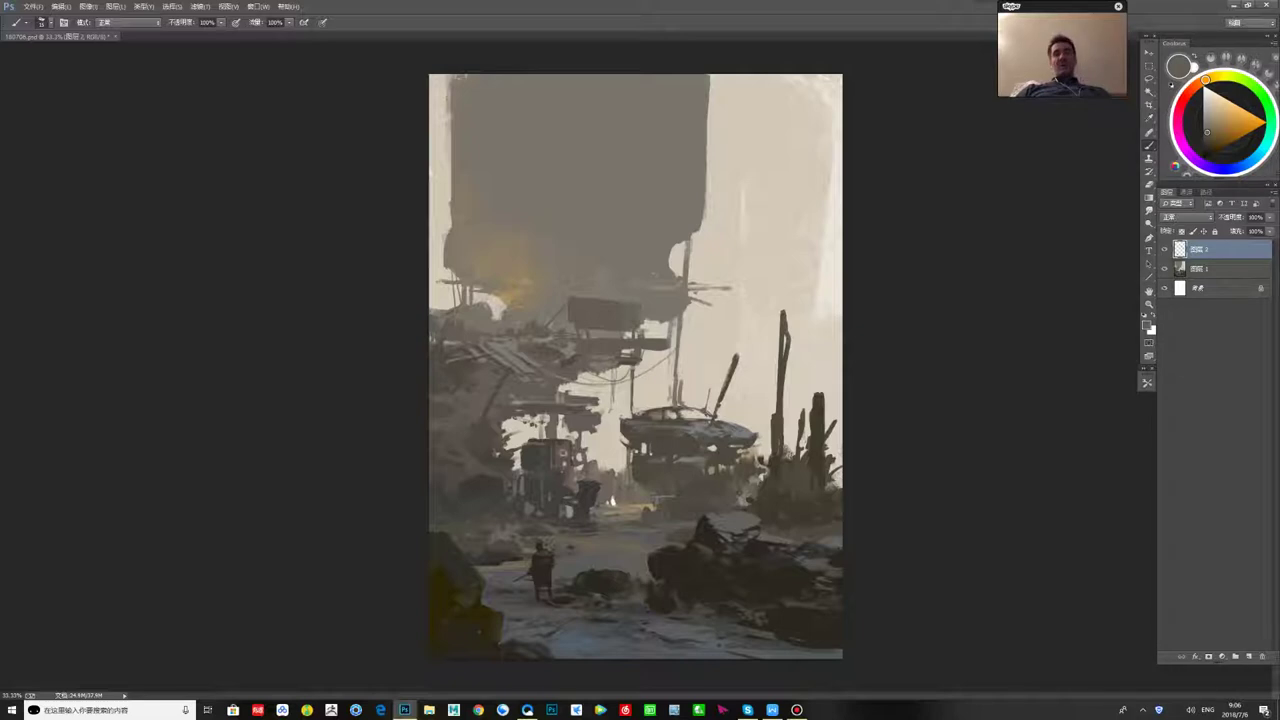
pyautogui.keyDown('alt'); pyautogui.click(527, 485); pyautogui.keyUp('alt')
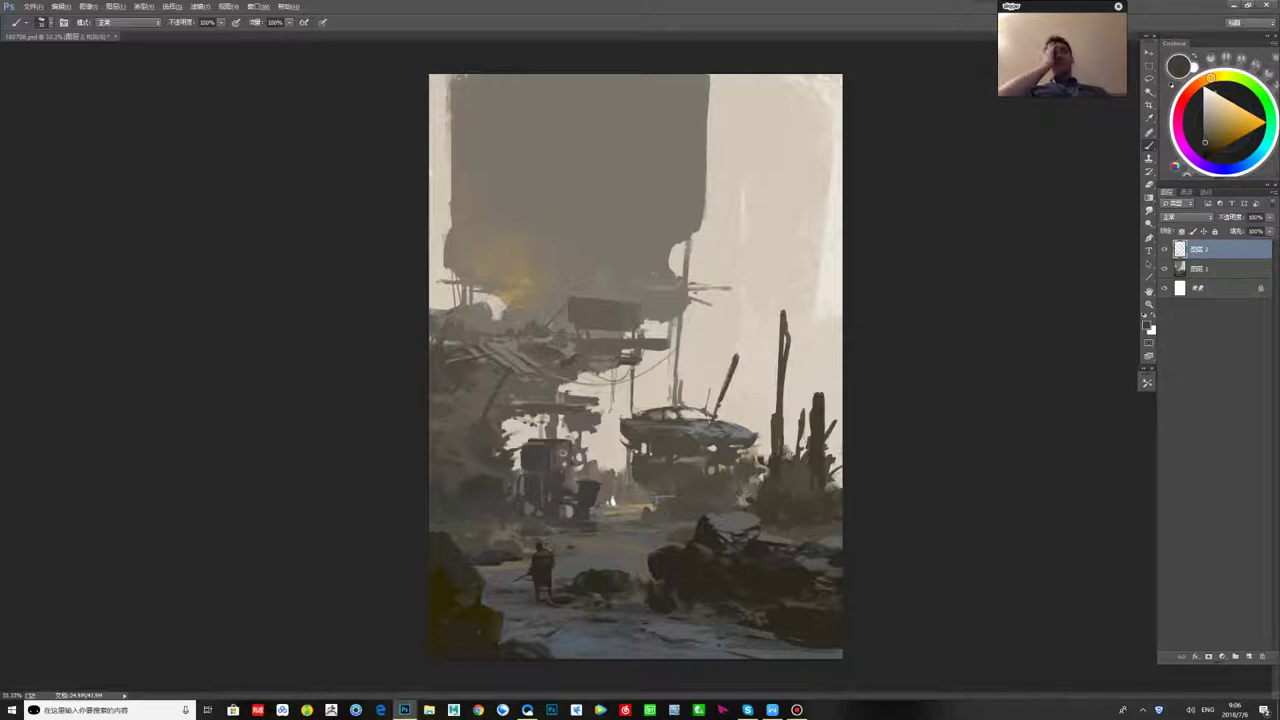
pyautogui.keyDown('alt'); pyautogui.click(560, 449); pyautogui.keyUp('alt')
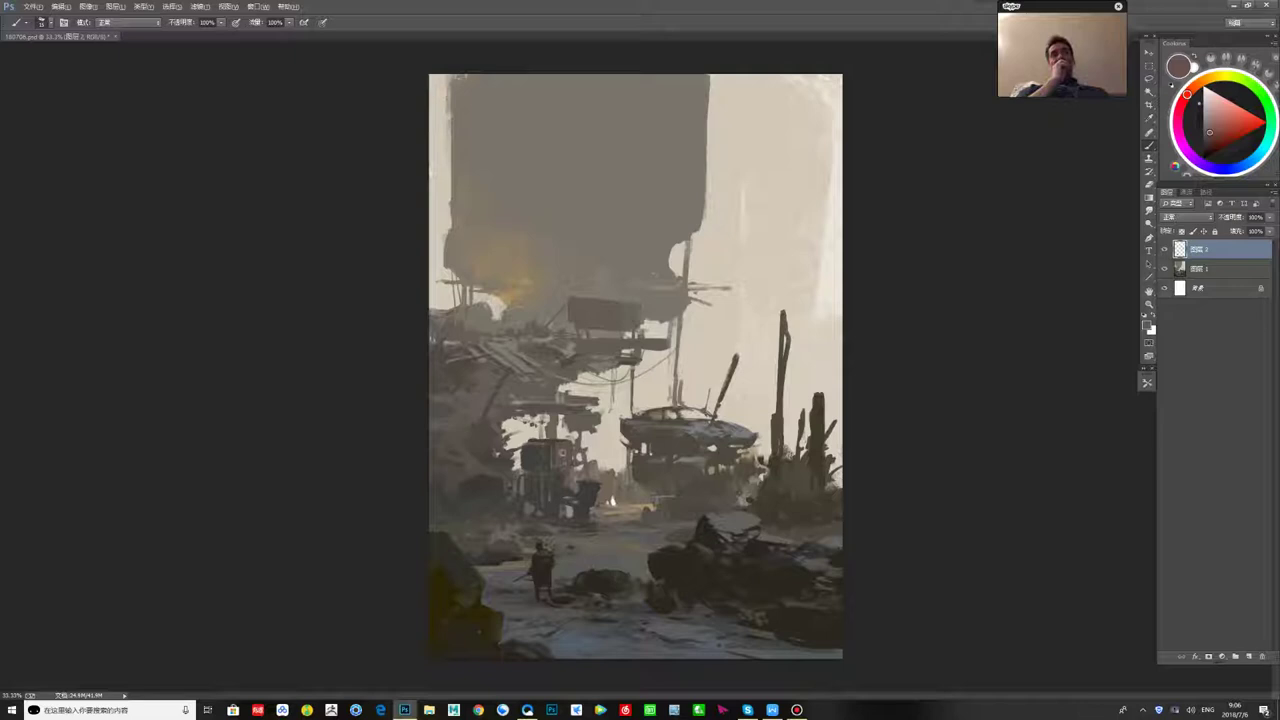
pyautogui.keyDown('alt'); pyautogui.click(562, 470); pyautogui.keyUp('alt')
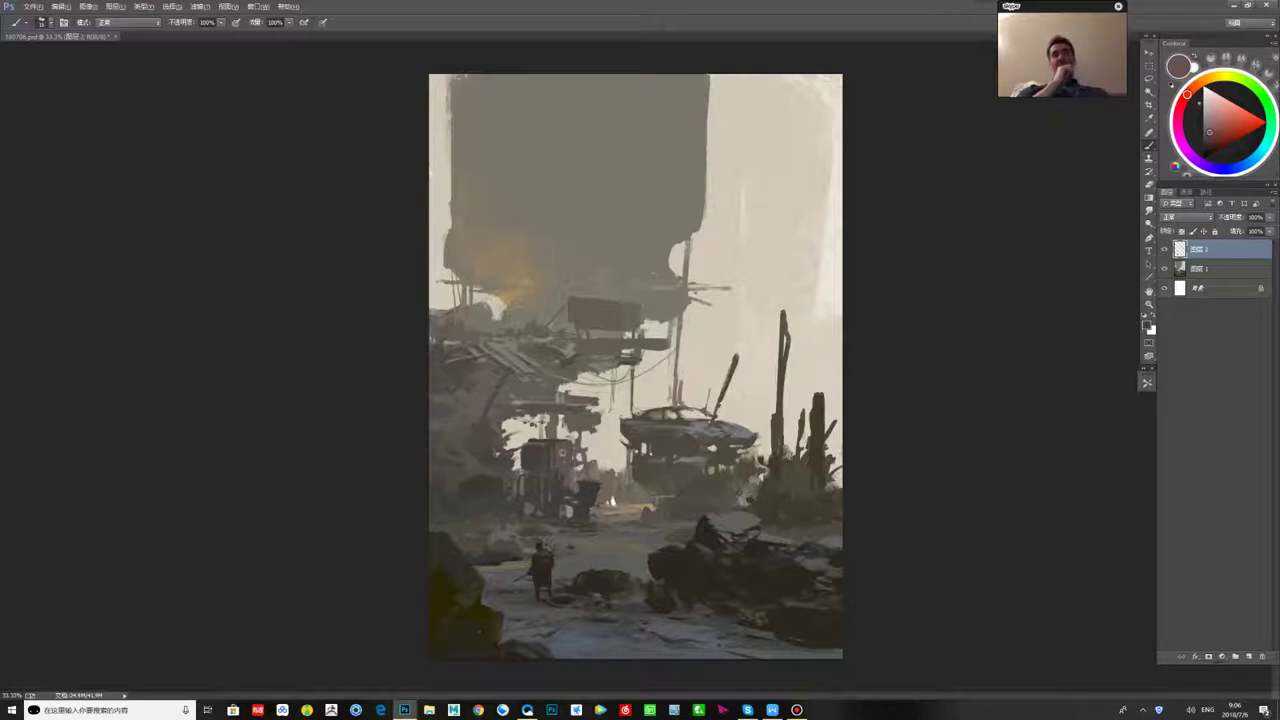
# - Rework the shadowed rubble slope beside the booth with sampled warm grey and dark brown tones
pyautogui.keyDown('alt'); pyautogui.click(486, 470); pyautogui.keyUp('alt')
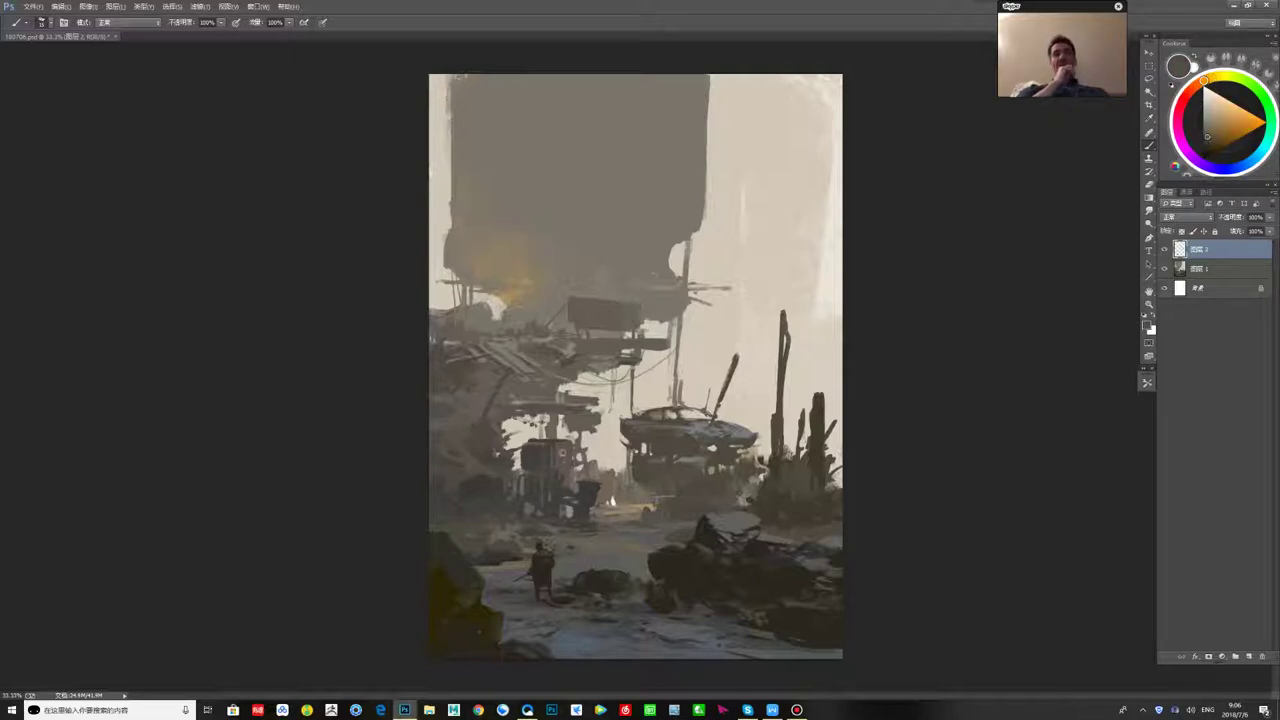
pyautogui.keyDown('alt'); pyautogui.click(518, 482); pyautogui.keyUp('alt')
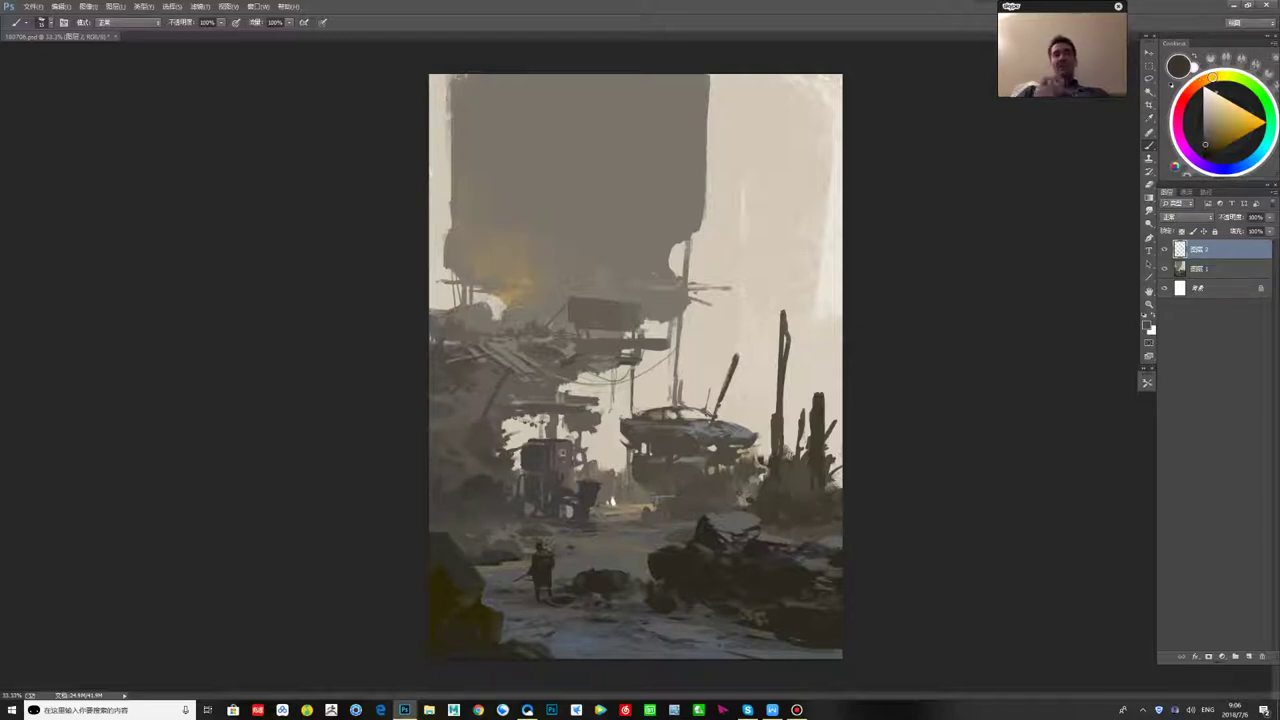
pyautogui.keyDown('alt'); pyautogui.click(467, 486); pyautogui.keyUp('alt')
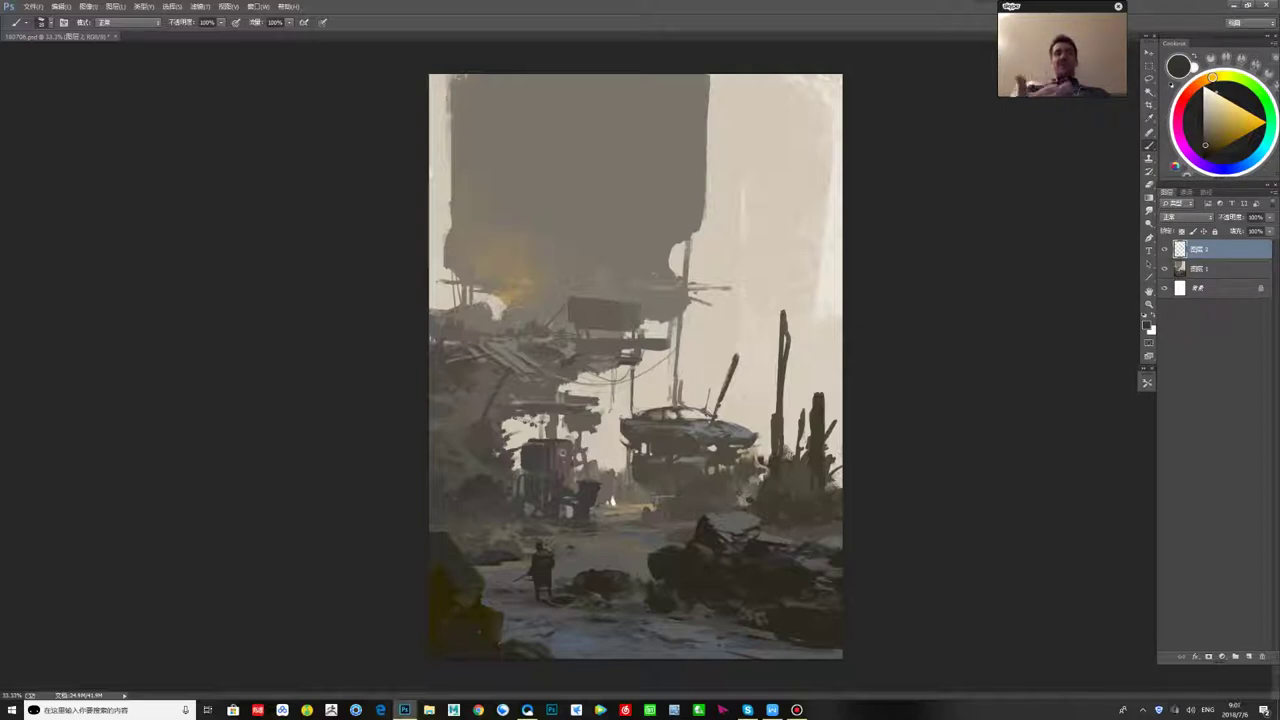
pyautogui.keyDown('alt'); pyautogui.click(469, 485); pyautogui.keyUp('alt')
pyautogui.keyDown('alt'); pyautogui.click(561, 453); pyautogui.keyUp('alt')
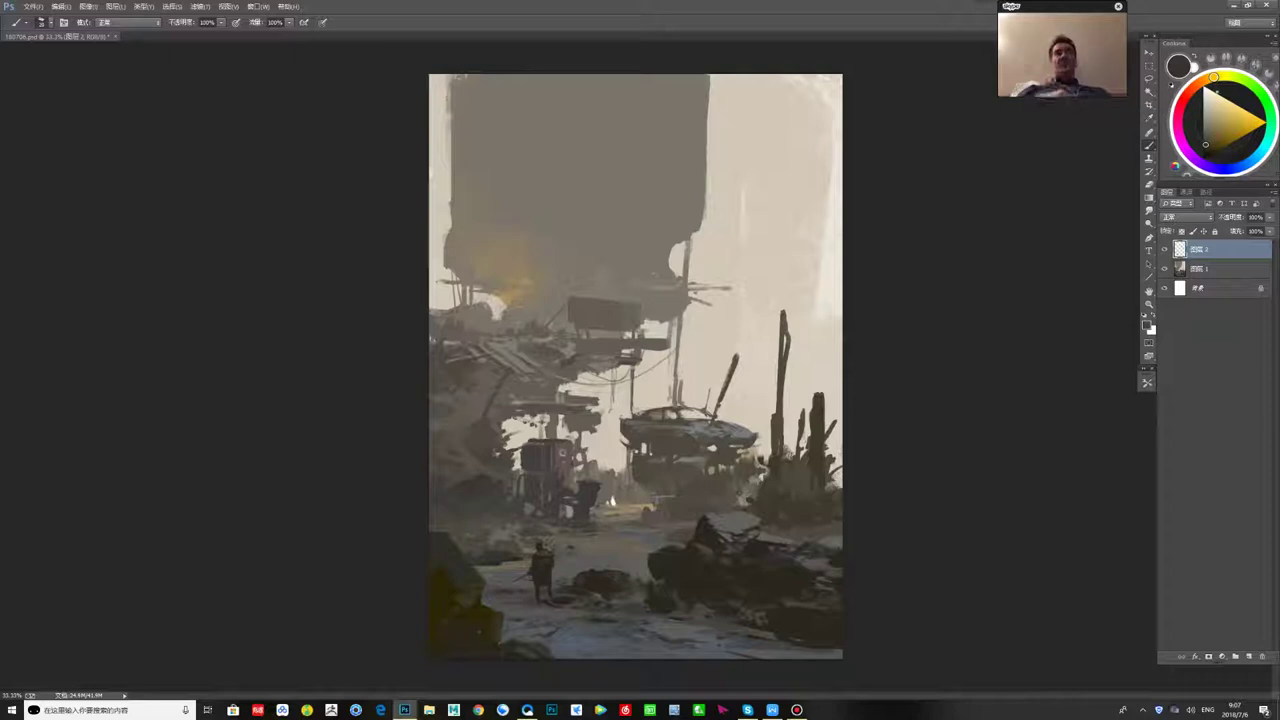
pyautogui.keyDown('alt'); pyautogui.click(562, 453); pyautogui.keyUp('alt')
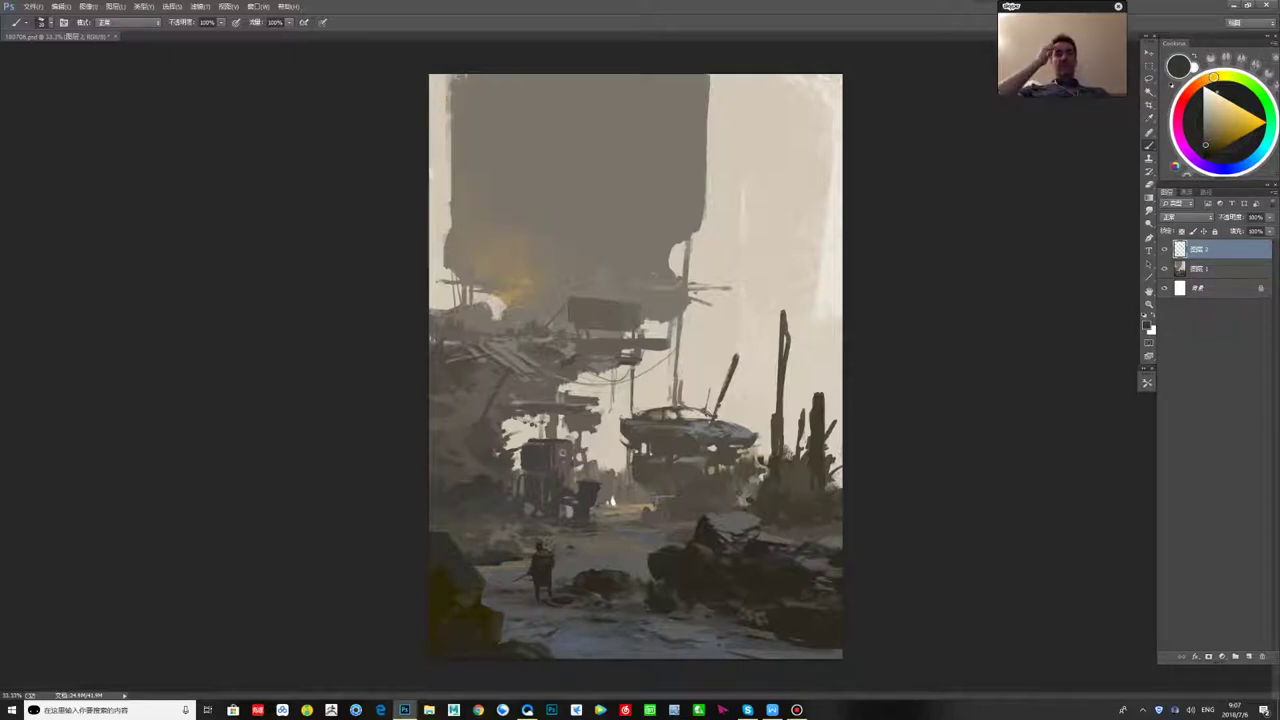
pyautogui.keyDown('alt'); pyautogui.click(460, 476); pyautogui.keyUp('alt')
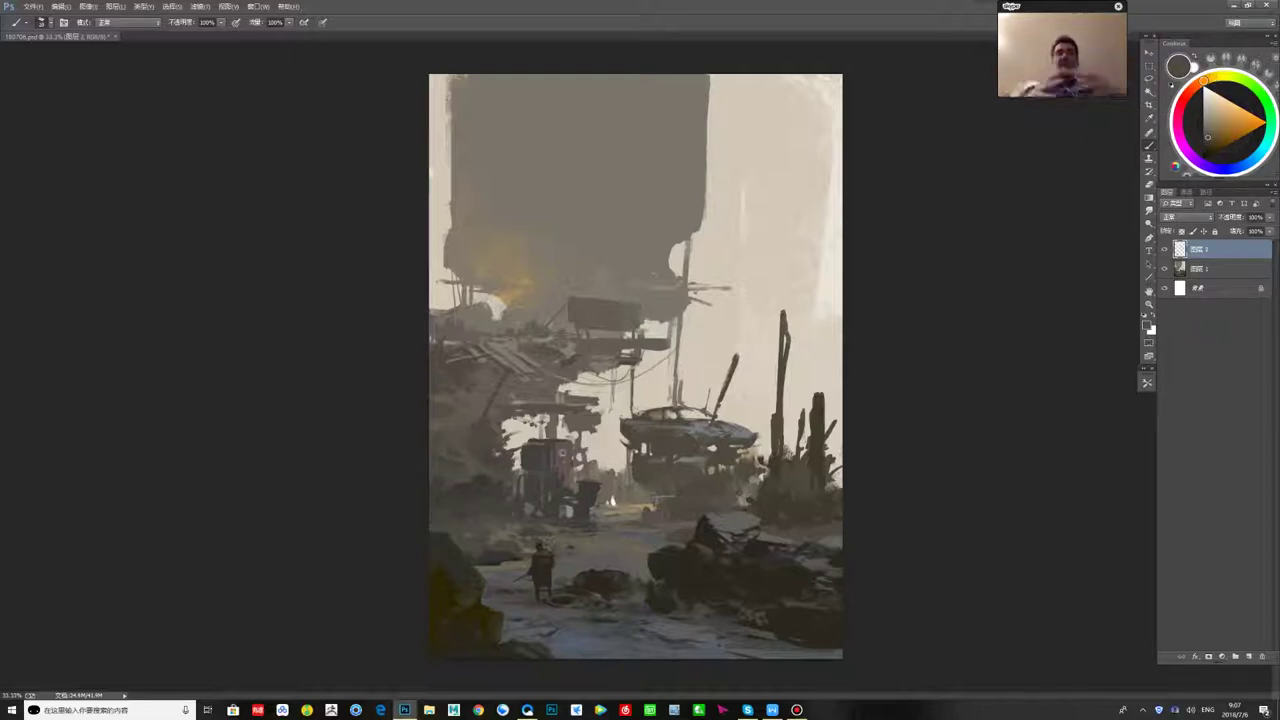
pyautogui.keyDown('alt'); pyautogui.click(476, 480); pyautogui.keyUp('alt')
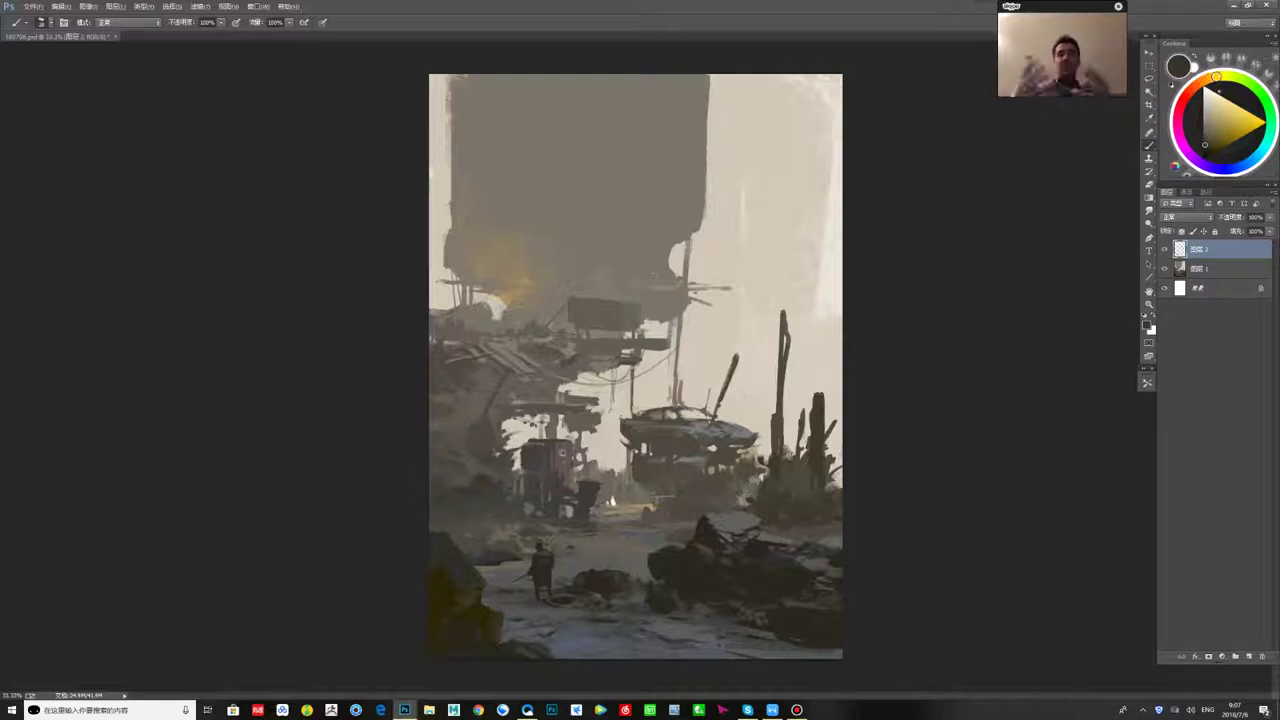
# - Paint thin bent branches and bare stems around the tall posts with a sampled dark brown
pyautogui.keyDown('alt'); pyautogui.click(604, 440); pyautogui.keyUp('alt')
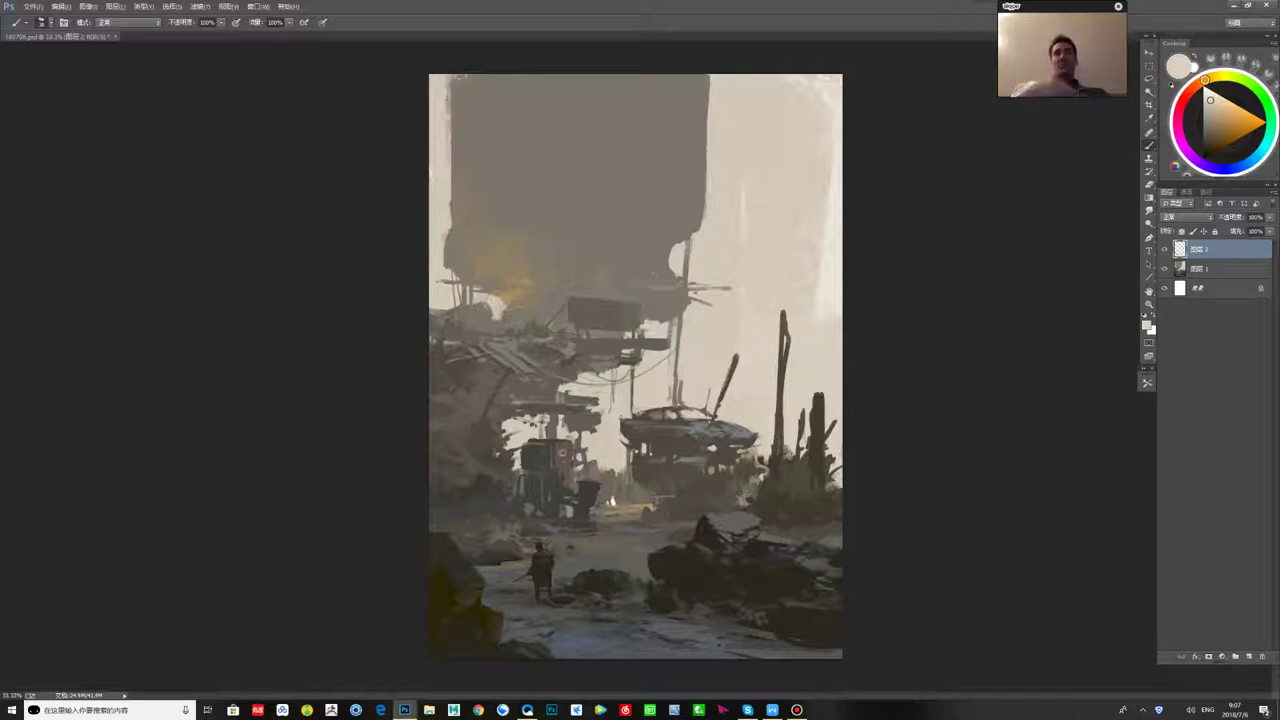
pyautogui.keyDown('alt'); pyautogui.click(819, 448); pyautogui.keyUp('alt')
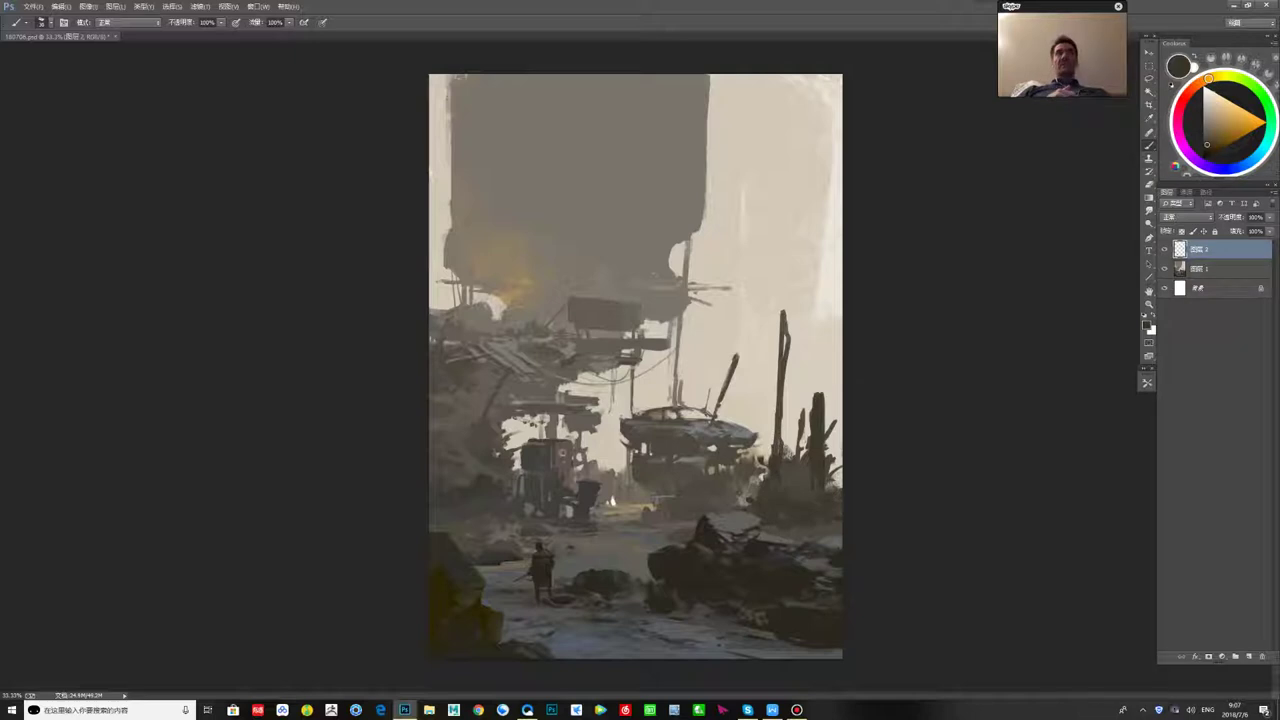
pyautogui.moveTo(763, 391); pyautogui.dragTo(769, 462)
pyautogui.moveTo(762, 386)
pyautogui.mouseDown()
pyautogui.moveTo(766, 437)
pyautogui.moveTo(763, 392)
pyautogui.moveTo(743, 399)
pyautogui.mouseUp()
pyautogui.moveTo(758, 386)
pyautogui.mouseDown()
pyautogui.moveTo(743, 396)
pyautogui.moveTo(765, 400)
pyautogui.moveTo(769, 443)
pyautogui.moveTo(770, 418)
pyautogui.moveTo(812, 388)
pyautogui.mouseUp()
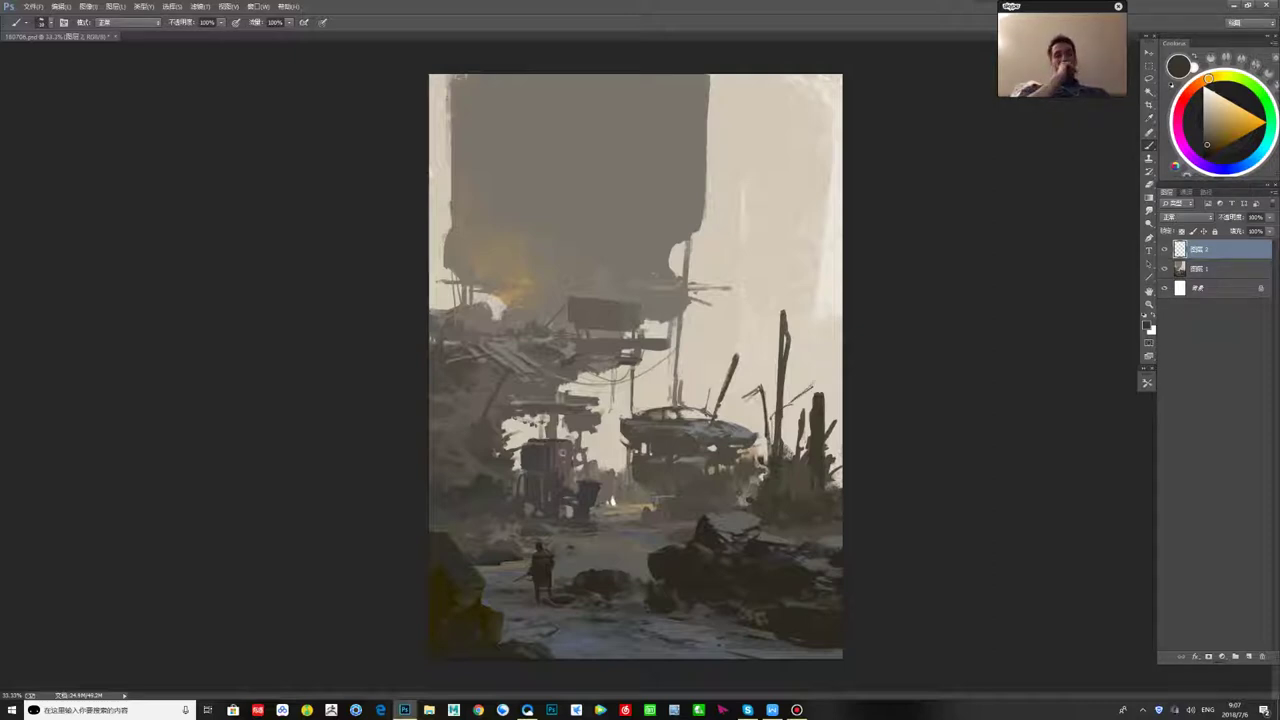
pyautogui.moveTo(787, 437); pyautogui.dragTo(784, 488)
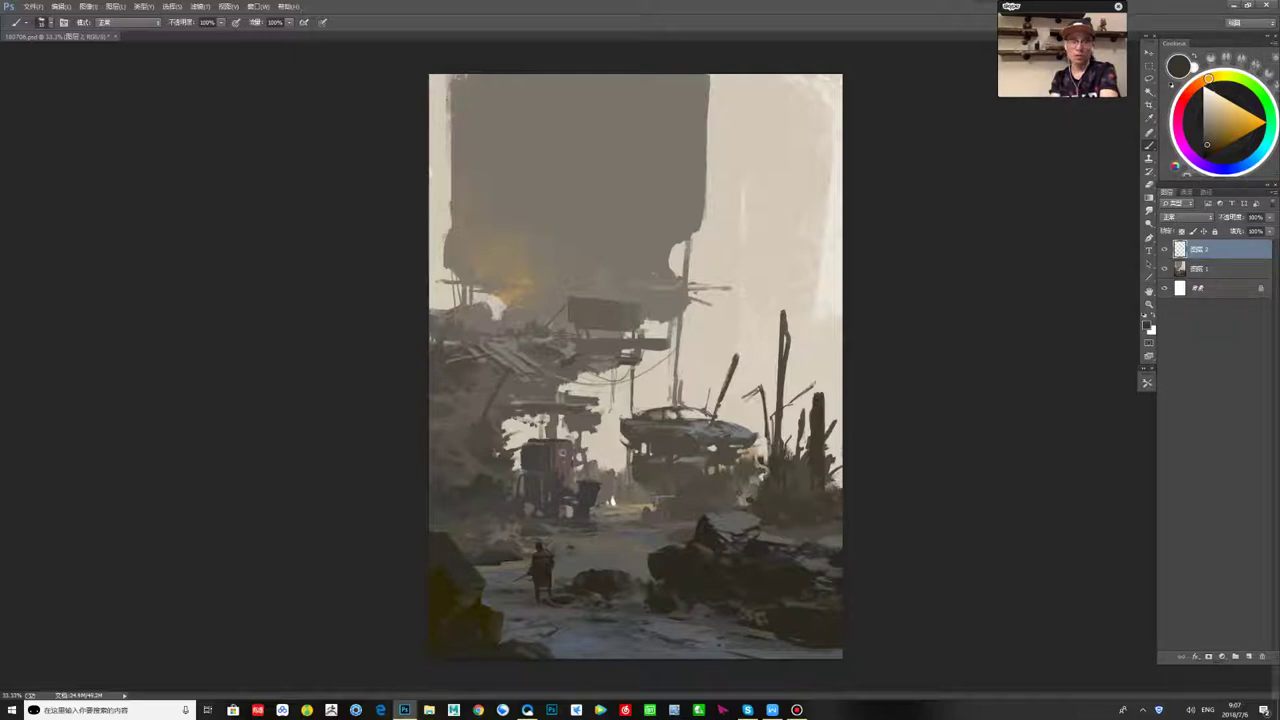
# - Add thin dark grass blades and deepen the bushes at the base of the tall posts using sampled tones
pyautogui.click(763, 503)
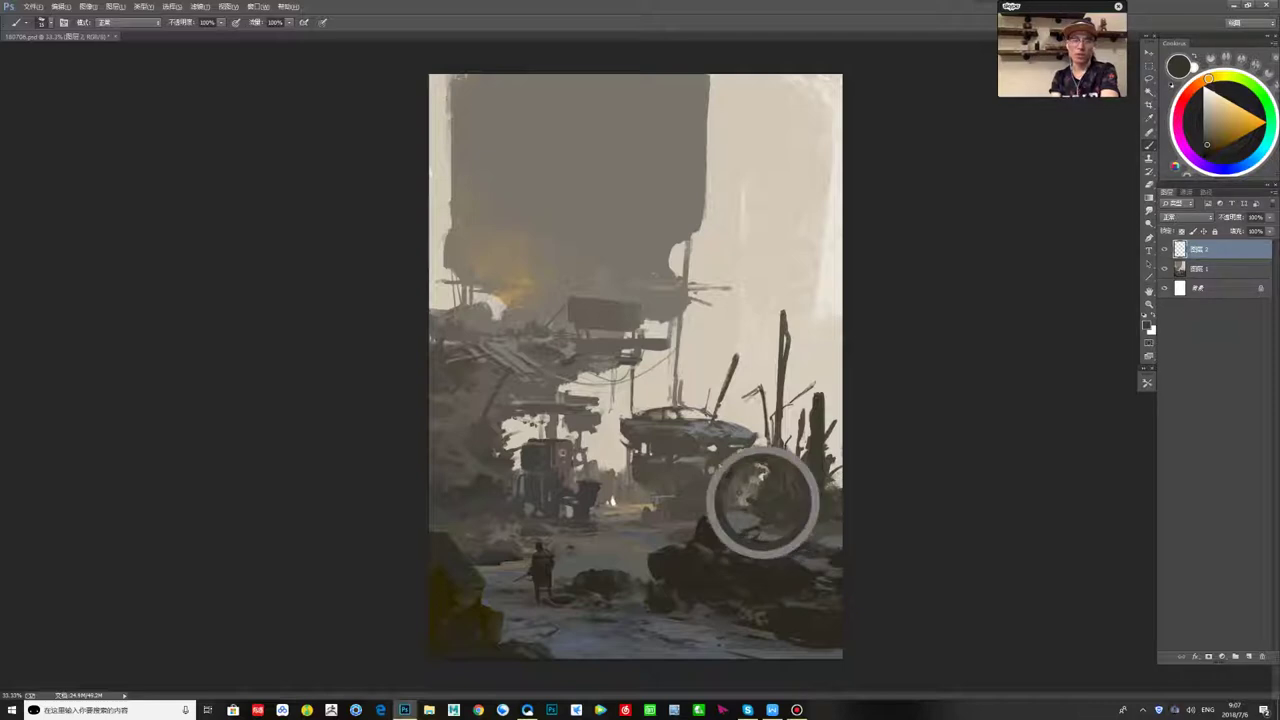
pyautogui.moveTo(728, 496)
pyautogui.mouseDown()
pyautogui.moveTo(753, 491)
pyautogui.moveTo(749, 478)
pyautogui.mouseUp()
pyautogui.hotkey('ctrl', 'z')
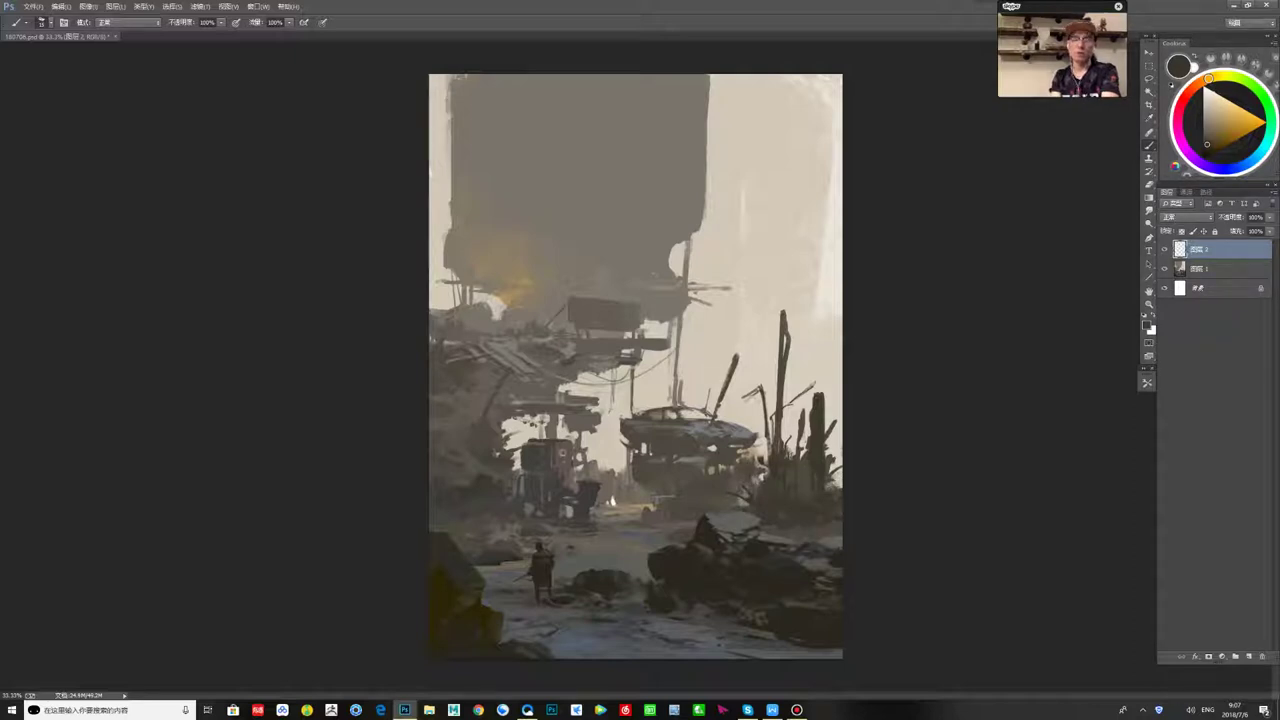
pyautogui.keyDown('alt'); pyautogui.click(731, 457); pyautogui.keyUp('alt')
pyautogui.keyDown('alt'); pyautogui.click(759, 494); pyautogui.keyUp('alt')
pyautogui.keyDown('alt'); pyautogui.click(785, 506); pyautogui.keyUp('alt')
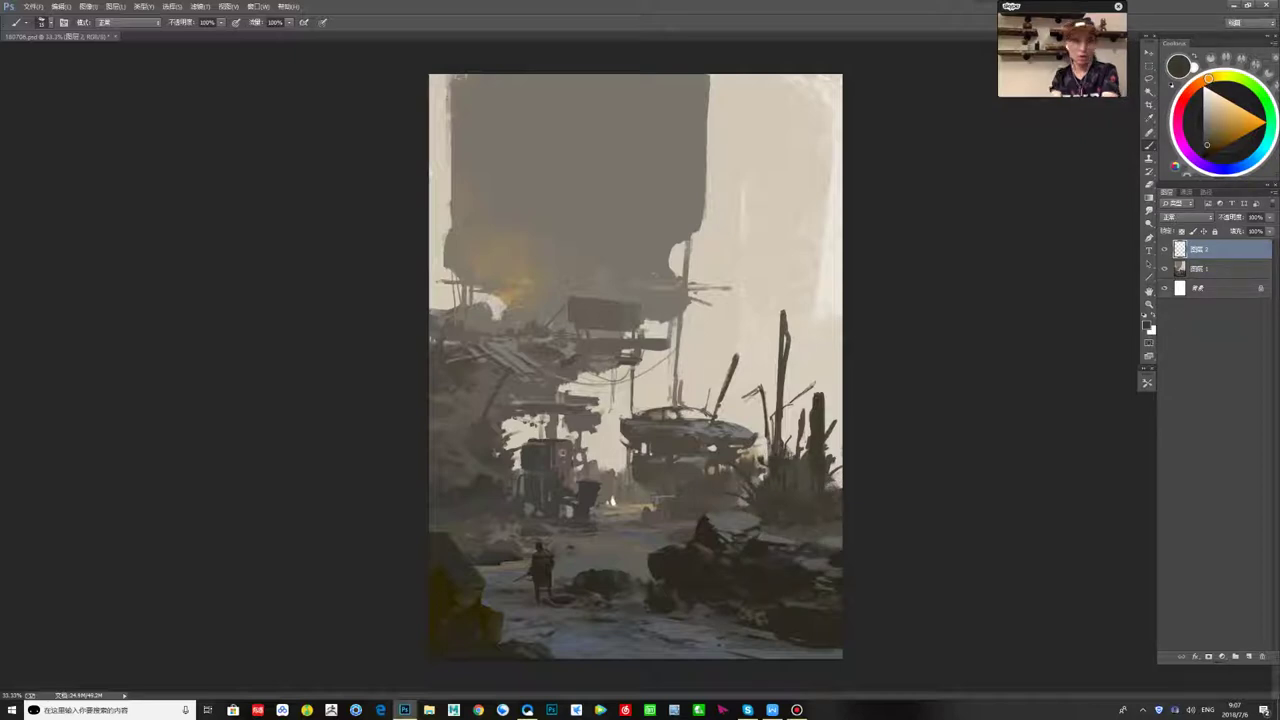
pyautogui.keyDown('alt'); pyautogui.click(808, 511); pyautogui.keyUp('alt')
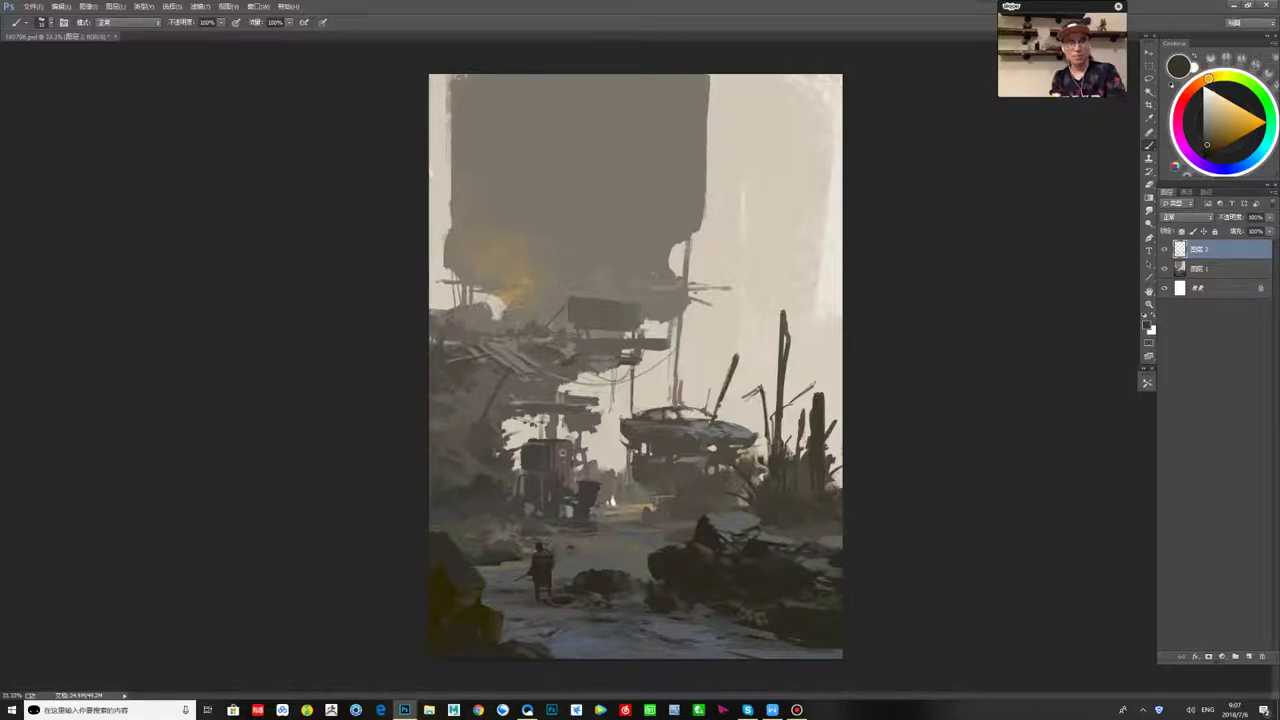
# - Flip the canvas horizontally and touch up the booth with sampled grey and dark tones
pyautogui.hotkey('ctrl', 'shift', 'h')
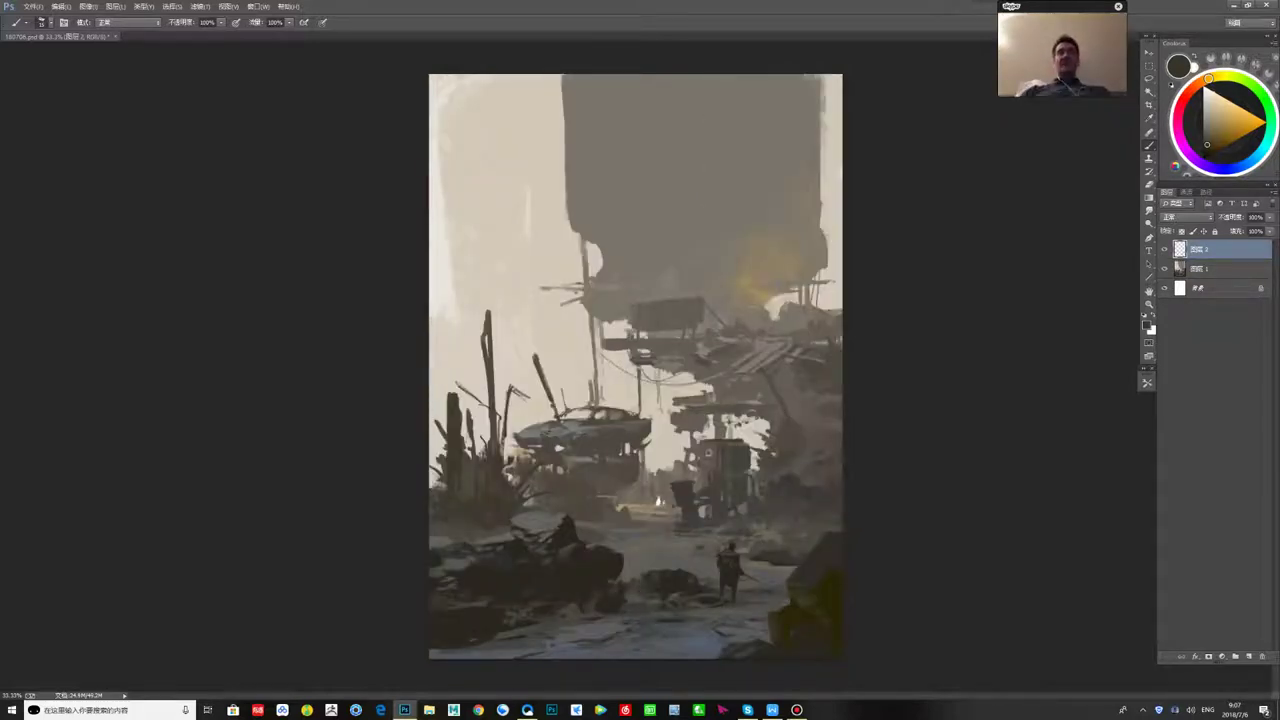
pyautogui.keyDown('alt'); pyautogui.click(712, 468); pyautogui.keyUp('alt')
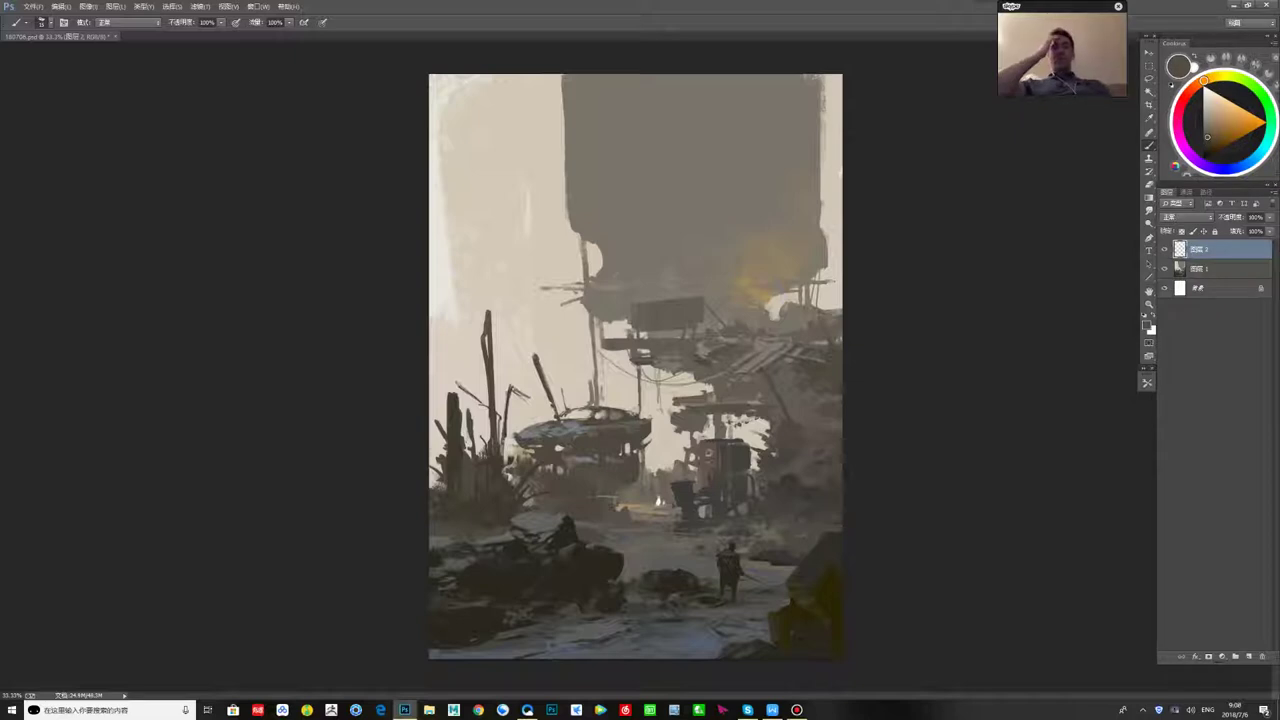
pyautogui.keyDown('alt'); pyautogui.click(735, 460); pyautogui.keyUp('alt')
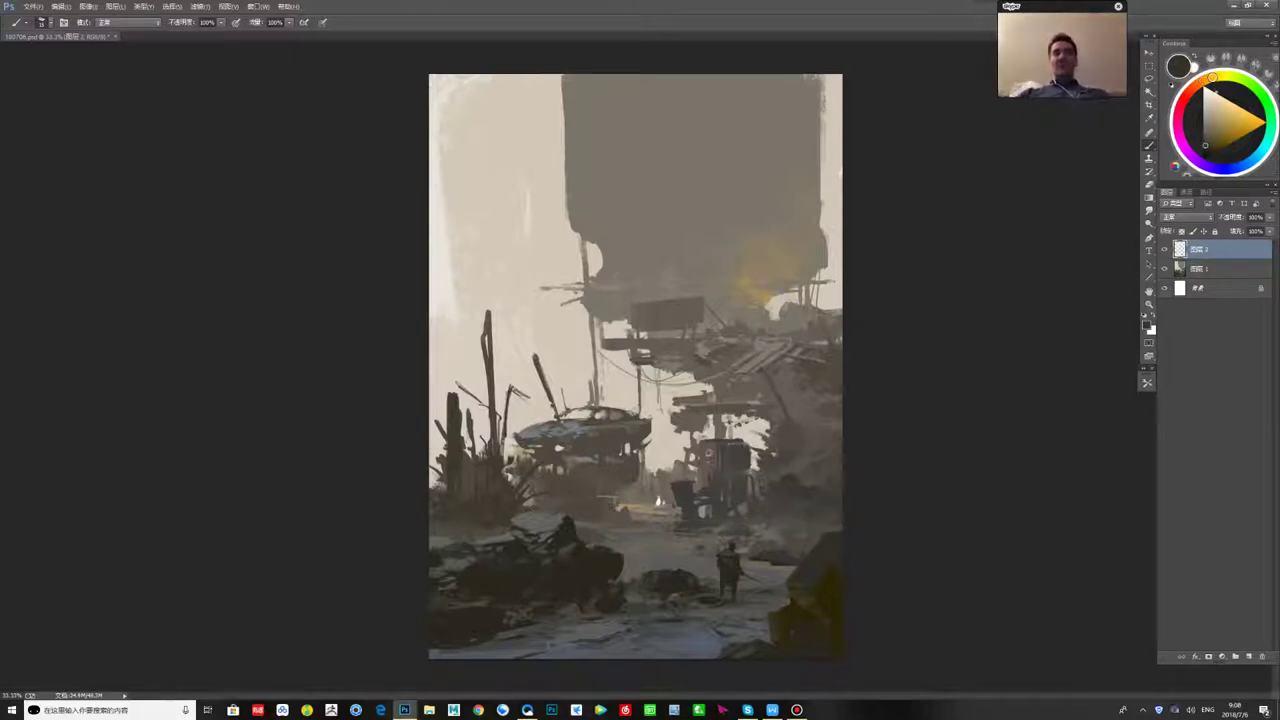
# - Blend the hazy rubble slope behind the booth with sampled mid-grey and brown tones
pyautogui.keyDown('alt'); pyautogui.click(806, 440); pyautogui.keyUp('alt')
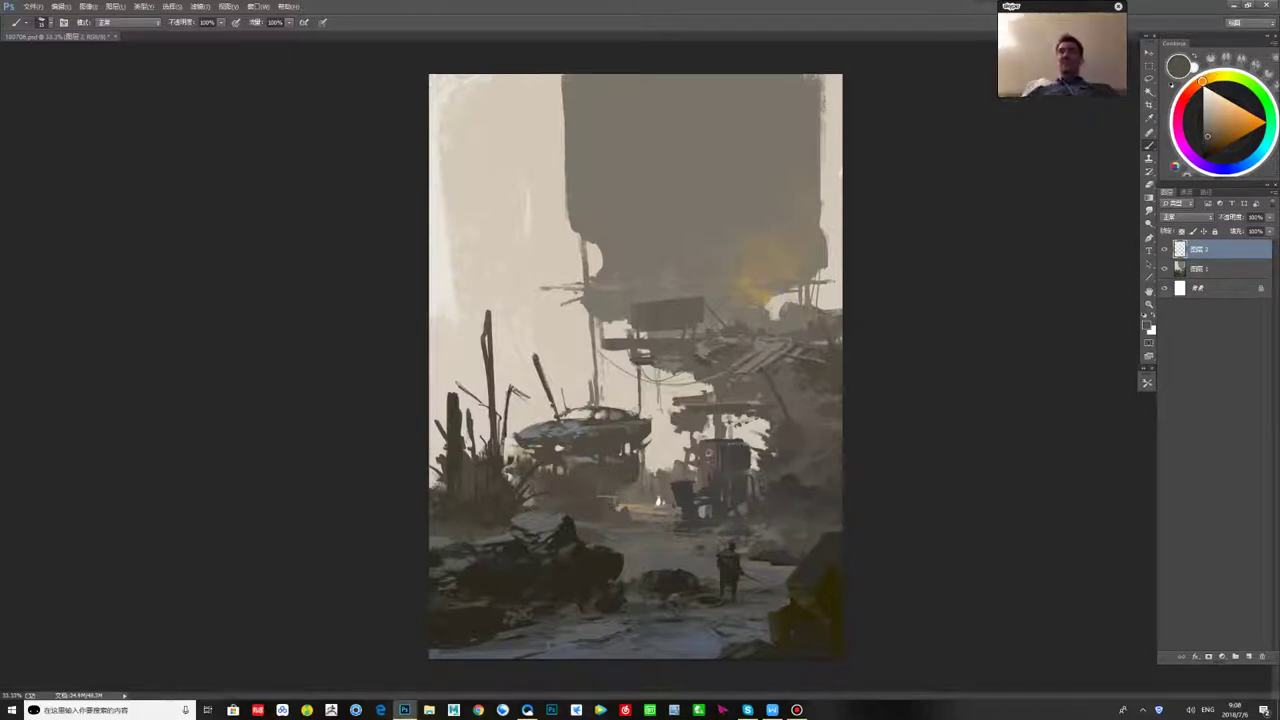
pyautogui.keyDown('alt'); pyautogui.click(812, 425); pyautogui.keyUp('alt')
pyautogui.keyDown('alt'); pyautogui.click(784, 500); pyautogui.keyUp('alt')
pyautogui.keyDown('alt'); pyautogui.click(790, 455); pyautogui.keyUp('alt')
pyautogui.keyDown('alt'); pyautogui.click(790, 465); pyautogui.keyUp('alt')
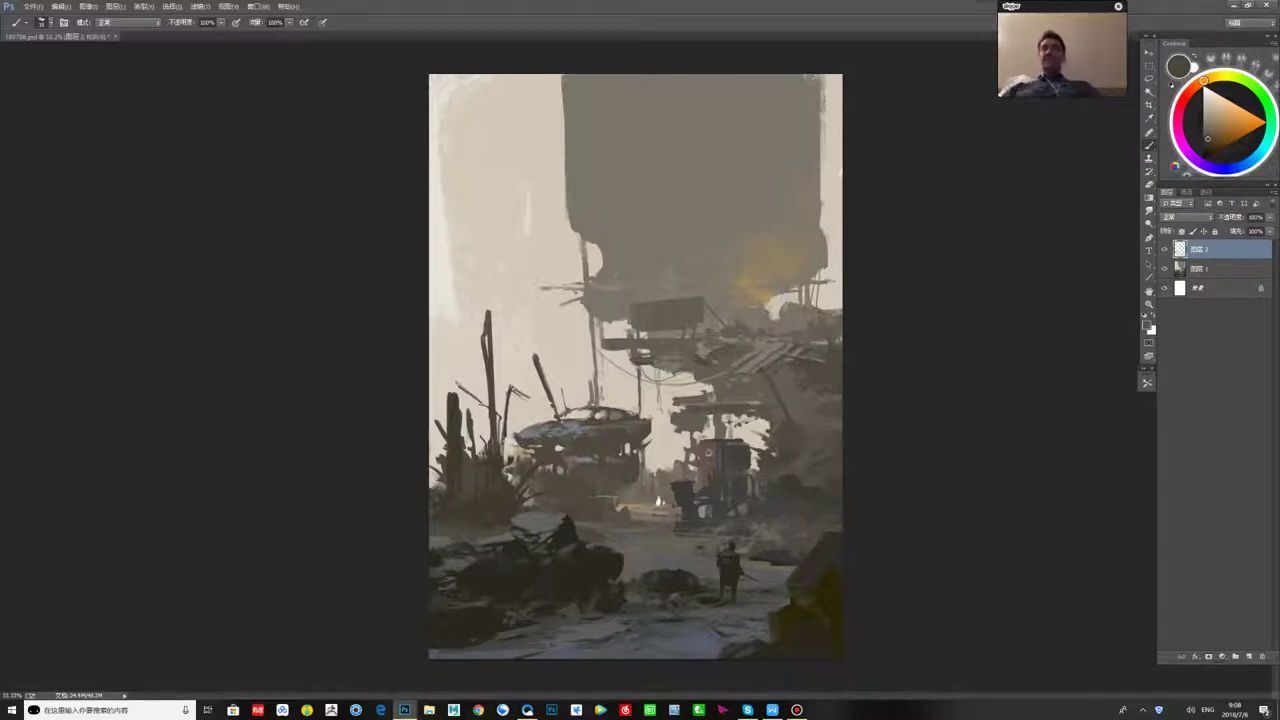
pyautogui.keyDown('alt'); pyautogui.click(788, 450); pyautogui.keyUp('alt')
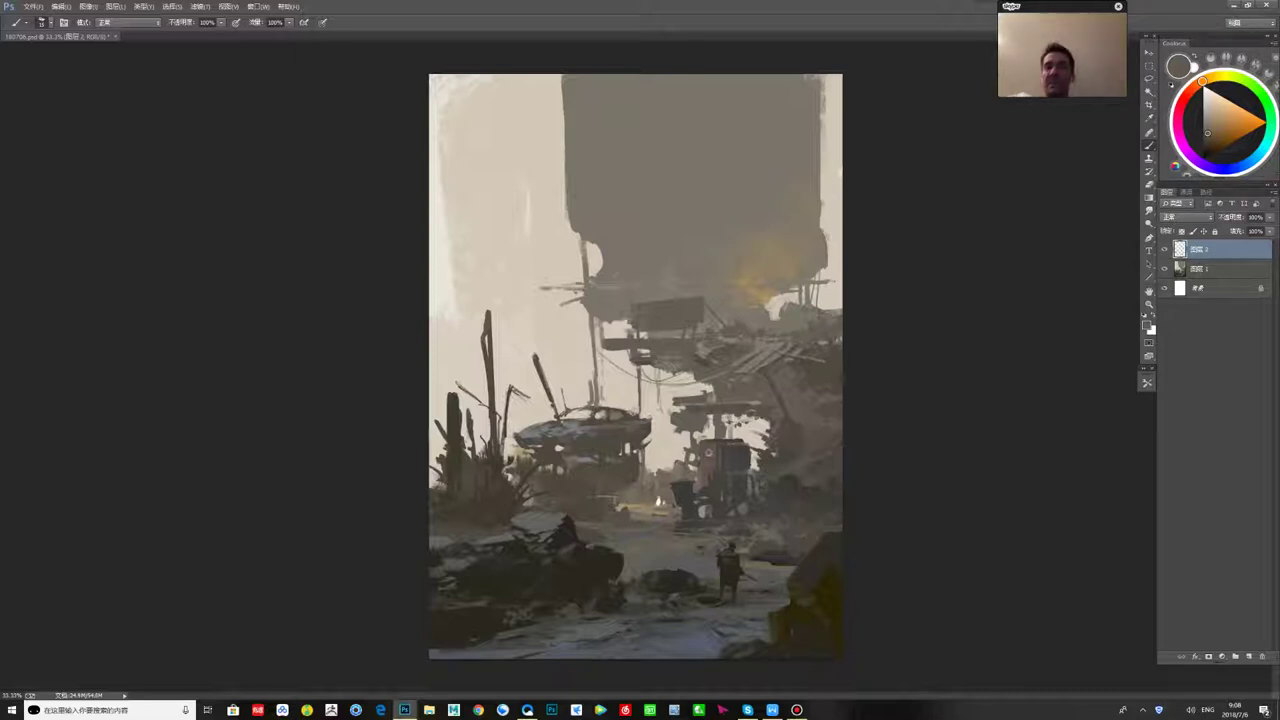
pyautogui.keyDown('alt'); pyautogui.click(788, 455); pyautogui.keyUp('alt')
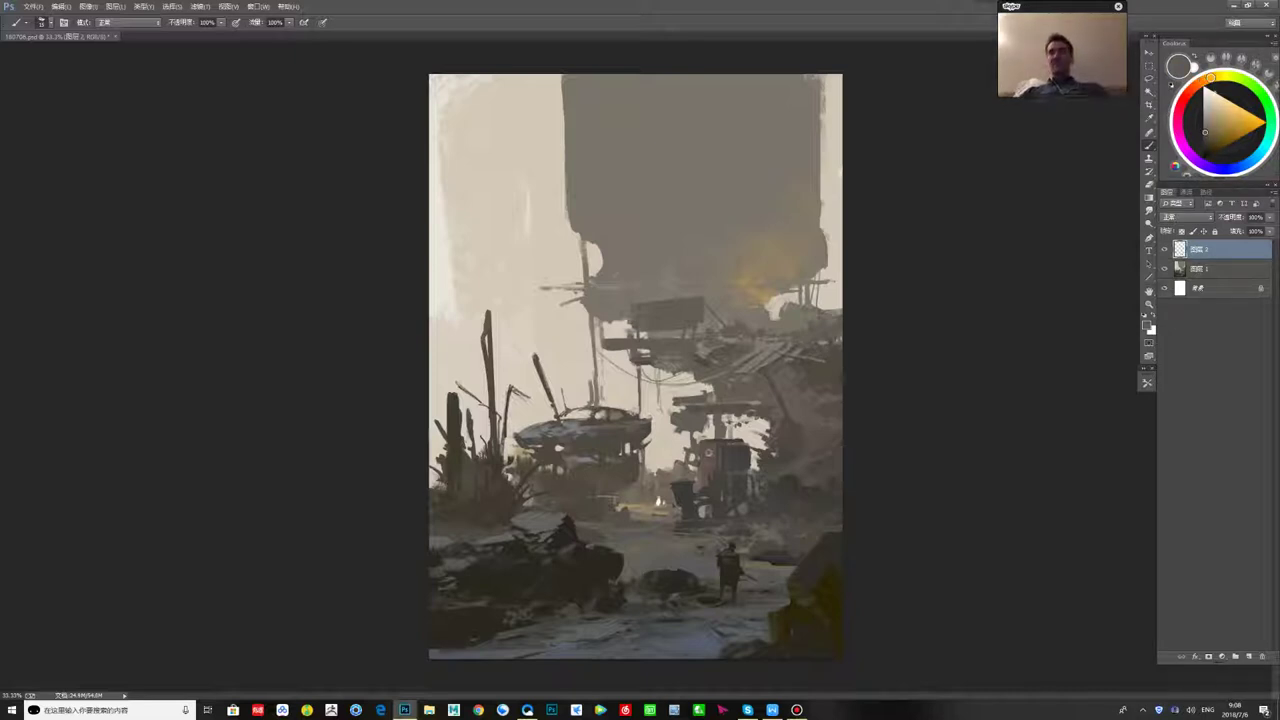
# - Break up the surface of the small central rock with grey strokes and a sampled dark tone
pyautogui.moveTo(678, 576); pyautogui.dragTo(695, 584)
pyautogui.keyDown('alt'); pyautogui.click(670, 581); pyautogui.keyUp('alt')
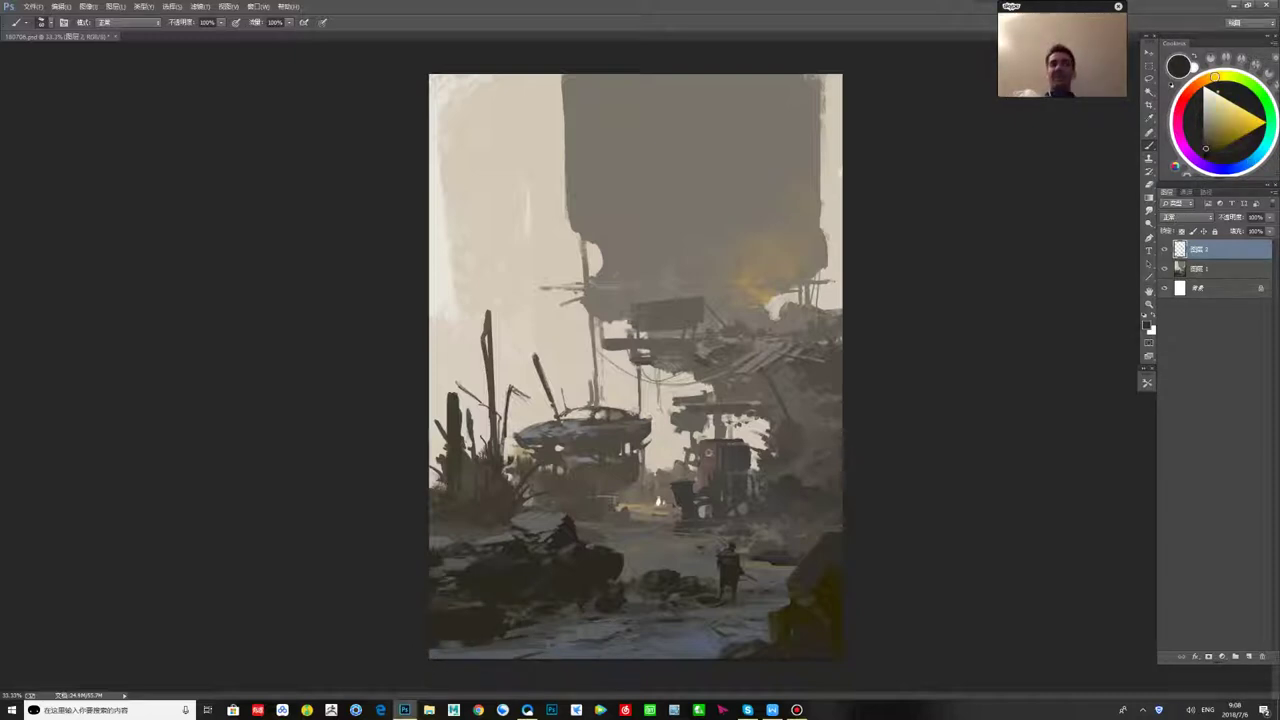
# - Repaint the foreground corner below the dark rock pile with sampled dark and bluish-grey tones
pyautogui.keyDown('alt'); pyautogui.click(446, 650); pyautogui.keyUp('alt')
pyautogui.keyDown('alt'); pyautogui.click(464, 630); pyautogui.keyUp('alt')
pyautogui.keyDown('alt'); pyautogui.click(466, 636); pyautogui.keyUp('alt')
pyautogui.moveTo(508, 654)
pyautogui.mouseDown()
pyautogui.moveTo(442, 655)
pyautogui.moveTo(459, 630)
pyautogui.moveTo(478, 652)
pyautogui.mouseUp()
pyautogui.keyDown('alt'); pyautogui.click(464, 645); pyautogui.keyUp('alt')
pyautogui.keyDown('alt'); pyautogui.click(462, 640); pyautogui.keyUp('alt')
pyautogui.keyDown('alt'); pyautogui.click(468, 648); pyautogui.keyUp('alt')
pyautogui.keyDown('alt'); pyautogui.click(465, 610); pyautogui.keyUp('alt')
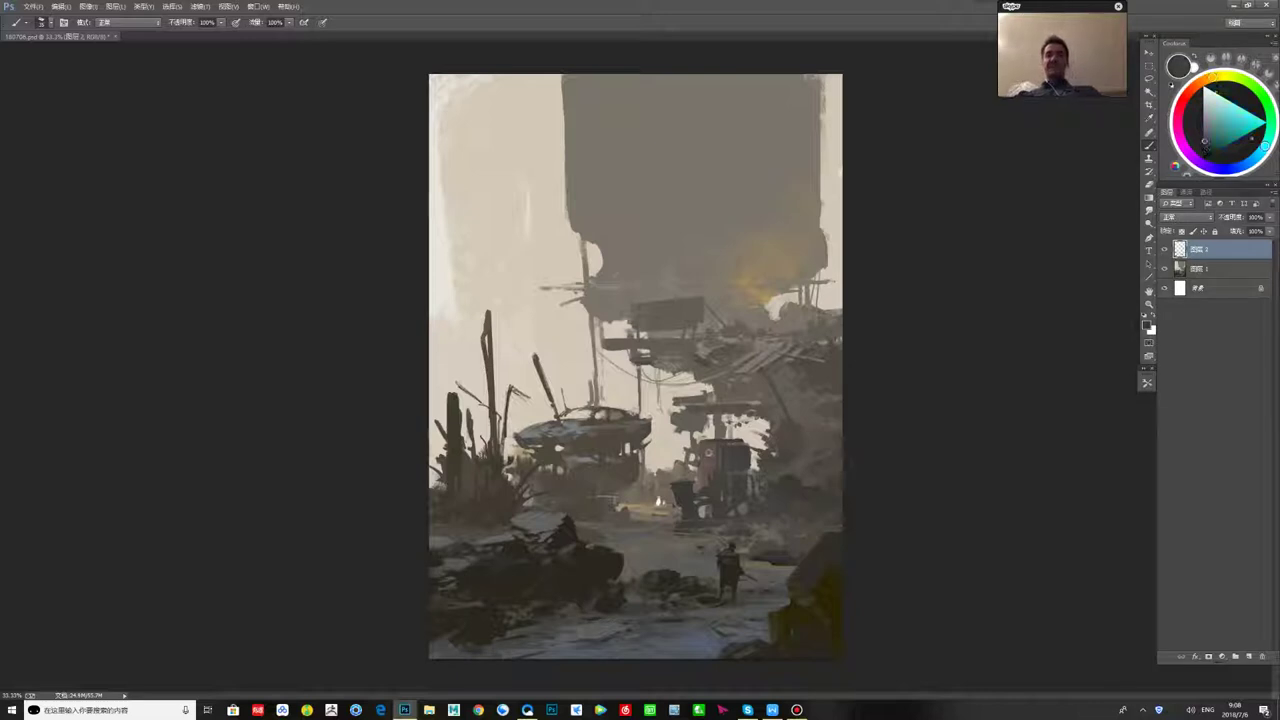
pyautogui.keyDown('alt'); pyautogui.click(466, 615); pyautogui.keyUp('alt')
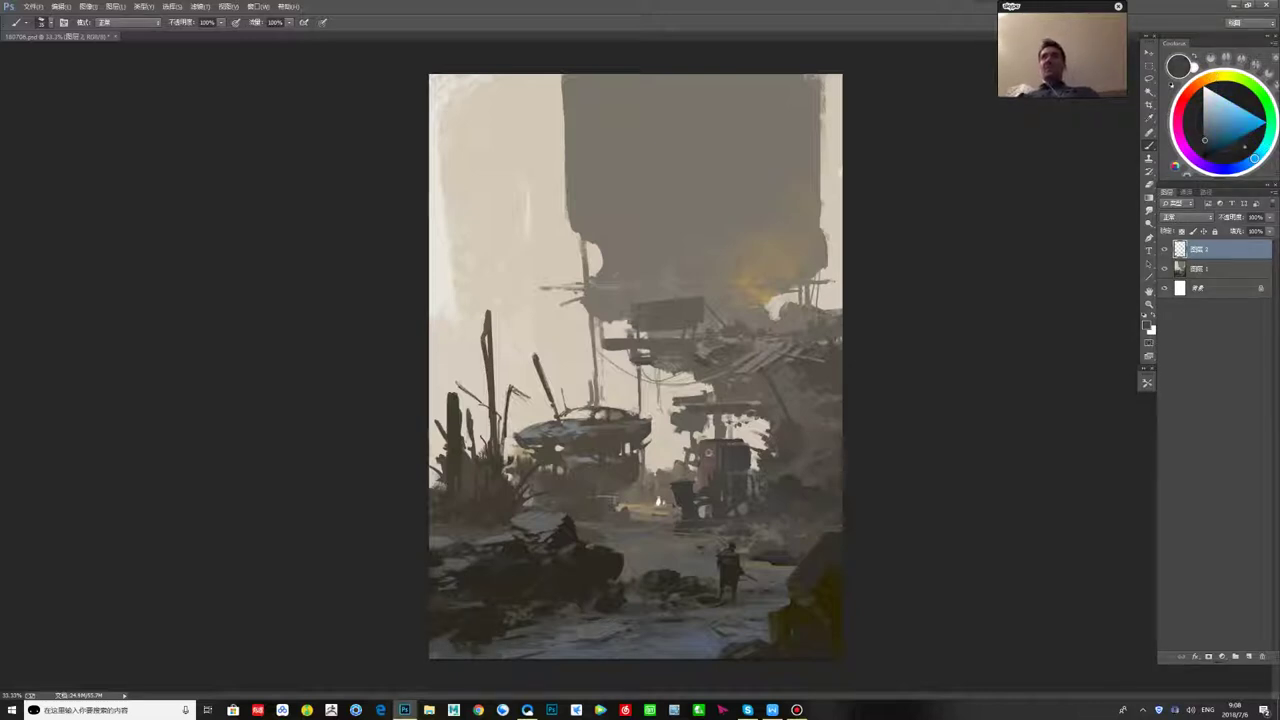
# - Rework the dark foreground rock pile and its edge facing the path with sampled near-black and grey tones
pyautogui.keyDown('alt'); pyautogui.click(539, 606); pyautogui.keyUp('alt')
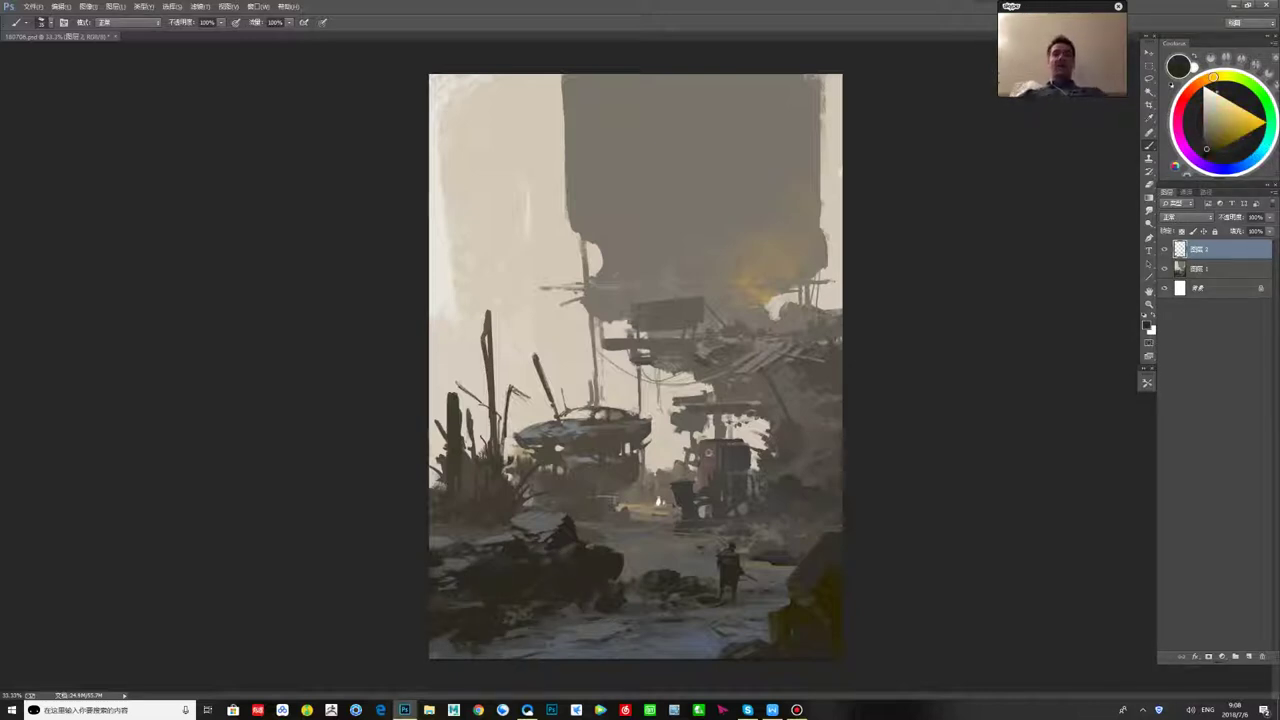
pyautogui.keyDown('alt'); pyautogui.click(550, 610); pyautogui.keyUp('alt')
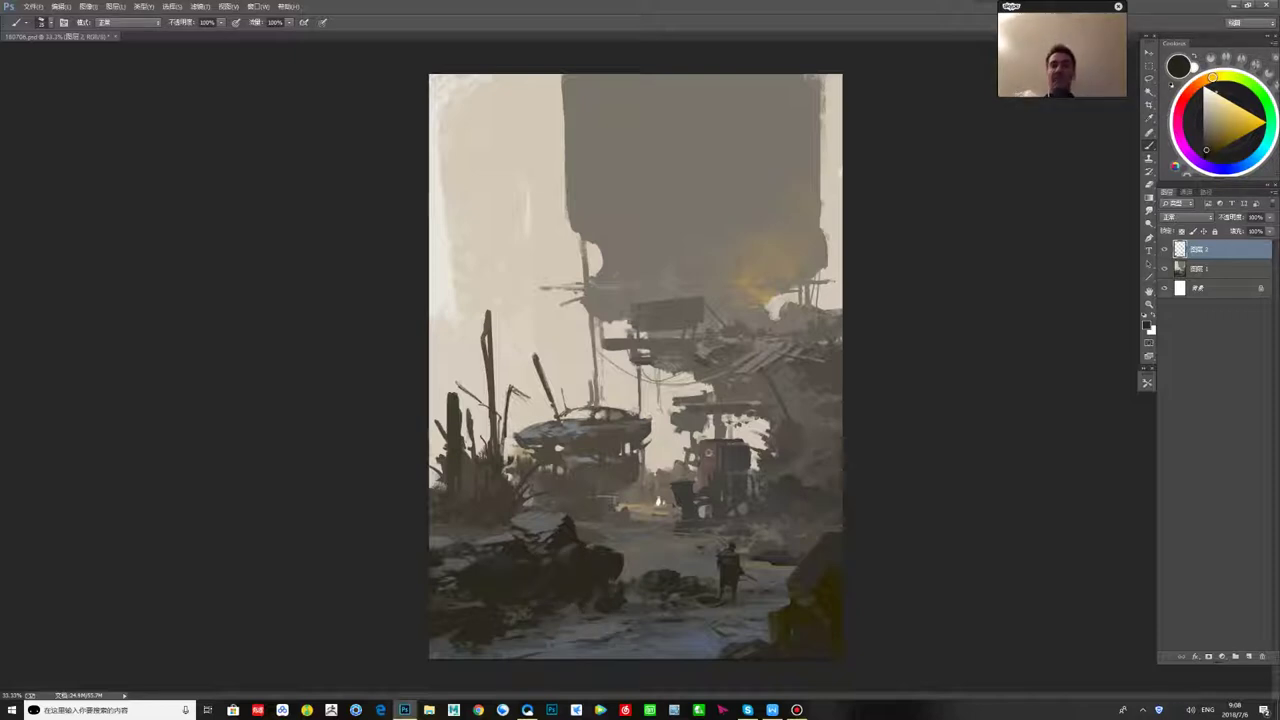
pyautogui.keyDown('alt'); pyautogui.click(521, 556); pyautogui.keyUp('alt')
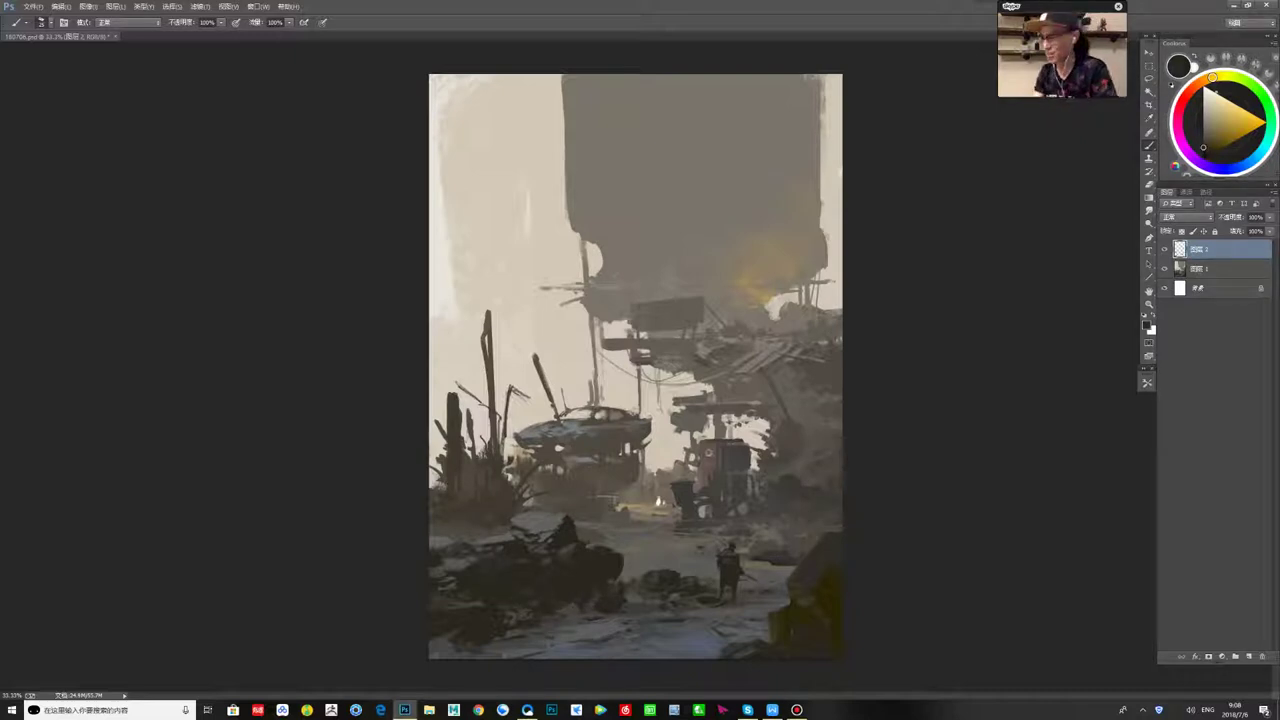
pyautogui.click(1206, 150)
pyautogui.keyDown('alt'); pyautogui.click(599, 576); pyautogui.keyUp('alt')
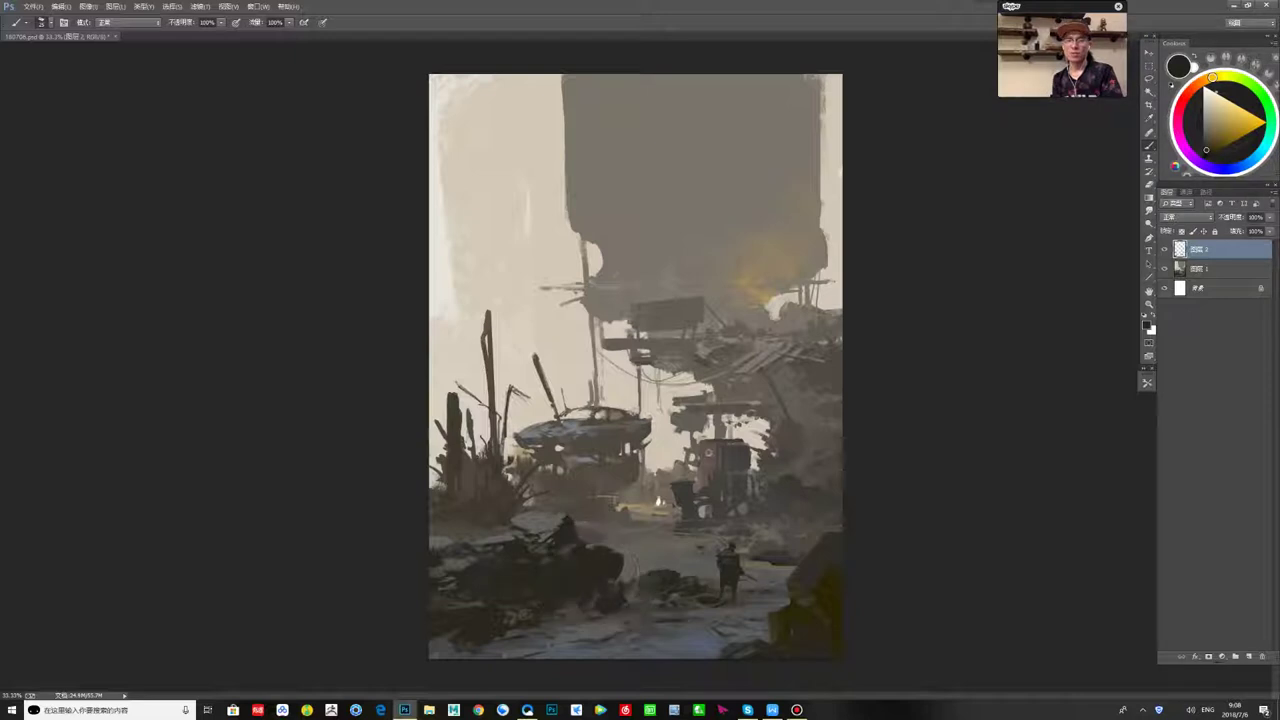
pyautogui.keyDown('alt'); pyautogui.click(601, 583); pyautogui.keyUp('alt')
pyautogui.keyDown('alt'); pyautogui.click(613, 568); pyautogui.keyUp('alt')
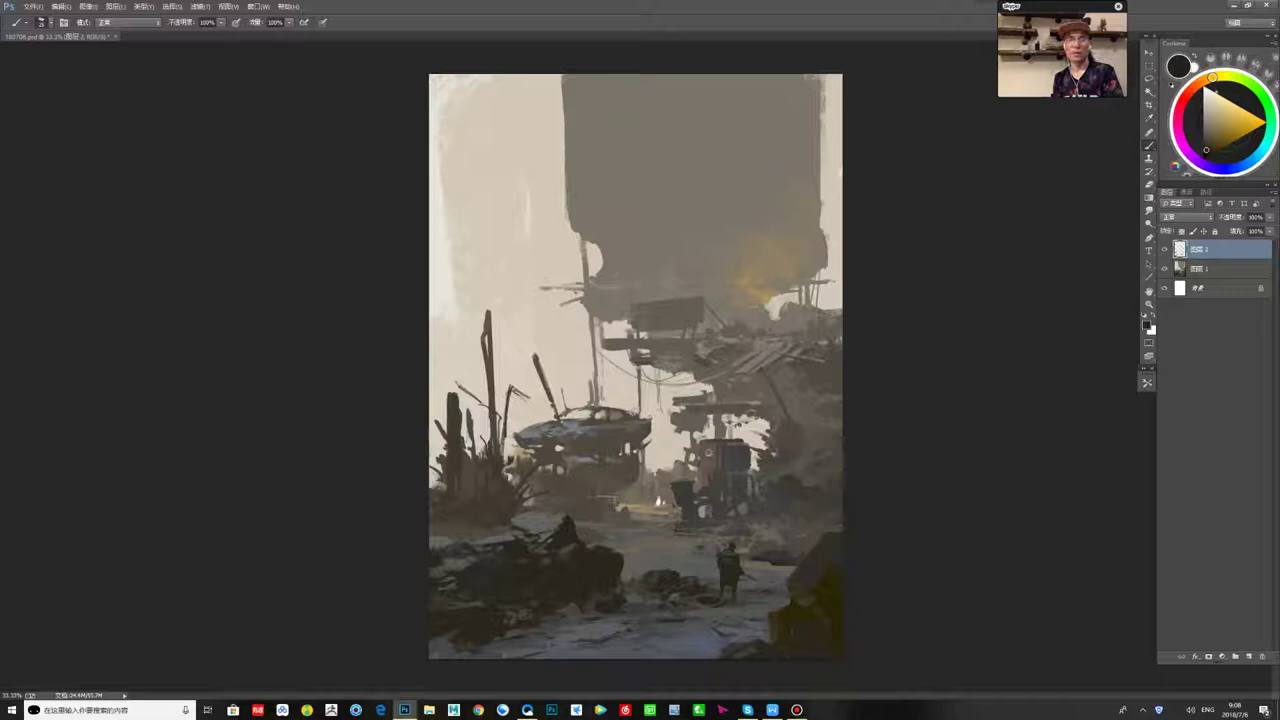
pyautogui.keyDown('alt'); pyautogui.click(606, 560); pyautogui.keyUp('alt')
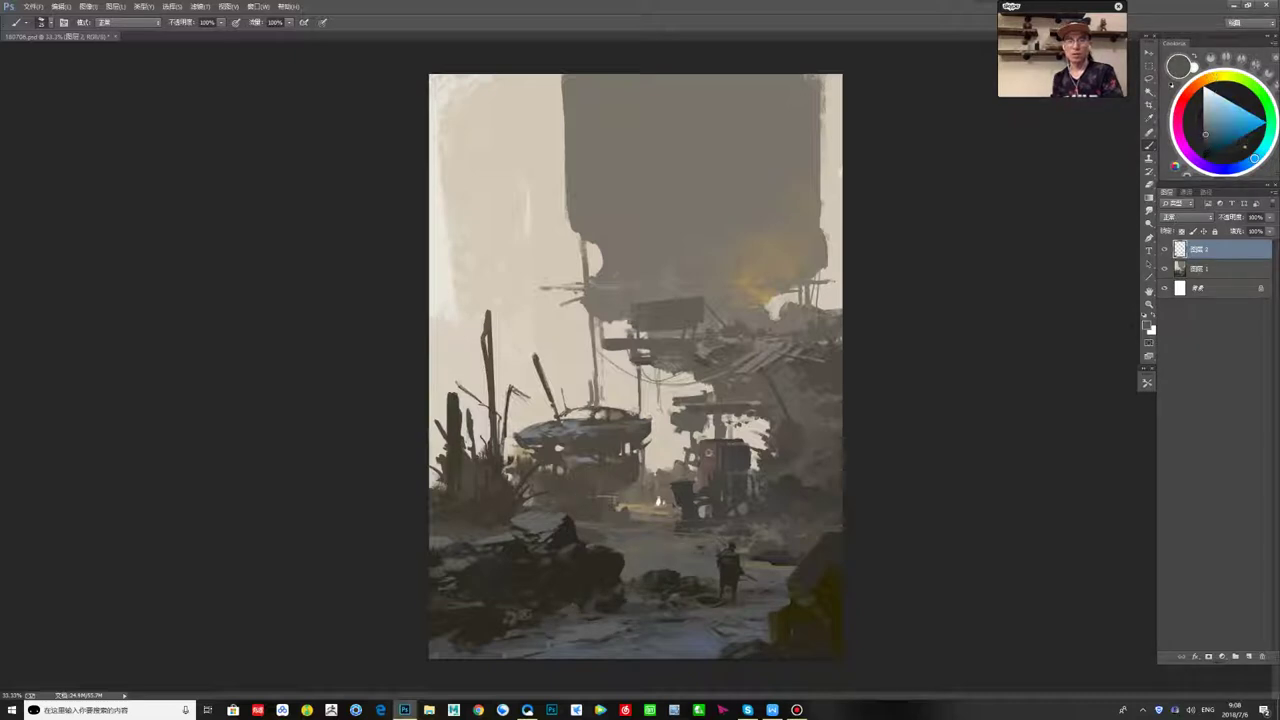
pyautogui.press('x')
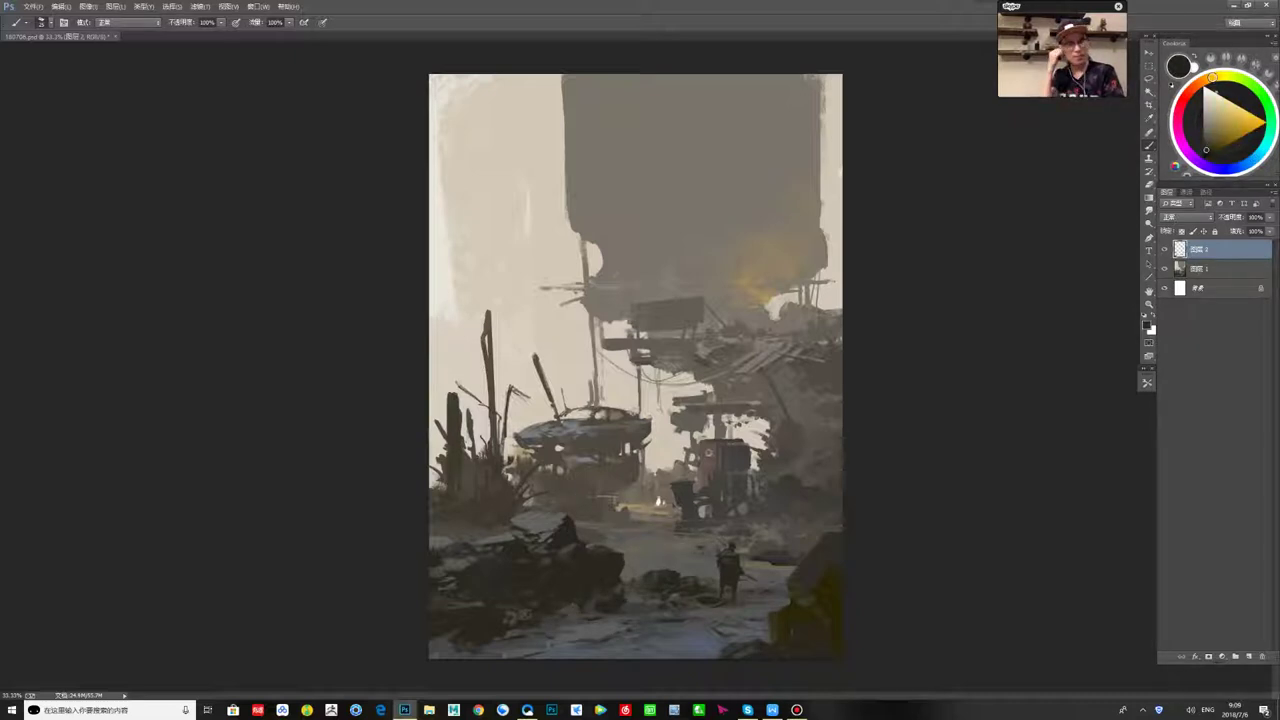
# - Touch up the booth's front and base with sampled dark grey and warm brown tones
pyautogui.keyDown('alt'); pyautogui.click(709, 453); pyautogui.keyUp('alt')
pyautogui.press('x')
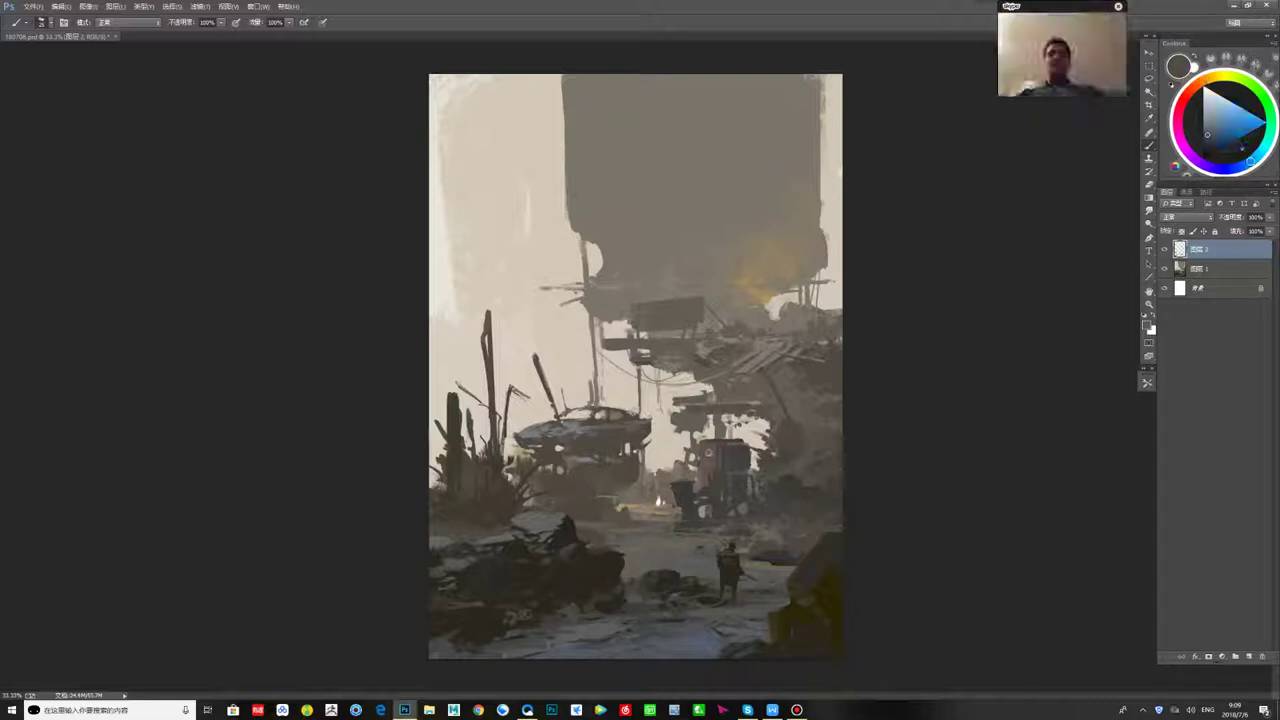
pyautogui.press('x')
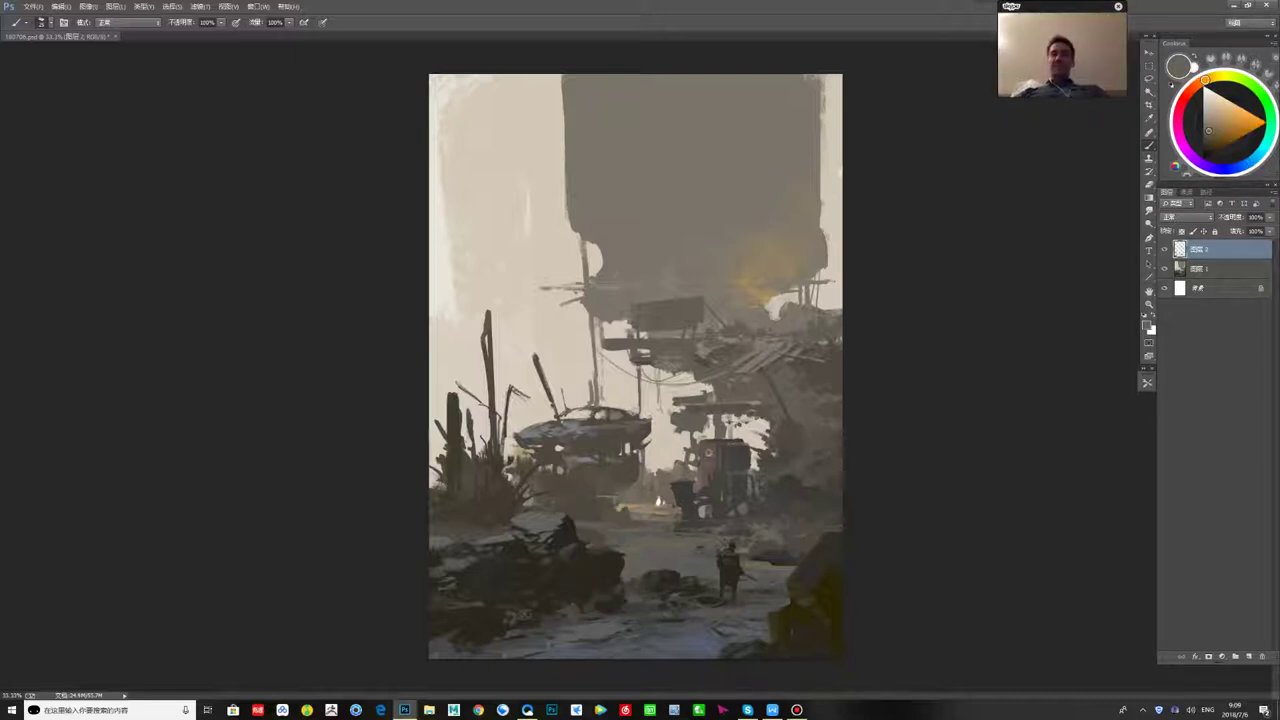
pyautogui.press('x')
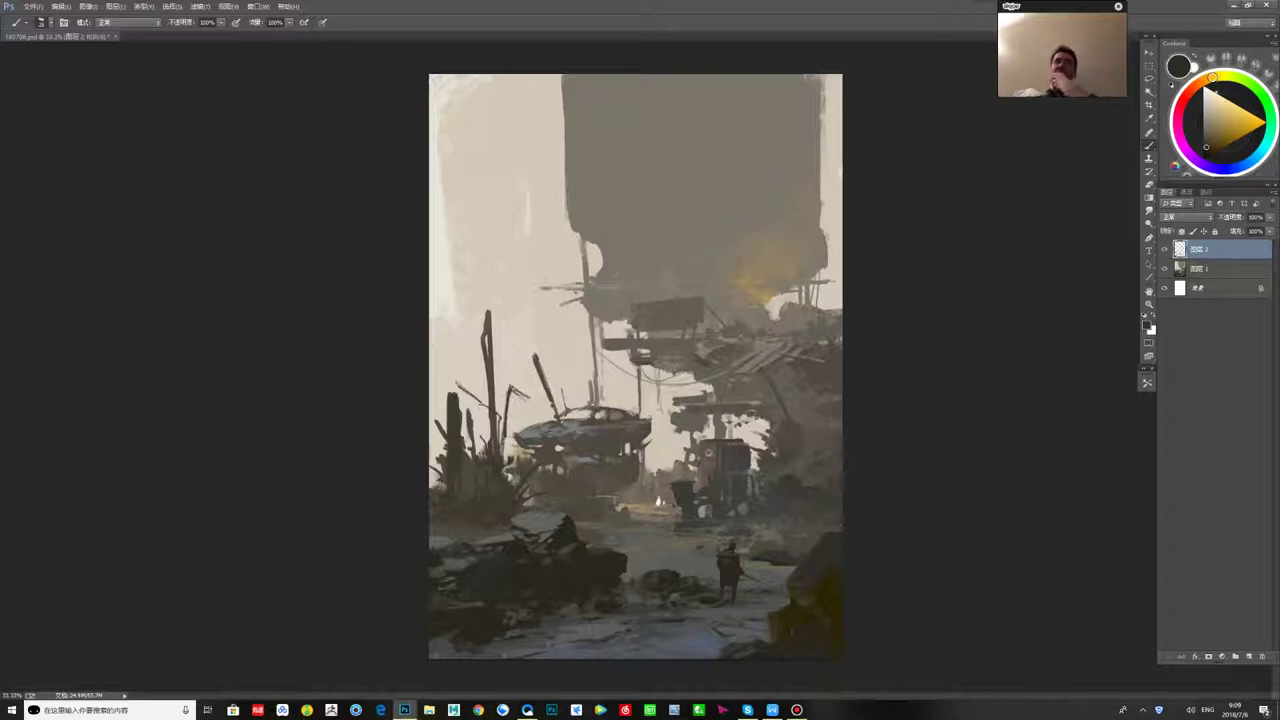
pyautogui.keyDown('alt'); pyautogui.click(694, 486); pyautogui.keyUp('alt')
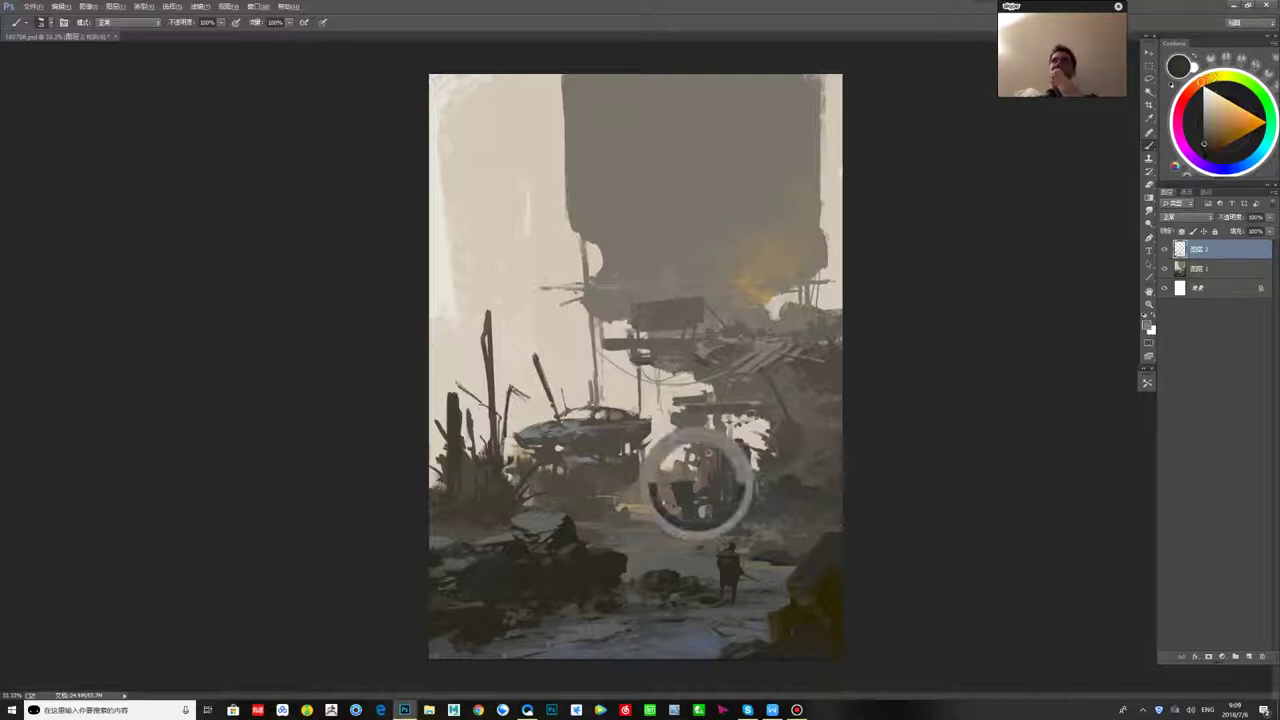
pyautogui.keyDown('alt'); pyautogui.click(710, 490); pyautogui.keyUp('alt')
pyautogui.keyDown('alt'); pyautogui.click(710, 490); pyautogui.keyUp('alt')
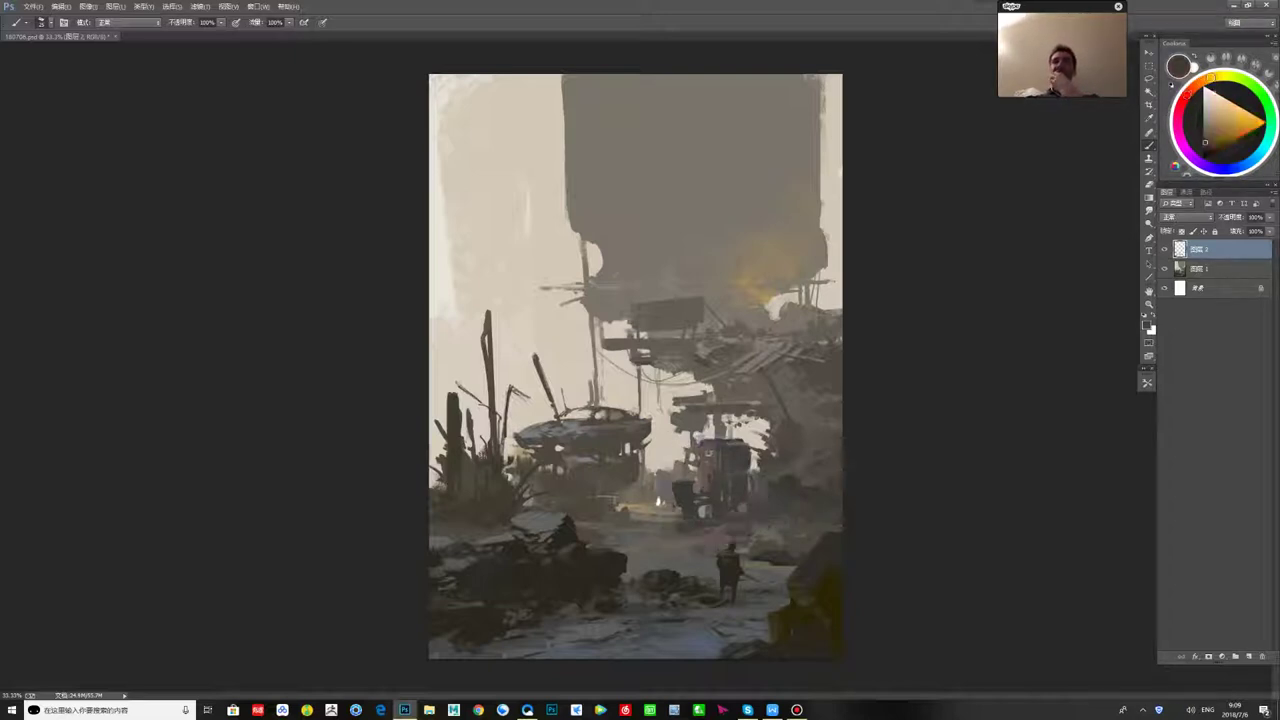
pyautogui.keyDown('alt'); pyautogui.click(708, 490); pyautogui.keyUp('alt')
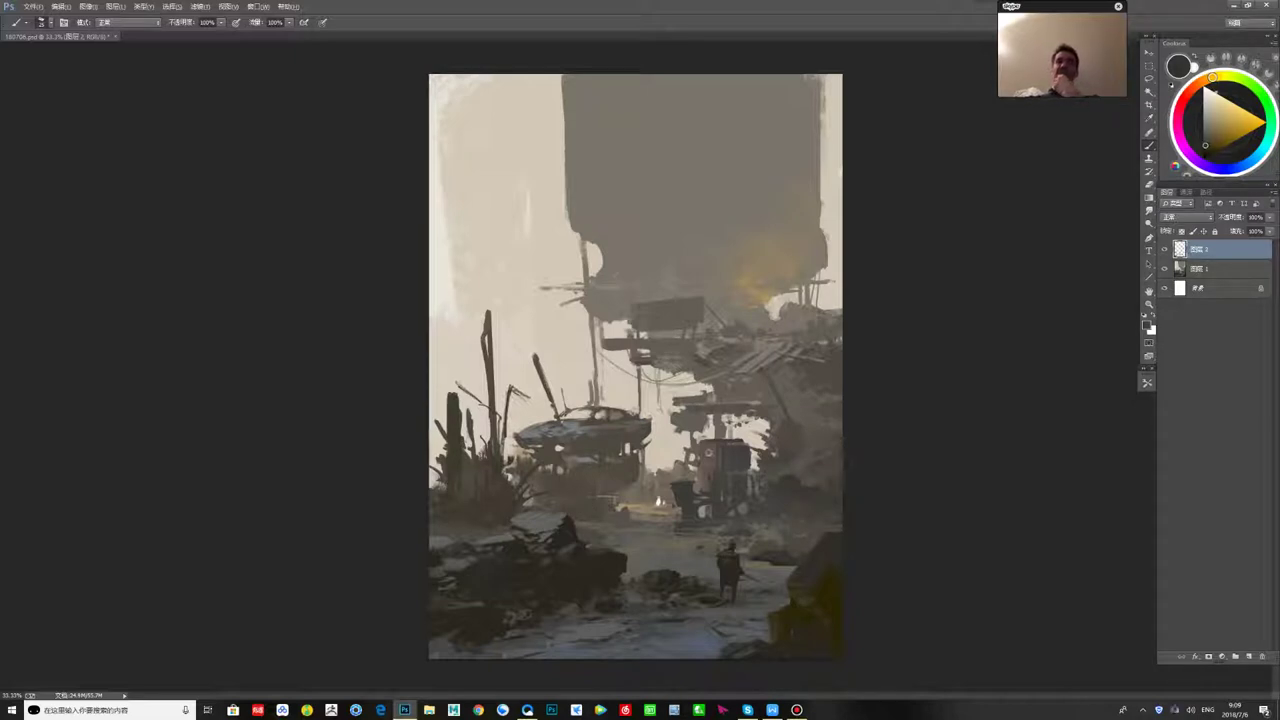
pyautogui.keyDown('alt'); pyautogui.click(708, 490); pyautogui.keyUp('alt')
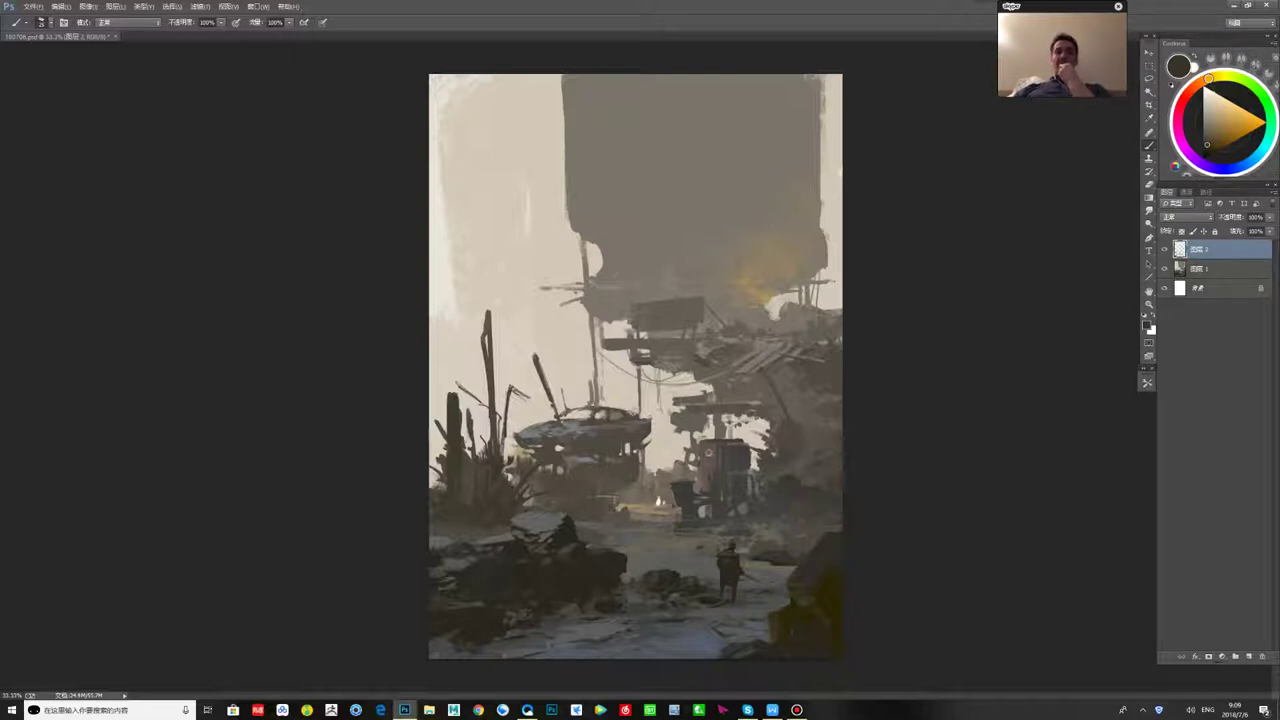
pyautogui.keyDown('alt'); pyautogui.click(740, 490); pyautogui.keyUp('alt')
pyautogui.click(1206, 80)
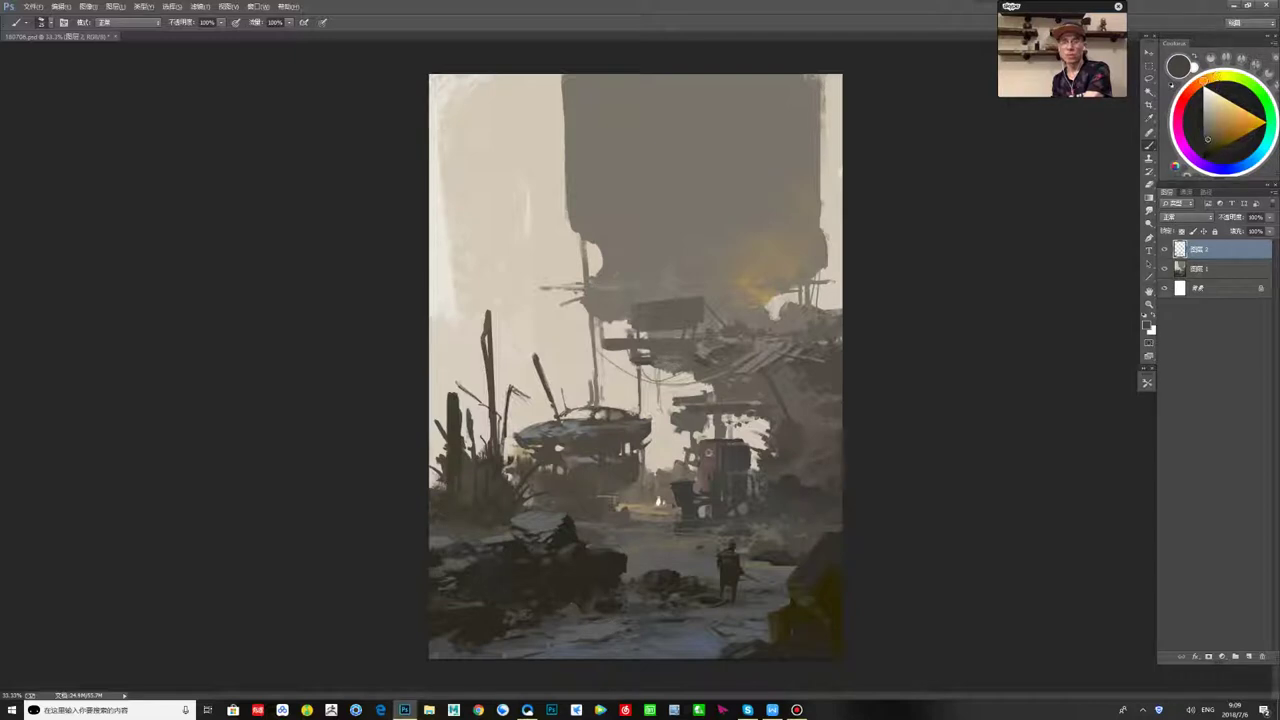
# - Refine the dark bin beside the booth with sampled near-black and grey tones
pyautogui.keyDown('alt'); pyautogui.click(688, 494); pyautogui.keyUp('alt')
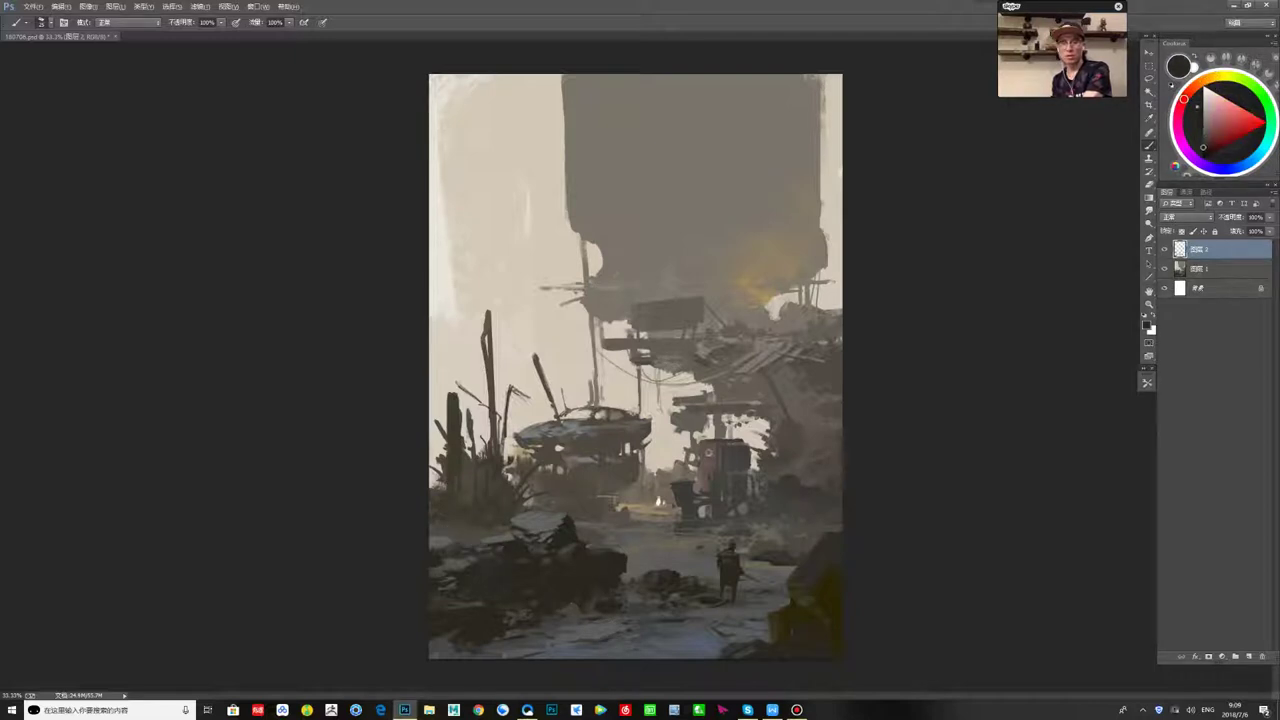
pyautogui.keyDown('alt'); pyautogui.click(690, 496); pyautogui.keyUp('alt')
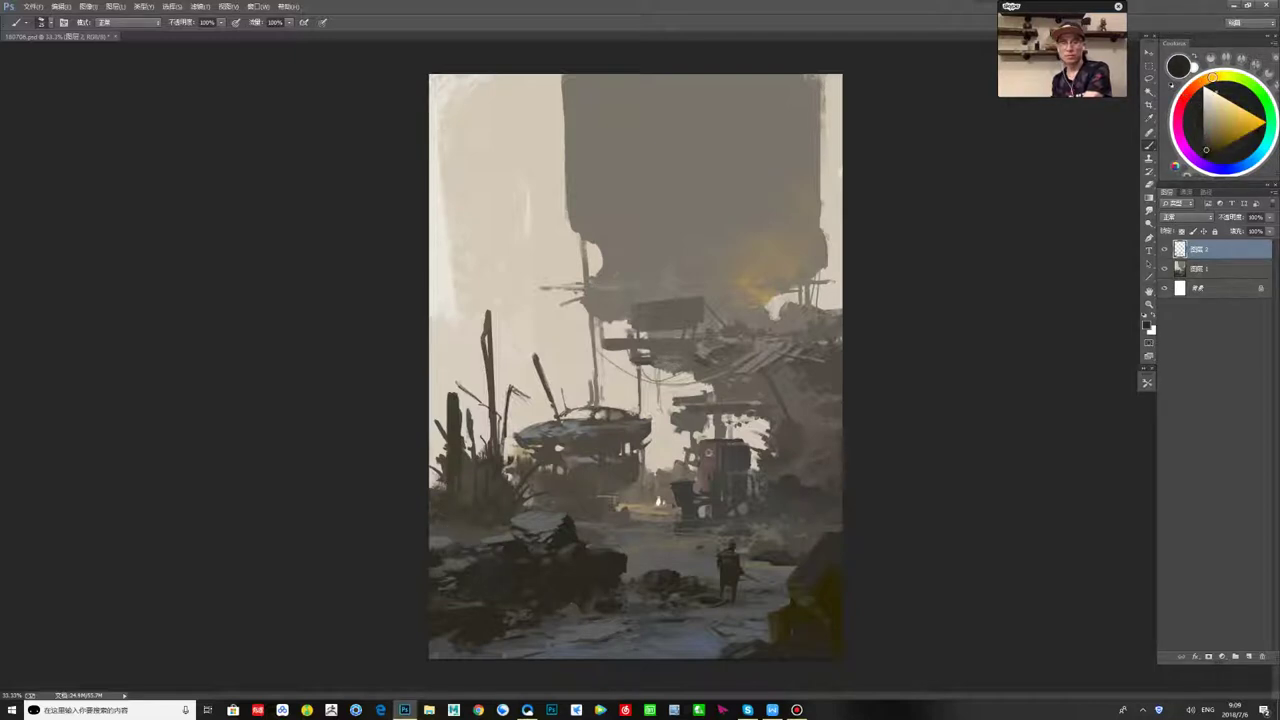
pyautogui.keyDown('alt'); pyautogui.click(692, 494); pyautogui.keyUp('alt')
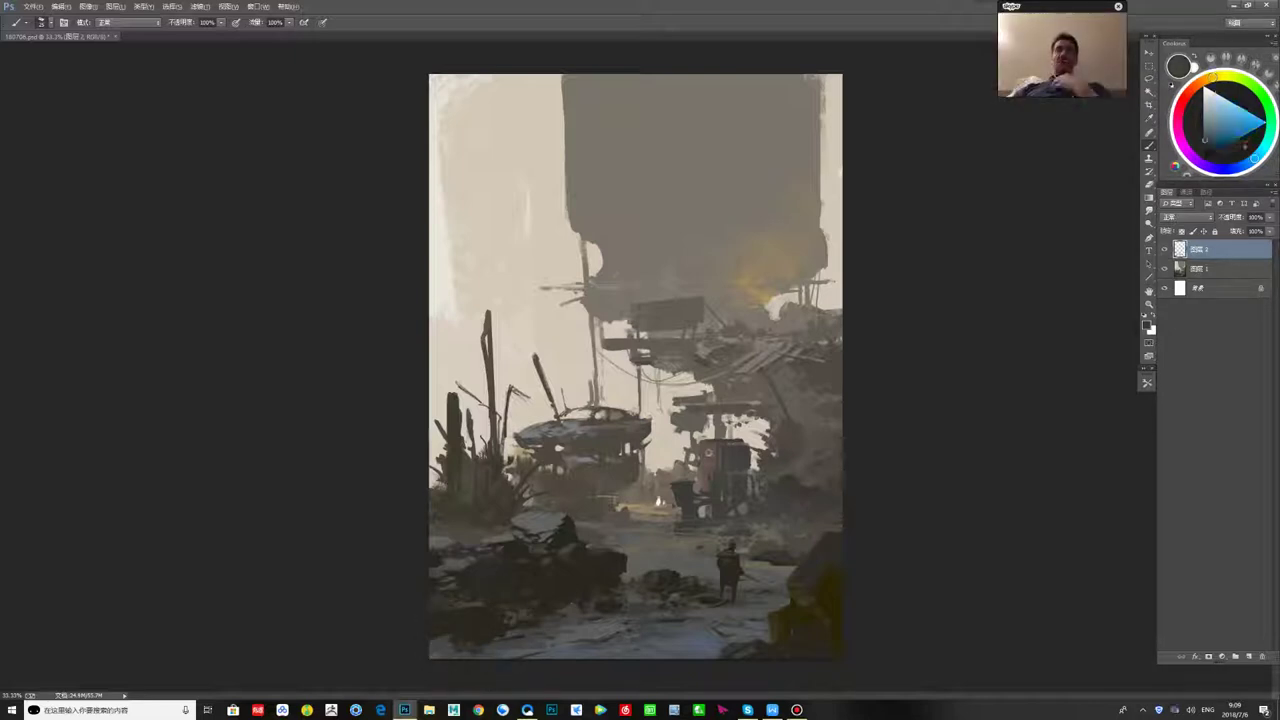
pyautogui.keyDown('alt'); pyautogui.click(690, 495); pyautogui.keyUp('alt')
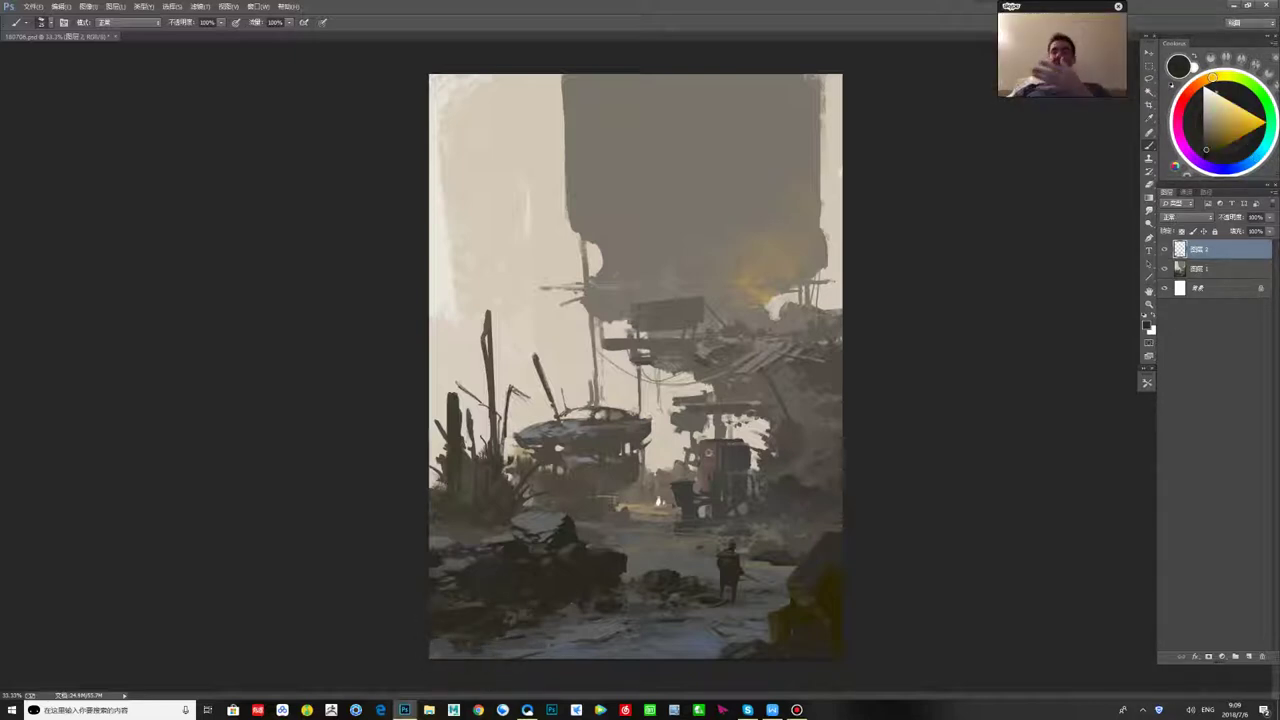
# - Flip the canvas horizontally and break up the foreground ground near the figure with sampled dark and bluish-grey tones
pyautogui.hotkey('ctrl', 'shift', 'h')
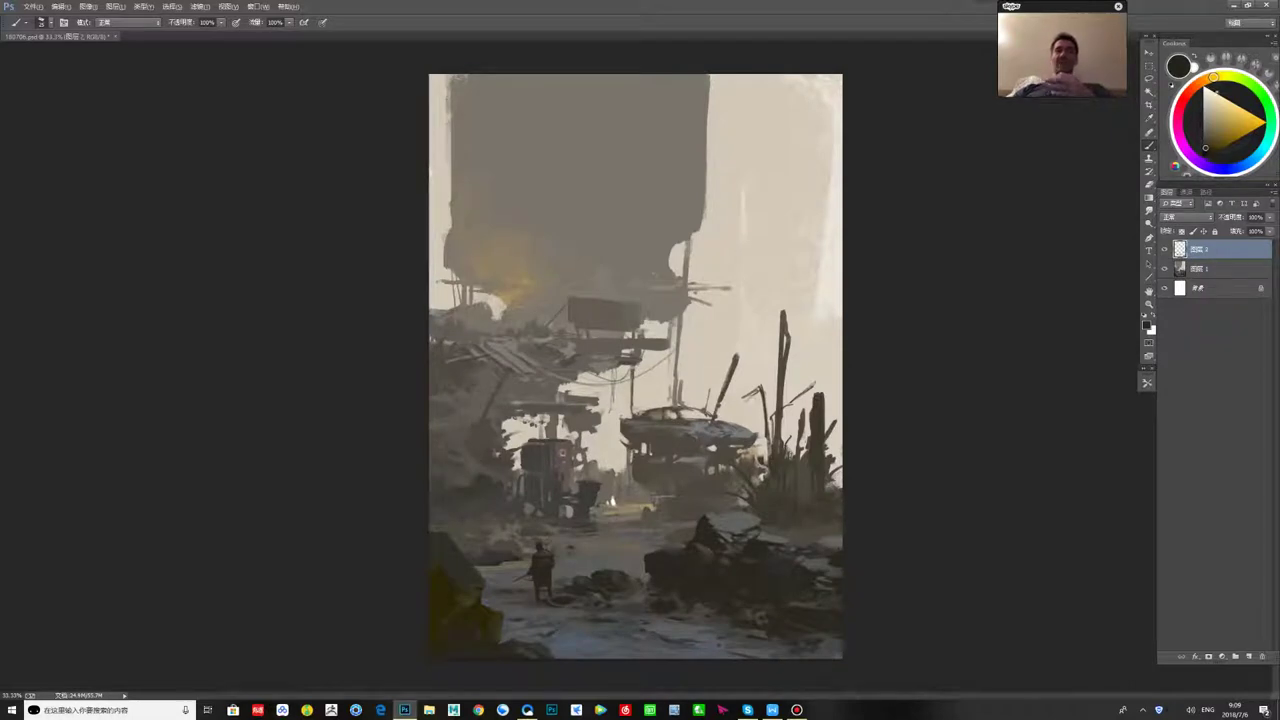
pyautogui.keyDown('alt'); pyautogui.click(492, 622); pyautogui.keyUp('alt')
pyautogui.keyDown('alt'); pyautogui.click(472, 624); pyautogui.keyUp('alt')
pyautogui.keyDown('alt'); pyautogui.click(504, 642); pyautogui.keyUp('alt')
pyautogui.keyDown('alt'); pyautogui.click(550, 636); pyautogui.keyUp('alt')
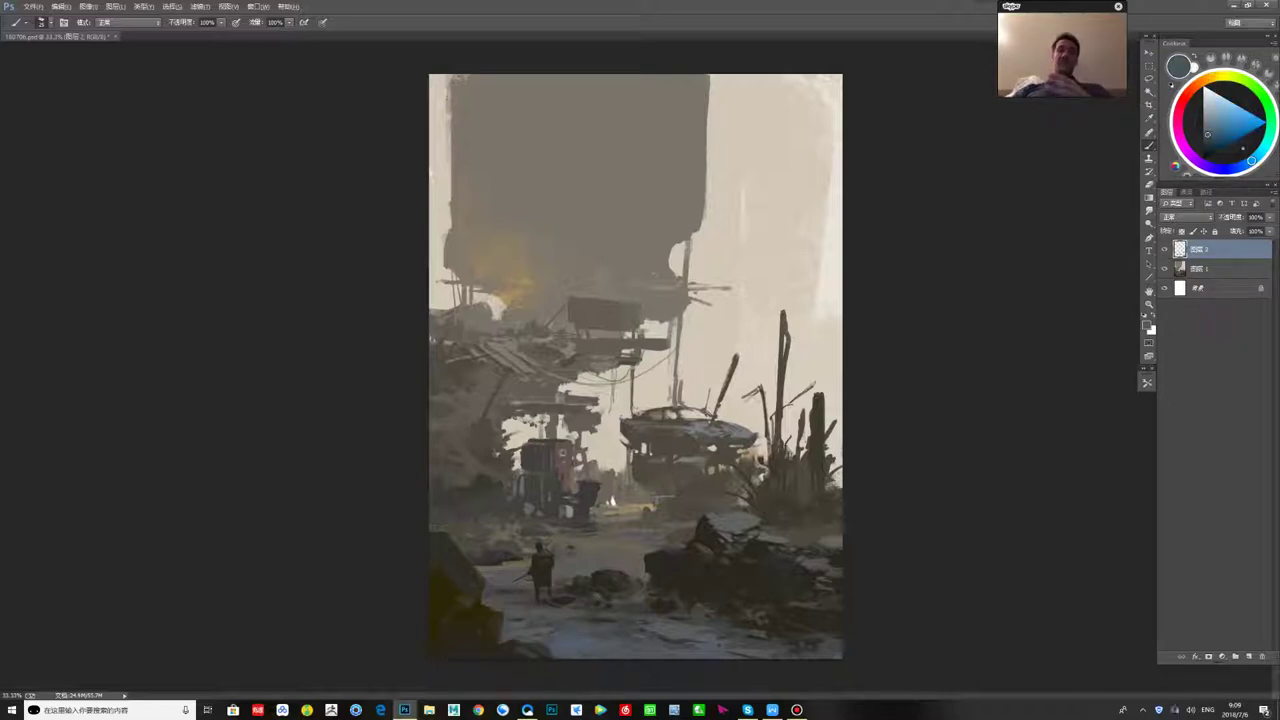
pyautogui.keyDown('alt'); pyautogui.click(609, 622); pyautogui.keyUp('alt')
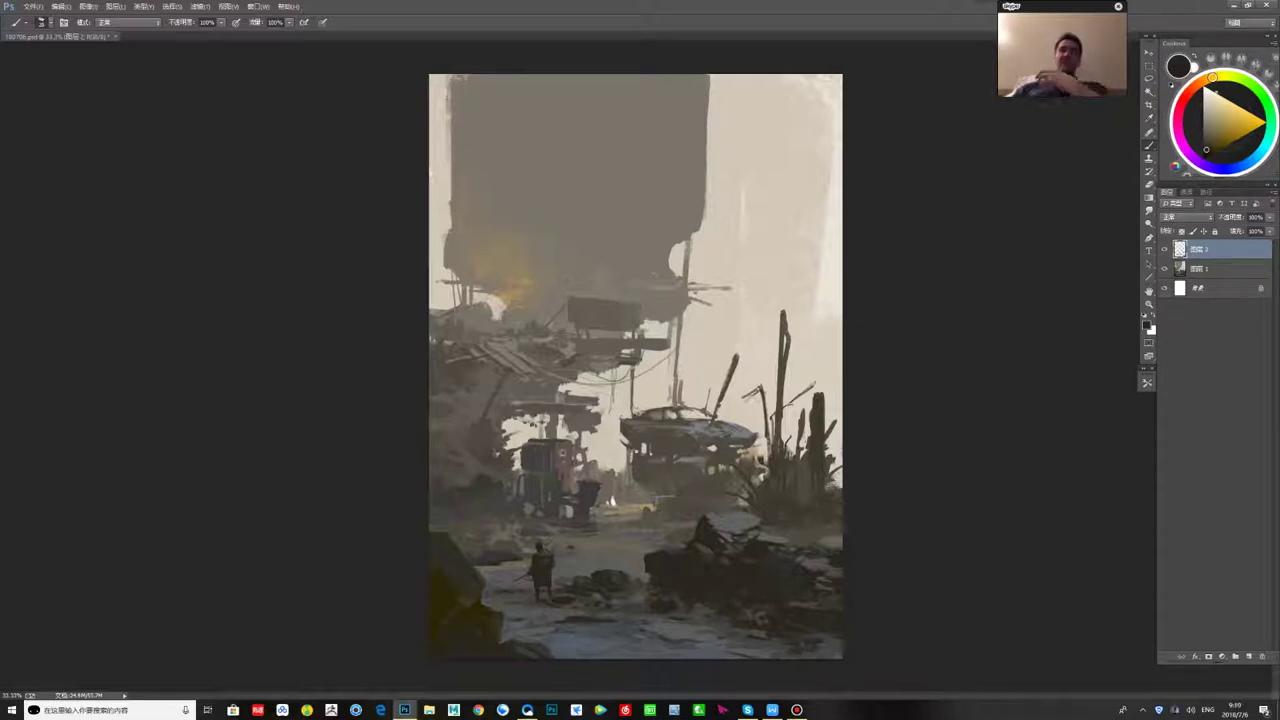
pyautogui.keyDown('alt'); pyautogui.click(617, 618); pyautogui.keyUp('alt')
# - Paint a utility pole with crossarms between the booth and the wrecked car, using a sampled brownish grey
pyautogui.keyDown('alt'); pyautogui.click(464, 392); pyautogui.keyUp('alt')
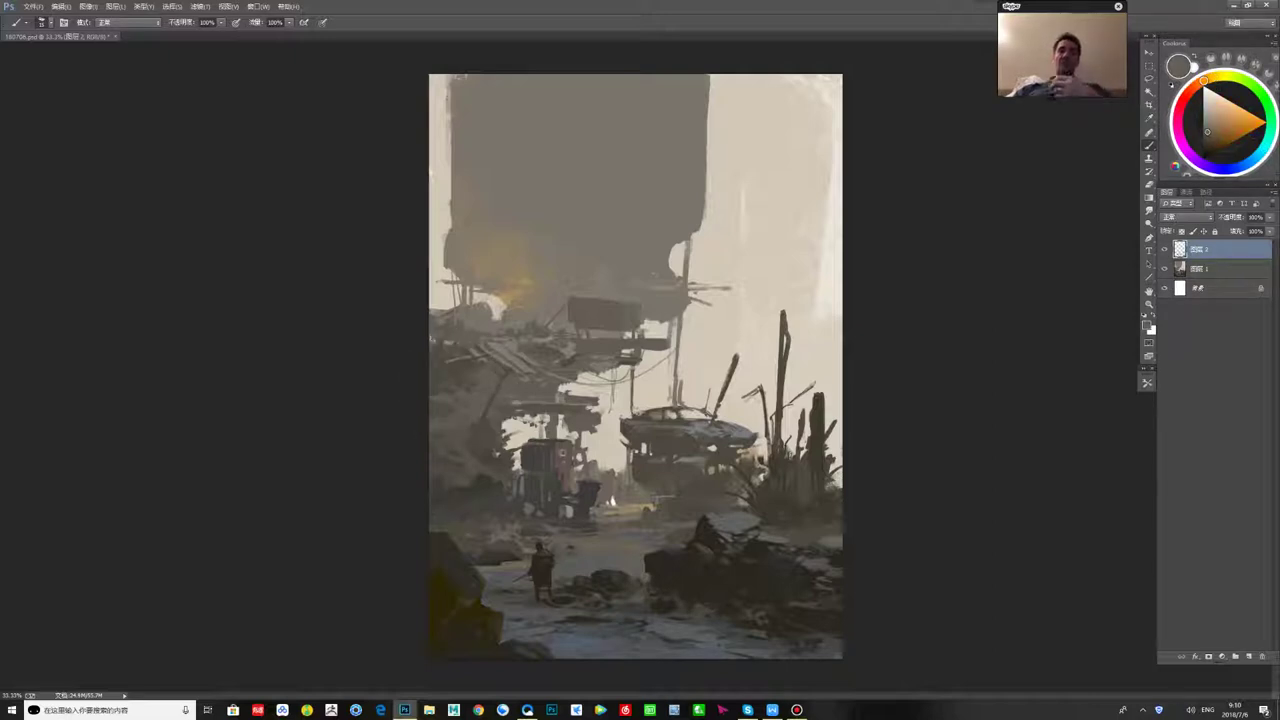
pyautogui.moveTo(615, 384); pyautogui.dragTo(616, 472)
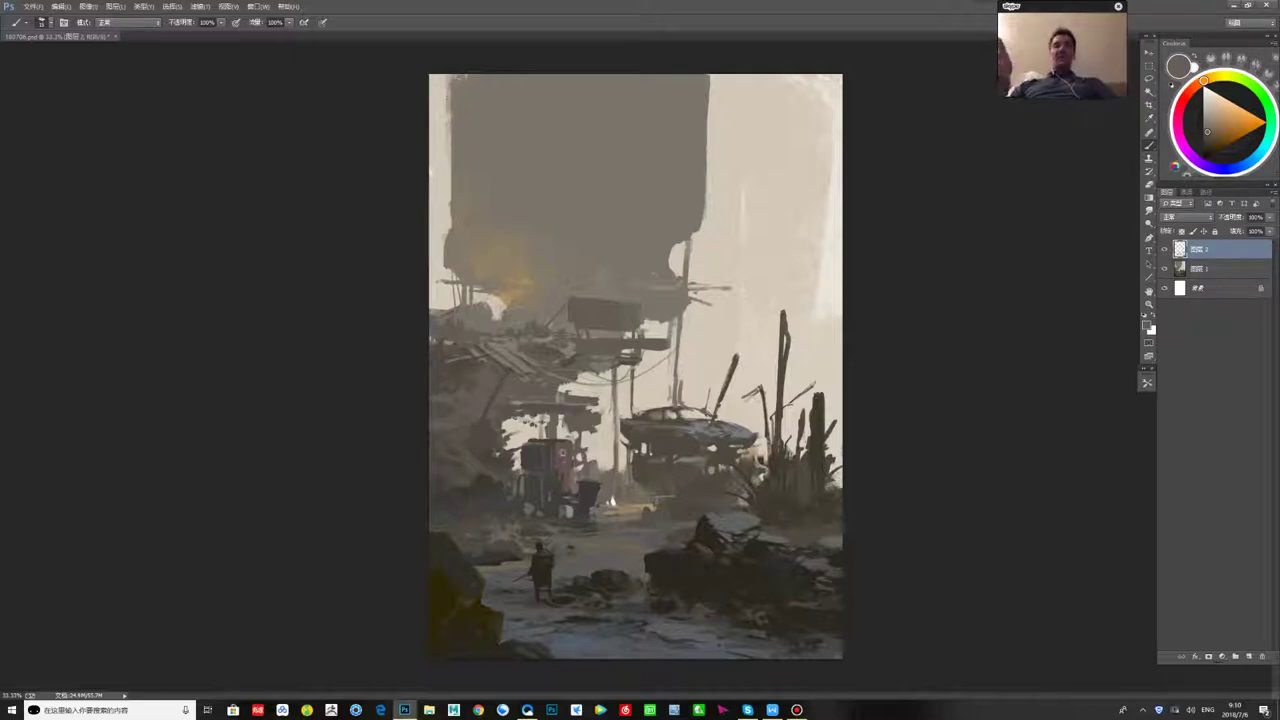
pyautogui.moveTo(617, 412)
pyautogui.mouseDown()
pyautogui.moveTo(617, 442)
pyautogui.moveTo(616, 420)
pyautogui.mouseUp()
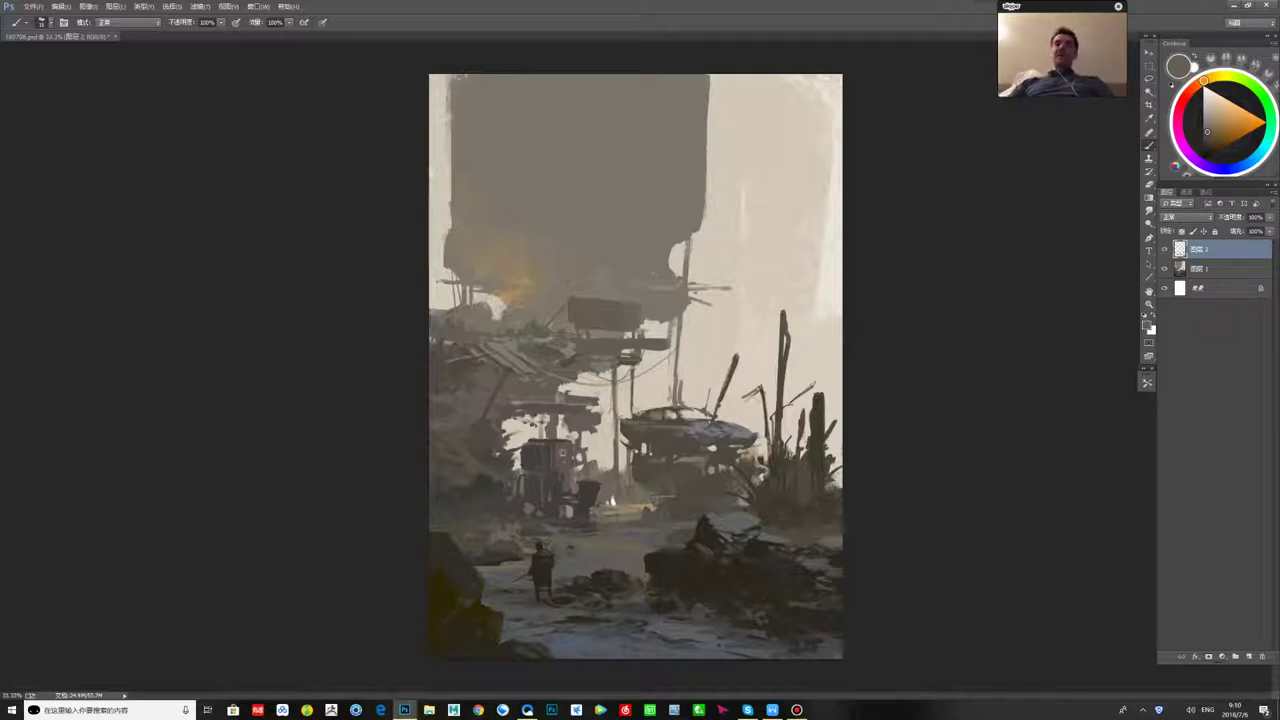
pyautogui.moveTo(611, 390)
pyautogui.mouseDown()
pyautogui.moveTo(635, 388)
pyautogui.moveTo(631, 403)
pyautogui.mouseUp()
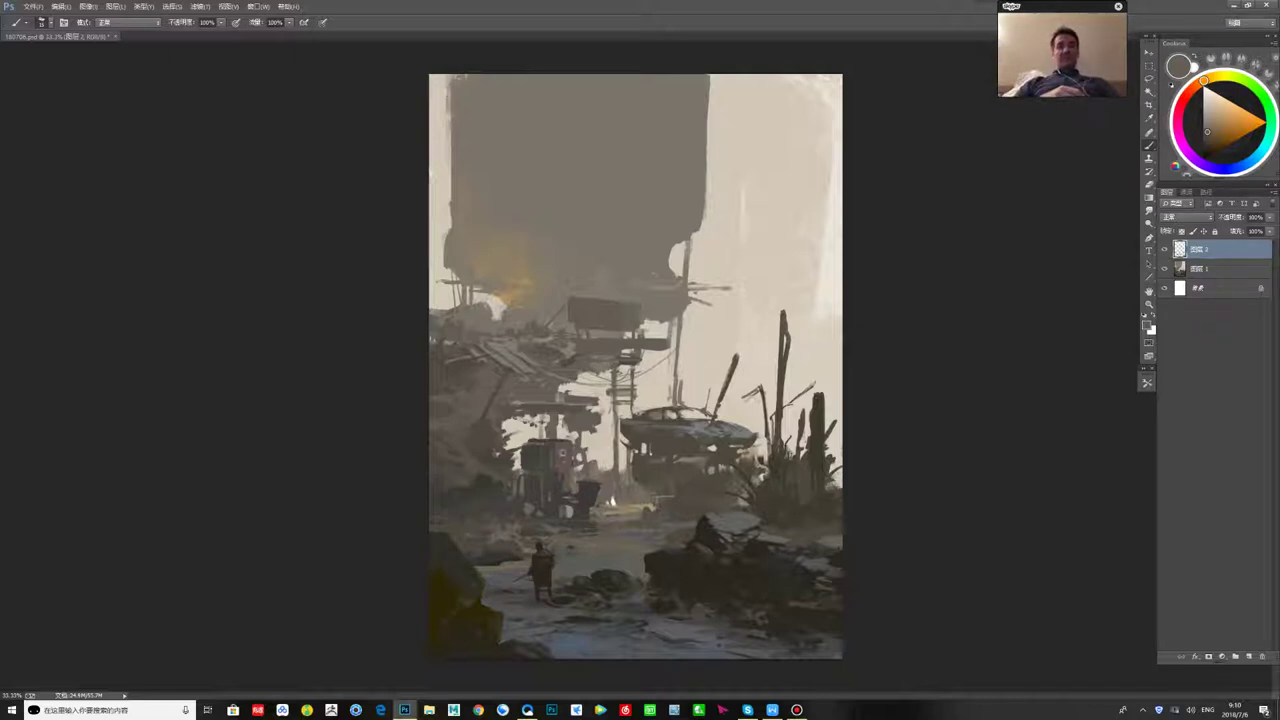
# - Define the wrecked car's window frame in darker brown and paint debris on the ground below it with sampled grey tones
pyautogui.click(1207, 139)
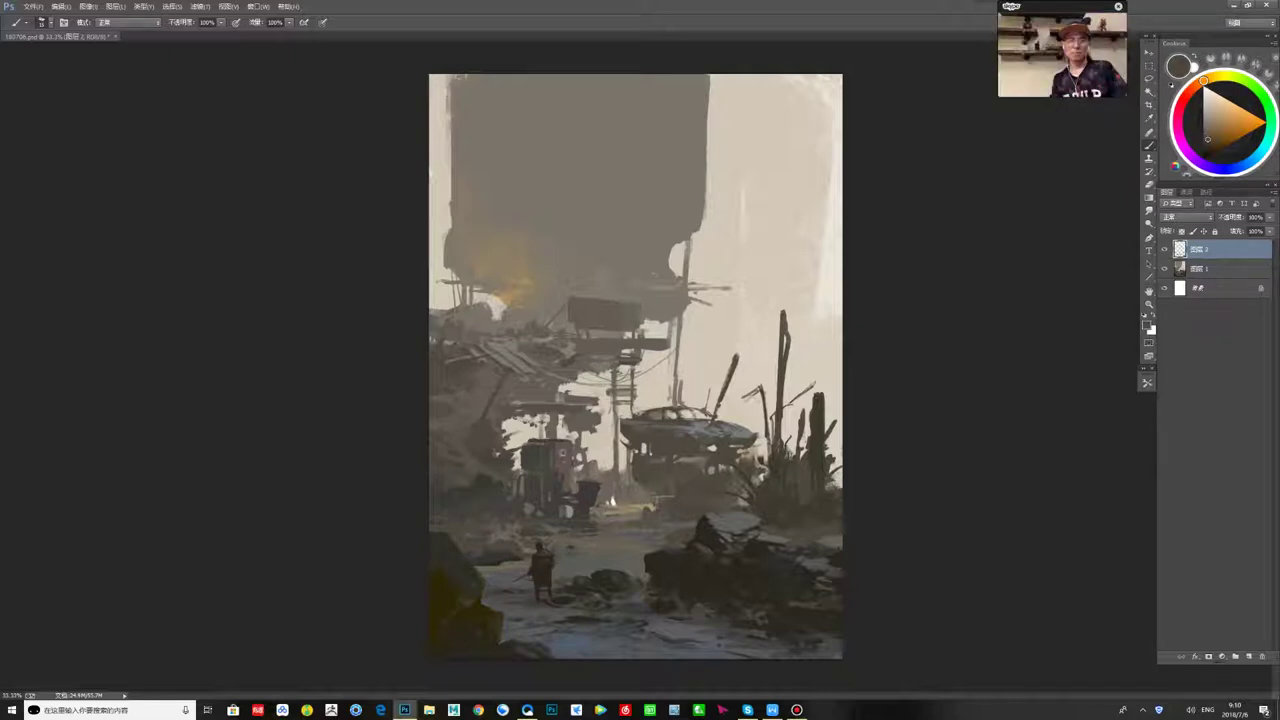
pyautogui.moveTo(683, 409); pyautogui.dragTo(695, 415)
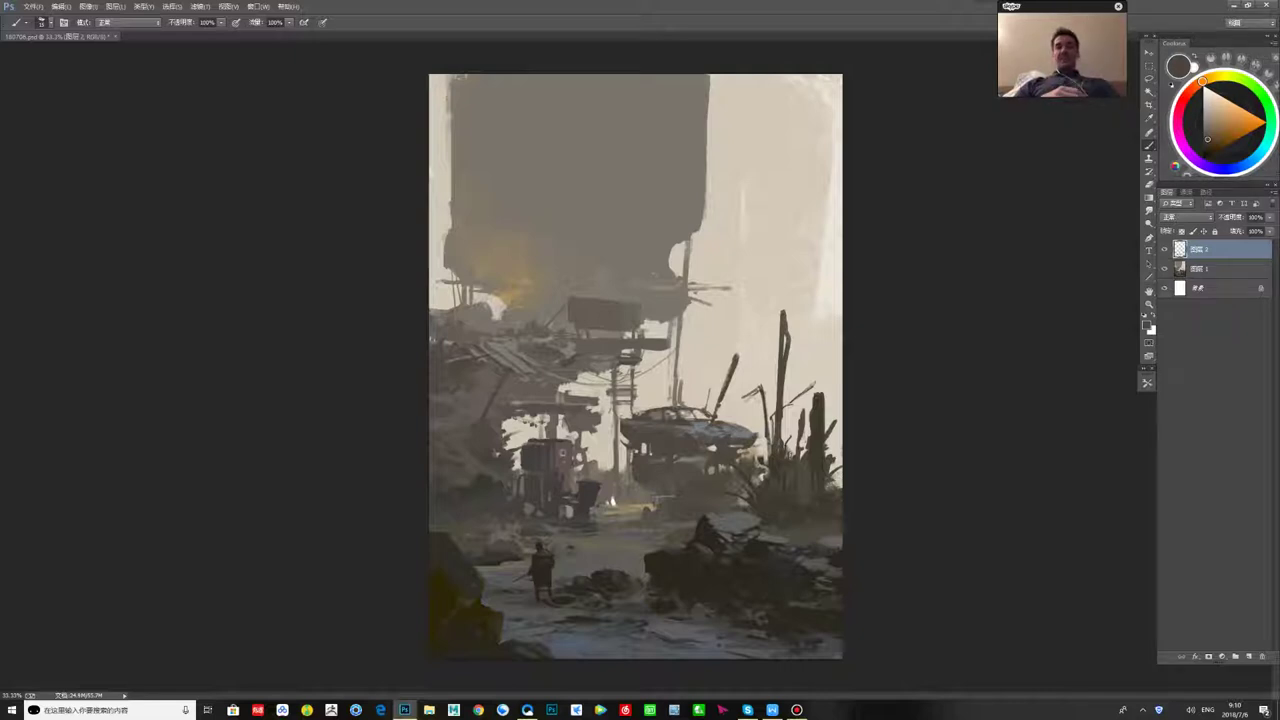
pyautogui.keyDown('alt'); pyautogui.click(735, 524); pyautogui.keyUp('alt')
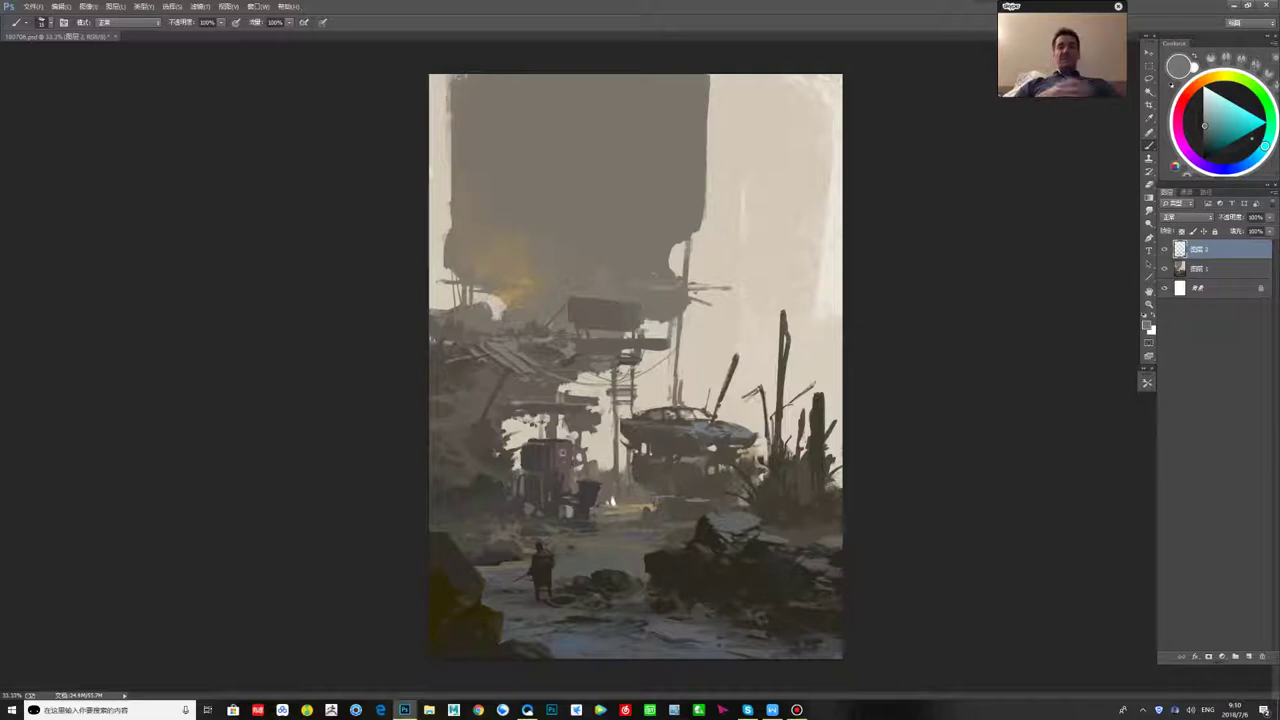
pyautogui.keyDown('alt'); pyautogui.click(676, 509); pyautogui.keyUp('alt')
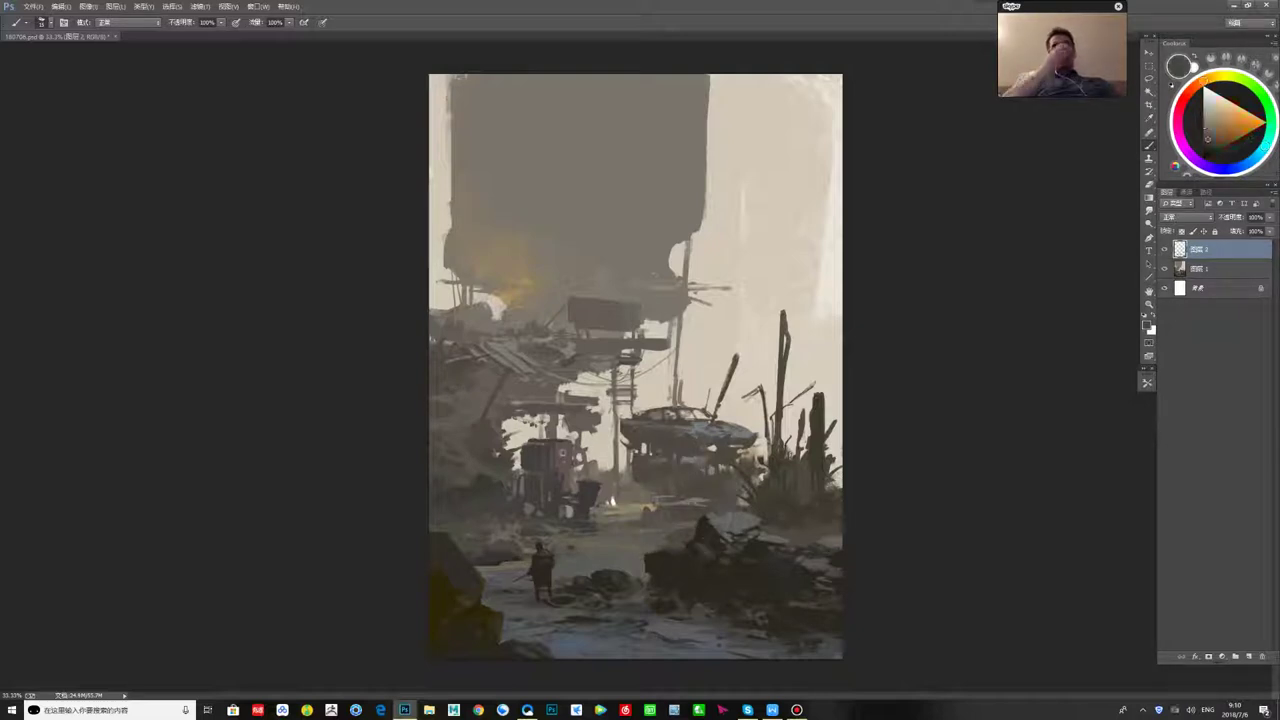
pyautogui.keyDown('alt'); pyautogui.click(674, 504); pyautogui.keyUp('alt')
pyautogui.moveTo(673, 507); pyautogui.dragTo(679, 517)
pyautogui.moveTo(682, 513); pyautogui.dragTo(688, 521)
pyautogui.keyDown('alt'); pyautogui.click(684, 514); pyautogui.keyUp('alt')
# - Flip the canvas horizontally and refine the booth and the bin beside it with sampled dark and brownish-grey tones
pyautogui.hotkey('ctrl', 'shift', 'h')
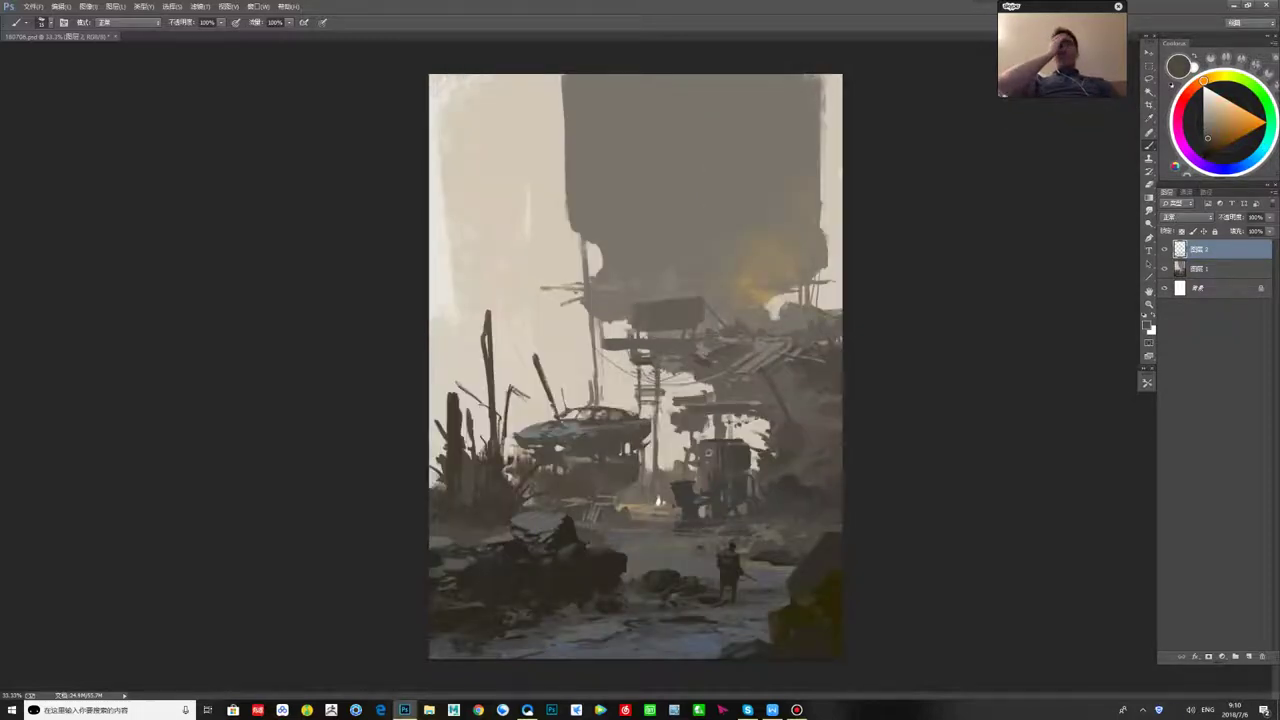
pyautogui.keyDown('alt'); pyautogui.click(628, 440); pyautogui.keyUp('alt')
pyautogui.keyDown('alt'); pyautogui.click(690, 440); pyautogui.keyUp('alt')
pyautogui.moveTo(627, 444)
pyautogui.mouseDown()
pyautogui.moveTo(624, 458)
pyautogui.moveTo(691, 463)
pyautogui.mouseUp()
pyautogui.keyDown('alt'); pyautogui.click(697, 462); pyautogui.keyUp('alt')
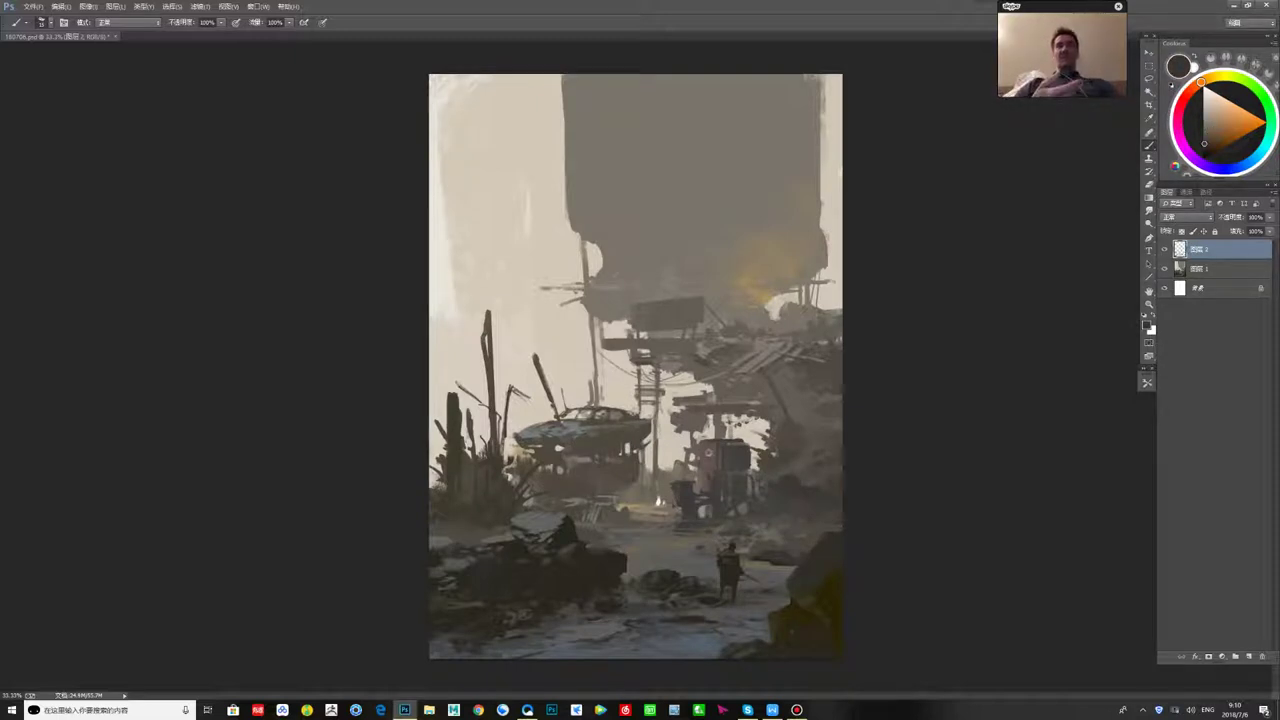
pyautogui.keyDown('alt'); pyautogui.click(690, 488); pyautogui.keyUp('alt')
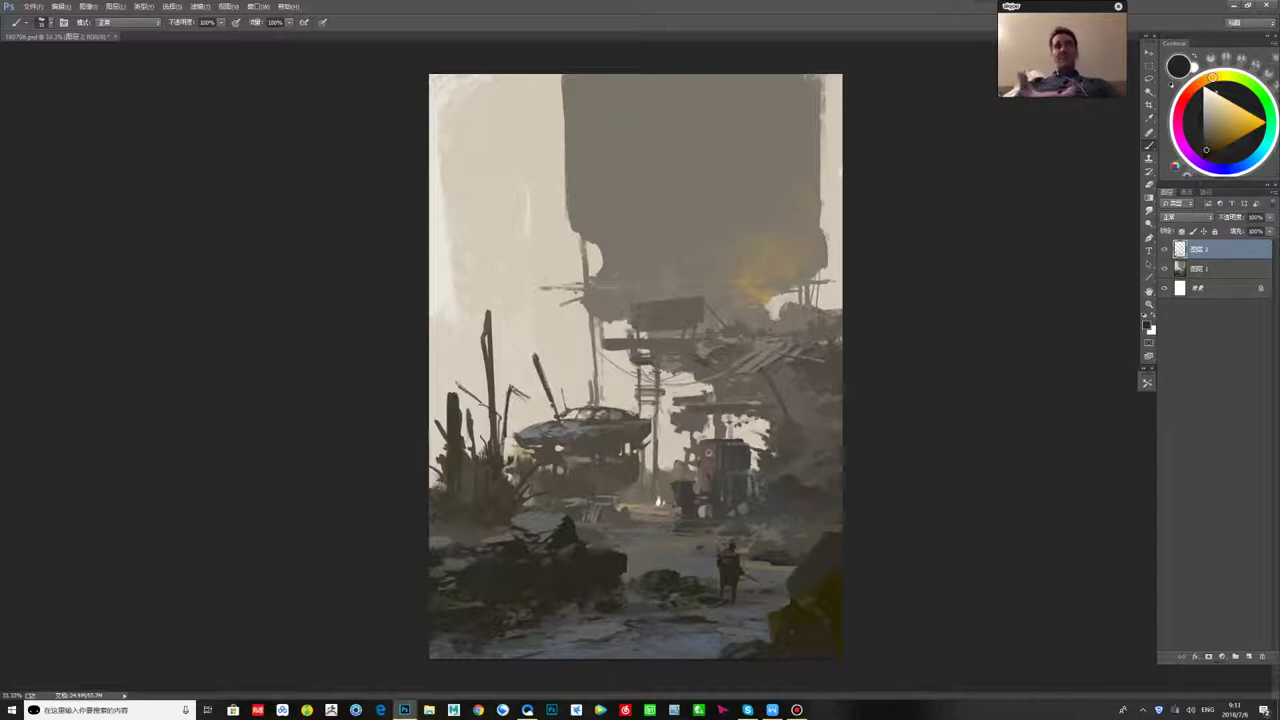
pyautogui.keyDown('alt'); pyautogui.click(690, 475); pyautogui.keyUp('alt')
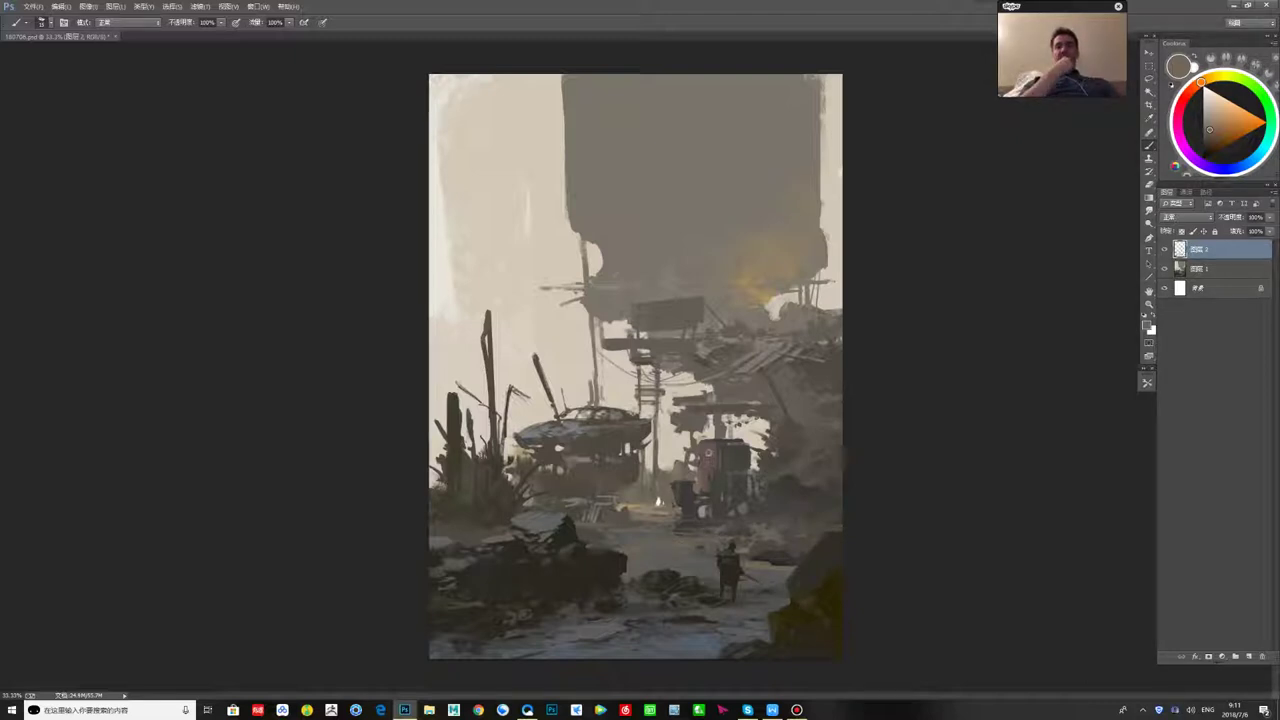
pyautogui.hotkey('ctrl', '+')
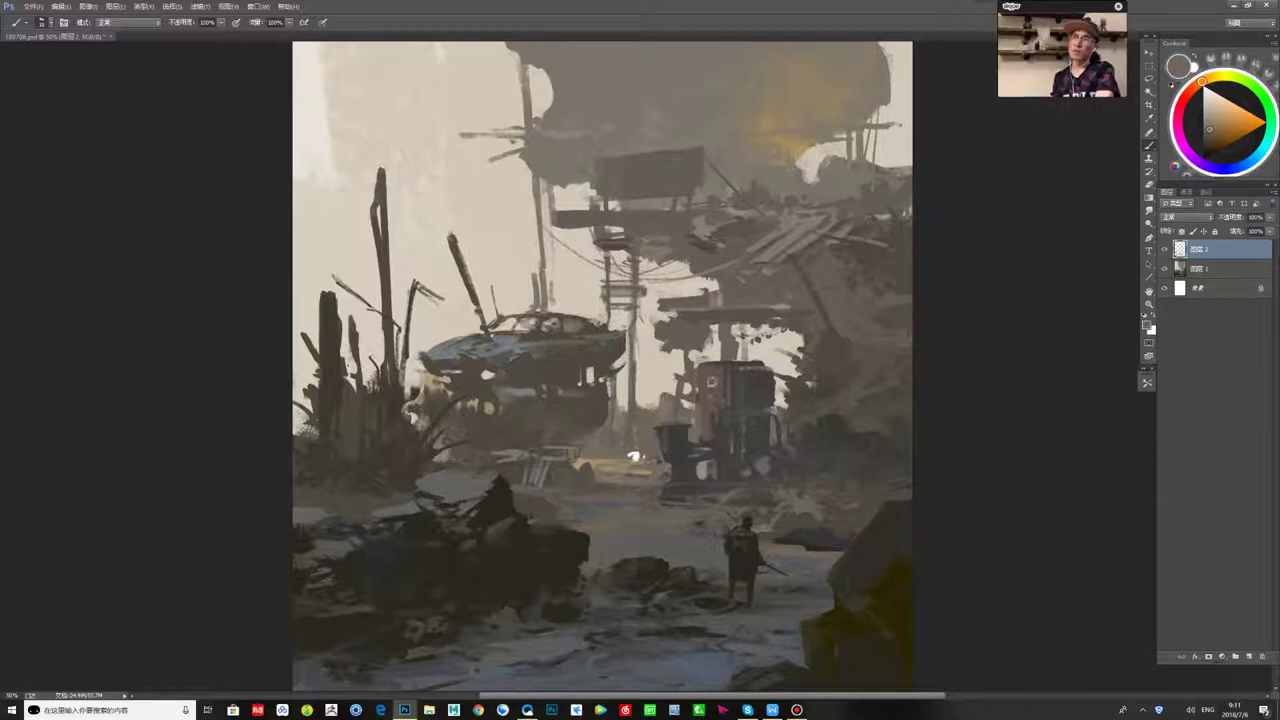
# - Paint a small white shape on the path between the wrecked car and the booth, trimming it with sampled ground tones
pyautogui.moveTo(633, 460); pyautogui.dragTo(639, 459)
pyautogui.keyDown('alt'); pyautogui.click(637, 452); pyautogui.keyUp('alt')
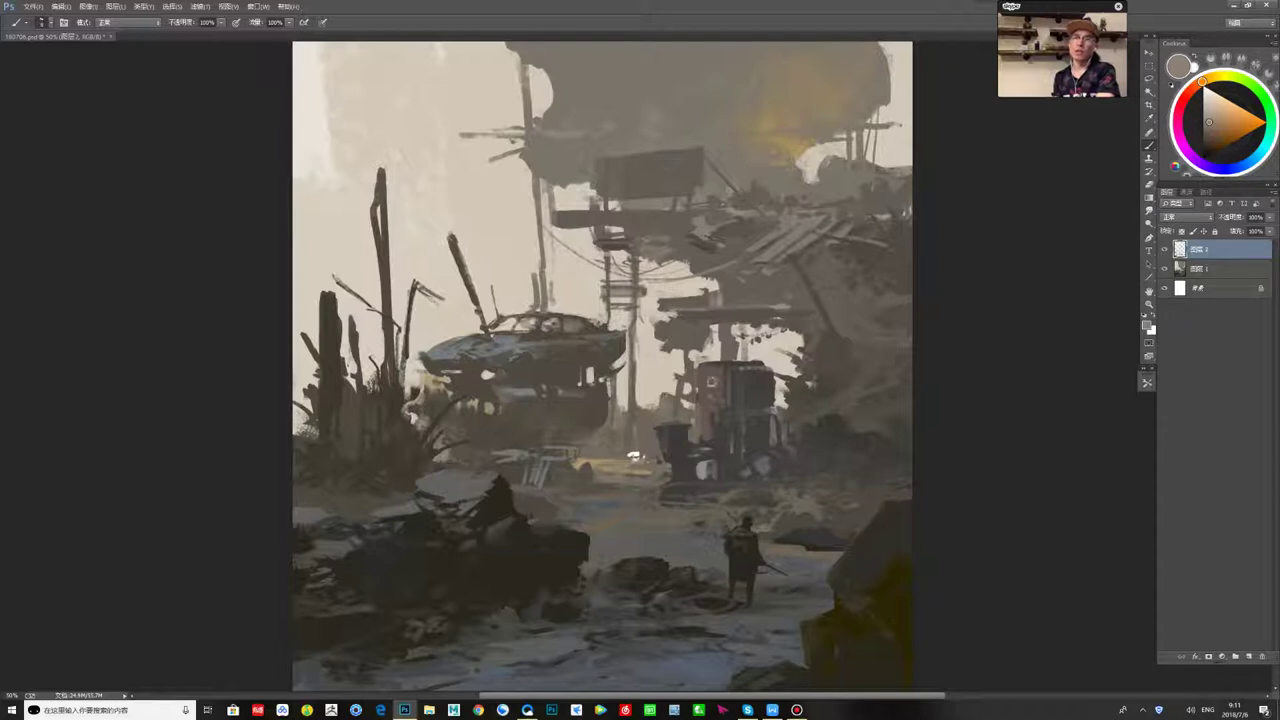
pyautogui.keyDown('alt'); pyautogui.click(634, 452); pyautogui.keyUp('alt')
pyautogui.keyDown('alt'); pyautogui.click(631, 451); pyautogui.keyUp('alt')
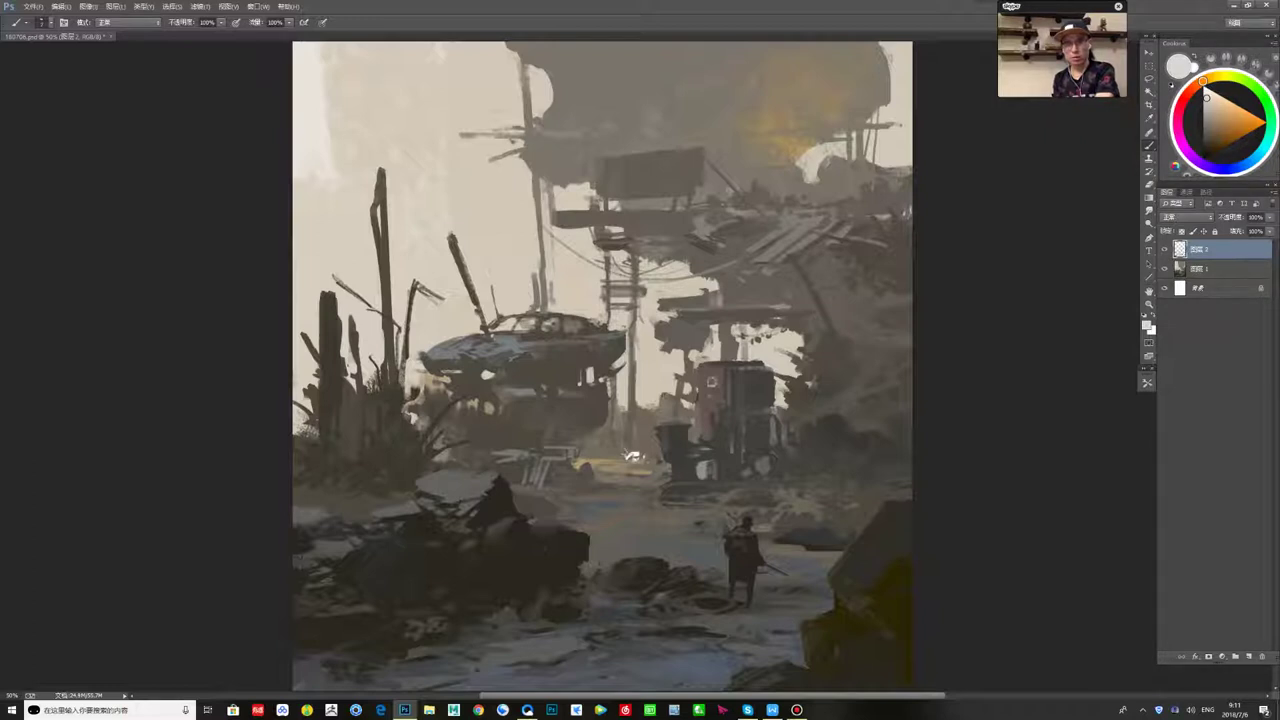
pyautogui.keyDown('alt'); pyautogui.click(632, 456); pyautogui.keyUp('alt')
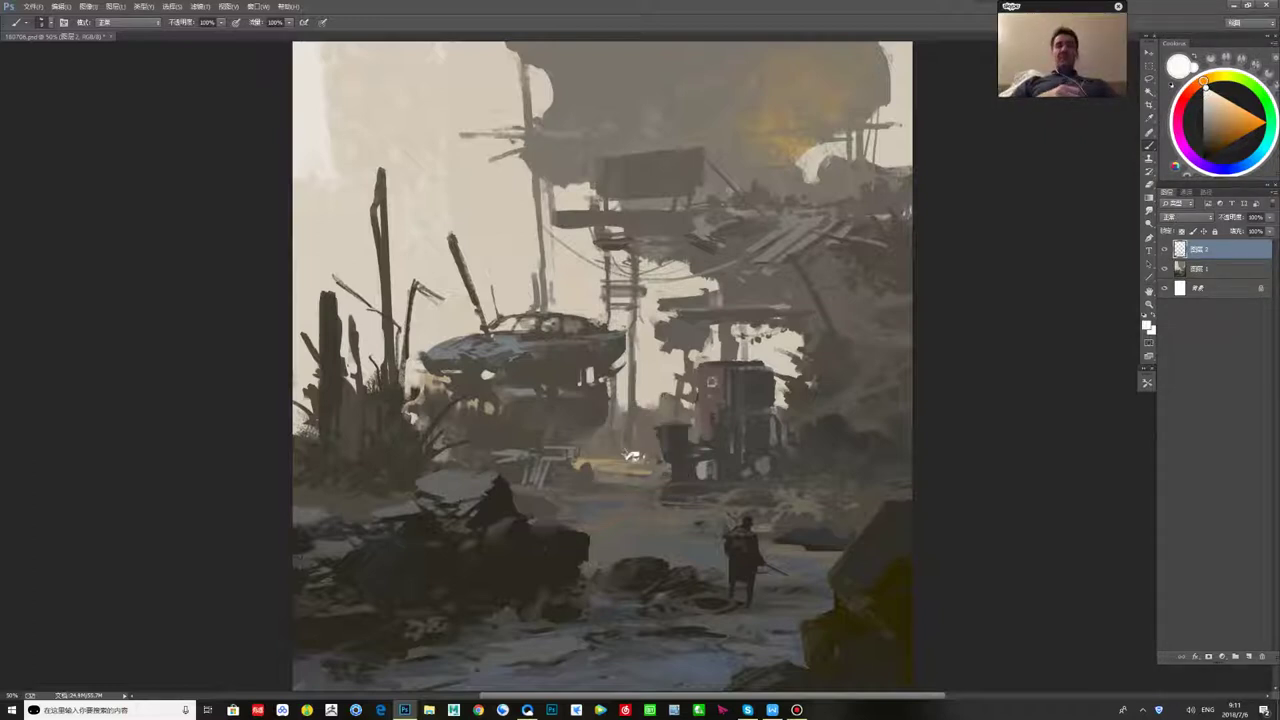
# - Shape the white mark on the path into a small four-legged animal, alternating sampled white and ground grey
pyautogui.keyDown('alt'); pyautogui.click(634, 456); pyautogui.keyUp('alt')
pyautogui.keyDown('alt'); pyautogui.click(634, 456); pyautogui.keyUp('alt')
pyautogui.keyDown('alt'); pyautogui.click(634, 456); pyautogui.keyUp('alt')
pyautogui.keyDown('alt'); pyautogui.click(636, 455); pyautogui.keyUp('alt')
pyautogui.keyDown('alt'); pyautogui.click(634, 456); pyautogui.keyUp('alt')
pyautogui.keyDown('alt'); pyautogui.click(634, 456); pyautogui.keyUp('alt')
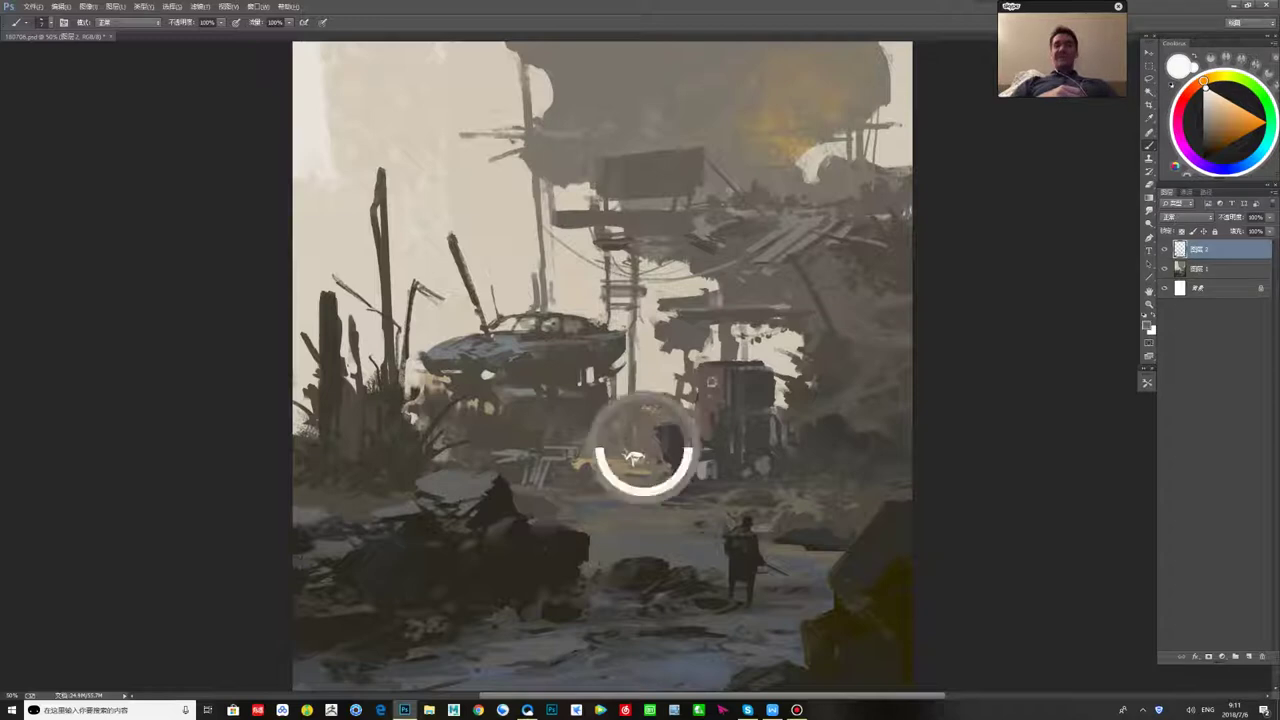
pyautogui.keyDown('alt'); pyautogui.click(634, 456); pyautogui.keyUp('alt')
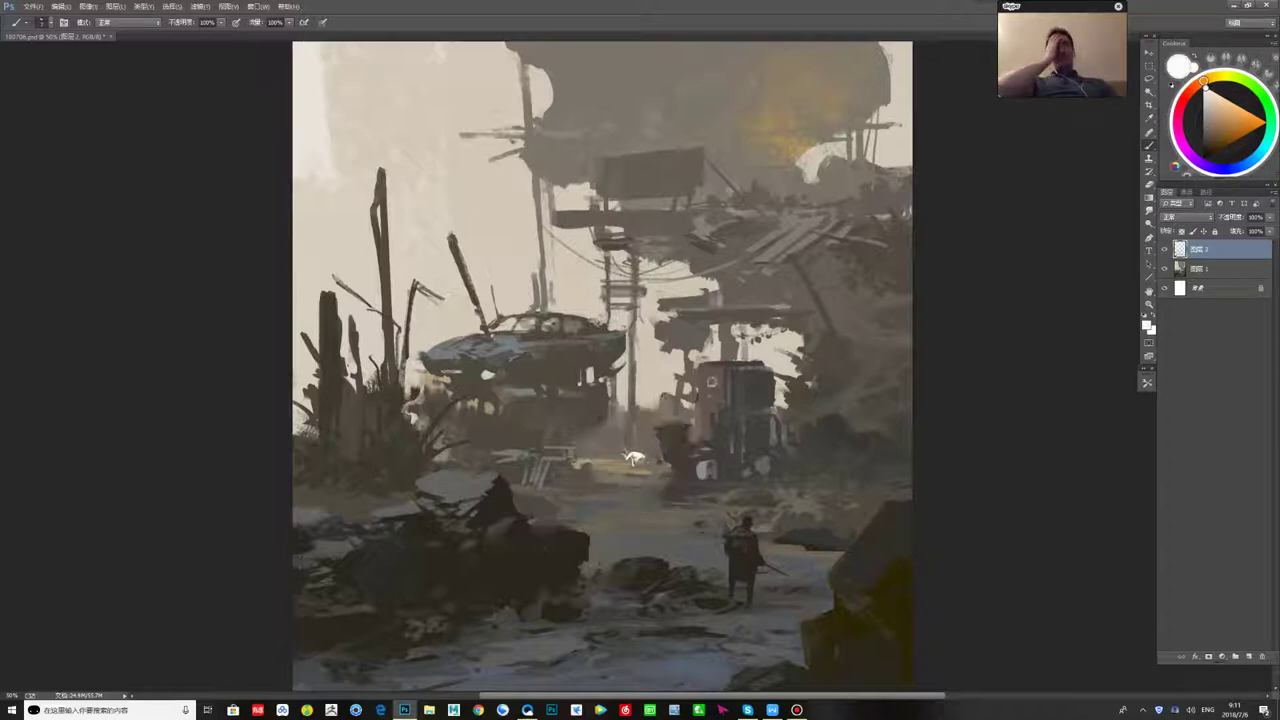
pyautogui.keyDown('alt'); pyautogui.click(634, 456); pyautogui.keyUp('alt')
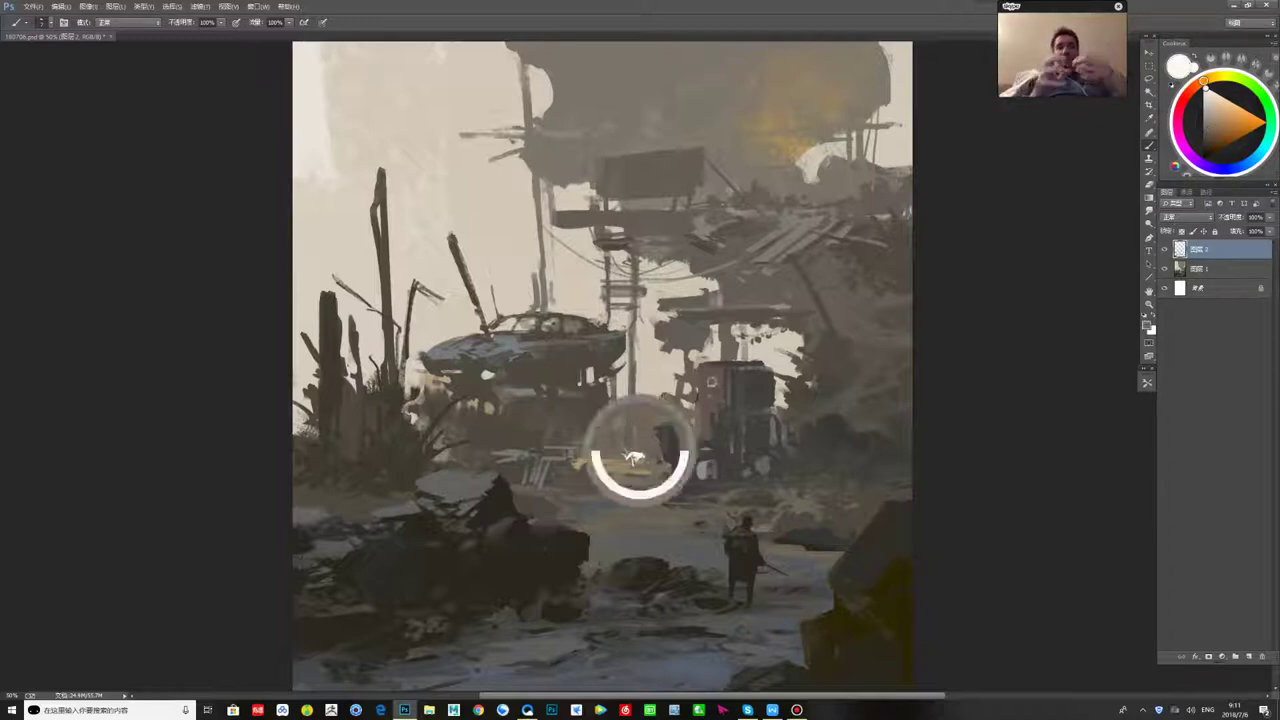
pyautogui.keyDown('alt'); pyautogui.click(634, 456); pyautogui.keyUp('alt')
pyautogui.keyDown('alt'); pyautogui.click(634, 456); pyautogui.keyUp('alt')
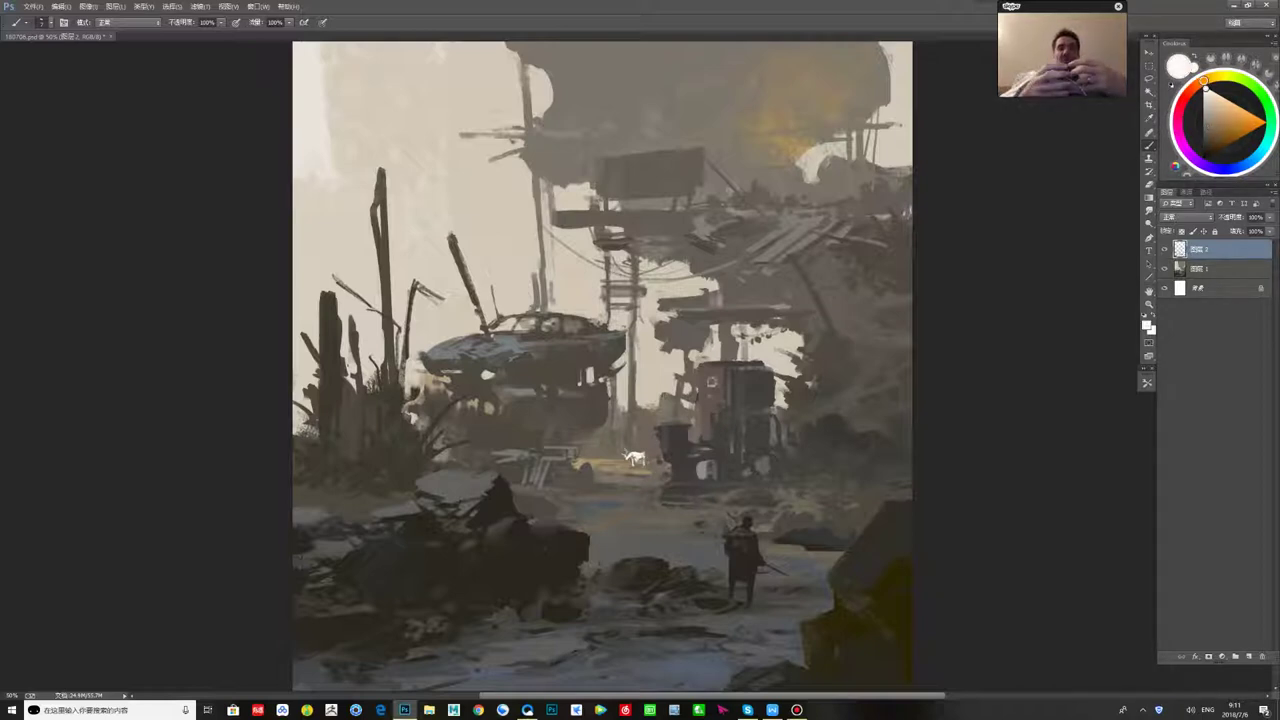
pyautogui.keyDown('alt'); pyautogui.click(634, 457); pyautogui.keyUp('alt')
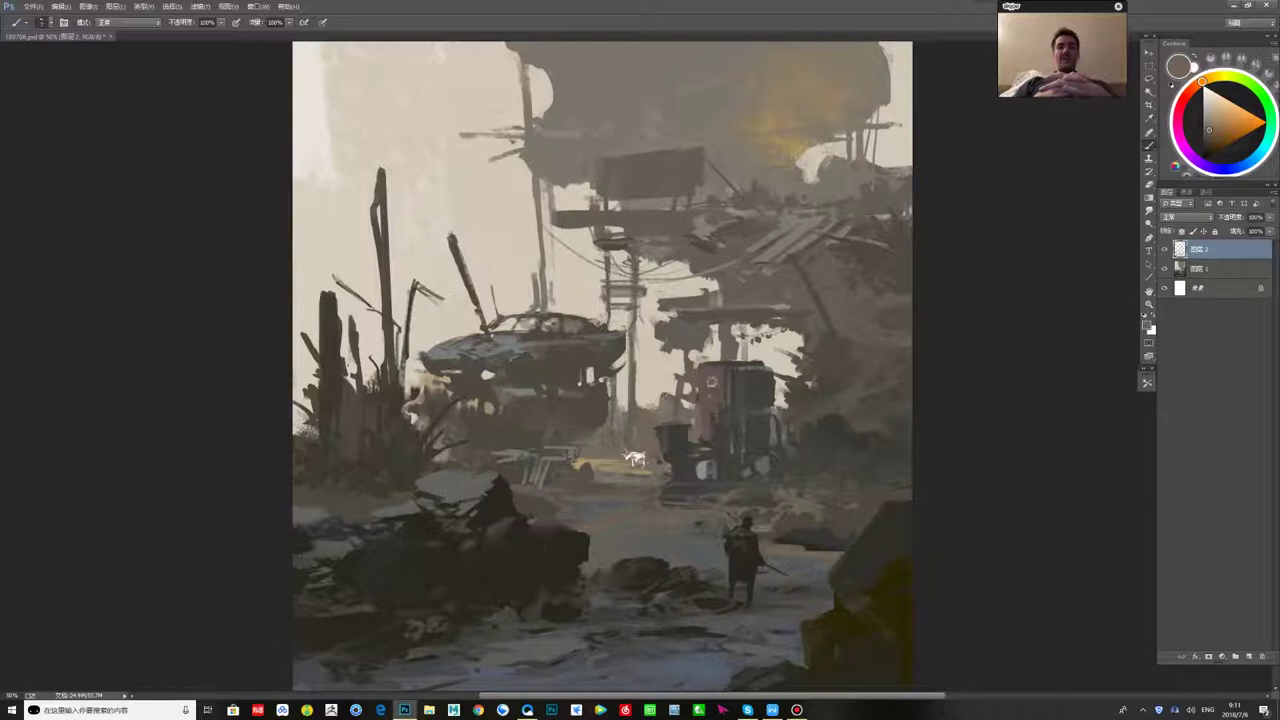
# - Check the whole composition and paint over the small white animal with sampled greyish-brown ground tones
pyautogui.hotkey('ctrl', '-')
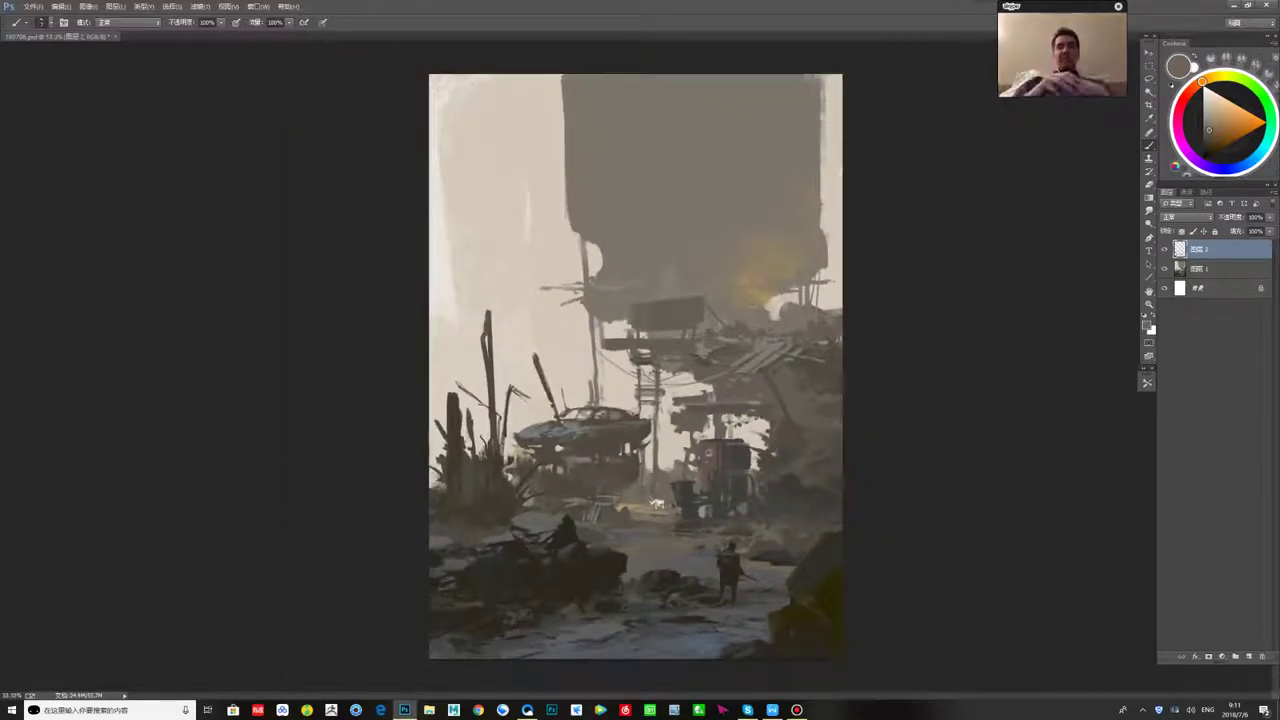
pyautogui.keyDown('alt'); pyautogui.click(656, 502); pyautogui.keyUp('alt')
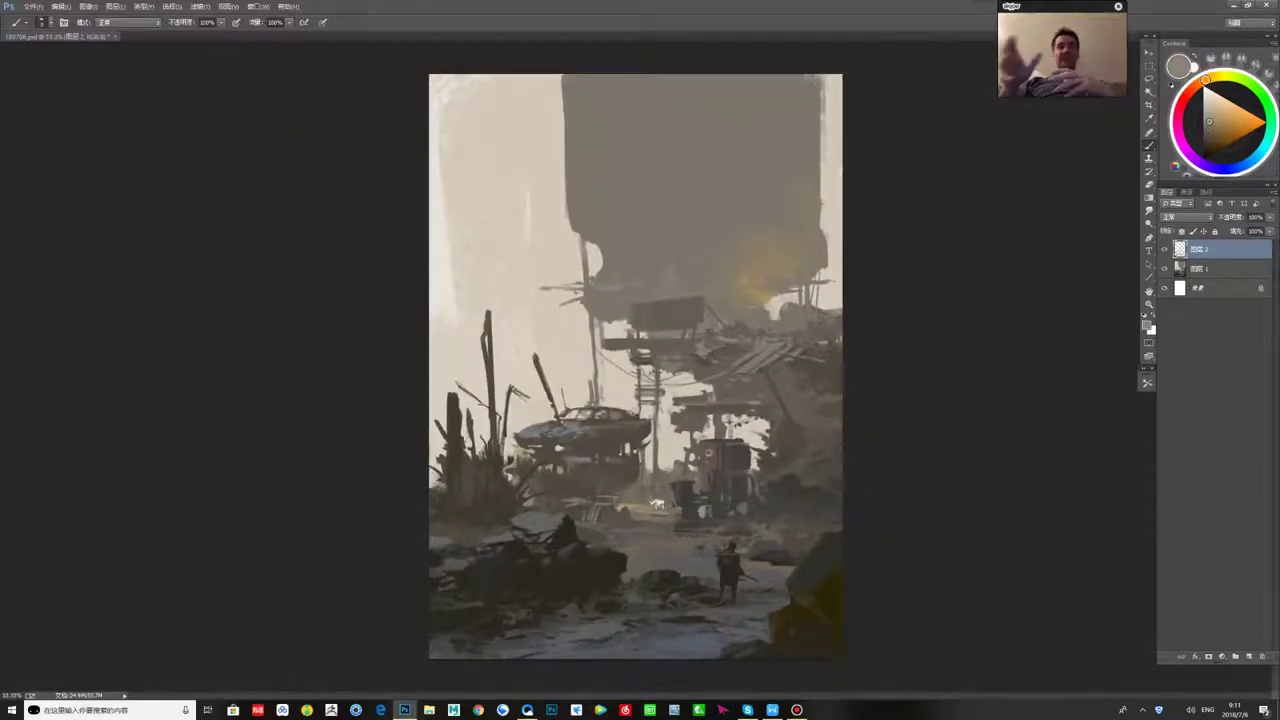
pyautogui.hotkey('ctrl', 'shift', 'h')
pyautogui.press('h')
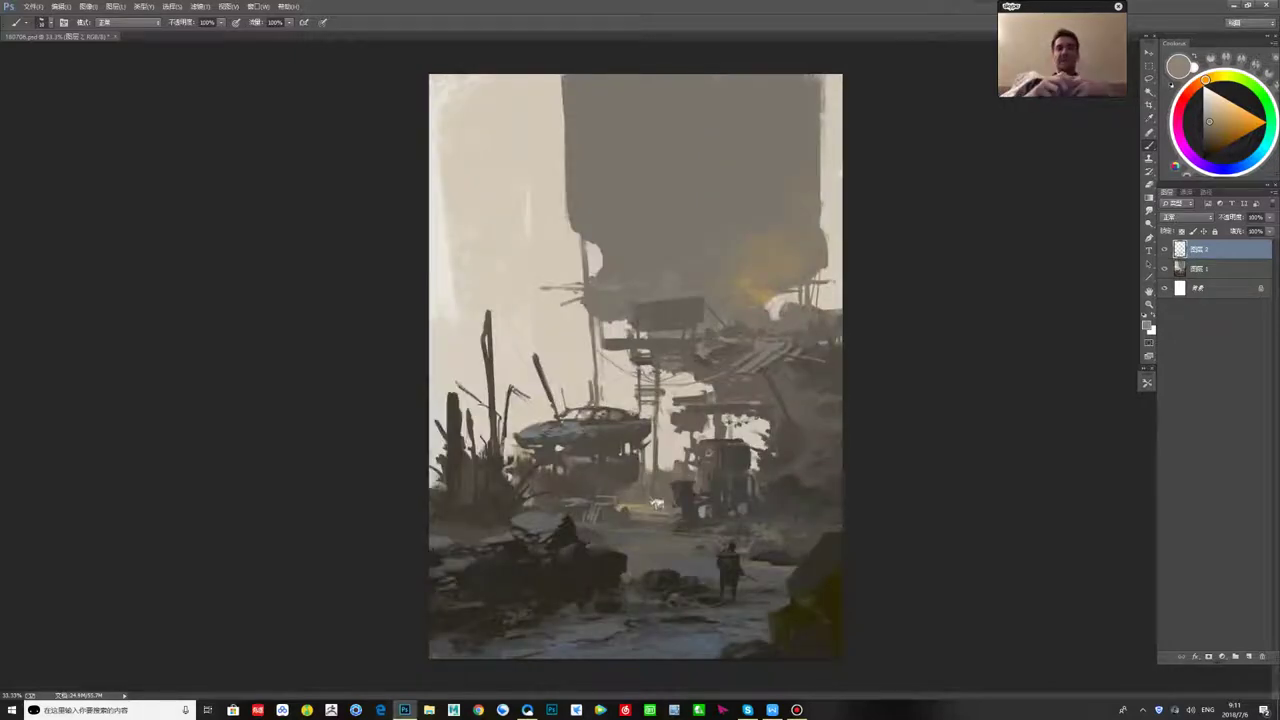
pyautogui.keyDown('alt'); pyautogui.click(660, 505); pyautogui.keyUp('alt')
pyautogui.click(681, 464)
pyautogui.keyDown('alt'); pyautogui.click(681, 464); pyautogui.keyUp('alt')
pyautogui.keyDown('alt'); pyautogui.click(709, 454); pyautogui.keyUp('alt')
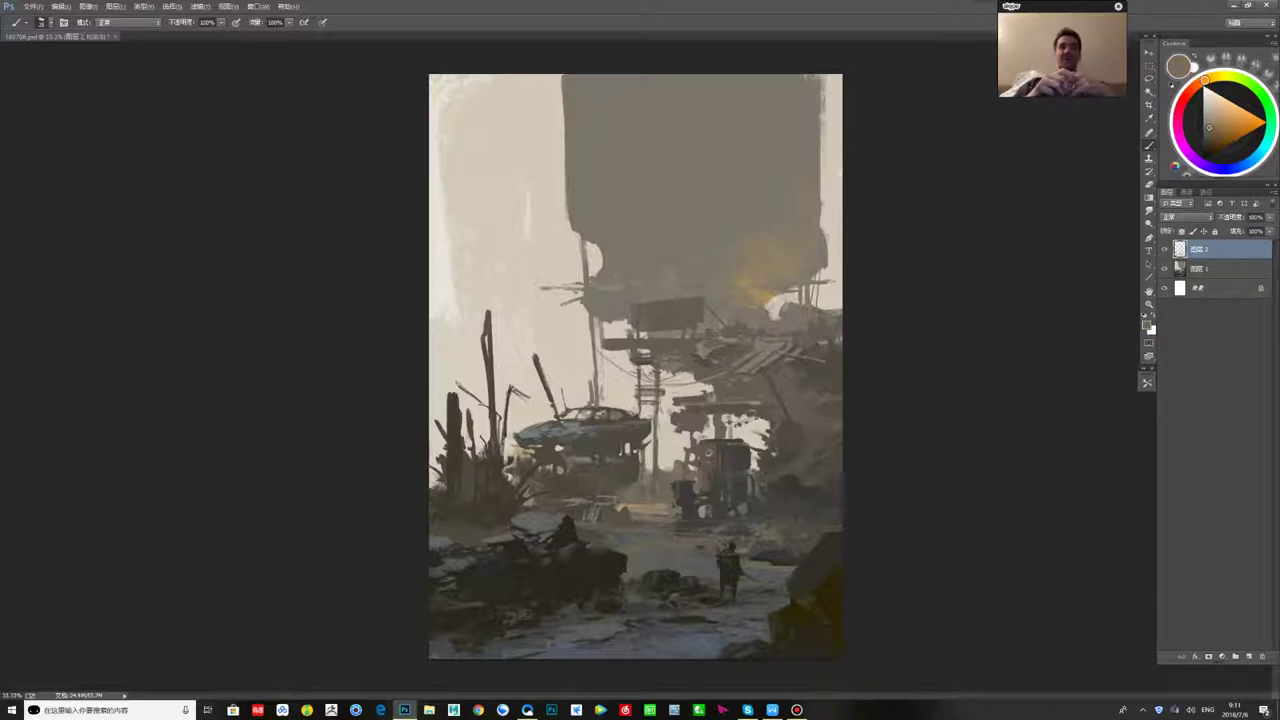
# - Paint two small near-white dots at the foot of the utility pole and blend around them with sampled brownish grey
pyautogui.moveTo(1208, 100); pyautogui.dragTo(1204, 91)
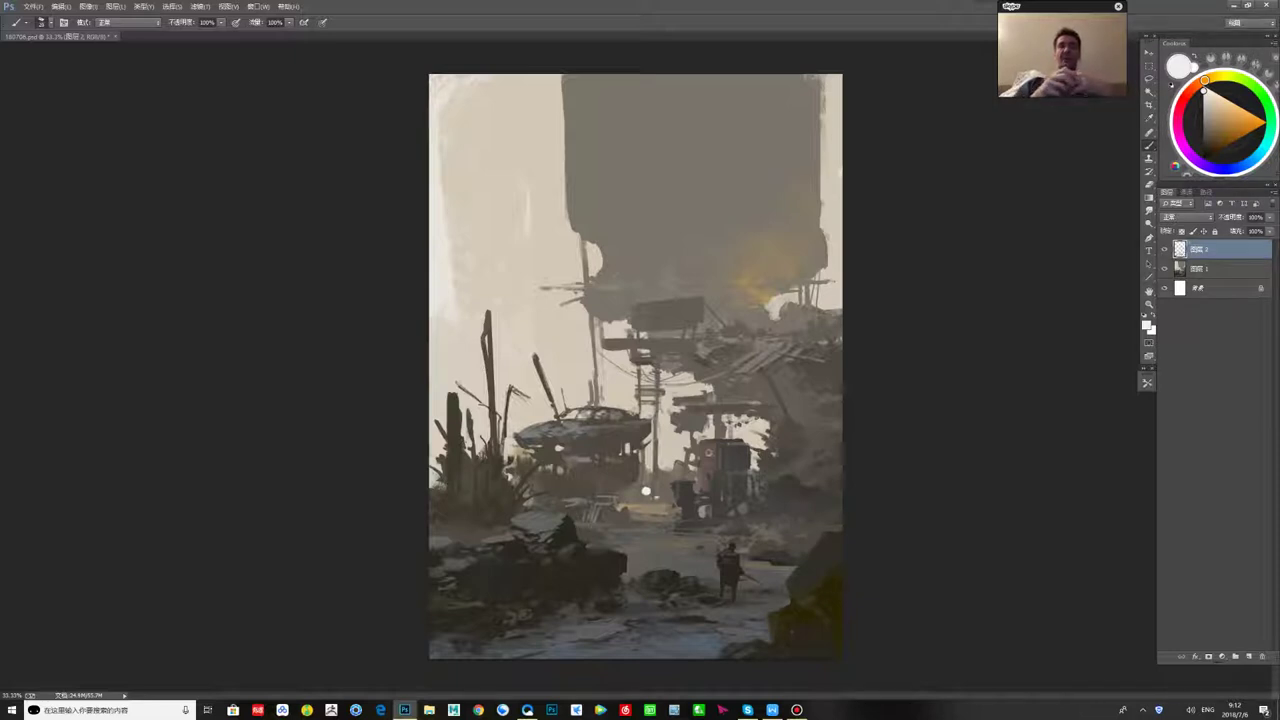
pyautogui.keyDown('alt'); pyautogui.click(646, 490); pyautogui.keyUp('alt')
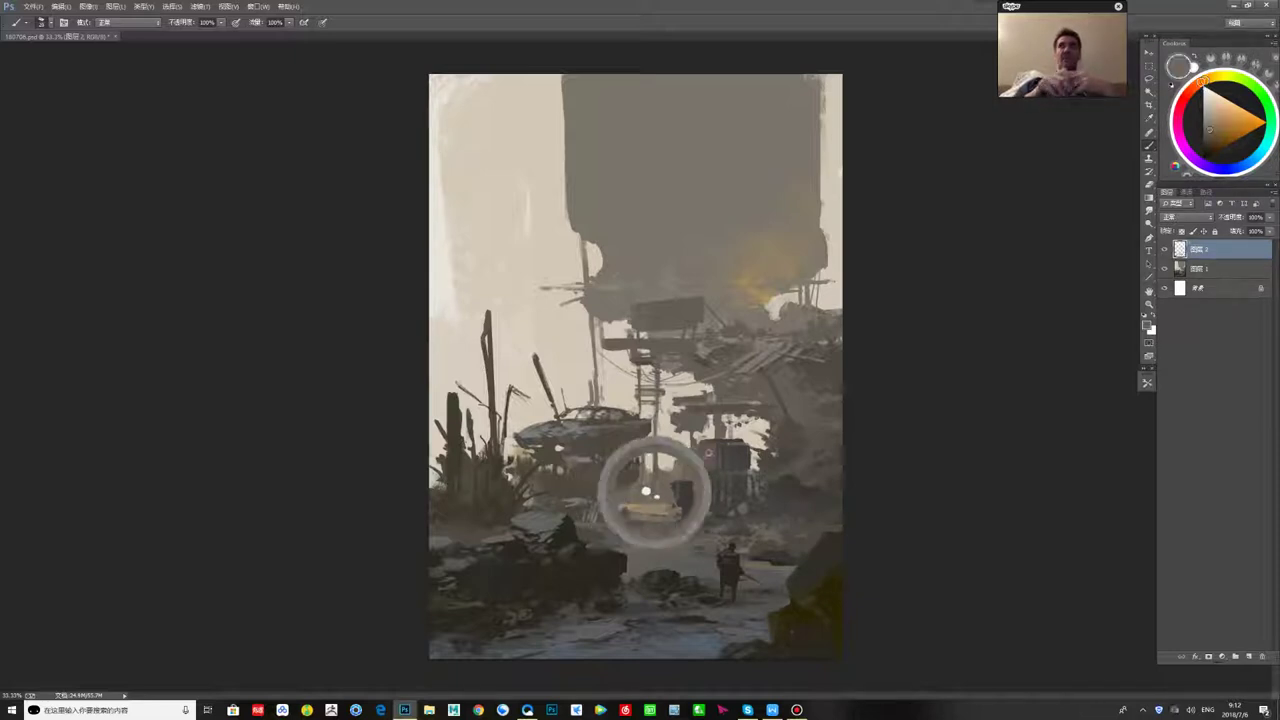
pyautogui.keyDown('alt'); pyautogui.click(650, 509); pyautogui.keyUp('alt')
pyautogui.keyDown('alt'); pyautogui.click(651, 486); pyautogui.keyUp('alt')
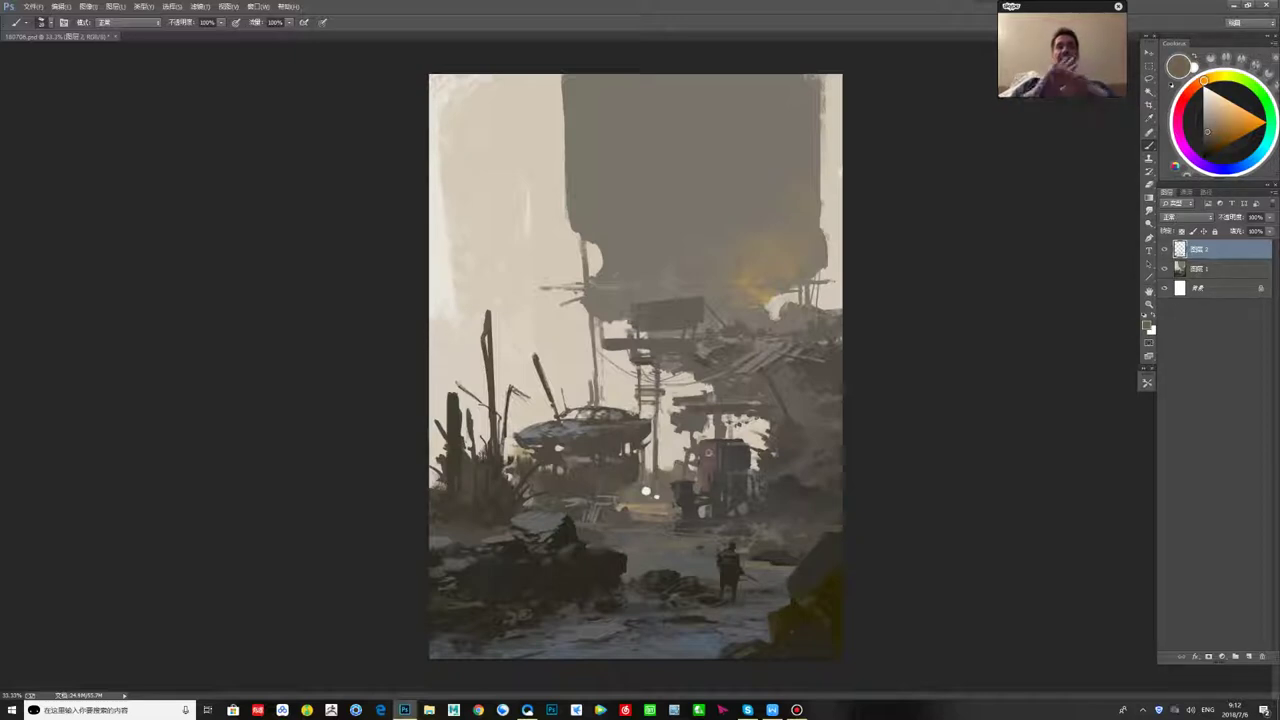
pyautogui.hotkey('ctrl', 'shift', 'h')
pyautogui.hotkey('ctrl', 'shift', 'h')
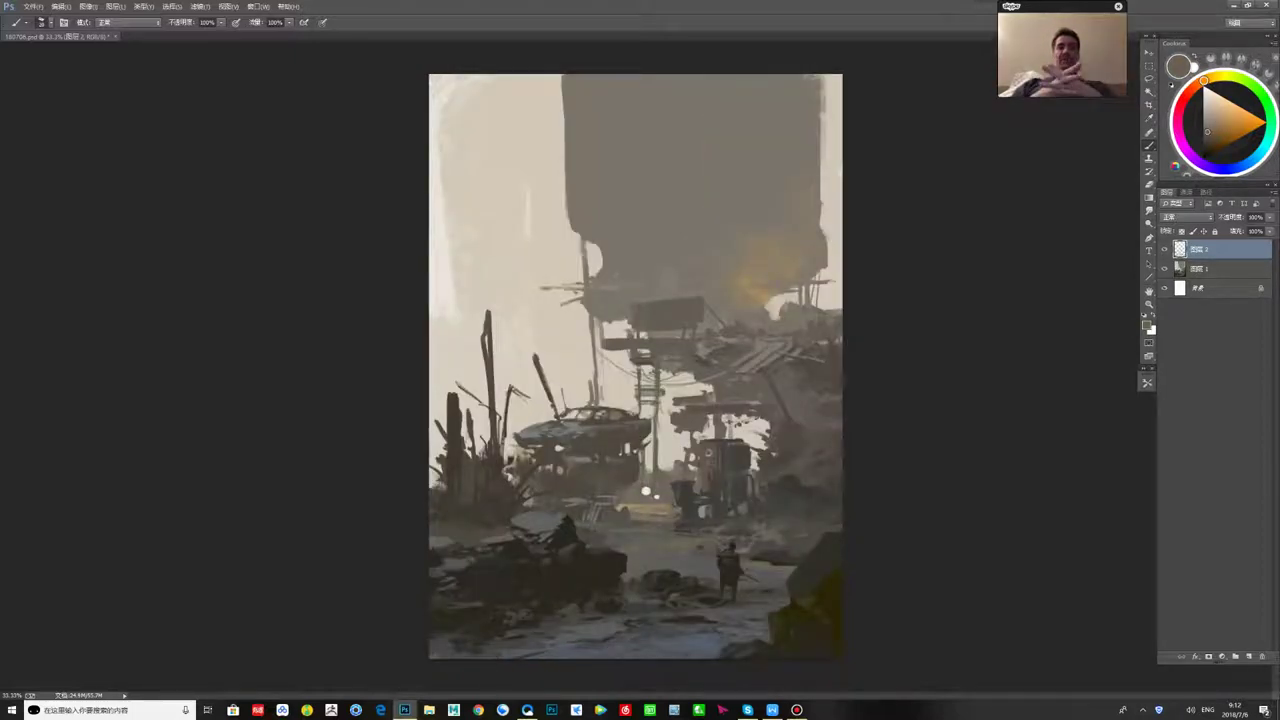
# - Add thin beams around the utility pole and refine the broken planks of the ruin with sampled greyish-brown tones
pyautogui.keyDown('alt'); pyautogui.click(656, 467); pyautogui.keyUp('alt')
pyautogui.keyDown('alt'); pyautogui.click(651, 413); pyautogui.keyUp('alt')
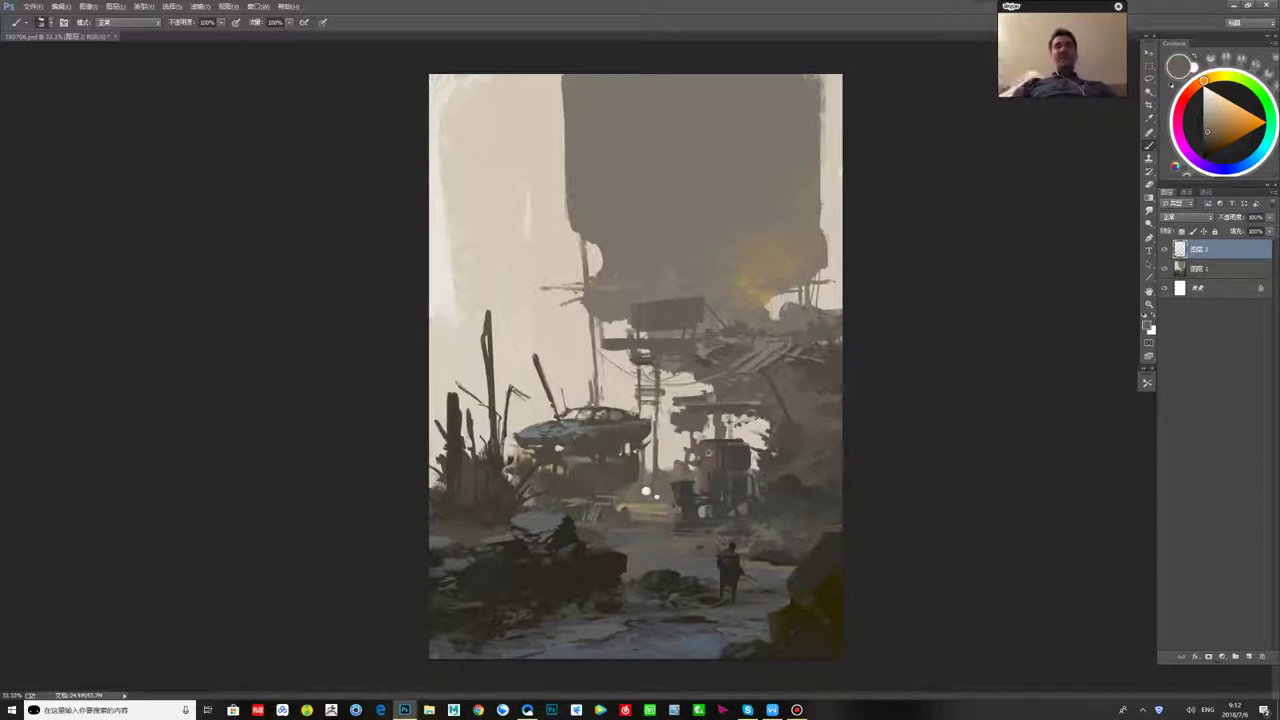
pyautogui.keyDown('alt'); pyautogui.click(655, 398); pyautogui.keyUp('alt')
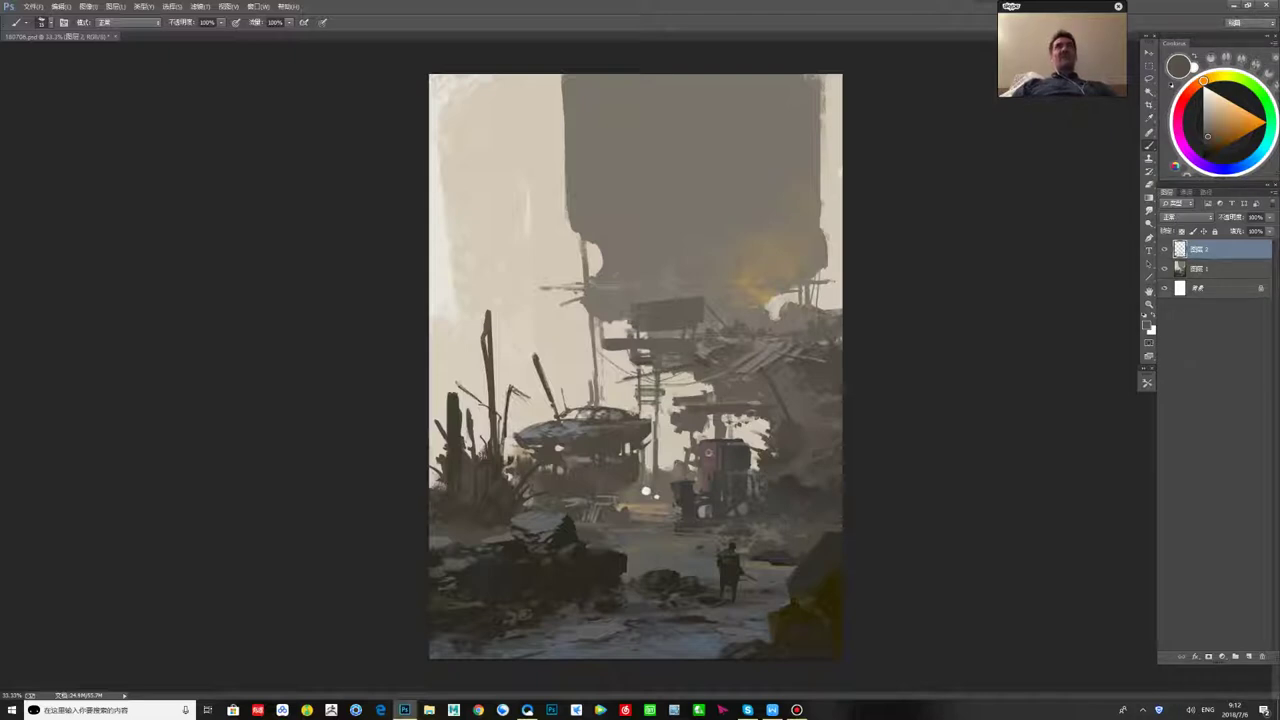
pyautogui.keyDown('alt'); pyautogui.click(701, 356); pyautogui.keyUp('alt')
pyautogui.moveTo(706, 357); pyautogui.dragTo(732, 347)
pyautogui.keyDown('alt'); pyautogui.click(722, 352); pyautogui.keyUp('alt')
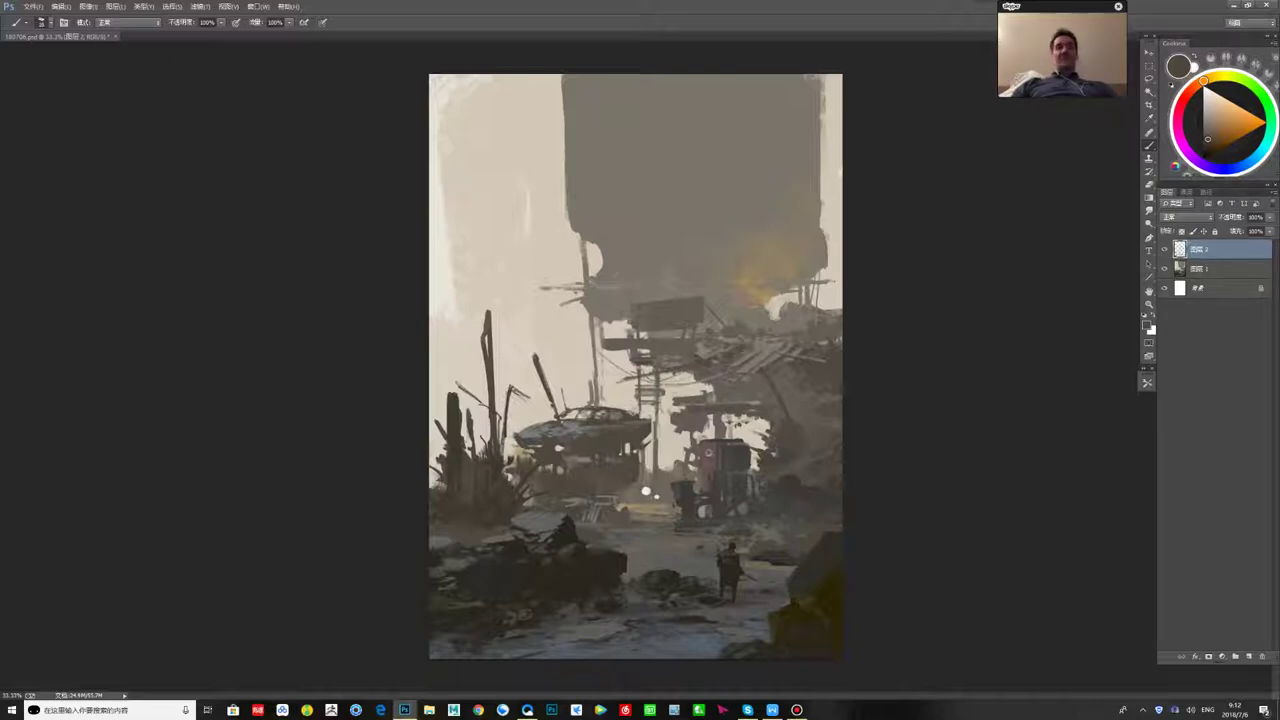
pyautogui.keyDown('alt'); pyautogui.click(724, 350); pyautogui.keyUp('alt')
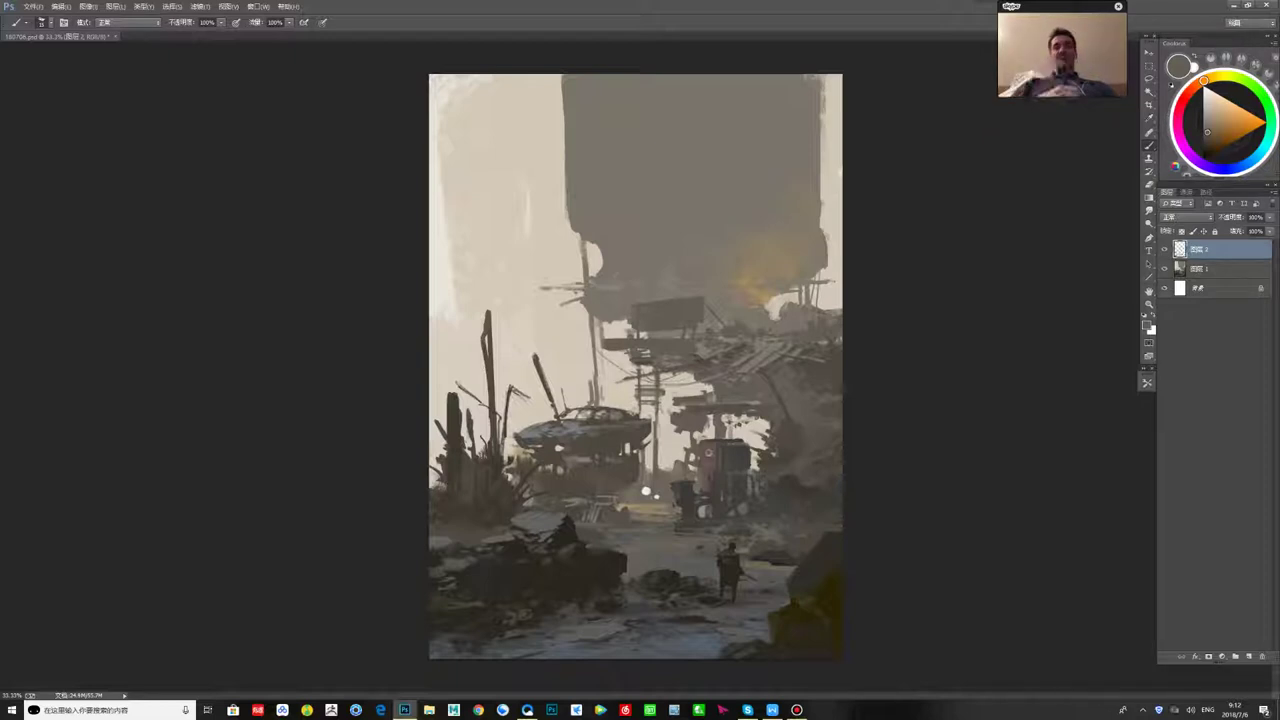
# - Trim the gaps around the utility pole with the sampled sky colour and restate its upper crossarm in darker grey-brown
pyautogui.keyDown('alt'); pyautogui.click(674, 445); pyautogui.keyUp('alt')
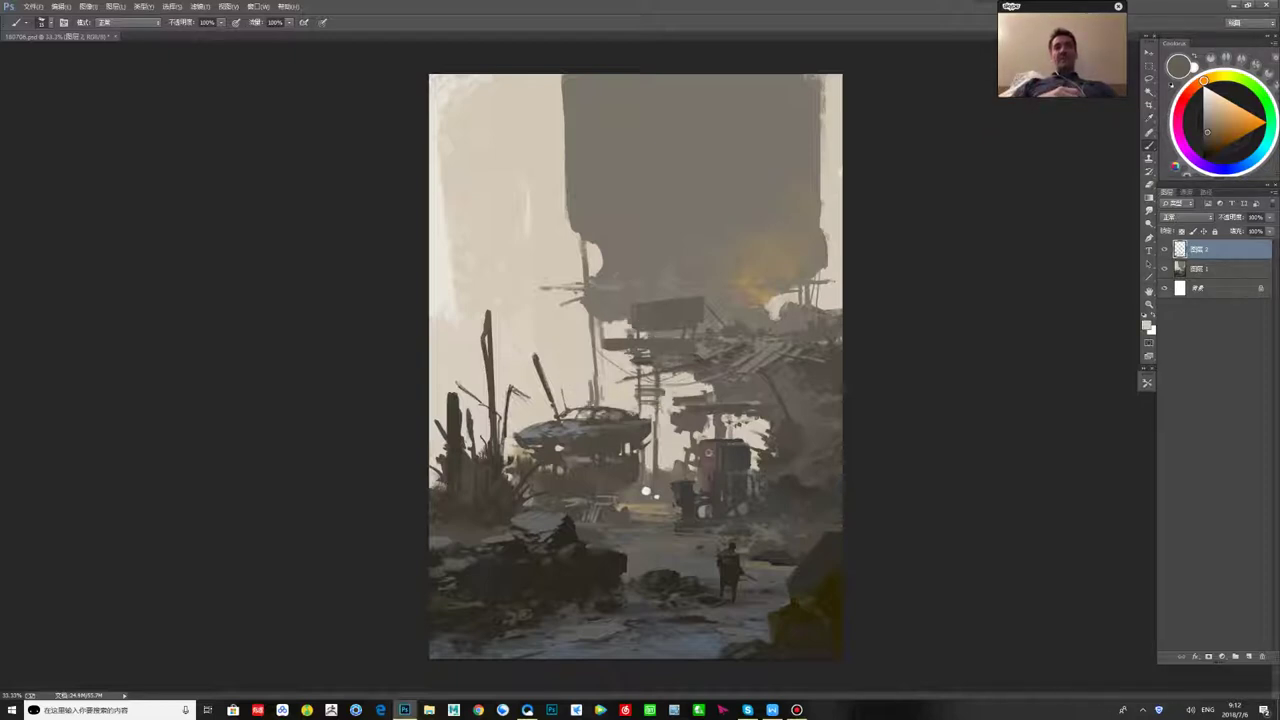
pyautogui.keyDown('alt'); pyautogui.click(636, 358); pyautogui.keyUp('alt')
pyautogui.keyDown('alt'); pyautogui.click(640, 352); pyautogui.keyUp('alt')
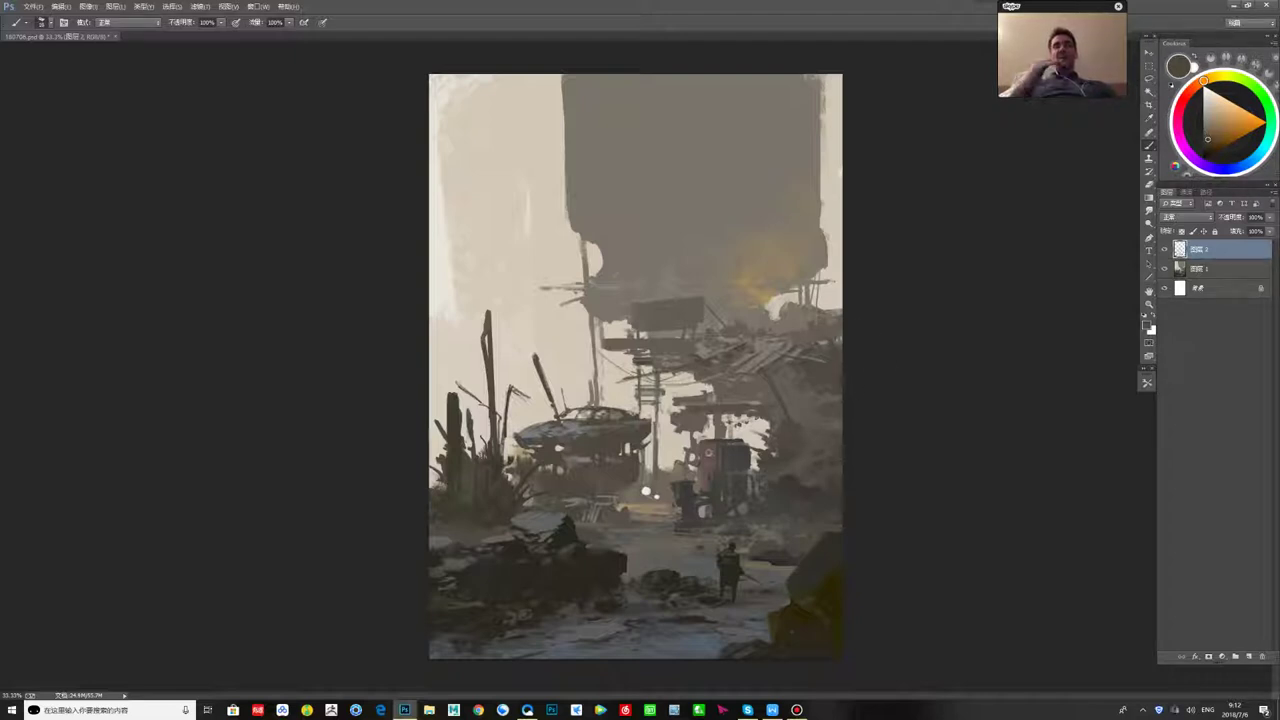
# - Rework the base of the spiky vegetation and the nearby rubble with a dark greenish tone and sampled dark greys
pyautogui.click(1238, 94)
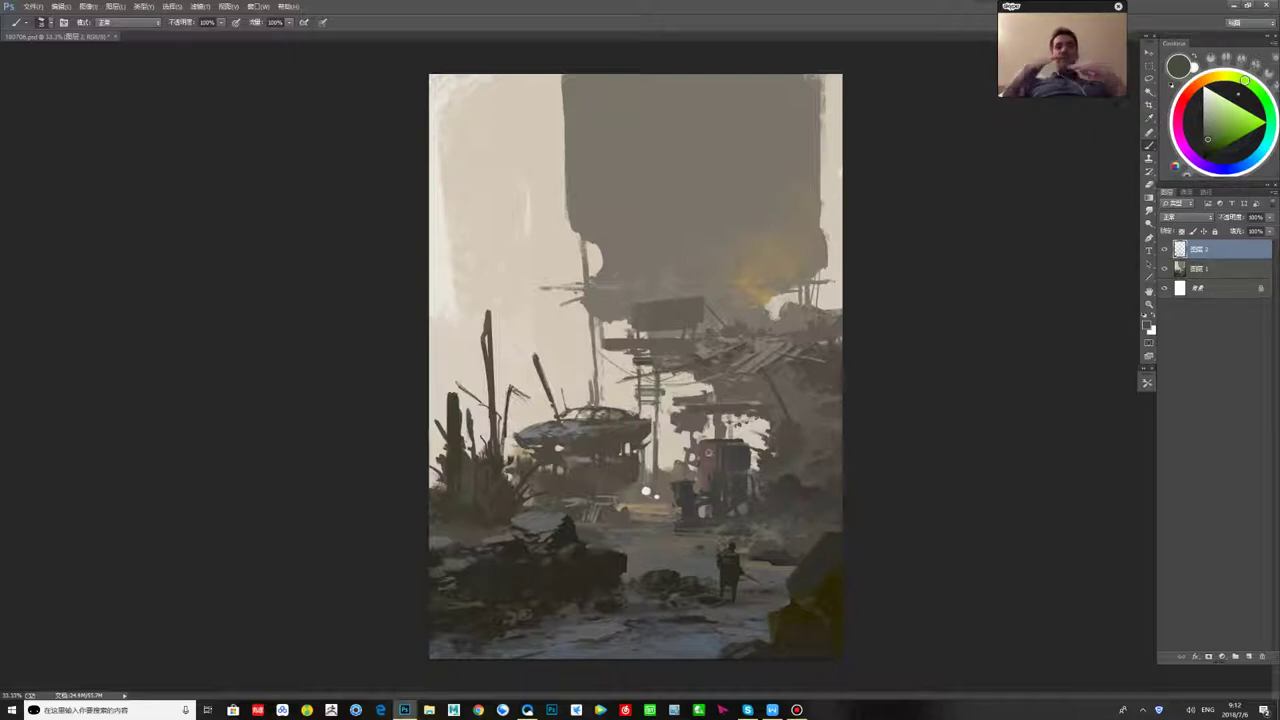
pyautogui.keyDown('alt'); pyautogui.click(505, 510); pyautogui.keyUp('alt')
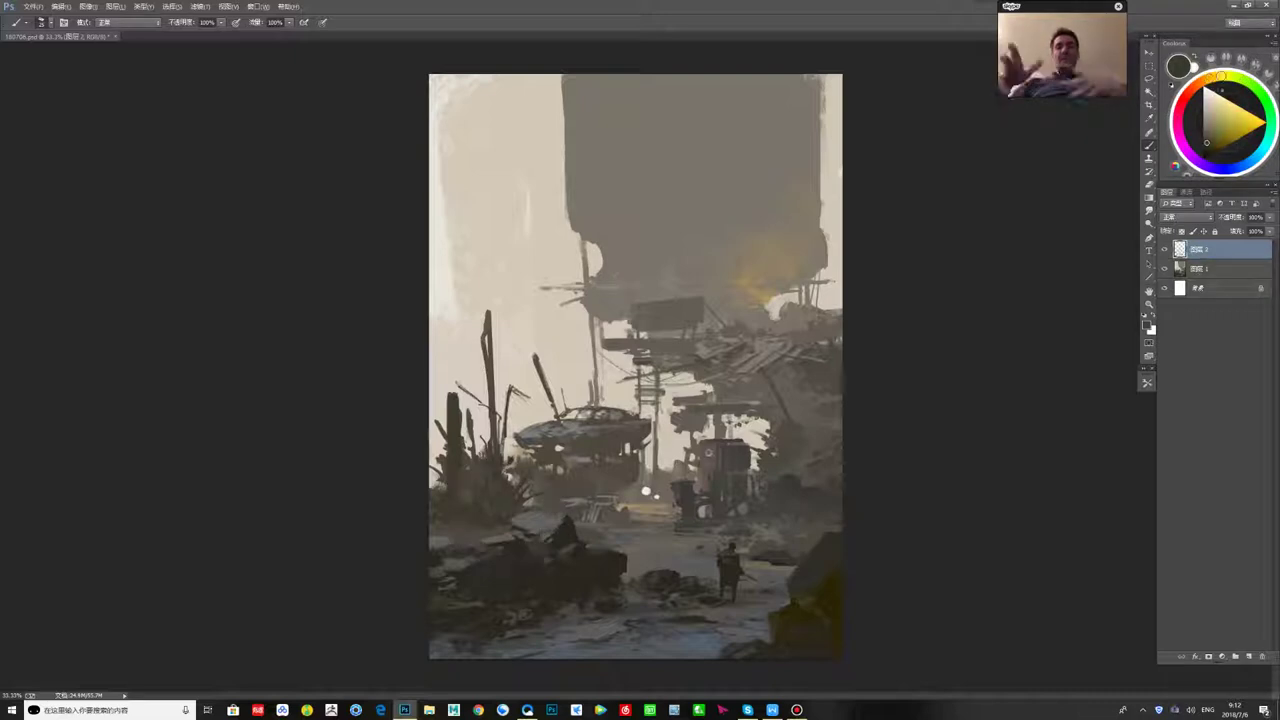
pyautogui.keyDown('alt'); pyautogui.click(640, 530); pyautogui.keyUp('alt')
pyautogui.keyDown('alt'); pyautogui.click(591, 526); pyautogui.keyUp('alt')
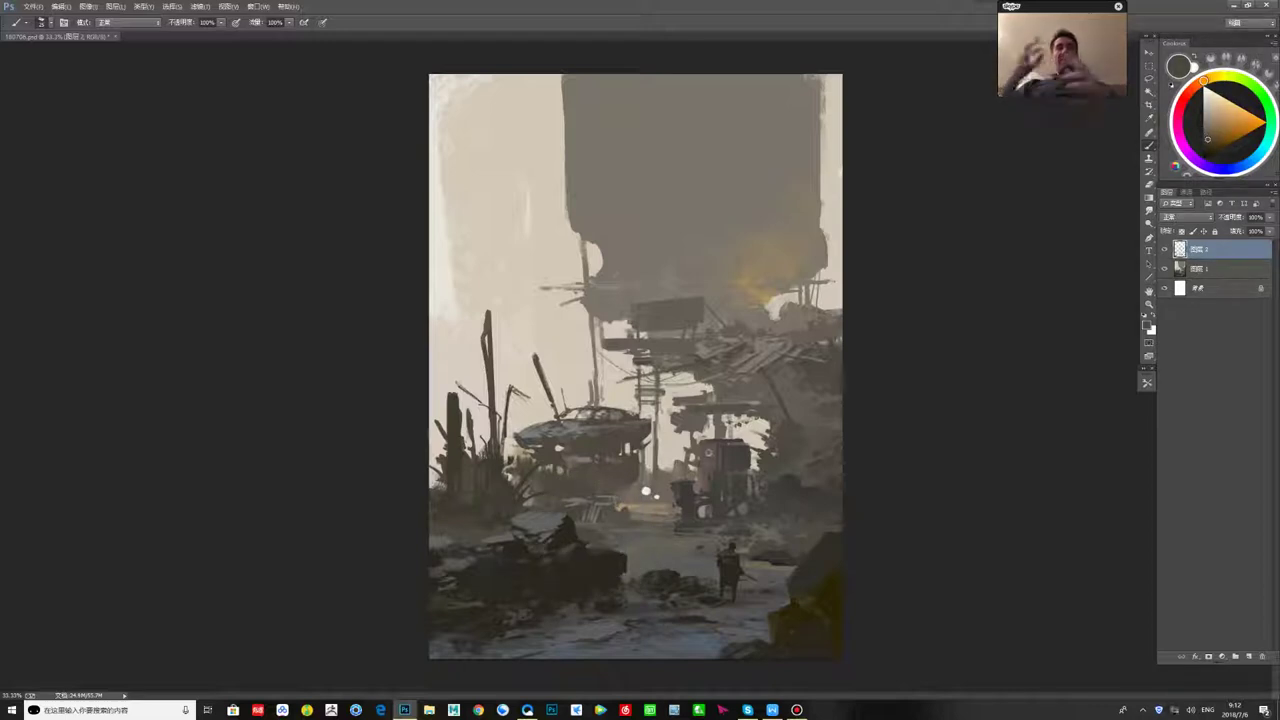
pyautogui.keyDown('alt'); pyautogui.click(530, 528); pyautogui.keyUp('alt')
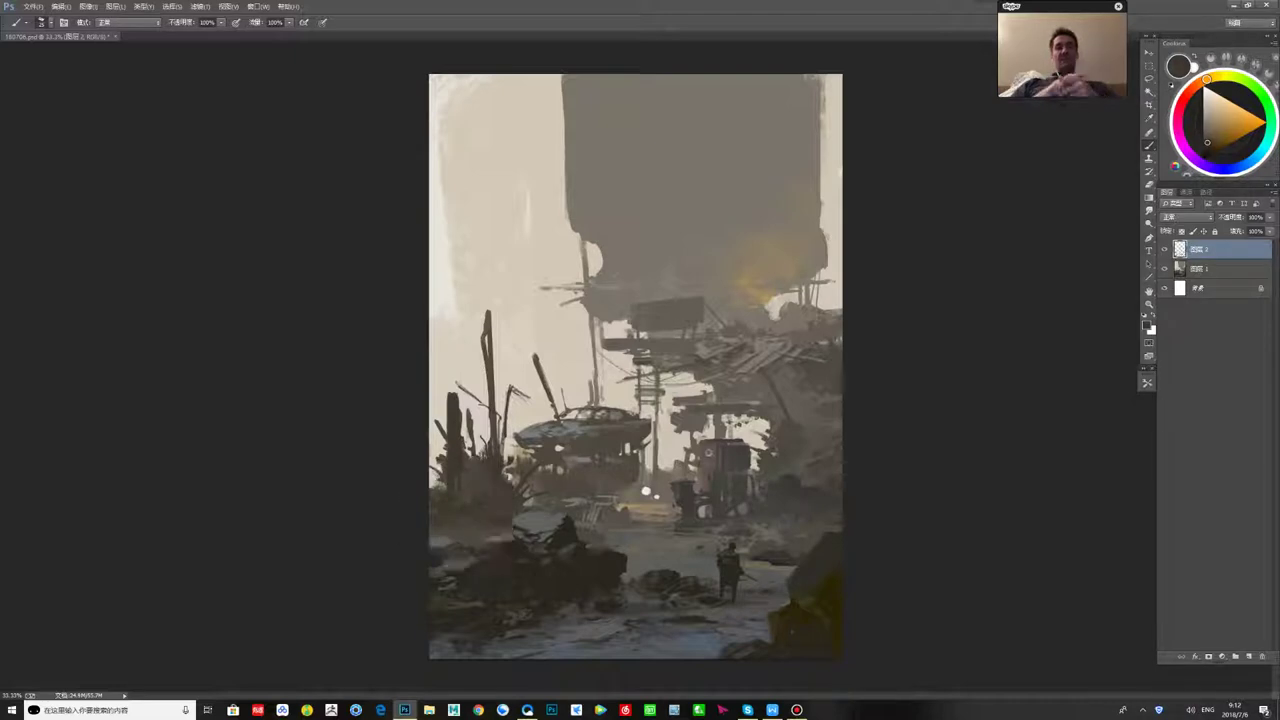
pyautogui.press('x')
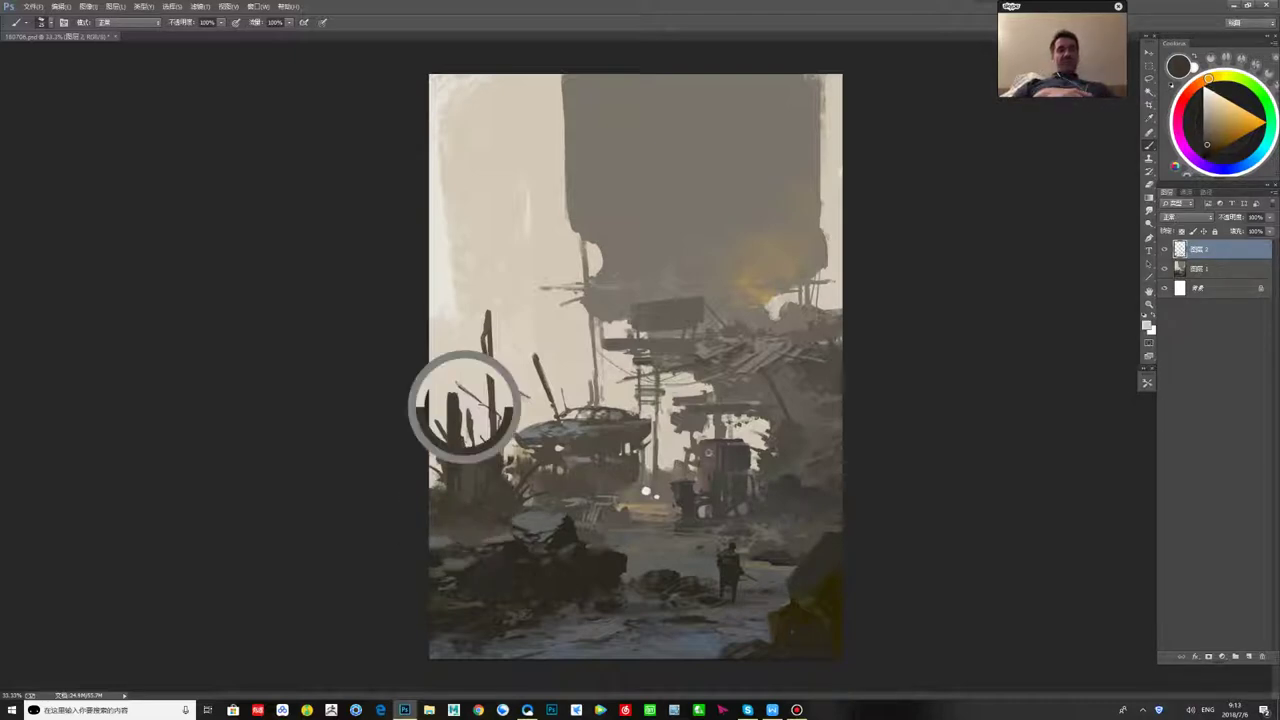
# - Flip the canvas horizontally and retouch the path and the underside of the wrecked car with sampled greys
pyautogui.hotkey('ctrl', 'shift', 'h')
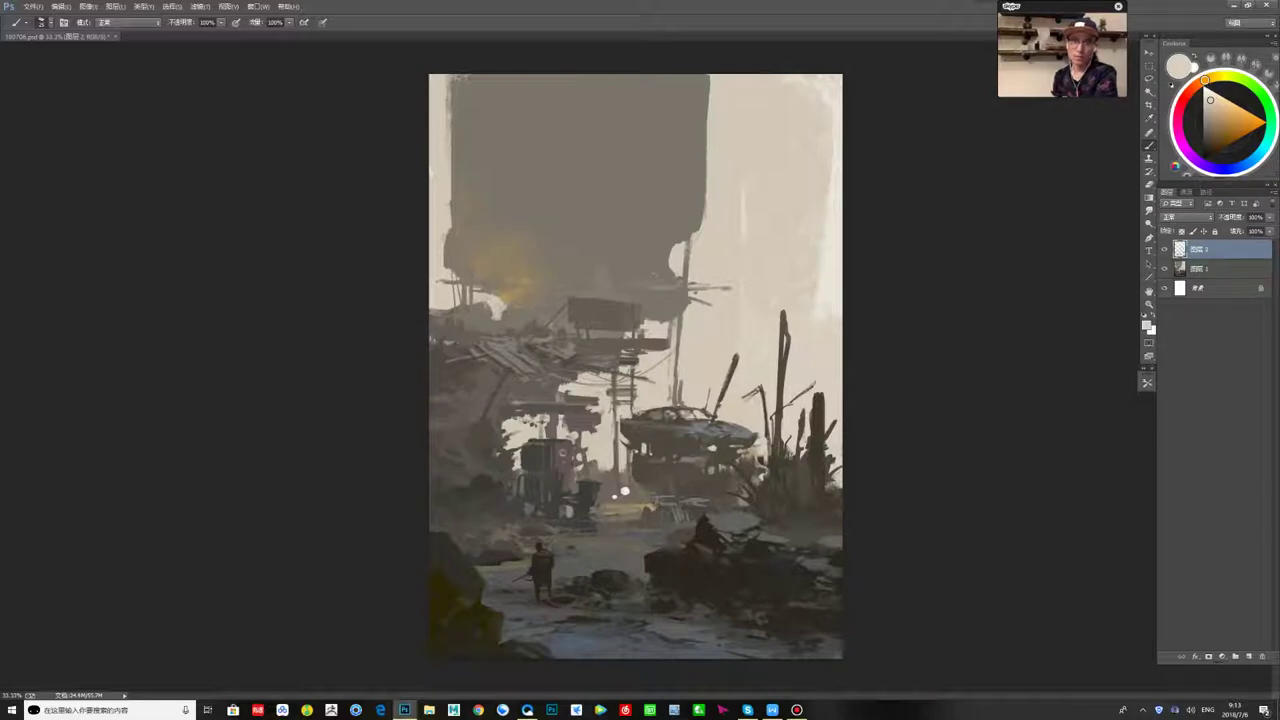
pyautogui.keyDown('alt'); pyautogui.click(622, 530); pyautogui.keyUp('alt')
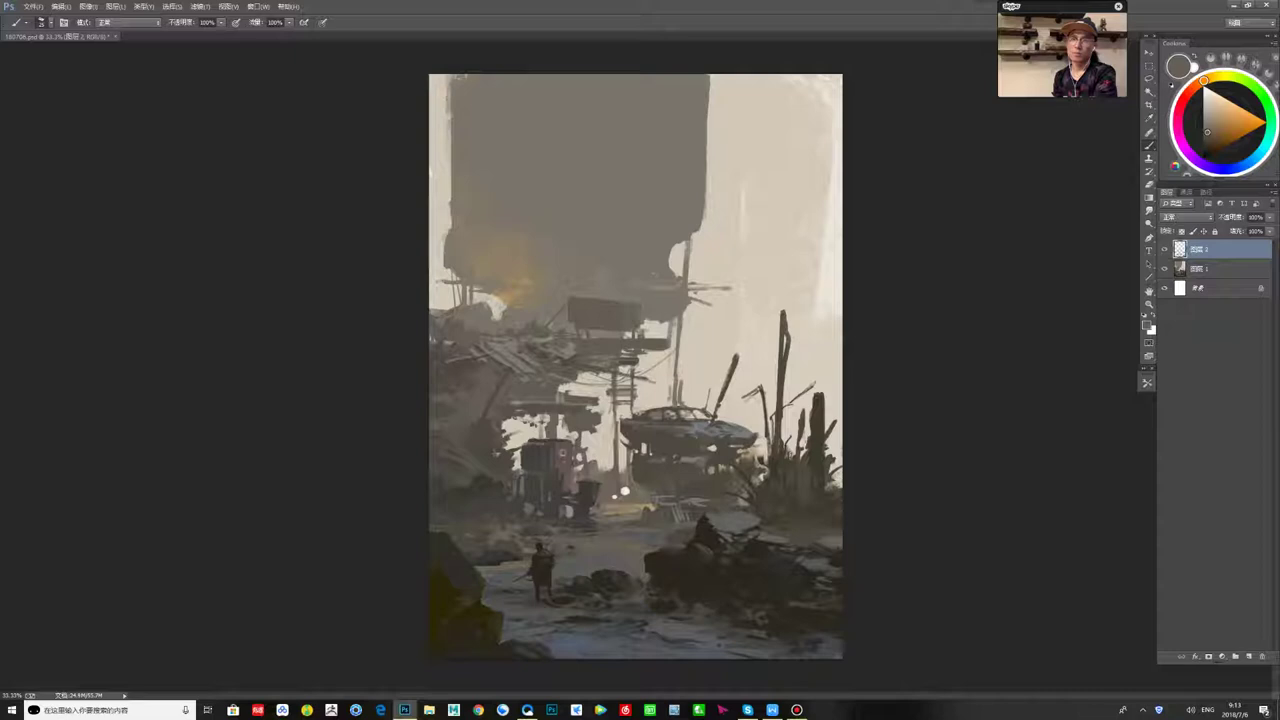
pyautogui.keyDown('alt'); pyautogui.click(742, 455); pyautogui.keyUp('alt')
pyautogui.press('x')
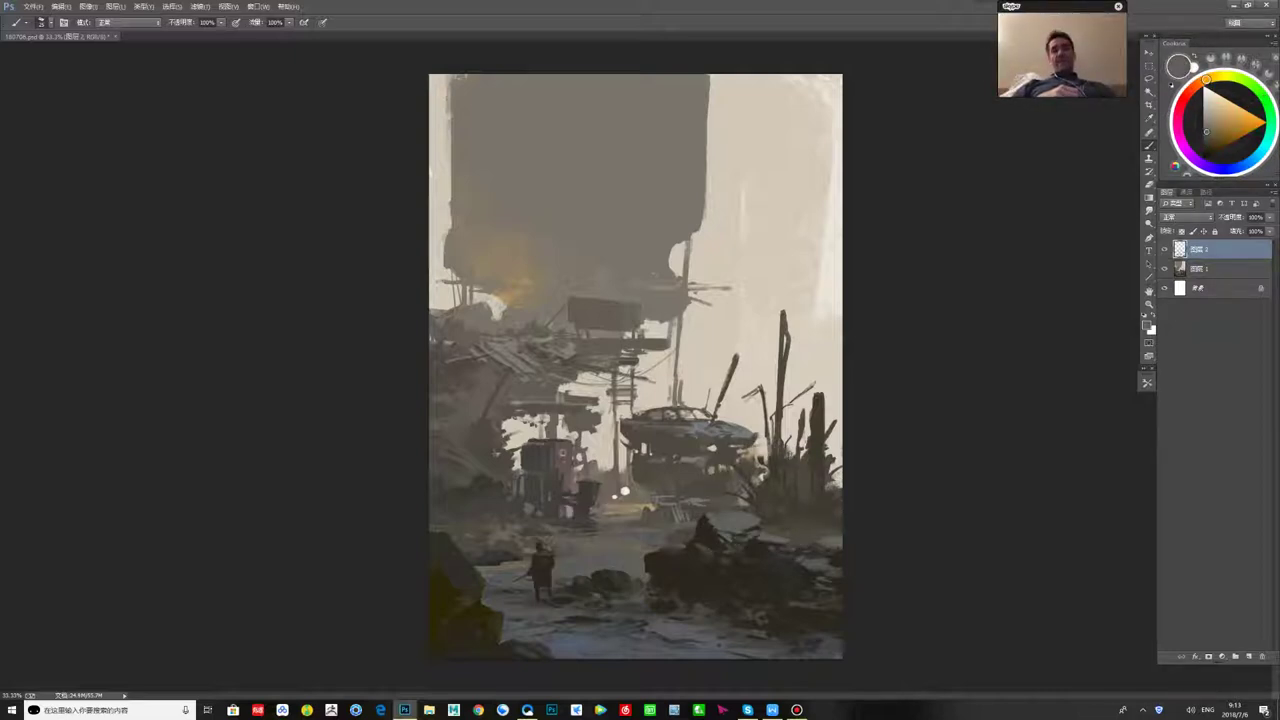
pyautogui.keyDown('alt'); pyautogui.click(742, 455); pyautogui.keyUp('alt')
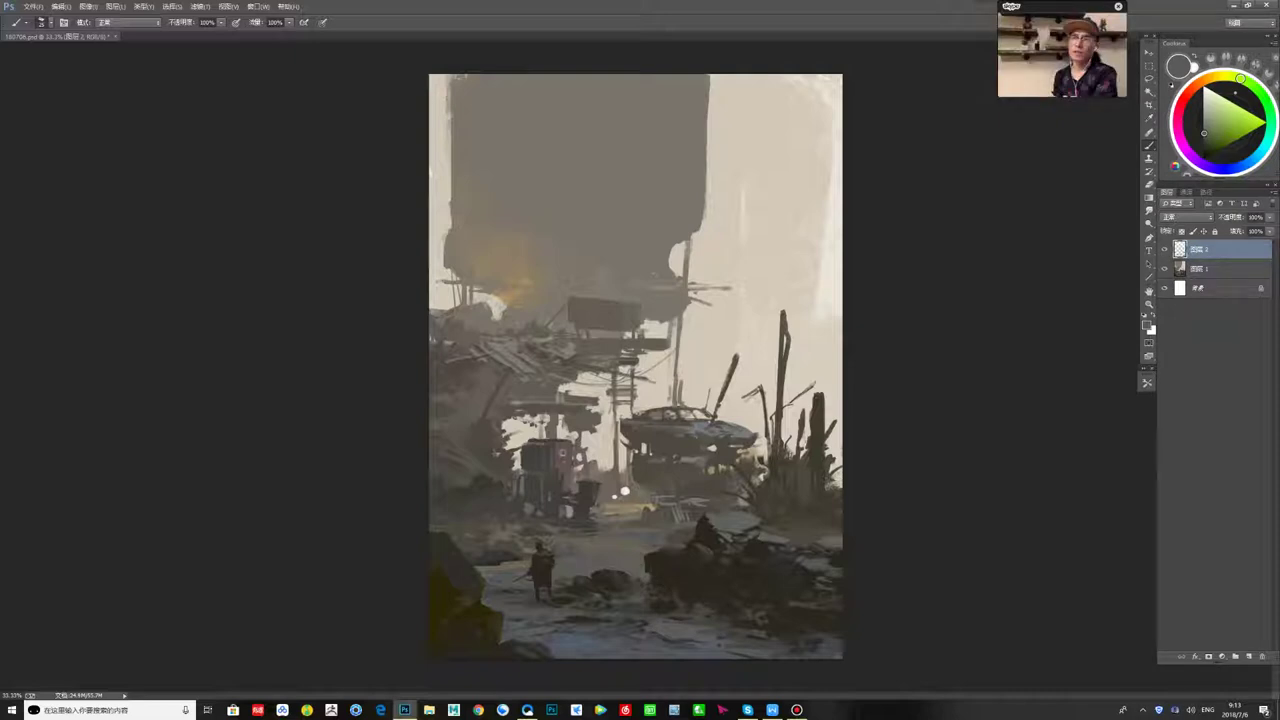
# - Refine the edges of the foreground rocks near the figure with sampled brown and near-black tones, and flip the canvas back
pyautogui.keyDown('alt'); pyautogui.click(595, 545); pyautogui.keyUp('alt')
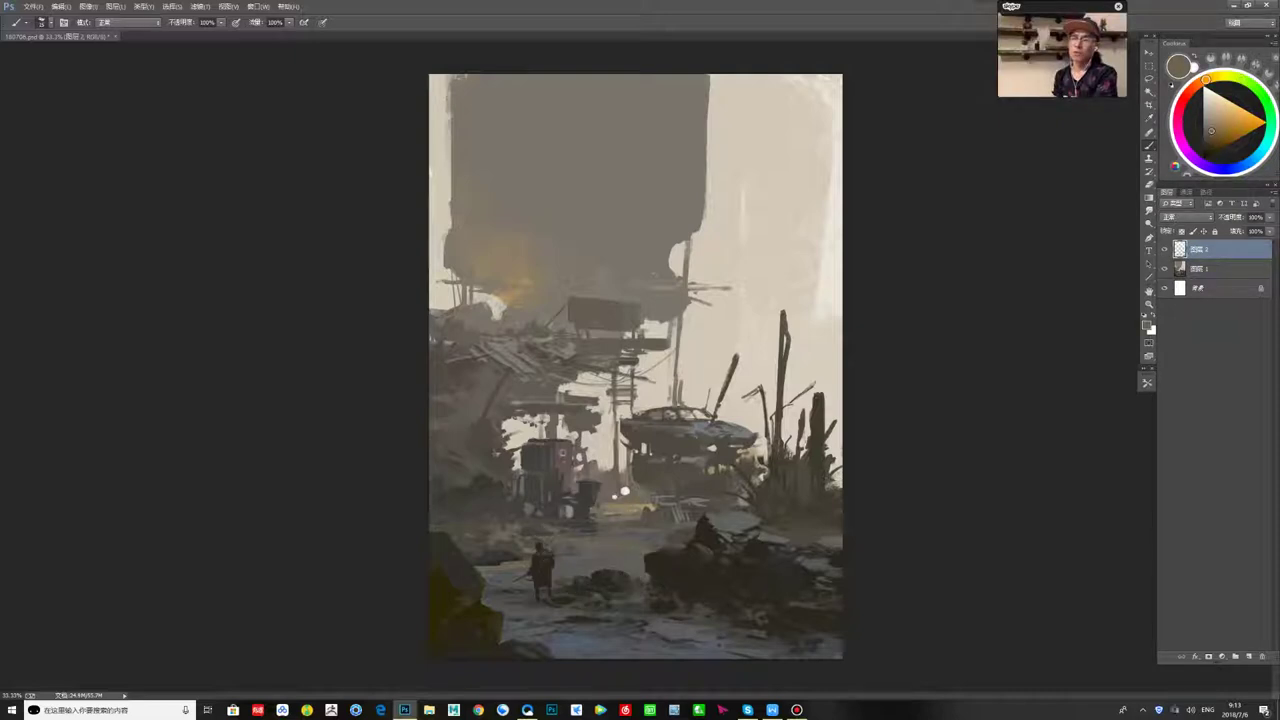
pyautogui.keyDown('alt'); pyautogui.click(690, 570); pyautogui.keyUp('alt')
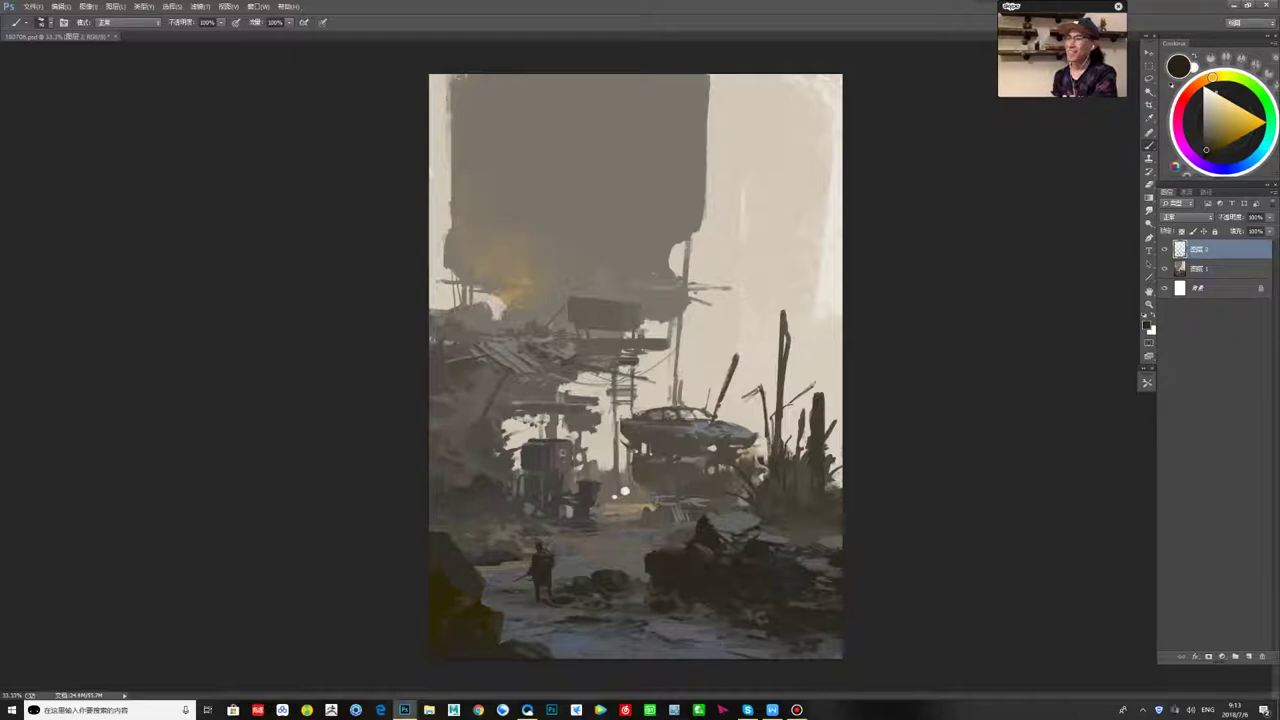
pyautogui.keyDown('alt'); pyautogui.click(633, 563); pyautogui.keyUp('alt')
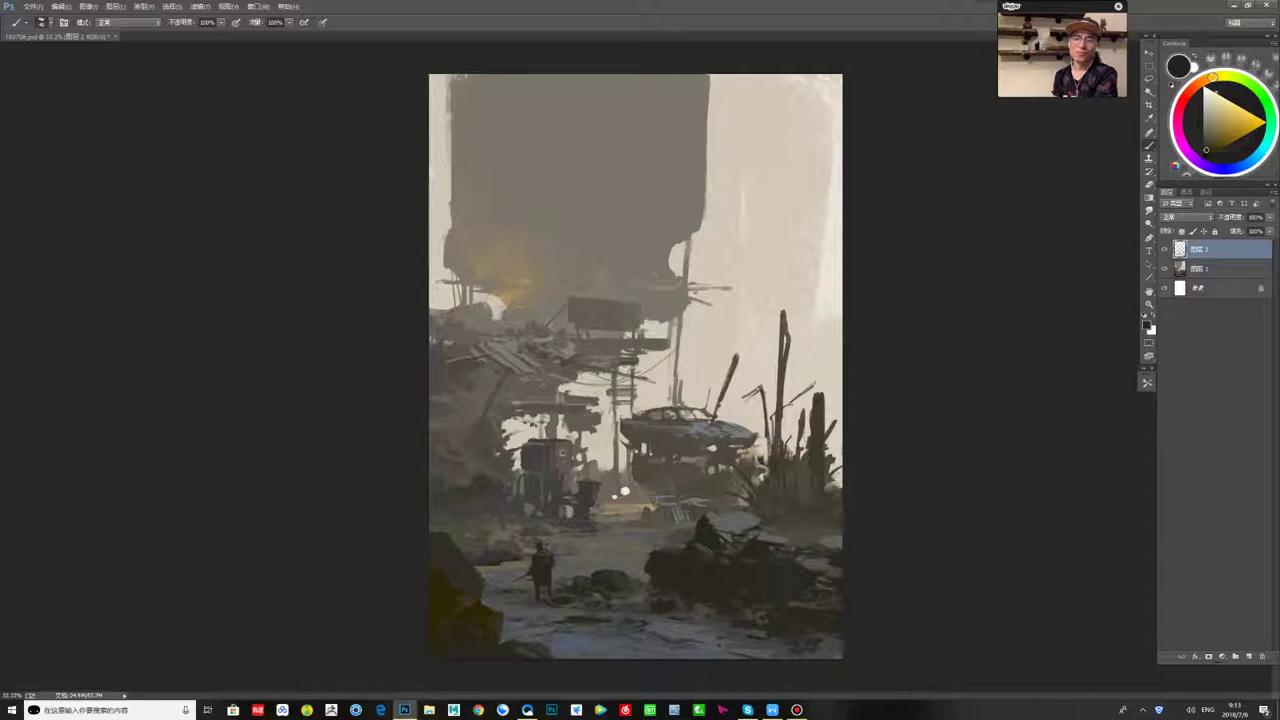
pyautogui.hotkey('ctrl', 'shift', 'h')
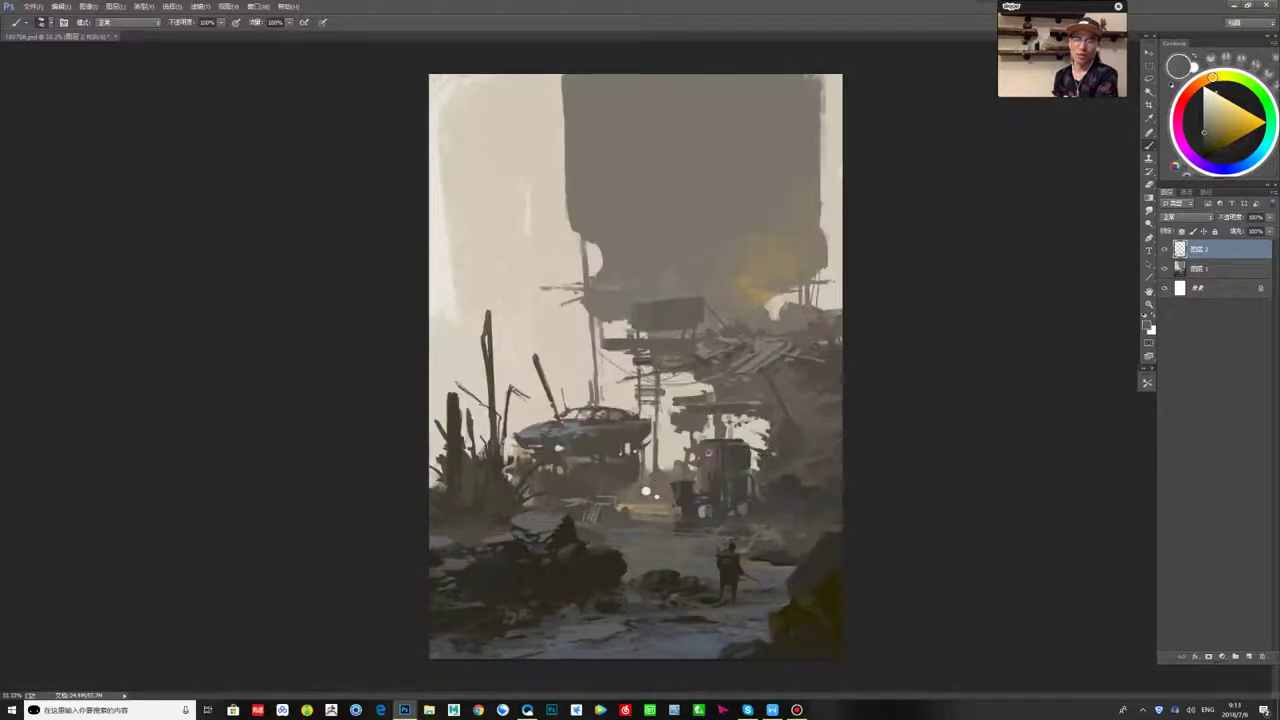
# - Retouch the ground, rubble and booth area behind the figure with sampled greys, near-black and the pale sky colour
pyautogui.keyDown('alt'); pyautogui.click(774, 582); pyautogui.keyUp('alt')
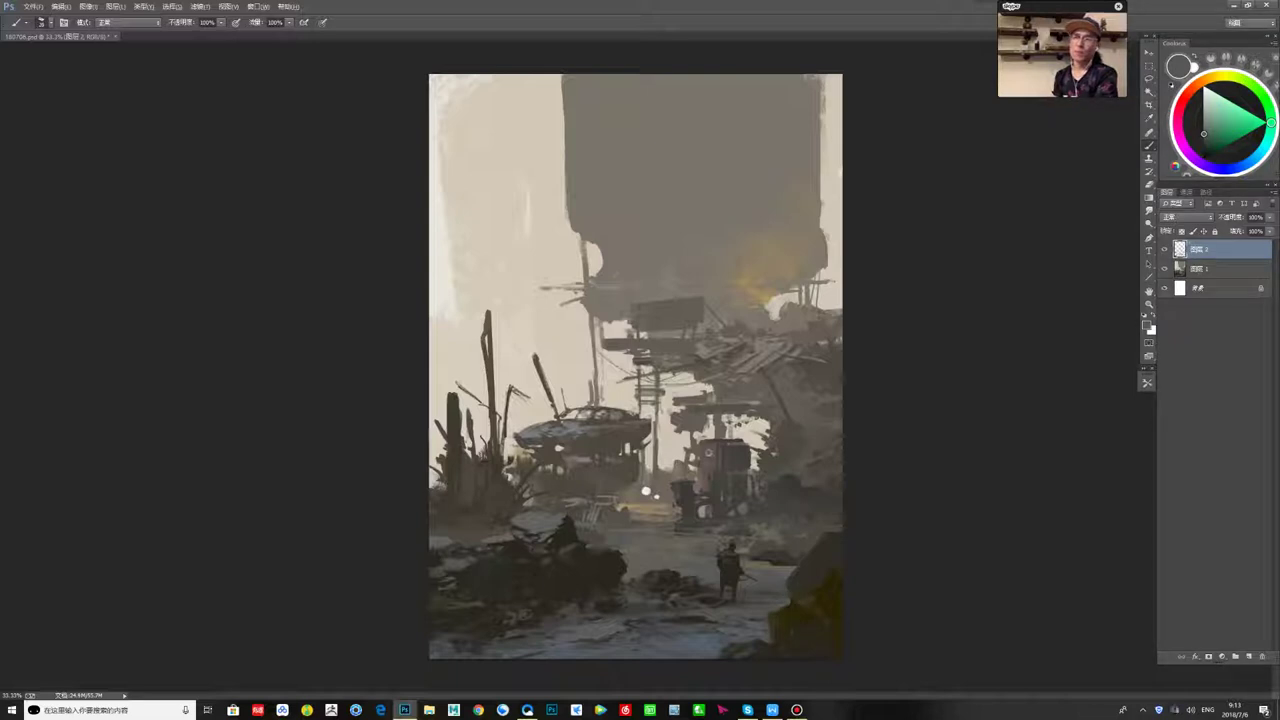
pyautogui.press('x')
pyautogui.keyDown('alt'); pyautogui.click(645, 491); pyautogui.keyUp('alt')
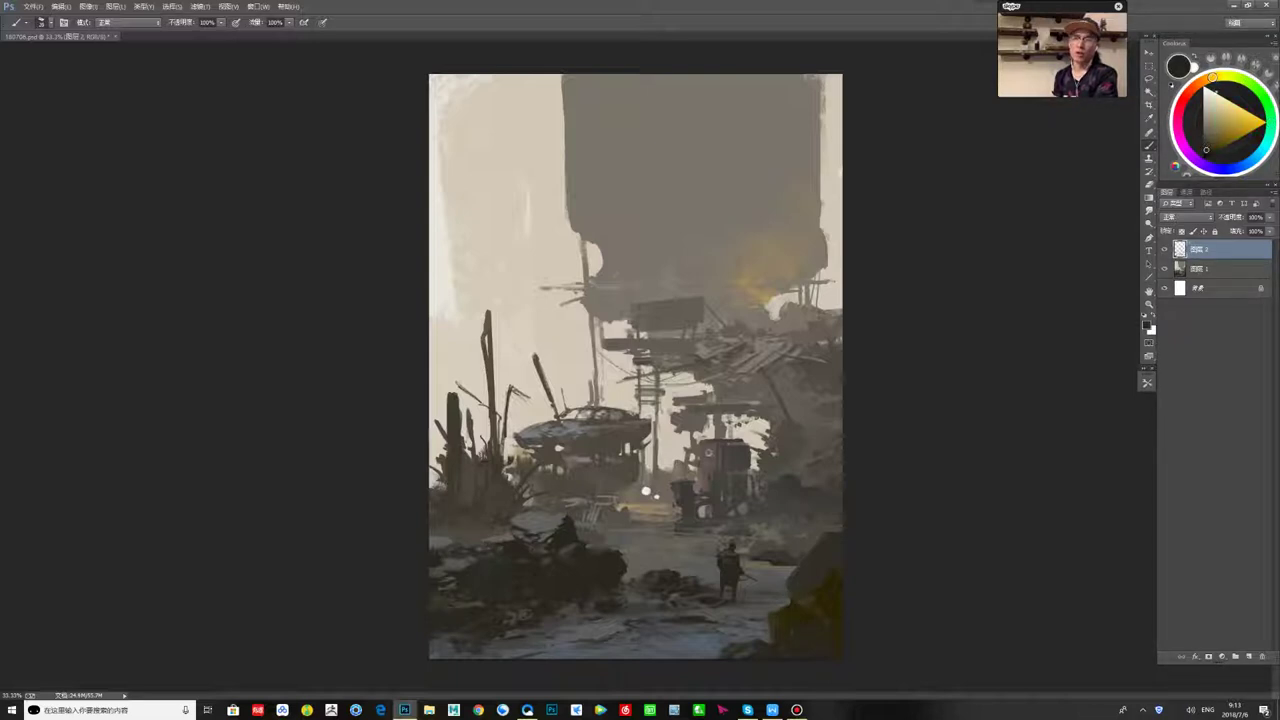
pyautogui.keyDown('alt'); pyautogui.click(785, 443); pyautogui.keyUp('alt')
pyautogui.click(1212, 78)
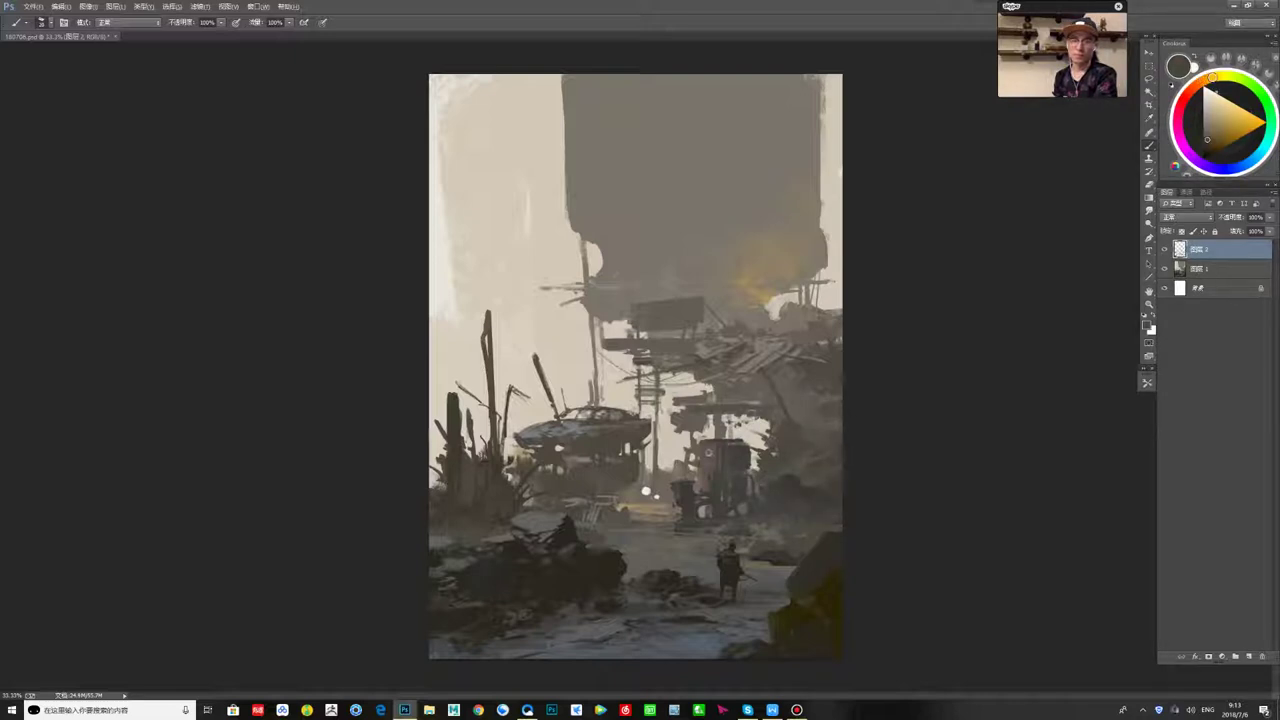
pyautogui.keyDown('alt'); pyautogui.click(650, 437); pyautogui.keyUp('alt')
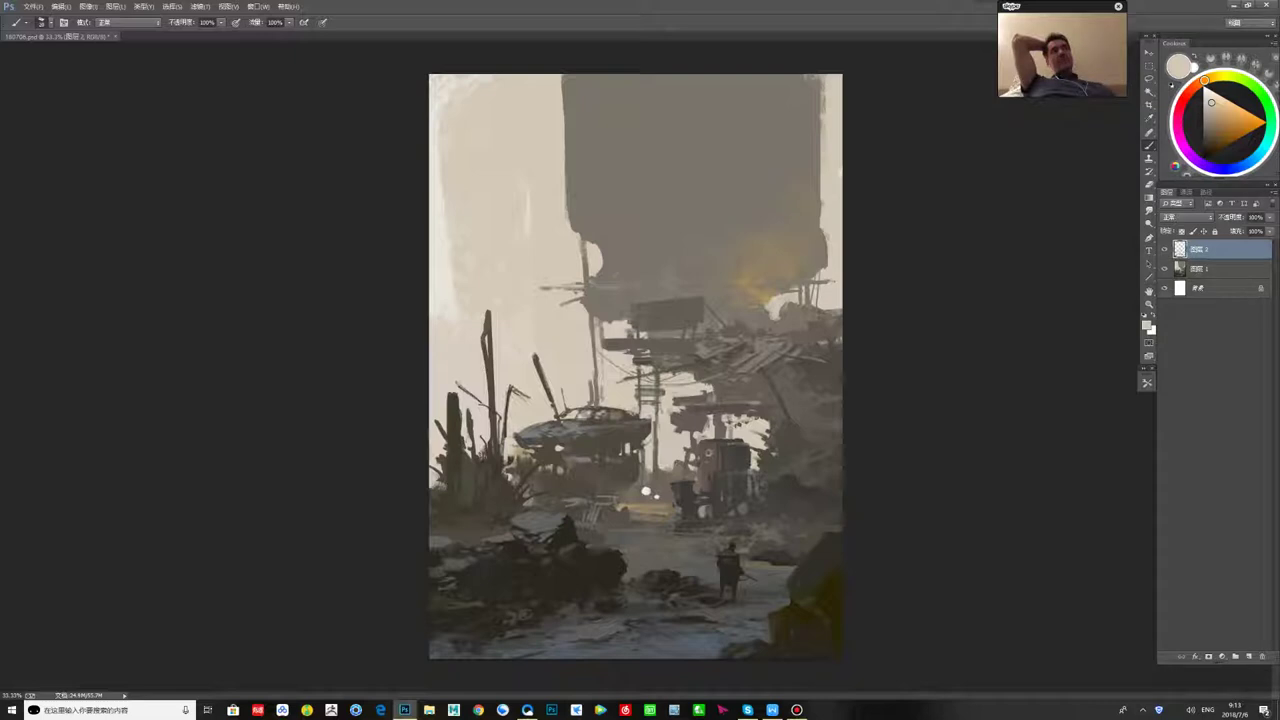
pyautogui.click(1206, 136)
pyautogui.keyDown('alt'); pyautogui.click(709, 453); pyautogui.keyUp('alt')
pyautogui.click(1206, 149)
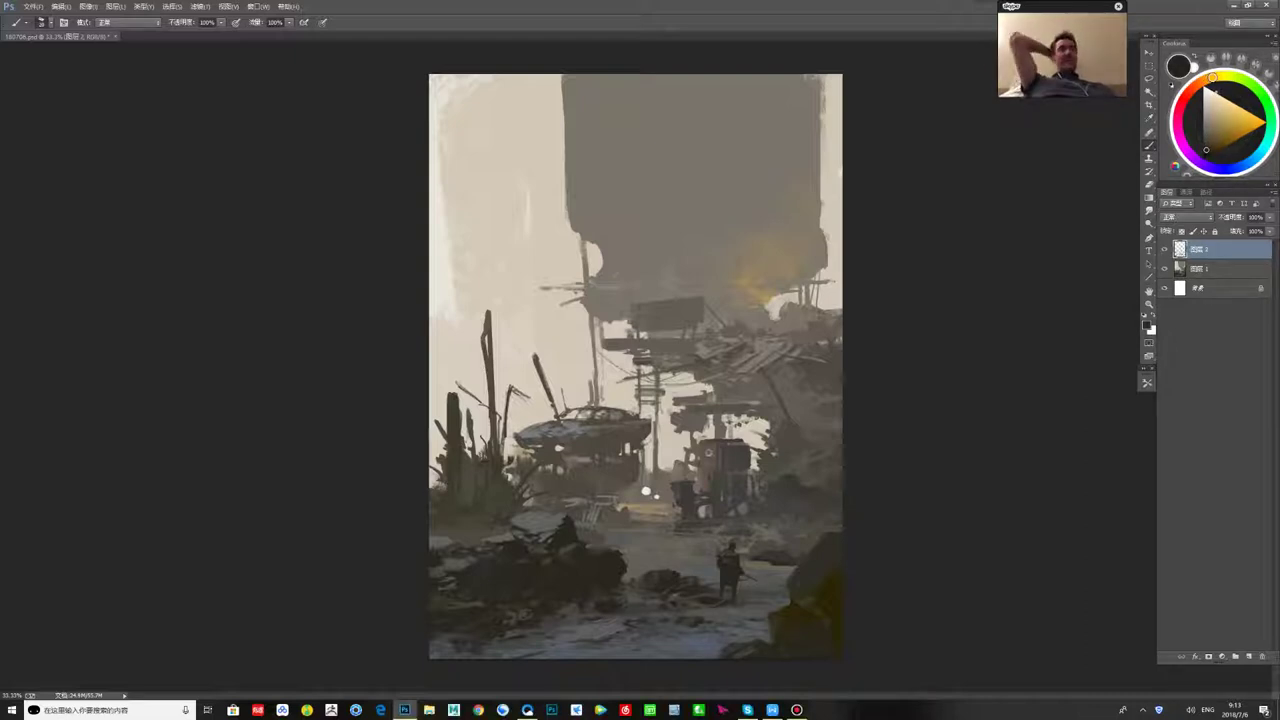
pyautogui.keyDown('alt'); pyautogui.click(709, 453); pyautogui.keyUp('alt')
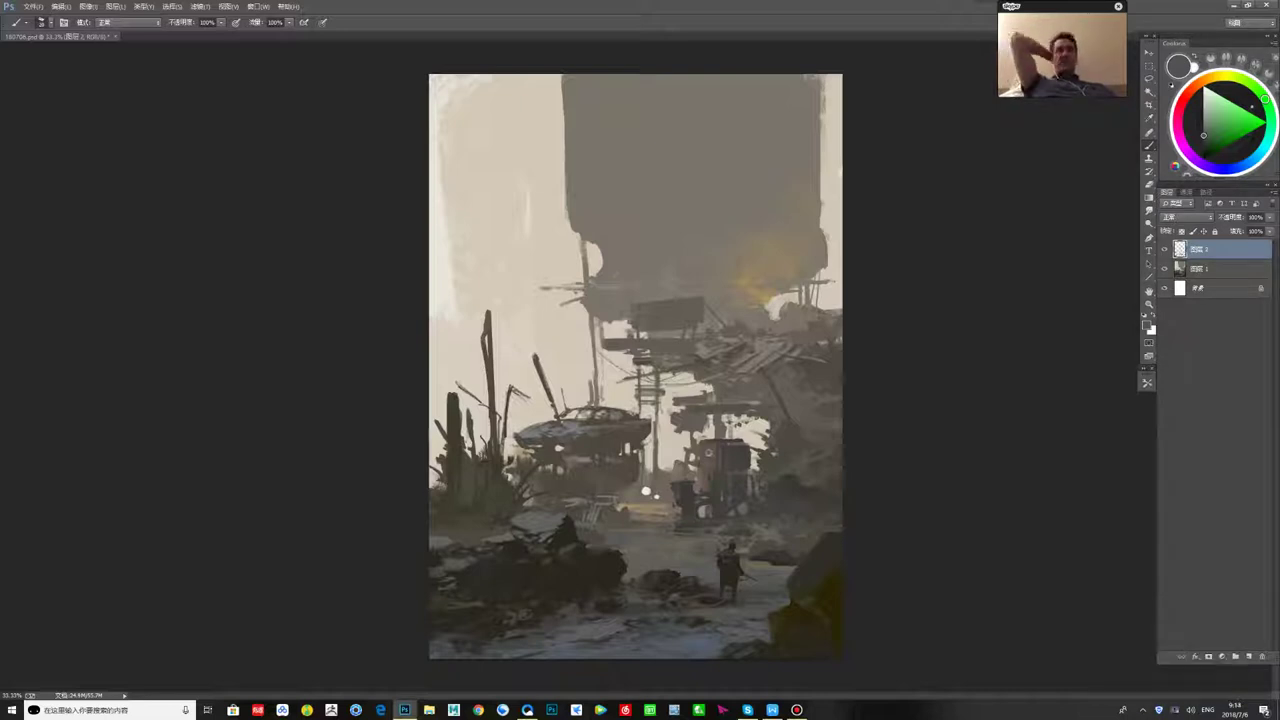
# - Refine the slabs and rocks of the foreground rubble pile below the spiky vegetation with sampled dark and mid greys
pyautogui.keyDown('alt'); pyautogui.click(533, 579); pyautogui.keyUp('alt')
pyautogui.keyDown('alt'); pyautogui.click(487, 538); pyautogui.keyUp('alt')
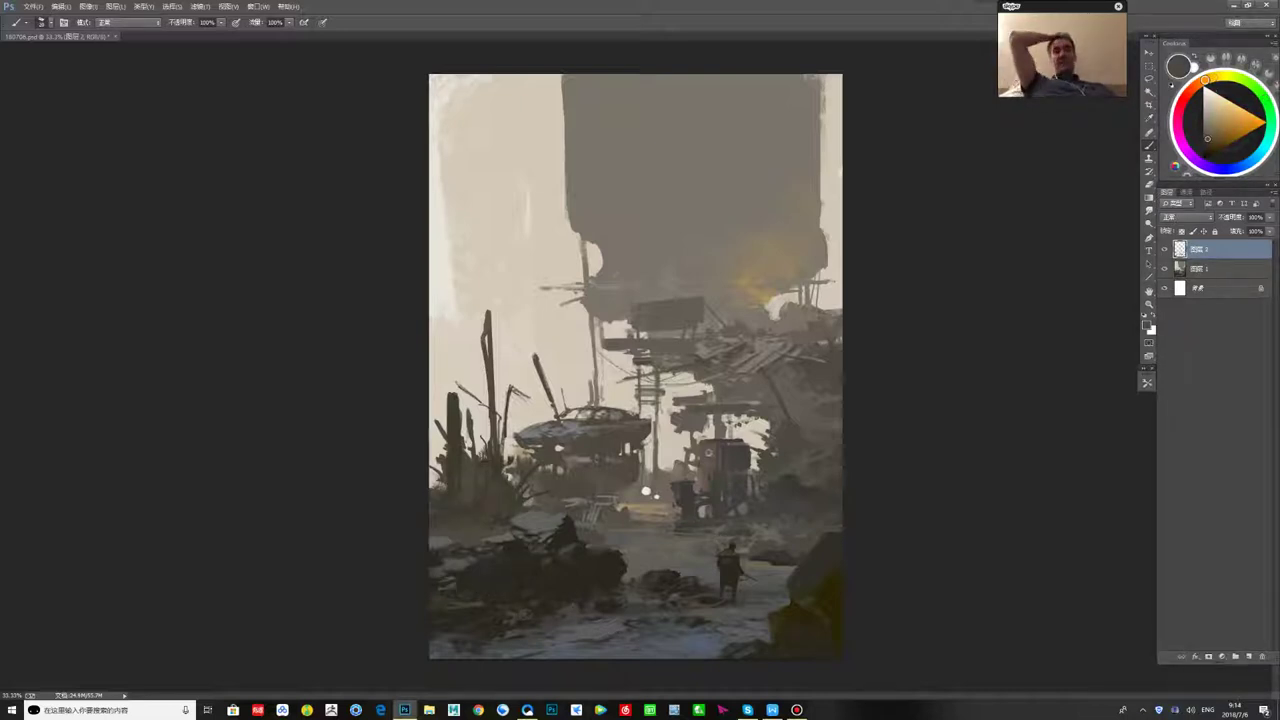
pyautogui.keyDown('alt'); pyautogui.click(515, 549); pyautogui.keyUp('alt')
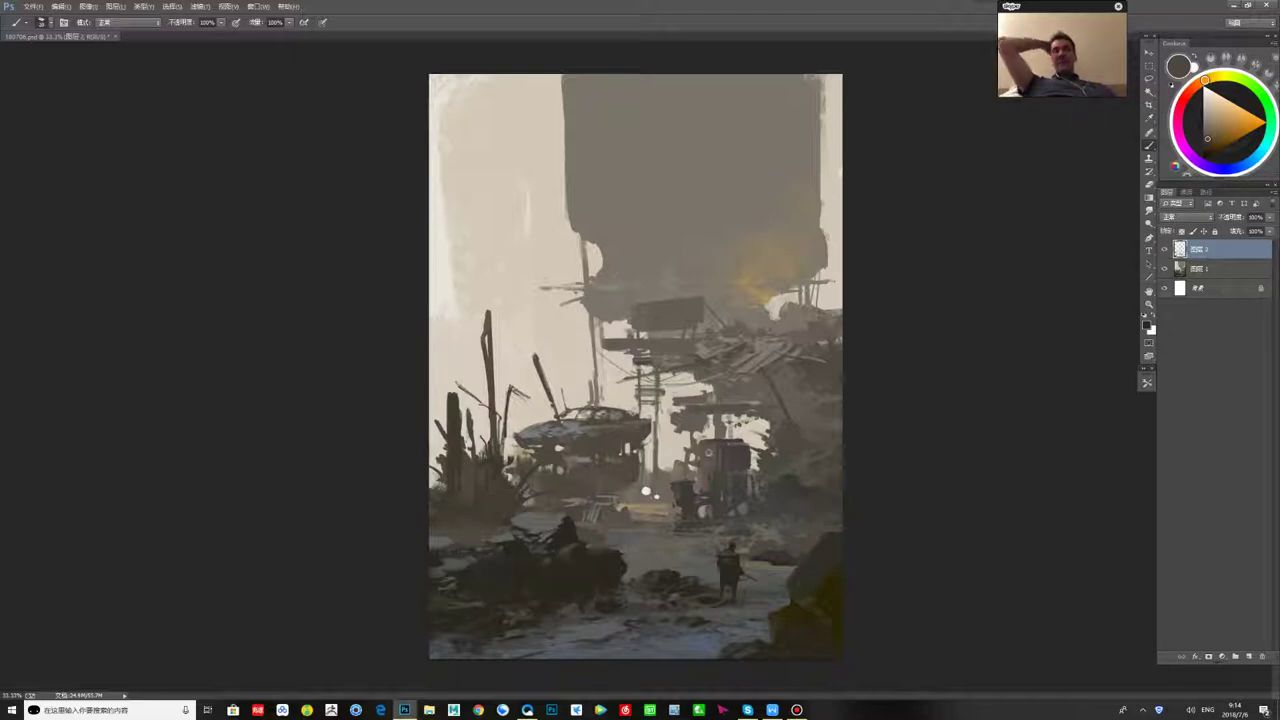
pyautogui.keyDown('alt'); pyautogui.click(528, 526); pyautogui.keyUp('alt')
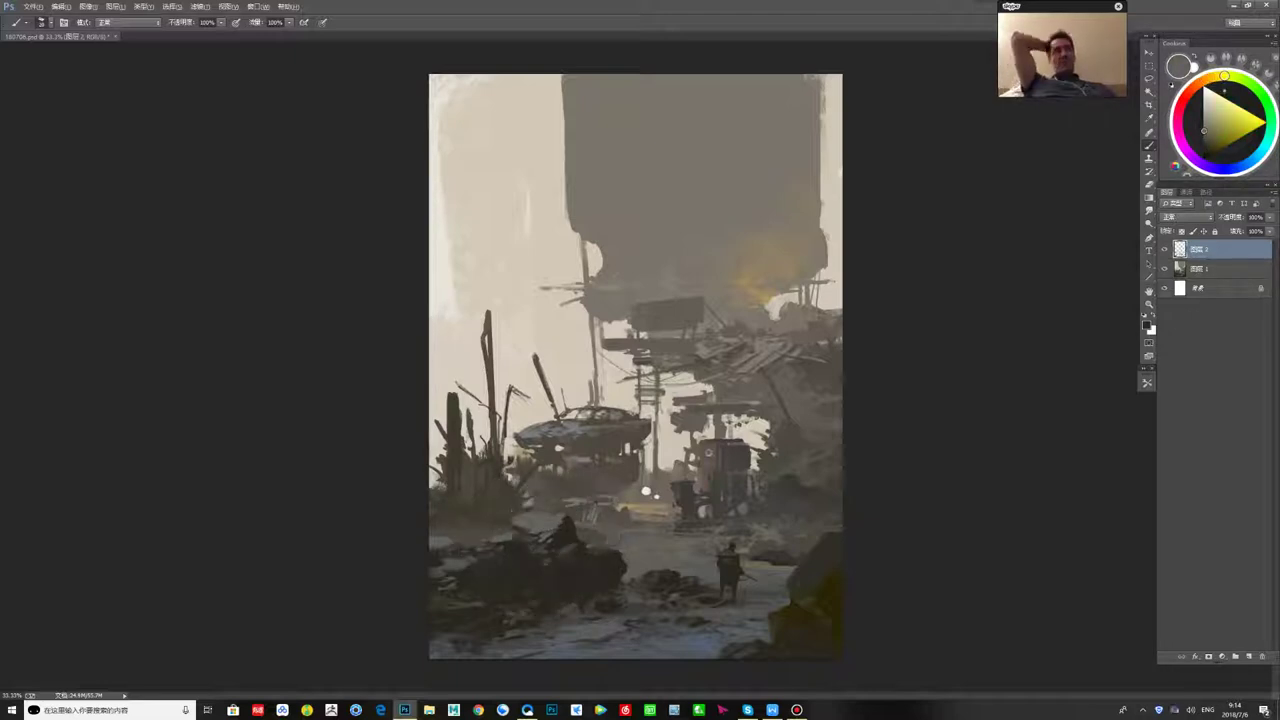
pyautogui.keyDown('alt'); pyautogui.click(522, 535); pyautogui.keyUp('alt')
pyautogui.press('x')
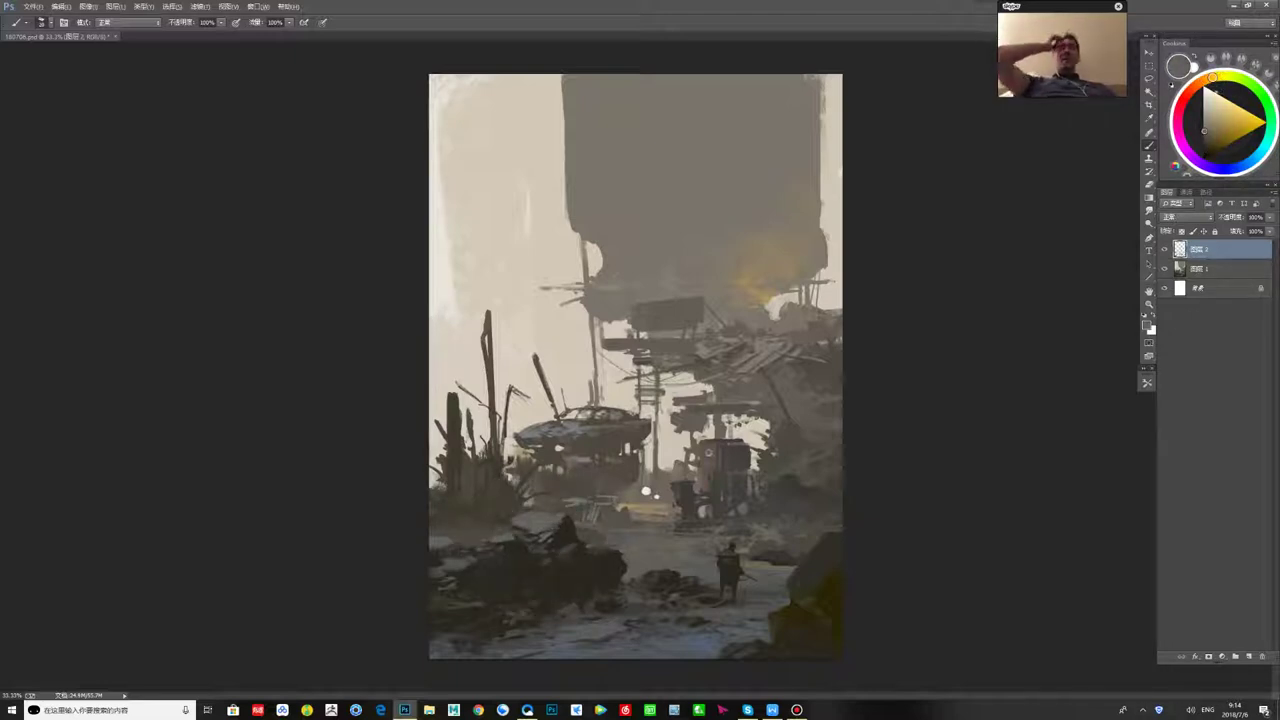
pyautogui.keyDown('alt'); pyautogui.click(435, 545); pyautogui.keyUp('alt')
pyautogui.keyDown('alt'); pyautogui.click(450, 540); pyautogui.keyUp('alt')
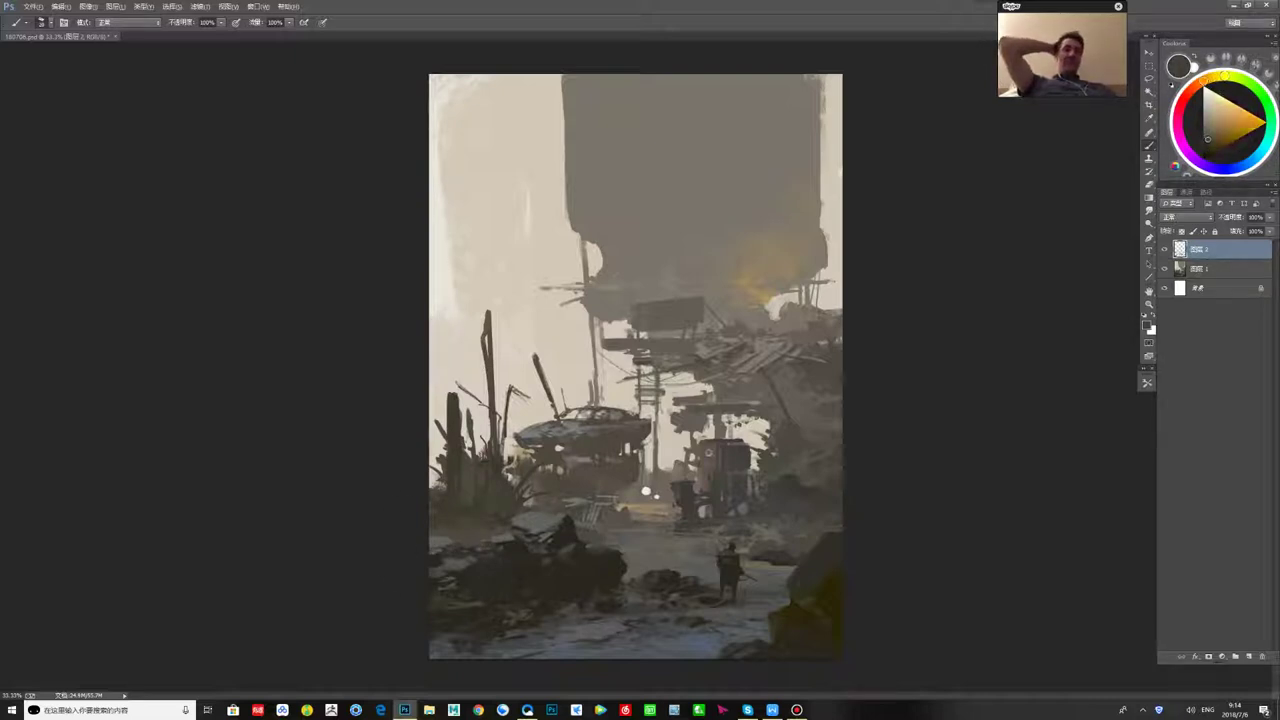
pyautogui.keyDown('alt'); pyautogui.click(527, 593); pyautogui.keyUp('alt')
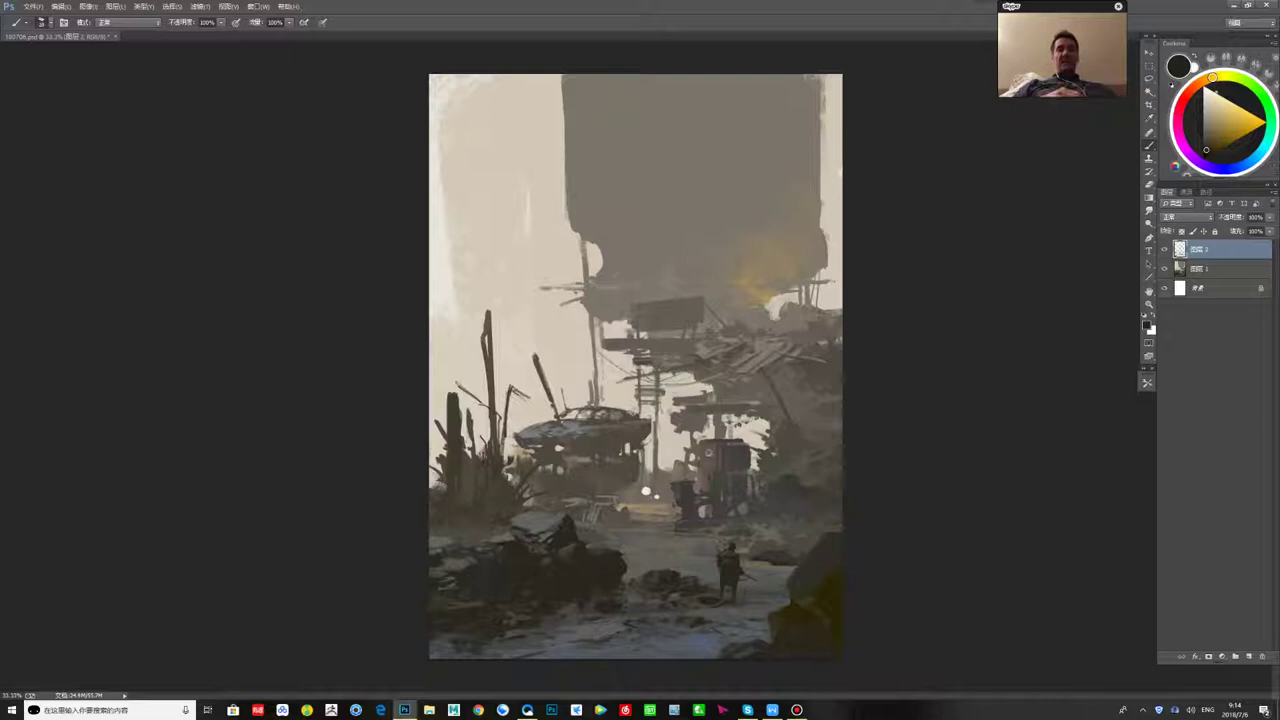
# - Paint a flat grey slab with a dark edge in the near-left corner of the foreground path
pyautogui.keyDown('alt'); pyautogui.click(709, 453); pyautogui.keyUp('alt')
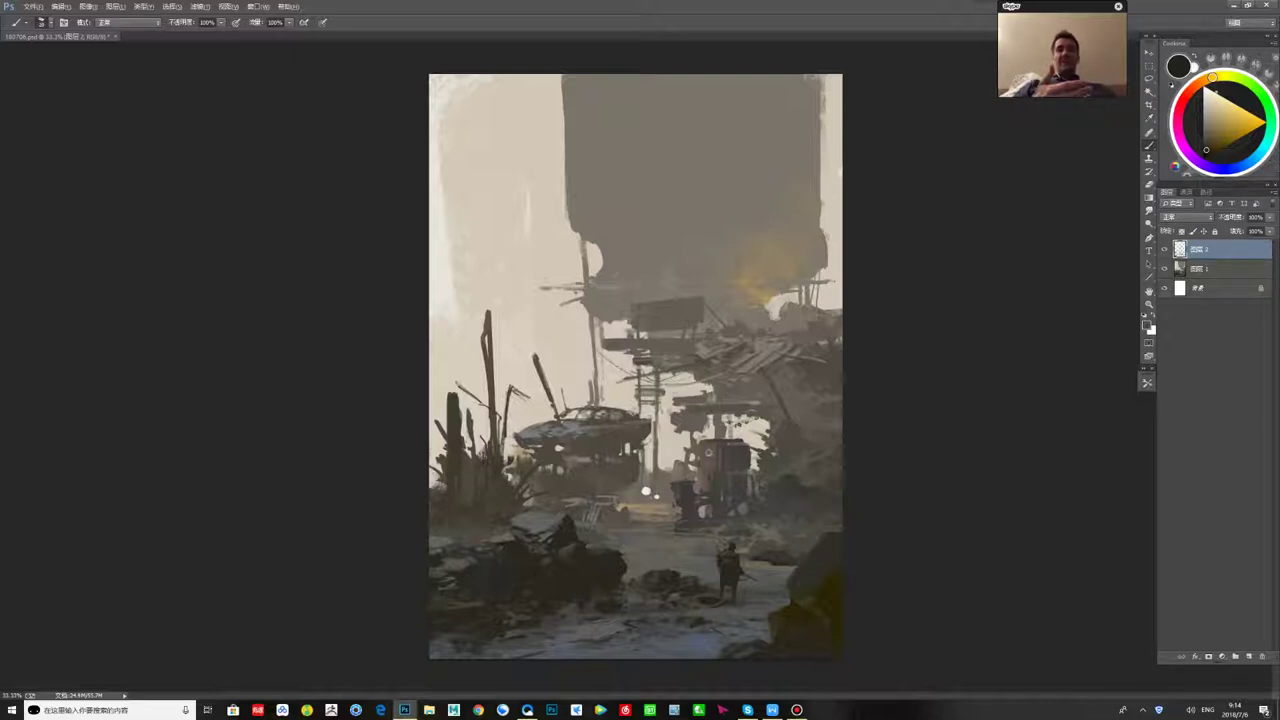
pyautogui.moveTo(432, 638); pyautogui.dragTo(495, 638)
pyautogui.keyDown('alt'); pyautogui.click(490, 620); pyautogui.keyUp('alt')
pyautogui.press('x')
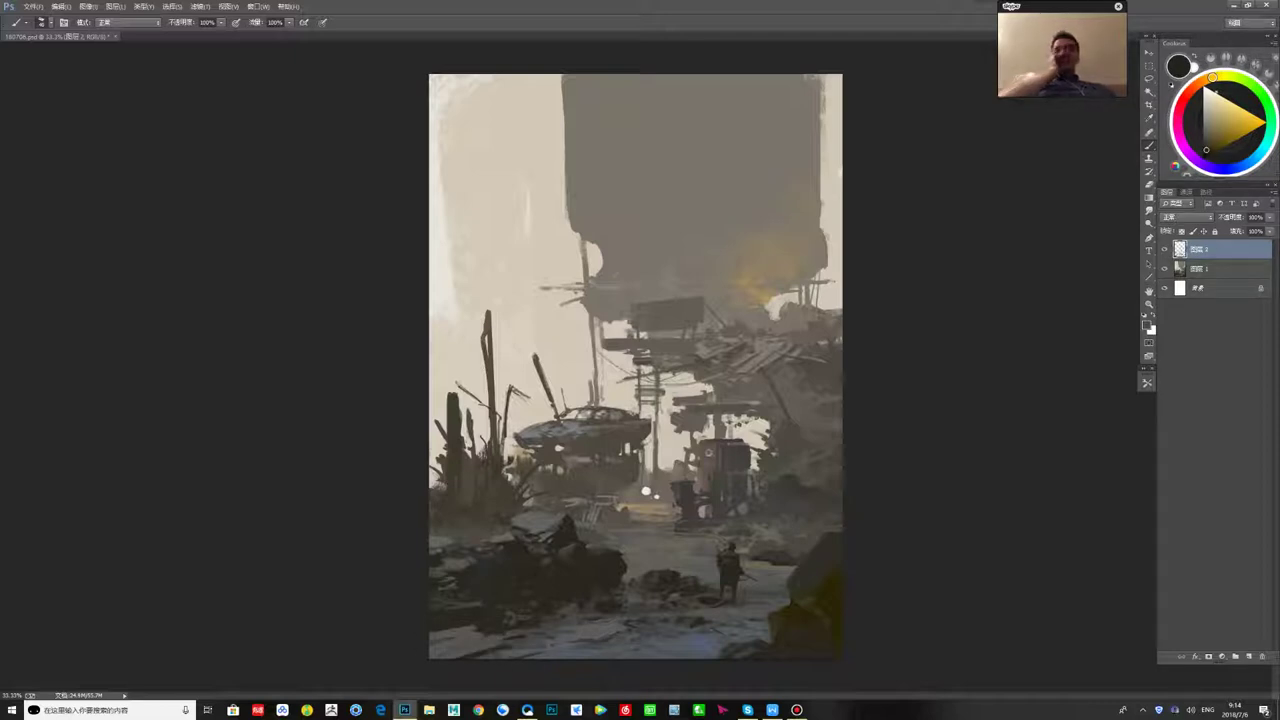
pyautogui.press('x')
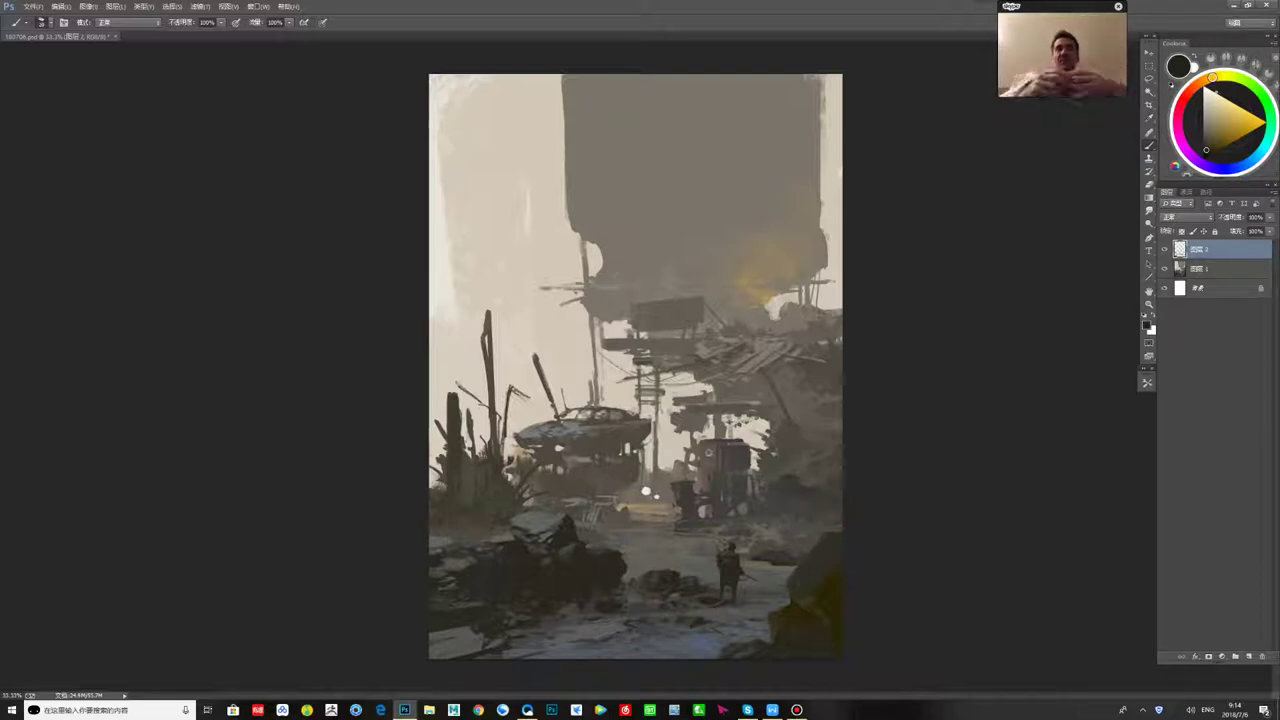
# - Cut a jagged upper outline into the large background tower with the sampled sky colour and touch it up with its grey
pyautogui.keyDown('alt'); pyautogui.click(543, 106); pyautogui.keyUp('alt')
pyautogui.moveTo(573, 134)
pyautogui.mouseDown()
pyautogui.moveTo(616, 78)
pyautogui.moveTo(698, 79)
pyautogui.moveTo(711, 106)
pyautogui.moveTo(824, 80)
pyautogui.mouseUp()
pyautogui.keyDown('alt'); pyautogui.click(714, 126); pyautogui.keyUp('alt')
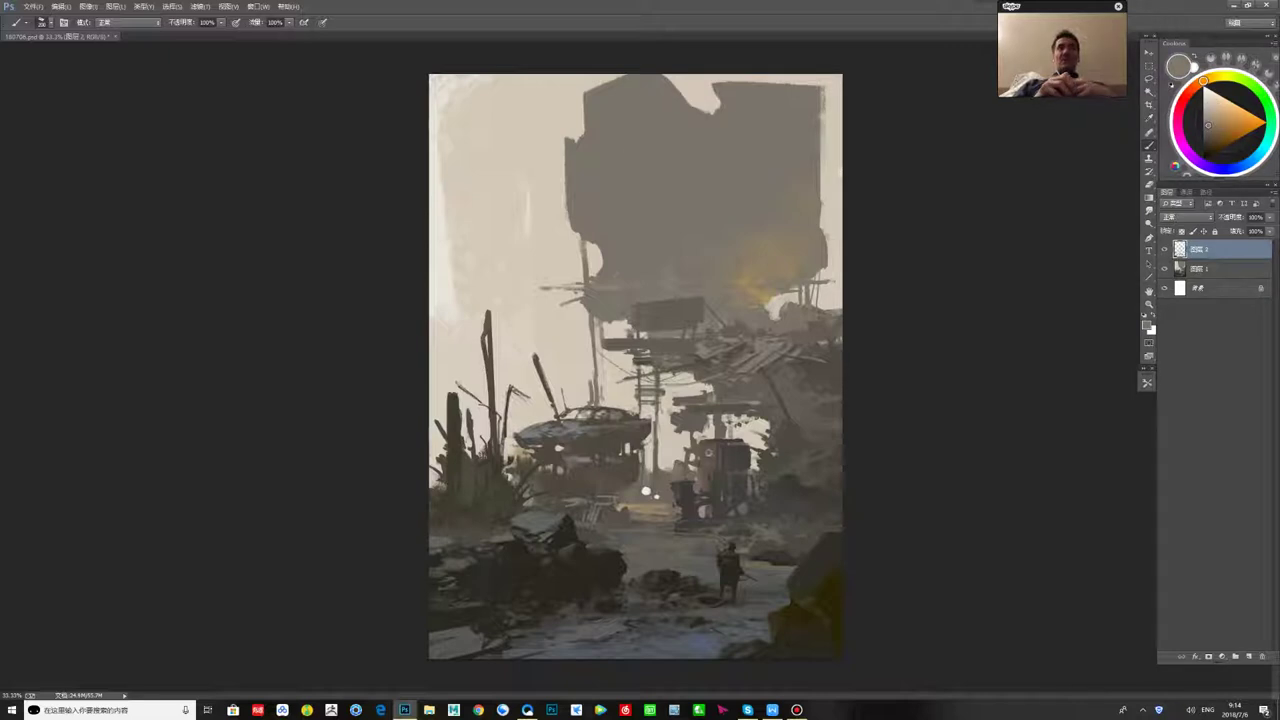
pyautogui.moveTo(696, 109); pyautogui.dragTo(718, 107)
pyautogui.keyDown('alt'); pyautogui.click(563, 98); pyautogui.keyUp('alt')
pyautogui.moveTo(588, 94); pyautogui.dragTo(592, 126)
pyautogui.keyDown('alt'); pyautogui.click(618, 128); pyautogui.keyUp('alt')
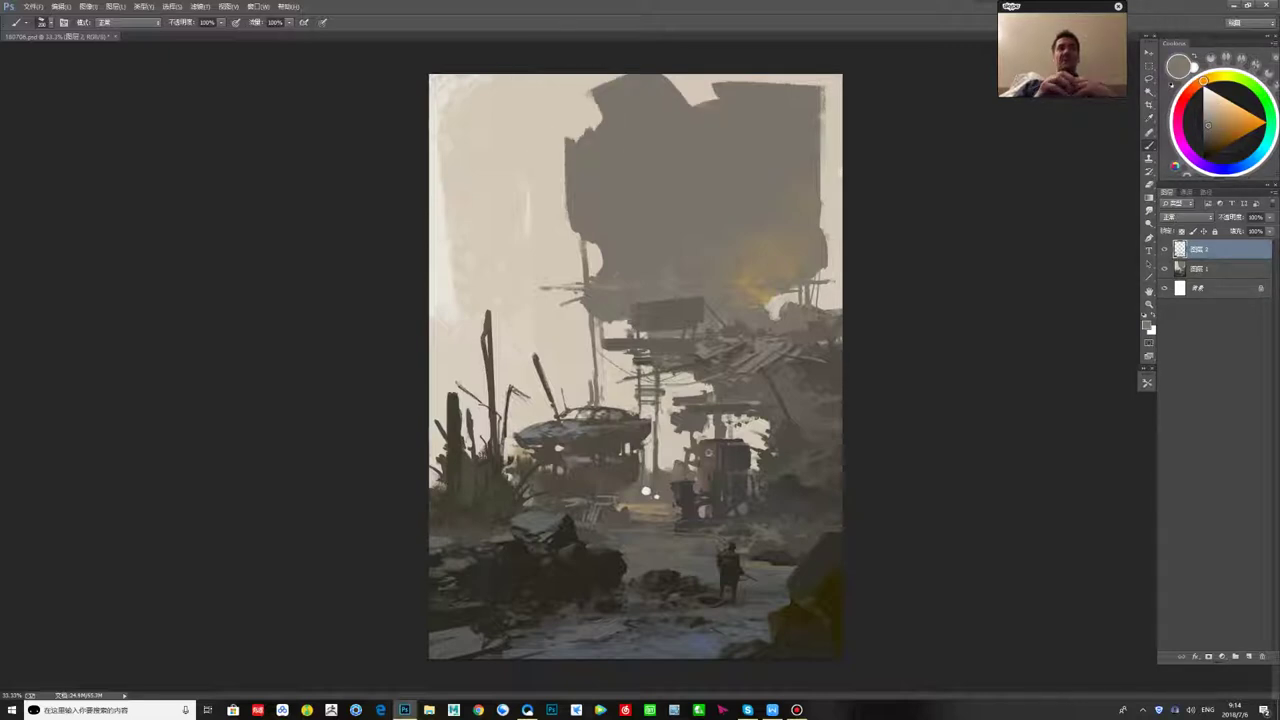
# - Reshape both upper corners of the background tower into an irregular silhouette, alternating the sampled sky and grey tones
pyautogui.keyDown('alt'); pyautogui.click(566, 98); pyautogui.keyUp('alt')
pyautogui.moveTo(592, 90)
pyautogui.mouseDown()
pyautogui.moveTo(600, 118)
pyautogui.moveTo(600, 85)
pyautogui.mouseUp()
pyautogui.moveTo(714, 90)
pyautogui.mouseDown()
pyautogui.moveTo(772, 86)
pyautogui.moveTo(816, 105)
pyautogui.moveTo(821, 150)
pyautogui.mouseUp()
pyautogui.keyDown('alt'); pyautogui.click(722, 92); pyautogui.keyUp('alt')
pyautogui.keyDown('alt'); pyautogui.click(776, 128); pyautogui.keyUp('alt')
pyautogui.keyDown('alt'); pyautogui.click(766, 82); pyautogui.keyUp('alt')
pyautogui.keyDown('alt'); pyautogui.click(768, 124); pyautogui.keyUp('alt')
pyautogui.moveTo(750, 95); pyautogui.dragTo(815, 147)
pyautogui.keyDown('alt'); pyautogui.click(586, 114); pyautogui.keyUp('alt')
pyautogui.moveTo(602, 126)
pyautogui.mouseDown()
pyautogui.moveTo(566, 164)
pyautogui.moveTo(574, 172)
pyautogui.mouseUp()
pyautogui.keyDown('alt'); pyautogui.click(596, 168); pyautogui.keyUp('alt')
pyautogui.moveTo(580, 232); pyautogui.dragTo(584, 272)
pyautogui.press('[')
pyautogui.press('[')
pyautogui.press('[')
pyautogui.moveTo(584, 319); pyautogui.dragTo(580, 404)
pyautogui.moveTo(598, 332)
pyautogui.mouseDown()
pyautogui.moveTo(600, 382)
pyautogui.moveTo(574, 402)
pyautogui.mouseUp()
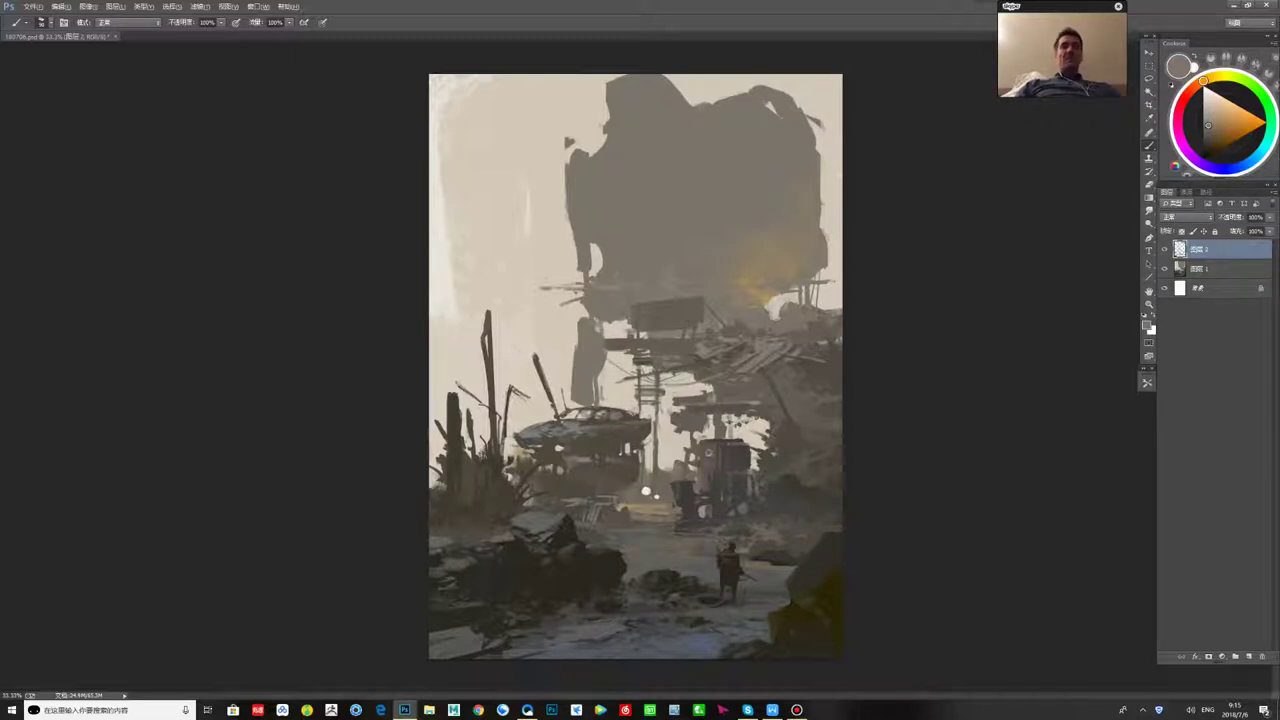
pyautogui.hotkey('ctrl', 'shift', 'h')
pyautogui.hotkey('ctrl', 'shift', 'h')
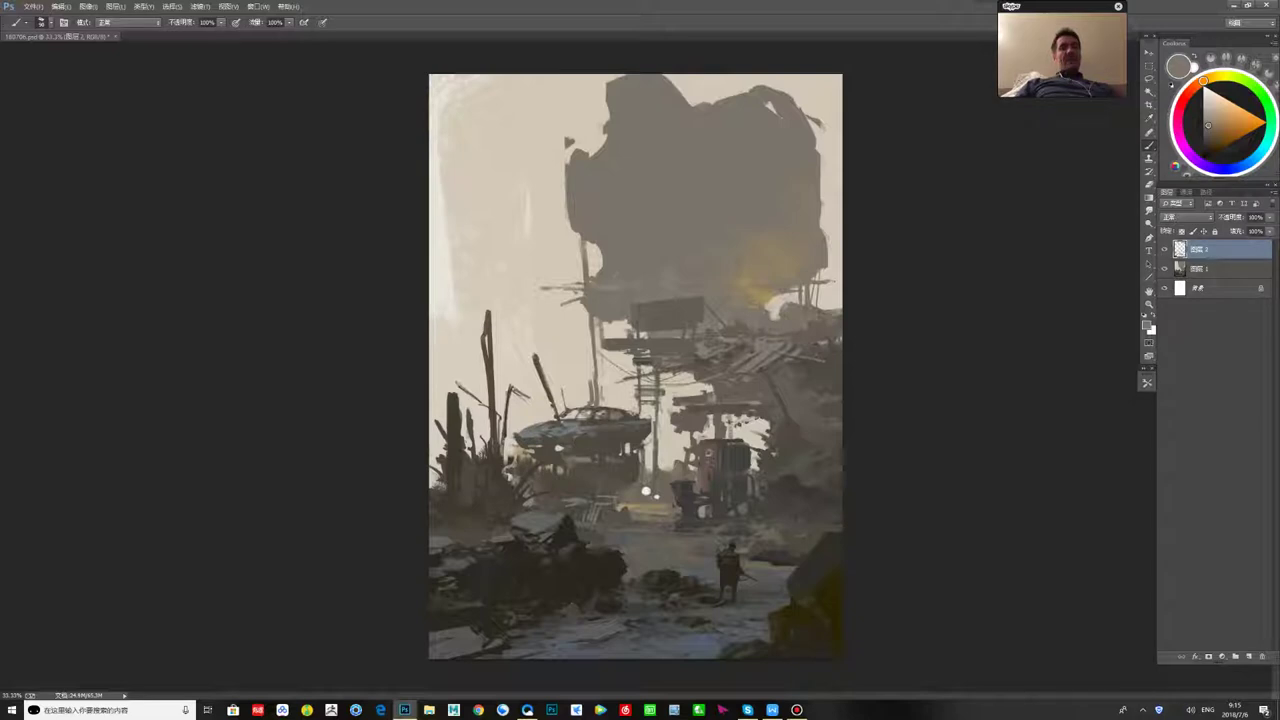
# - Fill the tower back up to the canvas edge with a larger grey brush and straighten its left side with sky colour
pyautogui.press(']')
pyautogui.press(']')
pyautogui.press(']')
pyautogui.press(']')
pyautogui.press(']')
pyautogui.moveTo(600, 80)
pyautogui.mouseDown()
pyautogui.moveTo(590, 188)
pyautogui.moveTo(652, 84)
pyautogui.moveTo(748, 114)
pyautogui.moveTo(760, 100)
pyautogui.moveTo(728, 120)
pyautogui.moveTo(740, 90)
pyautogui.moveTo(752, 128)
pyautogui.moveTo(790, 80)
pyautogui.moveTo(798, 105)
pyautogui.mouseUp()
pyautogui.keyDown('alt'); pyautogui.click(738, 86); pyautogui.keyUp('alt')
pyautogui.moveTo(556, 94); pyautogui.dragTo(552, 188)
pyautogui.hotkey('ctrl', 'z')
pyautogui.keyDown('alt'); pyautogui.click(545, 120); pyautogui.keyUp('alt')
pyautogui.moveTo(560, 84); pyautogui.dragTo(570, 226)
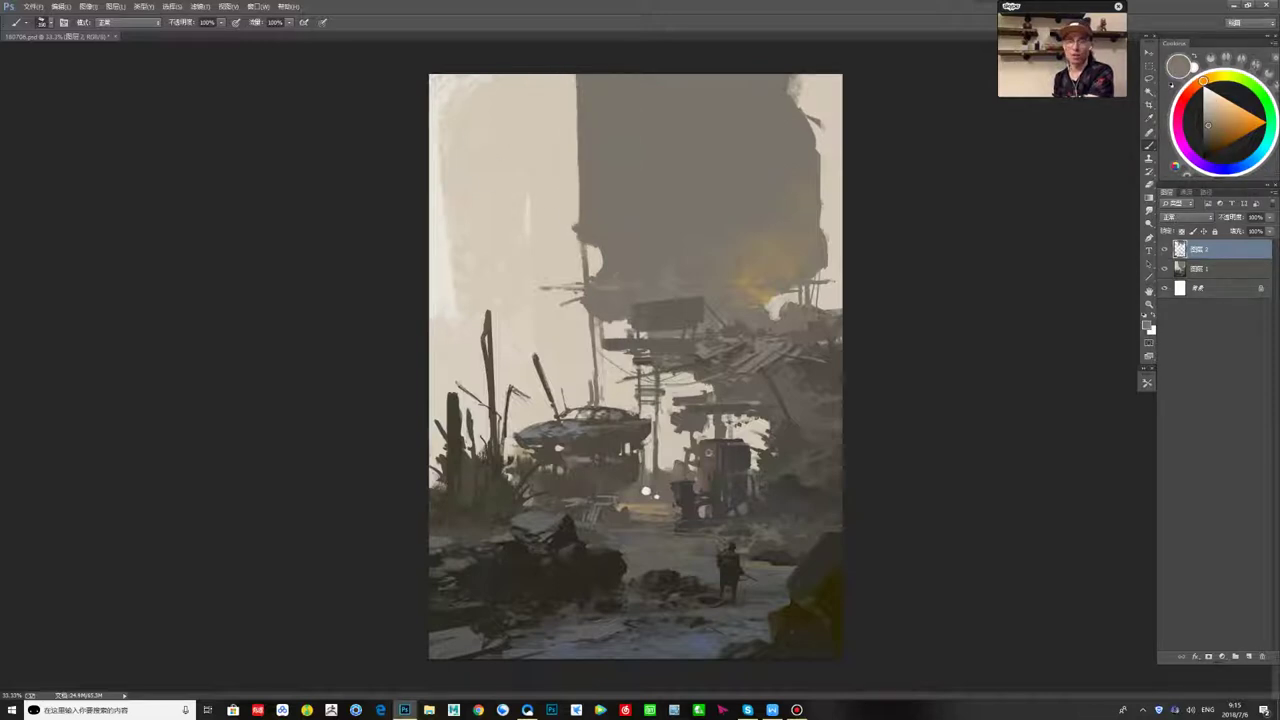
# - Carve a sky notch beside the tower's upper right side and form a small sloped-roof outcrop below it in sampled grey
pyautogui.keyDown('alt'); pyautogui.click(808, 88); pyautogui.keyUp('alt')
pyautogui.moveTo(796, 82)
pyautogui.mouseDown()
pyautogui.moveTo(798, 116)
pyautogui.moveTo(780, 134)
pyautogui.mouseUp()
pyautogui.keyDown('alt'); pyautogui.click(806, 108); pyautogui.keyUp('alt')
pyautogui.moveTo(800, 119)
pyautogui.mouseDown()
pyautogui.moveTo(777, 137)
pyautogui.moveTo(816, 118)
pyautogui.moveTo(829, 151)
pyautogui.moveTo(817, 152)
pyautogui.mouseUp()
pyautogui.keyDown('alt'); pyautogui.click(796, 146); pyautogui.keyUp('alt')
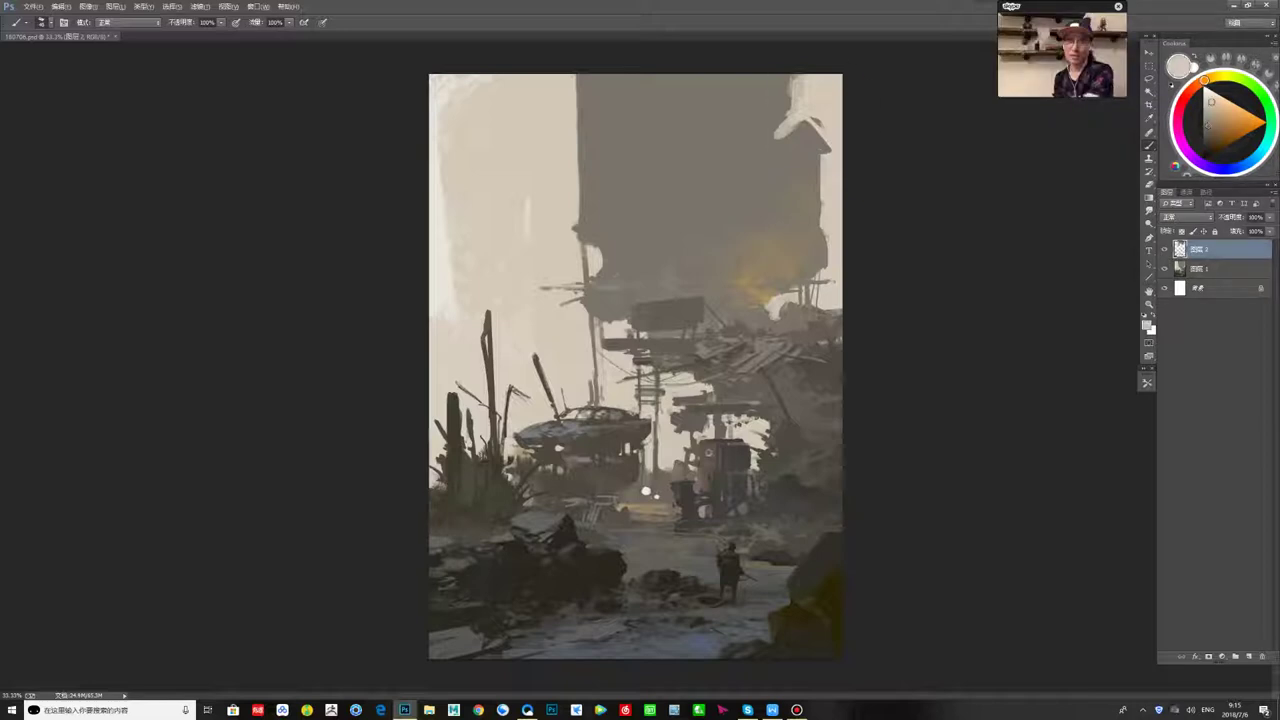
pyautogui.keyDown('alt'); pyautogui.click(831, 162); pyautogui.keyUp('alt')
pyautogui.moveTo(831, 153); pyautogui.dragTo(787, 147)
pyautogui.keyDown('alt'); pyautogui.click(797, 140); pyautogui.keyUp('alt')
pyautogui.keyDown('alt'); pyautogui.click(785, 134); pyautogui.keyUp('alt')
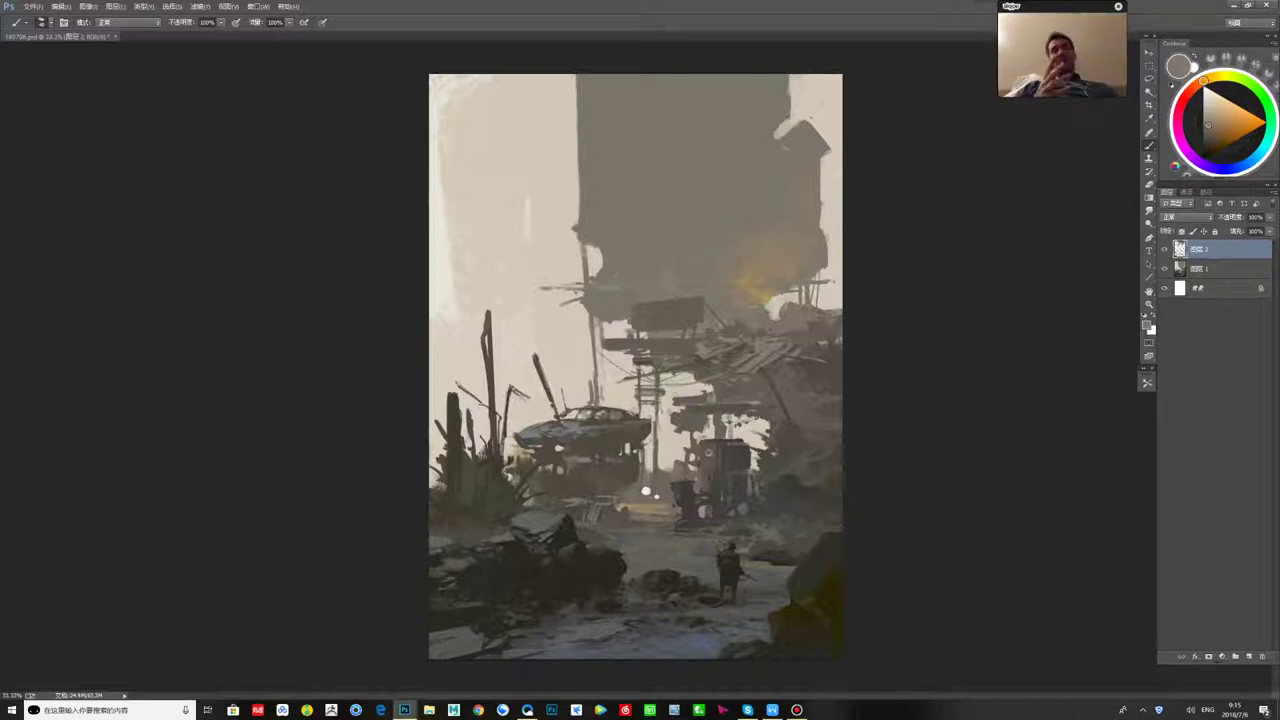
# - Step the tower's left edge and add a protruding awning above the utility pole with sampled sky and grey tones
pyautogui.moveTo(571, 75)
pyautogui.mouseDown()
pyautogui.moveTo(581, 213)
pyautogui.moveTo(561, 240)
pyautogui.moveTo(604, 221)
pyautogui.mouseUp()
pyautogui.keyDown('alt'); pyautogui.click(572, 190); pyautogui.keyUp('alt')
pyautogui.keyDown('alt'); pyautogui.click(589, 221); pyautogui.keyUp('alt')
pyautogui.keyDown('alt'); pyautogui.click(592, 217); pyautogui.keyUp('alt')
pyautogui.keyDown('alt'); pyautogui.click(588, 226); pyautogui.keyUp('alt')
pyautogui.keyDown('alt'); pyautogui.click(590, 219); pyautogui.keyUp('alt')
pyautogui.keyDown('alt'); pyautogui.click(606, 222); pyautogui.keyUp('alt')
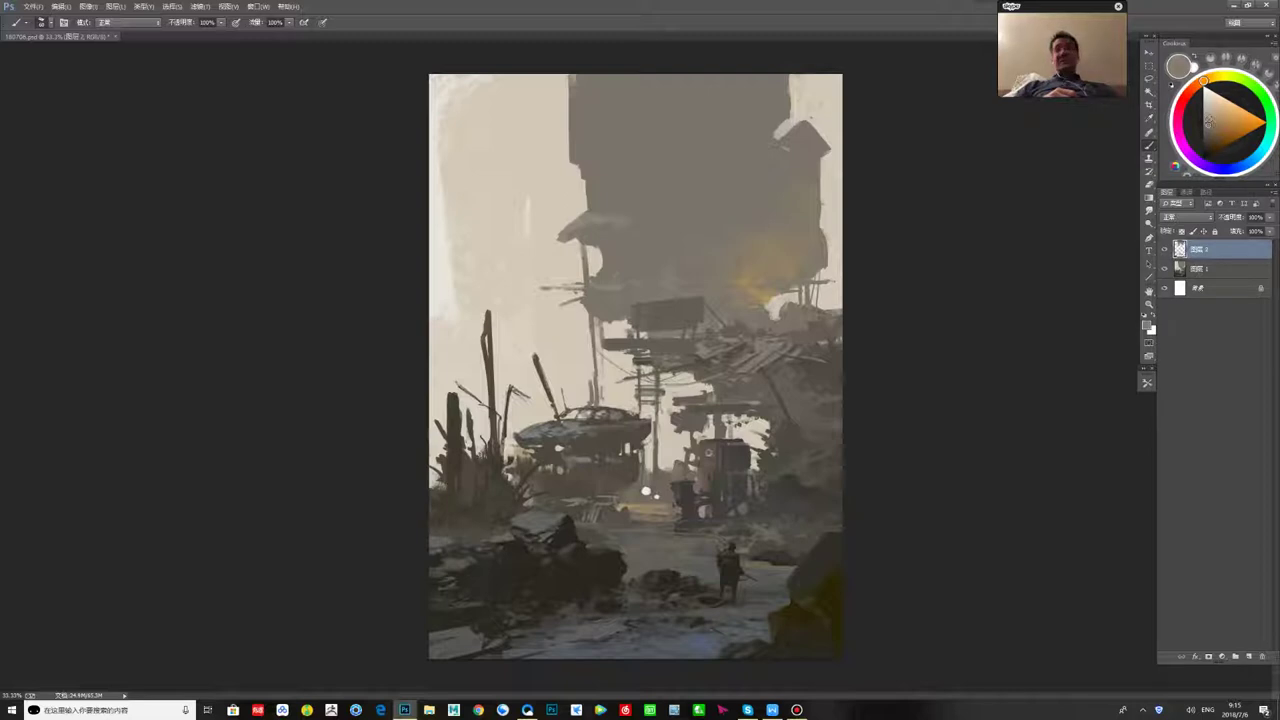
# - Flip the canvas horizontally and clean up the edges of the utility pole and upper tower with sampled sky and grey
pyautogui.hotkey('ctrl', 'shift', 'h')
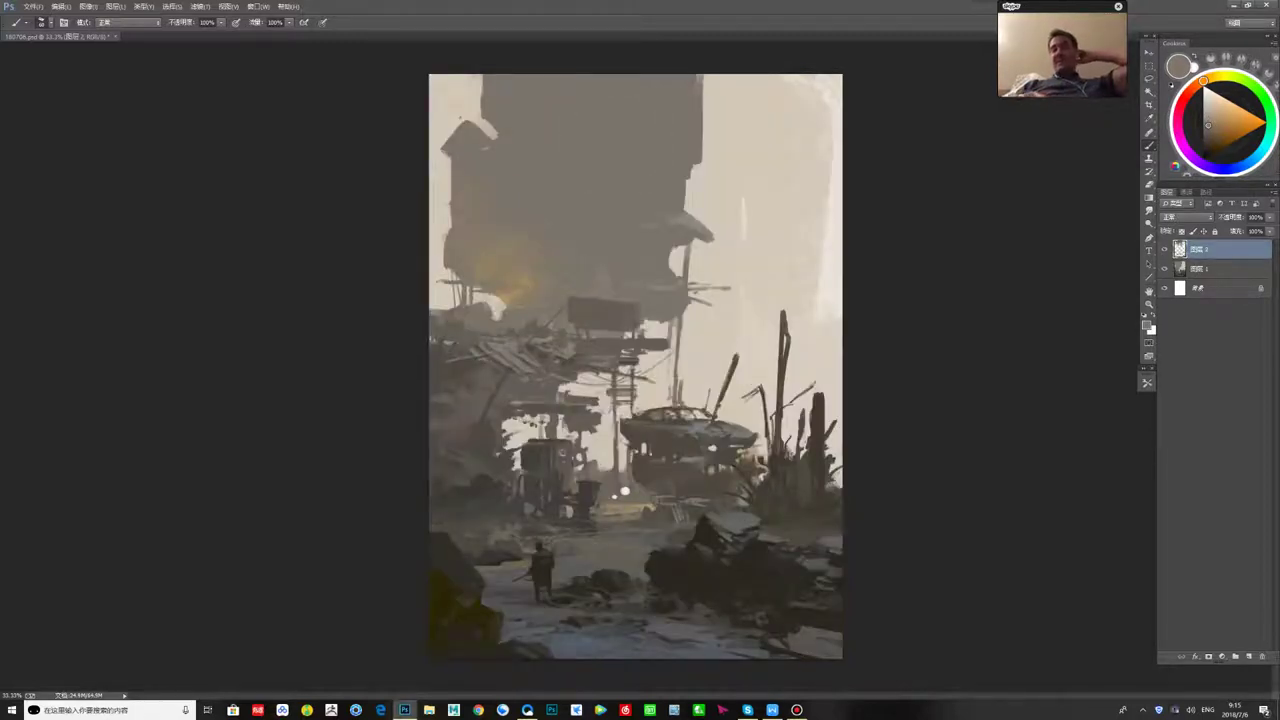
pyautogui.keyDown('alt'); pyautogui.click(700, 340); pyautogui.keyUp('alt')
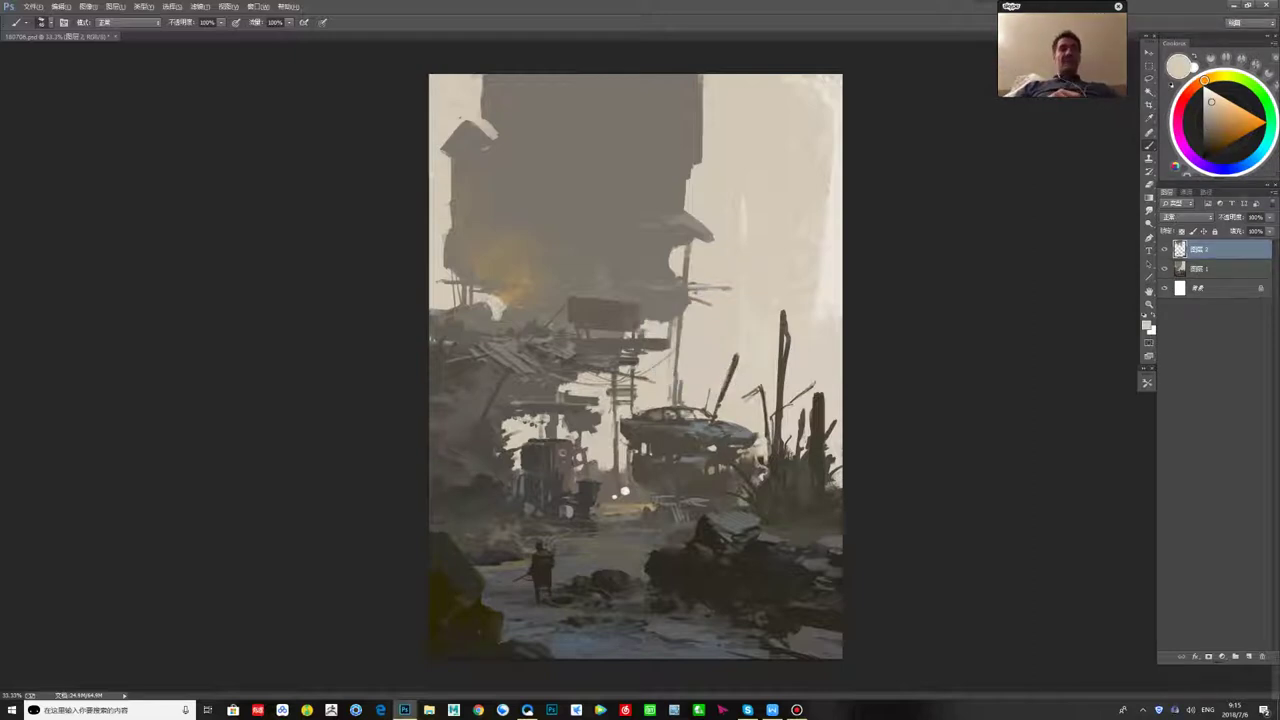
pyautogui.moveTo(678, 317); pyautogui.dragTo(677, 337)
pyautogui.keyDown('alt'); pyautogui.click(679, 330); pyautogui.keyUp('alt')
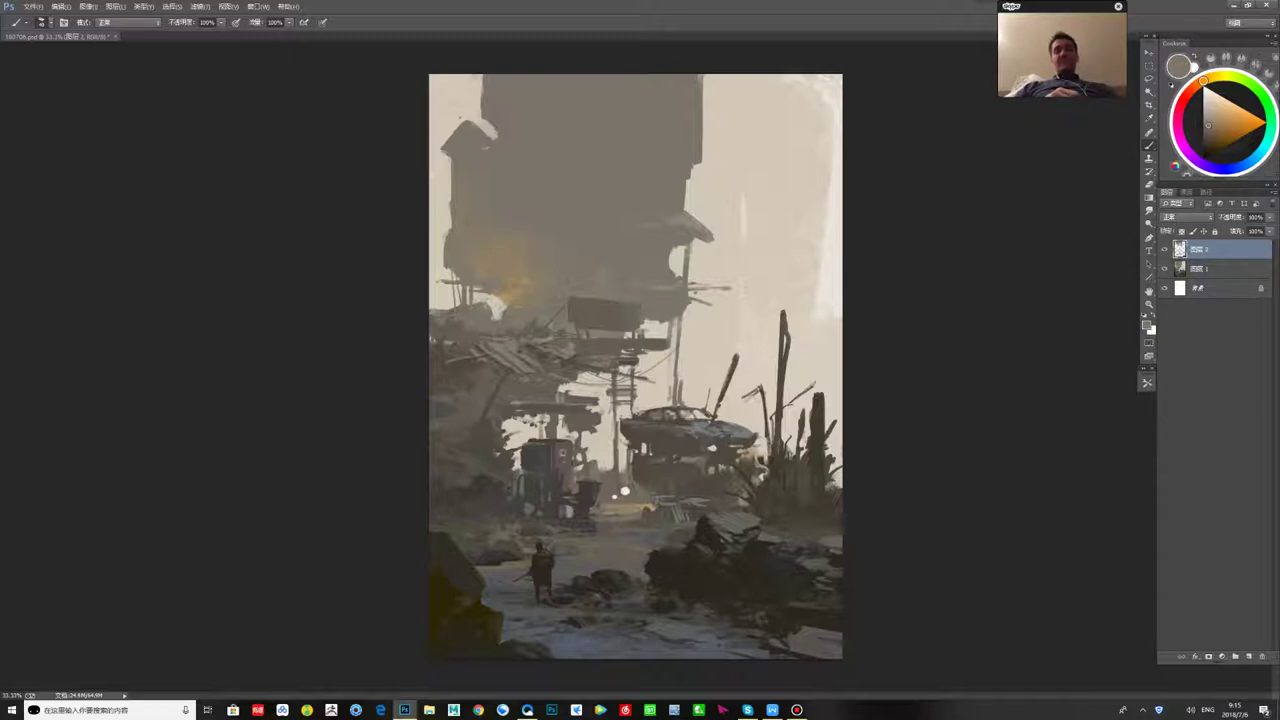
pyautogui.moveTo(482, 76); pyautogui.dragTo(479, 115)
pyautogui.keyDown('alt'); pyautogui.click(716, 108); pyautogui.keyUp('alt')
pyautogui.keyDown('alt'); pyautogui.click(687, 105); pyautogui.keyUp('alt')
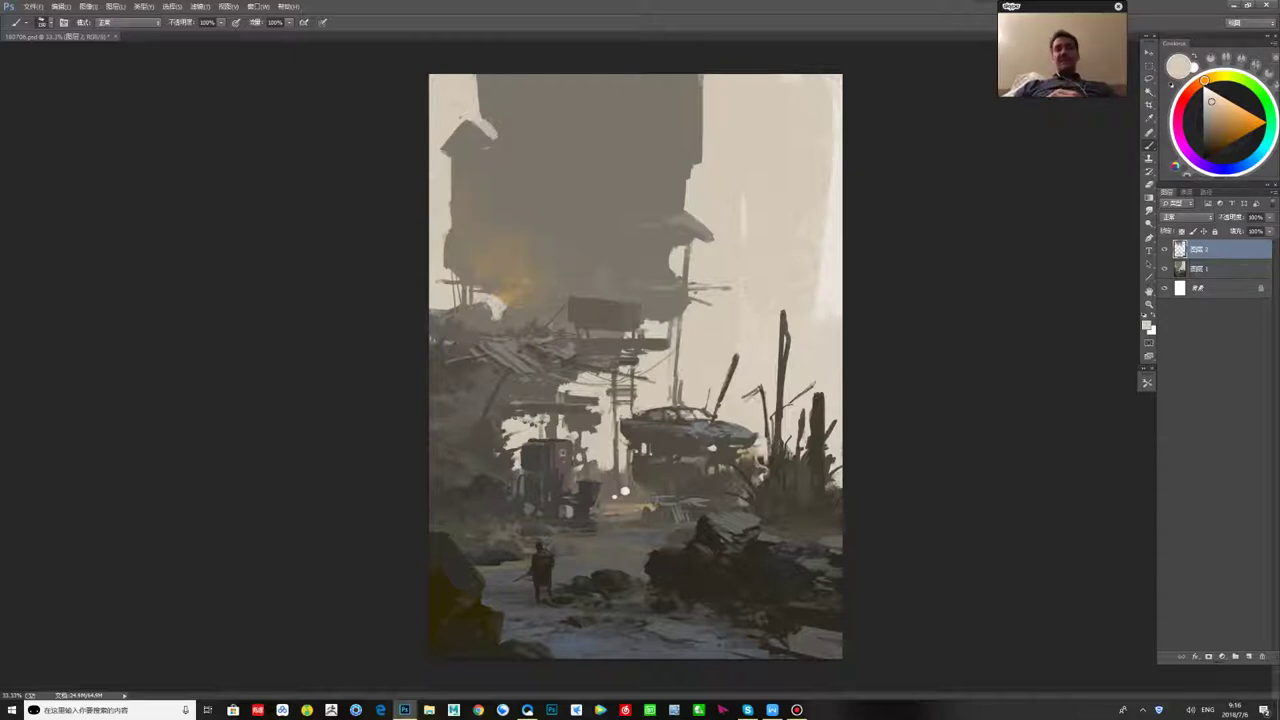
# - Soften the bright gap at the base of the tower beneath the orange glow with sampled hazy grey
pyautogui.keyDown('alt'); pyautogui.click(499, 318); pyautogui.keyUp('alt')
pyautogui.moveTo(505, 315); pyautogui.dragTo(539, 293)
pyautogui.keyDown('alt'); pyautogui.click(540, 296); pyautogui.keyUp('alt')
pyautogui.press('[')
pyautogui.press('[')
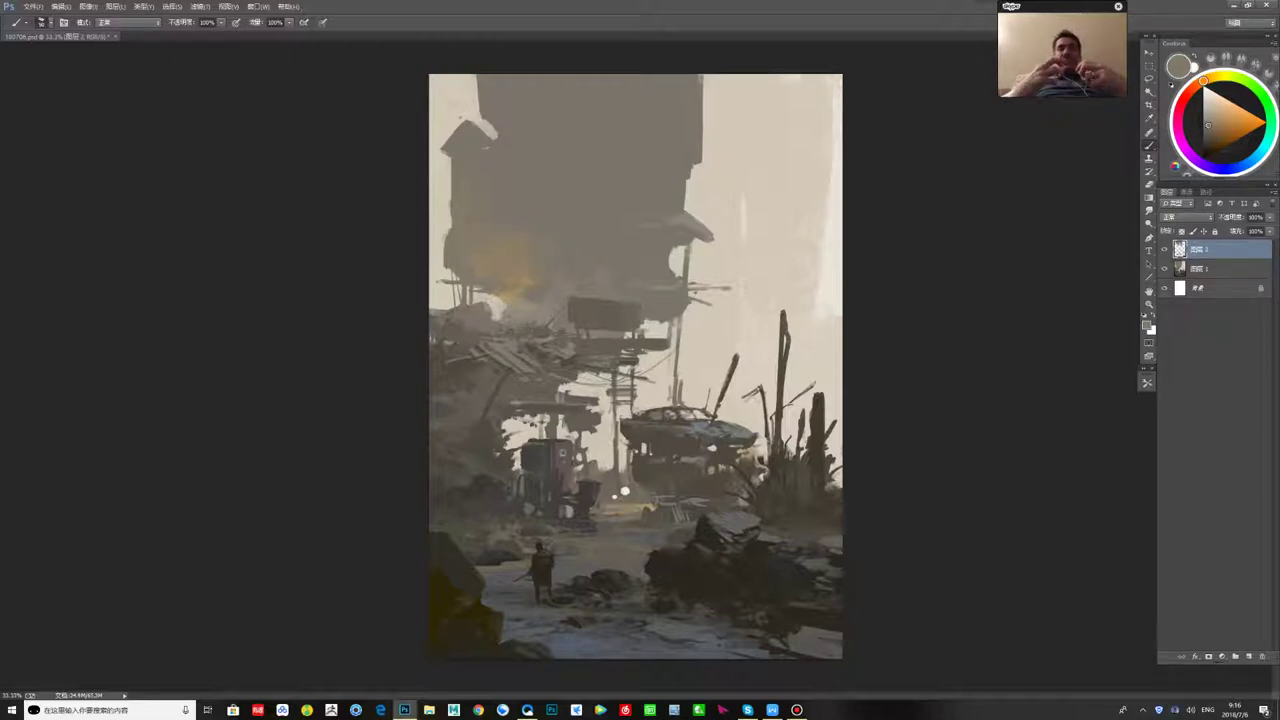
# - Refine the thin posts and crossbar beneath the tower's outer corner with a smaller brush in sampled greys and sky colour
pyautogui.keyDown('alt'); pyautogui.click(453, 276); pyautogui.keyUp('alt')
pyautogui.press('[')
pyautogui.press('[')
pyautogui.press('[')
pyautogui.press('[')
pyautogui.moveTo(460, 281)
pyautogui.mouseDown()
pyautogui.moveTo(490, 280)
pyautogui.moveTo(480, 284)
pyautogui.mouseUp()
pyautogui.keyDown('alt'); pyautogui.click(474, 271); pyautogui.keyUp('alt')
pyautogui.keyDown('alt'); pyautogui.click(457, 276); pyautogui.keyUp('alt')
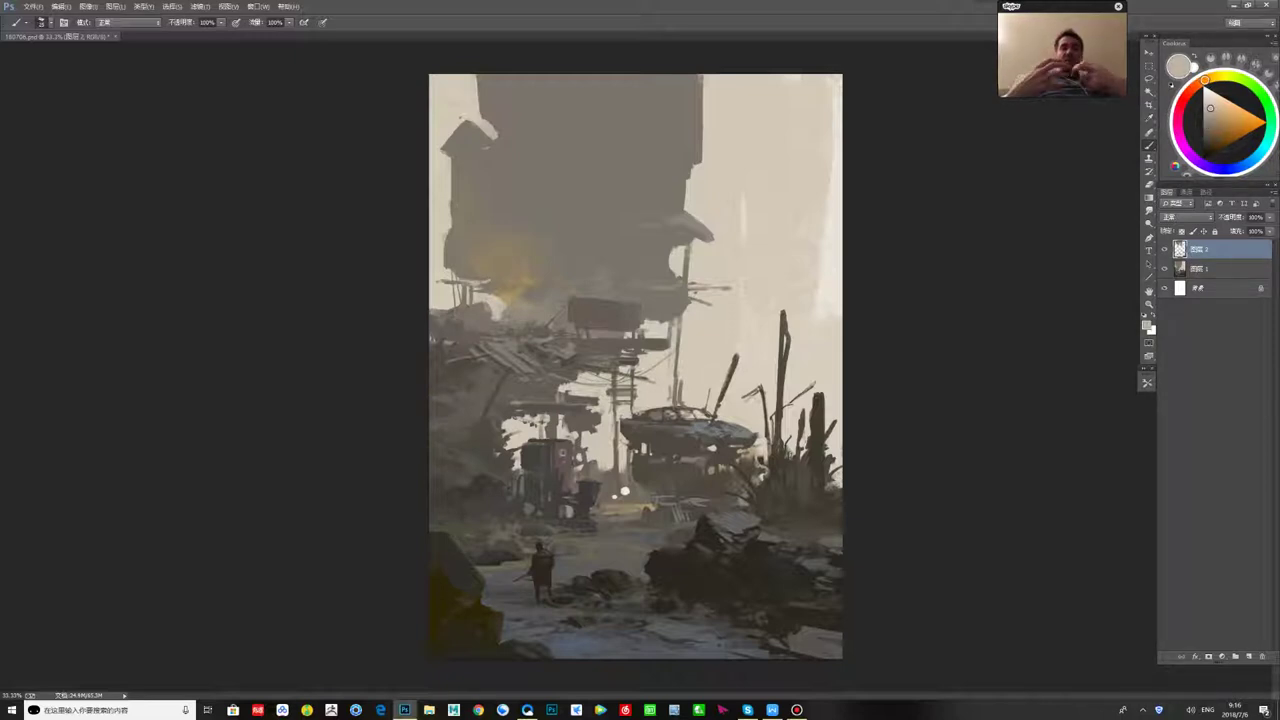
pyautogui.keyDown('alt'); pyautogui.click(474, 275); pyautogui.keyUp('alt')
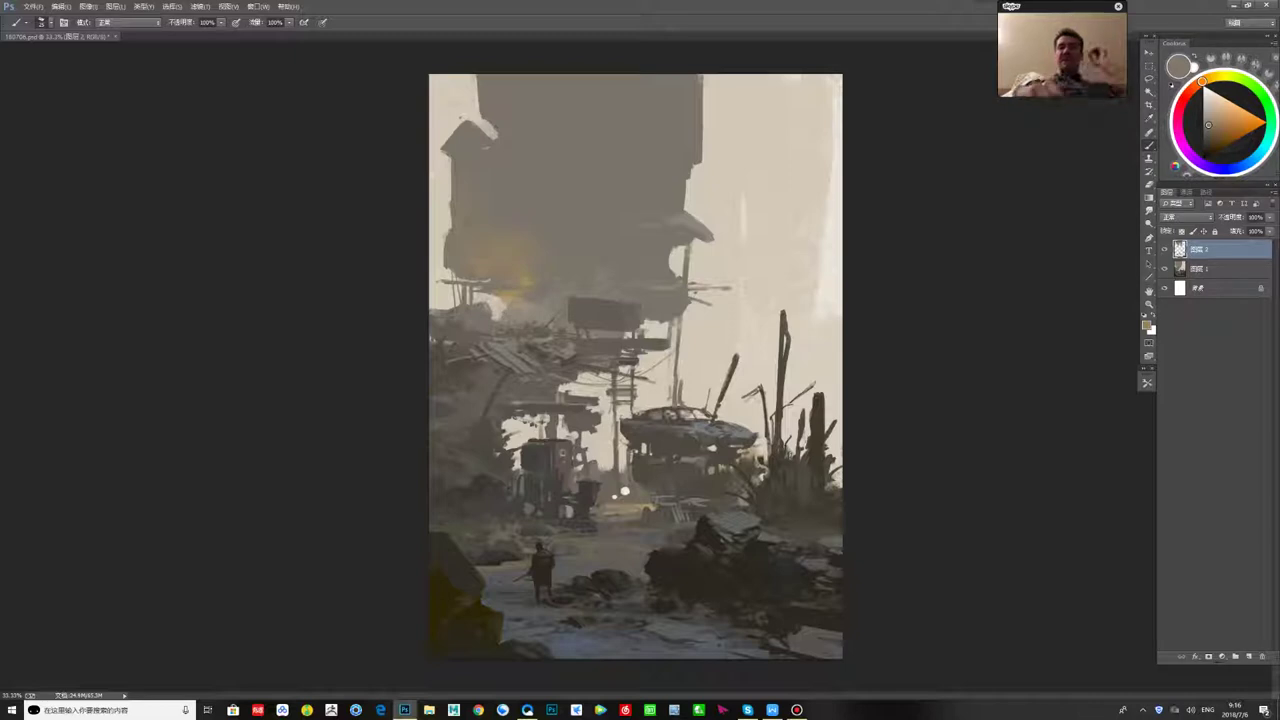
# - Rework the pale gap and mound edge under the thin posts with sampled warm grey tones
pyautogui.keyDown('alt'); pyautogui.click(488, 304); pyautogui.keyUp('alt')
pyautogui.moveTo(474, 299); pyautogui.dragTo(474, 321)
pyautogui.keyDown('alt'); pyautogui.click(478, 278); pyautogui.keyUp('alt')
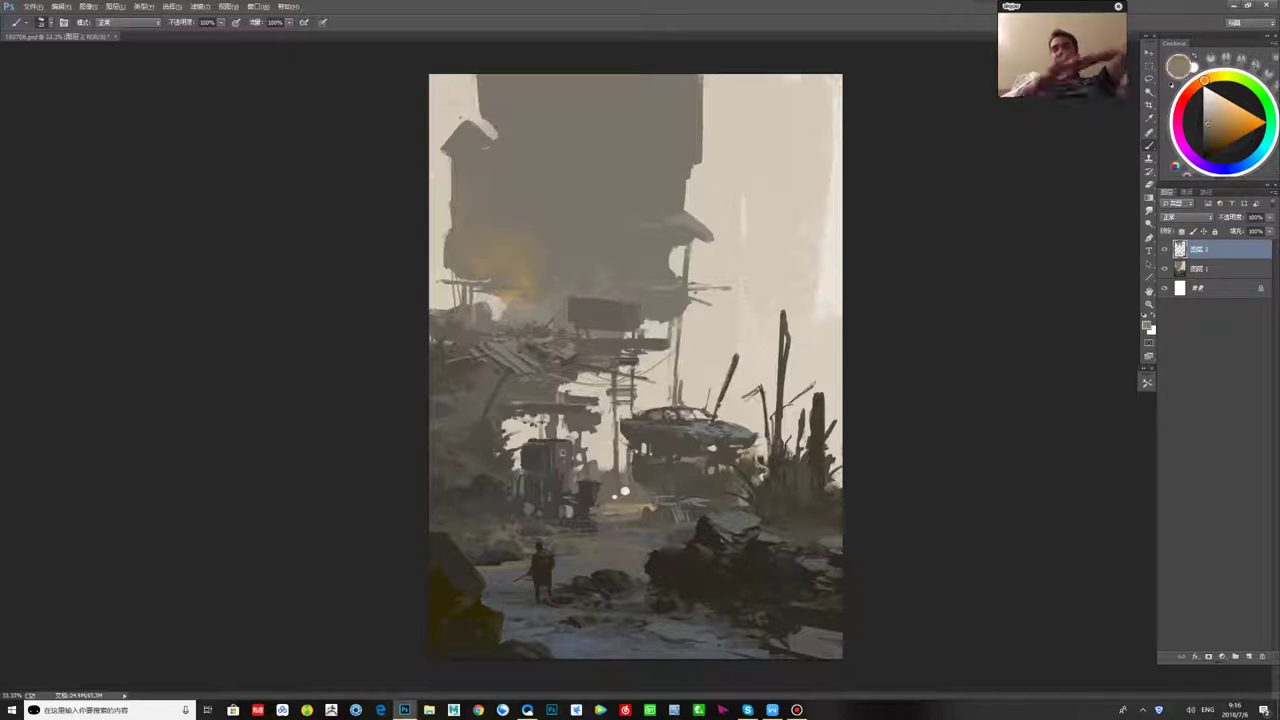
# - Refine the dark hanging boards above the booth with sampled warm greys
pyautogui.keyDown('alt'); pyautogui.click(619, 299); pyautogui.keyUp('alt')
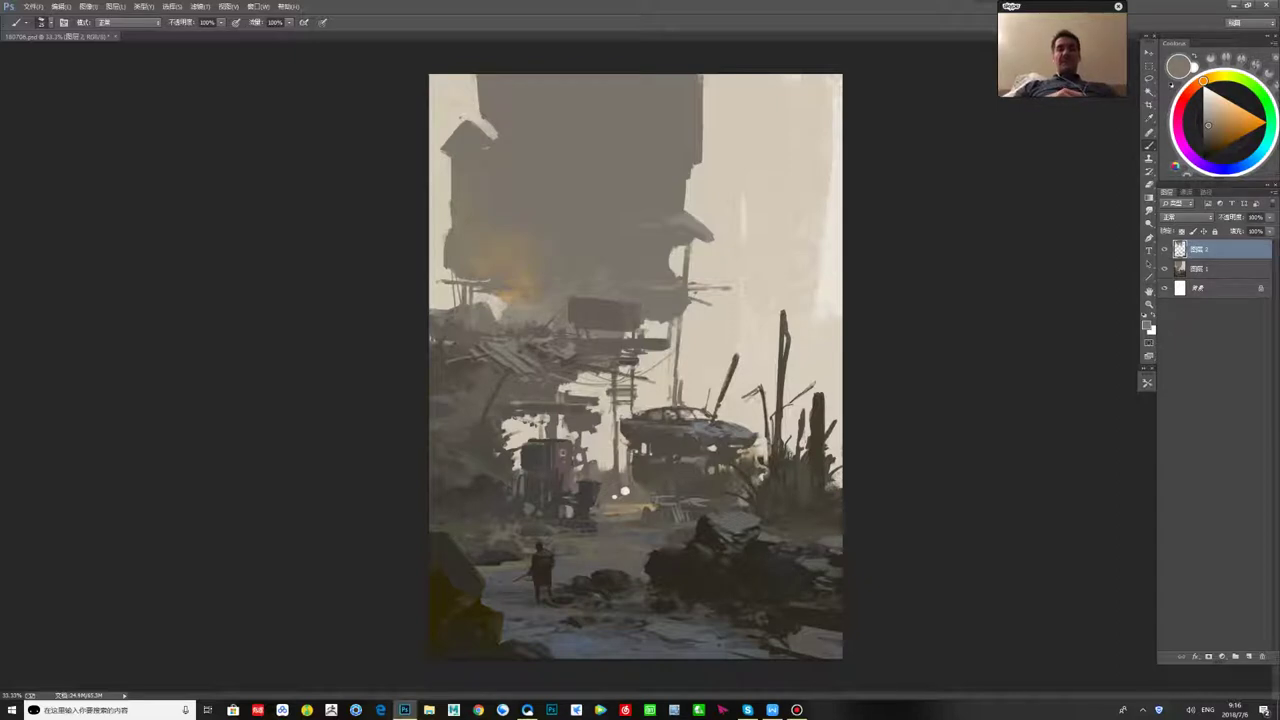
pyautogui.keyDown('alt'); pyautogui.click(655, 328); pyautogui.keyUp('alt')
pyautogui.moveTo(601, 413); pyautogui.dragTo(596, 423)
pyautogui.keyDown('alt'); pyautogui.click(591, 418); pyautogui.keyUp('alt')
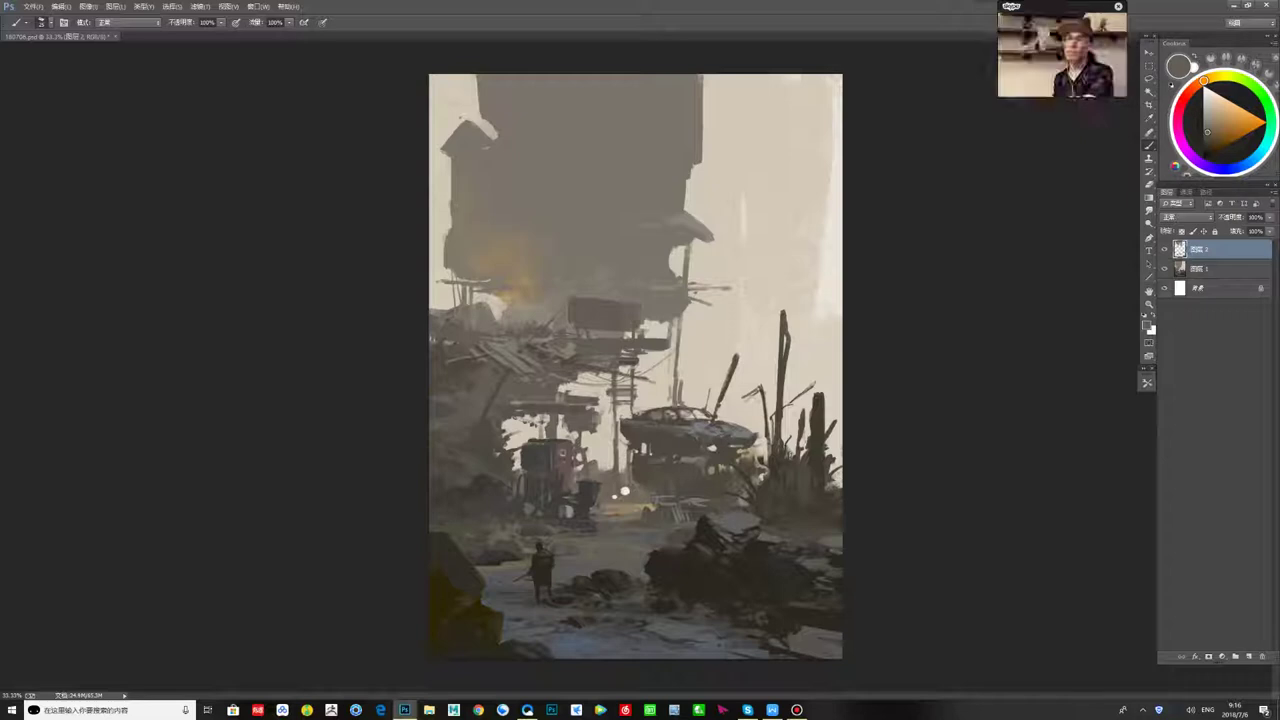
pyautogui.keyDown('alt'); pyautogui.click(590, 416); pyautogui.keyUp('alt')
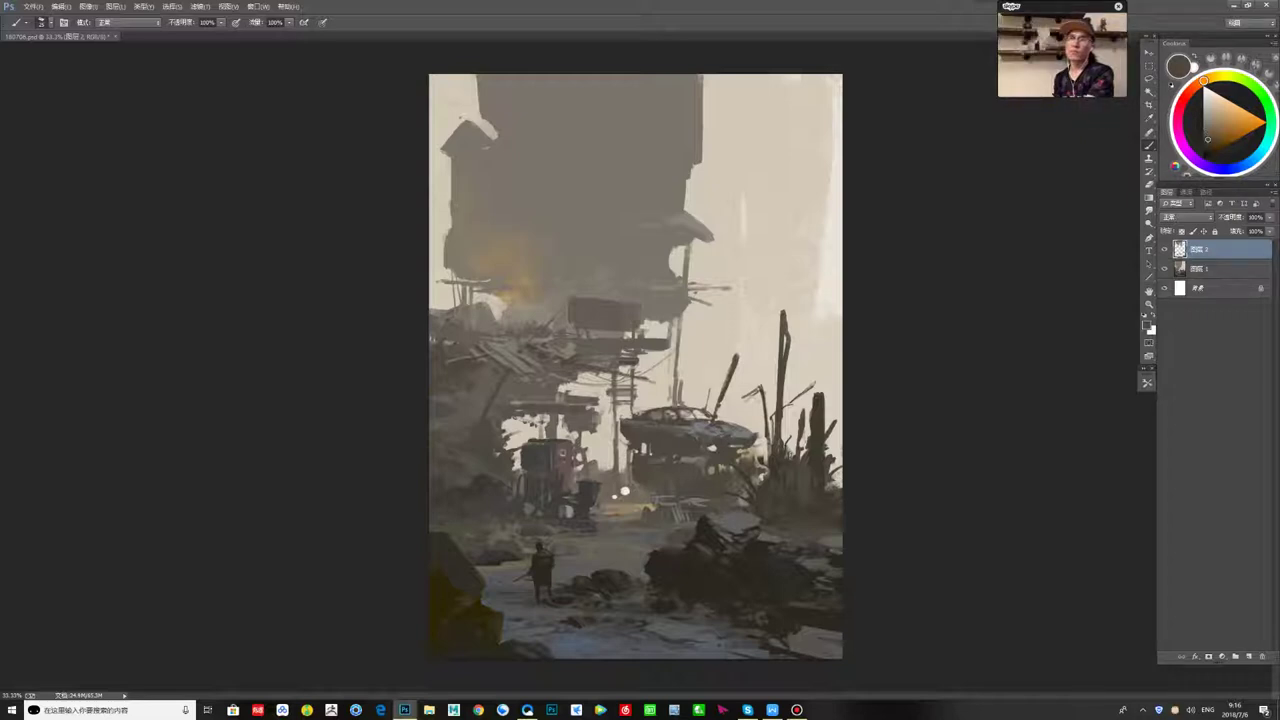
pyautogui.keyDown('alt'); pyautogui.click(592, 416); pyautogui.keyUp('alt')
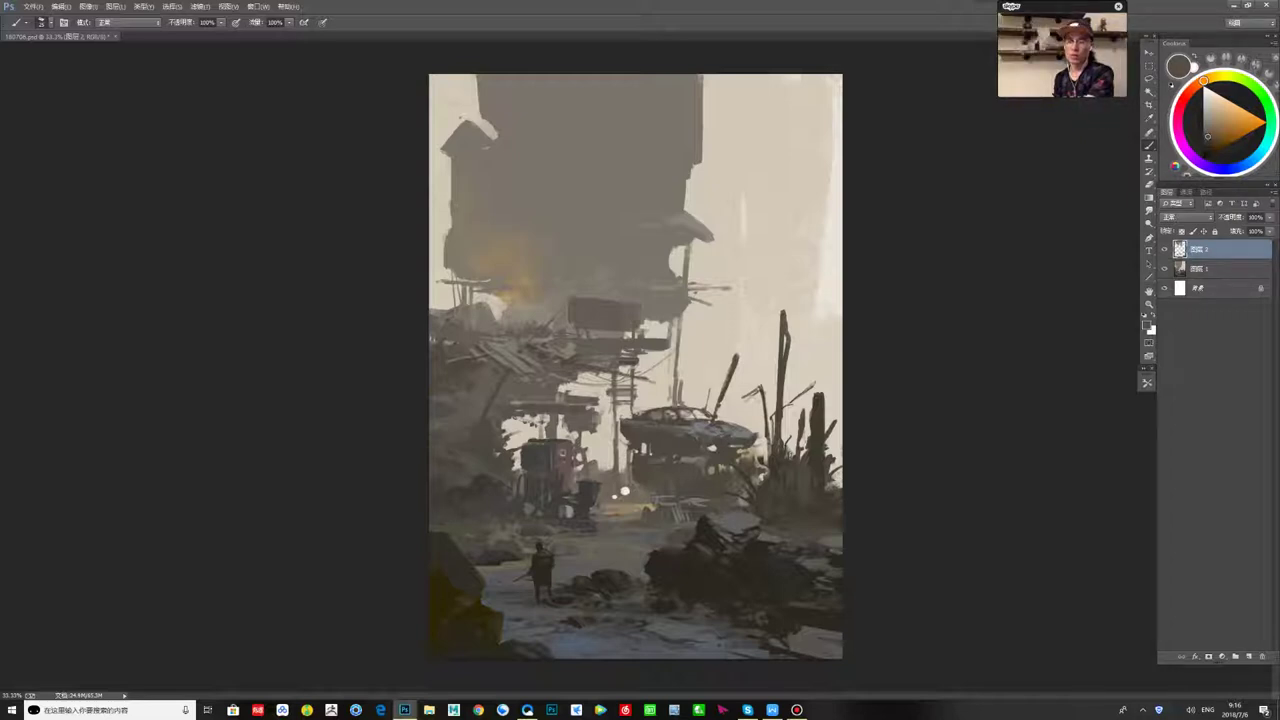
pyautogui.keyDown('alt'); pyautogui.click(592, 416); pyautogui.keyUp('alt')
pyautogui.keyDown('alt'); pyautogui.click(590, 420); pyautogui.keyUp('alt')
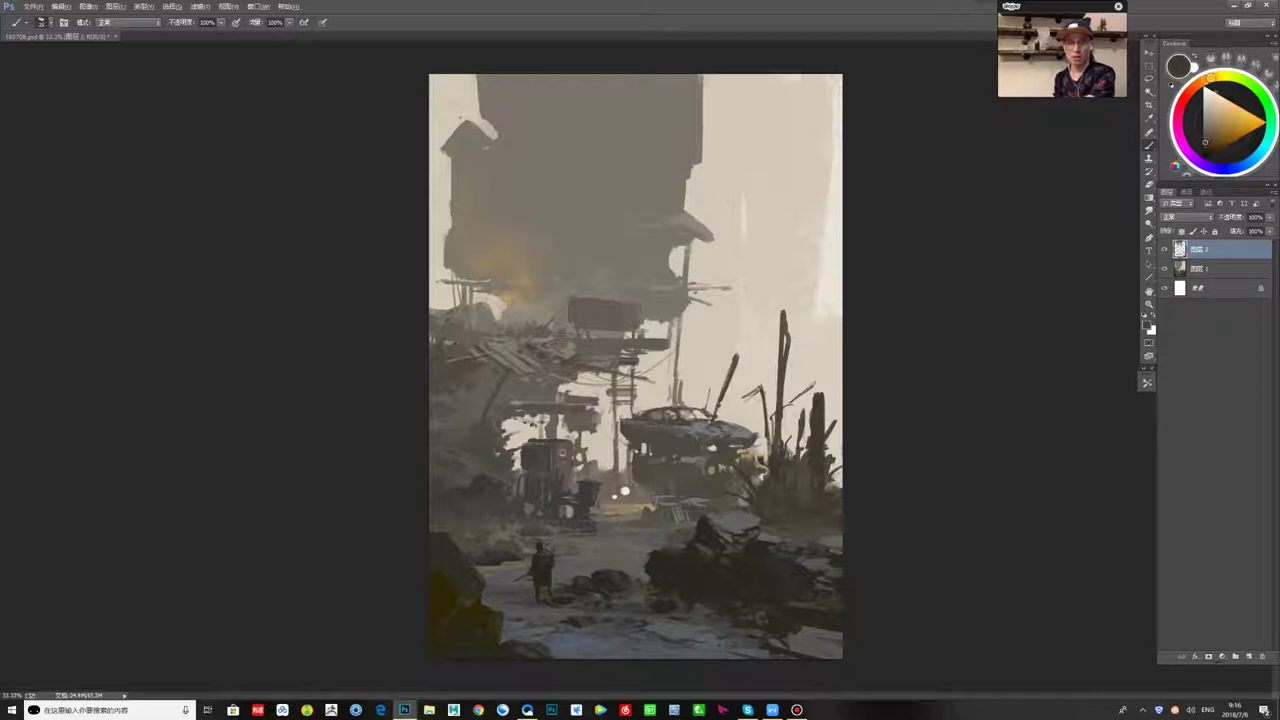
pyautogui.keyDown('alt'); pyautogui.click(590, 420); pyautogui.keyUp('alt')
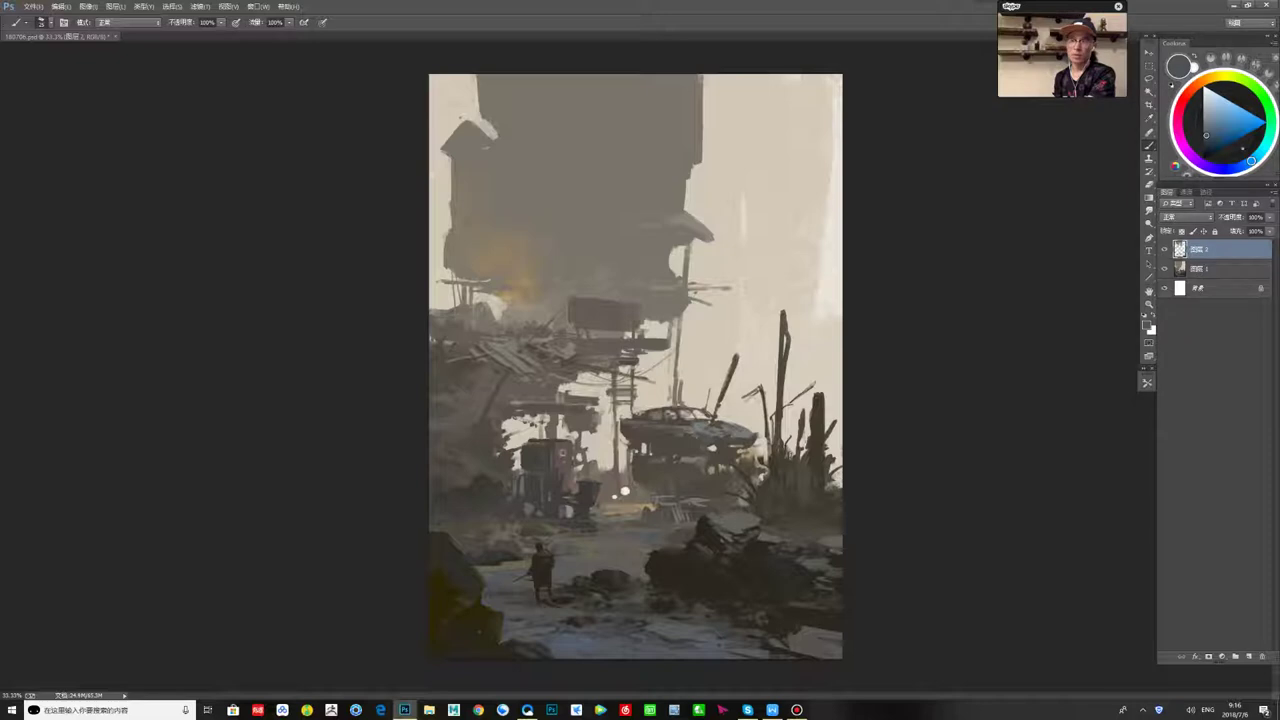
# - Touch up the ground and rubble at the booth's outer base with sampled dark warm grey
pyautogui.press('x')
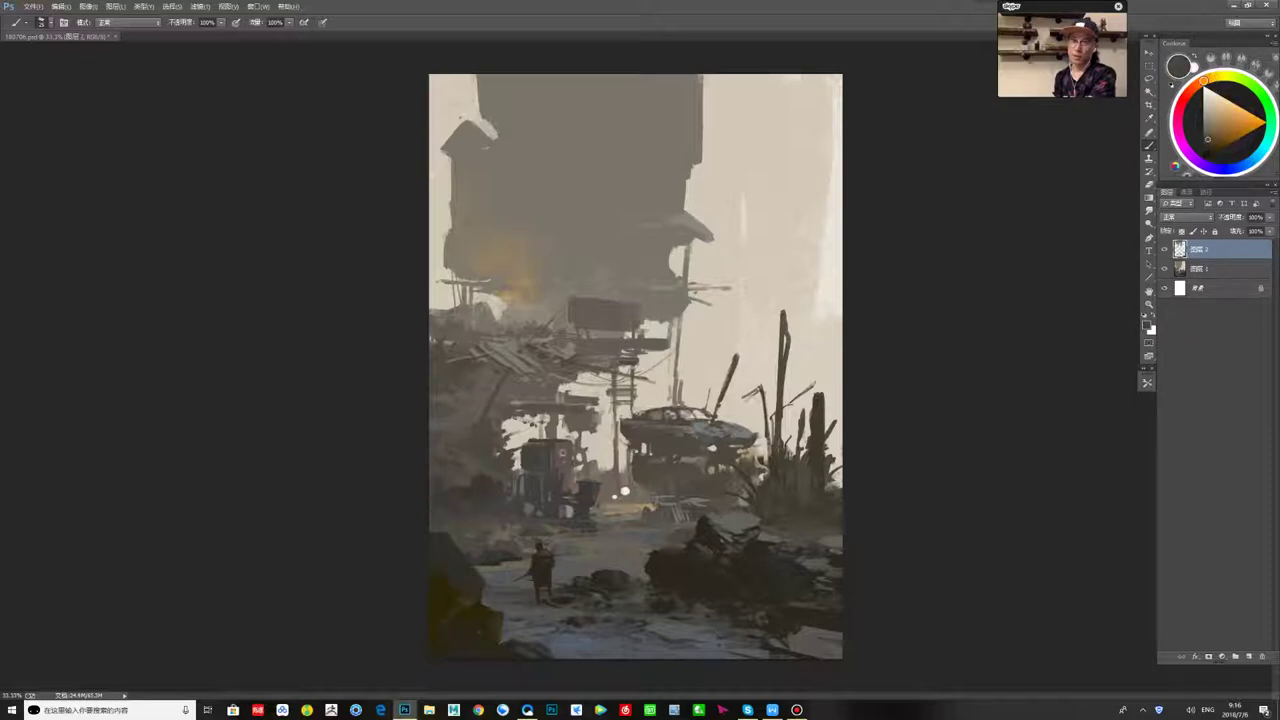
pyautogui.keyDown('alt'); pyautogui.click(506, 514); pyautogui.keyUp('alt')
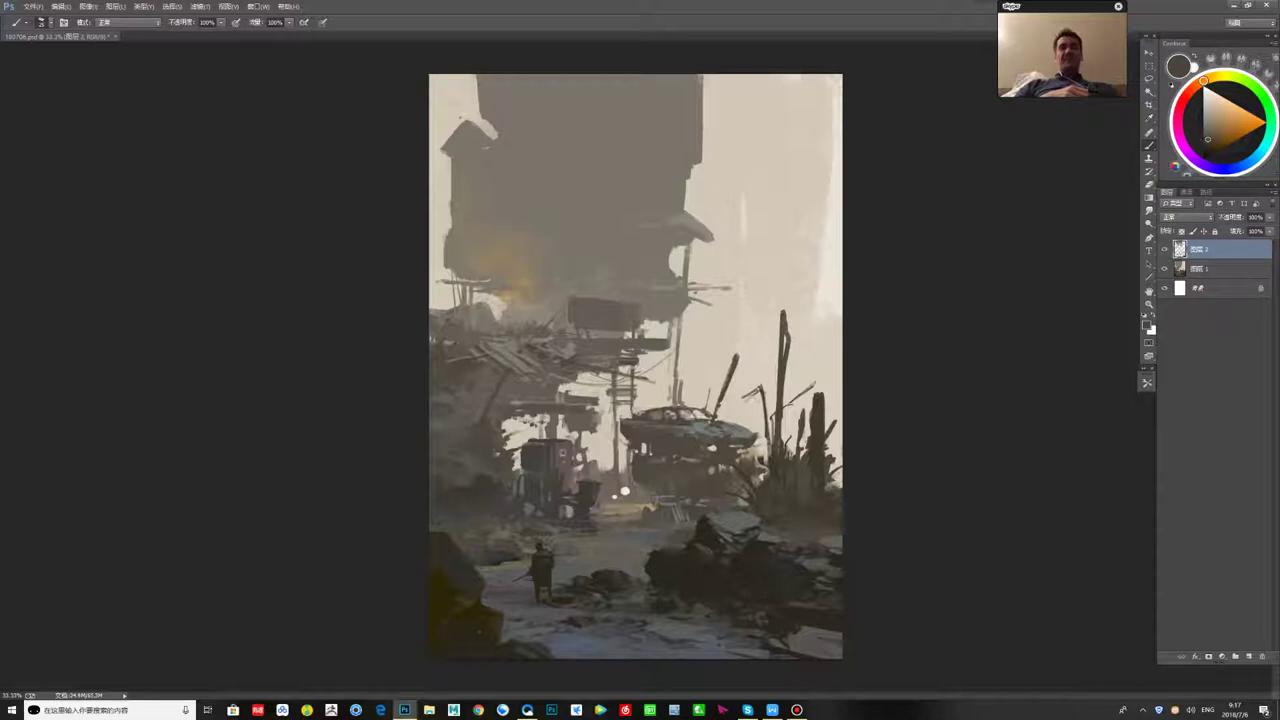
pyautogui.click(1208, 125)
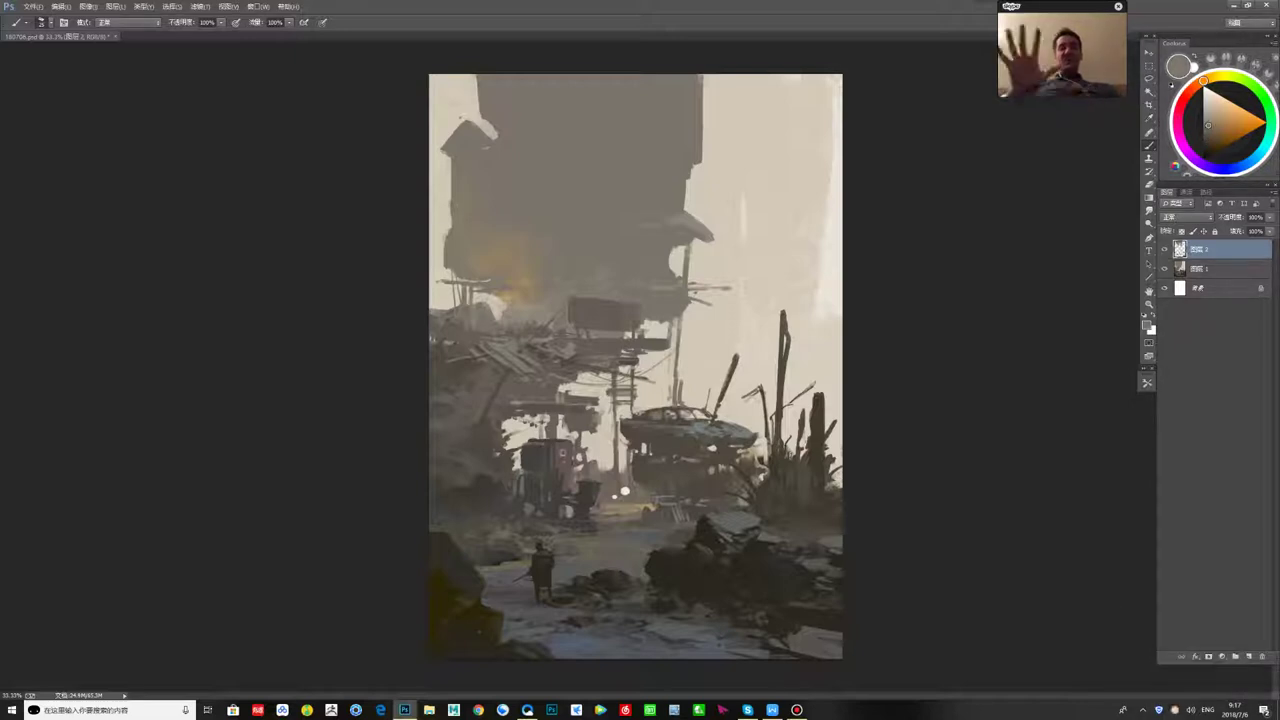
# - Flip the canvas horizontally and rework the rubble slope and the foreground rocks below the car with sampled dark greys
pyautogui.hotkey('ctrl', 'shift', 'h')
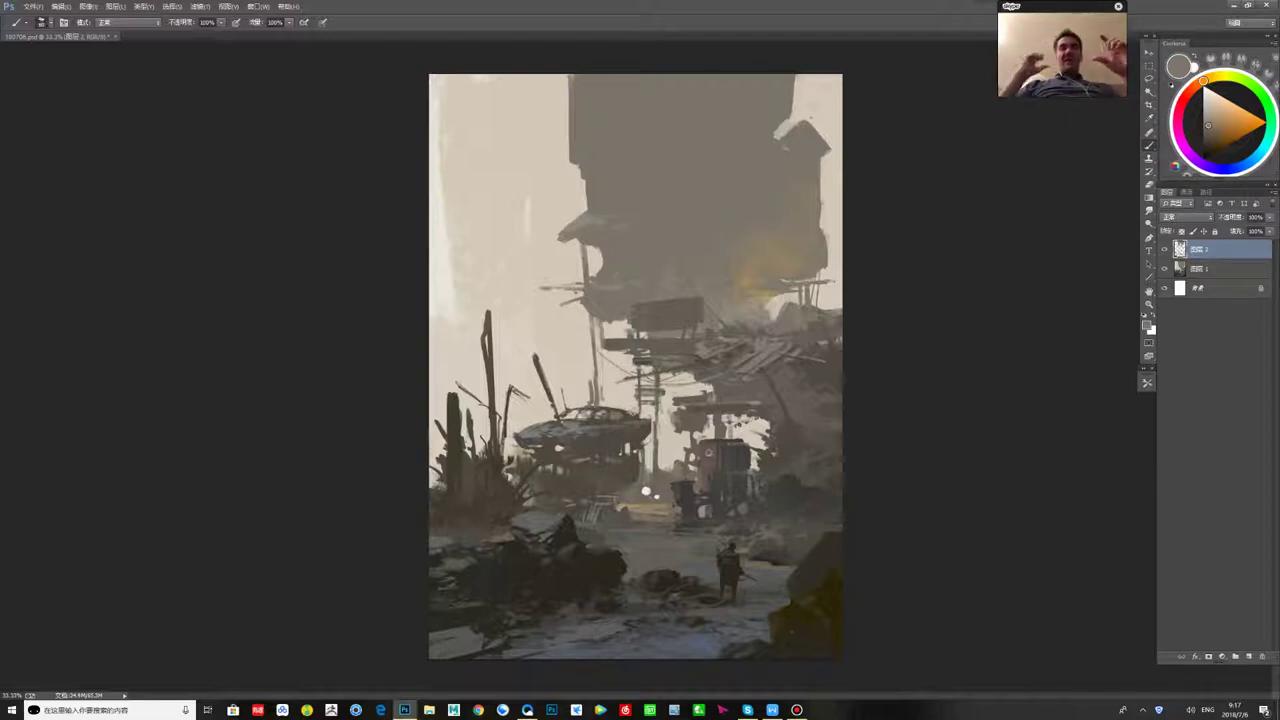
pyautogui.keyDown('alt'); pyautogui.click(780, 375); pyautogui.keyUp('alt')
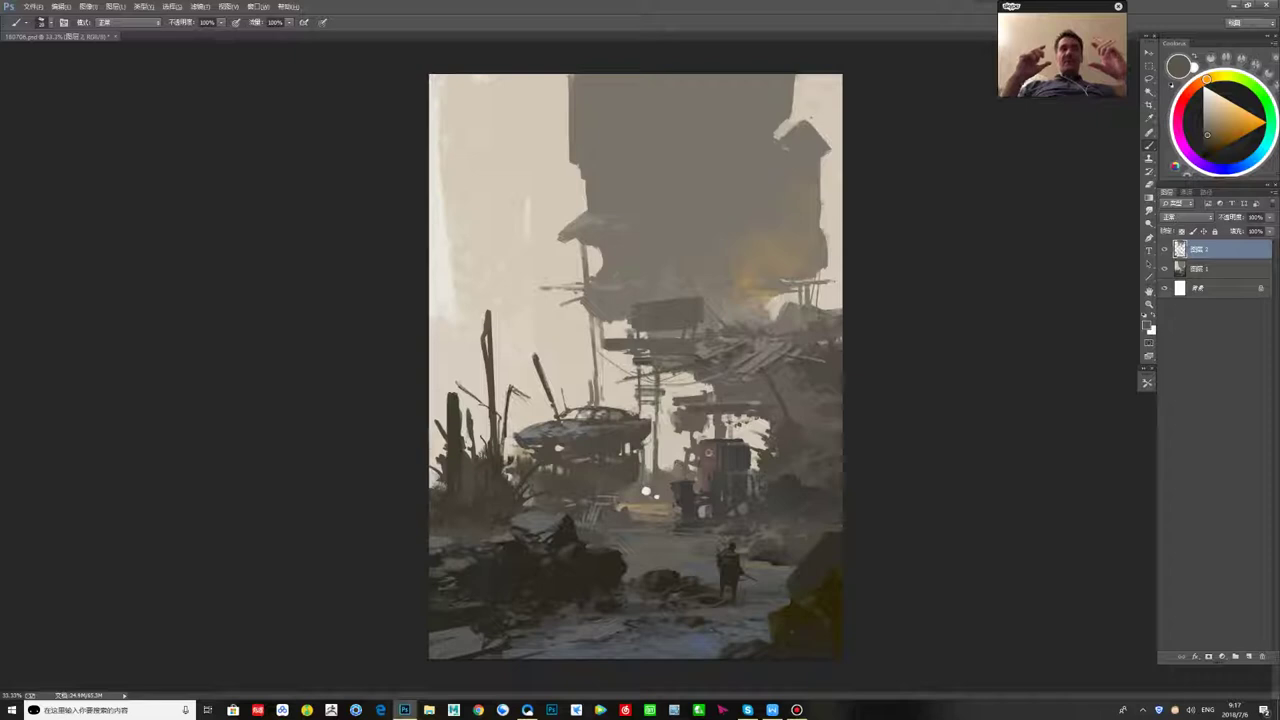
pyautogui.keyDown('alt'); pyautogui.click(539, 529); pyautogui.keyUp('alt')
pyautogui.keyDown('alt'); pyautogui.click(481, 519); pyautogui.keyUp('alt')
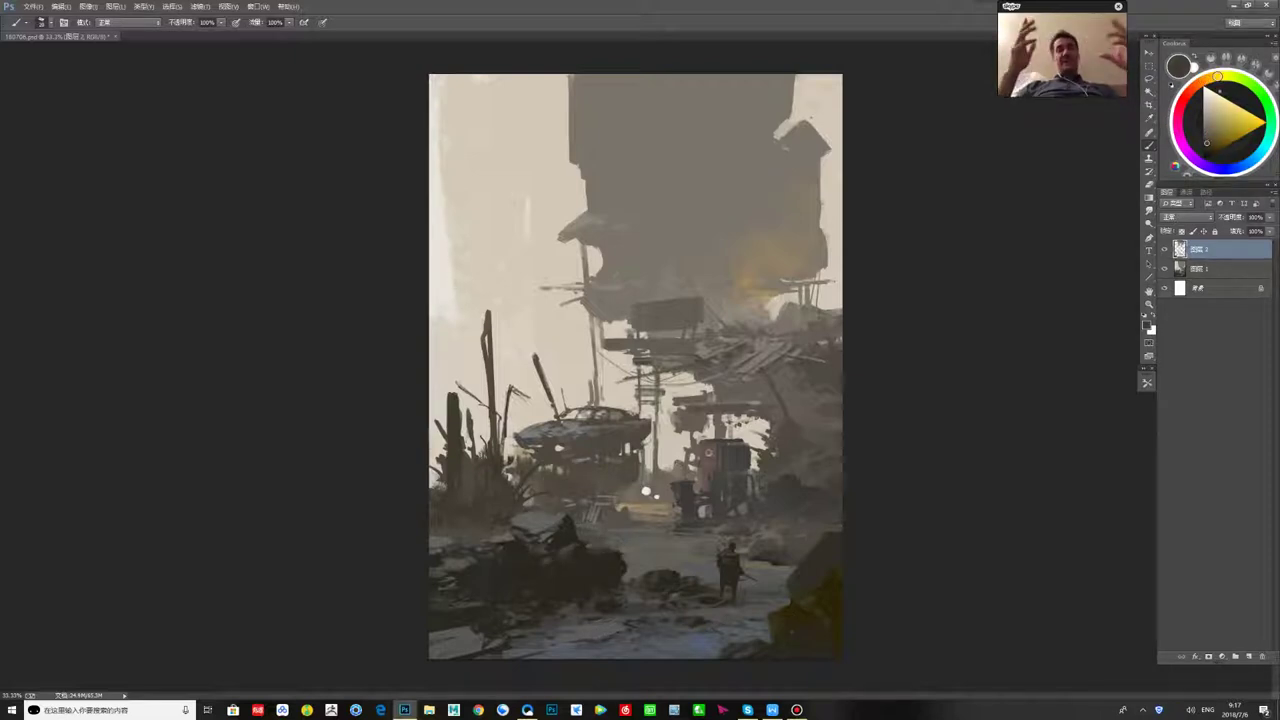
pyautogui.keyDown('alt'); pyautogui.click(690, 230); pyautogui.keyUp('alt')
pyautogui.keyDown('alt'); pyautogui.click(646, 492); pyautogui.keyUp('alt')
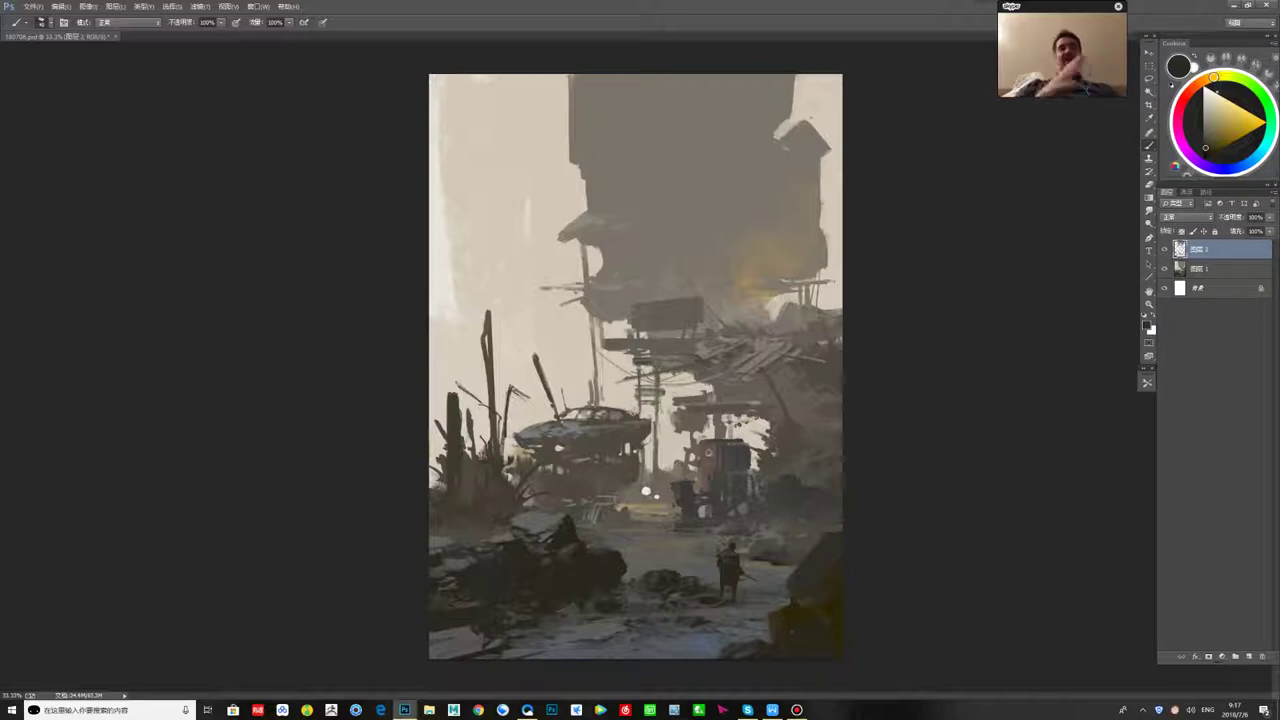
# - Reshape the base of the dark corner rock where it meets the bluish foreground ground, using sampled blue-grey and dark tones
pyautogui.keyDown('alt'); pyautogui.click(718, 642); pyautogui.keyUp('alt')
pyautogui.moveTo(719, 656); pyautogui.dragTo(752, 644)
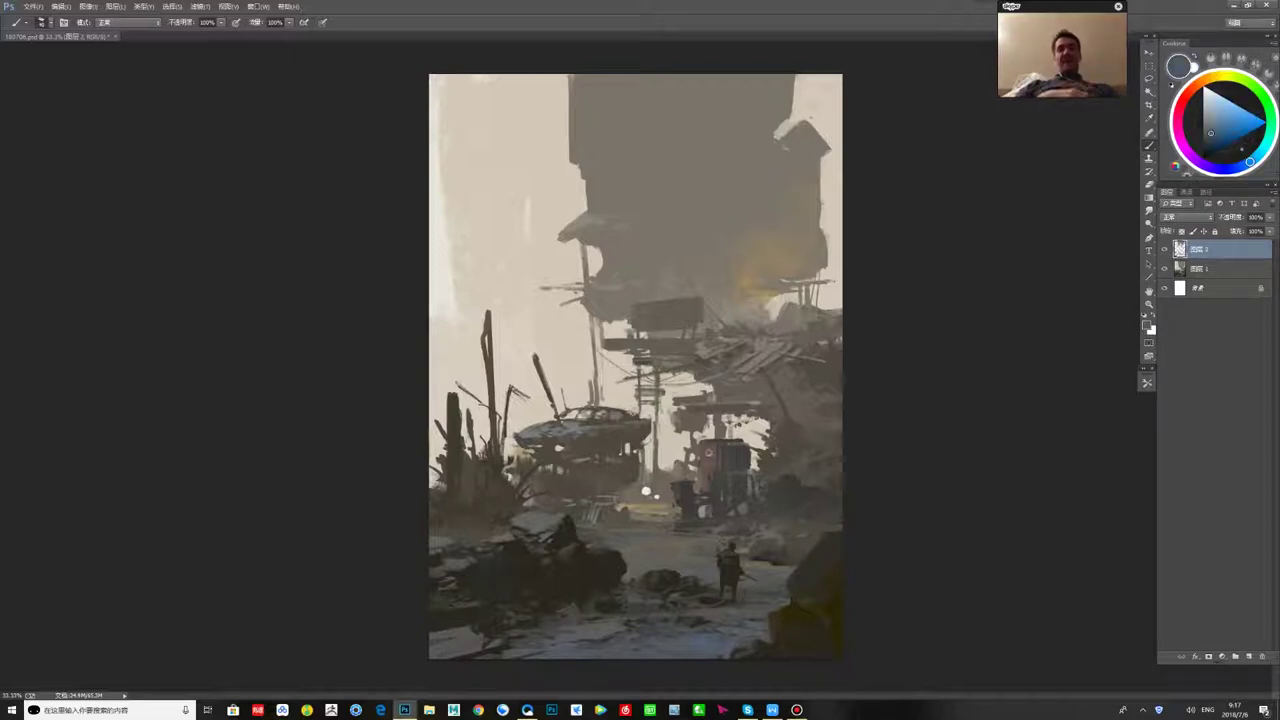
pyautogui.keyDown('alt'); pyautogui.click(764, 640); pyautogui.keyUp('alt')
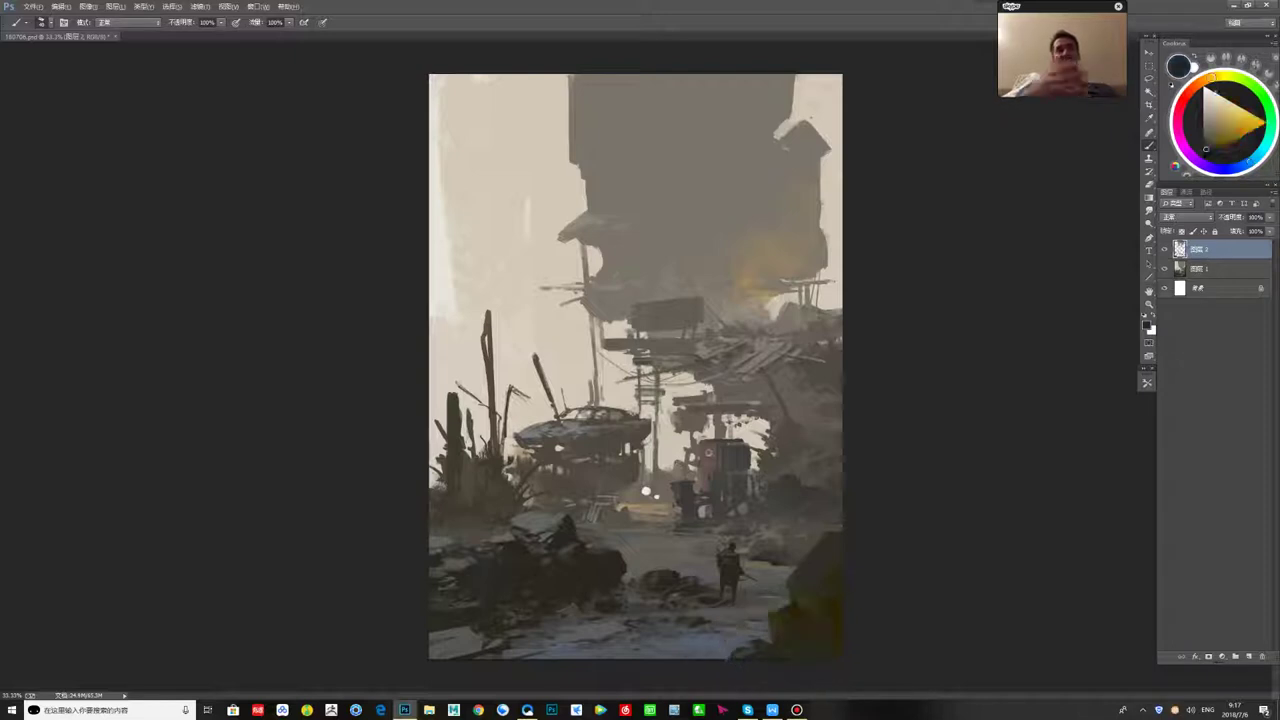
pyautogui.keyDown('alt'); pyautogui.click(764, 640); pyautogui.keyUp('alt')
pyautogui.keyDown('alt'); pyautogui.click(788, 640); pyautogui.keyUp('alt')
pyautogui.keyDown('alt'); pyautogui.click(749, 635); pyautogui.keyUp('alt')
pyautogui.keyDown('alt'); pyautogui.click(762, 609); pyautogui.keyUp('alt')
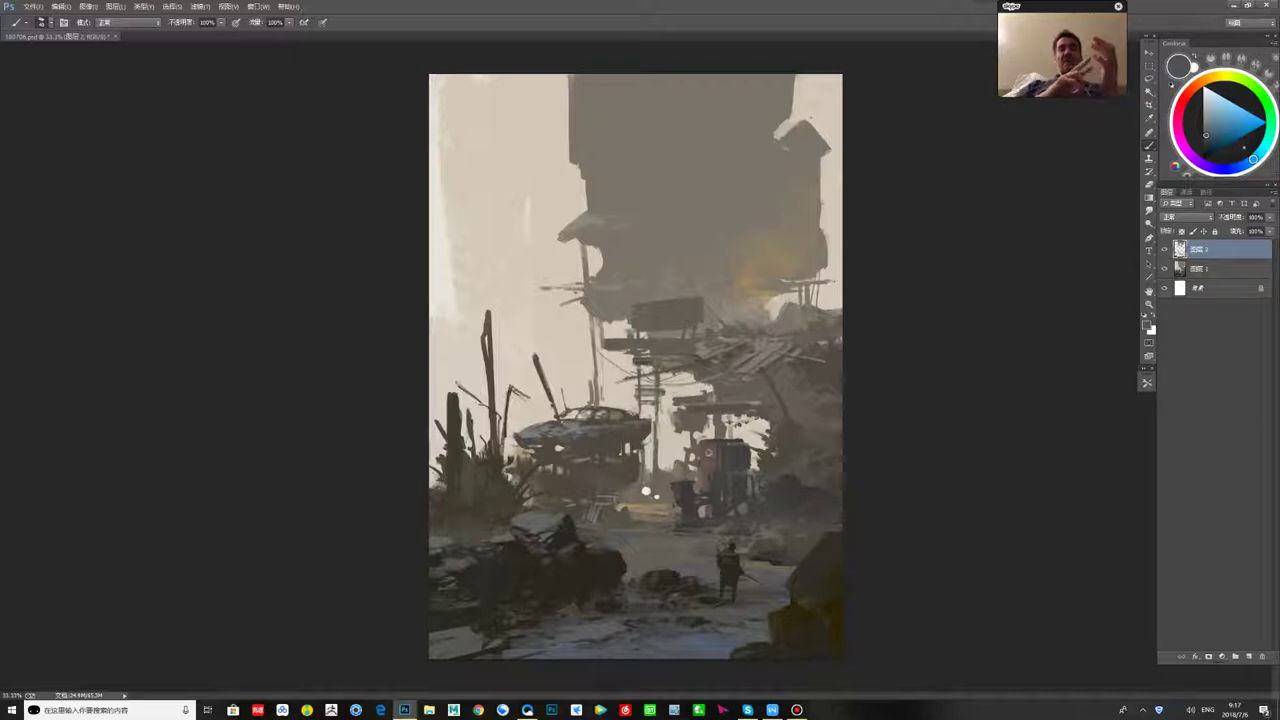
# - Paint darker rubble shapes into the mound behind the booth with sampled greys
pyautogui.keyDown('alt'); pyautogui.click(778, 499); pyautogui.keyUp('alt')
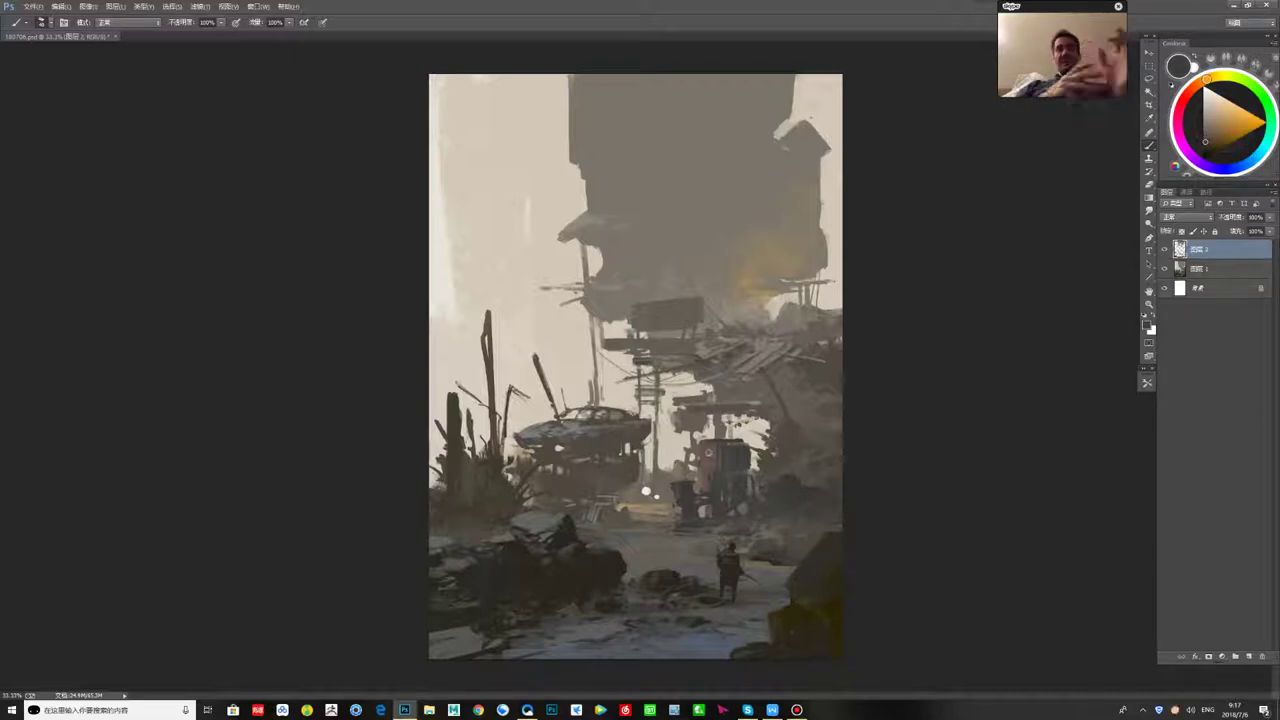
pyautogui.keyDown('alt'); pyautogui.click(798, 494); pyautogui.keyUp('alt')
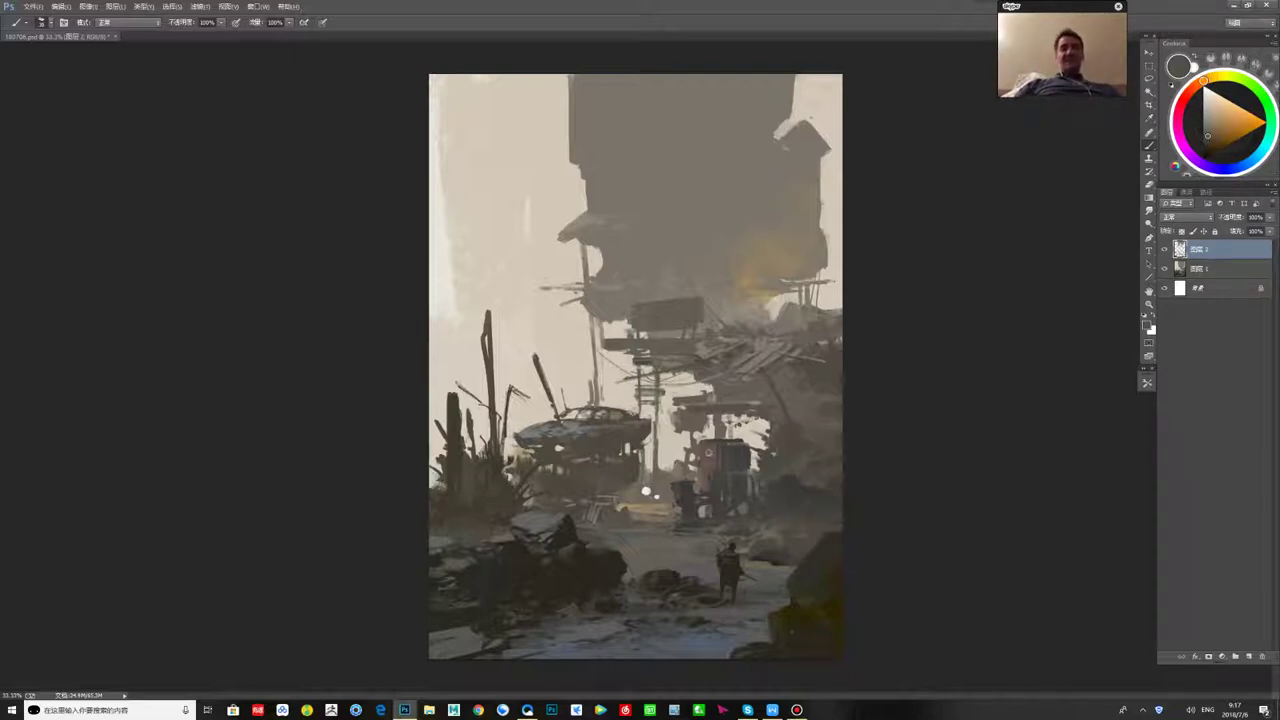
pyautogui.keyDown('alt'); pyautogui.click(737, 389); pyautogui.keyUp('alt')
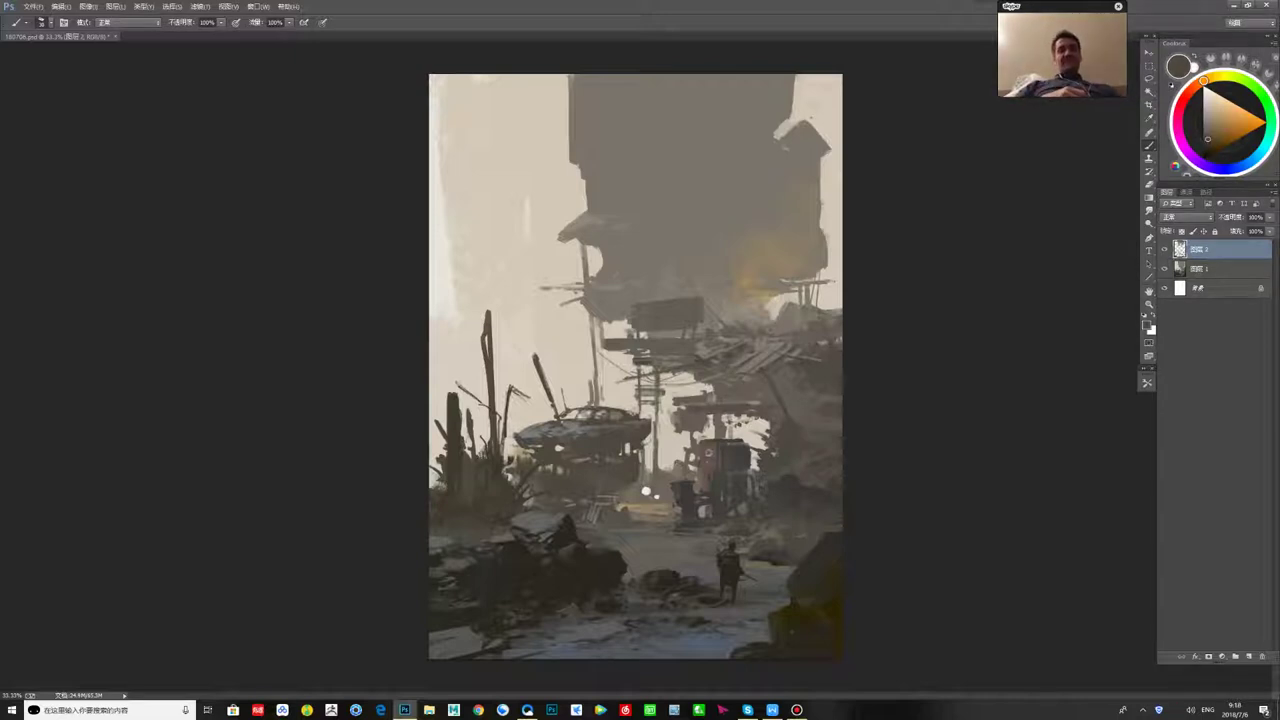
pyautogui.hotkey('alt', 'Tab')
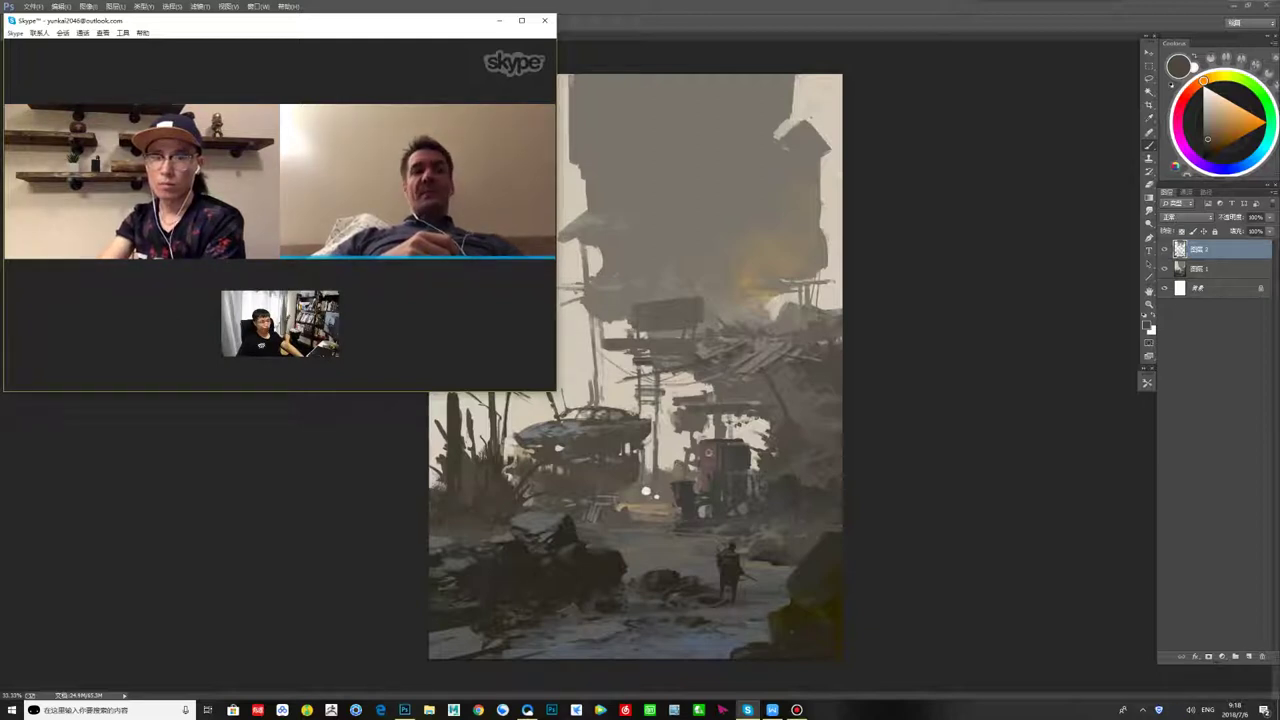
pyautogui.hotkey('alt', 'Tab')
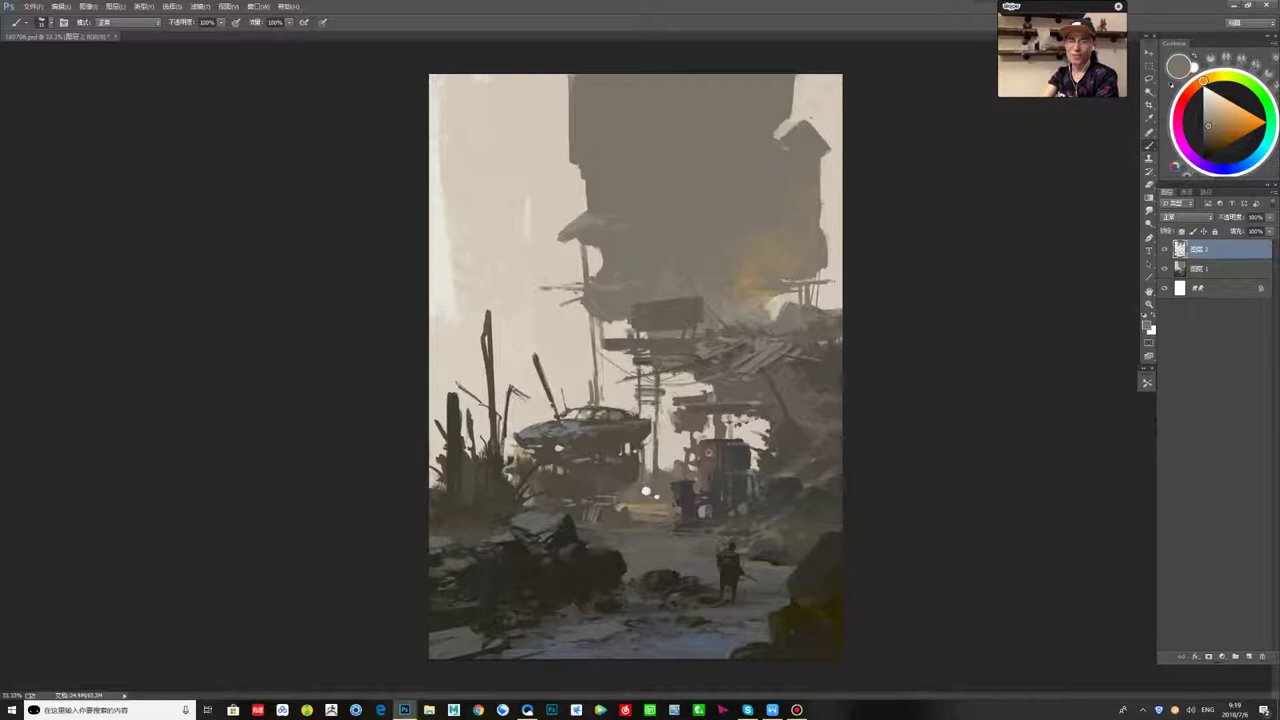
# - Define the low rubble and ground edge in front of the booth with sampled dark grey
pyautogui.moveTo(725, 524); pyautogui.dragTo(763, 524)
pyautogui.keyDown('alt'); pyautogui.click(745, 515); pyautogui.keyUp('alt')
pyautogui.click(1213, 78)
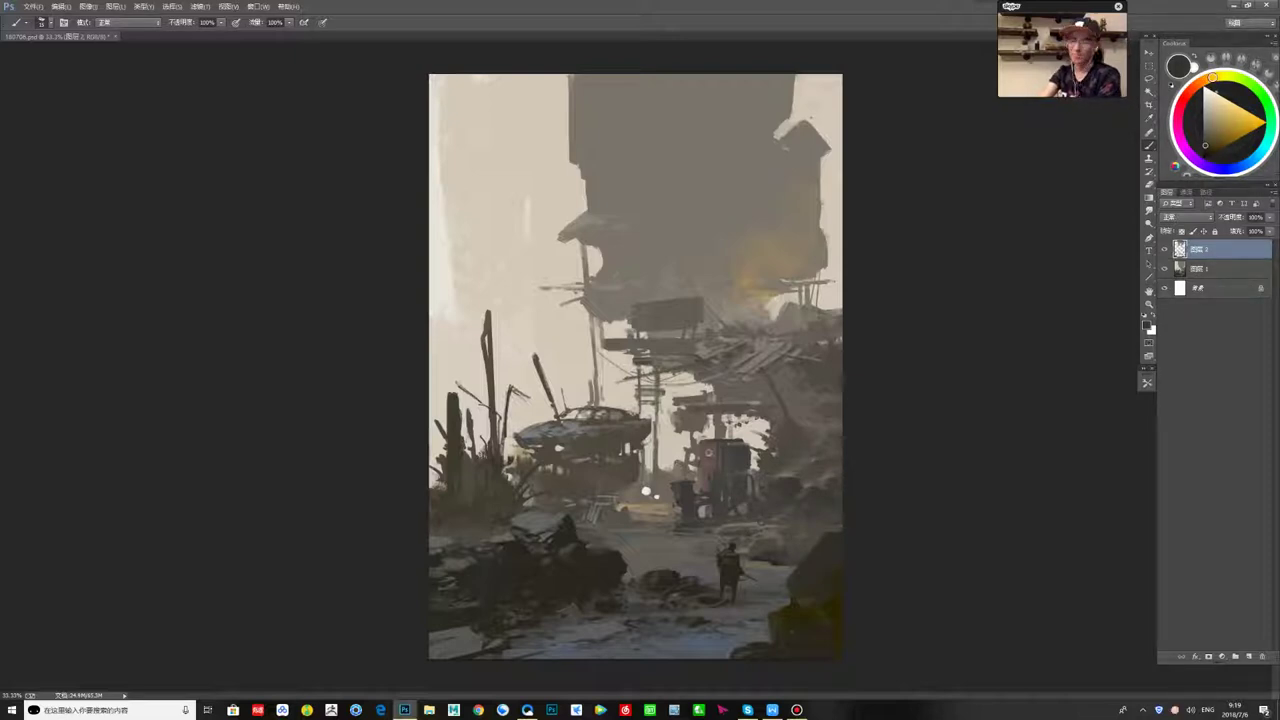
# - Flip the canvas horizontally and sharpen the billboard's outer edge and top with sampled dark and hazy greys
pyautogui.hotkey('ctrl', 'shift', 'h')
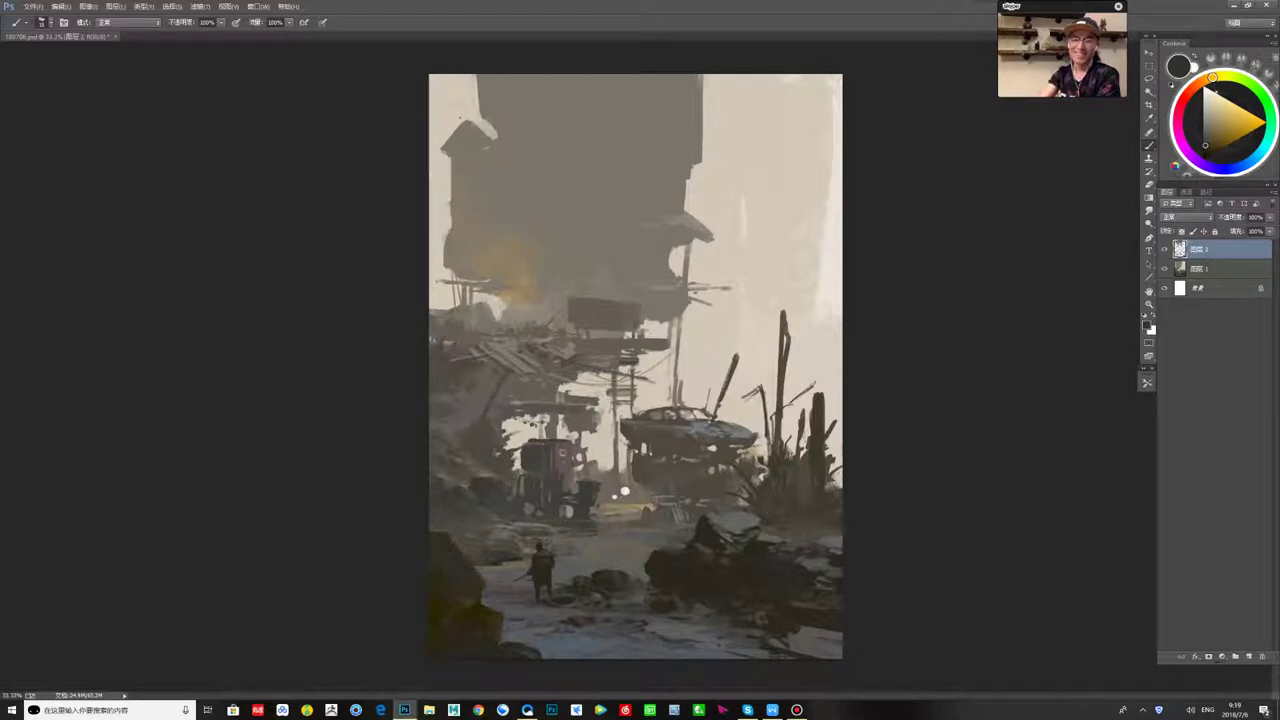
pyautogui.keyDown('alt'); pyautogui.click(720, 330); pyautogui.keyUp('alt')
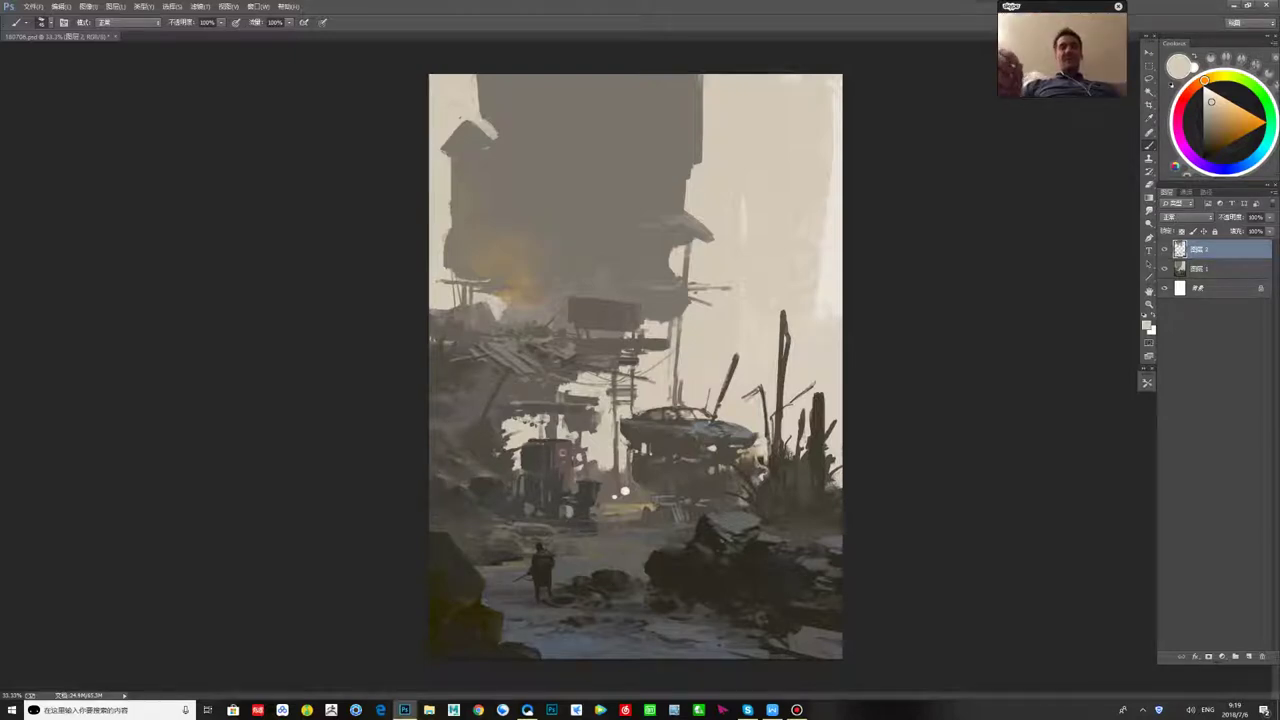
pyautogui.keyDown('alt'); pyautogui.click(630, 482); pyautogui.keyUp('alt')
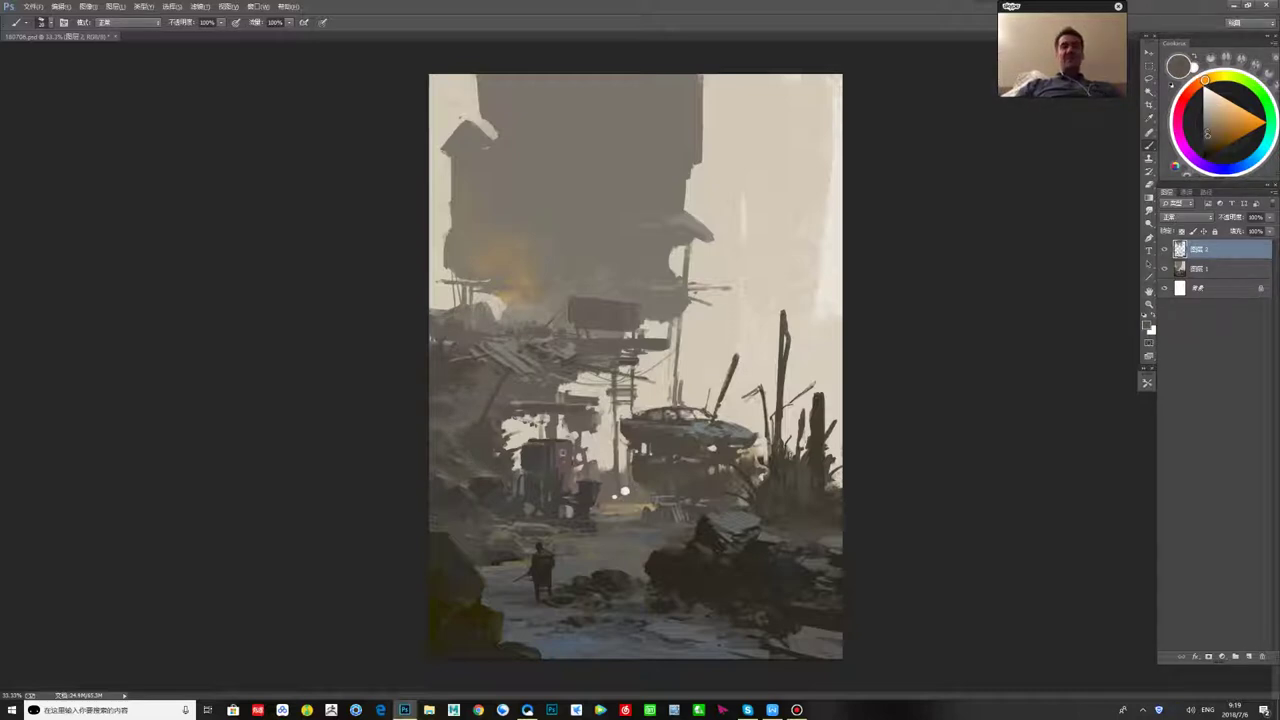
pyautogui.moveTo(572, 298); pyautogui.dragTo(572, 319)
pyautogui.keyDown('alt'); pyautogui.click(596, 288); pyautogui.keyUp('alt')
pyautogui.keyDown('alt'); pyautogui.click(572, 309); pyautogui.keyUp('alt')
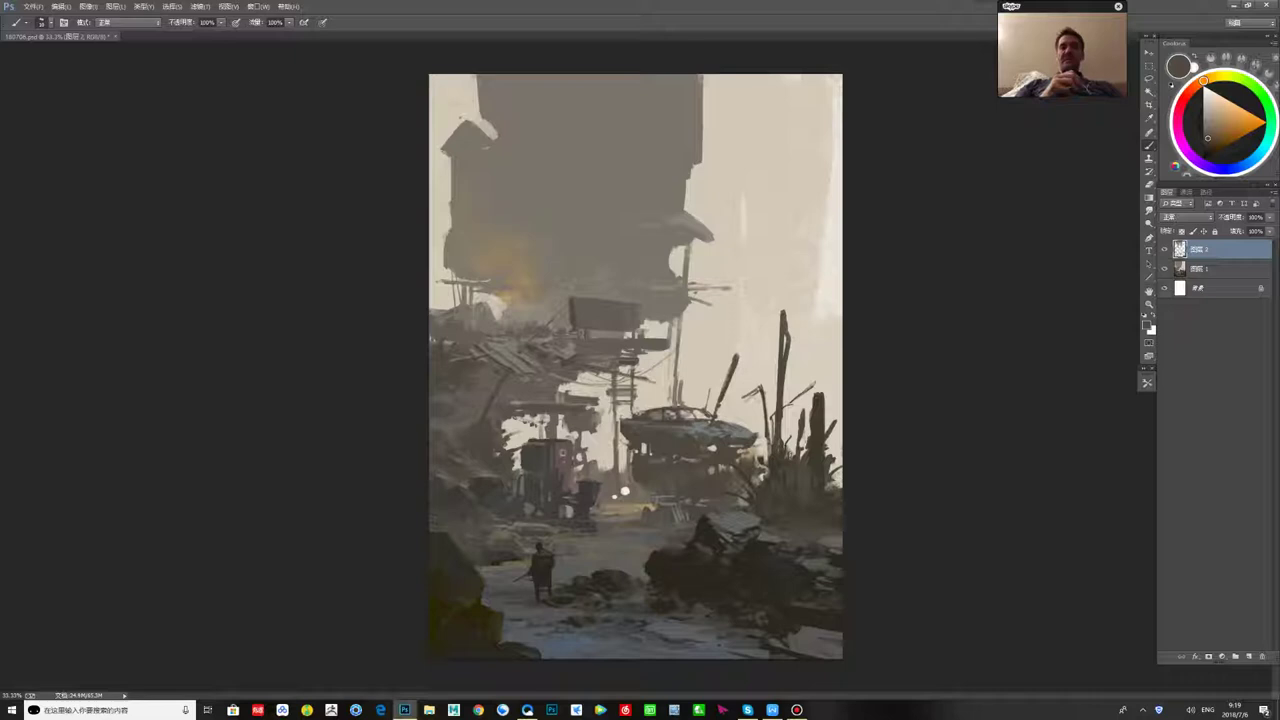
pyautogui.keyDown('alt'); pyautogui.click(596, 289); pyautogui.keyUp('alt')
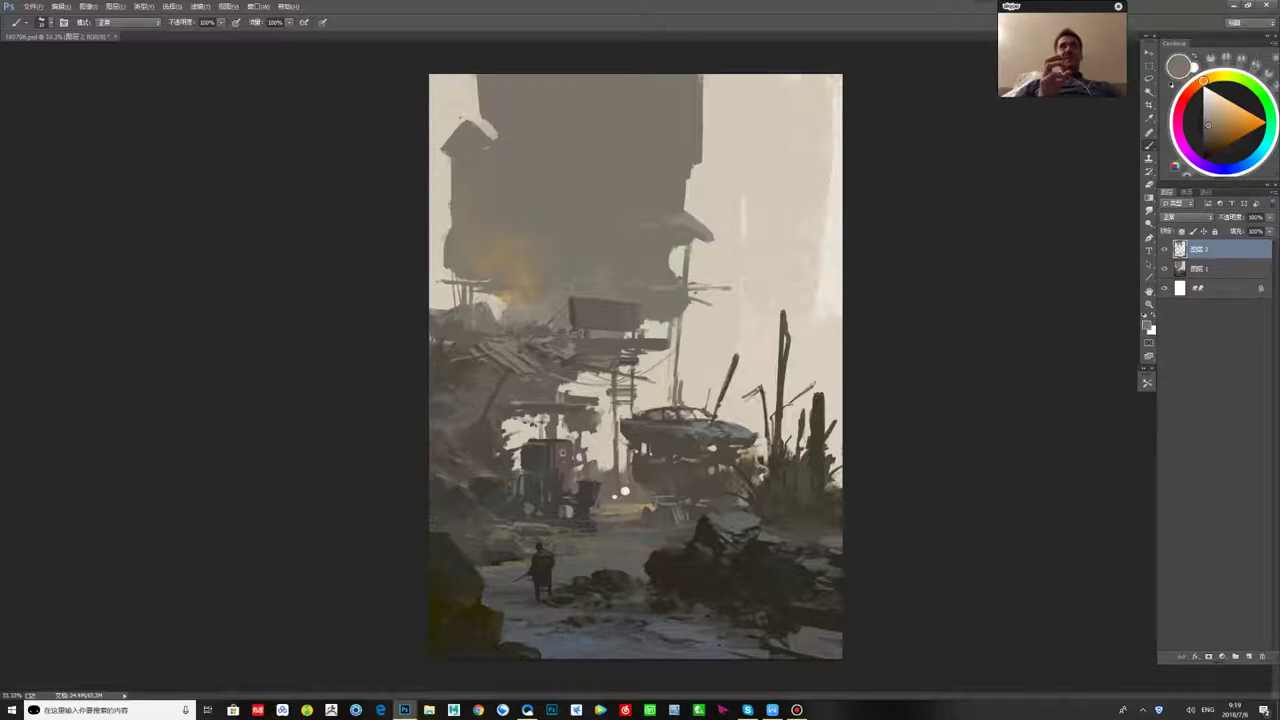
# - Clean up the boards and broken planks between the billboard and the booth with sampled greys
pyautogui.keyDown('alt'); pyautogui.click(567, 392); pyautogui.keyUp('alt')
pyautogui.moveTo(560, 387); pyautogui.dragTo(575, 397)
pyautogui.keyDown('alt'); pyautogui.click(567, 392); pyautogui.keyUp('alt')
pyautogui.keyDown('alt'); pyautogui.click(522, 360); pyautogui.keyUp('alt')
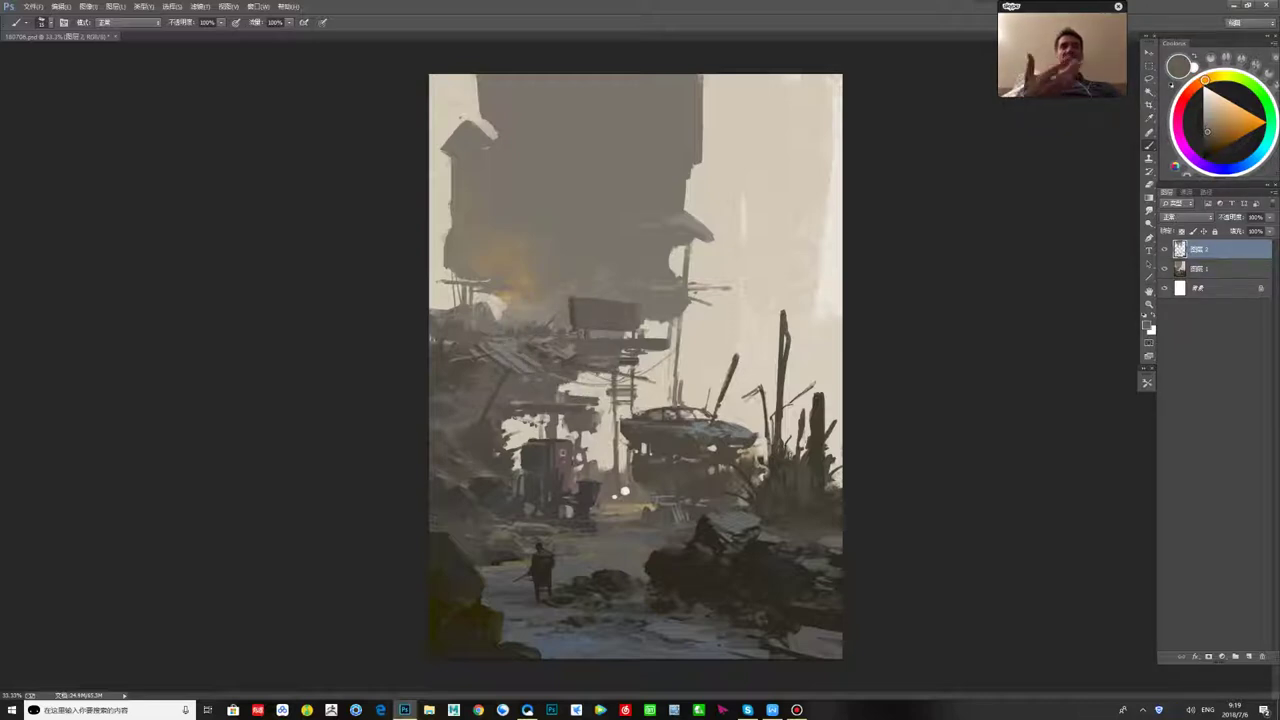
pyautogui.keyDown('alt'); pyautogui.click(574, 325); pyautogui.keyUp('alt')
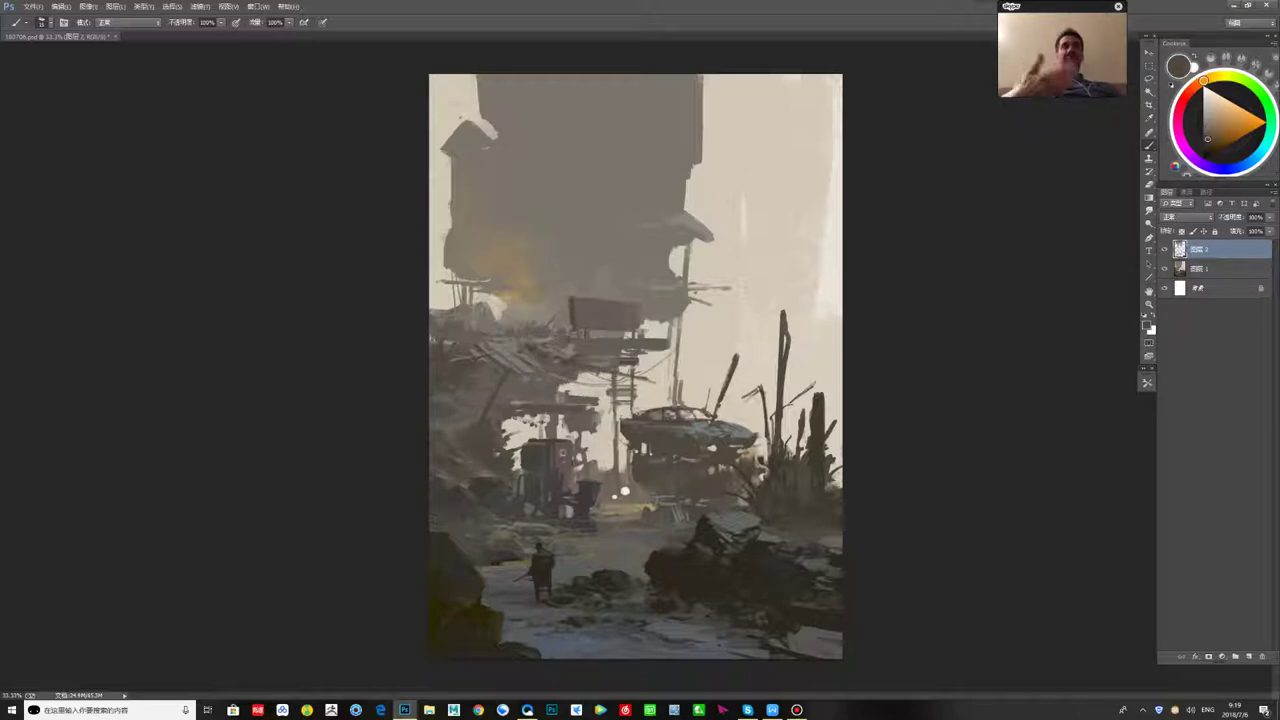
# - Flip the canvas horizontally and taper the thin platform's end beneath the billboard with sampled sky colour and grey
pyautogui.hotkey('ctrl', 'shift', 'h')
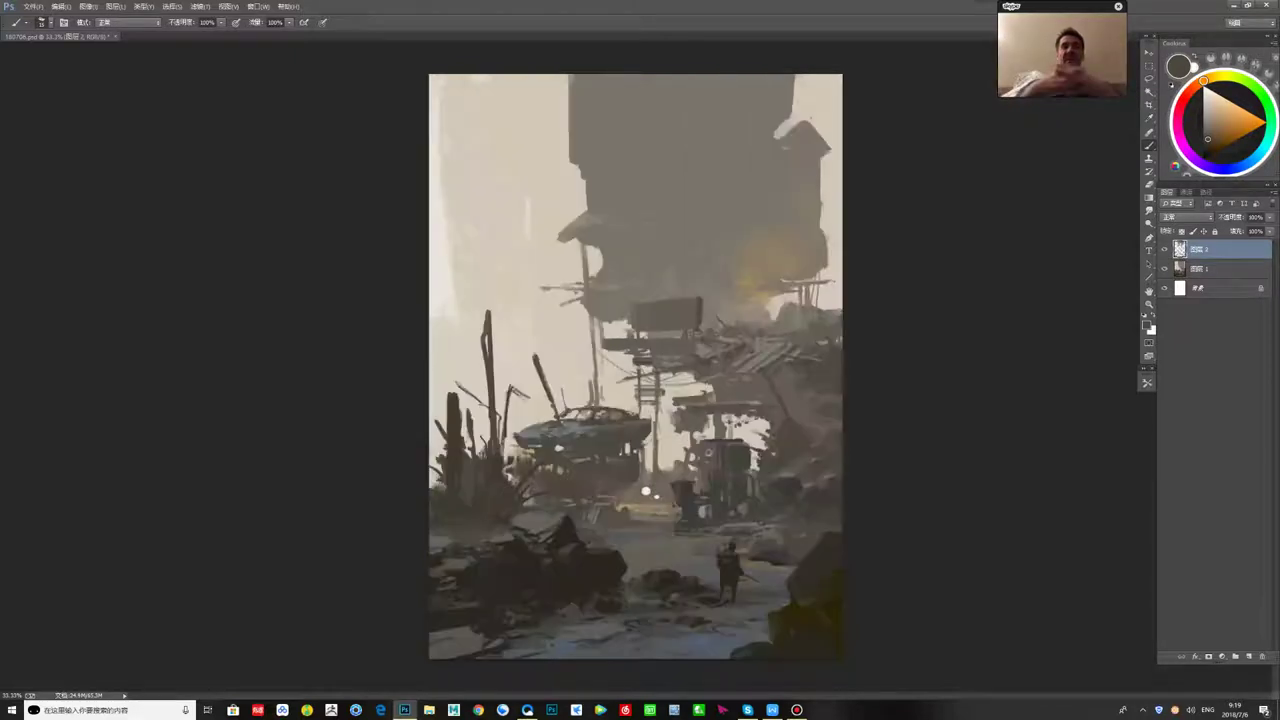
pyautogui.keyDown('alt'); pyautogui.click(613, 339); pyautogui.keyUp('alt')
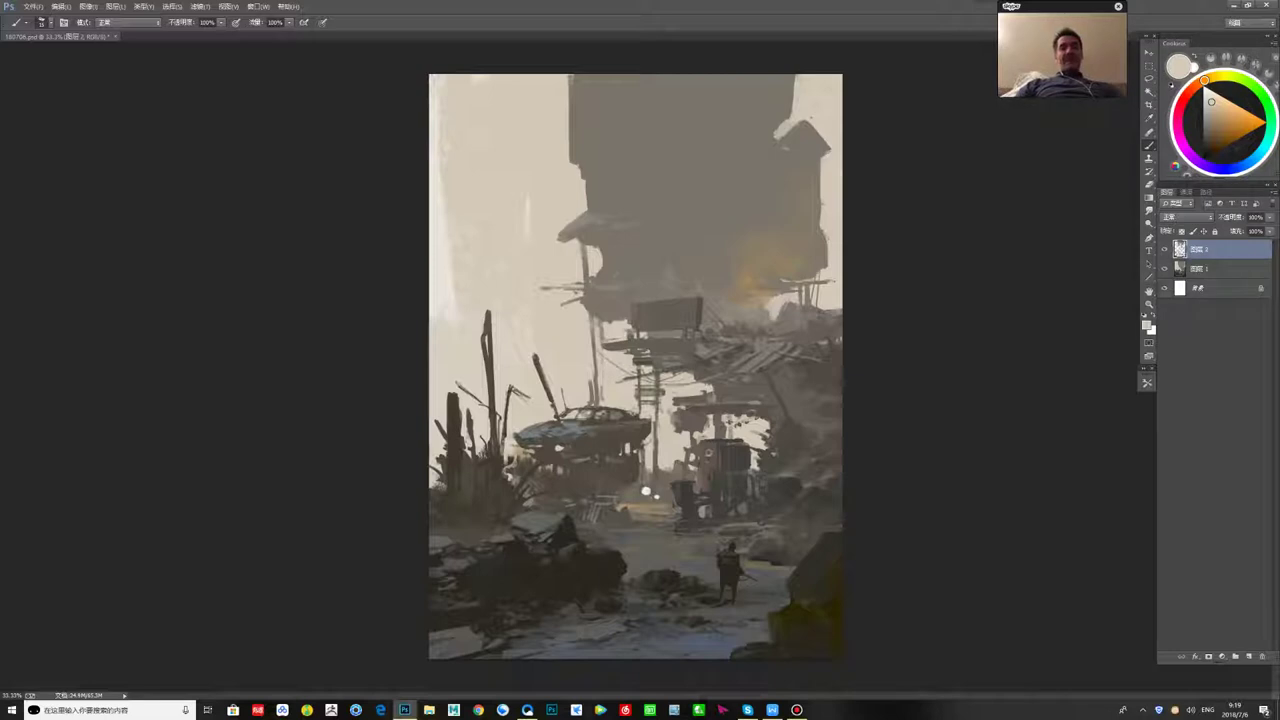
pyautogui.keyDown('alt'); pyautogui.click(604, 343); pyautogui.keyUp('alt')
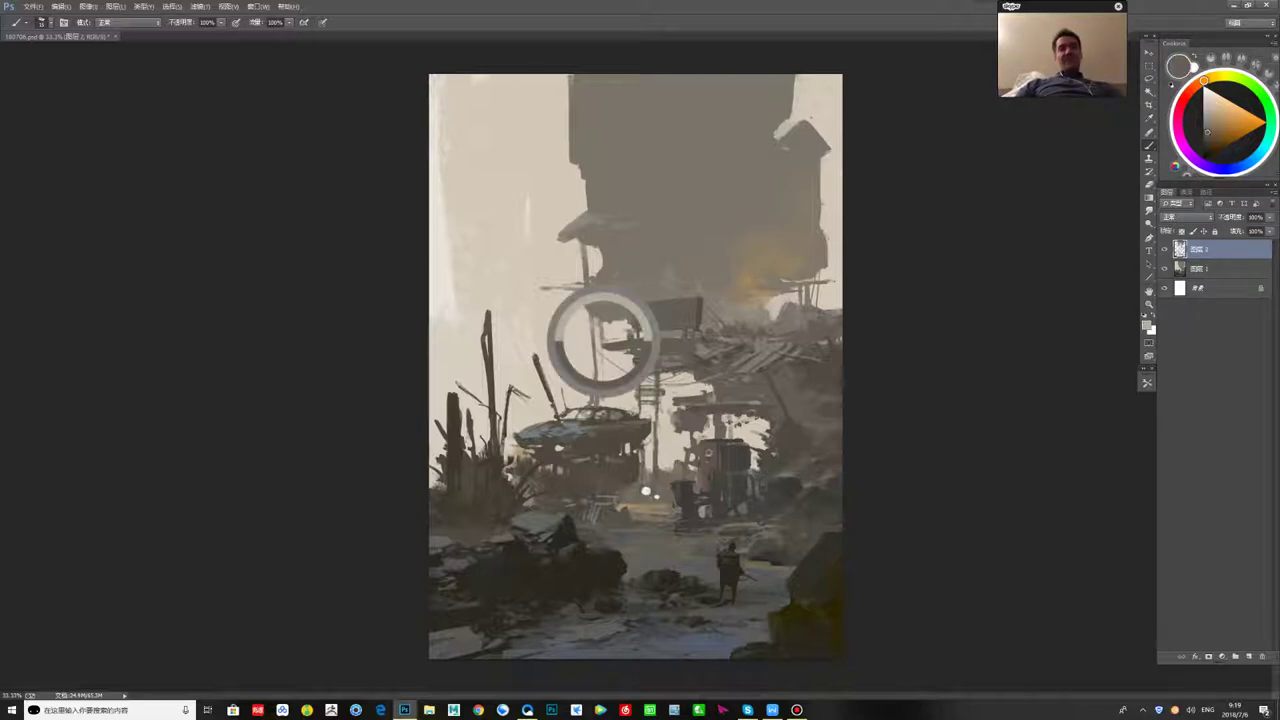
pyautogui.keyDown('alt'); pyautogui.click(612, 346); pyautogui.keyUp('alt')
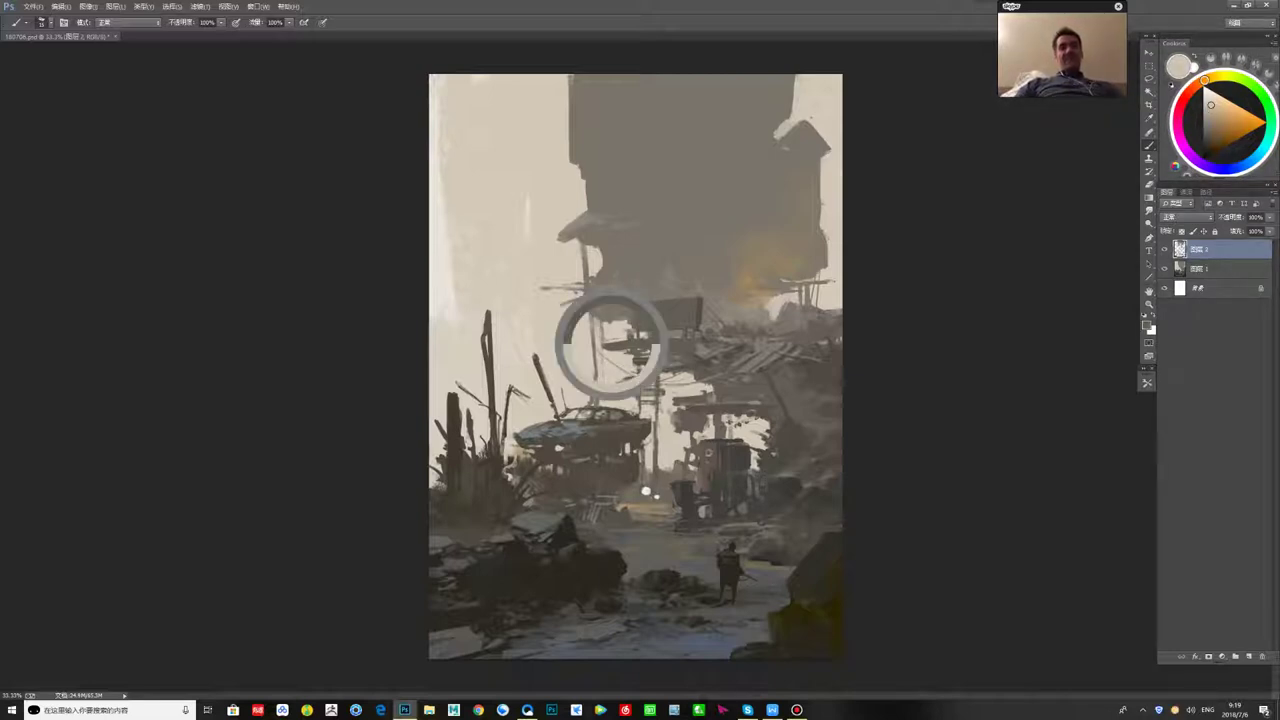
pyautogui.keyDown('alt'); pyautogui.click(648, 357); pyautogui.keyUp('alt')
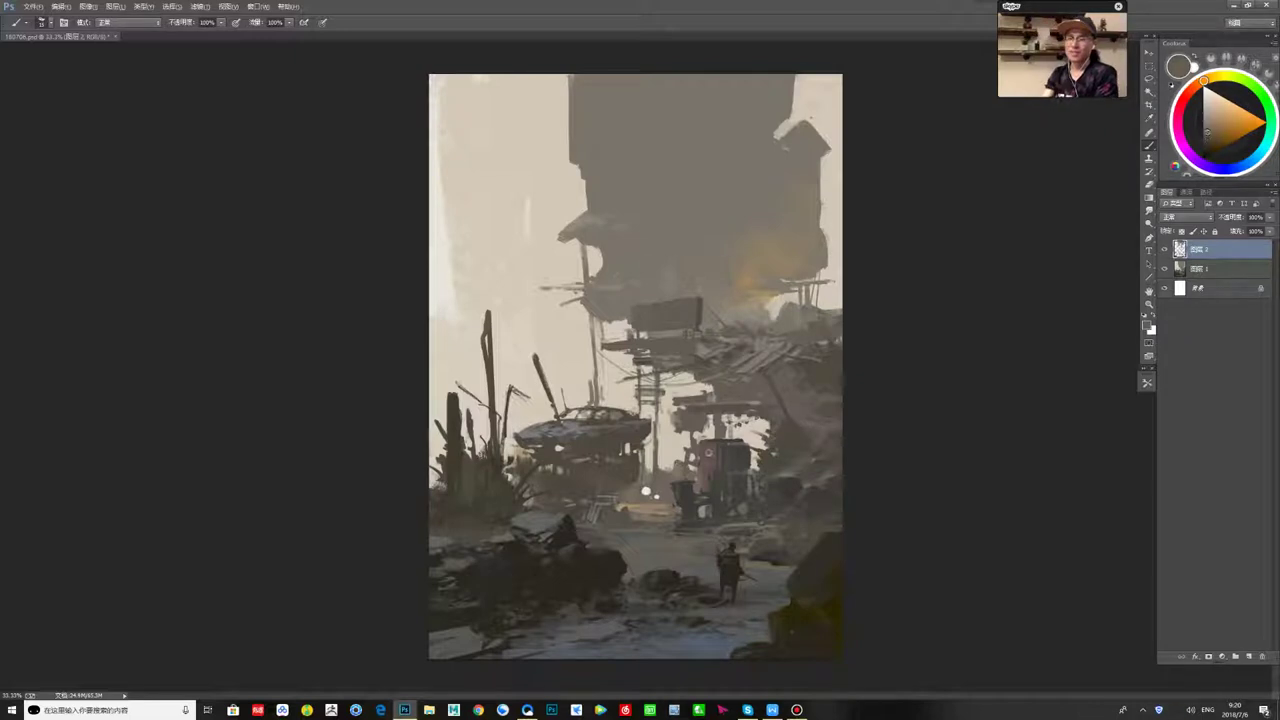
pyautogui.hotkey('alt', 'Tab')
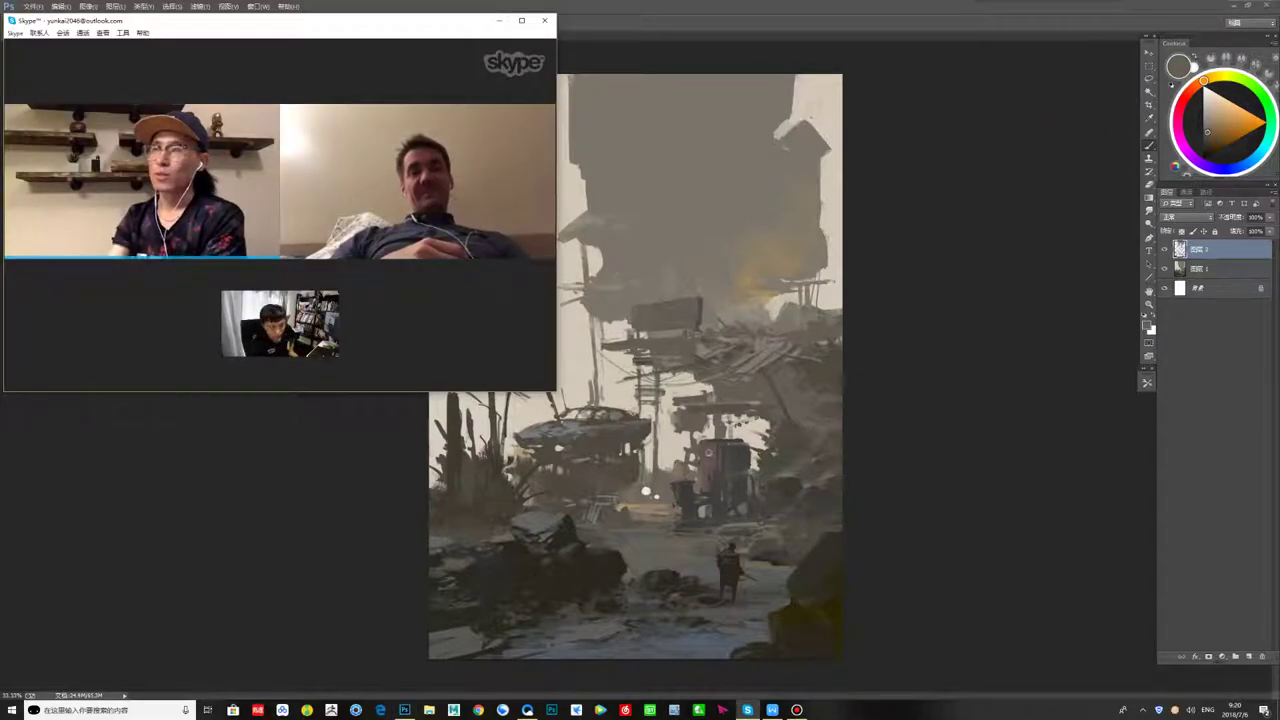
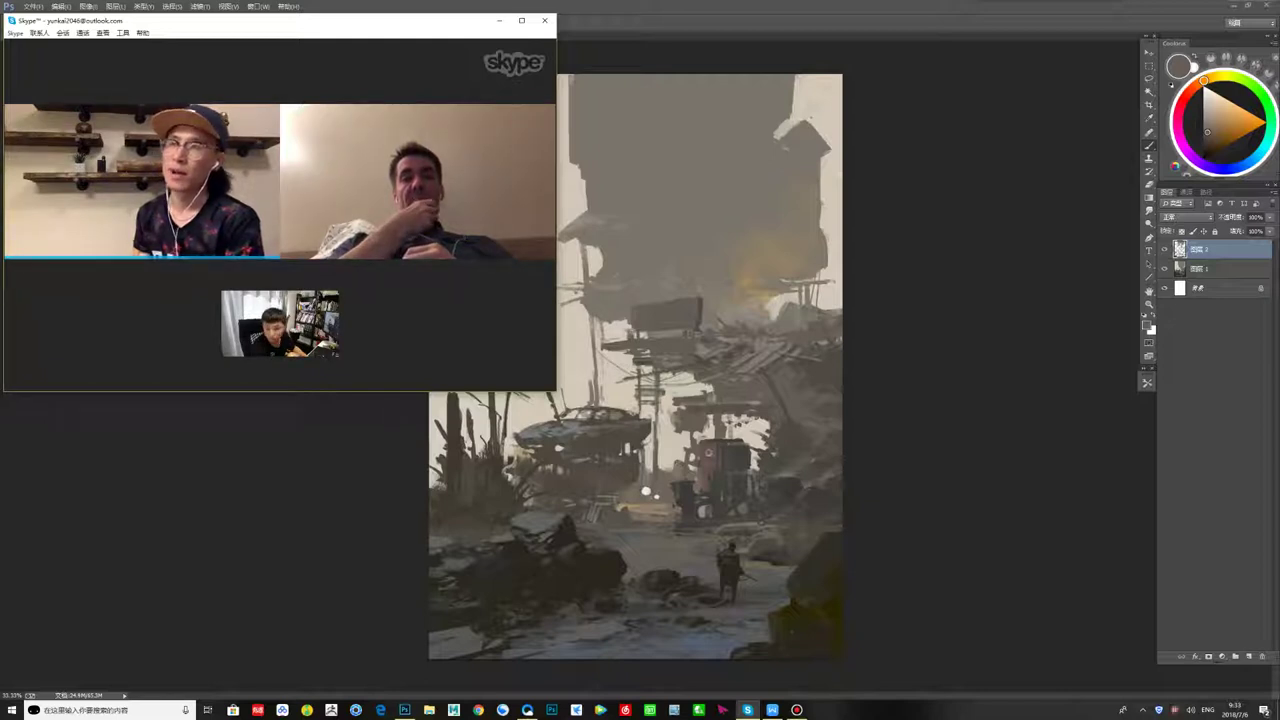
# - Return to Photoshop and widen the background tower, straightening its upper vertical edges with its sampled grey
pyautogui.hotkey('alt', 'Tab')
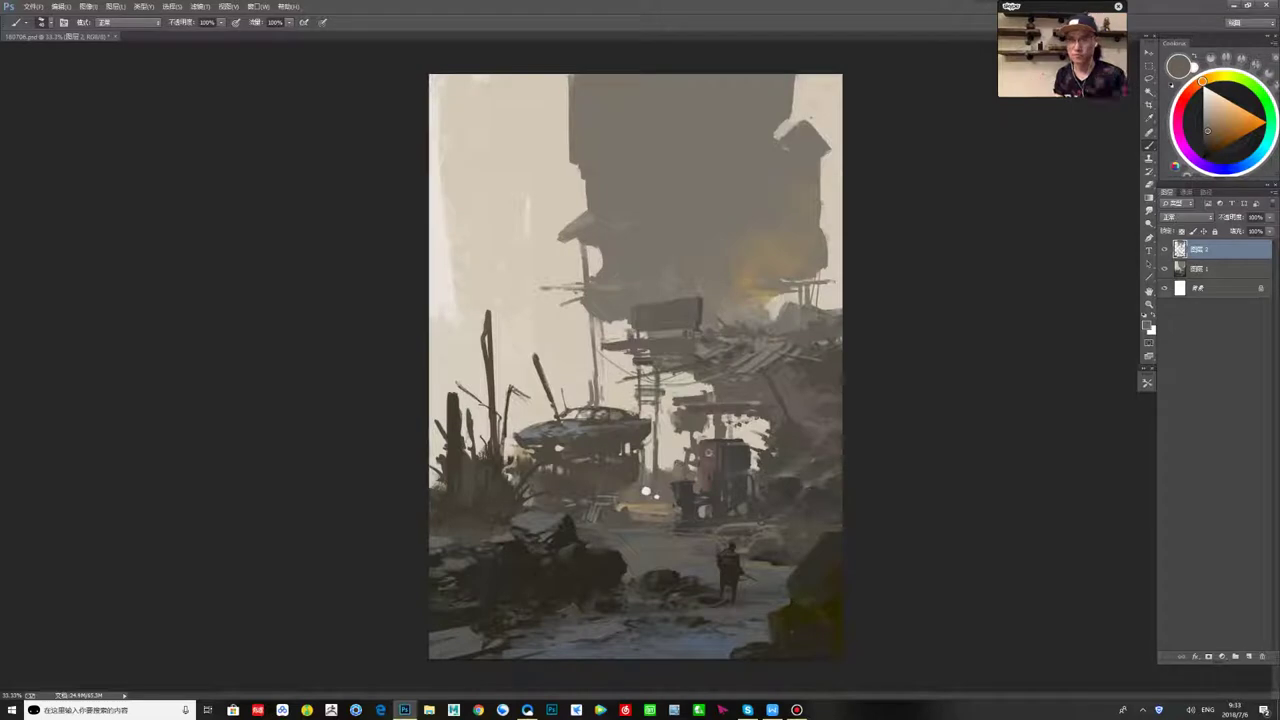
pyautogui.keyDown('alt'); pyautogui.click(690, 210); pyautogui.keyUp('alt')
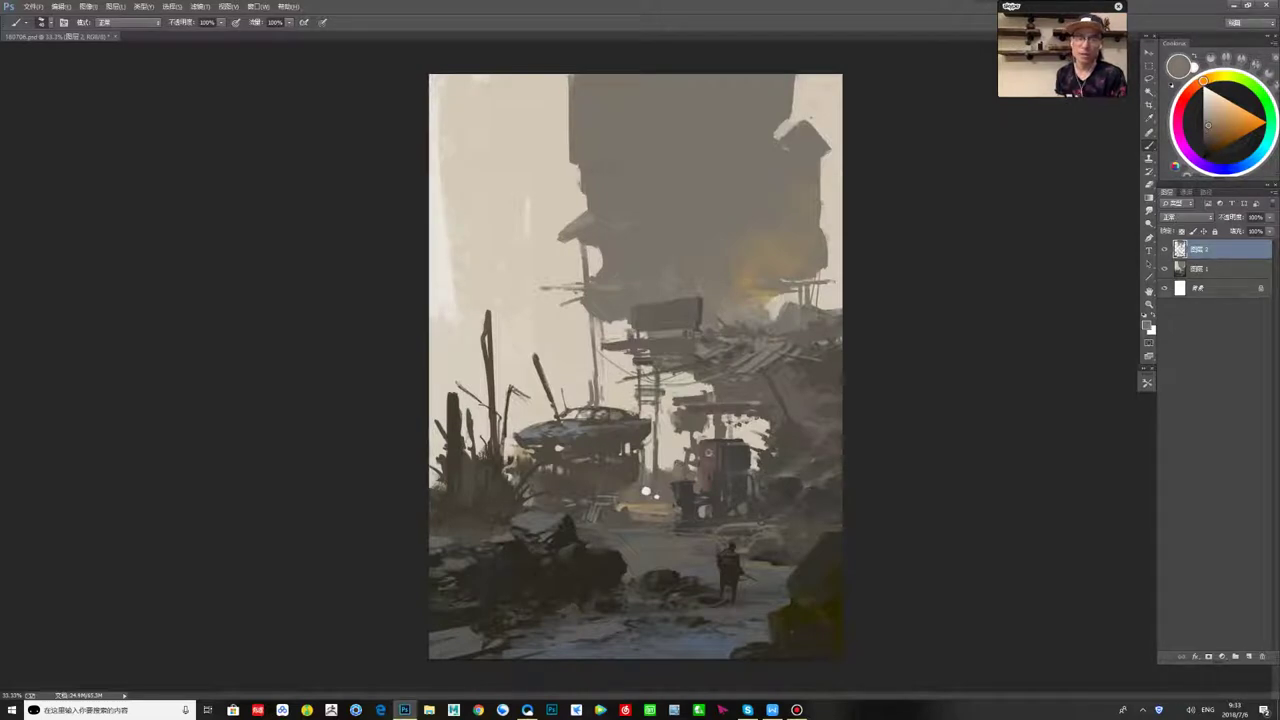
pyautogui.moveTo(572, 110); pyautogui.dragTo(574, 200)
pyautogui.moveTo(568, 78); pyautogui.dragTo(573, 221)
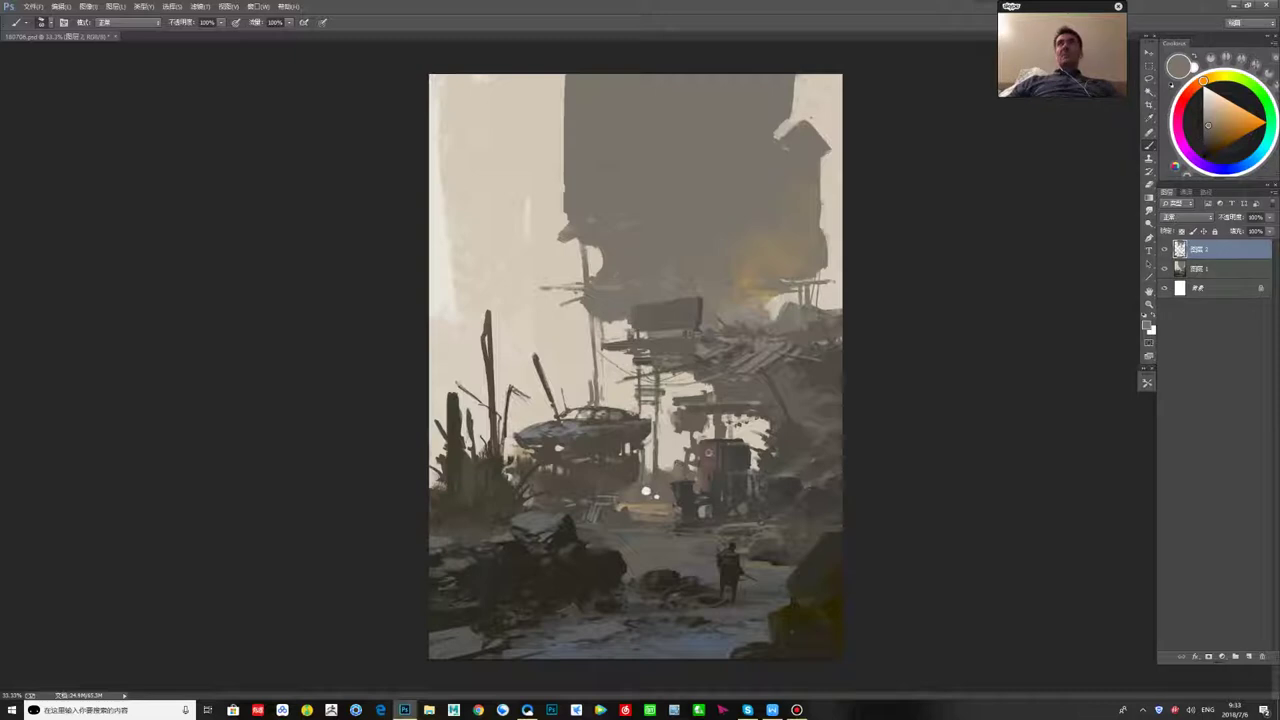
pyautogui.moveTo(794, 78)
pyautogui.mouseDown()
pyautogui.moveTo(796, 117)
pyautogui.moveTo(779, 132)
pyautogui.moveTo(795, 124)
pyautogui.mouseUp()
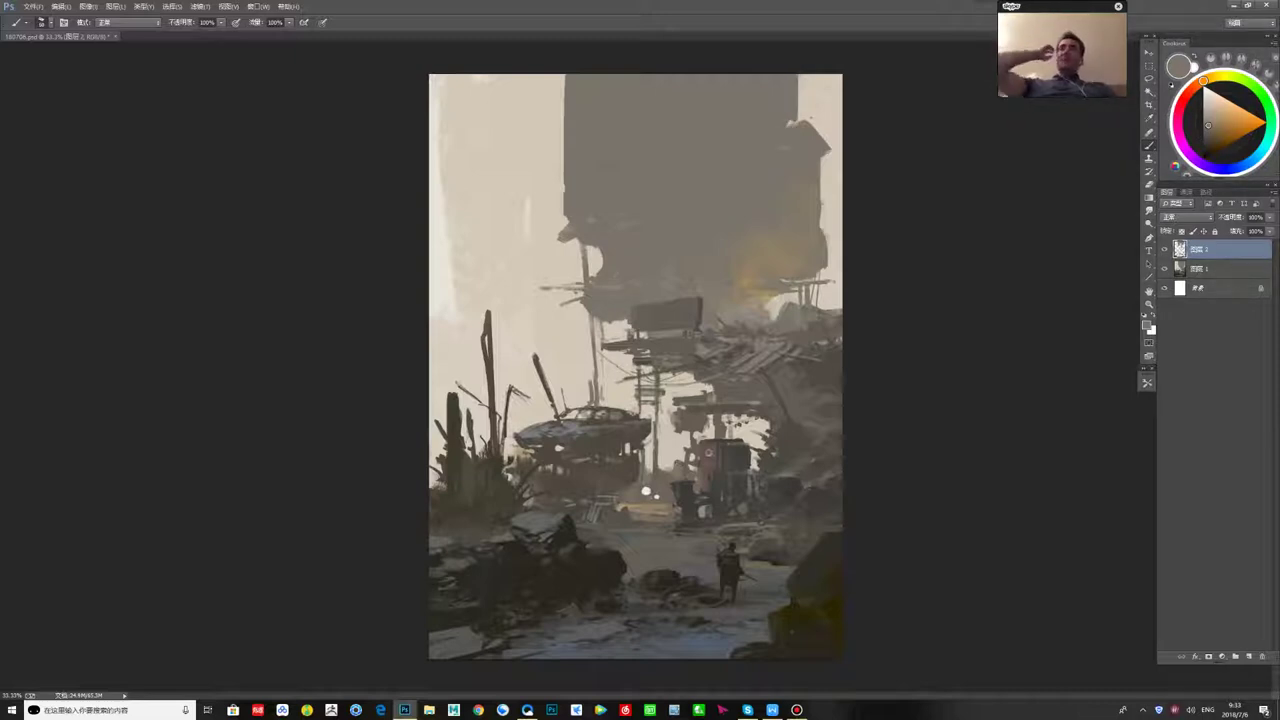
# - Touch up the ground around the pale patch beside the booth and the rubble slope behind it with sampled greys and browns
pyautogui.keyDown('alt'); pyautogui.click(648, 491); pyautogui.keyUp('alt')
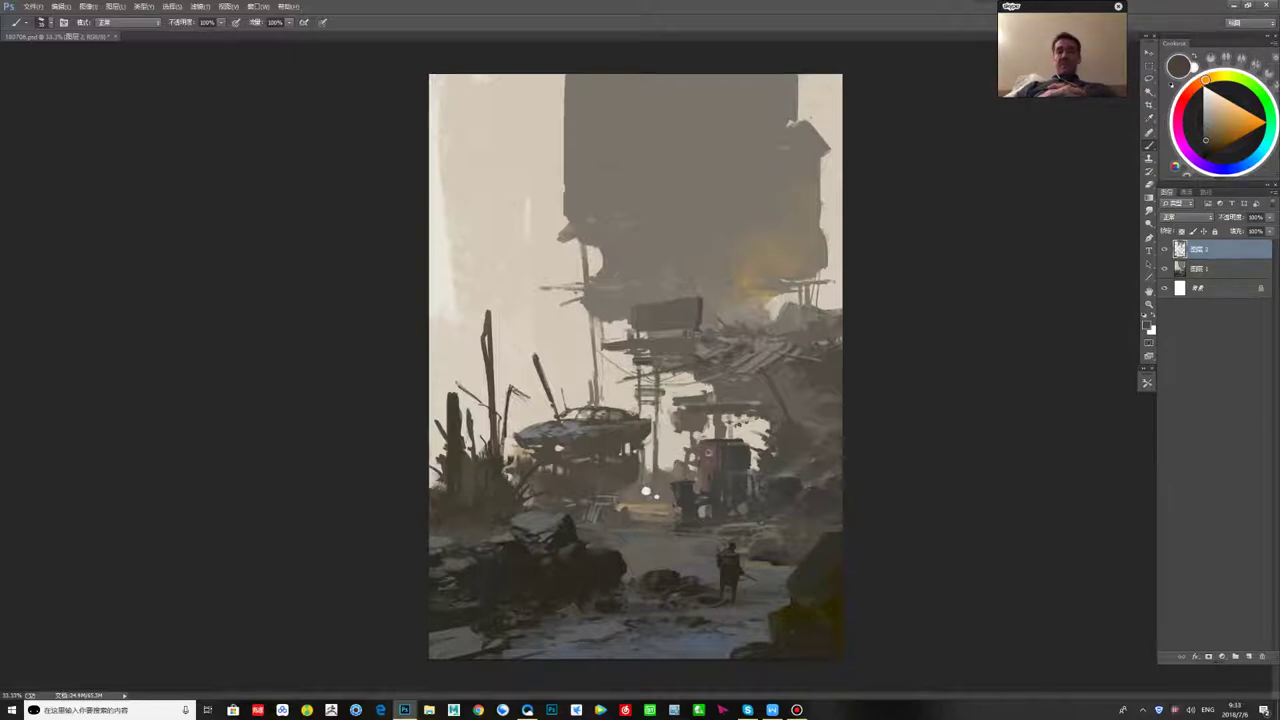
pyautogui.keyDown('alt'); pyautogui.click(646, 491); pyautogui.keyUp('alt')
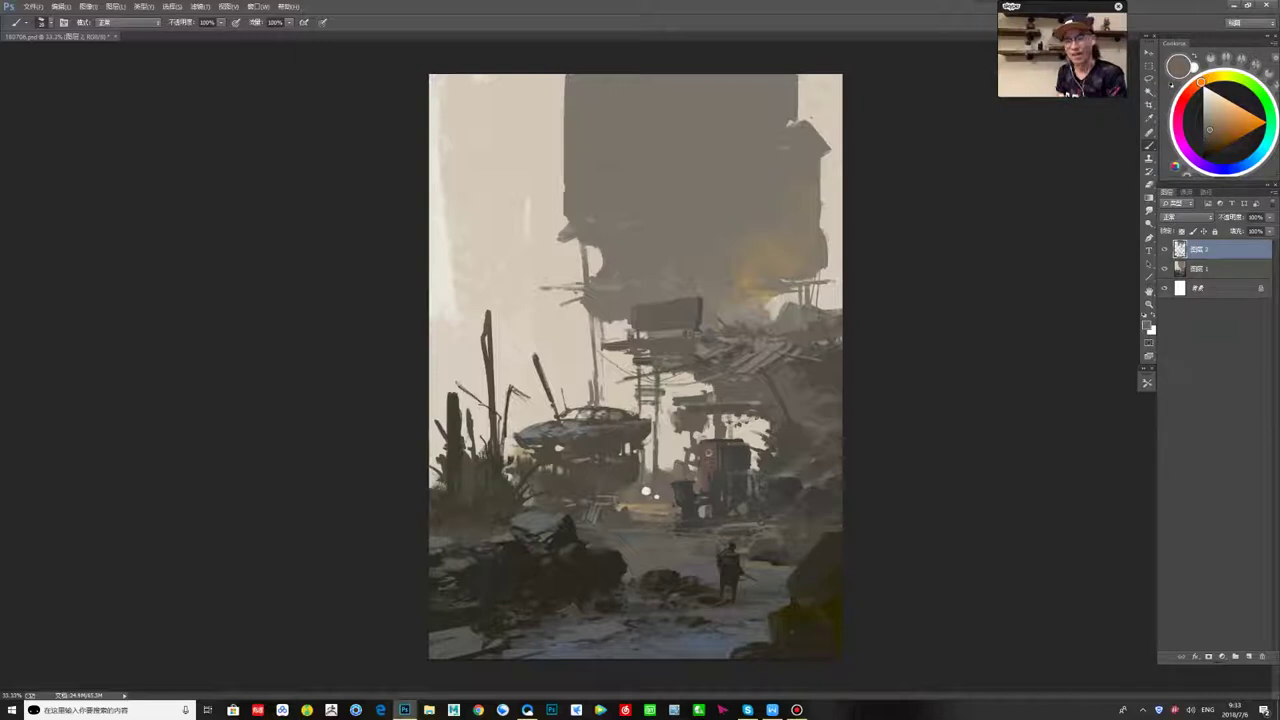
pyautogui.keyDown('alt'); pyautogui.click(686, 506); pyautogui.keyUp('alt')
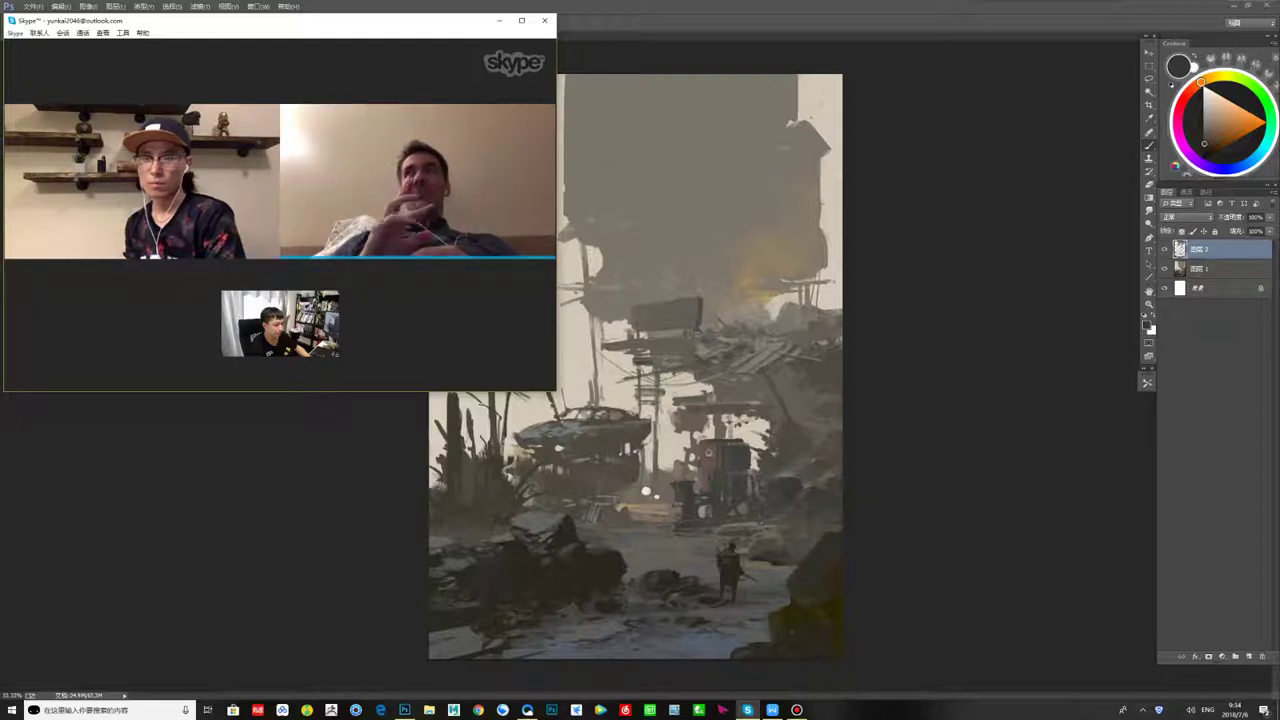
pyautogui.hotkey('alt', 'Tab')
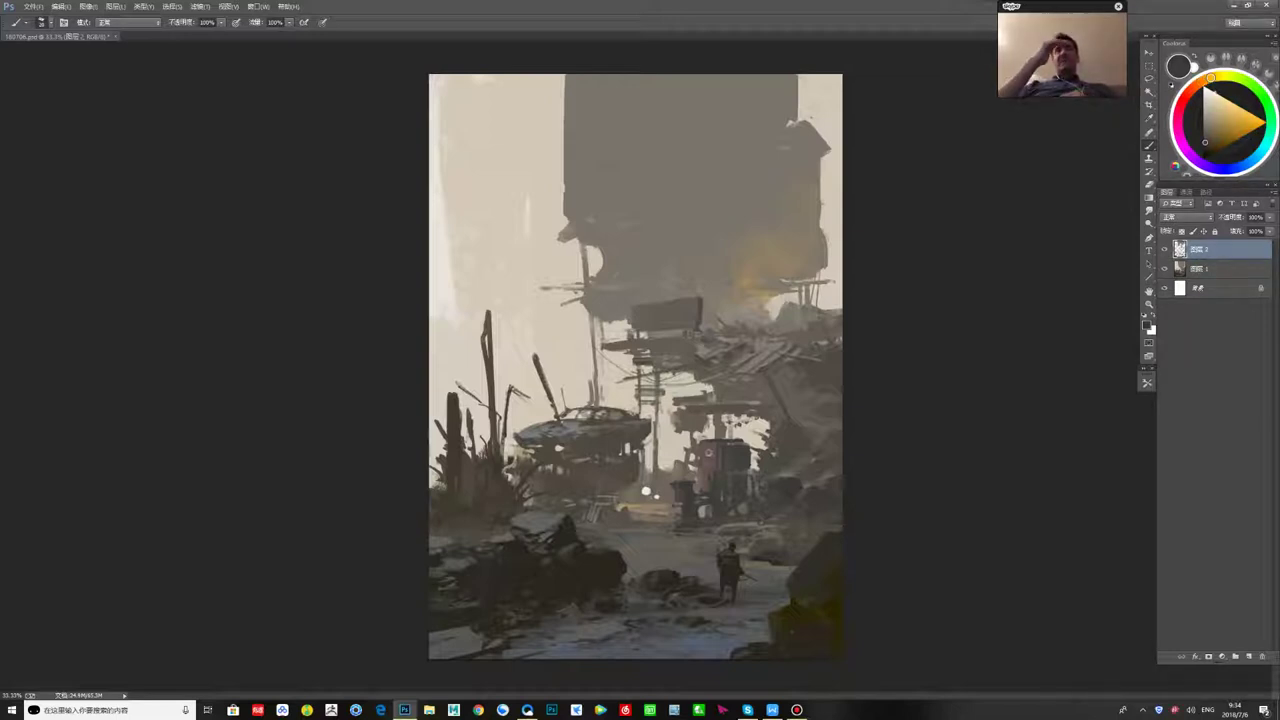
pyautogui.keyDown('alt'); pyautogui.click(645, 568); pyautogui.keyUp('alt')
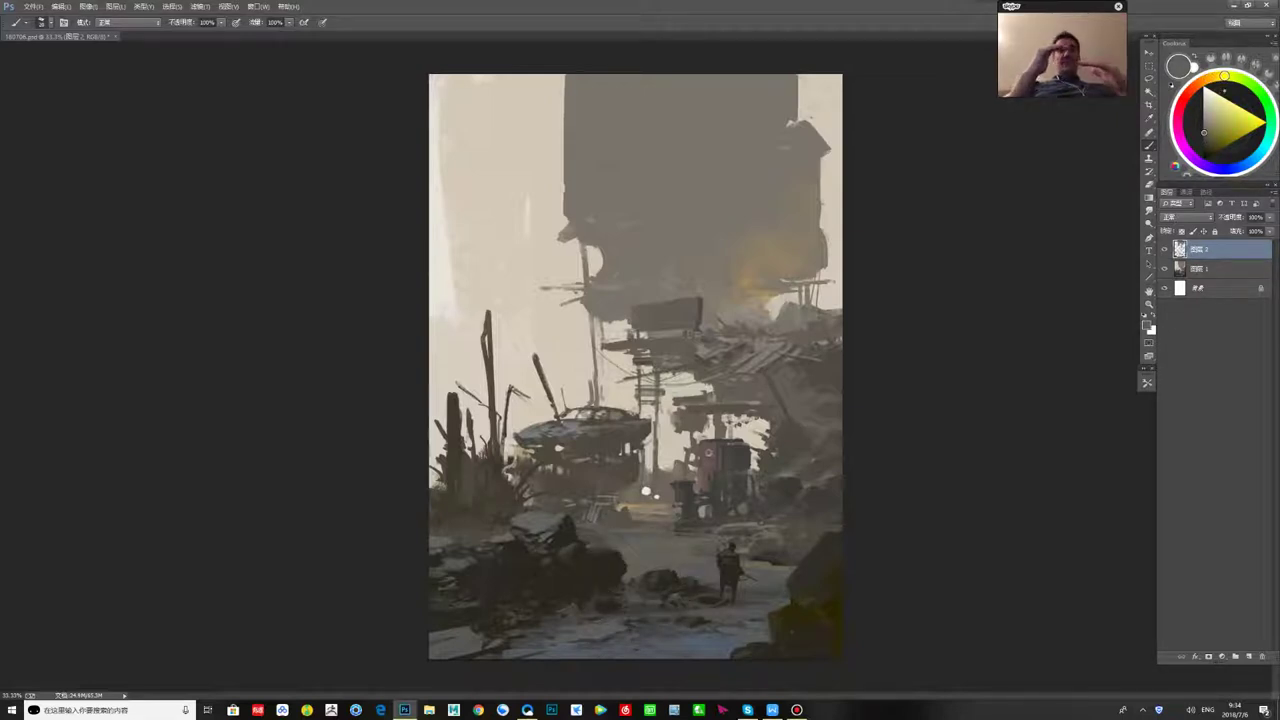
pyautogui.keyDown('alt'); pyautogui.click(645, 510); pyautogui.keyUp('alt')
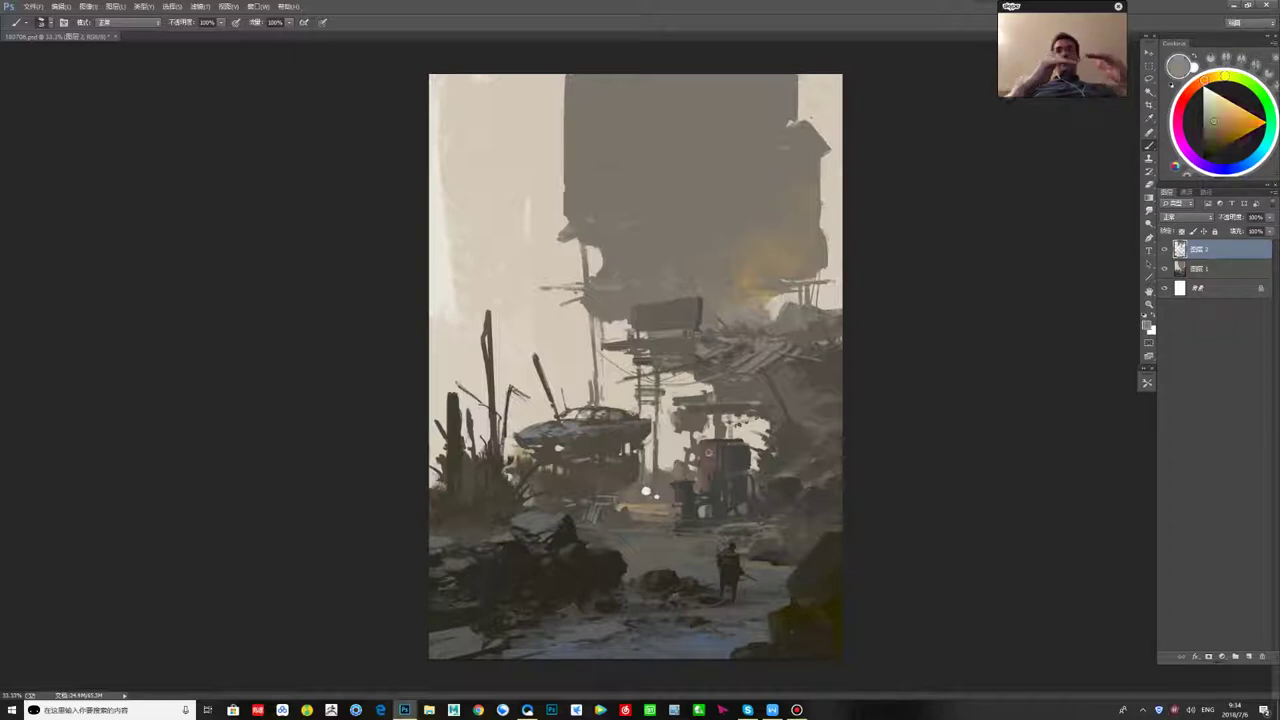
pyautogui.keyDown('alt'); pyautogui.click(645, 492); pyautogui.keyUp('alt')
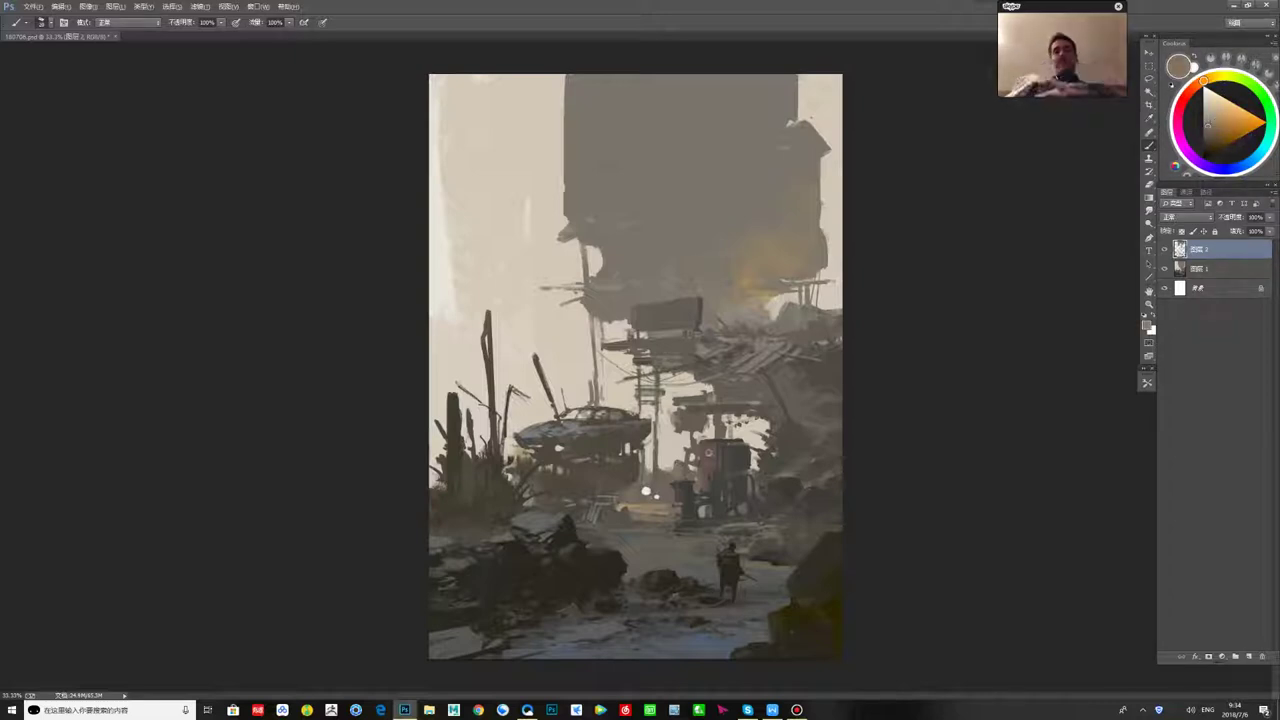
pyautogui.keyDown('alt'); pyautogui.click(814, 329); pyautogui.keyUp('alt')
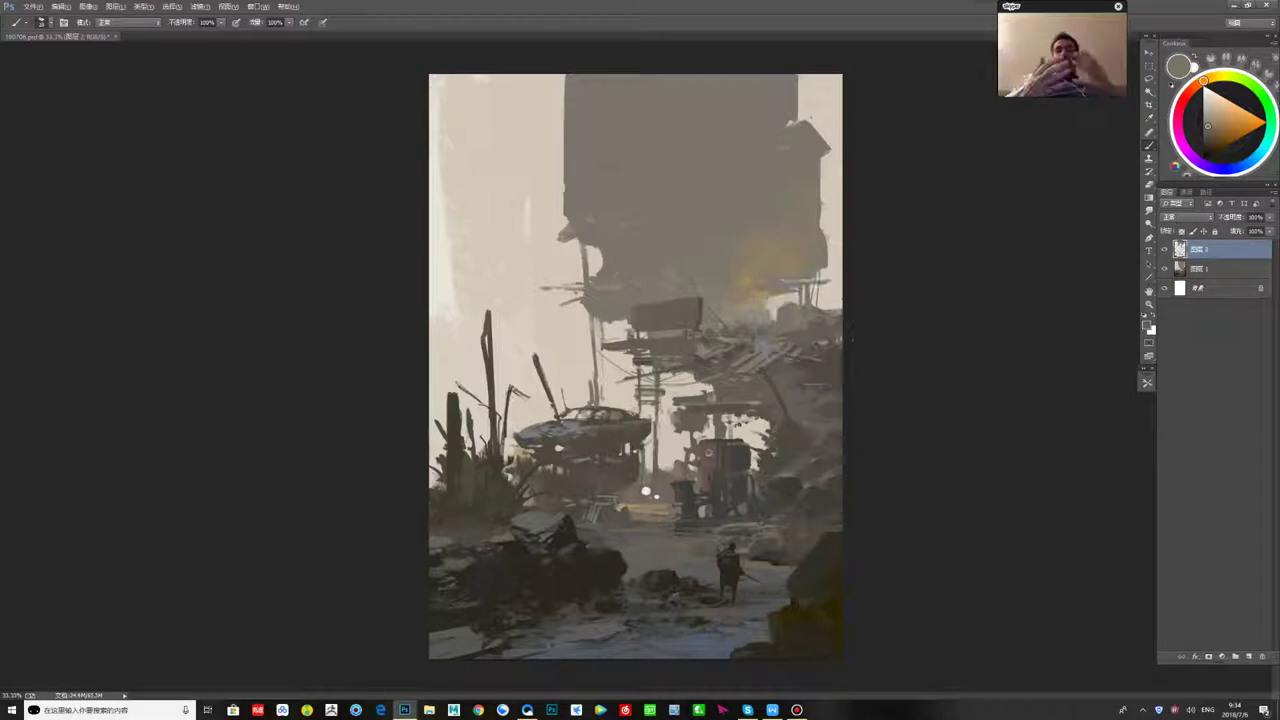
pyautogui.keyDown('alt'); pyautogui.click(786, 488); pyautogui.keyUp('alt')
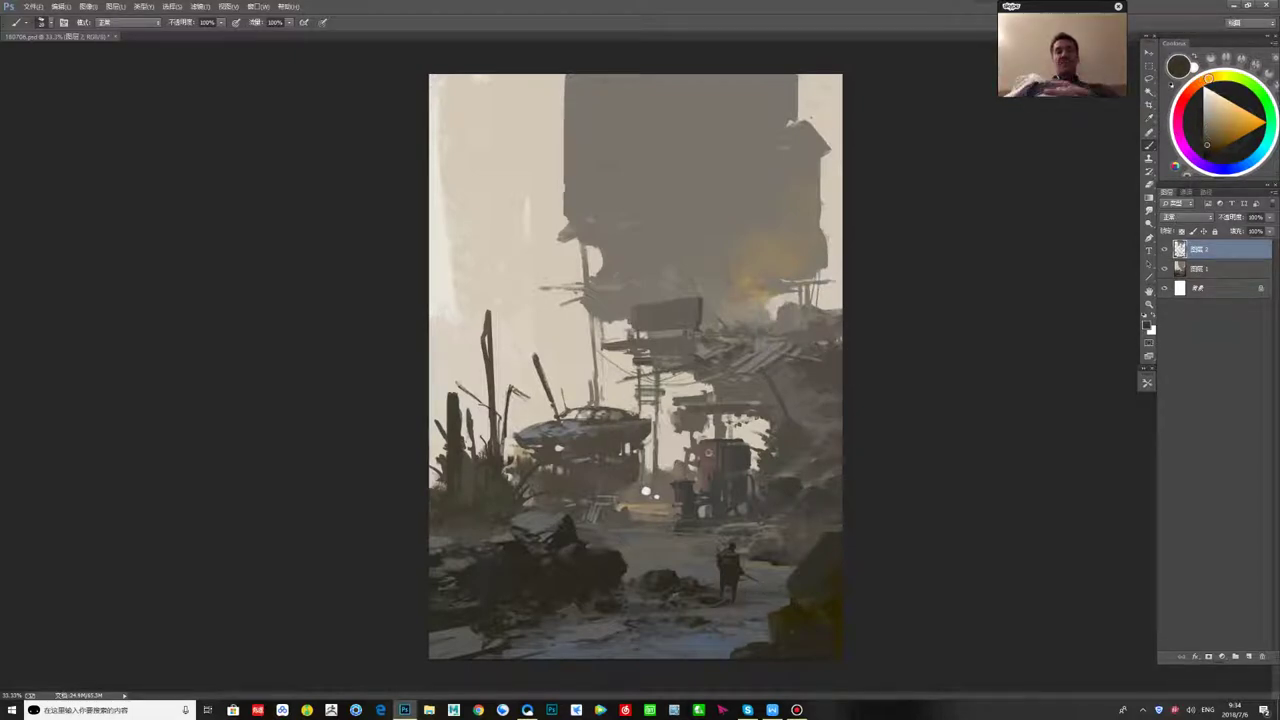
# - Rework the broken slabs and dark rubble in the lower-left foreground of the painting with sampled dark greys
pyautogui.keyDown('alt'); pyautogui.click(491, 535); pyautogui.keyUp('alt')
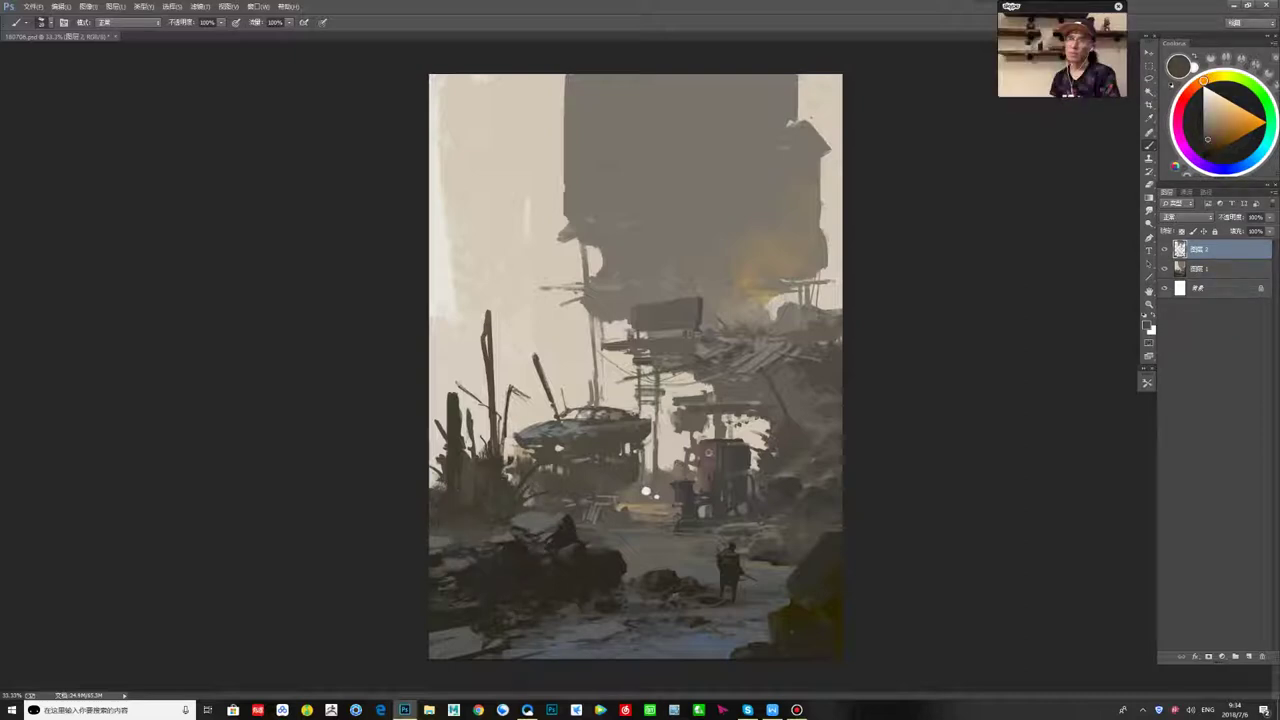
pyautogui.keyDown('alt'); pyautogui.click(489, 626); pyautogui.keyUp('alt')
pyautogui.keyDown('alt'); pyautogui.click(497, 630); pyautogui.keyUp('alt')
pyautogui.keyDown('alt'); pyautogui.click(504, 639); pyautogui.keyUp('alt')
pyautogui.keyDown('alt'); pyautogui.click(494, 626); pyautogui.keyUp('alt')
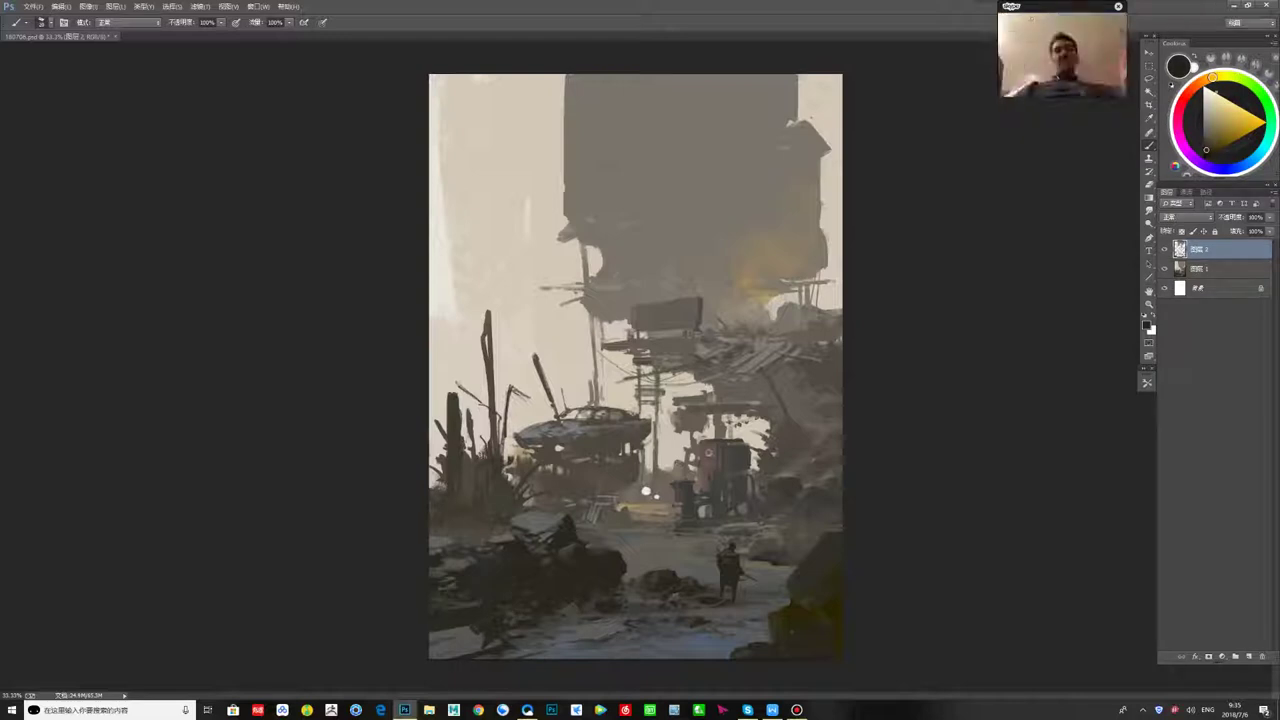
pyautogui.keyDown('alt'); pyautogui.click(571, 581); pyautogui.keyUp('alt')
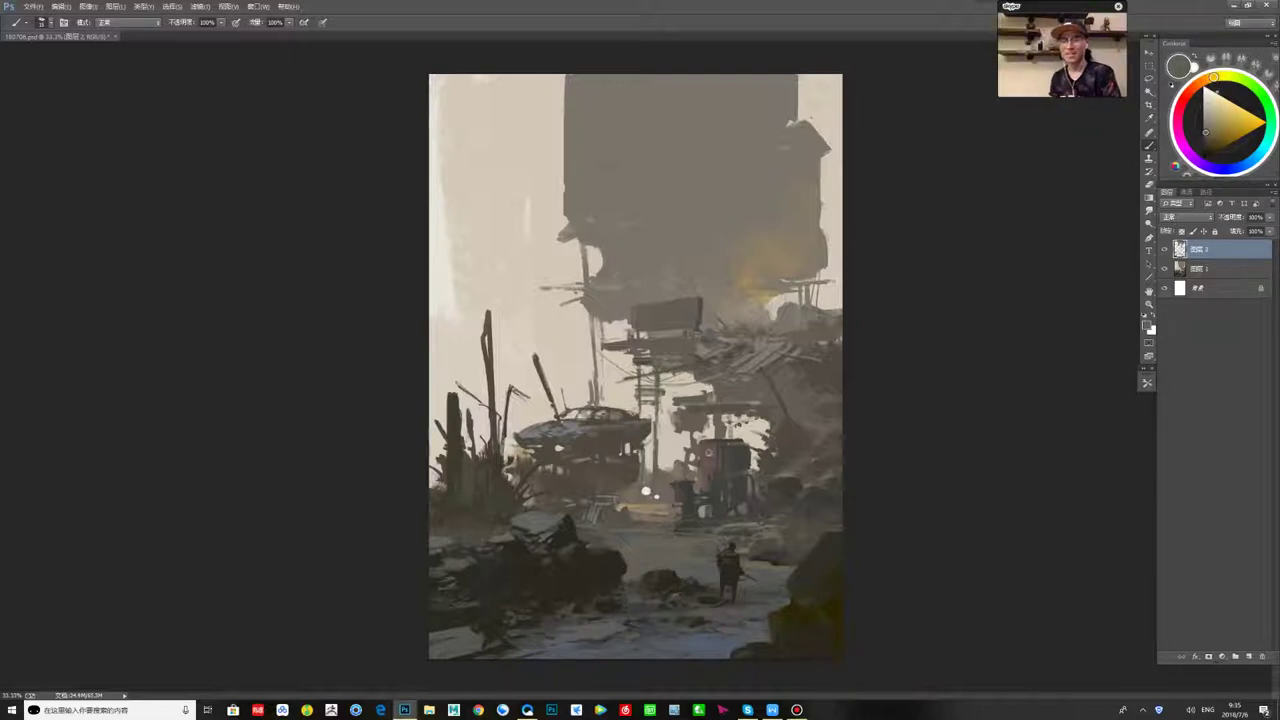
# - Adjust the ground beside the standing figure and the hazy area beneath the wrecked car with sampled brown-greys
pyautogui.keyDown('alt'); pyautogui.click(770, 580); pyautogui.keyUp('alt')
pyautogui.keyDown('alt'); pyautogui.click(754, 588); pyautogui.keyUp('alt')
pyautogui.keyDown('alt'); pyautogui.click(616, 462); pyautogui.keyUp('alt')
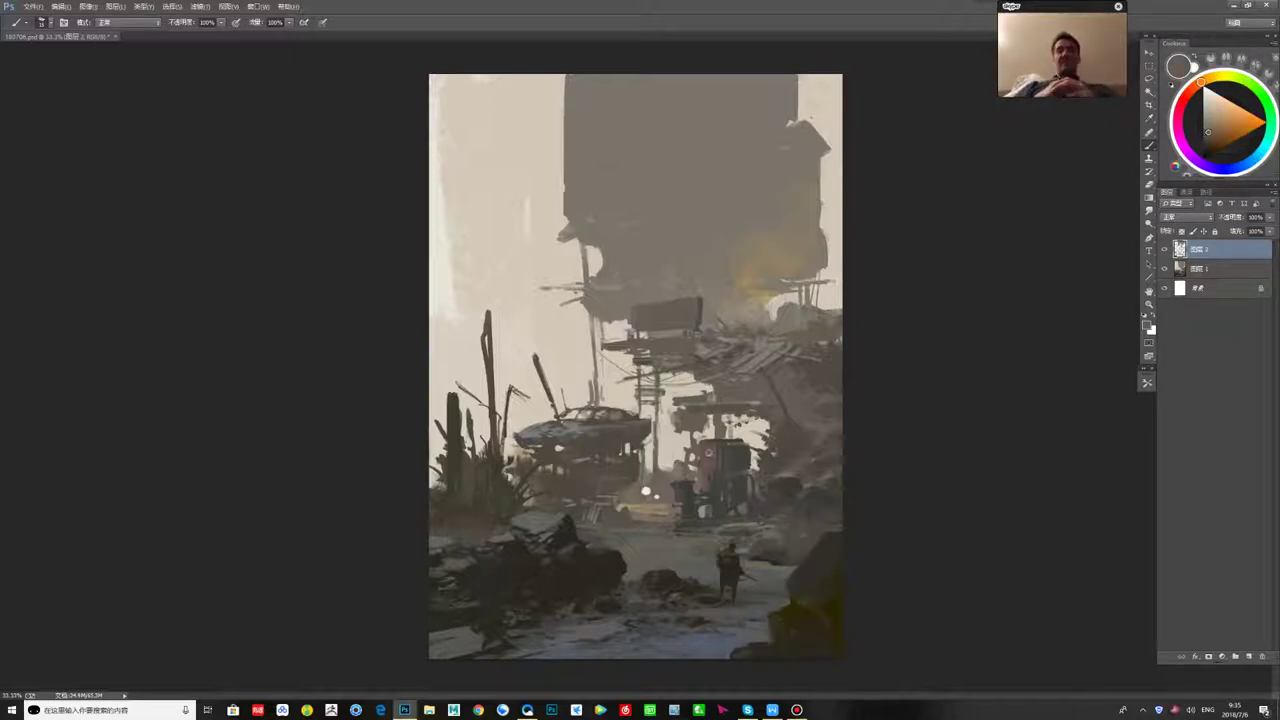
pyautogui.moveTo(617, 478); pyautogui.dragTo(629, 478)
pyautogui.keyDown('alt'); pyautogui.click(626, 472); pyautogui.keyUp('alt')
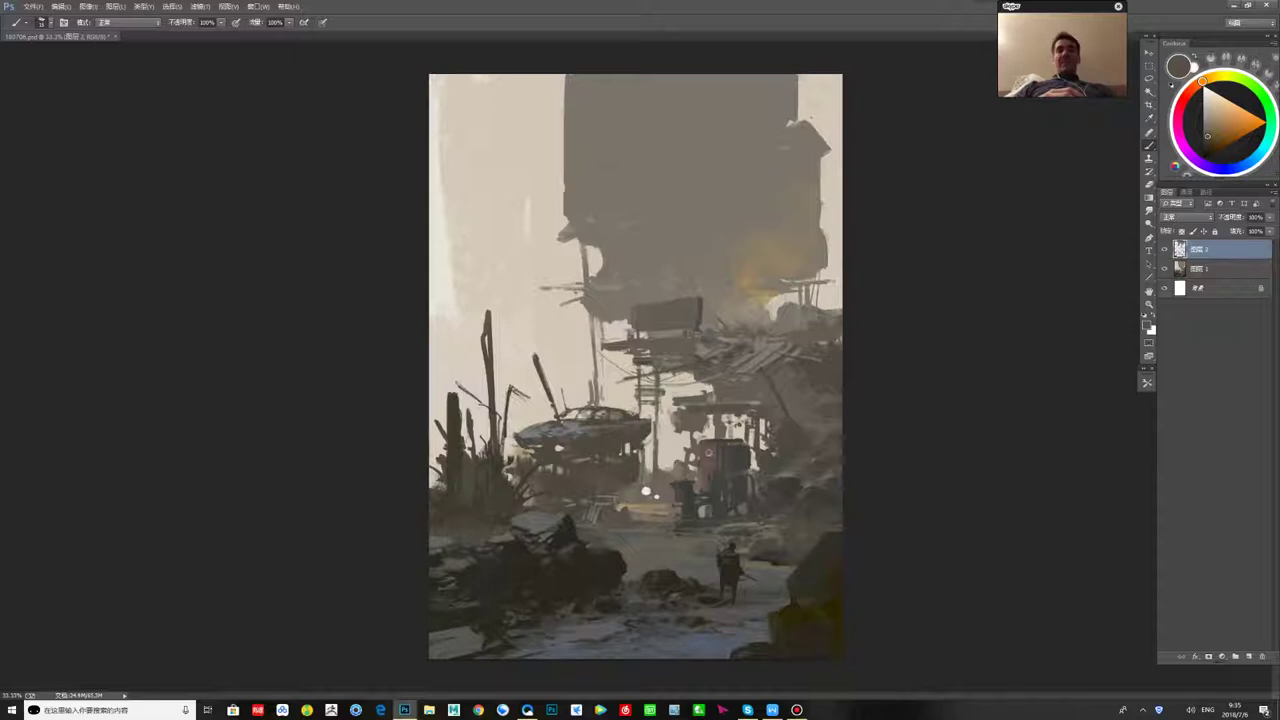
# - Refine the base of the cactus-like plants and the rock ledge below them with sampled dark olive and brown tones
pyautogui.keyDown('alt'); pyautogui.click(486, 506); pyautogui.keyUp('alt')
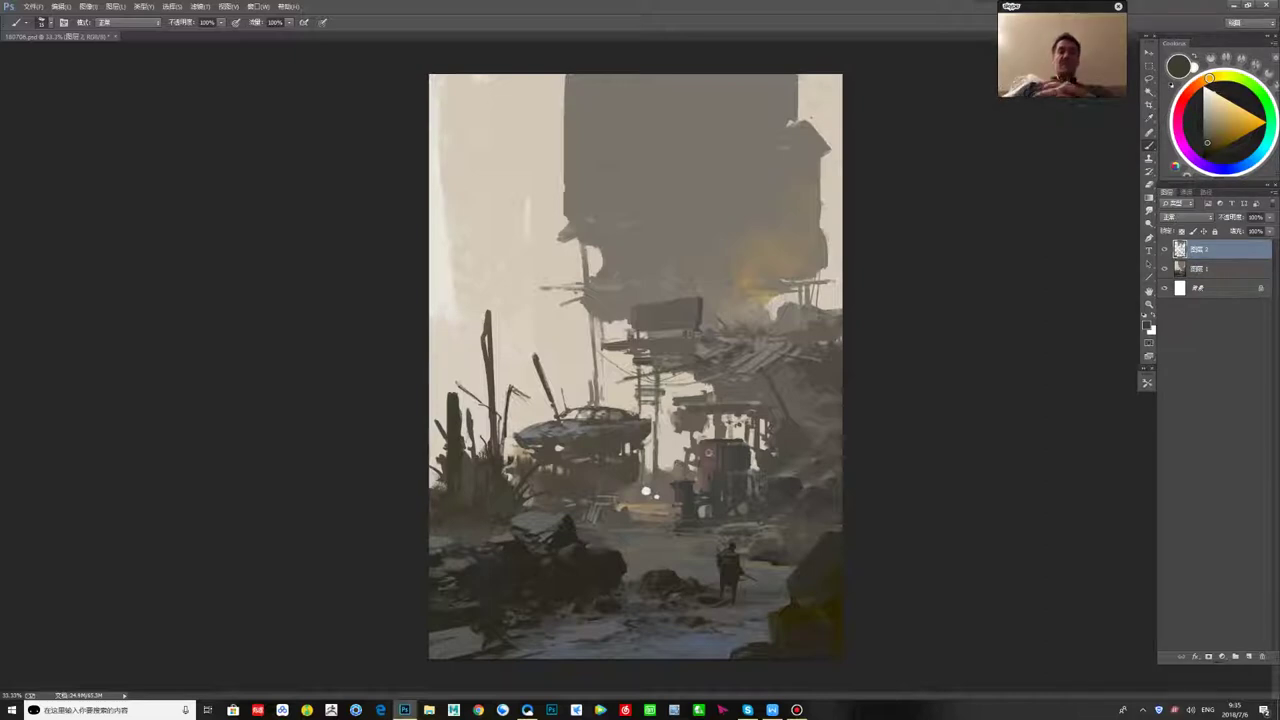
pyautogui.keyDown('alt'); pyautogui.click(486, 506); pyautogui.keyUp('alt')
pyautogui.keyDown('alt'); pyautogui.click(470, 538); pyautogui.keyUp('alt')
pyautogui.keyDown('alt'); pyautogui.click(519, 548); pyautogui.keyUp('alt')
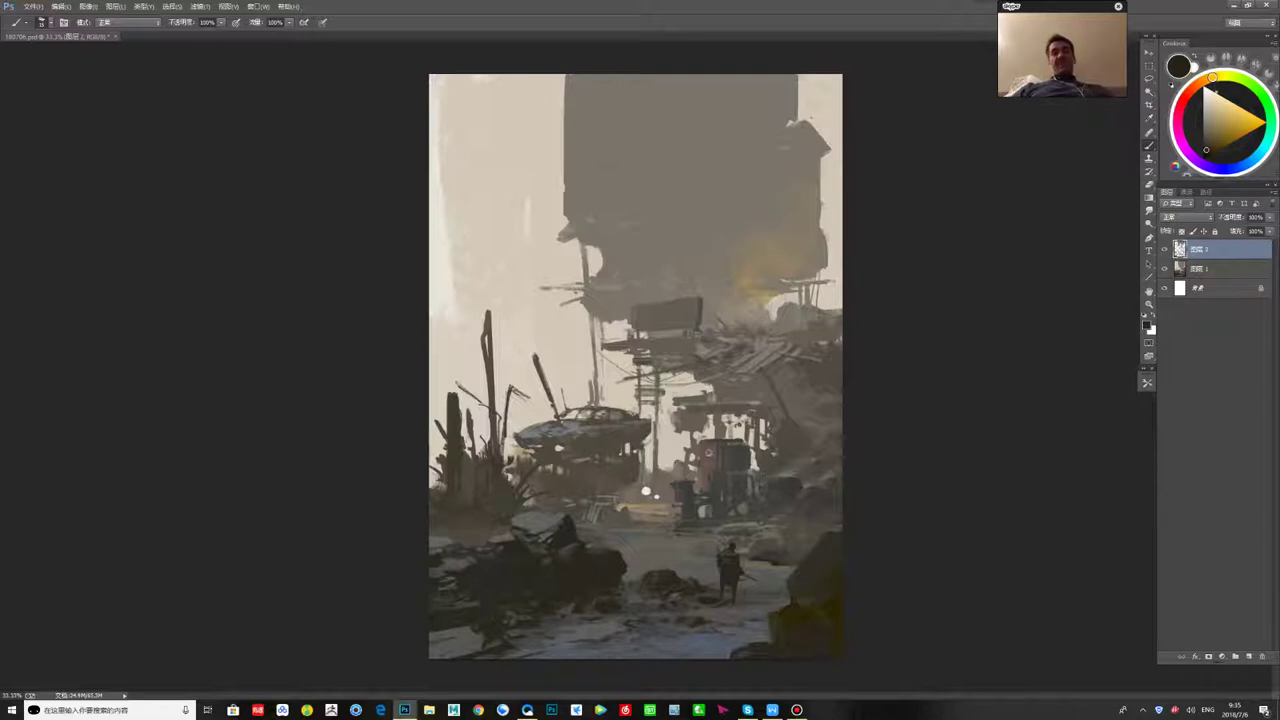
pyautogui.keyDown('alt'); pyautogui.click(519, 548); pyautogui.keyUp('alt')
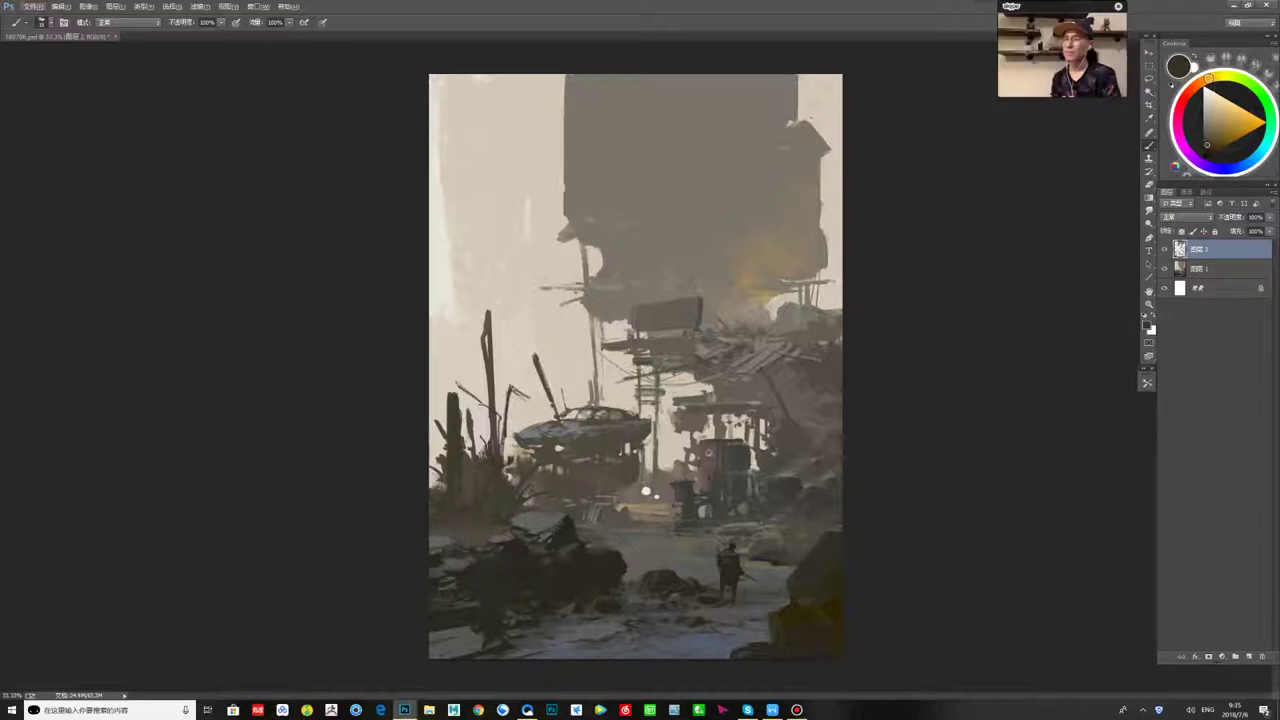
pyautogui.keyDown('alt'); pyautogui.click(519, 548); pyautogui.keyUp('alt')
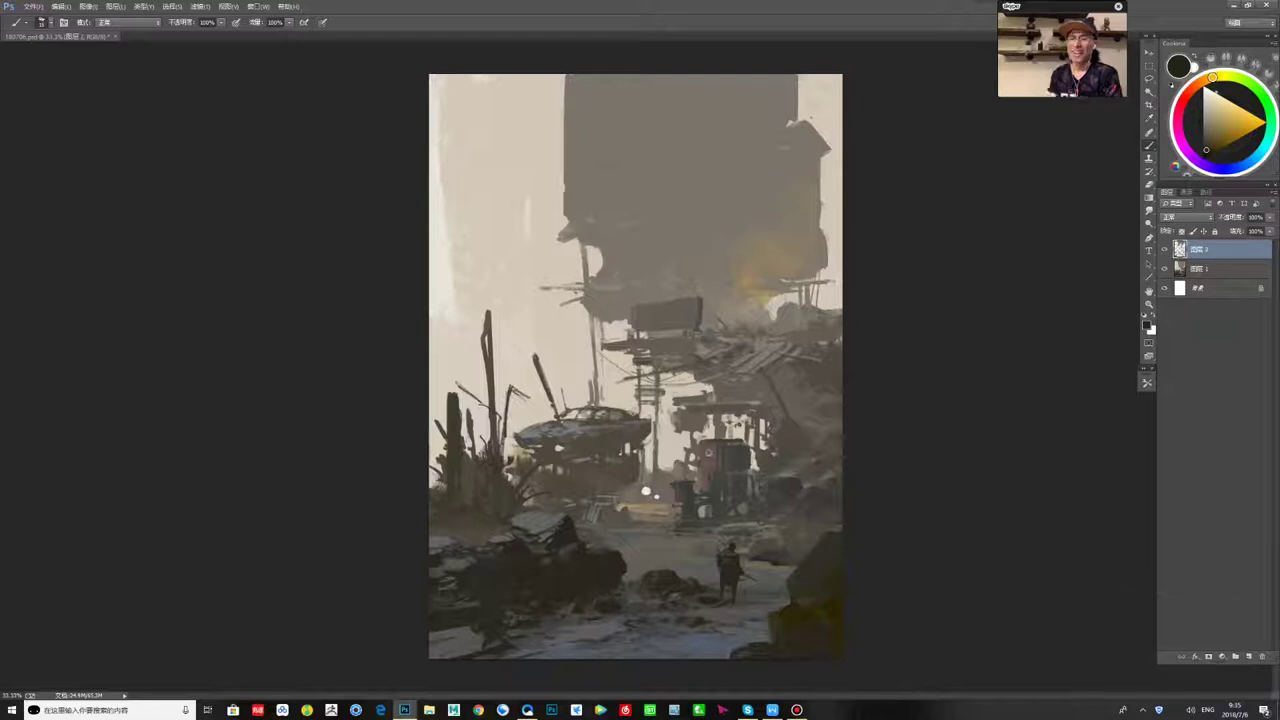
# - Reshape the yellow-tinted boulder in the painting's lower-right corner with sampled grey and dark olive, defining its edge and shadow
pyautogui.keyDown('alt'); pyautogui.click(795, 612); pyautogui.keyUp('alt')
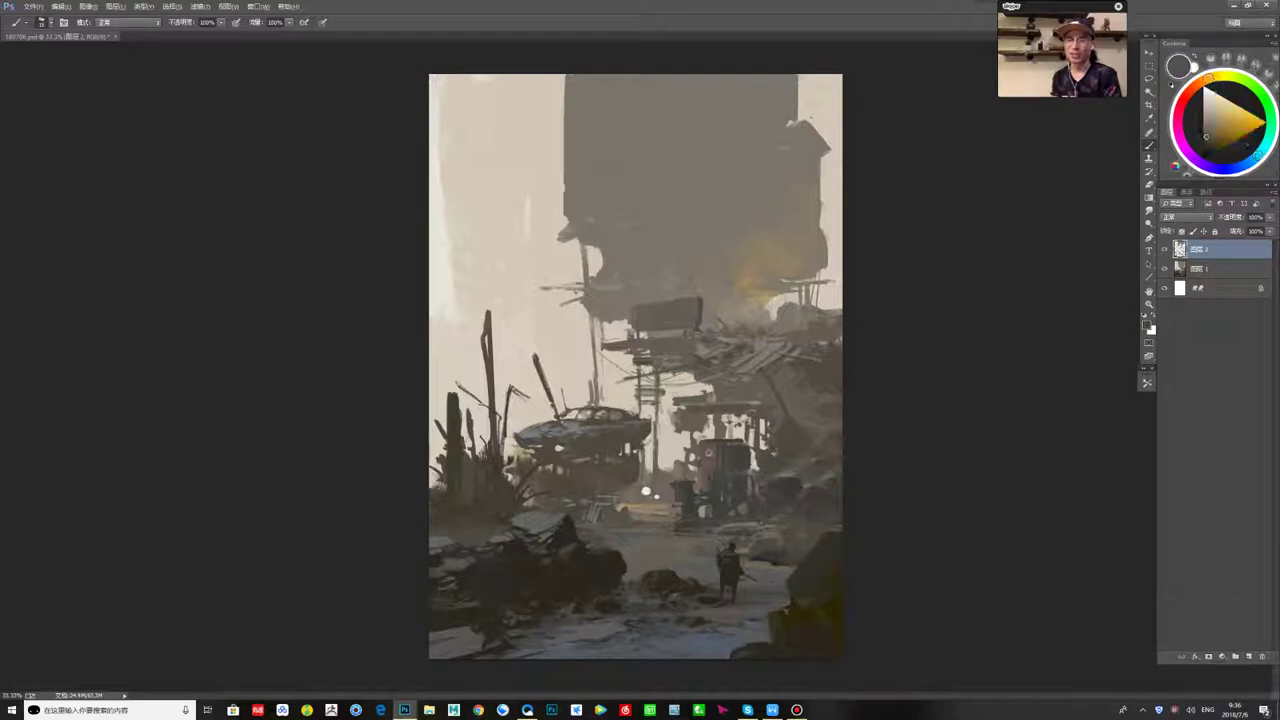
pyautogui.keyDown('alt'); pyautogui.click(738, 470); pyautogui.keyUp('alt')
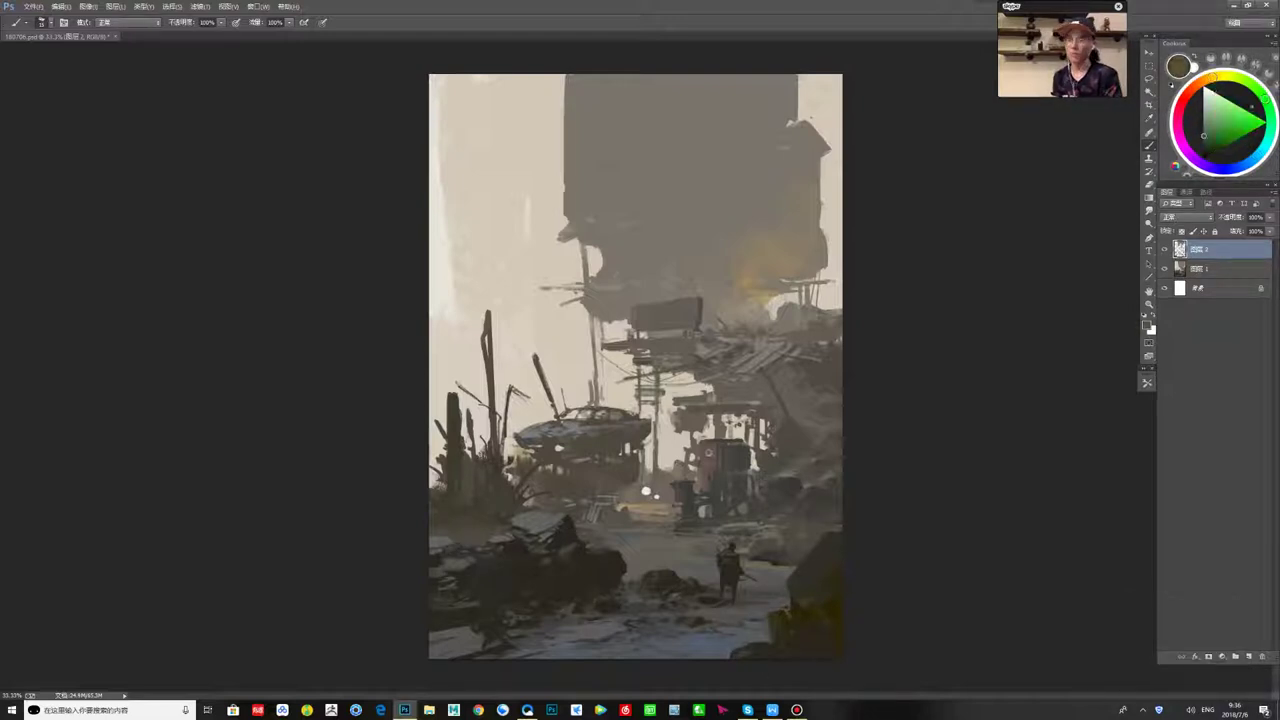
pyautogui.keyDown('alt'); pyautogui.click(806, 619); pyautogui.keyUp('alt')
pyautogui.keyDown('alt'); pyautogui.click(808, 608); pyautogui.keyUp('alt')
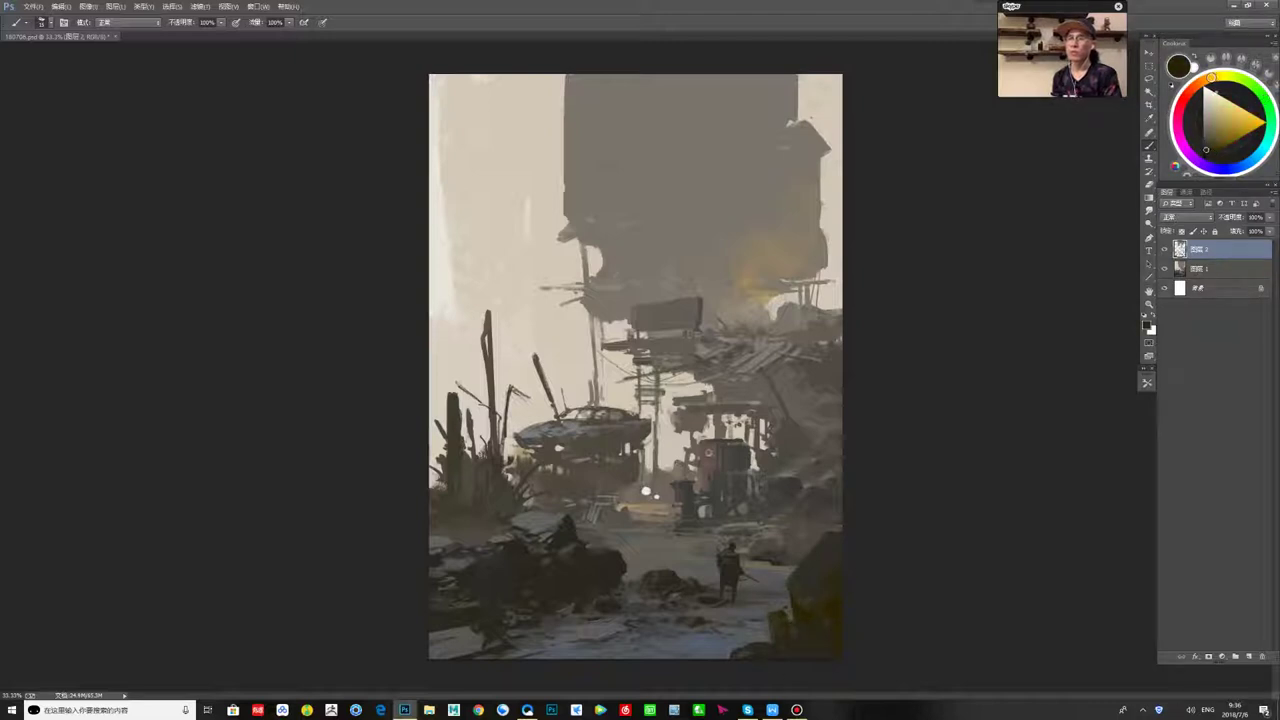
# - Define the small stones and rubble edge along the foreground path with sampled near-black and mid greys
pyautogui.keyDown('alt'); pyautogui.click(612, 602); pyautogui.keyUp('alt')
pyautogui.keyDown('alt'); pyautogui.click(611, 607); pyautogui.keyUp('alt')
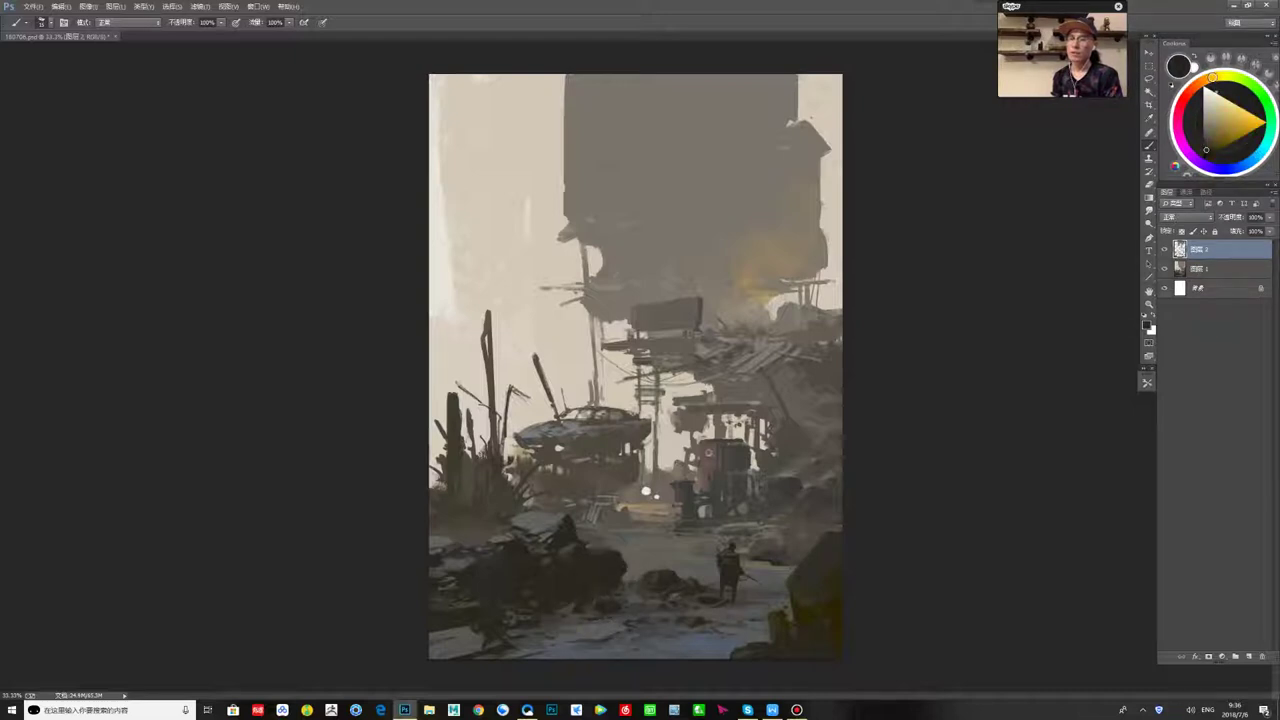
pyautogui.keyDown('alt'); pyautogui.click(675, 616); pyautogui.keyUp('alt')
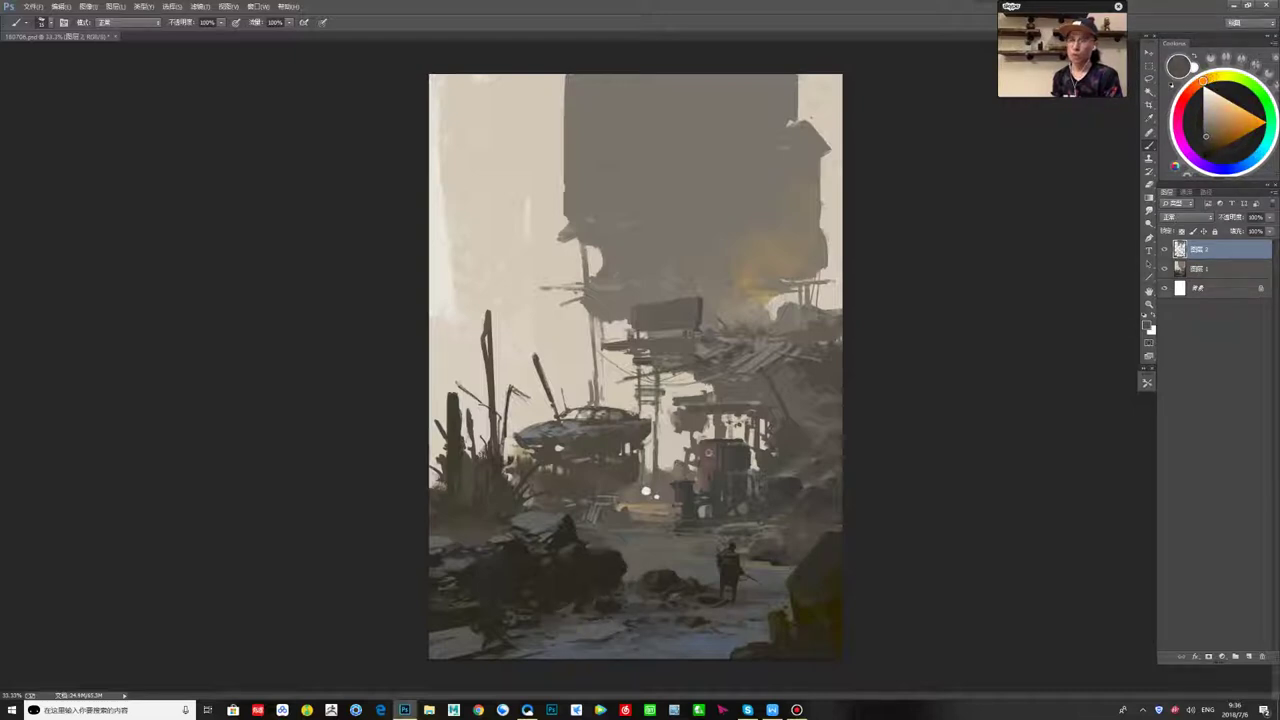
pyautogui.keyDown('alt'); pyautogui.click(560, 633); pyautogui.keyUp('alt')
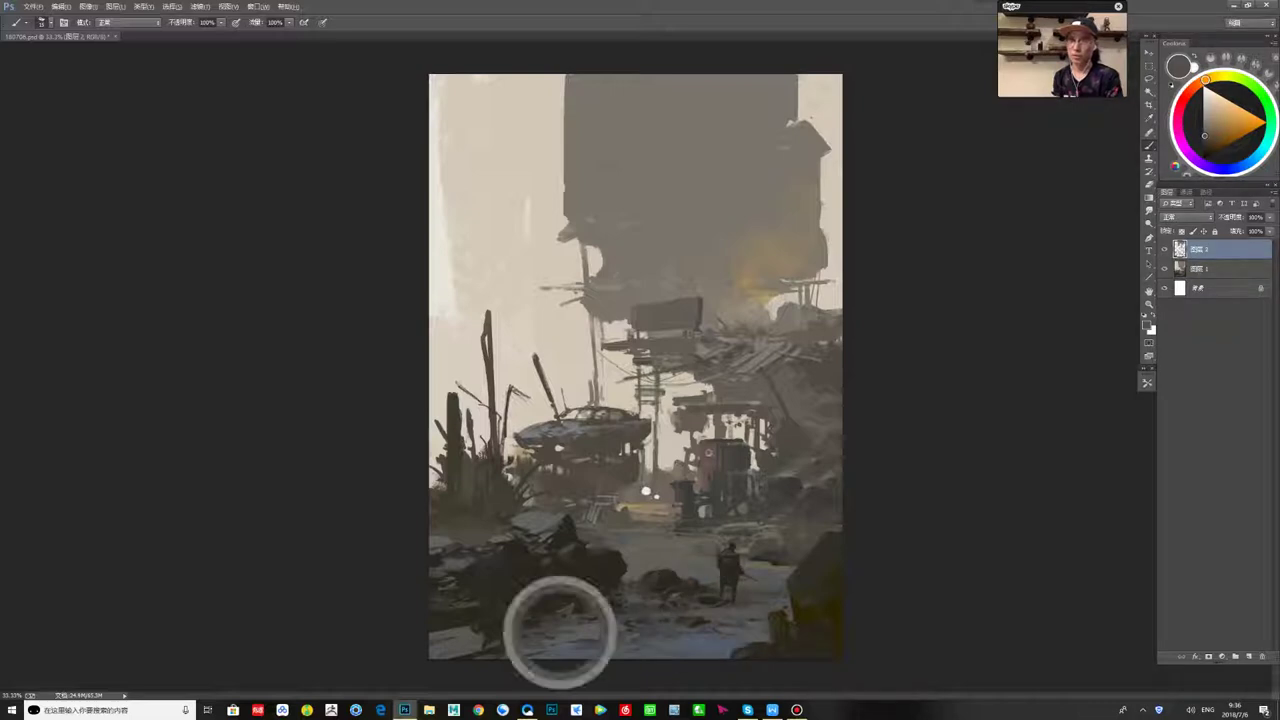
# - Paint over the bluish wet ground along the painting's lower edge with a yellowish grey and sampled dark greys
pyautogui.click(1224, 78)
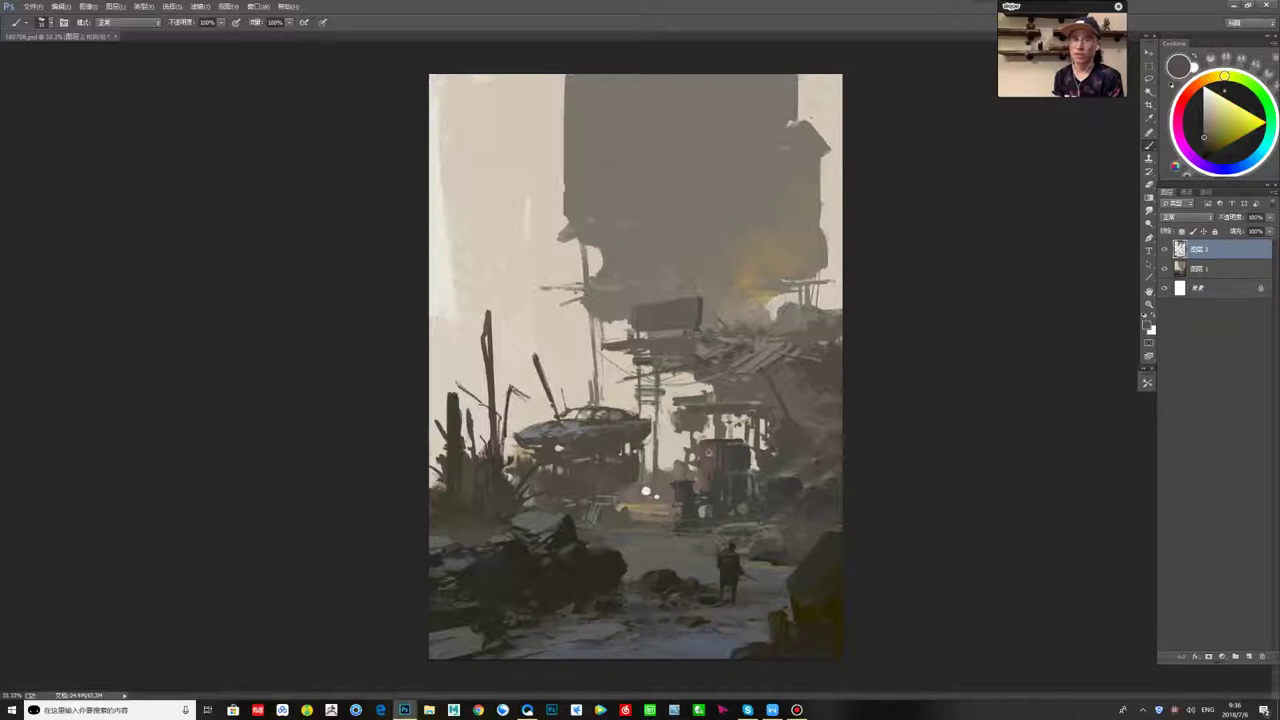
pyautogui.keyDown('alt'); pyautogui.click(577, 644); pyautogui.keyUp('alt')
pyautogui.keyDown('alt'); pyautogui.click(549, 636); pyautogui.keyUp('alt')
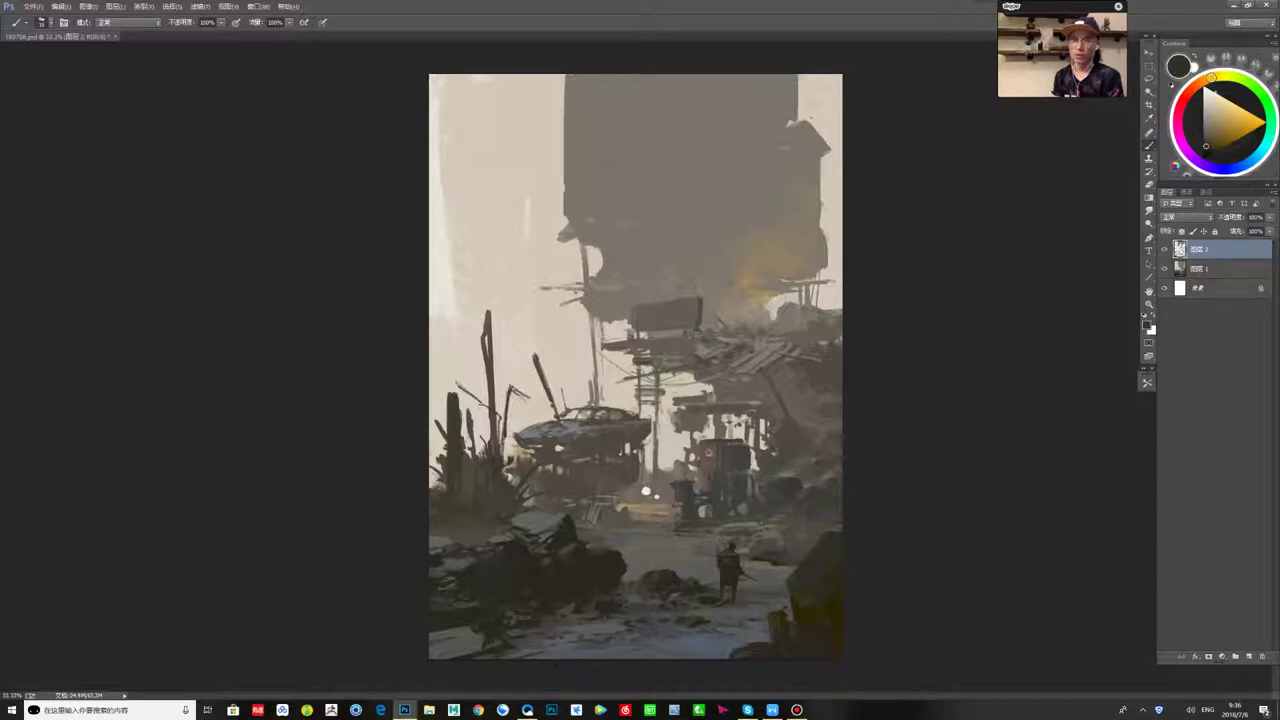
pyautogui.keyDown('alt'); pyautogui.click(669, 634); pyautogui.keyUp('alt')
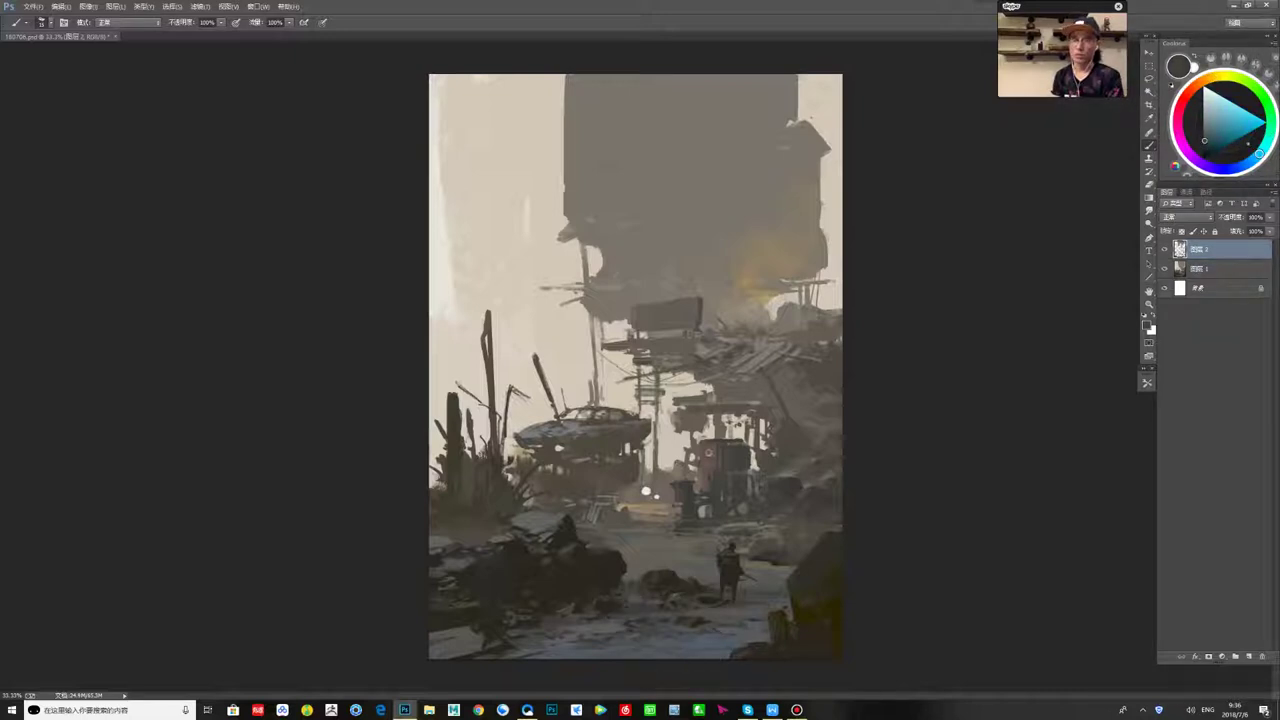
pyautogui.keyDown('alt'); pyautogui.click(535, 641); pyautogui.keyUp('alt')
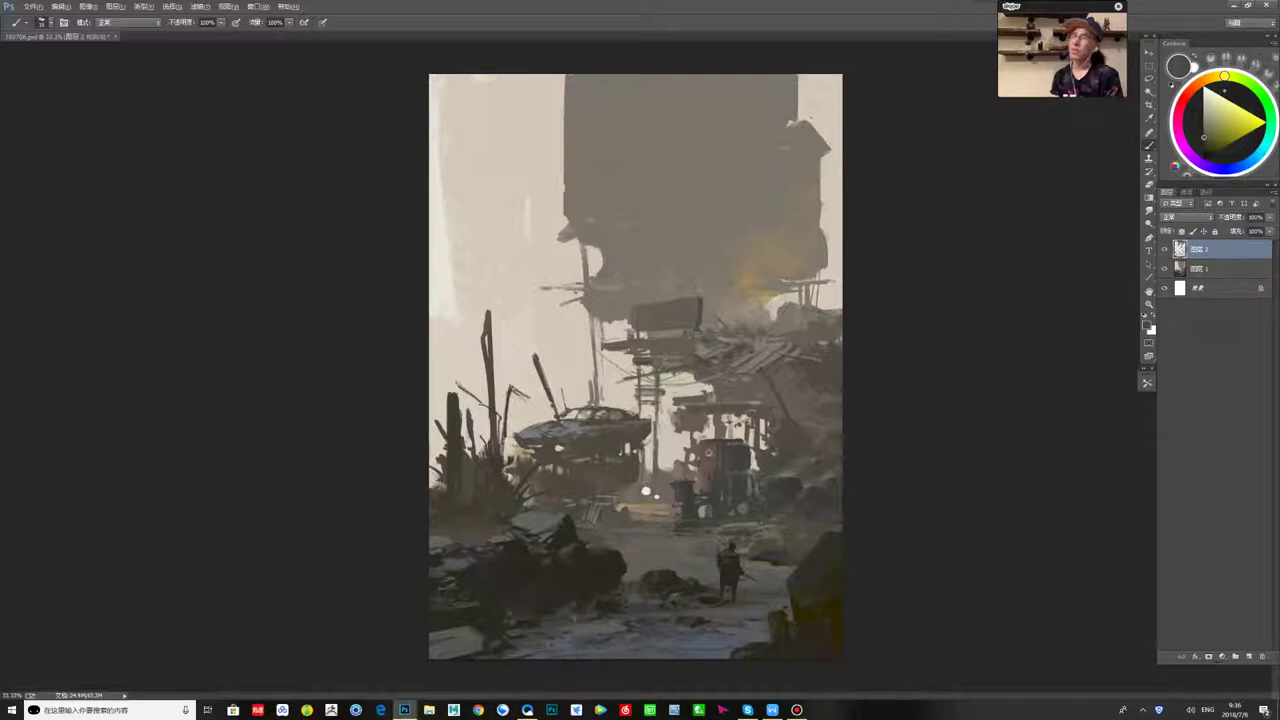
# - Simplify the dark rock mass left of the path with sampled near-black and brown-grey
pyautogui.keyDown('alt'); pyautogui.click(543, 606); pyautogui.keyUp('alt')
pyautogui.keyDown('alt'); pyautogui.click(500, 604); pyautogui.keyUp('alt')
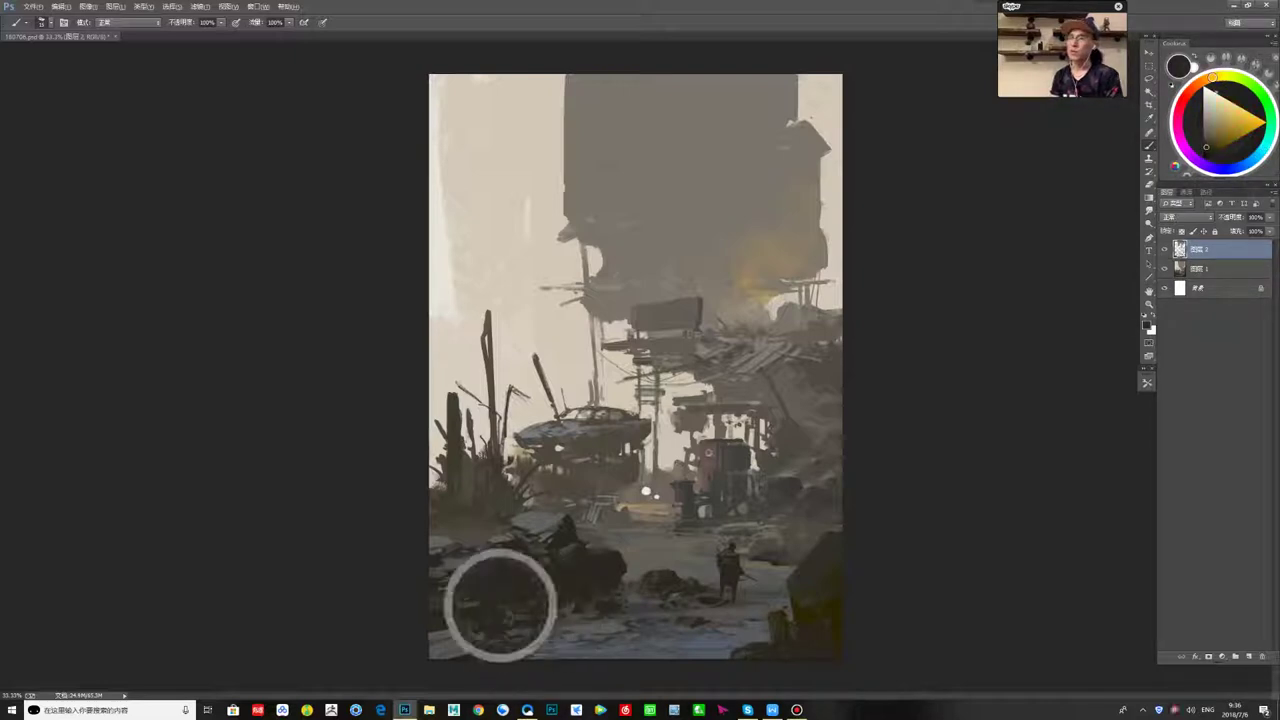
pyautogui.keyDown('alt'); pyautogui.click(514, 556); pyautogui.keyUp('alt')
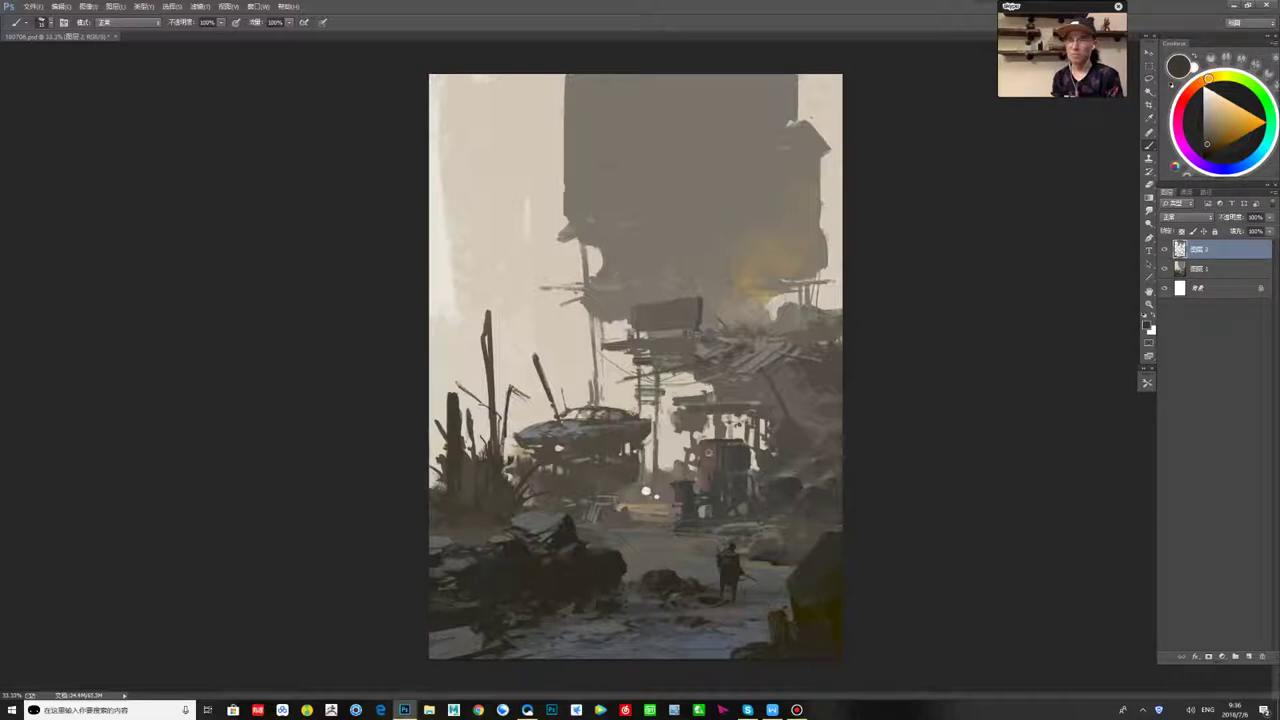
# - Refine the ground and rubble line at the base of the booth and beside the path with sampled dark and mid greys
pyautogui.moveTo(594, 513); pyautogui.dragTo(588, 523)
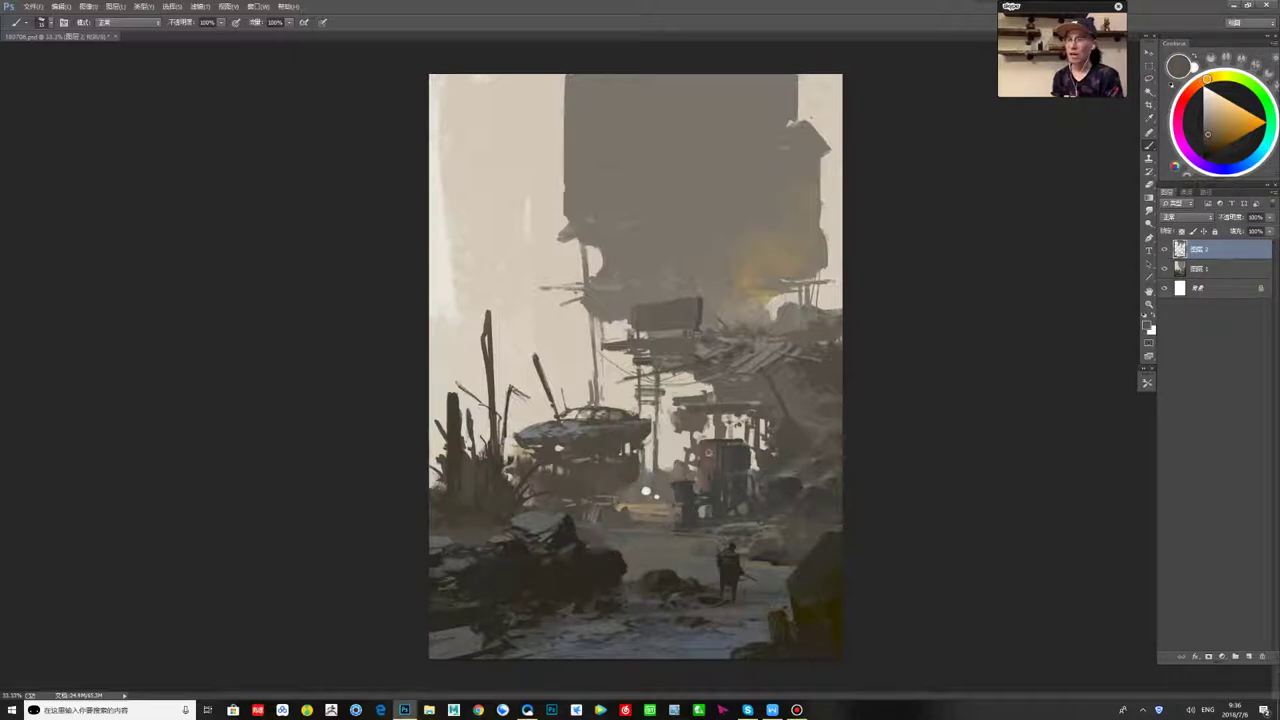
pyautogui.keyDown('alt'); pyautogui.click(598, 516); pyautogui.keyUp('alt')
pyautogui.keyDown('alt'); pyautogui.click(716, 531); pyautogui.keyUp('alt')
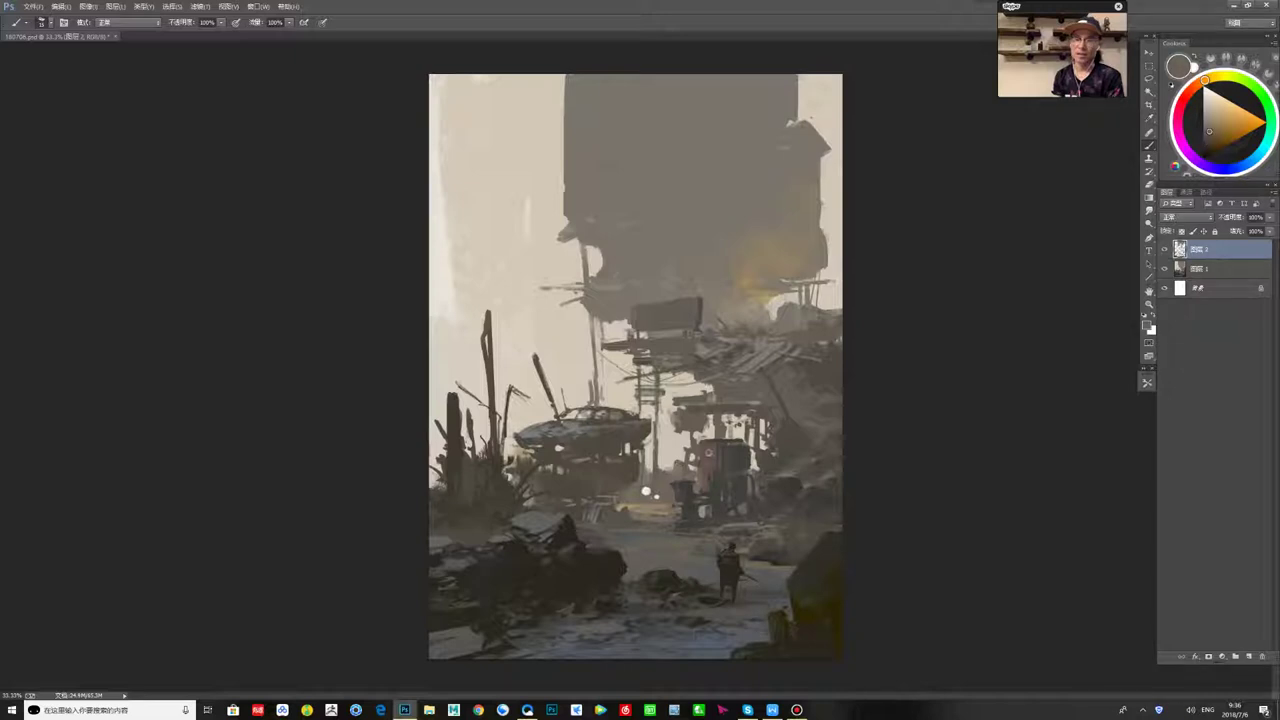
pyautogui.keyDown('alt'); pyautogui.click(716, 518); pyautogui.keyUp('alt')
pyautogui.keyDown('alt'); pyautogui.click(762, 518); pyautogui.keyUp('alt')
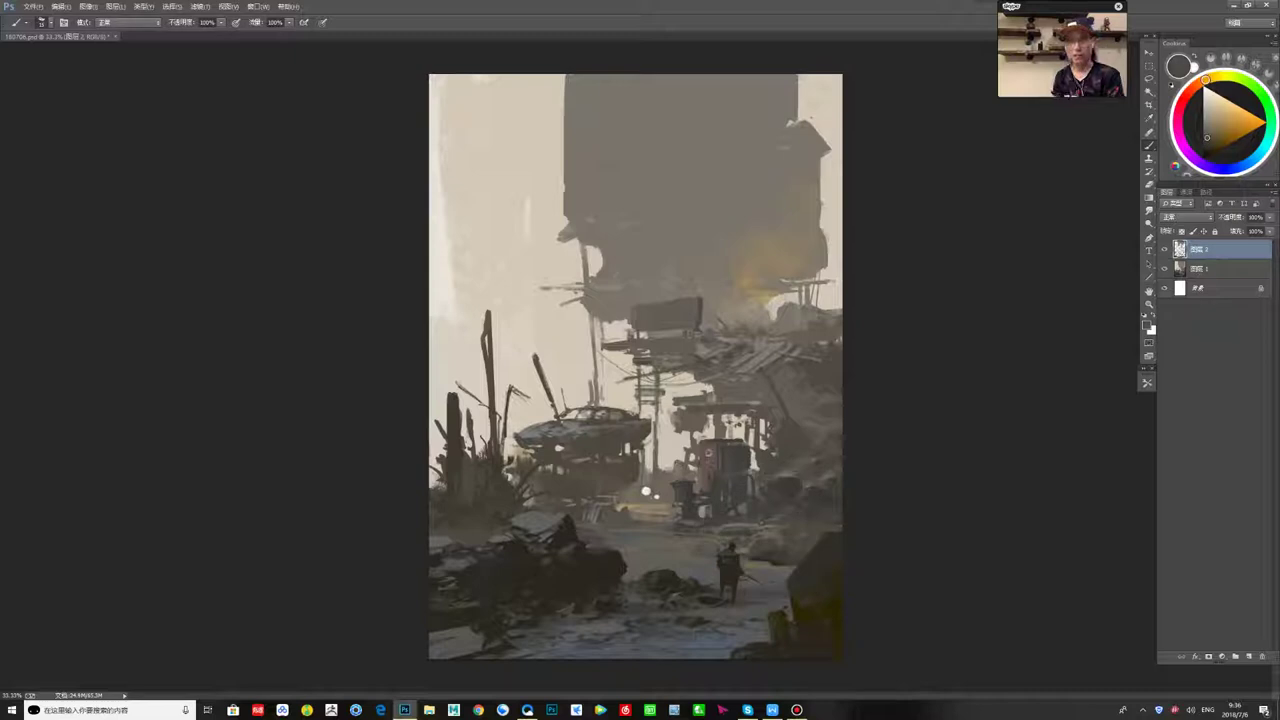
pyautogui.keyDown('alt'); pyautogui.click(727, 527); pyautogui.keyUp('alt')
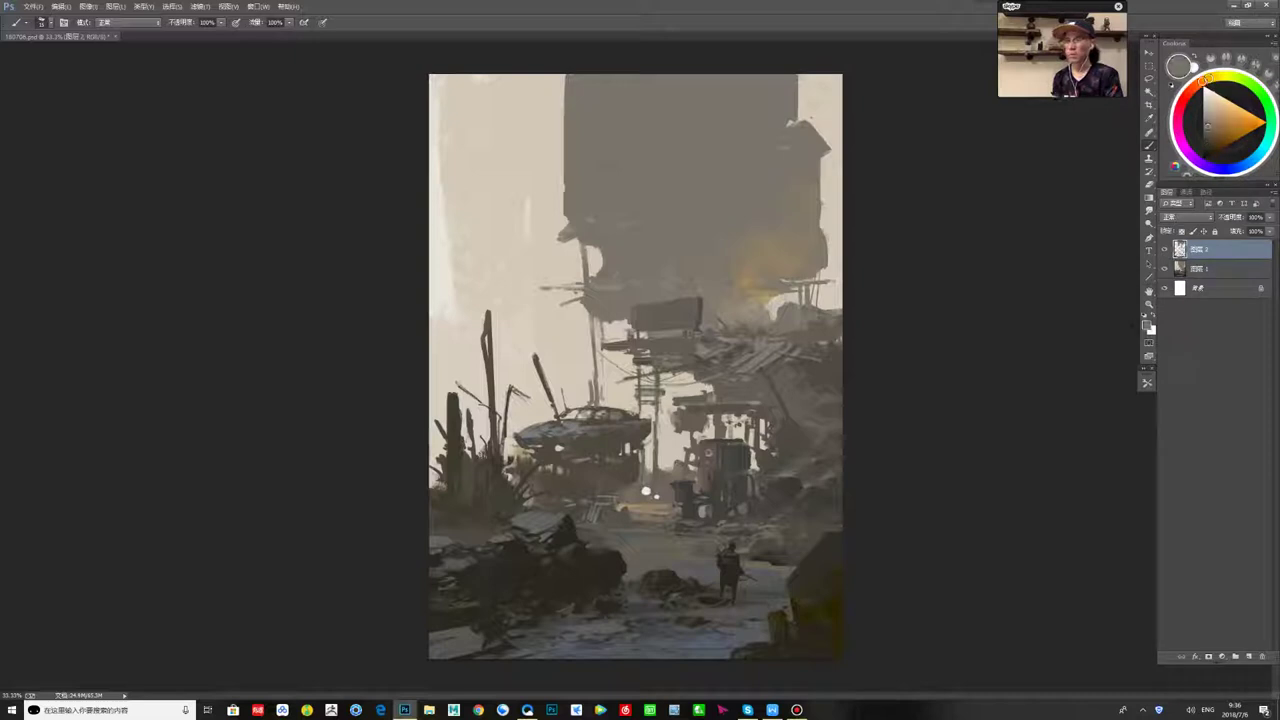
# - Rework the boulders right of the booth into broken rubble slabs with sampled near-black and brownish greys, defining the leaning beam above them
pyautogui.keyDown('alt'); pyautogui.click(782, 484); pyautogui.keyUp('alt')
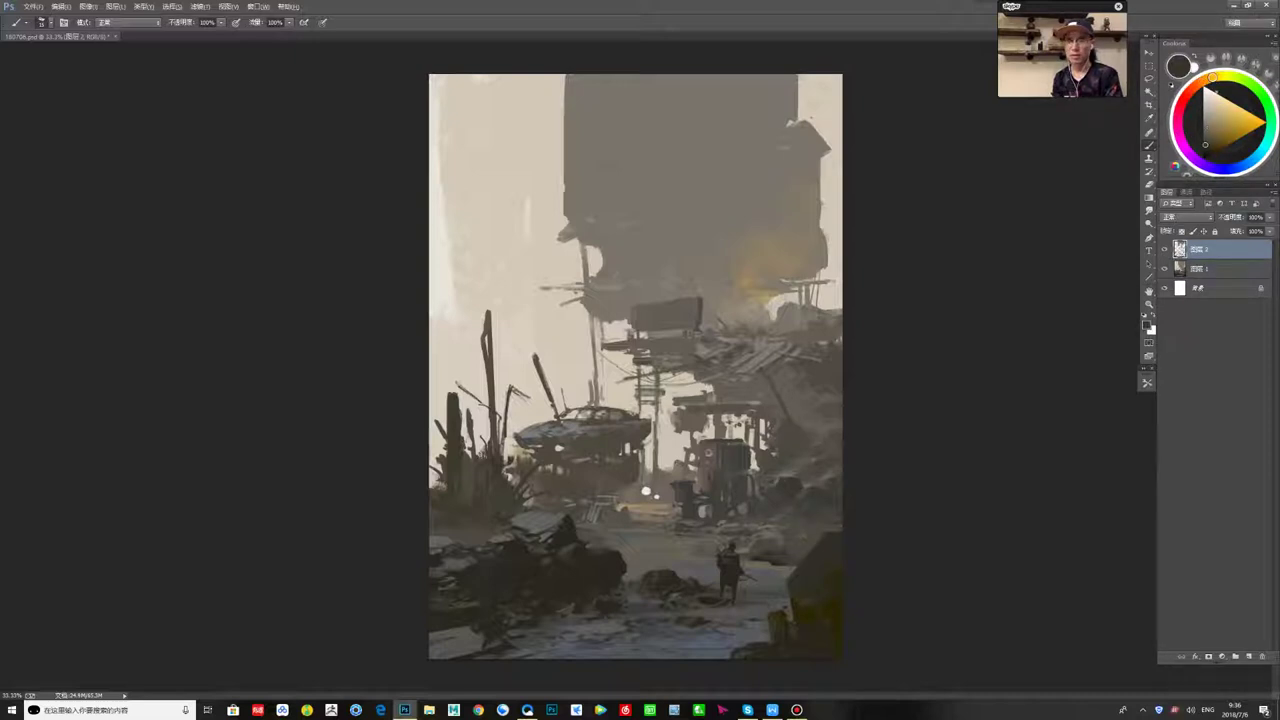
pyautogui.keyDown('alt'); pyautogui.click(768, 500); pyautogui.keyUp('alt')
pyautogui.keyDown('alt'); pyautogui.click(780, 482); pyautogui.keyUp('alt')
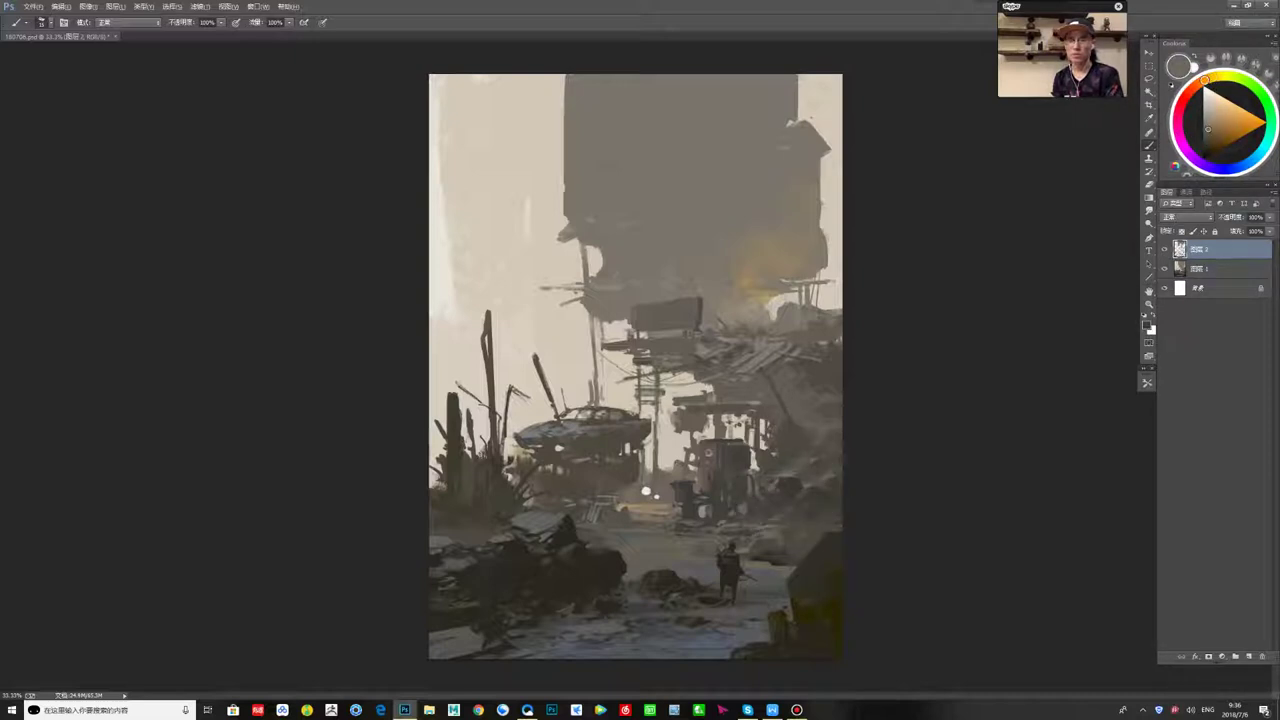
pyautogui.keyDown('alt'); pyautogui.click(782, 484); pyautogui.keyUp('alt')
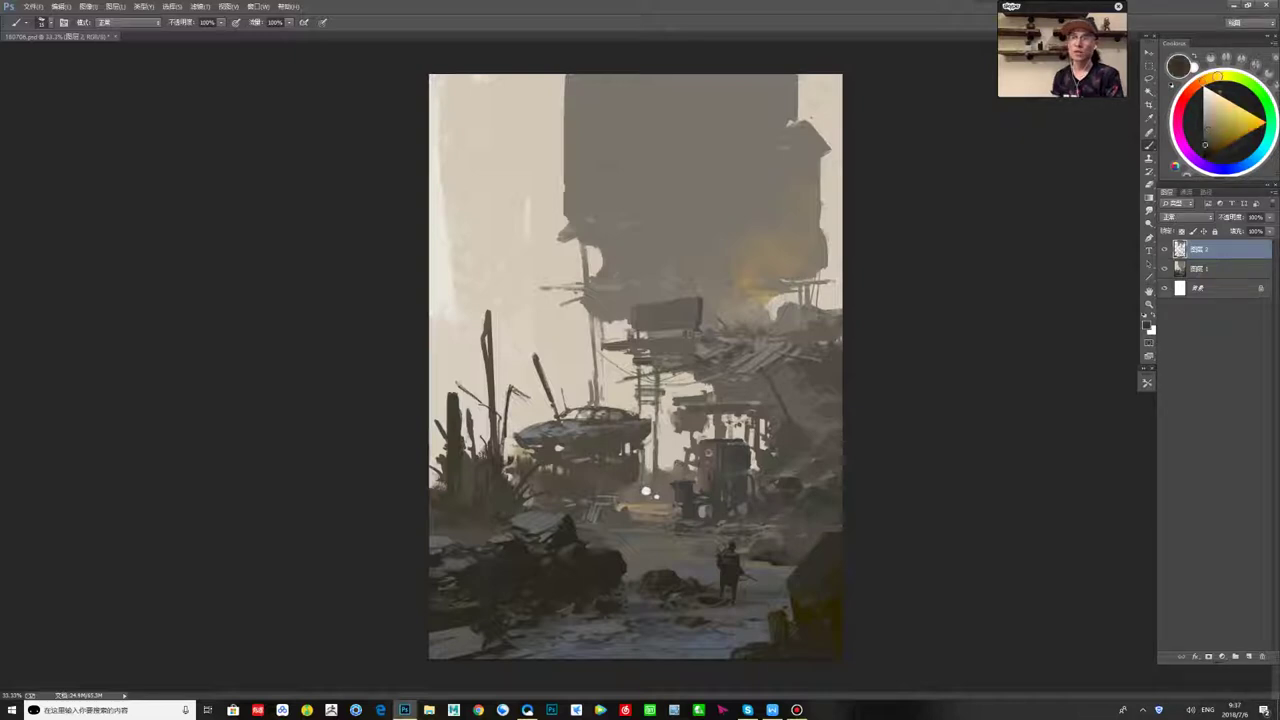
pyautogui.keyDown('alt'); pyautogui.click(834, 484); pyautogui.keyUp('alt')
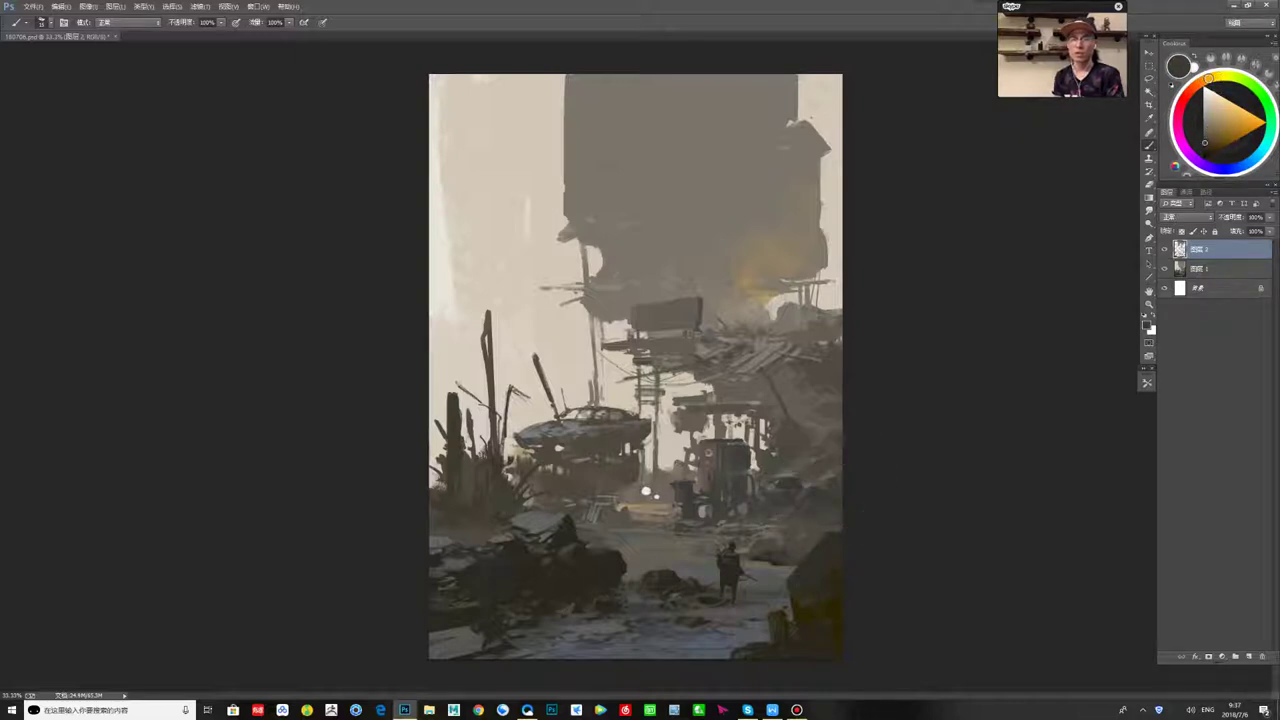
pyautogui.keyDown('alt'); pyautogui.click(817, 472); pyautogui.keyUp('alt')
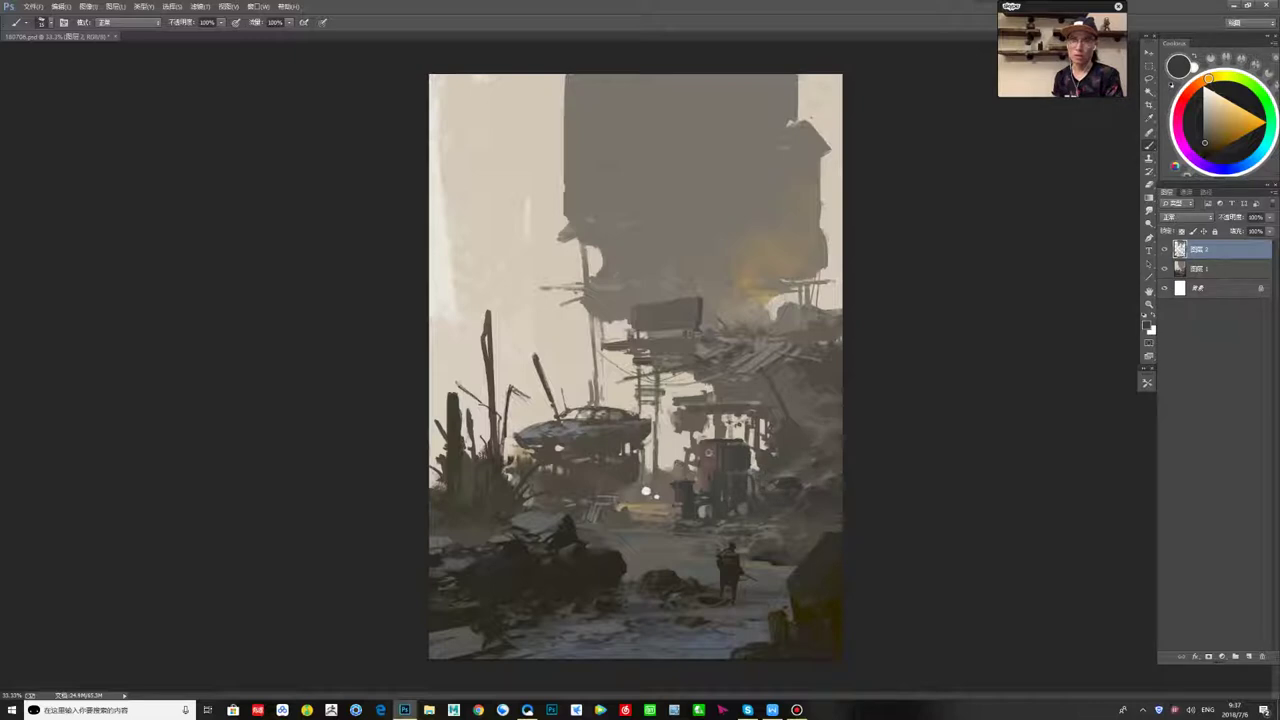
pyautogui.keyDown('alt'); pyautogui.click(827, 444); pyautogui.keyUp('alt')
pyautogui.keyDown('alt'); pyautogui.click(827, 450); pyautogui.keyUp('alt')
pyautogui.keyDown('alt'); pyautogui.click(829, 466); pyautogui.keyUp('alt')
pyautogui.keyDown('alt'); pyautogui.click(788, 479); pyautogui.keyUp('alt')
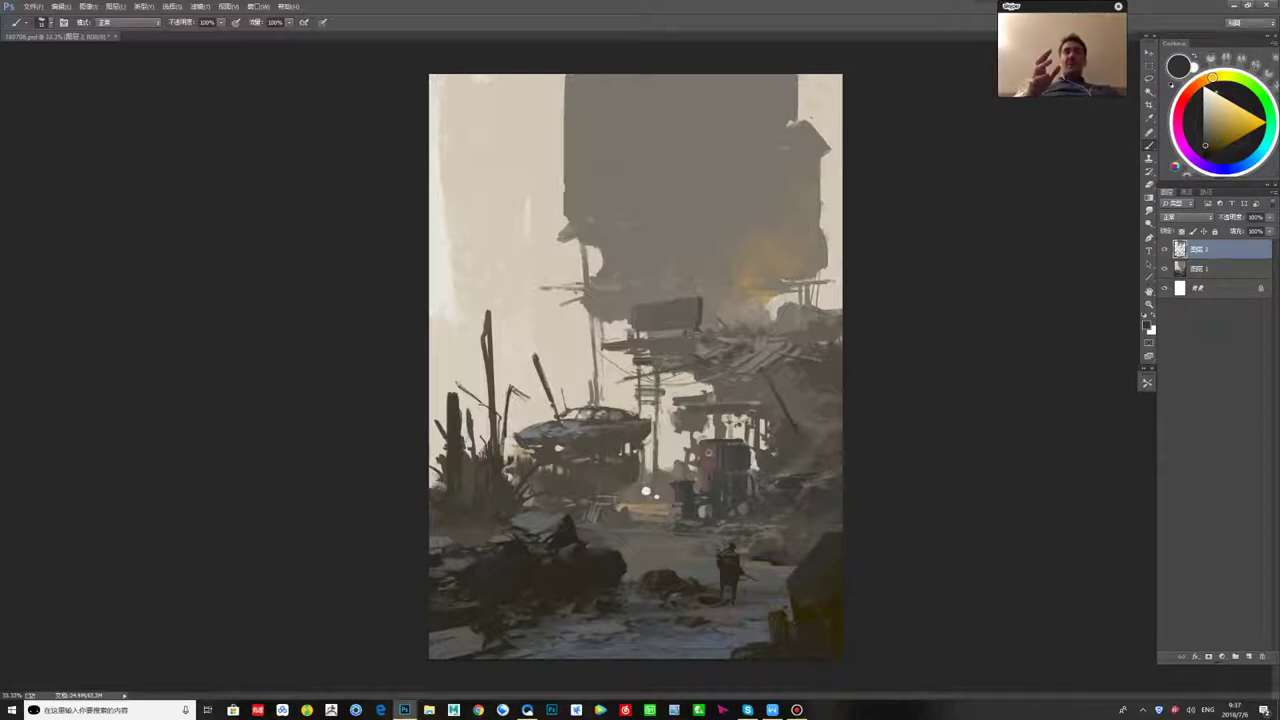
# - Touch up the dark rock mass left of the path with sampled brown-grey and near-black
pyautogui.keyDown('alt'); pyautogui.click(668, 316); pyautogui.keyUp('alt')
pyautogui.keyDown('alt'); pyautogui.click(668, 270); pyautogui.keyUp('alt')
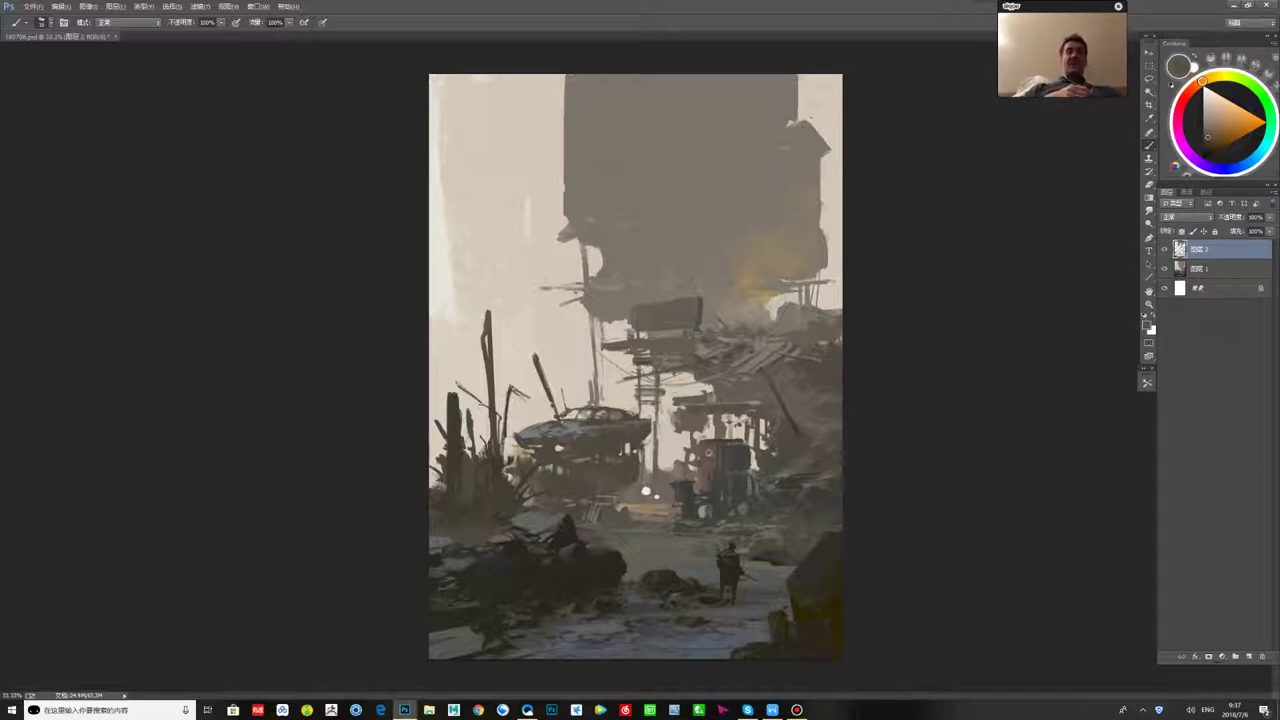
pyautogui.click(605, 540)
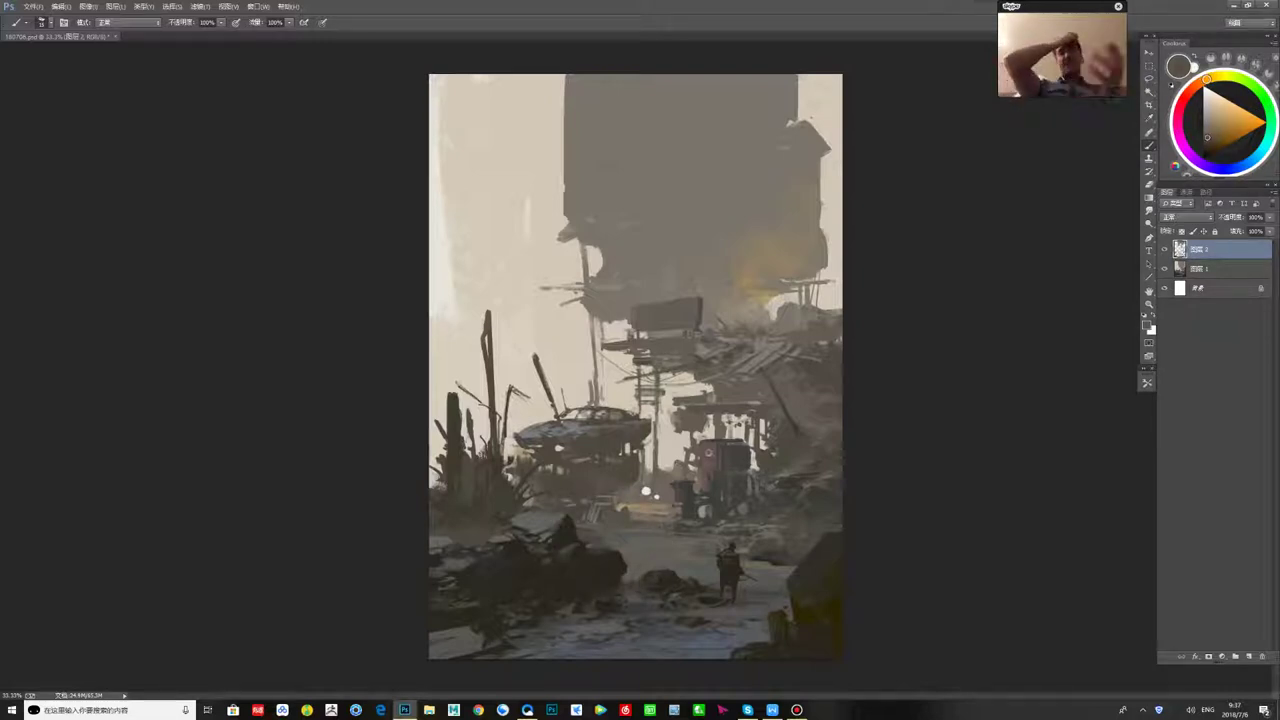
pyautogui.keyDown('alt'); pyautogui.click(597, 548); pyautogui.keyUp('alt')
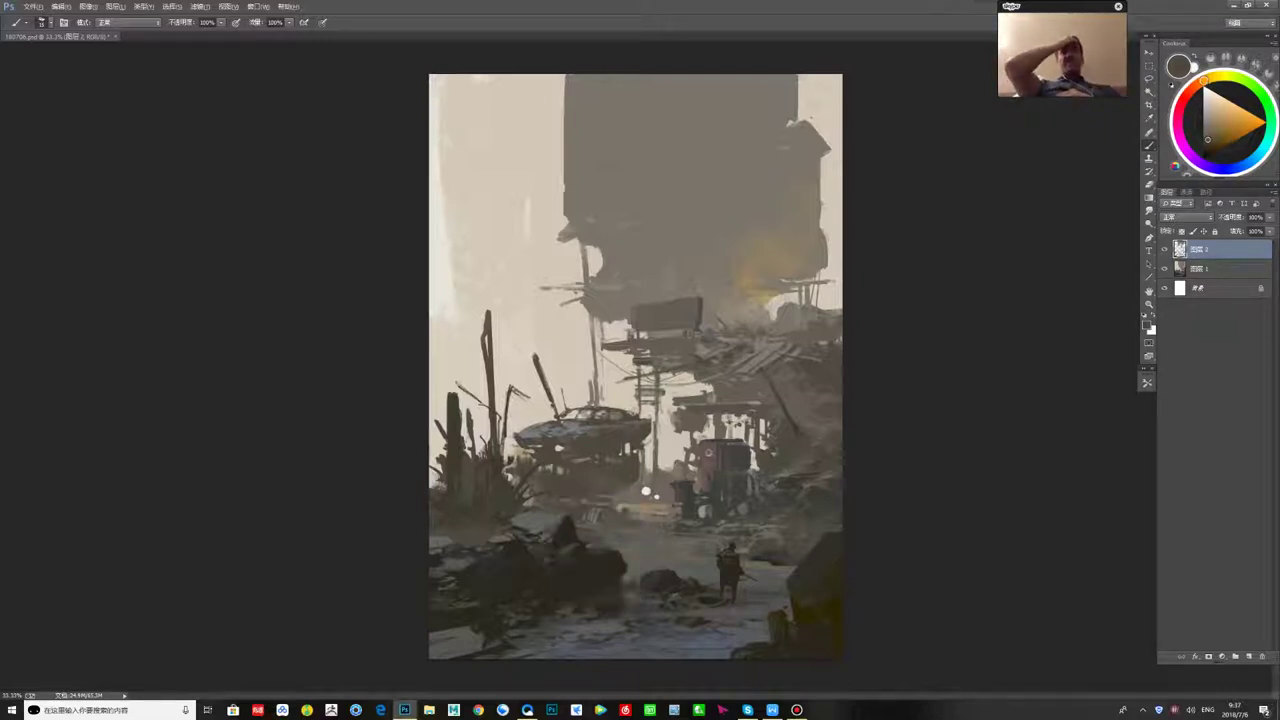
pyautogui.keyDown('alt'); pyautogui.click(522, 570); pyautogui.keyUp('alt')
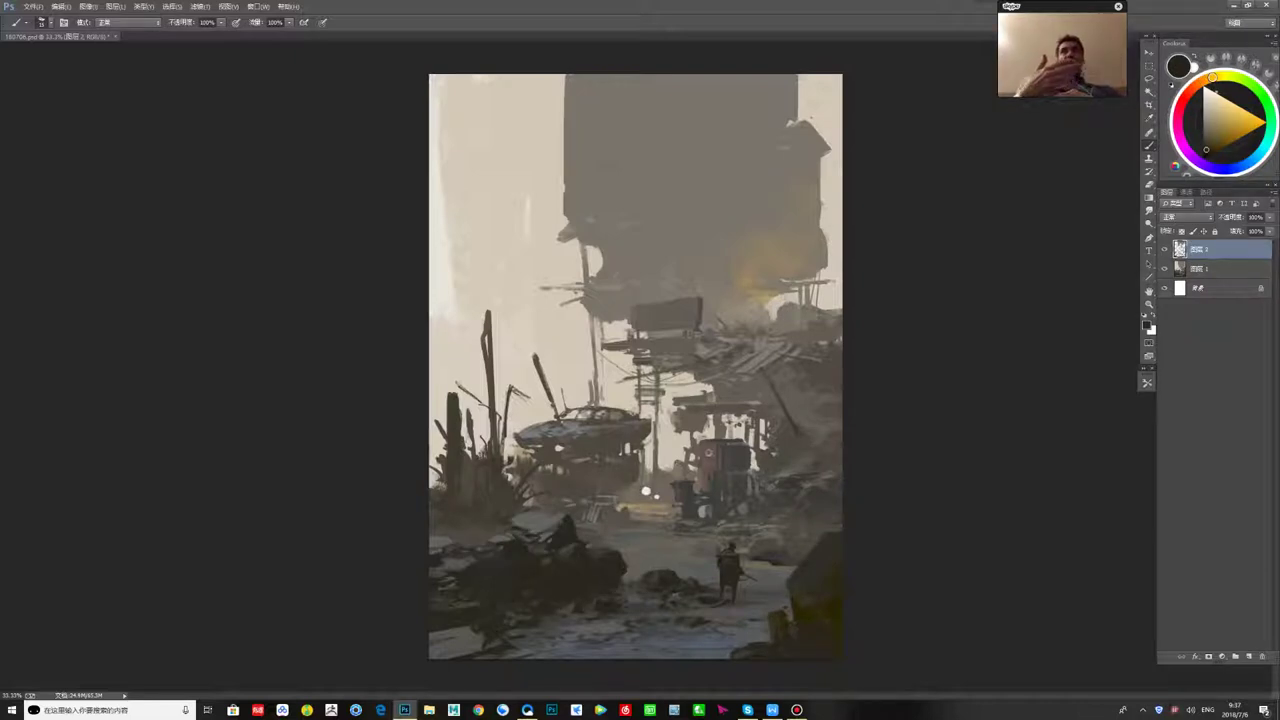
pyautogui.keyDown('alt'); pyautogui.click(469, 620); pyautogui.keyUp('alt')
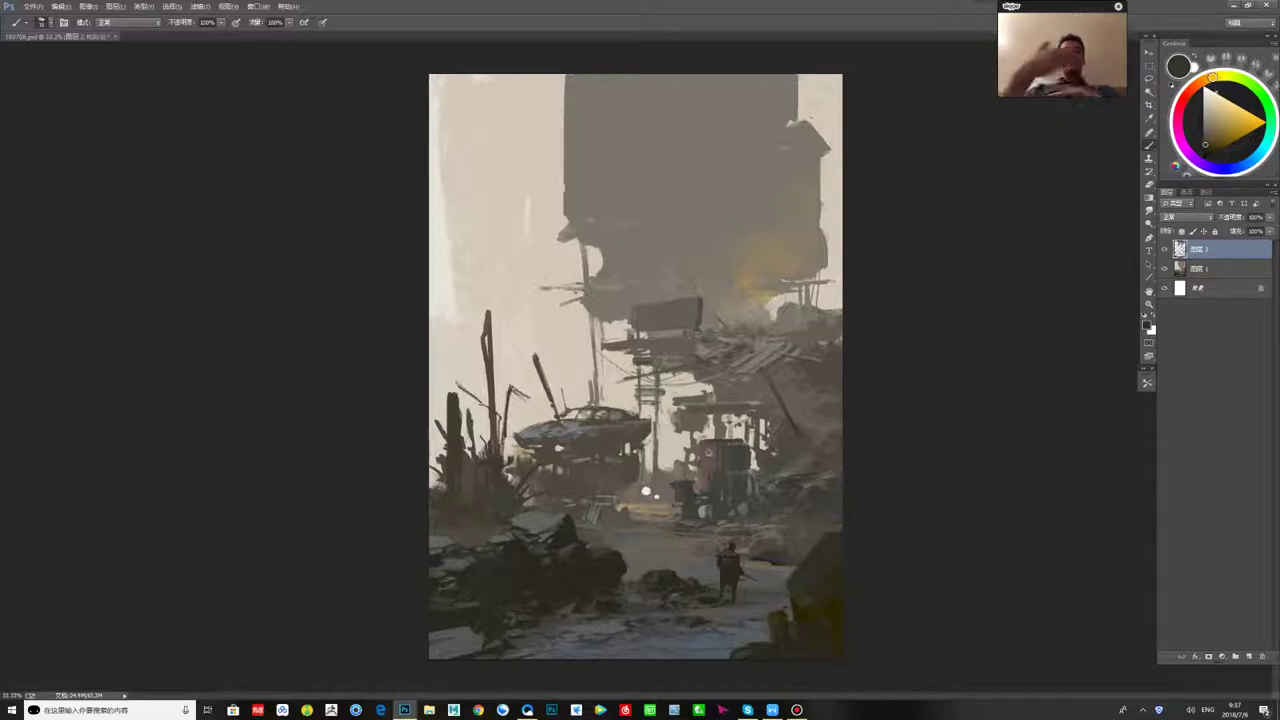
# - Touch up the wet ground around the figure with sampled greys, and mirror the canvas briefly to check the composition
pyautogui.keyDown('alt'); pyautogui.click(716, 615); pyautogui.keyUp('alt')
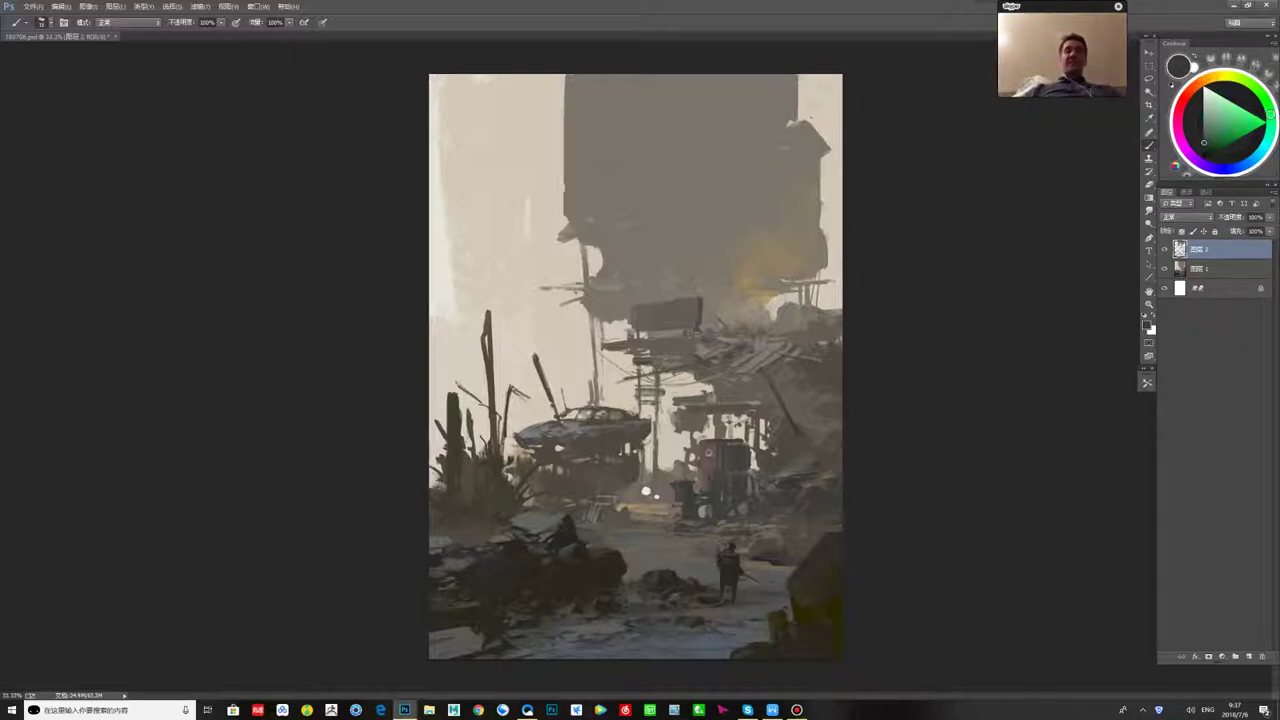
pyautogui.keyDown('alt'); pyautogui.click(699, 571); pyautogui.keyUp('alt')
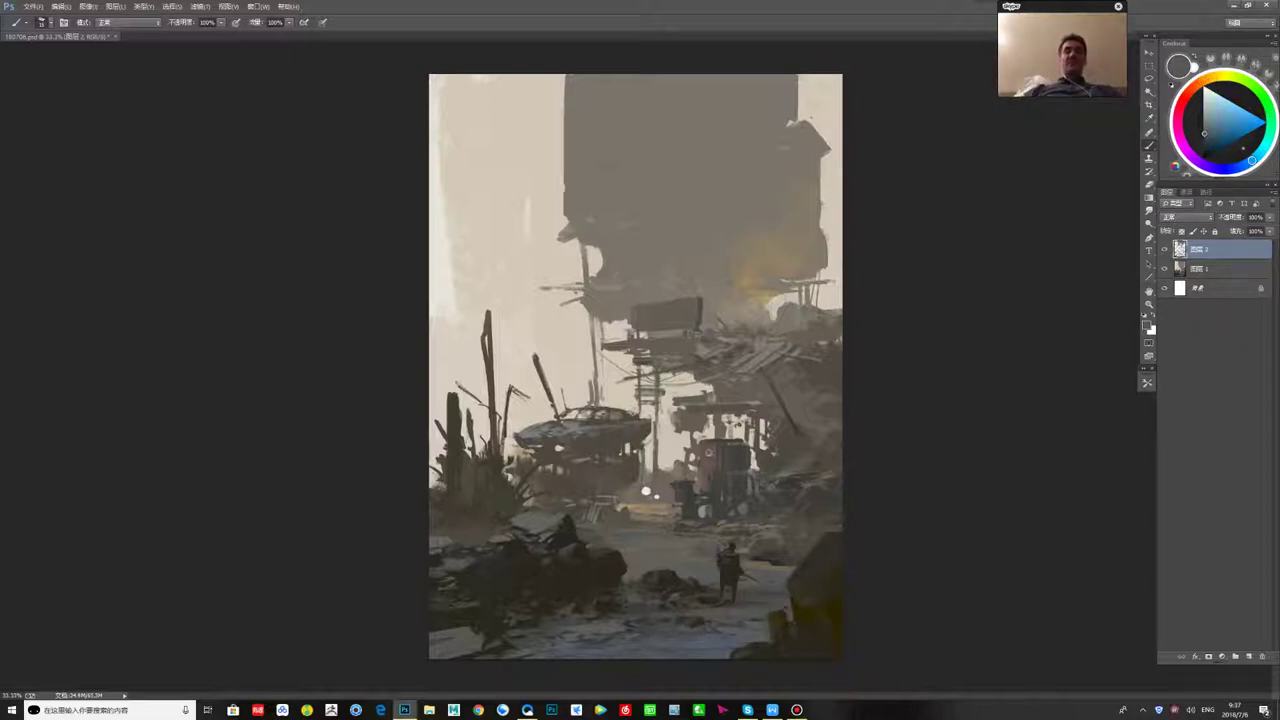
pyautogui.keyDown('alt'); pyautogui.click(635, 535); pyautogui.keyUp('alt')
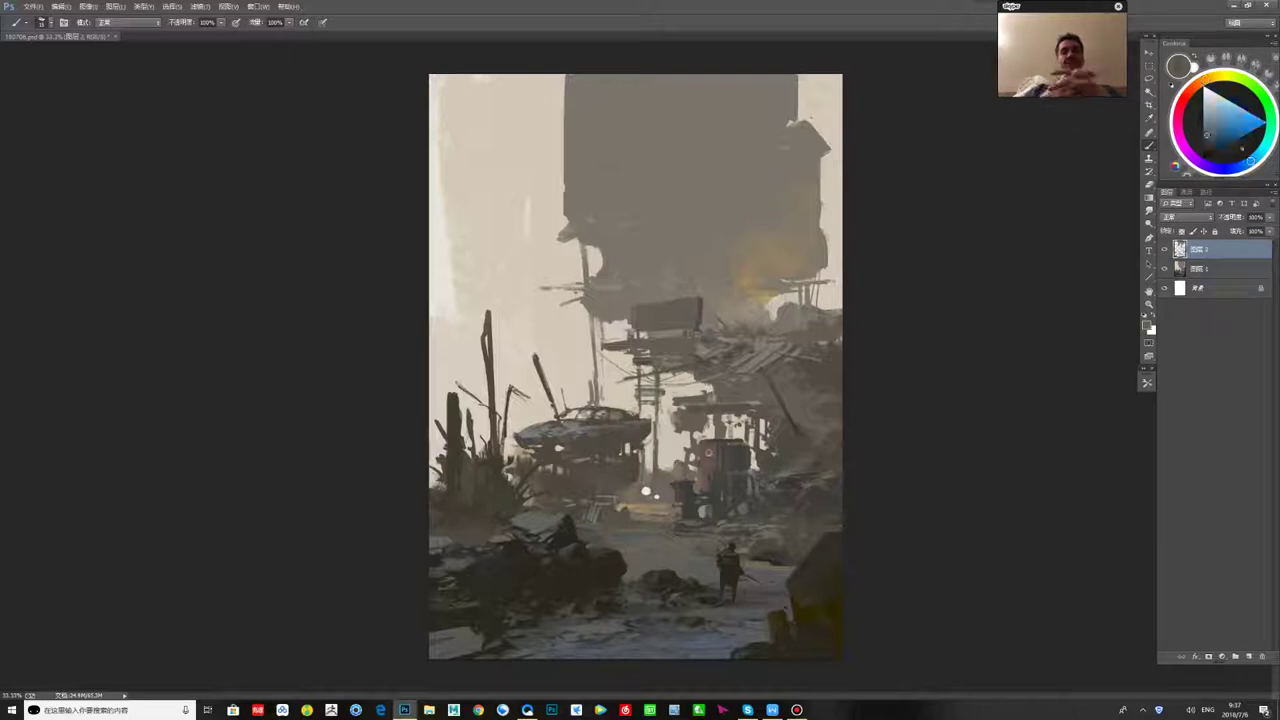
pyautogui.hotkey('ctrl', 'shift', 'h')
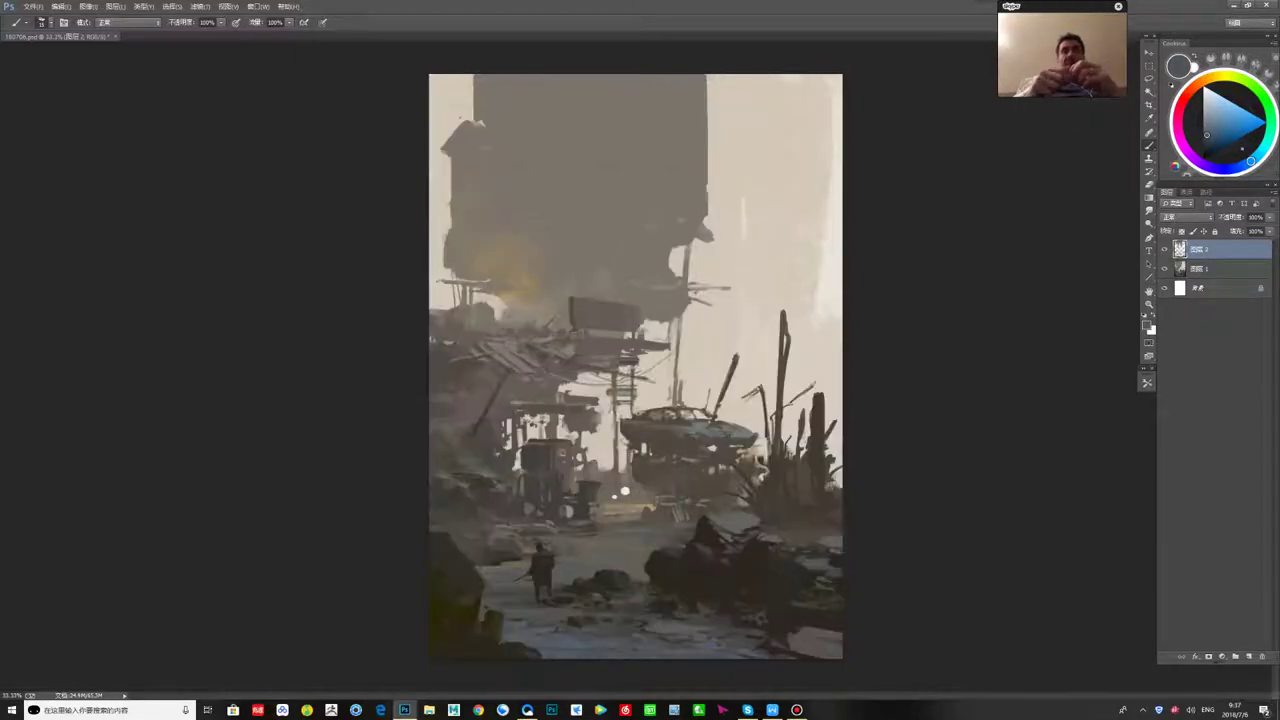
pyautogui.hotkey('ctrl', 'shift', 'h')
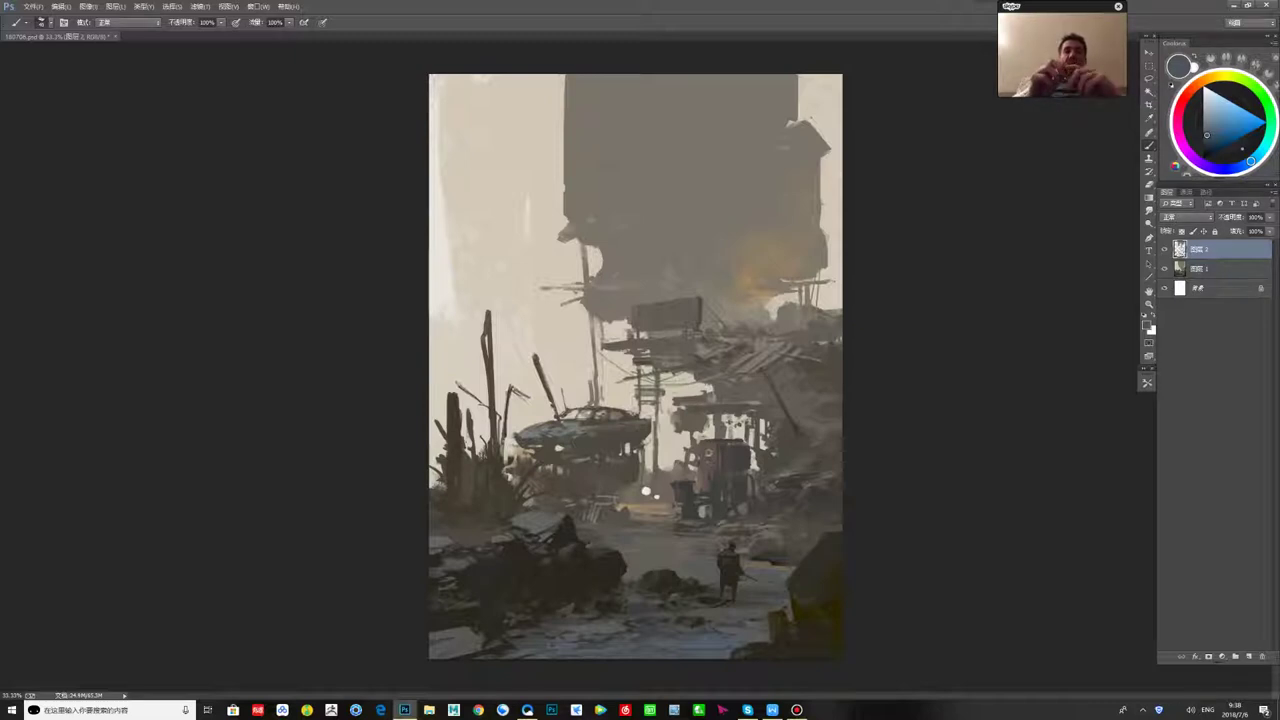
# - Narrow the tower by painting sampled sky beige over its right side, and clean up the ruined roof below with a smaller brush
pyautogui.moveTo(797, 76)
pyautogui.mouseDown()
pyautogui.moveTo(796, 232)
pyautogui.moveTo(773, 230)
pyautogui.mouseUp()
pyautogui.keyDown('alt'); pyautogui.click(817, 94); pyautogui.keyUp('alt')
pyautogui.moveTo(816, 80)
pyautogui.mouseDown()
pyautogui.moveTo(819, 192)
pyautogui.moveTo(808, 232)
pyautogui.moveTo(776, 244)
pyautogui.moveTo(826, 252)
pyautogui.moveTo(824, 272)
pyautogui.mouseUp()
pyautogui.moveTo(812, 242)
pyautogui.mouseDown()
pyautogui.moveTo(826, 240)
pyautogui.moveTo(812, 271)
pyautogui.mouseUp()
pyautogui.press('[')
pyautogui.press('[')
pyautogui.press('[')
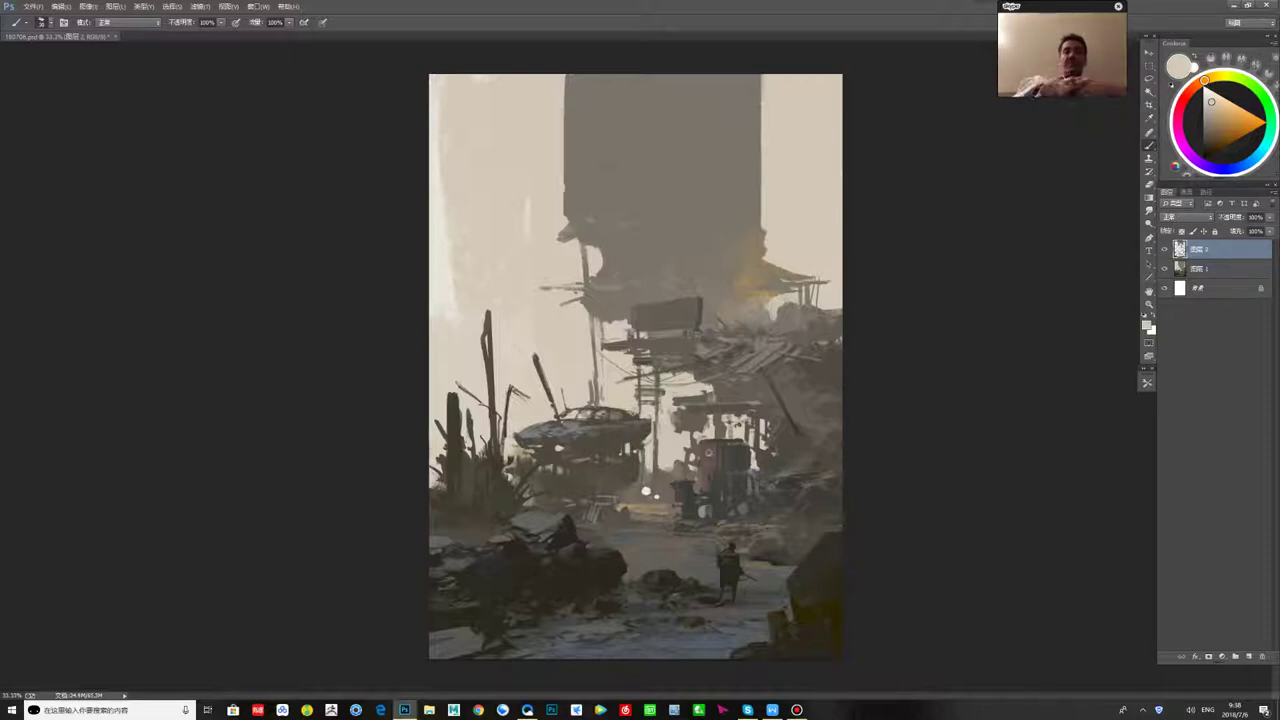
pyautogui.moveTo(781, 281); pyautogui.dragTo(799, 281)
pyautogui.keyDown('alt'); pyautogui.click(782, 274); pyautogui.keyUp('alt')
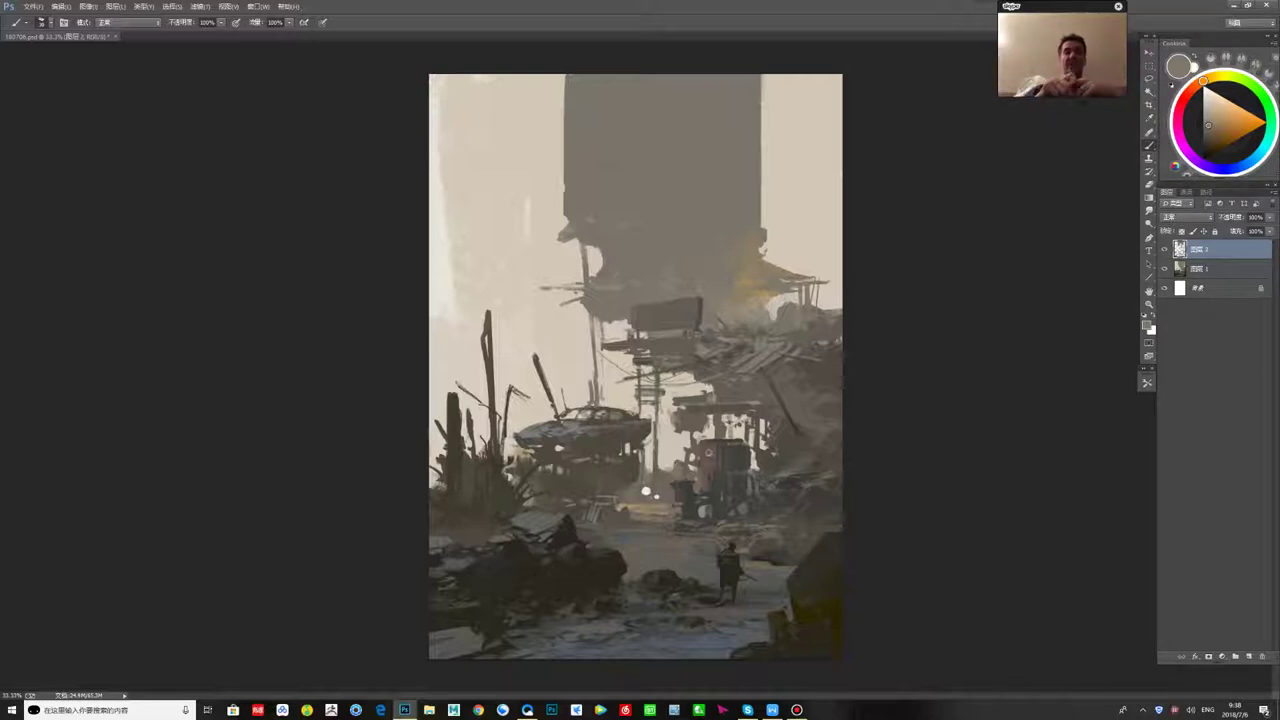
# - Block in a pale grey distant structure in the sky left of the tower and widen the tower's left edge slightly
pyautogui.moveTo(524, 183)
pyautogui.mouseDown()
pyautogui.moveTo(531, 258)
pyautogui.moveTo(516, 282)
pyautogui.moveTo(536, 181)
pyautogui.moveTo(521, 275)
pyautogui.moveTo(525, 215)
pyautogui.mouseUp()
pyautogui.keyDown('alt'); pyautogui.click(509, 162); pyautogui.keyUp('alt')
pyautogui.keyDown('alt'); pyautogui.click(512, 169); pyautogui.keyUp('alt')
pyautogui.keyDown('alt'); pyautogui.click(522, 235); pyautogui.keyUp('alt')
pyautogui.keyDown('alt'); pyautogui.click(585, 130); pyautogui.keyUp('alt')
pyautogui.moveTo(568, 78); pyautogui.dragTo(568, 200)
pyautogui.keyDown('alt'); pyautogui.click(516, 221); pyautogui.keyUp('alt')
pyautogui.keyDown('alt'); pyautogui.click(516, 220); pyautogui.keyUp('alt')
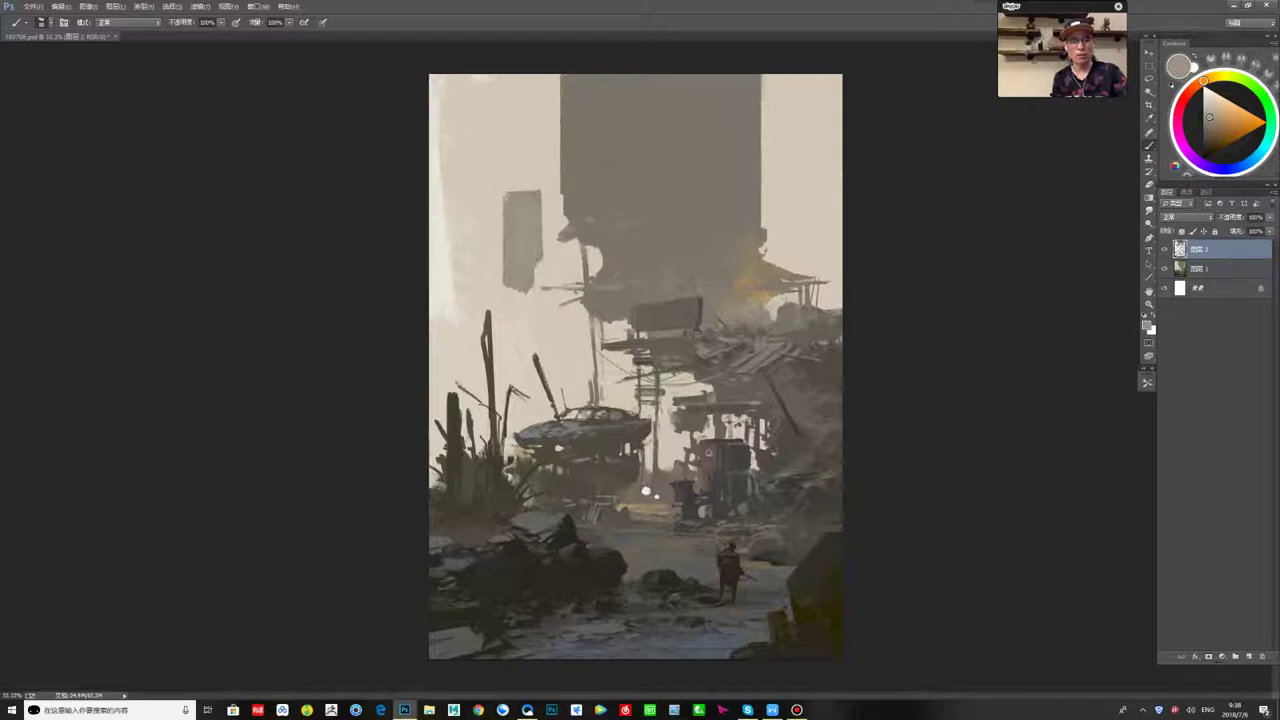
# - Add a pointed arm to the distant structure and trim its silhouette with sampled greys and sky beige
pyautogui.moveTo(478, 184)
pyautogui.mouseDown()
pyautogui.moveTo(500, 200)
pyautogui.moveTo(497, 218)
pyautogui.moveTo(527, 190)
pyautogui.moveTo(537, 279)
pyautogui.moveTo(542, 270)
pyautogui.moveTo(507, 287)
pyautogui.mouseUp()
pyautogui.keyDown('alt'); pyautogui.click(520, 180); pyautogui.keyUp('alt')
pyautogui.keyDown('alt'); pyautogui.click(538, 258); pyautogui.keyUp('alt')
pyautogui.keyDown('alt'); pyautogui.click(499, 272); pyautogui.keyUp('alt')
pyautogui.moveTo(542, 247); pyautogui.dragTo(542, 271)
pyautogui.keyDown('alt'); pyautogui.click(535, 262); pyautogui.keyUp('alt')
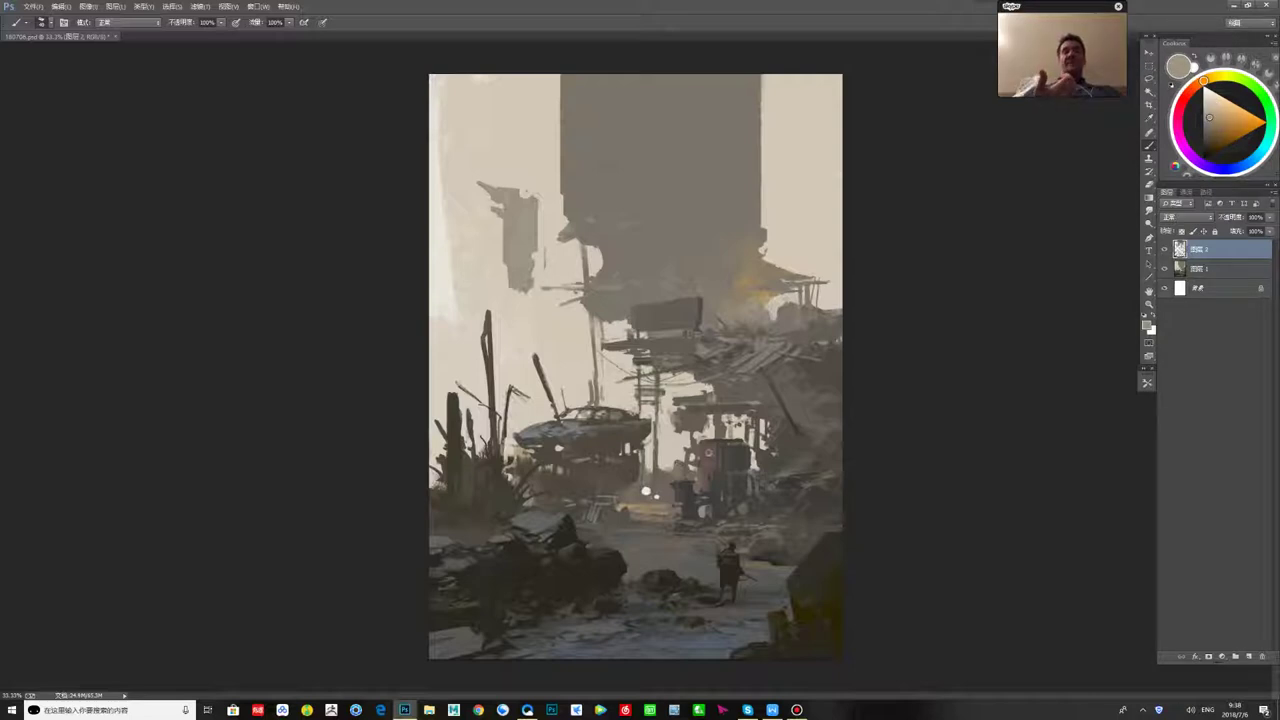
# - Mirror the canvas and trim the tower edge nearest the distant structure with sampled sky beige
pyautogui.hotkey('ctrl', 'shift', 'h')
pyautogui.keyDown('alt'); pyautogui.click(776, 246); pyautogui.keyUp('alt')
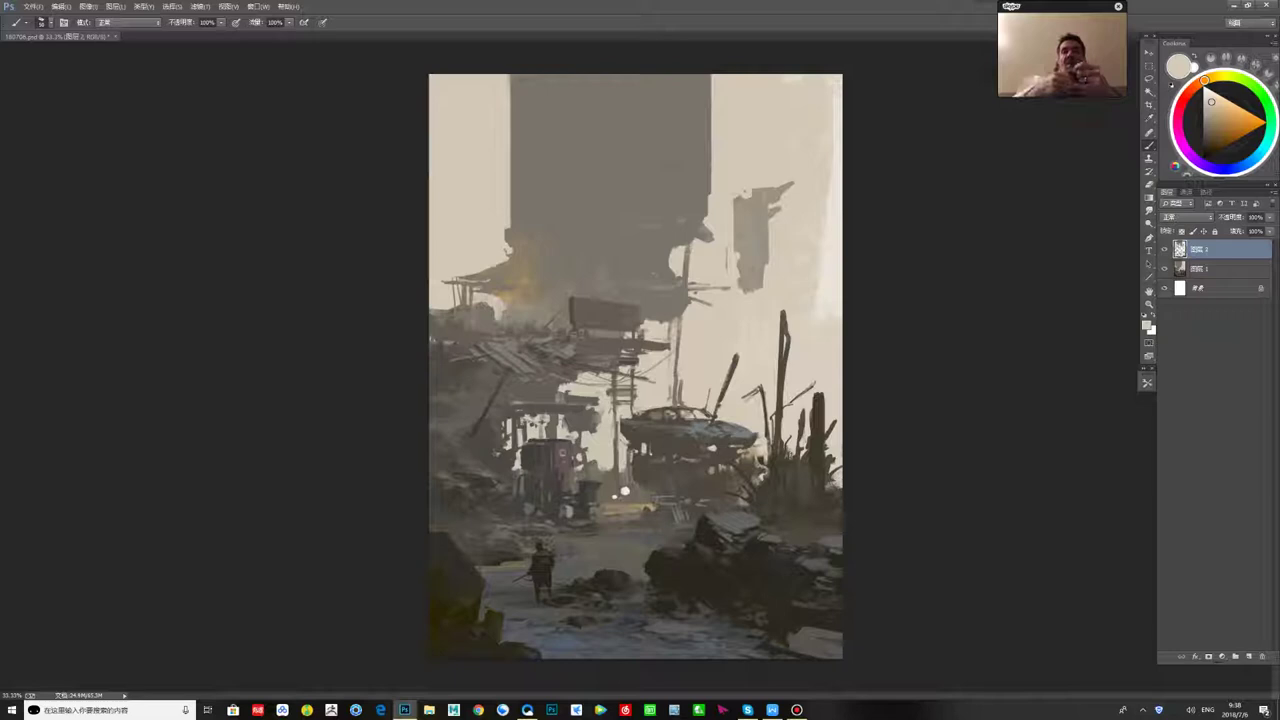
pyautogui.moveTo(711, 76); pyautogui.dragTo(711, 212)
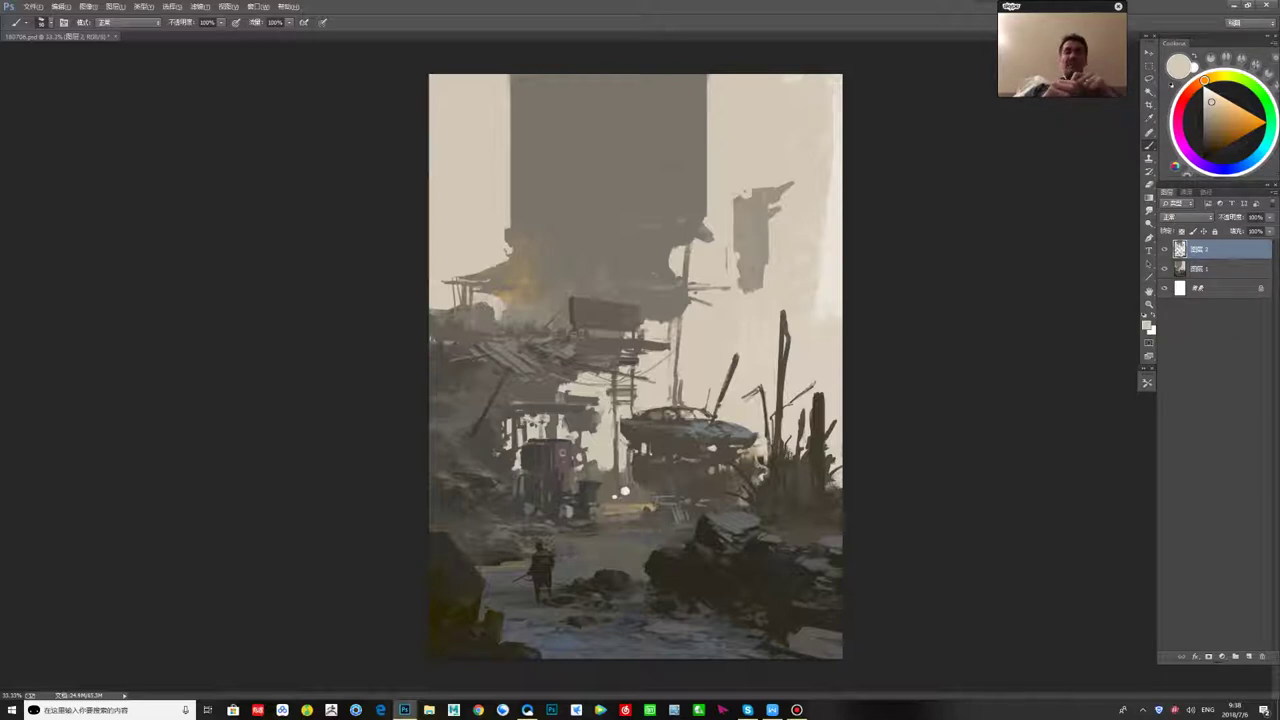
# - Carve a diagonal sky gap between the tower's lower corner and the ruined roof, extend the tower's upper edge in grey, and flip the canvas back
pyautogui.moveTo(508, 230); pyautogui.dragTo(538, 256)
pyautogui.moveTo(512, 202); pyautogui.dragTo(566, 267)
pyautogui.moveTo(512, 178); pyautogui.dragTo(573, 270)
pyautogui.keyDown('alt'); pyautogui.click(532, 170); pyautogui.keyUp('alt')
pyautogui.keyDown('alt'); pyautogui.click(540, 120); pyautogui.keyUp('alt')
pyautogui.moveTo(508, 74); pyautogui.dragTo(507, 158)
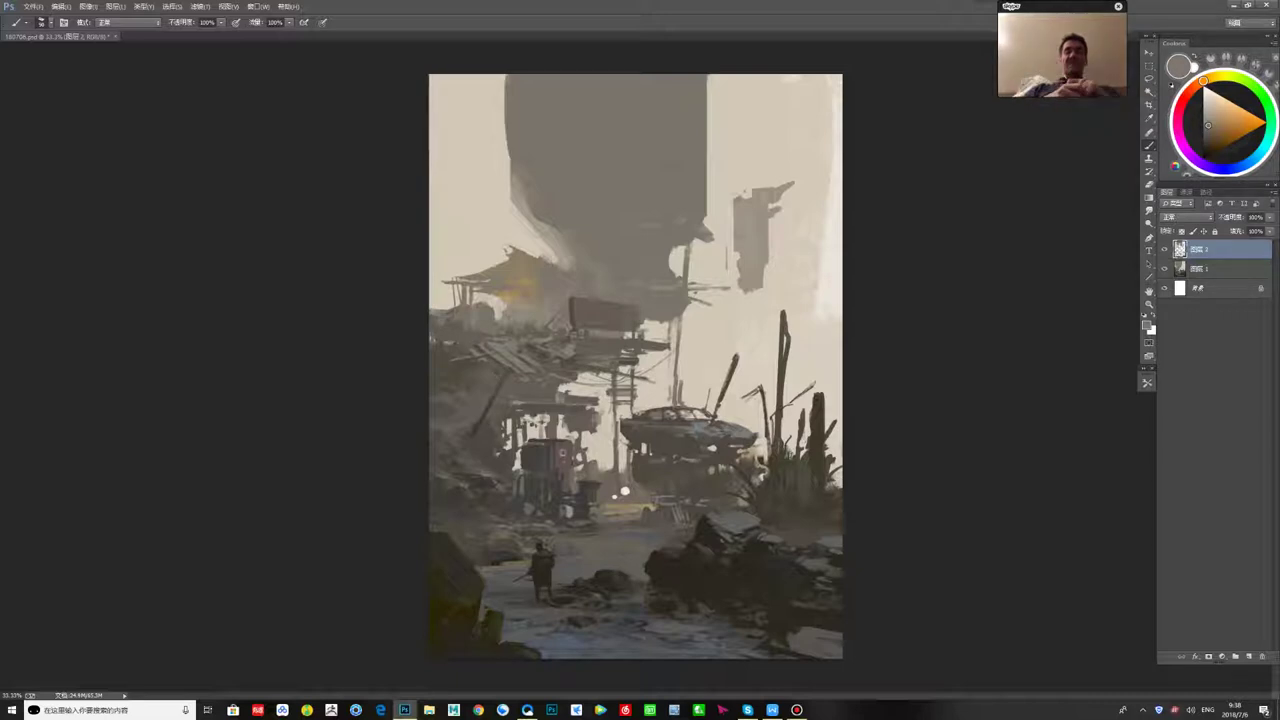
pyautogui.hotkey('ctrl', 'shift', 'h')
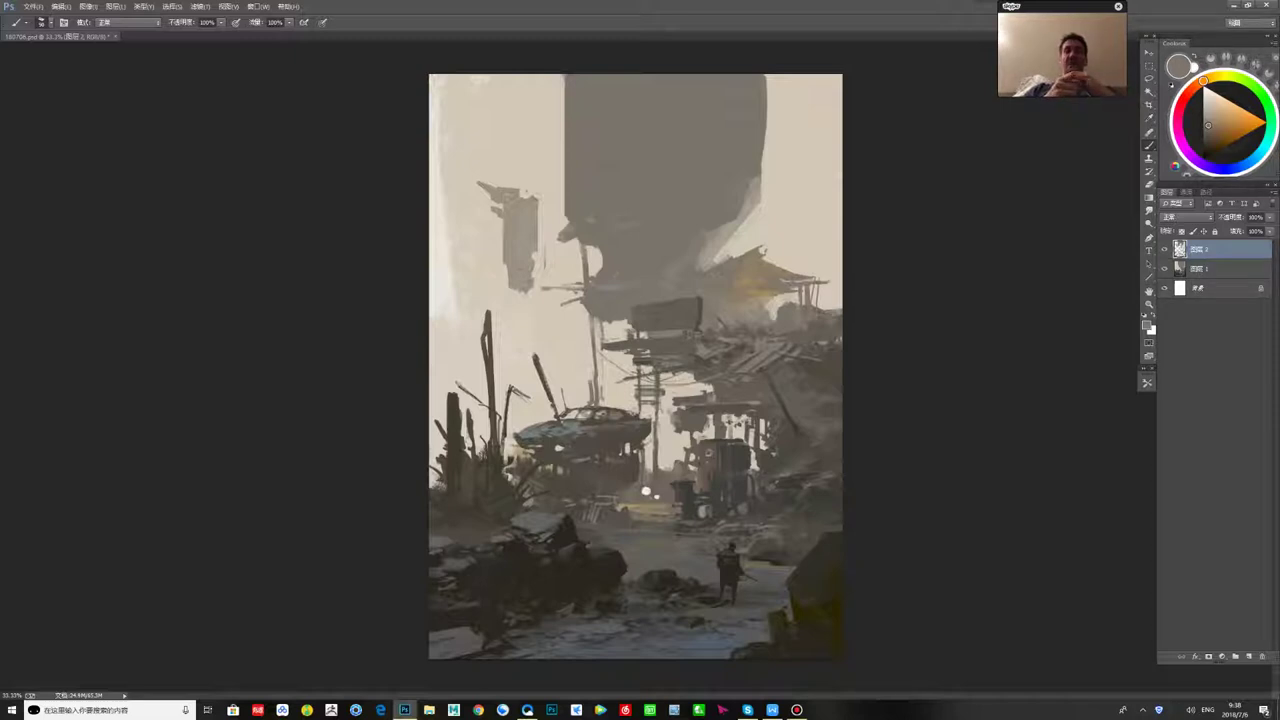
# - Extend the tower's right edge down in grey and straighten its upper part with sampled sky beige
pyautogui.moveTo(757, 180); pyautogui.dragTo(755, 232)
pyautogui.keyDown('alt'); pyautogui.click(788, 170); pyautogui.keyUp('alt')
pyautogui.moveTo(764, 76); pyautogui.dragTo(763, 152)
pyautogui.moveTo(764, 74); pyautogui.dragTo(764, 96)
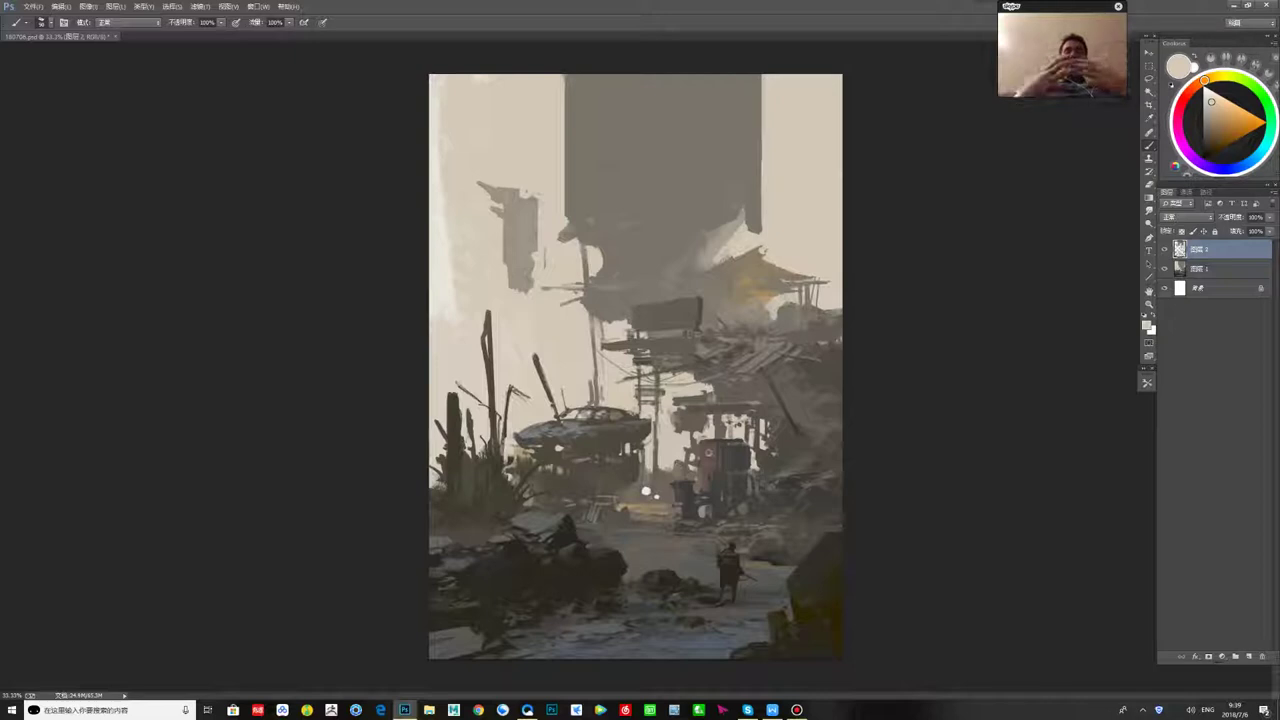
pyautogui.keyDown('alt'); pyautogui.click(737, 170); pyautogui.keyUp('alt')
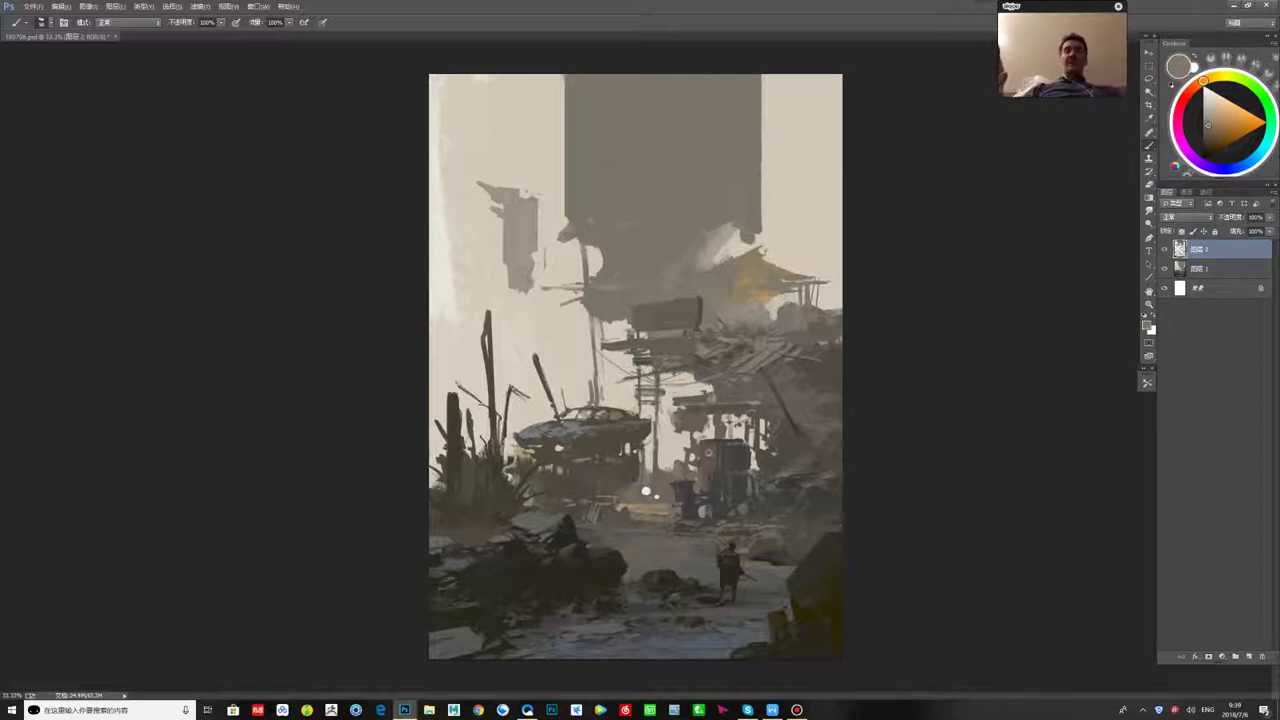
# - Paint a thin bent pipe from the tower's right edge down to the ruined roof, fading its lower part with sampled greys
pyautogui.moveTo(762, 172); pyautogui.dragTo(776, 261)
pyautogui.keyDown('alt'); pyautogui.click(770, 207); pyautogui.keyUp('alt')
pyautogui.moveTo(771, 184); pyautogui.dragTo(771, 217)
pyautogui.keyDown('alt'); pyautogui.click(771, 192); pyautogui.keyUp('alt')
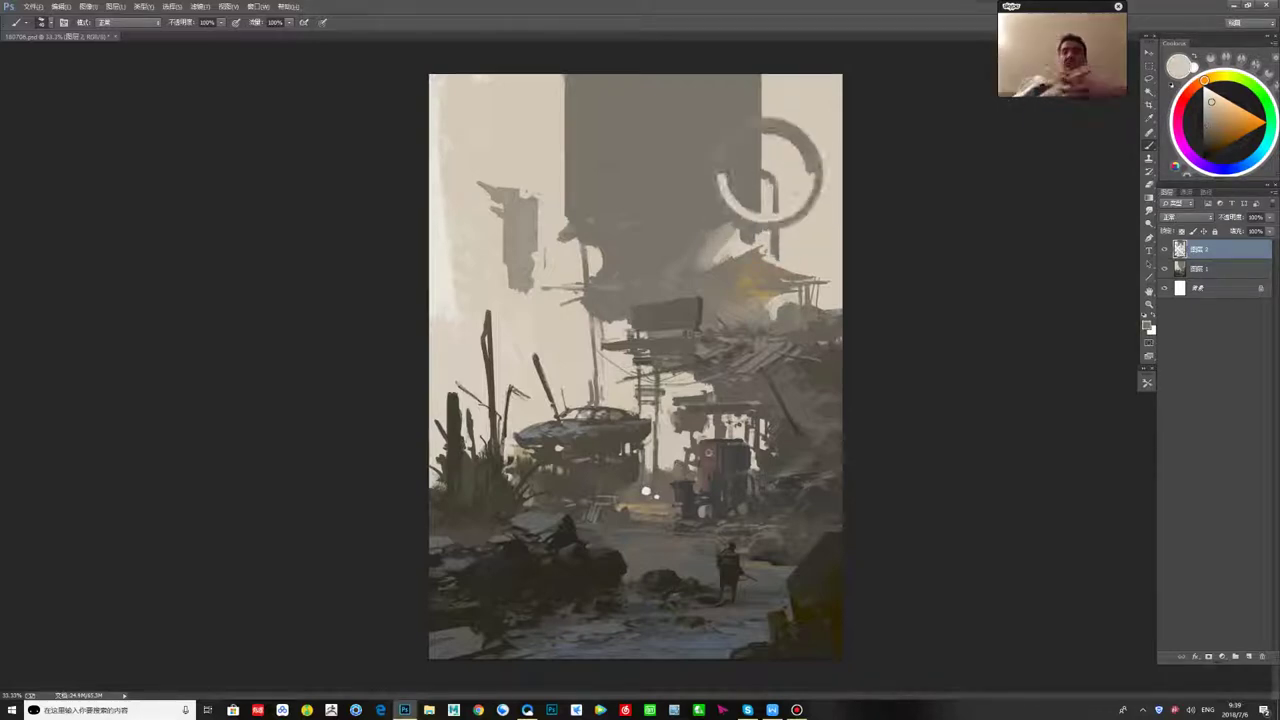
pyautogui.keyDown('alt'); pyautogui.click(776, 240); pyautogui.keyUp('alt')
pyautogui.keyDown('alt'); pyautogui.click(774, 308); pyautogui.keyUp('alt')
pyautogui.moveTo(776, 296); pyautogui.dragTo(775, 320)
pyautogui.moveTo(774, 236); pyautogui.dragTo(776, 259)
pyautogui.keyDown('alt'); pyautogui.click(775, 244); pyautogui.keyUp('alt')
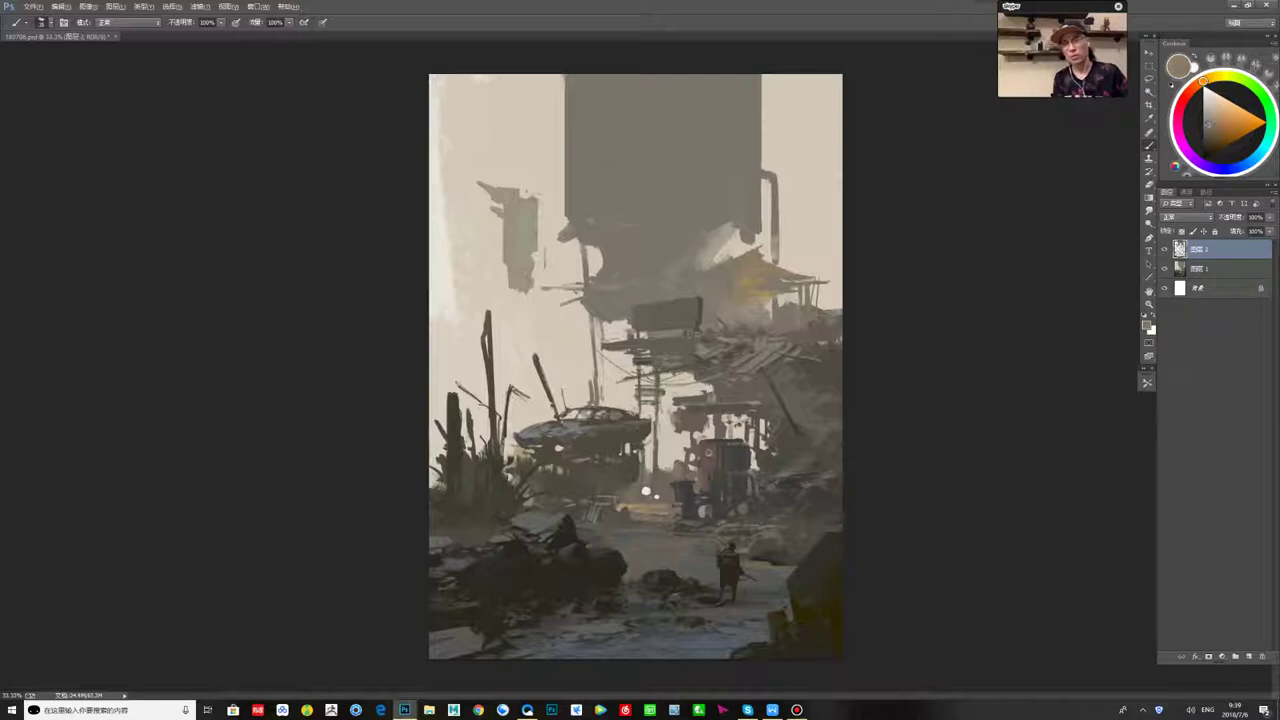
# - Paint out the distant grey structure left of the tower with sampled sky beige
pyautogui.moveTo(561, 292); pyautogui.dragTo(556, 396)
pyautogui.hotkey('ctrl', 'z')
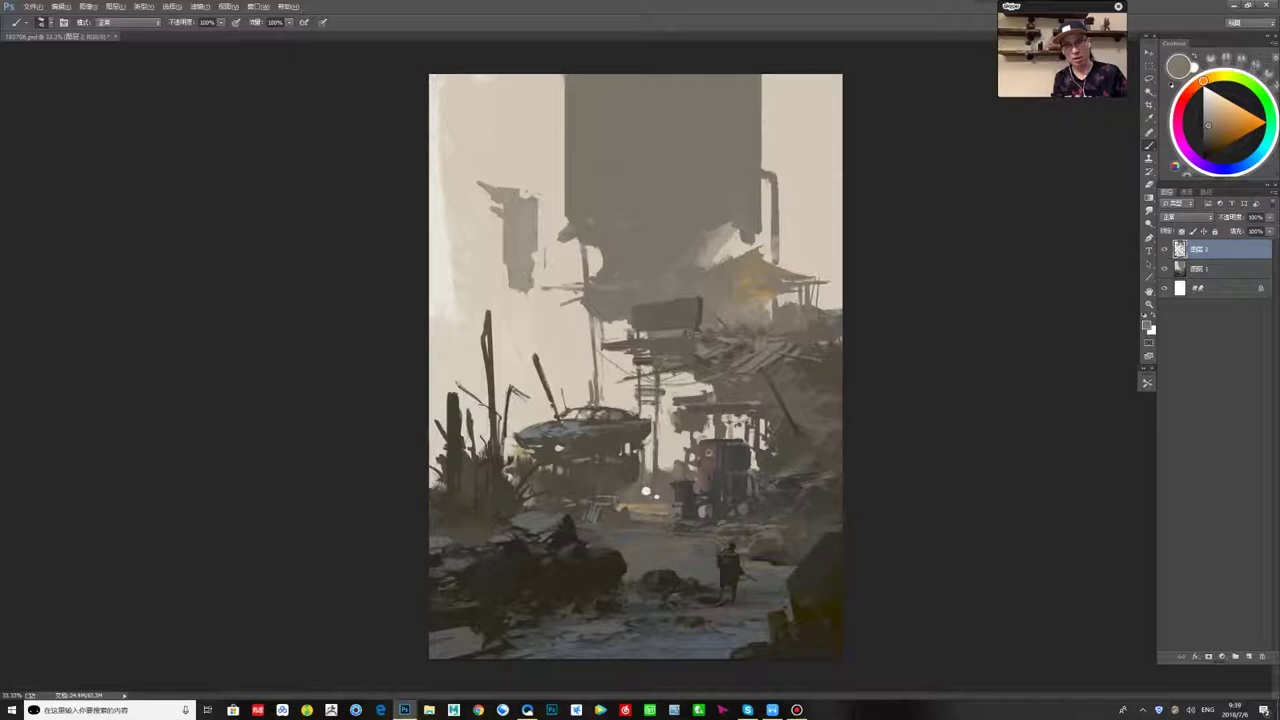
pyautogui.keyDown('alt'); pyautogui.click(774, 145); pyautogui.keyUp('alt')
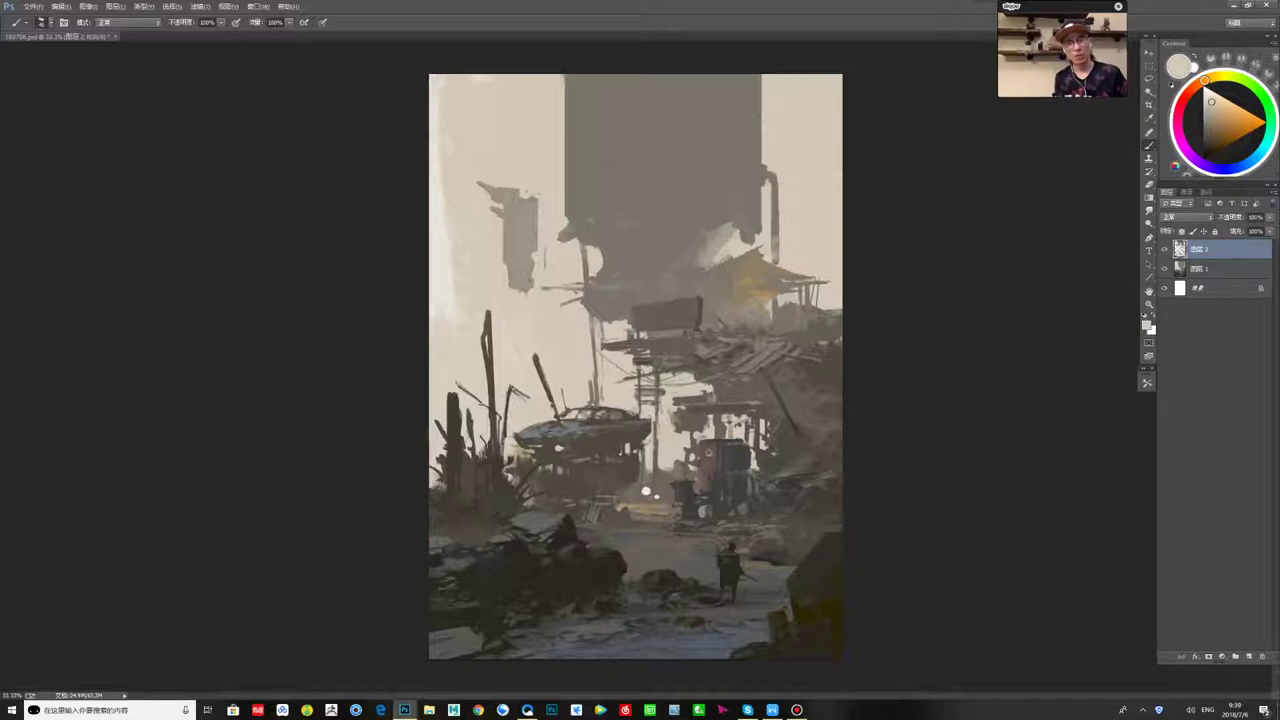
pyautogui.moveTo(536, 192)
pyautogui.mouseDown()
pyautogui.moveTo(512, 290)
pyautogui.moveTo(482, 186)
pyautogui.mouseUp()
pyautogui.moveTo(510, 274); pyautogui.dragTo(545, 264)
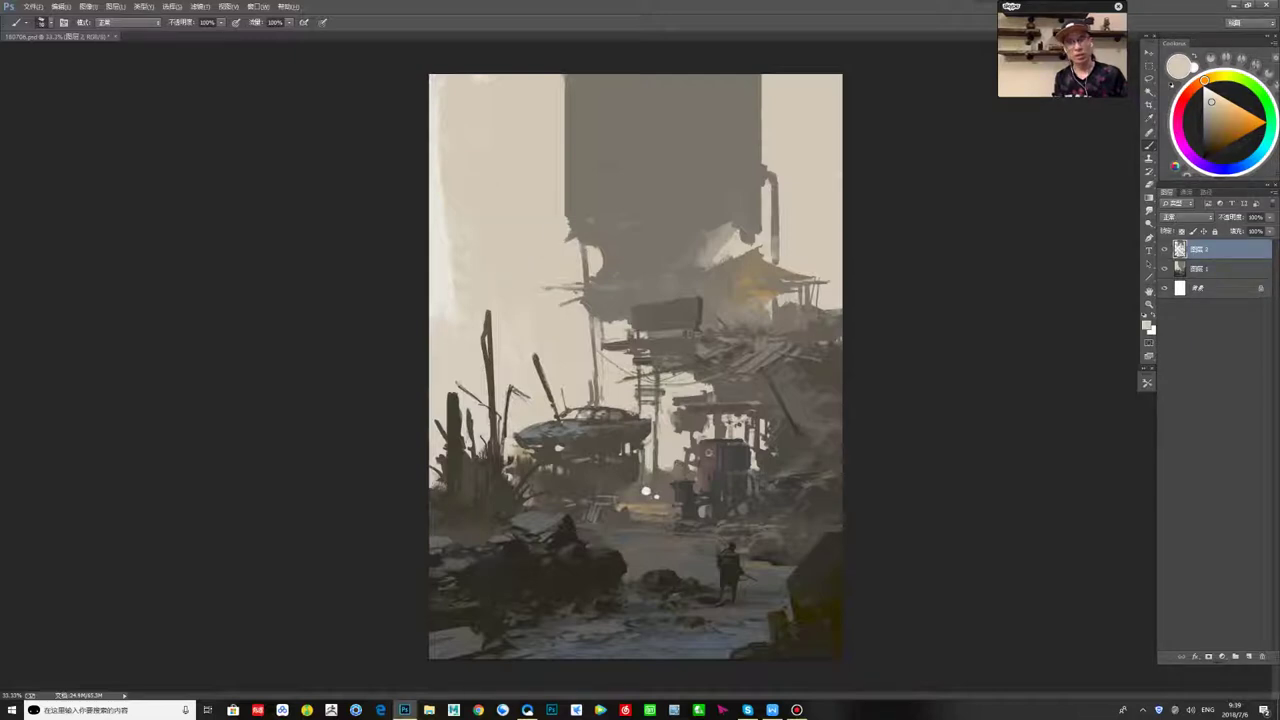
# - Clean up the tower's lower-left corner against the sky with alternating sampled grey and sky beige
pyautogui.keyDown('alt'); pyautogui.click(582, 212); pyautogui.keyUp('alt')
pyautogui.keyDown('alt'); pyautogui.click(556, 216); pyautogui.keyUp('alt')
pyautogui.moveTo(565, 210); pyautogui.dragTo(573, 224)
pyautogui.keyDown('alt'); pyautogui.click(582, 212); pyautogui.keyUp('alt')
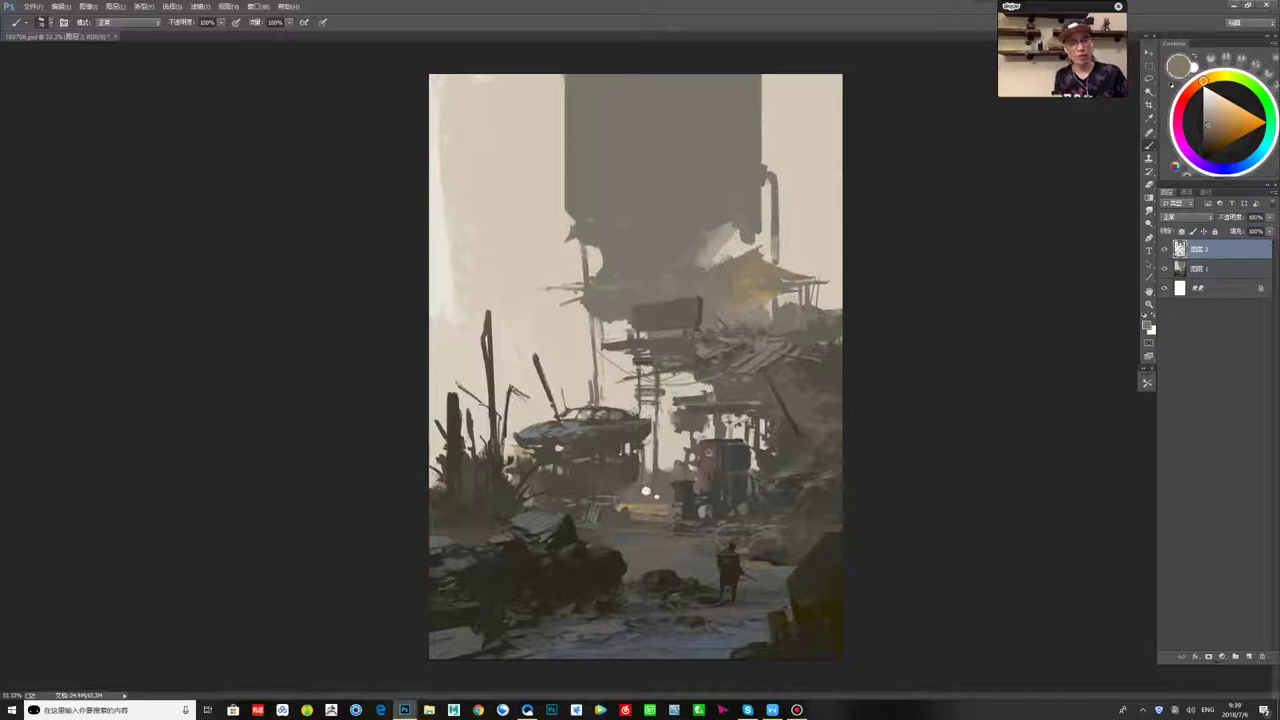
pyautogui.keyDown('alt'); pyautogui.click(556, 220); pyautogui.keyUp('alt')
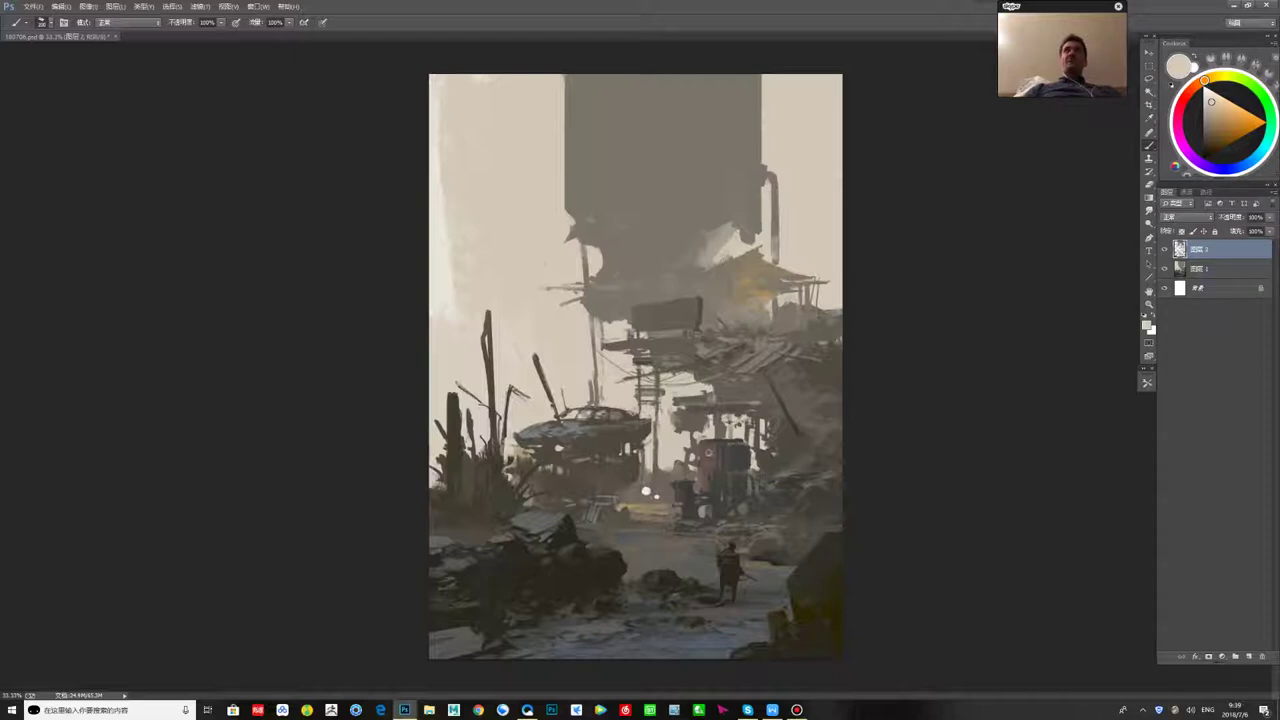
# - Switch to a soft brush, glaze a faint light haze over the tower's face, and flip the canvas
pyautogui.rightClick(646, 492)
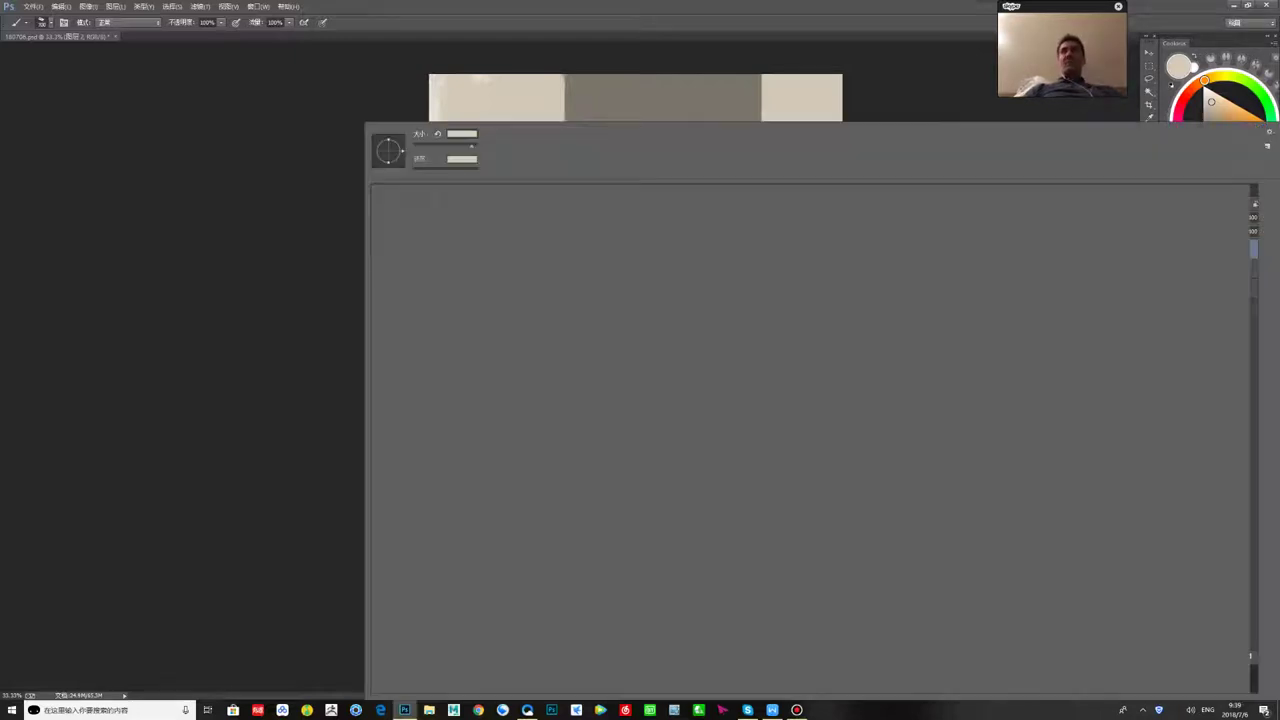
pyautogui.scroll(-15, 814, 439)
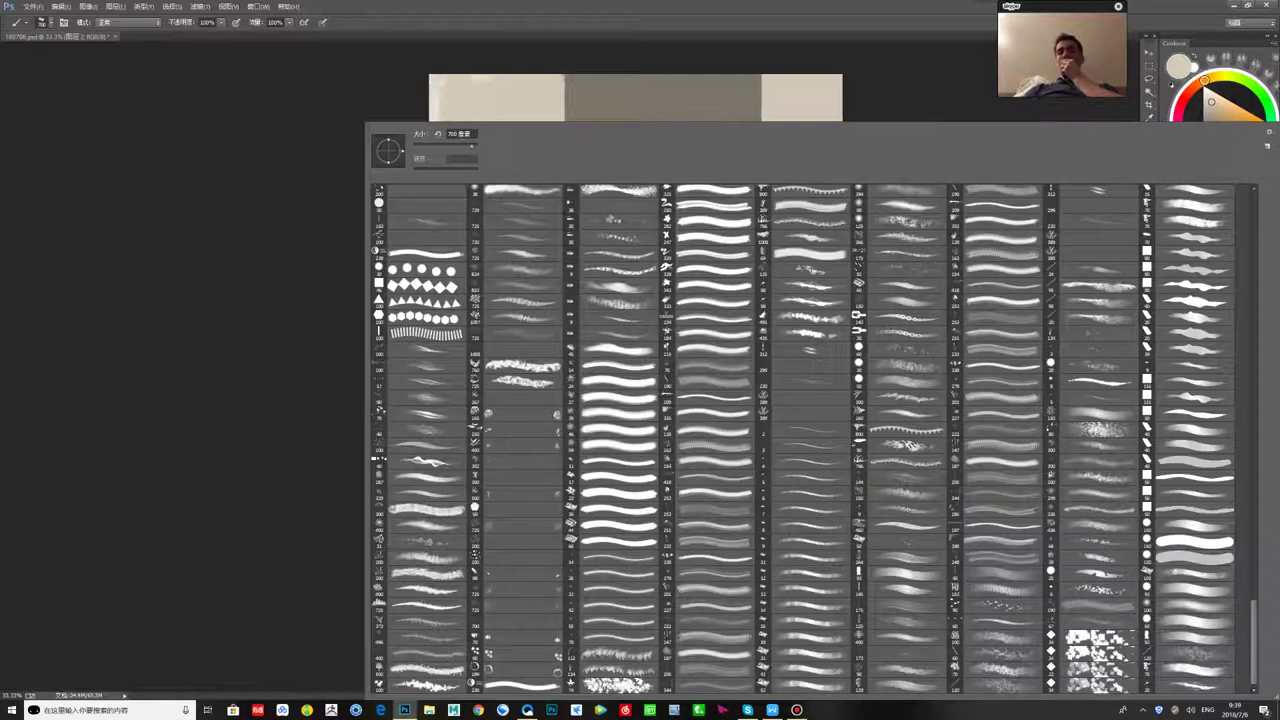
pyautogui.doubleClick(1186, 607)
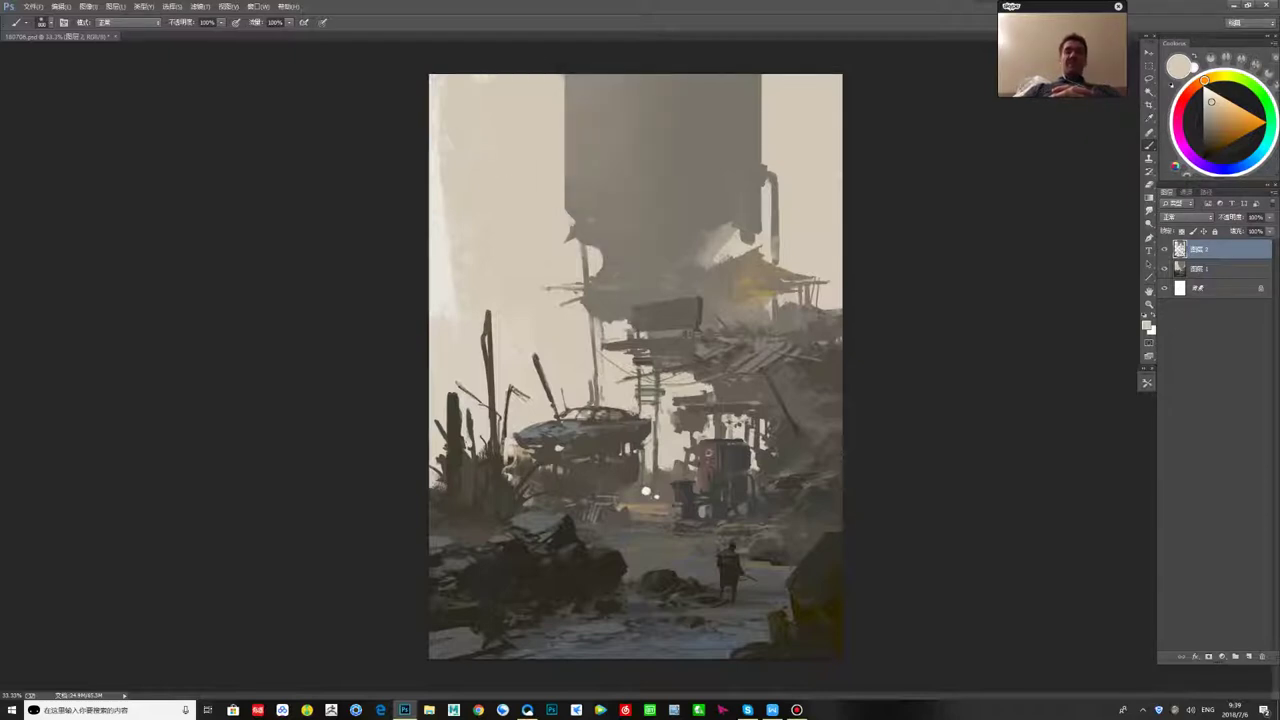
pyautogui.hotkey('ctrl', 'shift', 'h')
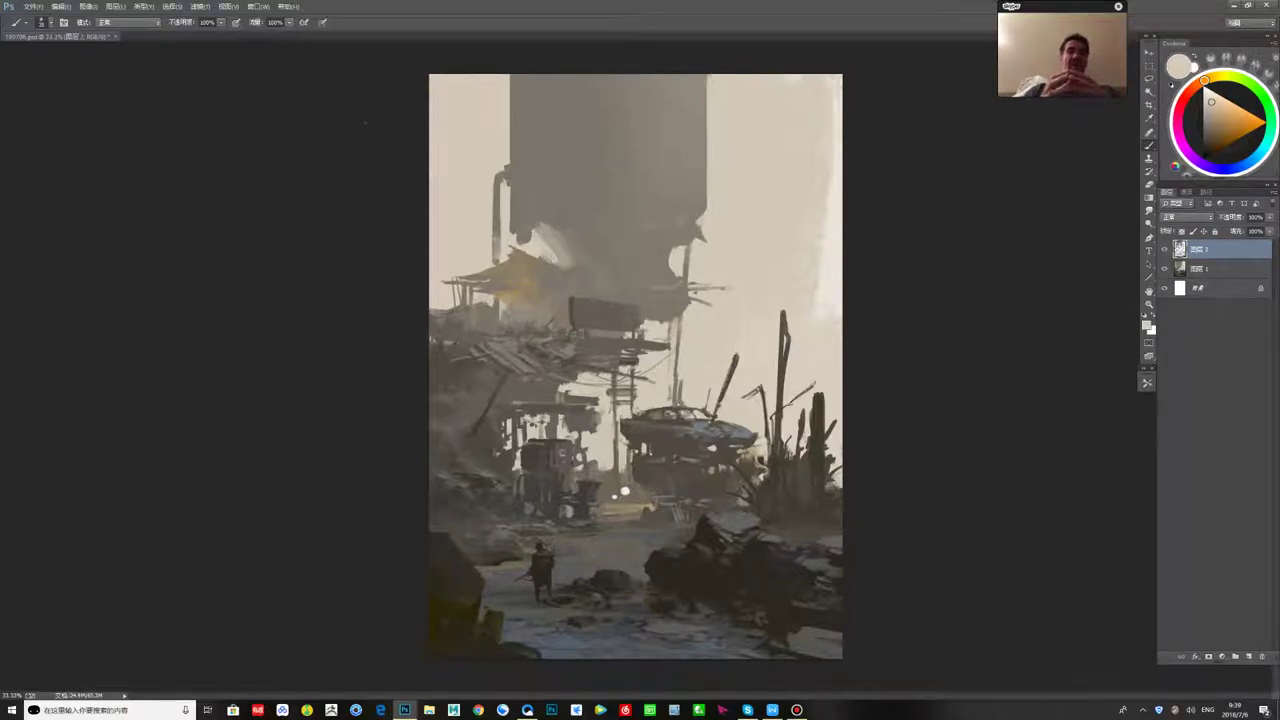
# - Change to a harder-edged brush and break up the sky gap between tower and ruined roof with sampled light tones
pyautogui.rightClick(625, 420)
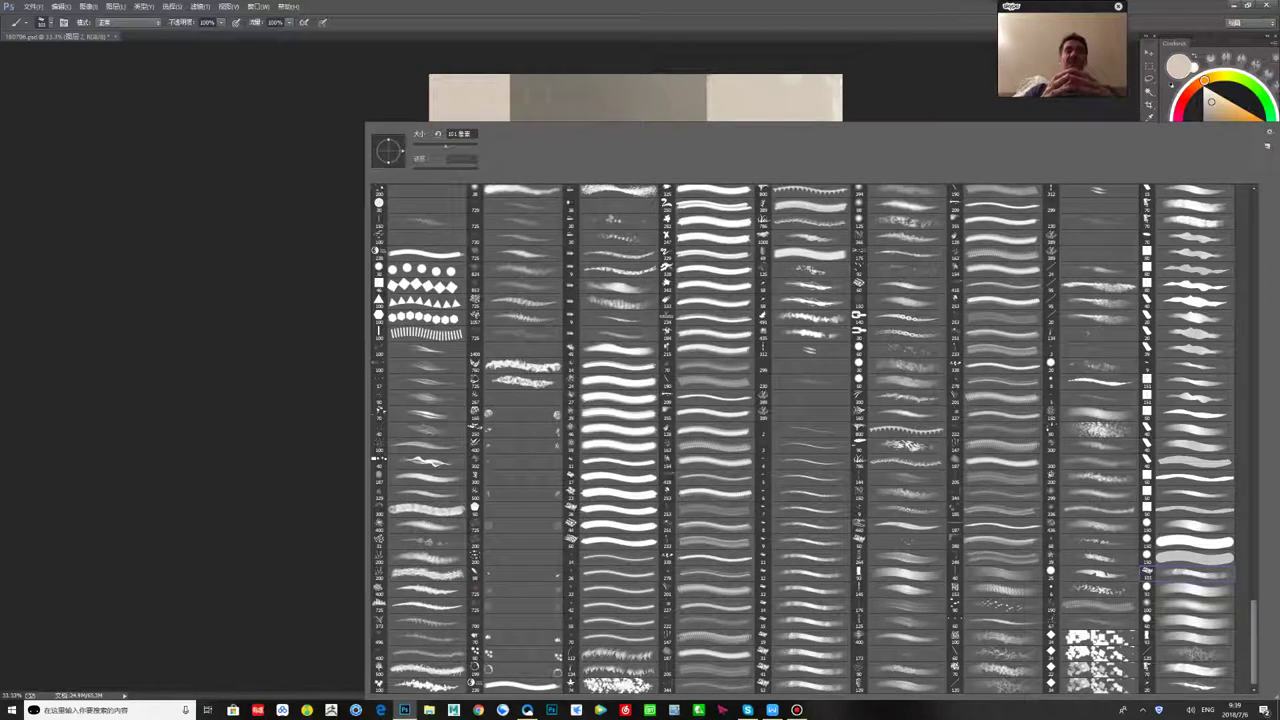
pyautogui.press('Escape')
pyautogui.keyDown('alt'); pyautogui.click(540, 219); pyautogui.keyUp('alt')
pyautogui.moveTo(540, 224)
pyautogui.mouseDown()
pyautogui.moveTo(555, 231)
pyautogui.moveTo(517, 230)
pyautogui.moveTo(530, 230)
pyautogui.mouseUp()
pyautogui.keyDown('alt'); pyautogui.click(514, 243); pyautogui.keyUp('alt')
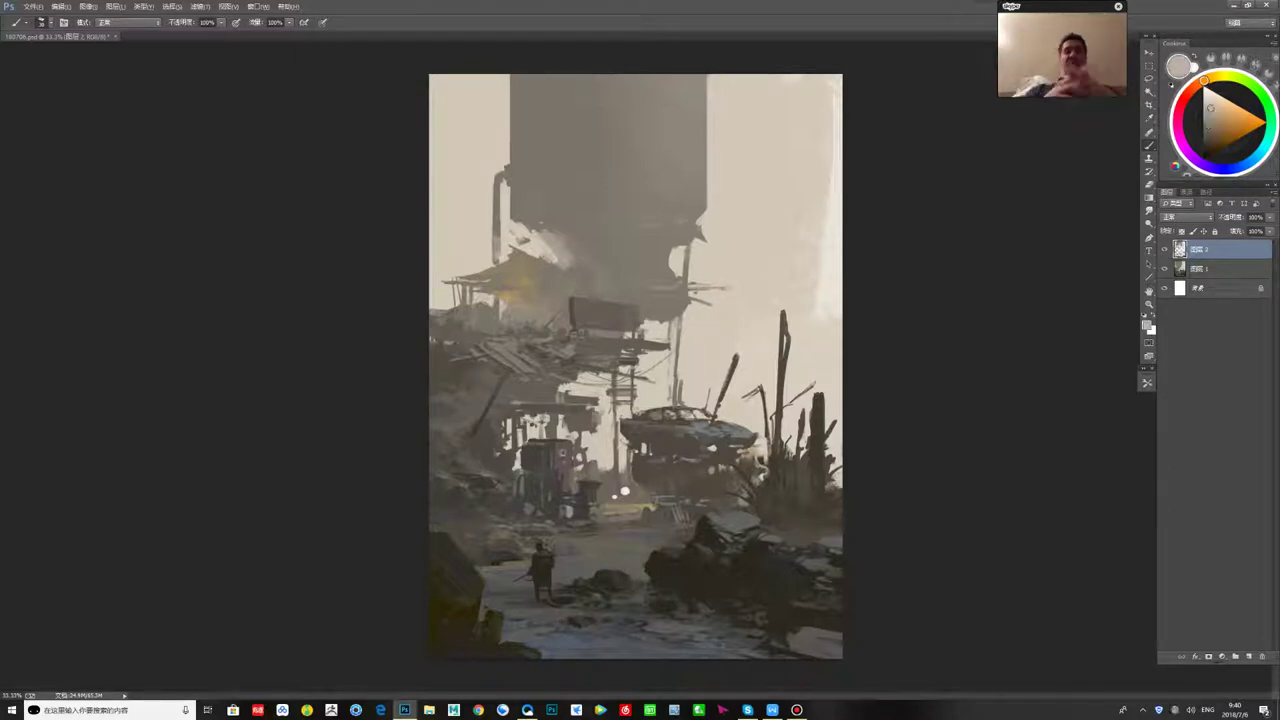
# - Refine the shelter's posts and the end of its roof beam with sampled beige and grey-brown
pyautogui.keyDown('alt'); pyautogui.click(604, 400); pyautogui.keyUp('alt')
pyautogui.keyDown('alt'); pyautogui.click(565, 420); pyautogui.keyUp('alt')
pyautogui.keyDown('alt'); pyautogui.click(564, 422); pyautogui.keyUp('alt')
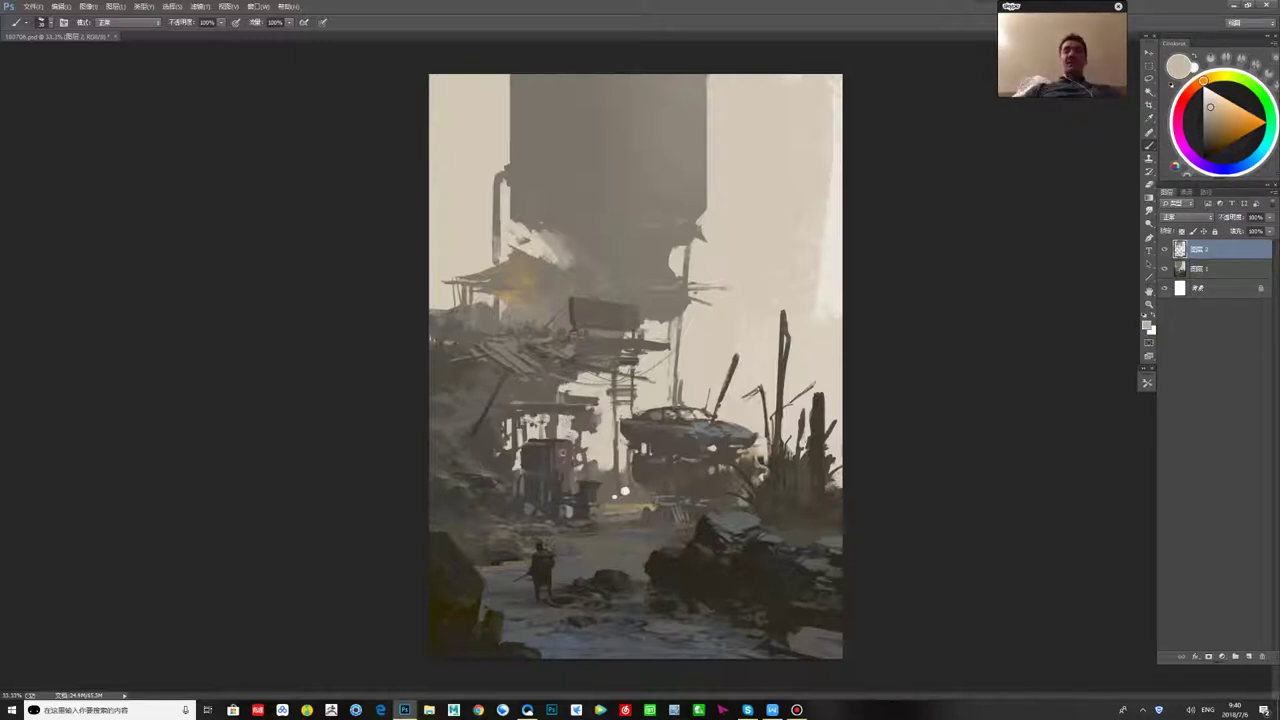
pyautogui.keyDown('alt'); pyautogui.click(566, 408); pyautogui.keyUp('alt')
pyautogui.moveTo(588, 406); pyautogui.dragTo(606, 409)
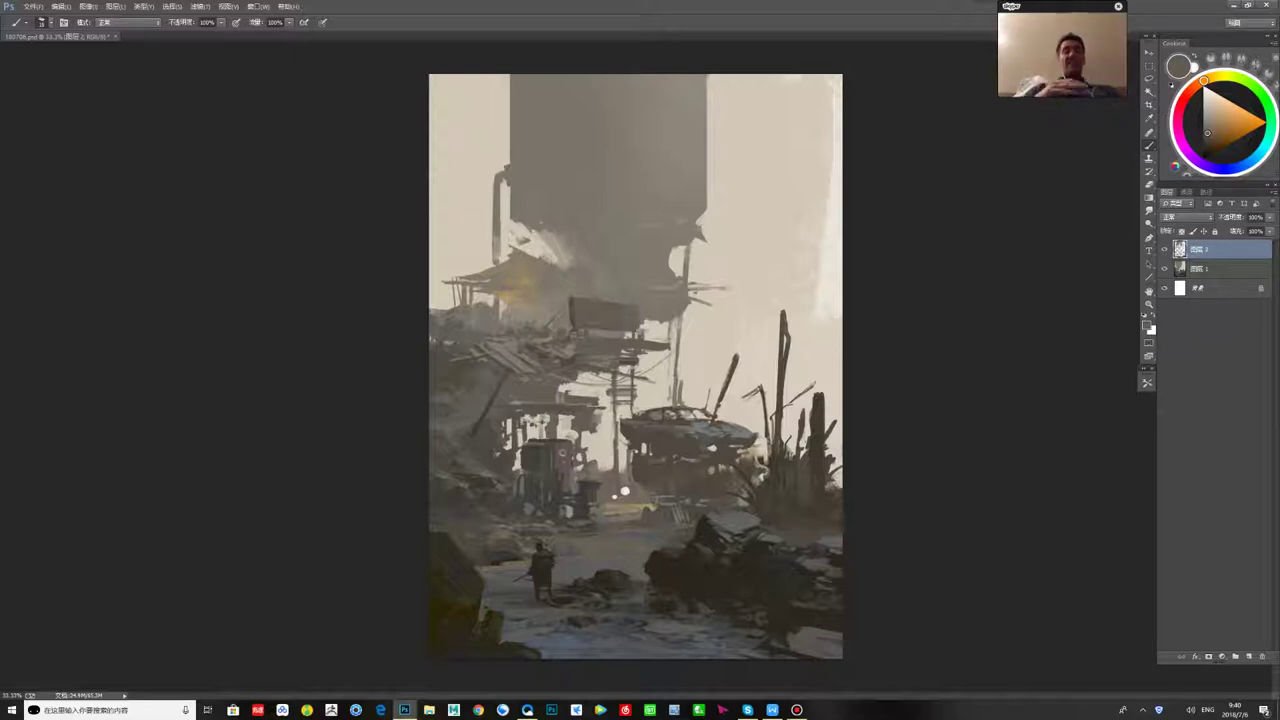
# - Touch up the rubble slope and the collapsed deck beneath the billboard with sampled warm greys
pyautogui.keyDown('alt'); pyautogui.click(458, 376); pyautogui.keyUp('alt')
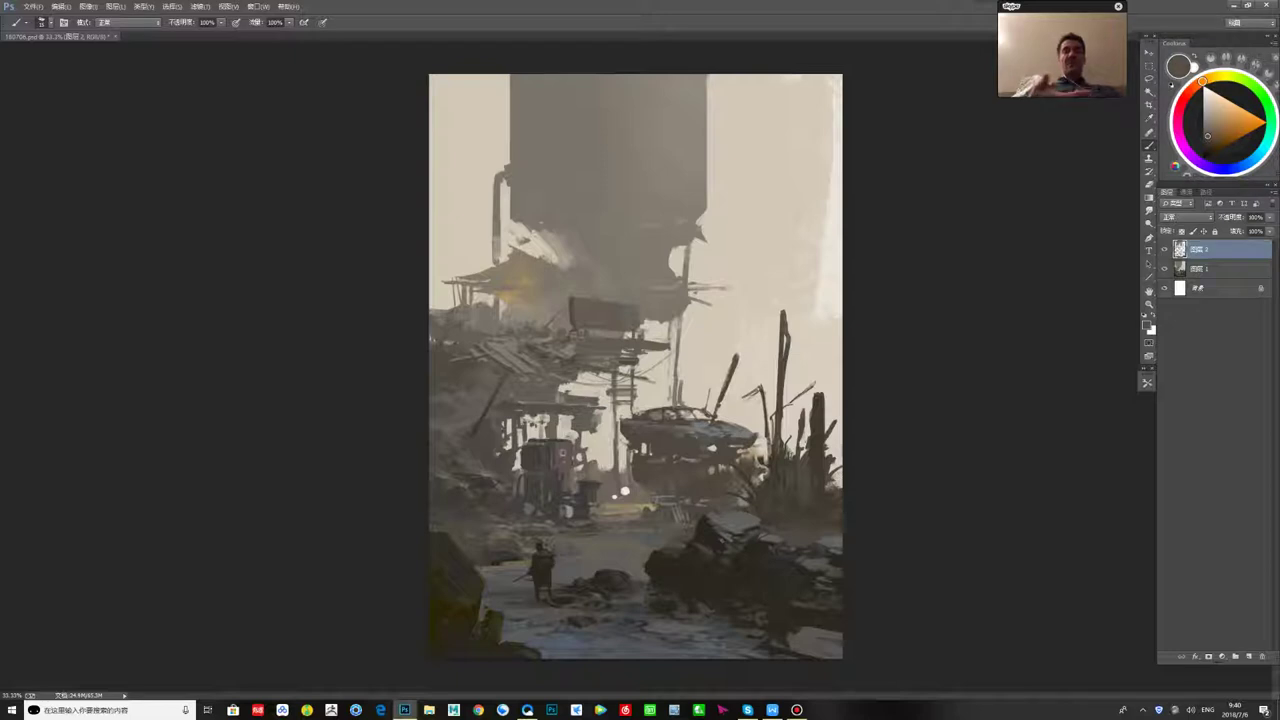
pyautogui.keyDown('alt'); pyautogui.click(574, 359); pyautogui.keyUp('alt')
pyautogui.keyDown('alt'); pyautogui.click(570, 361); pyautogui.keyUp('alt')
pyautogui.keyDown('alt'); pyautogui.click(567, 350); pyautogui.keyUp('alt')
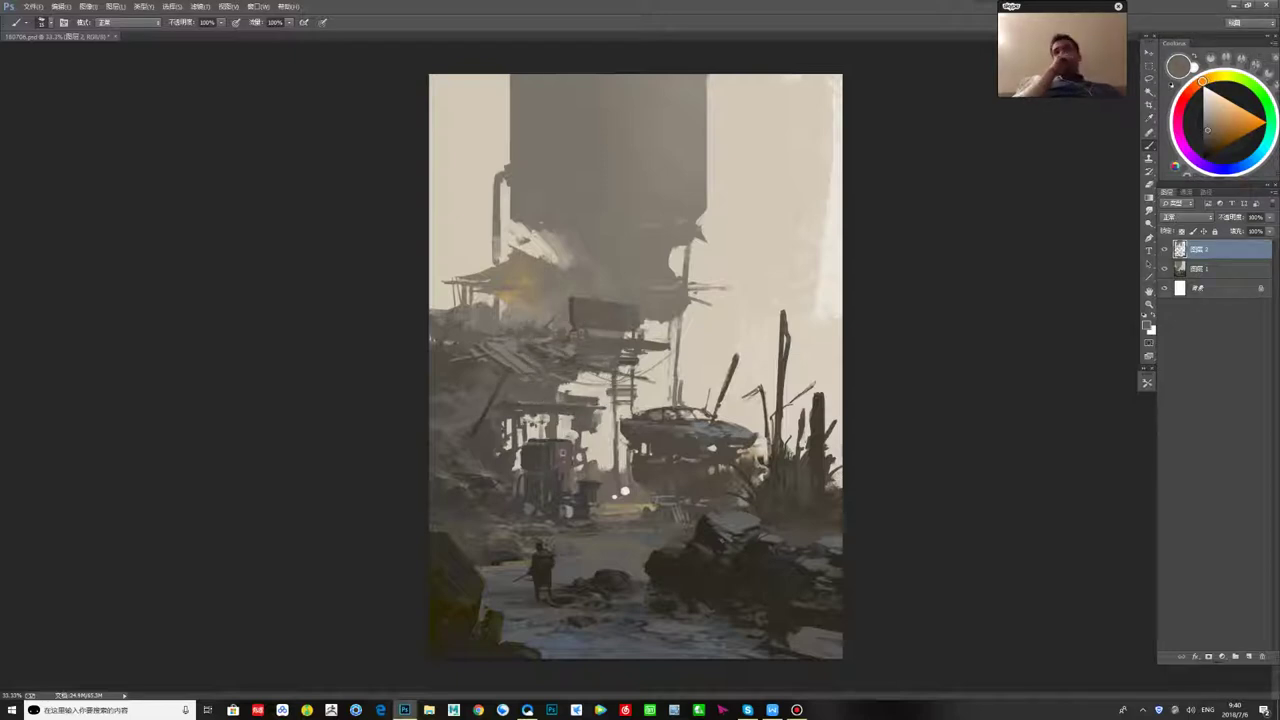
pyautogui.keyDown('alt'); pyautogui.click(575, 255); pyautogui.keyUp('alt')
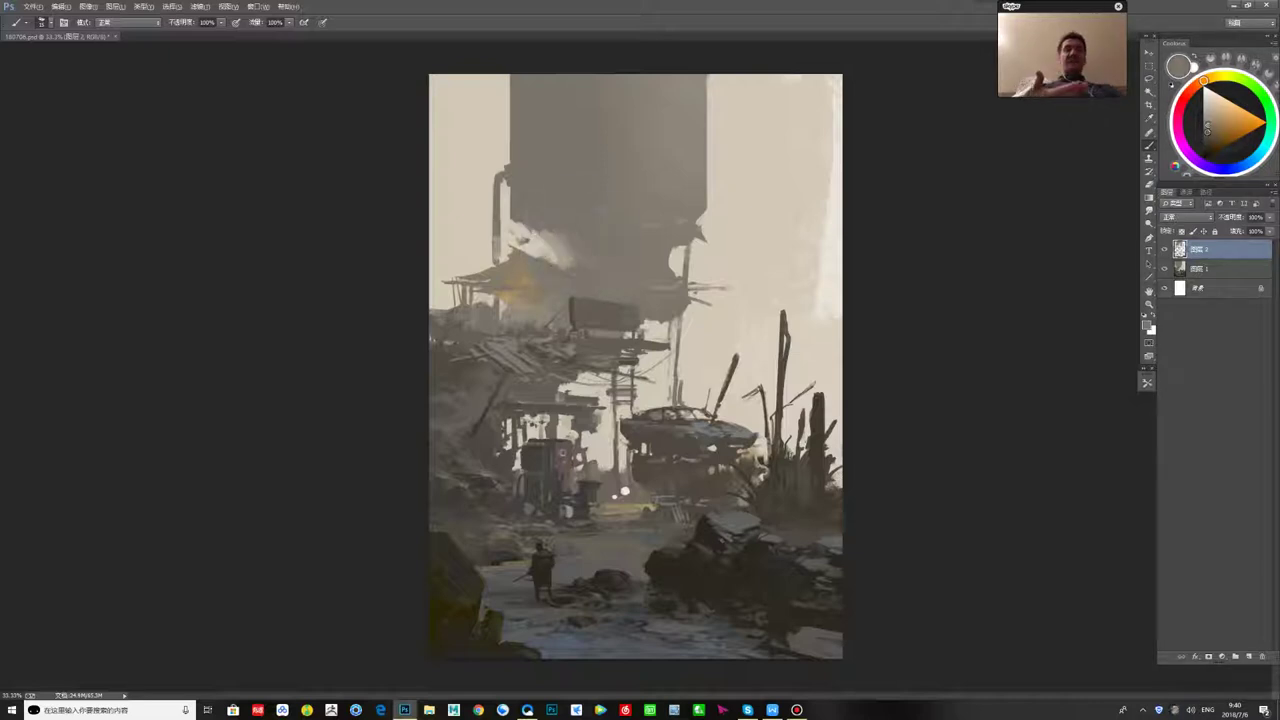
# - Flip the canvas back and paint a broken grey plank on the ragged ledge below the tower's left side
pyautogui.hotkey('ctrl', 'shift', 'h')
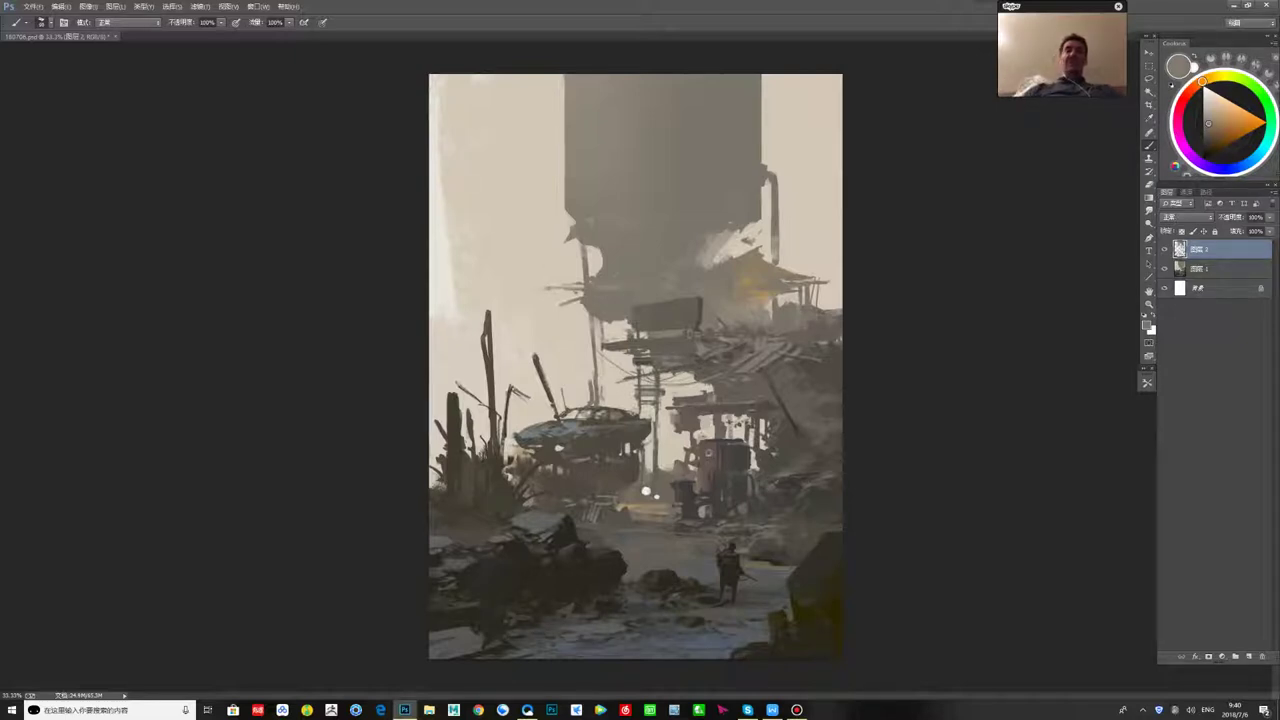
pyautogui.keyDown('alt'); pyautogui.click(610, 294); pyautogui.keyUp('alt')
pyautogui.moveTo(567, 306); pyautogui.dragTo(605, 293)
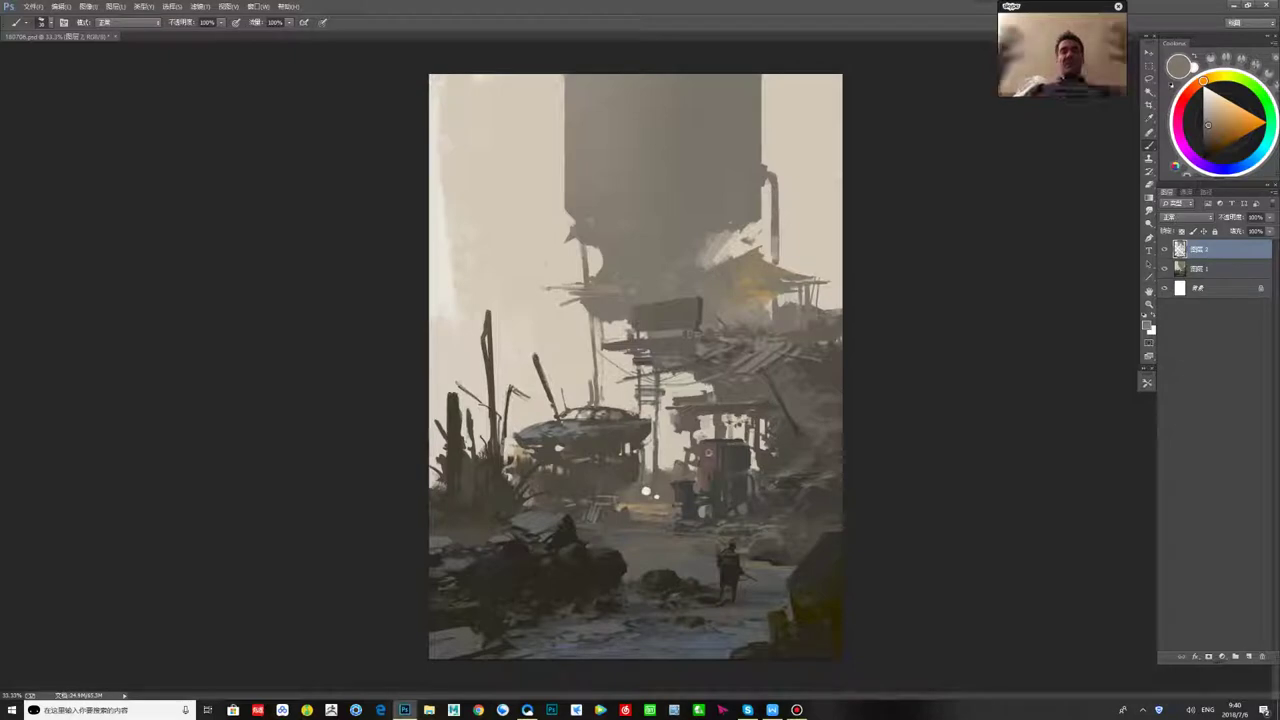
# - Darken a rock in the rubble slope right of the fuel pump with sampled dark greys
pyautogui.keyDown('alt'); pyautogui.click(618, 466); pyautogui.keyUp('alt')
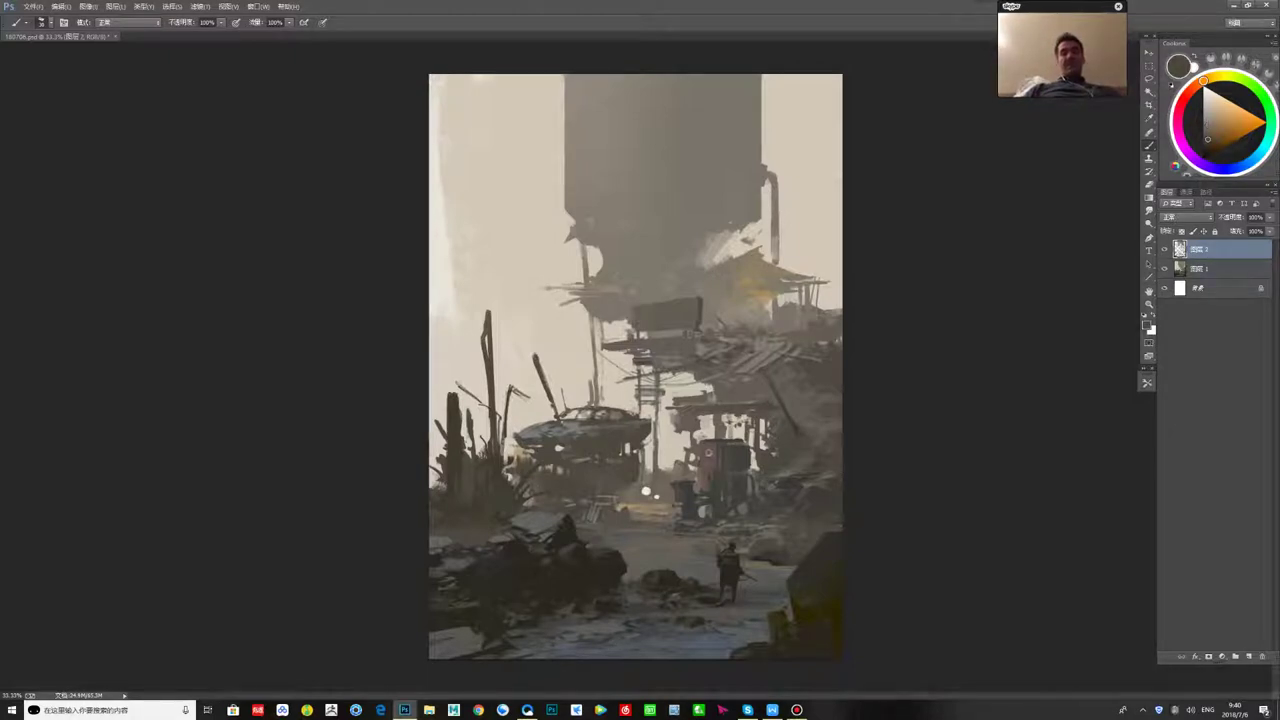
pyautogui.keyDown('alt'); pyautogui.click(822, 504); pyautogui.keyUp('alt')
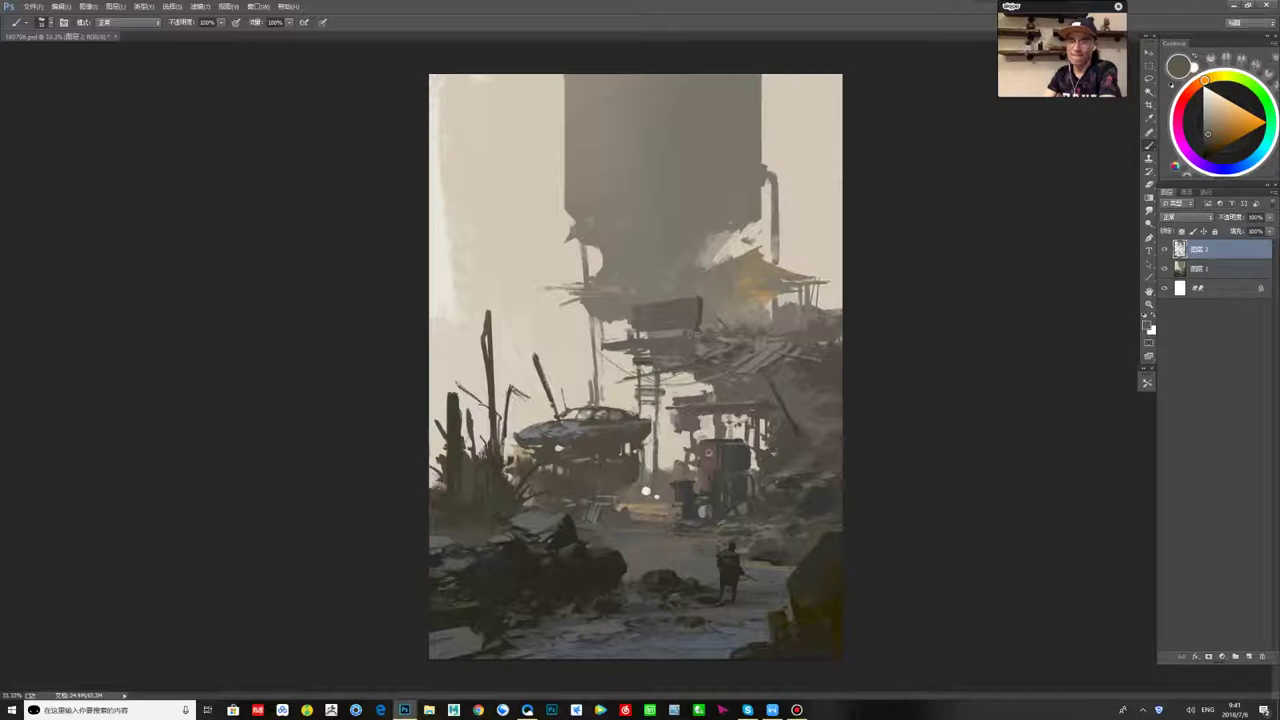
pyautogui.keyDown('alt'); pyautogui.click(823, 508); pyautogui.keyUp('alt')
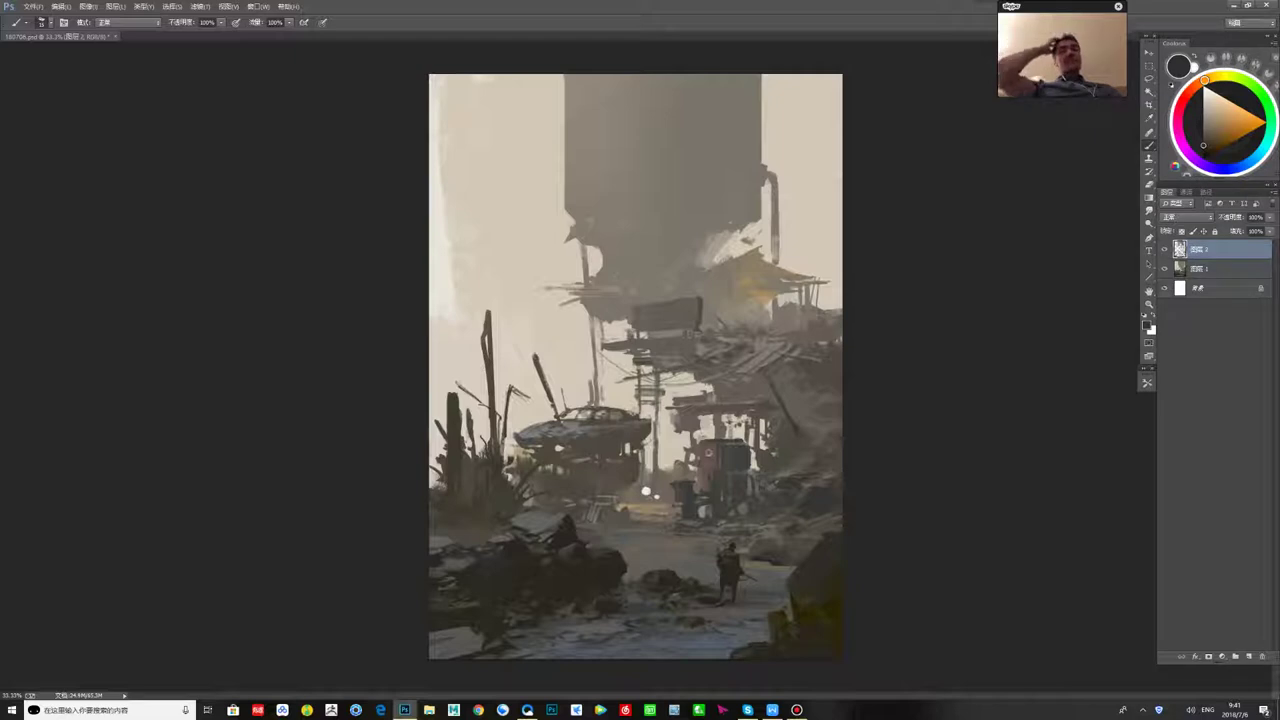
# - Touch up the wrecked car's front and underside with sampled tan, beige and dark body tones
pyautogui.keyDown('alt'); pyautogui.click(634, 498); pyautogui.keyUp('alt')
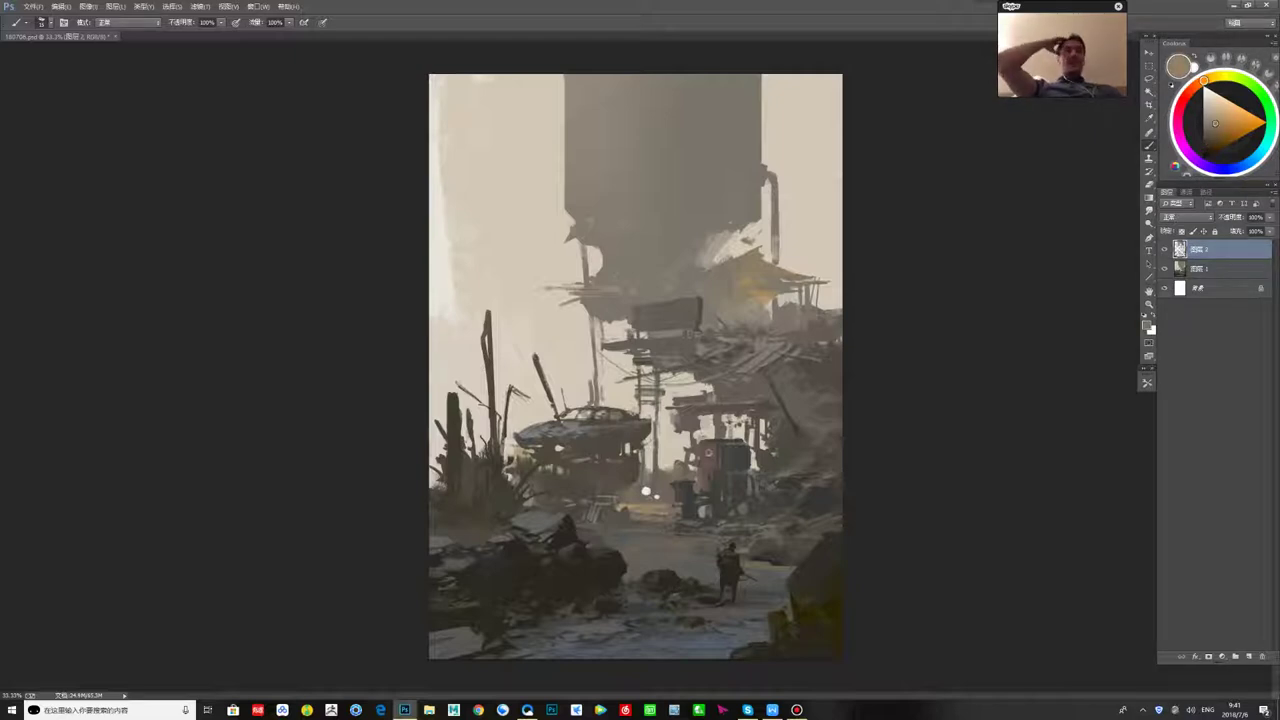
pyautogui.keyDown('alt'); pyautogui.click(527, 470); pyautogui.keyUp('alt')
pyautogui.keyDown('alt'); pyautogui.click(518, 455); pyautogui.keyUp('alt')
pyautogui.keyDown('alt'); pyautogui.click(545, 340); pyautogui.keyUp('alt')
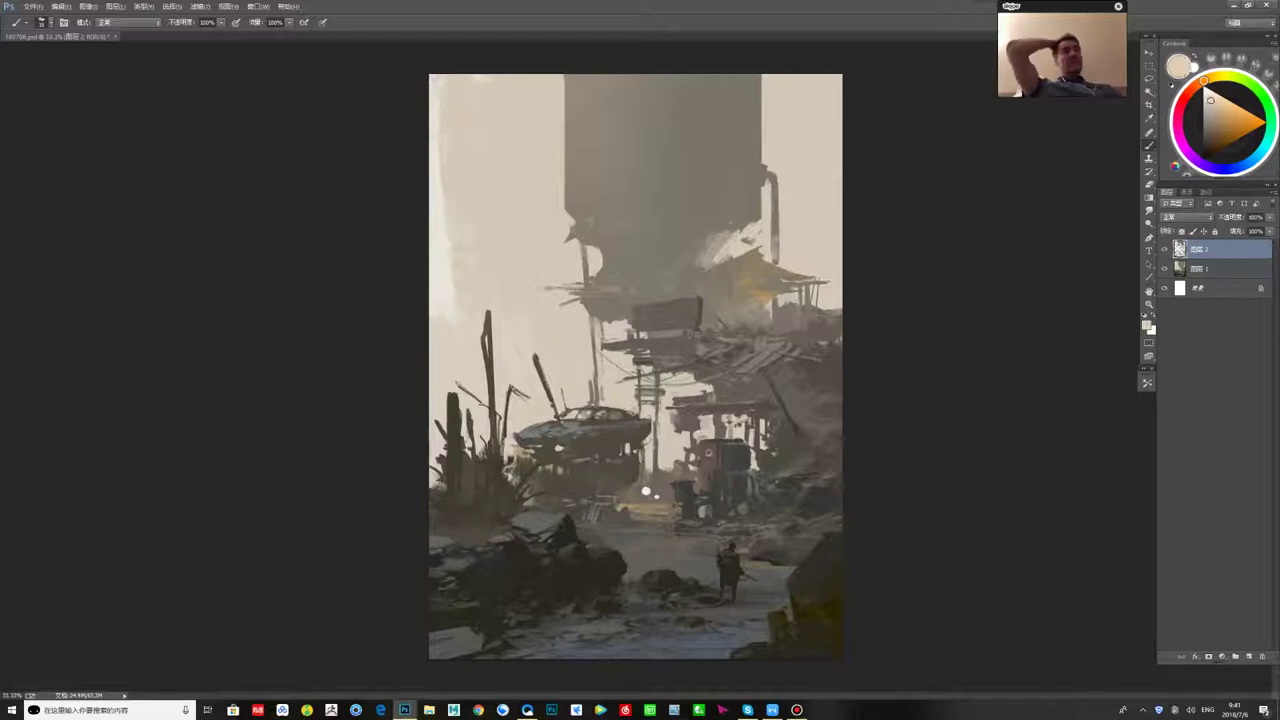
pyautogui.keyDown('alt'); pyautogui.click(640, 250); pyautogui.keyUp('alt')
pyautogui.keyDown('alt'); pyautogui.click(524, 441); pyautogui.keyUp('alt')
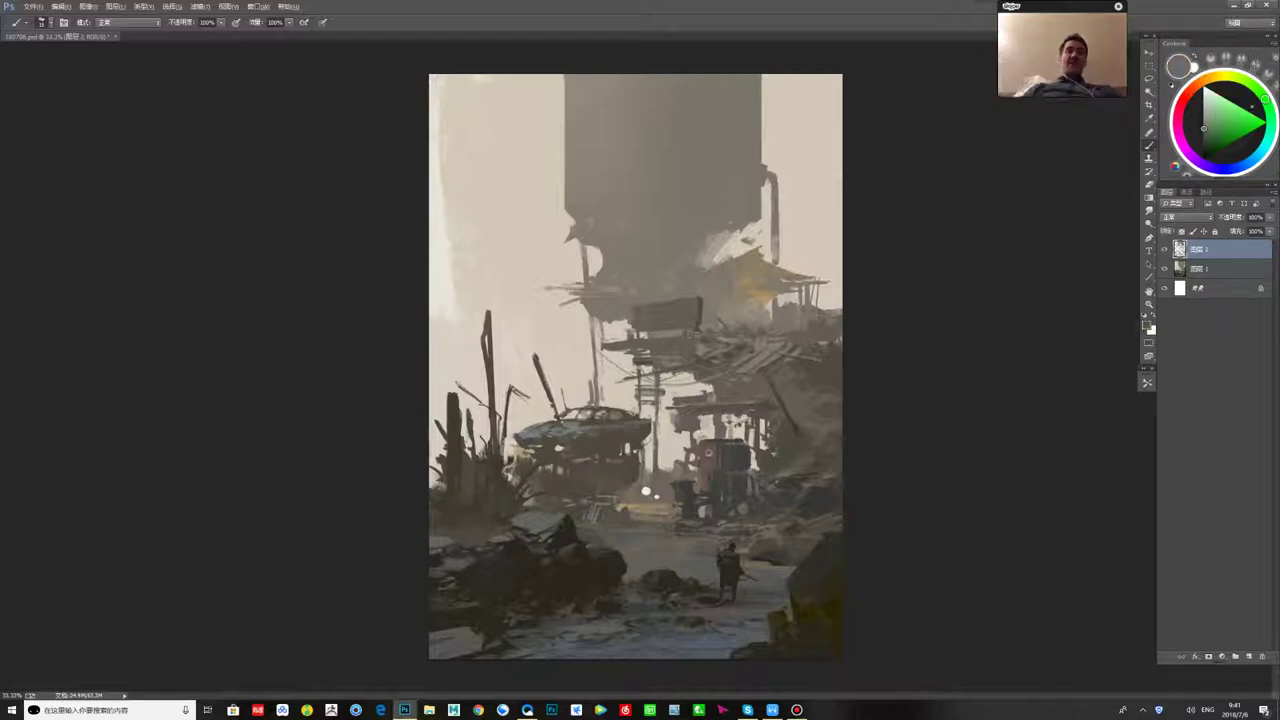
pyautogui.keyDown('alt'); pyautogui.click(539, 430); pyautogui.keyUp('alt')
pyautogui.keyDown('alt'); pyautogui.click(544, 439); pyautogui.keyUp('alt')
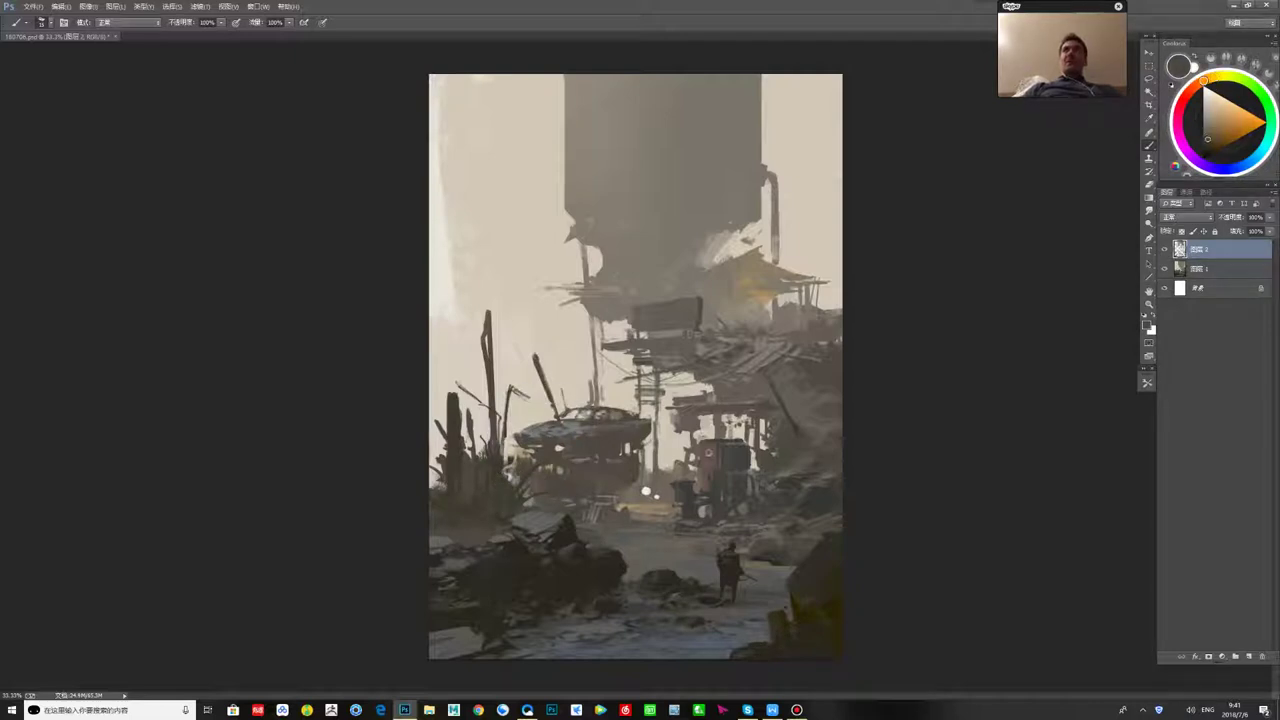
pyautogui.keyDown('alt'); pyautogui.click(609, 437); pyautogui.keyUp('alt')
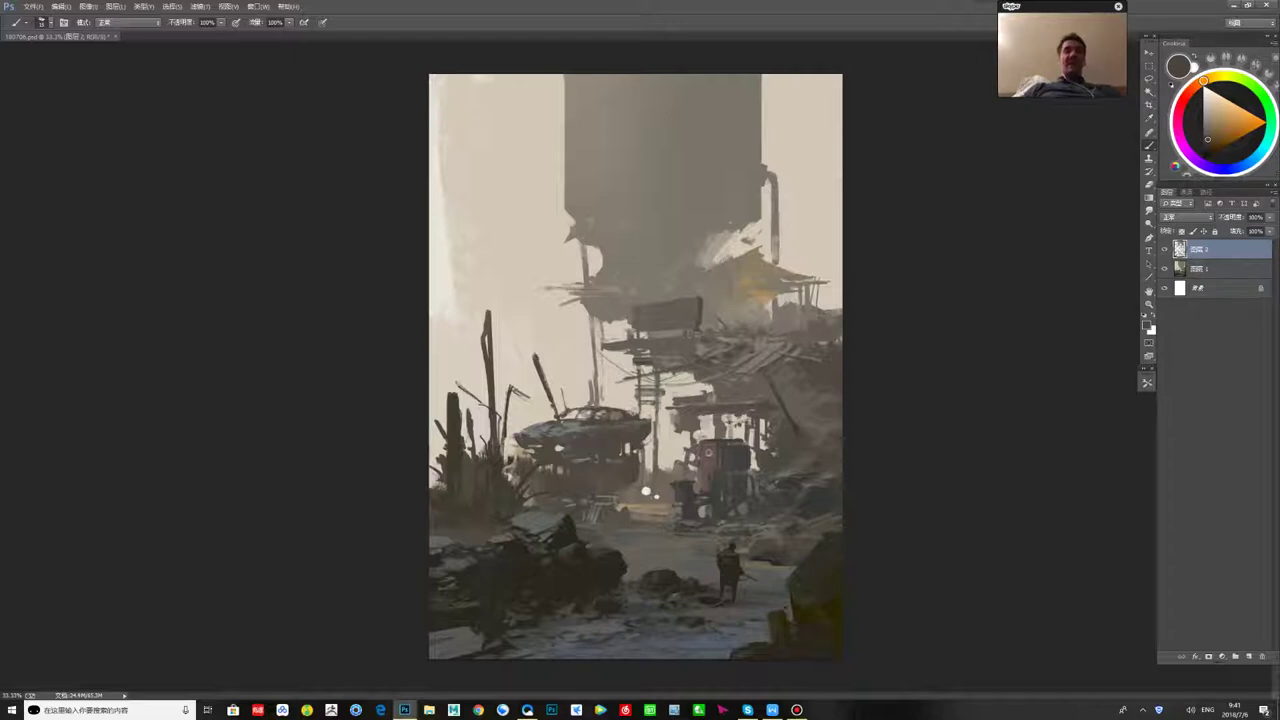
# - Pick a light blue-grey for highlights on the wrecked car, and add a sampled-colour stroke in the shadow beneath it
pyautogui.click(1256, 158)
pyautogui.click(1205, 117)
pyautogui.click(1203, 110)
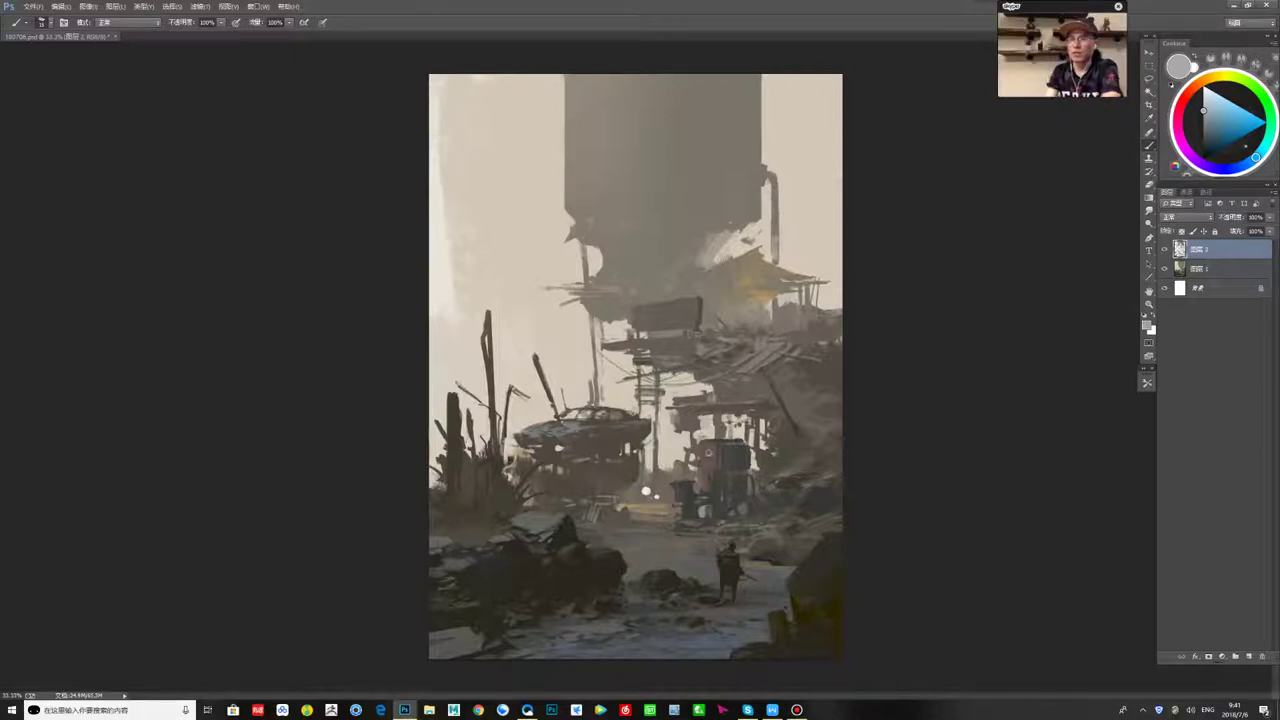
pyautogui.keyDown('alt'); pyautogui.click(582, 430); pyautogui.keyUp('alt')
pyautogui.keyDown('alt'); pyautogui.click(582, 430); pyautogui.keyUp('alt')
pyautogui.moveTo(548, 471); pyautogui.dragTo(568, 471)
# - Reshape the wrecked car's front end and bumper with sampled sky beige and dark greys
pyautogui.keyDown('alt'); pyautogui.click(528, 415); pyautogui.keyUp('alt')
pyautogui.moveTo(526, 428)
pyautogui.mouseDown()
pyautogui.moveTo(622, 408)
pyautogui.moveTo(535, 446)
pyautogui.mouseUp()
pyautogui.keyDown('alt'); pyautogui.click(528, 455); pyautogui.keyUp('alt')
pyautogui.keyDown('alt'); pyautogui.click(516, 441); pyautogui.keyUp('alt')
pyautogui.keyDown('alt'); pyautogui.click(540, 452); pyautogui.keyUp('alt')
pyautogui.keyDown('alt'); pyautogui.click(534, 431); pyautogui.keyUp('alt')
pyautogui.keyDown('alt'); pyautogui.click(552, 444); pyautogui.keyUp('alt')
pyautogui.keyDown('alt'); pyautogui.click(523, 443); pyautogui.keyUp('alt')
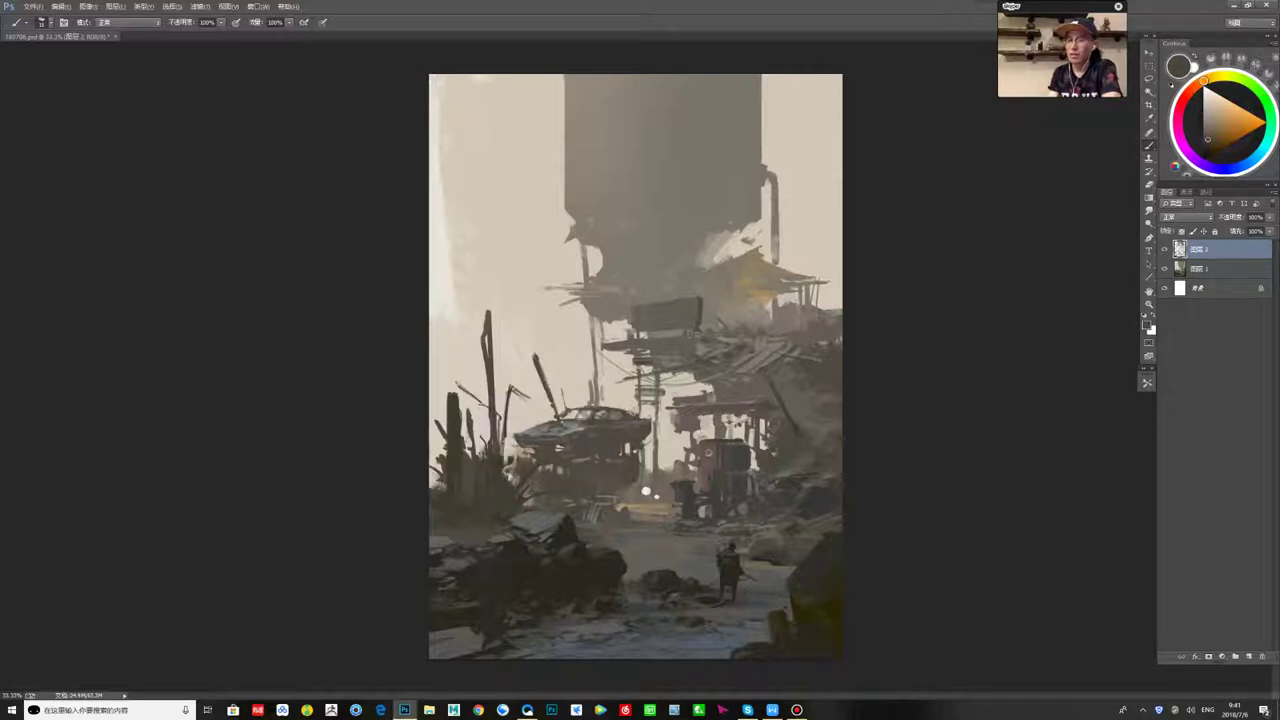
# - Refine the gaps beneath the wrecked car's bumper with sampled tan and dark brown
pyautogui.keyDown('alt'); pyautogui.click(526, 453); pyautogui.keyUp('alt')
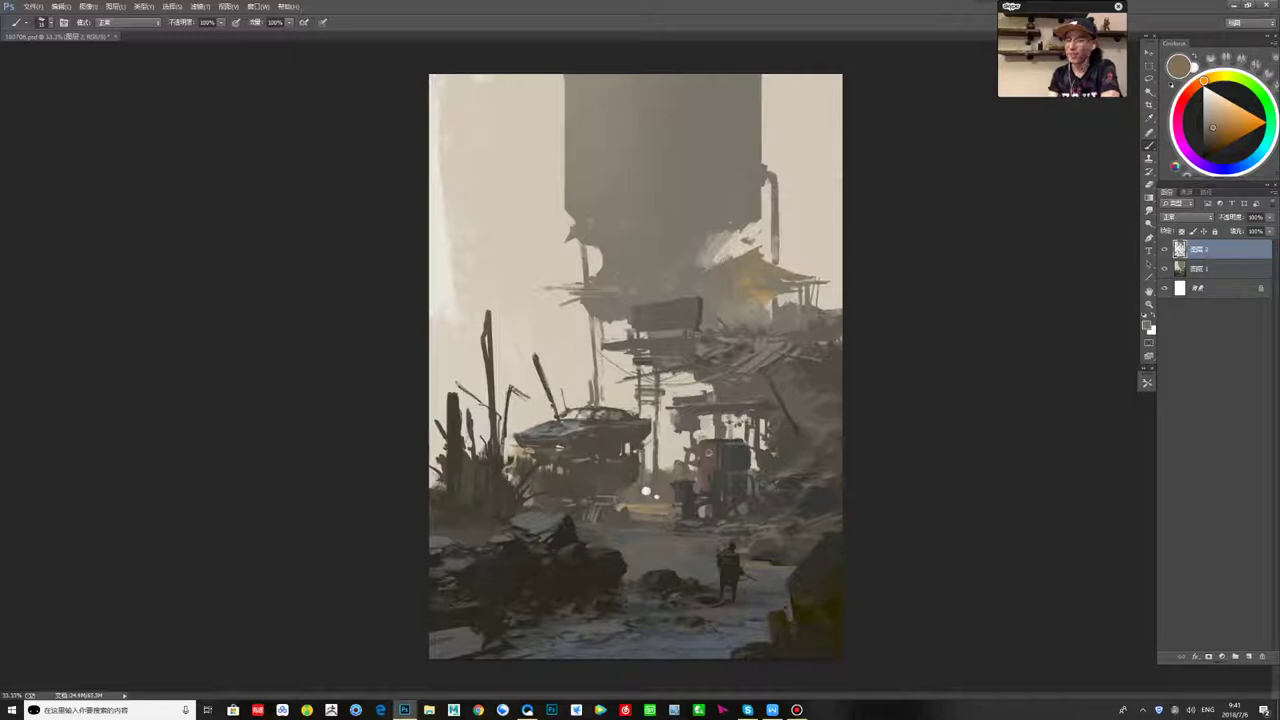
pyautogui.keyDown('alt'); pyautogui.click(646, 492); pyautogui.keyUp('alt')
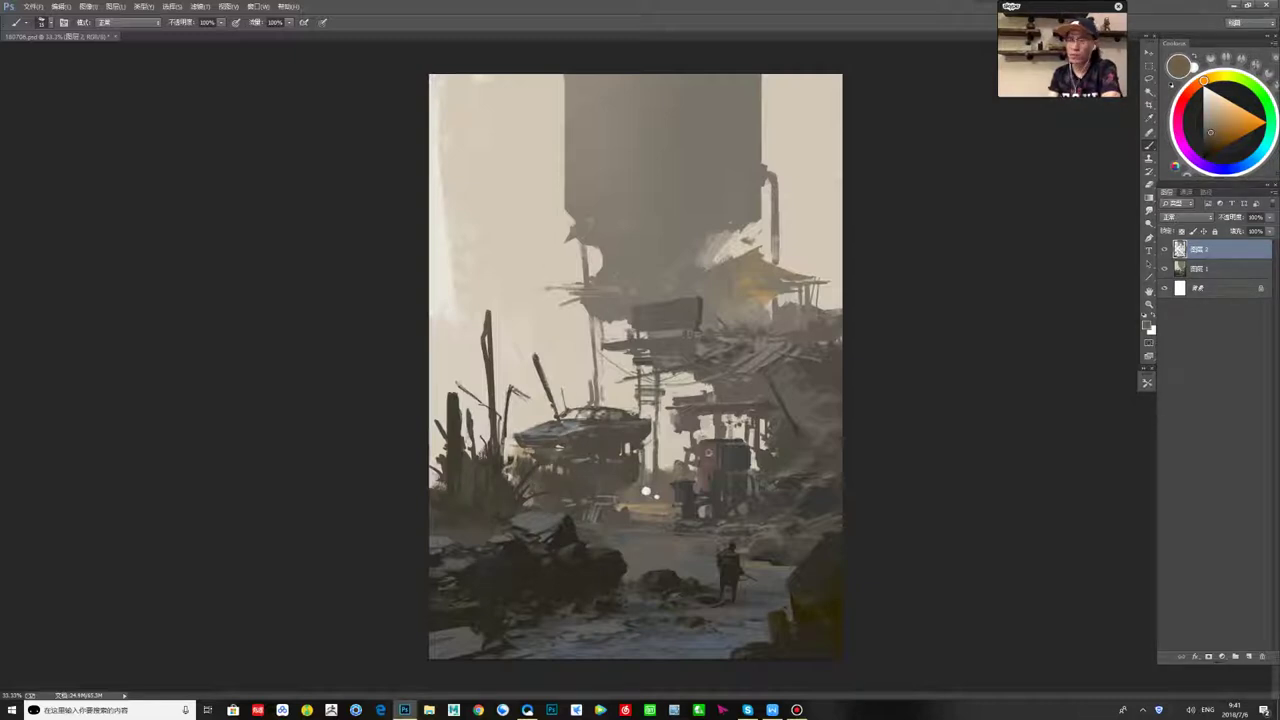
pyautogui.keyDown('alt'); pyautogui.click(558, 459); pyautogui.keyUp('alt')
pyautogui.keyDown('alt'); pyautogui.click(578, 447); pyautogui.keyUp('alt')
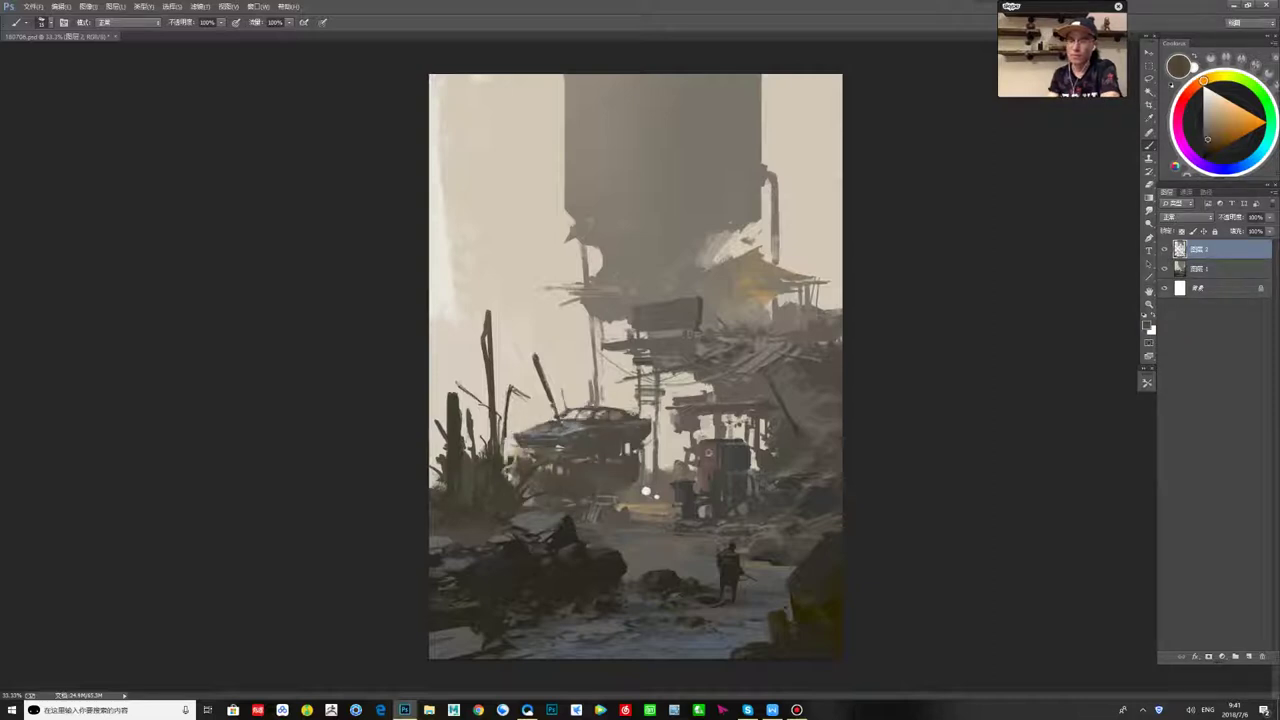
# - Flip the canvas and touch up the shelter roof and adjacent rubble slope with sampled greys
pyautogui.press('F2')
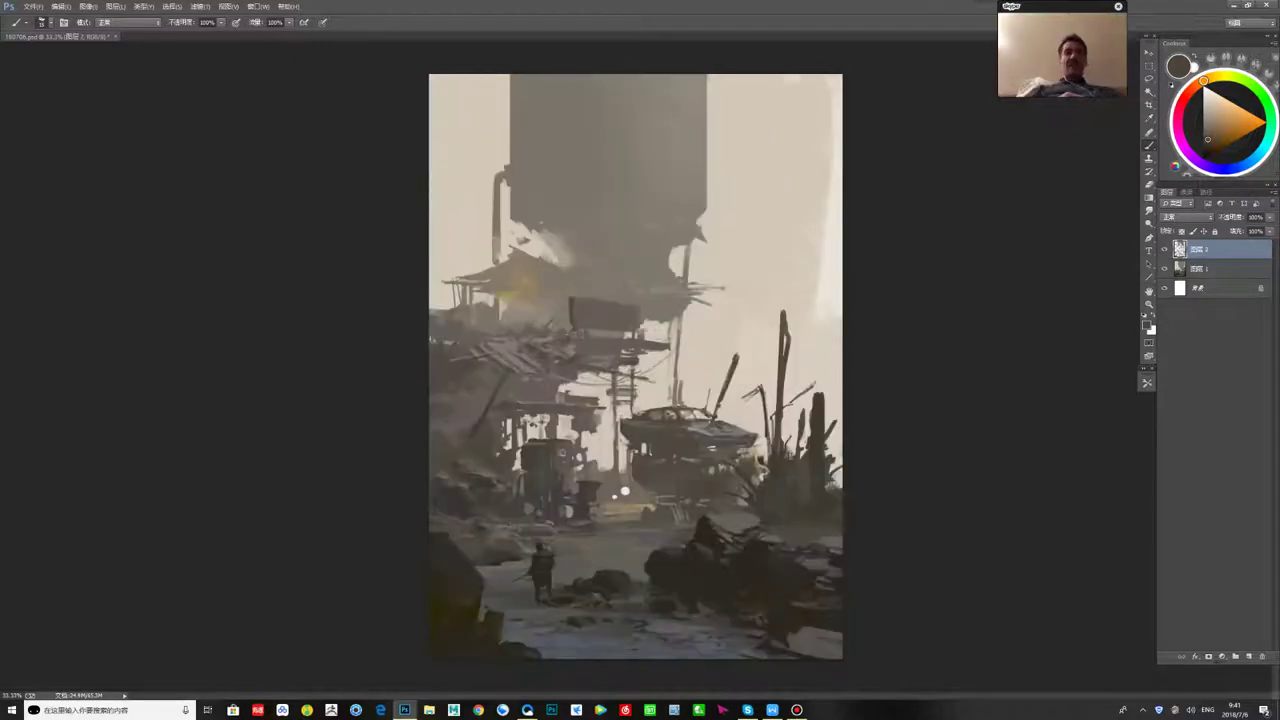
pyautogui.keyDown('alt'); pyautogui.click(518, 397); pyautogui.keyUp('alt')
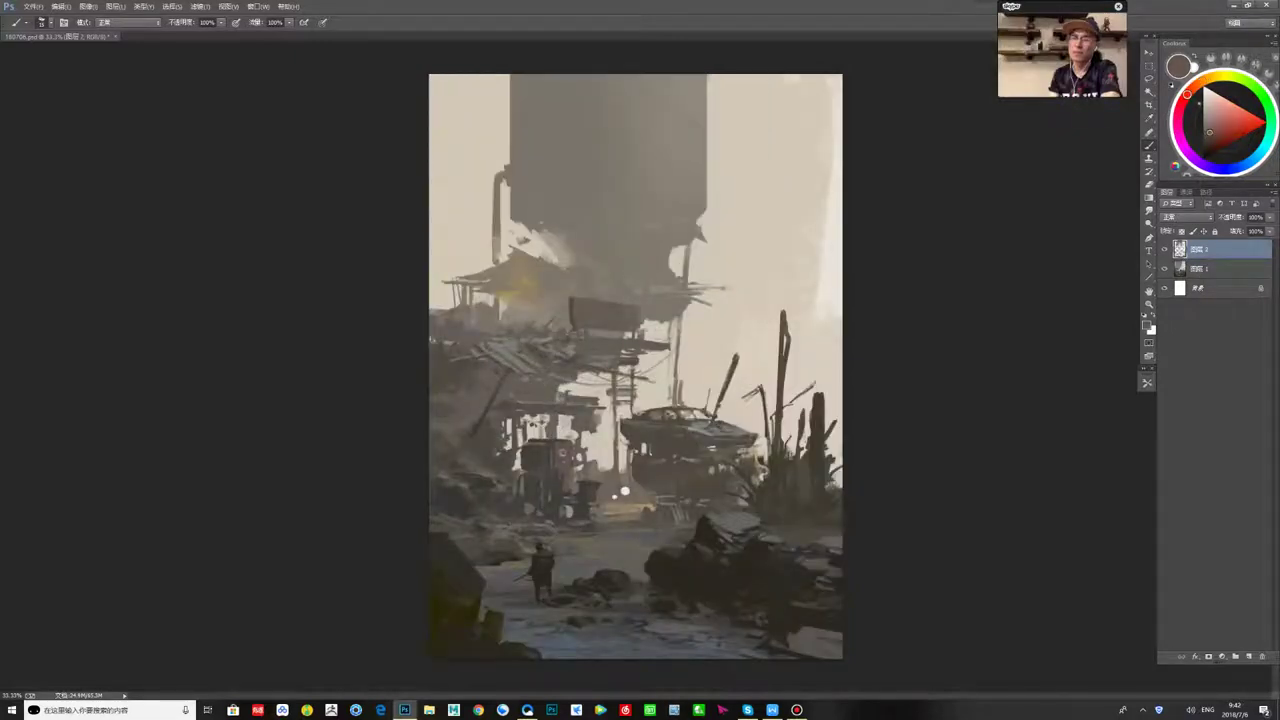
pyautogui.keyDown('alt'); pyautogui.click(545, 395); pyautogui.keyUp('alt')
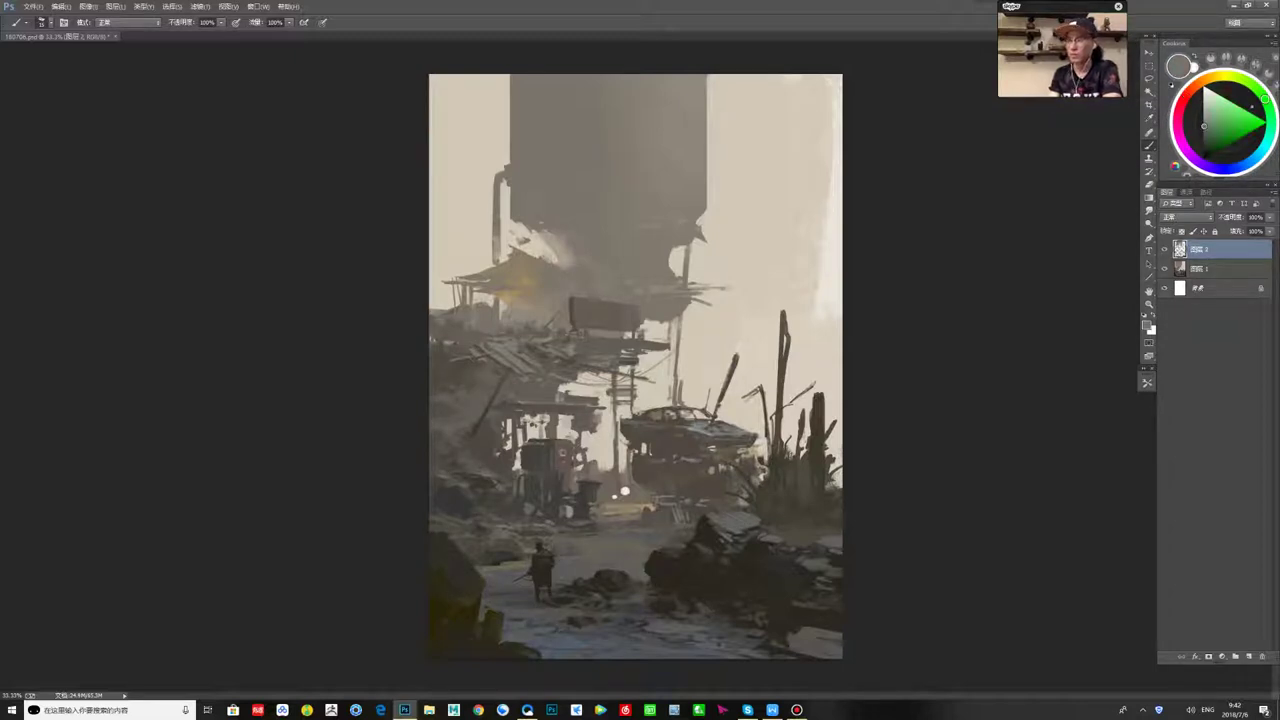
pyautogui.keyDown('alt'); pyautogui.click(560, 406); pyautogui.keyUp('alt')
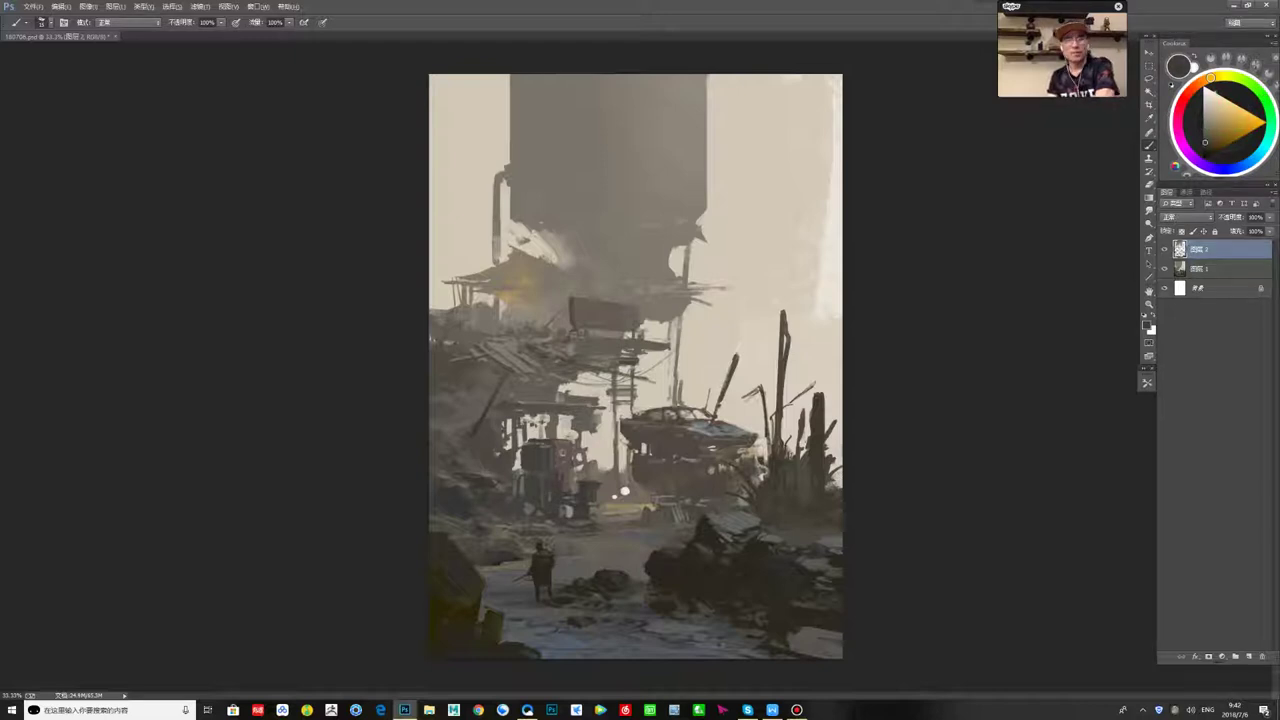
pyautogui.keyDown('alt'); pyautogui.click(498, 440); pyautogui.keyUp('alt')
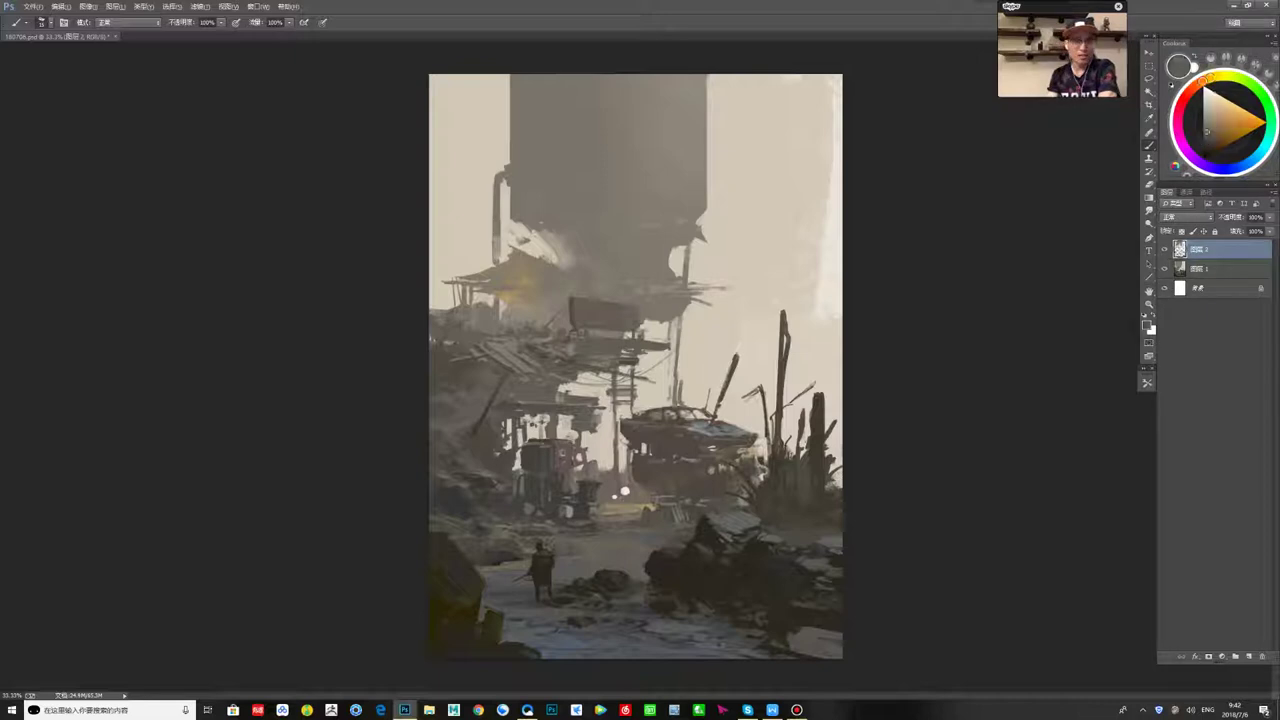
pyautogui.keyDown('alt'); pyautogui.click(503, 381); pyautogui.keyUp('alt')
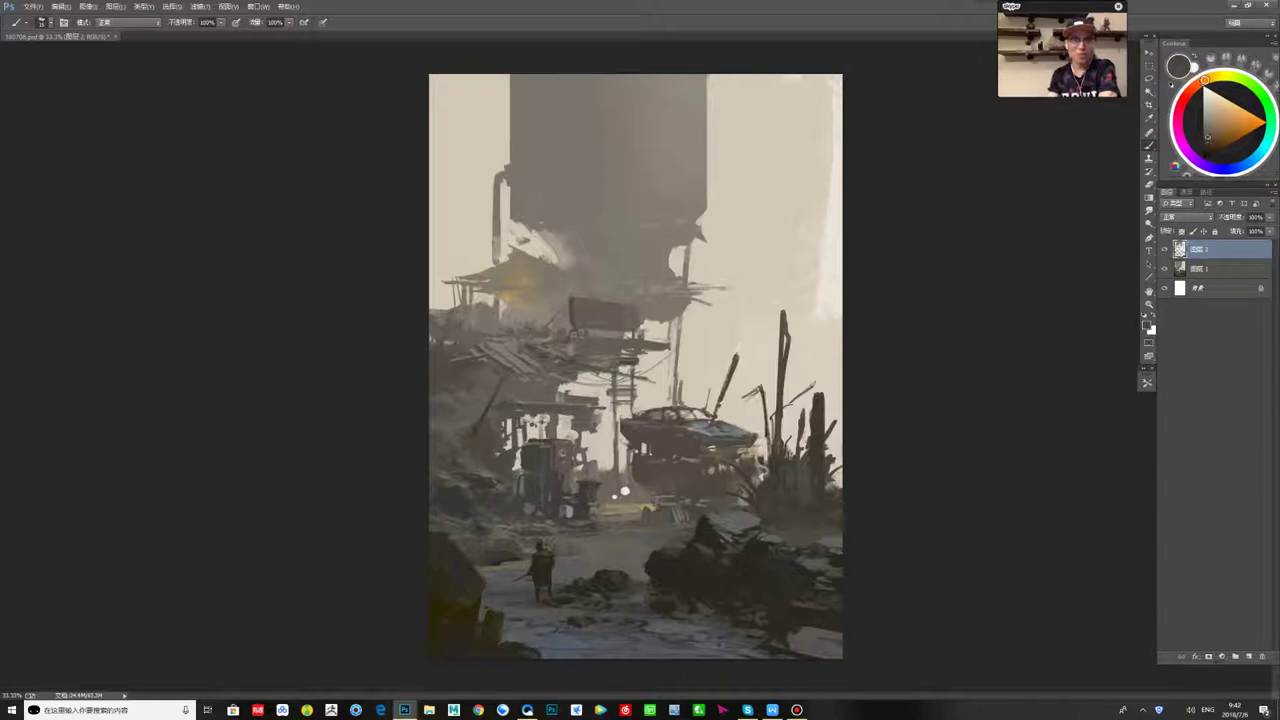
# - Switch to the Skype call window
pyautogui.hotkey('alt', 'Tab')
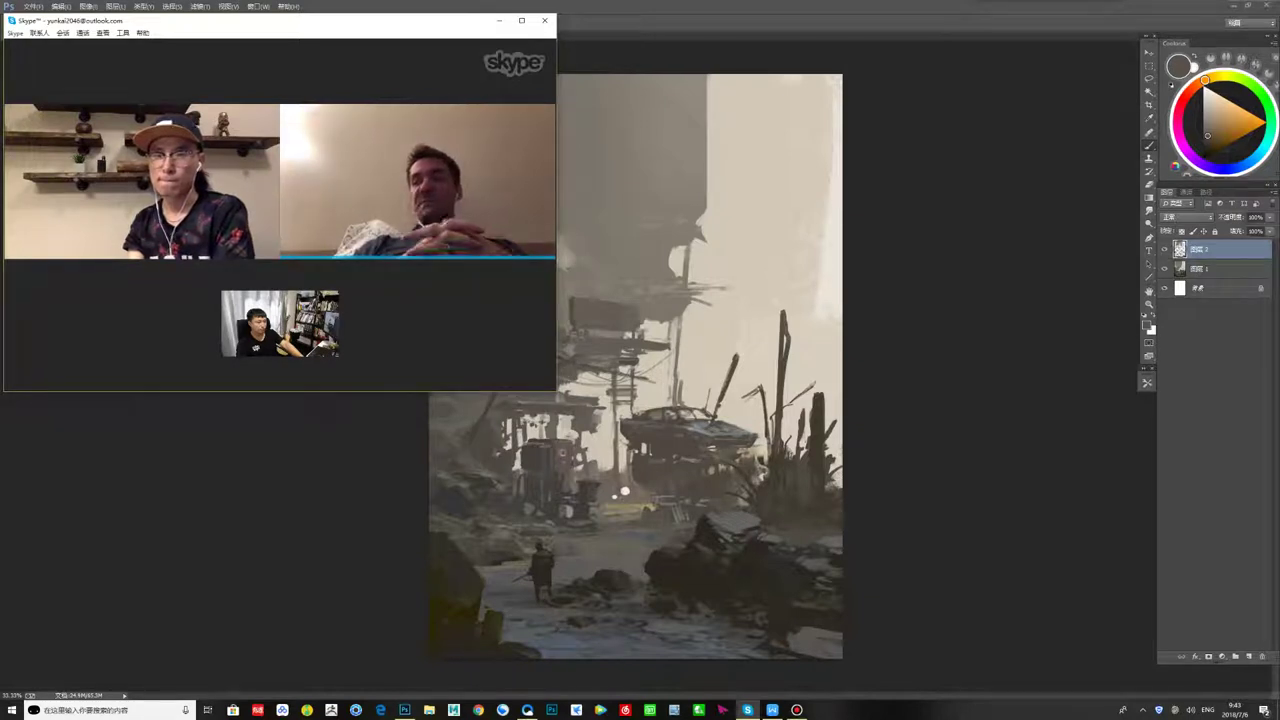
# - Switch back to Photoshop and touch up the gaps under the ruined shelter with warm greys and light beige
pyautogui.hotkey('alt', 'Tab')
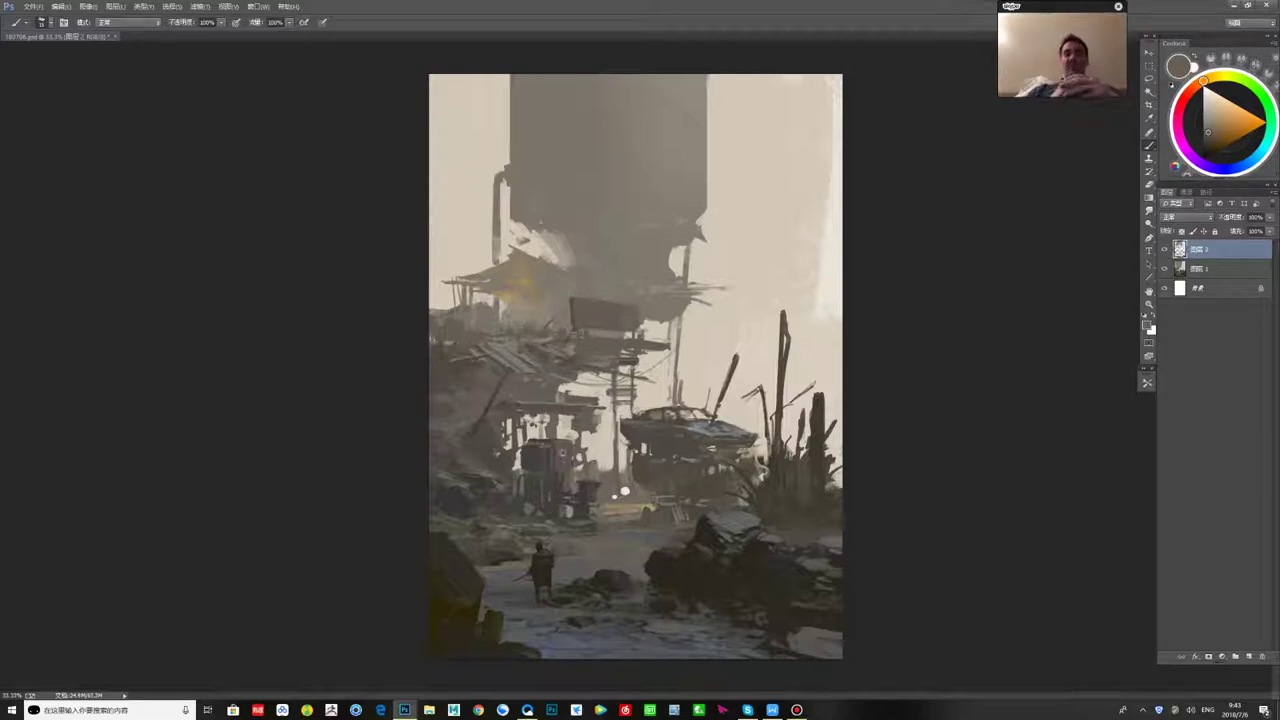
pyautogui.click(1208, 134)
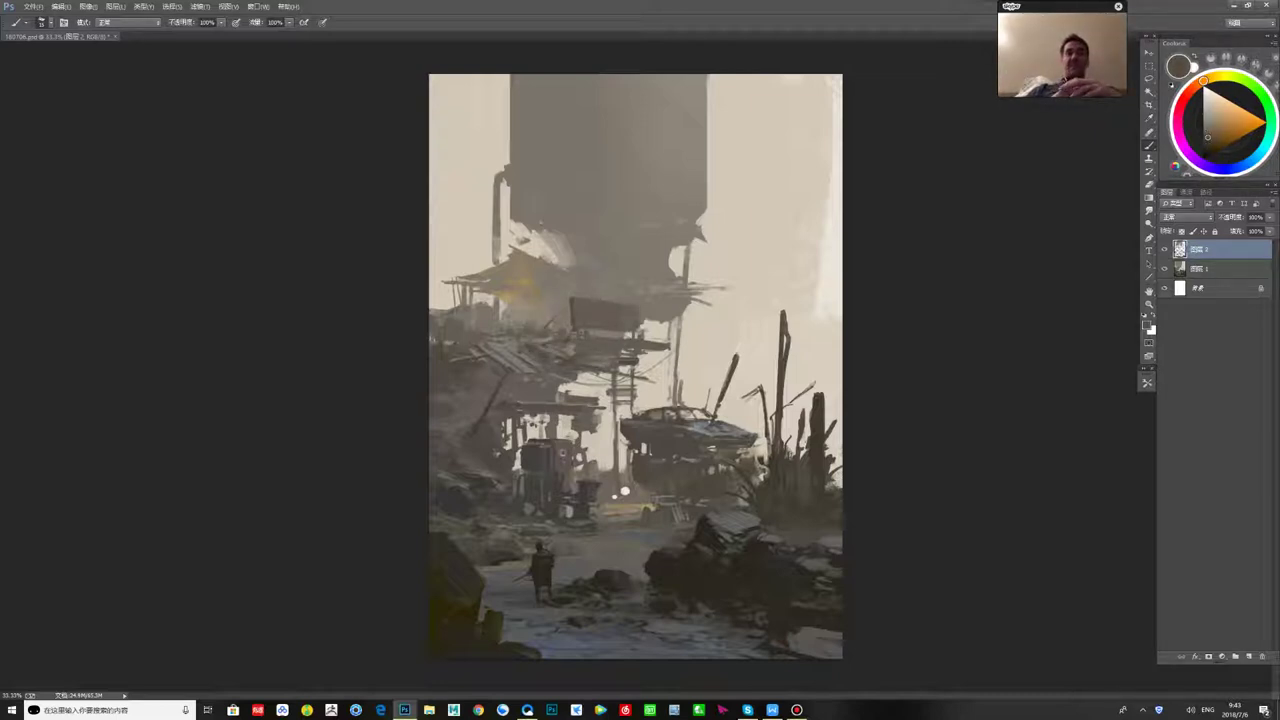
pyautogui.click(1207, 131)
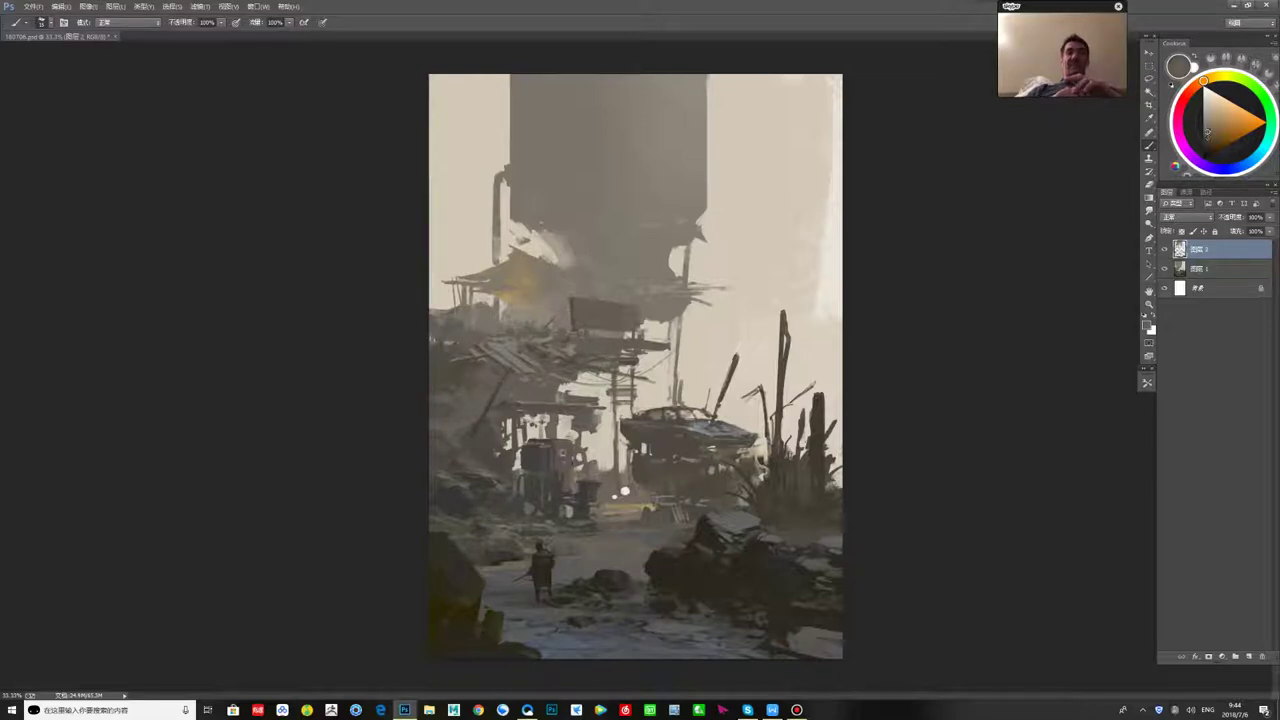
pyautogui.click(1207, 139)
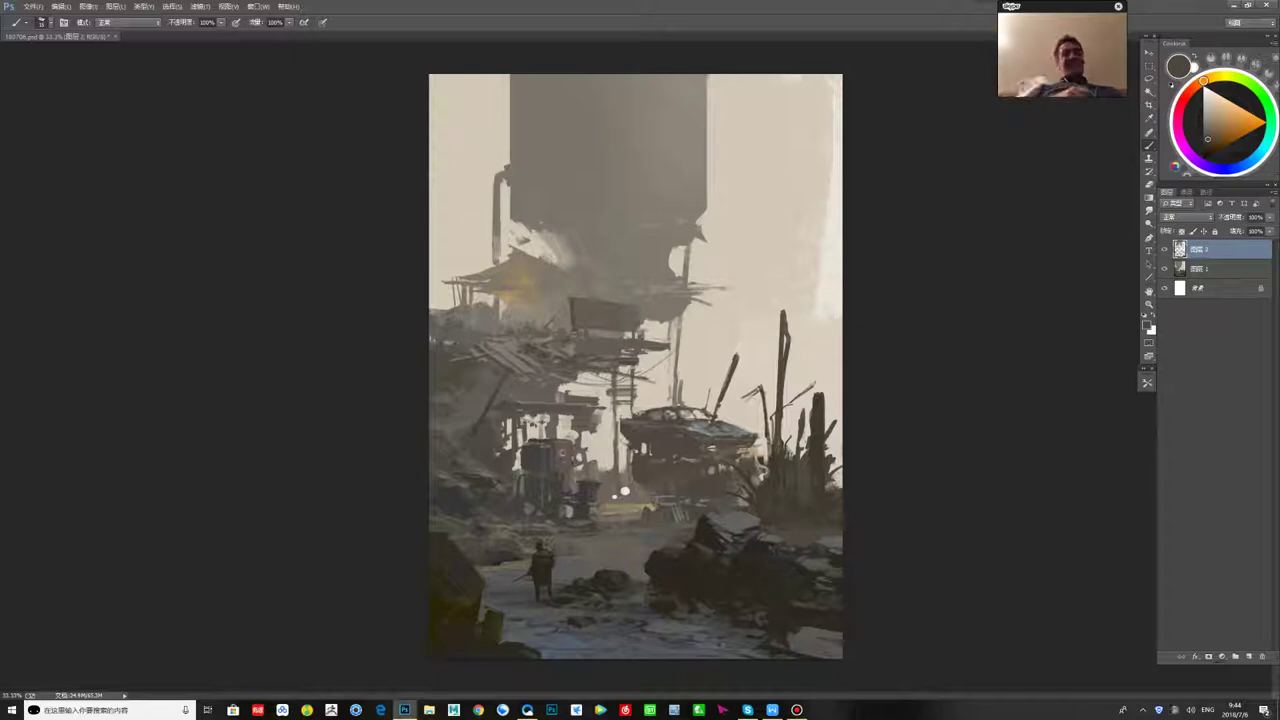
pyautogui.click(1211, 101)
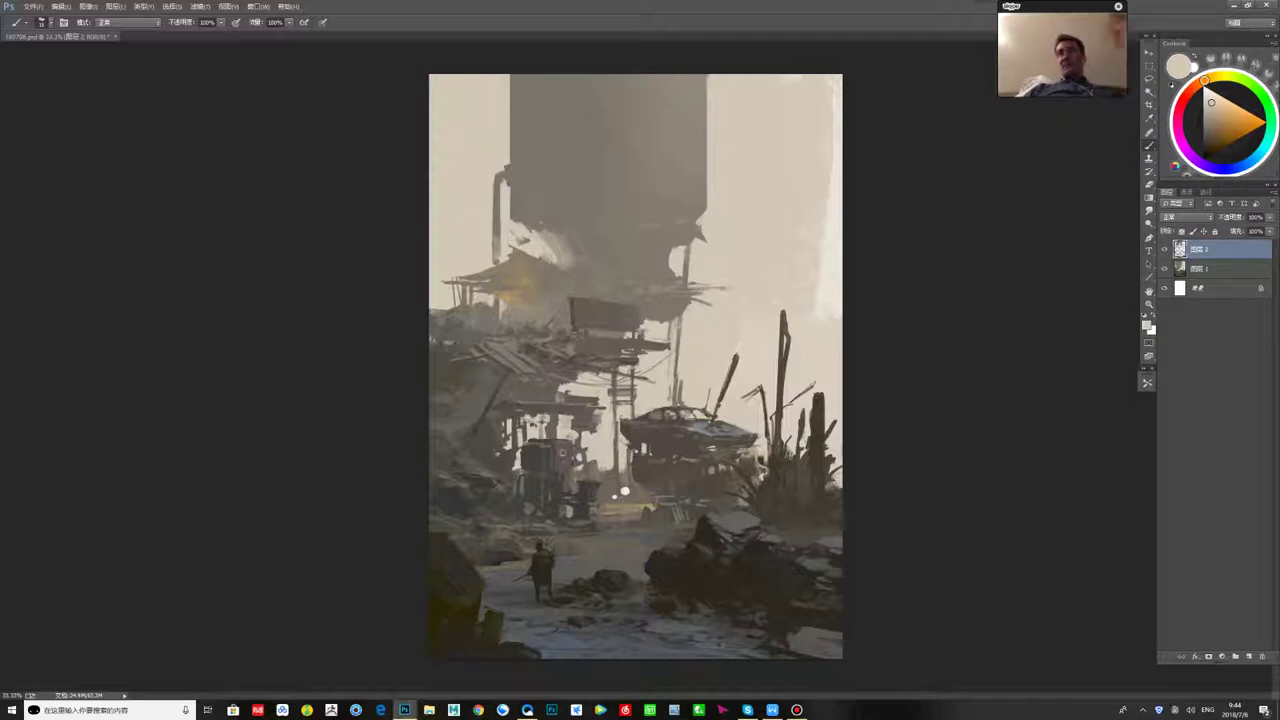
pyautogui.keyDown('alt'); pyautogui.click(562, 453); pyautogui.keyUp('alt')
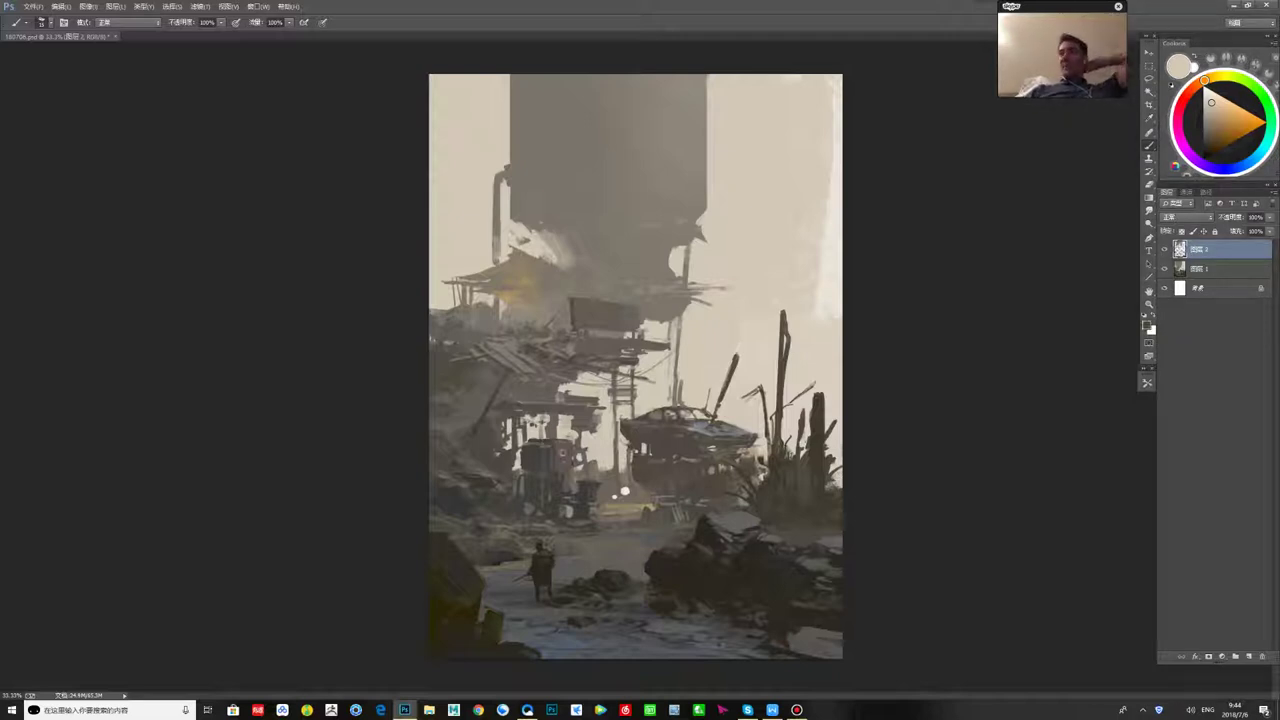
# - Darken and reshape the foreground rock pile below the wrecked car with sampled near-black and dark grey tones
pyautogui.keyDown('alt'); pyautogui.click(712, 532); pyautogui.keyUp('alt')
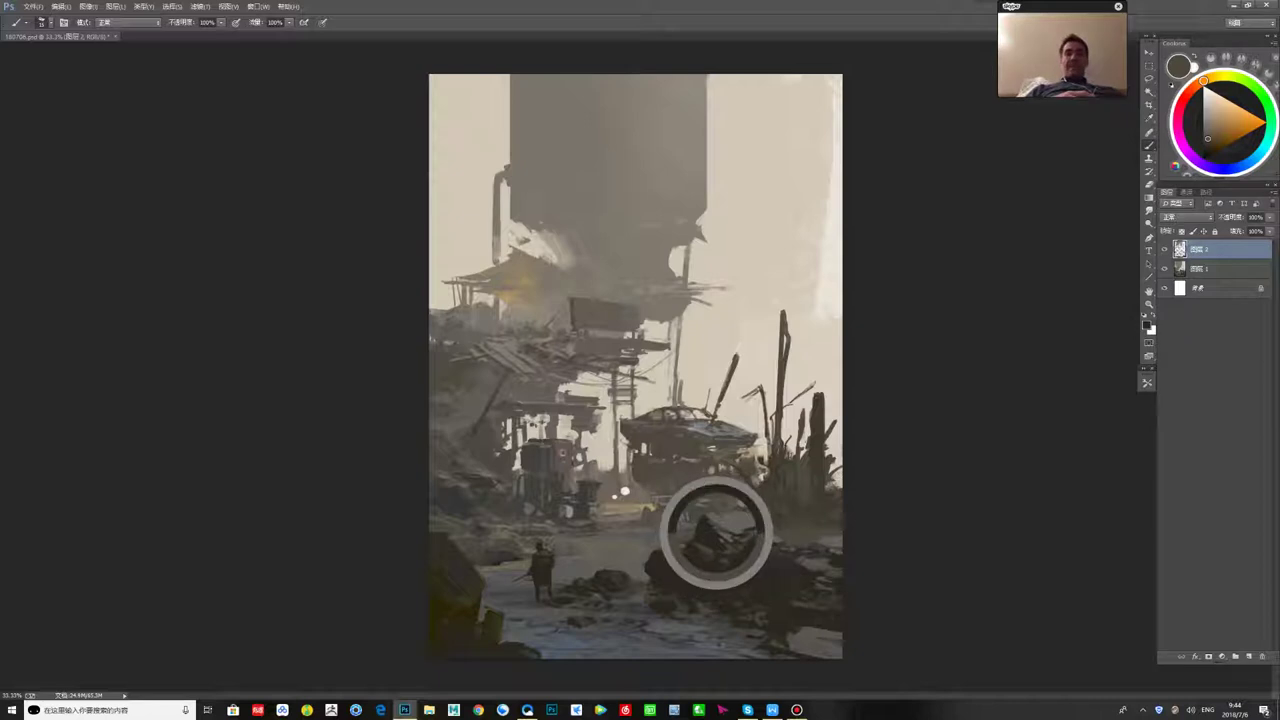
pyautogui.keyDown('alt'); pyautogui.click(708, 528); pyautogui.keyUp('alt')
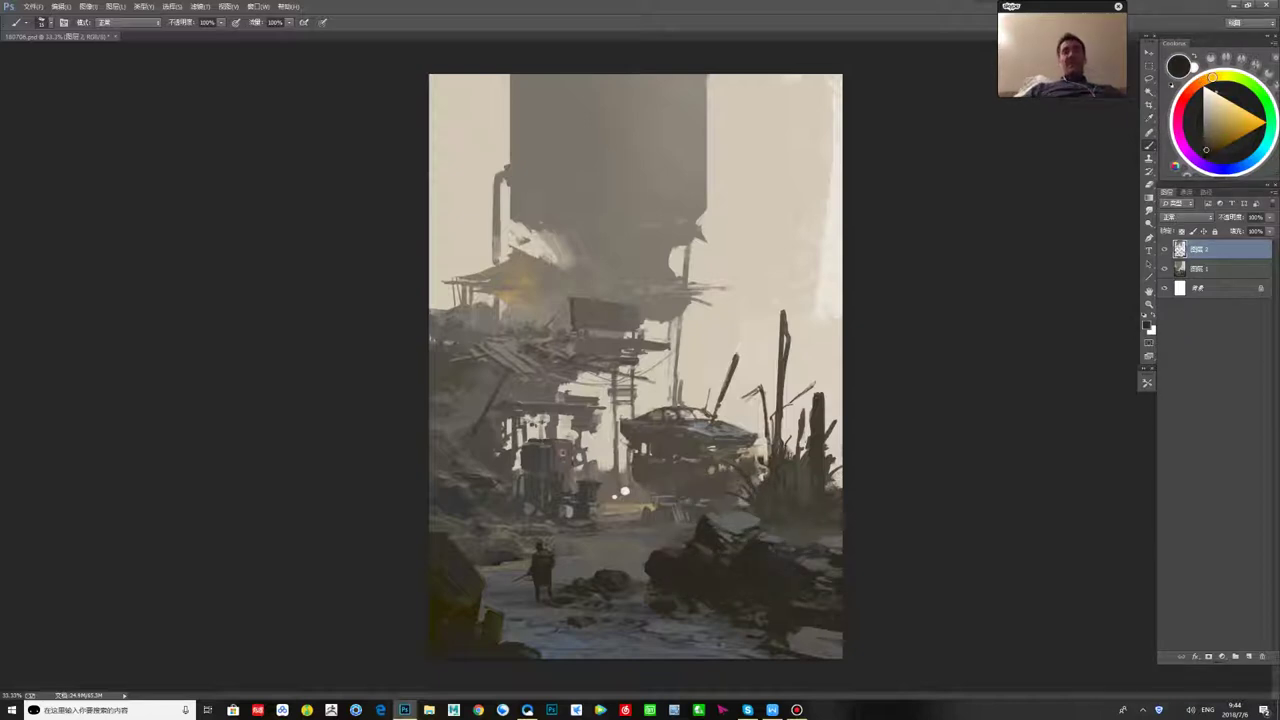
pyautogui.press('x')
pyautogui.press('x')
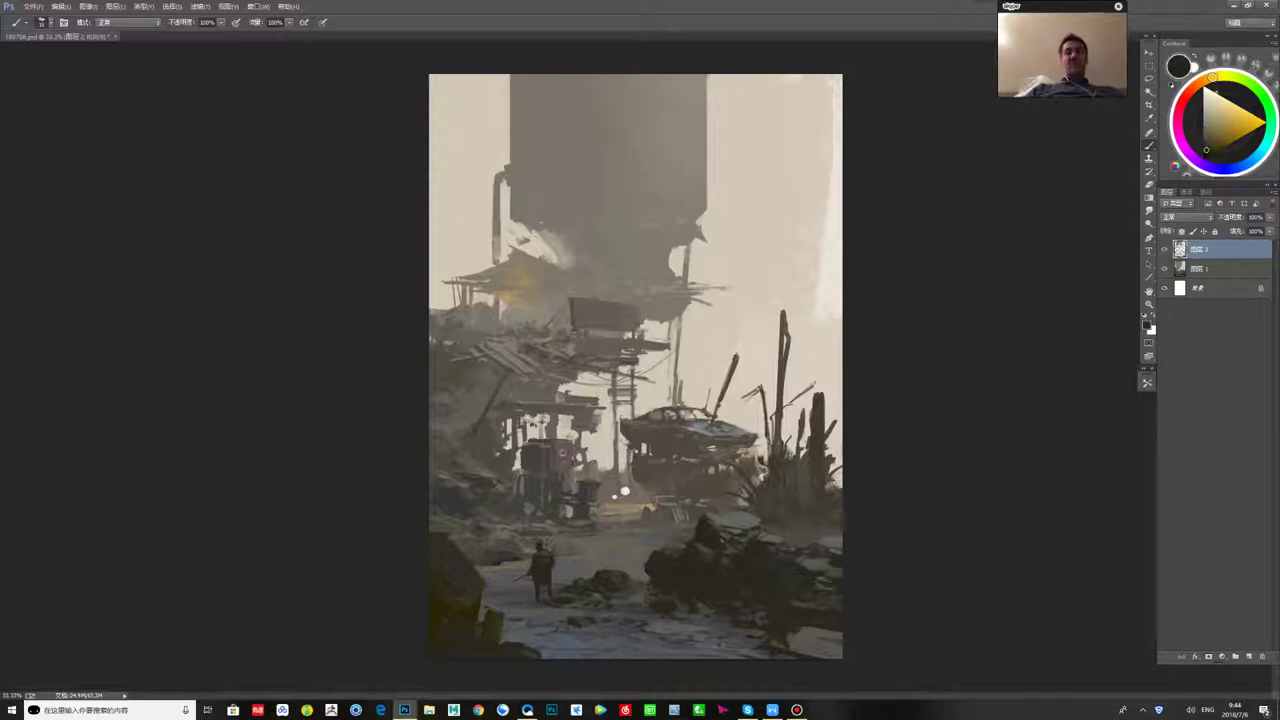
pyautogui.keyDown('alt'); pyautogui.click(562, 453); pyautogui.keyUp('alt')
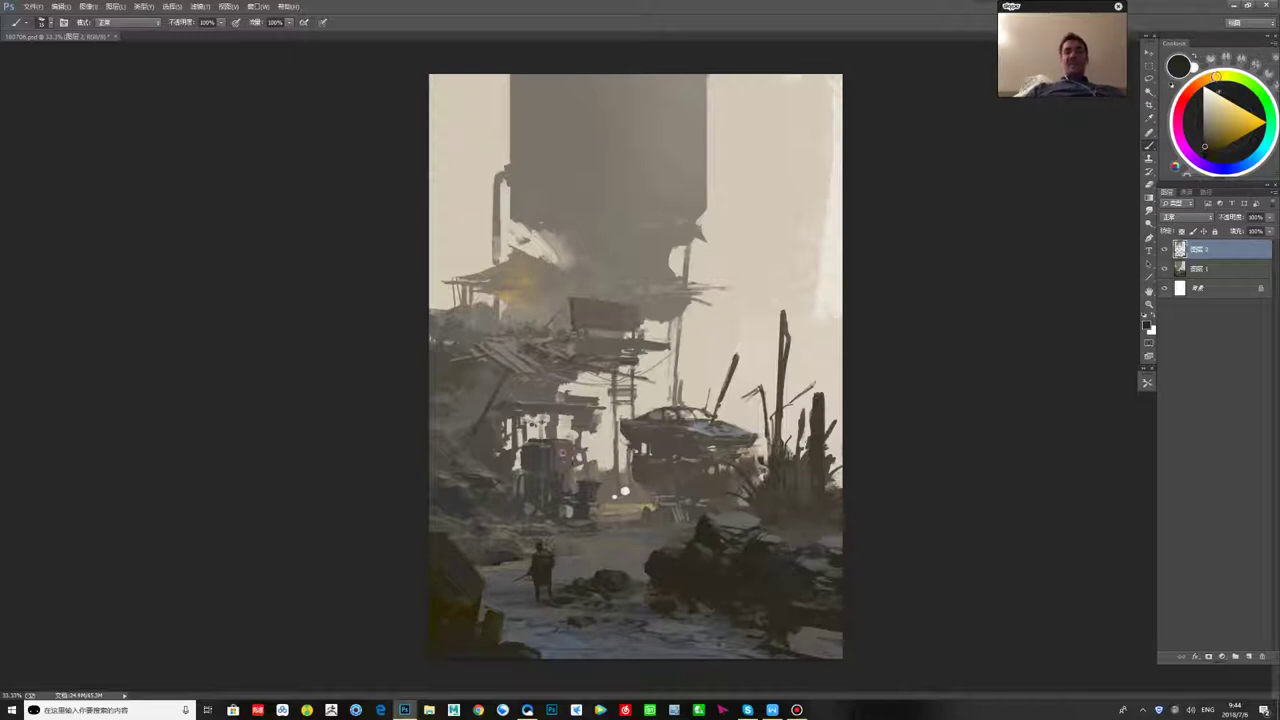
pyautogui.keyDown('alt'); pyautogui.click(499, 606); pyautogui.keyUp('alt')
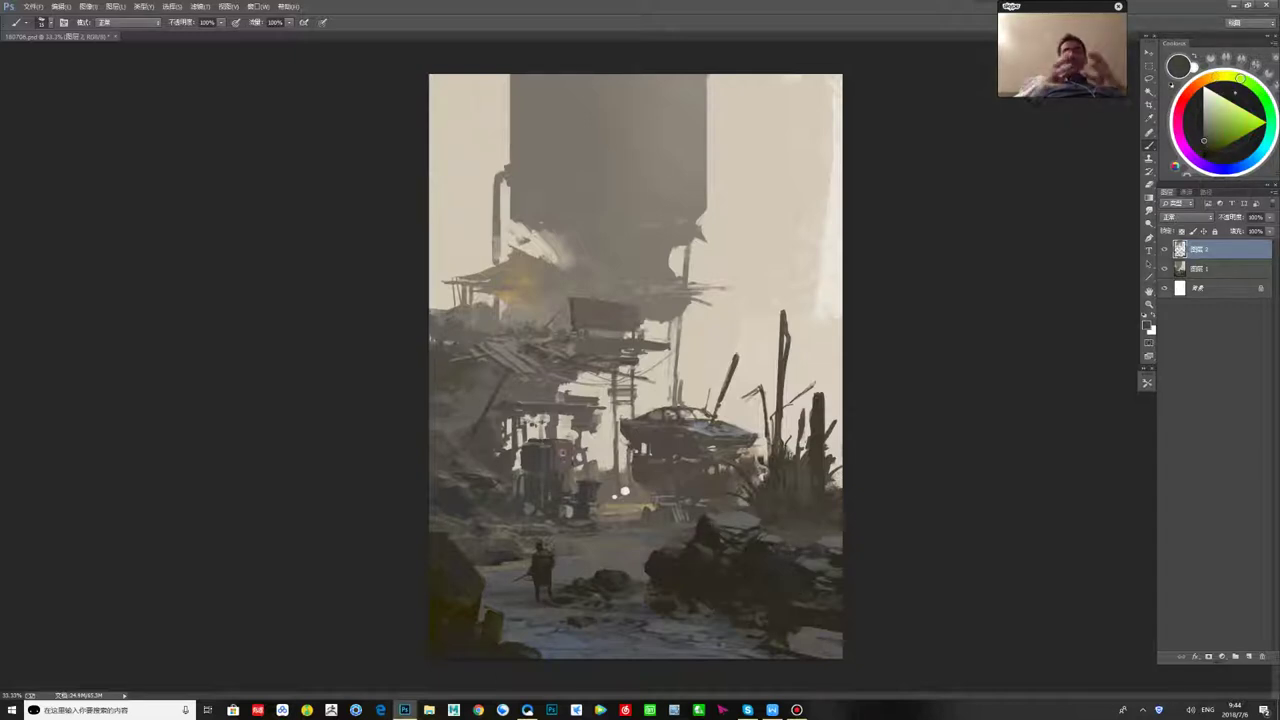
pyautogui.press('x')
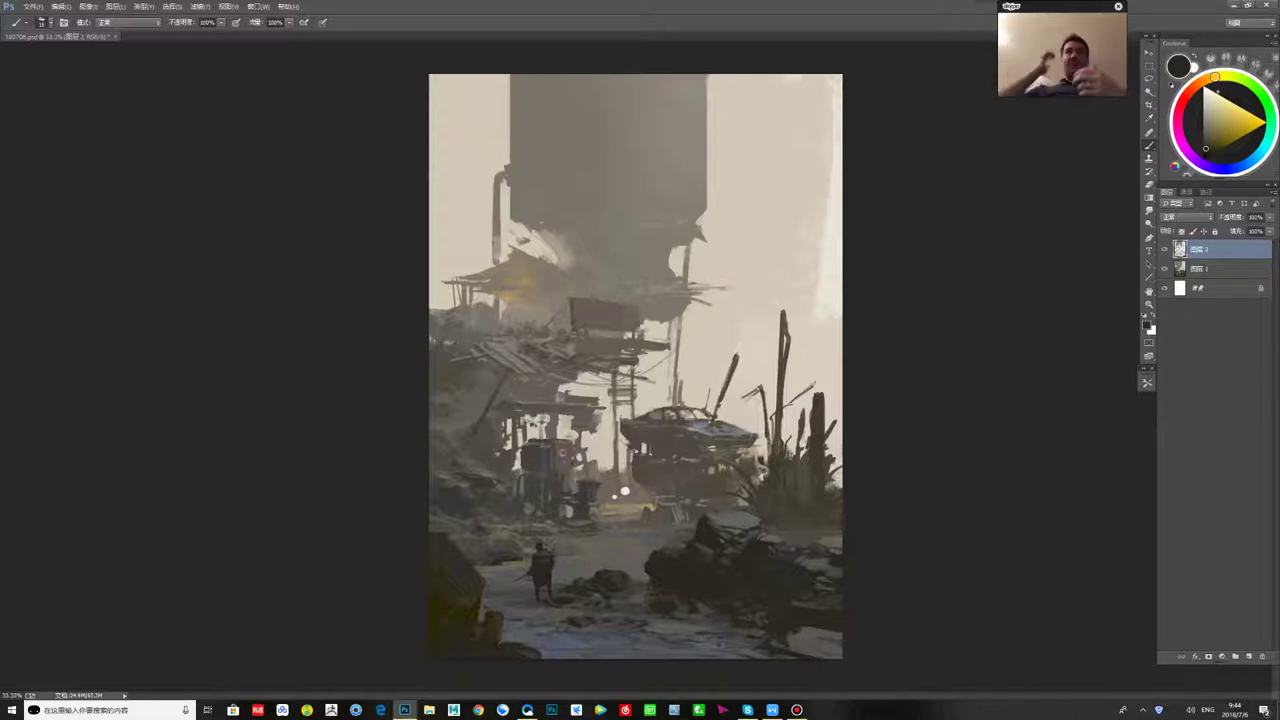
pyautogui.press('x')
# - Flip the canvas horizontally and touch up the rubble slope beside the shelter, checking the Skype call briefly
pyautogui.hotkey('ctrl', 'shift', 'h')
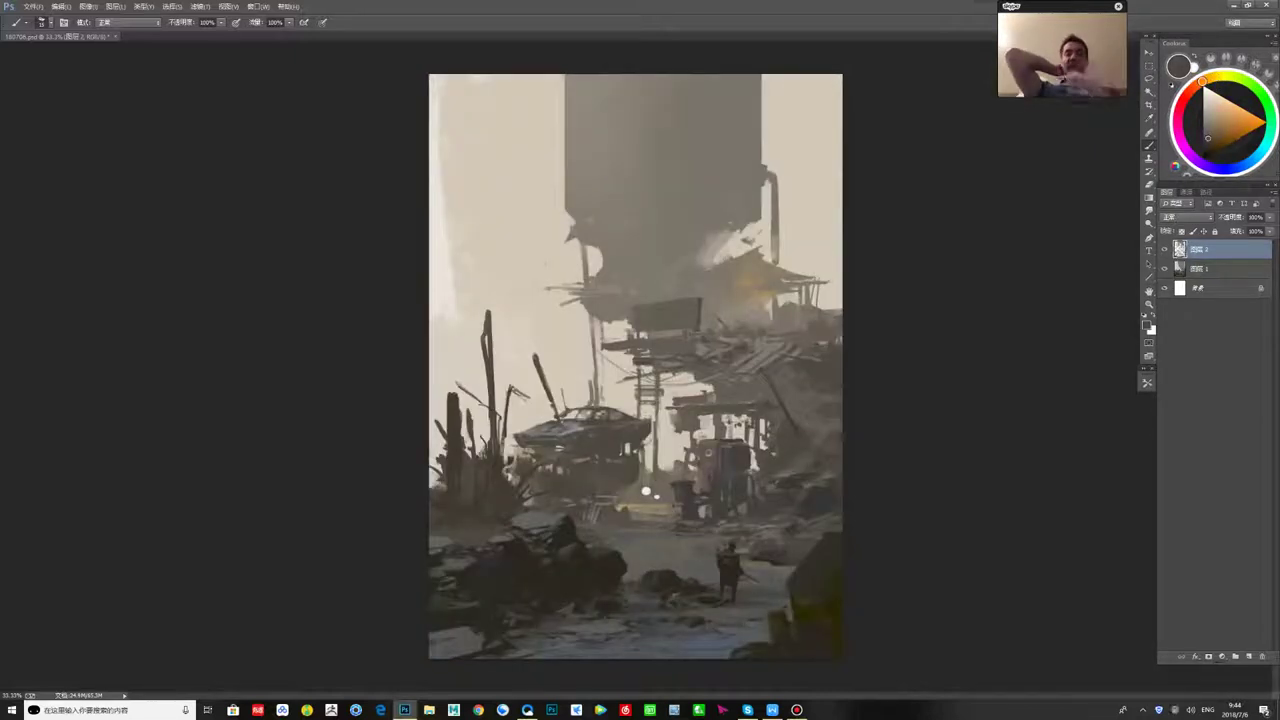
pyautogui.press('x')
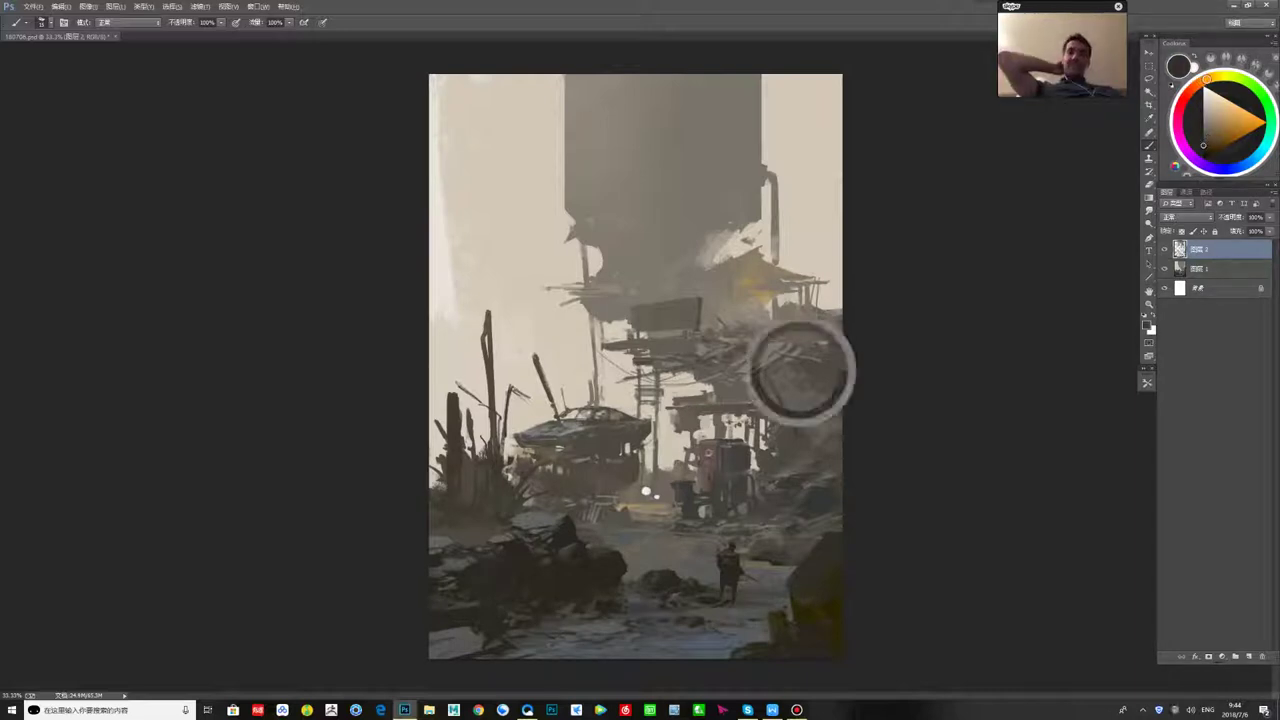
pyautogui.hotkey('alt', 'Tab')
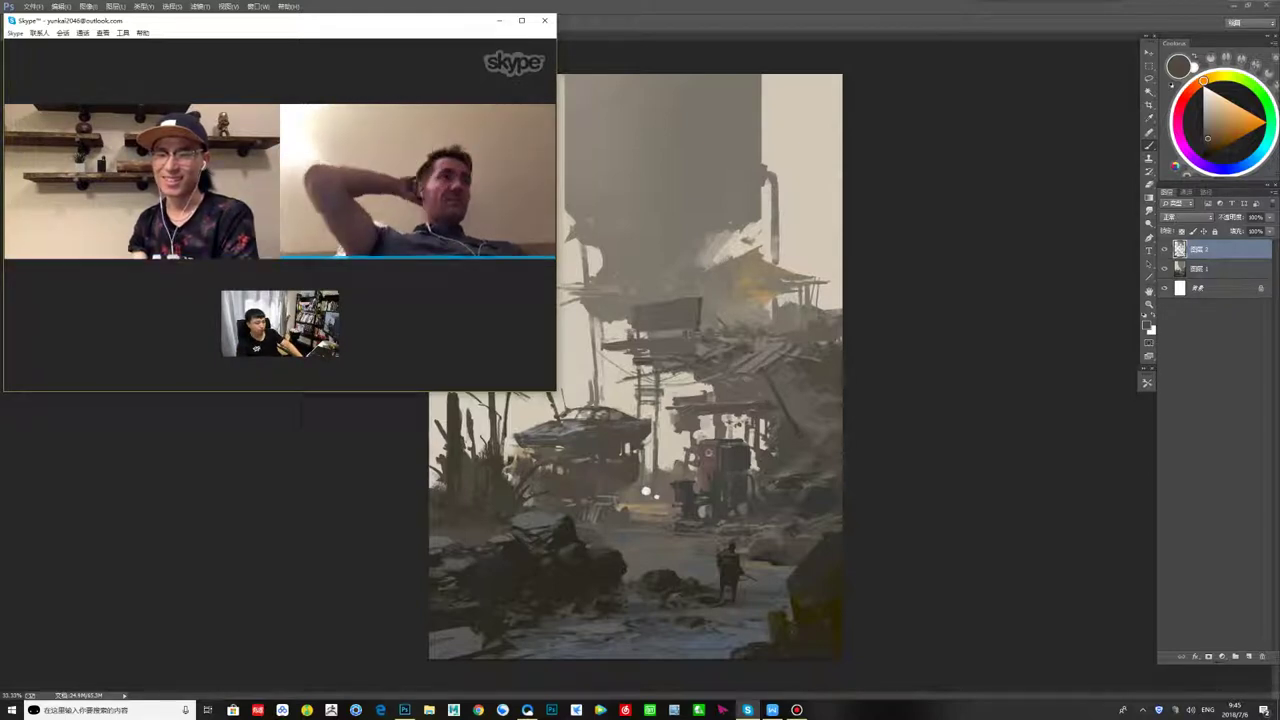
pyautogui.hotkey('alt', 'Tab')
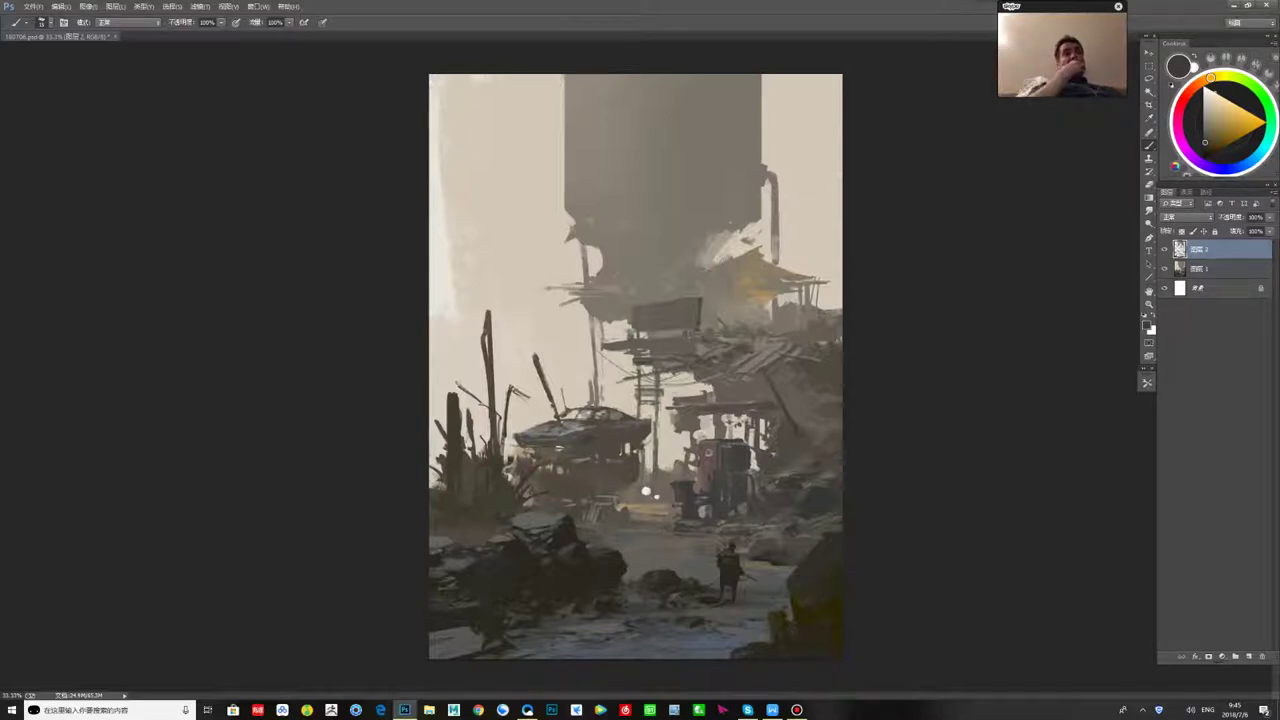
# - Paint a dark beam crossing the leaning one on the rubble slope beside the shelter, using sampled greys
pyautogui.keyDown('alt'); pyautogui.click(602, 437); pyautogui.keyUp('alt')
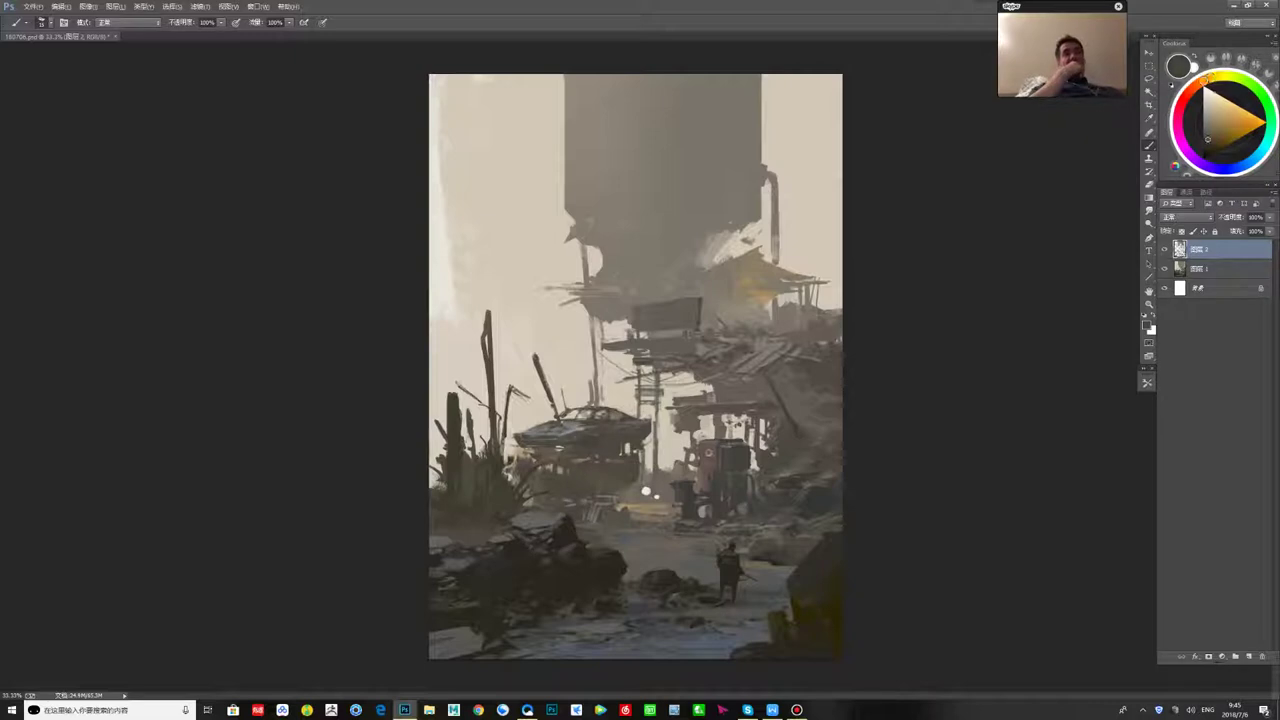
pyautogui.keyDown('alt'); pyautogui.click(646, 480); pyautogui.keyUp('alt')
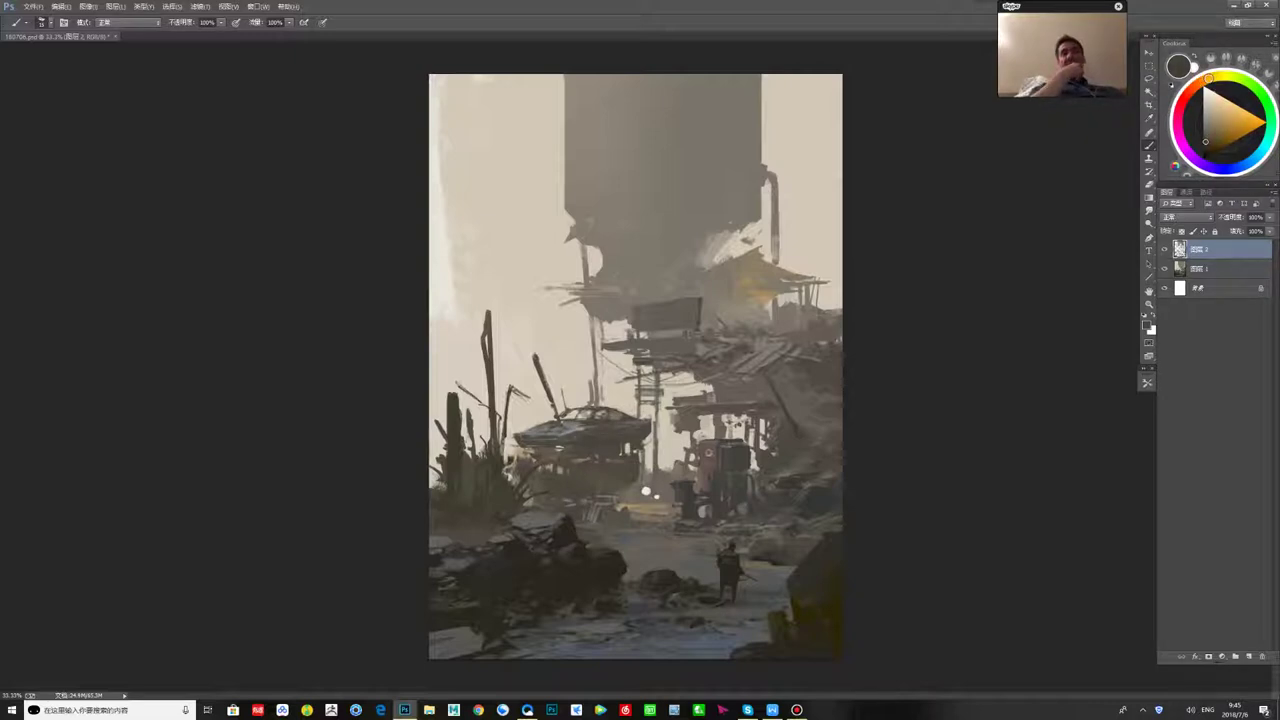
pyautogui.keyDown('alt'); pyautogui.click(807, 398); pyautogui.keyUp('alt')
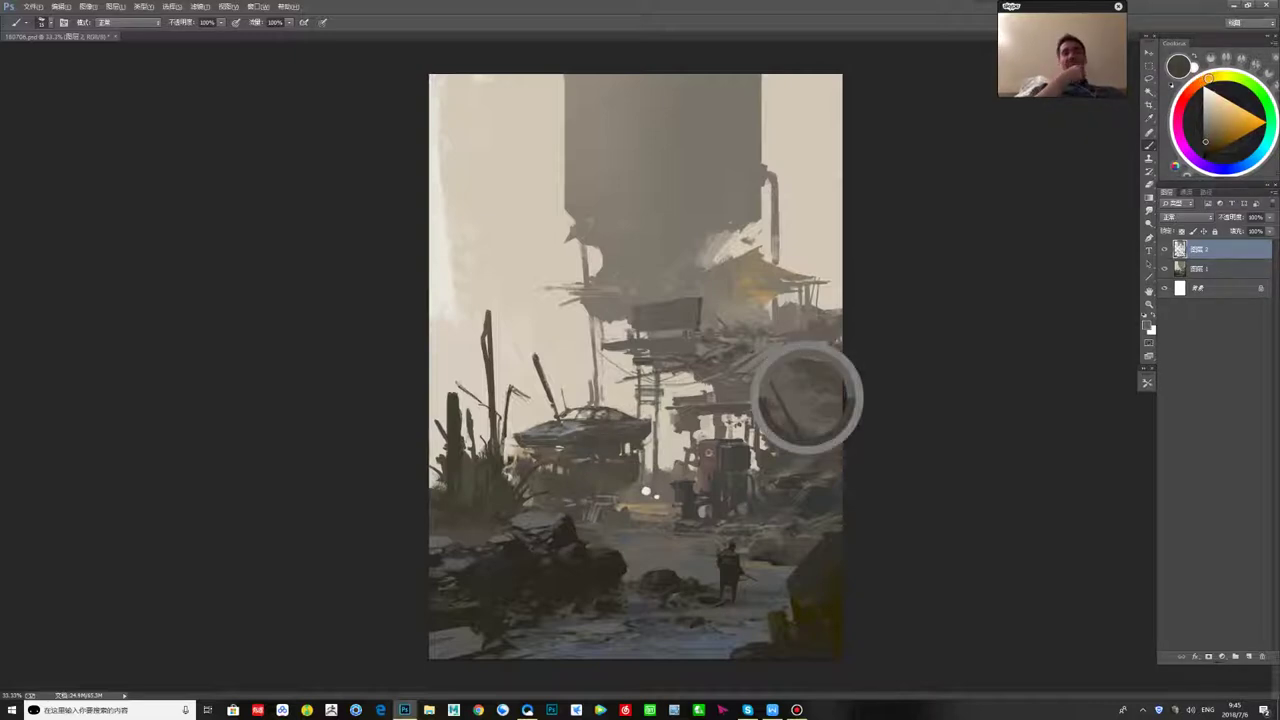
pyautogui.keyDown('alt'); pyautogui.click(730, 359); pyautogui.keyUp('alt')
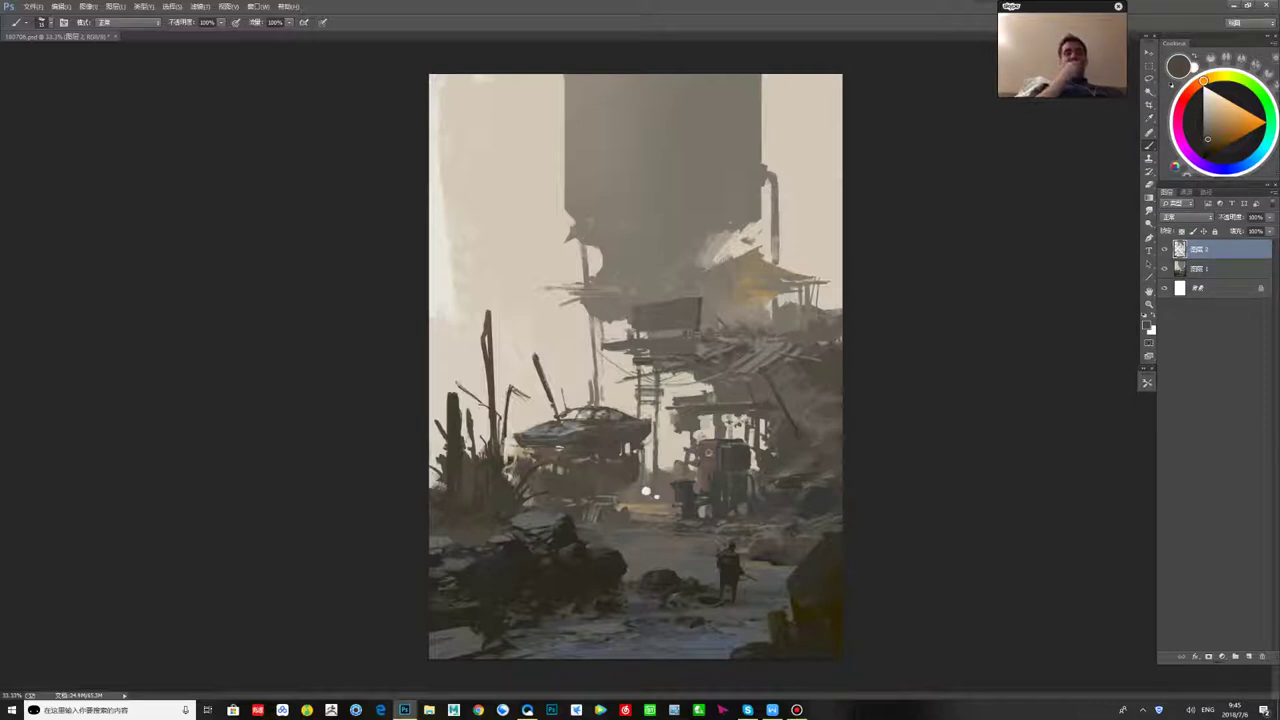
pyautogui.keyDown('alt'); pyautogui.click(786, 409); pyautogui.keyUp('alt')
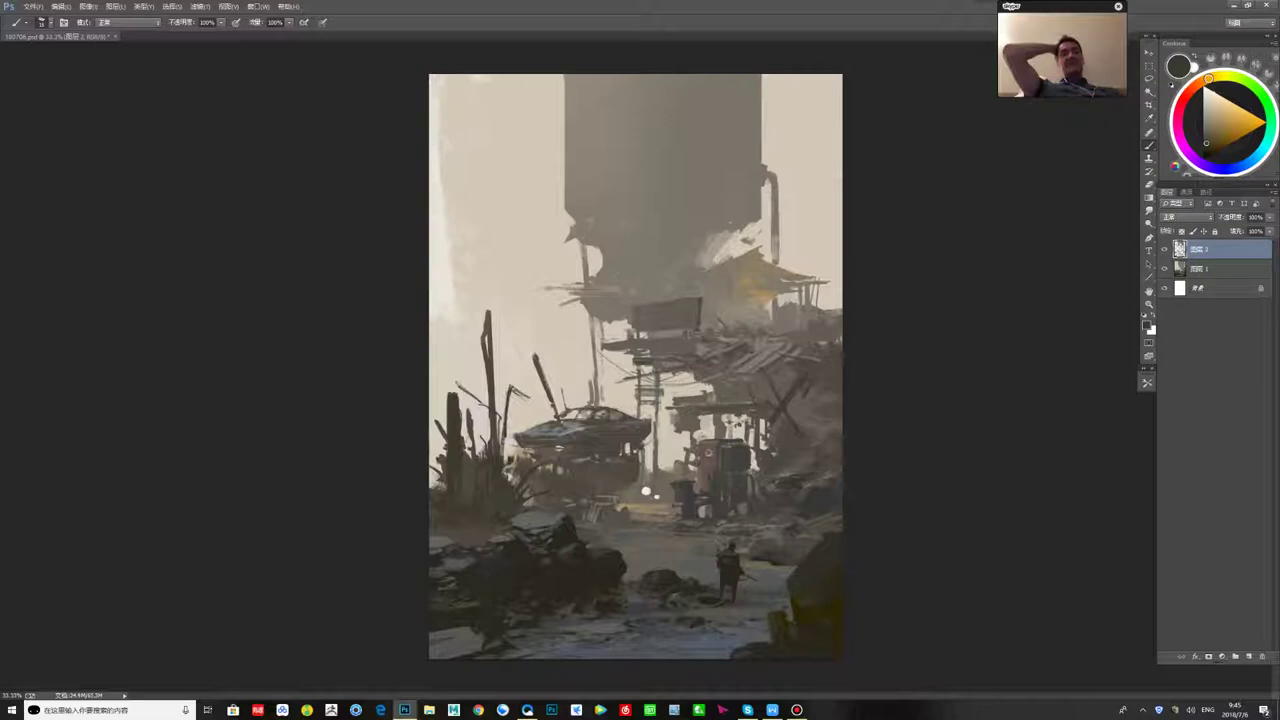
# - Refine the crossed beams and the slope surface around them with sampled warm and dark greys
pyautogui.keyDown('alt'); pyautogui.click(790, 412); pyautogui.keyUp('alt')
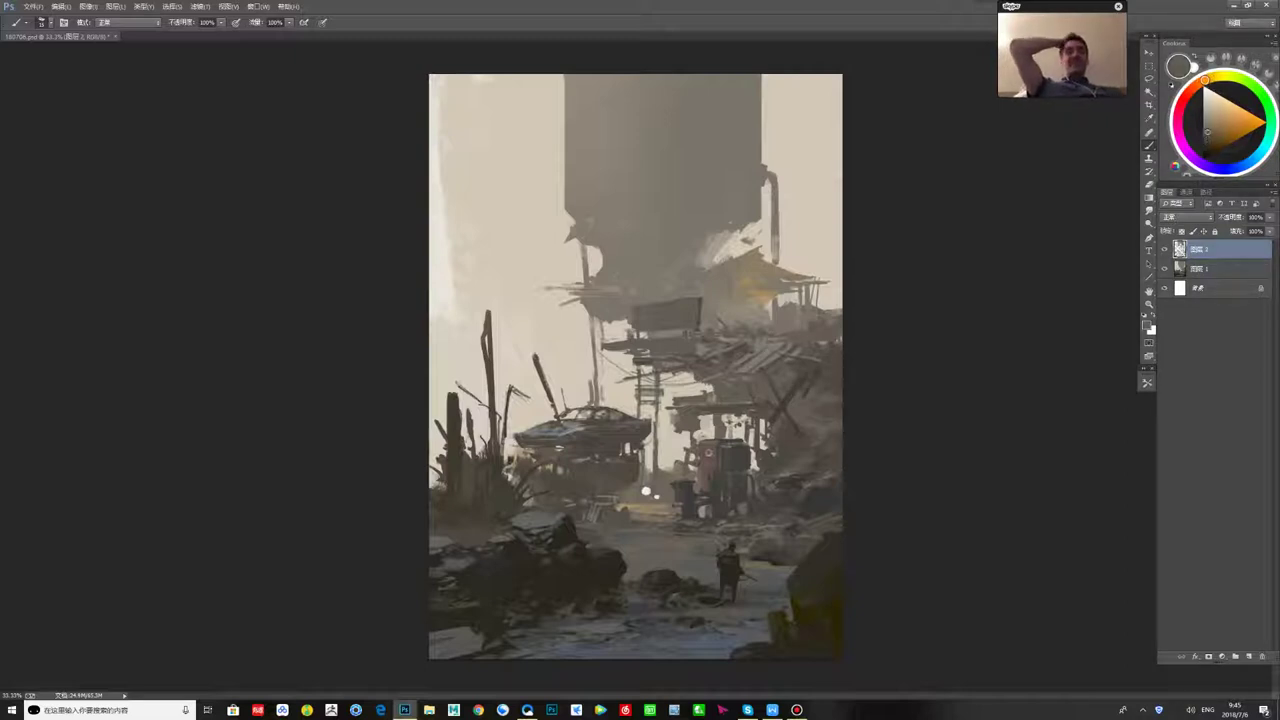
pyautogui.keyDown('alt'); pyautogui.click(787, 388); pyautogui.keyUp('alt')
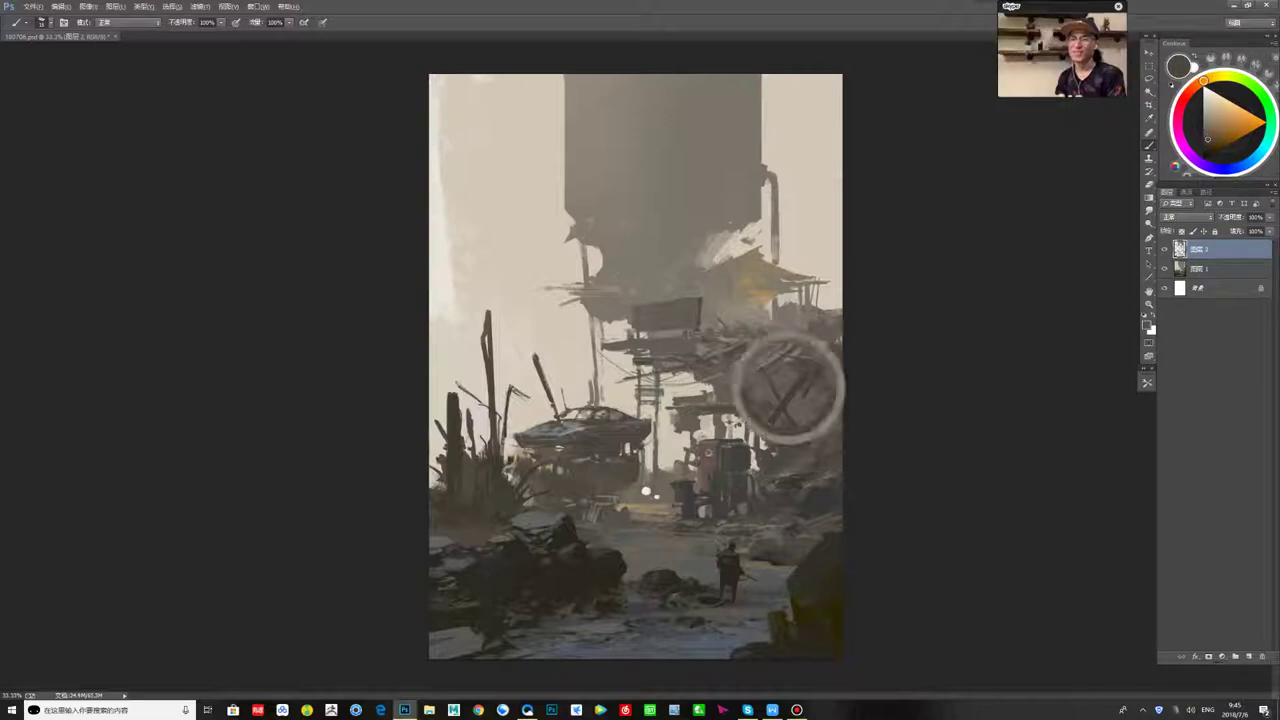
pyautogui.keyDown('alt'); pyautogui.click(787, 402); pyautogui.keyUp('alt')
pyautogui.keyDown('alt'); pyautogui.click(787, 400); pyautogui.keyUp('alt')
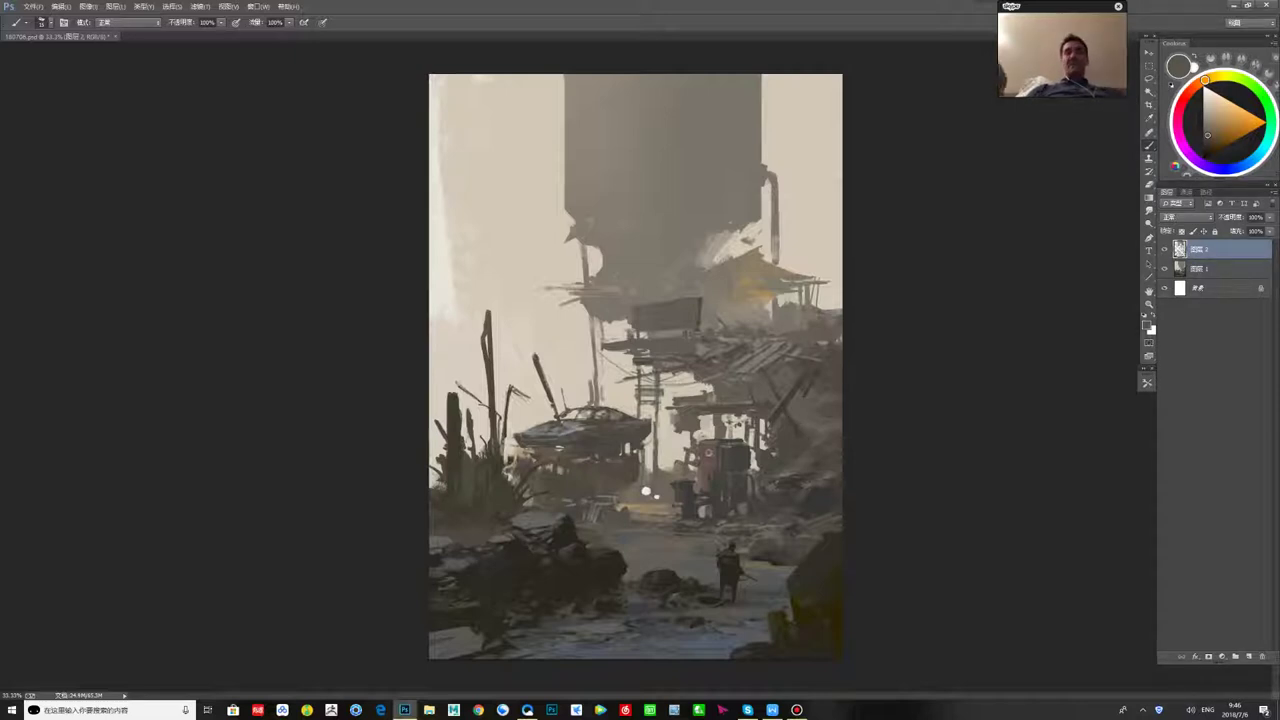
pyautogui.keyDown('alt'); pyautogui.click(808, 390); pyautogui.keyUp('alt')
pyautogui.keyDown('alt'); pyautogui.click(800, 395); pyautogui.keyUp('alt')
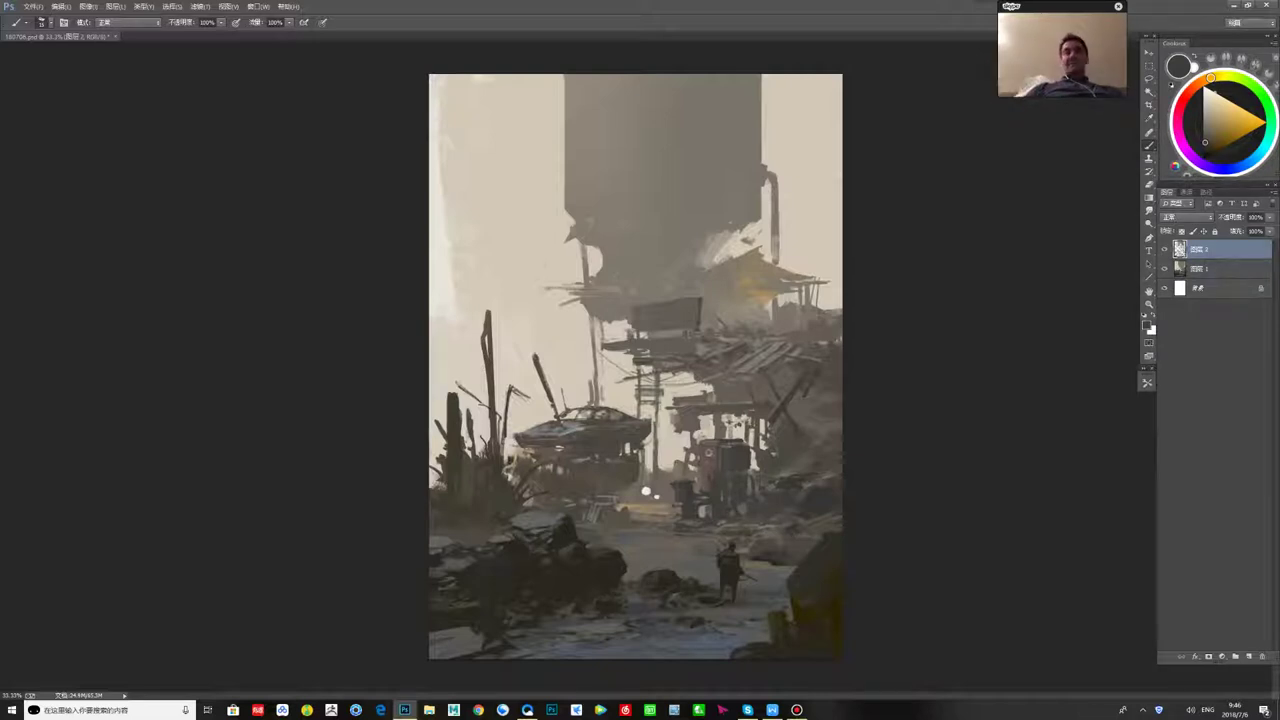
# - Refine the edges and bases of the fuel pumps and the nearby bin with sampled dark and light greys
pyautogui.moveTo(753, 458); pyautogui.dragTo(753, 472)
pyautogui.keyDown('alt'); pyautogui.click(753, 476); pyautogui.keyUp('alt')
pyautogui.keyDown('alt'); pyautogui.click(741, 499); pyautogui.keyUp('alt')
pyautogui.keyDown('alt'); pyautogui.click(699, 510); pyautogui.keyUp('alt')
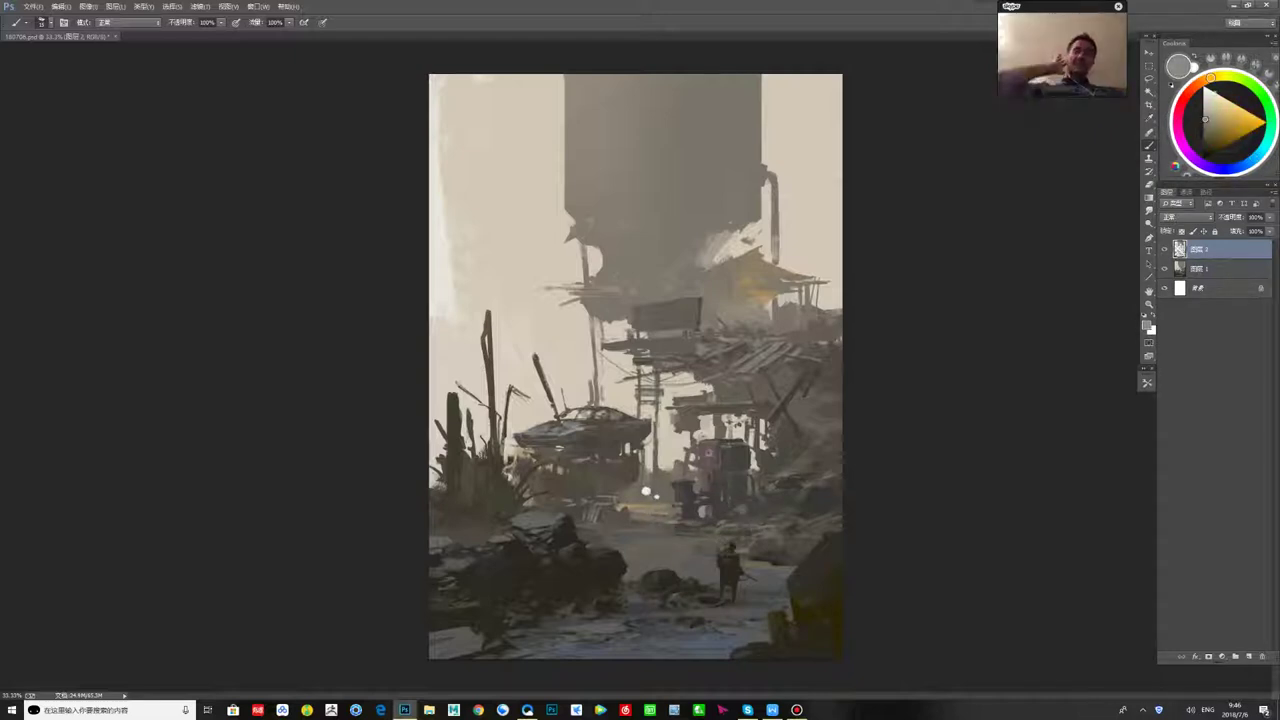
pyautogui.keyDown('alt'); pyautogui.click(686, 494); pyautogui.keyUp('alt')
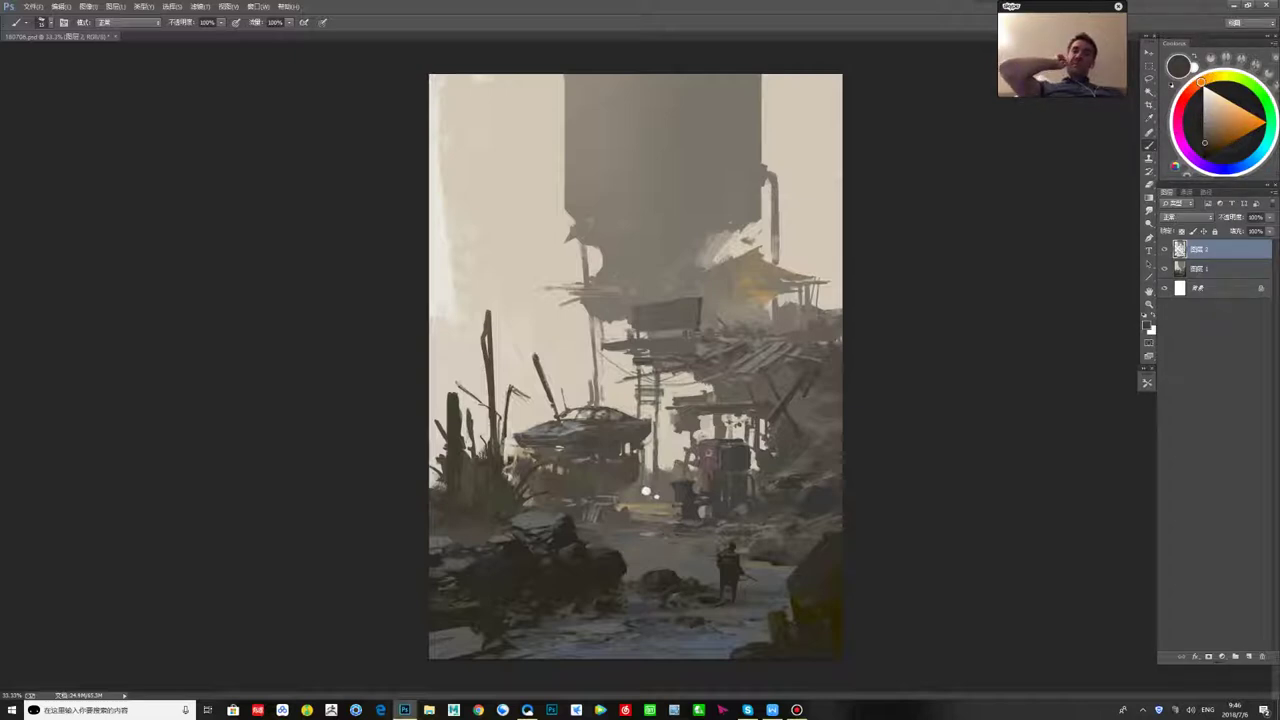
# - Add small light debris strokes to the ground in front of the fuel pumps, trying grey and yellow-green tones
pyautogui.keyDown('alt'); pyautogui.click(704, 515); pyautogui.keyUp('alt')
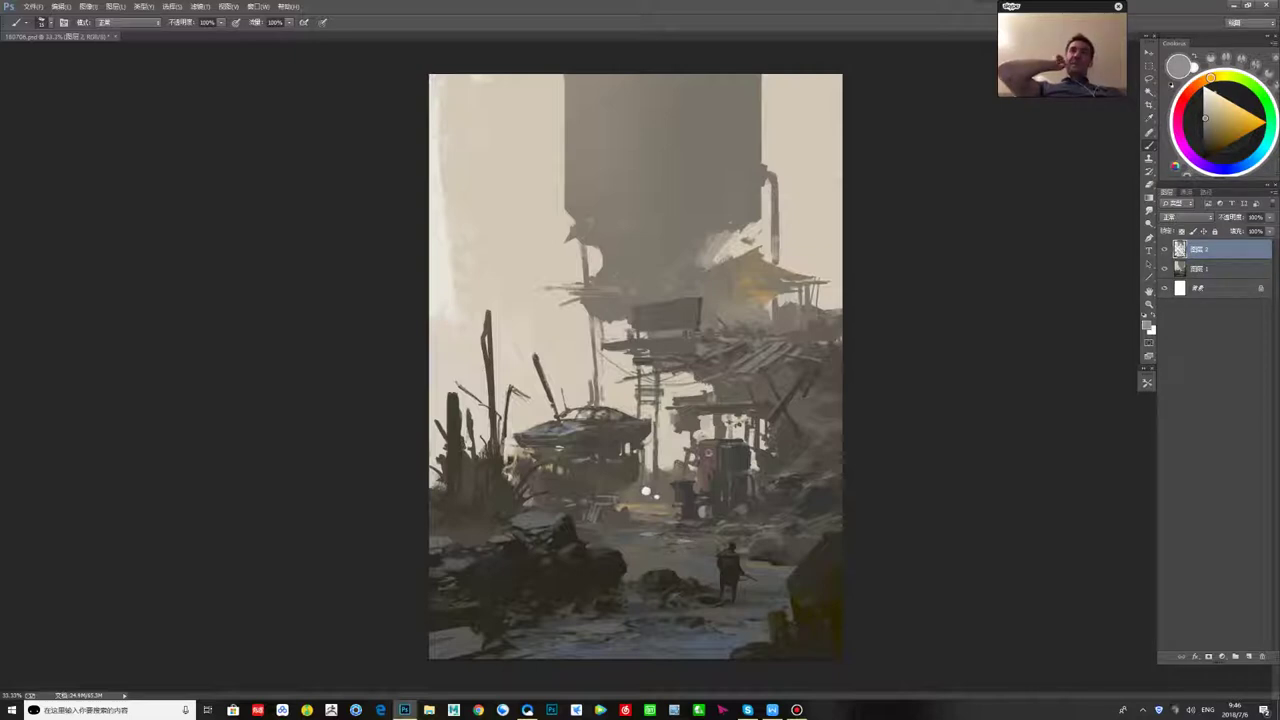
pyautogui.keyDown('alt'); pyautogui.click(678, 544); pyautogui.keyUp('alt')
pyautogui.click(1227, 119)
pyautogui.click(1230, 77)
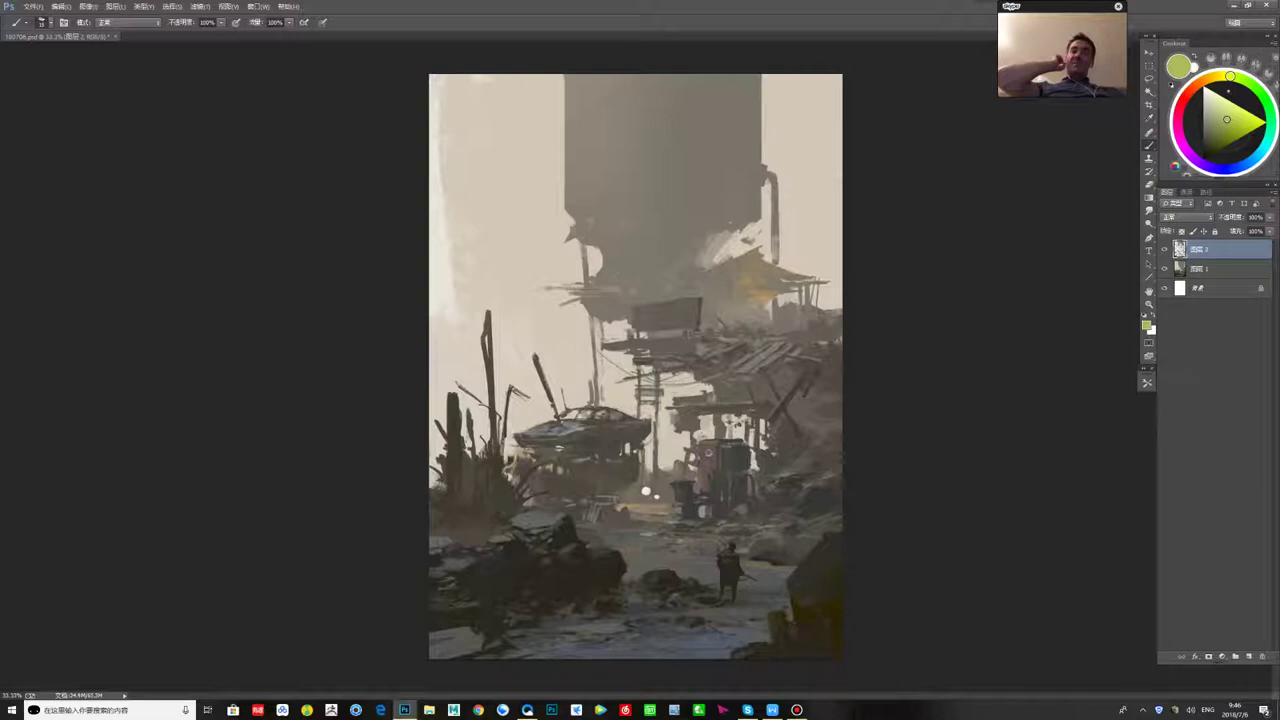
pyautogui.press('x')
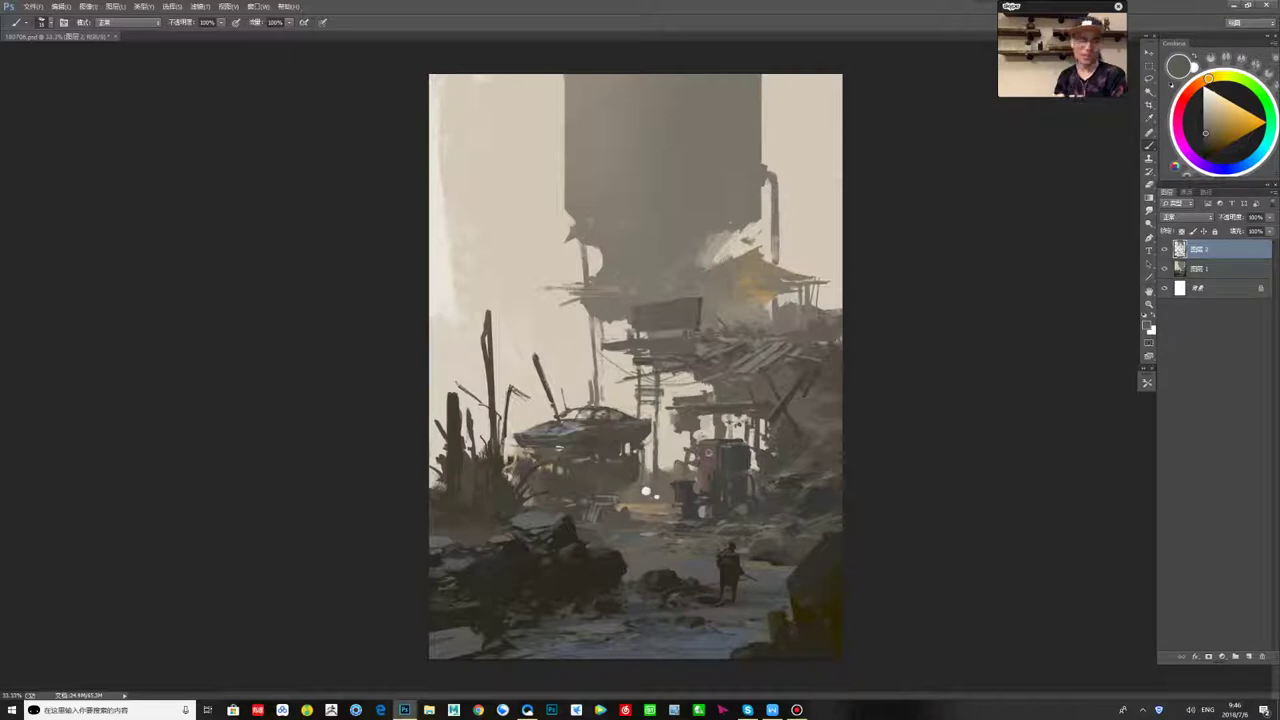
# - Touch up the area beneath the wrecked car with sampled grey and dark brown
pyautogui.keyDown('alt'); pyautogui.click(708, 453); pyautogui.keyUp('alt')
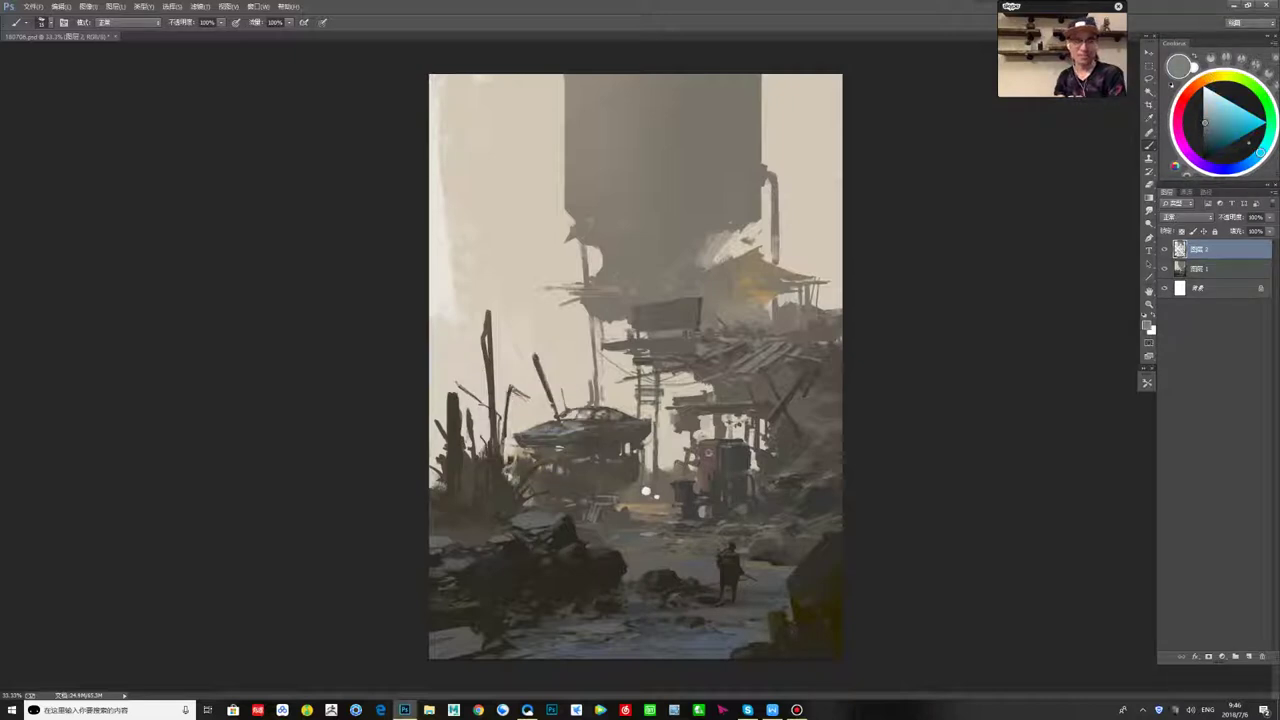
pyautogui.keyDown('alt'); pyautogui.click(650, 470); pyautogui.keyUp('alt')
pyautogui.keyDown('alt'); pyautogui.click(650, 470); pyautogui.keyUp('alt')
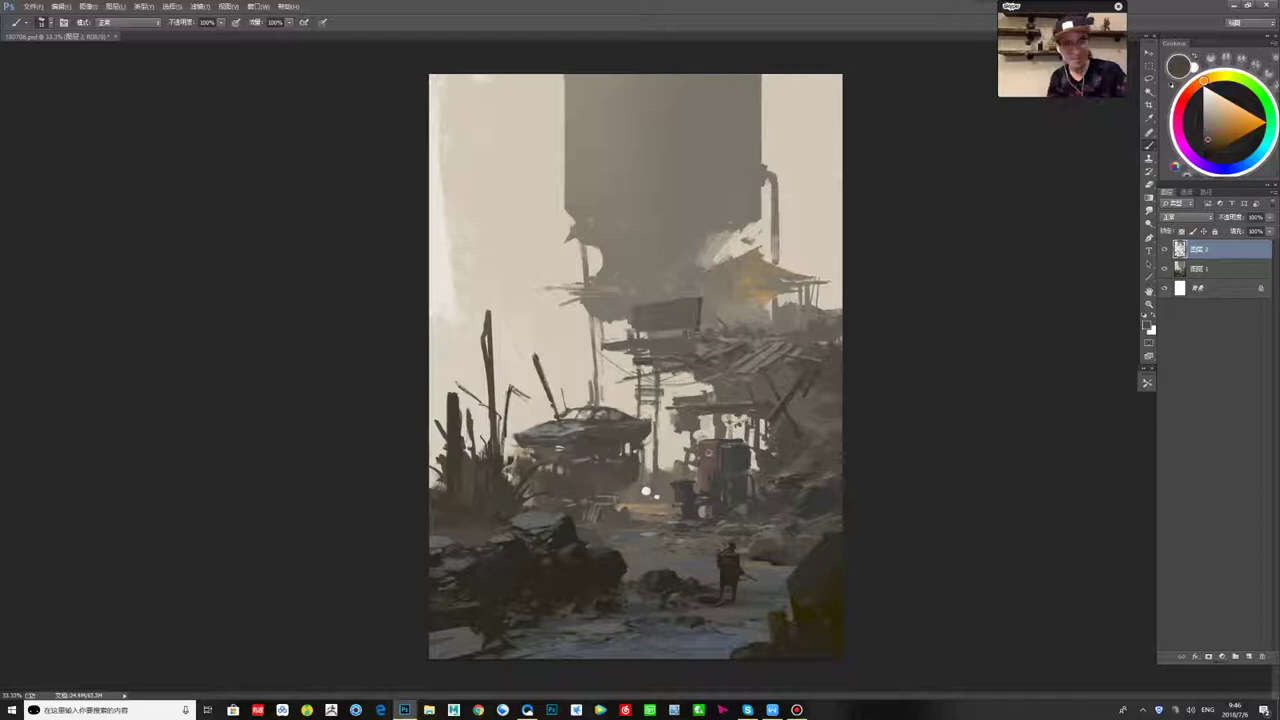
# - Switch to Skype, end the group call and close the Skype window
pyautogui.hotkey('alt', 'Tab')
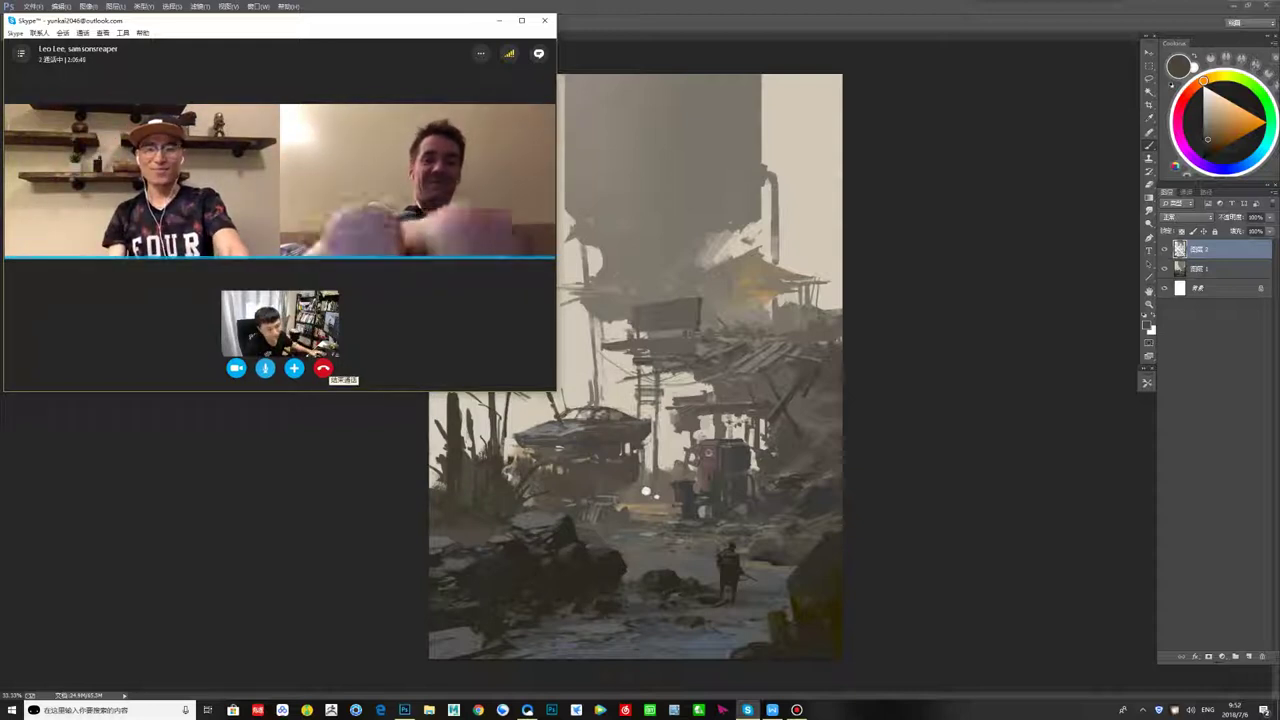
pyautogui.click(323, 369)
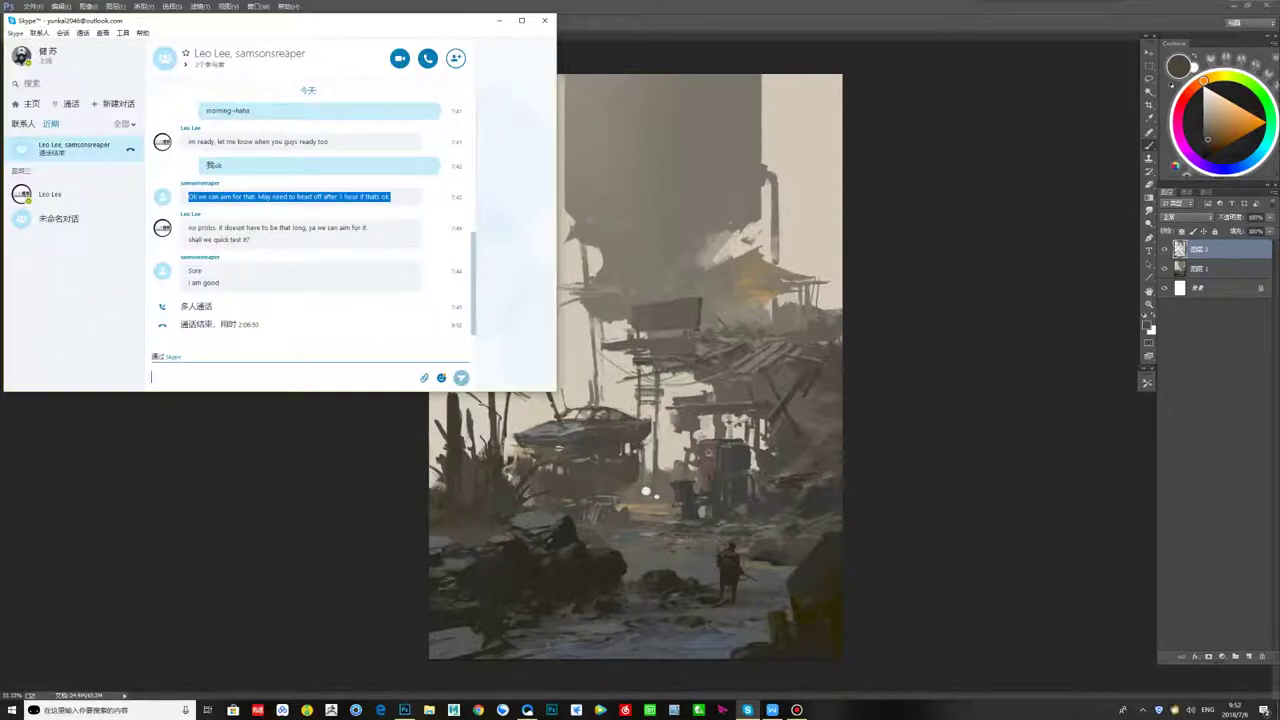
pyautogui.moveTo(1042, 3)
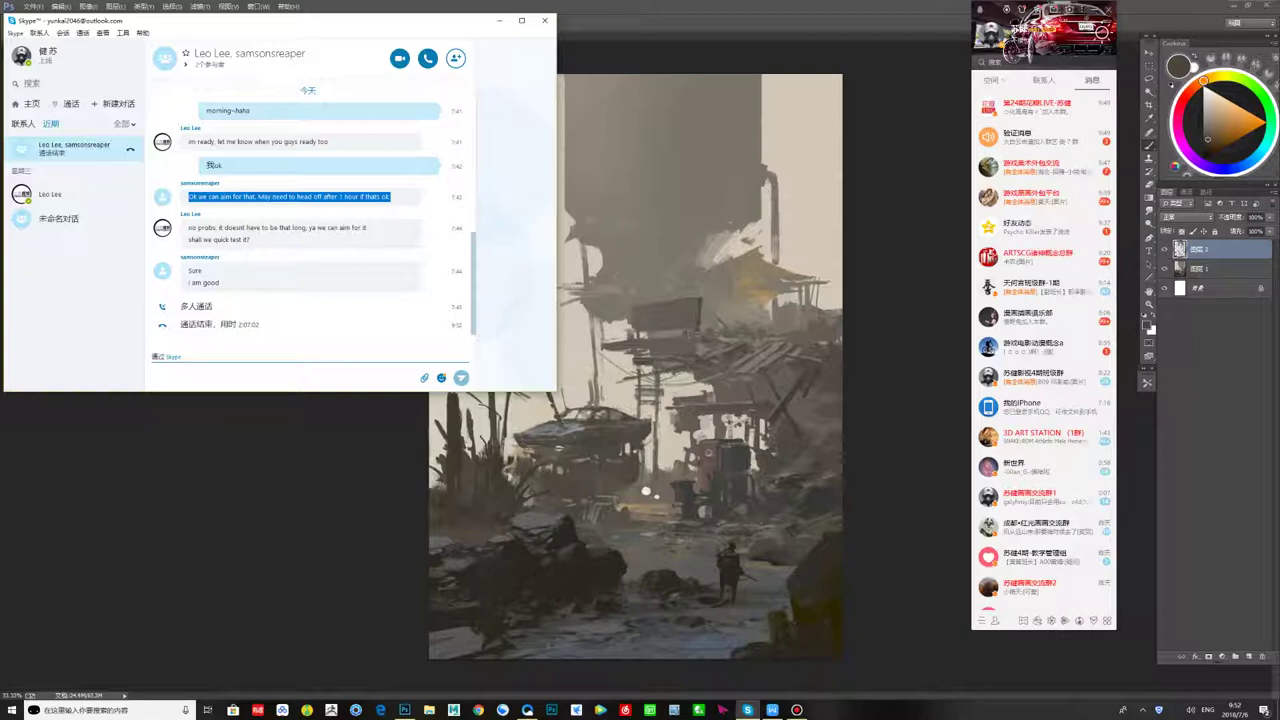
pyautogui.moveTo(376, 21); pyautogui.dragTo(507, 62)
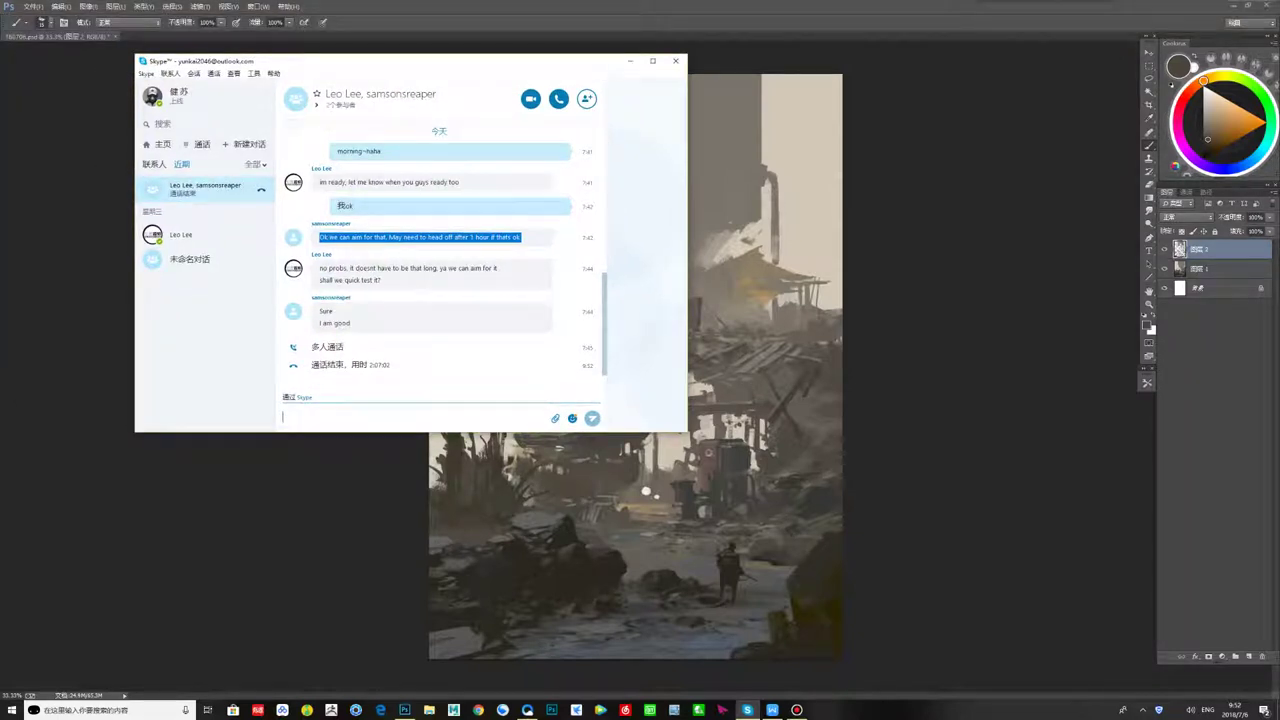
pyautogui.click(676, 61)
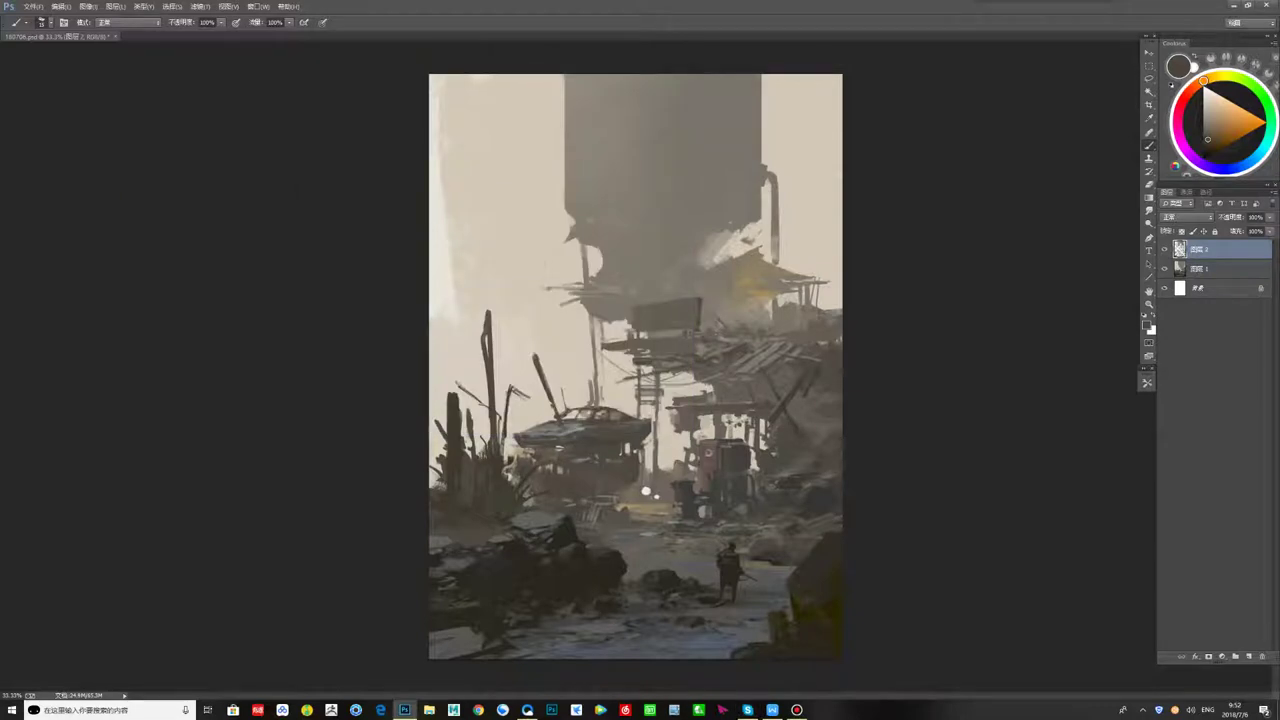